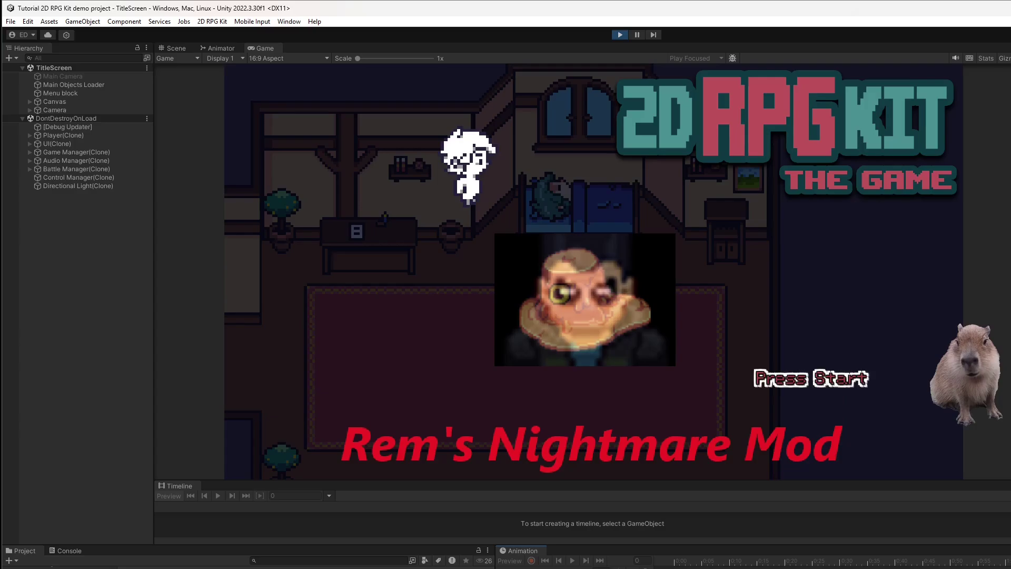
- Start a new game on Easy difficulty from the title menu
{"action": "key", "text": "Return"}
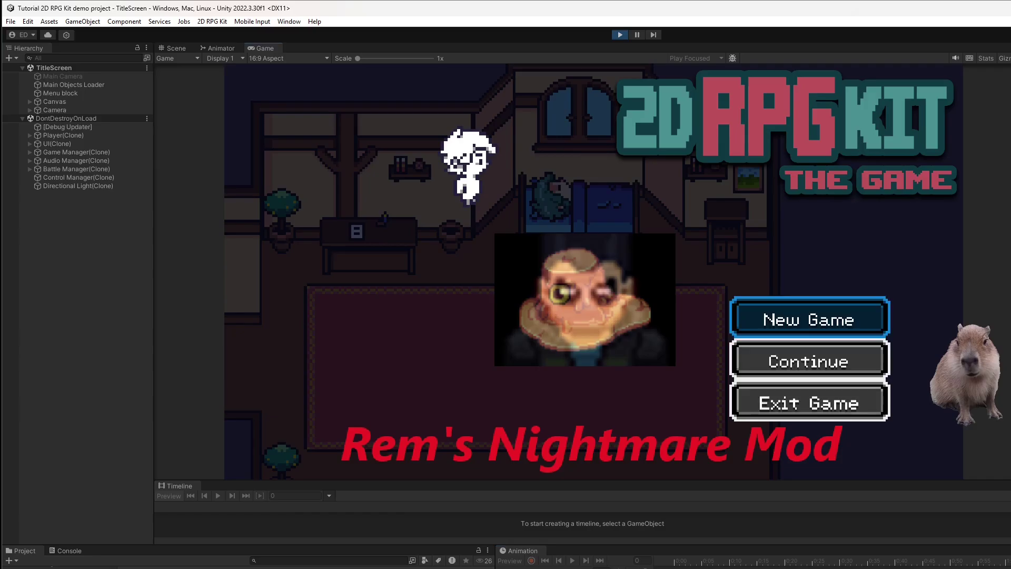
{"action": "key", "text": "Return"}
{"action": "key", "text": "Left"}
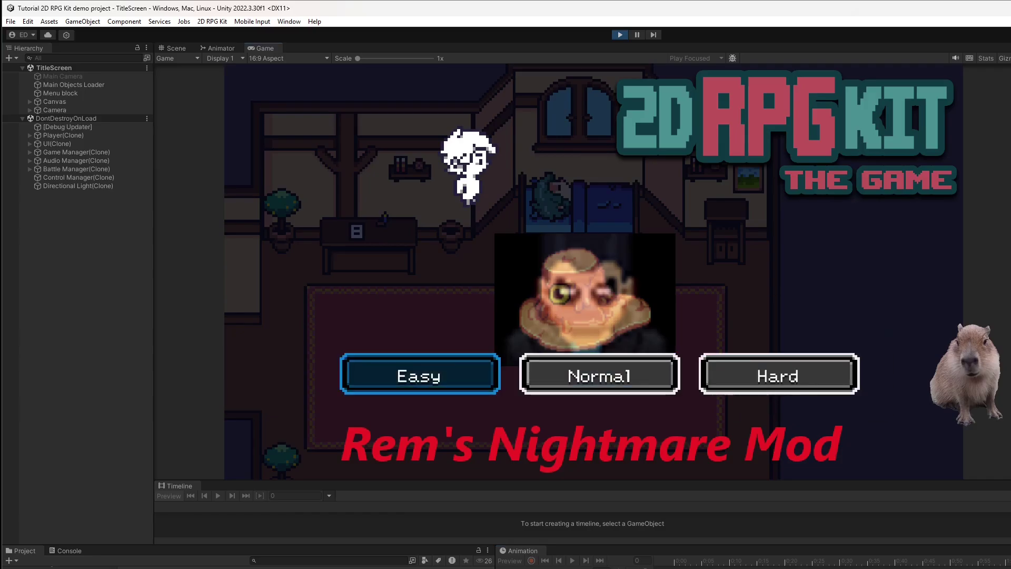
{"action": "key", "text": "Return"}
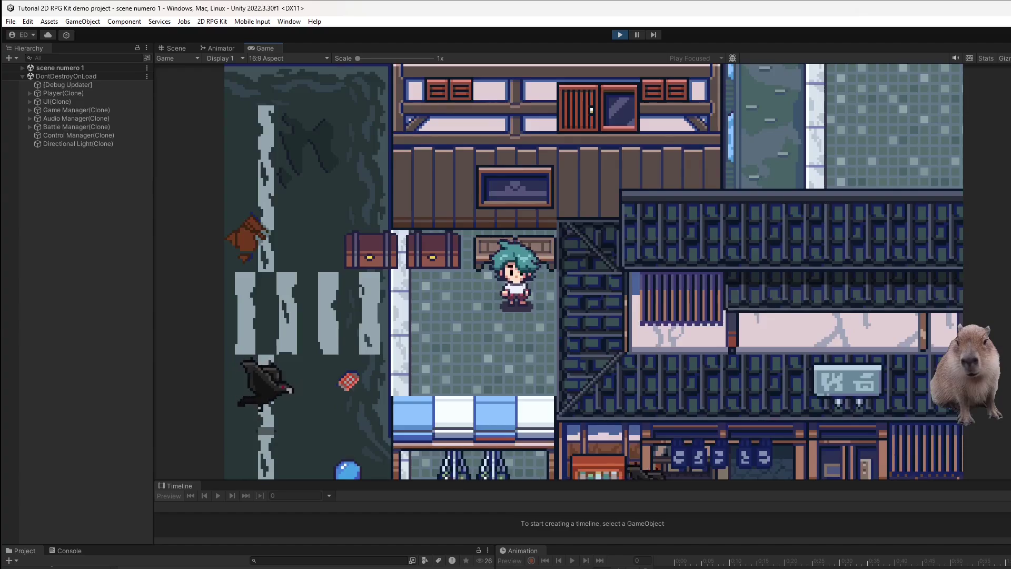
- Open the nearby chest and equip the Sword +15 and Shield on Rem
{"action": "key", "text": "Left"}
{"action": "key", "text": "Return"}
{"action": "key", "text": "Return"}
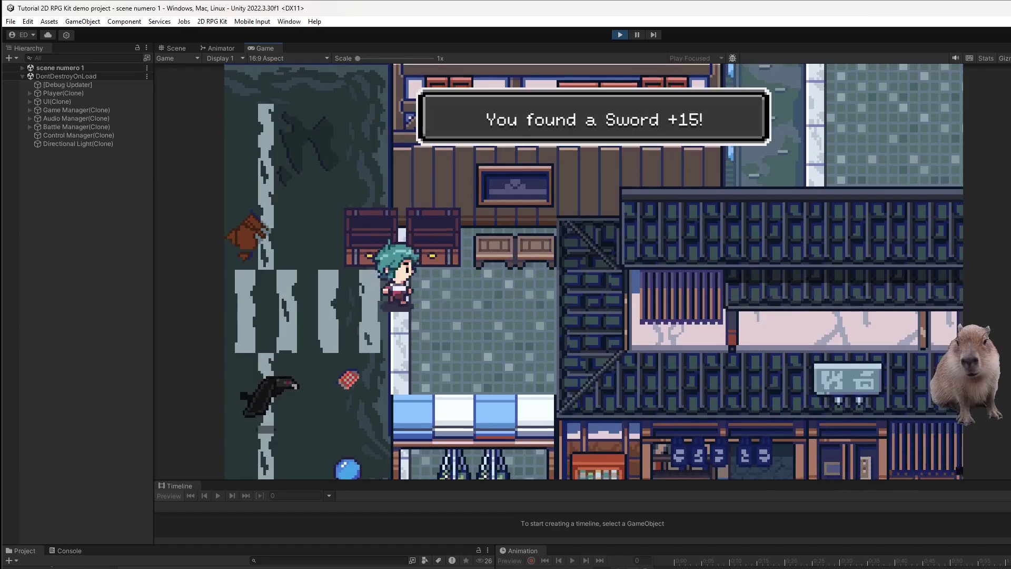
{"action": "key", "text": "Escape"}
{"action": "key", "text": "Return"}
{"action": "key", "text": "Down"}
{"action": "key", "text": "Return"}
{"action": "key", "text": "Return"}
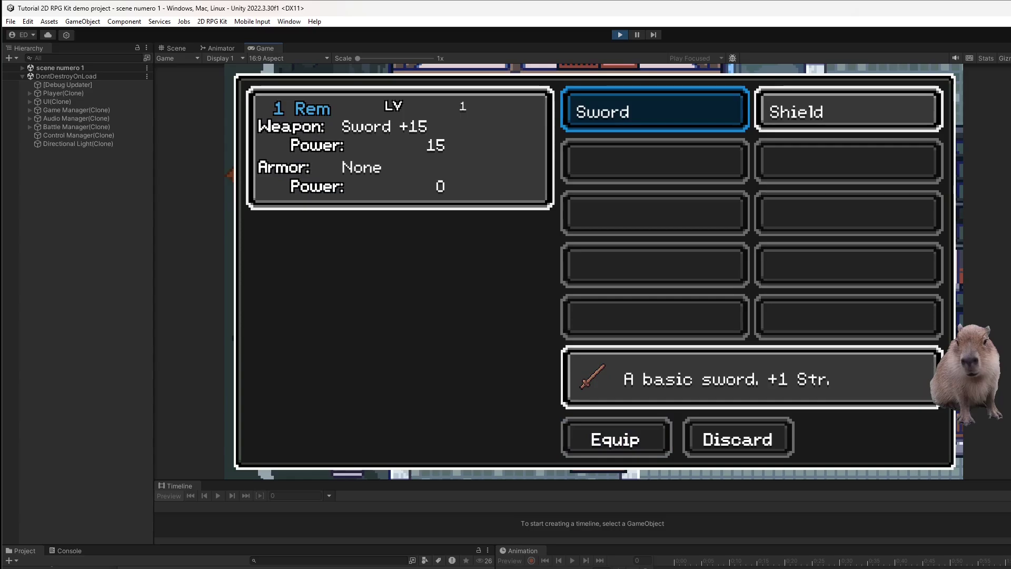
{"action": "key", "text": "Right"}
{"action": "key", "text": "Return"}
{"action": "key", "text": "Escape"}
{"action": "key", "text": "Down"}
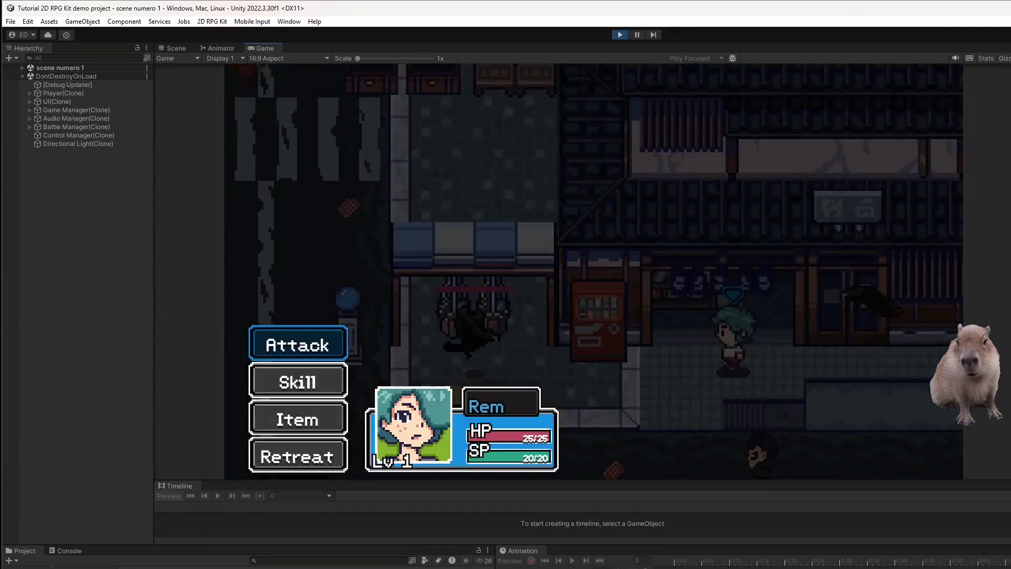
- Win the first battle by casting newFire on the enemy
{"action": "key", "text": "Down"}
{"action": "key", "text": "Return"}
{"action": "key", "text": "Right"}
{"action": "key", "text": "Return"}
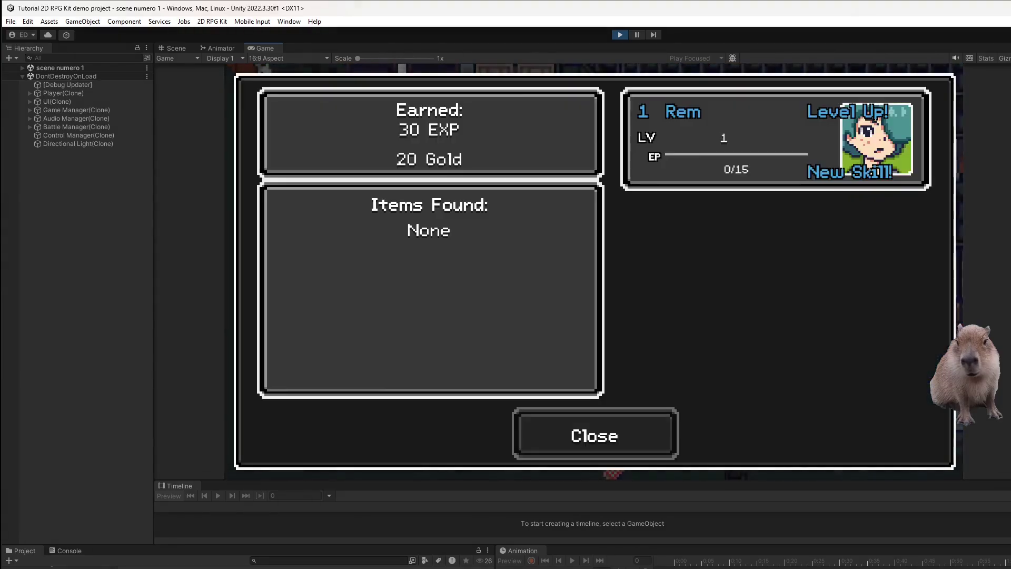
{"action": "key", "text": "Return"}
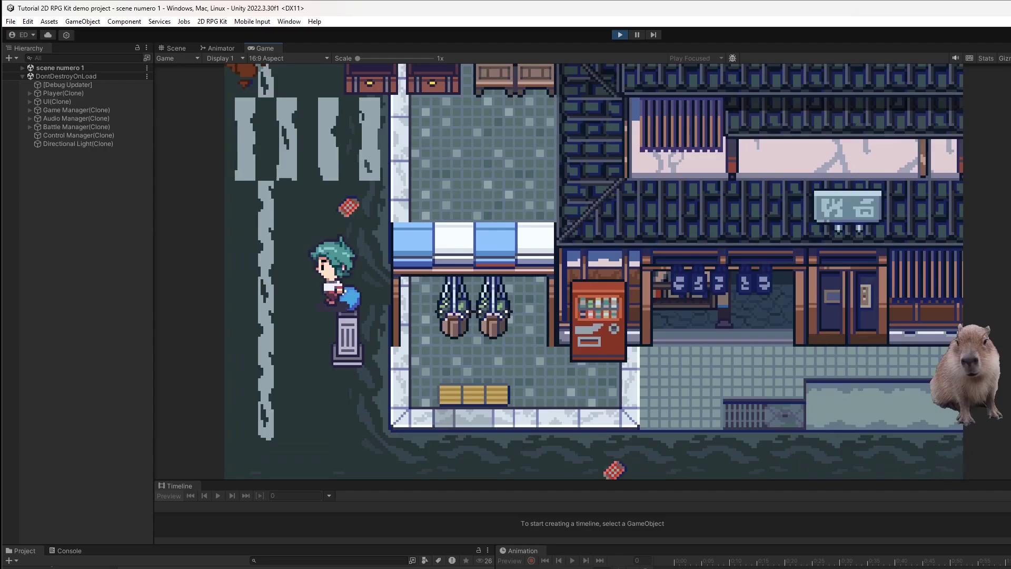
- Walk toward the dark-haired stranger and win the next battle with Light. 2
{"action": "key", "text": "Down"}
{"action": "key", "text": "Right"}
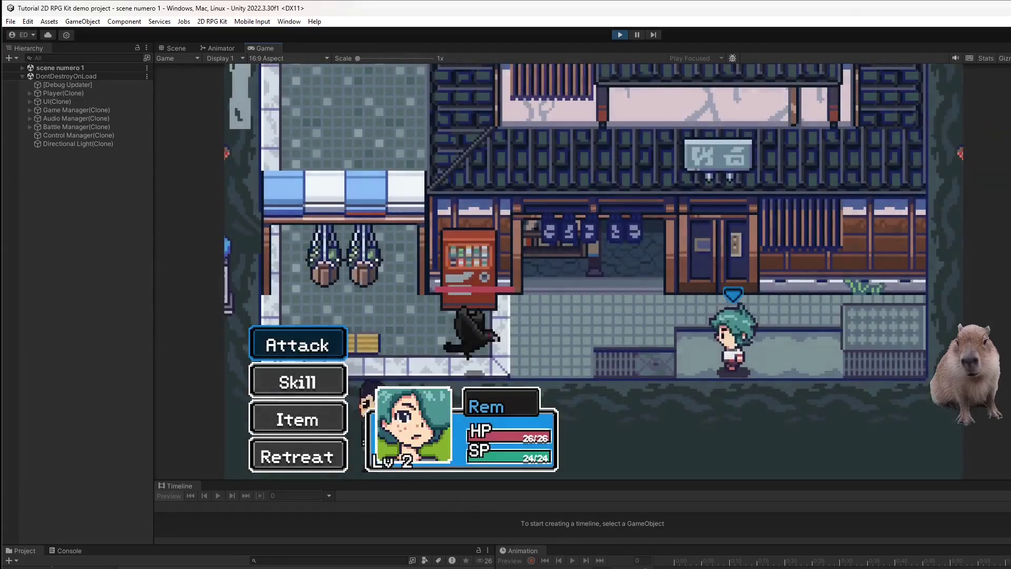
{"action": "key", "text": "Down"}
{"action": "key", "text": "Return"}
{"action": "key", "text": "Return"}
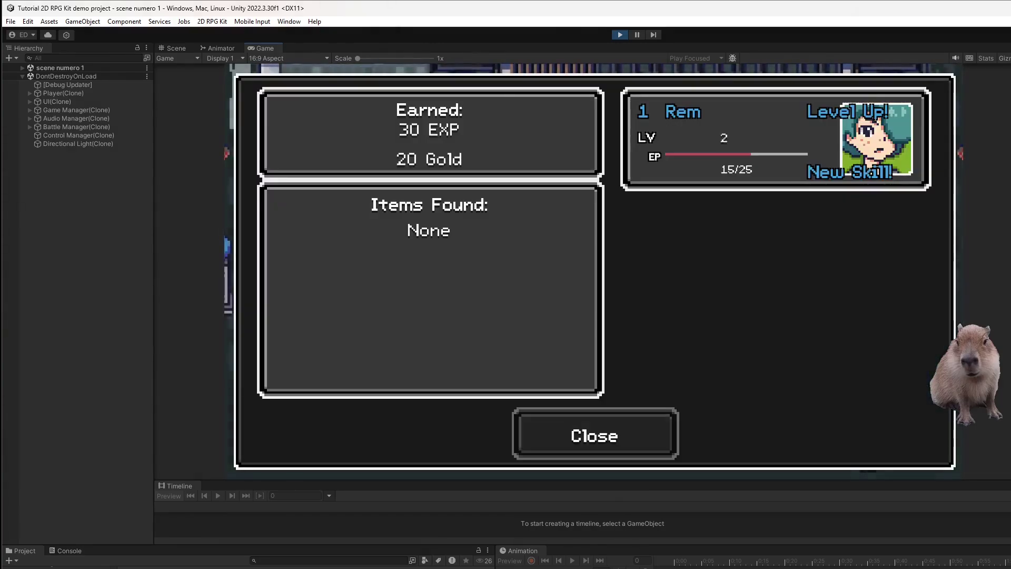
{"action": "key", "text": "Return"}
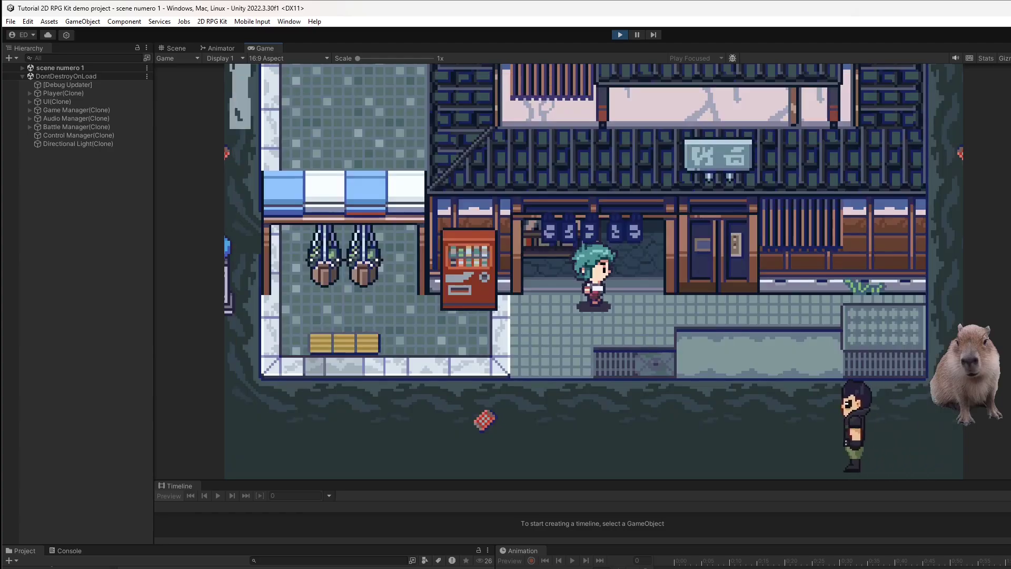
- Walk along the street into the Blade fight and cast Poison, then Silence, on him
{"action": "key", "text": "Right"}
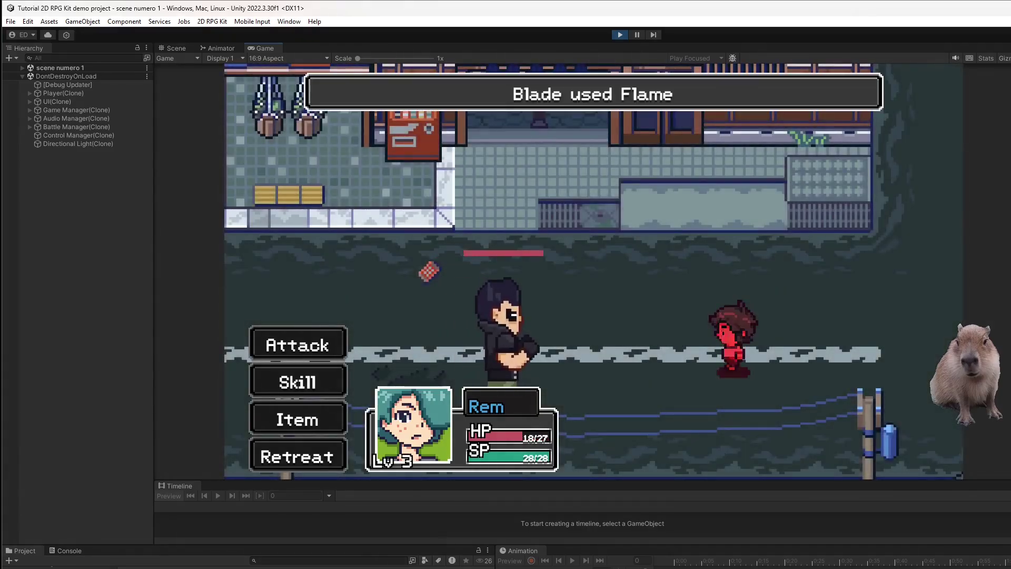
{"action": "key", "text": "Return"}
{"action": "key", "text": "Right"}
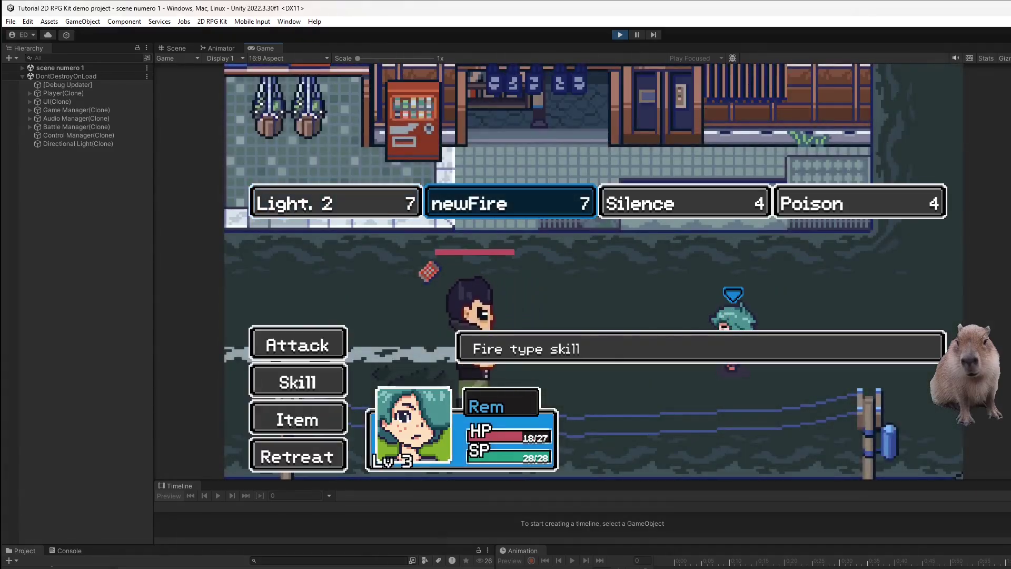
{"action": "key", "text": "Right"}
{"action": "key", "text": "Right"}
{"action": "key", "text": "Return"}
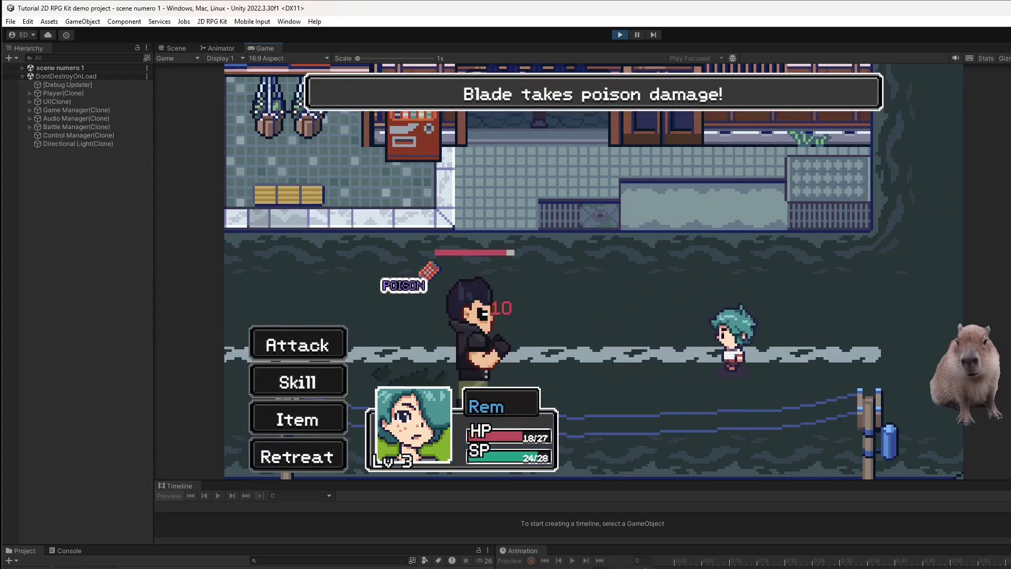
{"action": "key", "text": "Down"}
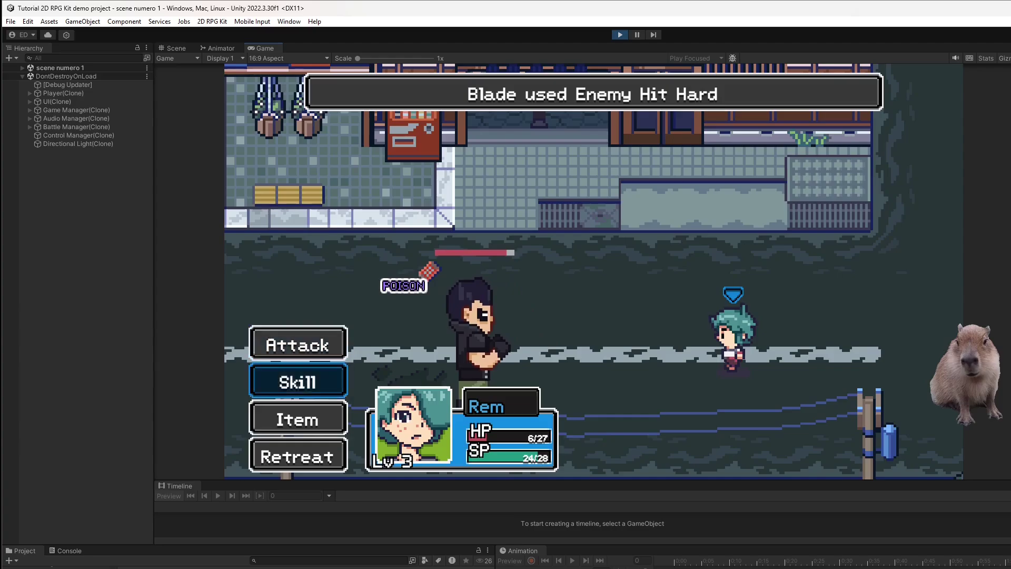
{"action": "key", "text": "Return"}
{"action": "key", "text": "Right"}
{"action": "key", "text": "Right"}
{"action": "key", "text": "Return"}
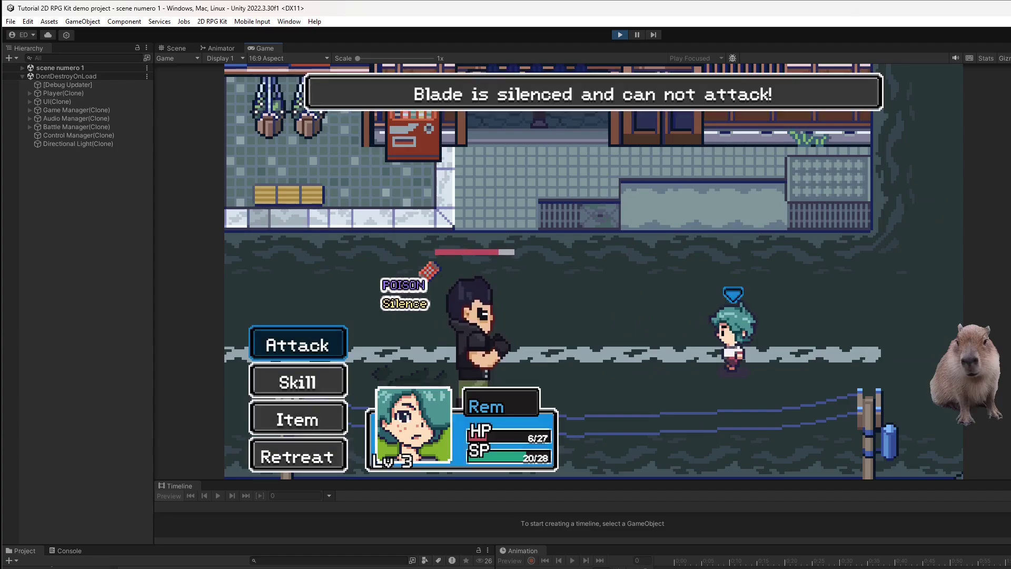
- Check the item list, then finish Blade off with newFire and close the results
{"action": "key", "text": "Down"}
{"action": "key", "text": "Down"}
{"action": "key", "text": "Return"}
{"action": "key", "text": "Return"}
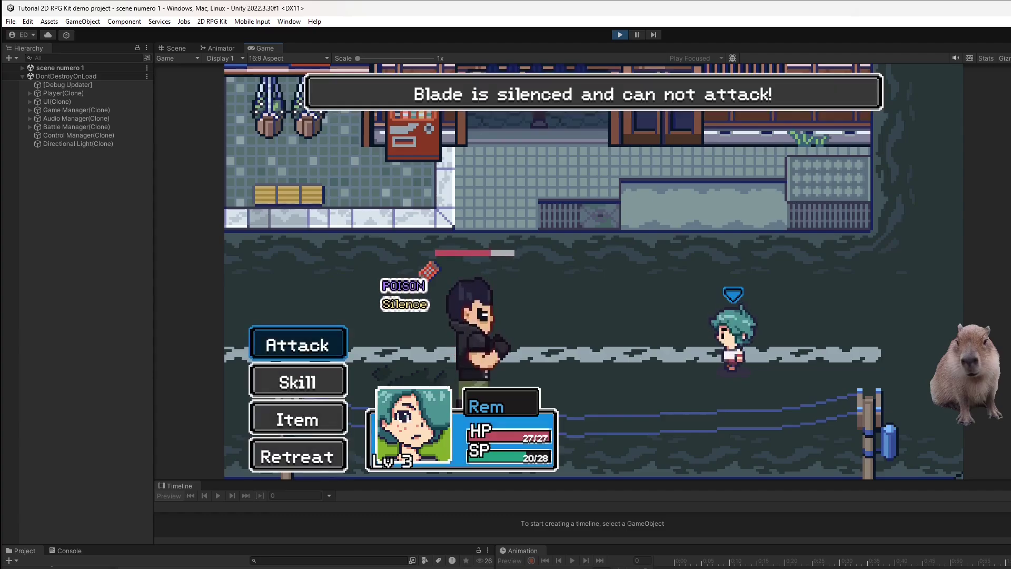
{"action": "key", "text": "Down"}
{"action": "key", "text": "Return"}
{"action": "key", "text": "Right"}
{"action": "key", "text": "Return"}
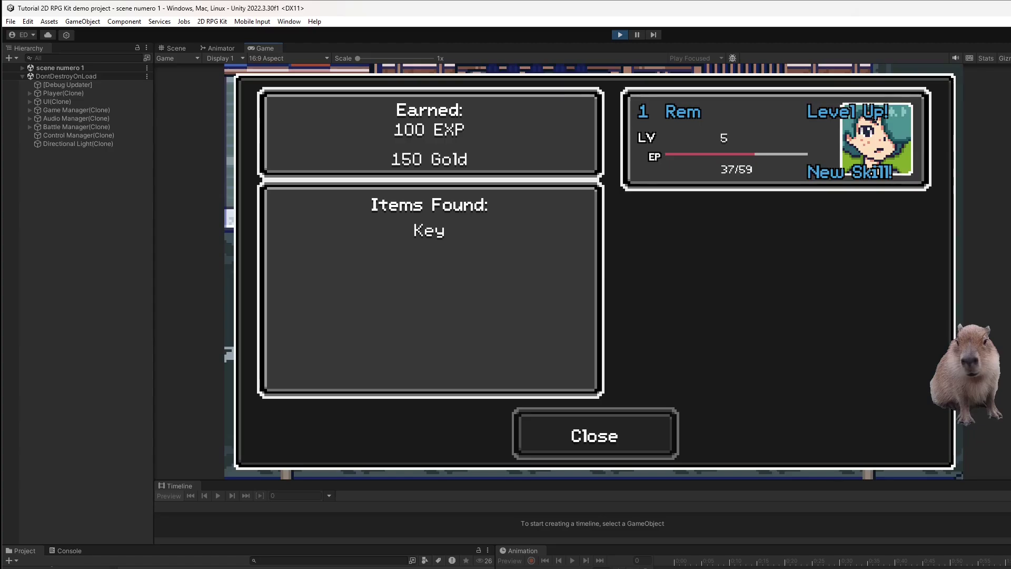
{"action": "key", "text": "Return"}
- Buy two Hi Potions and a Revive from the vending machine
{"action": "key", "text": "Up"}
{"action": "key", "text": "Return"}
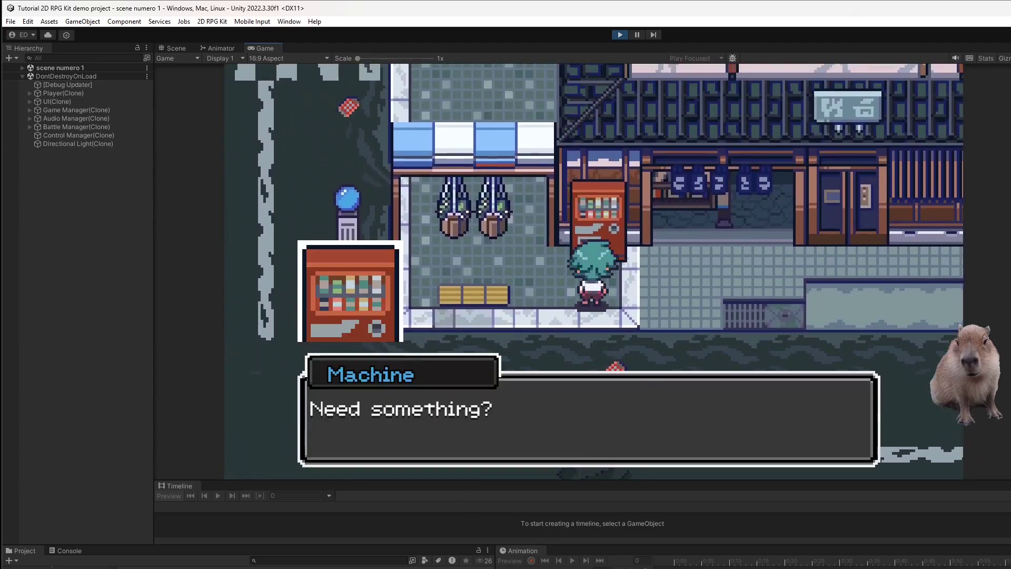
{"action": "key", "text": "Return"}
{"action": "key", "text": "Return"}
{"action": "key", "text": "Right"}
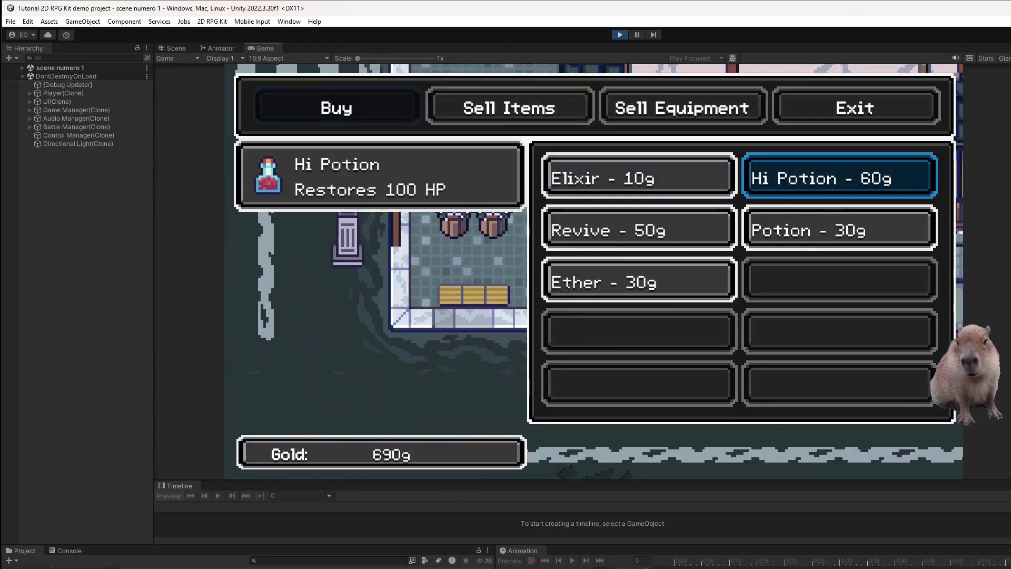
{"action": "key", "text": "Return"}
{"action": "key", "text": "Return"}
{"action": "key", "text": "Right"}
{"action": "key", "text": "Return"}
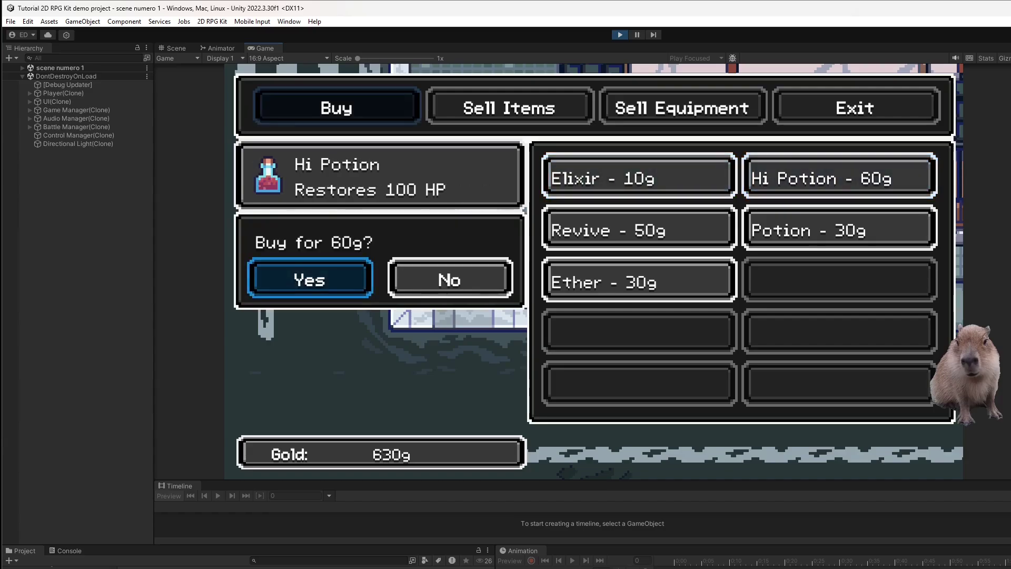
{"action": "key", "text": "Return"}
{"action": "key", "text": "Down"}
{"action": "key", "text": "Return"}
{"action": "key", "text": "Return"}
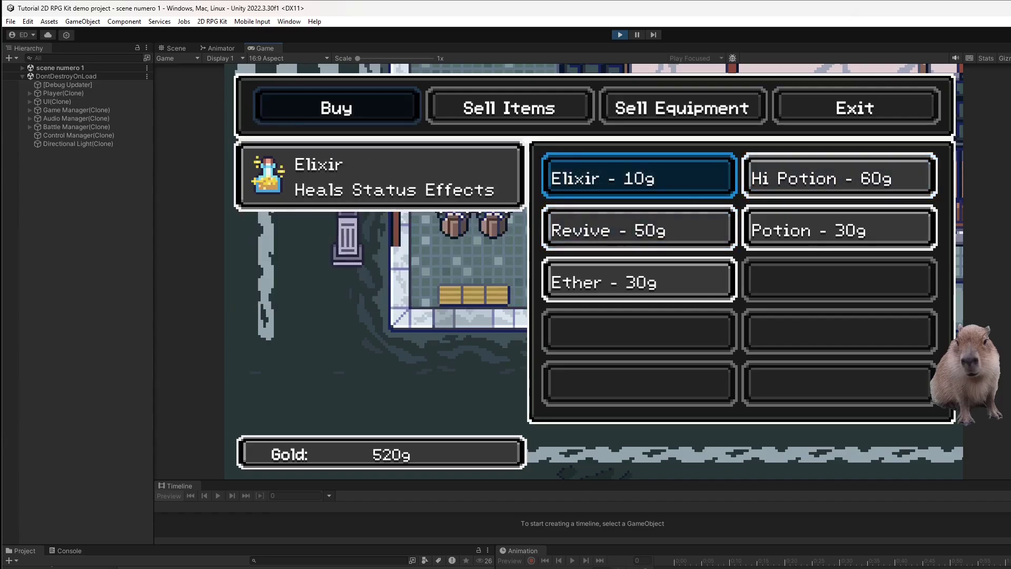
{"action": "key", "text": "Escape"}
{"action": "key", "text": "Left"}
{"action": "key", "text": "Return"}
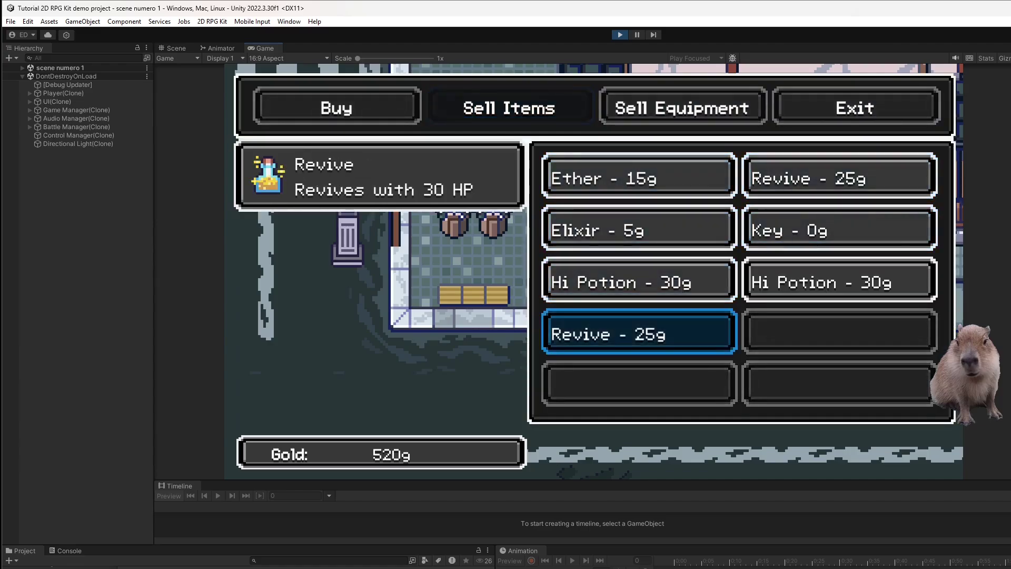
- Sell the Elixir for 5 gold and close the shop
{"action": "key", "text": "Up"}
{"action": "key", "text": "Up"}
{"action": "key", "text": "Return"}
{"action": "key", "text": "Return"}
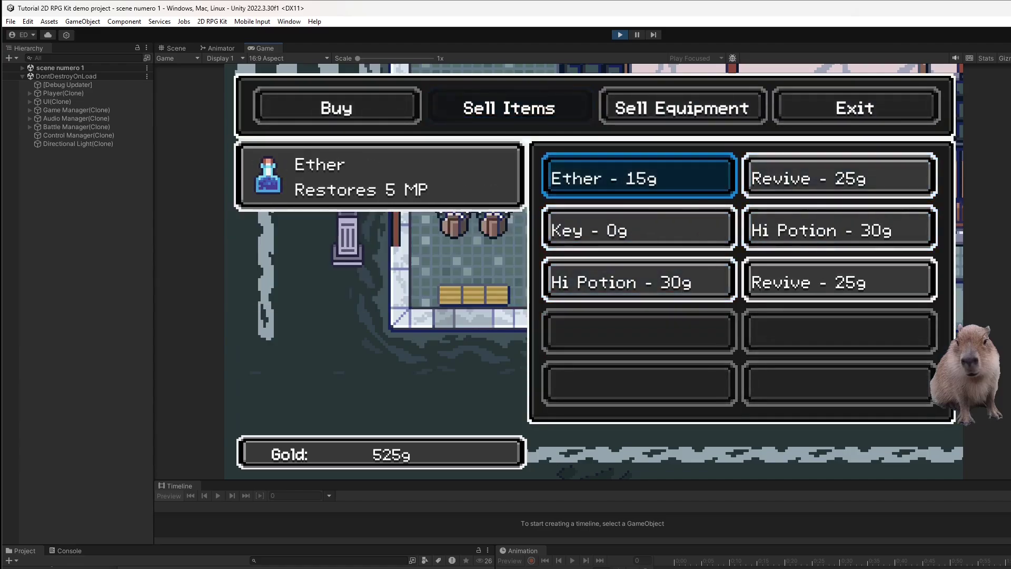
{"action": "key", "text": "Escape"}
{"action": "key", "text": "Return"}
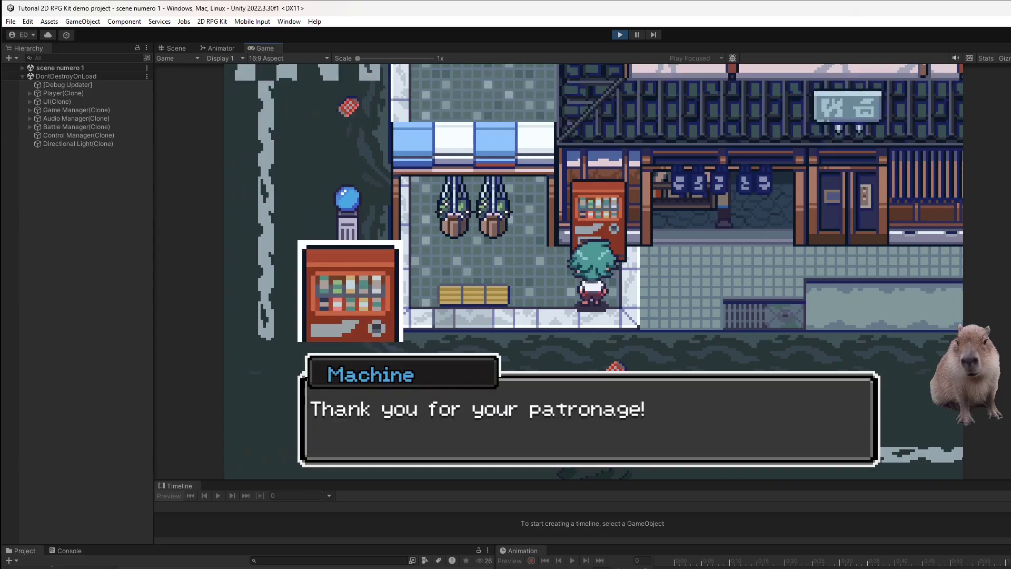
{"action": "key", "text": "Return"}
{"action": "key", "text": "Down"}
{"action": "key", "text": "Right"}
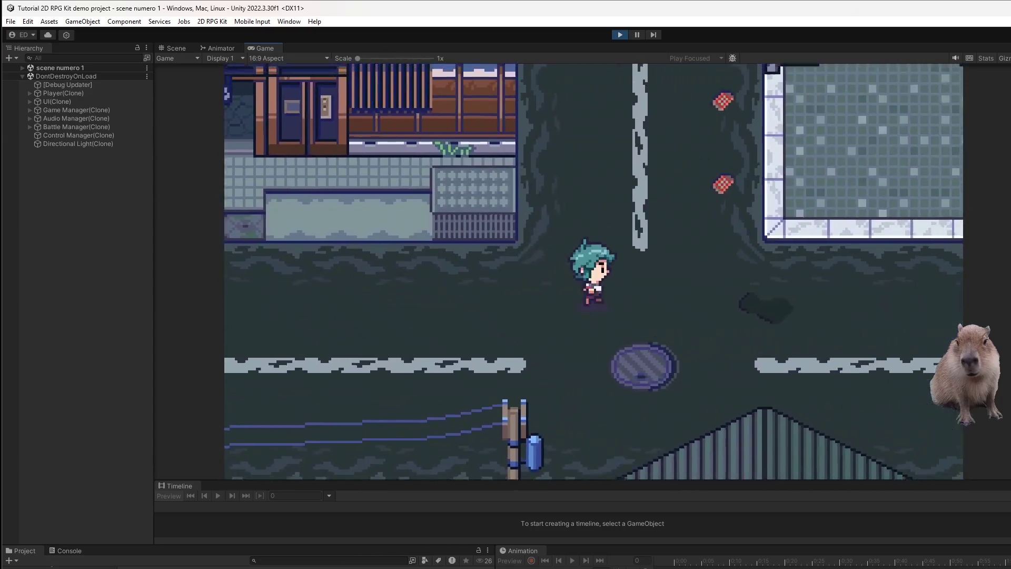
- Walk into the cyber house and over to Moustache Man beside the bed
{"action": "key", "text": "Up"}
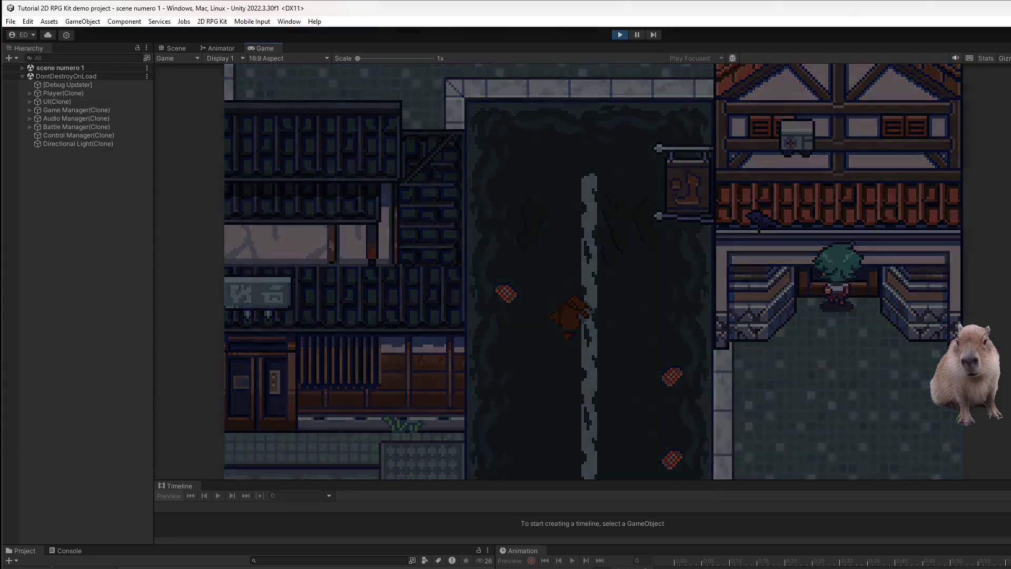
{"action": "key", "text": "Up"}
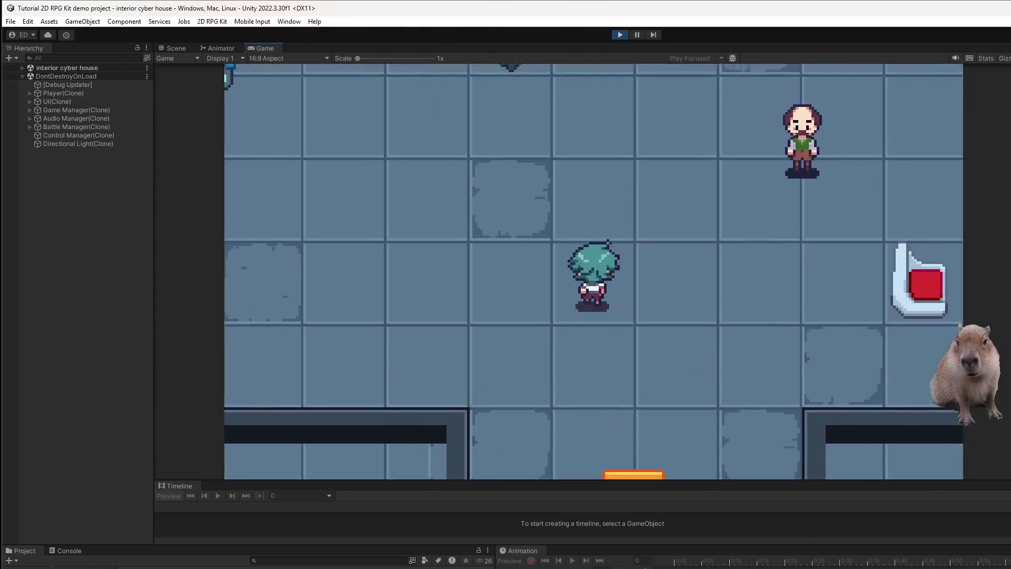
{"action": "key", "text": "Left"}
{"action": "key", "text": "Escape"}
{"action": "key", "text": "Escape"}
{"action": "key", "text": "Left"}
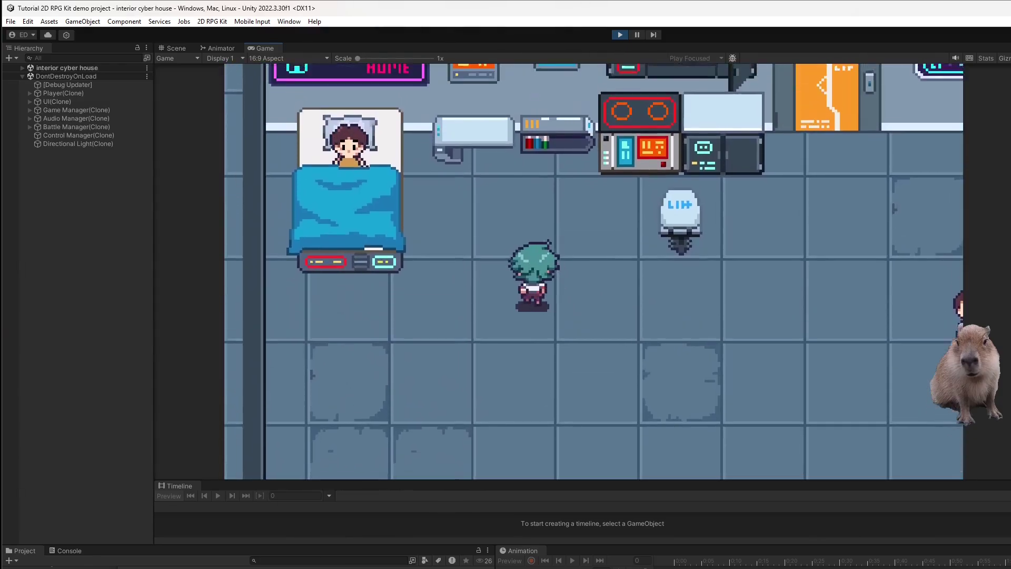
{"action": "key", "text": "Up"}
{"action": "key", "text": "Left"}
{"action": "key", "text": "Down"}
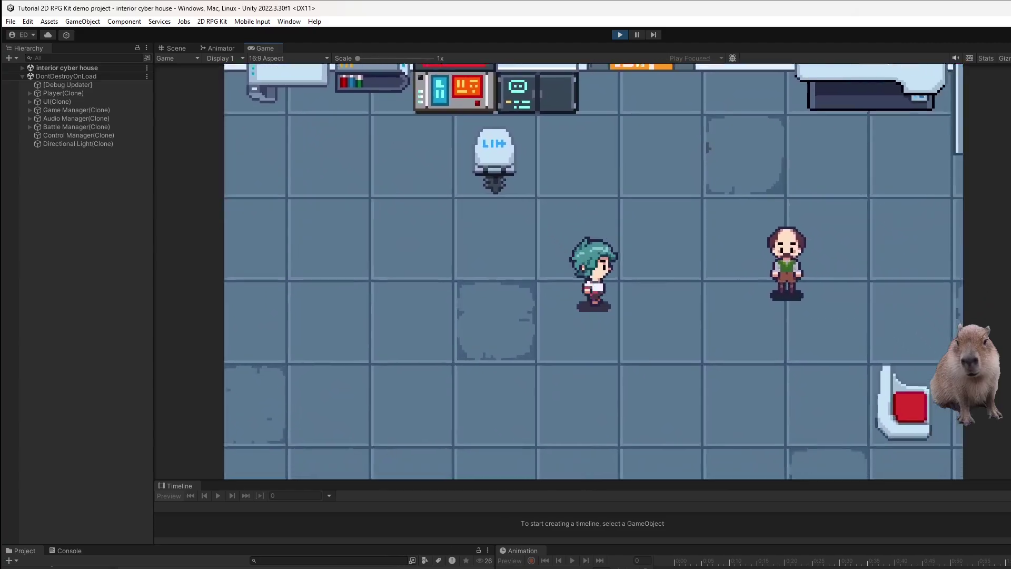
{"action": "key", "text": "Right"}
- Talk to Moustache Man twice to complete the Bad Boy quest
{"action": "key", "text": "Return"}
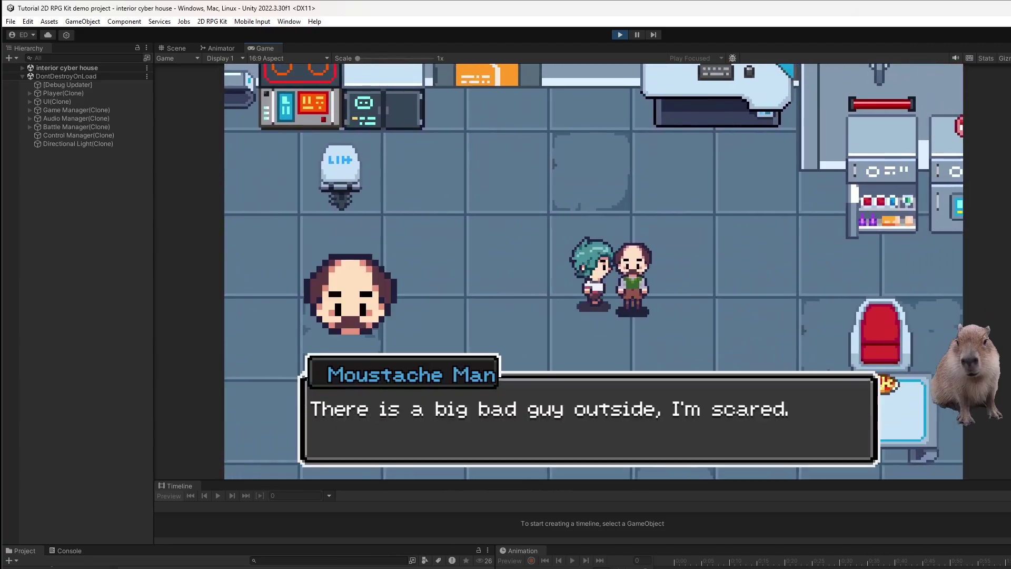
{"action": "key", "text": "Return"}
{"action": "key", "text": "Down"}
{"action": "key", "text": "Right"}
{"action": "key", "text": "Up"}
{"action": "key", "text": "Return"}
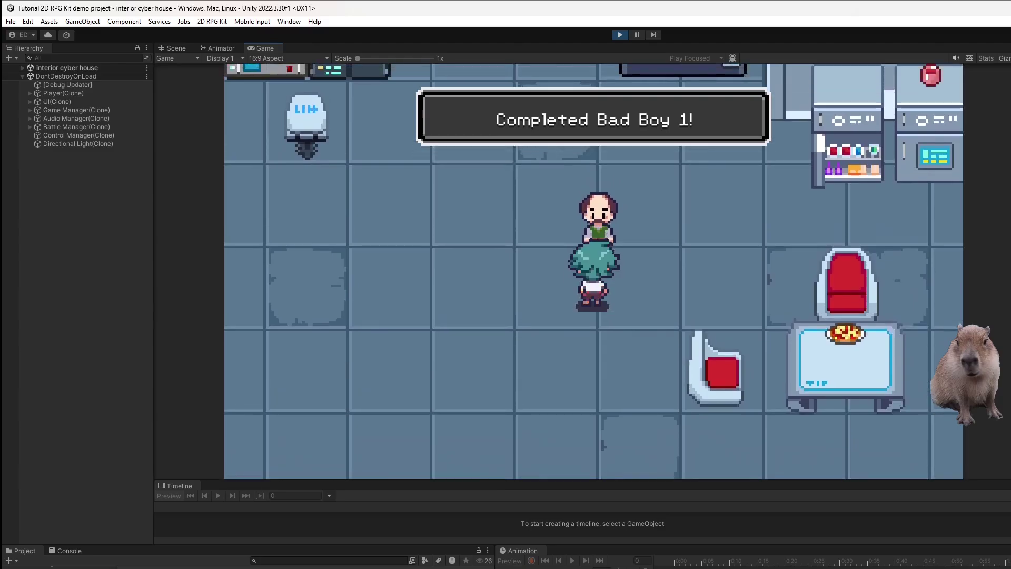
{"action": "key", "text": "Return"}
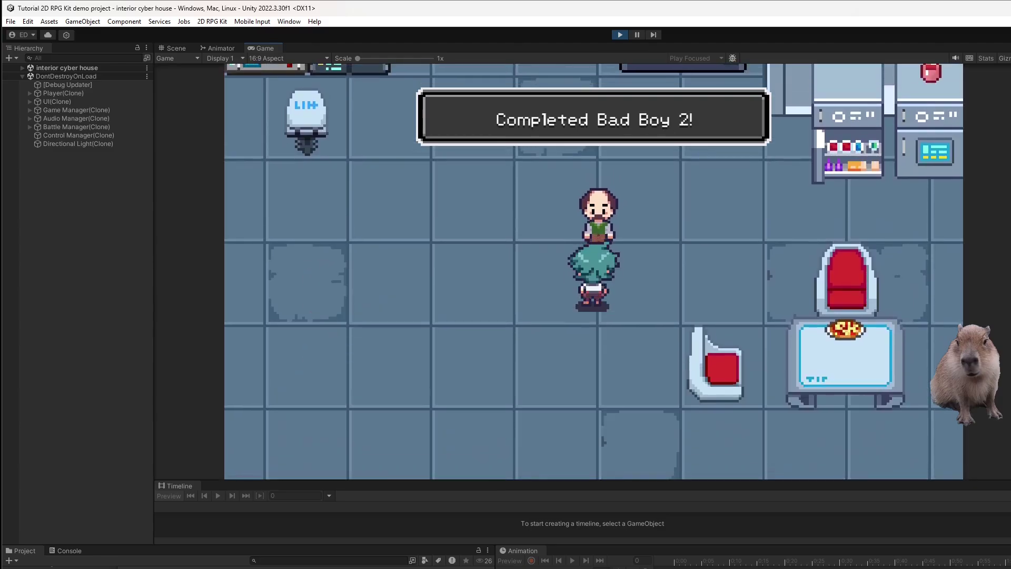
- Check the equipment screen from the pause menu
{"action": "key", "text": "Left"}
{"action": "key", "text": "Escape"}
{"action": "key", "text": "Return"}
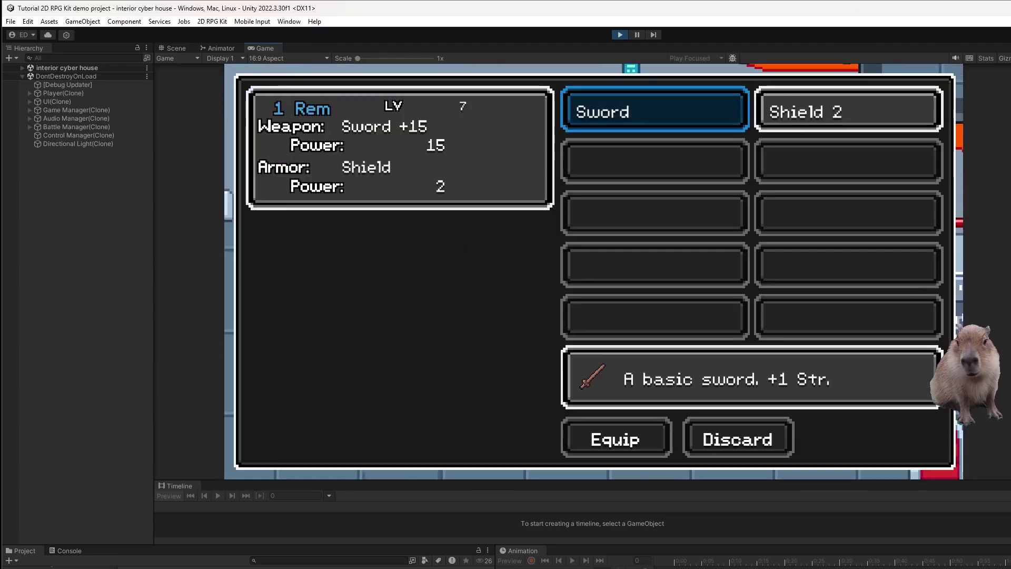
{"action": "key", "text": "Escape"}
- Talk to Moustache Man again so he opens the door
{"action": "key", "text": "Down"}
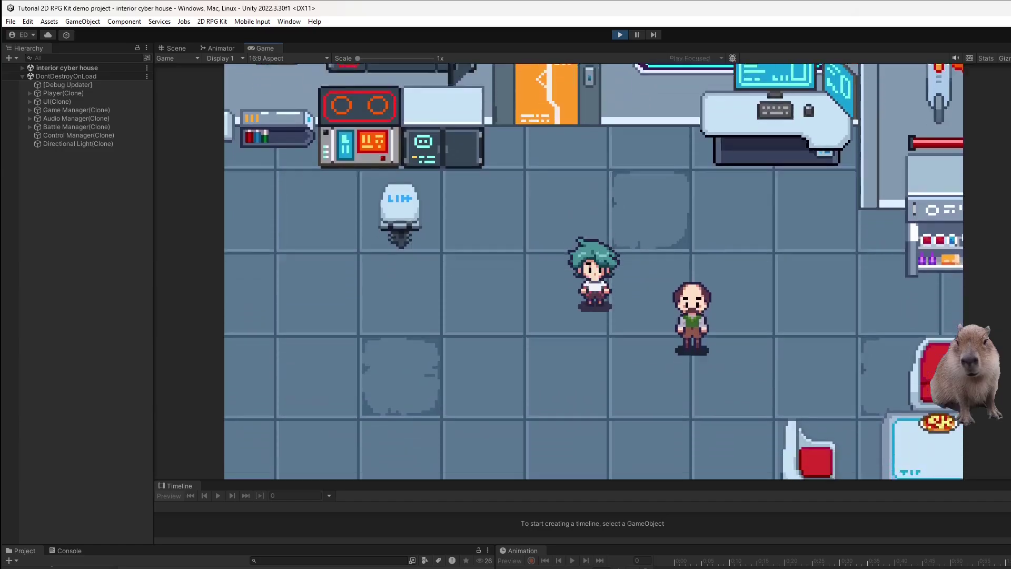
{"action": "key", "text": "Right"}
{"action": "key", "text": "Up"}
{"action": "key", "text": "Return"}
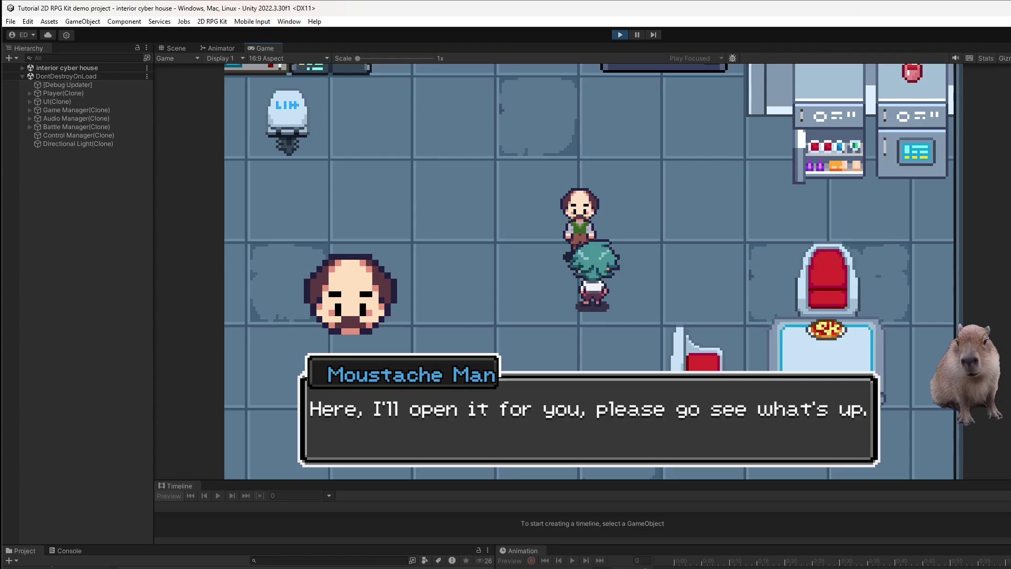
{"action": "key", "text": "Return"}
- Walk through the opened doorway and up the corridor beyond
{"action": "key", "text": "Left"}
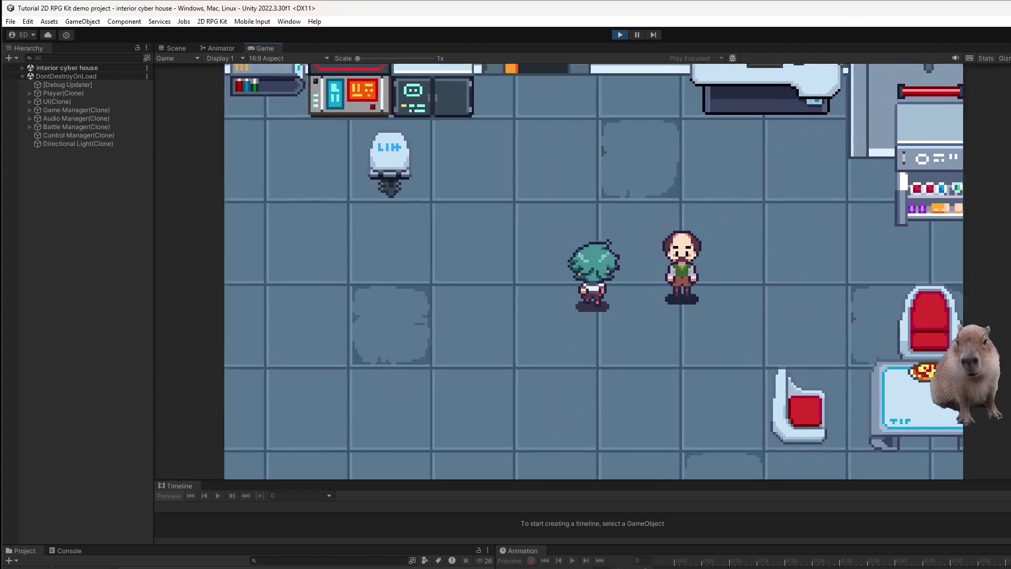
{"action": "key", "text": "Up"}
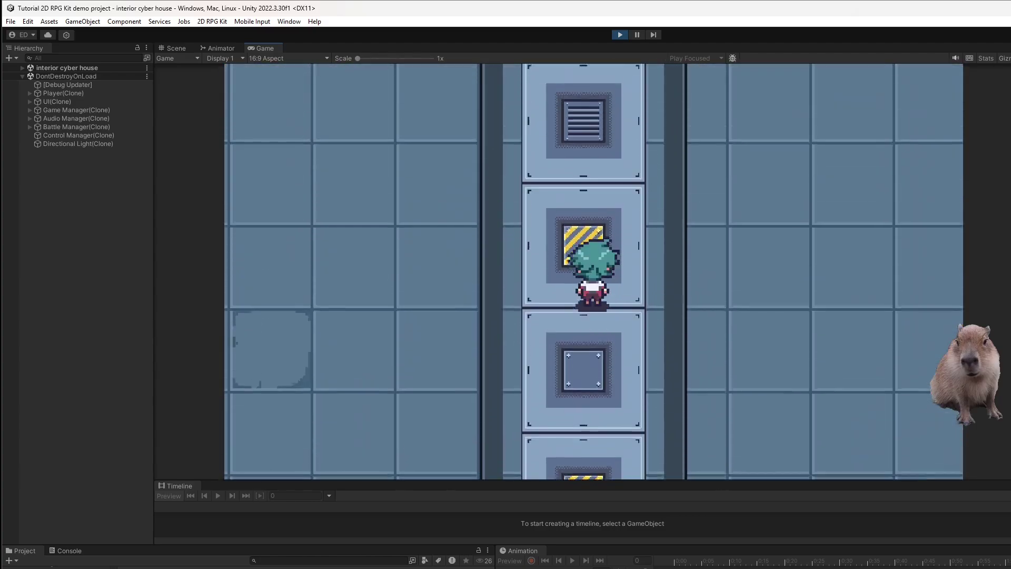
{"action": "key", "text": "Left"}
{"action": "key", "text": "Right"}
{"action": "key", "text": "Left"}
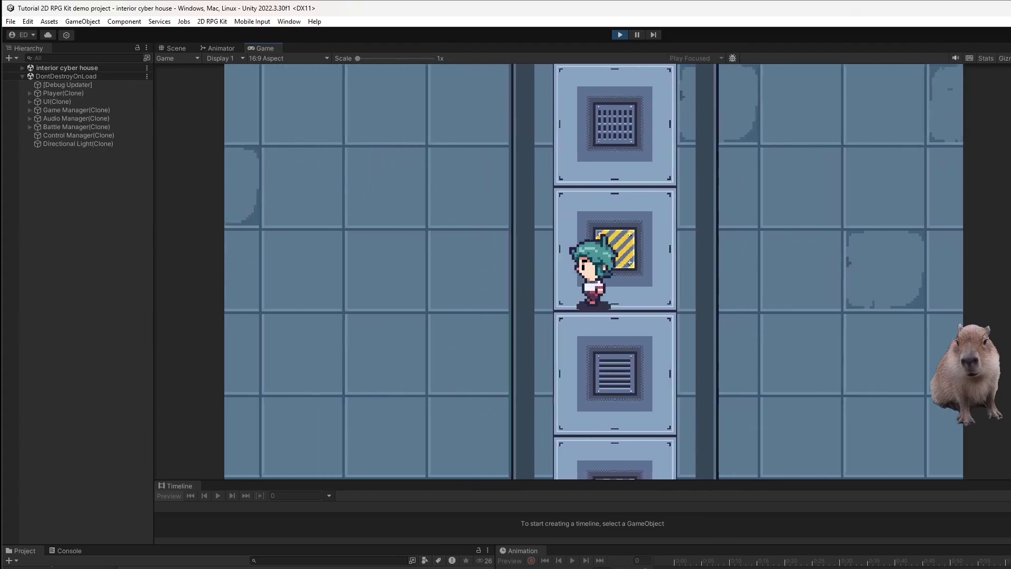
{"action": "key", "text": "Up"}
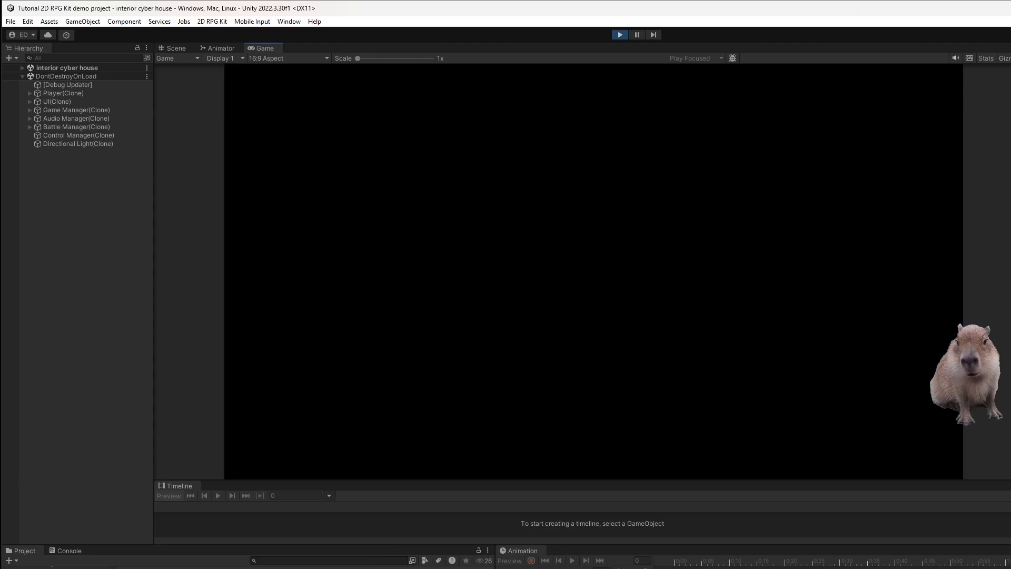
- Talk through Hollis's dialogue about the pickaxe
{"action": "key", "text": "Left"}
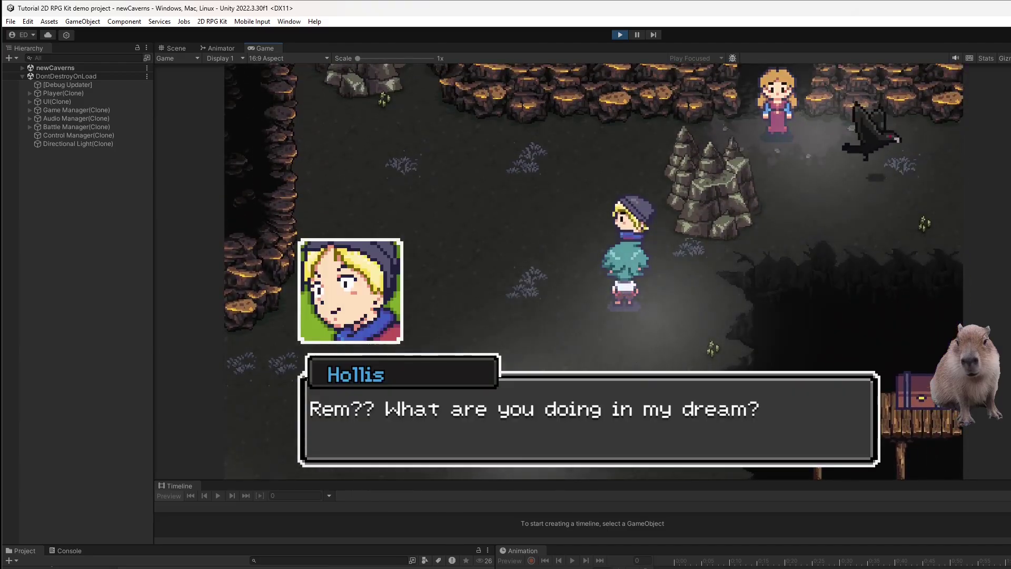
{"action": "key", "text": "space"}
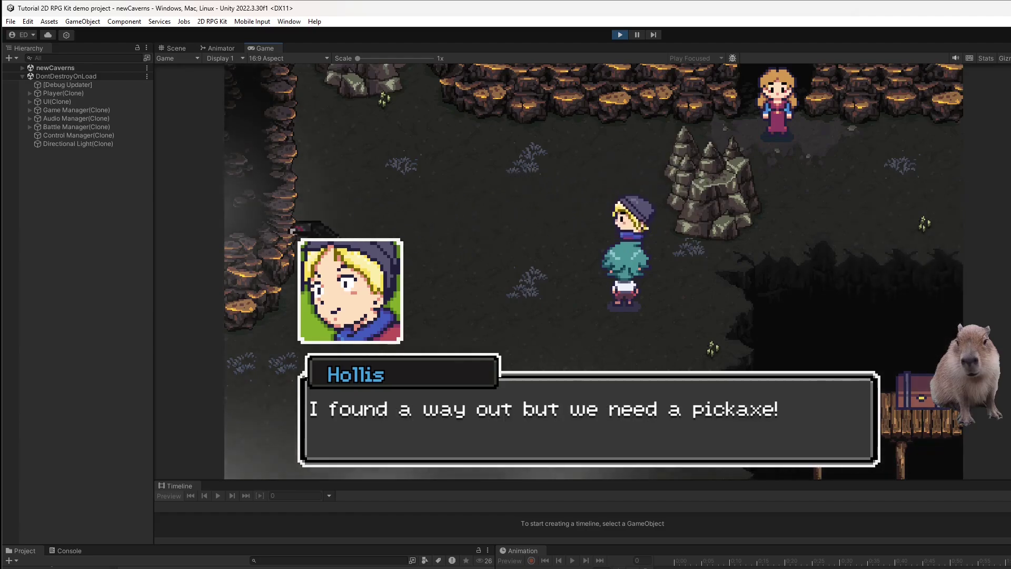
{"action": "key", "text": "Right"}
- Open the bridge chests to collect the Shield 2 and the Sword +15
{"action": "key", "text": "Down"}
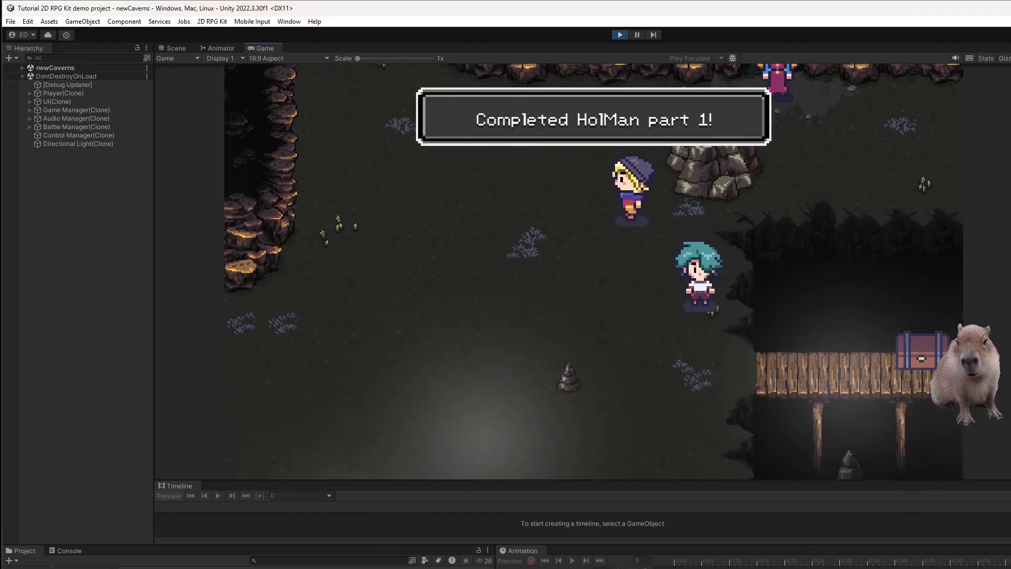
{"action": "key", "text": "Right"}
{"action": "key", "text": "space"}
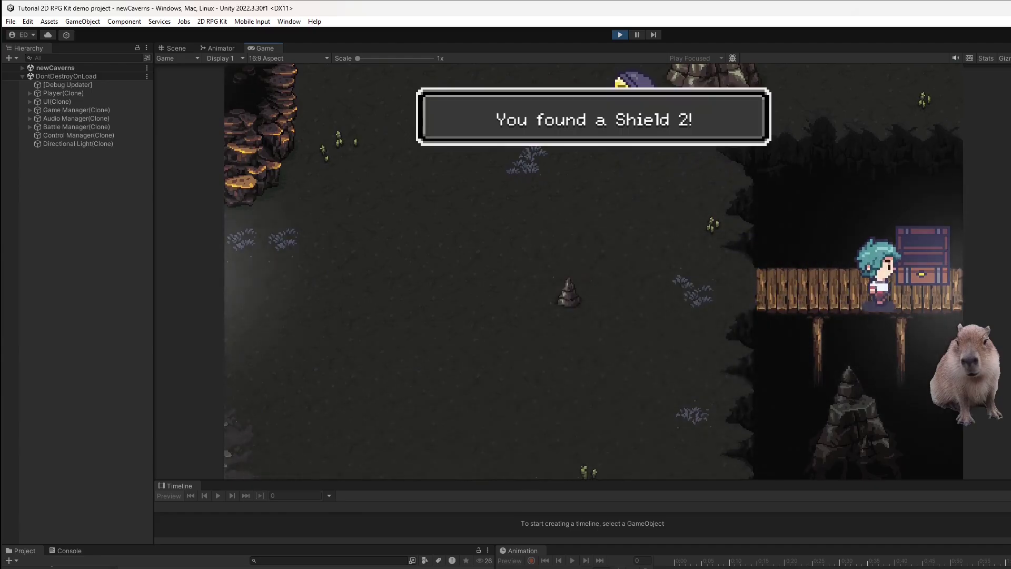
{"action": "key", "text": "Left"}
{"action": "key", "text": "Down"}
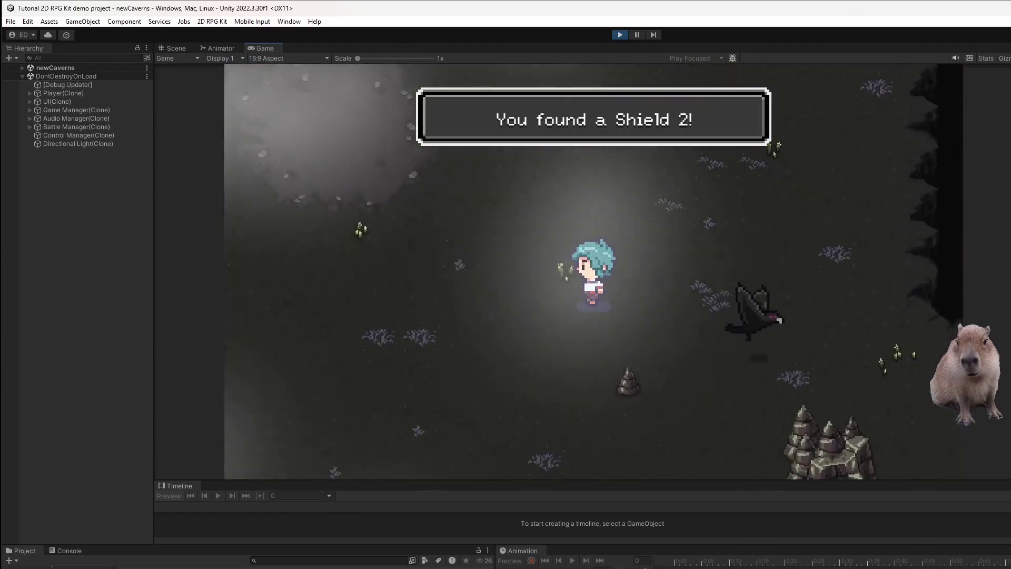
{"action": "key", "text": "Up"}
{"action": "key", "text": "Left"}
{"action": "key", "text": "Down"}
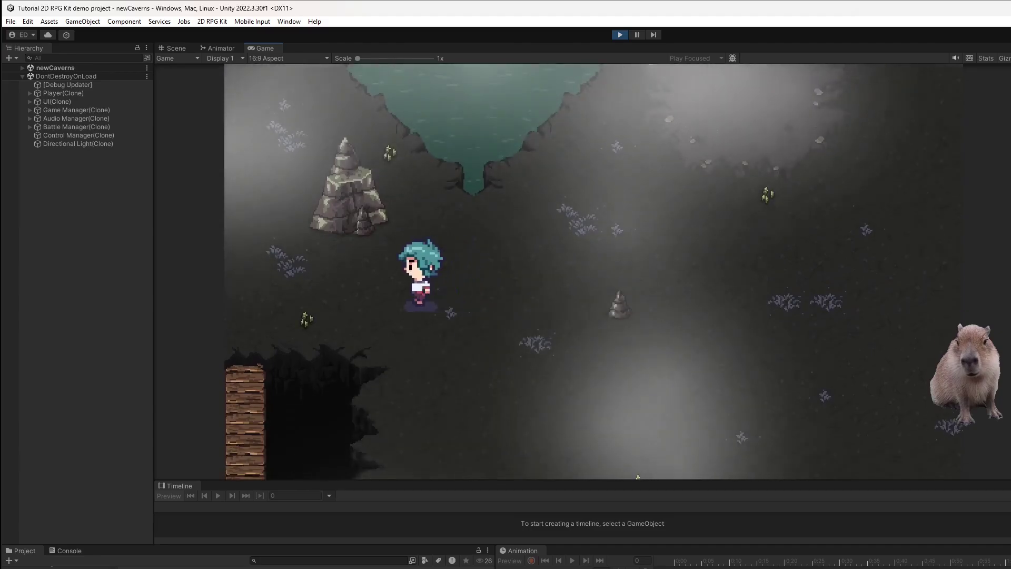
{"action": "key", "text": "Down"}
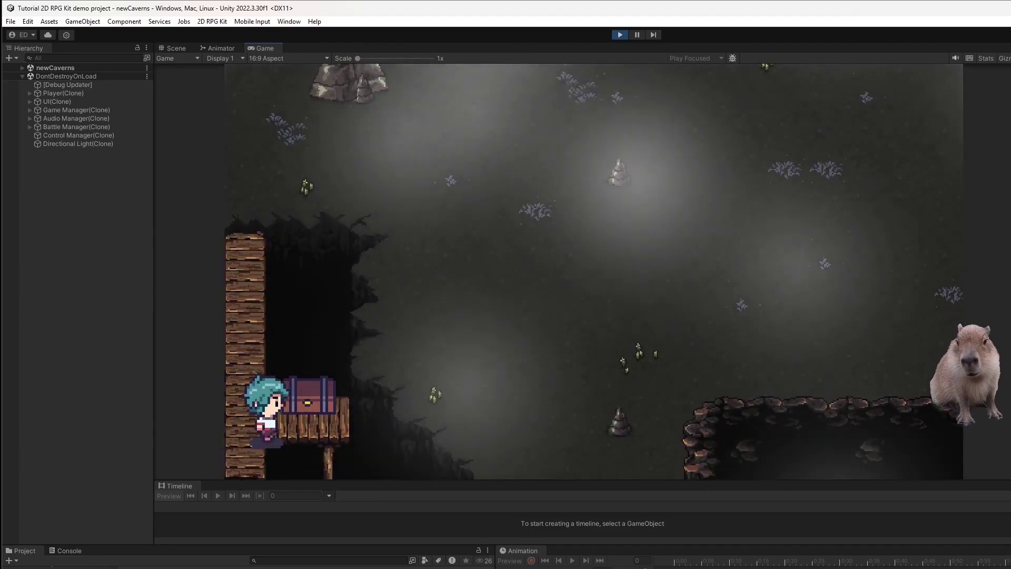
{"action": "key", "text": "Return"}
- Take the PickAxe from the chest by the pillar and deliver it to Hollis
{"action": "key", "text": "Up"}
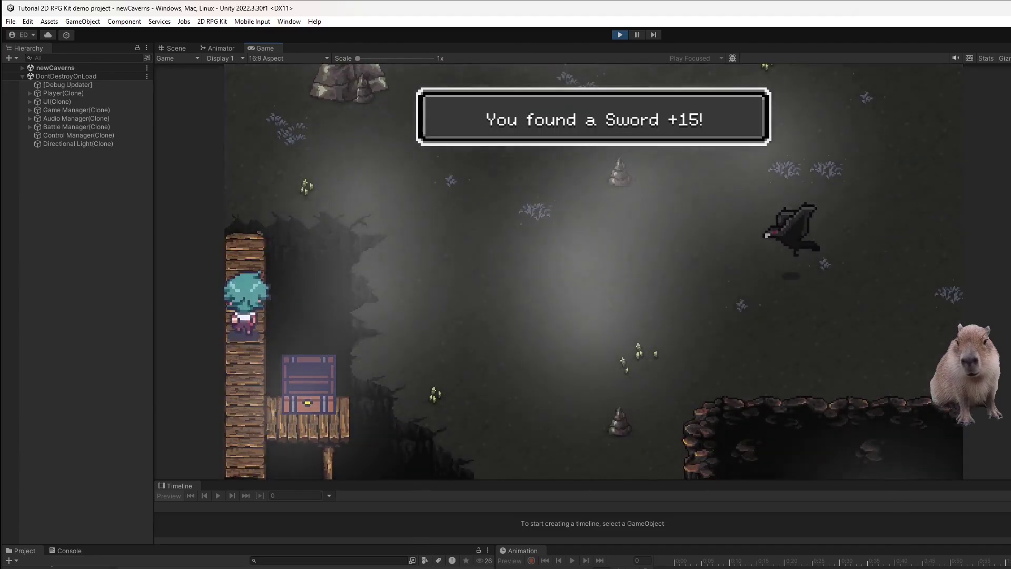
{"action": "key", "text": "Right"}
{"action": "key", "text": "Up"}
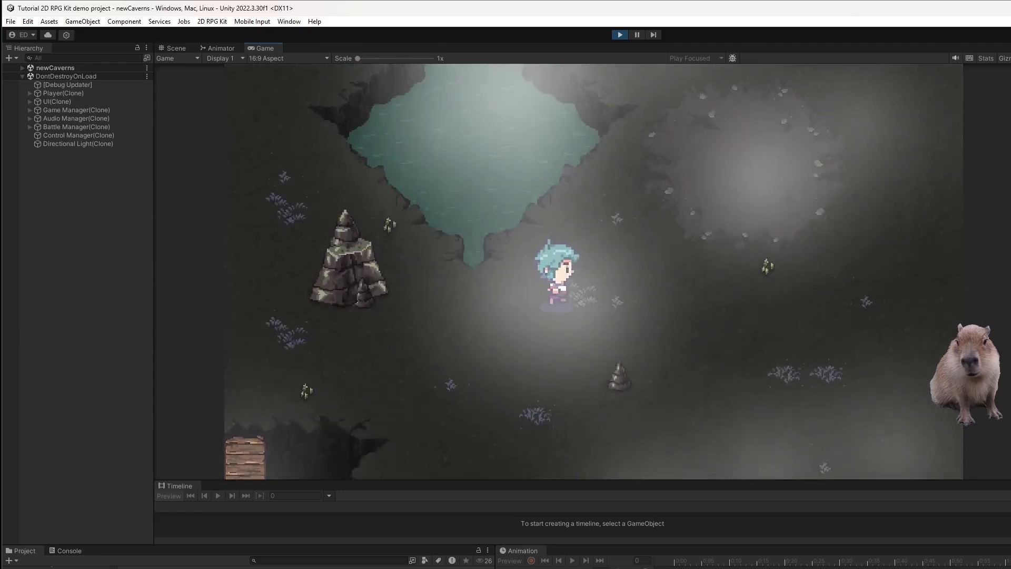
{"action": "key", "text": "Up"}
{"action": "key", "text": "Right"}
{"action": "key", "text": "Return"}
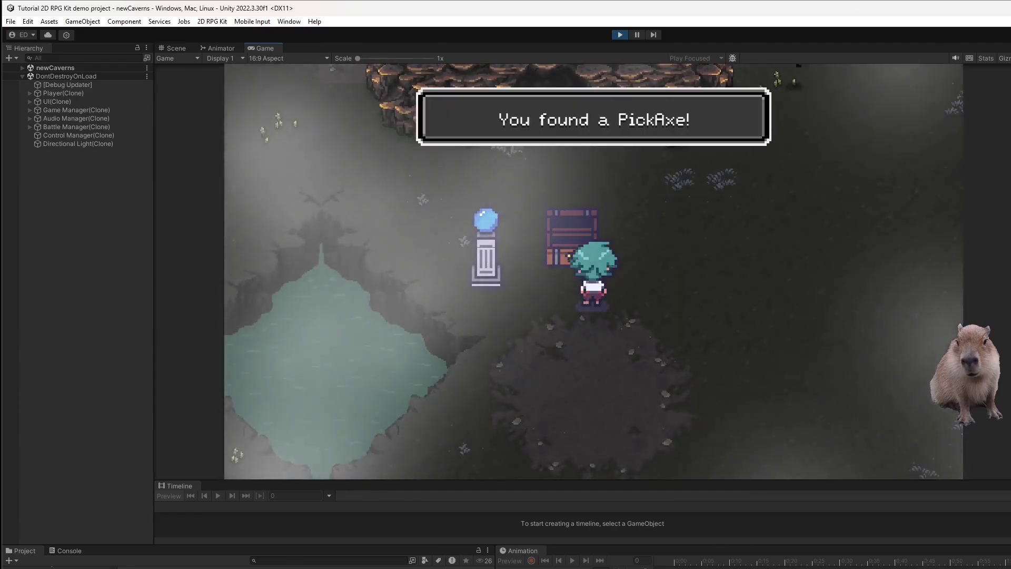
{"action": "key", "text": "Right"}
{"action": "key", "text": "Right"}
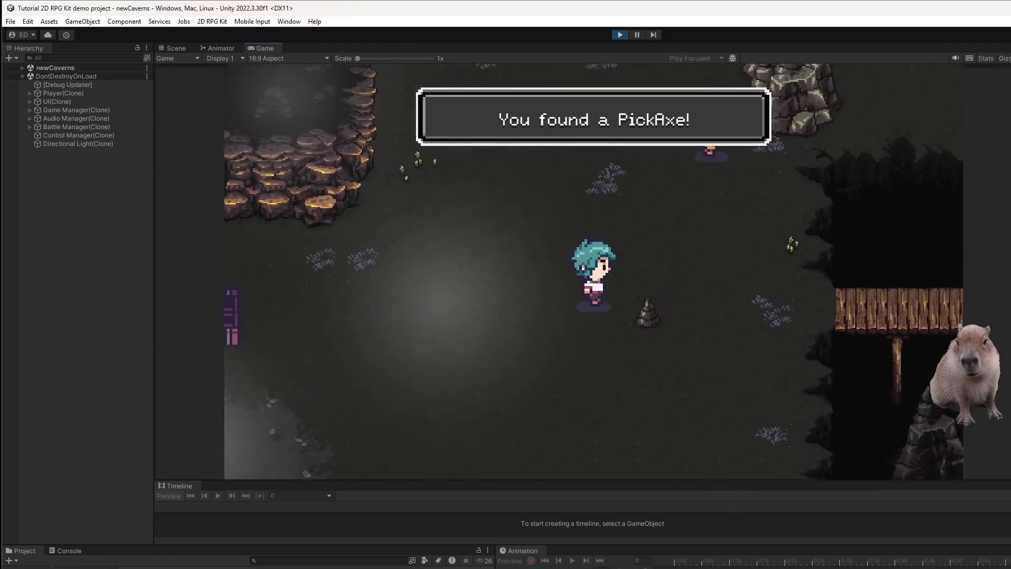
{"action": "key", "text": "Up"}
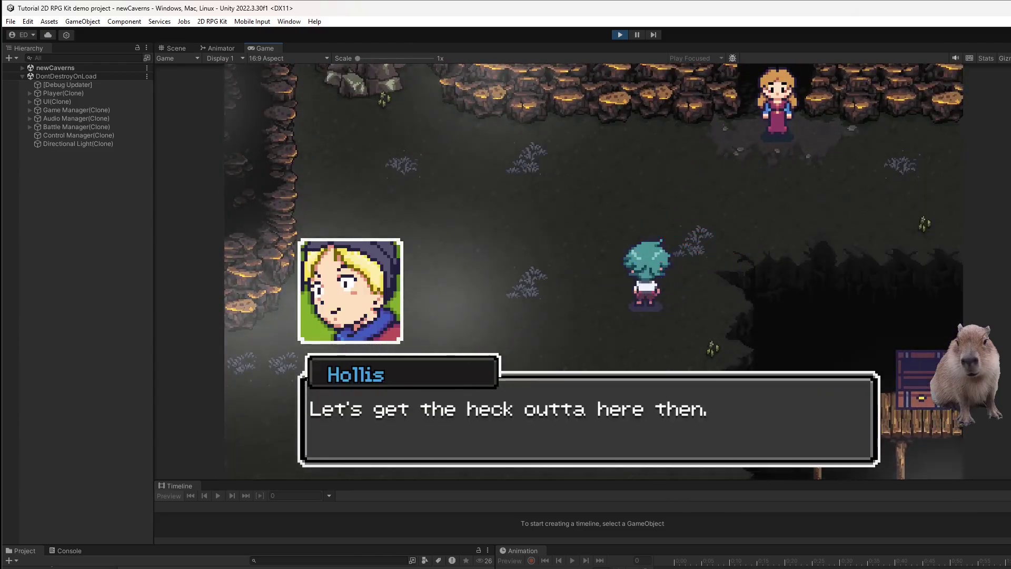
{"action": "key", "text": "space"}
- Equip the Sword +15 on Hollis from the Equip menu, then walk up into the crows
{"action": "key", "text": "Down"}
{"action": "key", "text": "Escape"}
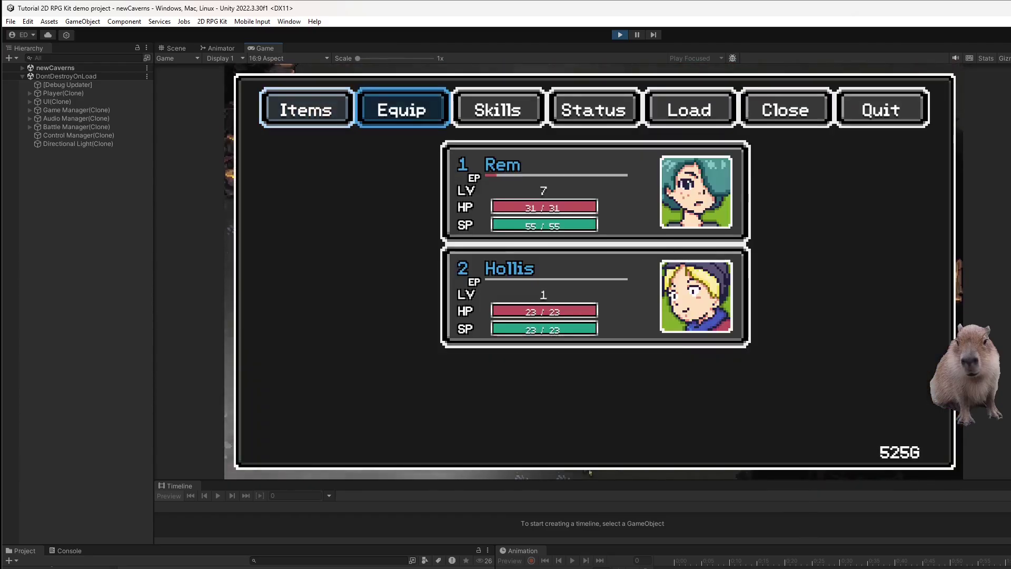
{"action": "key", "text": "space"}
{"action": "key", "text": "Down"}
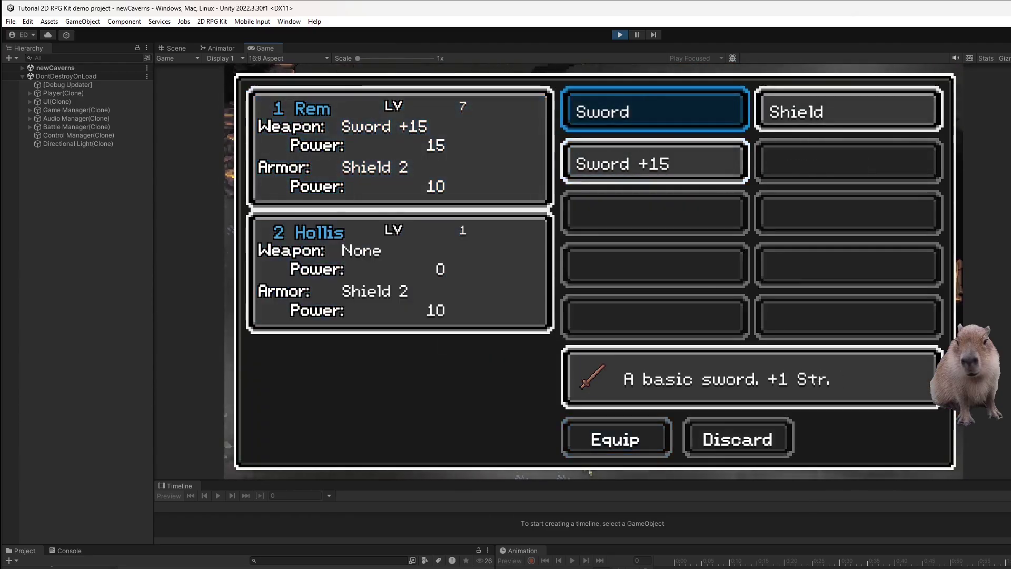
{"action": "key", "text": "space"}
{"action": "key", "text": "Down"}
{"action": "key", "text": "space"}
{"action": "key", "text": "Escape"}
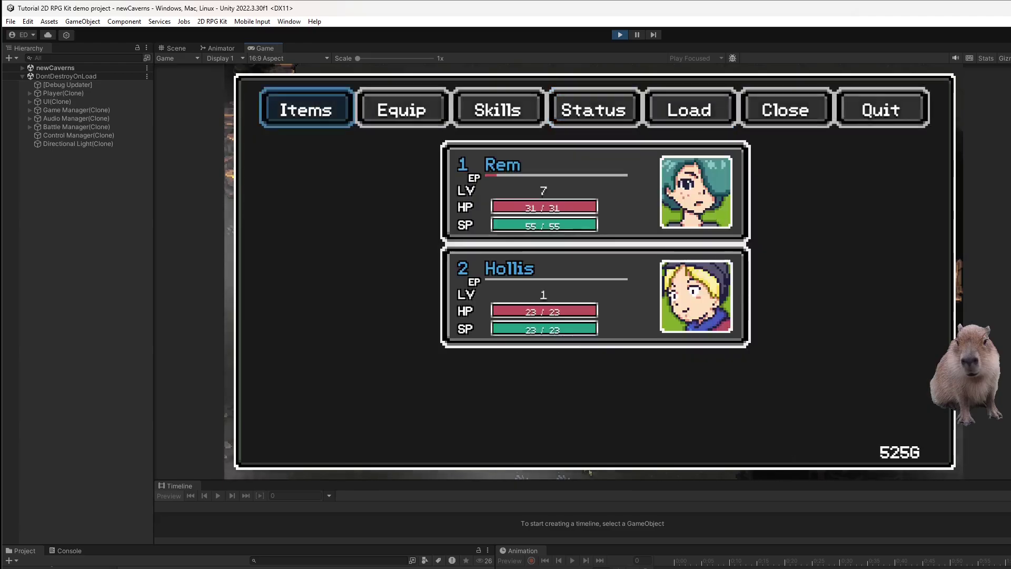
{"action": "key", "text": "Escape"}
{"action": "key", "text": "Up"}
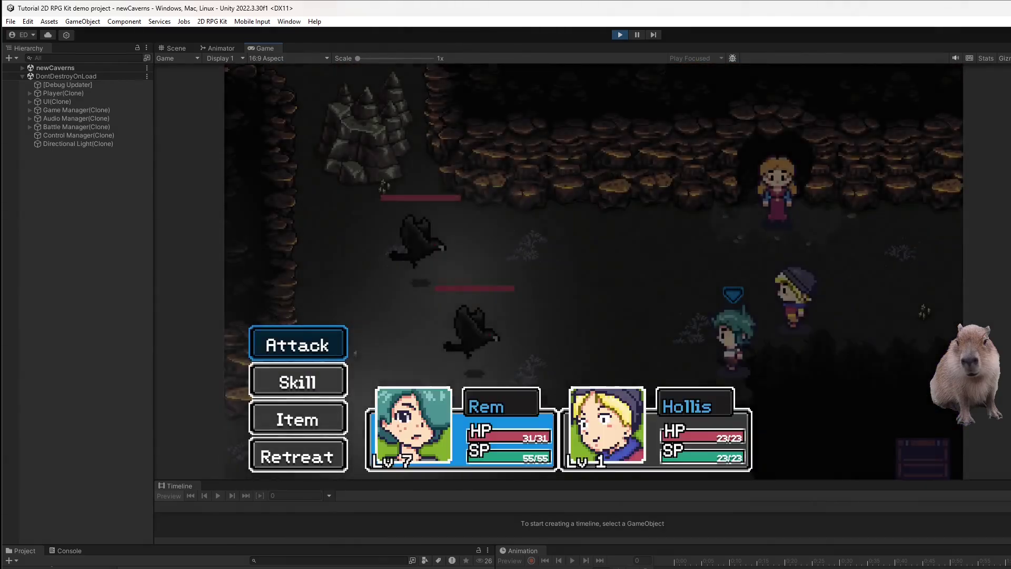
- Cast Light. 2 on a crow and win for 60 EXP, 40 Gold and a Revive
{"action": "key", "text": "Down"}
{"action": "key", "text": "space"}
{"action": "key", "text": "Right"}
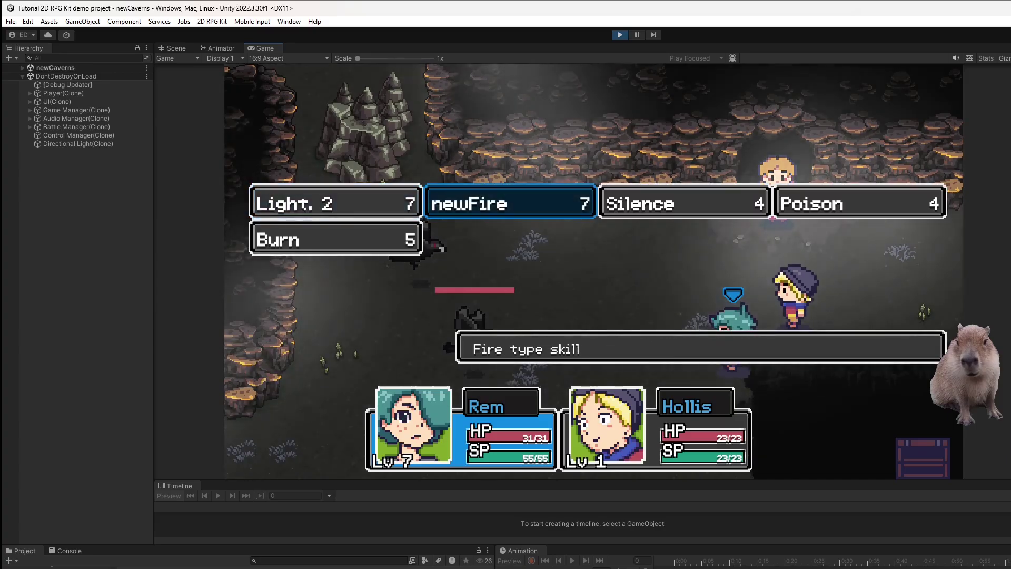
{"action": "key", "text": "Left"}
{"action": "key", "text": "space"}
{"action": "key", "text": "space"}
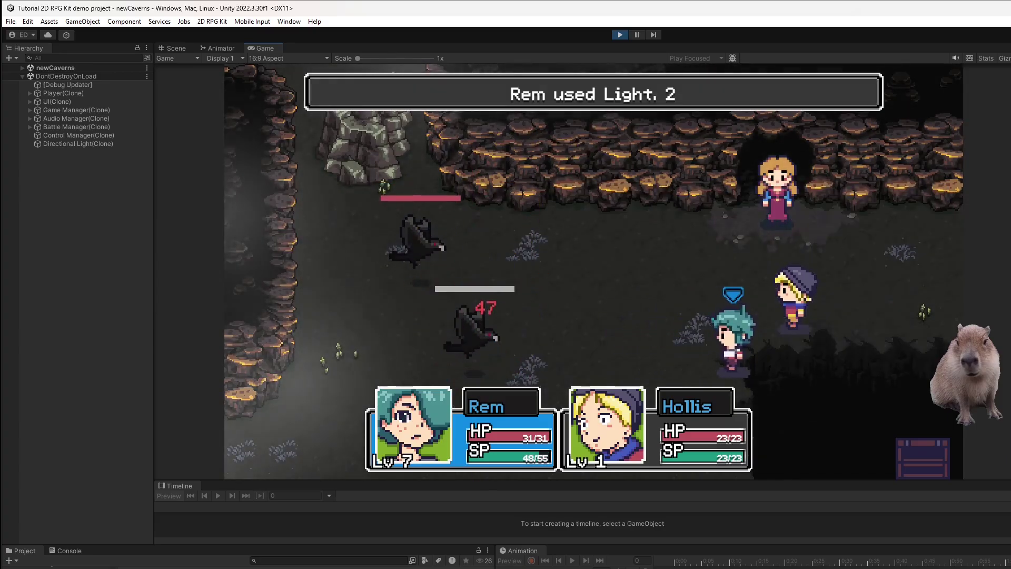
{"action": "key", "text": "space"}
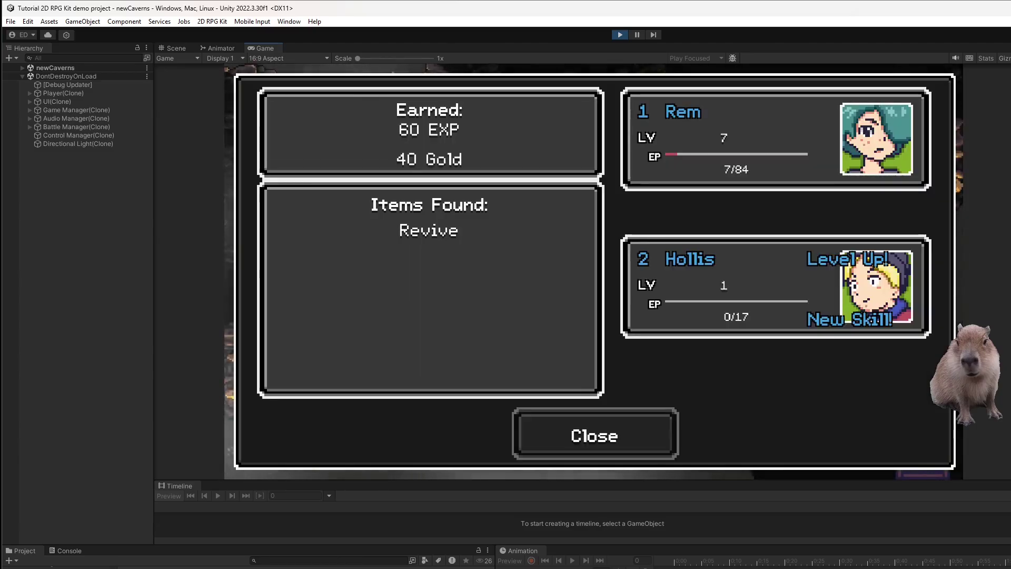
{"action": "key", "text": "Return"}
{"action": "key", "text": "Down"}
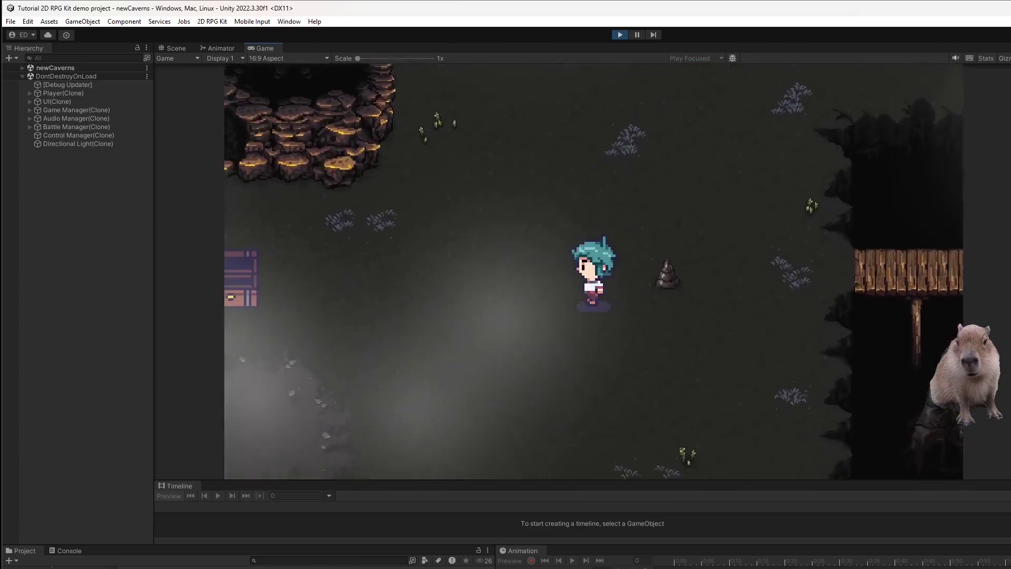
- Walk up the cave into the Black Crow battle and cast Rem's newFire on a crow
{"action": "key", "text": "Left"}
{"action": "key", "text": "Up"}
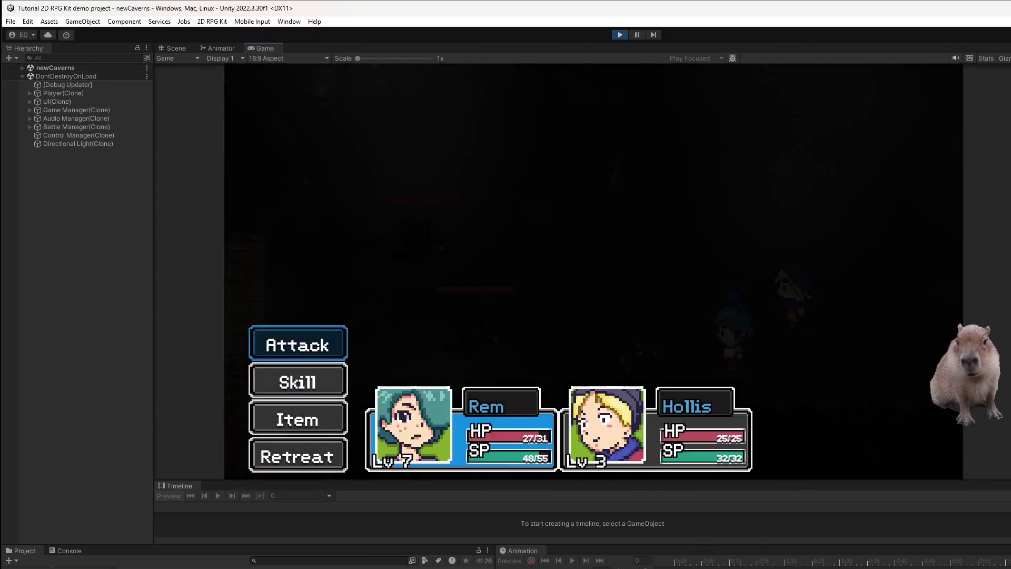
{"action": "key", "text": "Down"}
{"action": "key", "text": "Return"}
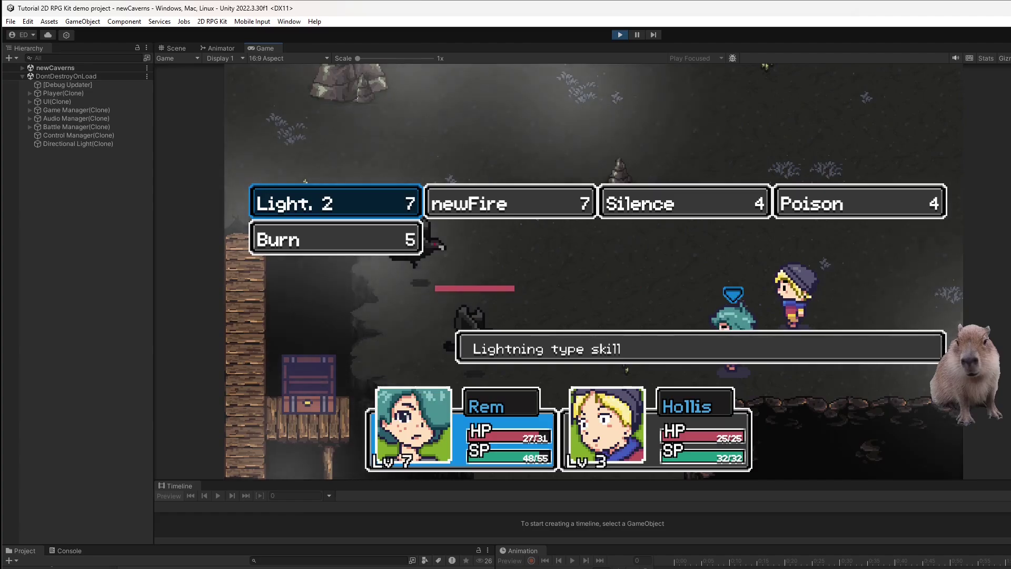
{"action": "key", "text": "Right"}
{"action": "key", "text": "Return"}
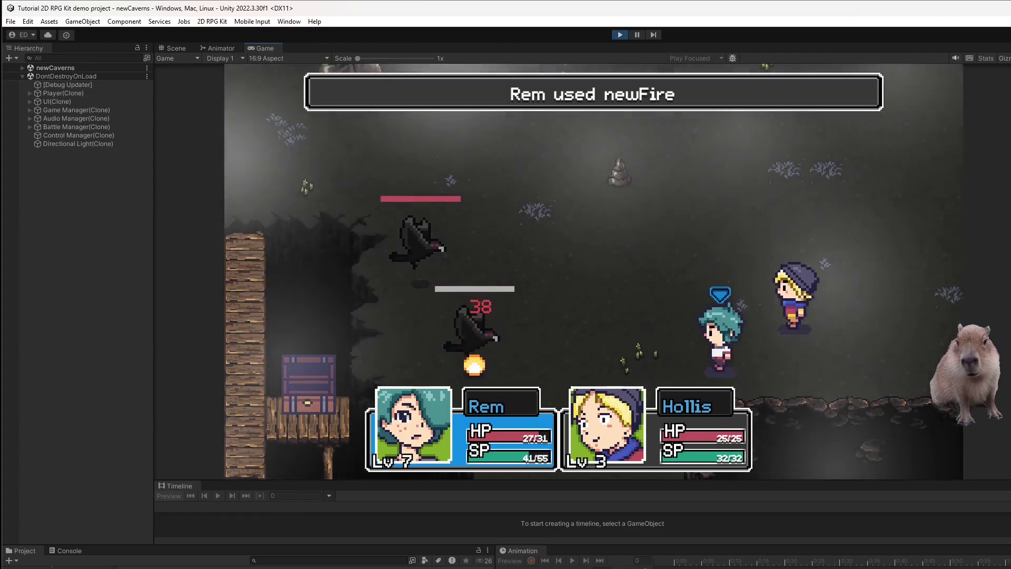
- Target a Black Crow with Hollis, finish it with newFire, and close the 60 EXP/40 Gold/Ether results
{"action": "key", "text": "Down"}
{"action": "key", "text": "Return"}
{"action": "key", "text": "Right"}
{"action": "key", "text": "Escape"}
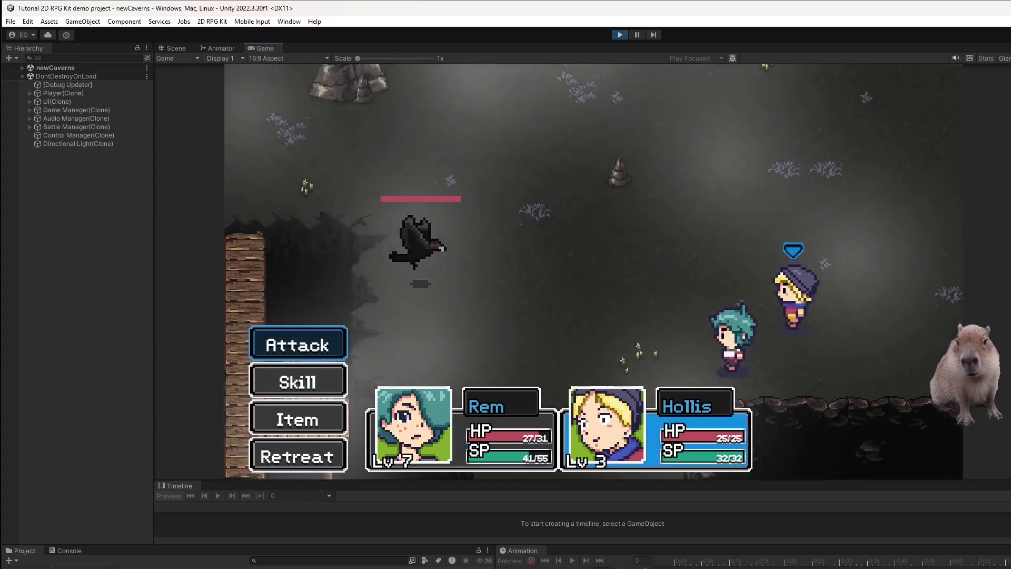
{"action": "key", "text": "Return"}
{"action": "key", "text": "Return"}
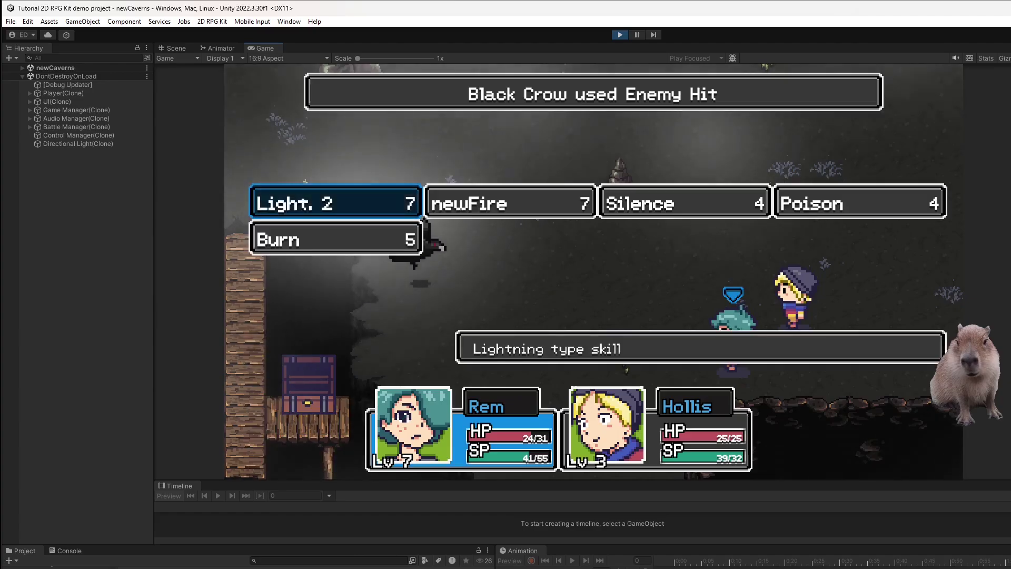
{"action": "key", "text": "Return"}
{"action": "key", "text": "Return"}
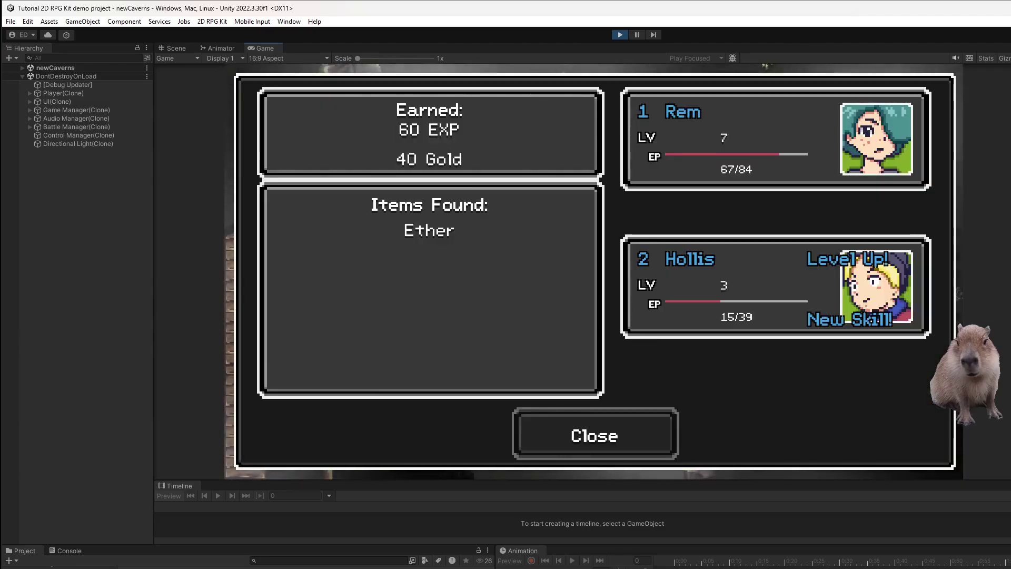
{"action": "key", "text": "Return"}
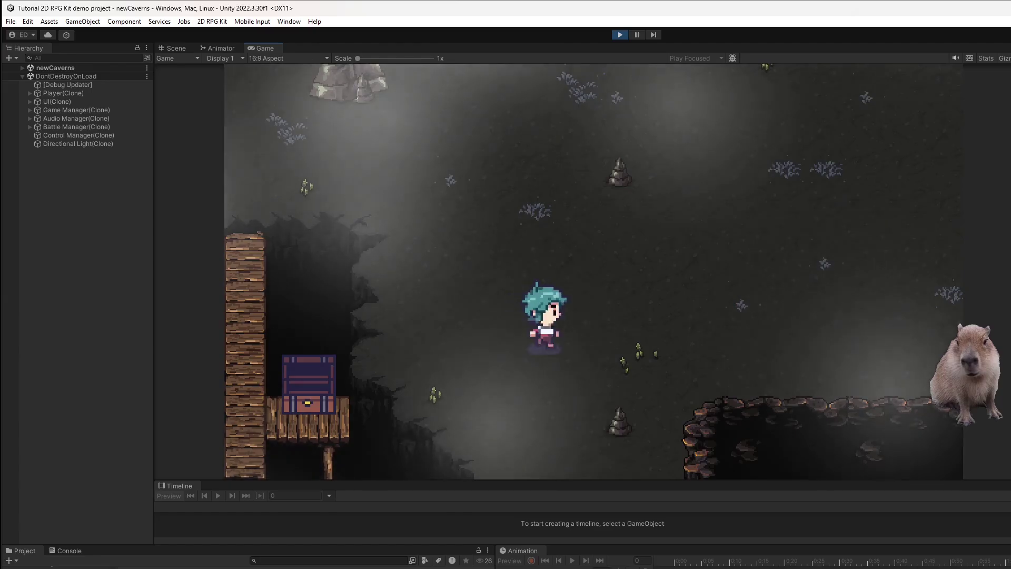
- Walk north into the RemsMom battle and cast Poison on her
{"action": "key", "text": "Up"}
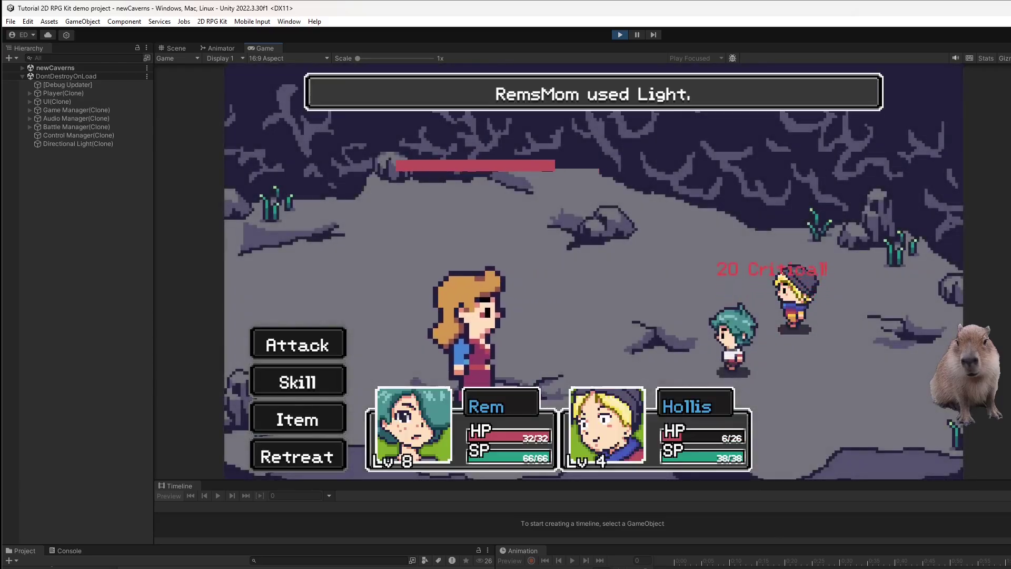
{"action": "key", "text": "Down"}
{"action": "key", "text": "Return"}
{"action": "key", "text": "Right"}
{"action": "key", "text": "Right"}
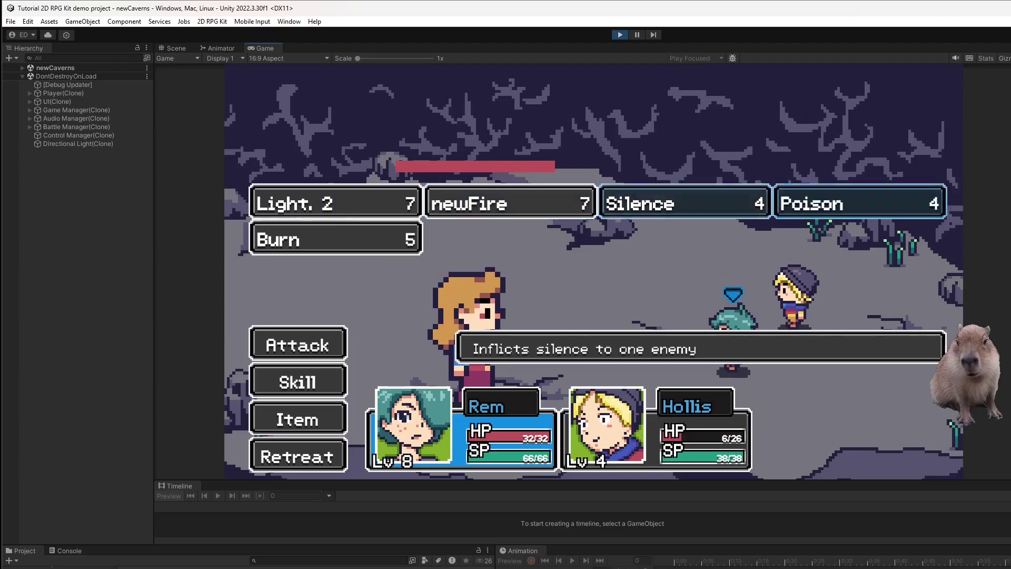
{"action": "key", "text": "Return"}
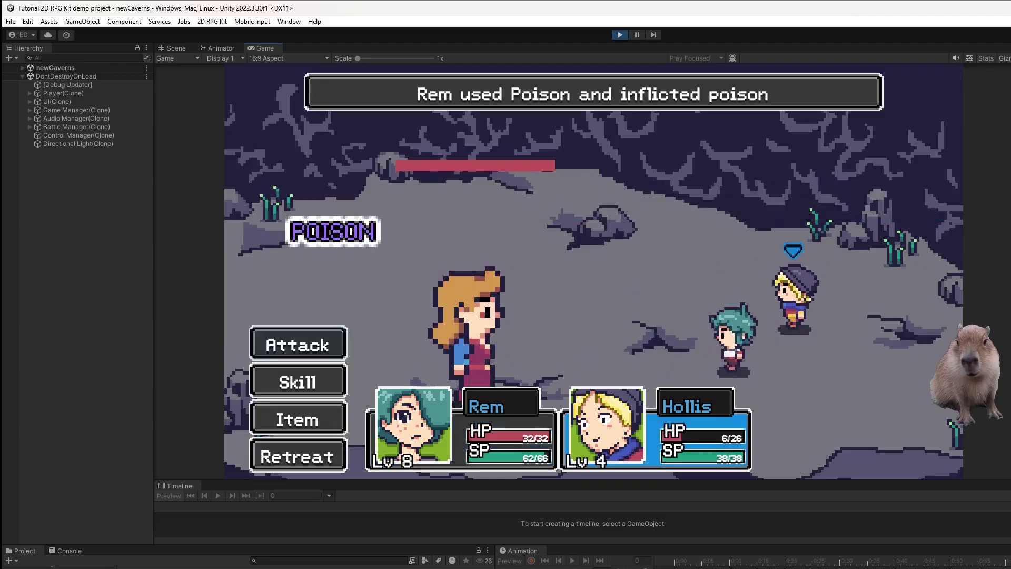
- Cast Silence on RemsMom with Rem and choose Heal for Hollis
{"action": "key", "text": "Down"}
{"action": "key", "text": "Return"}
{"action": "key", "text": "Escape"}
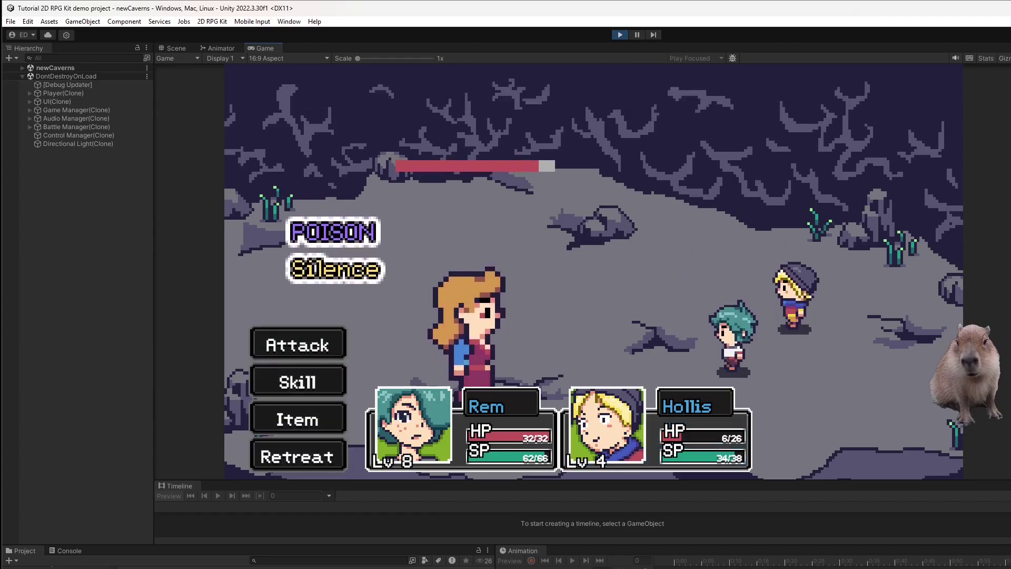
{"action": "key", "text": "Down"}
{"action": "key", "text": "Return"}
{"action": "key", "text": "Right"}
{"action": "key", "text": "Right"}
{"action": "key", "text": "Return"}
{"action": "key", "text": "Return"}
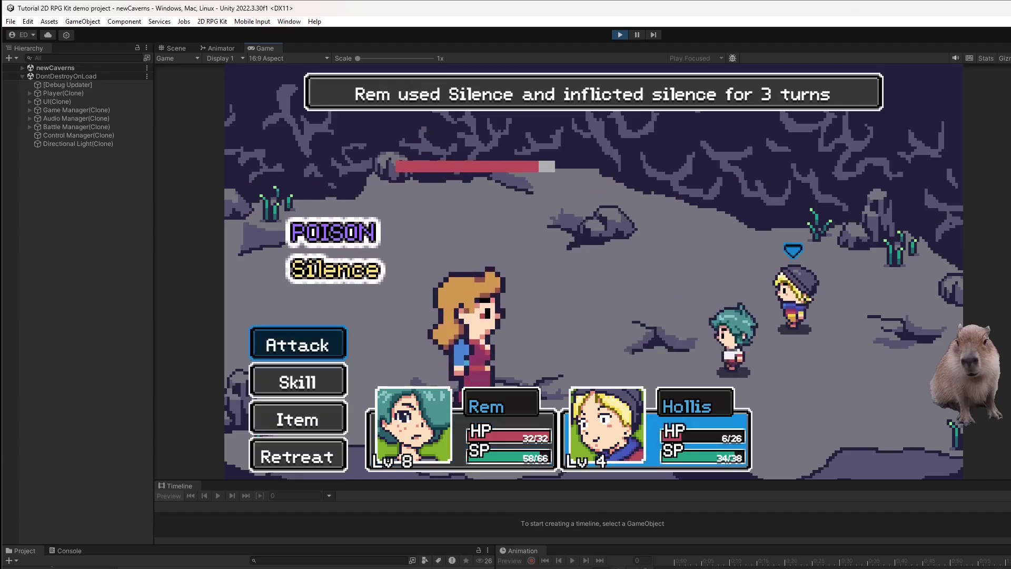
{"action": "key", "text": "Return"}
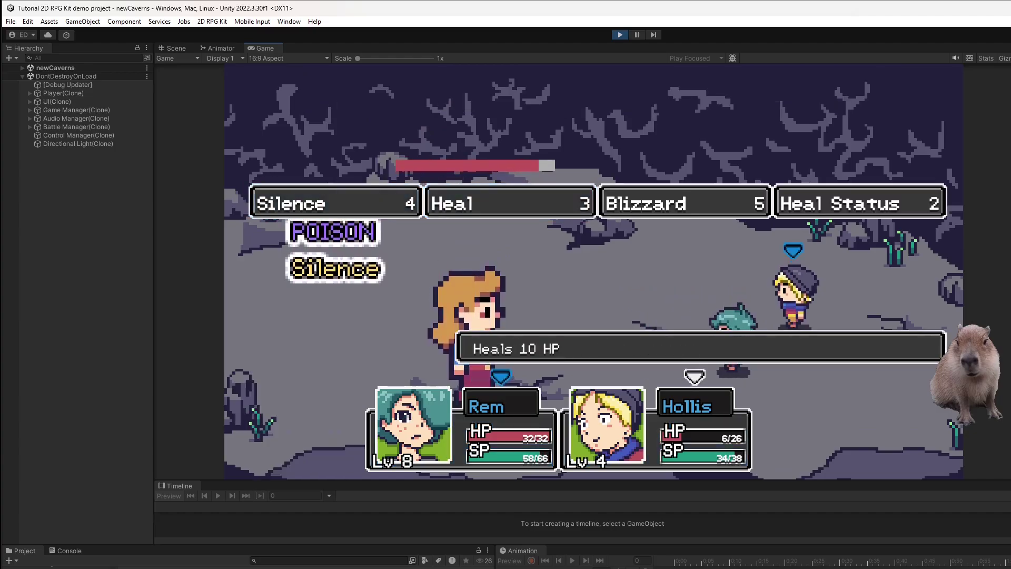
{"action": "key", "text": "Return"}
{"action": "key", "text": "Return"}
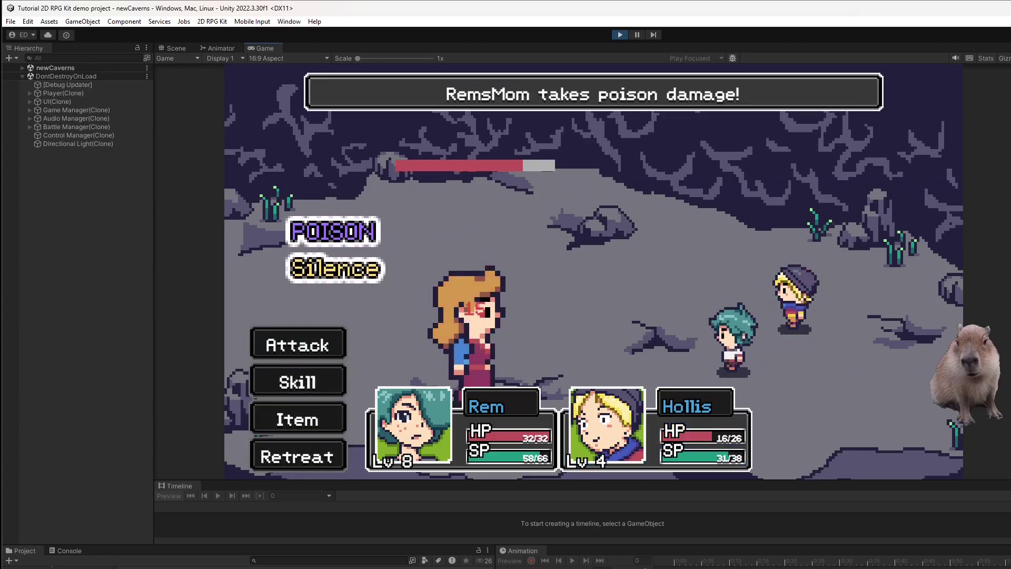
- Hit RemsMom with newFire, Light. 2, and a final newFire
{"action": "key", "text": "Down"}
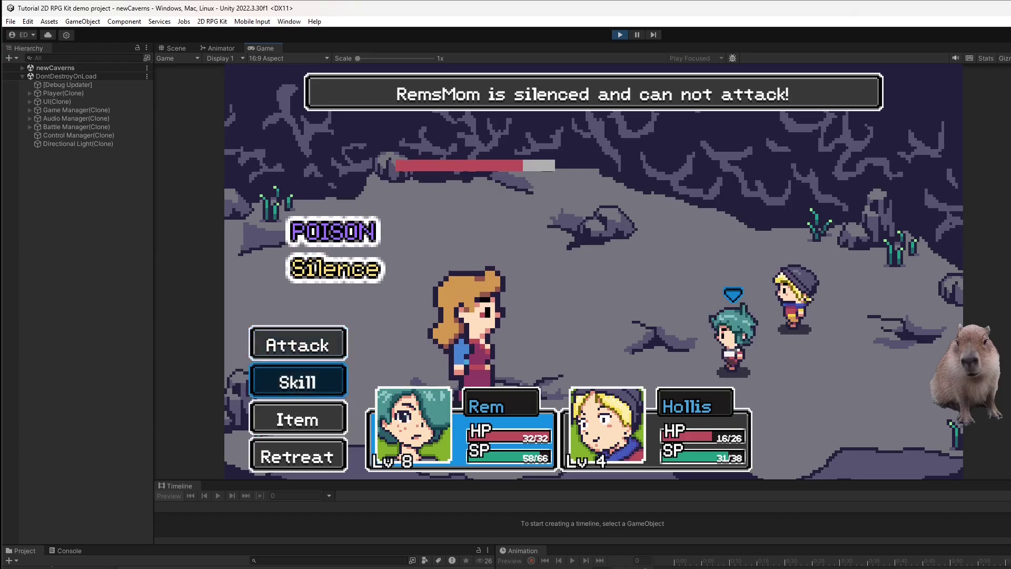
{"action": "key", "text": "Return"}
{"action": "key", "text": "Return"}
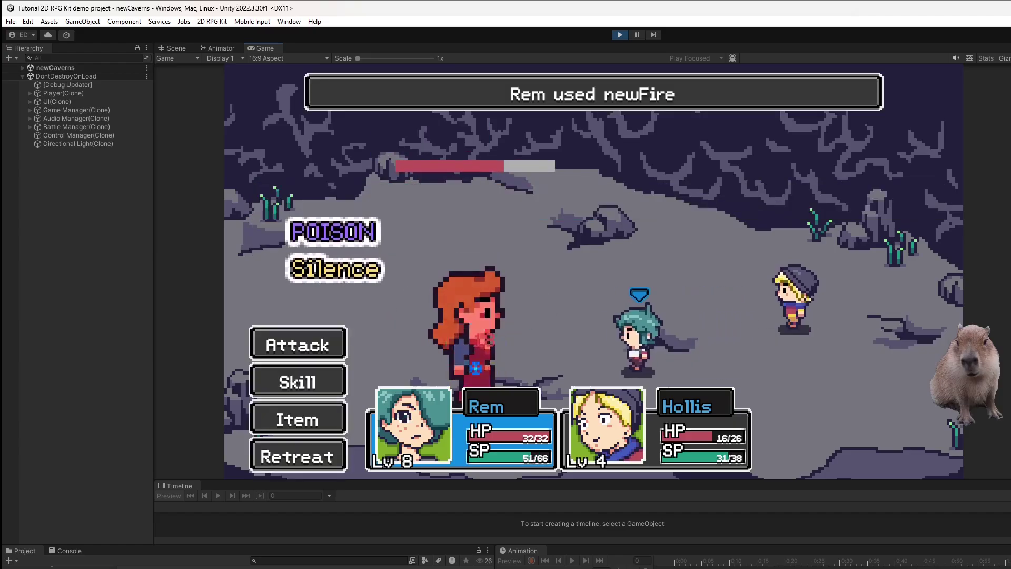
{"action": "key", "text": "Down"}
{"action": "key", "text": "Return"}
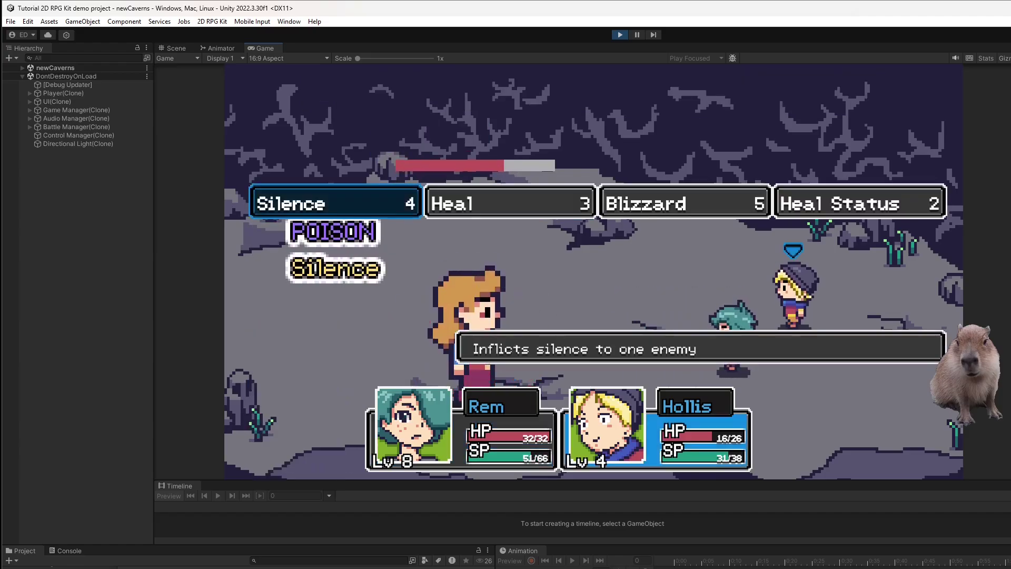
{"action": "key", "text": "Return"}
{"action": "key", "text": "Return"}
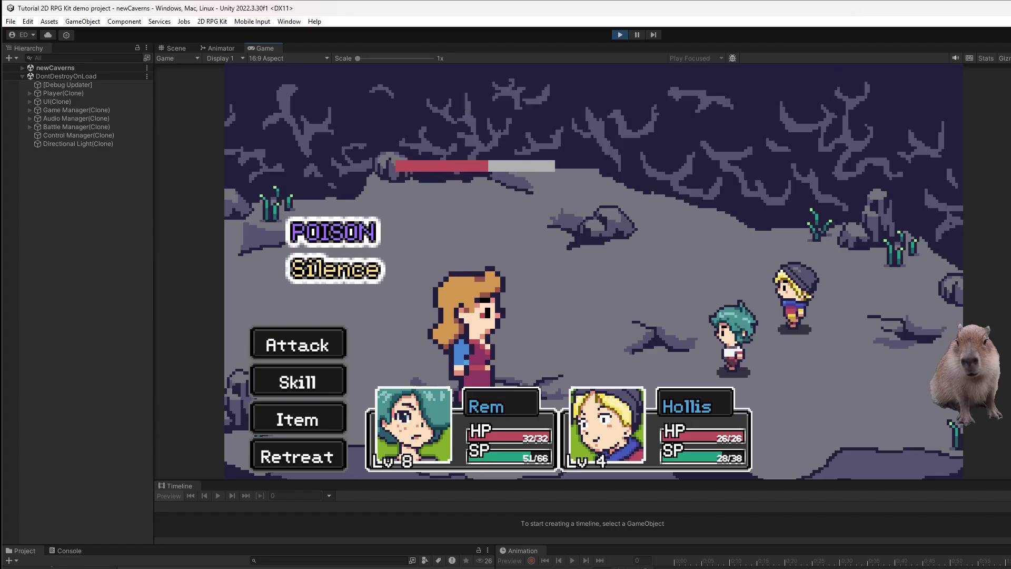
{"action": "key", "text": "Return"}
{"action": "key", "text": "Return"}
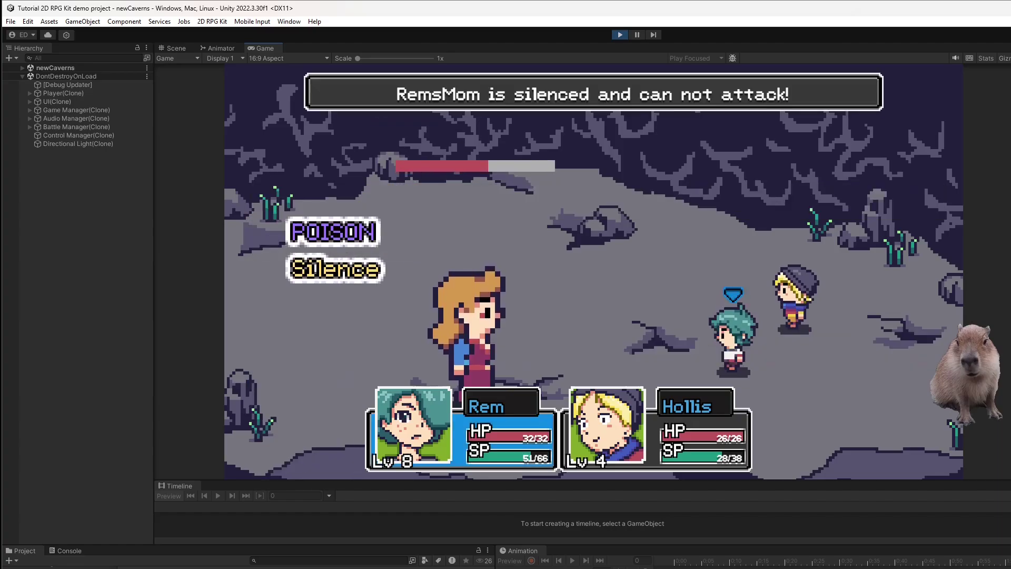
{"action": "key", "text": "Return"}
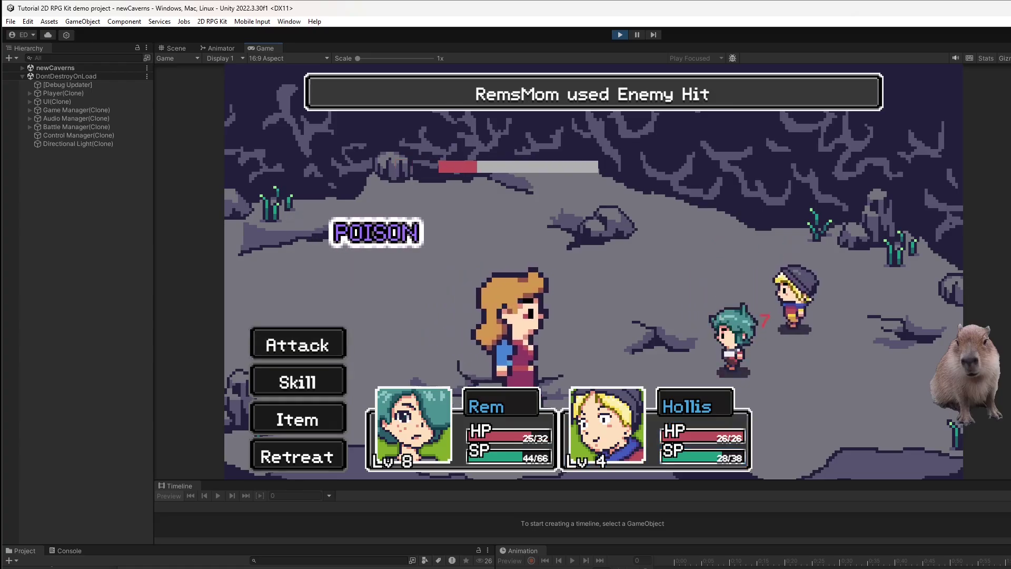
{"action": "key", "text": "Down"}
{"action": "key", "text": "Return"}
{"action": "key", "text": "Return"}
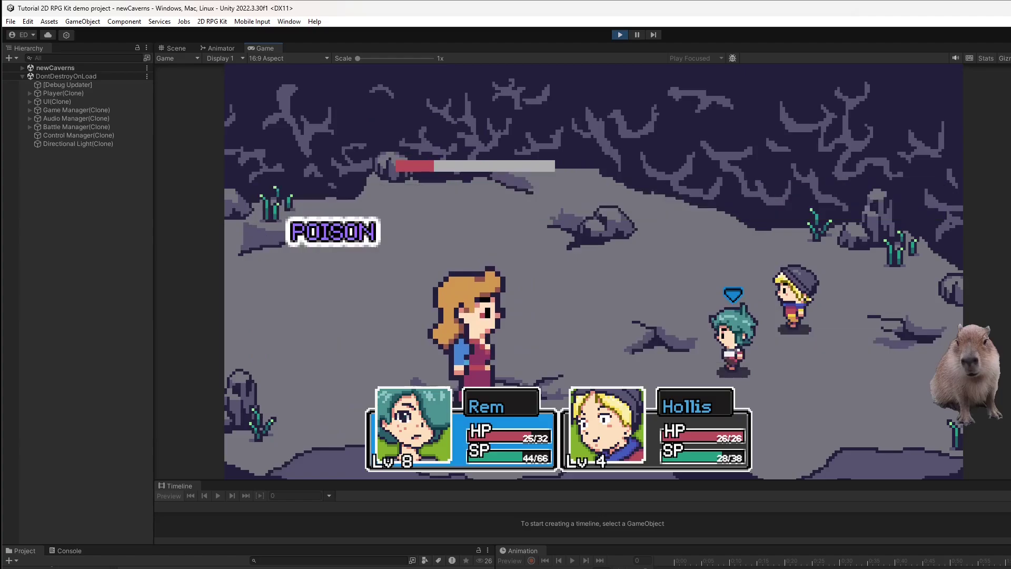
{"action": "key", "text": "Return"}
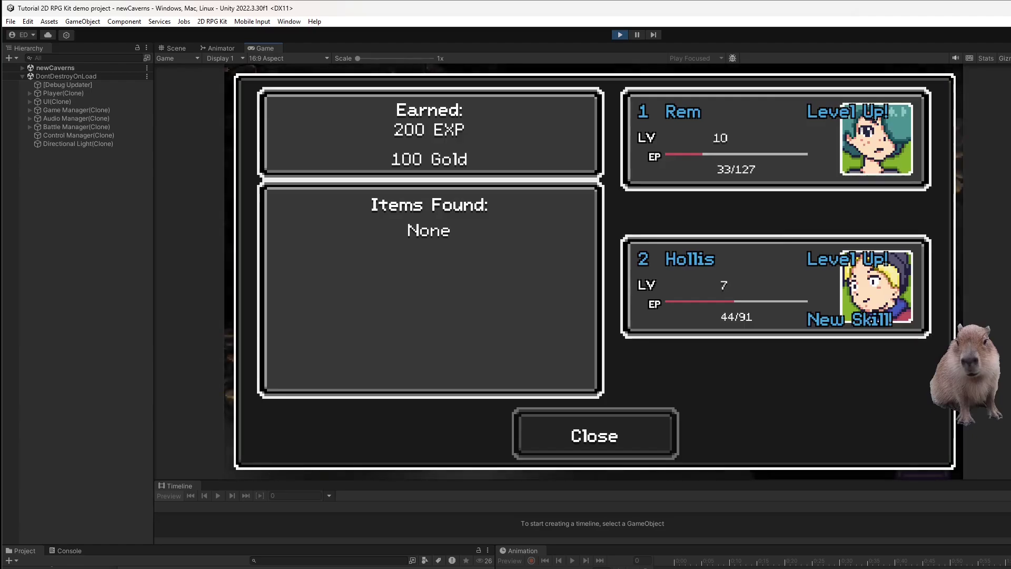
- Close the battle results and check the party items, Sword and Shield
{"action": "key", "text": "Return"}
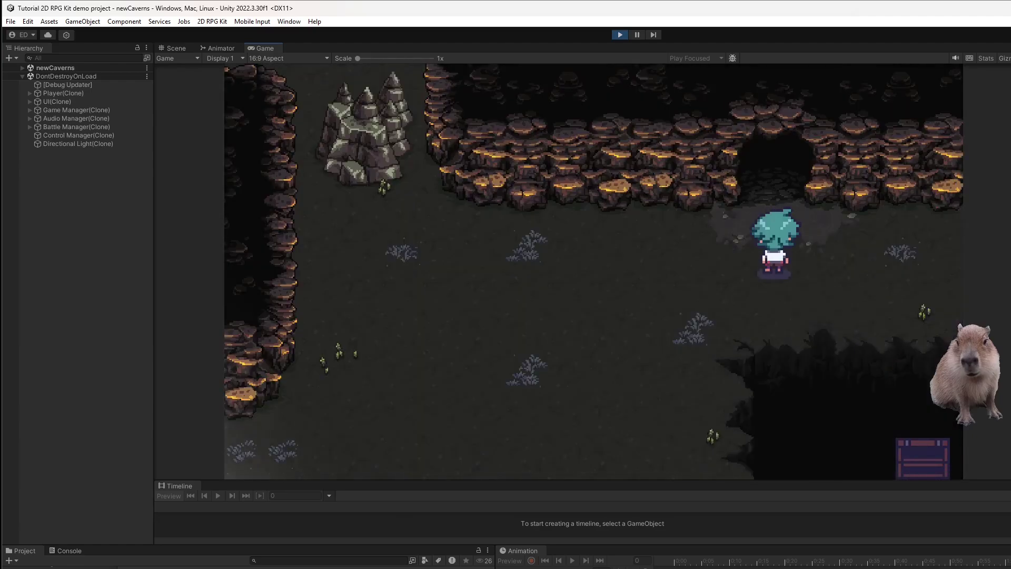
{"action": "key", "text": "Escape"}
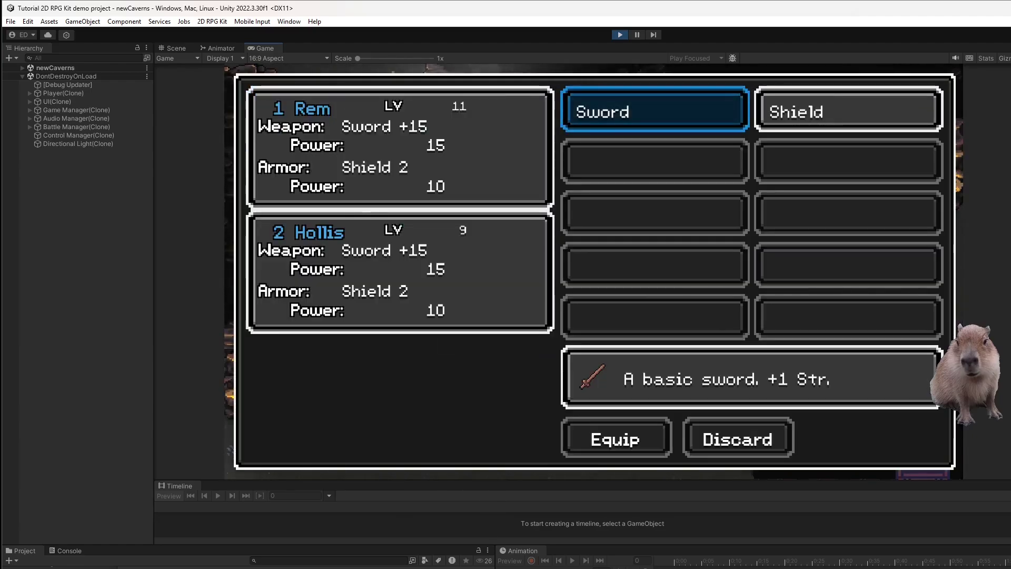
{"action": "key", "text": "Escape"}
{"action": "key", "text": "Escape"}
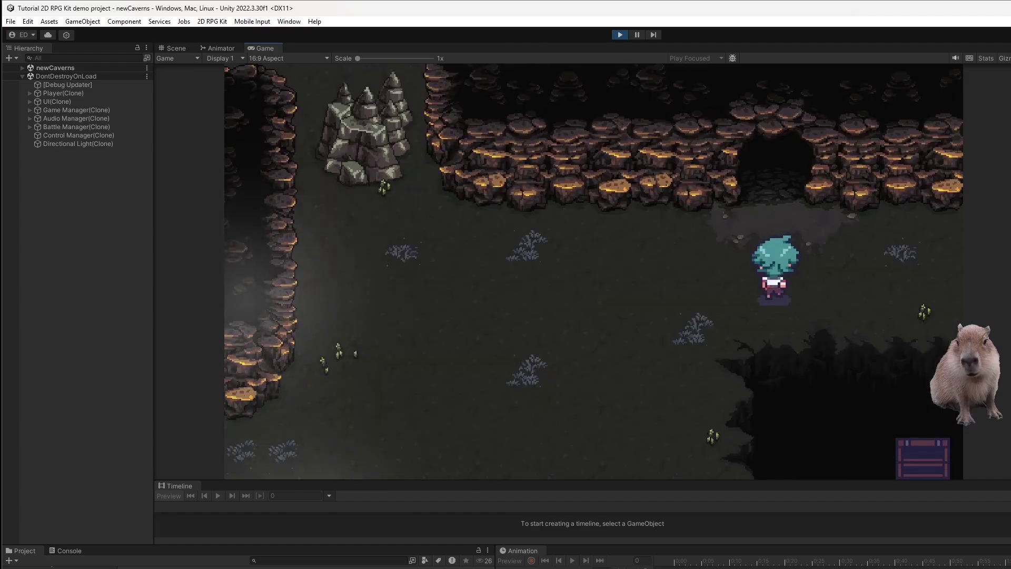
- Walk through the cave doorway to Rem's lost twin and dismiss the twin's dialogue
{"action": "key", "text": "Up"}
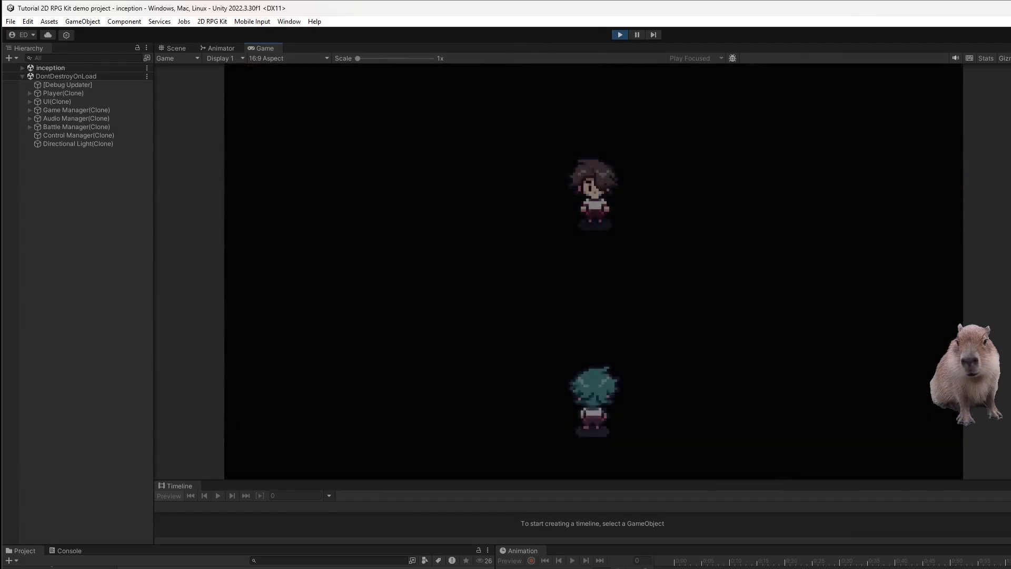
{"action": "key", "text": "Up"}
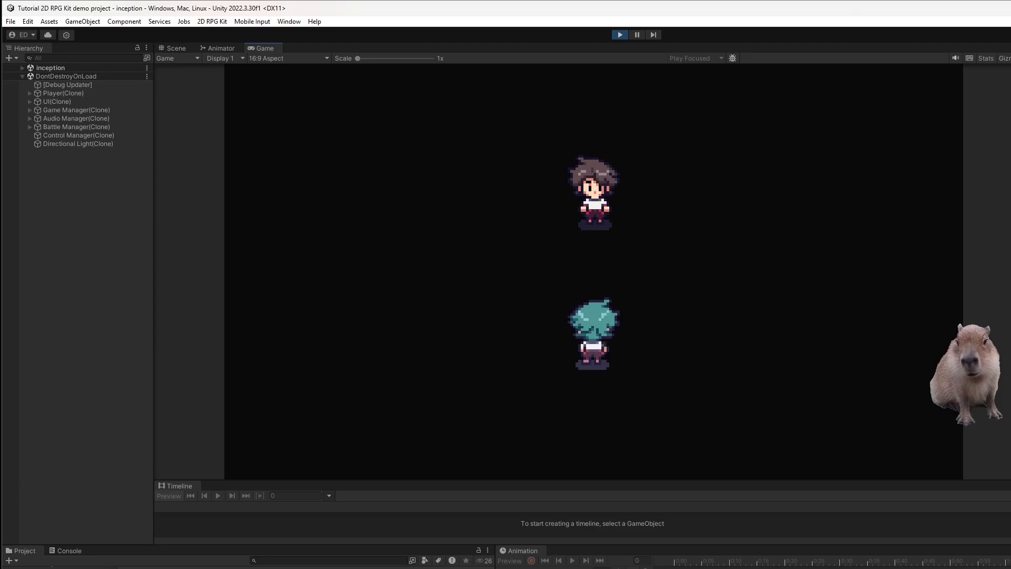
{"action": "key", "text": "Up"}
{"action": "key", "text": "Up"}
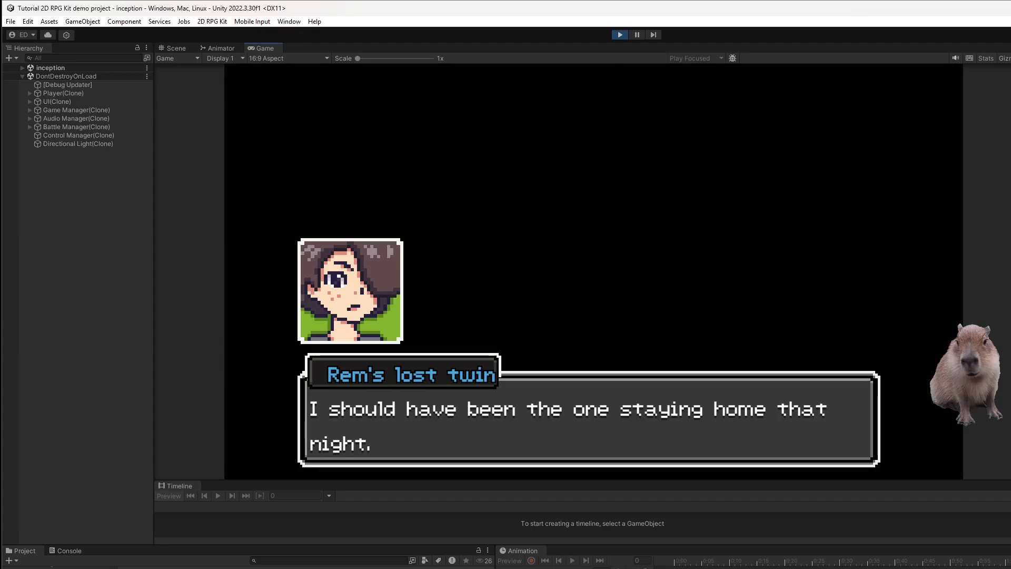
{"action": "key", "text": "space"}
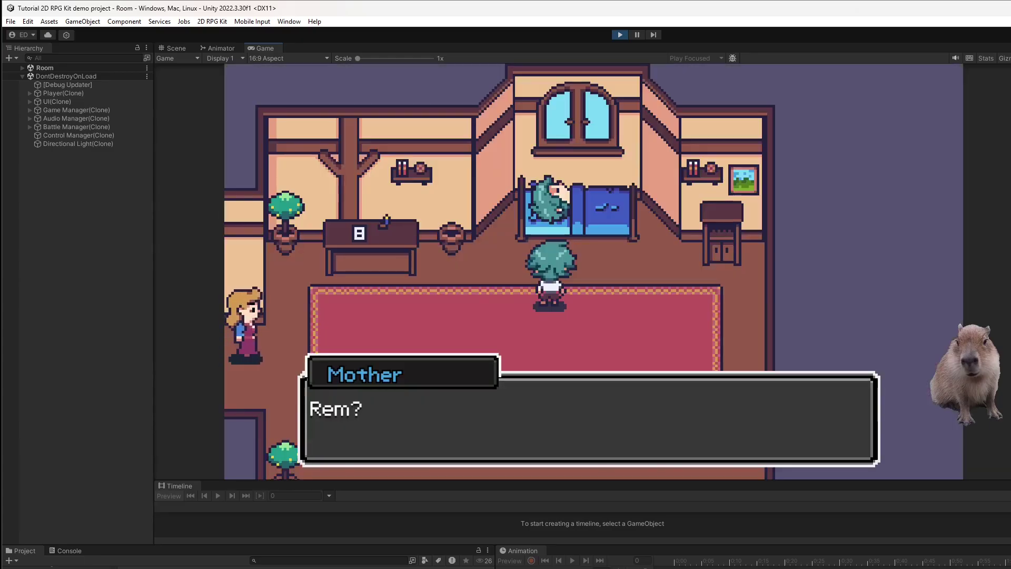
- Advance Mother's bedroom dialogue through her kitchen invitation
{"action": "key", "text": "space"}
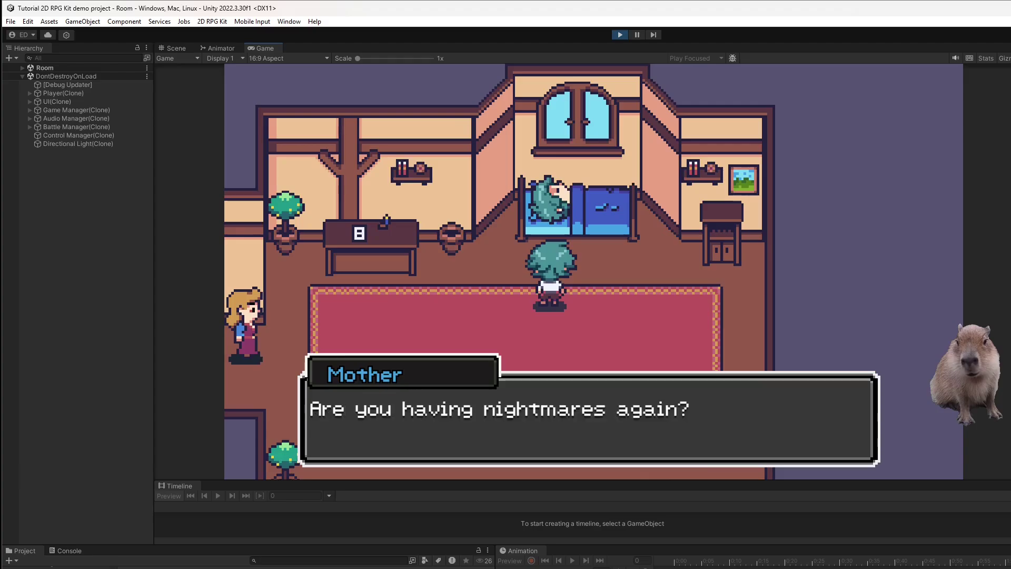
{"action": "key", "text": "space"}
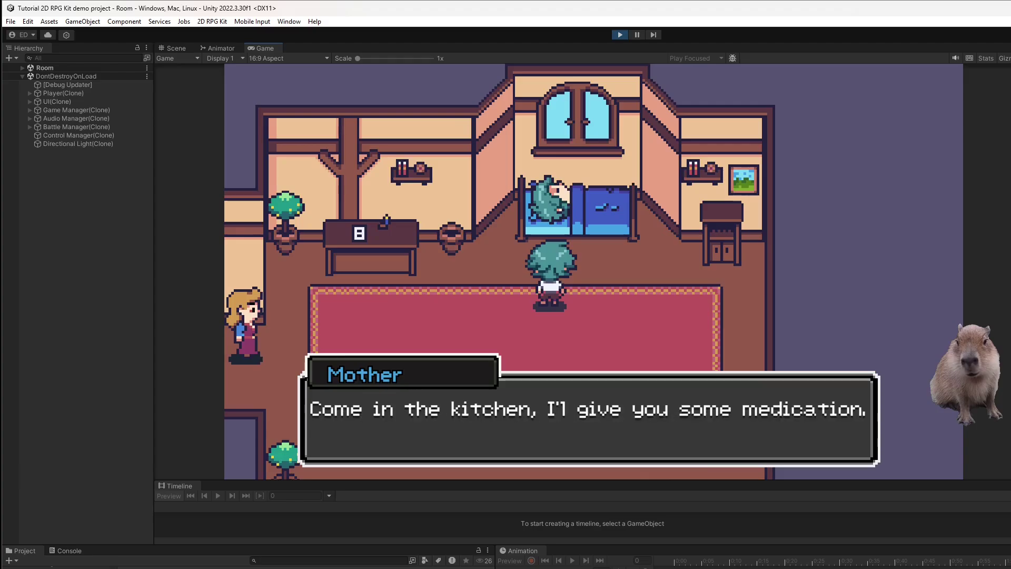
{"action": "key", "text": "space"}
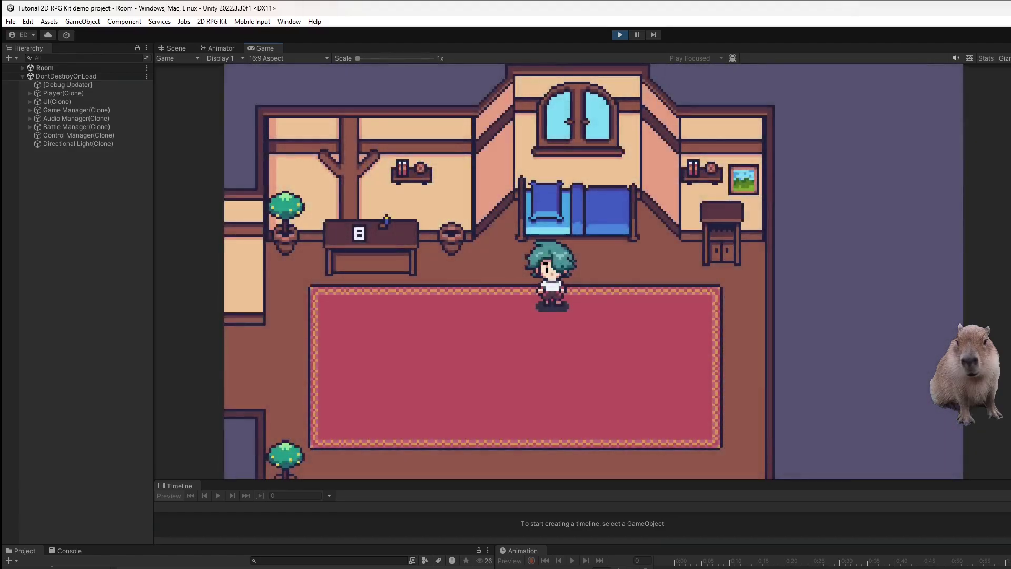
- Play through Rem's dreams and meteor lines, then walk Rem out of the room
{"action": "key", "text": "space"}
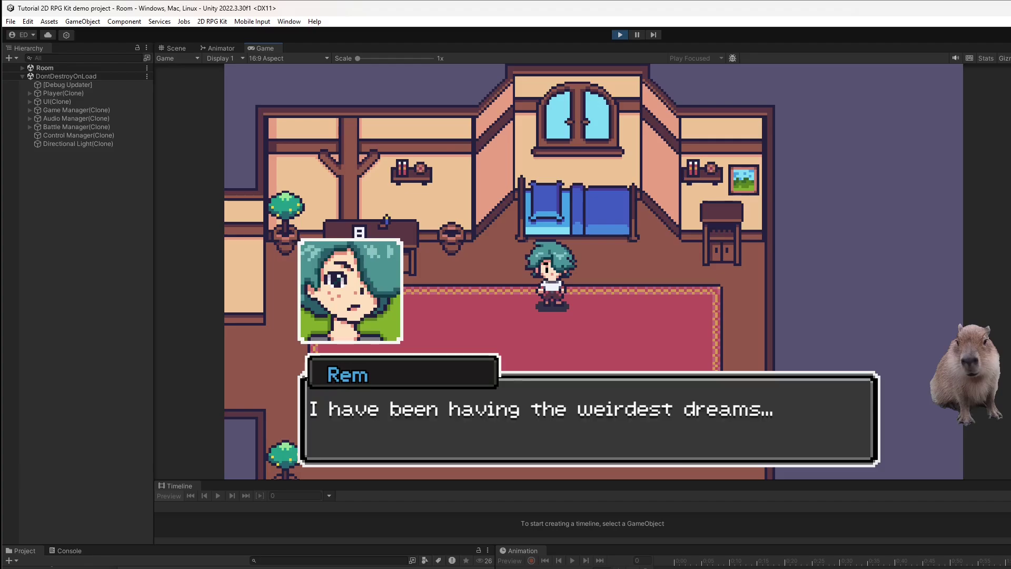
{"action": "key", "text": "space"}
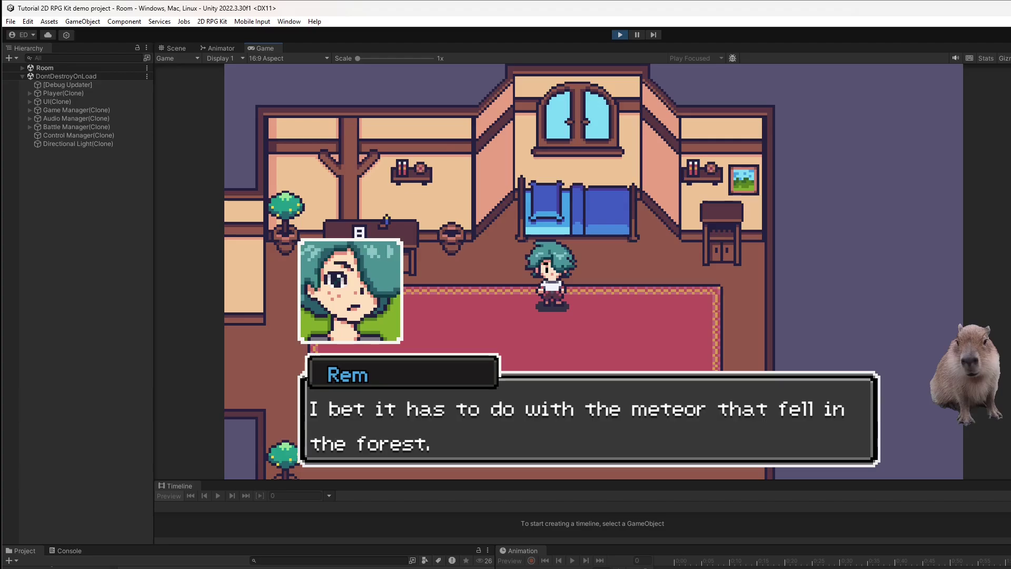
{"action": "key", "text": "space"}
{"action": "key", "text": "Down"}
{"action": "key", "text": "Left"}
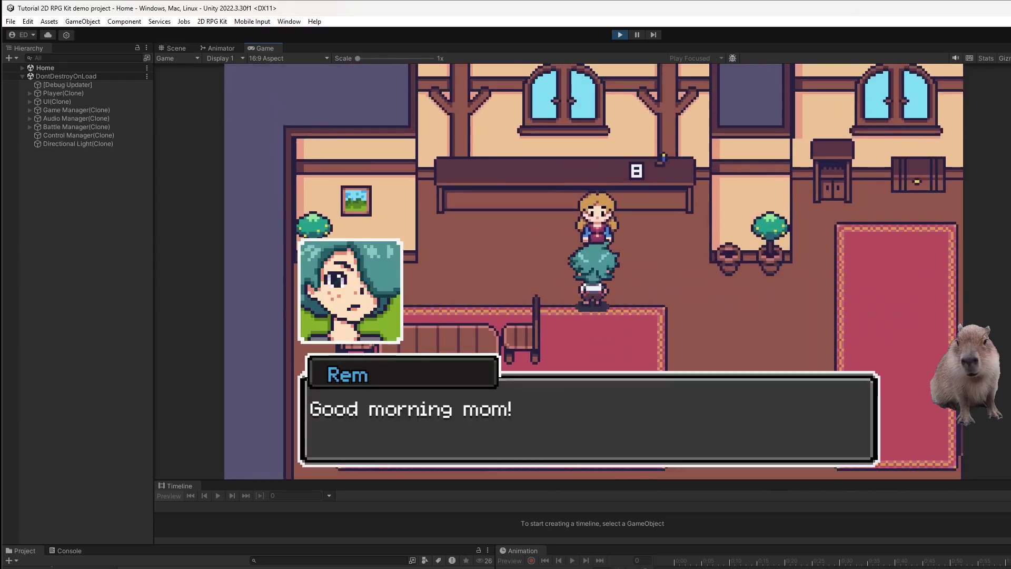
- Advance the kitchen conversation until Mother requests a magic truffle and Talk to mom completes
{"action": "key", "text": "space"}
{"action": "key", "text": "space"}
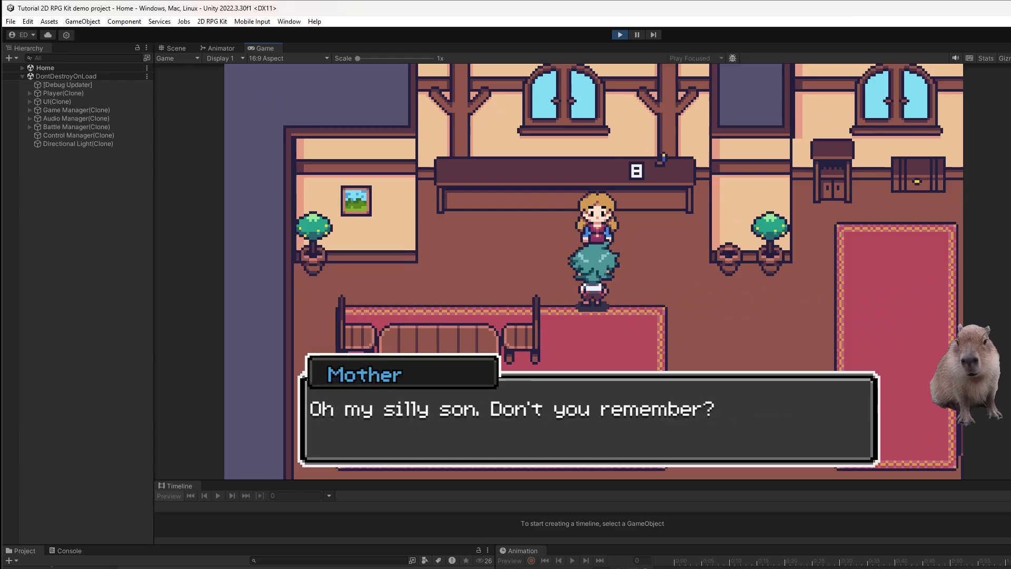
{"action": "key", "text": "space"}
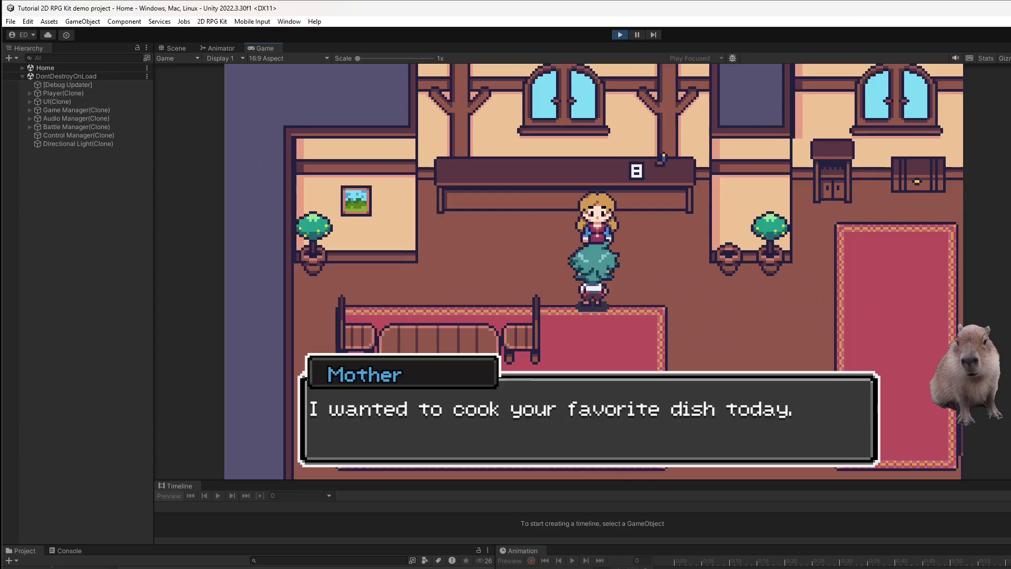
{"action": "key", "text": "space"}
{"action": "key", "text": "space"}
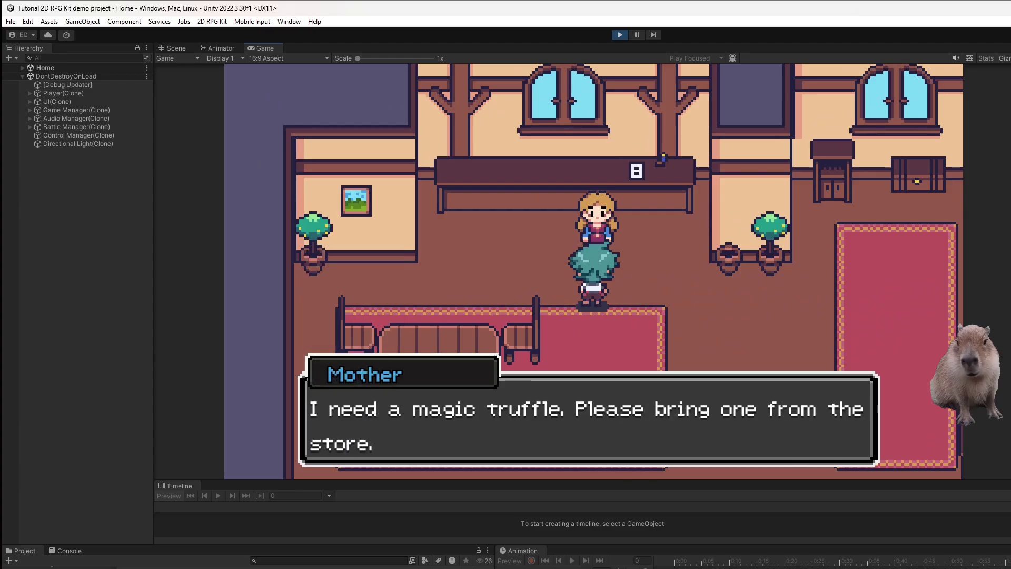
{"action": "key", "text": "space"}
{"action": "key", "text": "Down"}
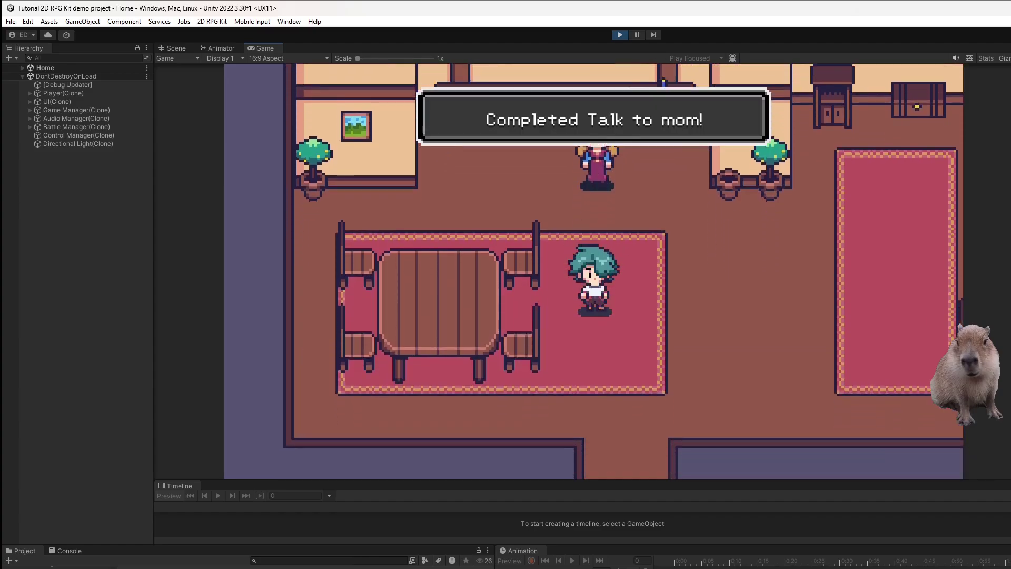
- Walk Rem right across the kitchen and through the doorway into his room
{"action": "key", "text": "Right"}
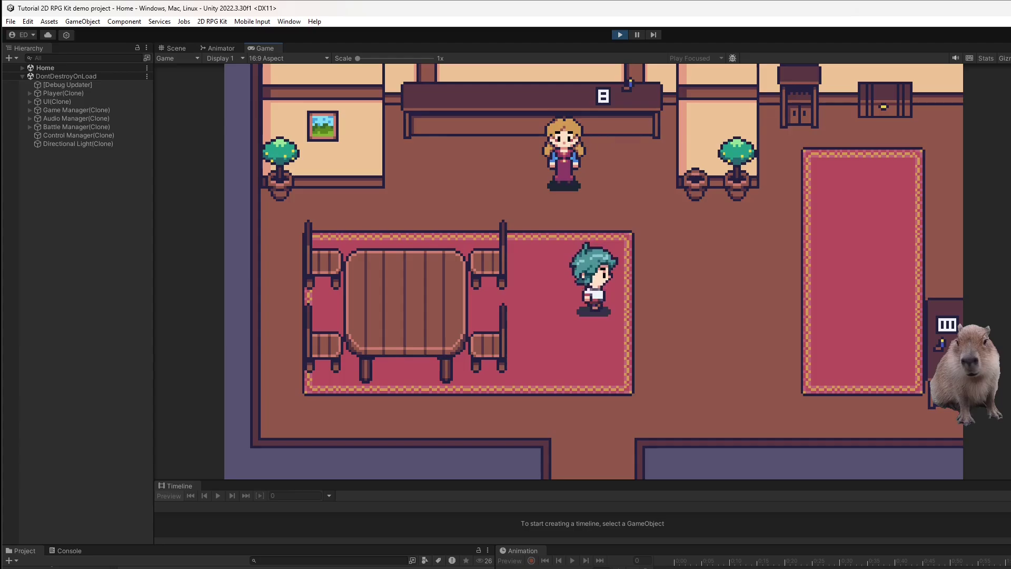
{"action": "key", "text": "Right"}
{"action": "key", "text": "Left"}
{"action": "key", "text": "Right"}
{"action": "key", "text": "Up"}
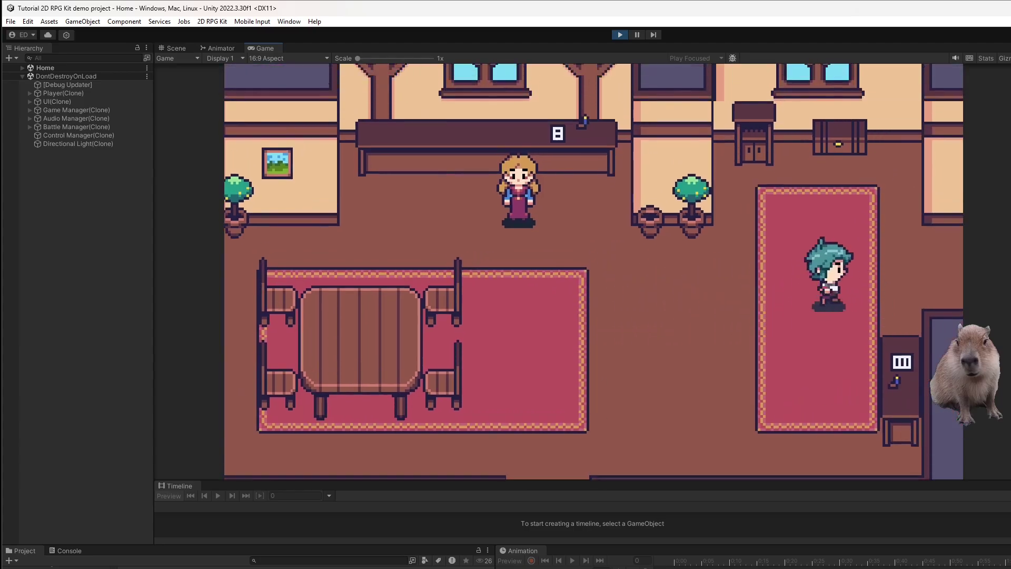
{"action": "key", "text": "Right"}
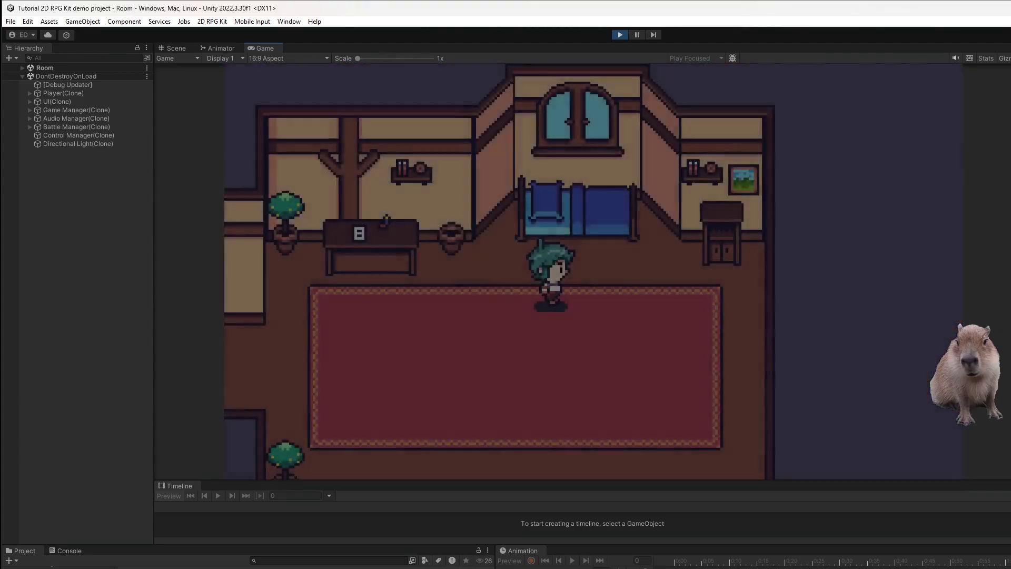
- Walk Rem to his bed and choose Yes to return to dreamland
{"action": "key", "text": "Down"}
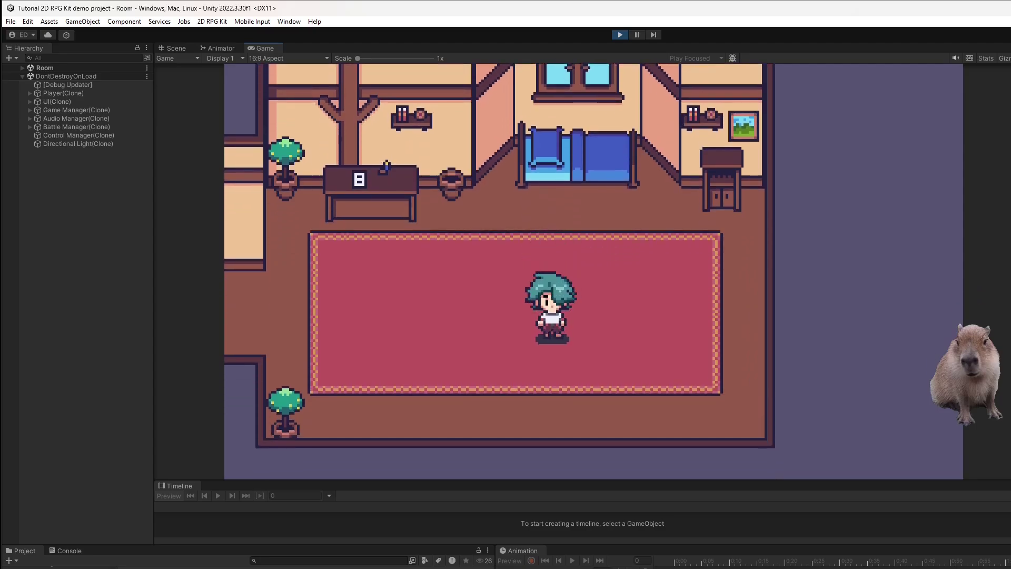
{"action": "key", "text": "Up"}
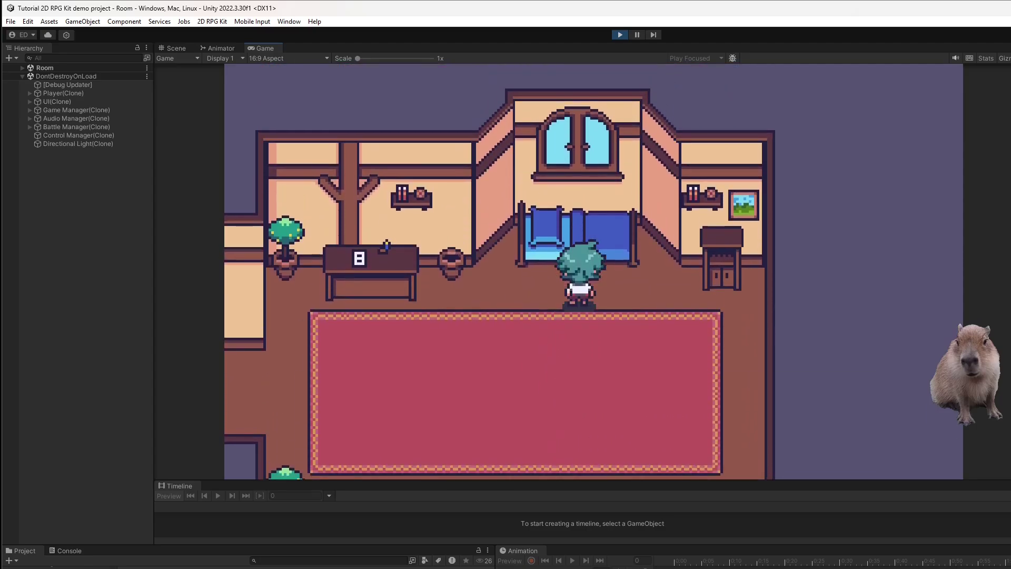
{"action": "key", "text": "Return"}
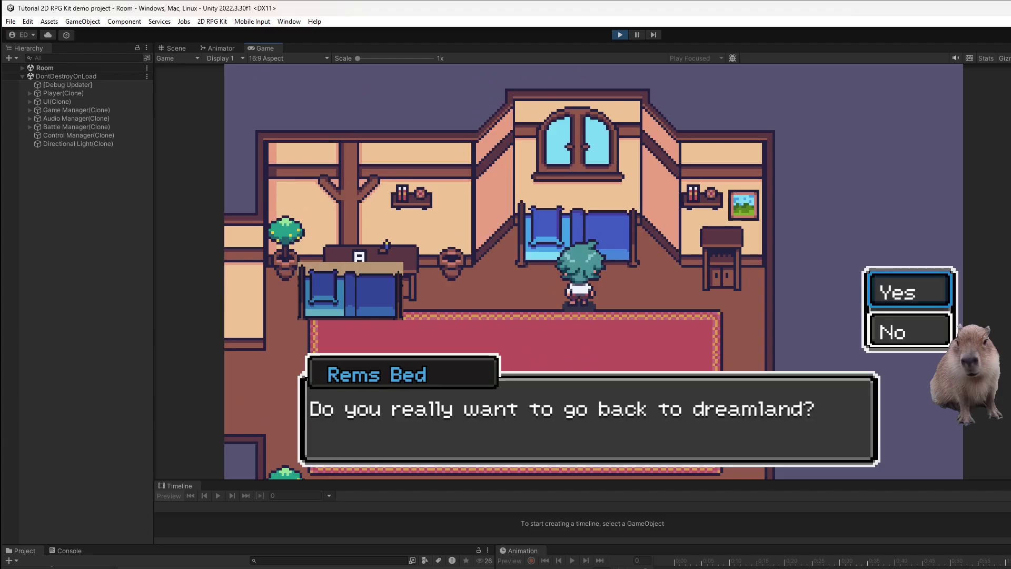
{"action": "key", "text": "Return"}
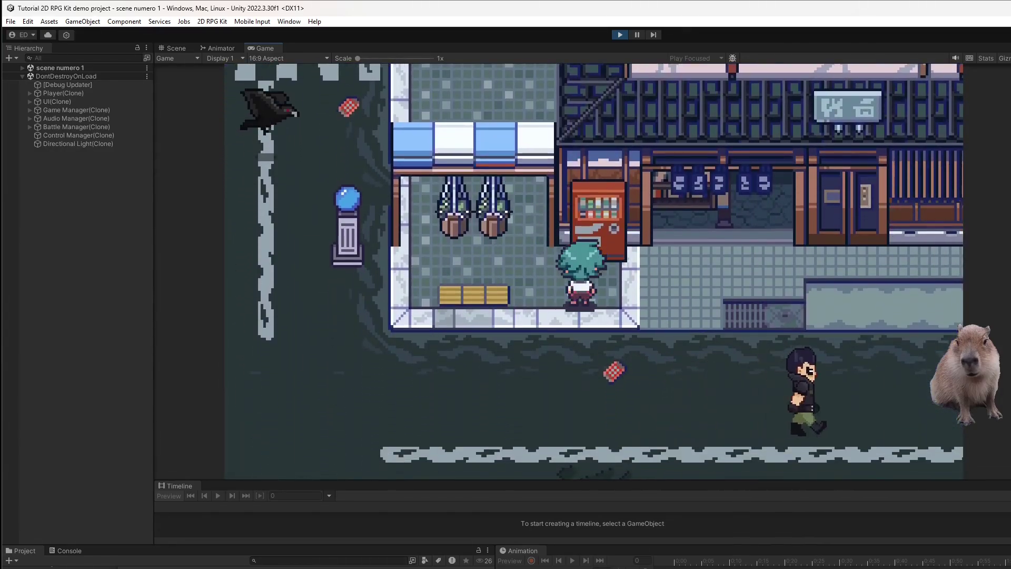
- Sell an Ether for 15g at the vending machine, bringing Gold to 720
{"action": "key", "text": "Return"}
{"action": "key", "text": "Return"}
{"action": "key", "text": "Right"}
{"action": "key", "text": "Return"}
{"action": "key", "text": "Down"}
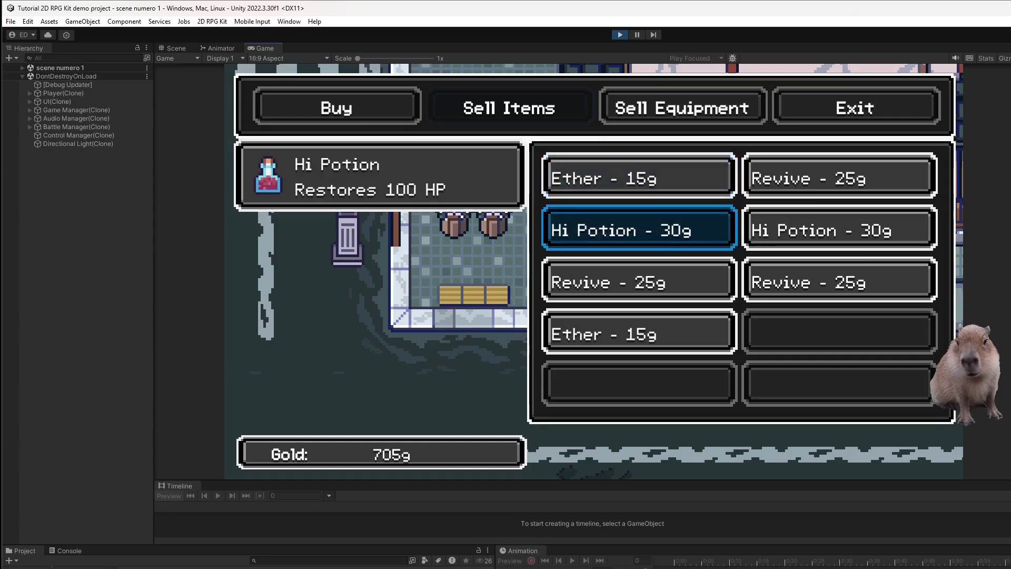
{"action": "key", "text": "Down"}
{"action": "key", "text": "Down"}
{"action": "key", "text": "Return"}
{"action": "key", "text": "Return"}
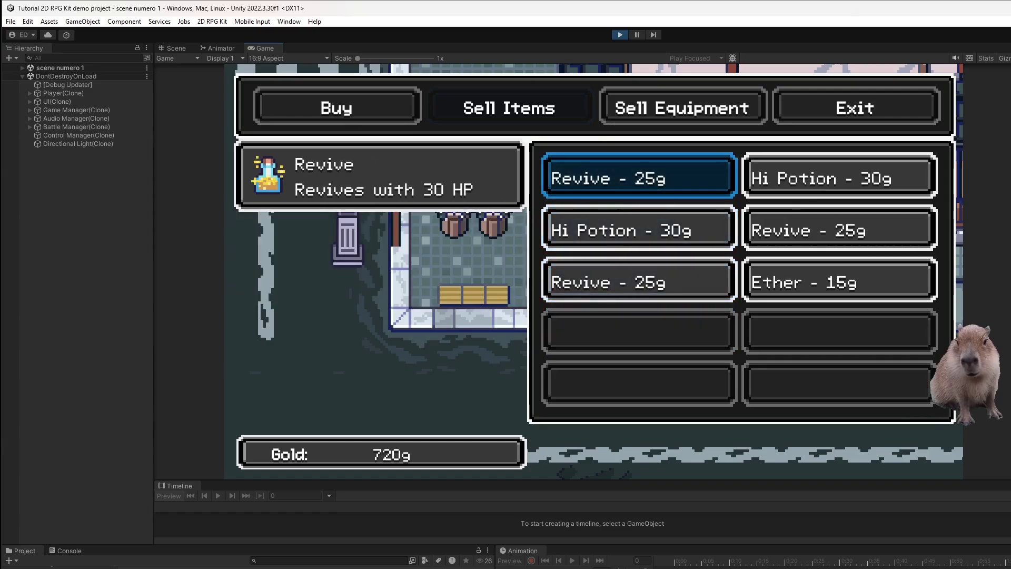
{"action": "key", "text": "Escape"}
{"action": "key", "text": "Return"}
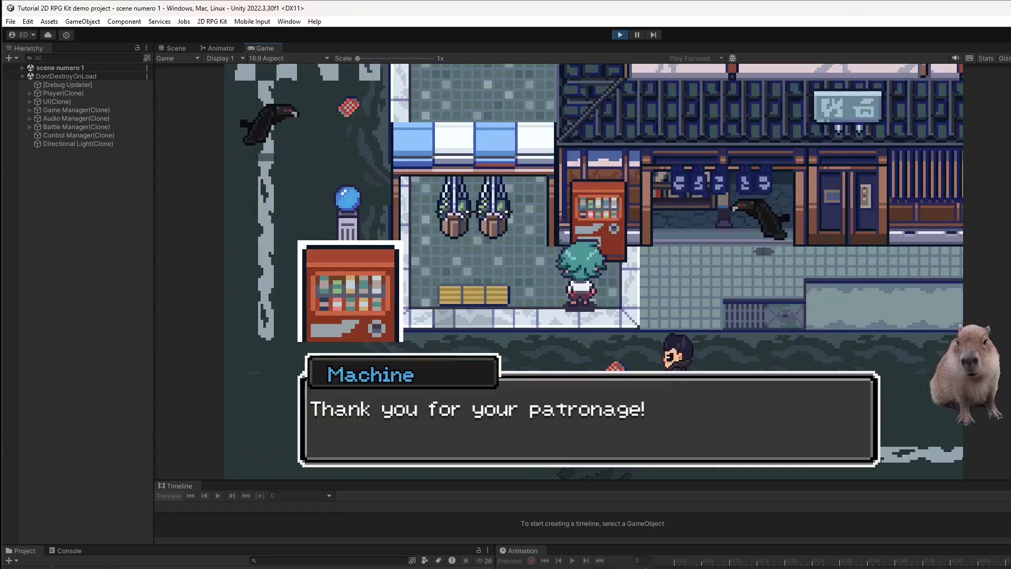
{"action": "key", "text": "Return"}
- Walk Rem along the street to the Moustache Man and talk to him
{"action": "key", "text": "Down"}
{"action": "key", "text": "Right"}
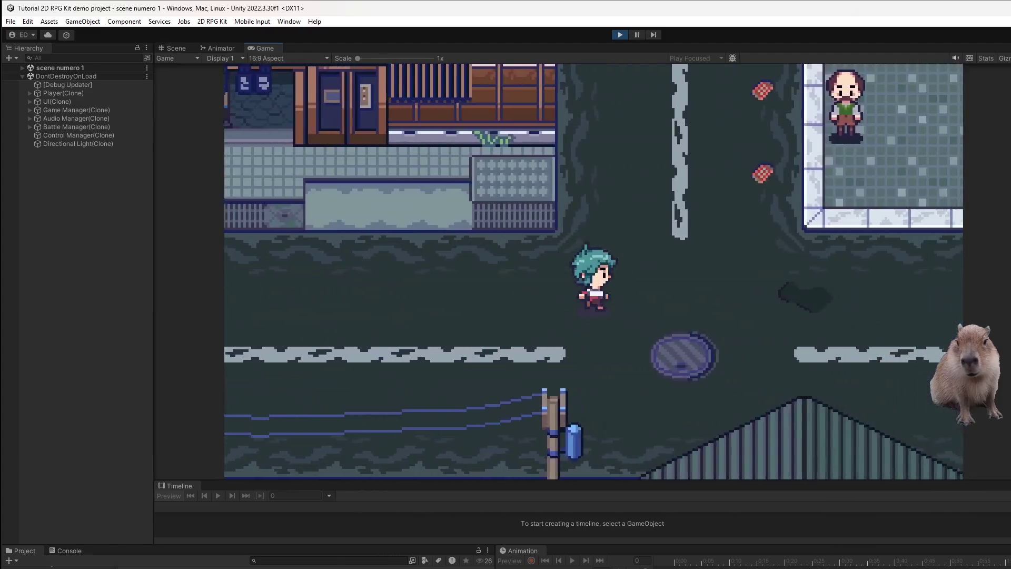
{"action": "key", "text": "Up"}
{"action": "key", "text": "Right"}
{"action": "key", "text": "Return"}
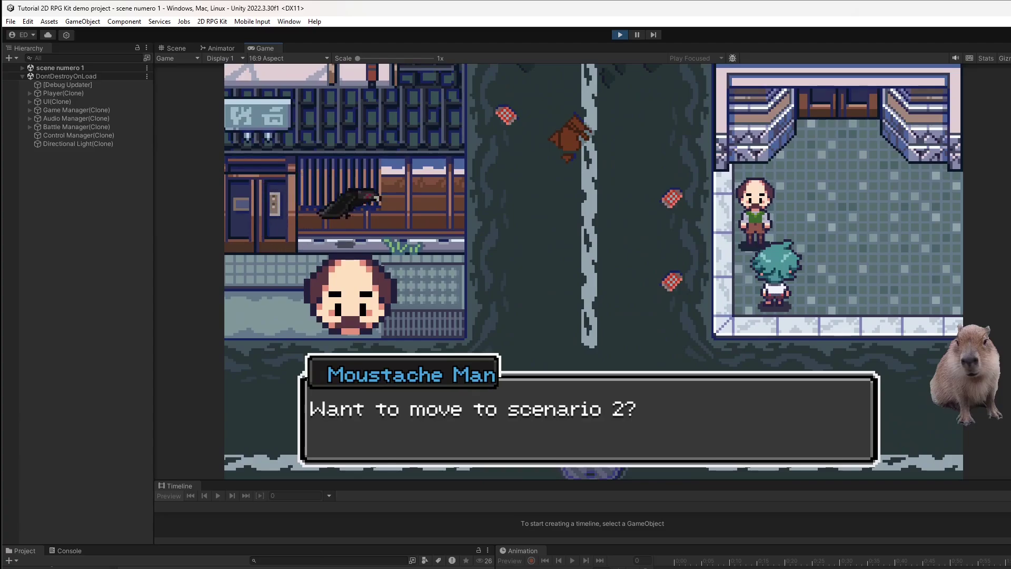
- Accept moving to scene numero 2 and walk Rem left to the blue save orb
{"action": "key", "text": "Return"}
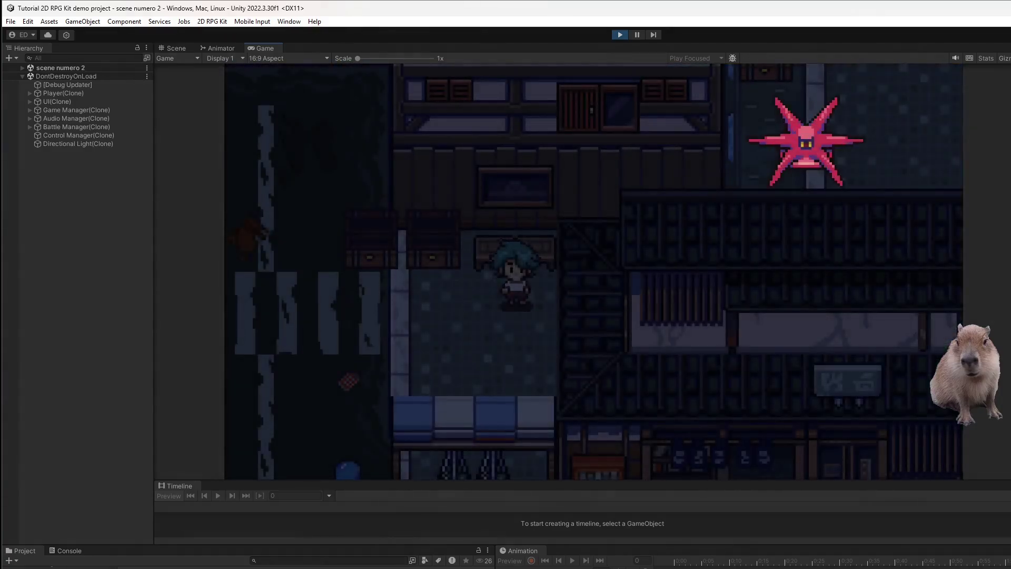
{"action": "key", "text": "Left"}
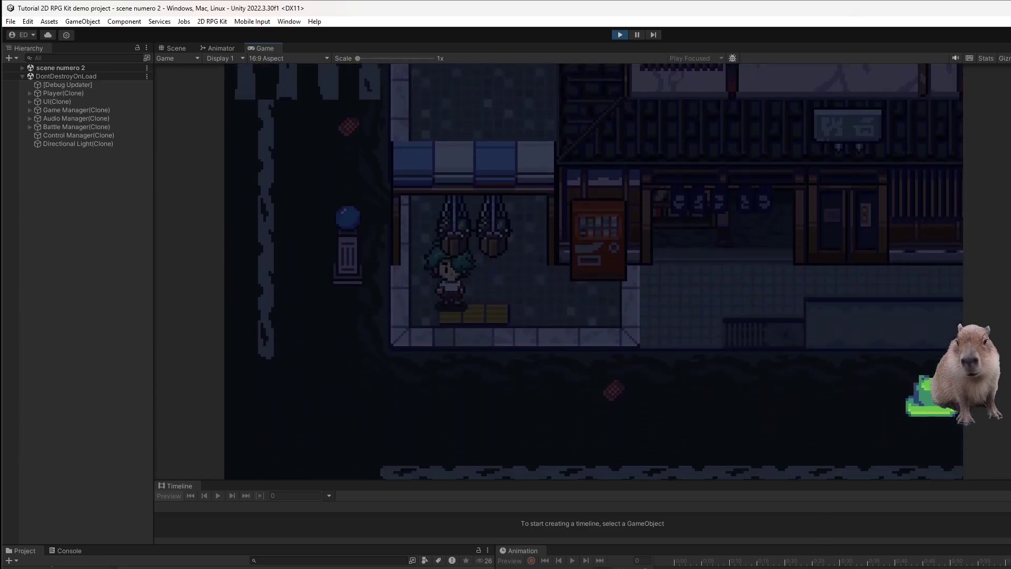
{"action": "key", "text": "Left"}
- Save the game to Save 1, then walk into the green slime to start a battle
{"action": "key", "text": "space"}
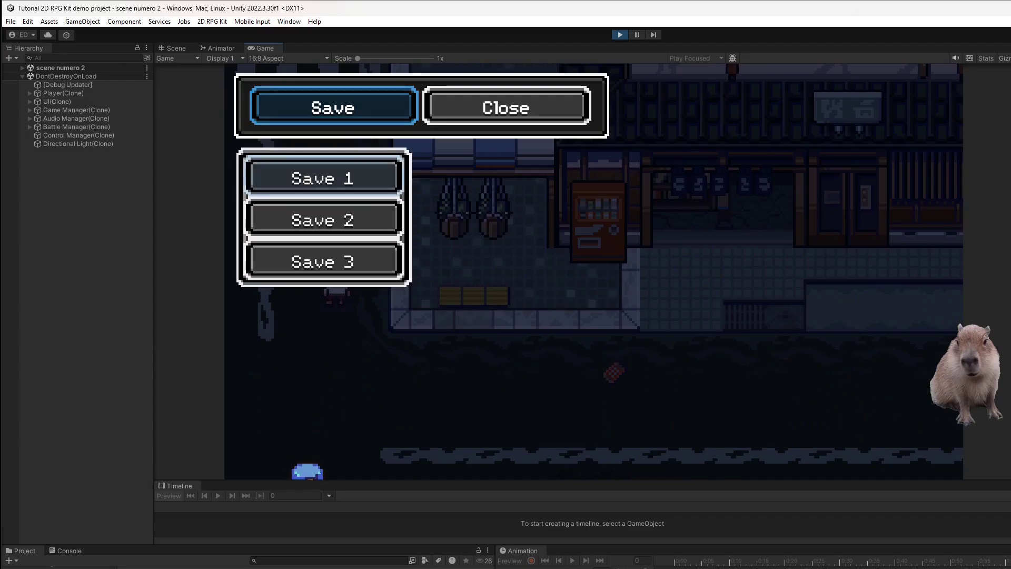
{"action": "key", "text": "Down"}
{"action": "key", "text": "Down"}
{"action": "key", "text": "Up"}
{"action": "key", "text": "space"}
{"action": "key", "text": "Left"}
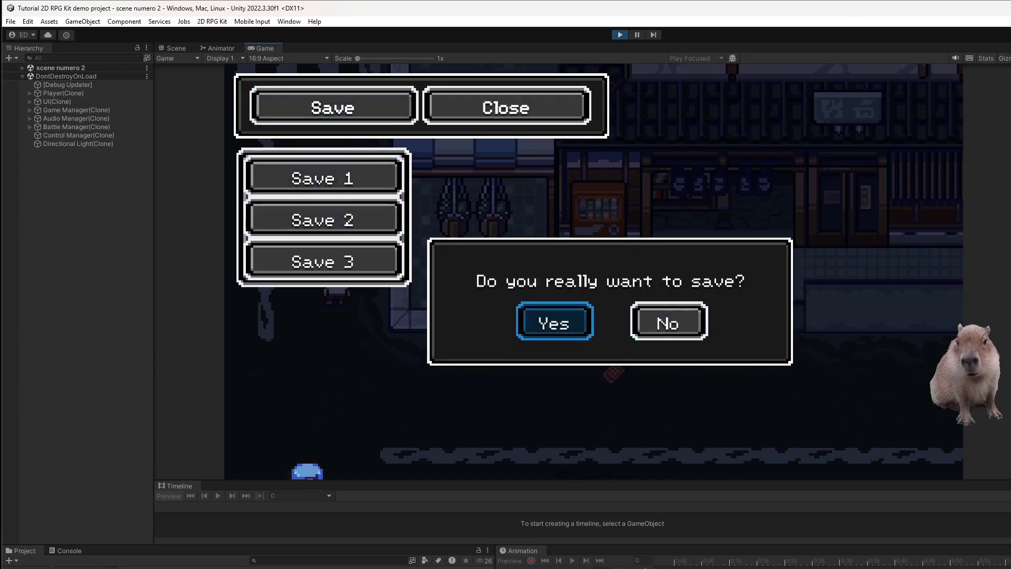
{"action": "key", "text": "space"}
{"action": "key", "text": "Down"}
{"action": "key", "text": "Right"}
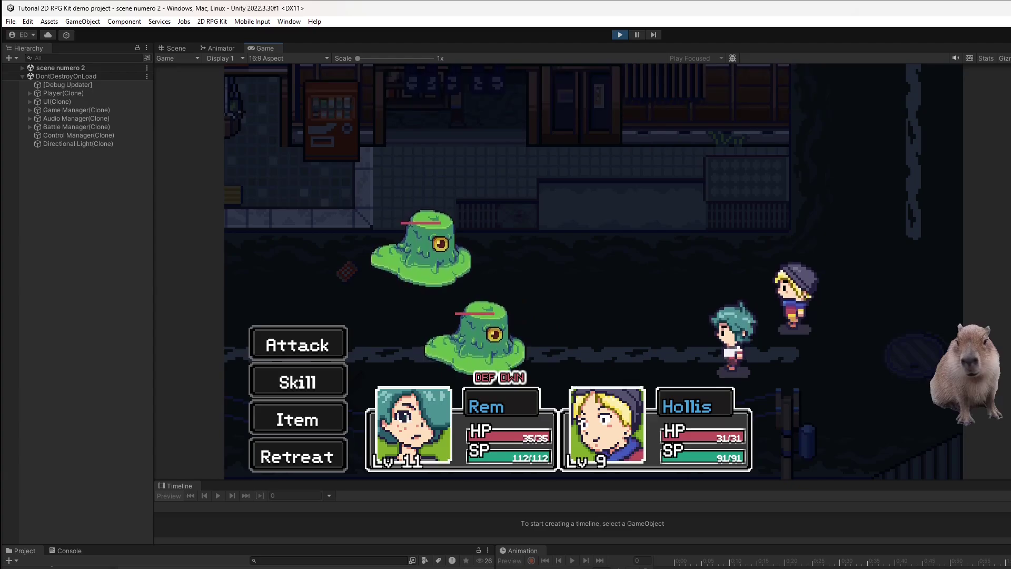
- Have Rem cast Light. 2 on the Green Slimes
{"action": "key", "text": "Down"}
{"action": "key", "text": "Return"}
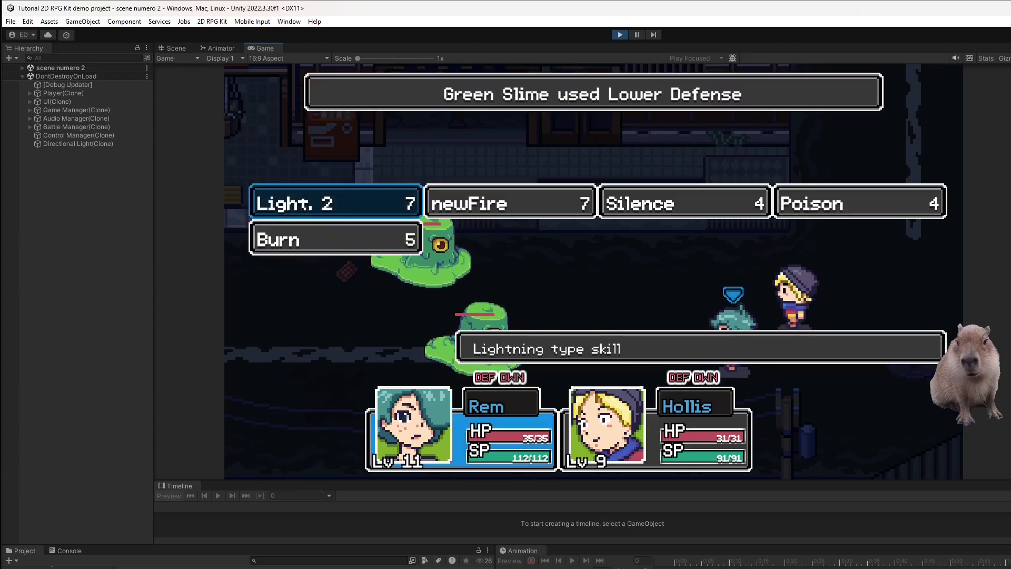
{"action": "key", "text": "Right"}
{"action": "key", "text": "Right"}
{"action": "key", "text": "Right"}
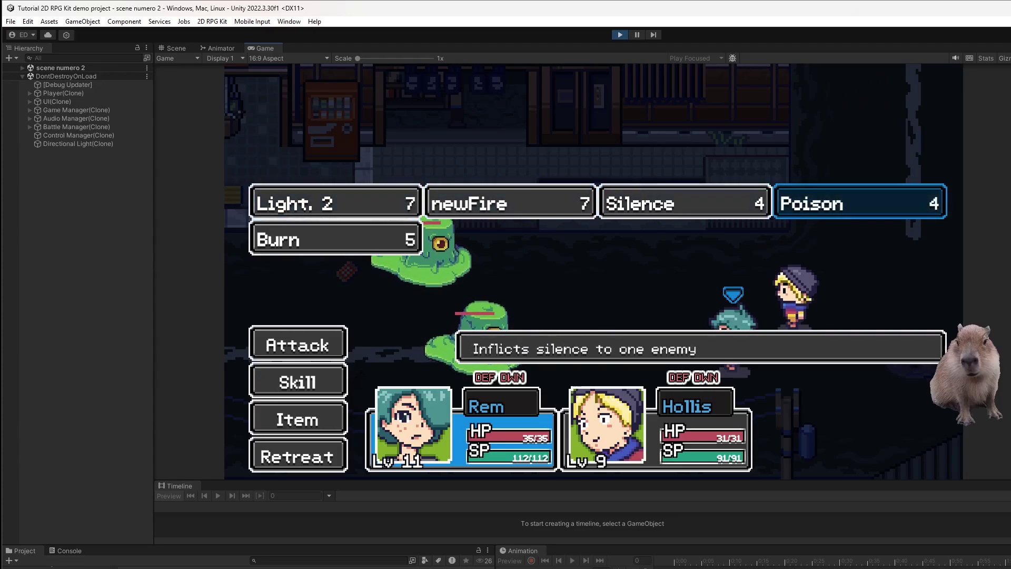
{"action": "key", "text": "Left"}
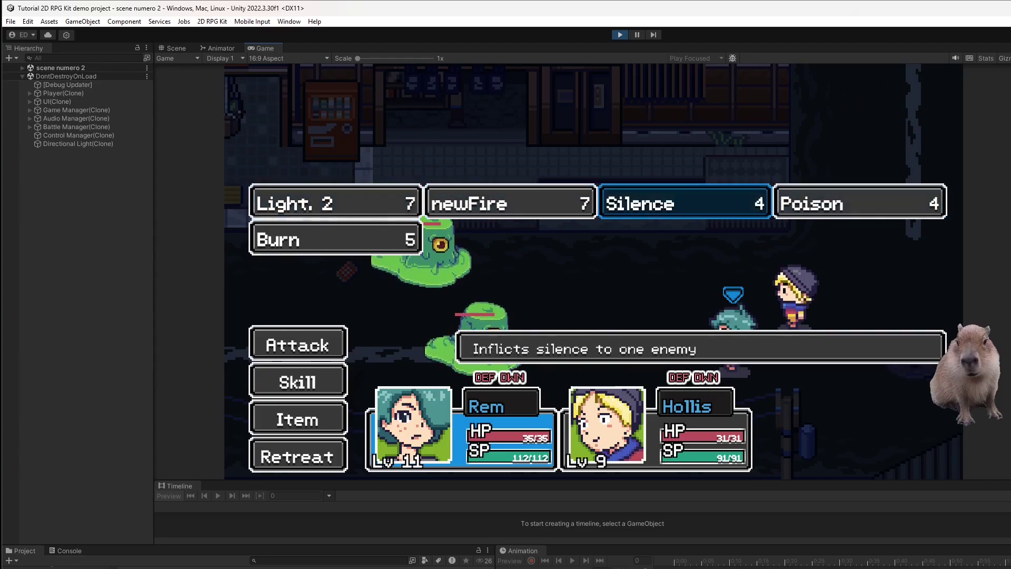
{"action": "key", "text": "Left"}
{"action": "key", "text": "Left"}
{"action": "key", "text": "Return"}
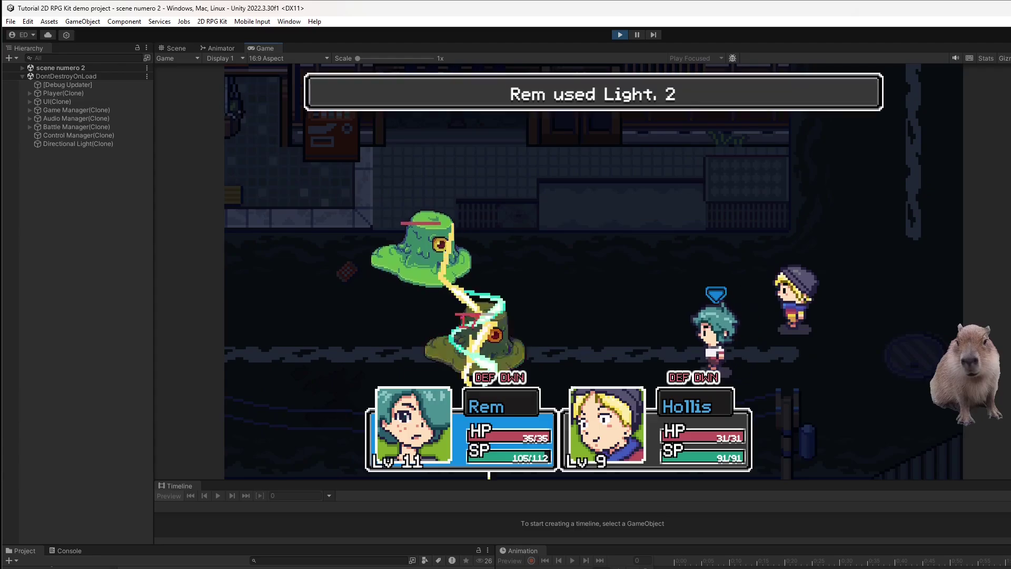
- Have Hollis cast Blizzard on the slimes instead of Heal Status
{"action": "key", "text": "Down"}
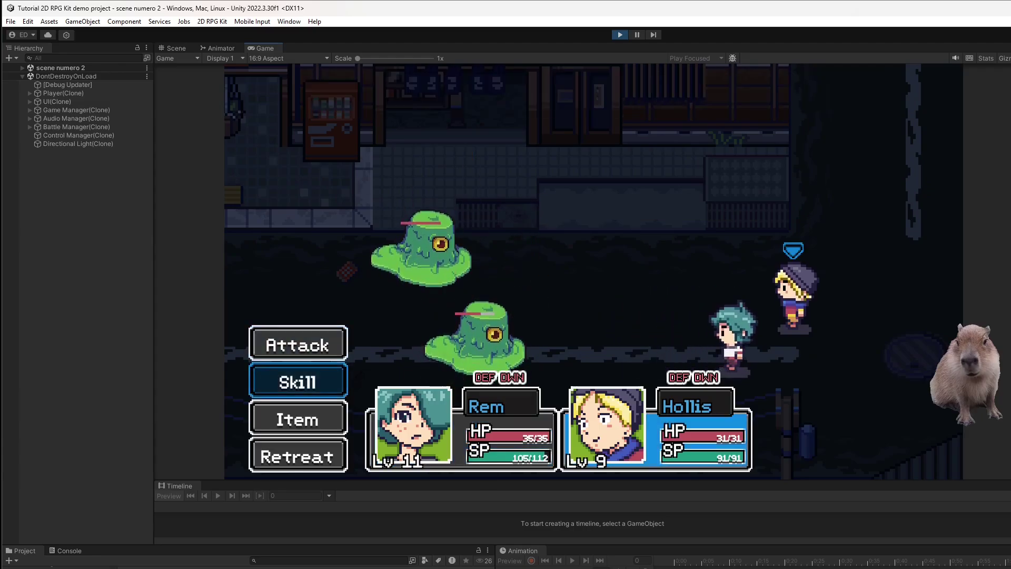
{"action": "key", "text": "Return"}
{"action": "key", "text": "Right"}
{"action": "key", "text": "Right"}
{"action": "key", "text": "Right"}
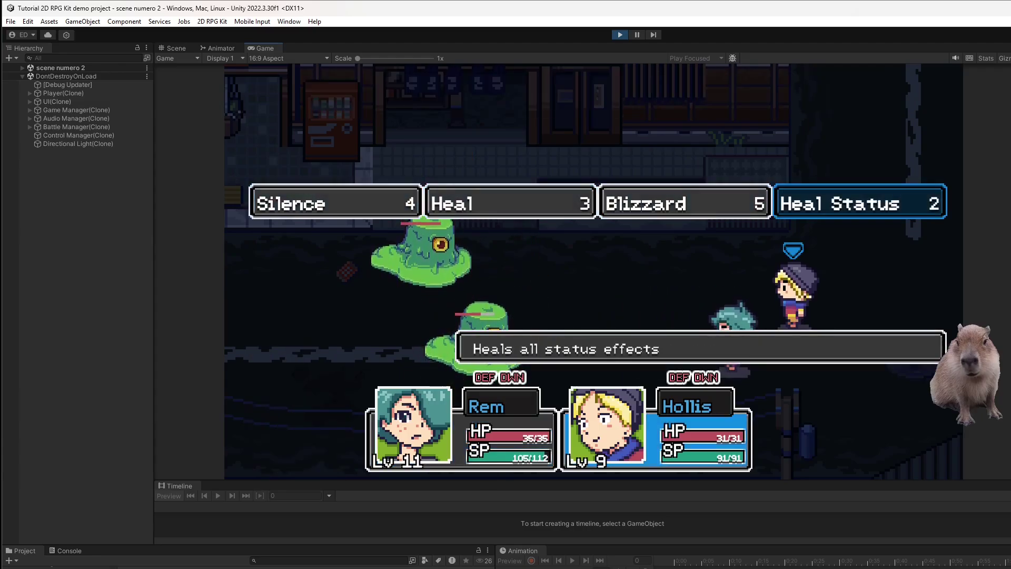
{"action": "key", "text": "Return"}
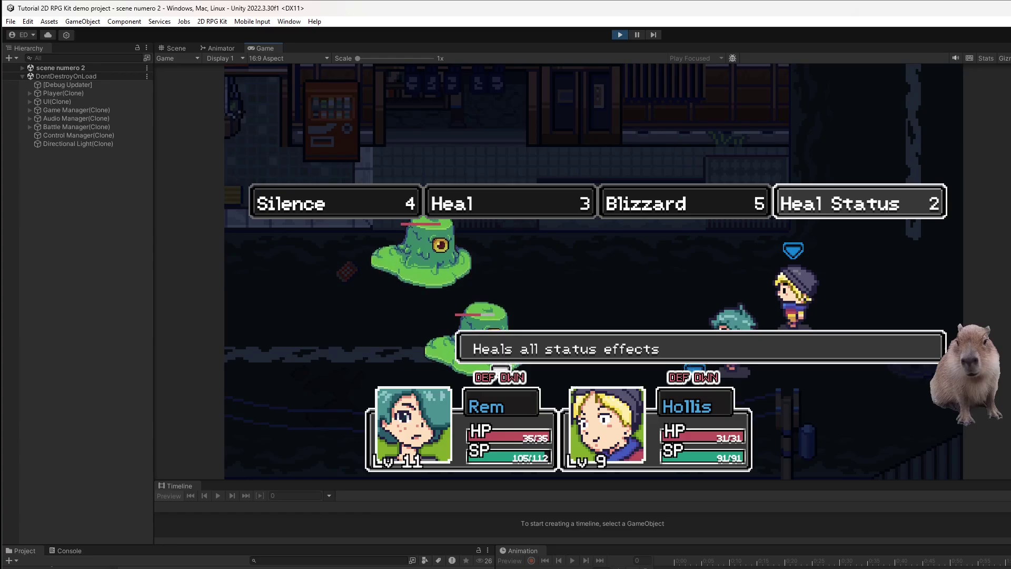
{"action": "key", "text": "Return"}
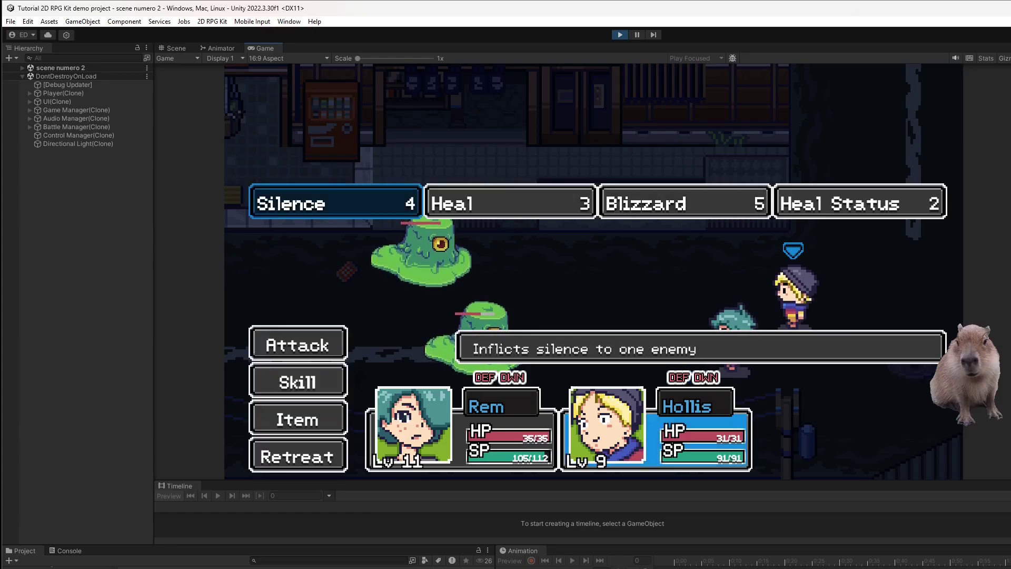
{"action": "key", "text": "Right"}
{"action": "key", "text": "Right"}
{"action": "key", "text": "Return"}
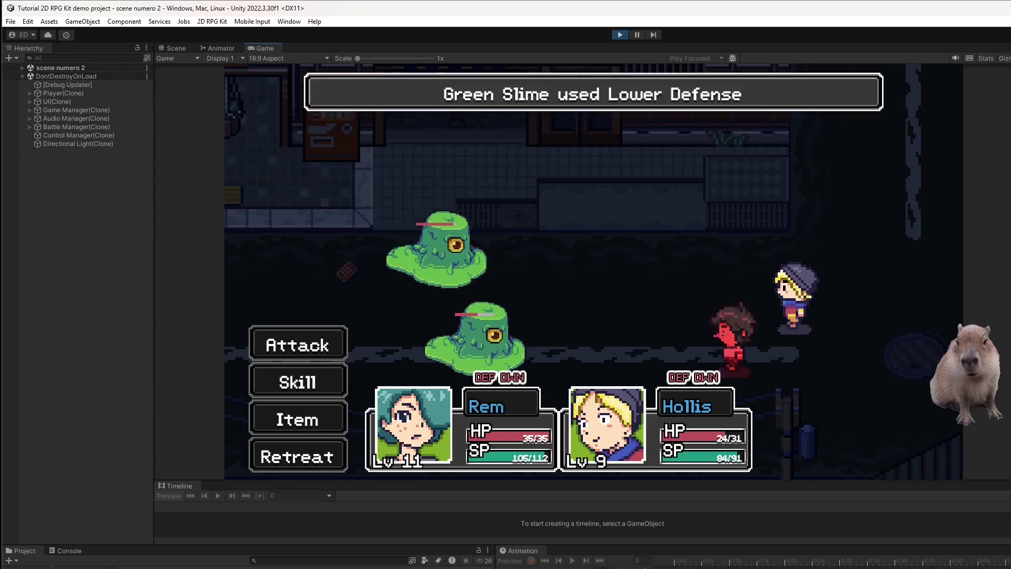
- Have Rem cast Light. 2 on a slime again
{"action": "key", "text": "Down"}
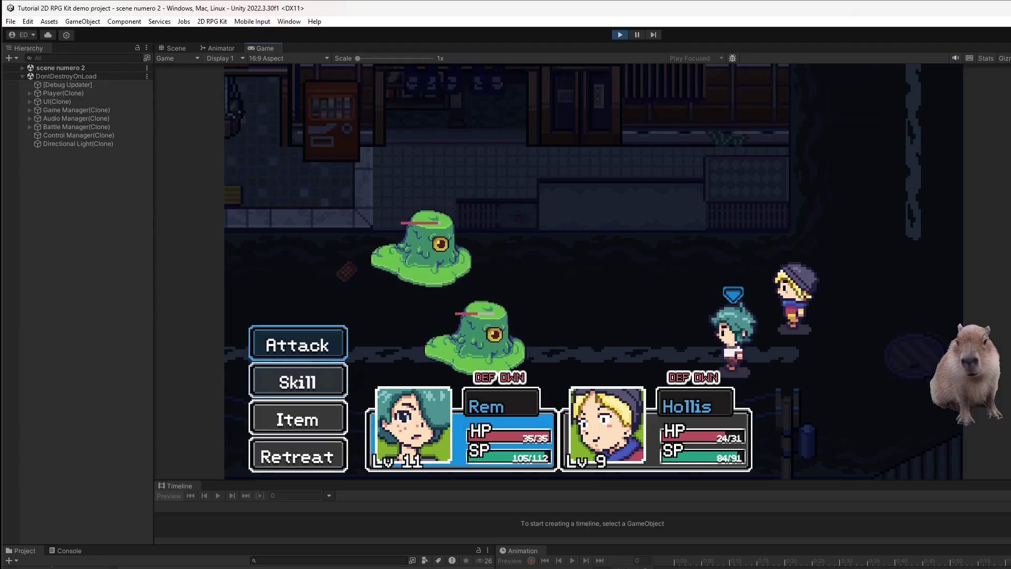
{"action": "key", "text": "Return"}
{"action": "key", "text": "Right"}
{"action": "key", "text": "Right"}
{"action": "key", "text": "Left"}
{"action": "key", "text": "Left"}
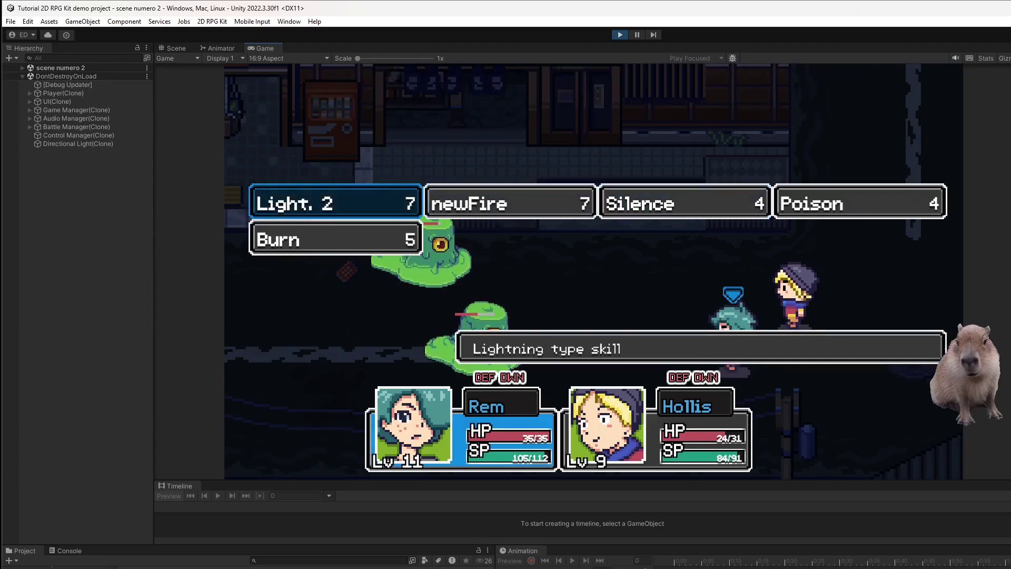
{"action": "key", "text": "Return"}
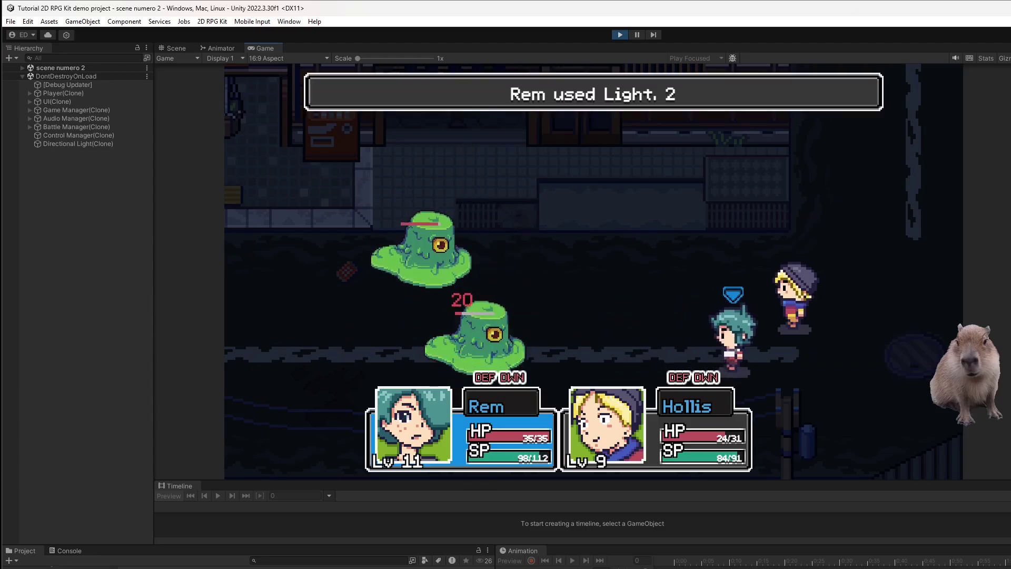
- Look through the item list without using anything, then have Hollis attack a Green Slime
{"action": "key", "text": "Down"}
{"action": "key", "text": "Down"}
{"action": "key", "text": "Return"}
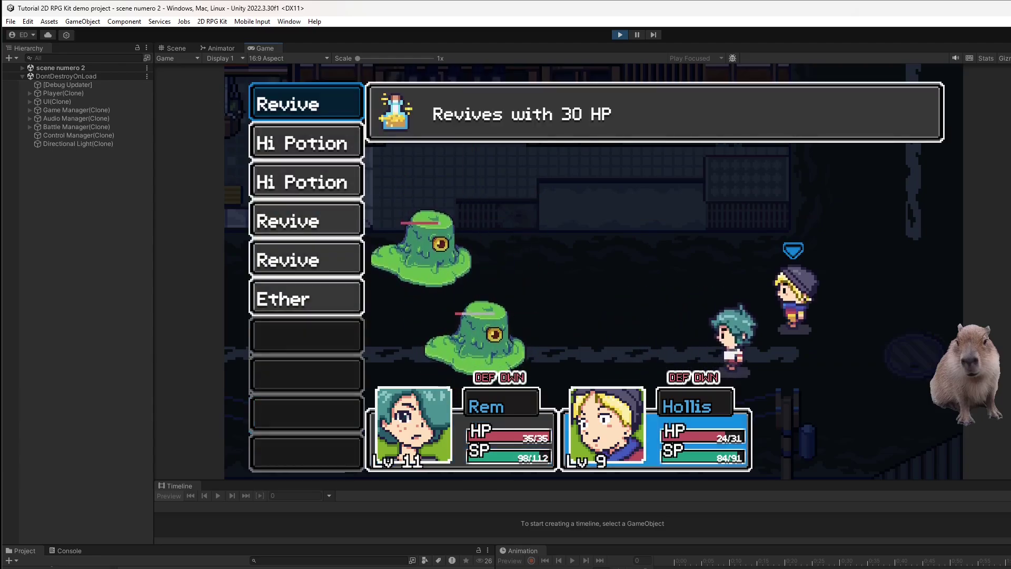
{"action": "key", "text": "Down"}
{"action": "key", "text": "Down"}
{"action": "key", "text": "Down"}
{"action": "key", "text": "Down"}
{"action": "key", "text": "Up"}
{"action": "key", "text": "Up"}
{"action": "key", "text": "Up"}
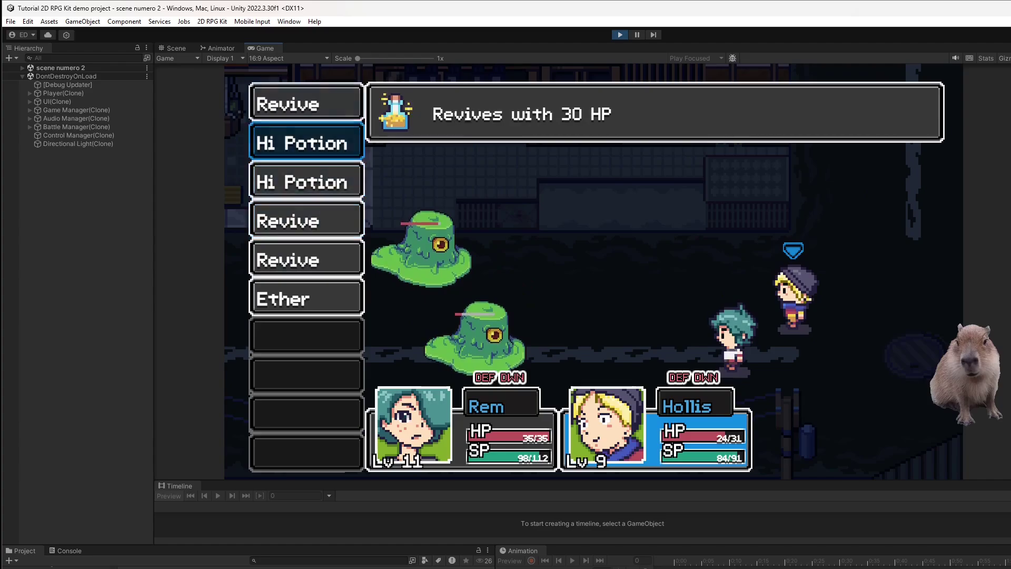
{"action": "key", "text": "Up"}
{"action": "key", "text": "Escape"}
{"action": "key", "text": "Return"}
{"action": "key", "text": "Return"}
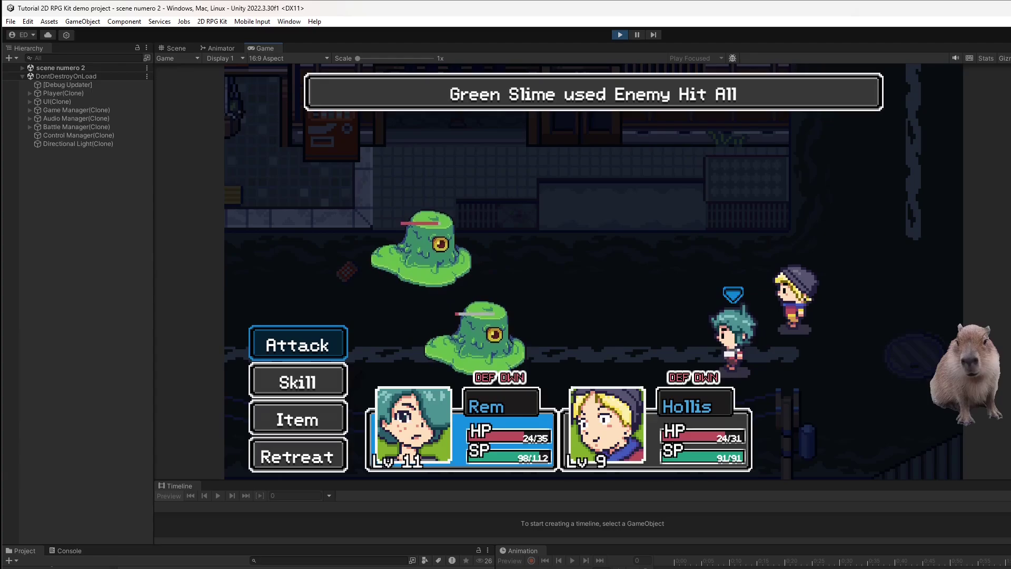
- Have Rem cast Burn on all enemies and Hollis cast Blizzard on the slimes
{"action": "key", "text": "Down"}
{"action": "key", "text": "Return"}
{"action": "key", "text": "Right"}
{"action": "key", "text": "Down"}
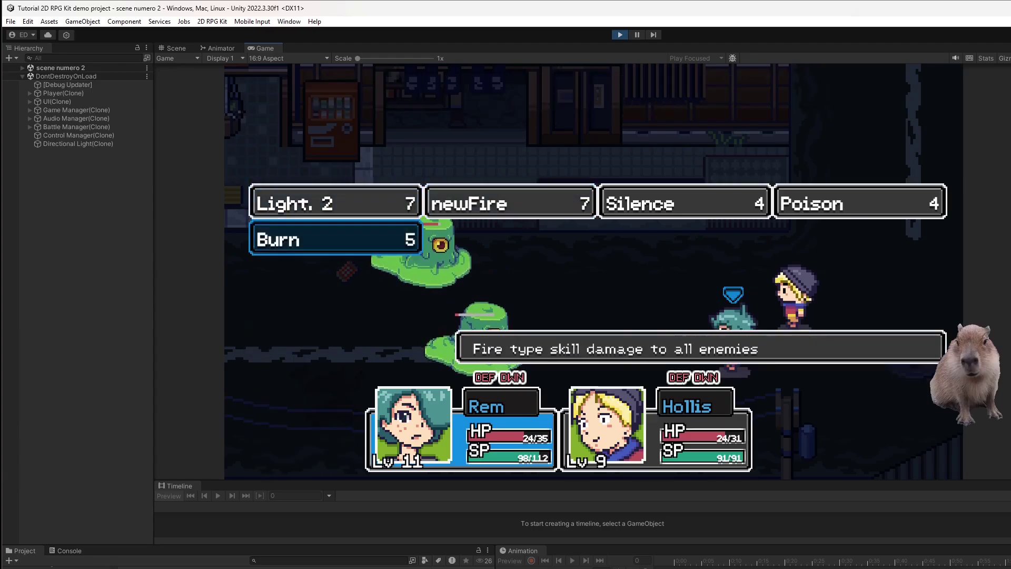
{"action": "key", "text": "Return"}
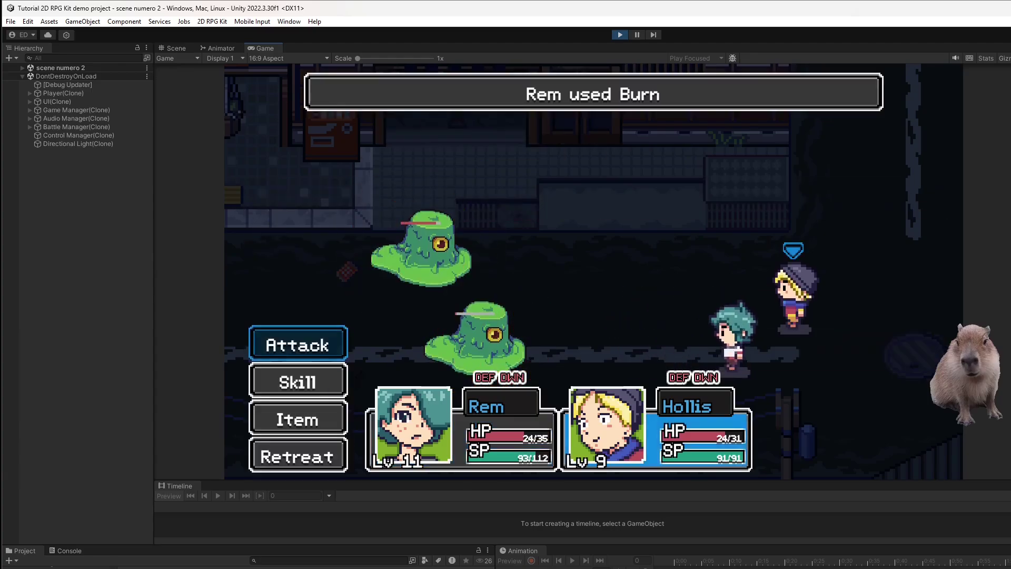
{"action": "key", "text": "Down"}
{"action": "key", "text": "Return"}
{"action": "key", "text": "Right"}
{"action": "key", "text": "Right"}
{"action": "key", "text": "Return"}
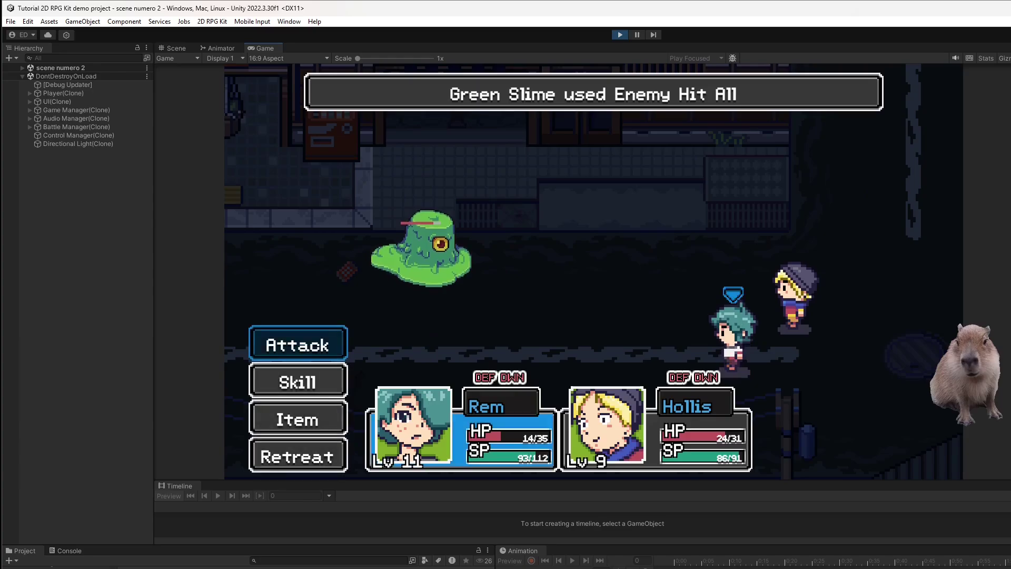
- Aim Rem's newFire at the remaining slime and have Hollis Heal Rem's HP
{"action": "key", "text": "Down"}
{"action": "key", "text": "Return"}
{"action": "key", "text": "Right"}
{"action": "key", "text": "Return"}
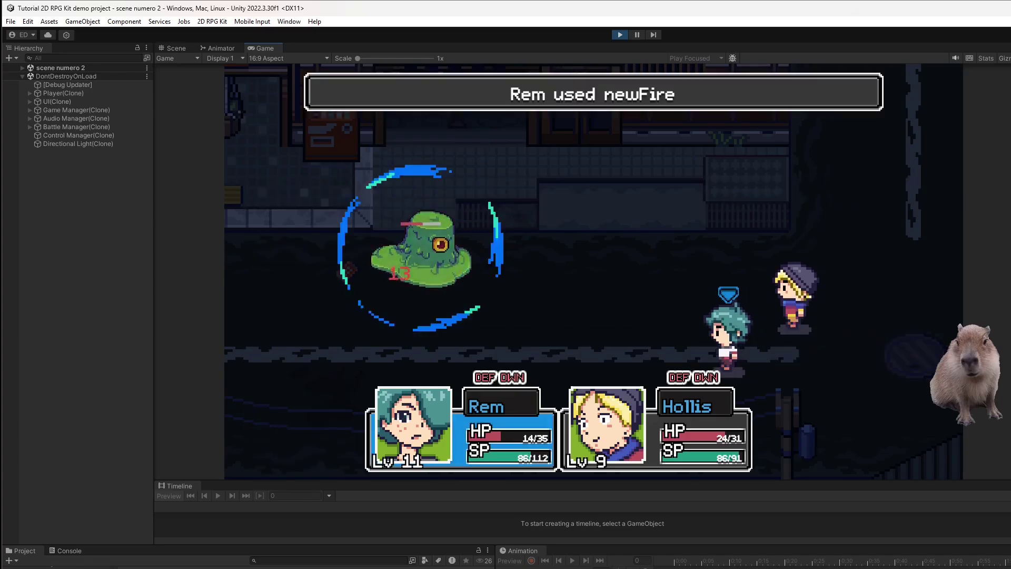
{"action": "key", "text": "Down"}
{"action": "key", "text": "Return"}
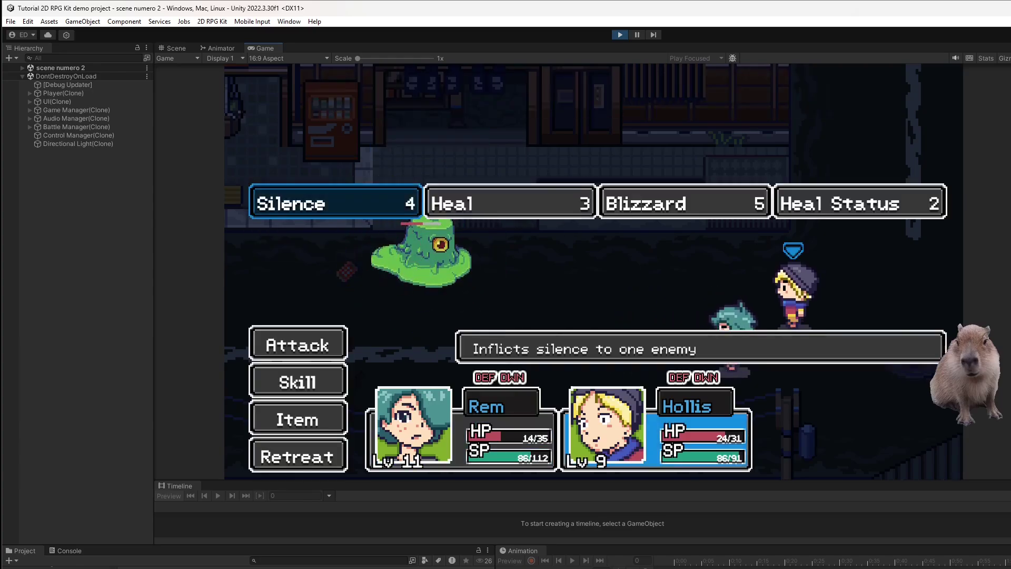
{"action": "key", "text": "Right"}
{"action": "key", "text": "Return"}
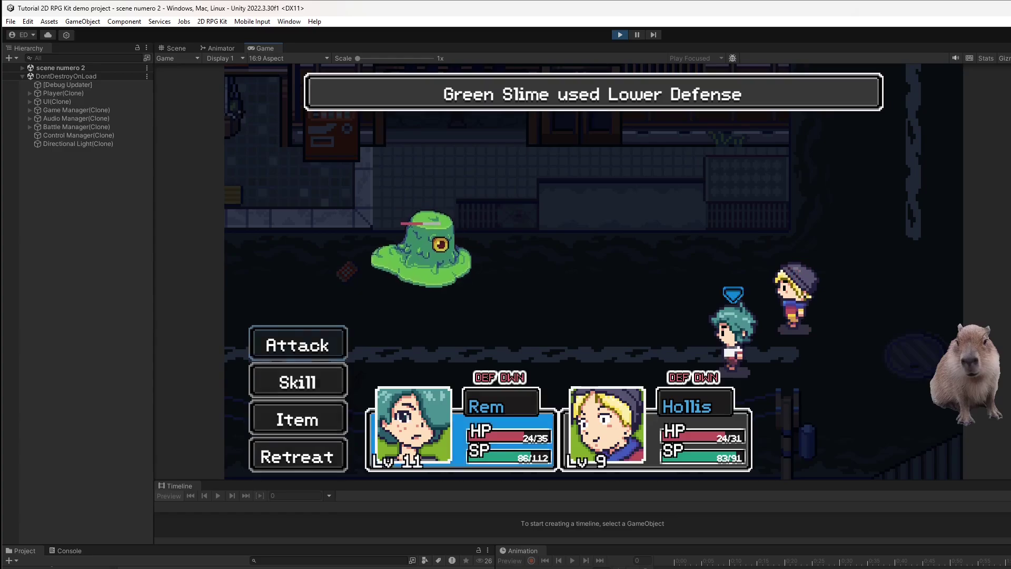
- Finish the last slime with Rem's newFire, a Hollis attack and another Rem skill
{"action": "key", "text": "Down"}
{"action": "key", "text": "Return"}
{"action": "key", "text": "Right"}
{"action": "key", "text": "Return"}
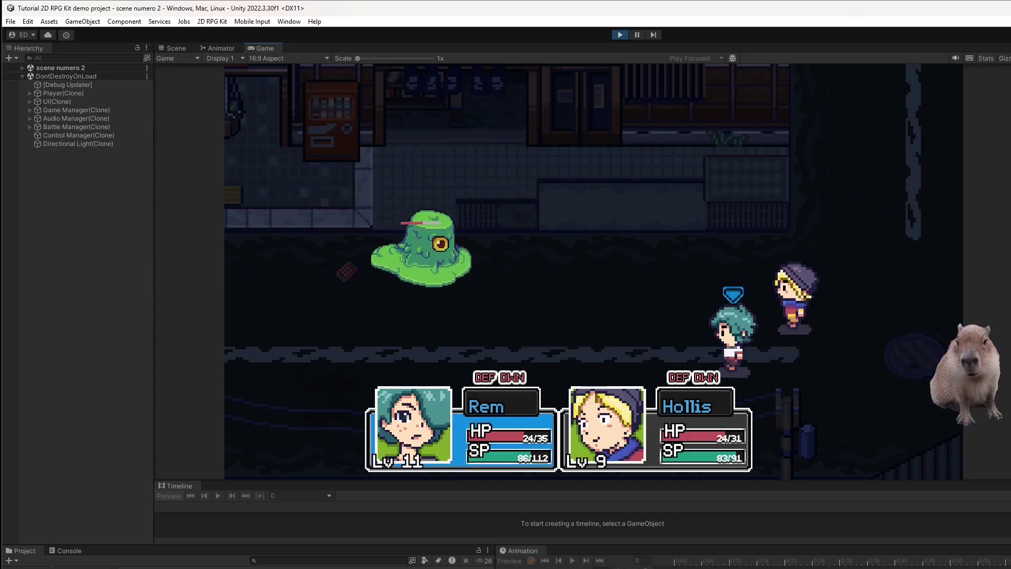
{"action": "key", "text": "Return"}
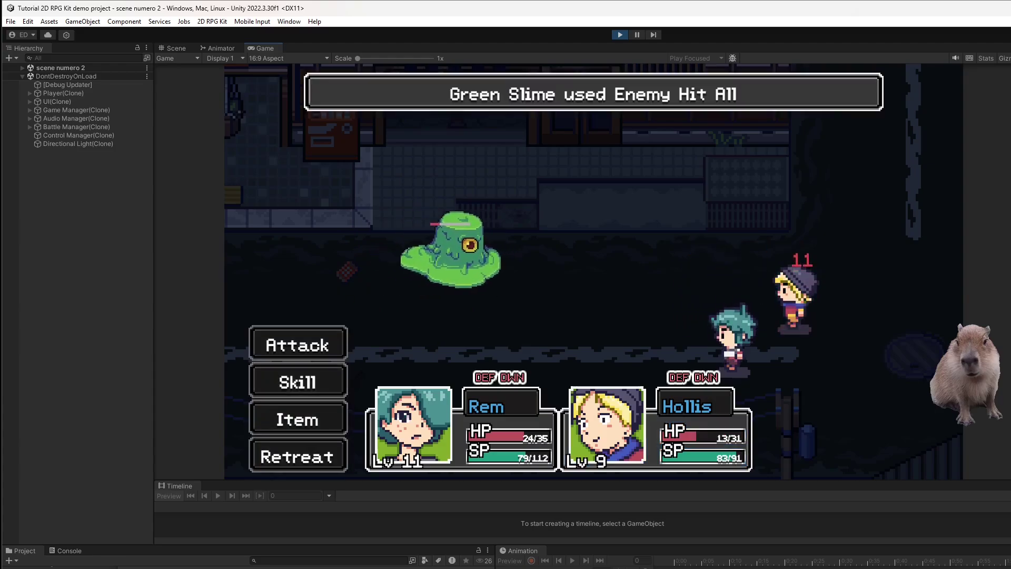
{"action": "key", "text": "Down"}
{"action": "key", "text": "Return"}
{"action": "key", "text": "Return"}
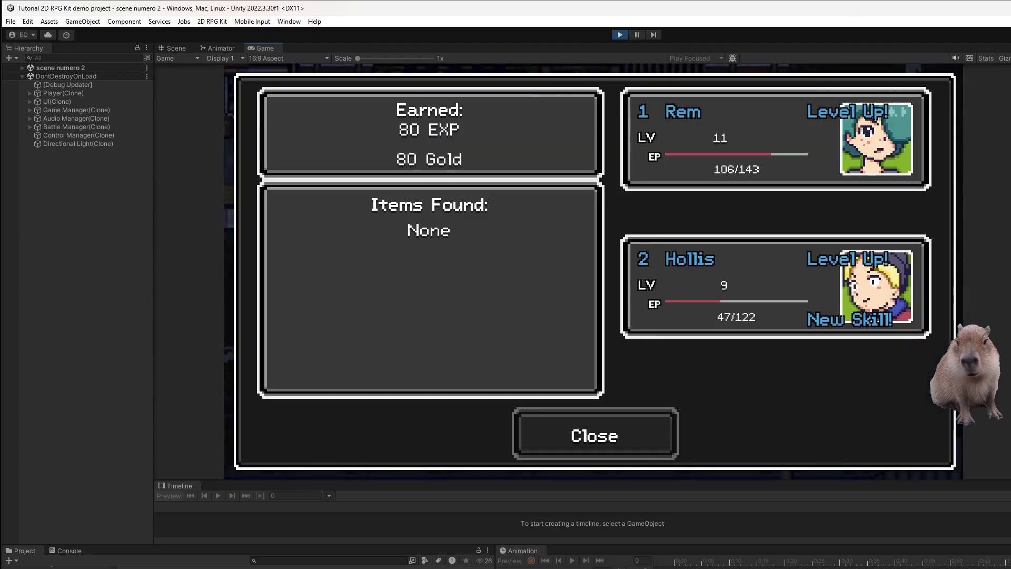
- Close the battle results, check Items from the pause menu, and resume walking right
{"action": "key", "text": "Return"}
{"action": "key", "text": "Escape"}
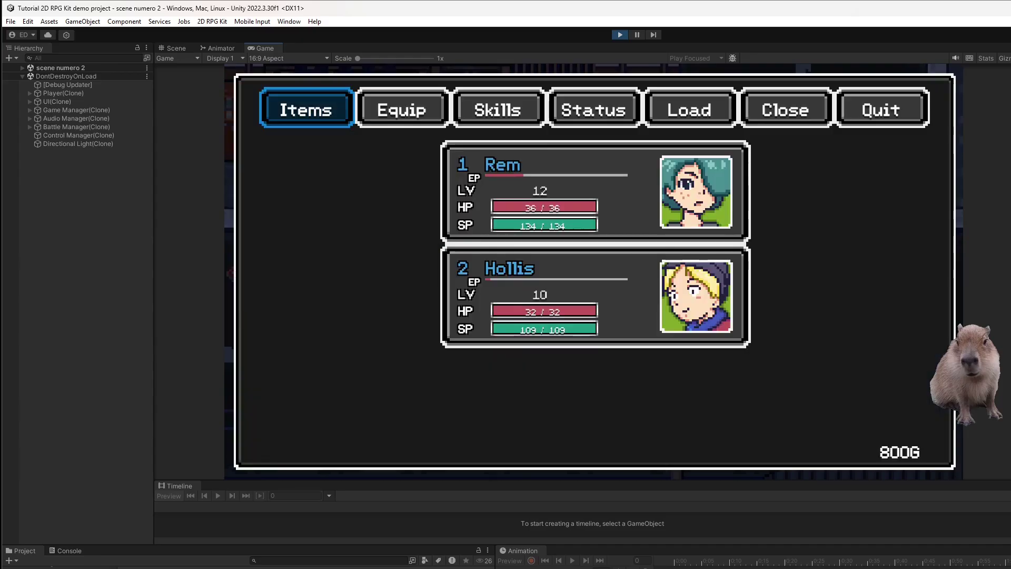
{"action": "key", "text": "Return"}
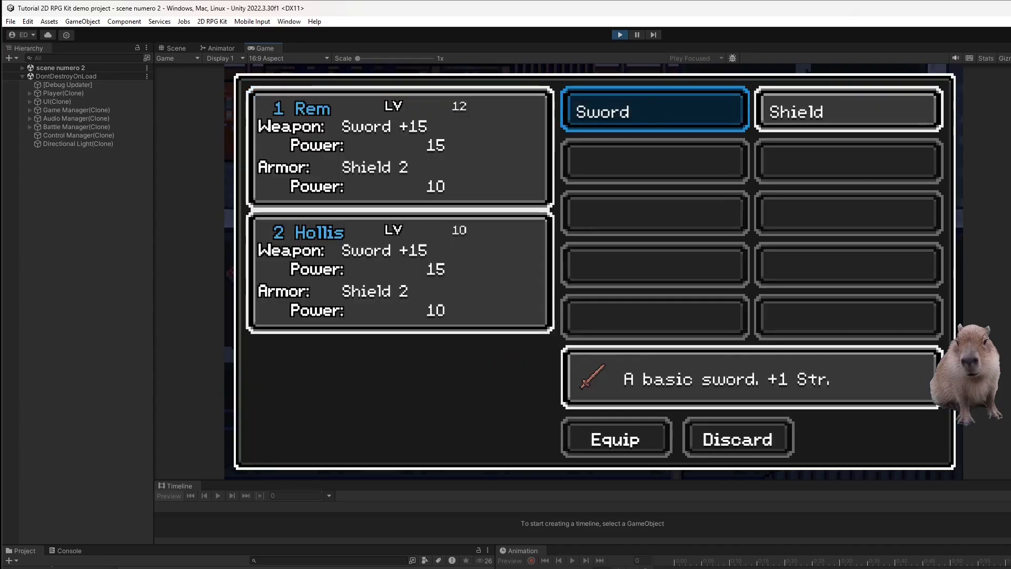
{"action": "key", "text": "Escape"}
{"action": "key", "text": "Right"}
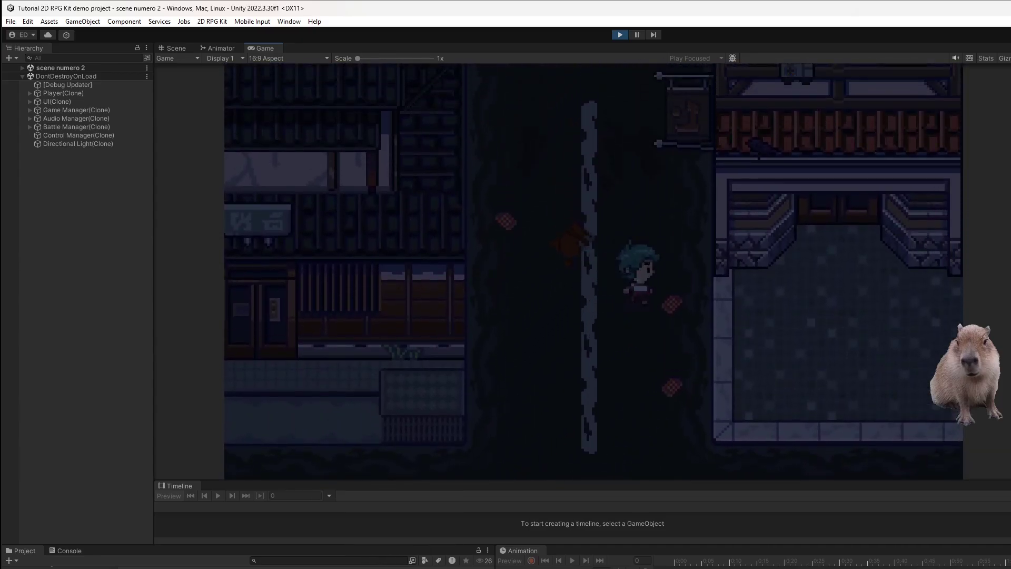
- Step into and out of the doorway, then walk left along the ledge into the pink creature
{"action": "key", "text": "Up"}
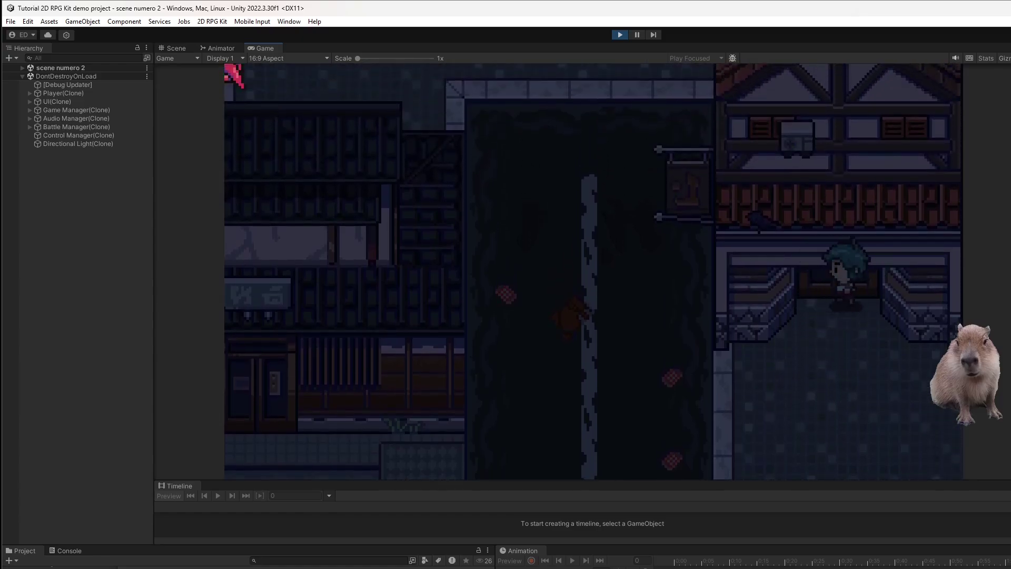
{"action": "key", "text": "Down"}
{"action": "key", "text": "Left"}
{"action": "key", "text": "Up"}
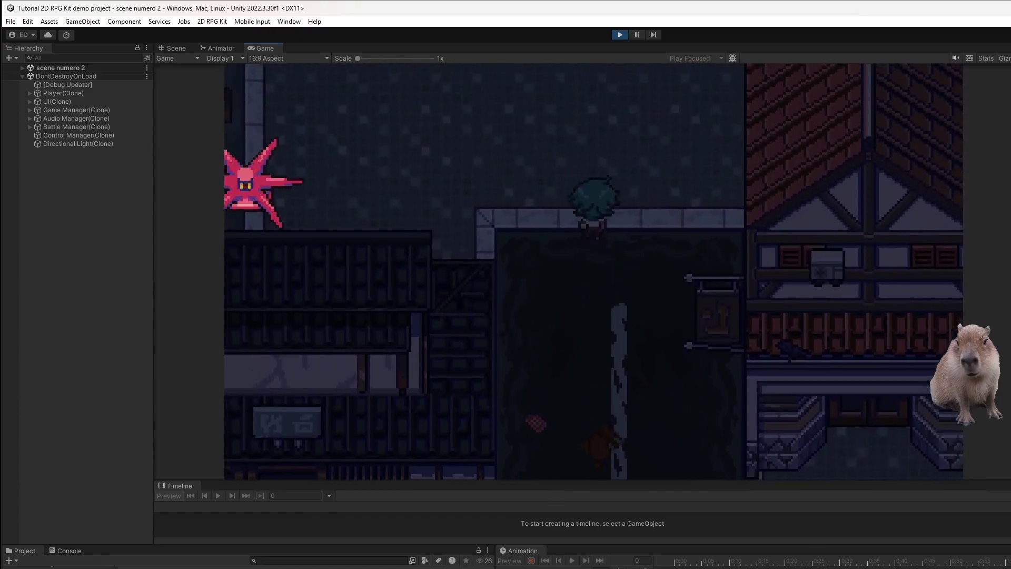
{"action": "key", "text": "Left"}
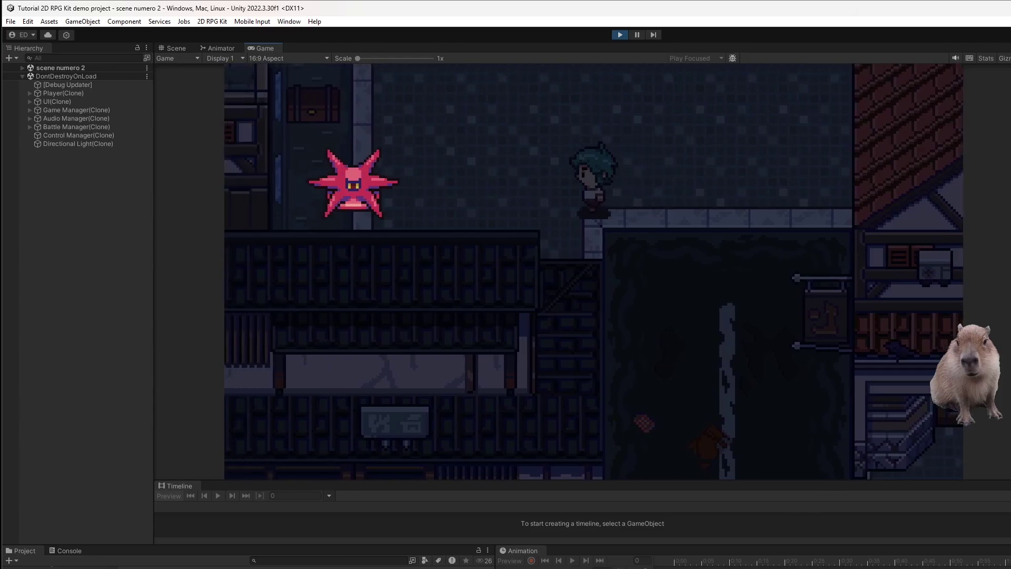
{"action": "key", "text": "Left"}
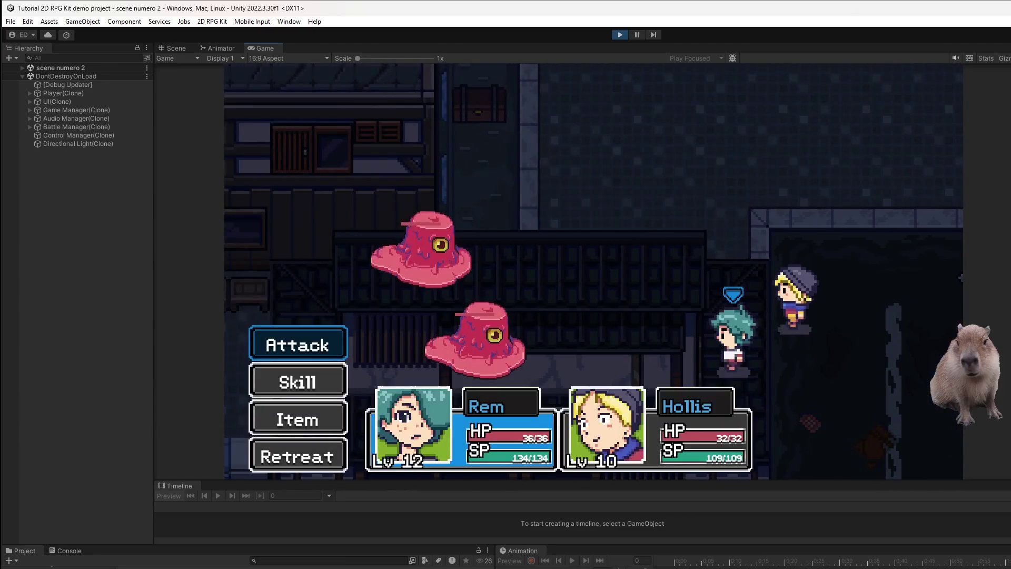
- Have Rem cast Poison on a pink slime and Hollis cast Silence on Red Slime 2
{"action": "key", "text": "Down"}
{"action": "key", "text": "Return"}
{"action": "key", "text": "Right"}
{"action": "key", "text": "Right"}
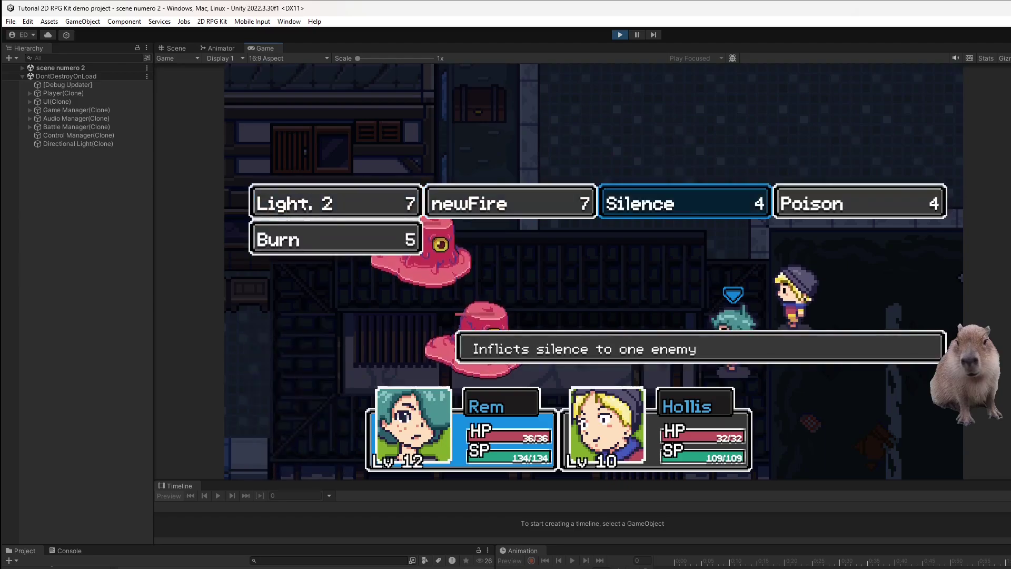
{"action": "key", "text": "Right"}
{"action": "key", "text": "Return"}
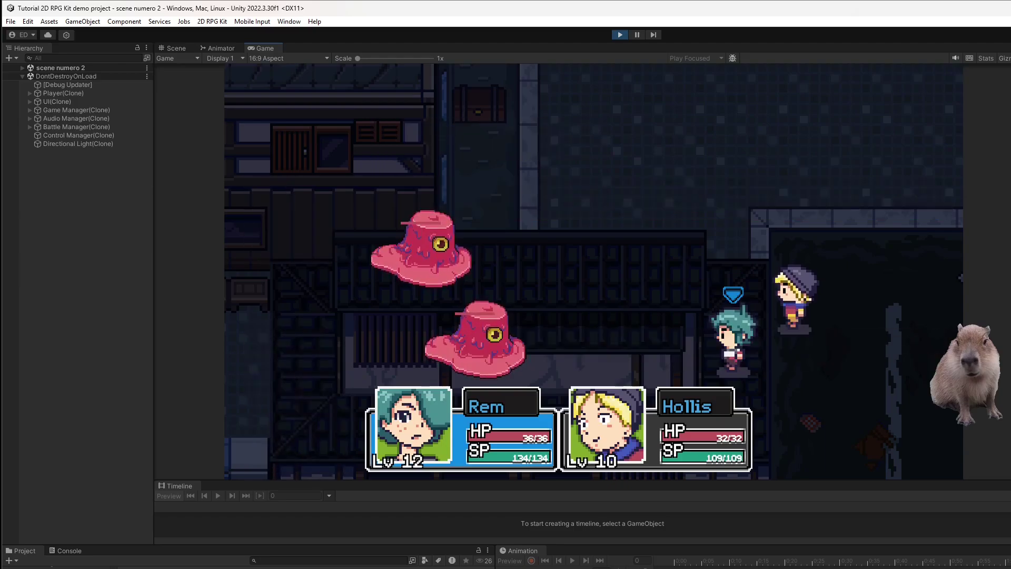
{"action": "key", "text": "Down"}
{"action": "key", "text": "Return"}
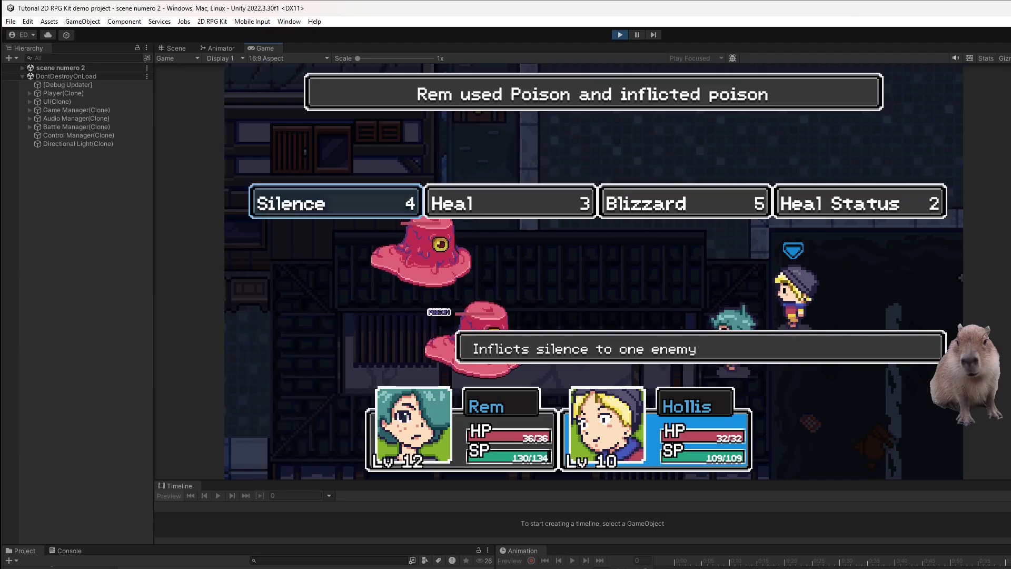
{"action": "key", "text": "Return"}
{"action": "key", "text": "Right"}
{"action": "key", "text": "Return"}
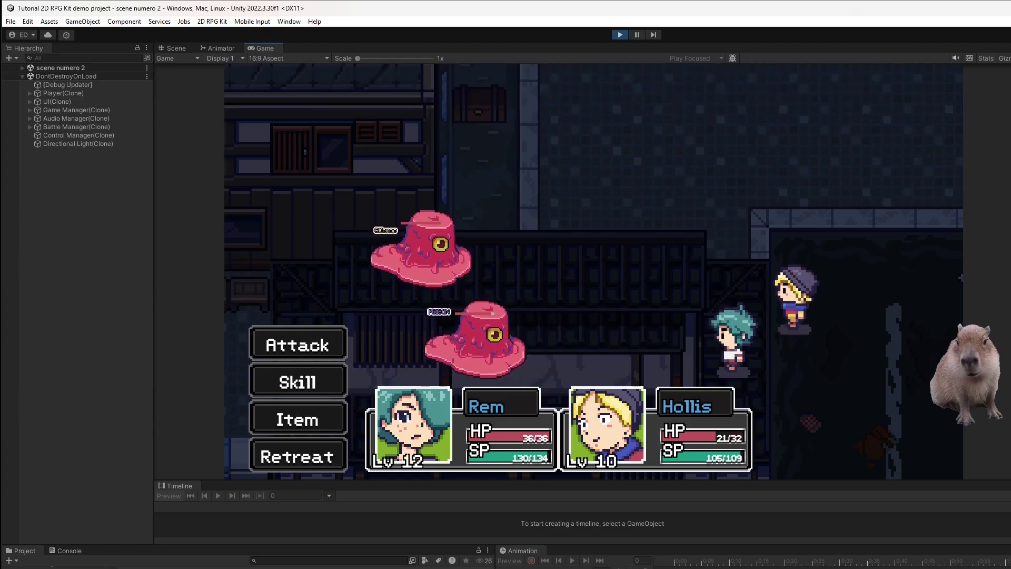
- Have Rem cast Light. 2 on the lower slime and Hollis pick Silence again
{"action": "key", "text": "Down"}
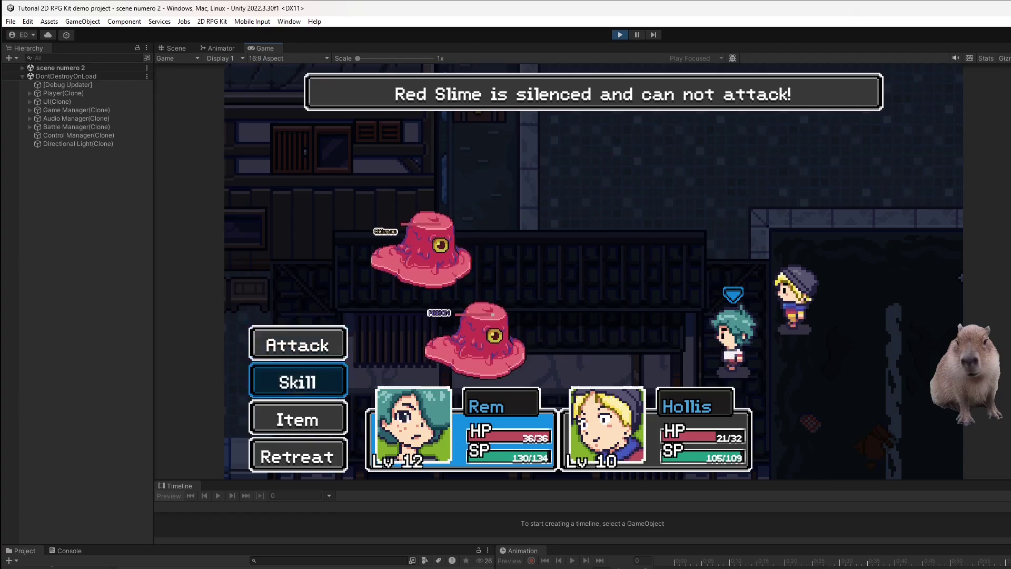
{"action": "key", "text": "Return"}
{"action": "key", "text": "Return"}
{"action": "key", "text": "Return"}
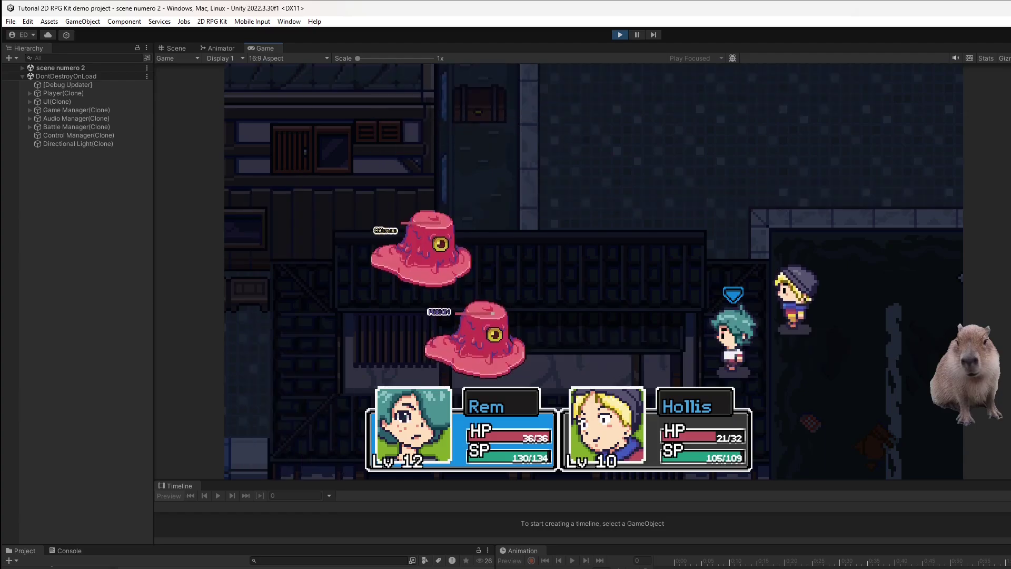
{"action": "key", "text": "Down"}
{"action": "key", "text": "Return"}
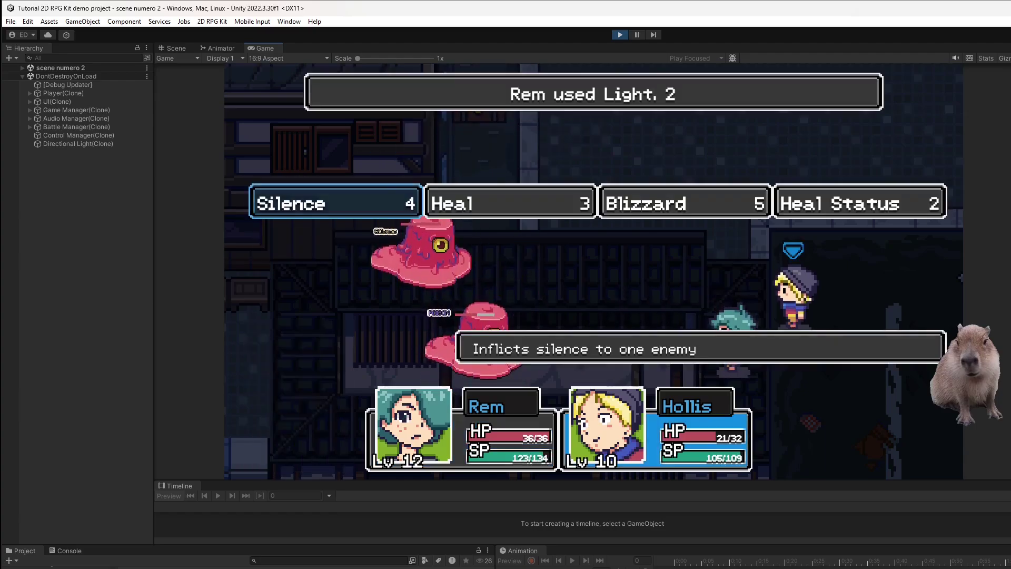
{"action": "key", "text": "Return"}
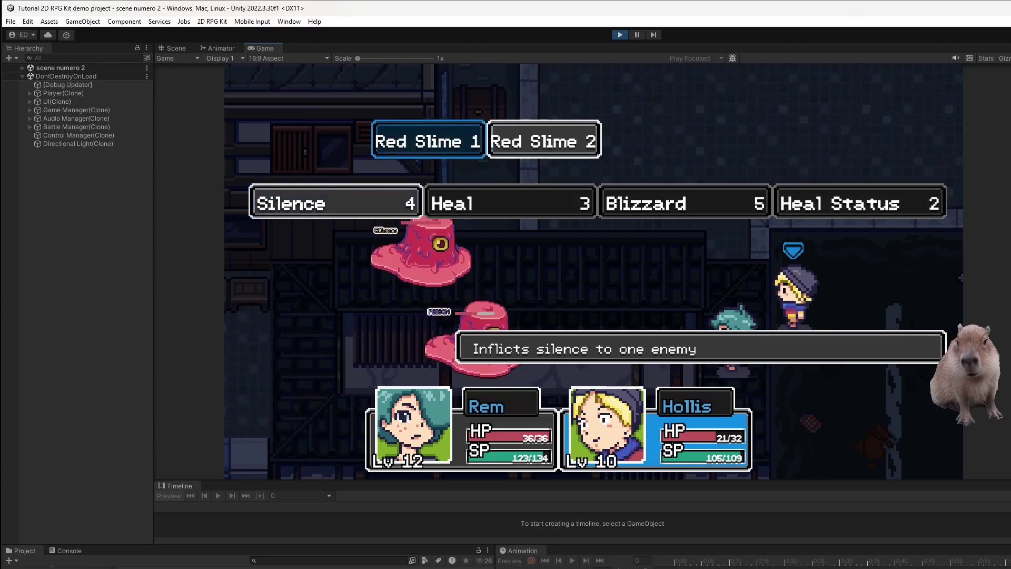
{"action": "key", "text": "Return"}
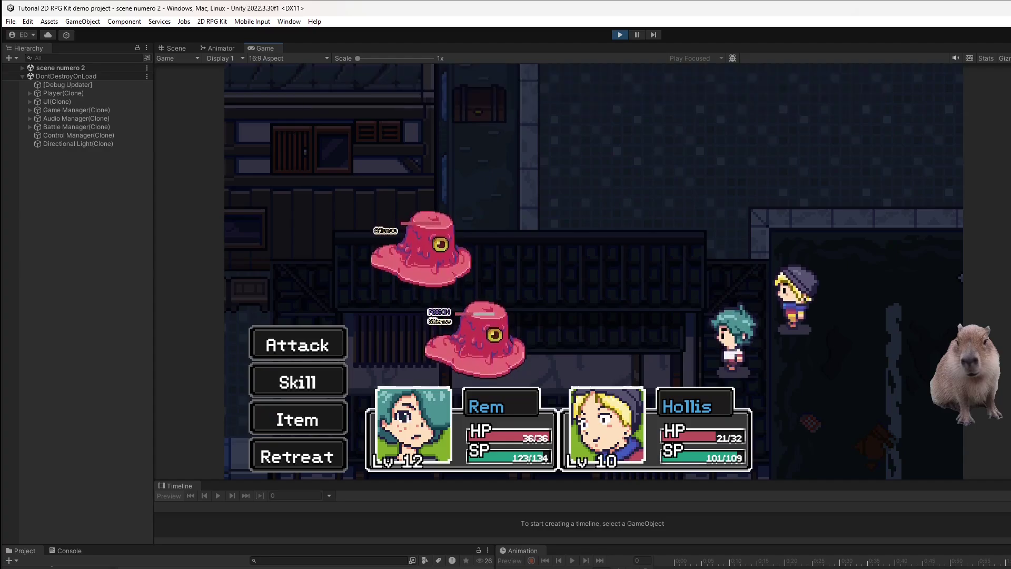
- Have Rem poison Red Slime 1 and Hollis use Heal on Hollis
{"action": "key", "text": "Down"}
{"action": "key", "text": "Return"}
{"action": "key", "text": "Right"}
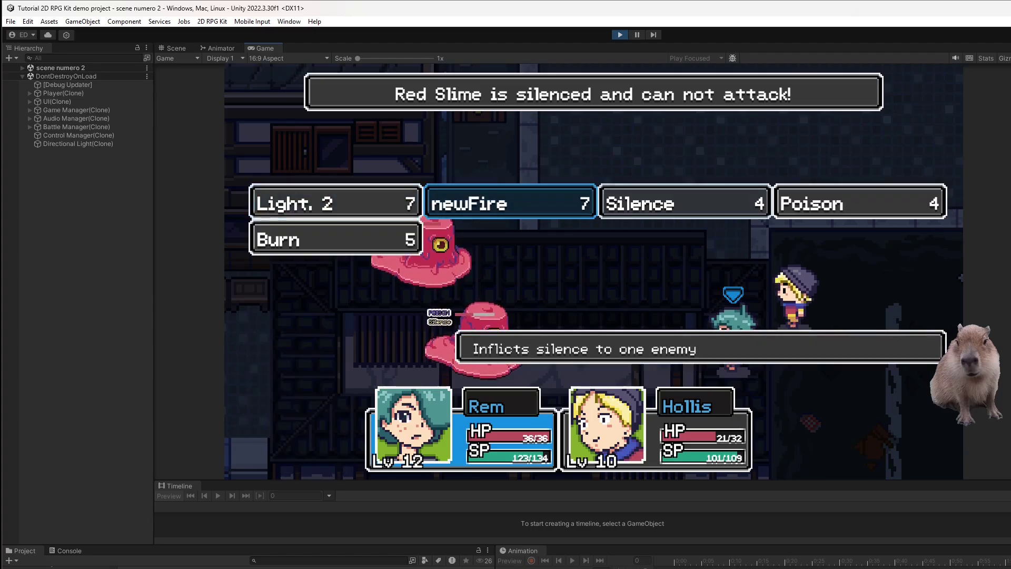
{"action": "key", "text": "Right"}
{"action": "key", "text": "Right"}
{"action": "key", "text": "Return"}
{"action": "key", "text": "Return"}
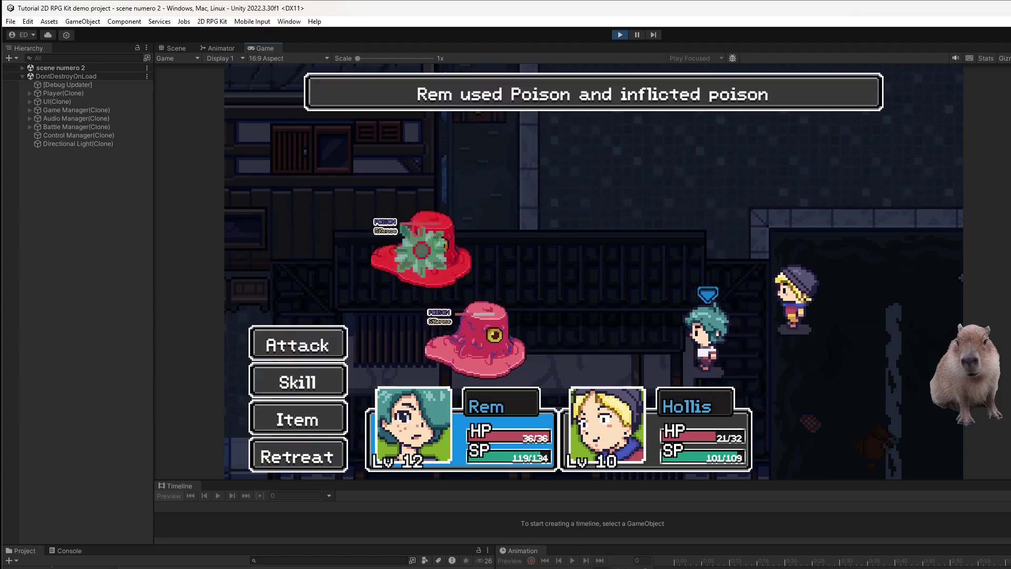
{"action": "key", "text": "Down"}
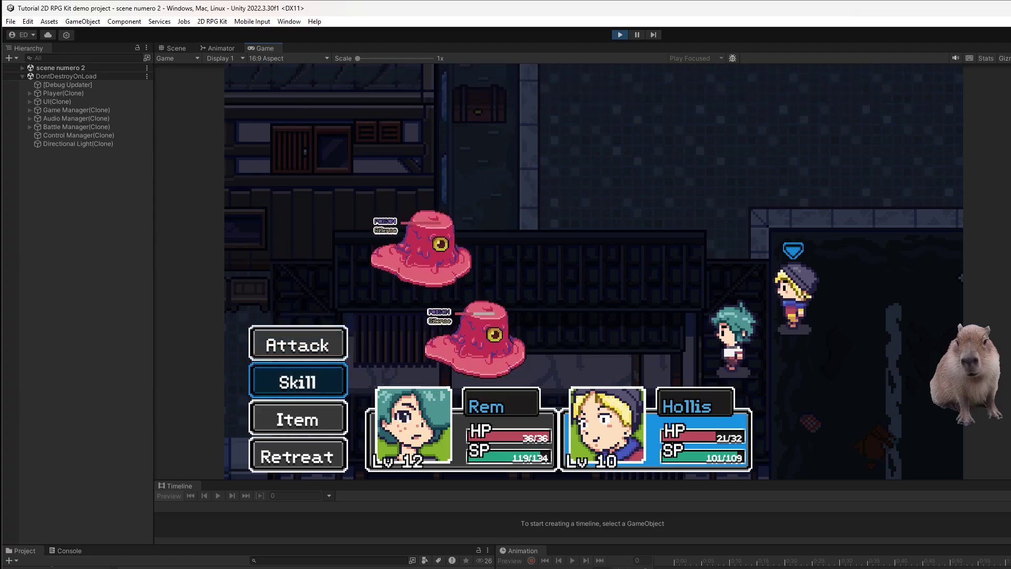
{"action": "key", "text": "Return"}
{"action": "key", "text": "Right"}
{"action": "key", "text": "Return"}
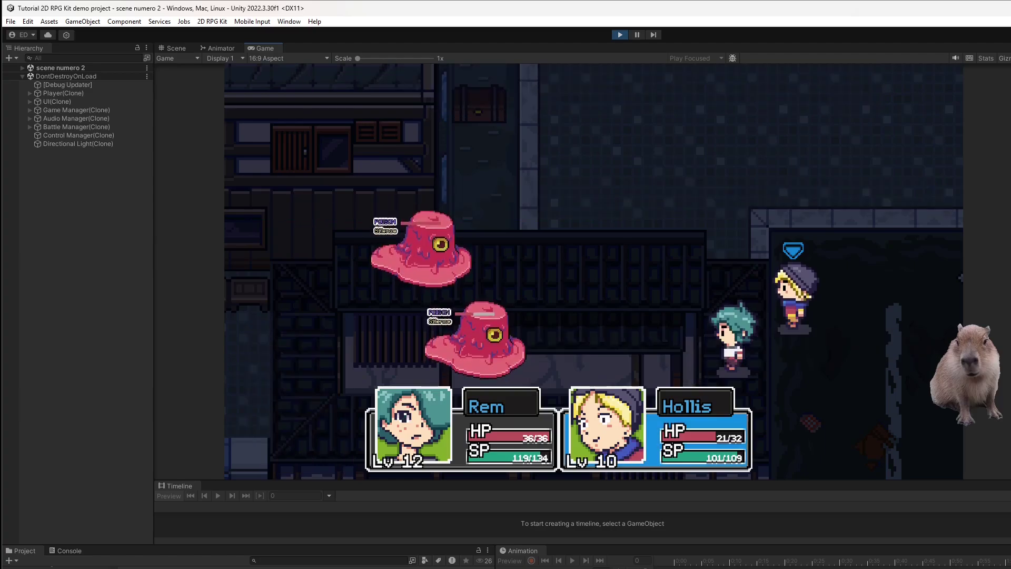
{"action": "key", "text": "Return"}
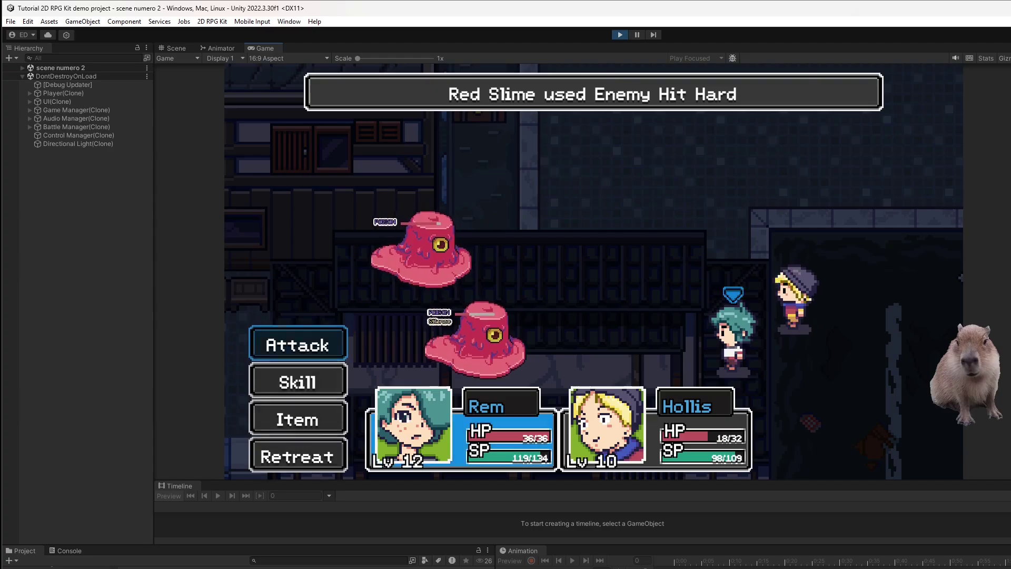
- Have Rem cast newFire on a Red Slime and Hollis cast Blizzard
{"action": "key", "text": "Down"}
{"action": "key", "text": "Return"}
{"action": "key", "text": "Right"}
{"action": "key", "text": "Return"}
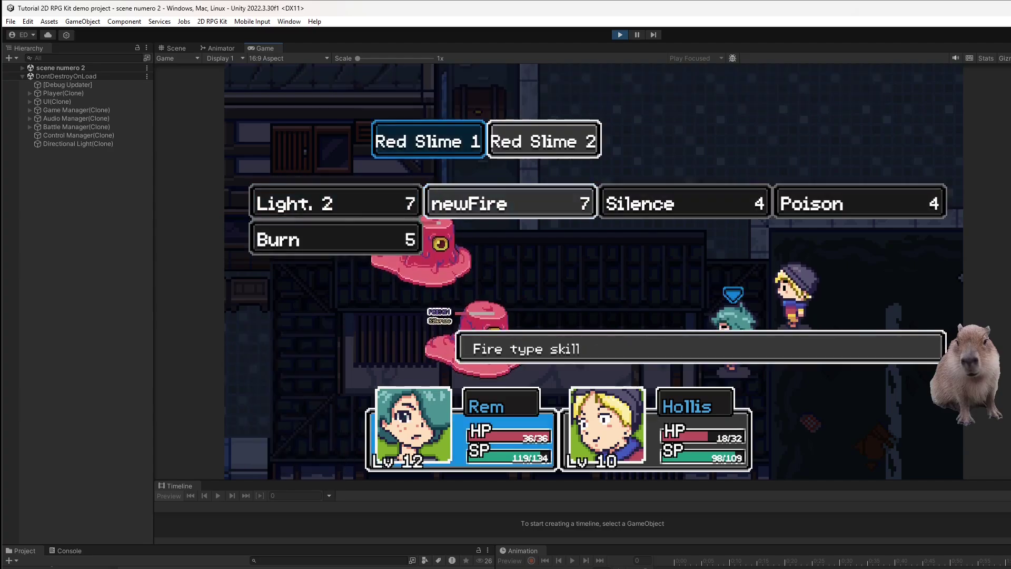
{"action": "key", "text": "Right"}
{"action": "key", "text": "Return"}
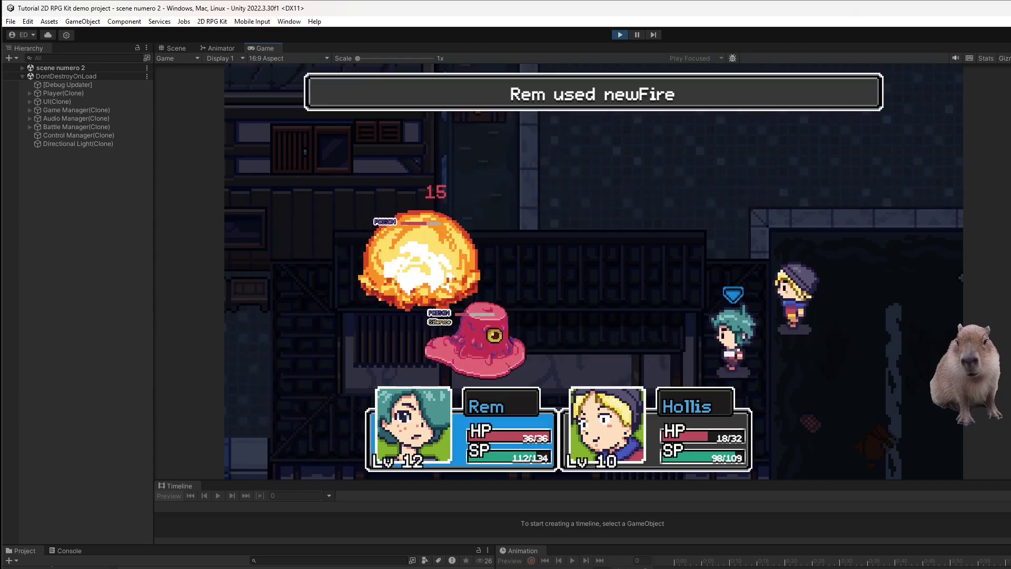
{"action": "key", "text": "Down"}
{"action": "key", "text": "Return"}
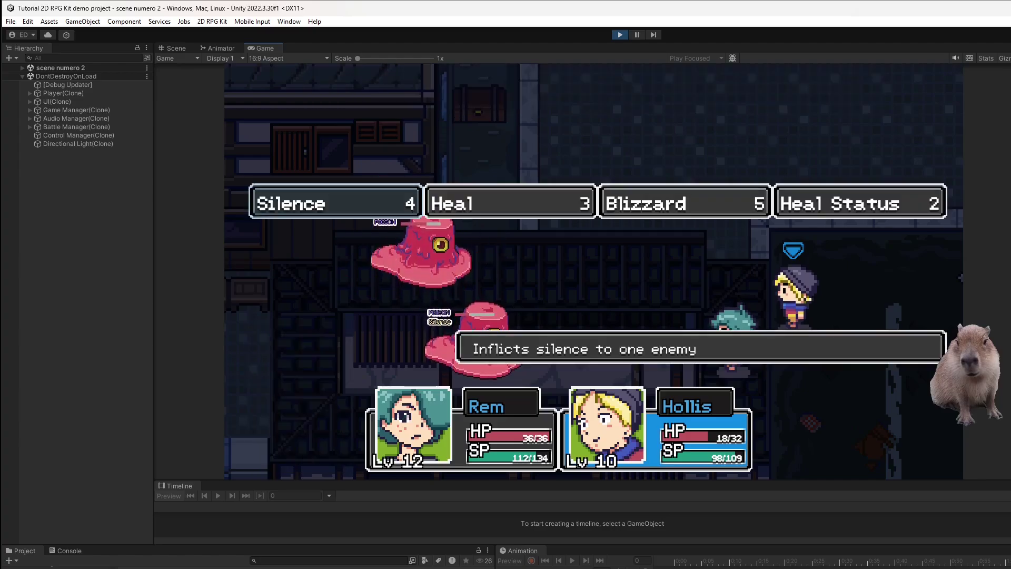
{"action": "key", "text": "Right"}
{"action": "key", "text": "Right"}
{"action": "key", "text": "Return"}
{"action": "key", "text": "Return"}
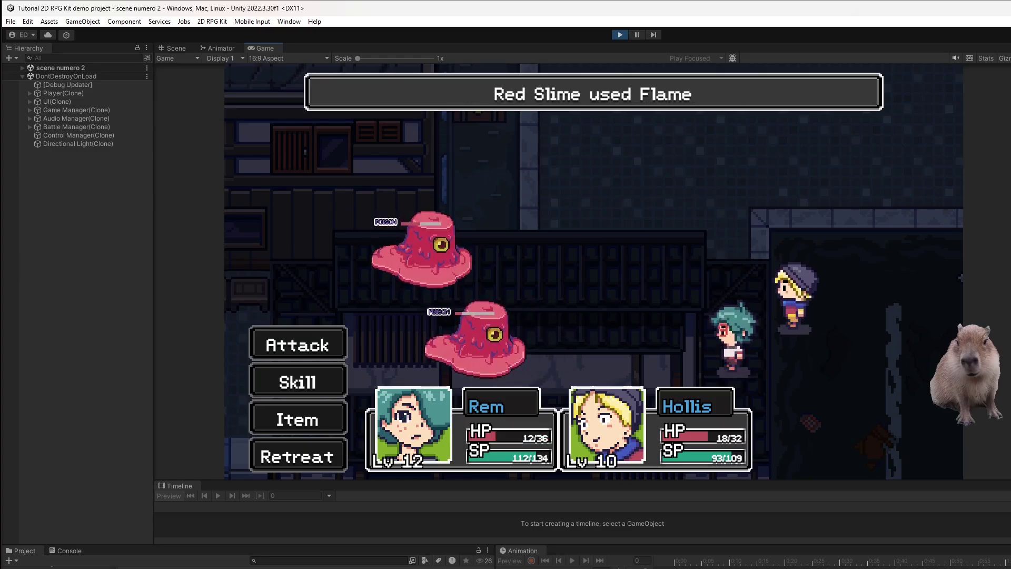
- Have Rem cast Light. 2 at the slimes and Hollis heal Rem for 10 HP
{"action": "key", "text": "Down"}
{"action": "key", "text": "Return"}
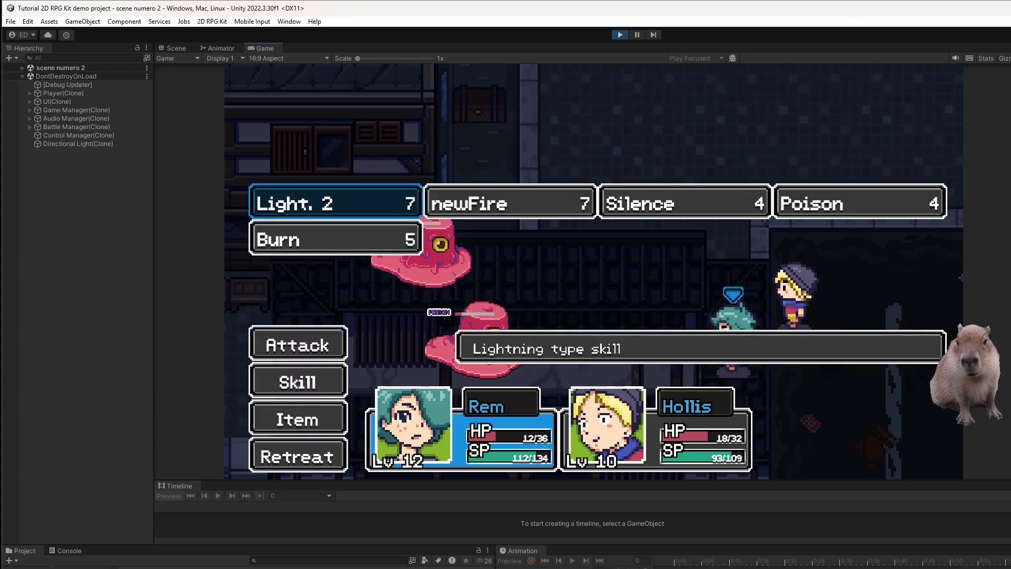
{"action": "key", "text": "Return"}
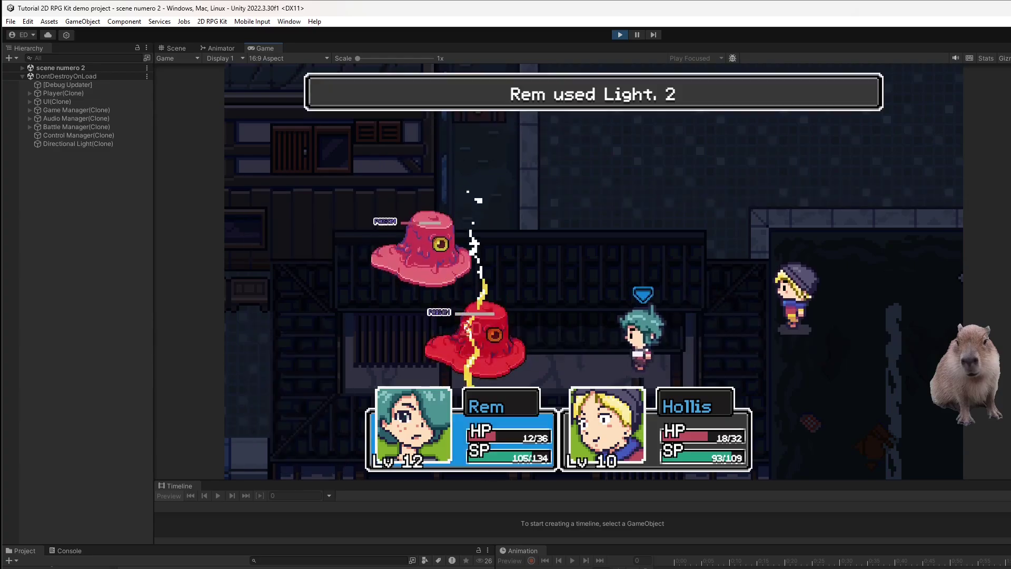
{"action": "key", "text": "Down"}
{"action": "key", "text": "Return"}
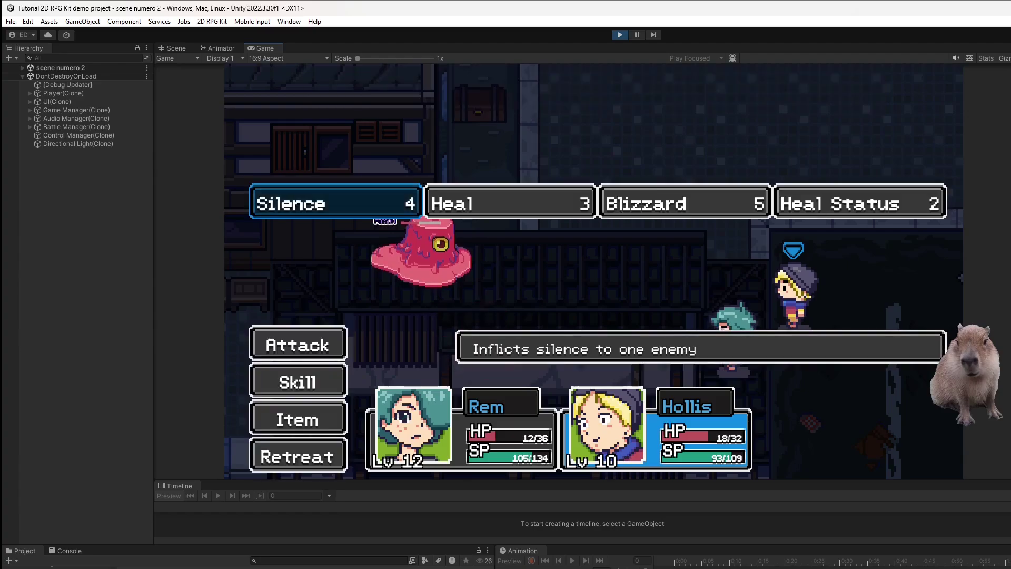
{"action": "key", "text": "Right"}
{"action": "key", "text": "Return"}
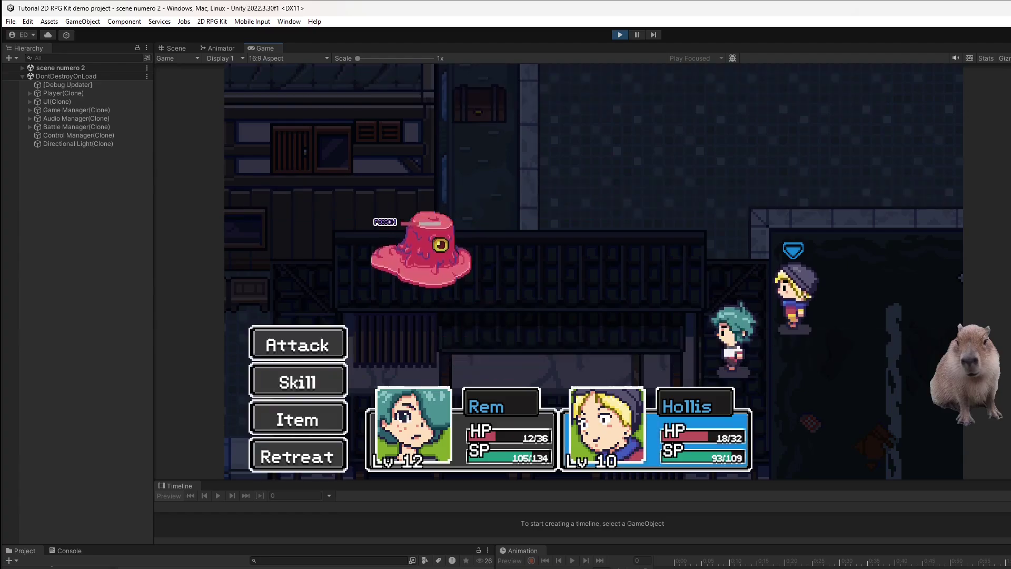
{"action": "key", "text": "Return"}
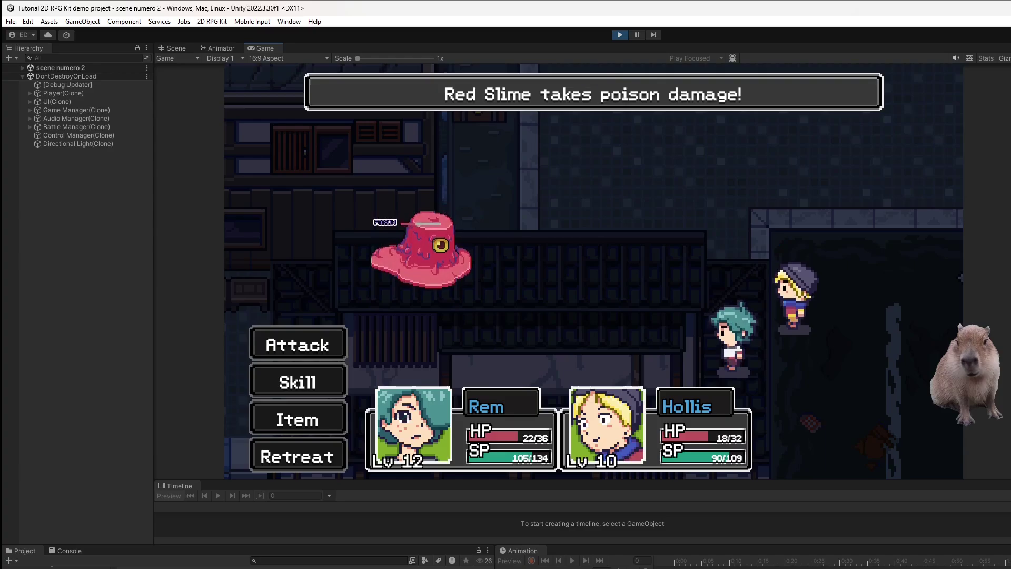
- Have Rem cast newFire on the last Red Slime
{"action": "key", "text": "Down"}
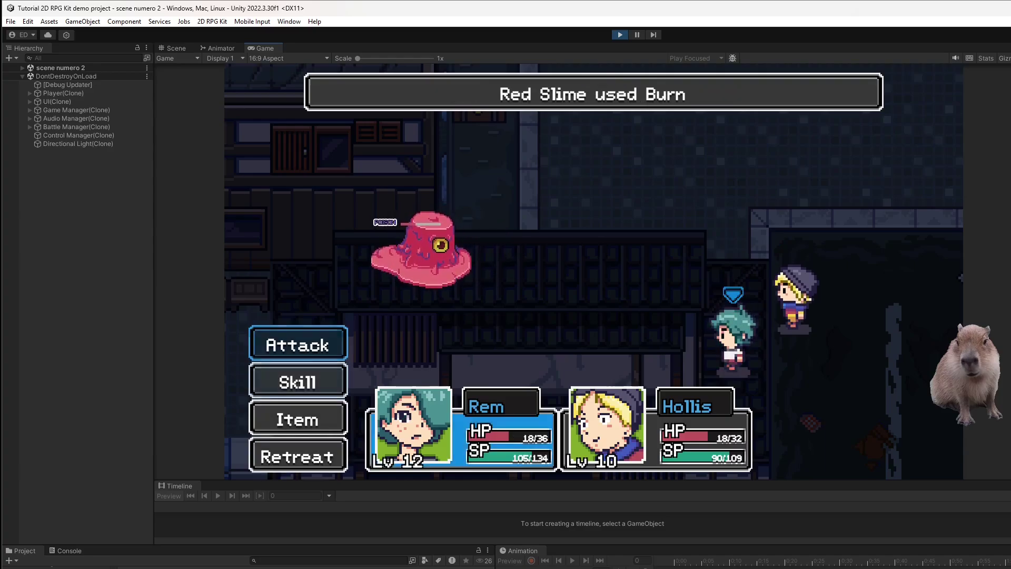
{"action": "key", "text": "Return"}
{"action": "key", "text": "Return"}
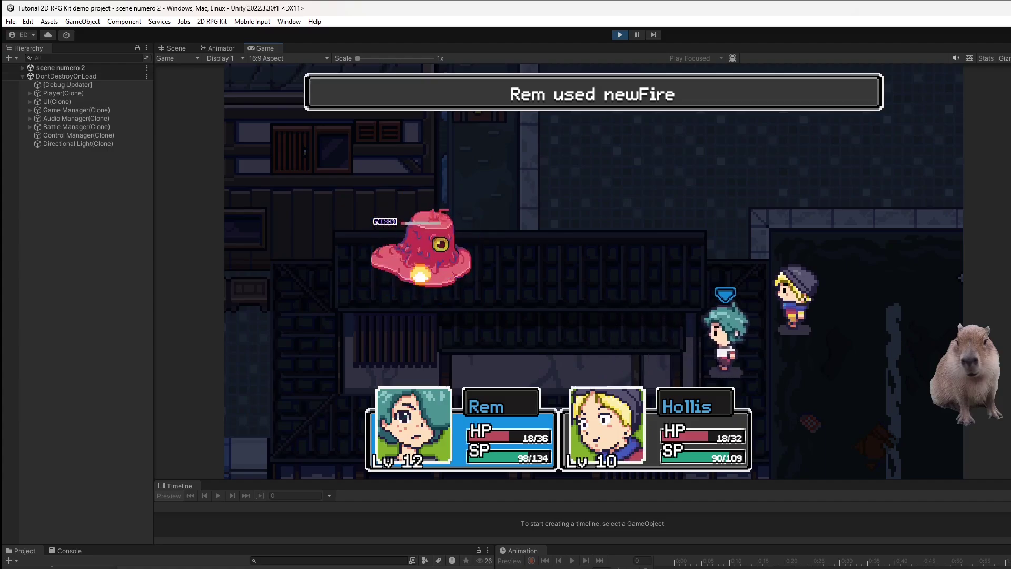
{"action": "key", "text": "Return"}
{"action": "key", "text": "Return"}
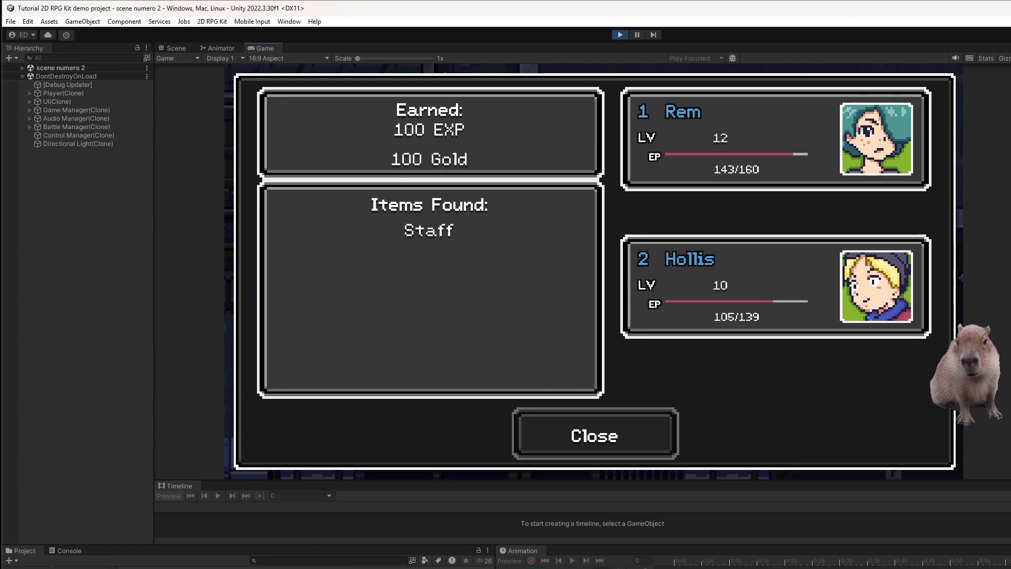
- Dismiss the victory results and walk the hero up the corridor
{"action": "key", "text": "Return"}
{"action": "key", "text": "Left"}
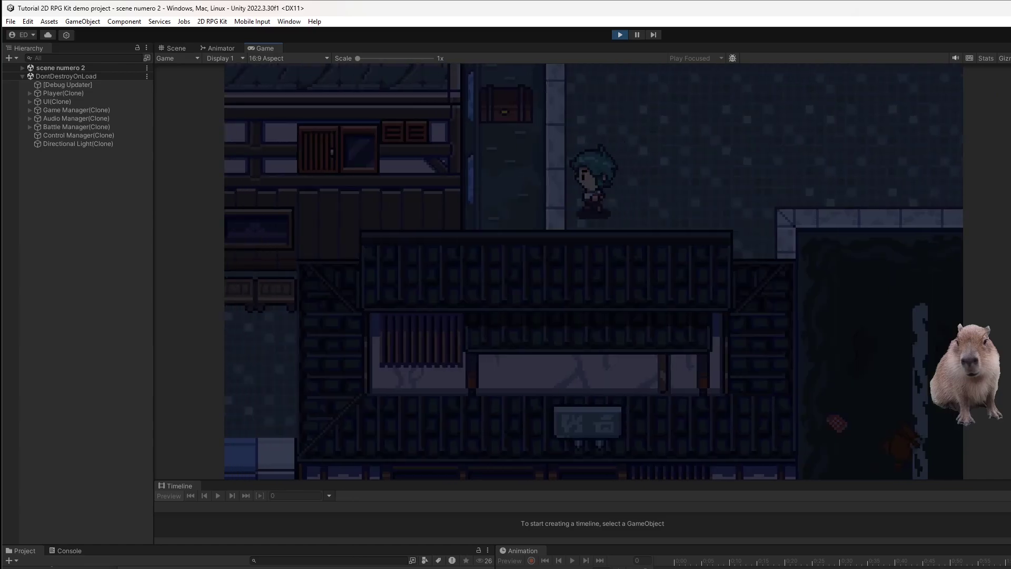
{"action": "key", "text": "Up"}
{"action": "key", "text": "Right"}
- Equip the Mace +20 on Rem and the Staff on Hollis, then close the menu
{"action": "key", "text": "Escape"}
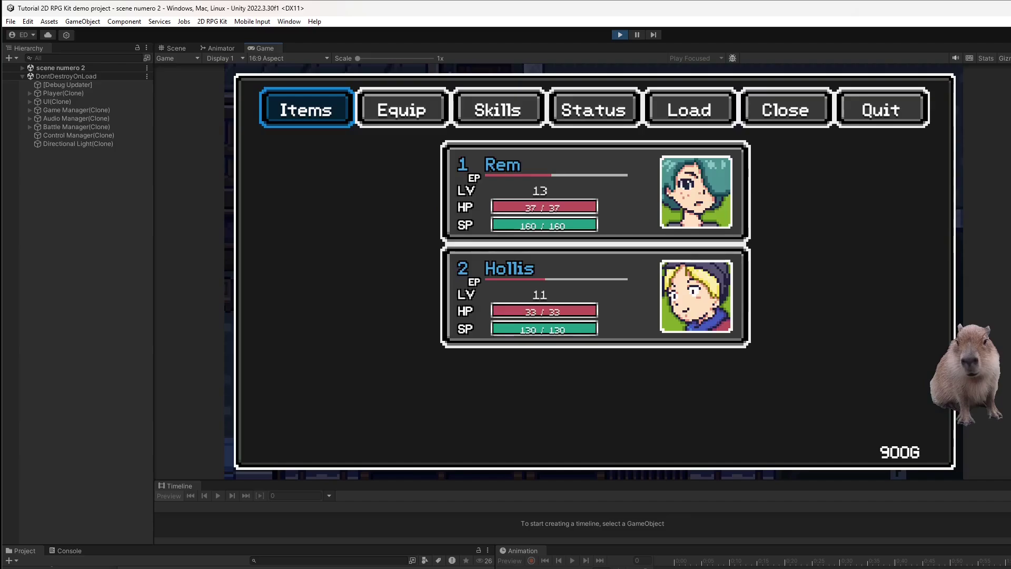
{"action": "key", "text": "Right"}
{"action": "key", "text": "Return"}
{"action": "key", "text": "Down"}
{"action": "key", "text": "Right"}
{"action": "key", "text": "Return"}
{"action": "key", "text": "Return"}
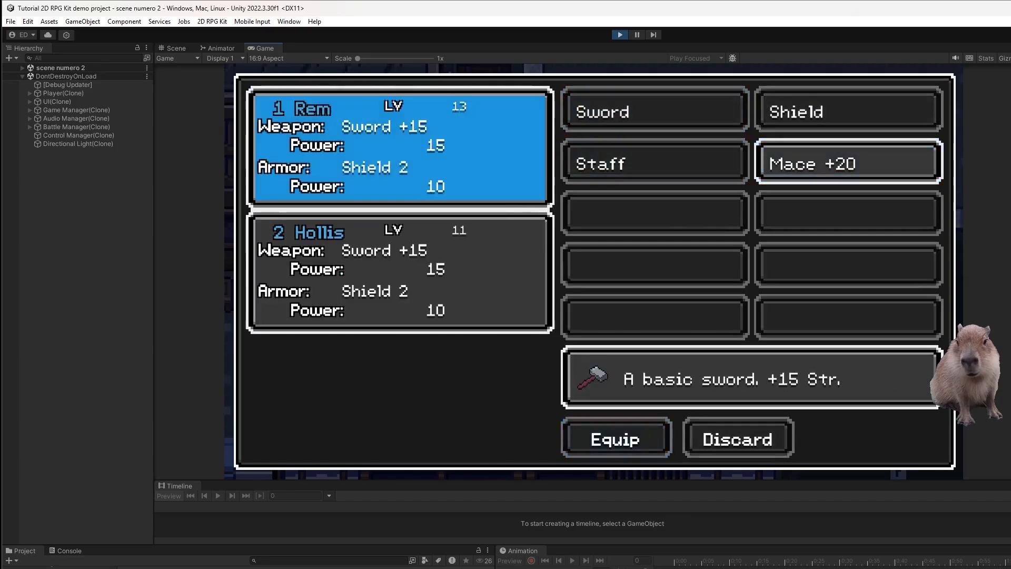
{"action": "key", "text": "Return"}
{"action": "key", "text": "Down"}
{"action": "key", "text": "Return"}
{"action": "key", "text": "Return"}
{"action": "key", "text": "Down"}
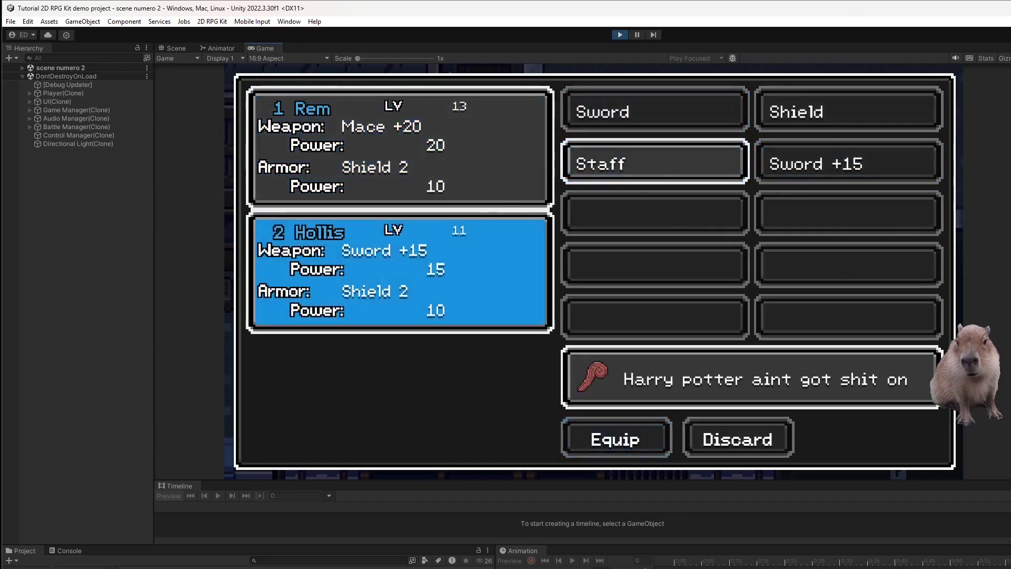
{"action": "key", "text": "Return"}
{"action": "key", "text": "Escape"}
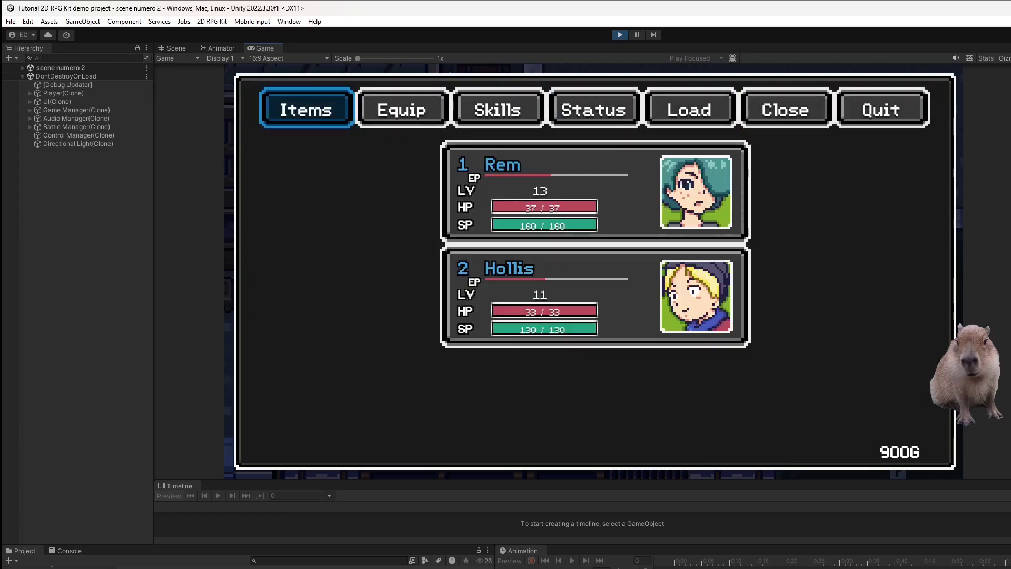
{"action": "key", "text": "Escape"}
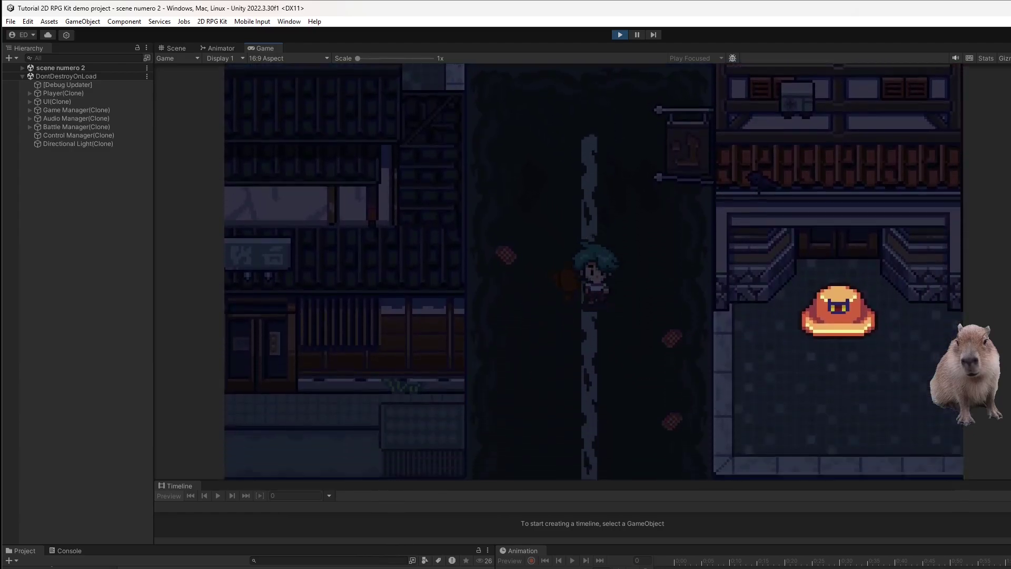
- Walk the player down and left through the town
{"action": "key", "text": "Down"}
{"action": "key", "text": "Left"}
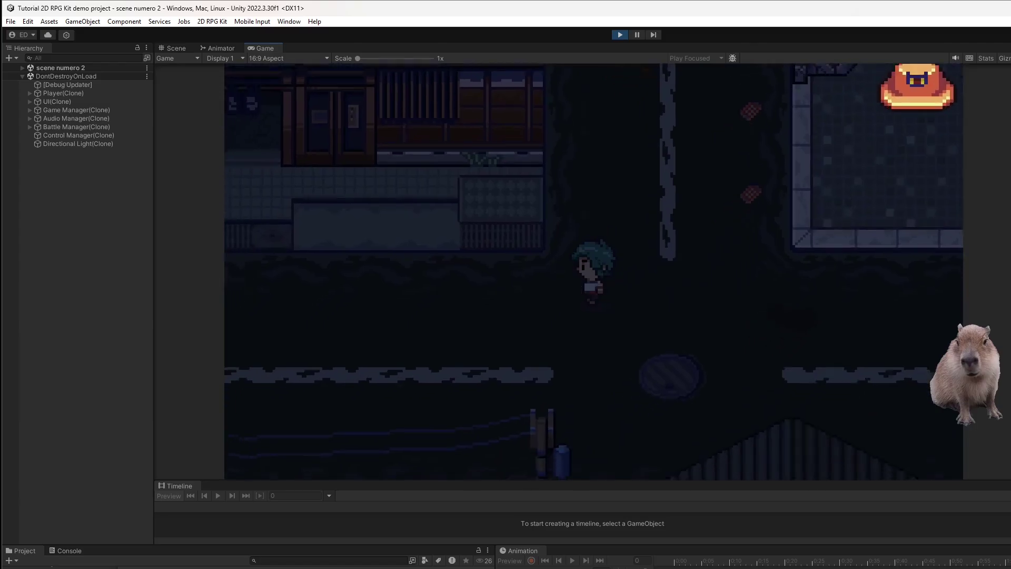
{"action": "key", "text": "Left"}
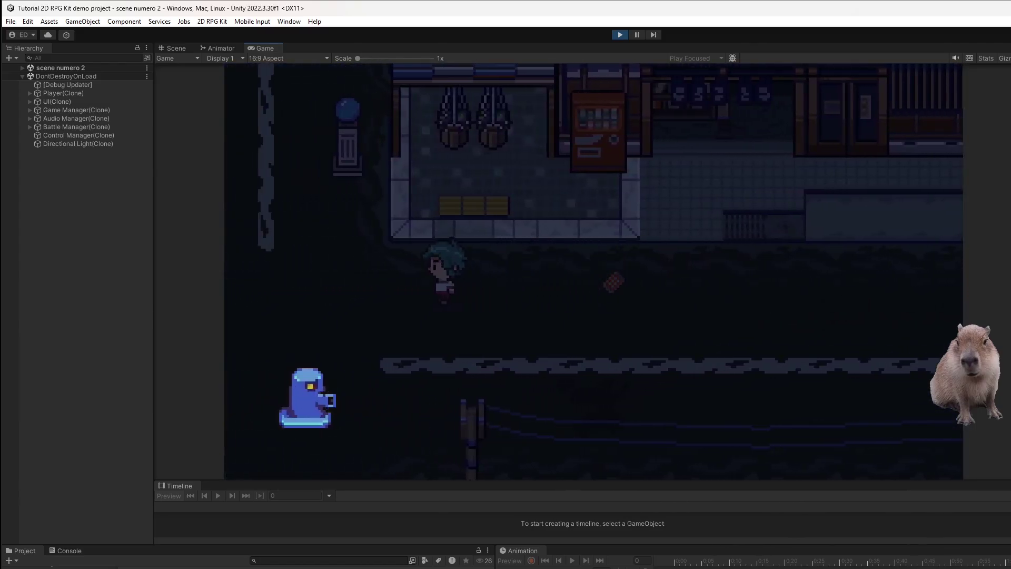
- Review the party's equipment and browse the item inventory to the Hi Potion
{"action": "key", "text": "Escape"}
{"action": "key", "text": "Right"}
{"action": "key", "text": "Return"}
{"action": "key", "text": "Escape"}
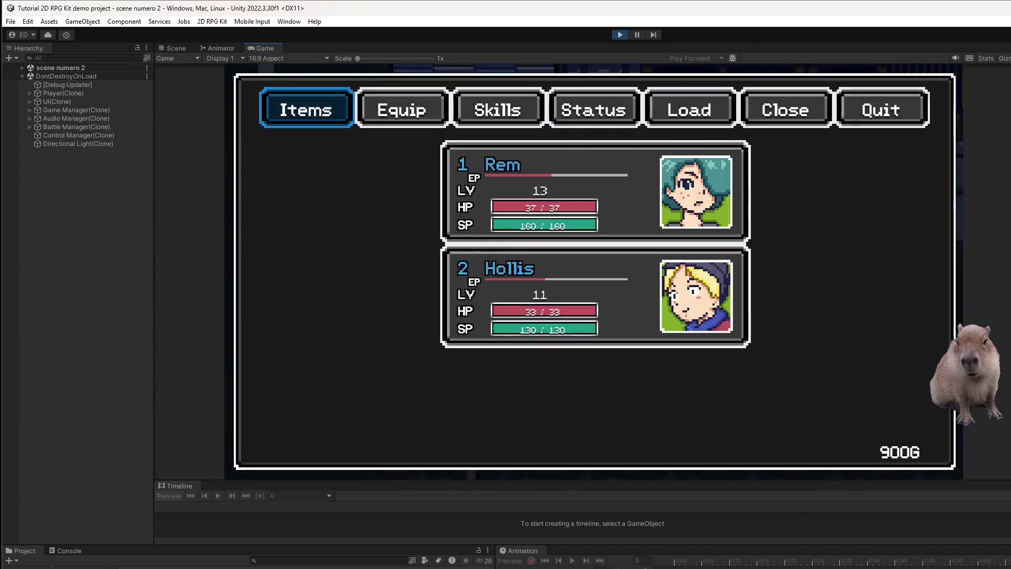
{"action": "key", "text": "Return"}
{"action": "key", "text": "Down"}
{"action": "key", "text": "Down"}
{"action": "key", "text": "Right"}
{"action": "key", "text": "Up"}
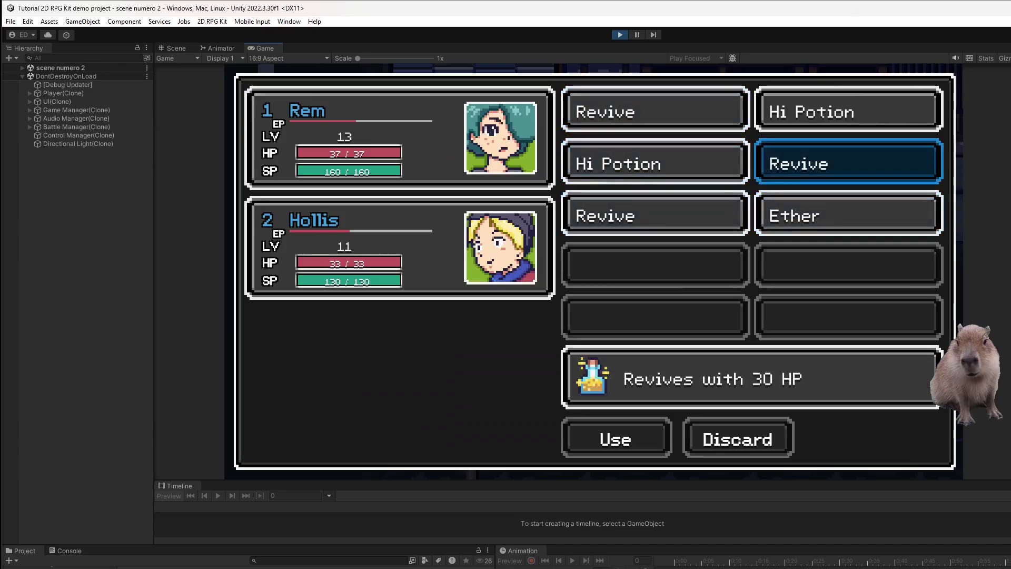
{"action": "key", "text": "Up"}
{"action": "key", "text": "Escape"}
{"action": "key", "text": "Escape"}
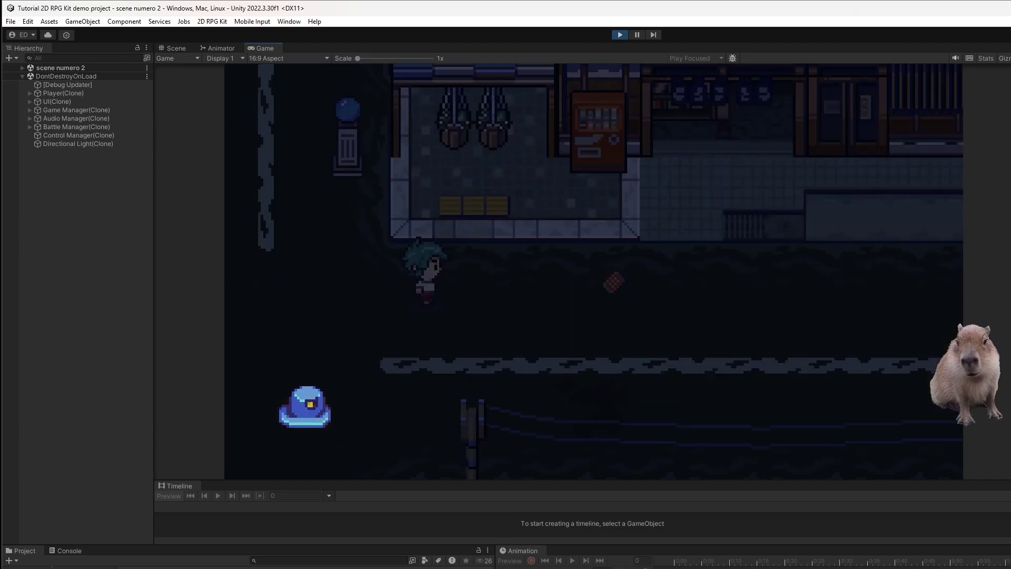
- Close the menu, walk up to the vending machine and open its shop
{"action": "key", "text": "Right"}
{"action": "key", "text": "Up"}
{"action": "key", "text": "Return"}
- Buy an Elixir from the vending machine for 10g, leaving 890 gold
{"action": "key", "text": "Return"}
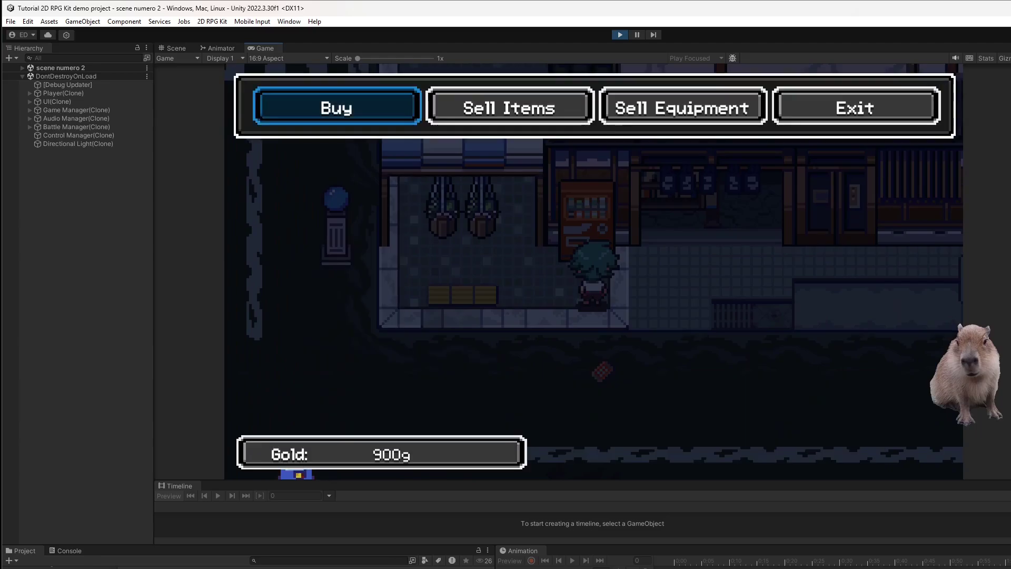
{"action": "key", "text": "Return"}
{"action": "key", "text": "Down"}
{"action": "key", "text": "Up"}
{"action": "key", "text": "Return"}
{"action": "key", "text": "Return"}
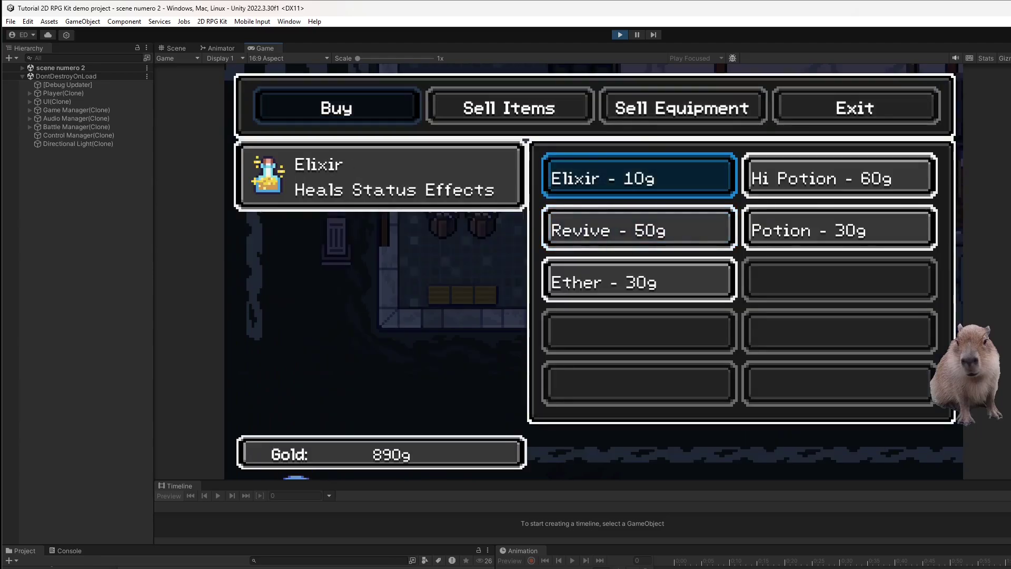
{"action": "key", "text": "Escape"}
- Leave the shop, save the game to slot 1 at the save orb, and walk back into town
{"action": "key", "text": "Return"}
{"action": "key", "text": "Return"}
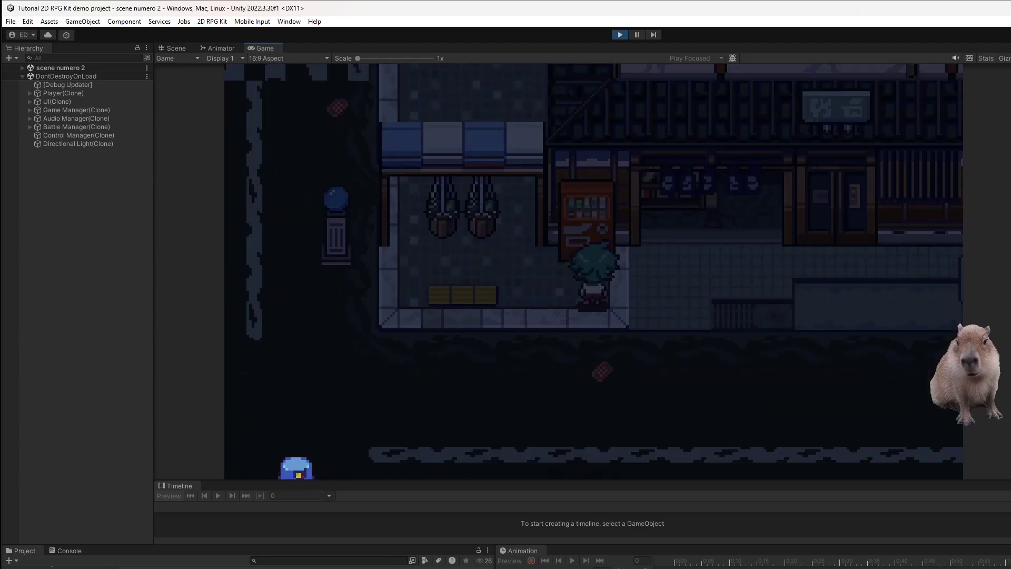
{"action": "key", "text": "Left"}
{"action": "key", "text": "Return"}
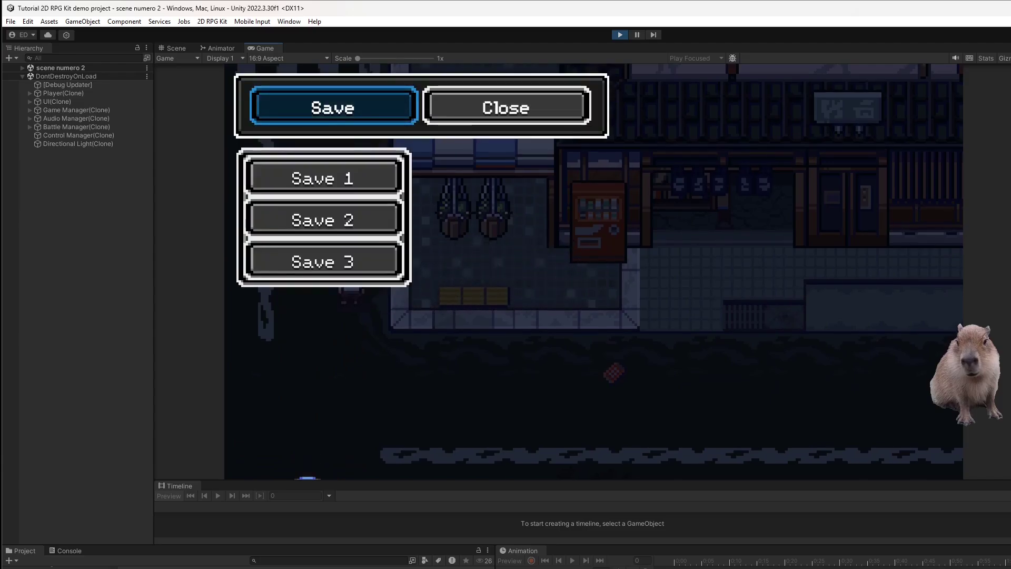
{"action": "key", "text": "Return"}
{"action": "key", "text": "Return"}
{"action": "key", "text": "Return"}
{"action": "key", "text": "Down"}
{"action": "key", "text": "Right"}
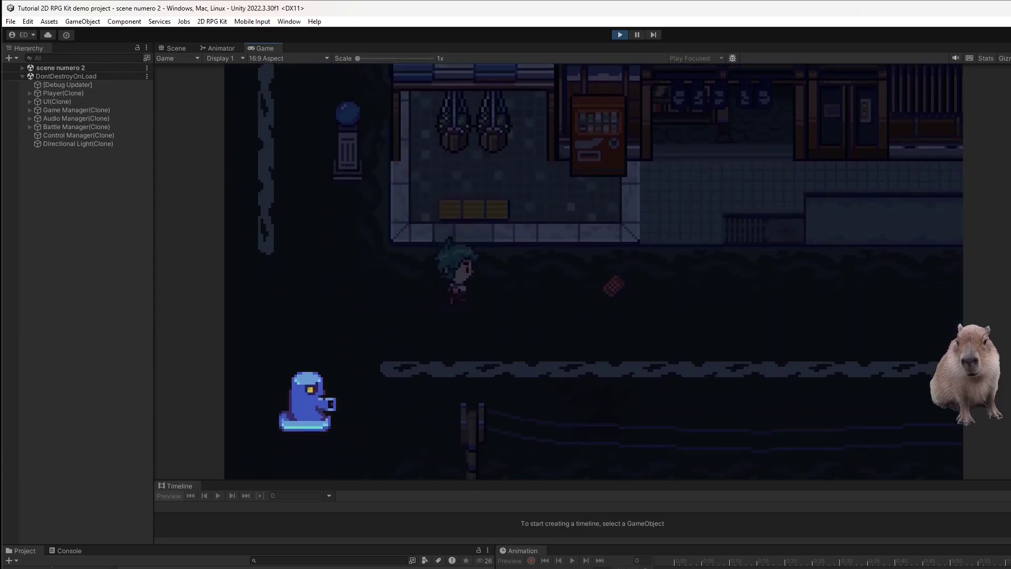
{"action": "key", "text": "Right"}
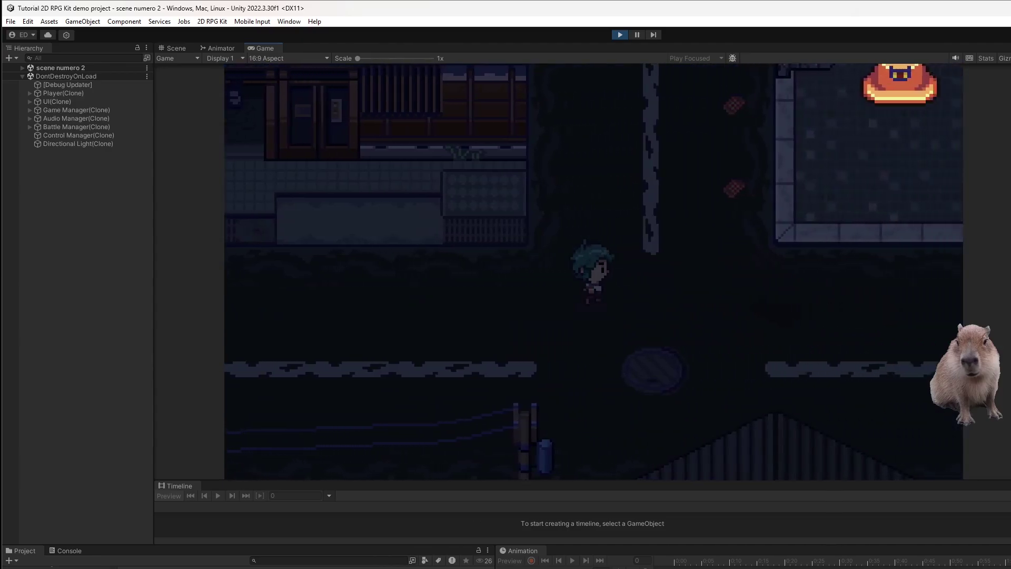
- Walk into the doorway and have Rem cast newFire on the Orange Slime
{"action": "key", "text": "Up"}
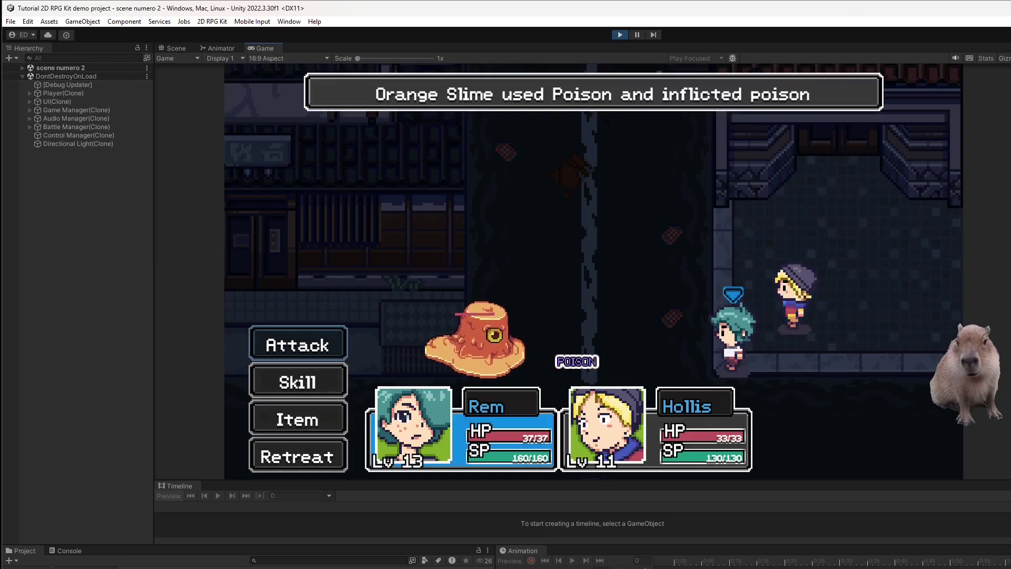
{"action": "key", "text": "Down"}
{"action": "key", "text": "Return"}
{"action": "key", "text": "Down"}
{"action": "key", "text": "Up"}
{"action": "key", "text": "Right"}
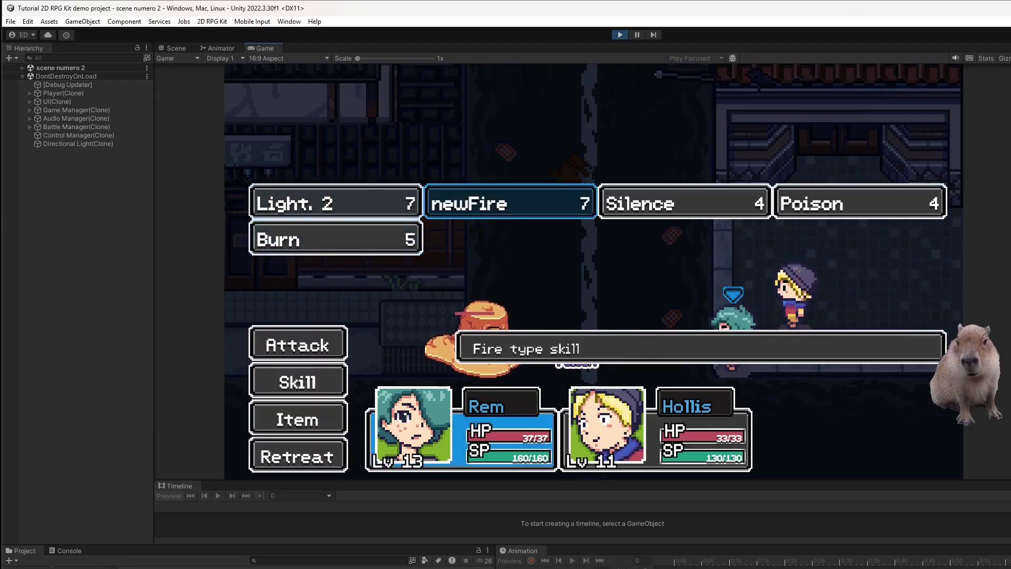
{"action": "key", "text": "Return"}
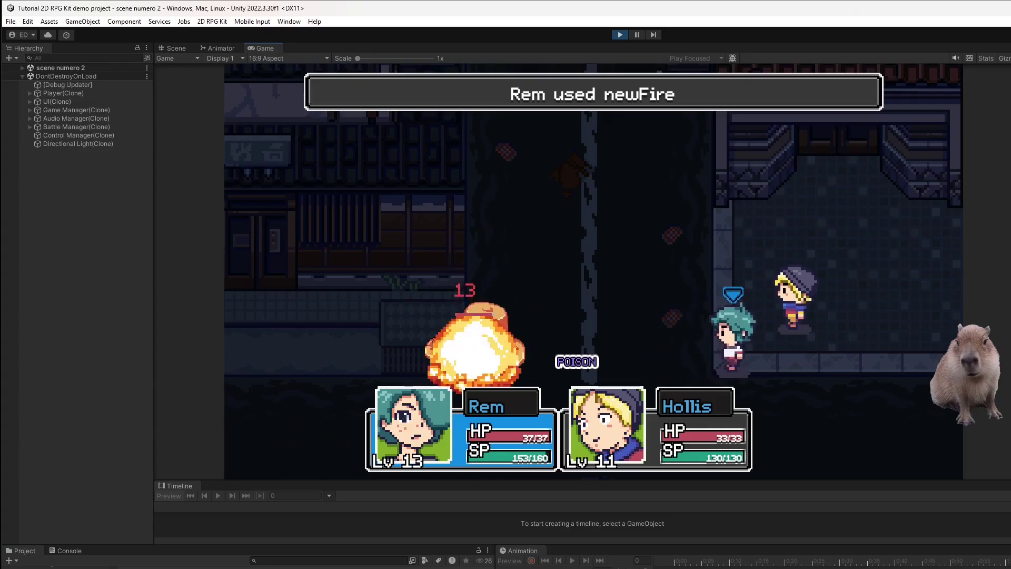
- Have Hollis use Heal Status on the party
{"action": "key", "text": "Down"}
{"action": "key", "text": "Return"}
{"action": "key", "text": "Right"}
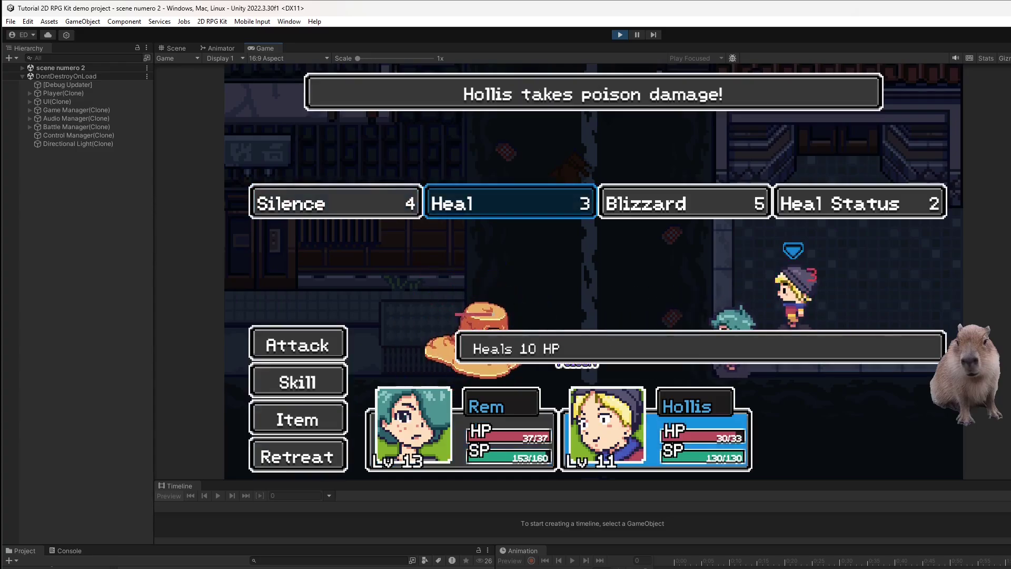
{"action": "key", "text": "Right"}
{"action": "key", "text": "Right"}
{"action": "key", "text": "Left"}
{"action": "key", "text": "Left"}
{"action": "key", "text": "Left"}
{"action": "key", "text": "Right"}
{"action": "key", "text": "Right"}
{"action": "key", "text": "Right"}
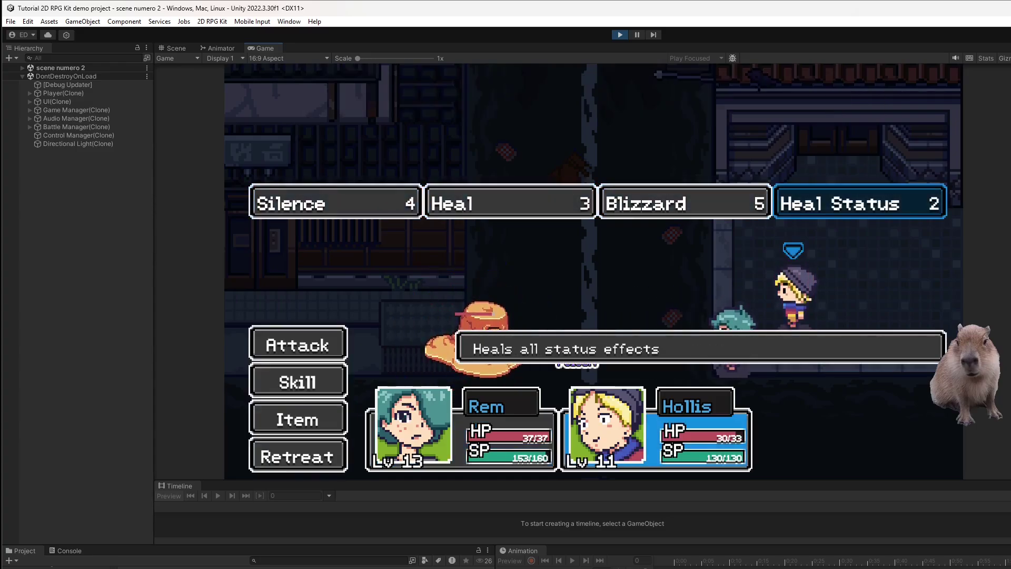
{"action": "key", "text": "Return"}
{"action": "key", "text": "Return"}
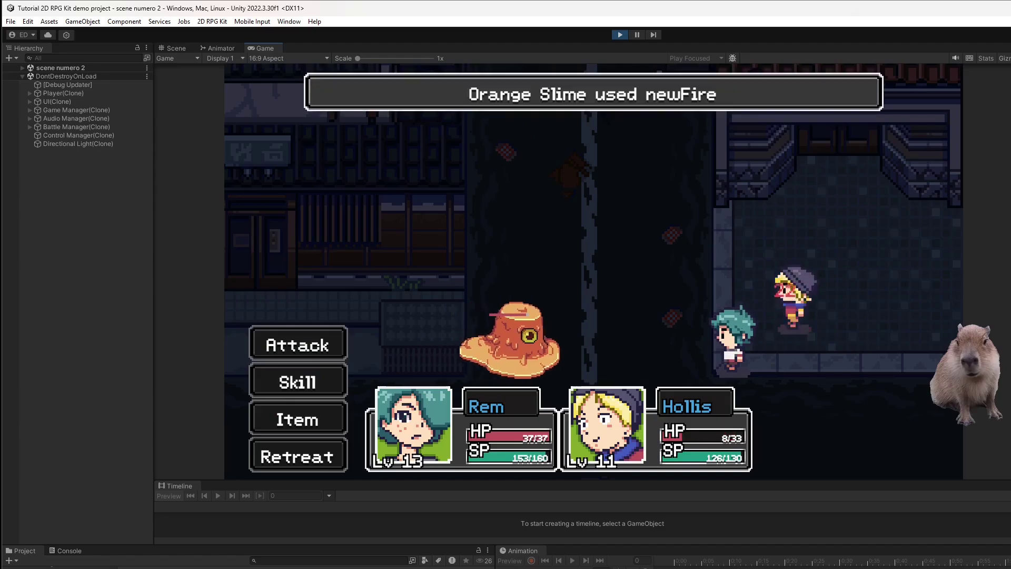
- Hit the Orange Slime with Light. 2, silence it, then cast Light. 2 again
{"action": "key", "text": "Down"}
{"action": "key", "text": "Return"}
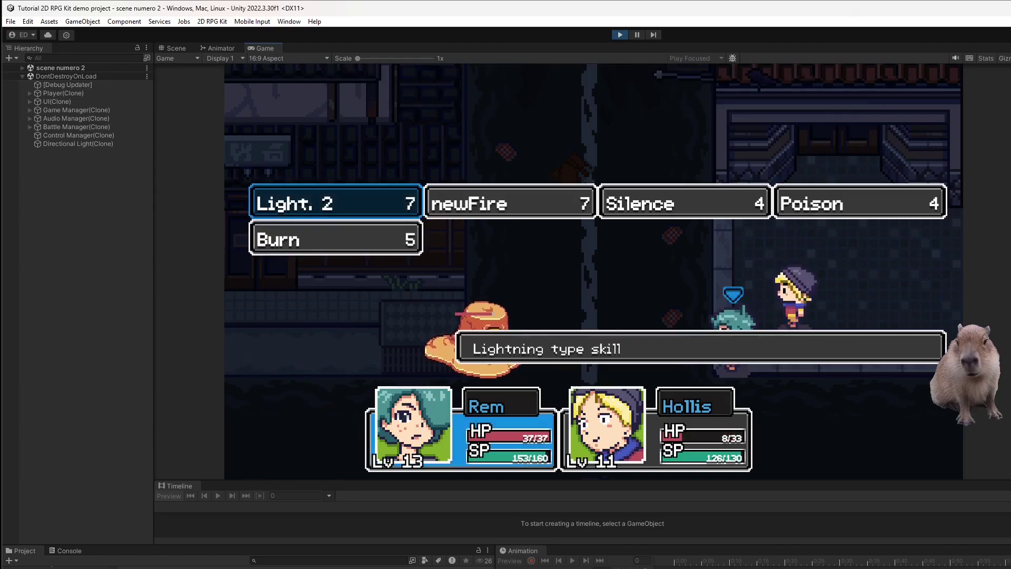
{"action": "key", "text": "Return"}
{"action": "key", "text": "Return"}
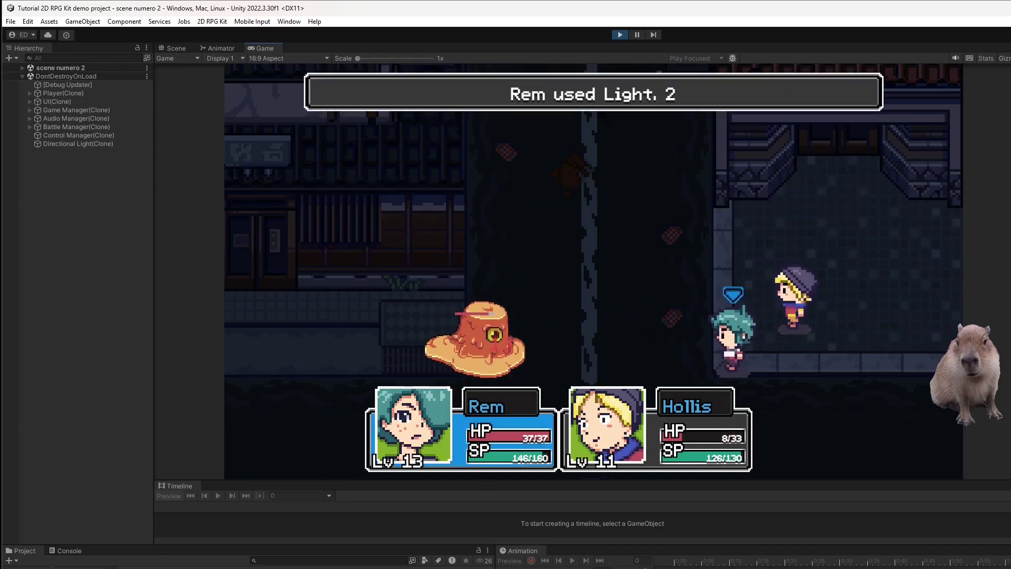
{"action": "key", "text": "Down"}
{"action": "key", "text": "Return"}
{"action": "key", "text": "Escape"}
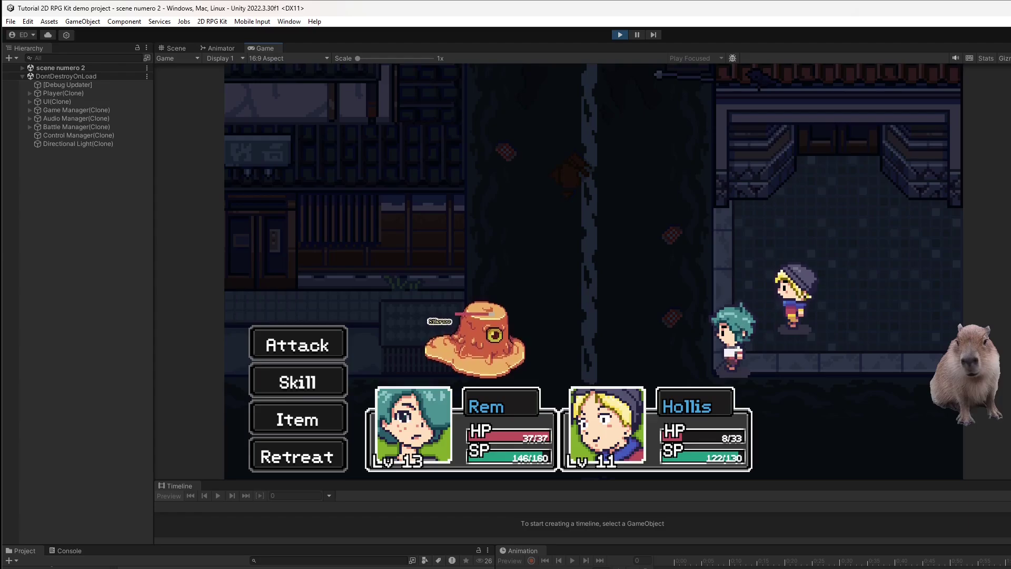
{"action": "key", "text": "Down"}
{"action": "key", "text": "Return"}
{"action": "key", "text": "Return"}
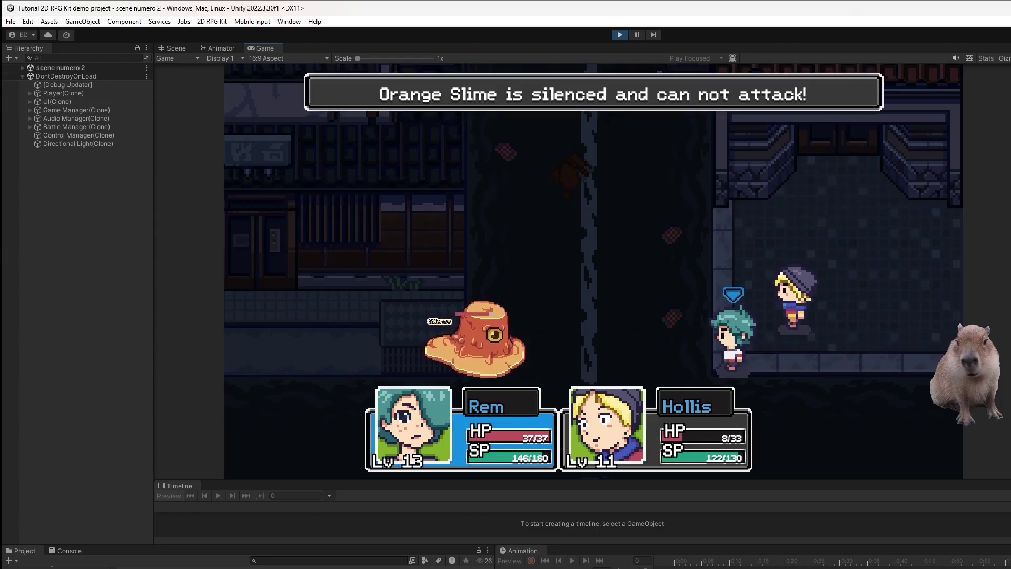
- Have Hollis heal himself while Rem casts Light. 2 on the Orange Slime
{"action": "key", "text": "Down"}
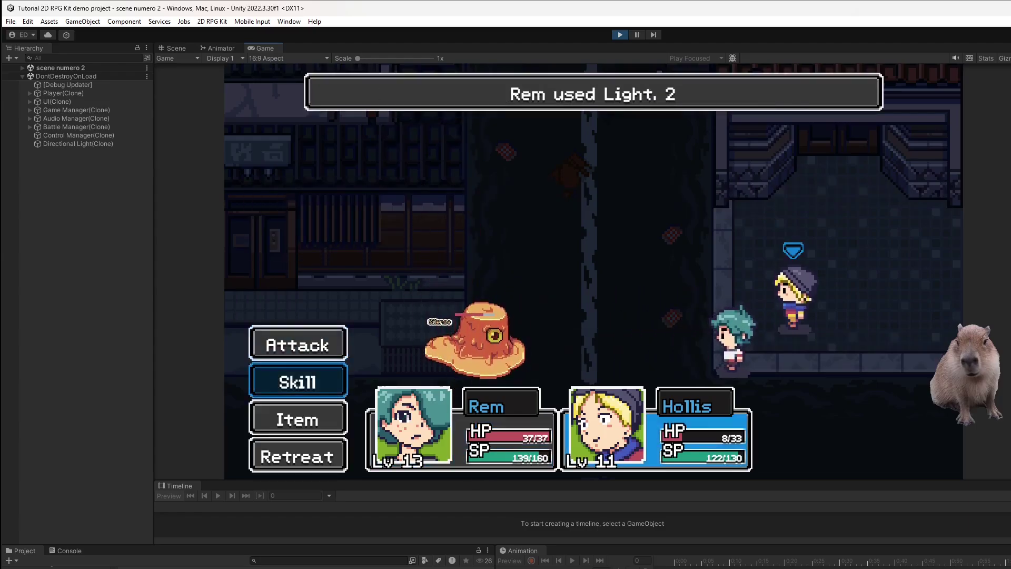
{"action": "key", "text": "Return"}
{"action": "key", "text": "Right"}
{"action": "key", "text": "Return"}
{"action": "key", "text": "Return"}
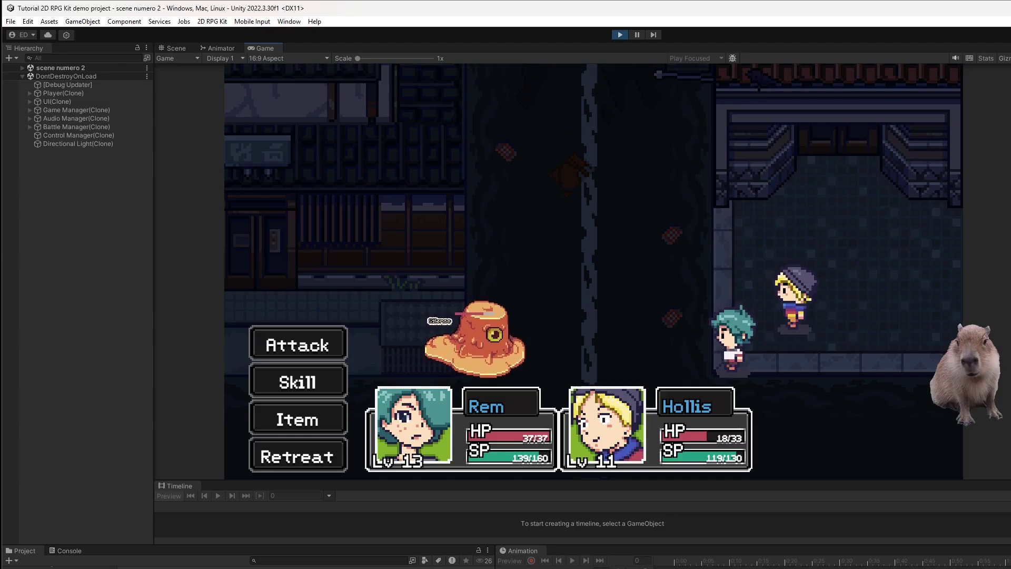
{"action": "key", "text": "Down"}
{"action": "key", "text": "Return"}
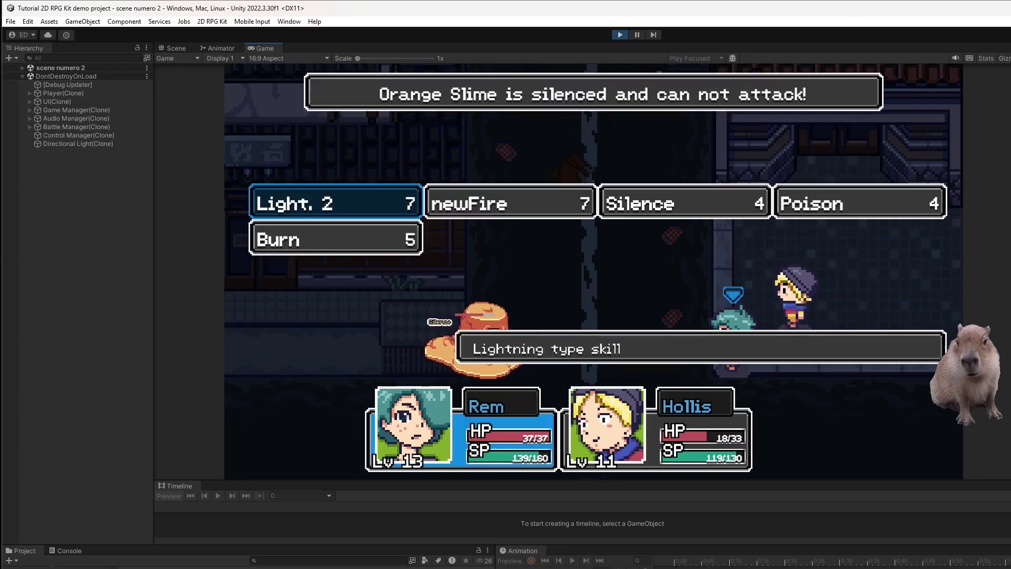
{"action": "key", "text": "Return"}
{"action": "key", "text": "Return"}
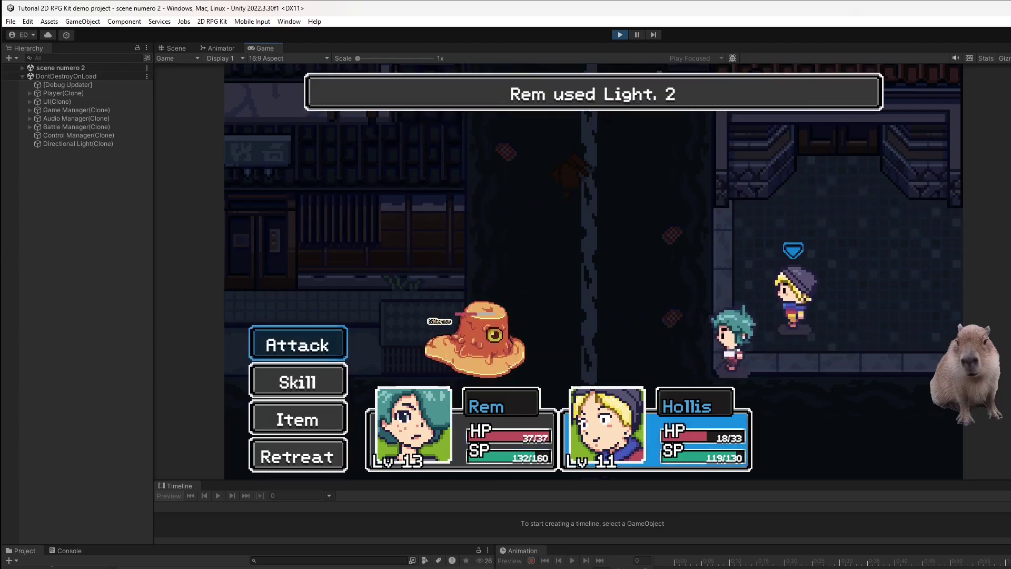
- Heal Hollis a second time, then hit the slime with another Light. 2 from Rem
{"action": "key", "text": "Down"}
{"action": "key", "text": "Return"}
{"action": "key", "text": "Right"}
{"action": "key", "text": "Return"}
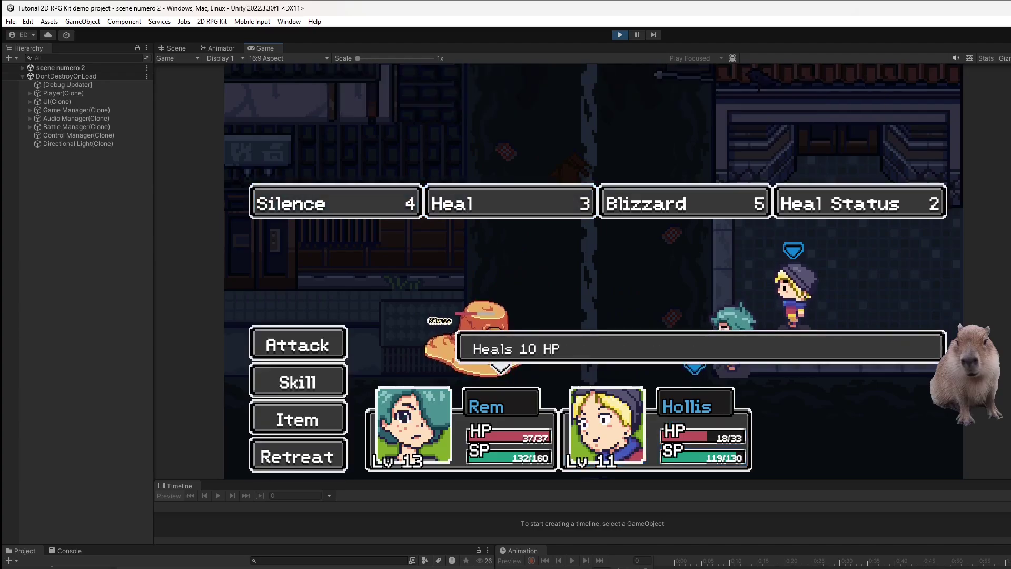
{"action": "key", "text": "Return"}
{"action": "key", "text": "Return"}
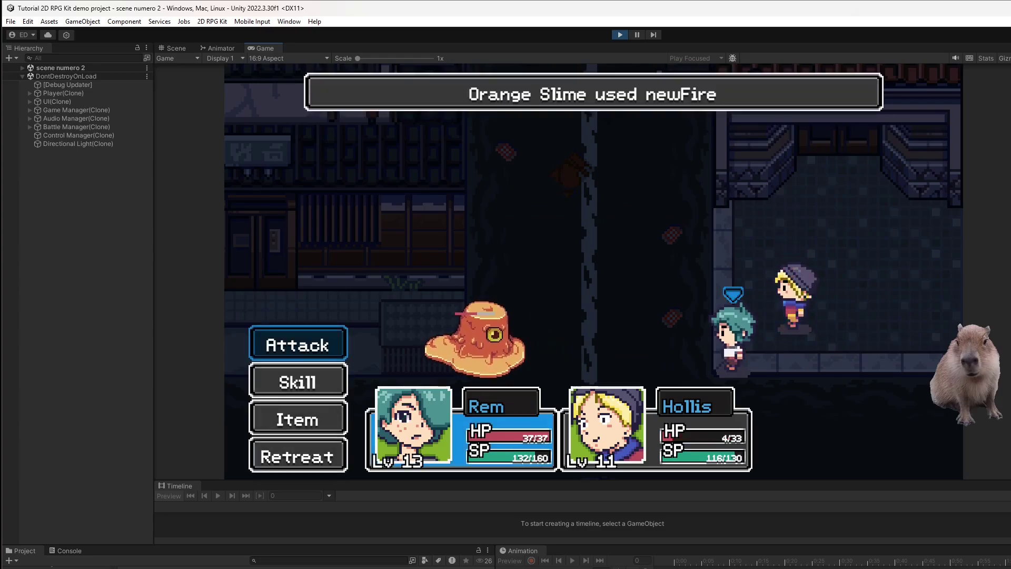
{"action": "key", "text": "Down"}
{"action": "key", "text": "Return"}
{"action": "key", "text": "Right"}
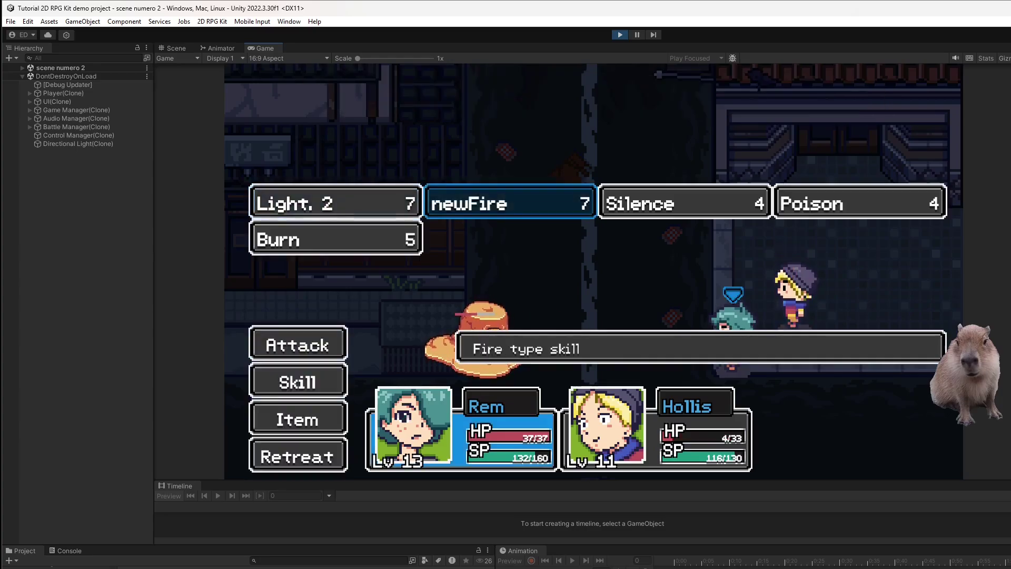
{"action": "key", "text": "Right"}
{"action": "key", "text": "Right"}
{"action": "key", "text": "Left"}
{"action": "key", "text": "Left"}
{"action": "key", "text": "Left"}
{"action": "key", "text": "Return"}
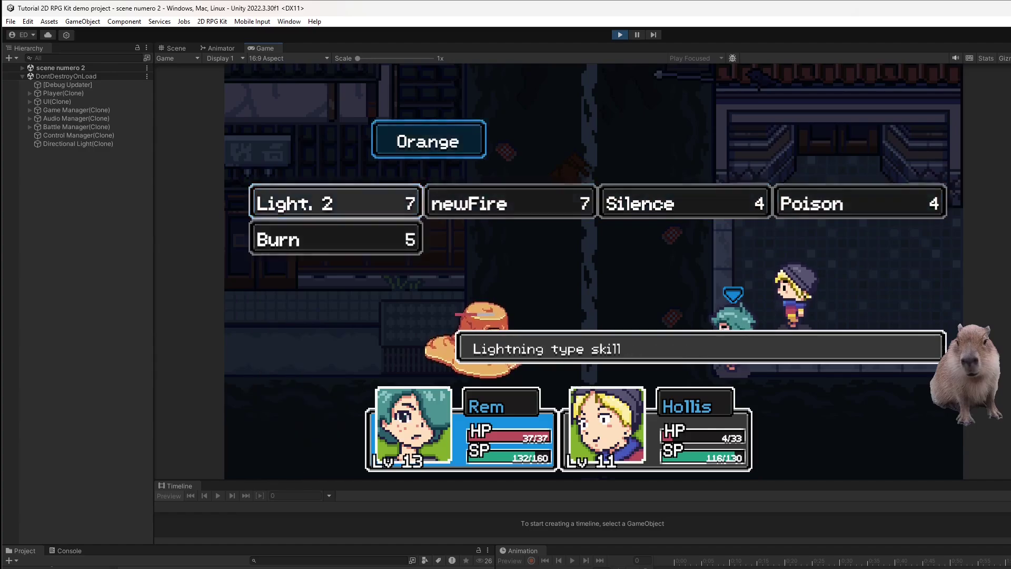
{"action": "key", "text": "Return"}
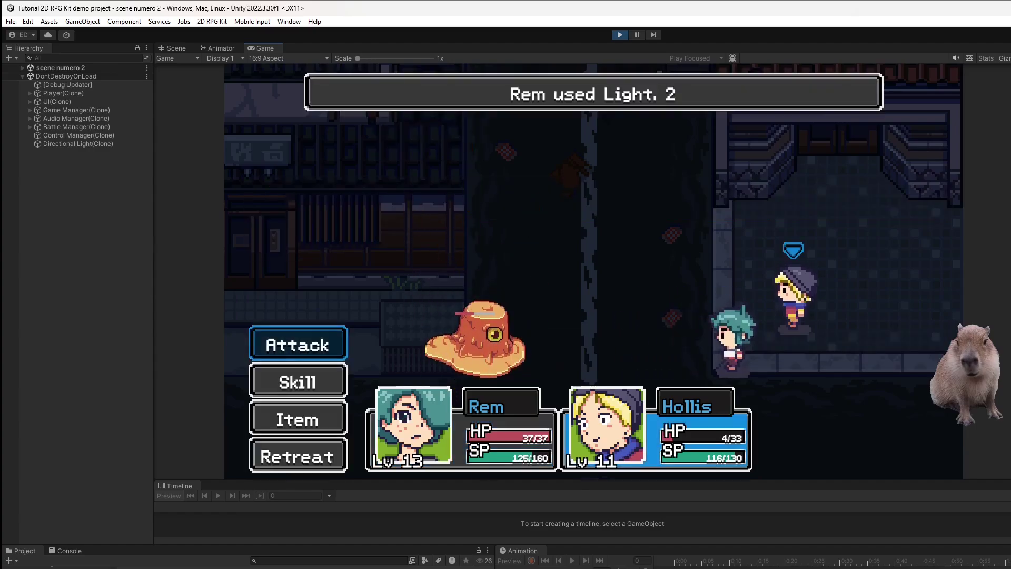
- After checking Hollis's Hi Potions, silence the Orange Slime and hit it with Rem's newFire
{"action": "key", "text": "Down"}
{"action": "key", "text": "Down"}
{"action": "key", "text": "Return"}
{"action": "key", "text": "Down"}
{"action": "key", "text": "Down"}
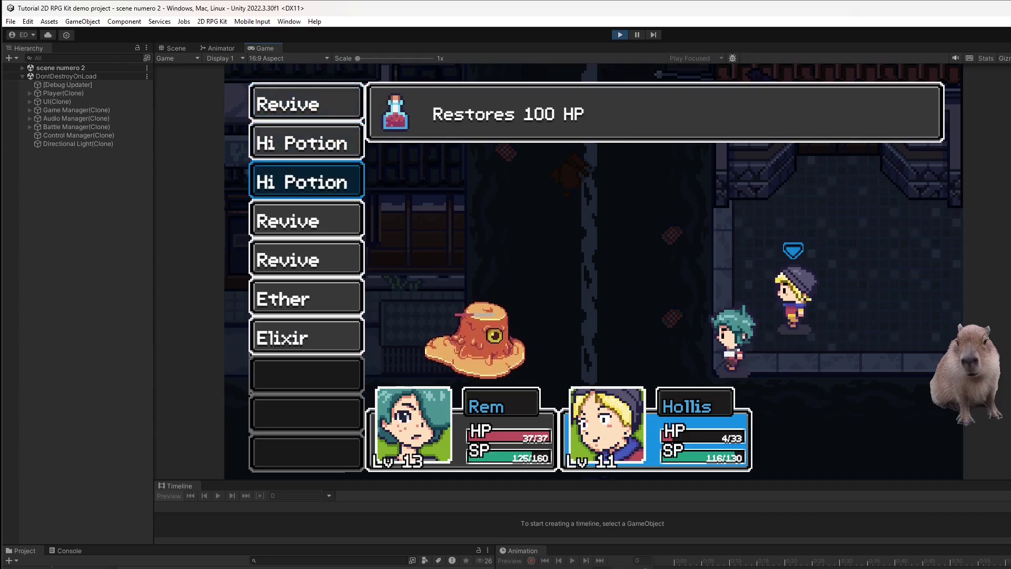
{"action": "key", "text": "Up"}
{"action": "key", "text": "Escape"}
{"action": "key", "text": "Down"}
{"action": "key", "text": "Return"}
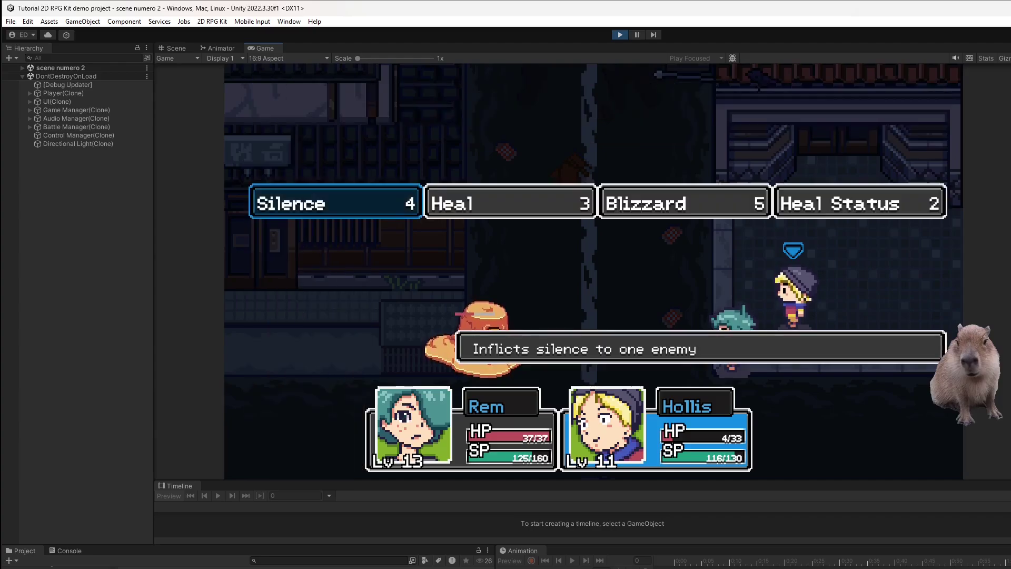
{"action": "key", "text": "Return"}
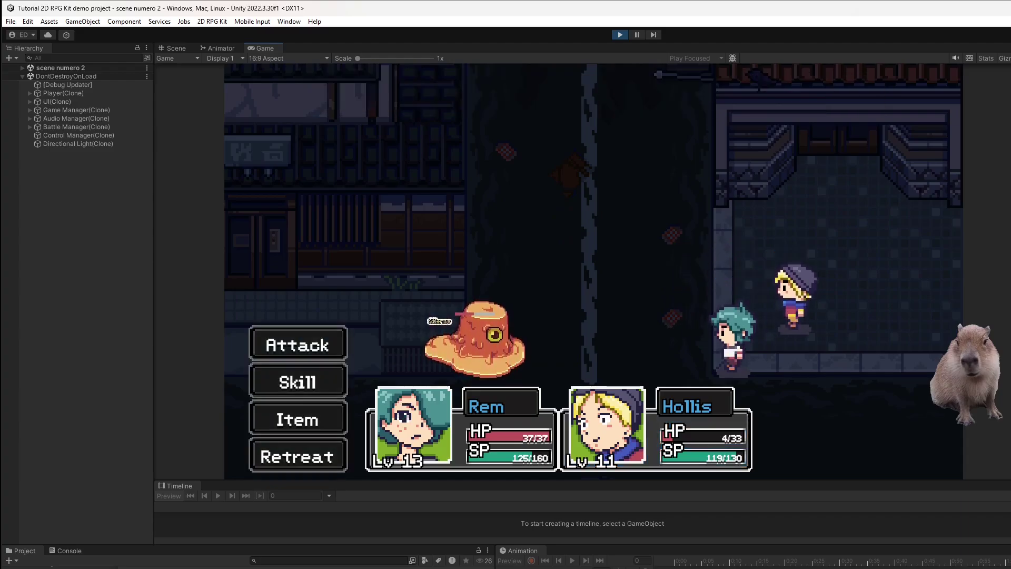
{"action": "key", "text": "Down"}
{"action": "key", "text": "Return"}
{"action": "key", "text": "Return"}
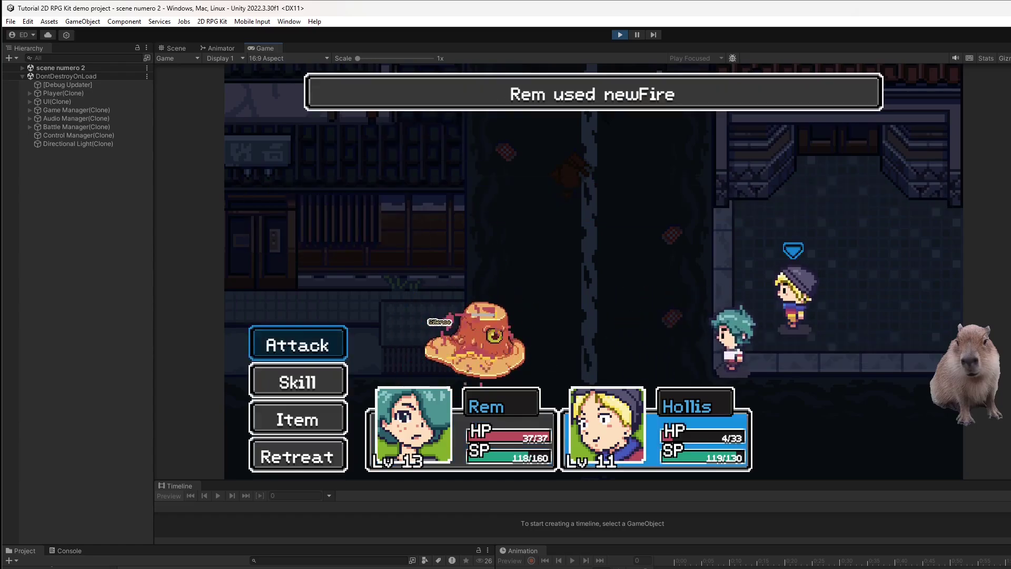
- Alternate Hollis's Heal with Rem's Light. 2 on the slime for another round
{"action": "key", "text": "Down"}
{"action": "key", "text": "Return"}
{"action": "key", "text": "Right"}
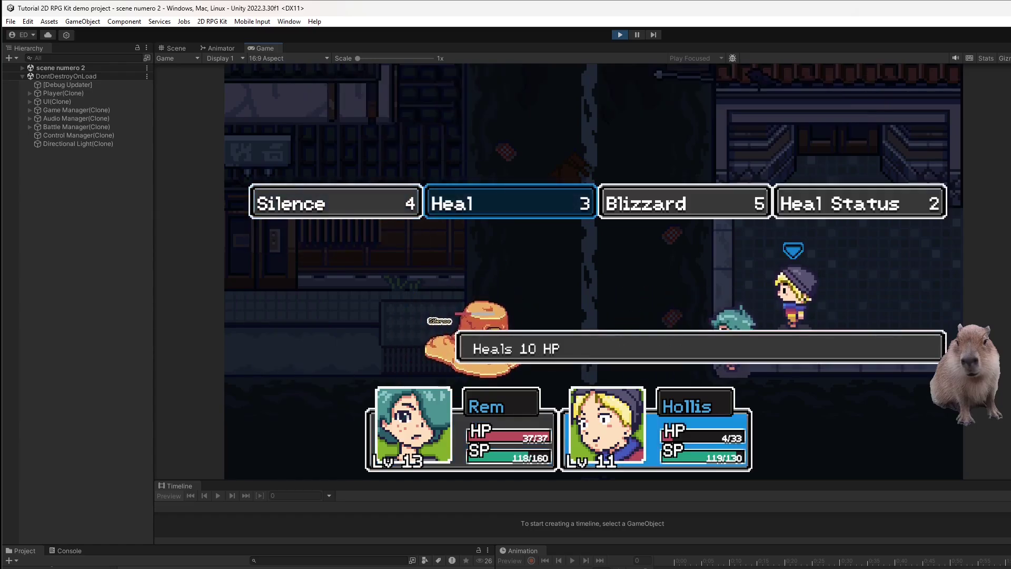
{"action": "key", "text": "Return"}
{"action": "key", "text": "Return"}
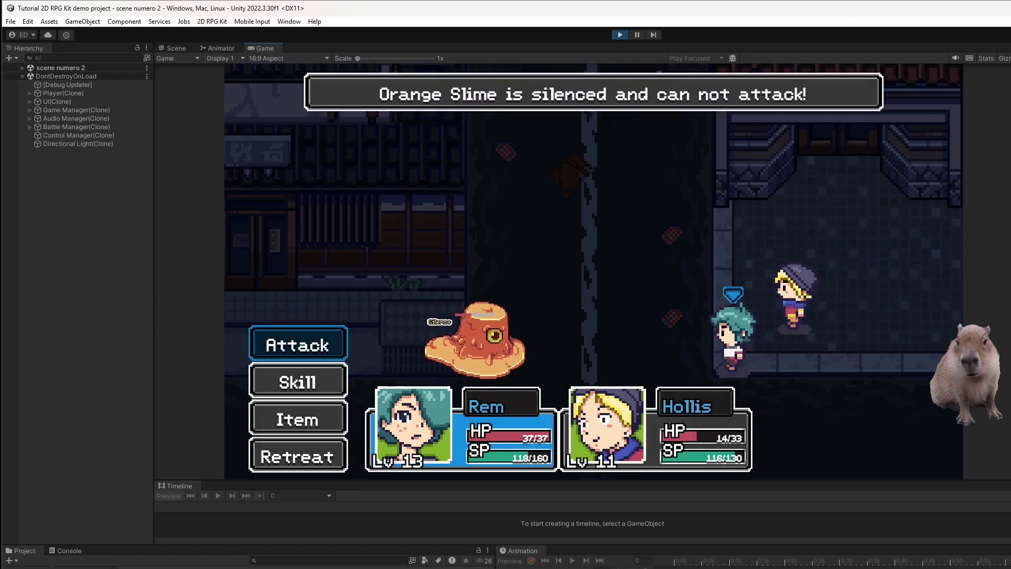
{"action": "key", "text": "Down"}
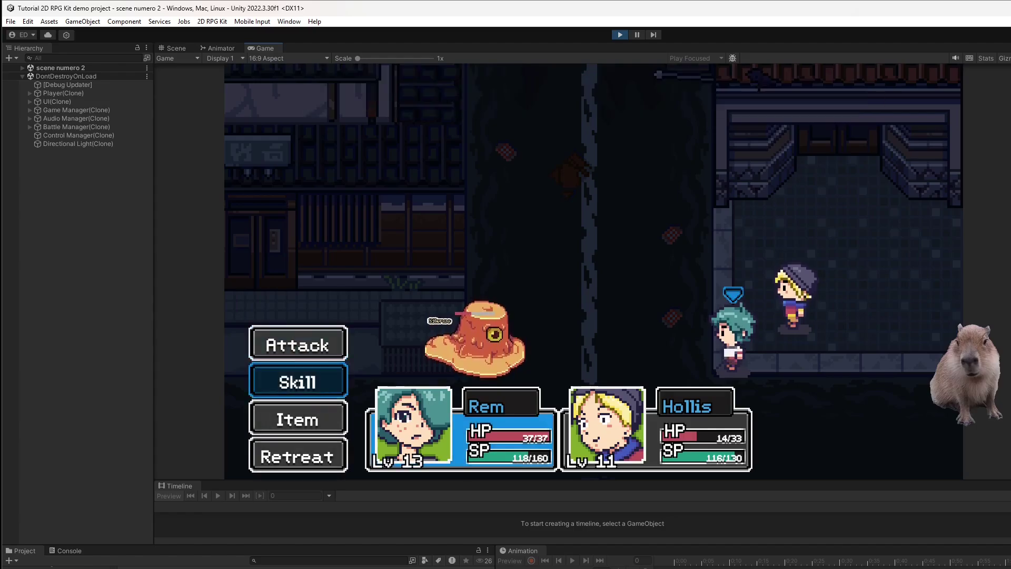
{"action": "key", "text": "Return"}
{"action": "key", "text": "Return"}
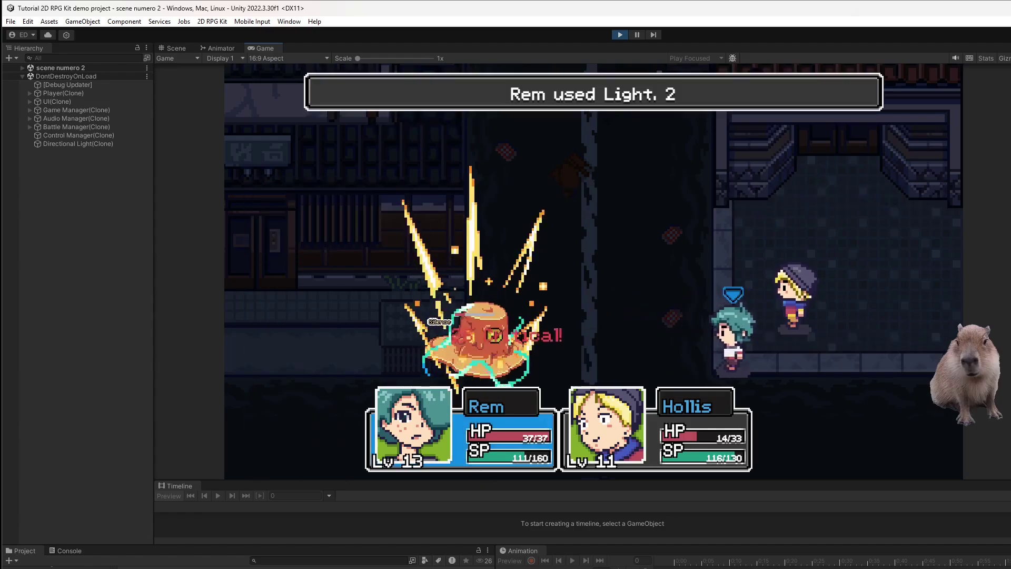
{"action": "key", "text": "Down"}
{"action": "key", "text": "Return"}
{"action": "key", "text": "Right"}
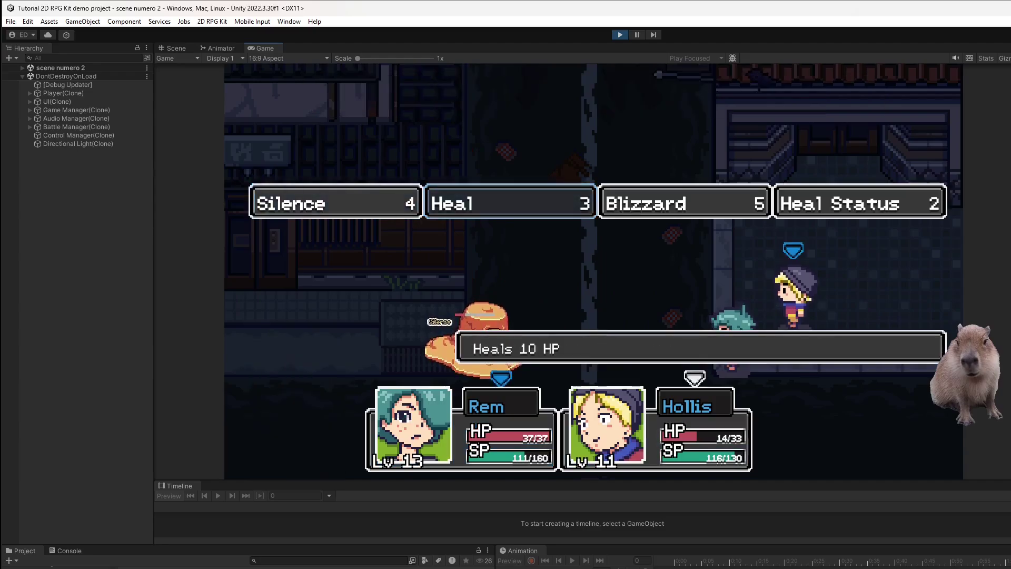
{"action": "key", "text": "Return"}
{"action": "key", "text": "Return"}
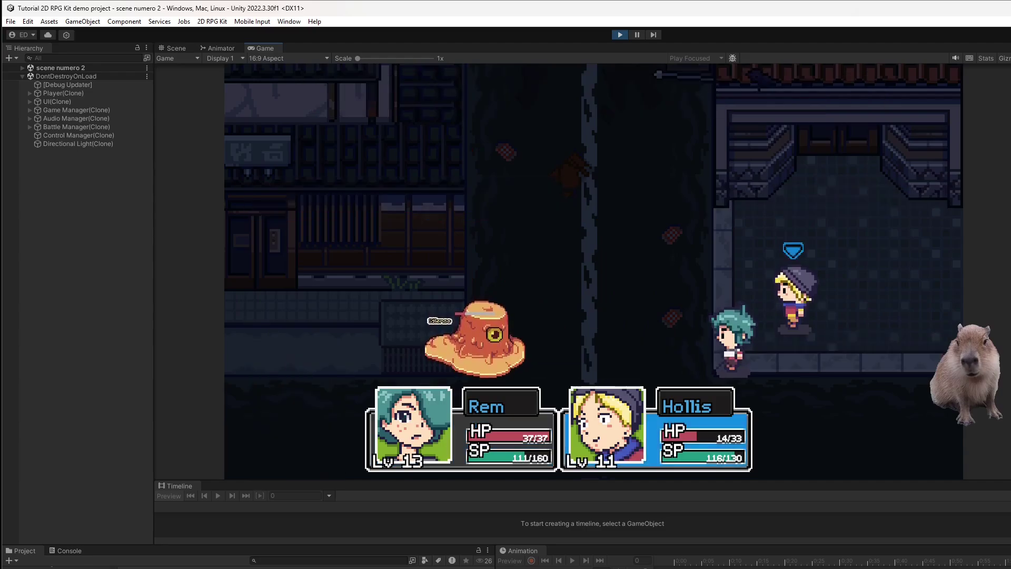
{"action": "key", "text": "Return"}
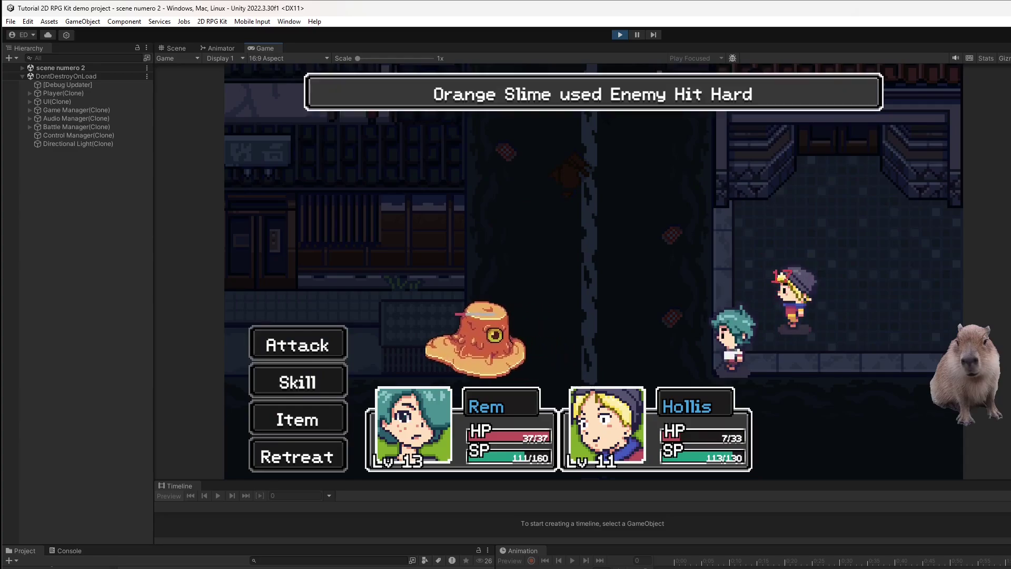
- Keep the slime silenced while Rem casts Light. 2 twice, then heal Hollis
{"action": "key", "text": "Down"}
{"action": "key", "text": "Return"}
{"action": "key", "text": "Return"}
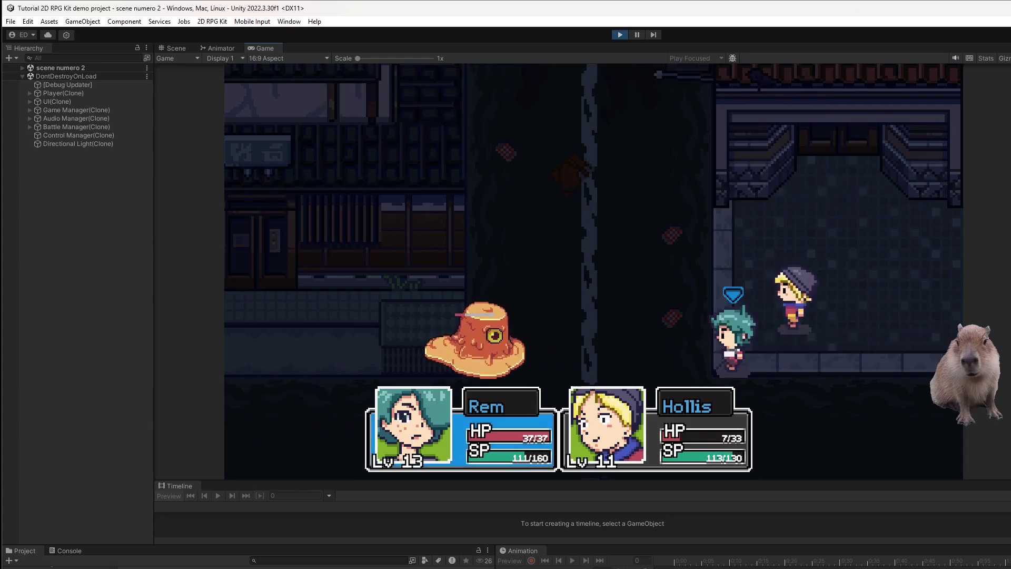
{"action": "key", "text": "Down"}
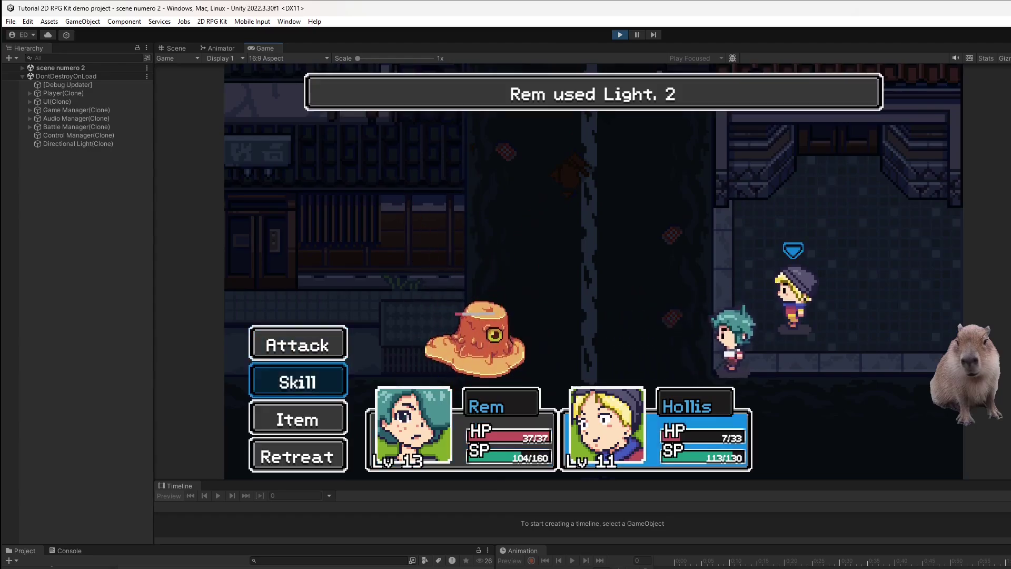
{"action": "key", "text": "Return"}
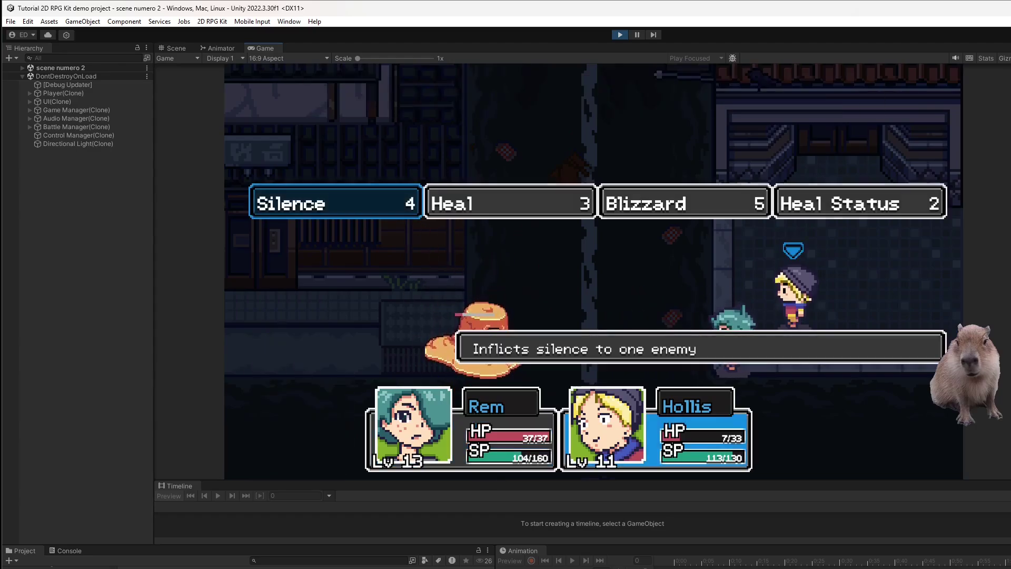
{"action": "key", "text": "Return"}
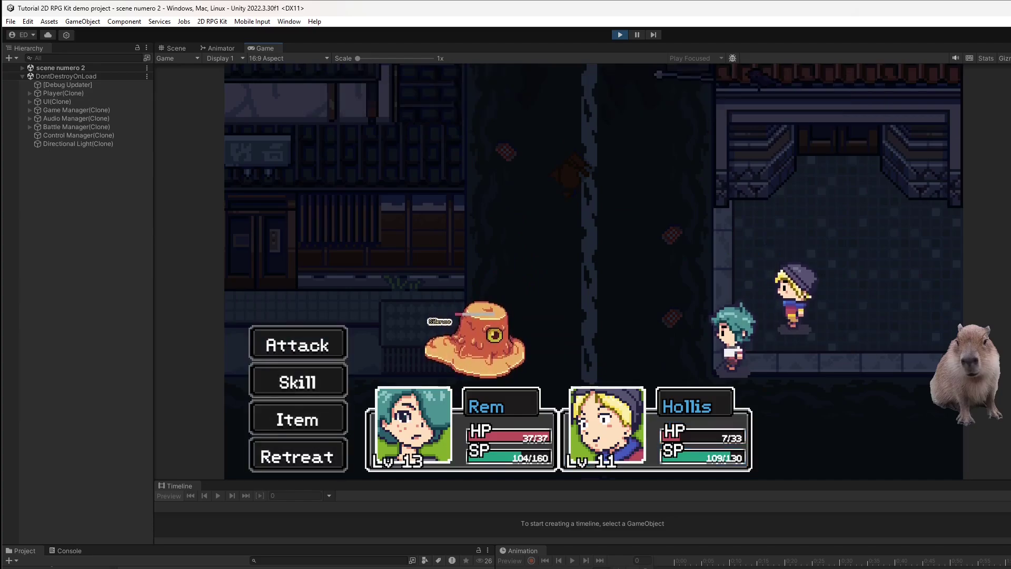
{"action": "key", "text": "Return"}
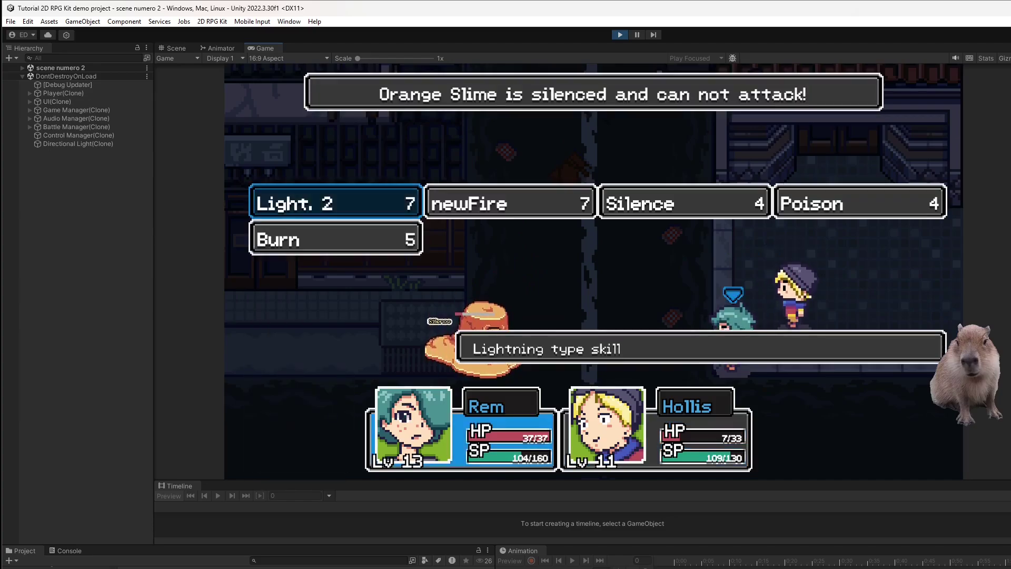
{"action": "key", "text": "Return"}
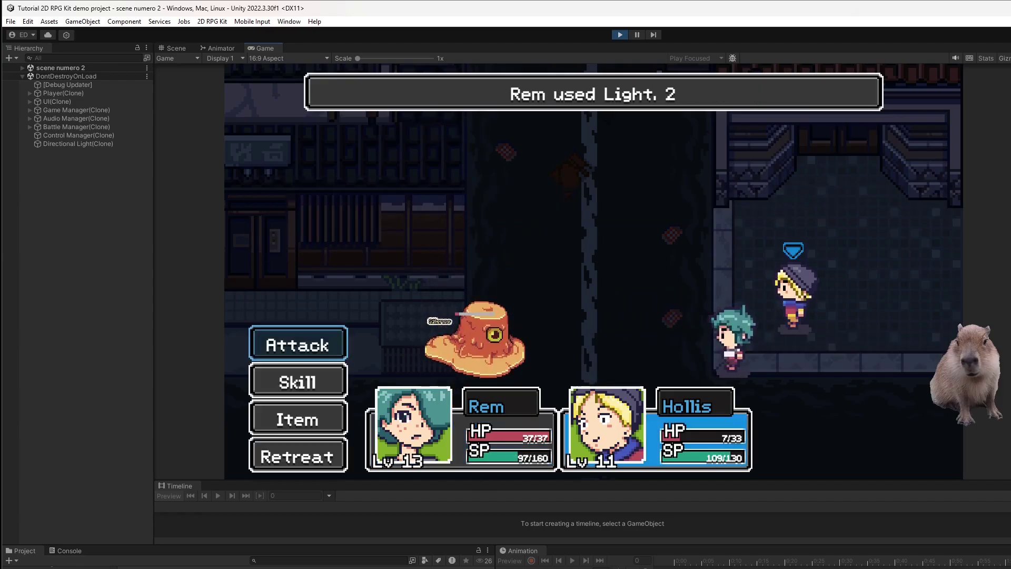
{"action": "key", "text": "Return"}
{"action": "key", "text": "Right"}
{"action": "key", "text": "Escape"}
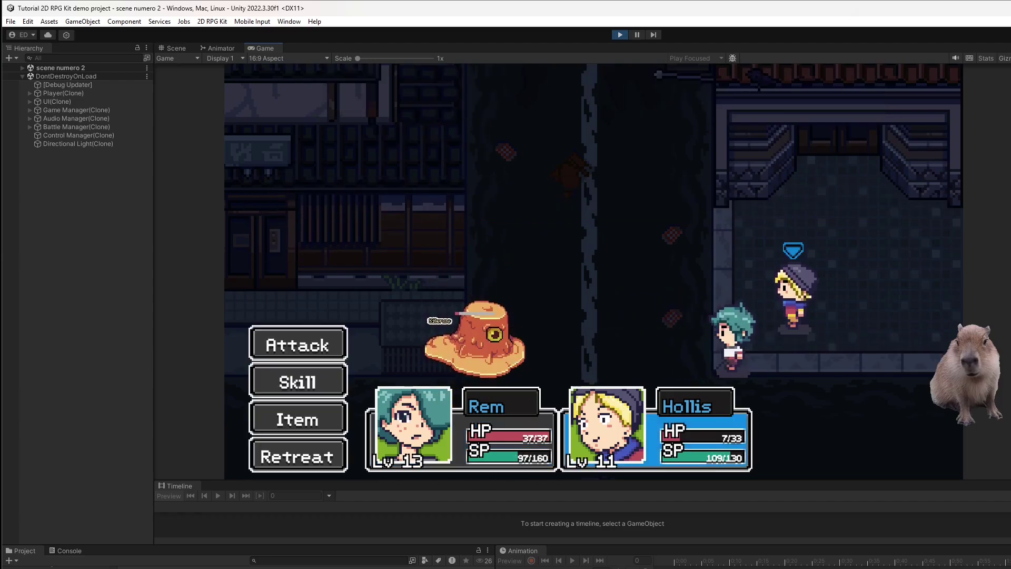
{"action": "key", "text": "Return"}
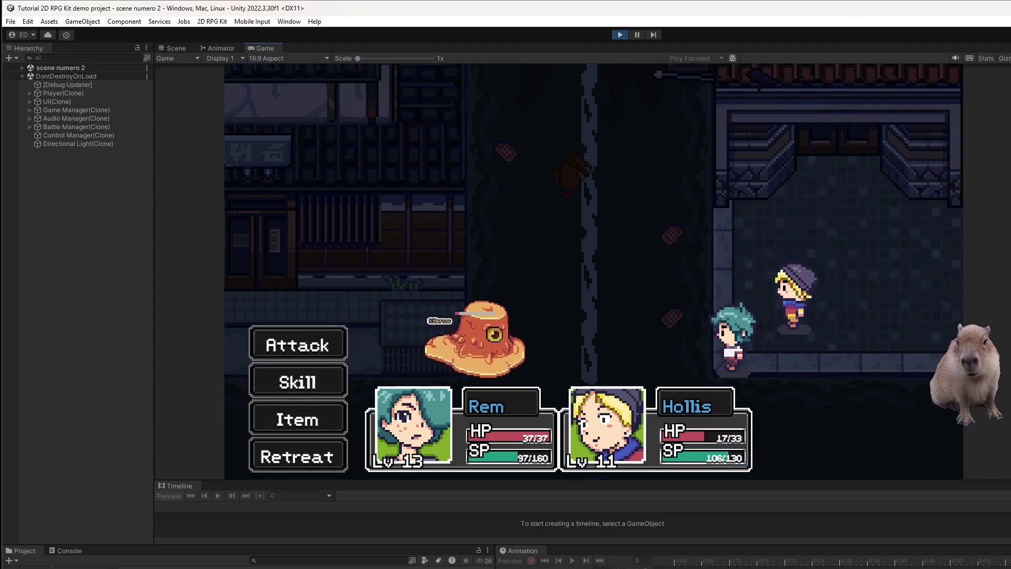
- Finish the slime with newFire and an attack, close the 200 EXP results, and enter the house
{"action": "key", "text": "Down"}
{"action": "key", "text": "Return"}
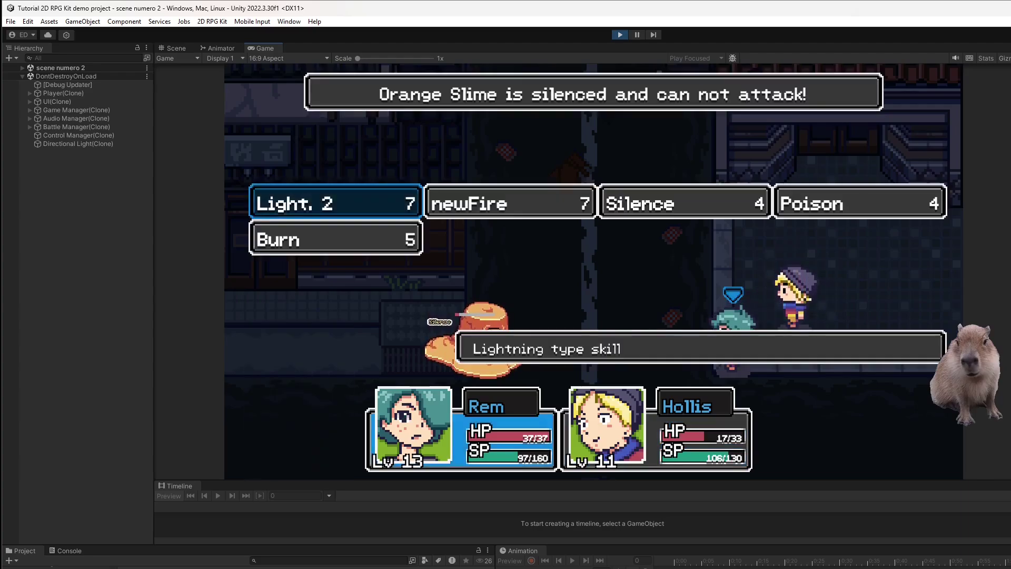
{"action": "key", "text": "Right"}
{"action": "key", "text": "Return"}
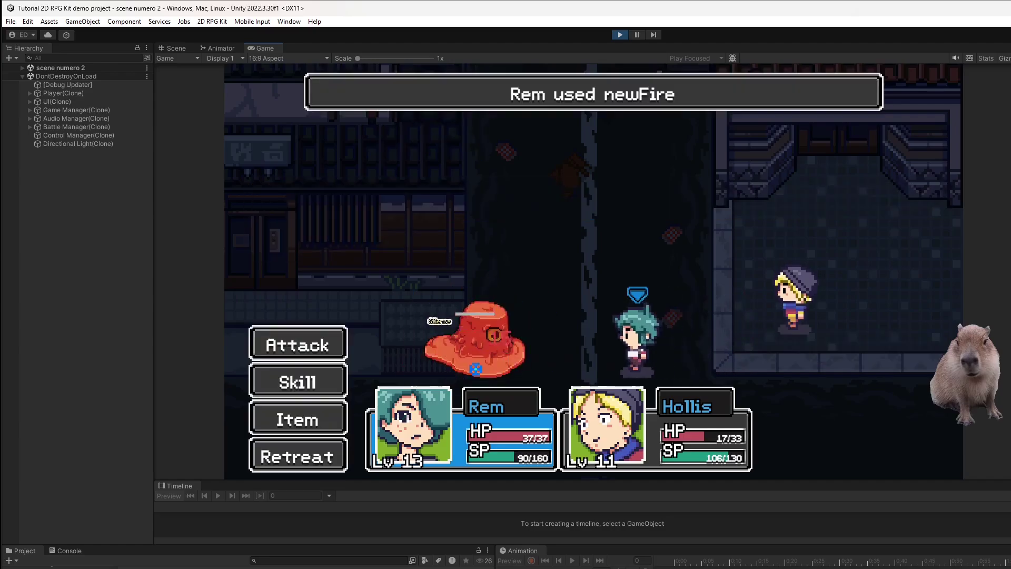
{"action": "key", "text": "Return"}
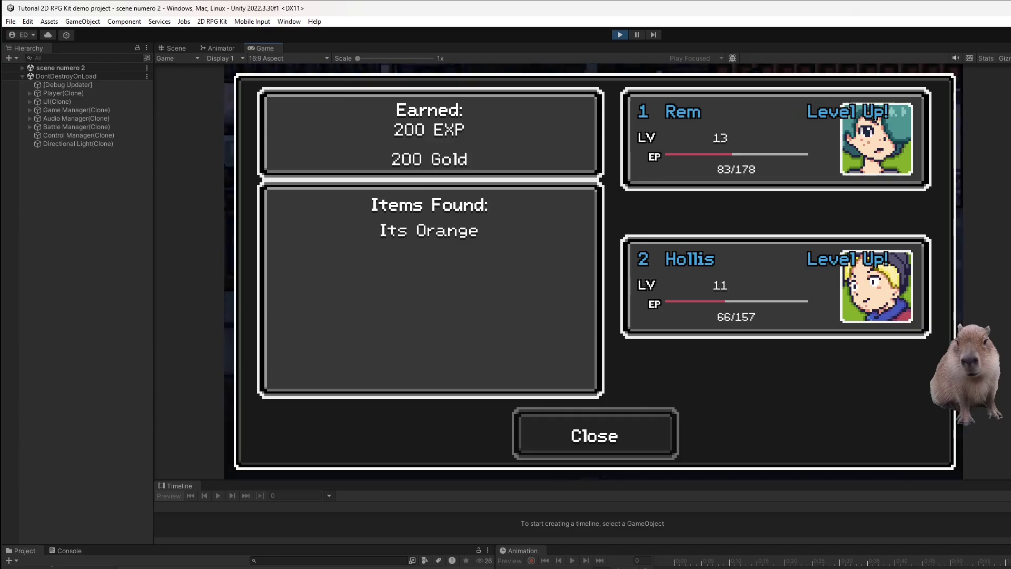
{"action": "key", "text": "Return"}
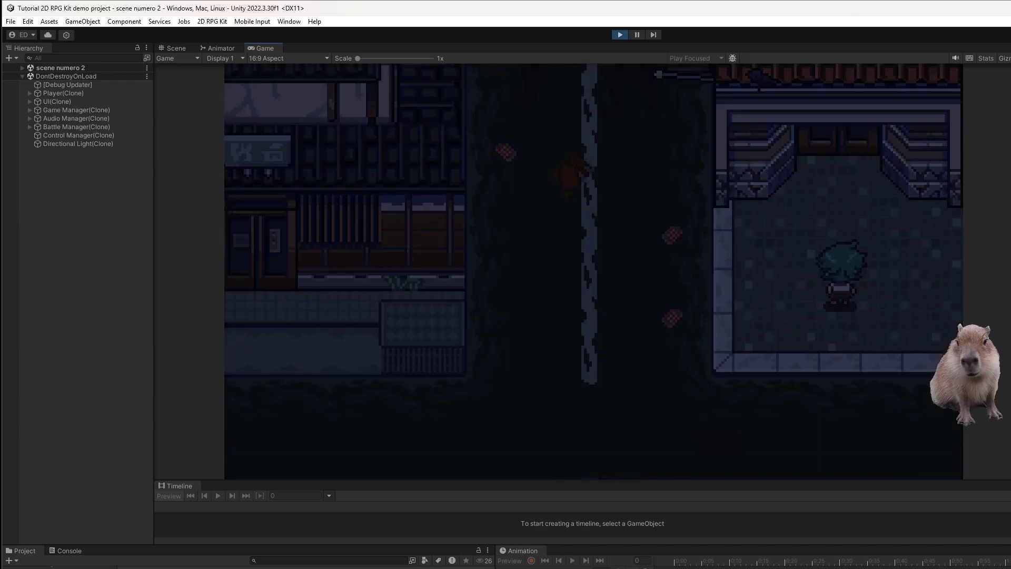
{"action": "key", "text": "Up"}
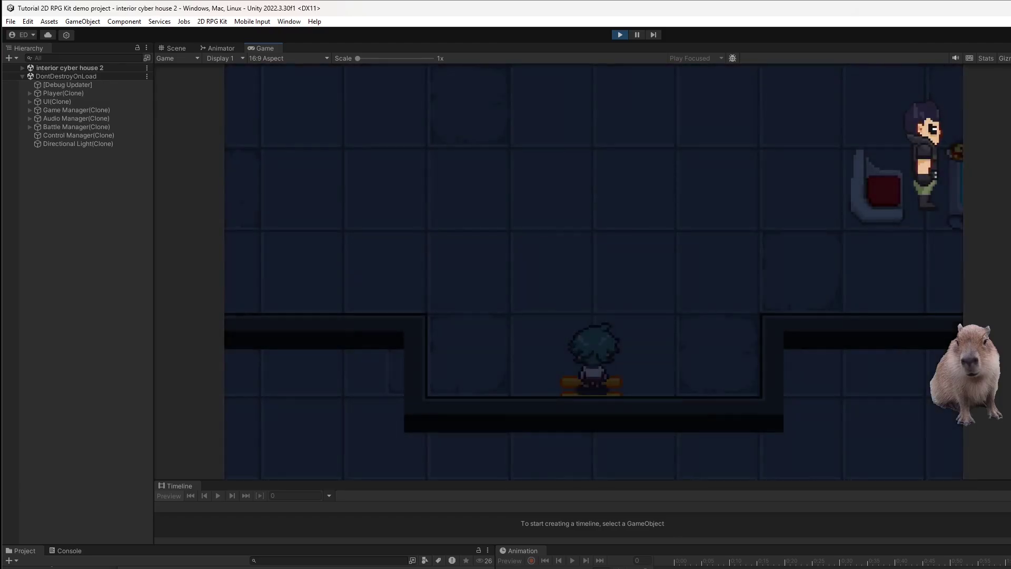
- Walk Rem to the dinner table and go through Rems Mom's and New Dad's lines until Home 2 loads
{"action": "key", "text": "Up"}
{"action": "key", "text": "Up"}
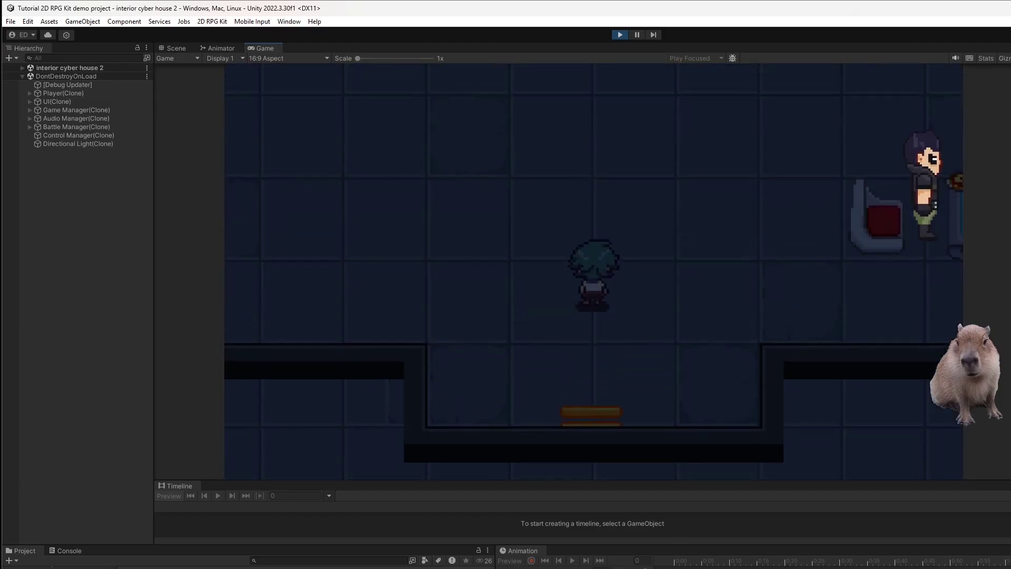
{"action": "key", "text": "Right"}
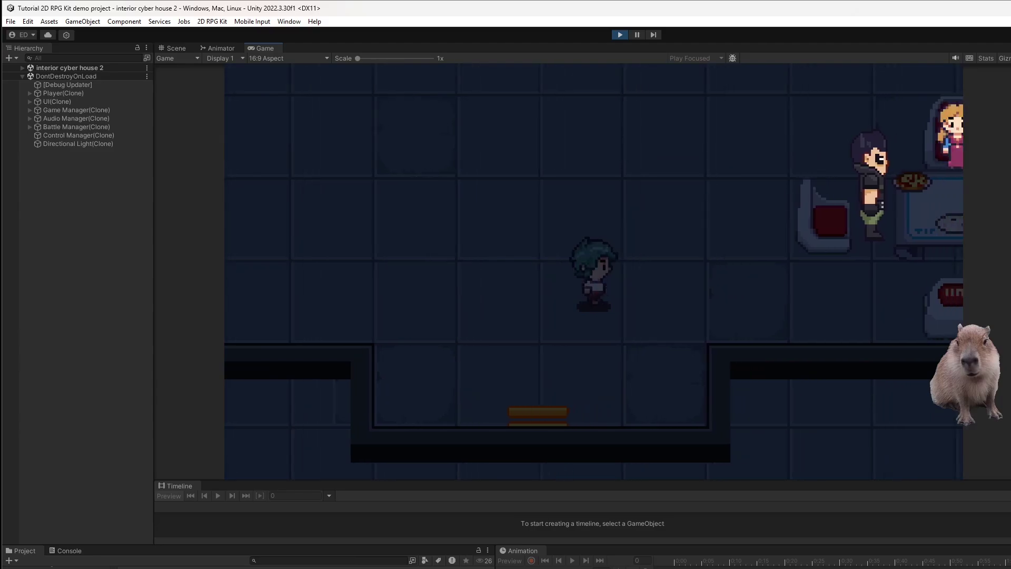
{"action": "key", "text": "Right"}
{"action": "key", "text": "Right"}
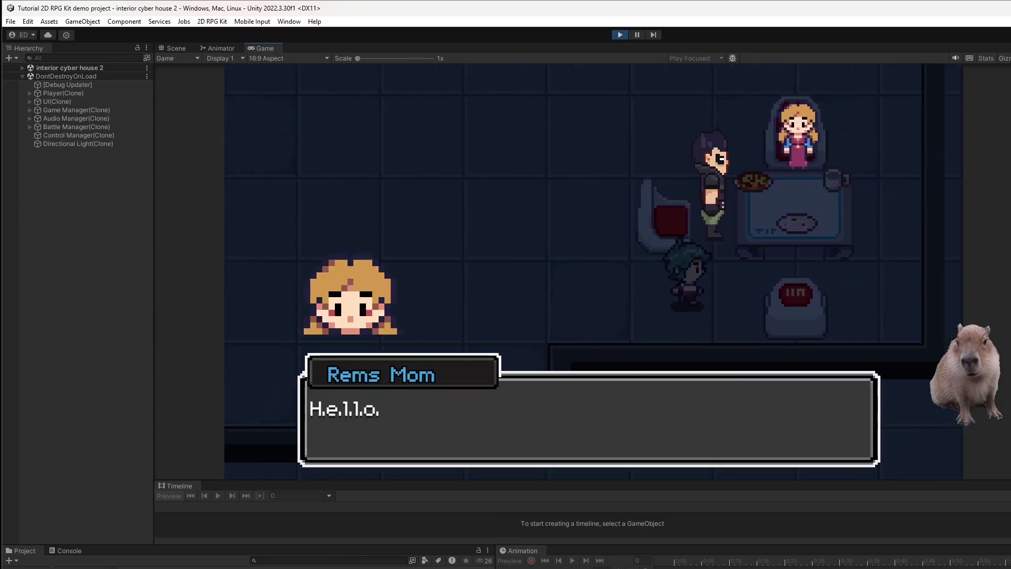
{"action": "key", "text": "space"}
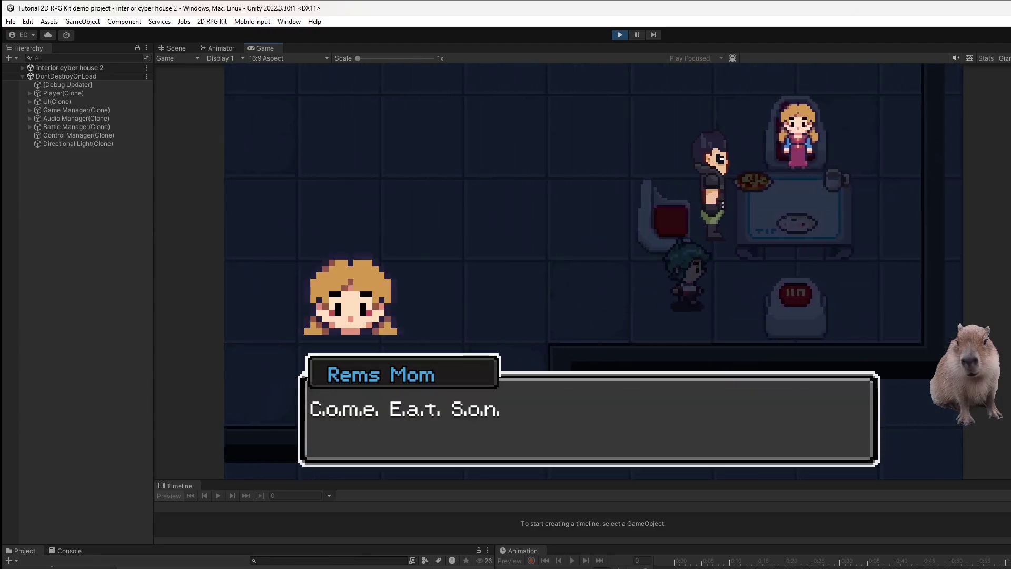
{"action": "key", "text": "space"}
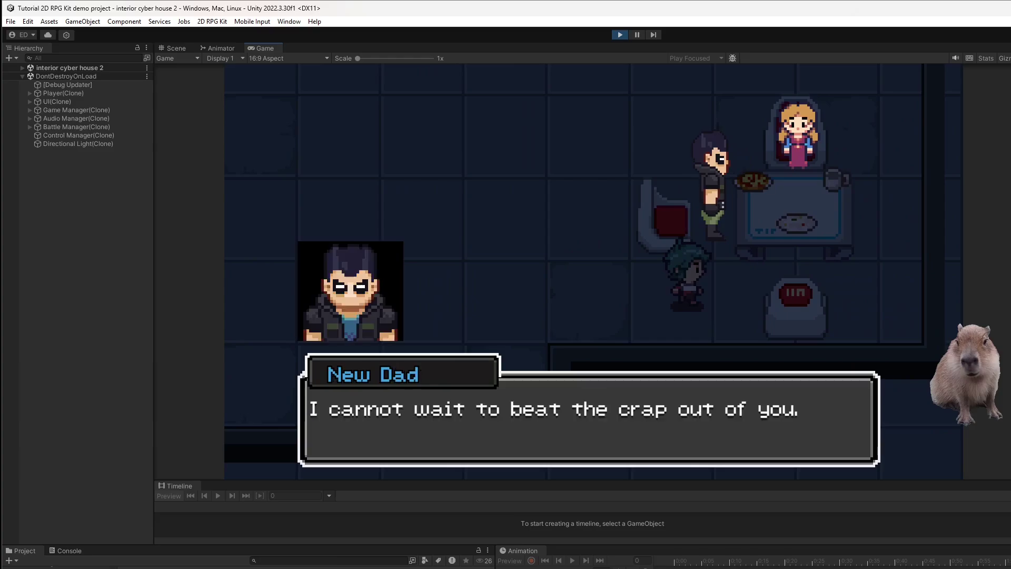
{"action": "key", "text": "space"}
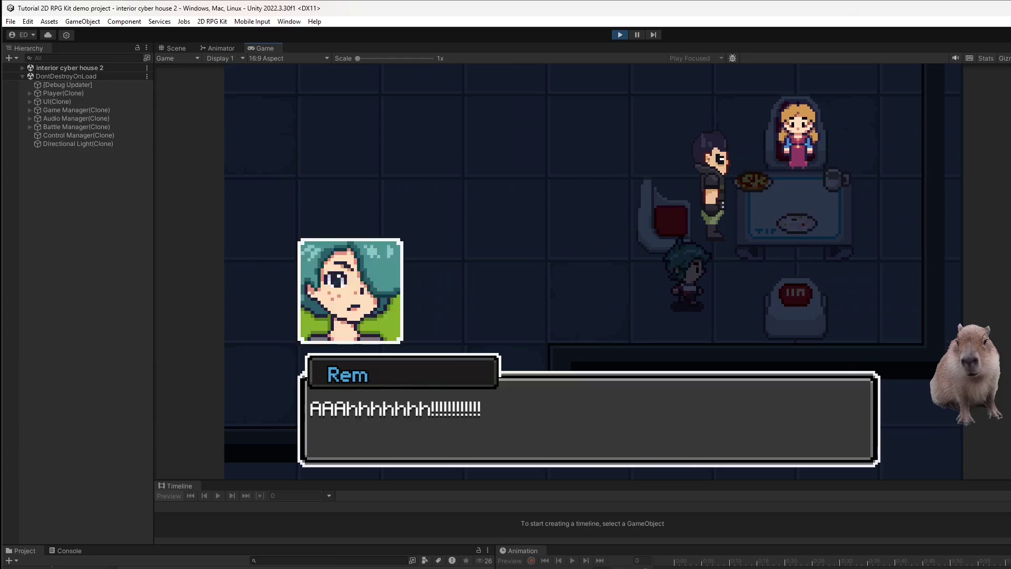
{"action": "key", "text": "space"}
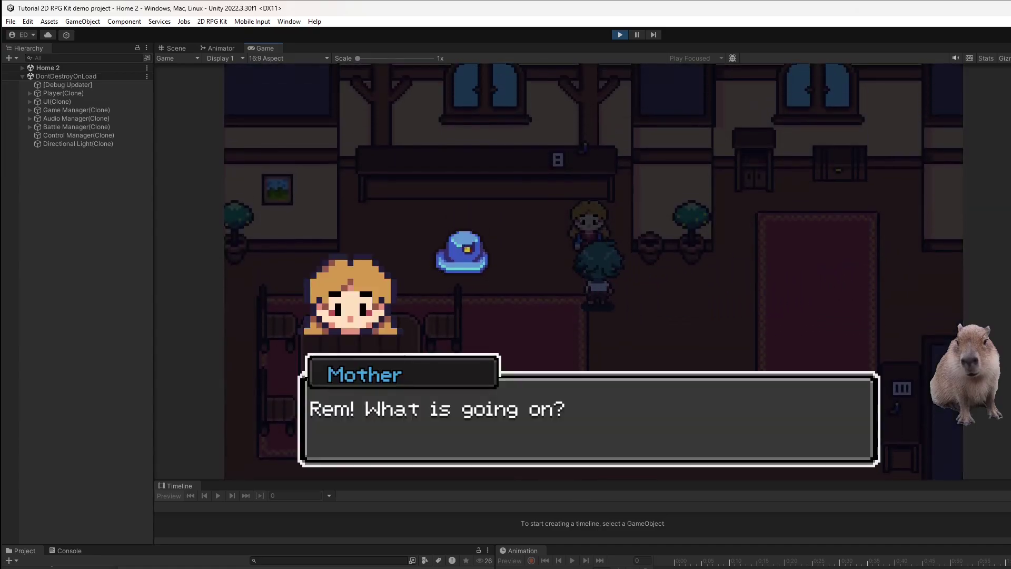
- Advance through the Mother's three lines about alien slimes until the two-red-slime battle begins
{"action": "key", "text": "space"}
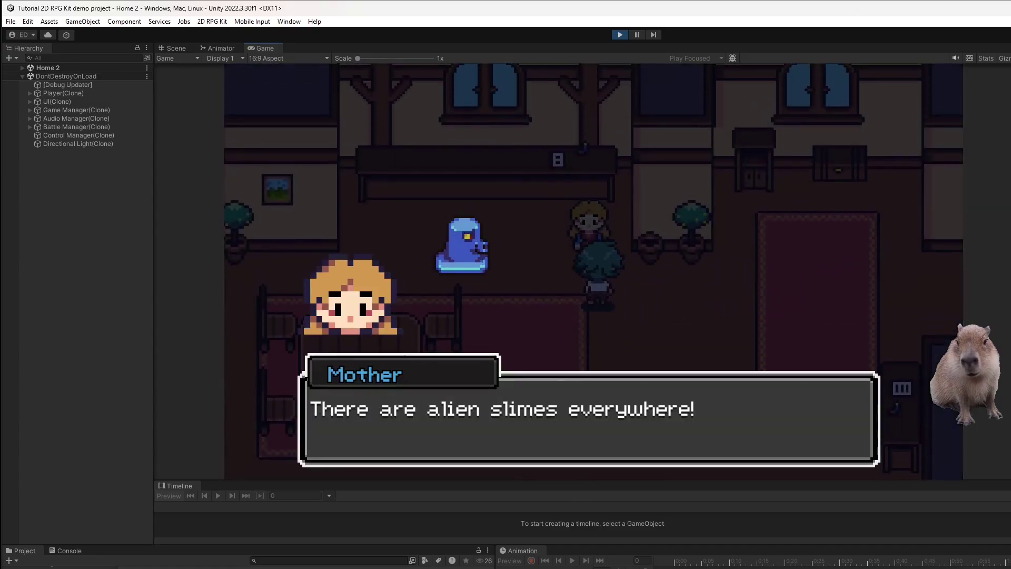
{"action": "key", "text": "space"}
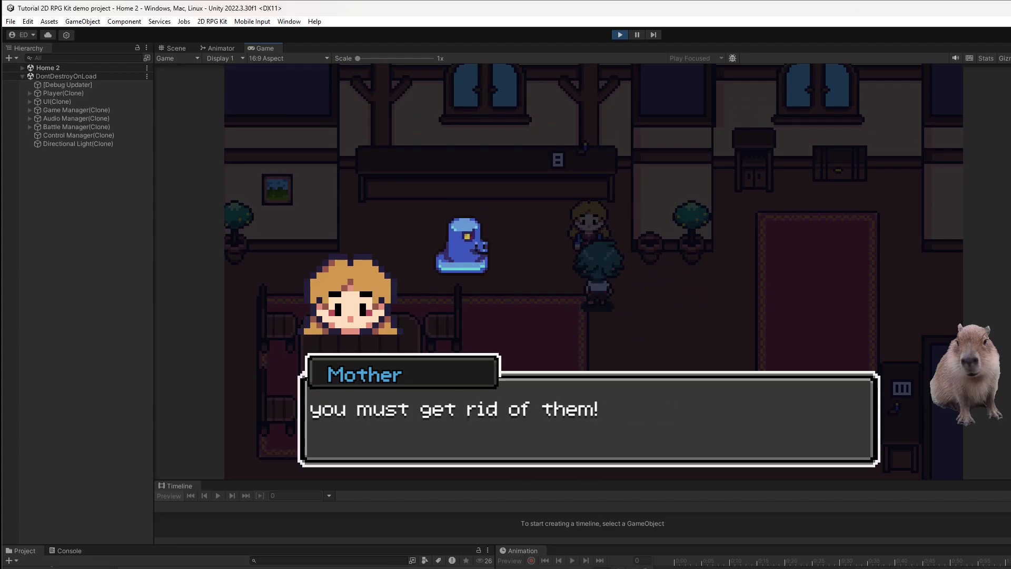
{"action": "key", "text": "space"}
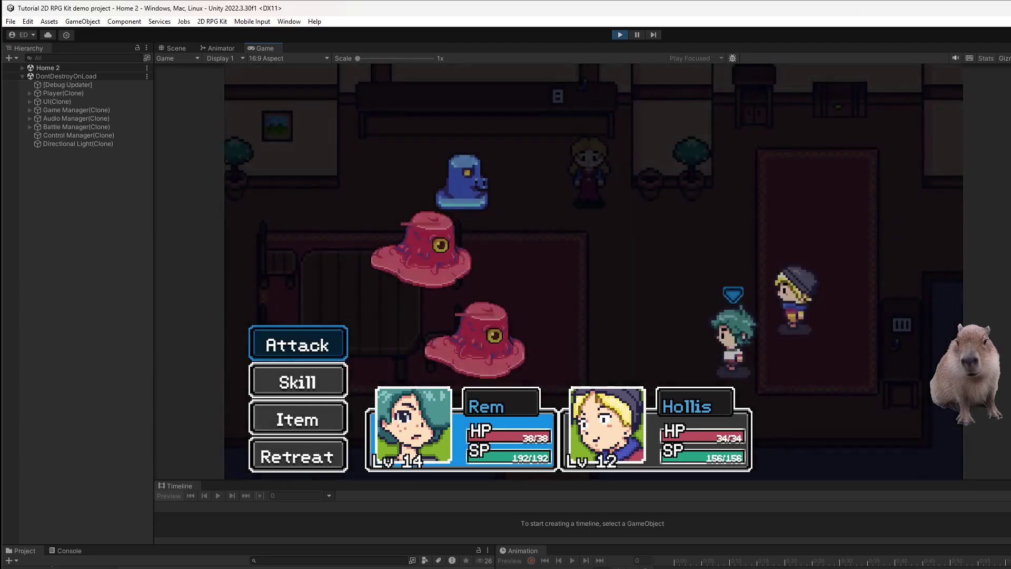
- Have Rem cast Poison on a red slime
{"action": "key", "text": "Down"}
{"action": "key", "text": "space"}
{"action": "key", "text": "Right"}
{"action": "key", "text": "Right"}
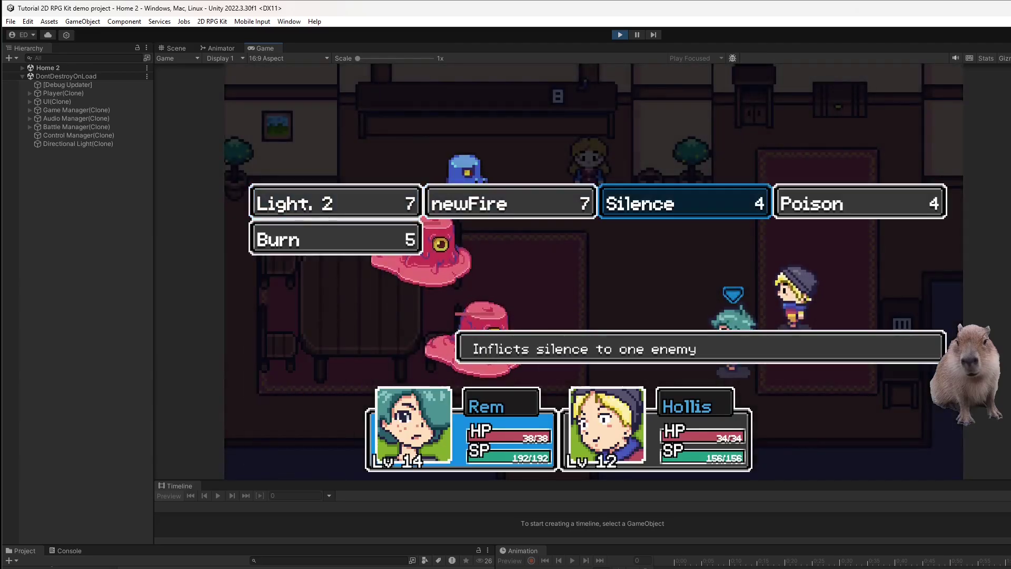
{"action": "key", "text": "Right"}
{"action": "key", "text": "Left"}
{"action": "key", "text": "Right"}
{"action": "key", "text": "space"}
{"action": "key", "text": "space"}
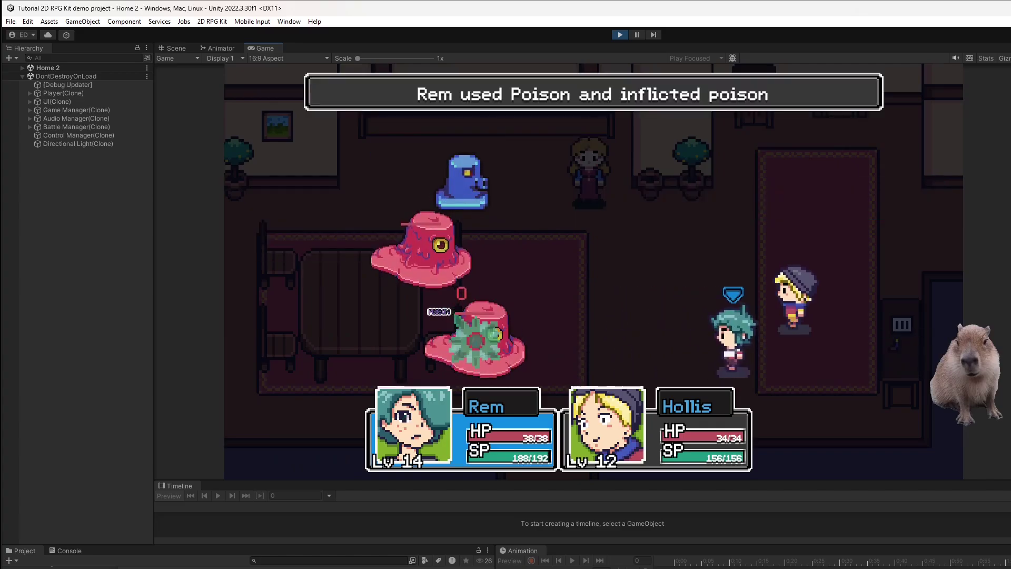
{"action": "key", "text": "Down"}
{"action": "key", "text": "space"}
{"action": "key", "text": "space"}
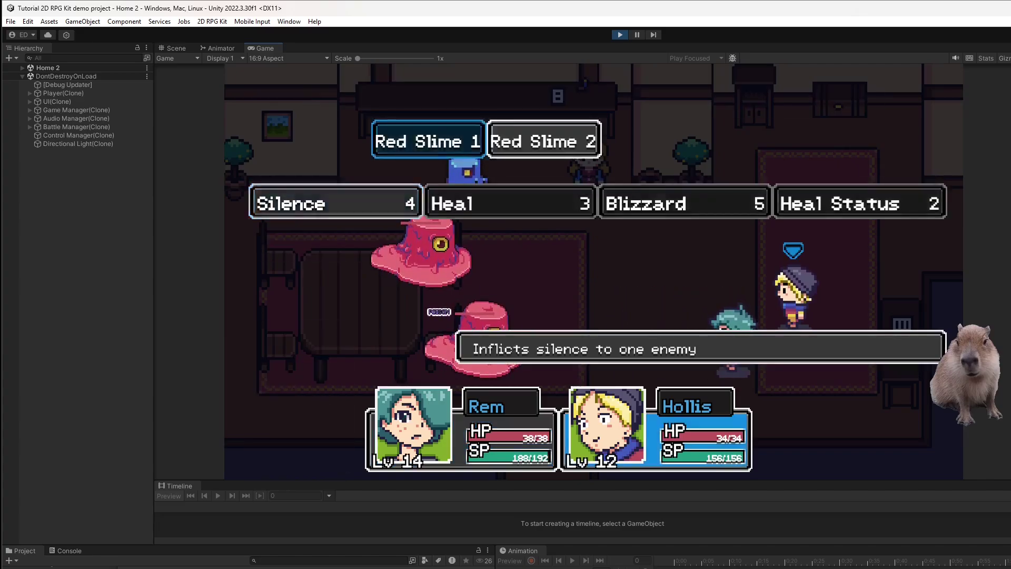
{"action": "key", "text": "space"}
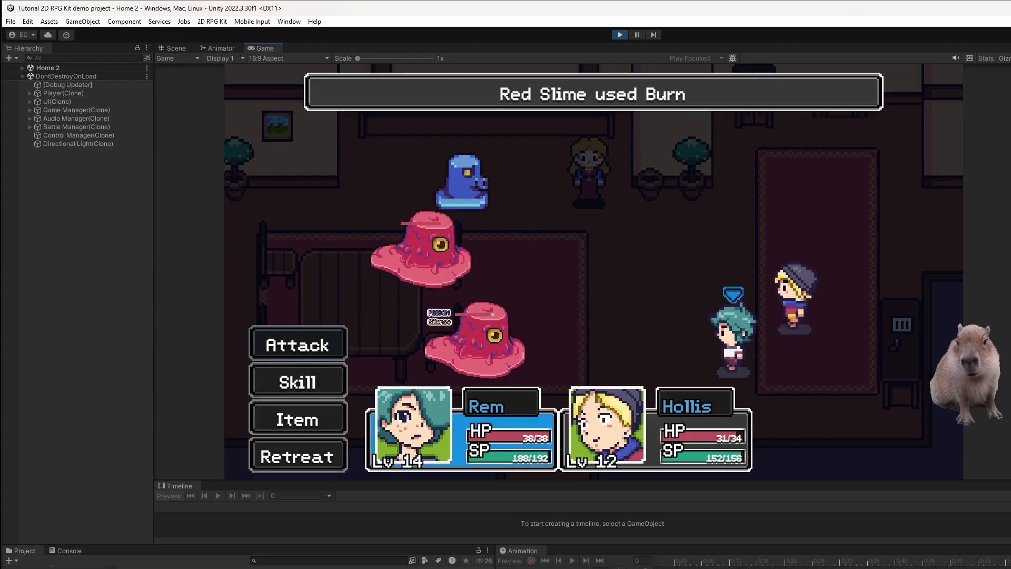
- Poison Red Slime 2 with Rem and have Hollis cast Blizzard on both slimes
{"action": "key", "text": "Return"}
{"action": "key", "text": "Right"}
{"action": "key", "text": "Return"}
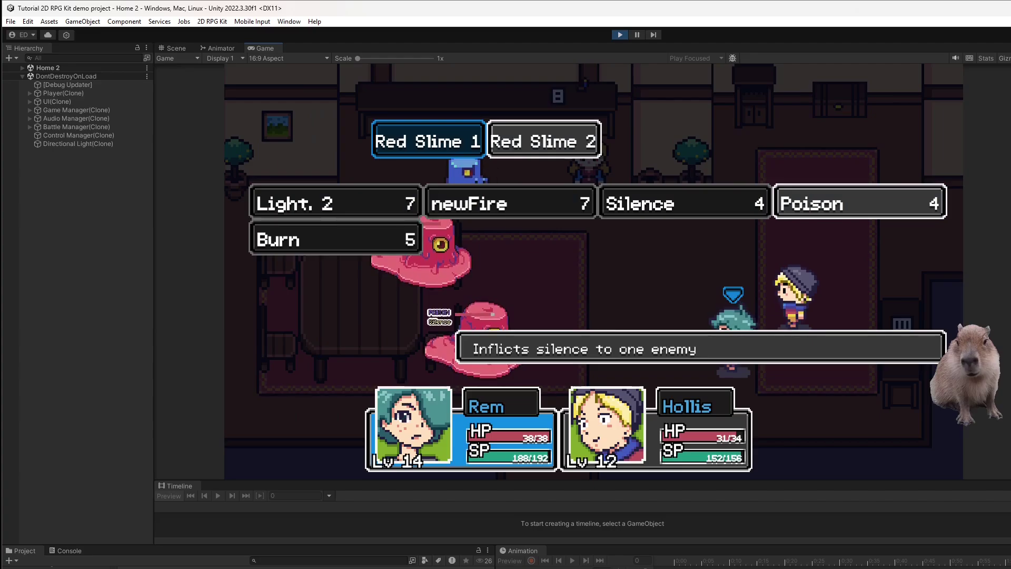
{"action": "key", "text": "Right"}
{"action": "key", "text": "Return"}
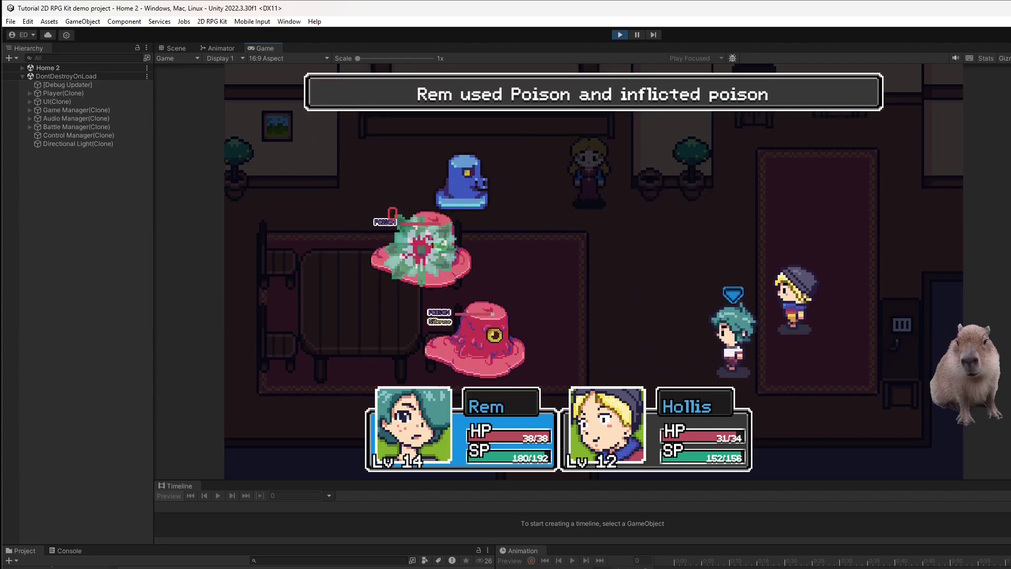
{"action": "key", "text": "Down"}
{"action": "key", "text": "Return"}
{"action": "key", "text": "Right"}
{"action": "key", "text": "Return"}
{"action": "key", "text": "Return"}
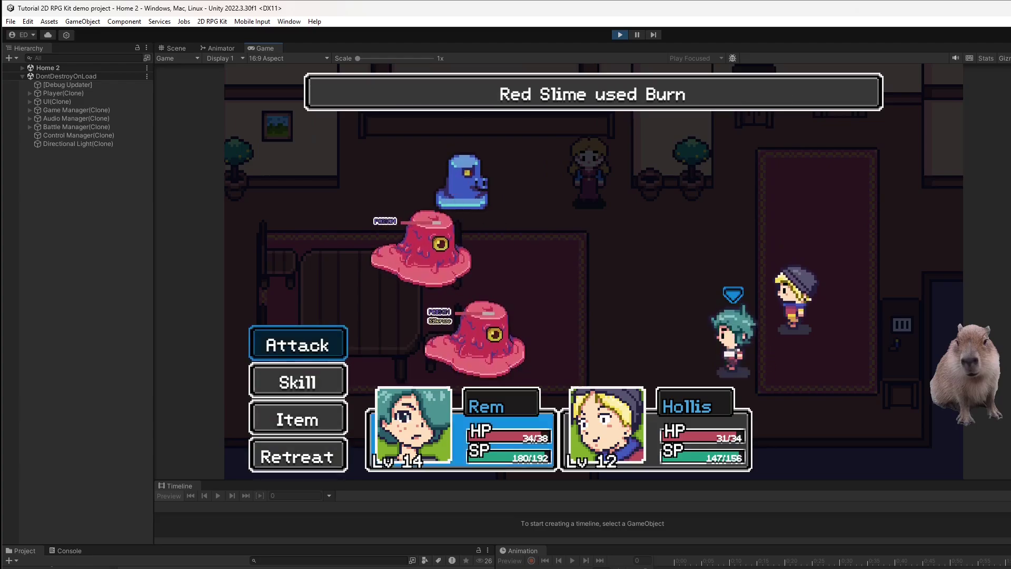
- Have Rem cast Light. 2 and Hollis cast Blizzard again
{"action": "key", "text": "Down"}
{"action": "key", "text": "Return"}
{"action": "key", "text": "Return"}
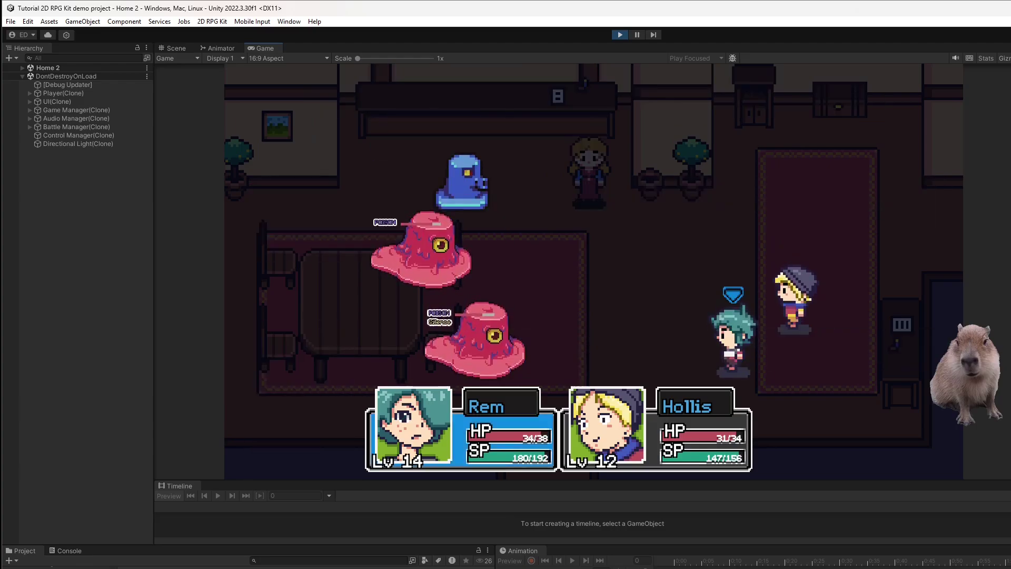
{"action": "key", "text": "Down"}
{"action": "key", "text": "Return"}
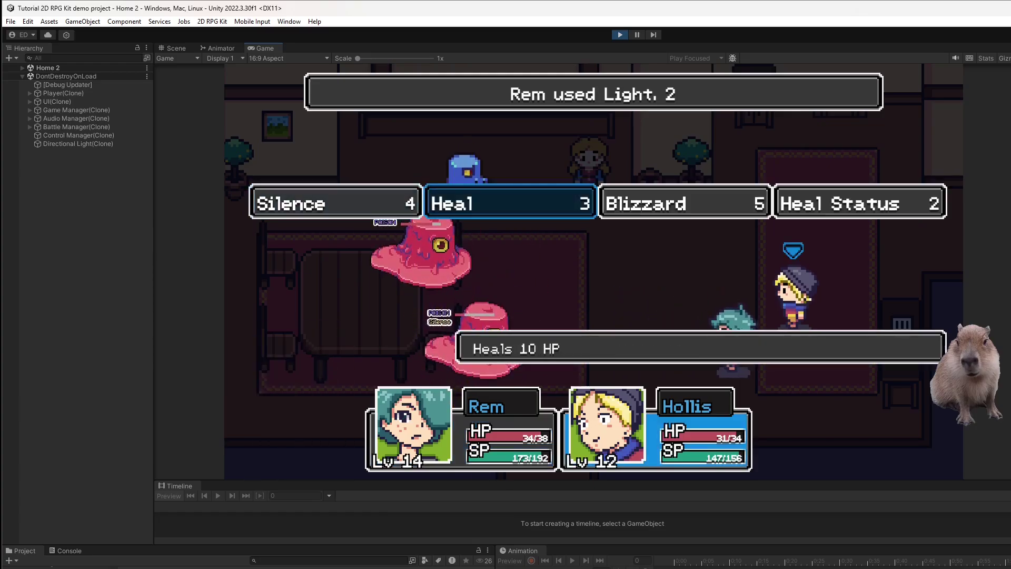
{"action": "key", "text": "Right"}
{"action": "key", "text": "Return"}
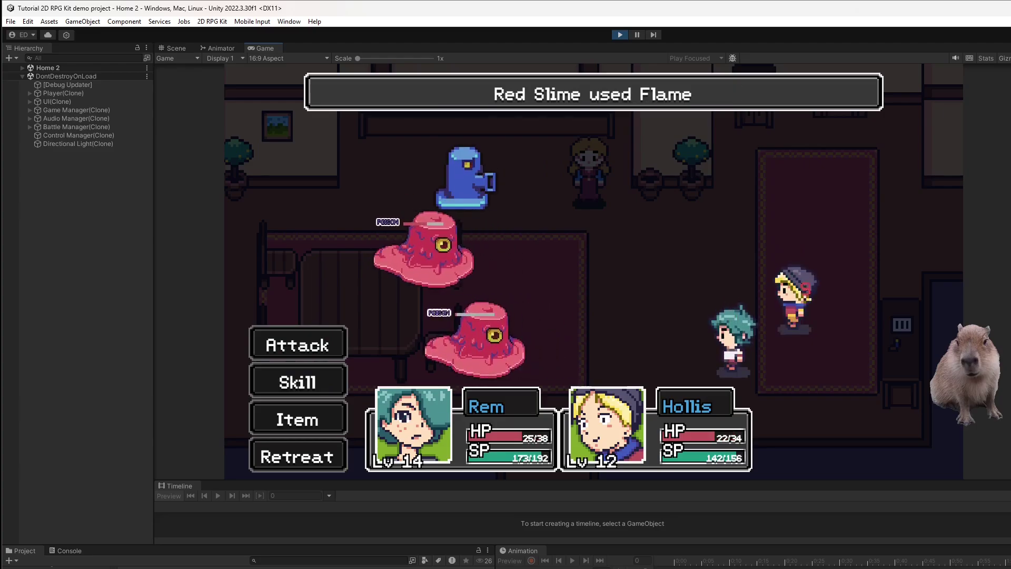
- Finish the slimes with Light. 2 and Blizzard, win 100 EXP, 100 Gold and a Staff, then open the pause menu
{"action": "key", "text": "Down"}
{"action": "key", "text": "Return"}
{"action": "key", "text": "Return"}
{"action": "key", "text": "Right"}
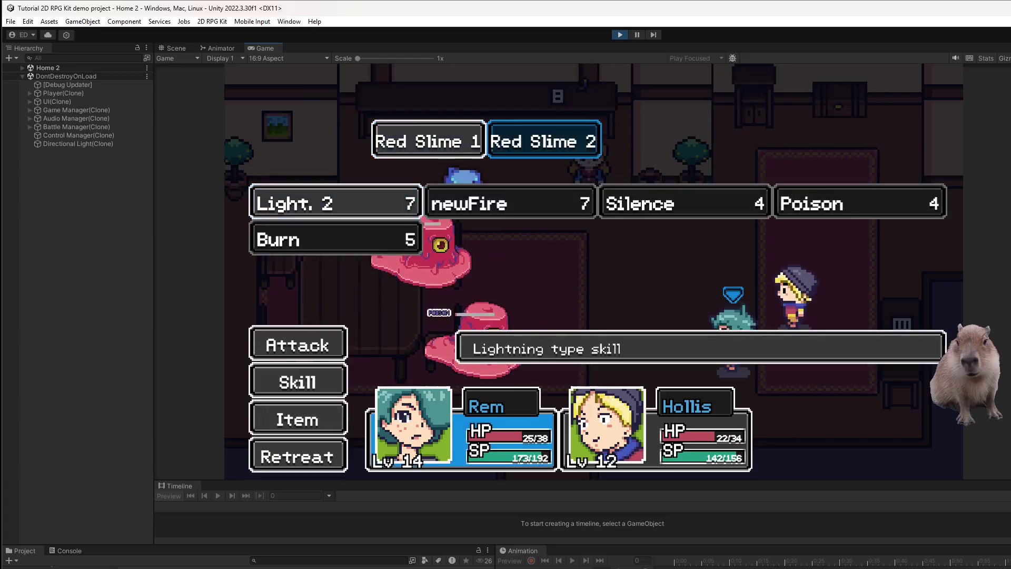
{"action": "key", "text": "Return"}
{"action": "key", "text": "Down"}
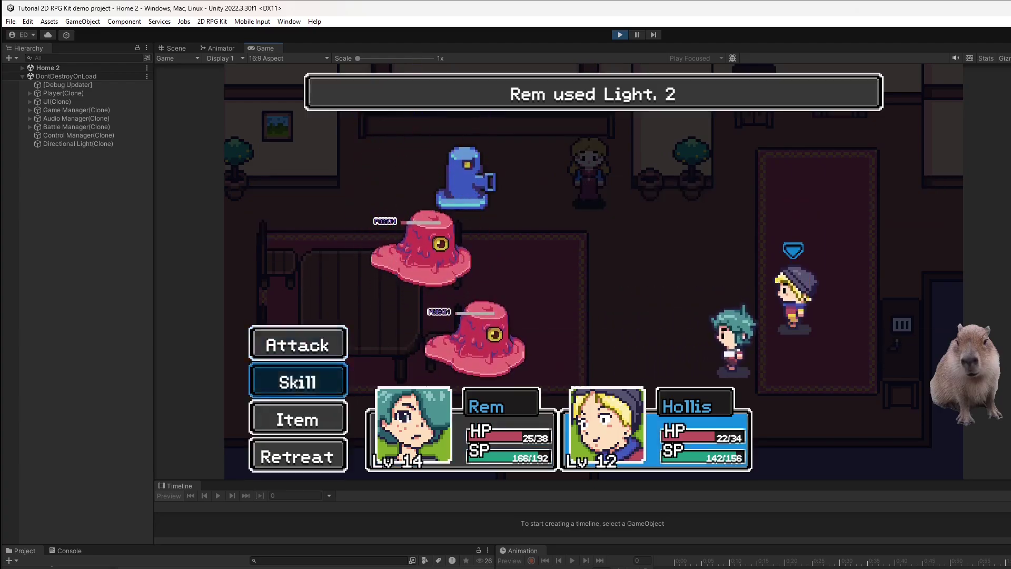
{"action": "key", "text": "Return"}
{"action": "key", "text": "Left"}
{"action": "key", "text": "Right"}
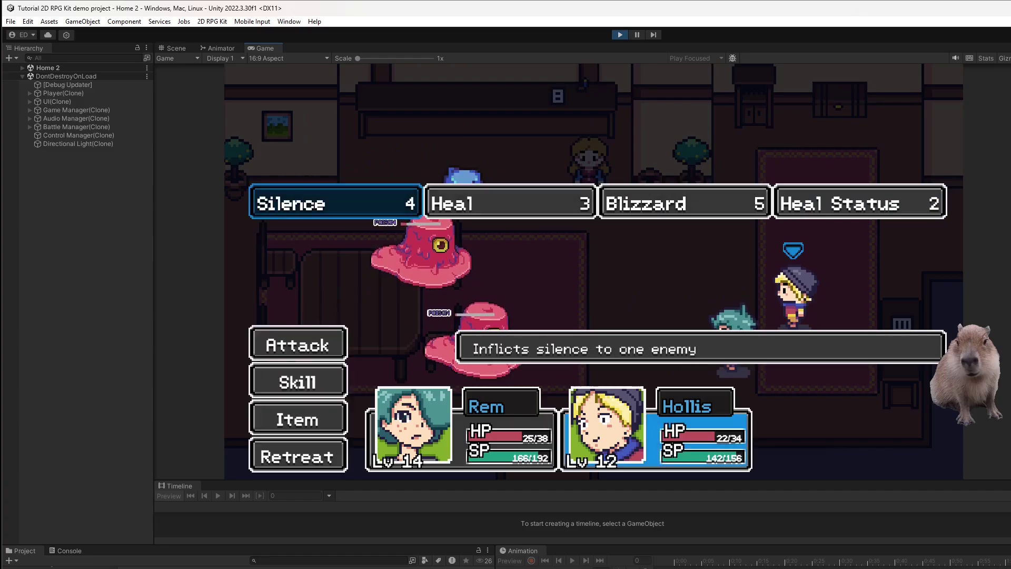
{"action": "key", "text": "Right"}
{"action": "key", "text": "Right"}
{"action": "key", "text": "Return"}
{"action": "key", "text": "Return"}
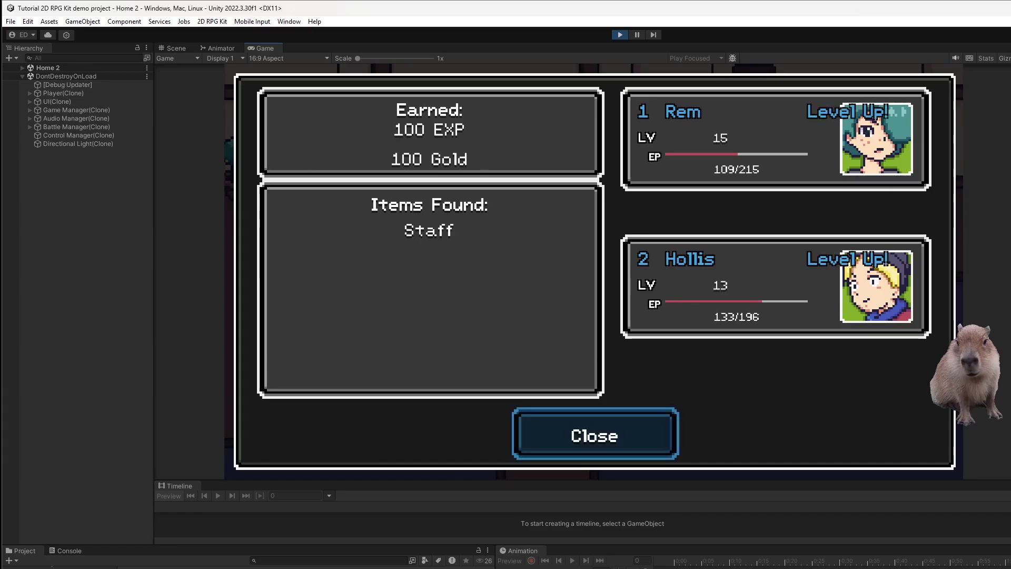
{"action": "key", "text": "Return"}
{"action": "key", "text": "Escape"}
- Check the party's equipment screen and browse the owned weapons
{"action": "key", "text": "Right"}
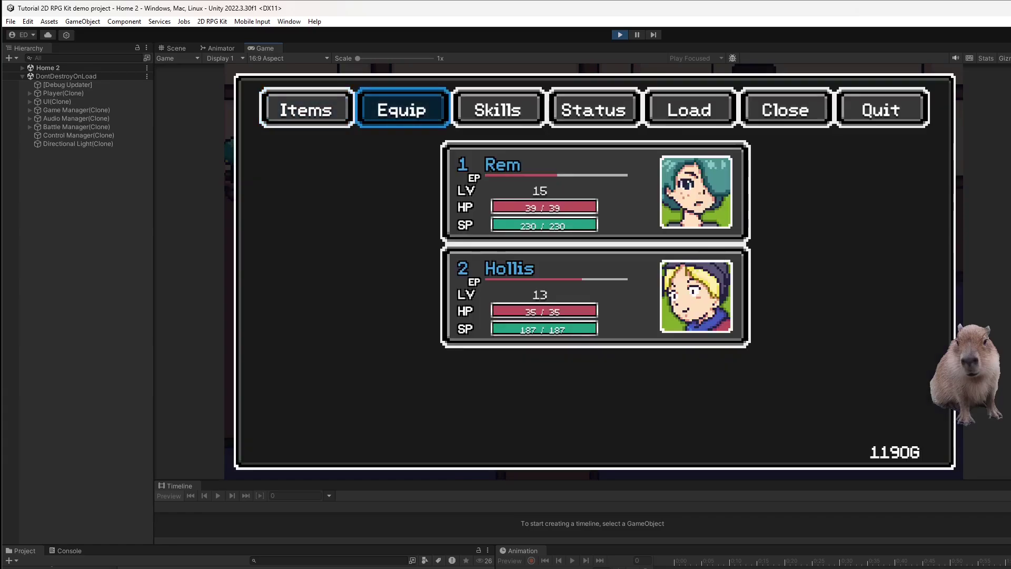
{"action": "key", "text": "Return"}
{"action": "key", "text": "Down"}
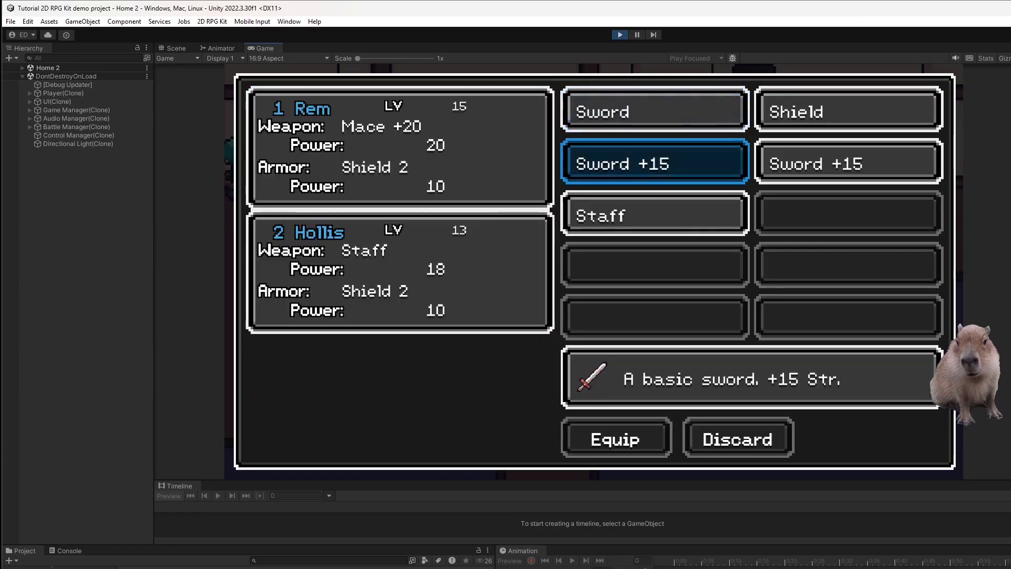
{"action": "key", "text": "Down"}
{"action": "key", "text": "Escape"}
{"action": "key", "text": "Escape"}
- Walk out of the house through Village 2 to the save pillar and interact with it
{"action": "key", "text": "Up"}
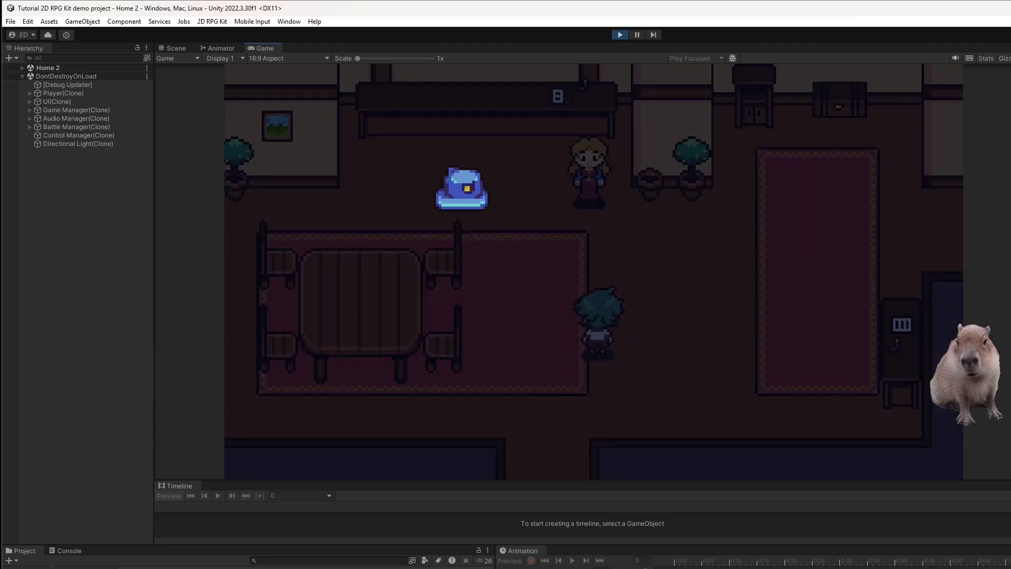
{"action": "key", "text": "Right"}
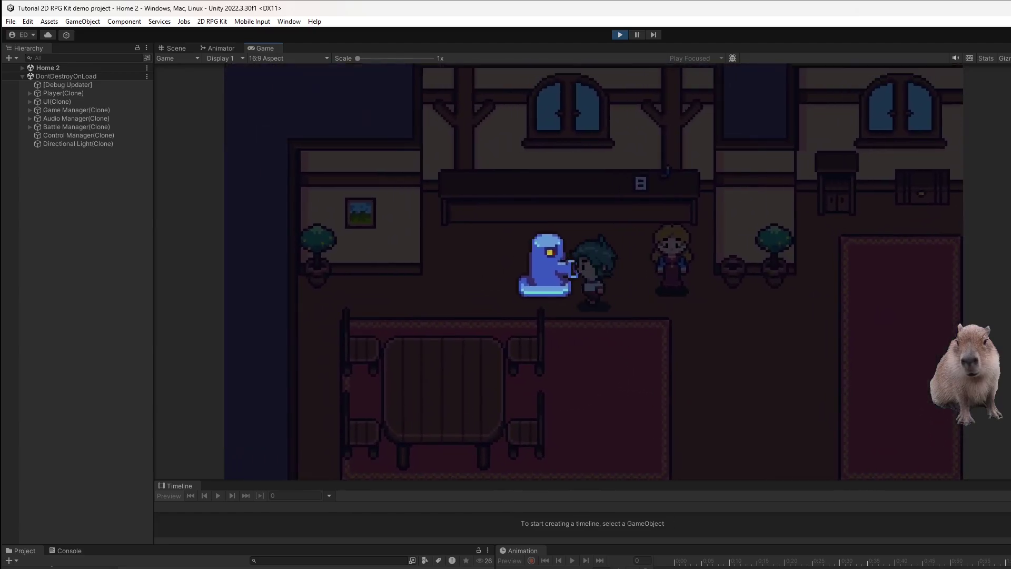
{"action": "key", "text": "Down"}
{"action": "key", "text": "Down"}
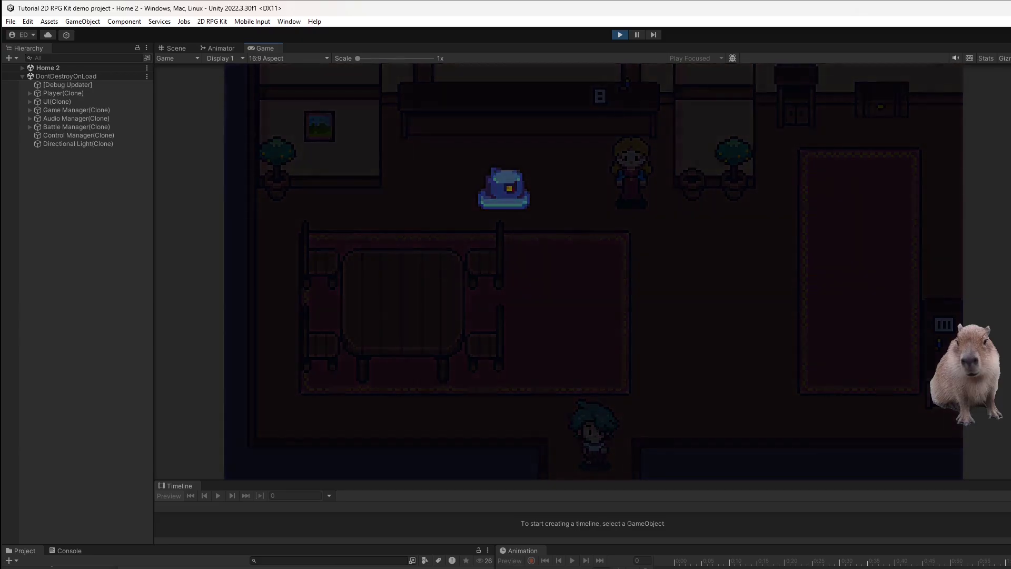
{"action": "key", "text": "Left"}
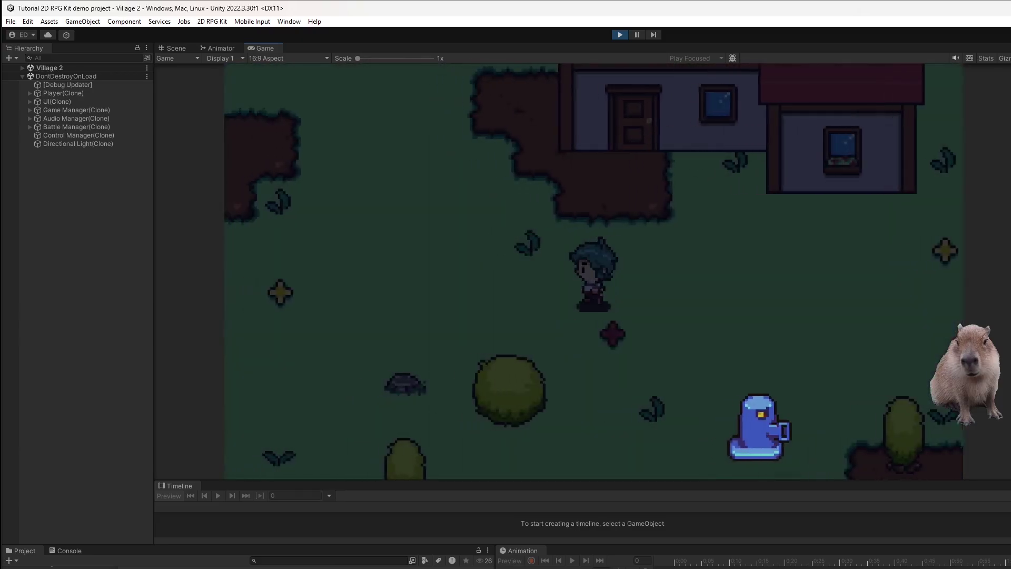
{"action": "key", "text": "Up"}
{"action": "key", "text": "Up"}
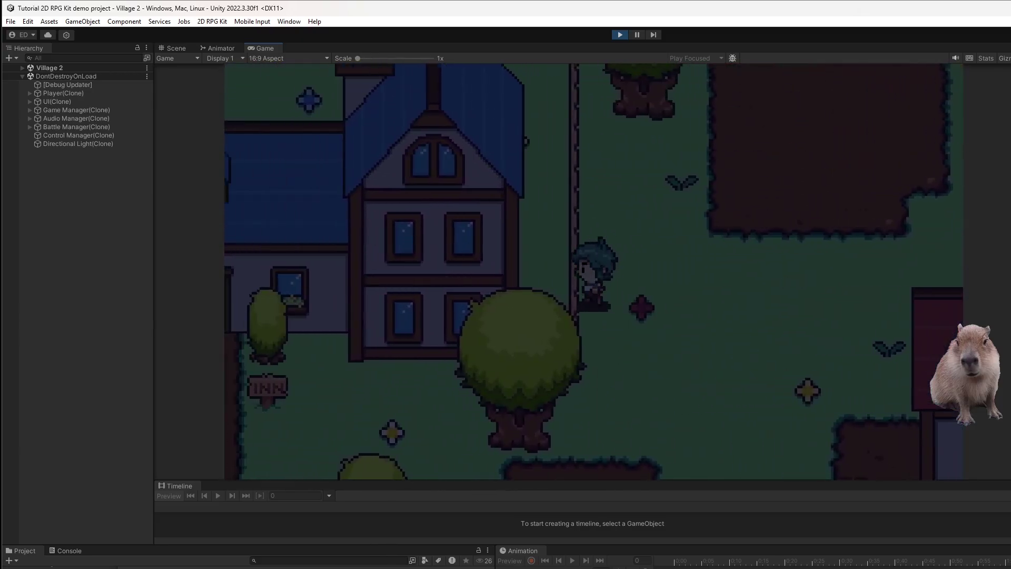
{"action": "key", "text": "Right"}
{"action": "key", "text": "Up"}
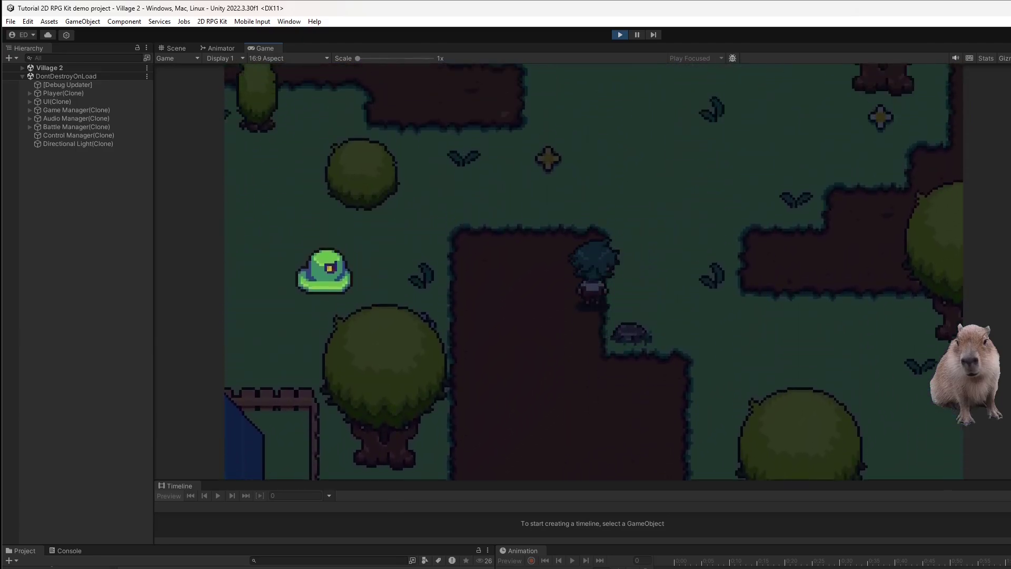
{"action": "key", "text": "Right"}
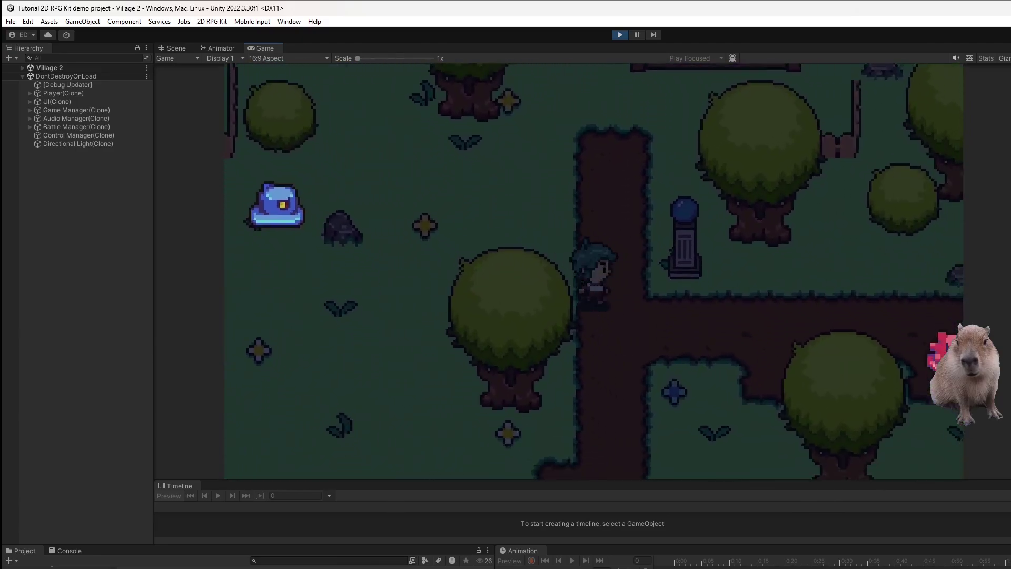
{"action": "key", "text": "Up"}
{"action": "key", "text": "Return"}
- Save the game to slot 1 and confirm
{"action": "key", "text": "Down"}
{"action": "key", "text": "Return"}
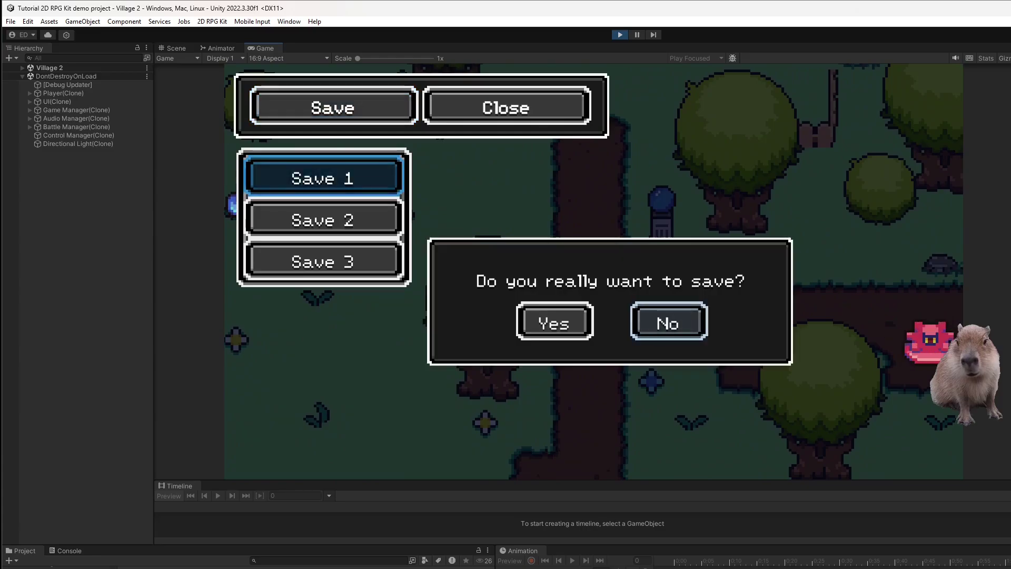
{"action": "key", "text": "Left"}
{"action": "key", "text": "Return"}
- Talk to the villager and accept the Sword +999
{"action": "key", "text": "Up"}
{"action": "key", "text": "Right"}
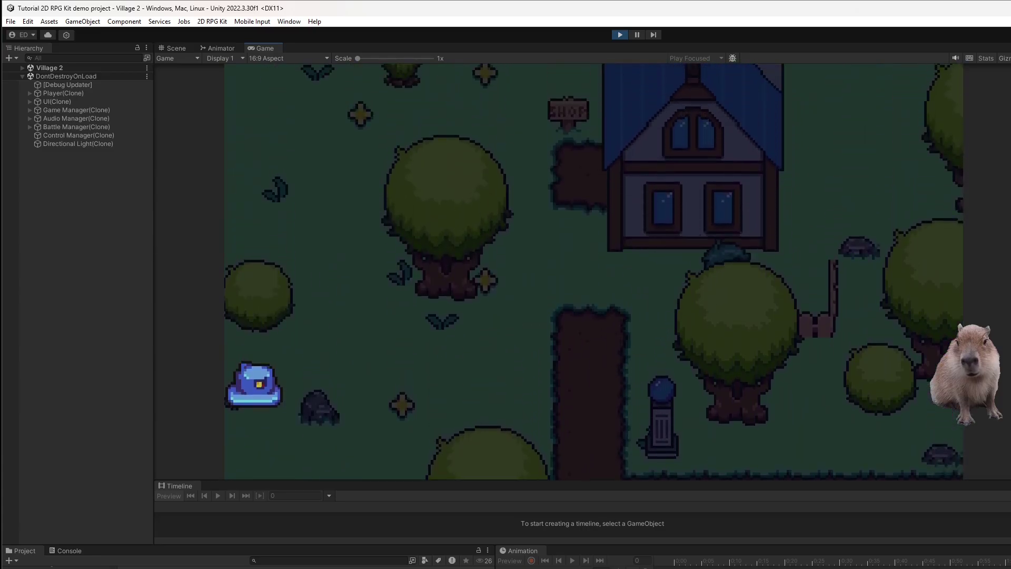
{"action": "key", "text": "Up"}
{"action": "key", "text": "Return"}
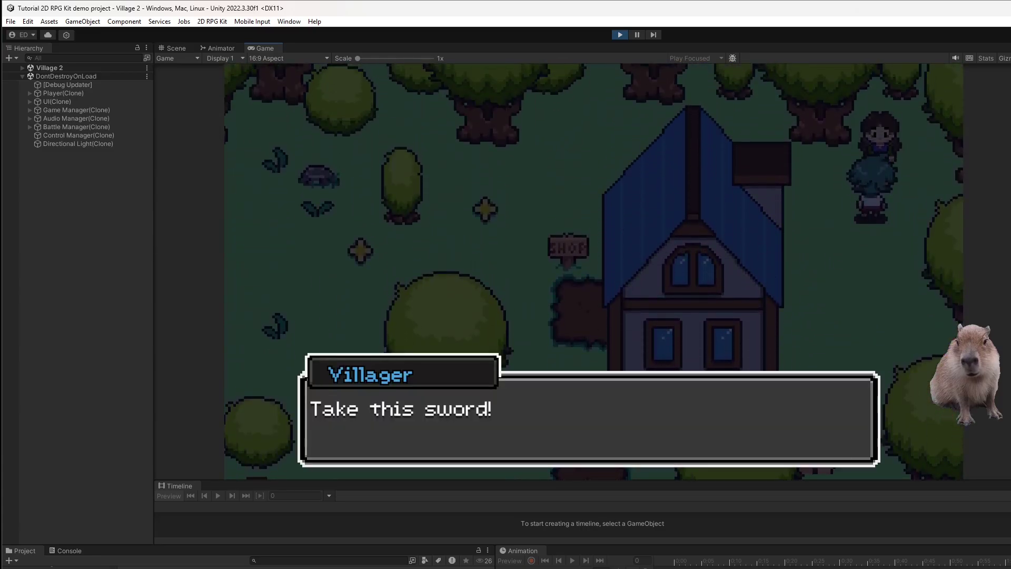
{"action": "key", "text": "Return"}
{"action": "key", "text": "Down"}
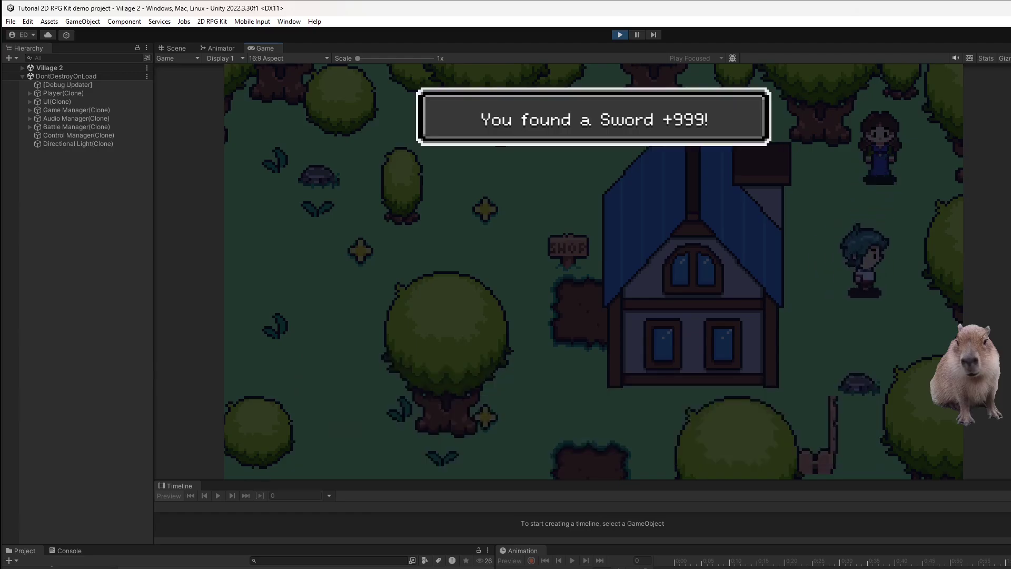
- Equip the Sword +999 on Rem from the Items menu, then close the pause menu
{"action": "key", "text": "Escape"}
{"action": "key", "text": "Return"}
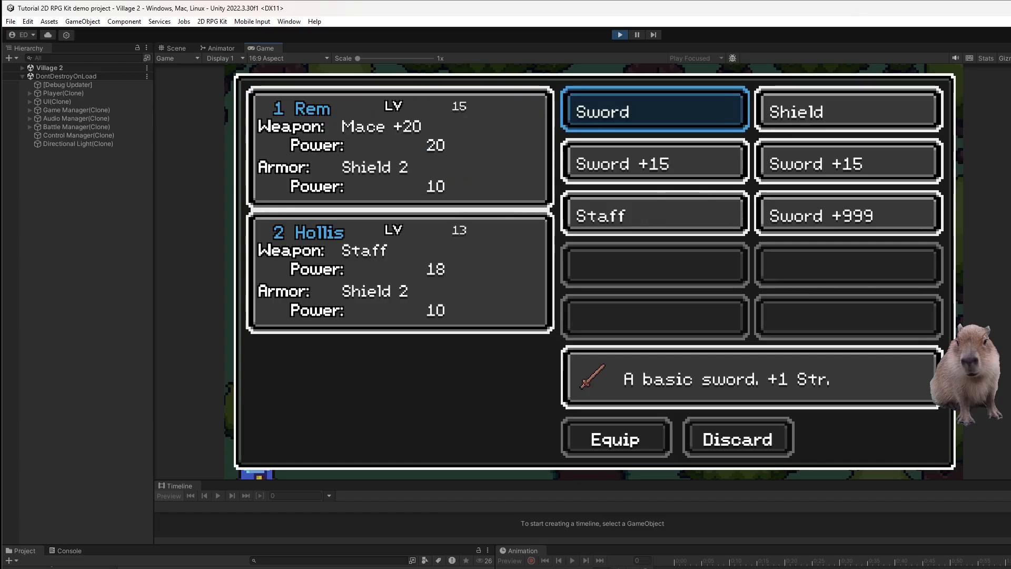
{"action": "key", "text": "Down"}
{"action": "key", "text": "Down"}
{"action": "key", "text": "Right"}
{"action": "key", "text": "Return"}
{"action": "key", "text": "Return"}
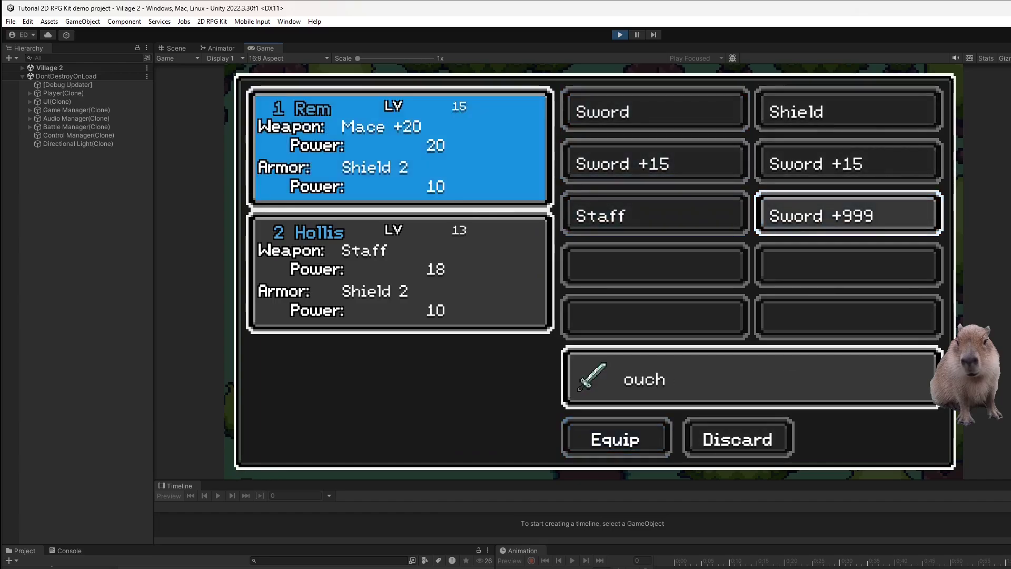
{"action": "key", "text": "Return"}
{"action": "key", "text": "Escape"}
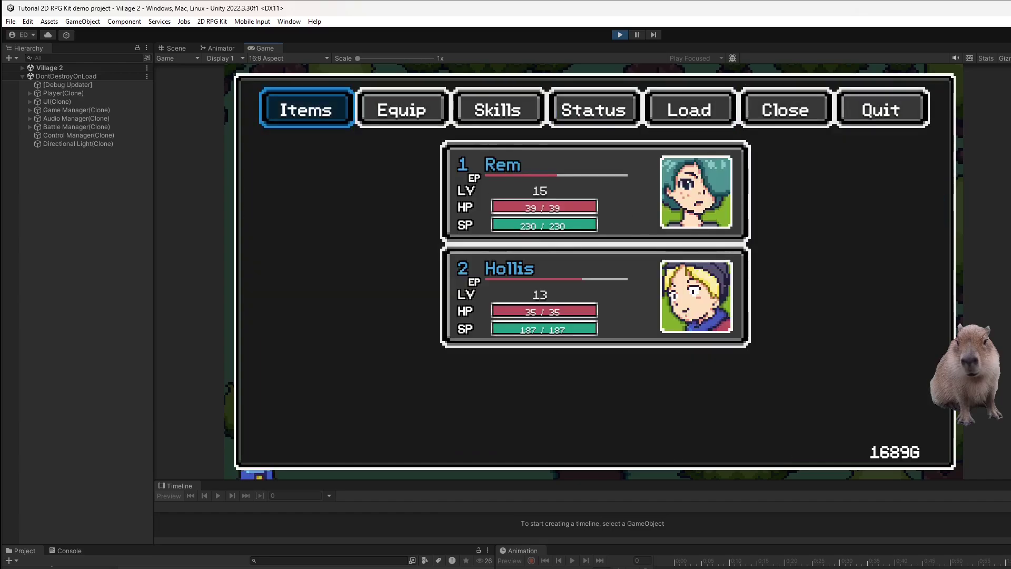
{"action": "key", "text": "Escape"}
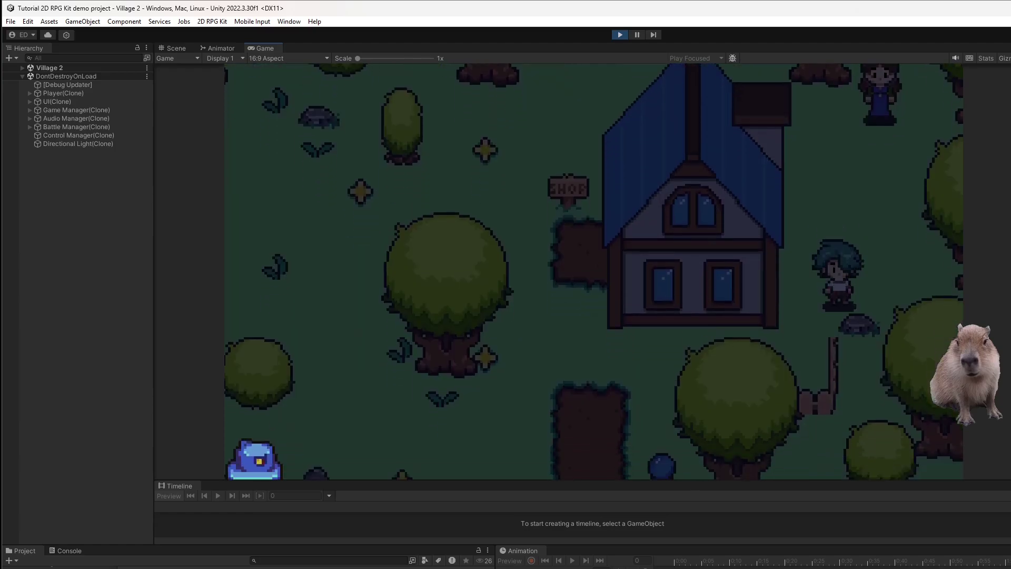
- Walk left through the village into the slime to start a battle
{"action": "key", "text": "Down"}
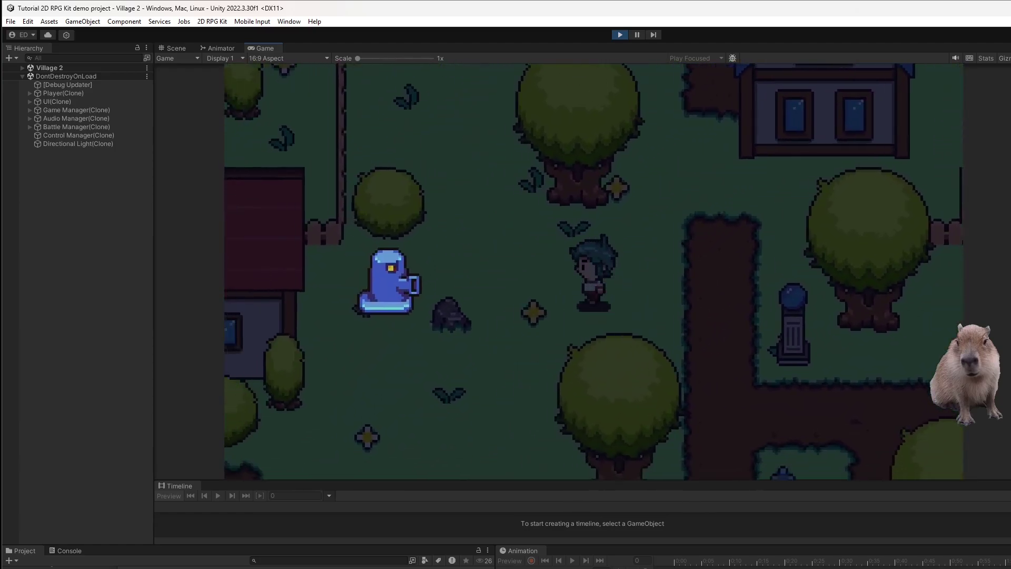
{"action": "key", "text": "Left"}
{"action": "key", "text": "Left"}
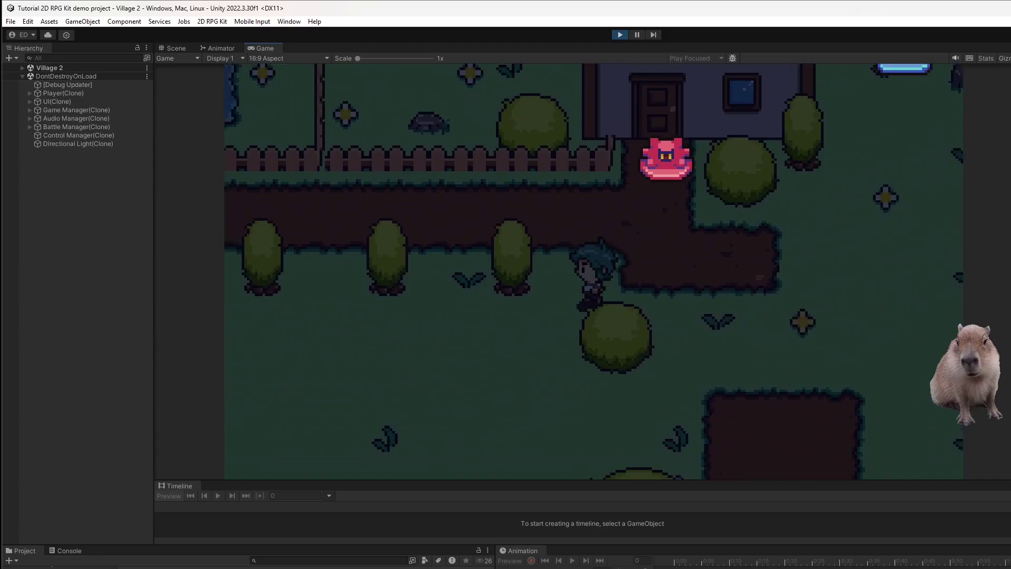
{"action": "key", "text": "Down"}
{"action": "key", "text": "Left"}
{"action": "key", "text": "Up"}
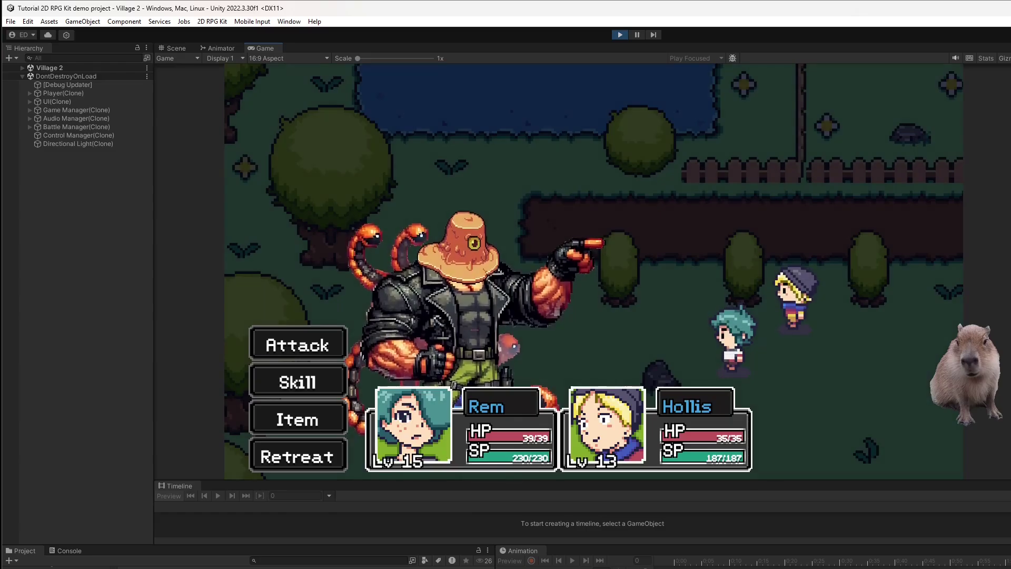
- Have Rem cast Light. 2 and Hollis cast Silence on AlienSlugger
{"action": "key", "text": "Down"}
{"action": "key", "text": "Return"}
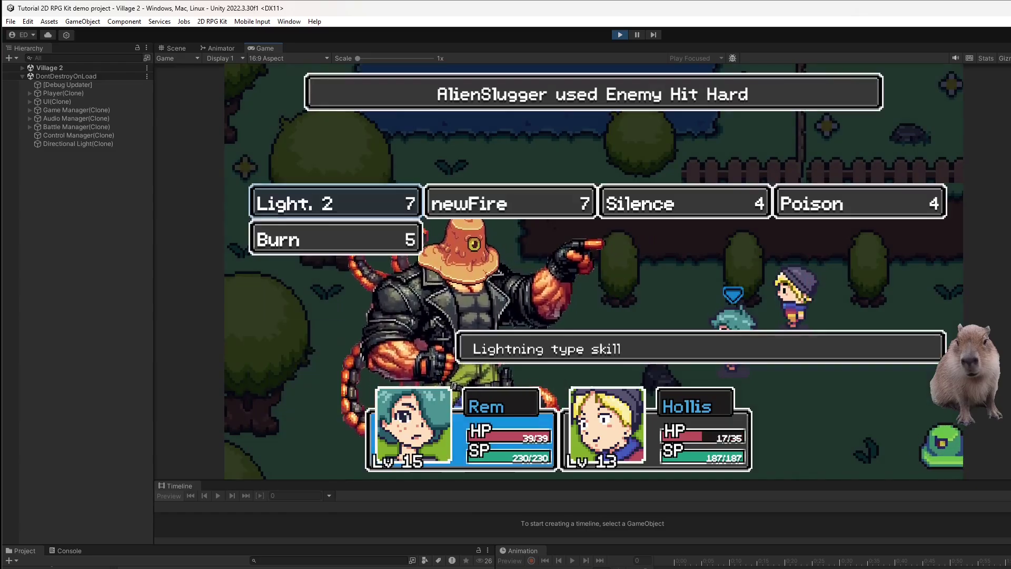
{"action": "key", "text": "Return"}
{"action": "key", "text": "Return"}
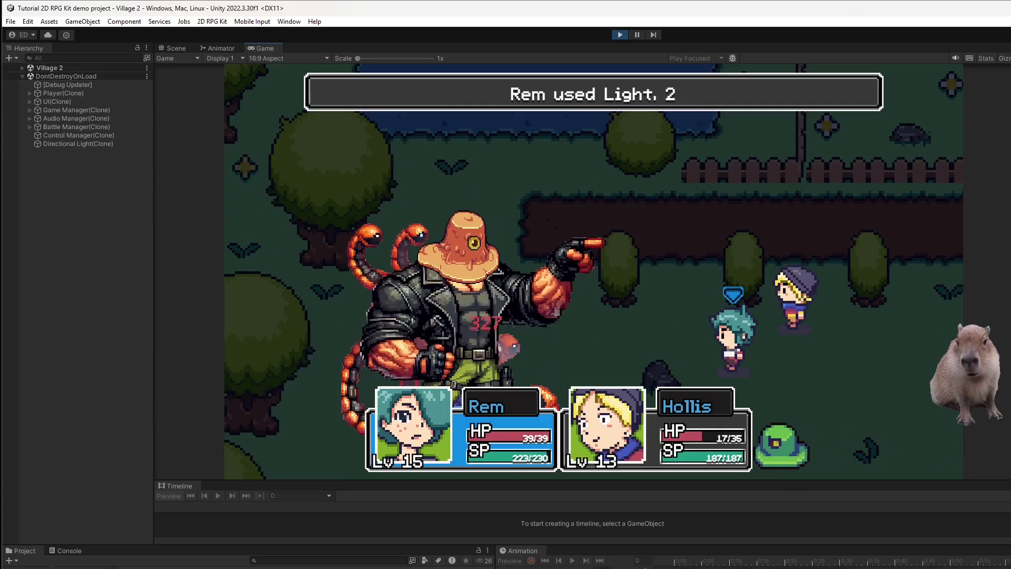
{"action": "key", "text": "Down"}
{"action": "key", "text": "Return"}
{"action": "key", "text": "Right"}
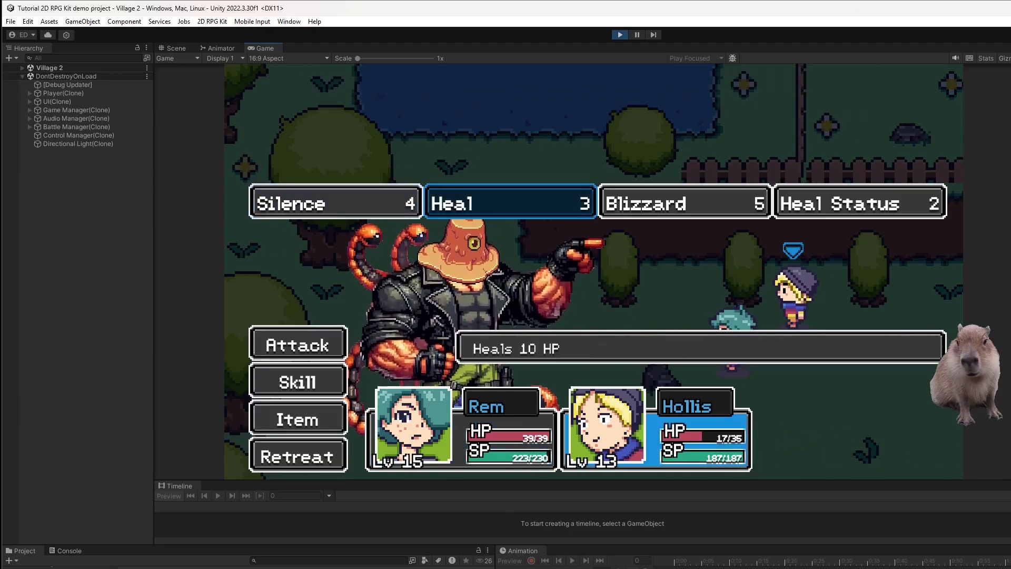
{"action": "key", "text": "Left"}
{"action": "key", "text": "Right"}
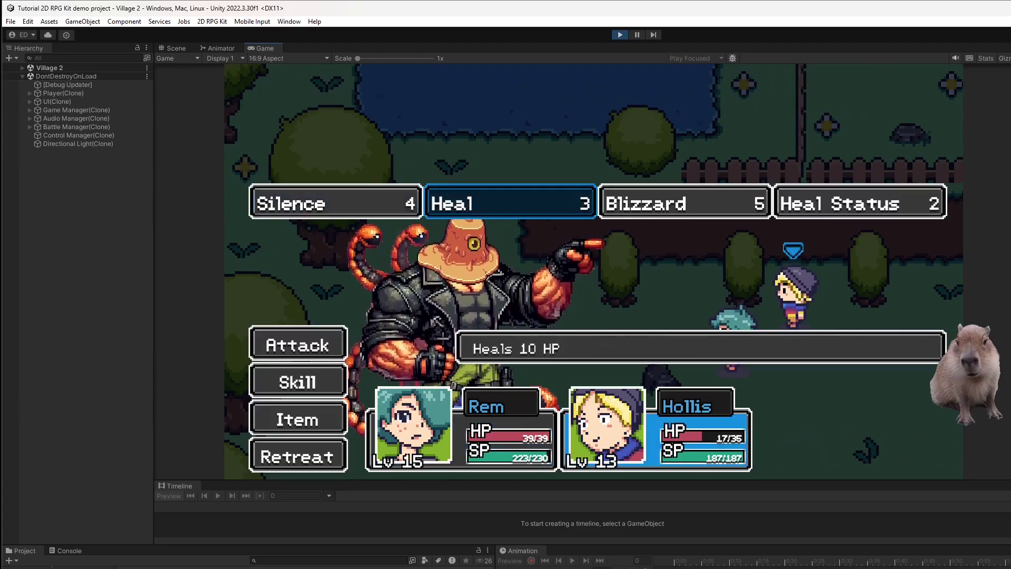
{"action": "key", "text": "Left"}
{"action": "key", "text": "Return"}
{"action": "key", "text": "Return"}
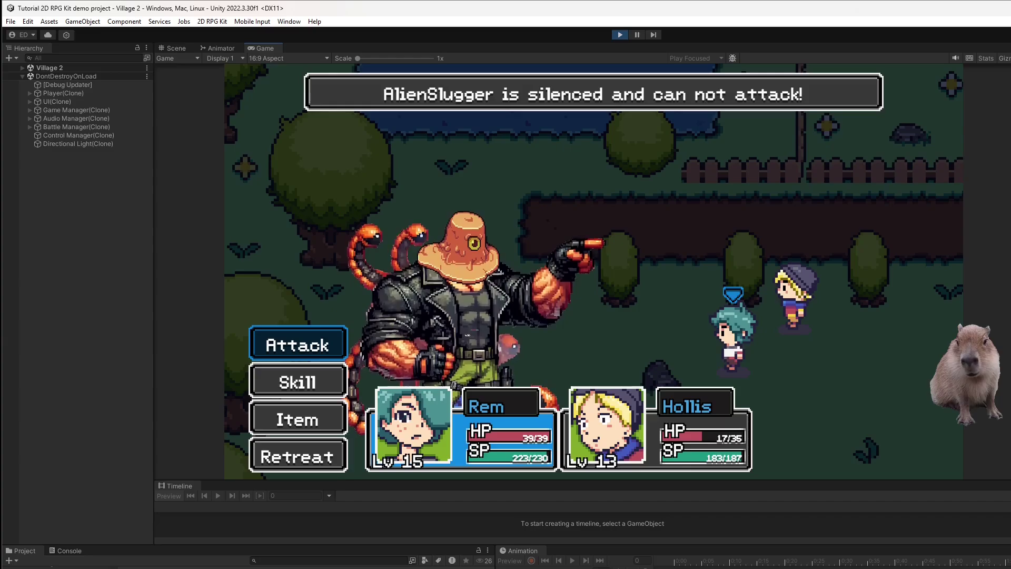
- Skip Rem's skill list and have Hollis cast Heal on himself
{"action": "key", "text": "Down"}
{"action": "key", "text": "Return"}
{"action": "key", "text": "Return"}
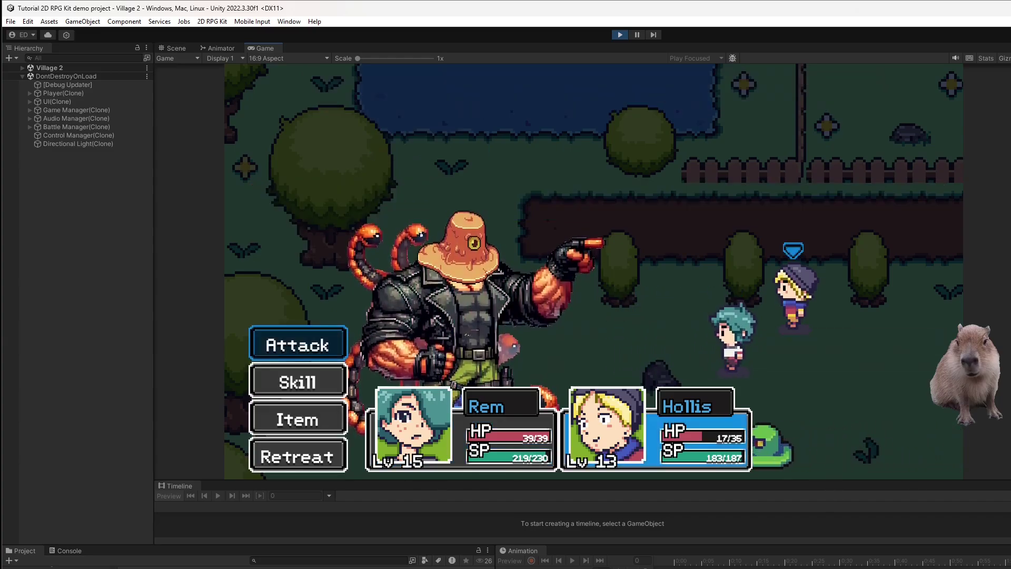
{"action": "key", "text": "Down"}
{"action": "key", "text": "Return"}
{"action": "key", "text": "Right"}
{"action": "key", "text": "Return"}
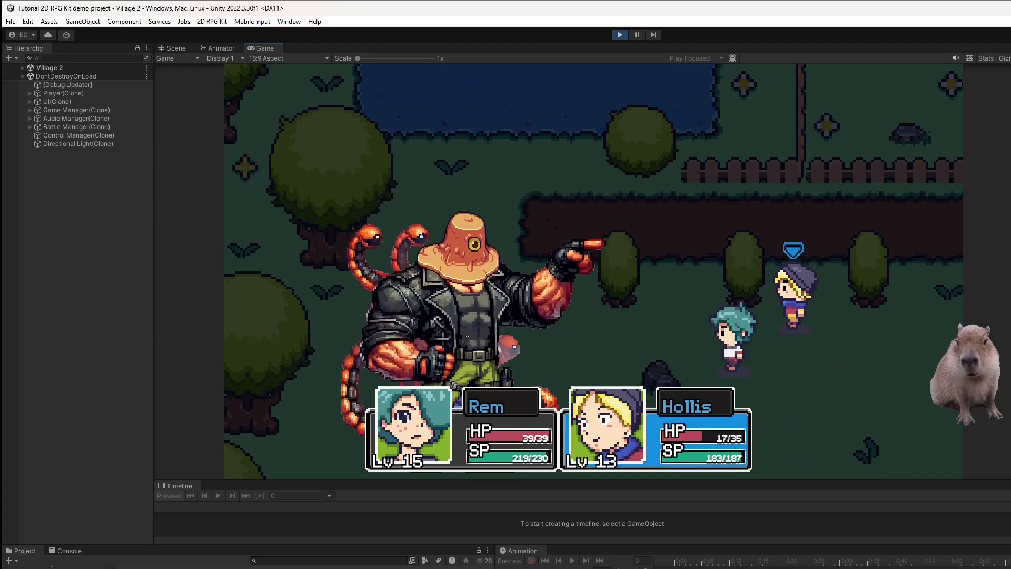
{"action": "key", "text": "Return"}
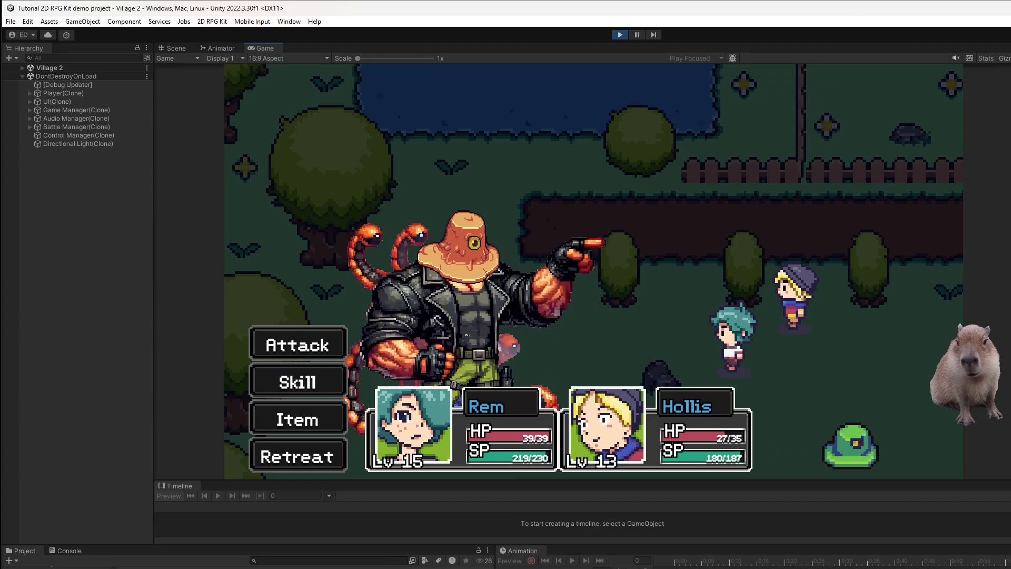
- Hit AlienSlugger with Rem's newFire, Hollis's attack, and Rem's Light. 2 to win
{"action": "key", "text": "Down"}
{"action": "key", "text": "Return"}
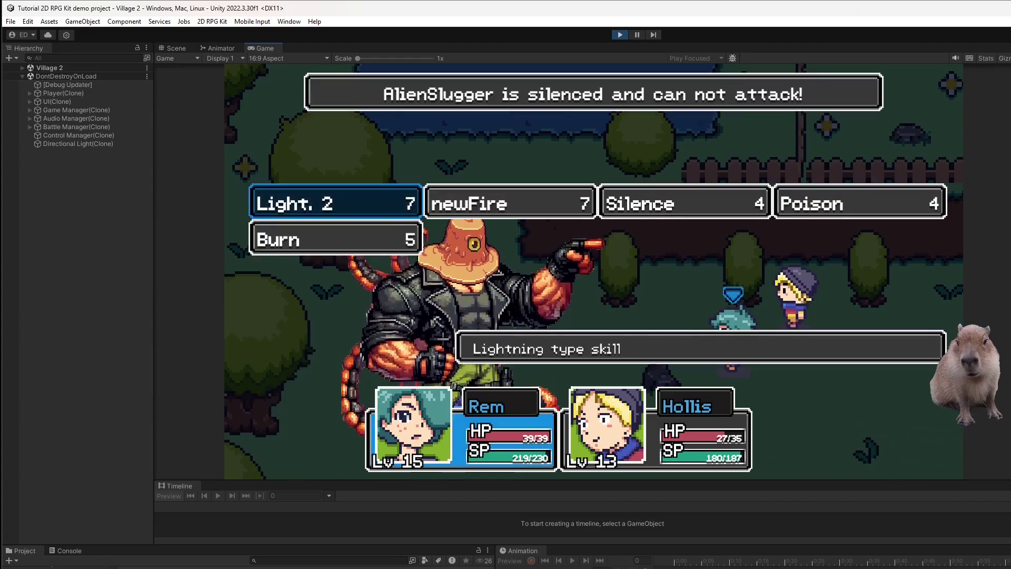
{"action": "key", "text": "Right"}
{"action": "key", "text": "Return"}
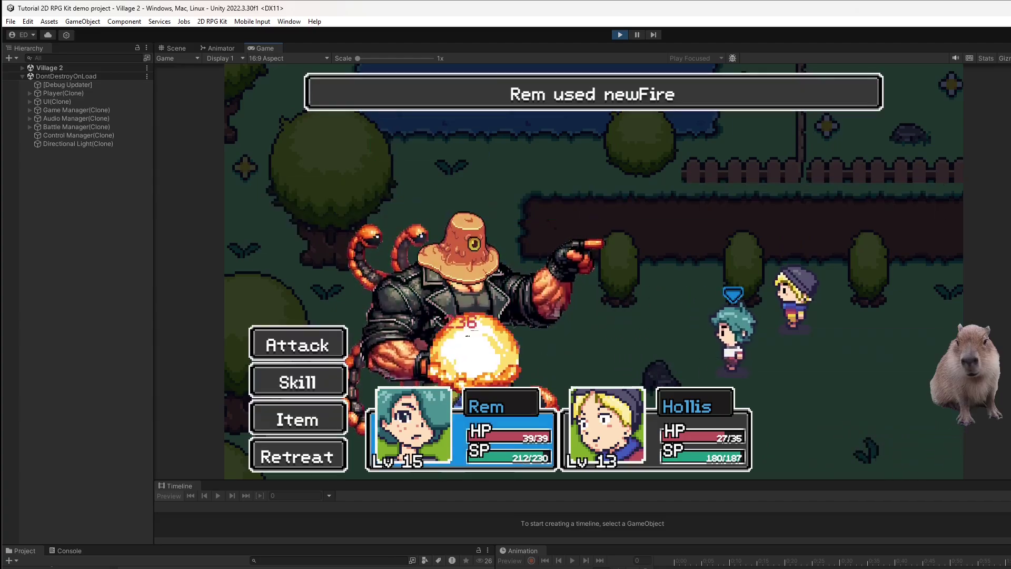
{"action": "key", "text": "Down"}
{"action": "key", "text": "Up"}
{"action": "key", "text": "Return"}
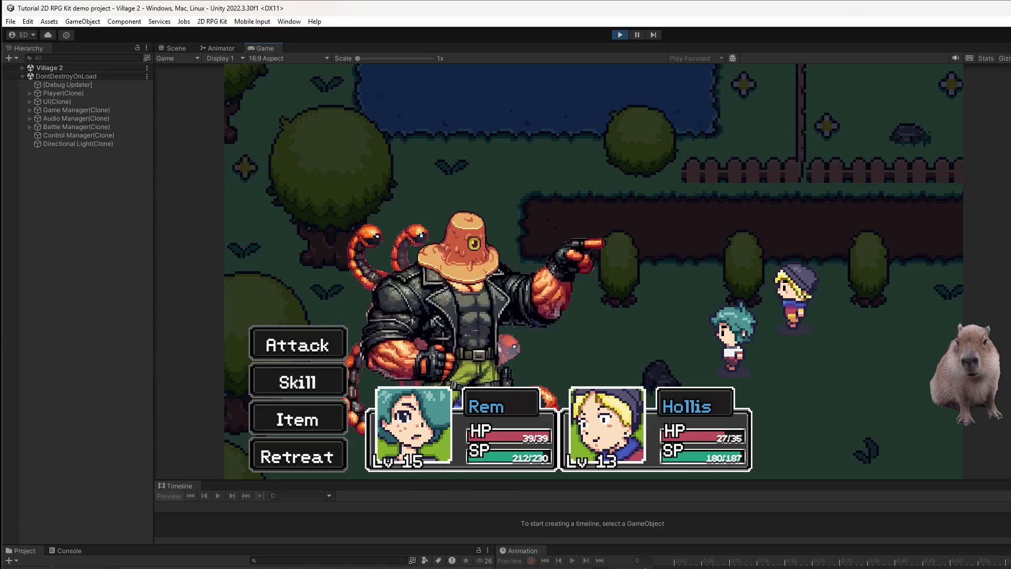
{"action": "key", "text": "Down"}
{"action": "key", "text": "Return"}
{"action": "key", "text": "Return"}
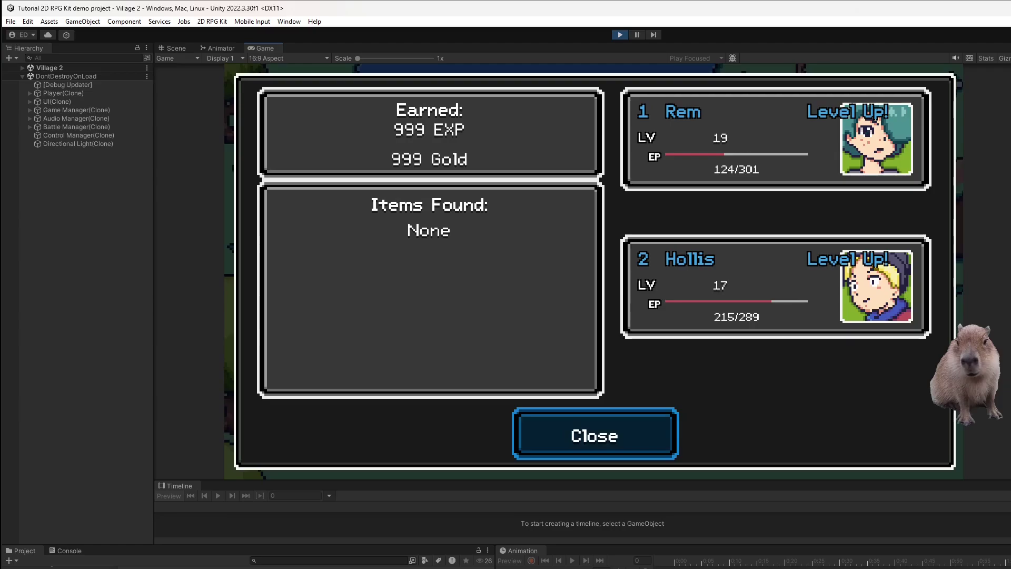
- Close the battle results and walk Rem down past the red-roofed houses in Village 2
{"action": "key", "text": "Return"}
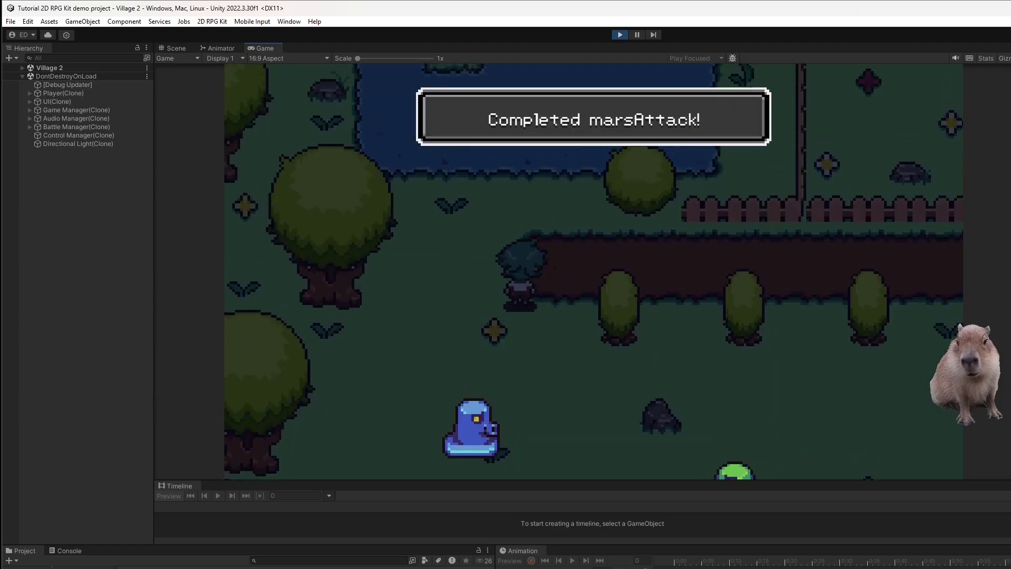
{"action": "key", "text": "Down"}
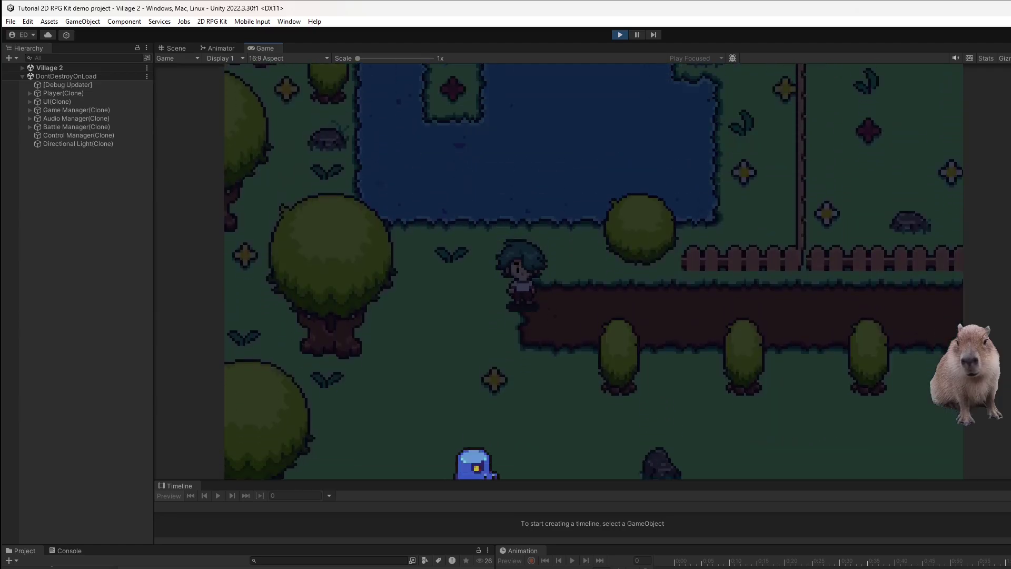
{"action": "key", "text": "Right"}
{"action": "key", "text": "Down"}
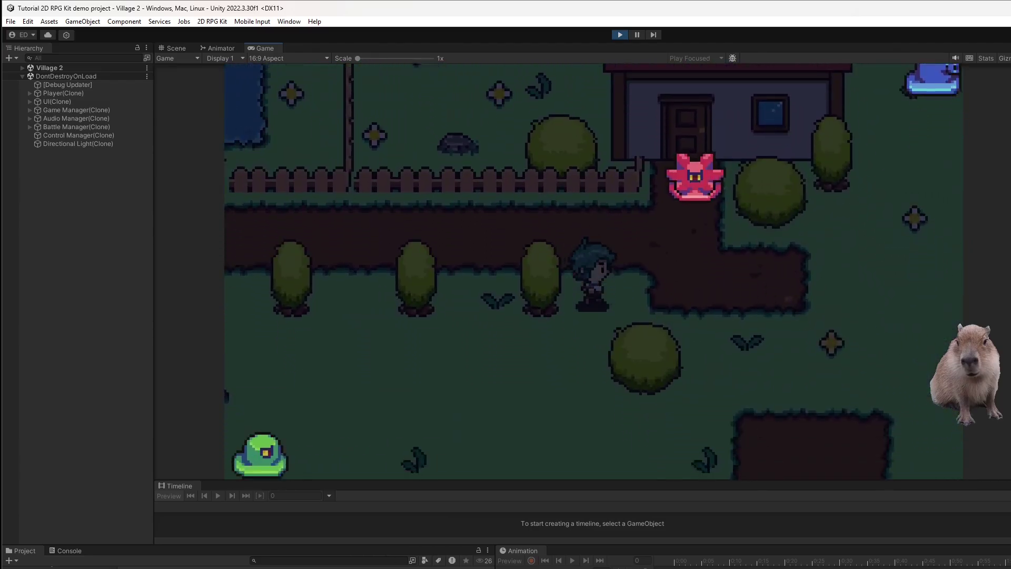
{"action": "key", "text": "Right"}
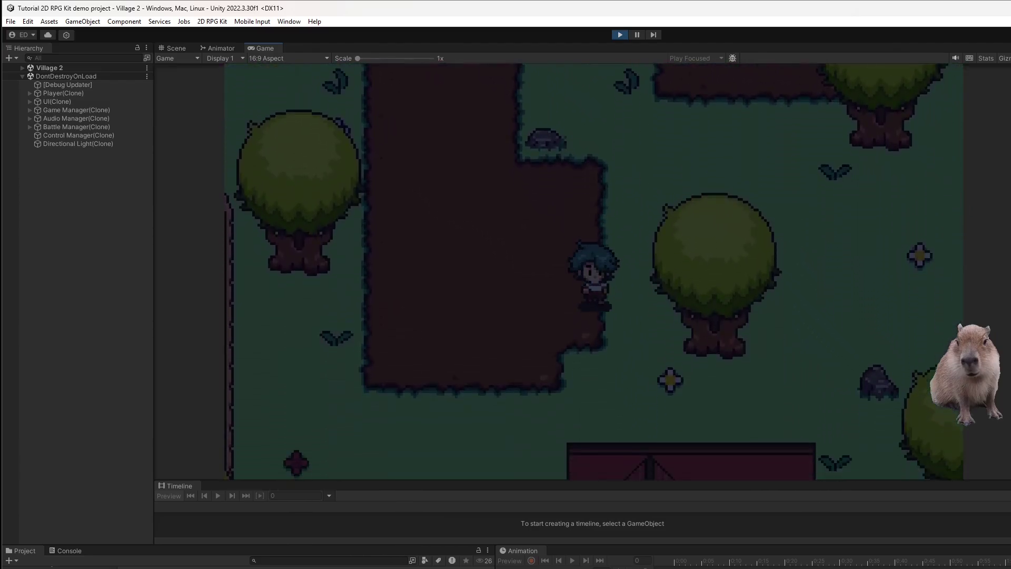
{"action": "key", "text": "Left"}
{"action": "key", "text": "Down"}
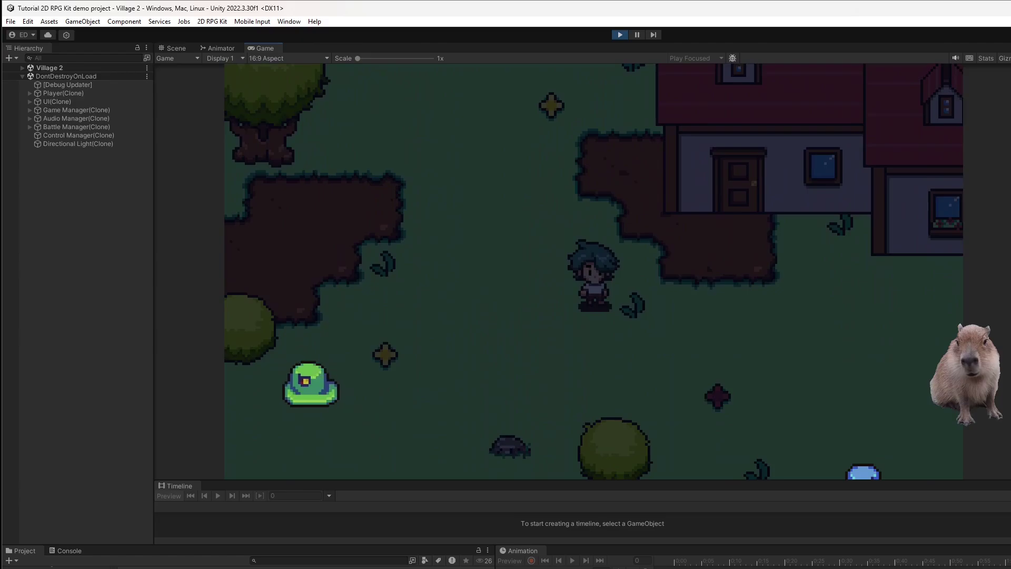
{"action": "key", "text": "Down"}
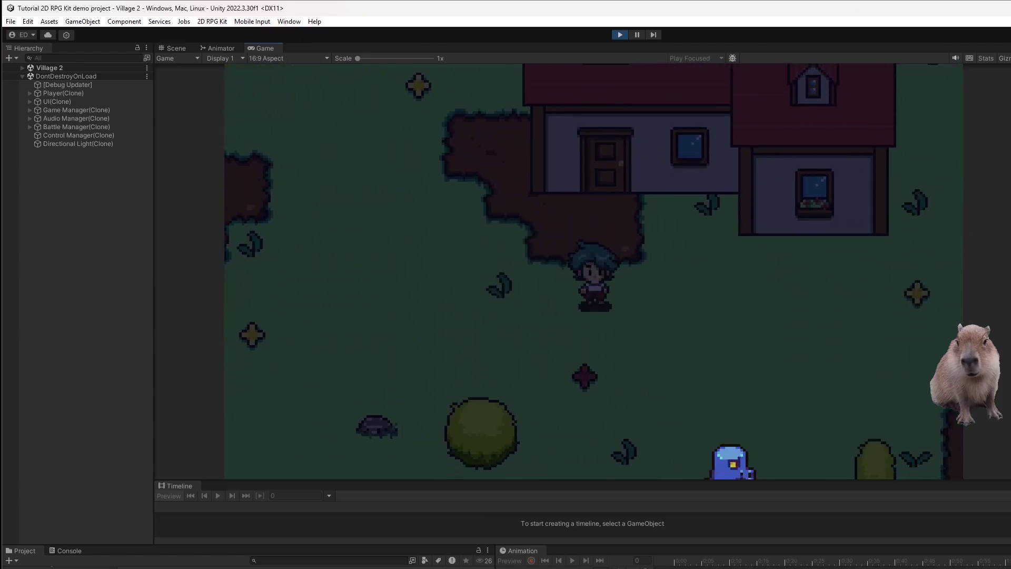
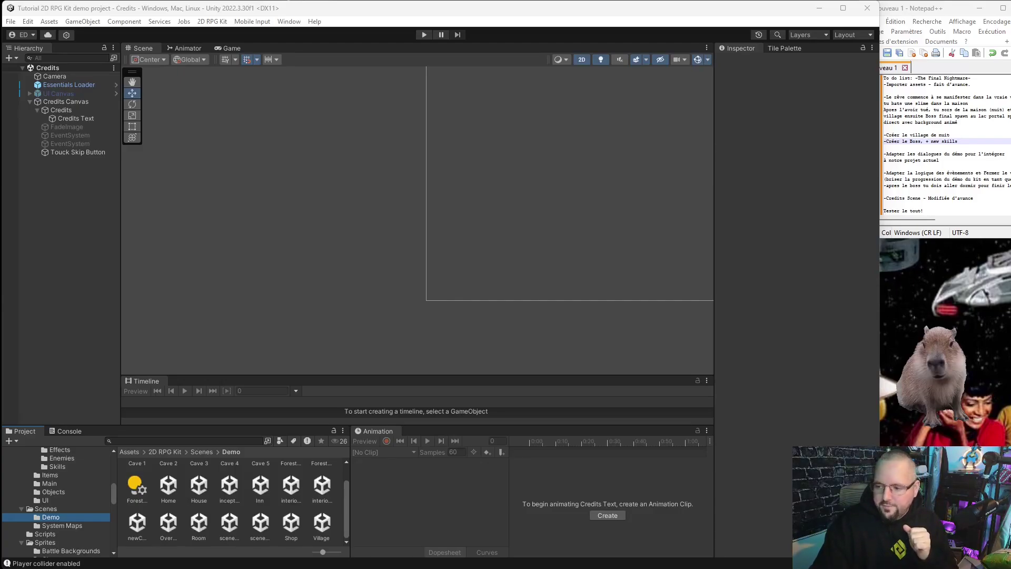
- Compare the SPACE and Pixel Dimensional Portal itch.io pages in Chrome, then minimize the browser
{"action": "left_click_drag", "start_coordinate": [771, 386], "coordinate": [507, 46]}
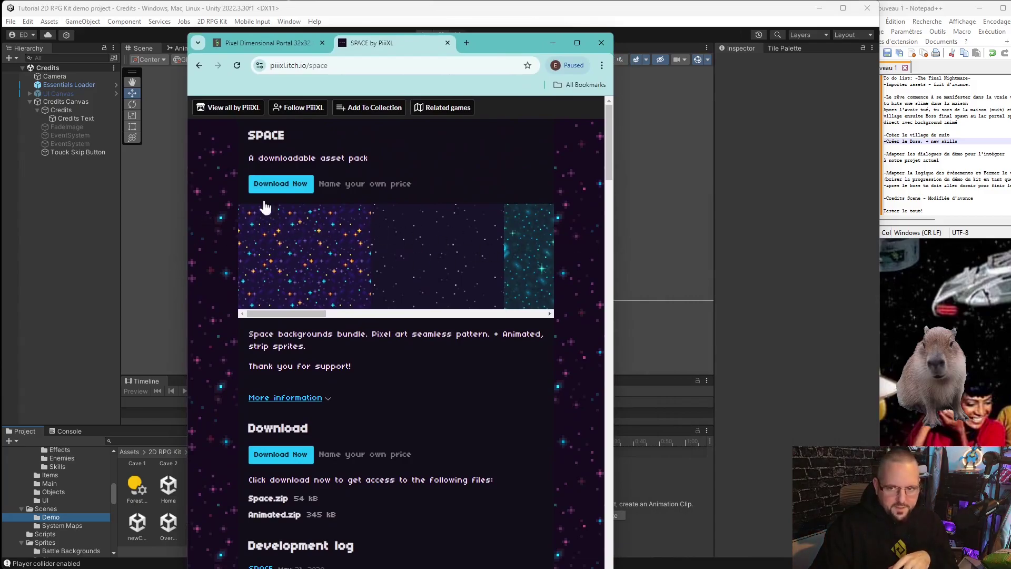
{"action": "left_click", "coordinate": [248, 43]}
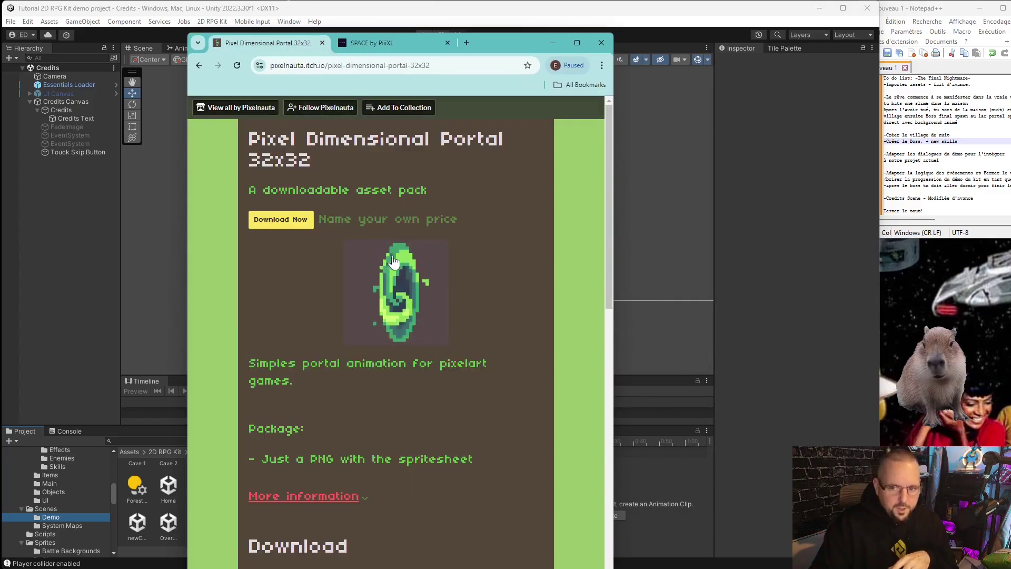
{"action": "left_click", "coordinate": [358, 44]}
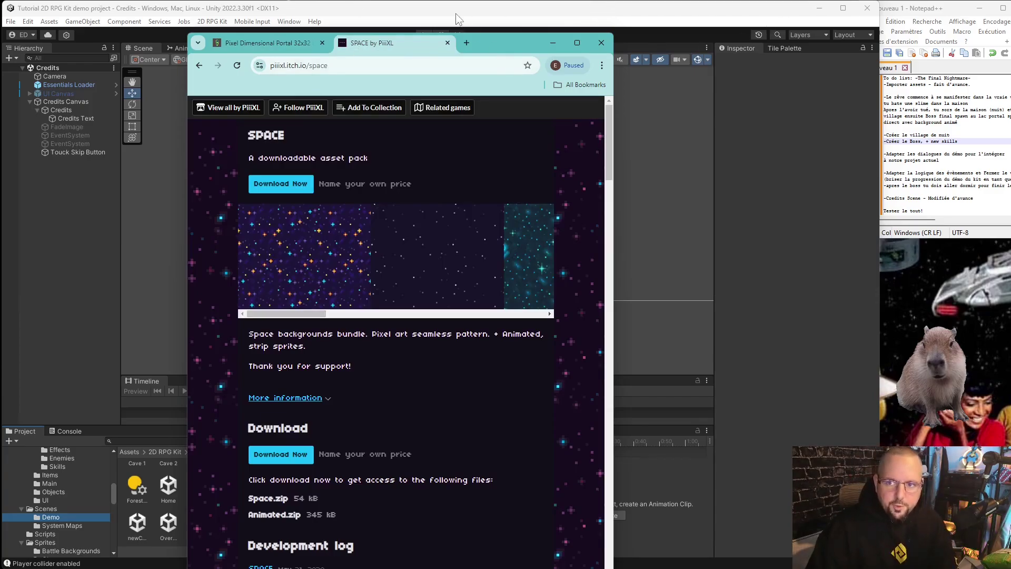
{"action": "left_click", "coordinate": [552, 42]}
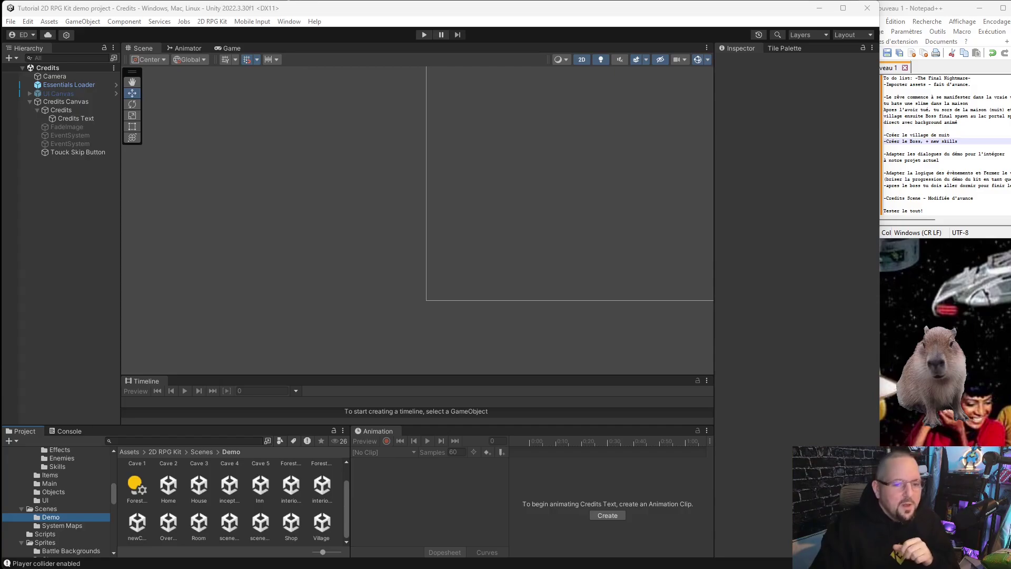
- Open the Demo Home scene and inspect how the Mom character is set up
{"action": "scroll", "coordinate": [76, 506], "scroll_direction": "down", "scroll_amount": 3}
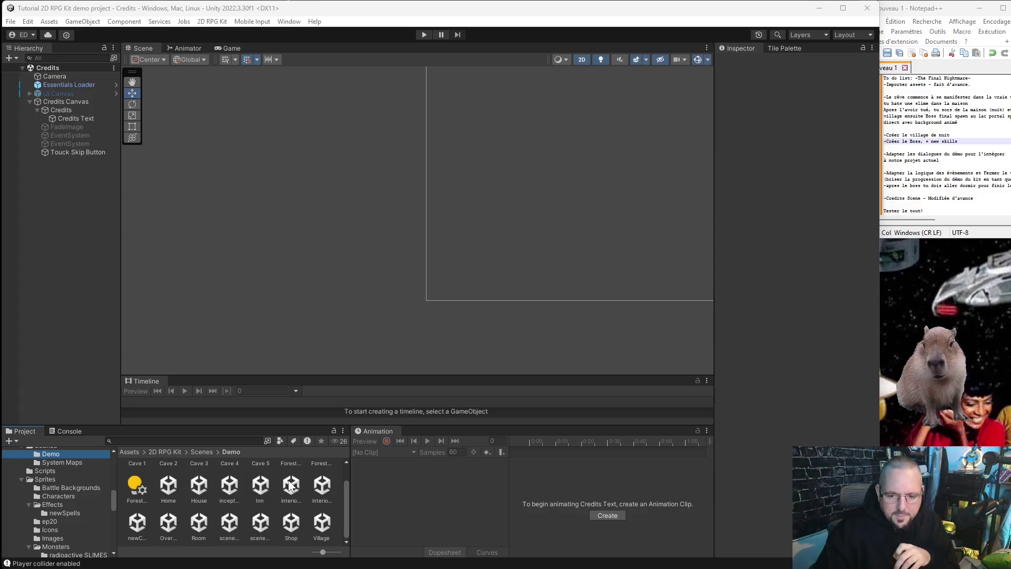
{"action": "double_click", "coordinate": [169, 489]}
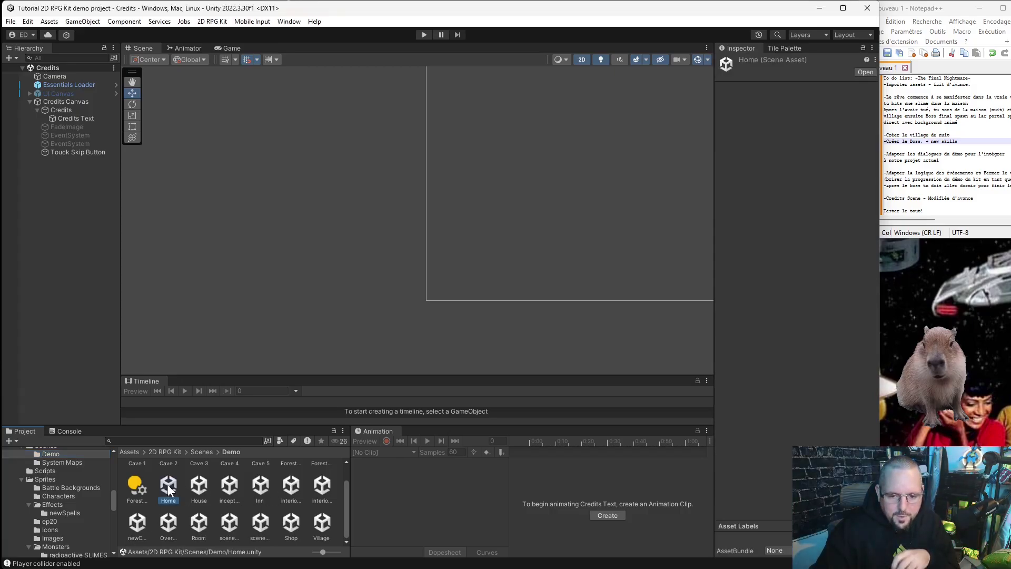
{"action": "scroll", "coordinate": [454, 311], "scroll_direction": "up", "scroll_amount": 3}
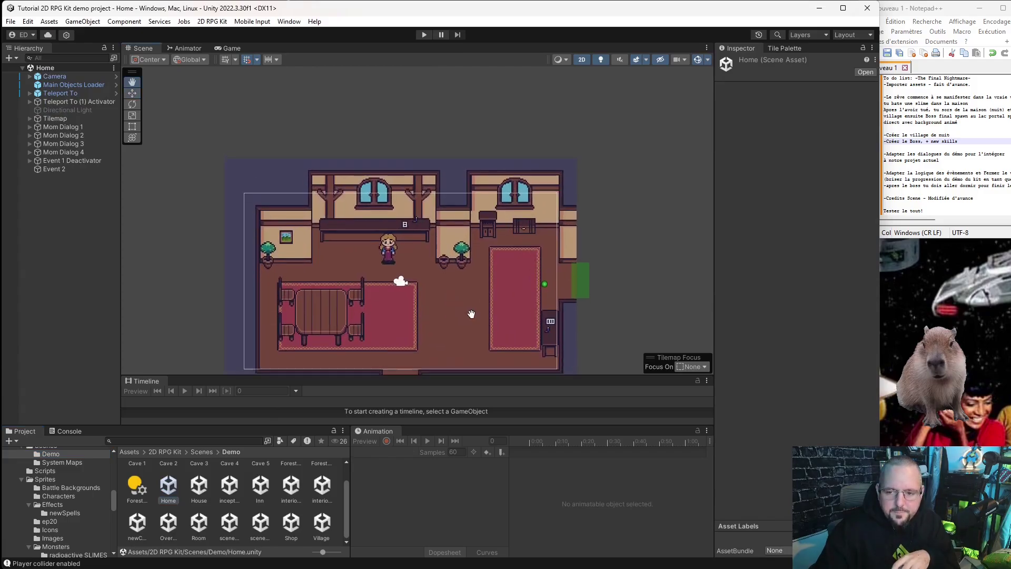
{"action": "scroll", "coordinate": [463, 285], "scroll_direction": "down", "scroll_amount": 1}
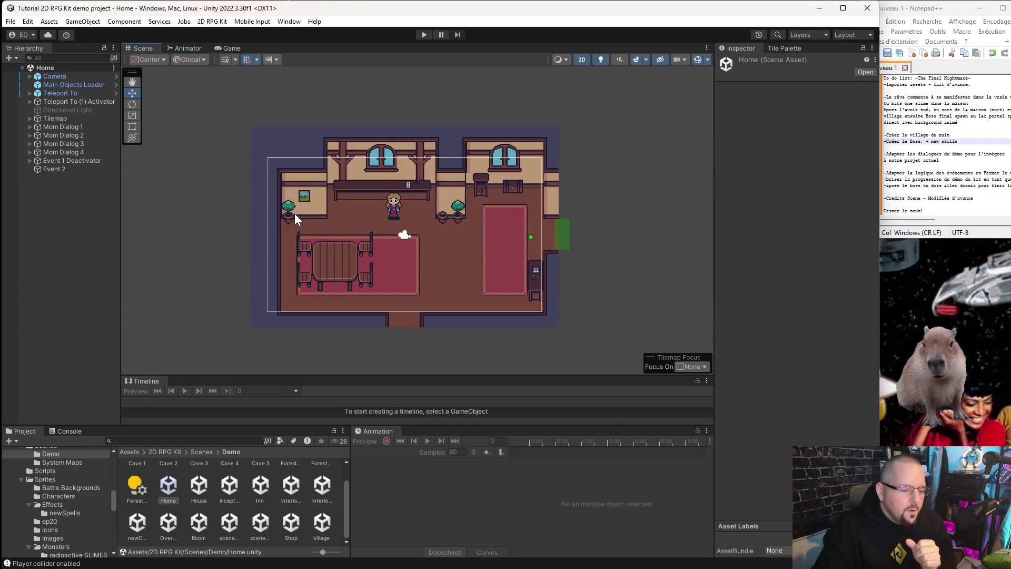
{"action": "left_click", "coordinate": [394, 216]}
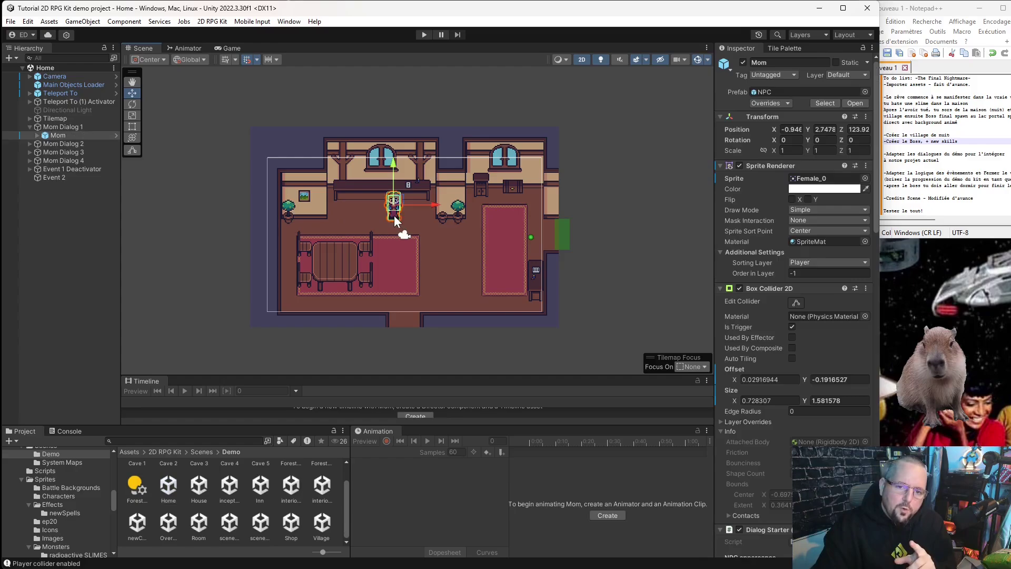
{"action": "left_click", "coordinate": [90, 264]}
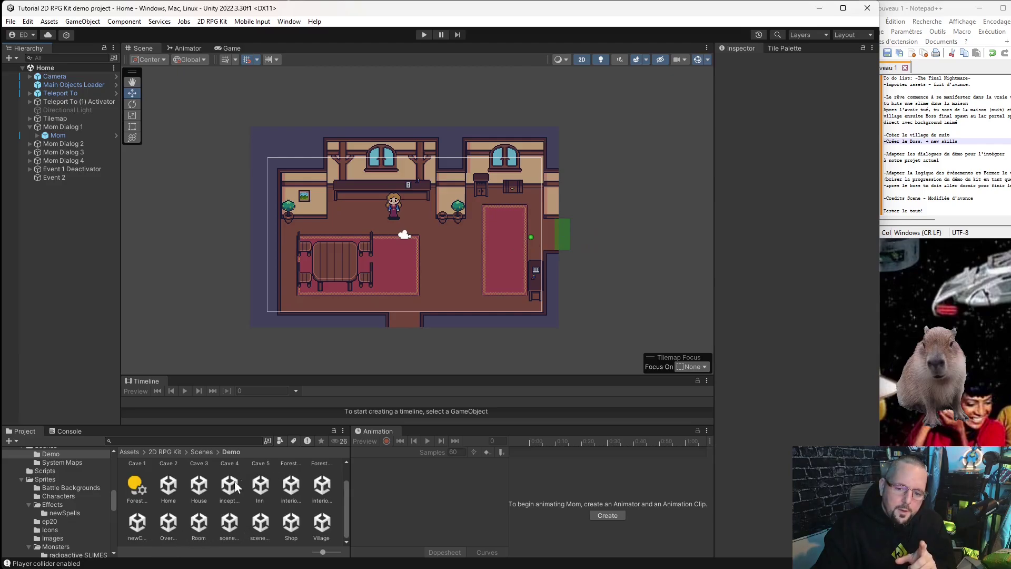
- Open the Room scene and inspect the left-doorway Teleport To leading to Home's 'Home 1' entry
{"action": "double_click", "coordinate": [206, 528]}
{"action": "scroll", "coordinate": [358, 251], "scroll_direction": "up", "scroll_amount": 1}
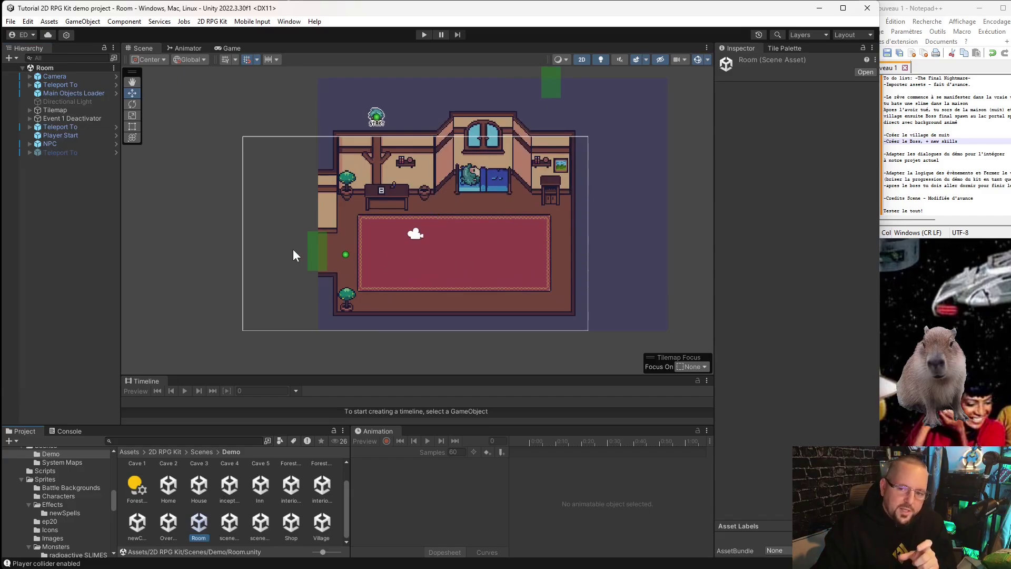
{"action": "left_click", "coordinate": [320, 257]}
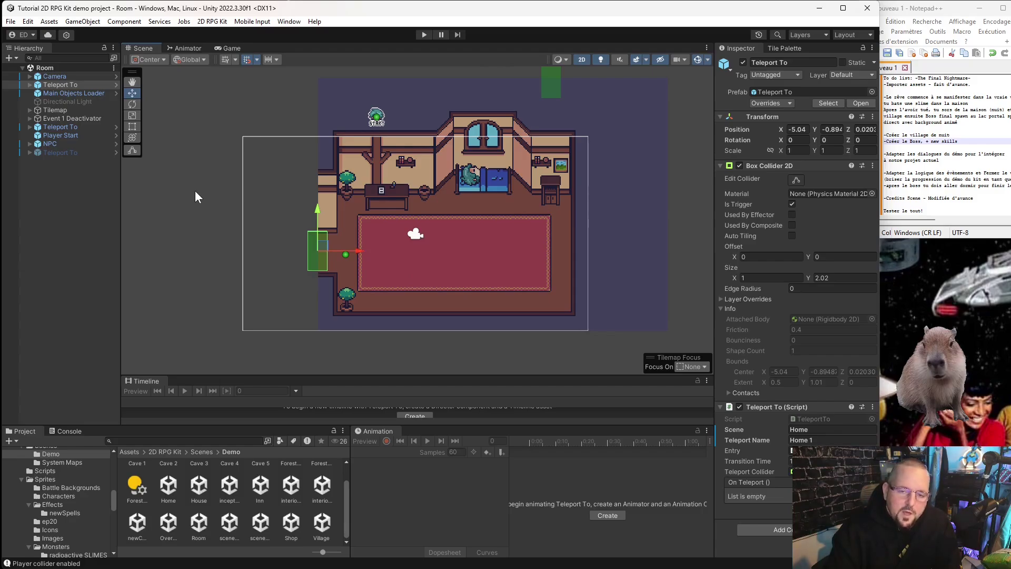
{"action": "left_click", "coordinate": [232, 219]}
- Add a new Teleport at the Room's left doorway with its Teleport From point inside the room
{"action": "right_click", "coordinate": [70, 182]}
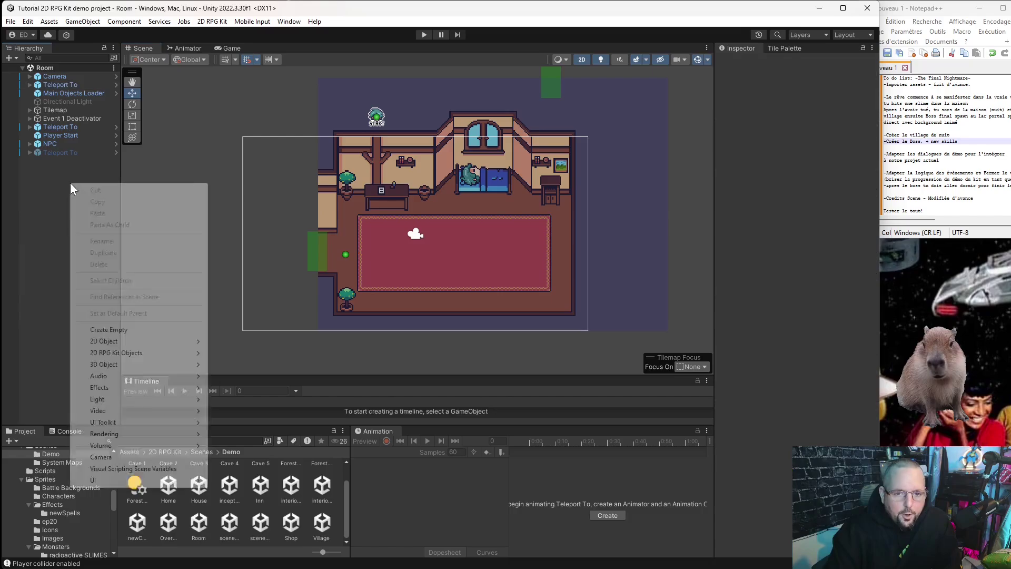
{"action": "mouse_move", "coordinate": [146, 356]}
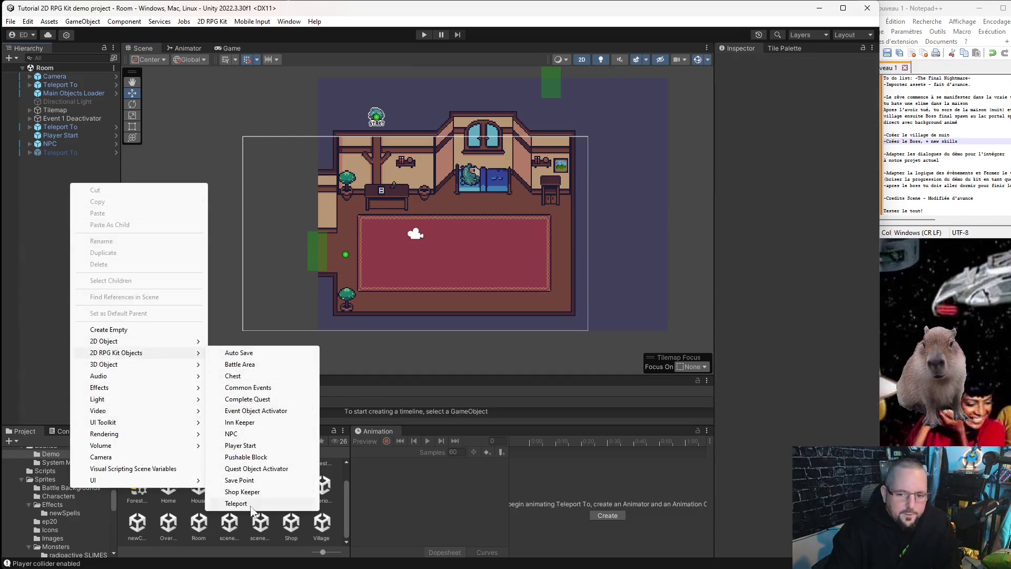
{"action": "left_click", "coordinate": [235, 503]}
{"action": "mouse_move", "coordinate": [440, 210]}
{"action": "left_mouse_down"}
{"action": "mouse_move", "coordinate": [333, 252]}
{"action": "mouse_move", "coordinate": [346, 249]}
{"action": "mouse_move", "coordinate": [320, 233]}
{"action": "mouse_move", "coordinate": [320, 247]}
{"action": "left_mouse_up"}
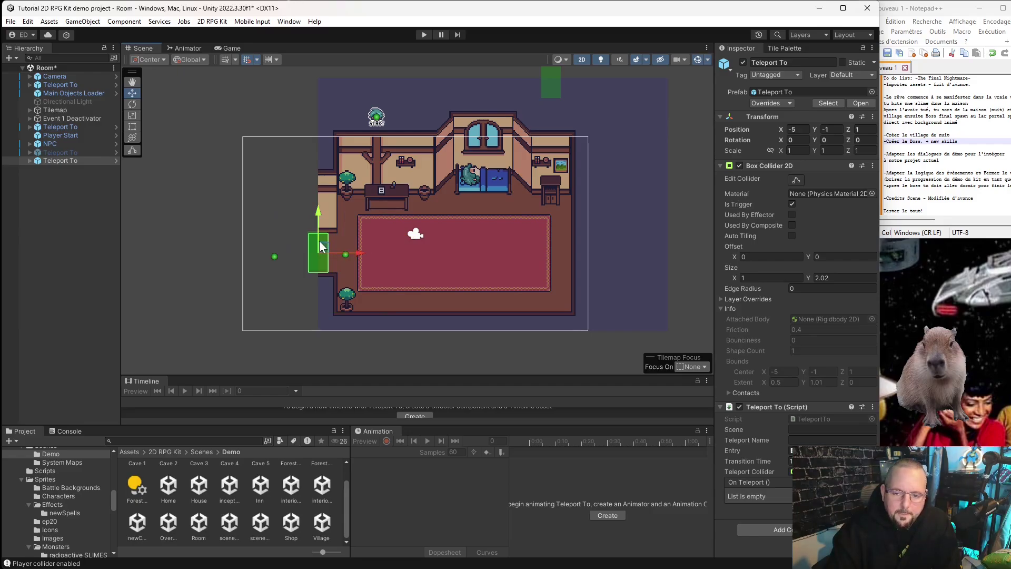
{"action": "left_click", "coordinate": [275, 256]}
{"action": "left_click_drag", "start_coordinate": [274, 256], "coordinate": [409, 254]}
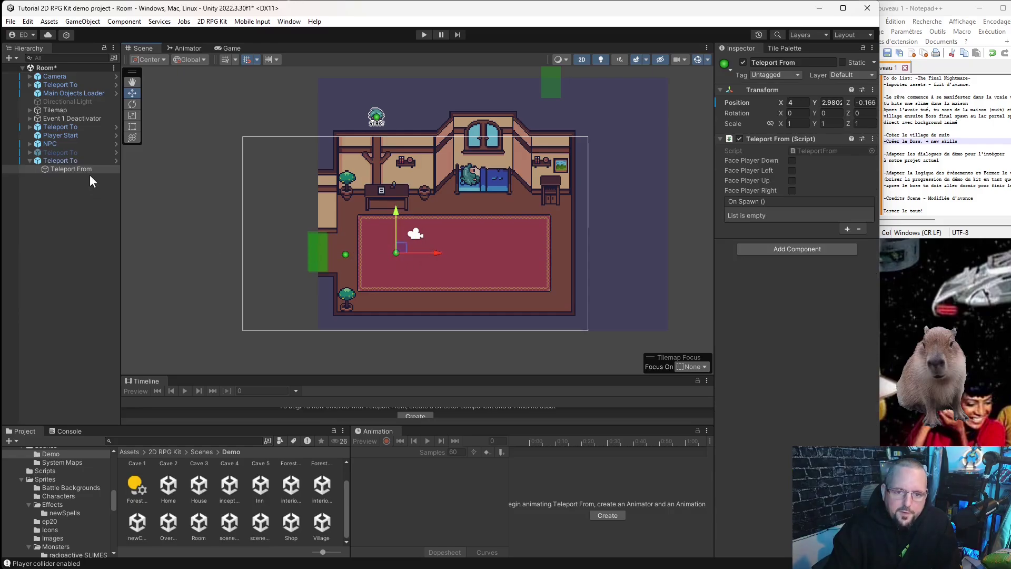
- Widen the new teleport's trigger box, compare it with the original, and push Teleport From further in
{"action": "left_click", "coordinate": [65, 160]}
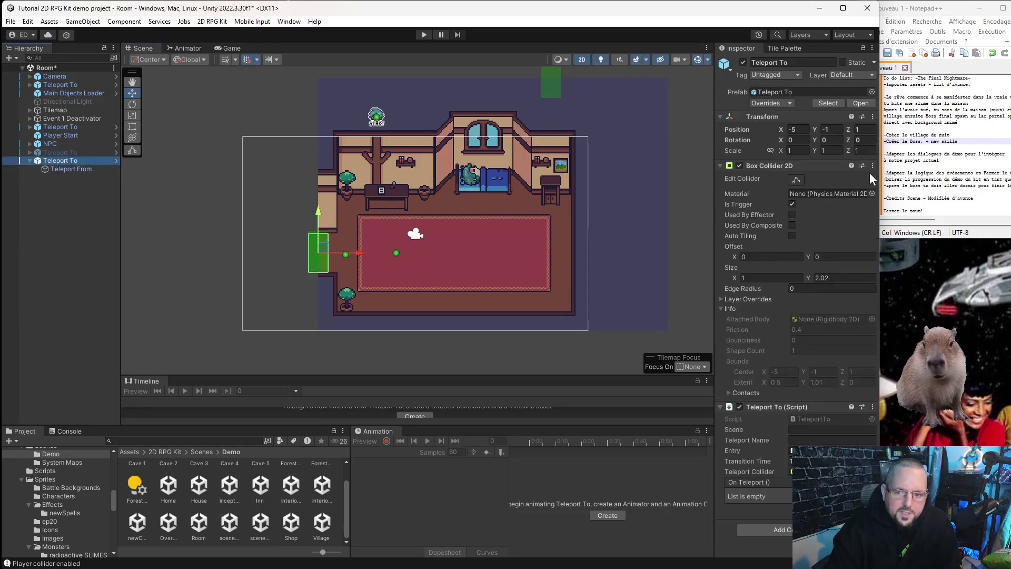
{"action": "left_click", "coordinate": [795, 180]}
{"action": "left_click_drag", "start_coordinate": [329, 251], "coordinate": [339, 255]}
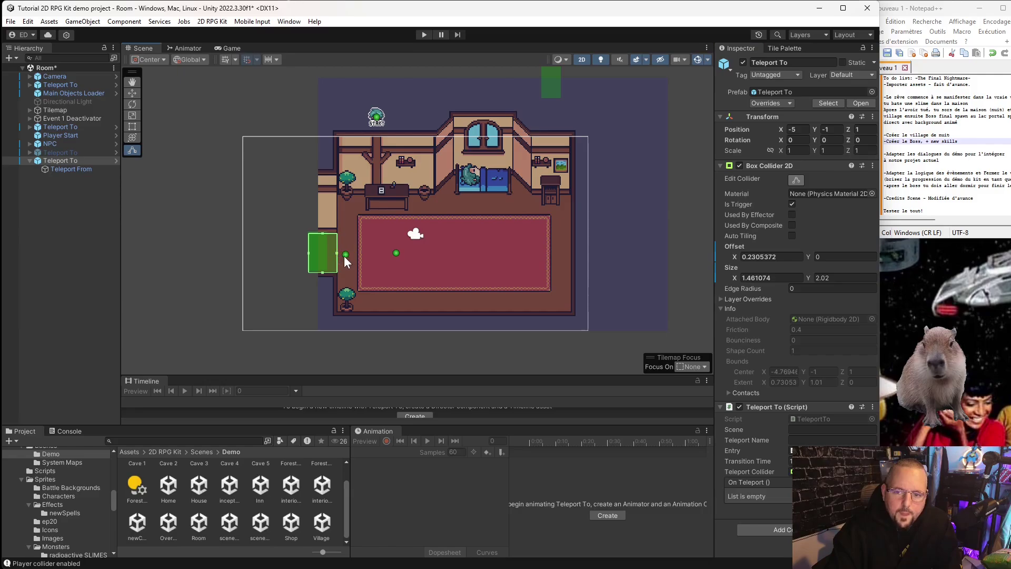
{"action": "left_click", "coordinate": [345, 252]}
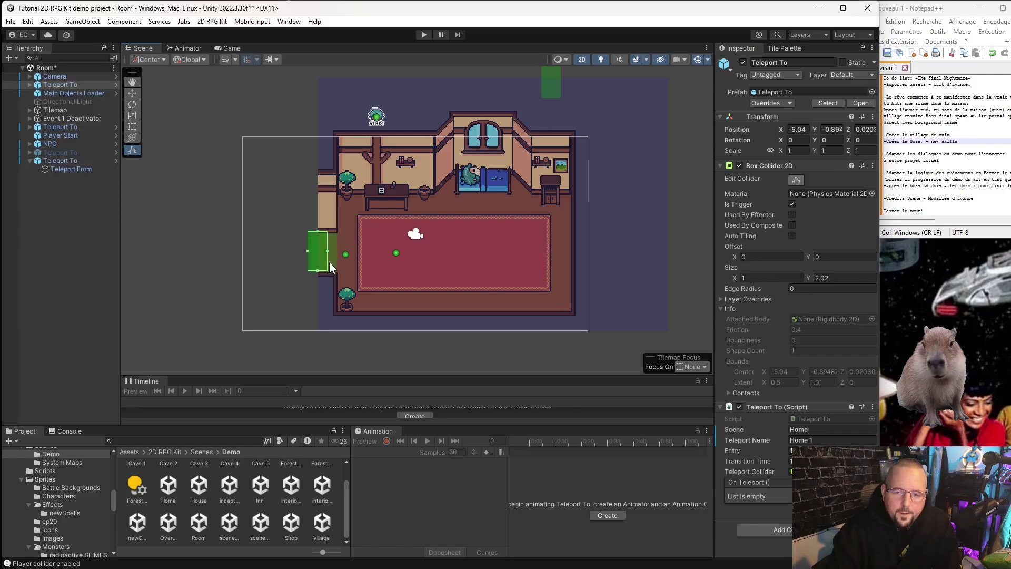
{"action": "left_click", "coordinate": [336, 260]}
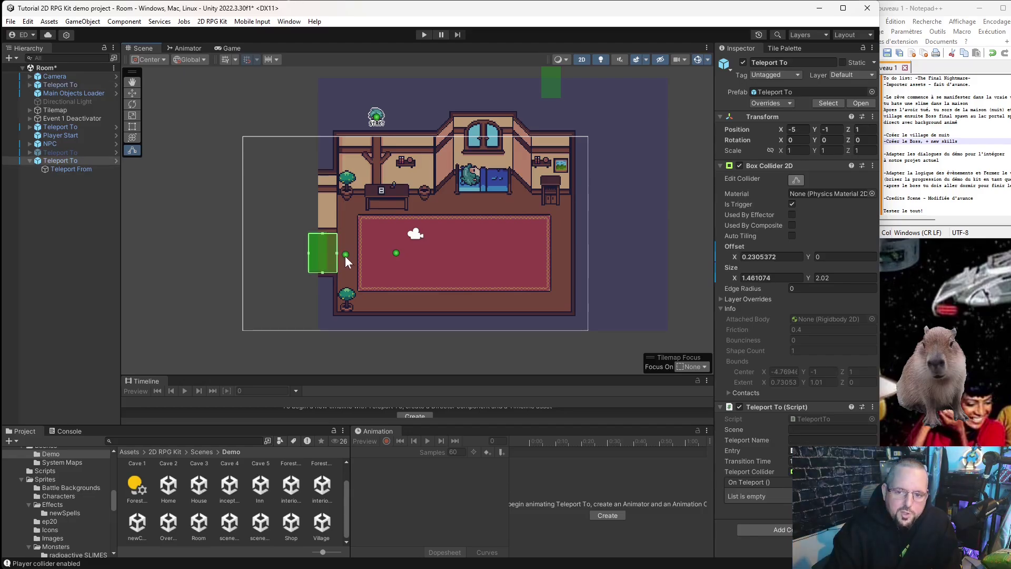
{"action": "left_click", "coordinate": [345, 255]}
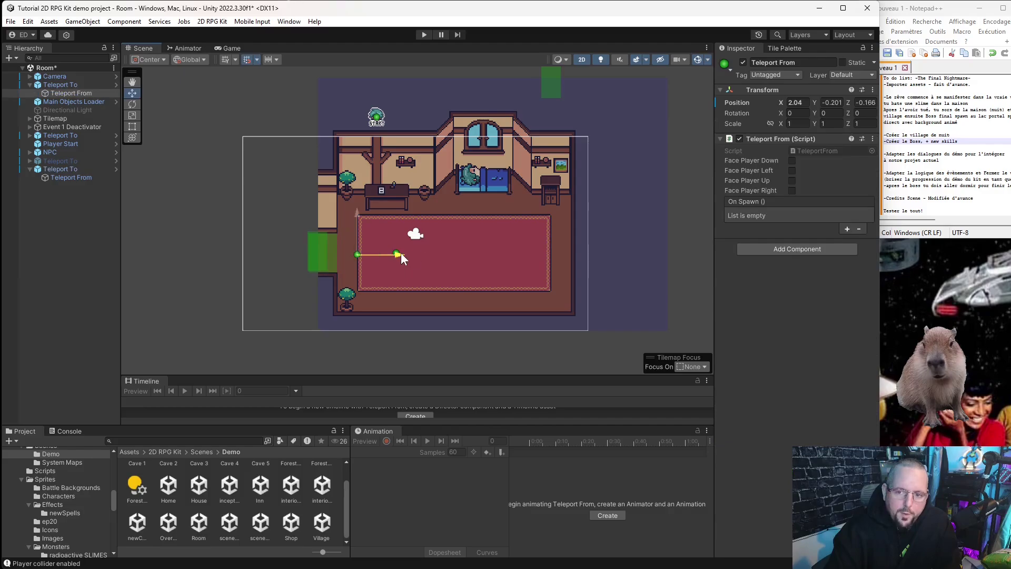
{"action": "left_click_drag", "start_coordinate": [389, 255], "coordinate": [439, 255]}
{"action": "left_click", "coordinate": [336, 261]}
{"action": "left_click", "coordinate": [336, 258]}
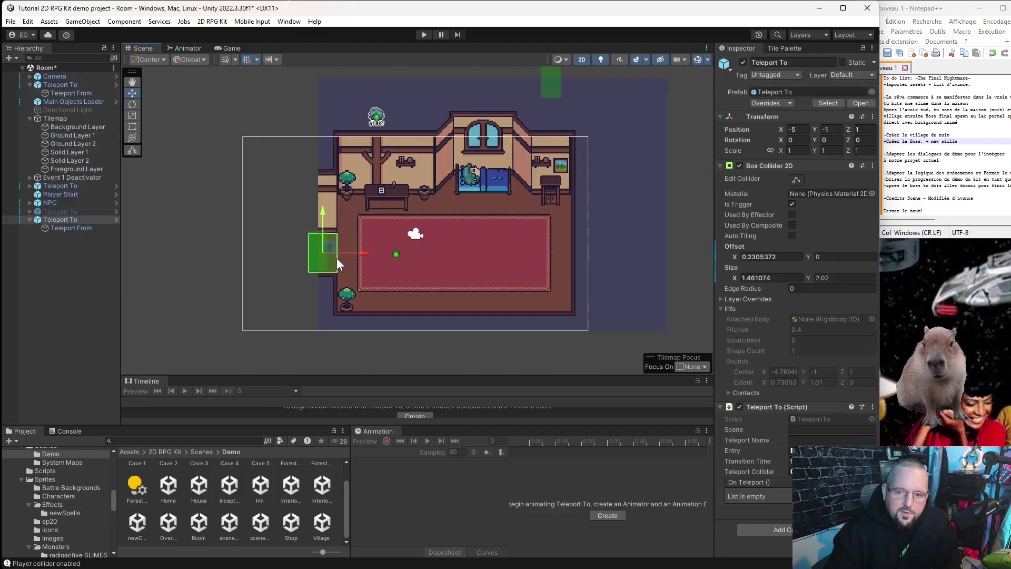
- Enlarge the trigger box to about 2.27 × 2.59 and review the Room's other teleports
{"action": "left_click", "coordinate": [795, 181]}
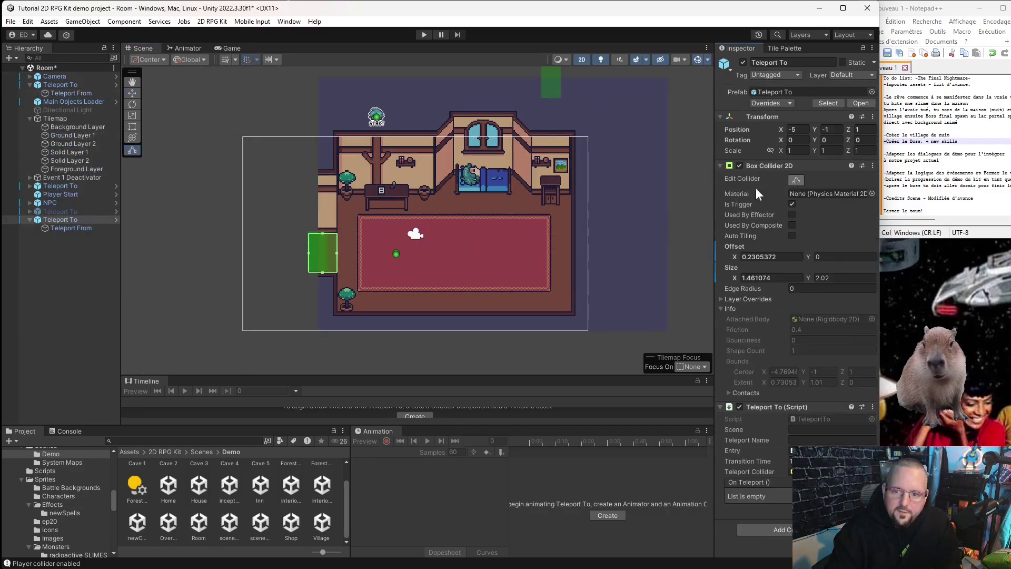
{"action": "mouse_move", "coordinate": [337, 252]}
{"action": "left_mouse_down"}
{"action": "mouse_move", "coordinate": [352, 258]}
{"action": "mouse_move", "coordinate": [329, 228]}
{"action": "left_mouse_up"}
{"action": "left_click_drag", "start_coordinate": [331, 272], "coordinate": [331, 278]}
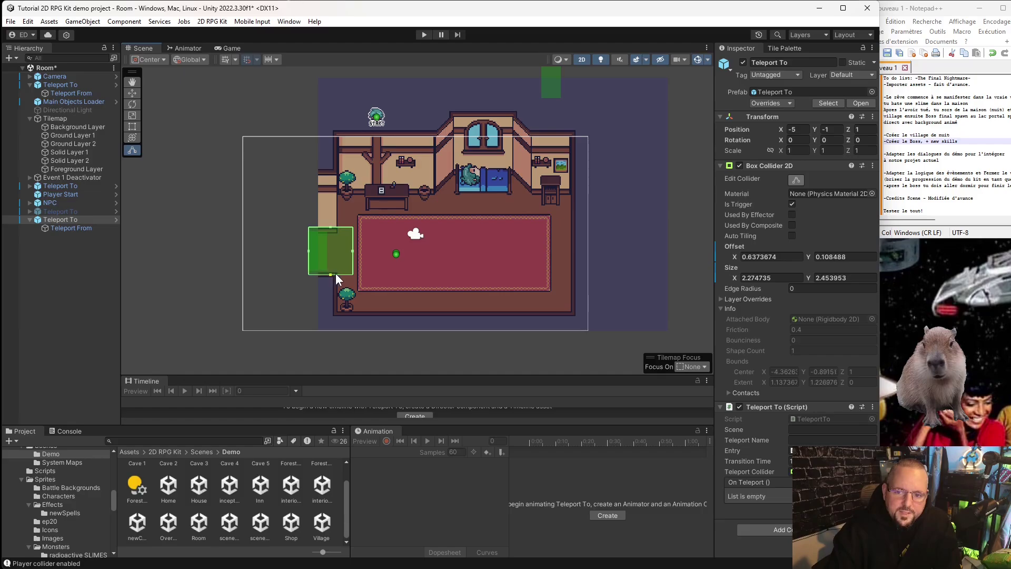
{"action": "left_click", "coordinate": [63, 211]}
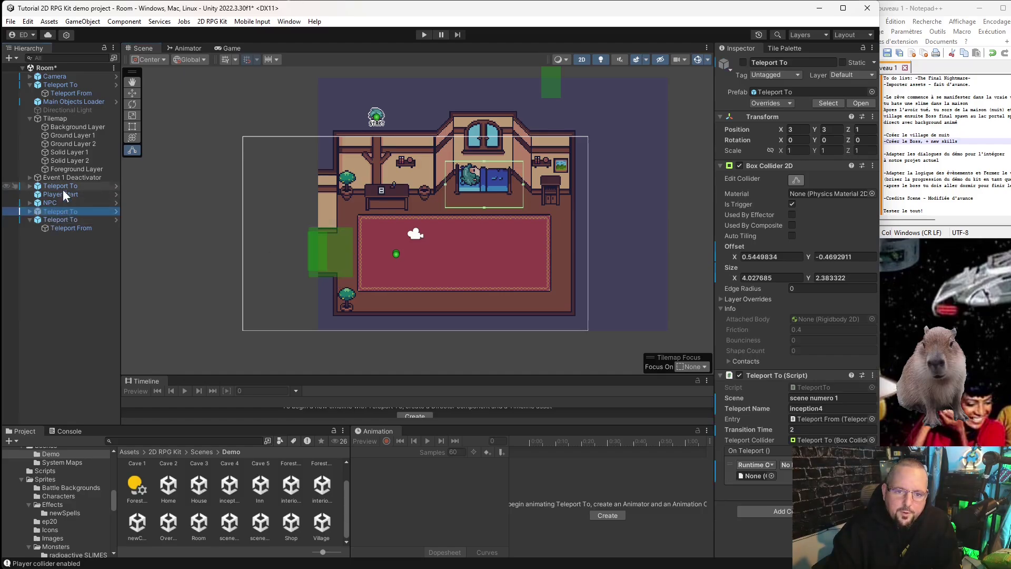
{"action": "left_click", "coordinate": [71, 185]}
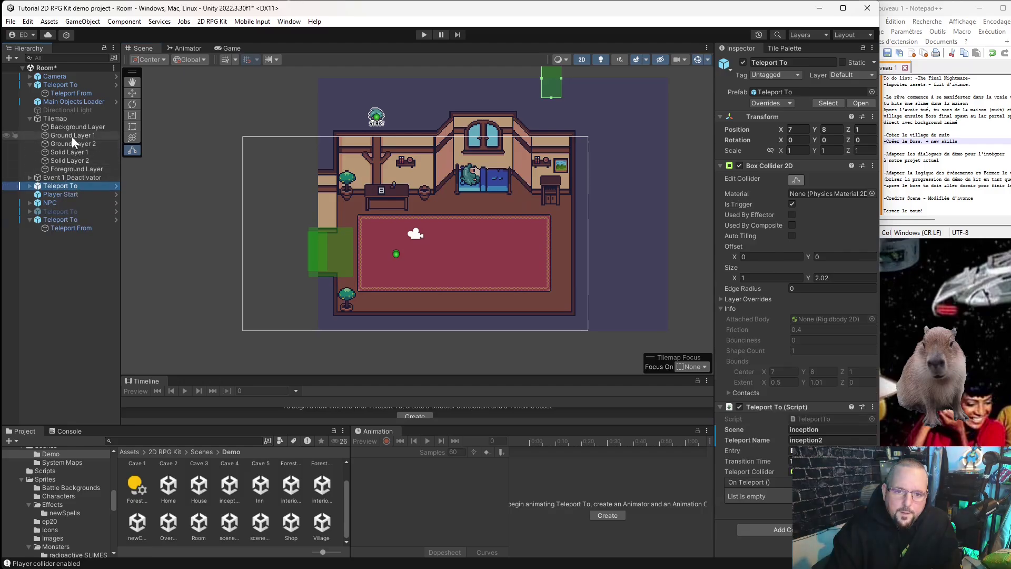
{"action": "left_click", "coordinate": [68, 85]}
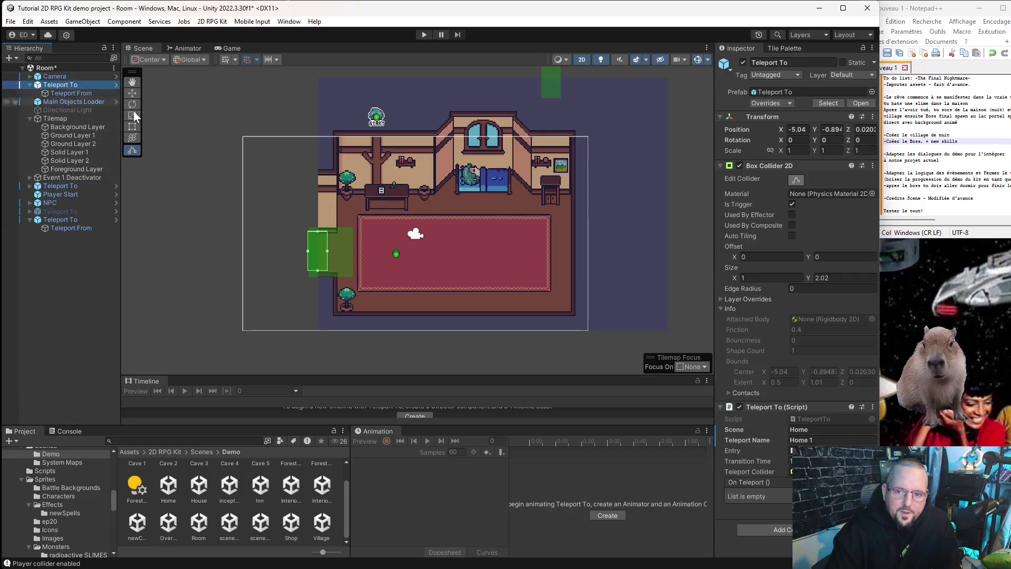
{"action": "scroll", "coordinate": [354, 273], "scroll_direction": "up", "scroll_amount": 3}
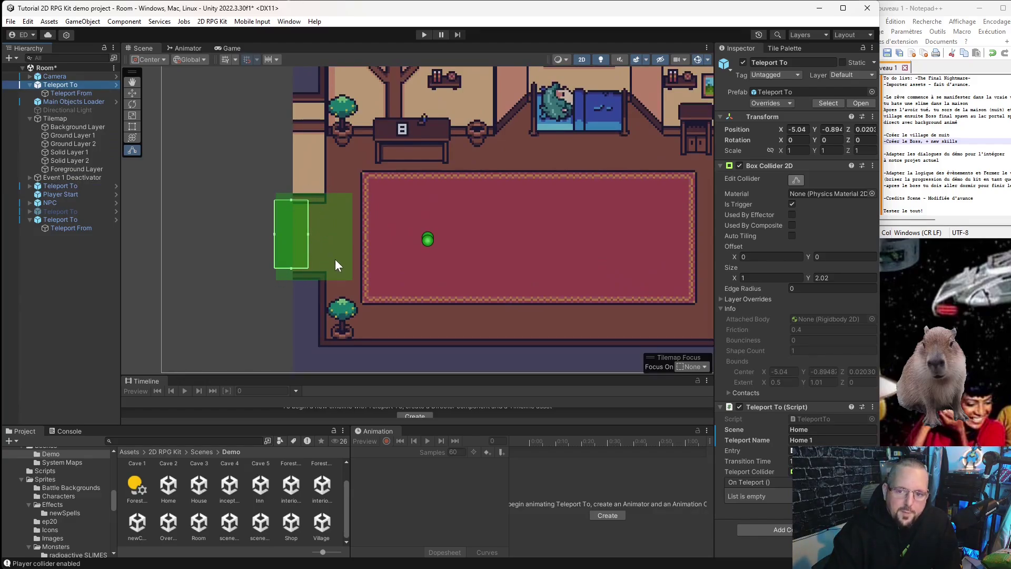
- Shrink the new teleport's trigger box to about 1.35 × 2.48 so it stops short of the rug
{"action": "left_click", "coordinate": [329, 241]}
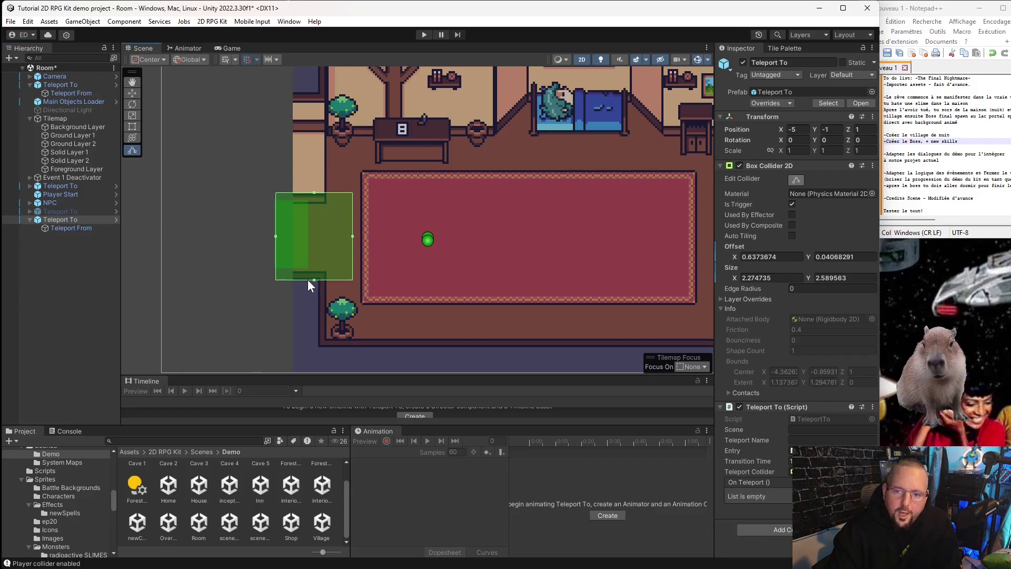
{"action": "left_click_drag", "start_coordinate": [312, 279], "coordinate": [311, 276]}
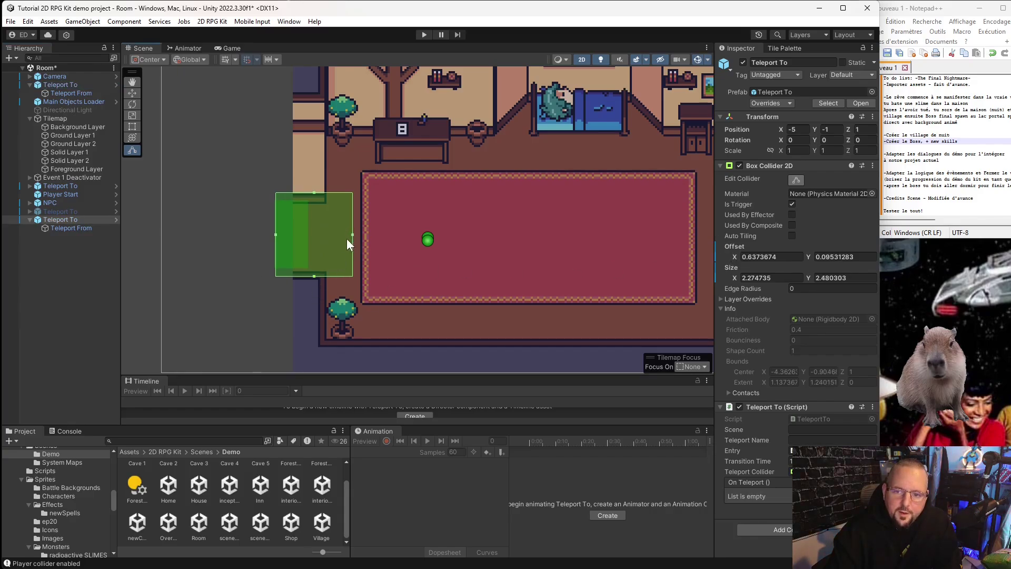
{"action": "left_click_drag", "start_coordinate": [352, 234], "coordinate": [331, 227]}
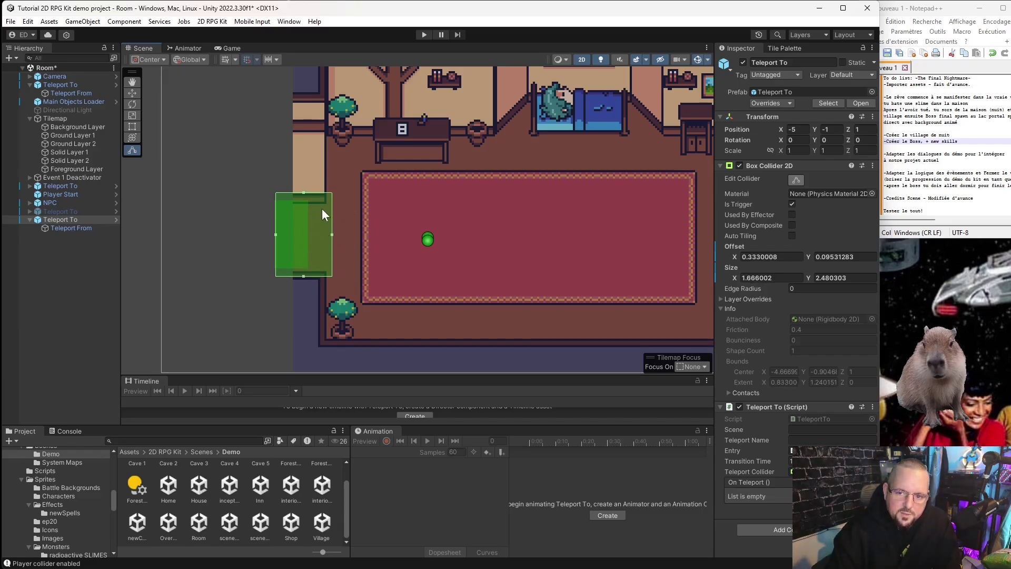
{"action": "left_click_drag", "start_coordinate": [332, 232], "coordinate": [326, 232]}
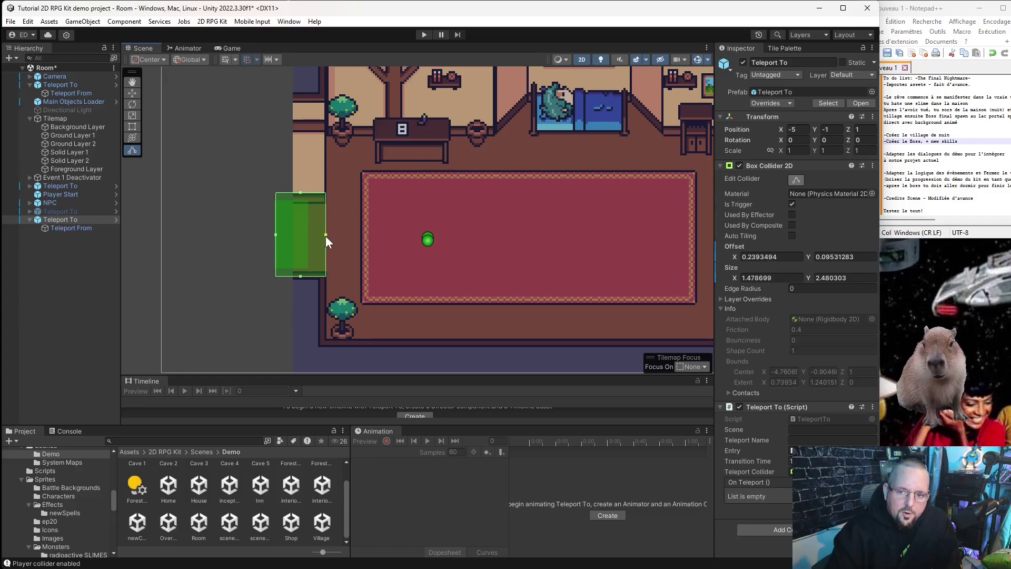
{"action": "left_click_drag", "start_coordinate": [325, 236], "coordinate": [321, 234]}
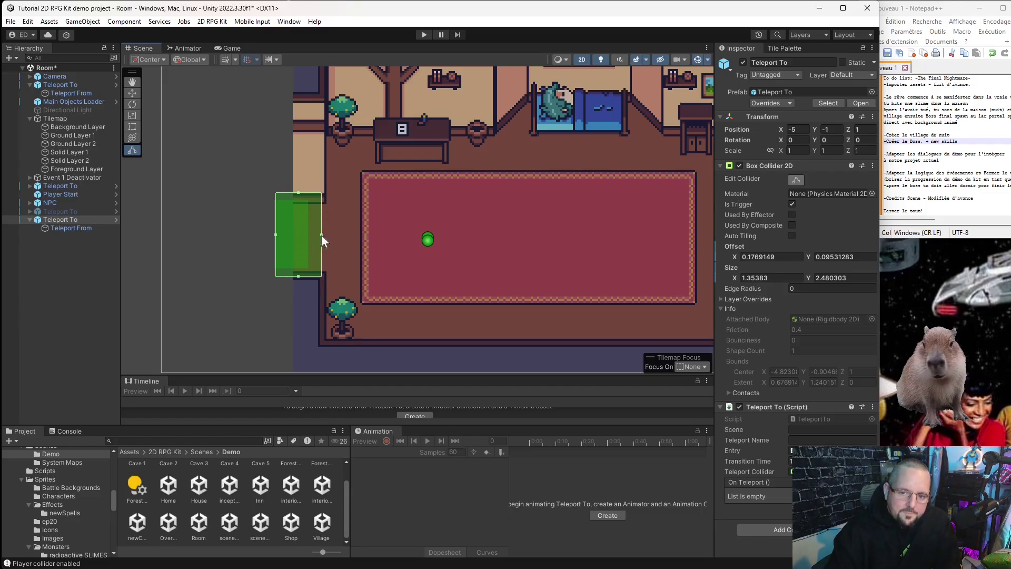
{"action": "left_click", "coordinate": [263, 296]}
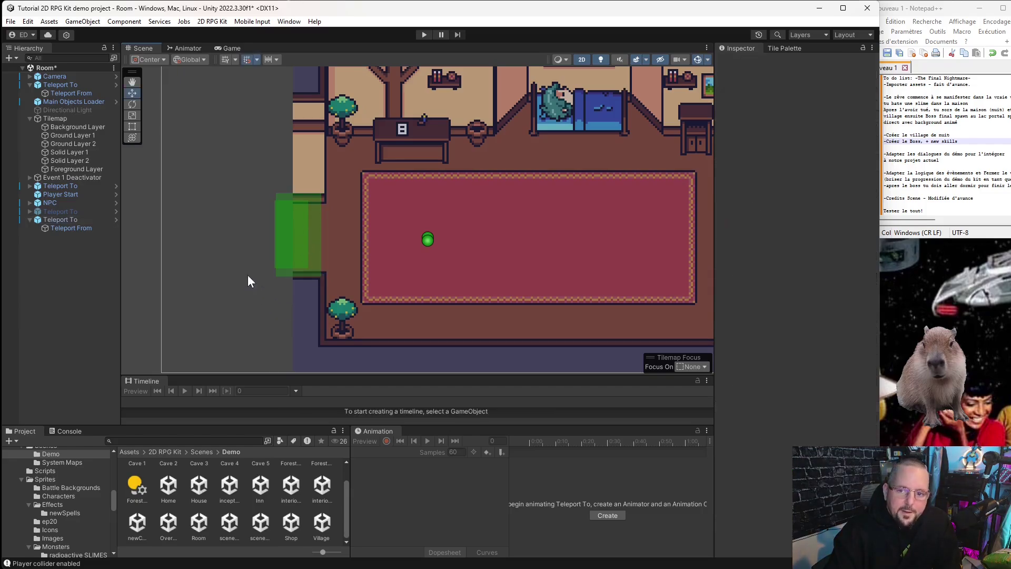
- Set the new Teleport To's Scene and Teleport Name both to Home2, then deactivate the object
{"action": "left_click", "coordinate": [64, 221]}
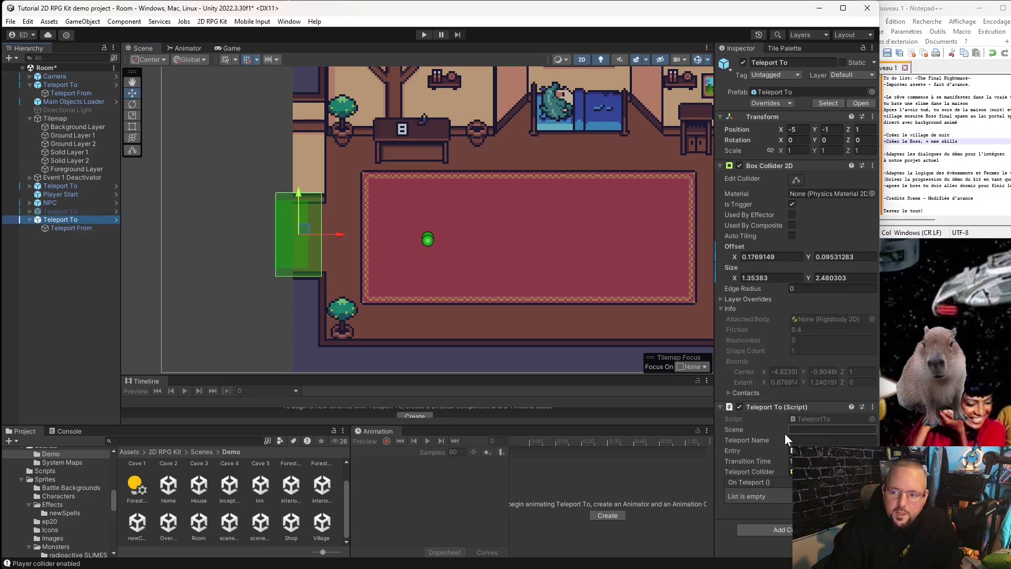
{"action": "left_click", "coordinate": [801, 429]}
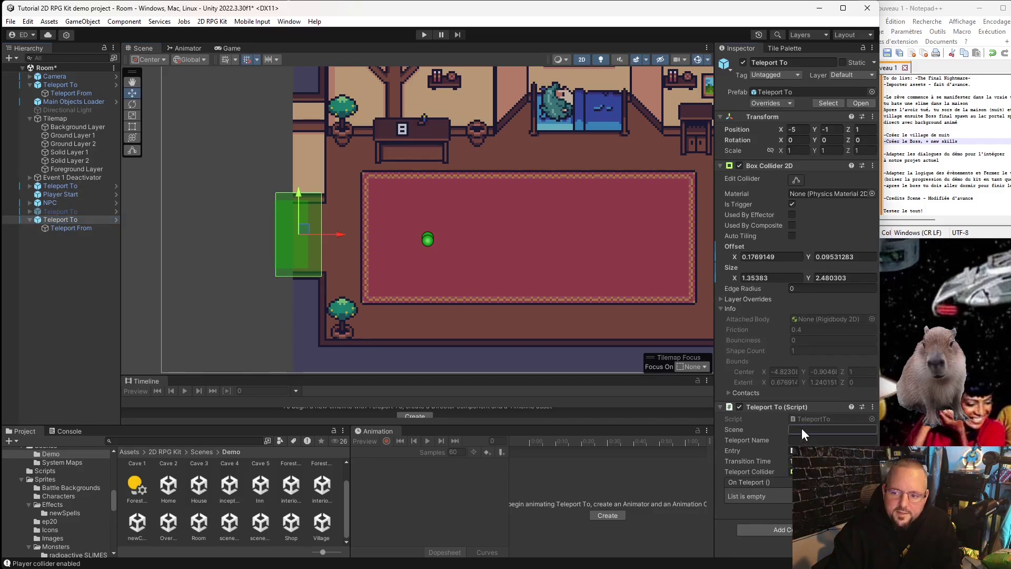
{"action": "type", "text": "Ro"}
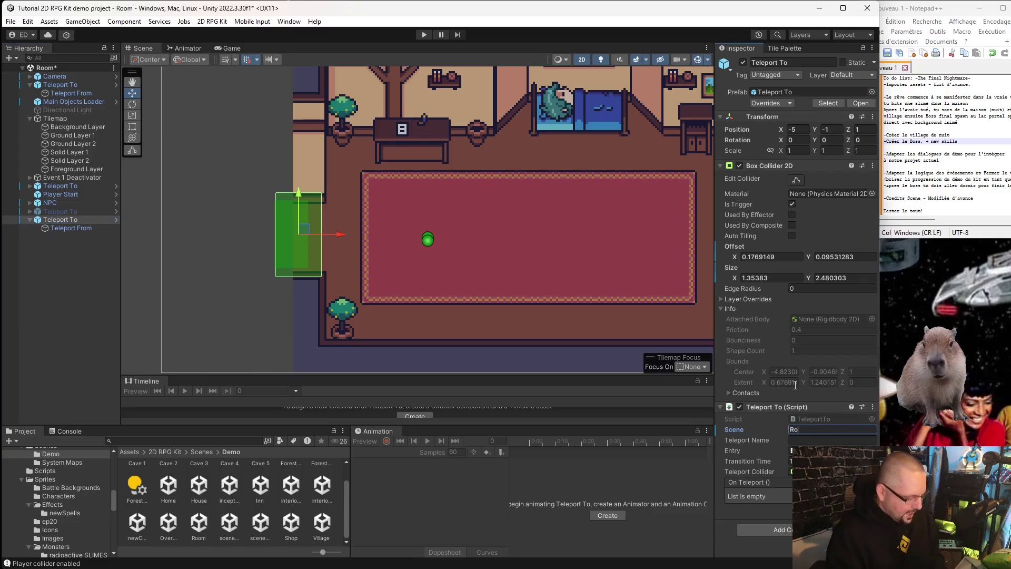
{"action": "key", "text": "BackSpace"}
{"action": "key", "text": "BackSpace"}
{"action": "type", "text": "H"}
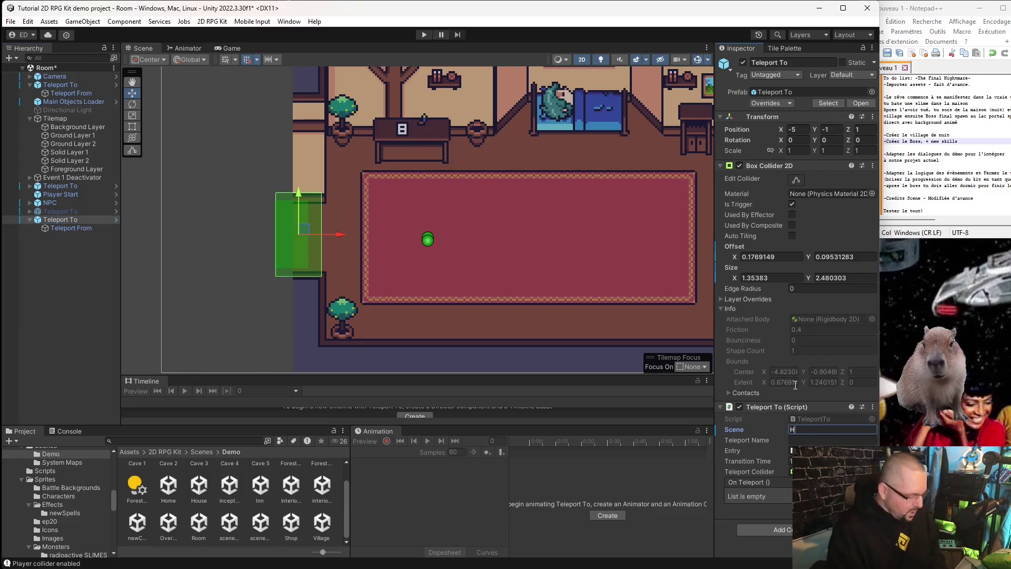
{"action": "type", "text": "ome2"}
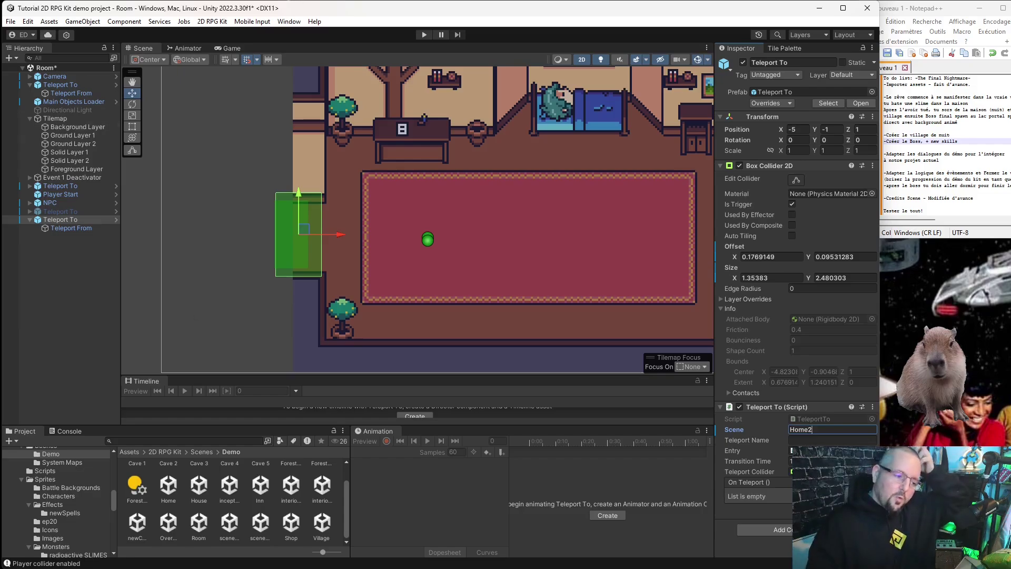
{"action": "left_click", "coordinate": [440, 481]}
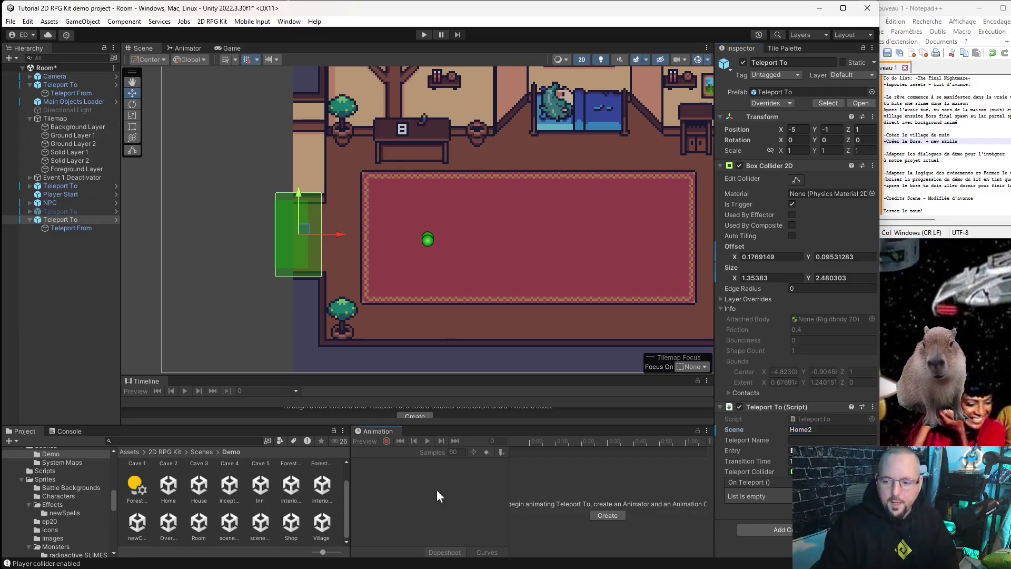
{"action": "left_click", "coordinate": [796, 440]}
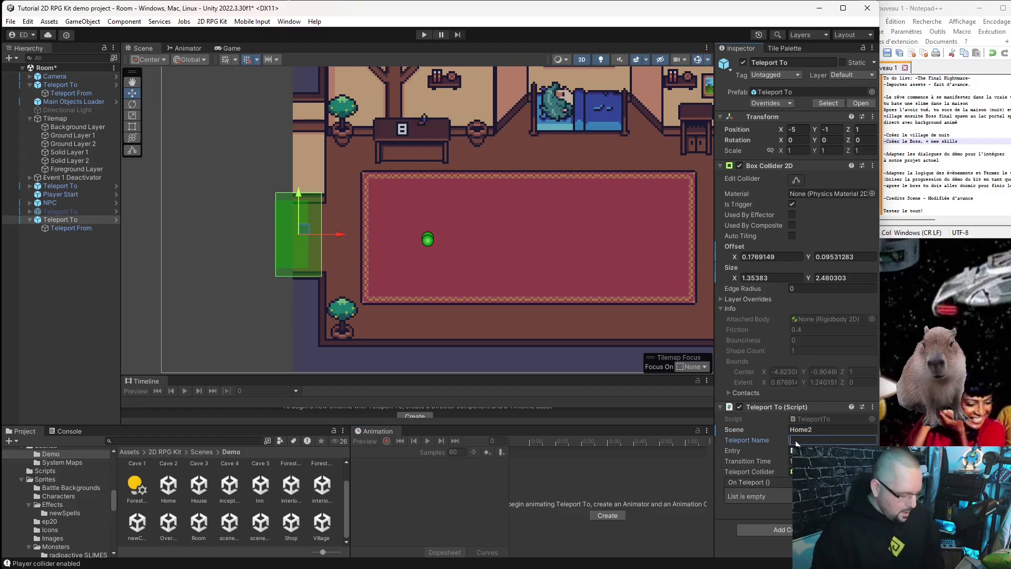
{"action": "type", "text": "Home2"}
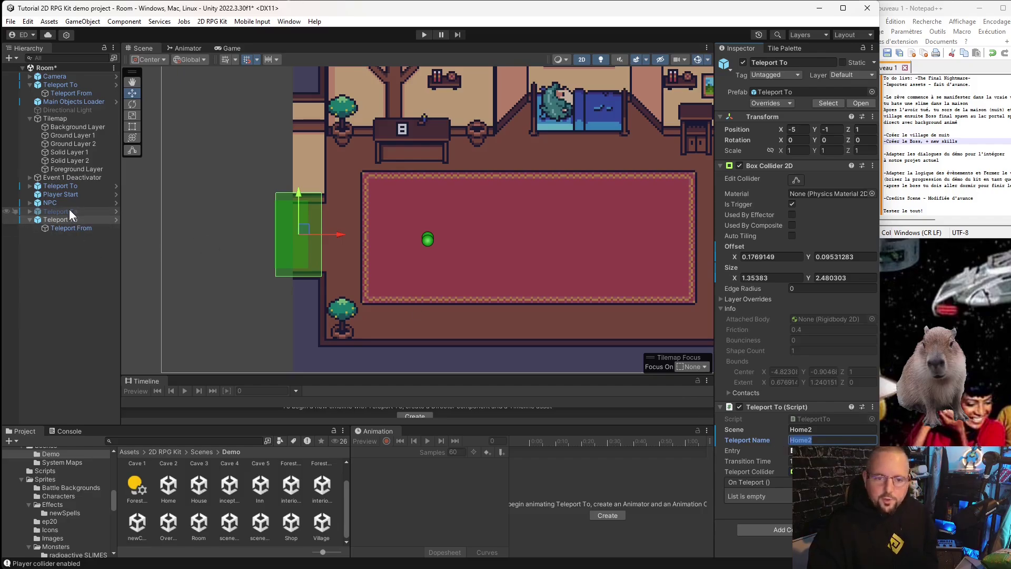
{"action": "left_click", "coordinate": [61, 220]}
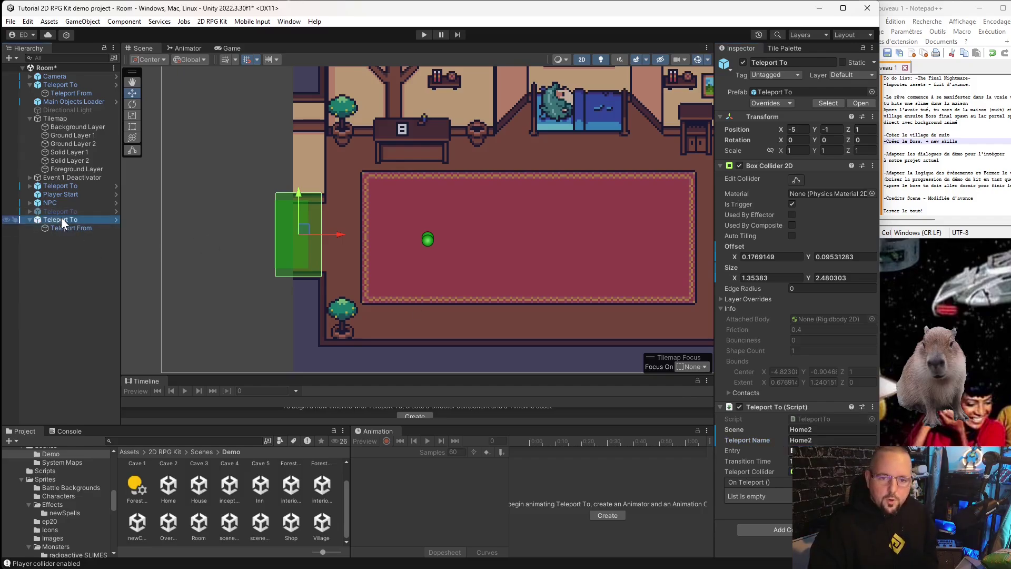
{"action": "left_click", "coordinate": [742, 62]}
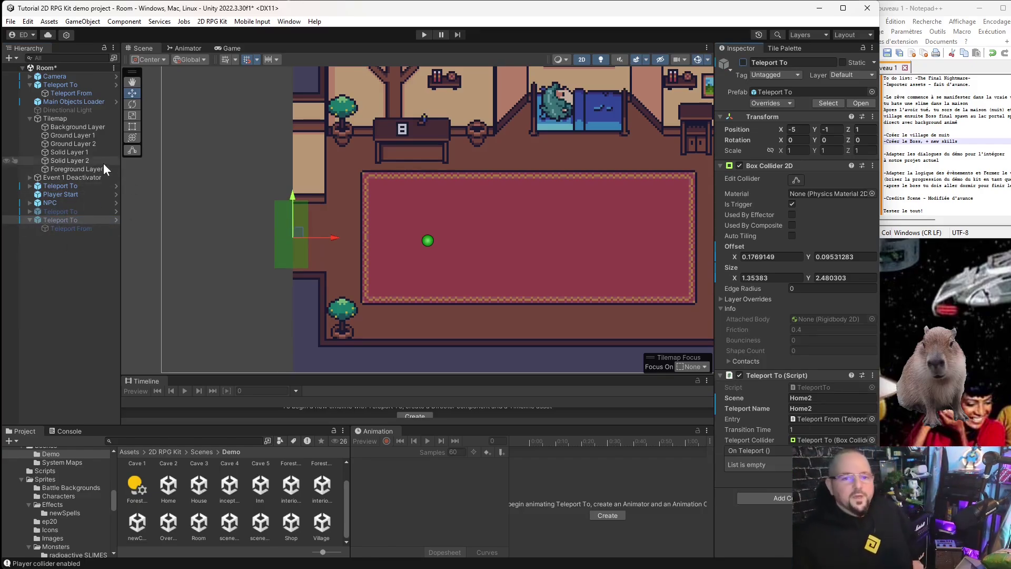
- Bring up the Hierarchy's create menu to add an empty GameObject
{"action": "right_click", "coordinate": [40, 260]}
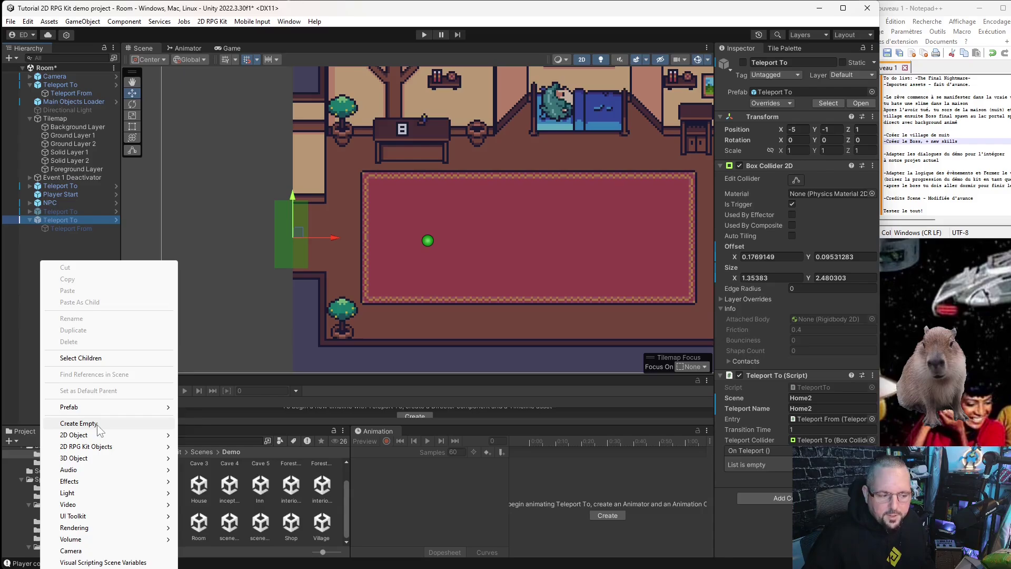
{"action": "mouse_move", "coordinate": [148, 448]}
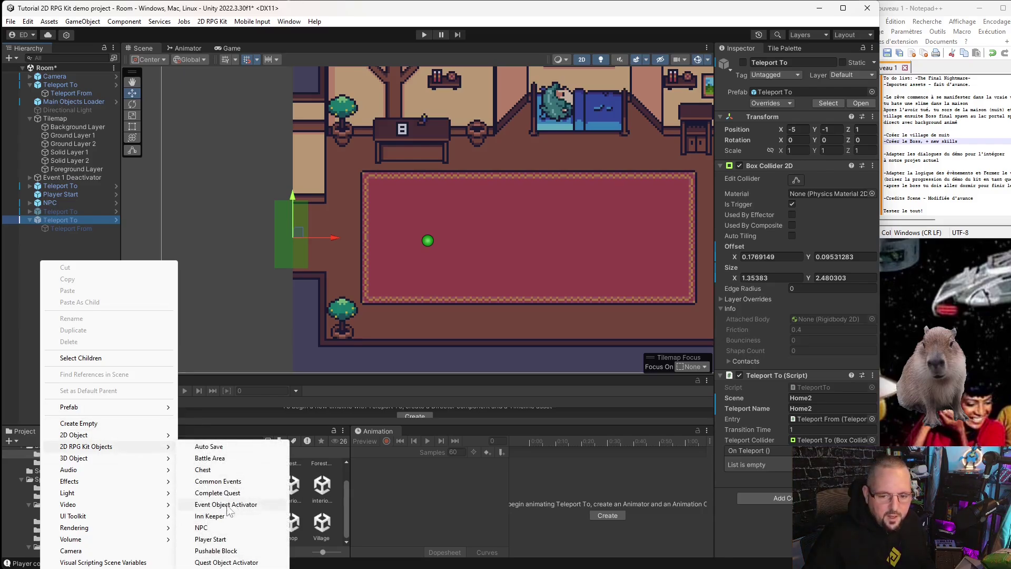
- Create an empty GameObject and name it 'item checker', fixing the typed typo
{"action": "left_click", "coordinate": [78, 423]}
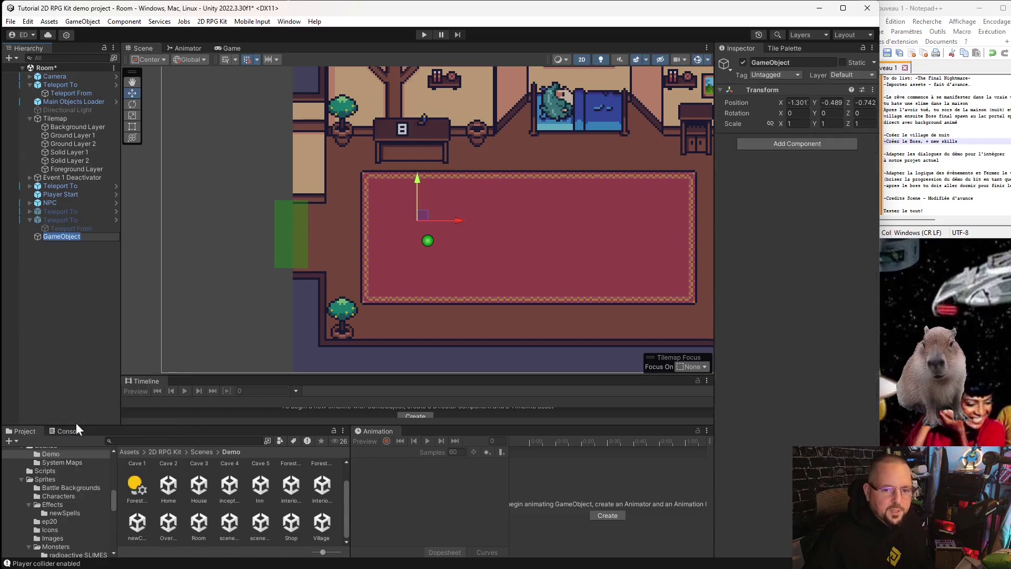
{"action": "left_click", "coordinate": [89, 268]}
{"action": "left_click", "coordinate": [59, 241]}
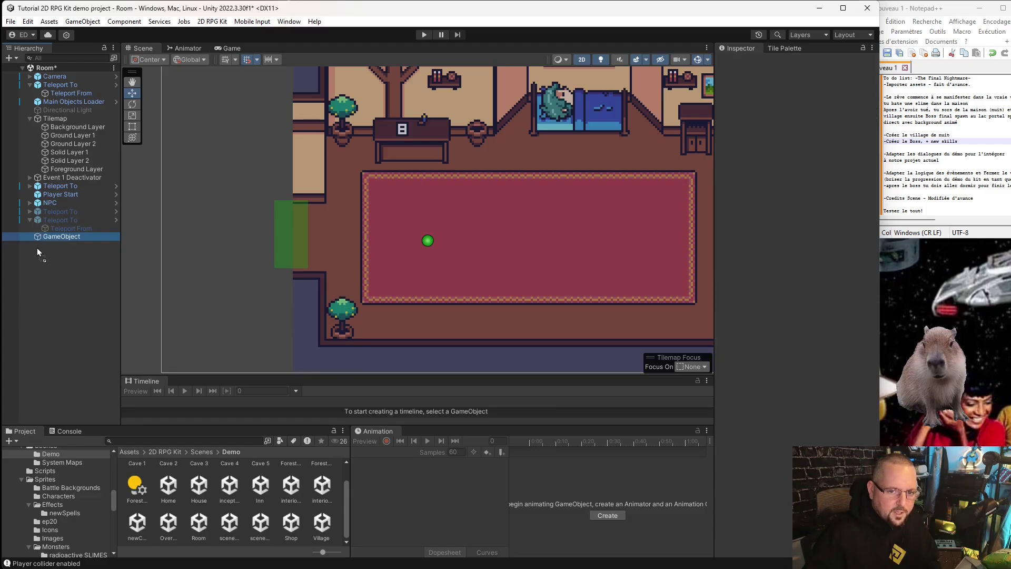
{"action": "left_click_drag", "start_coordinate": [38, 252], "coordinate": [40, 239]}
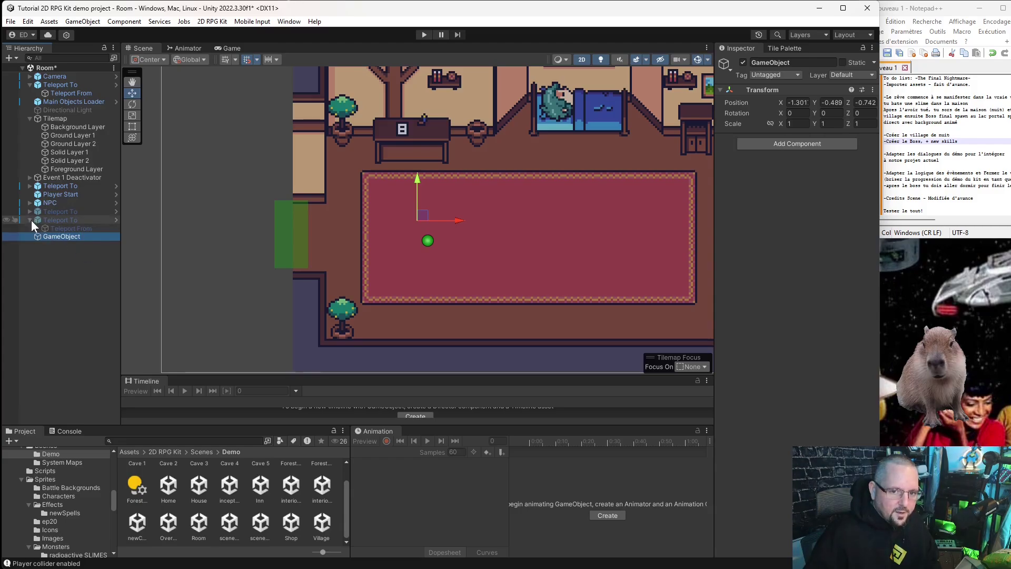
{"action": "left_click", "coordinate": [30, 219]}
{"action": "left_click", "coordinate": [66, 227]}
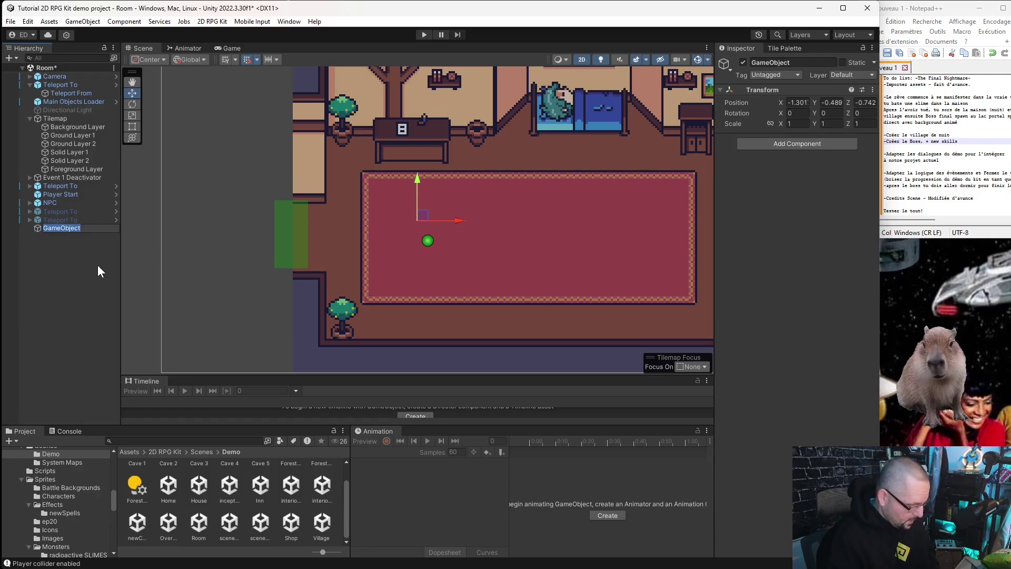
{"action": "type", "text": "iteem "}
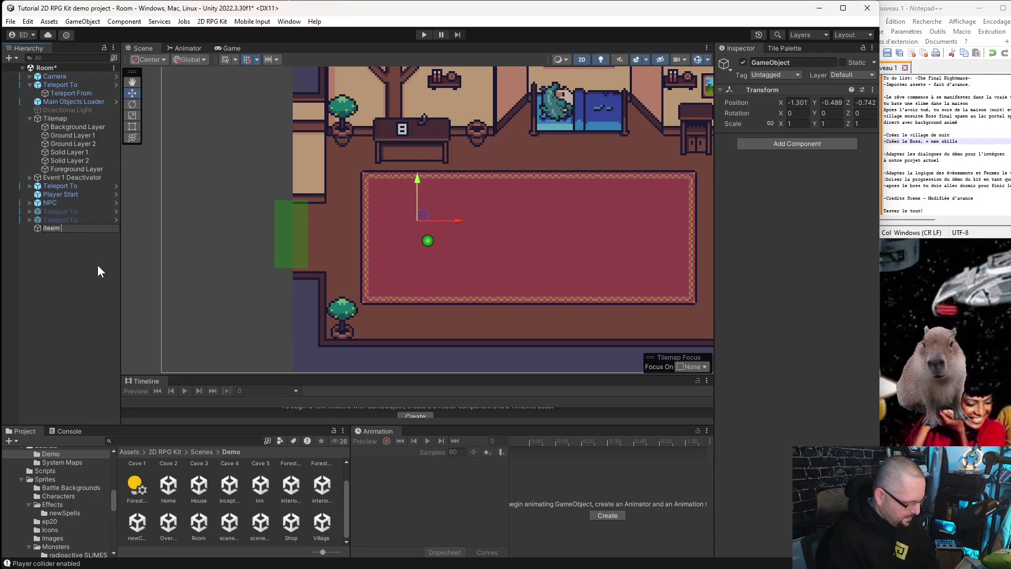
{"action": "type", "text": "checker"}
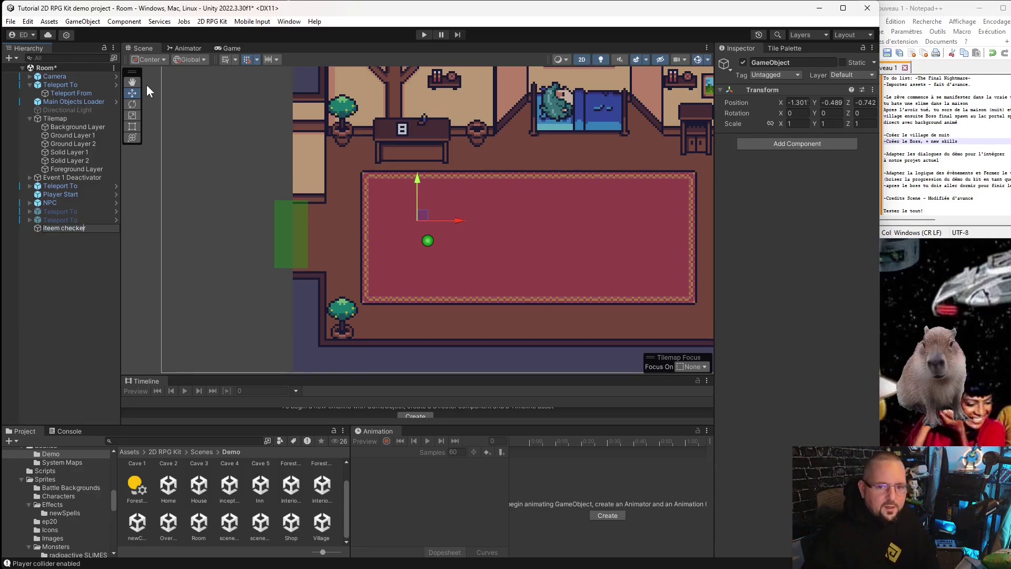
{"action": "left_click", "coordinate": [54, 228]}
{"action": "key", "text": "BackSpace"}
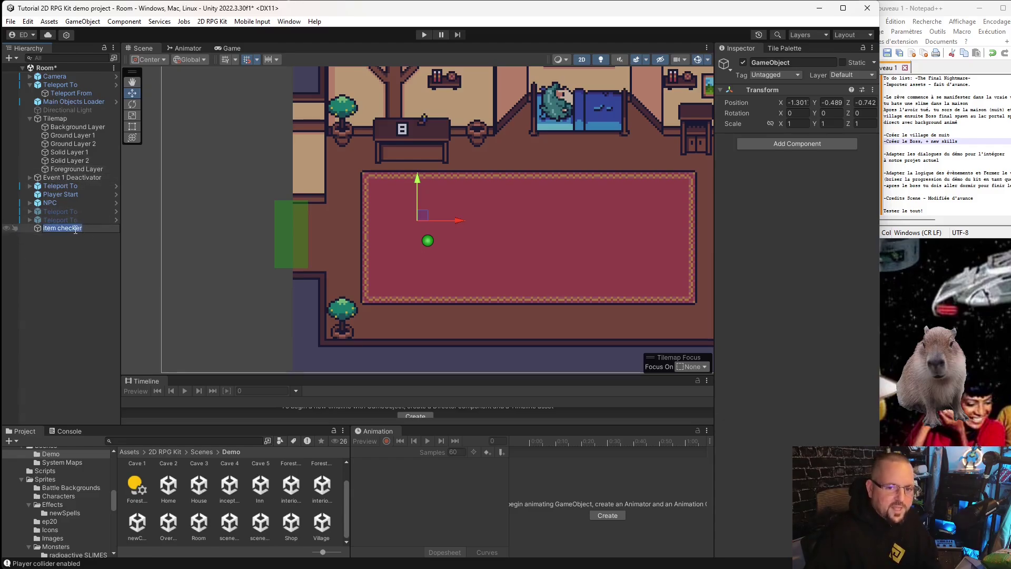
{"action": "key", "text": "Return"}
{"action": "left_click", "coordinate": [63, 230]}
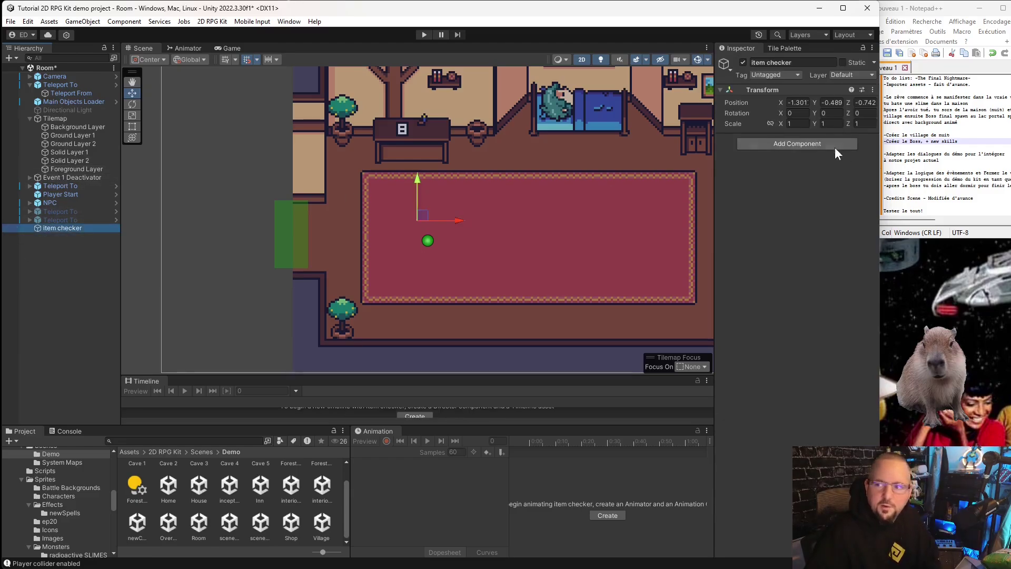
- Add an Item Checker script to item checker and set its item to Its Orange
{"action": "left_click", "coordinate": [790, 143]}
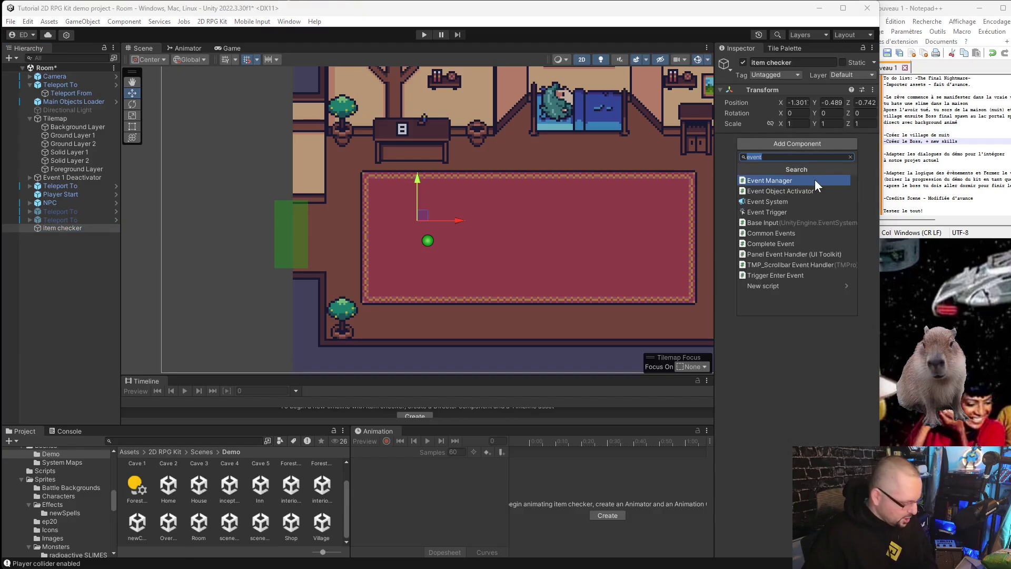
{"action": "type", "text": "iteem"}
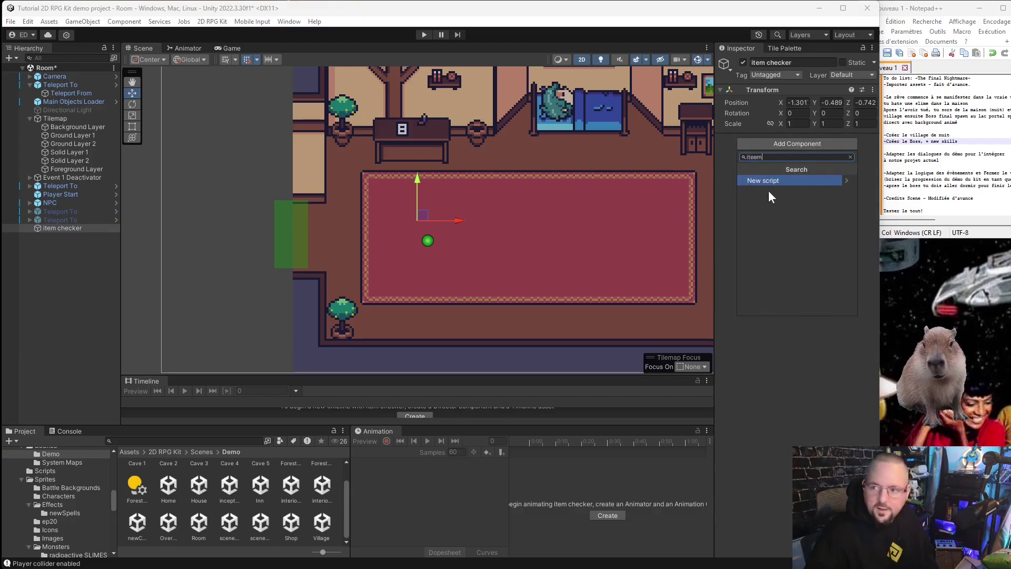
{"action": "key", "text": "BackSpace"}
{"action": "key", "text": "BackSpace"}
{"action": "type", "text": "m"}
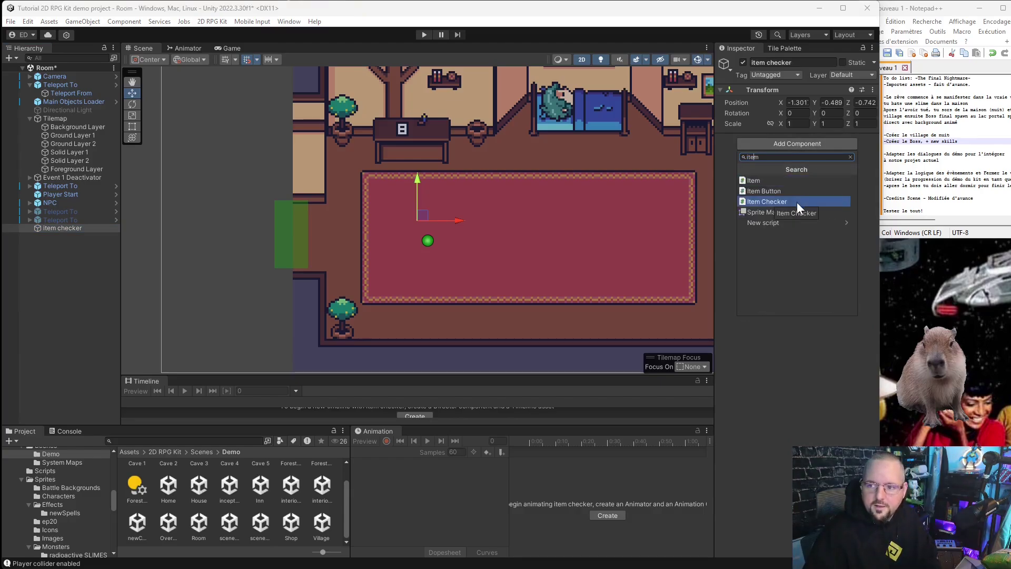
{"action": "left_click", "coordinate": [781, 203]}
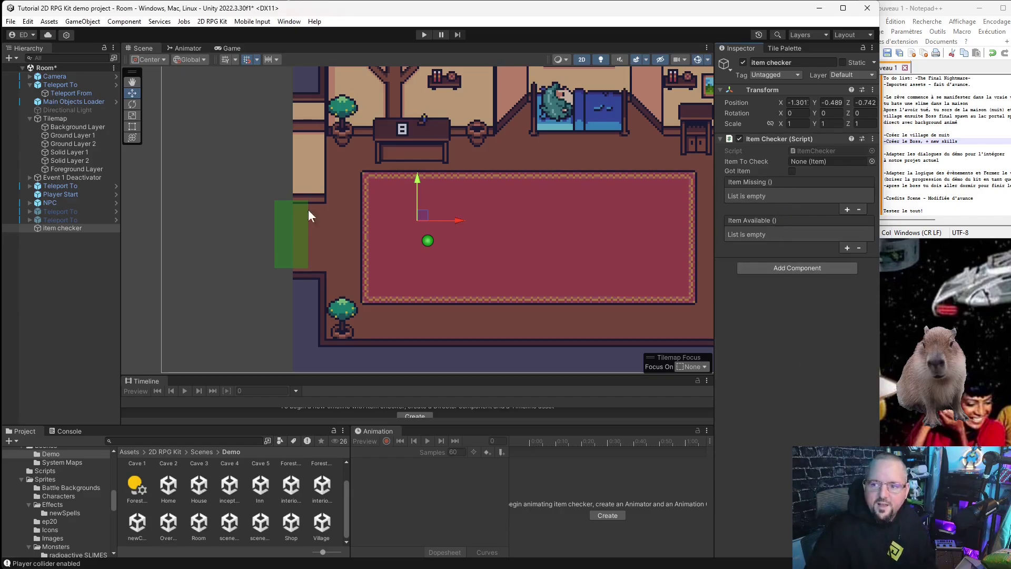
{"action": "scroll", "coordinate": [58, 508], "scroll_direction": "up", "scroll_amount": 5}
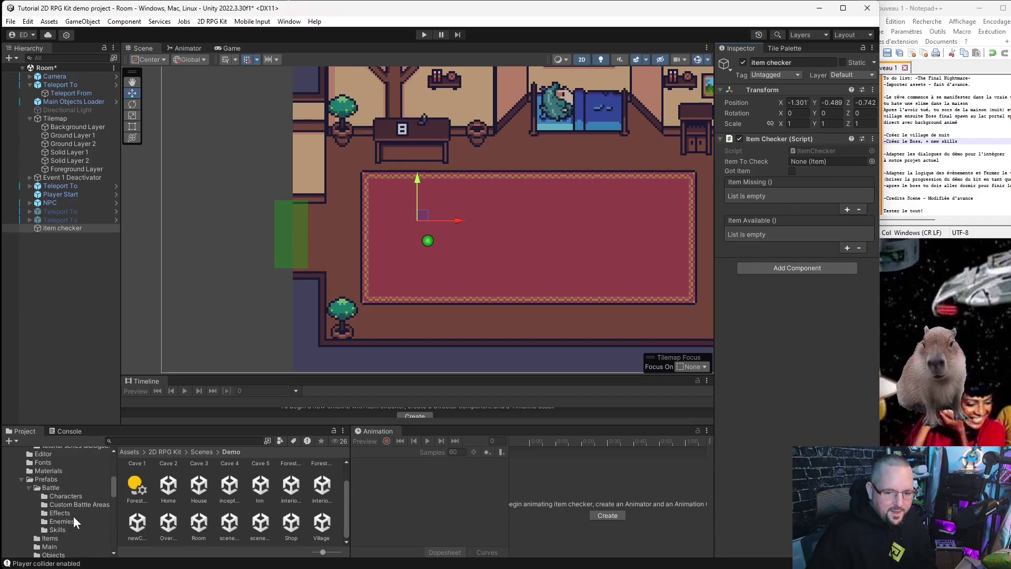
{"action": "left_click", "coordinate": [50, 538]}
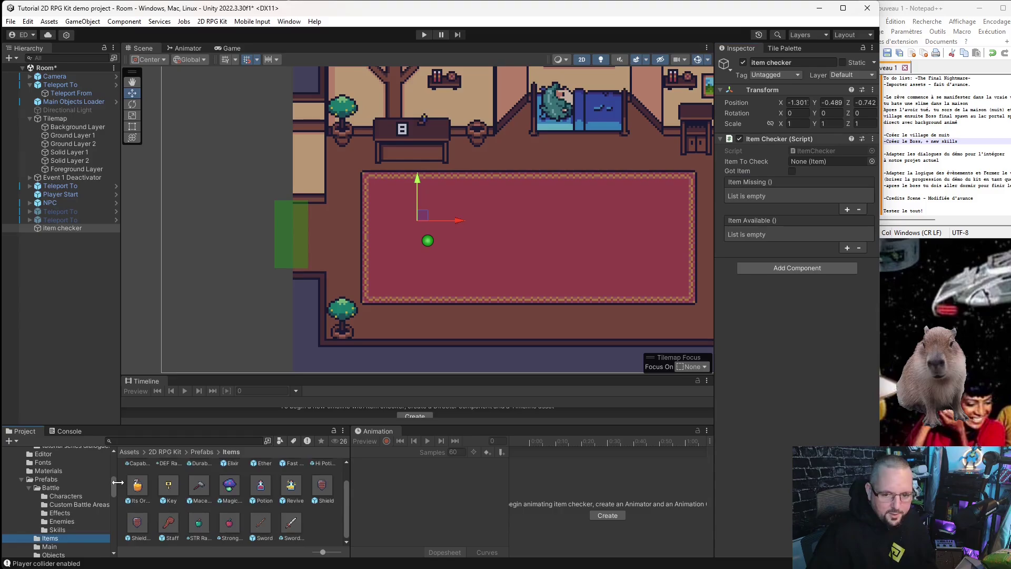
{"action": "left_click", "coordinate": [137, 490]}
{"action": "left_click_drag", "start_coordinate": [140, 495], "coordinate": [808, 192]}
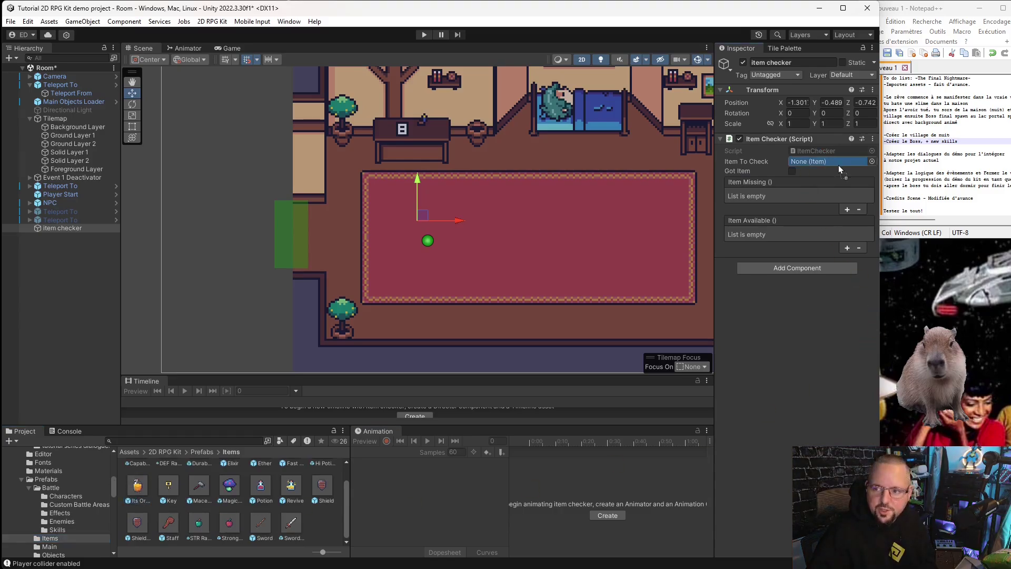
{"action": "left_click_drag", "start_coordinate": [828, 158], "coordinate": [839, 166]}
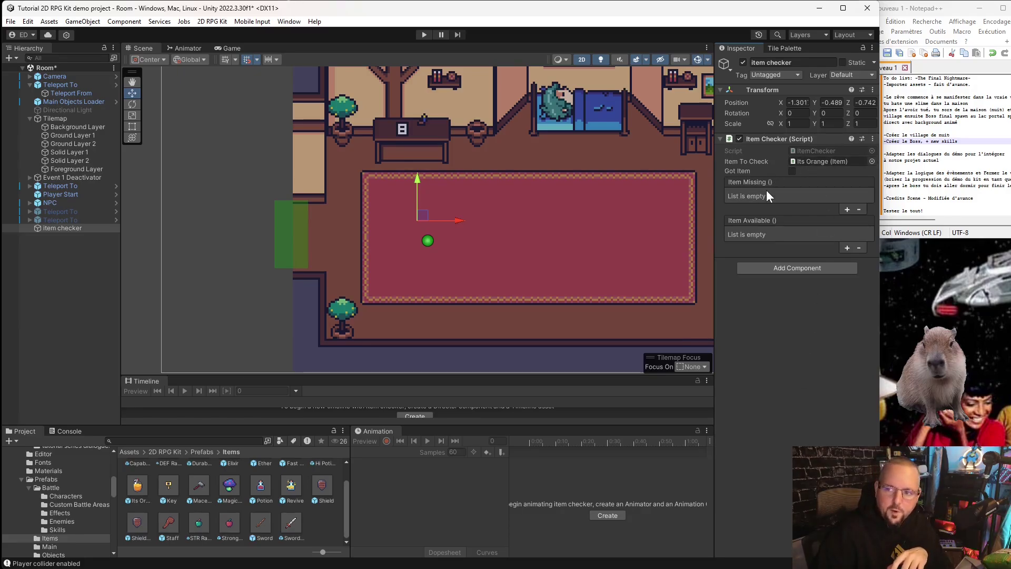
- Add an item-available event that calls GameObject.SetActive(true) on Teleport To
{"action": "left_click", "coordinate": [846, 248]}
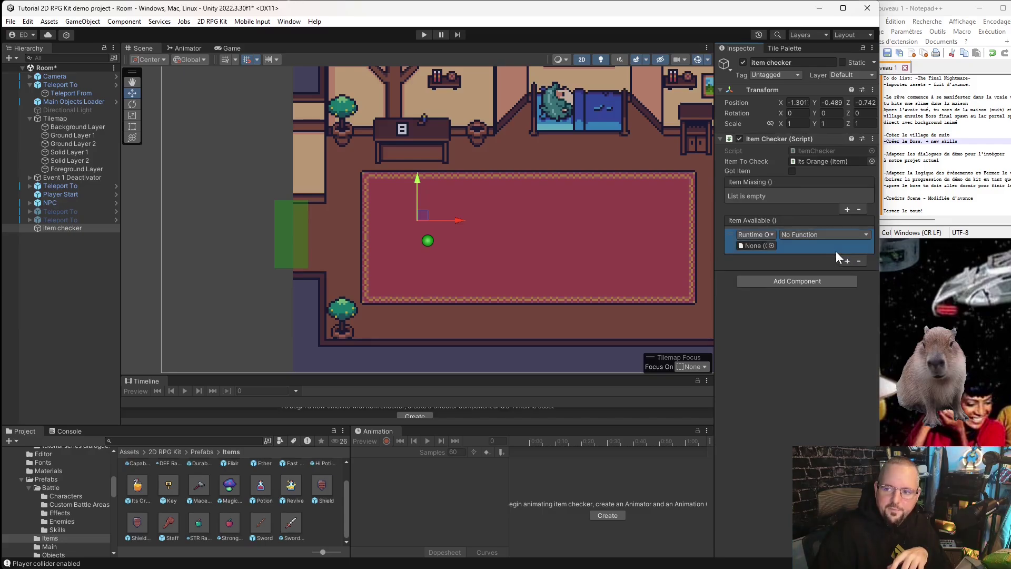
{"action": "left_click", "coordinate": [60, 218]}
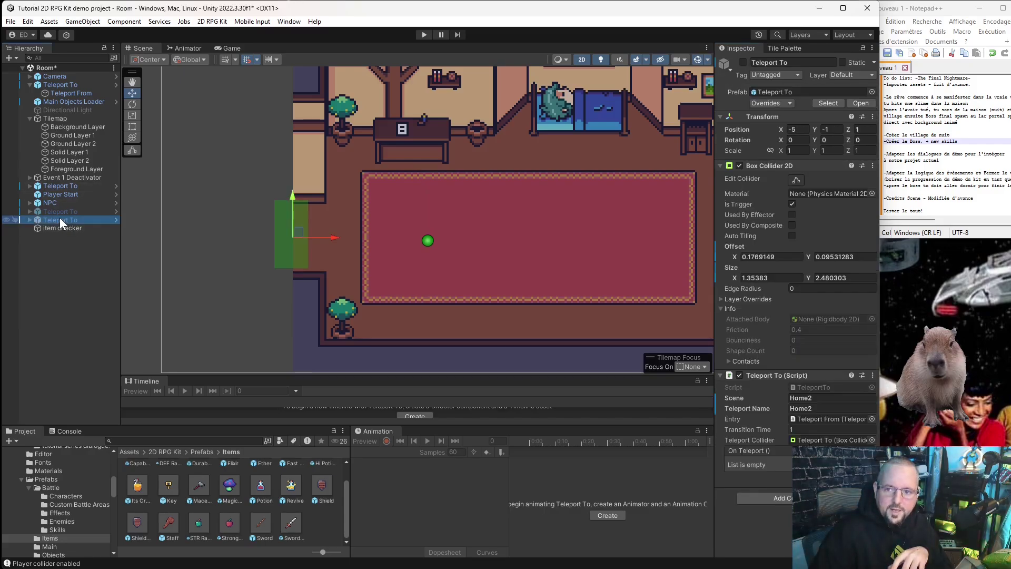
{"action": "left_click", "coordinate": [60, 229]}
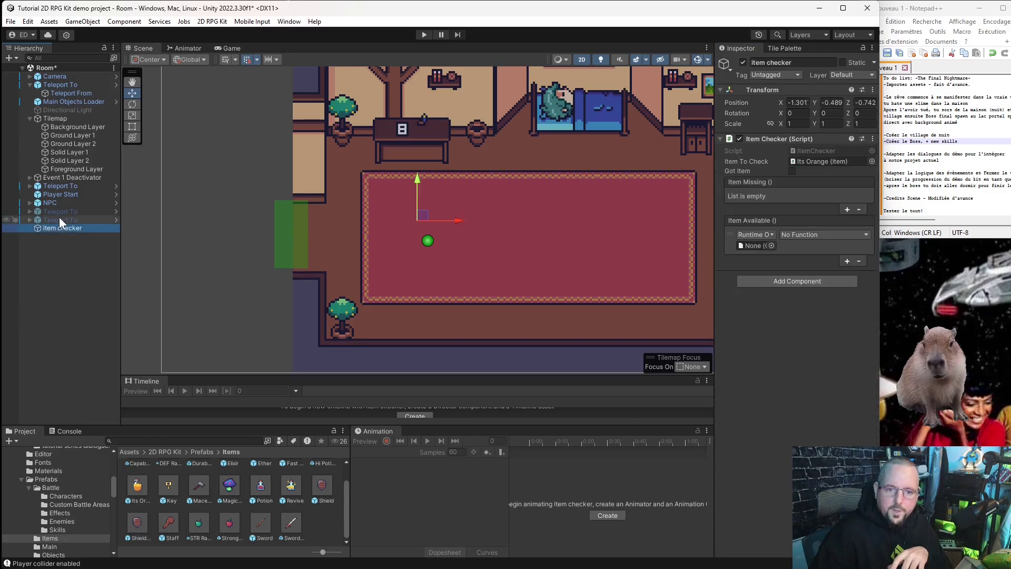
{"action": "left_click_drag", "start_coordinate": [62, 221], "coordinate": [753, 245]}
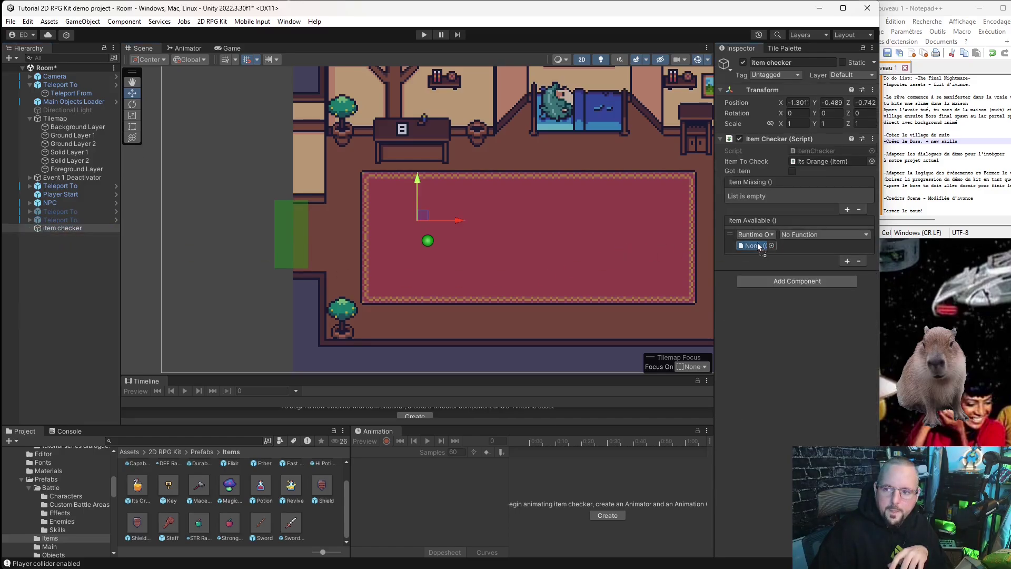
{"action": "left_click", "coordinate": [799, 235]}
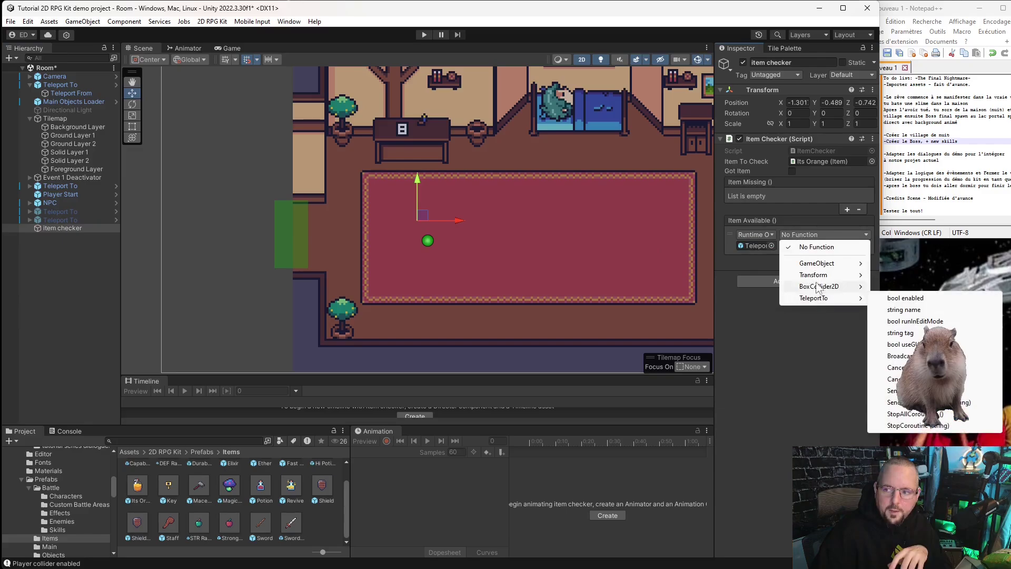
{"action": "mouse_move", "coordinate": [820, 266]}
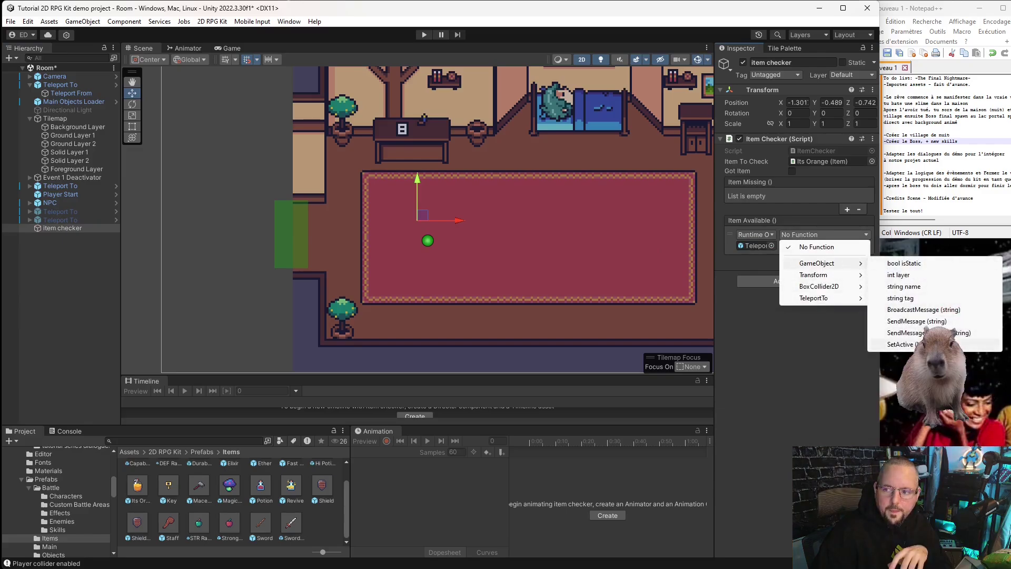
{"action": "left_click", "coordinate": [901, 344]}
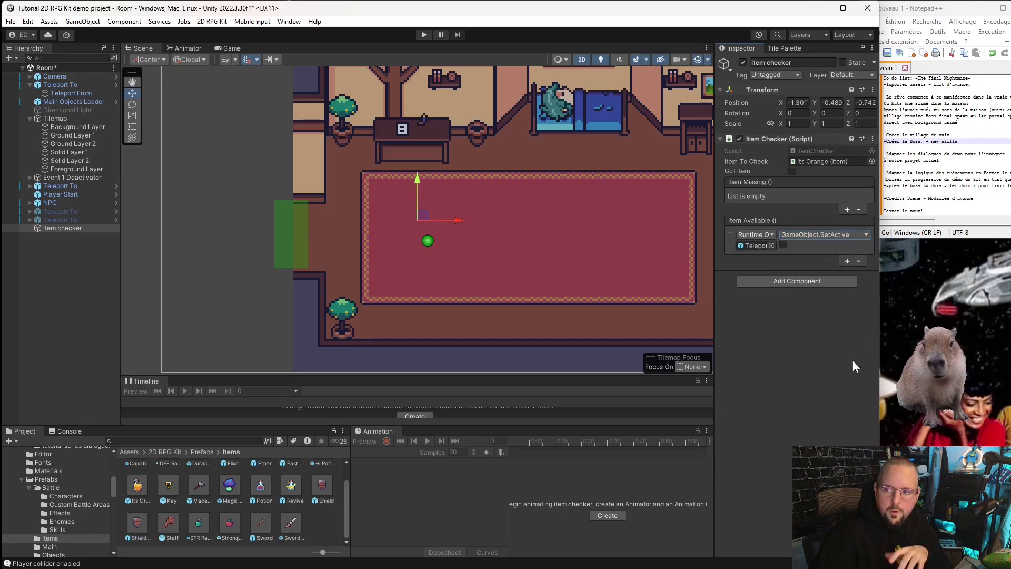
{"action": "left_click", "coordinate": [783, 246]}
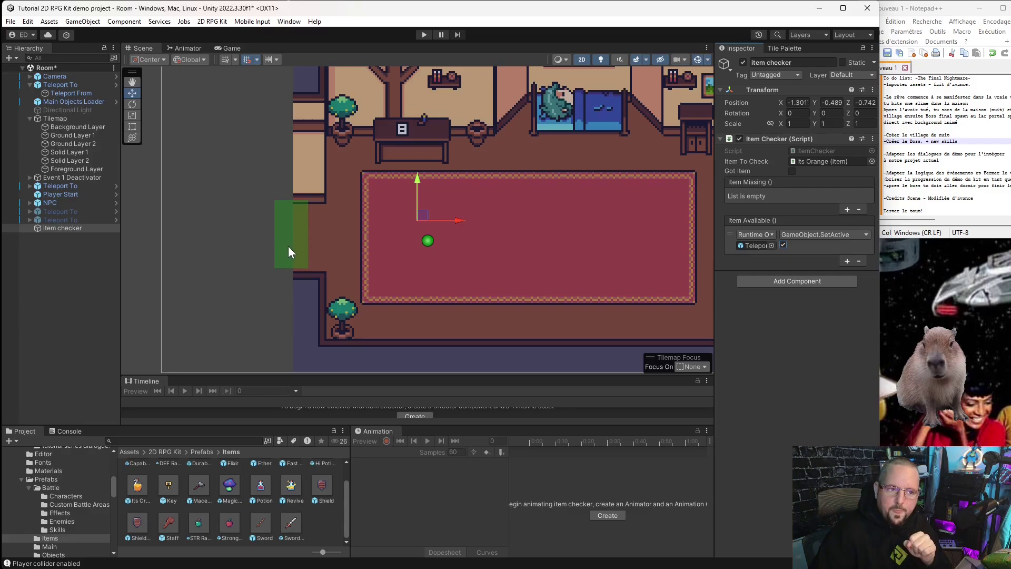
{"action": "scroll", "coordinate": [441, 211], "scroll_direction": "down", "scroll_amount": 3}
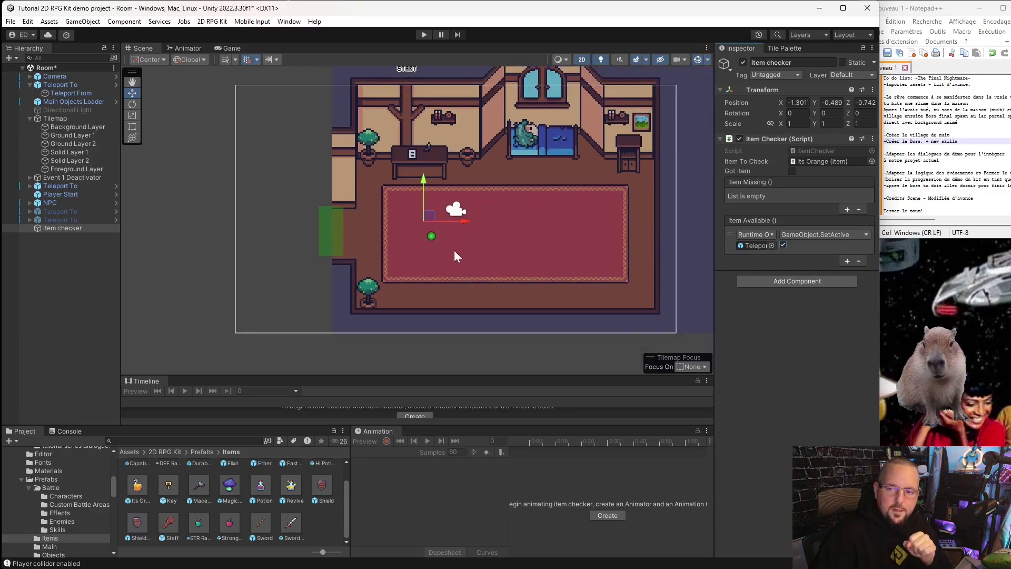
{"action": "scroll", "coordinate": [561, 176], "scroll_direction": "down", "scroll_amount": 2}
{"action": "scroll", "coordinate": [599, 124], "scroll_direction": "up", "scroll_amount": 2}
{"action": "scroll", "coordinate": [567, 229], "scroll_direction": "up", "scroll_amount": 2}
{"action": "scroll", "coordinate": [527, 248], "scroll_direction": "down", "scroll_amount": 2}
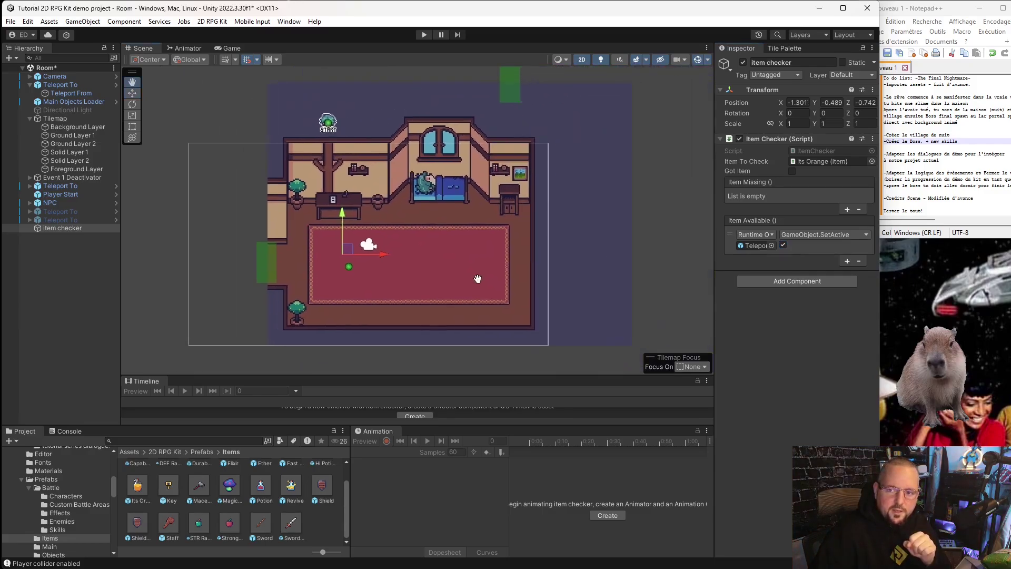
{"action": "scroll", "coordinate": [501, 263], "scroll_direction": "down", "scroll_amount": 1}
{"action": "scroll", "coordinate": [468, 300], "scroll_direction": "down", "scroll_amount": 1}
{"action": "scroll", "coordinate": [447, 305], "scroll_direction": "up", "scroll_amount": 1}
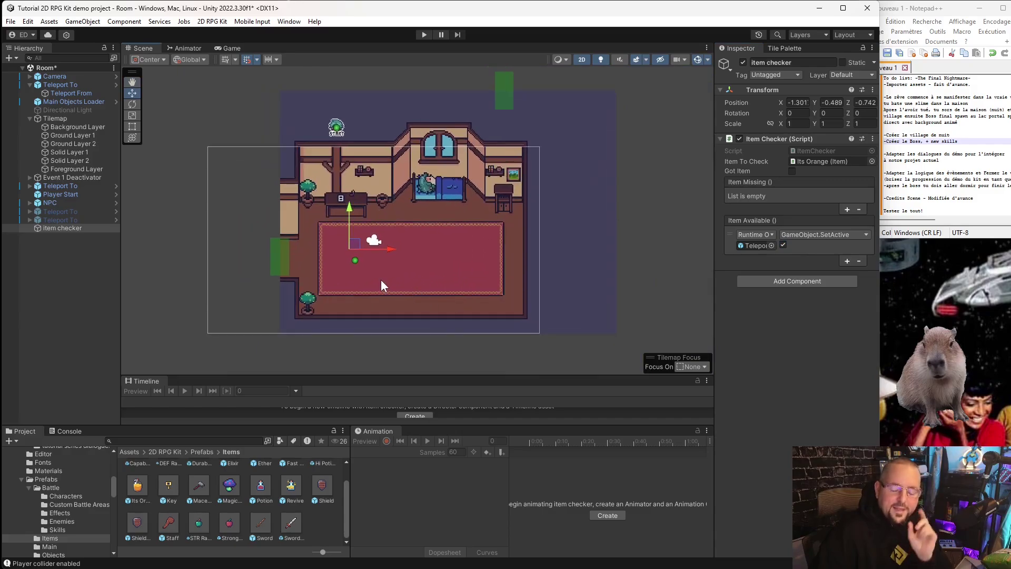
{"action": "scroll", "coordinate": [345, 251], "scroll_direction": "up", "scroll_amount": 1}
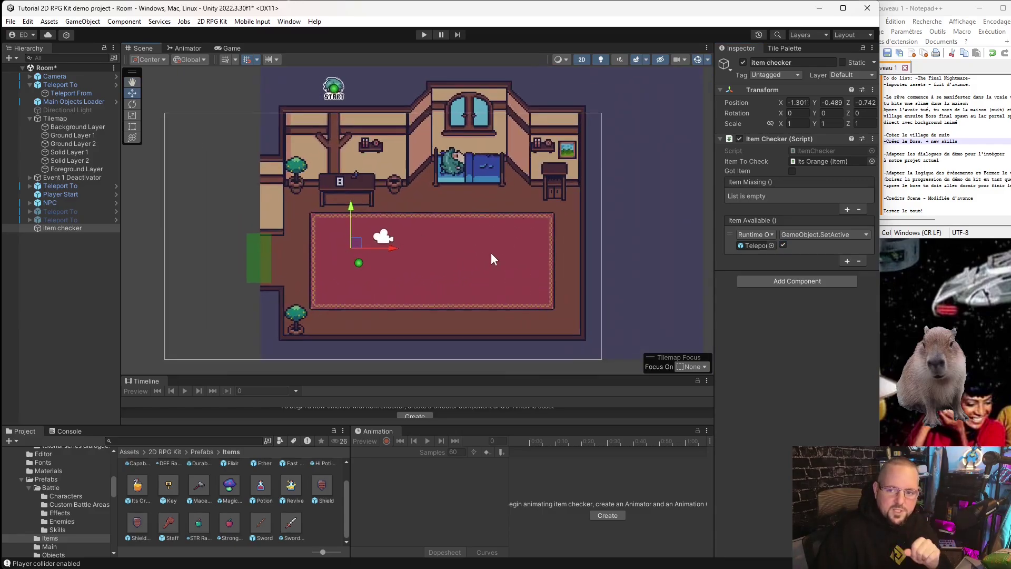
{"action": "scroll", "coordinate": [490, 252], "scroll_direction": "down", "scroll_amount": 1}
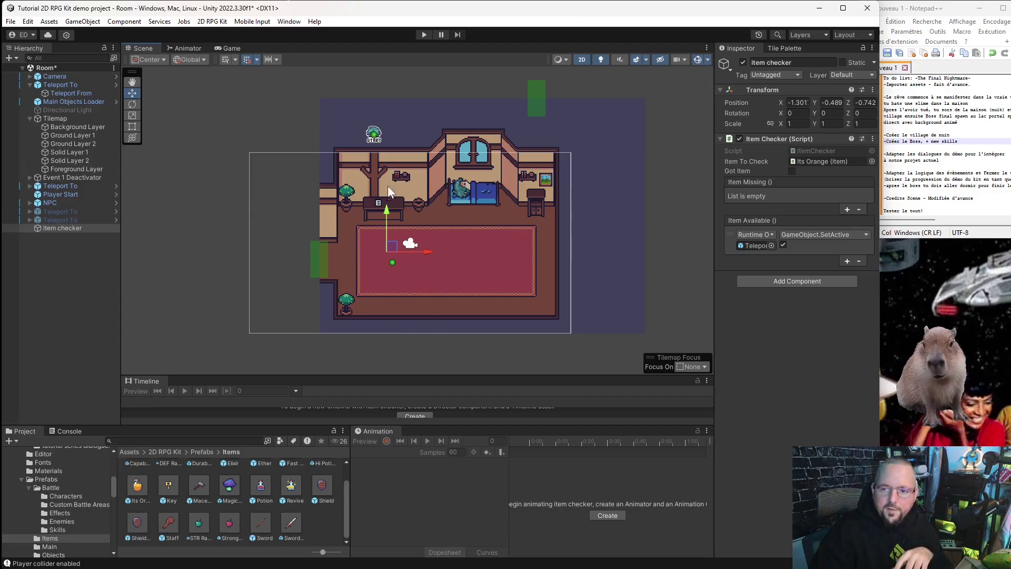
{"action": "left_click", "coordinate": [73, 227]}
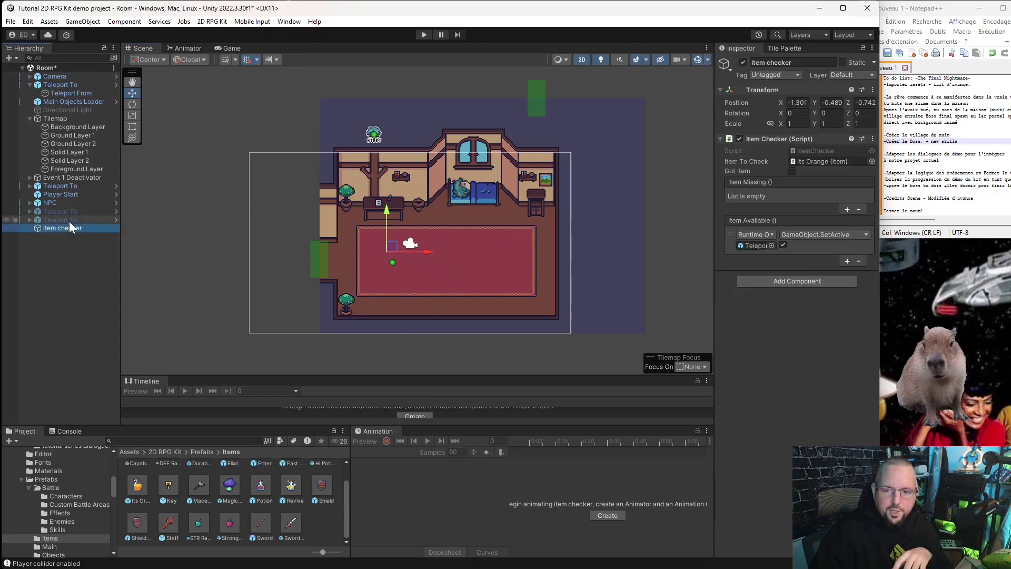
{"action": "left_click", "coordinate": [69, 221]}
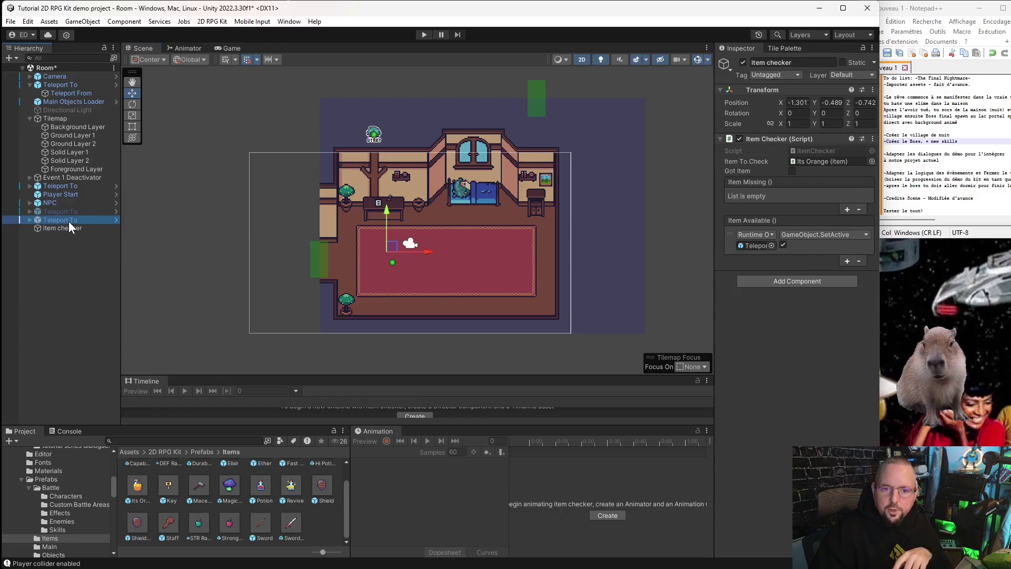
{"action": "left_click", "coordinate": [63, 276]}
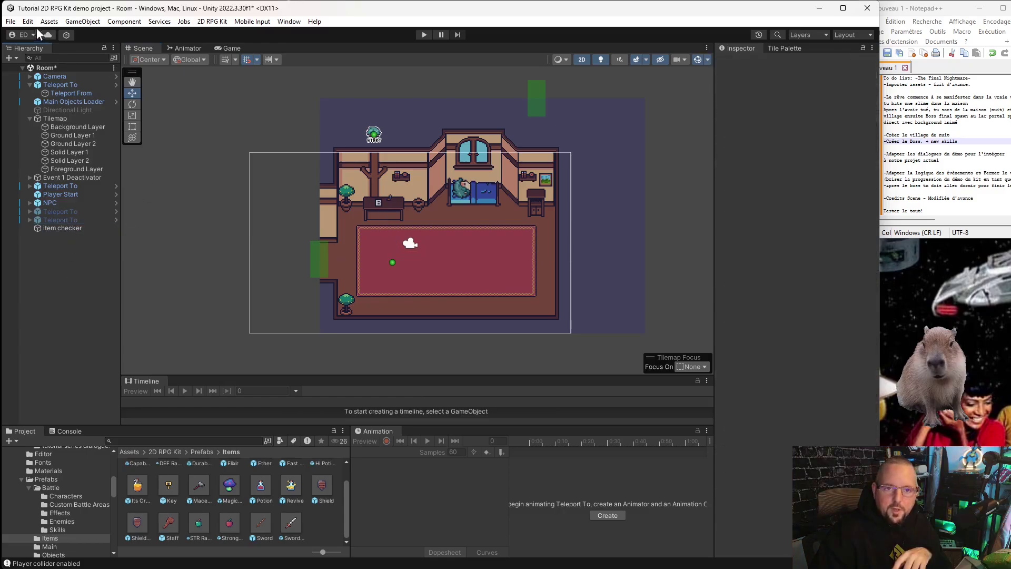
- Save the Room scene
{"action": "left_click", "coordinate": [11, 21]}
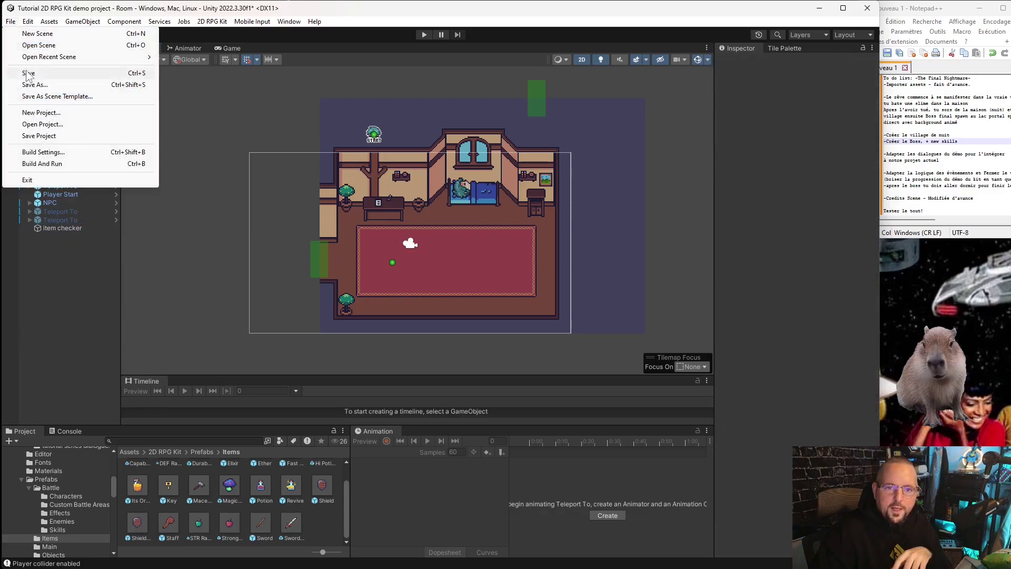
{"action": "left_click", "coordinate": [28, 74]}
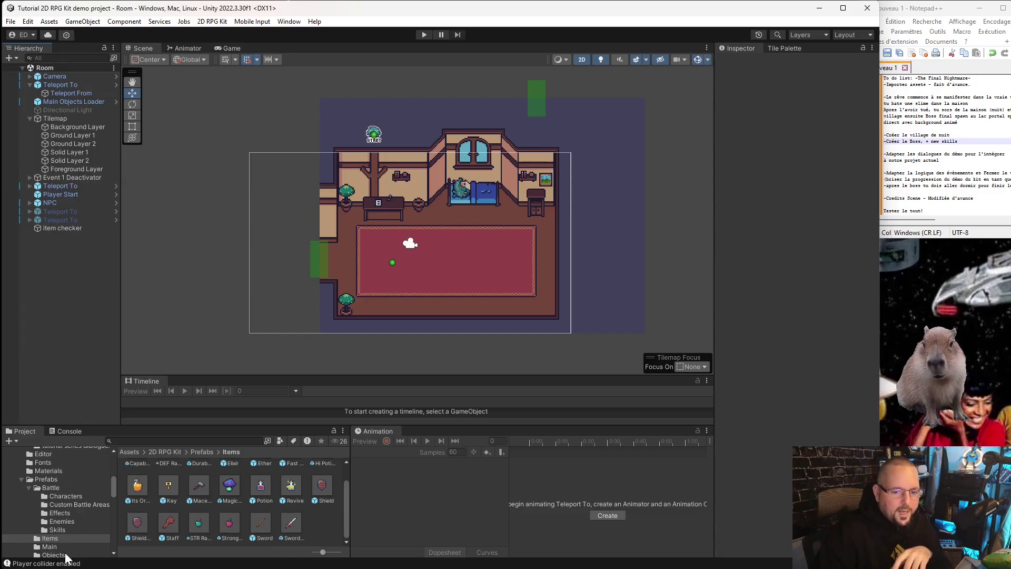
{"action": "scroll", "coordinate": [66, 555], "scroll_direction": "down", "scroll_amount": 5}
- Duplicate the Room scene as 'Room 2' in the Demo scenes folder and open it
{"action": "left_click", "coordinate": [51, 486]}
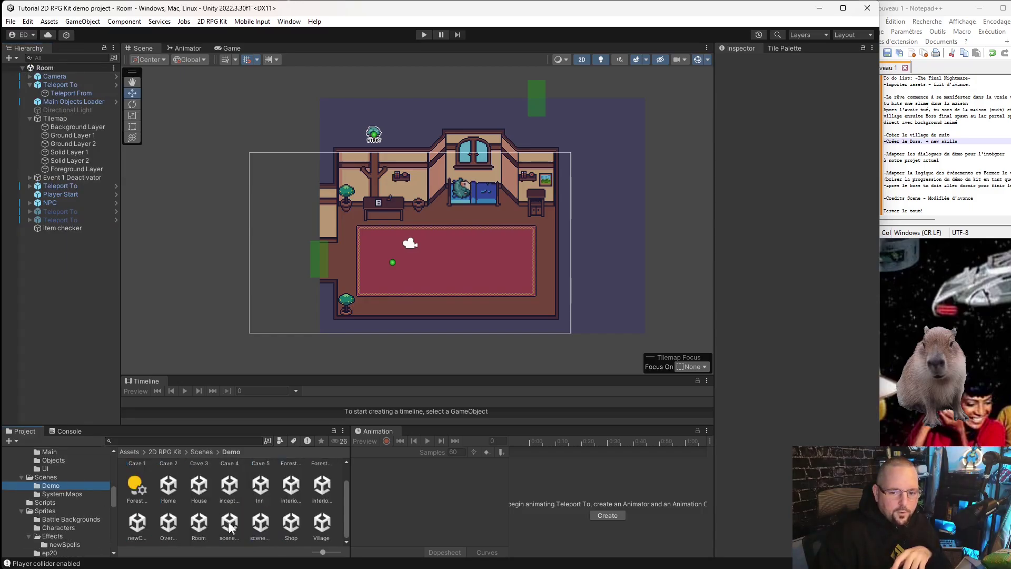
{"action": "left_click", "coordinate": [199, 524]}
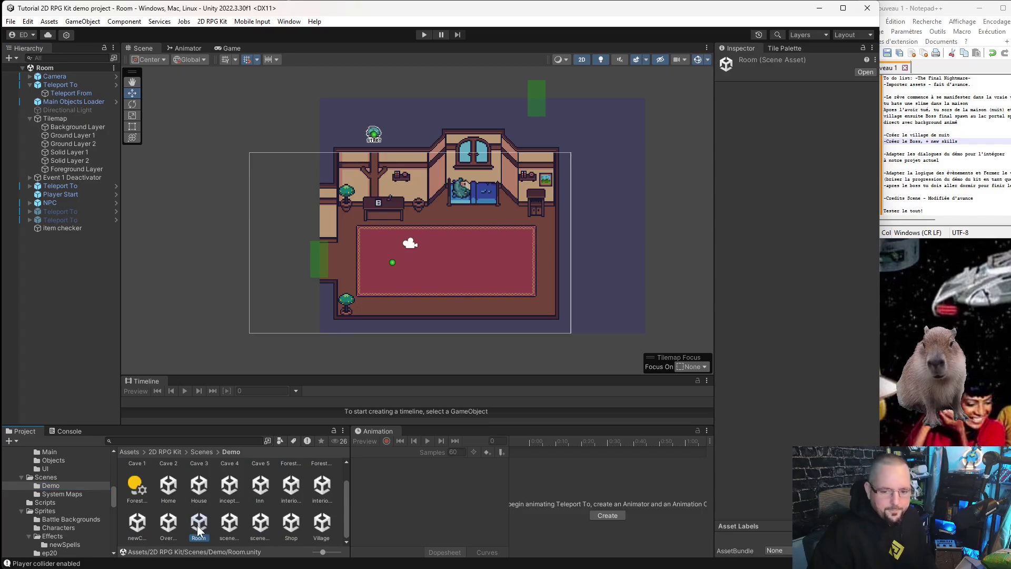
{"action": "key", "text": "ctrl+d"}
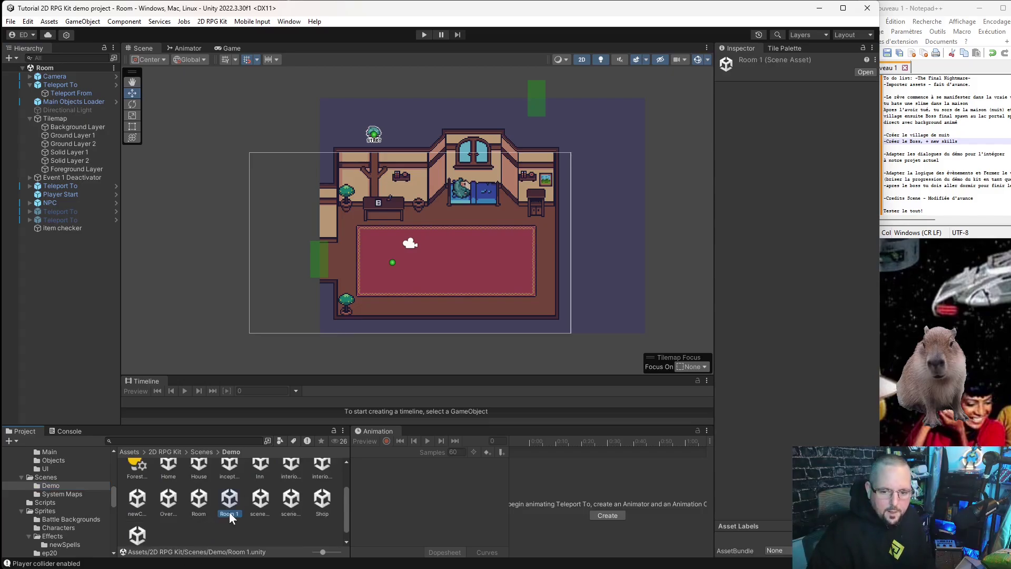
{"action": "key", "text": "F2"}
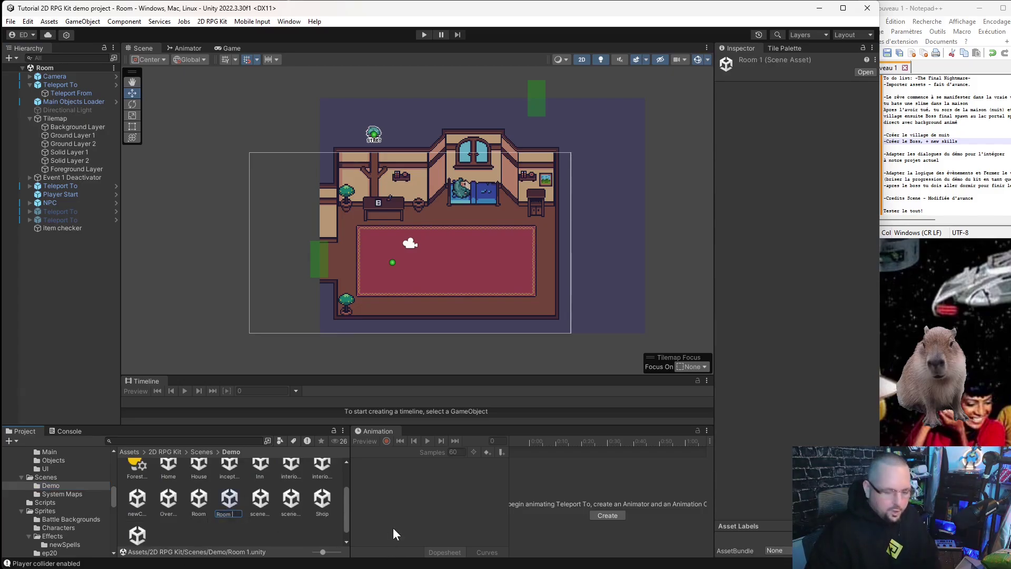
{"action": "type", "text": "2"}
{"action": "left_click", "coordinate": [229, 507]}
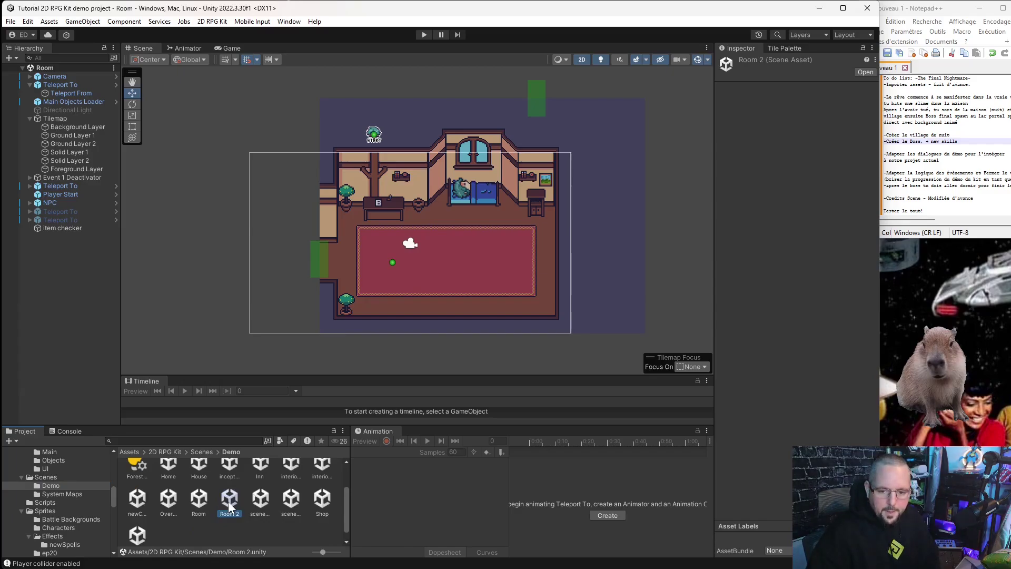
{"action": "double_click", "coordinate": [230, 500]}
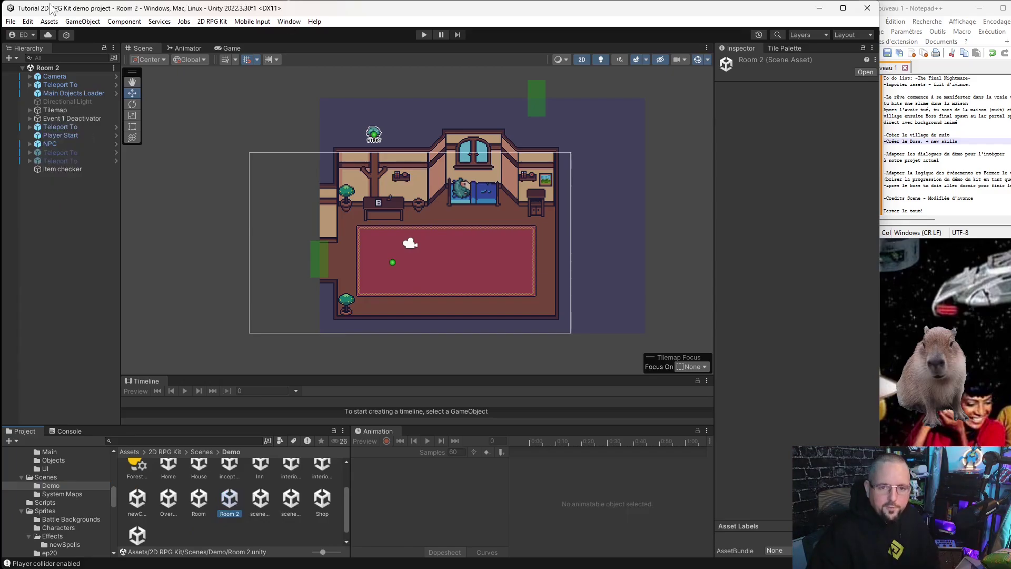
- Add the Room 2 scene to the Build Settings scene list
{"action": "left_click", "coordinate": [10, 22]}
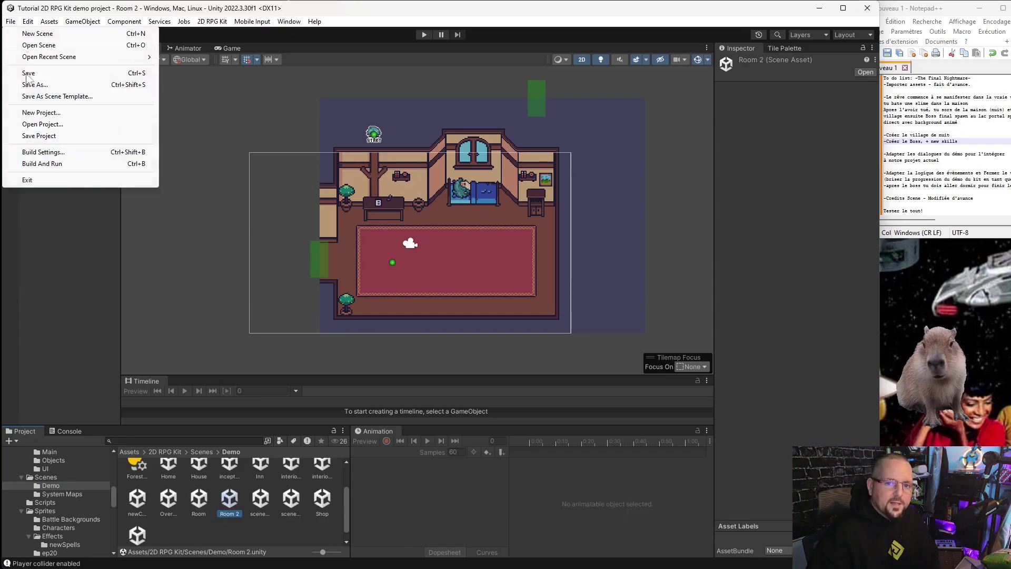
{"action": "left_click", "coordinate": [58, 151]}
{"action": "left_click", "coordinate": [973, 374]}
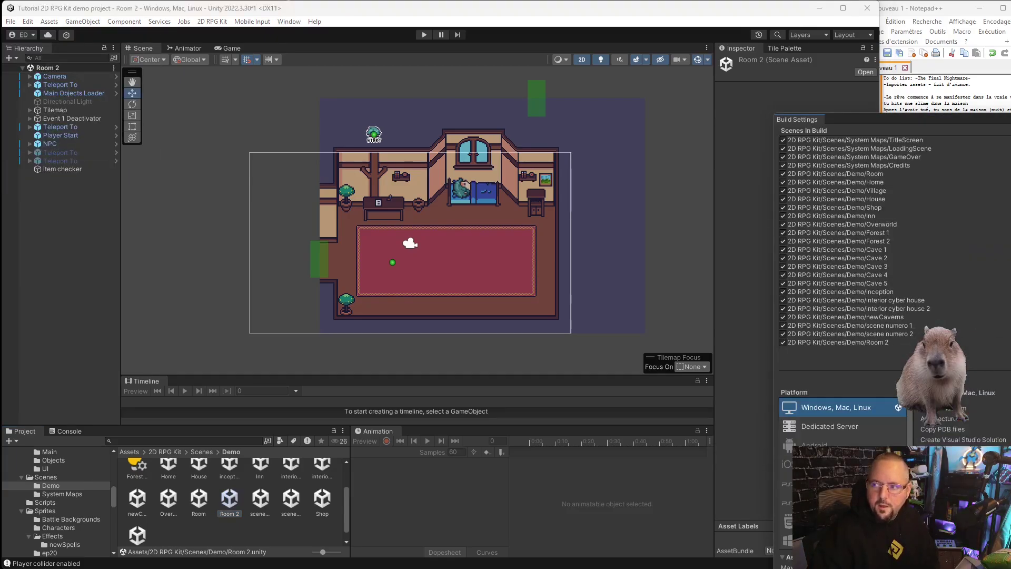
{"action": "left_click", "coordinate": [1000, 111]}
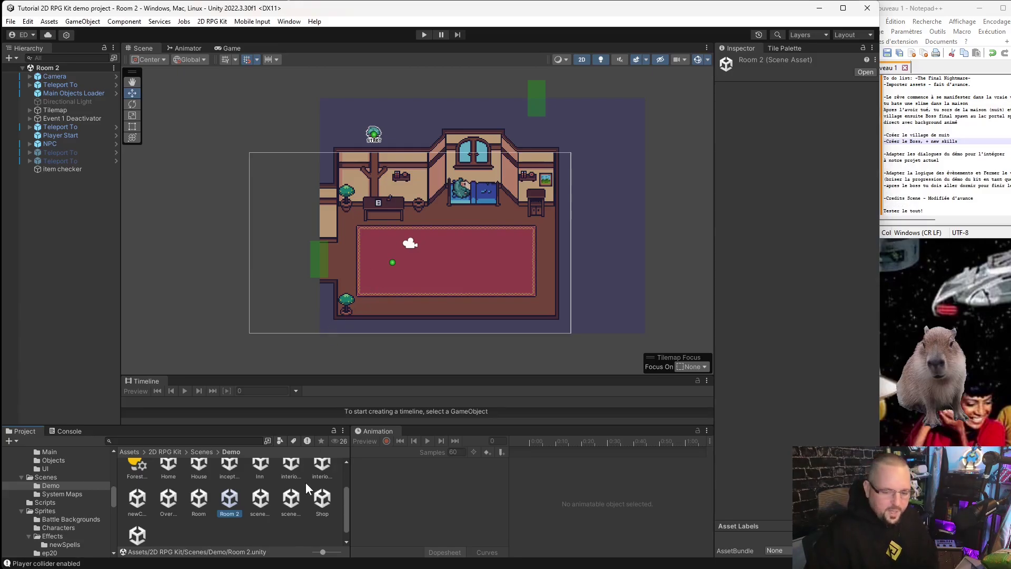
- Delete the Room 2 scene asset, confirming removal of Room 2.unity
{"action": "left_click", "coordinate": [9, 21]}
{"action": "left_click", "coordinate": [76, 151]}
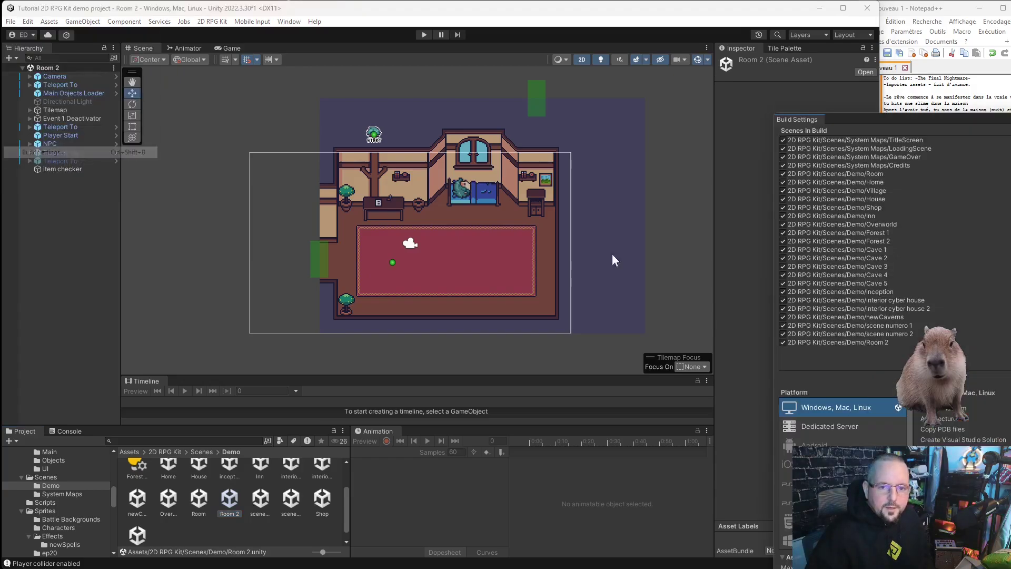
{"action": "left_click", "coordinate": [868, 344]}
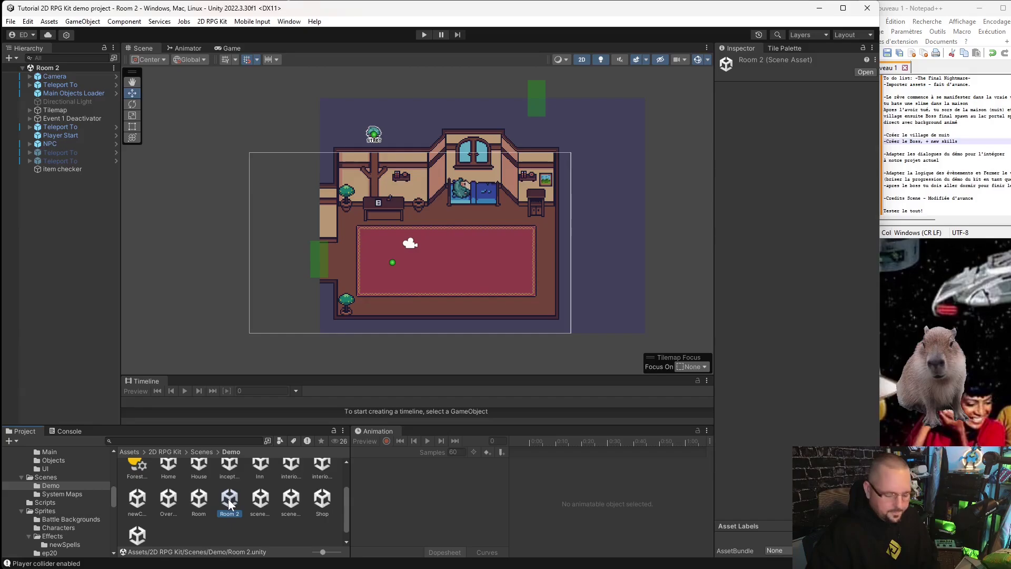
{"action": "key", "text": "Delete"}
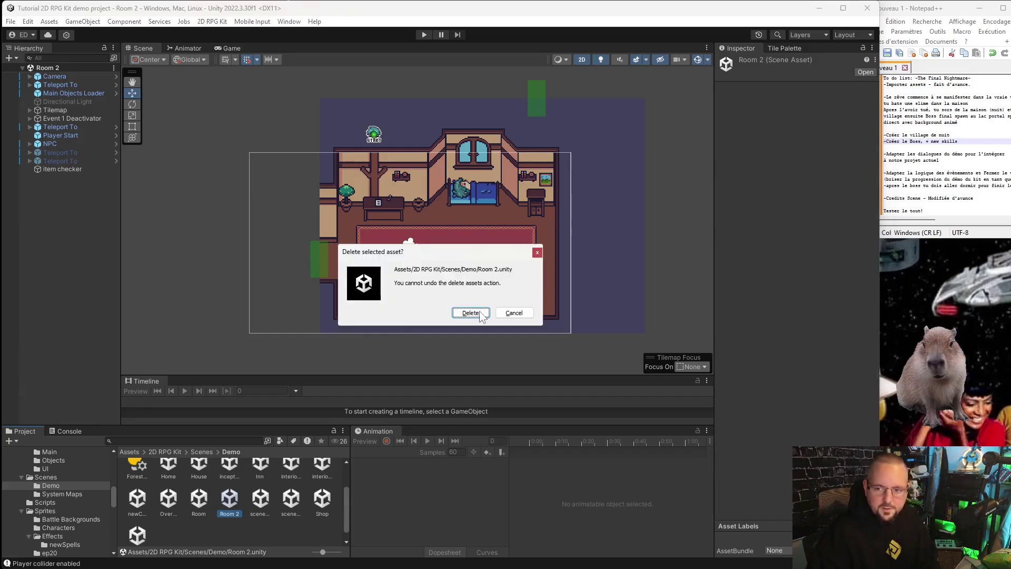
{"action": "left_click", "coordinate": [471, 312]}
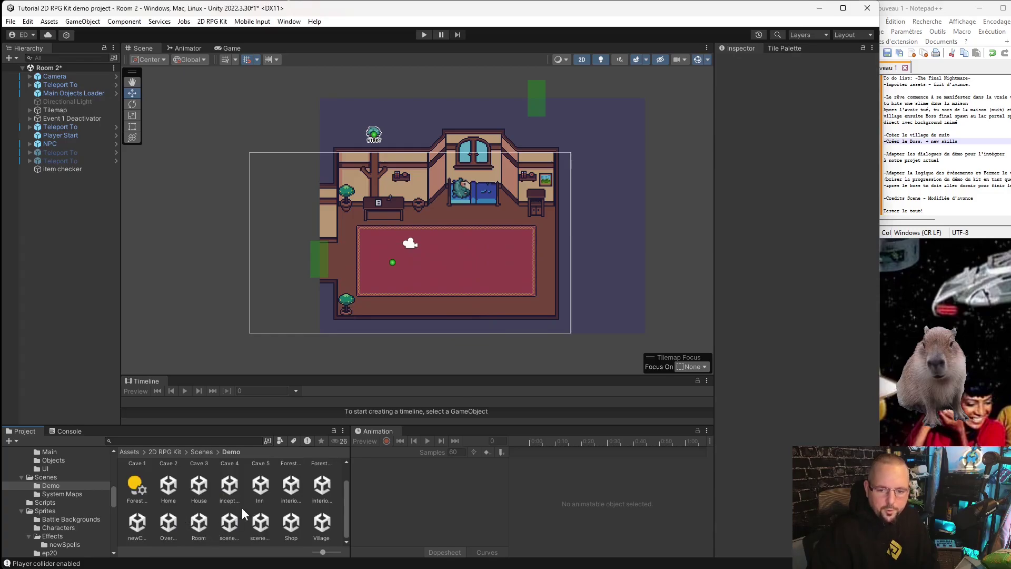
- Duplicate Home.unity as 'Home 2' and open it, discarding Room 2's unsaved changes
{"action": "left_click", "coordinate": [163, 492]}
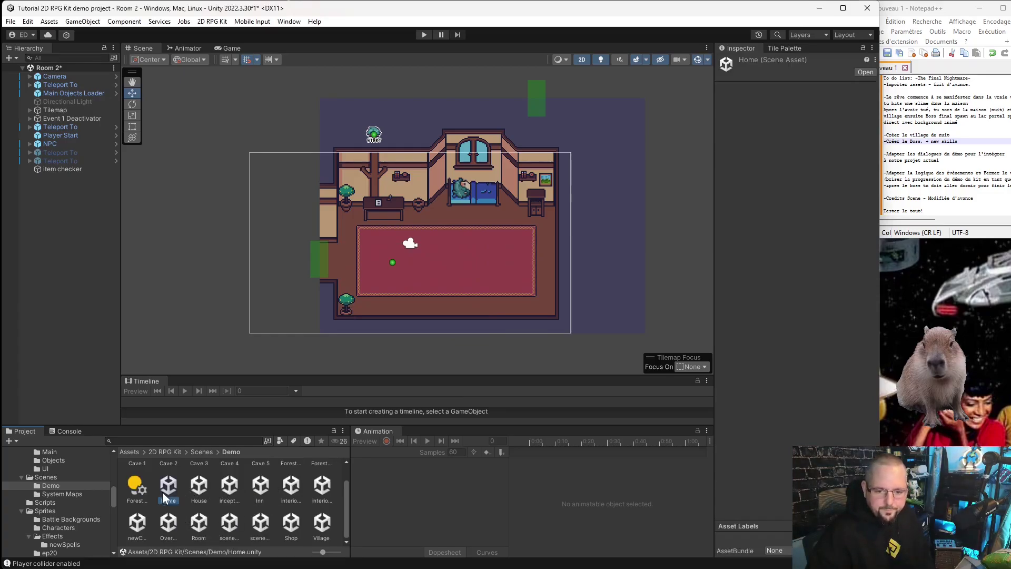
{"action": "key", "text": "ctrl+d"}
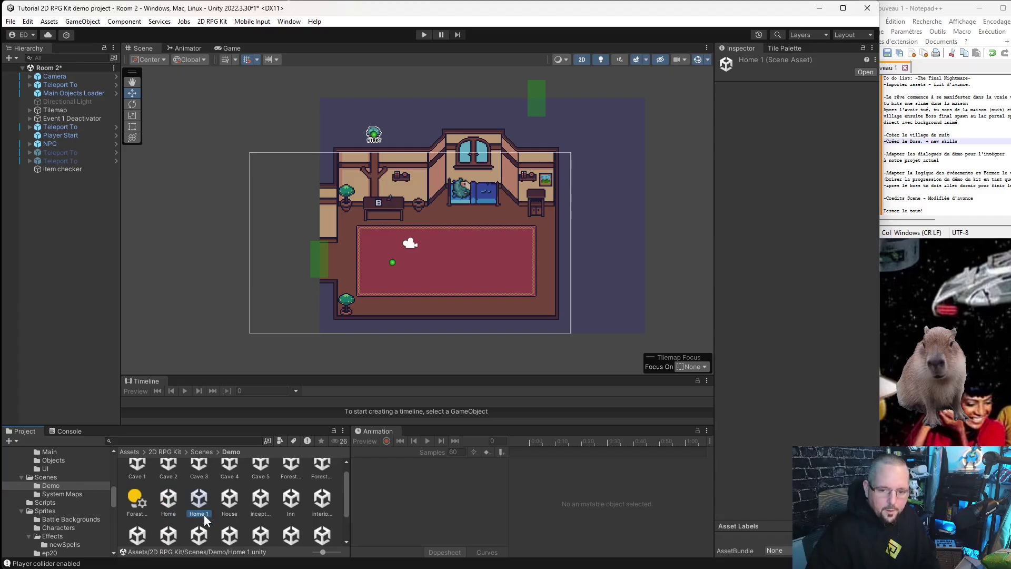
{"action": "left_click", "coordinate": [204, 514]}
{"action": "type", "text": "Home 2"}
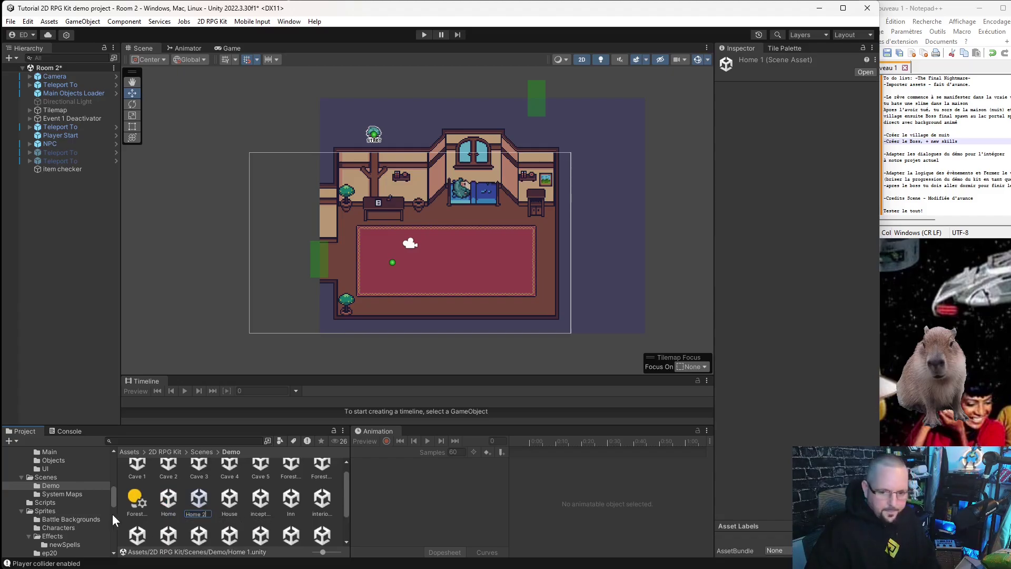
{"action": "key", "text": "Return"}
{"action": "double_click", "coordinate": [196, 505]}
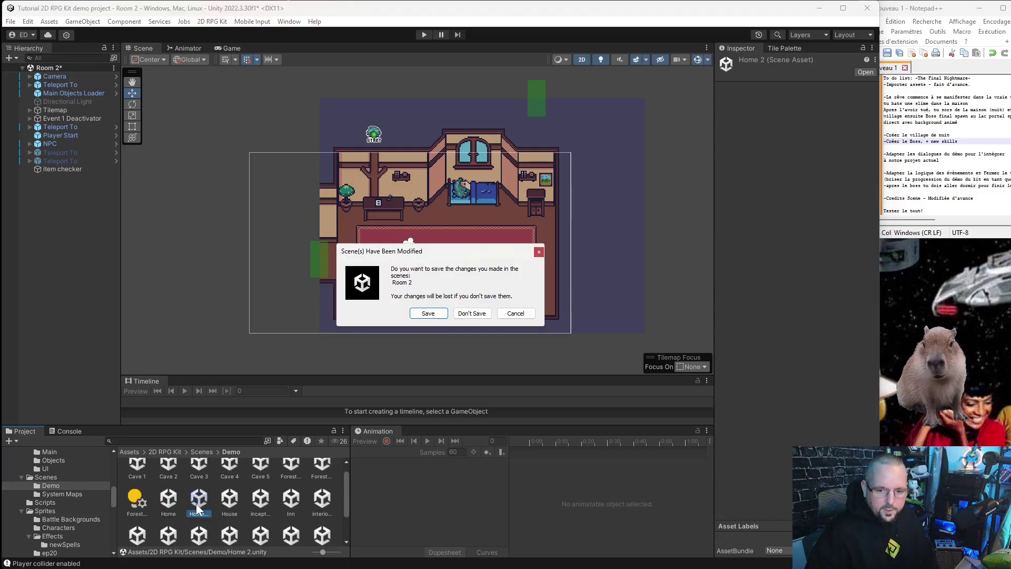
{"action": "left_click", "coordinate": [472, 314]}
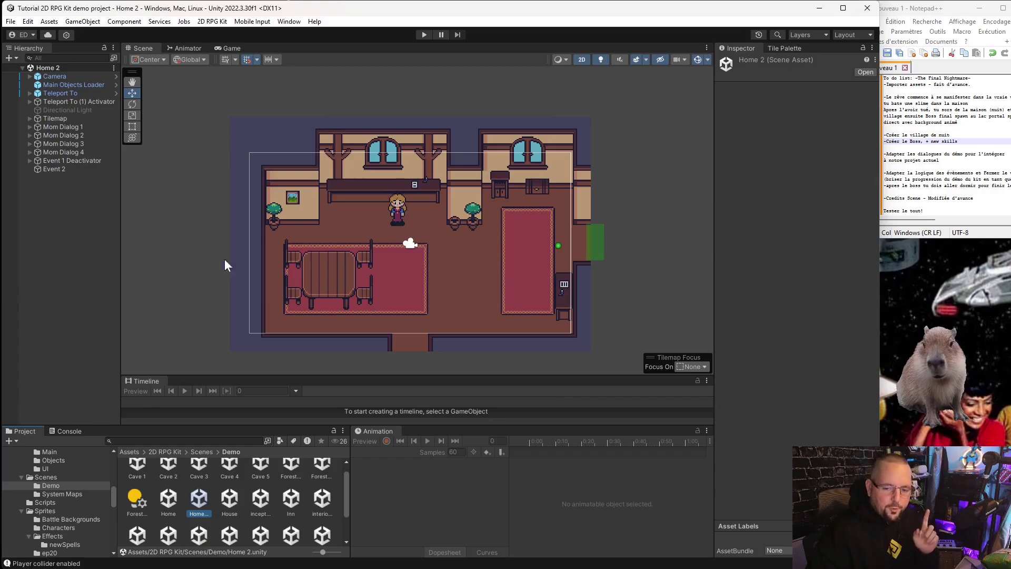
- Set the exit teleport's Scene and Teleport Name fields both to Home2
{"action": "left_click", "coordinate": [602, 246]}
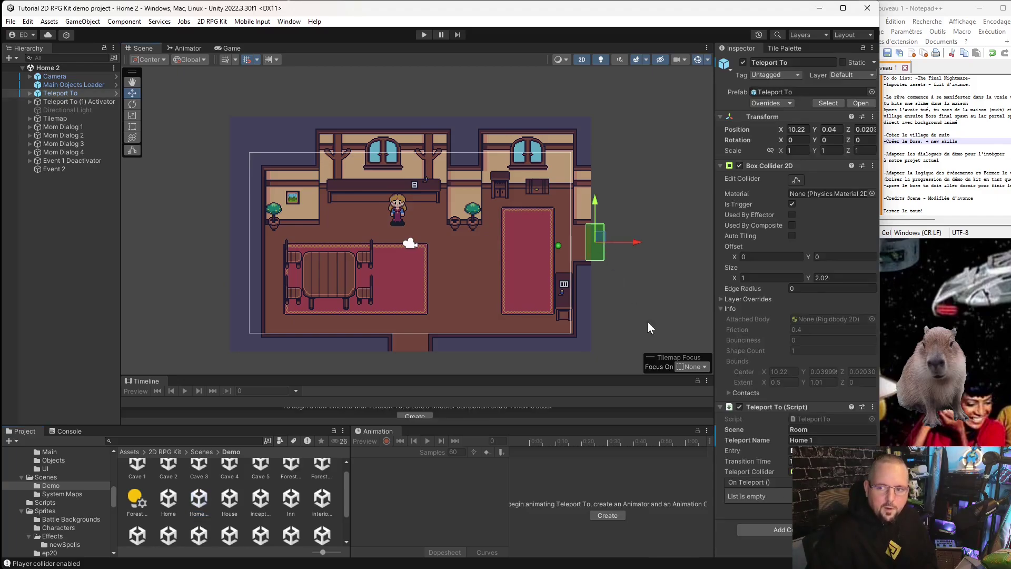
{"action": "left_click", "coordinate": [808, 429]}
{"action": "type", "text": "Home2"}
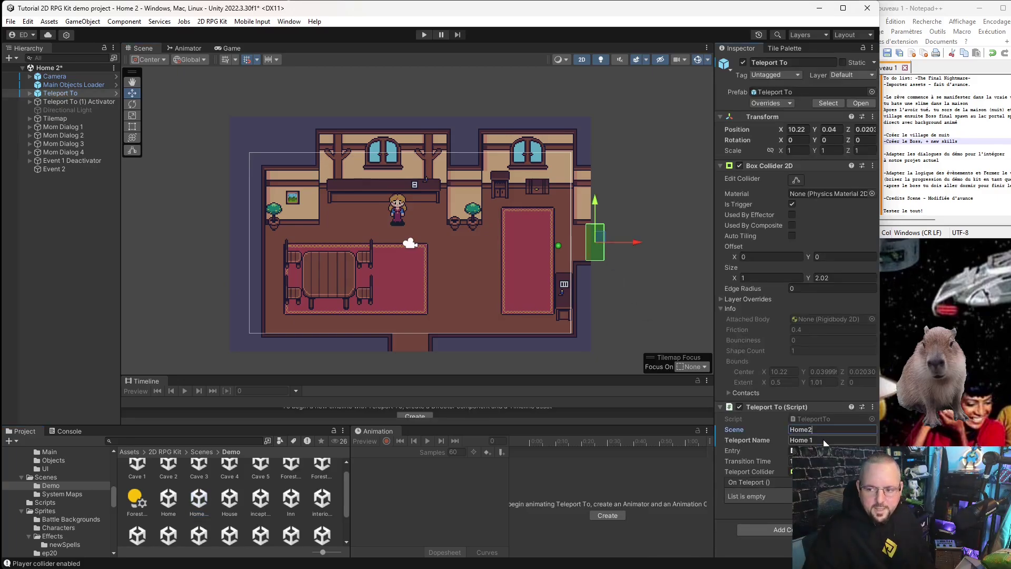
{"action": "left_click", "coordinate": [825, 440]}
{"action": "type", "text": "Home2"}
{"action": "key", "text": "Return"}
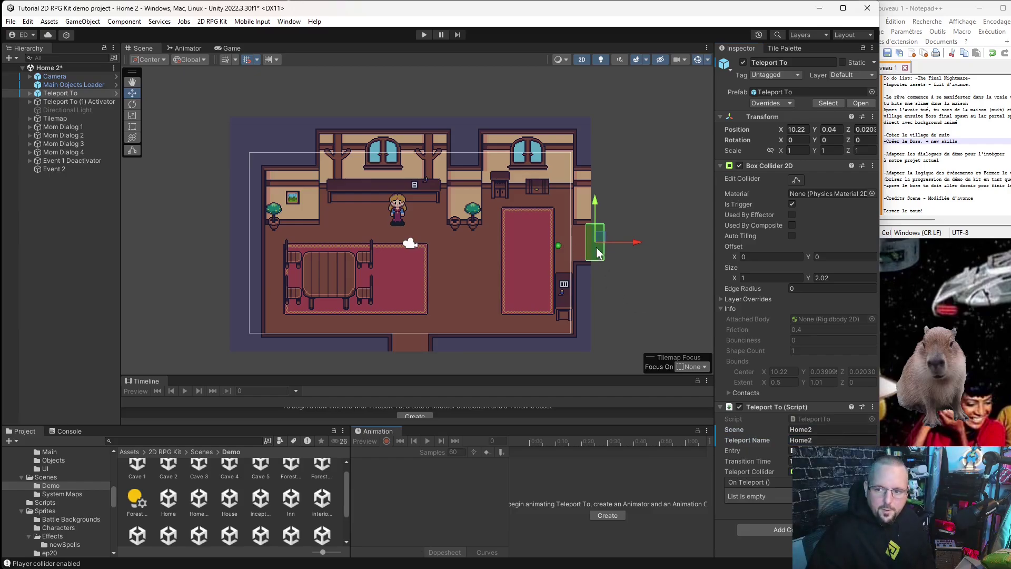
- Inspect the Solid Layer 2 tilemap and recentre the room in the Scene view
{"action": "left_click", "coordinate": [615, 301]}
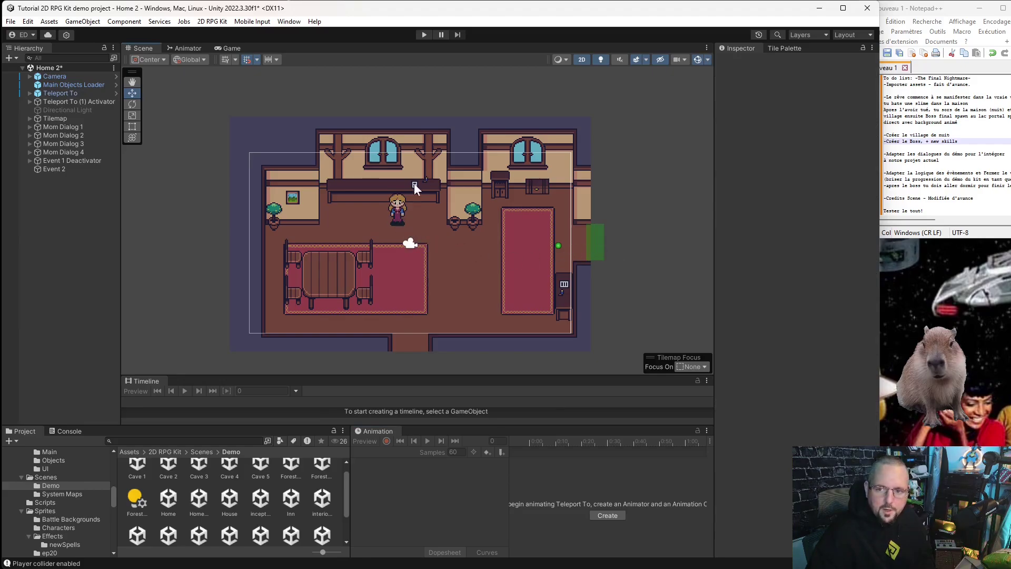
{"action": "scroll", "coordinate": [468, 210], "scroll_direction": "up", "scroll_amount": 2}
{"action": "scroll", "coordinate": [478, 214], "scroll_direction": "up", "scroll_amount": 2}
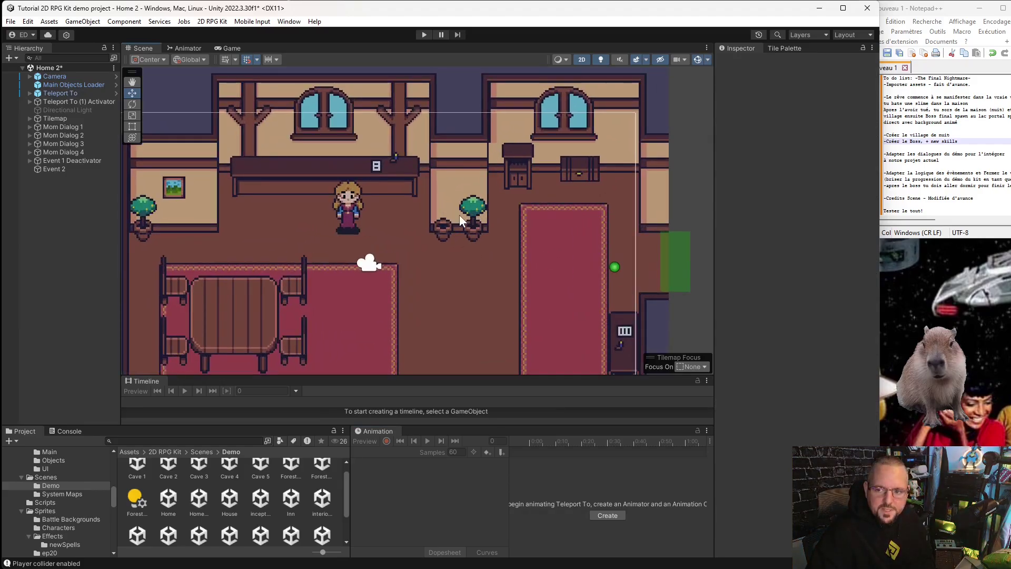
{"action": "scroll", "coordinate": [459, 215], "scroll_direction": "down", "scroll_amount": 3}
{"action": "scroll", "coordinate": [483, 255], "scroll_direction": "down", "scroll_amount": 1}
{"action": "left_click", "coordinate": [538, 198]}
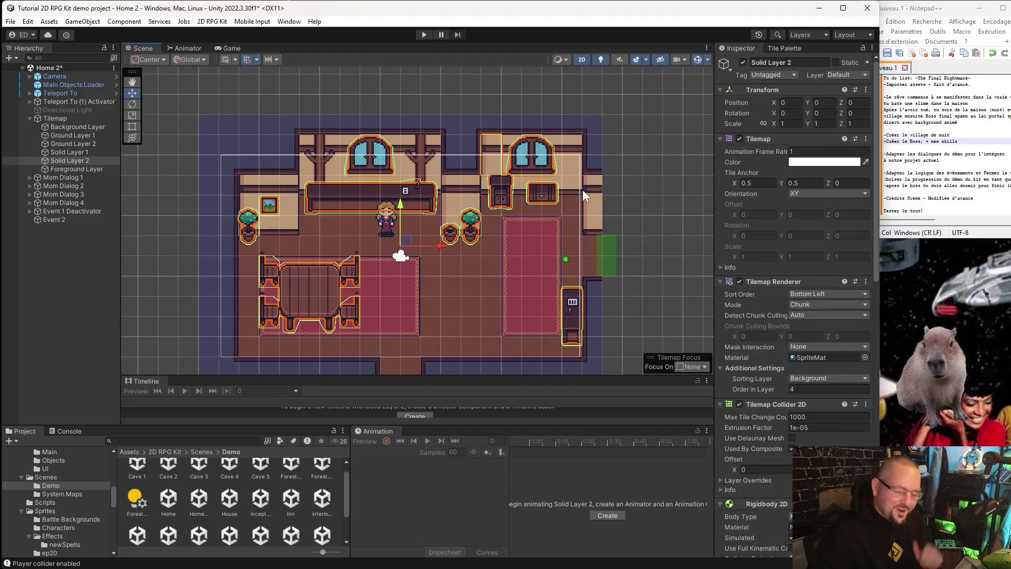
{"action": "left_click", "coordinate": [654, 269]}
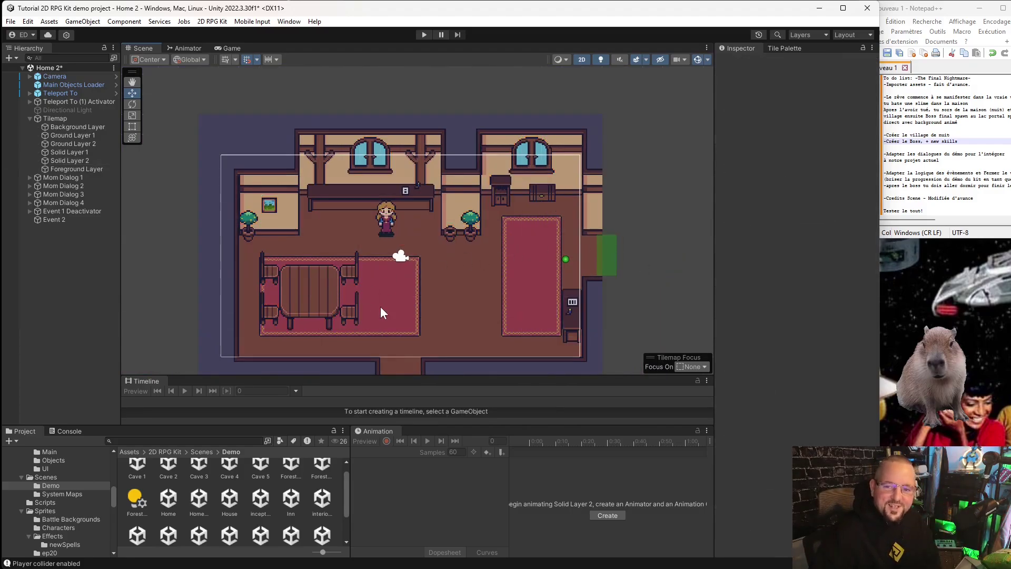
{"action": "scroll", "coordinate": [382, 305], "scroll_direction": "down", "scroll_amount": 2}
{"action": "middle_click_drag", "start_coordinate": [404, 349], "coordinate": [407, 262]}
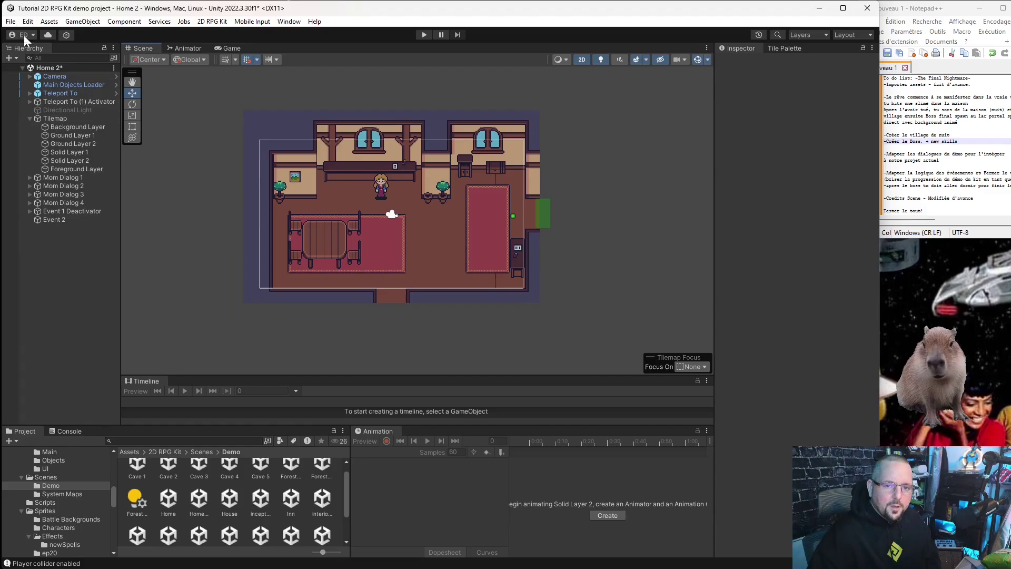
- Check the Build Settings scene list, then delete Mom Dialog 1 through 4
{"action": "left_click", "coordinate": [11, 21]}
{"action": "left_click", "coordinate": [77, 154]}
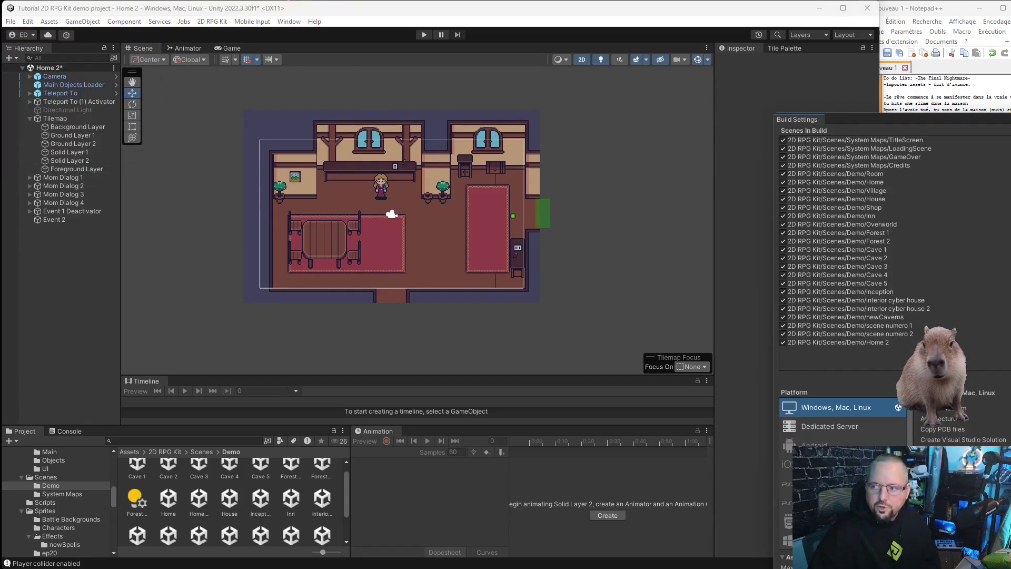
{"action": "key", "text": "Escape"}
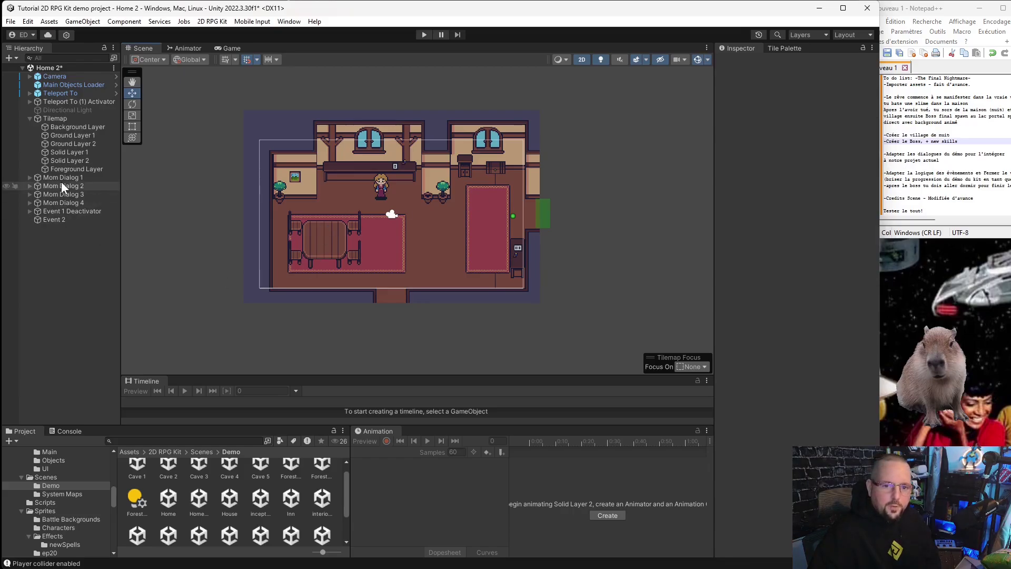
{"action": "left_click", "coordinate": [57, 176]}
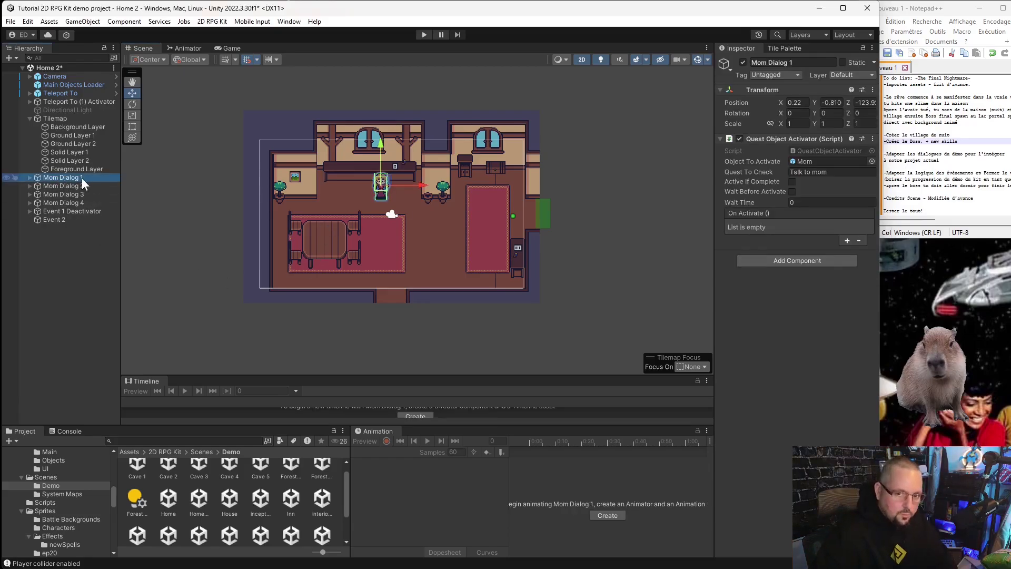
{"action": "key", "text": "shift+Down"}
{"action": "key", "text": "shift+Down"}
{"action": "key", "text": "Delete"}
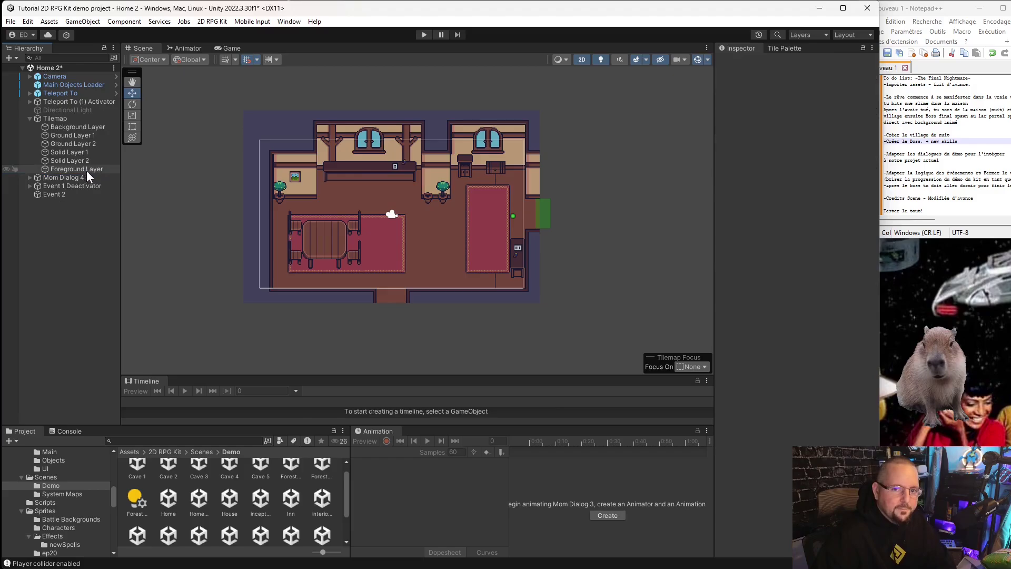
{"action": "left_click", "coordinate": [90, 178]}
{"action": "key", "text": "Delete"}
- Delete Event 1 Deactivator, Event 2 and Teleport To (1) Activator, then check Teleport To
{"action": "left_click", "coordinate": [78, 169]}
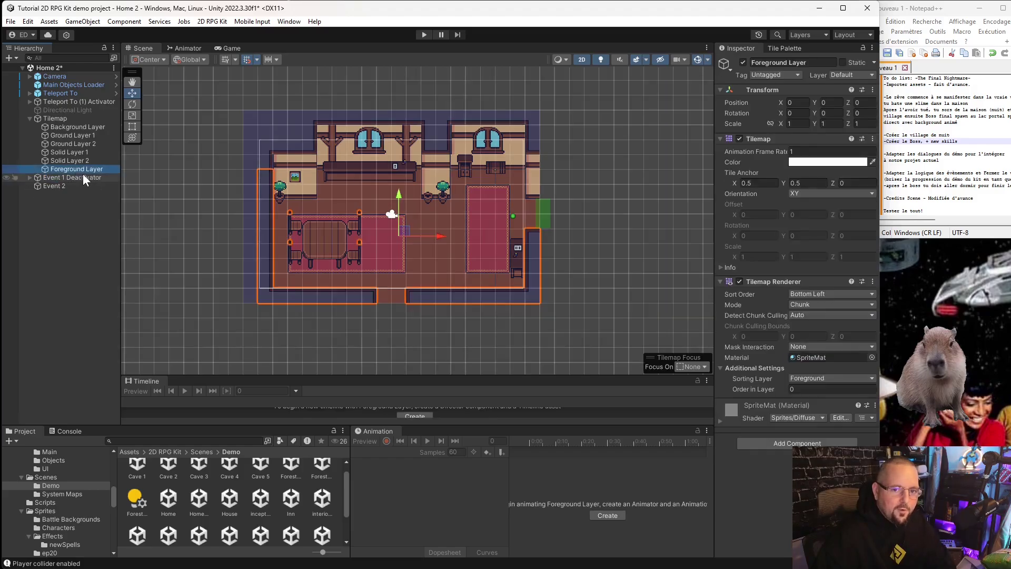
{"action": "left_click", "coordinate": [83, 178]}
{"action": "key", "text": "Delete"}
{"action": "left_click", "coordinate": [61, 176]}
{"action": "key", "text": "Delete"}
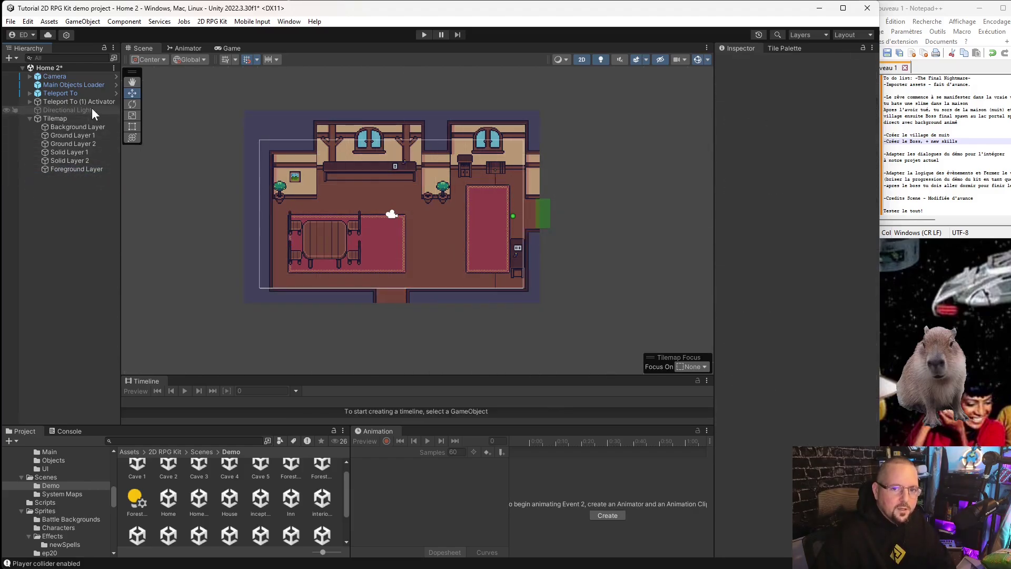
{"action": "left_click", "coordinate": [76, 100]}
{"action": "key", "text": "Delete"}
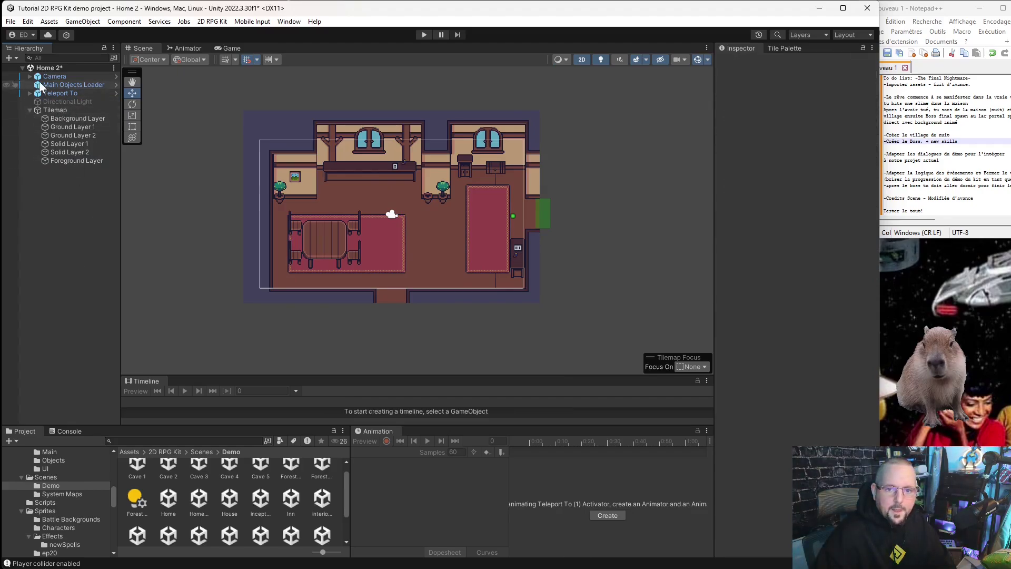
{"action": "left_click", "coordinate": [71, 93]}
{"action": "left_click", "coordinate": [602, 306]}
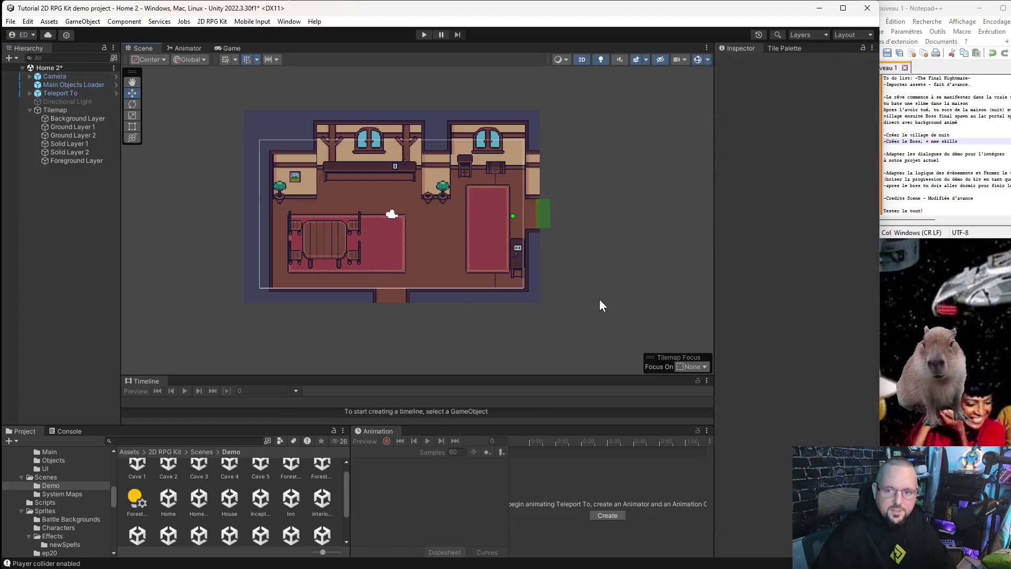
- Dismiss the Hierarchy create menu and browse the Project folder tree for Sprites
{"action": "right_click", "coordinate": [65, 204]}
{"action": "mouse_move", "coordinate": [120, 375]}
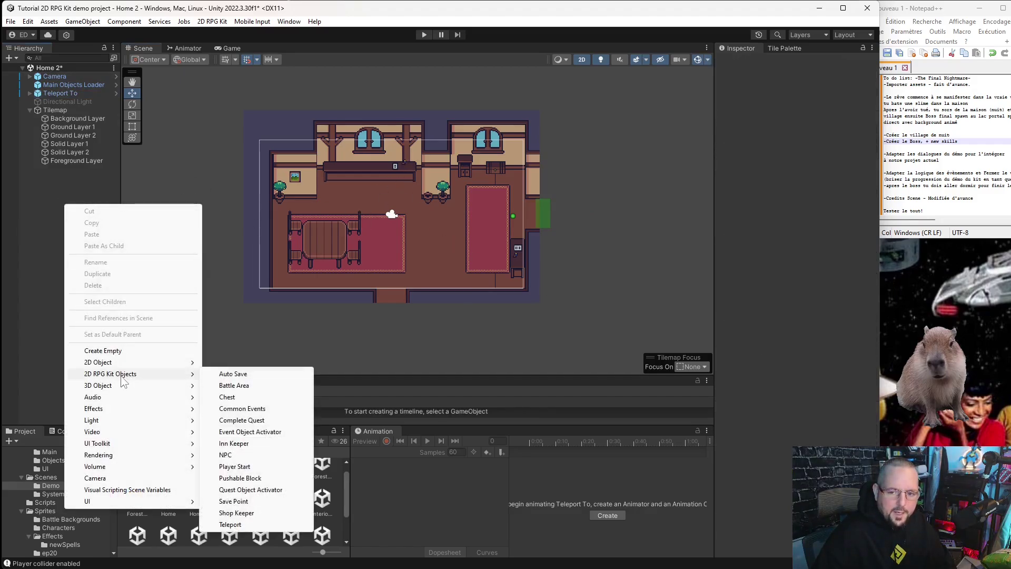
{"action": "left_click", "coordinate": [52, 339]}
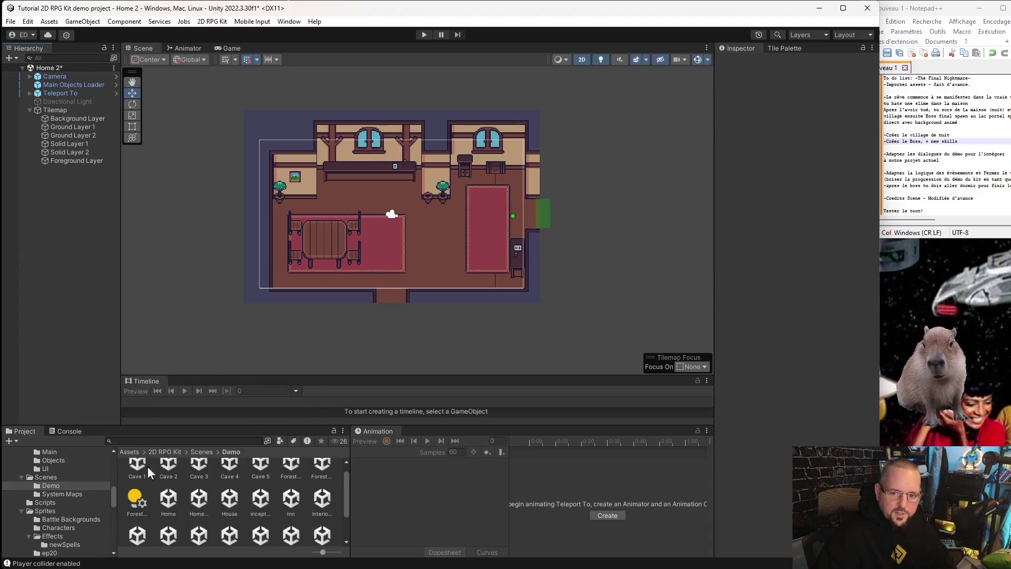
{"action": "scroll", "coordinate": [69, 508], "scroll_direction": "down", "scroll_amount": 3}
{"action": "scroll", "coordinate": [62, 516], "scroll_direction": "down", "scroll_amount": 3}
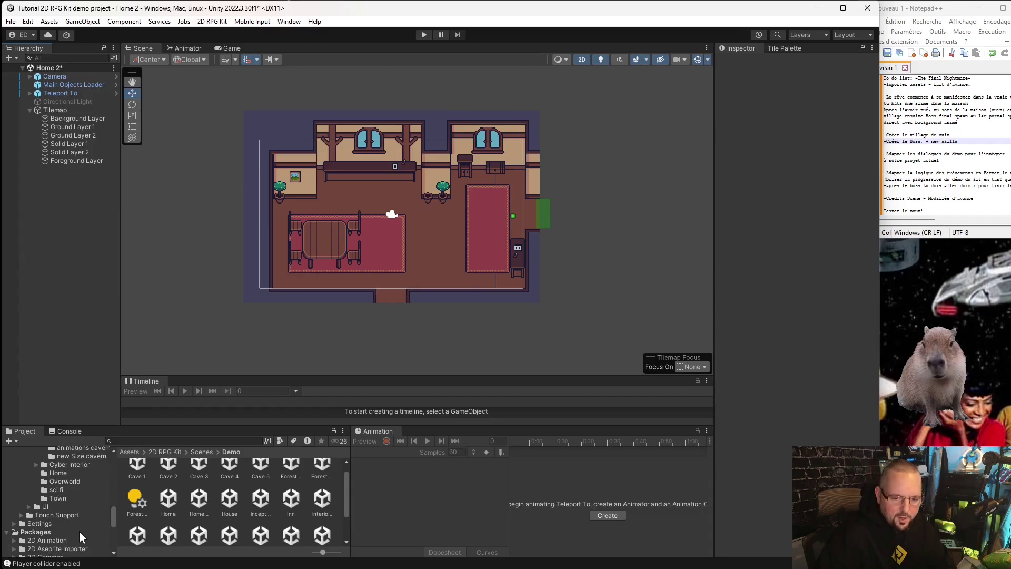
{"action": "scroll", "coordinate": [68, 531], "scroll_direction": "down", "scroll_amount": 3}
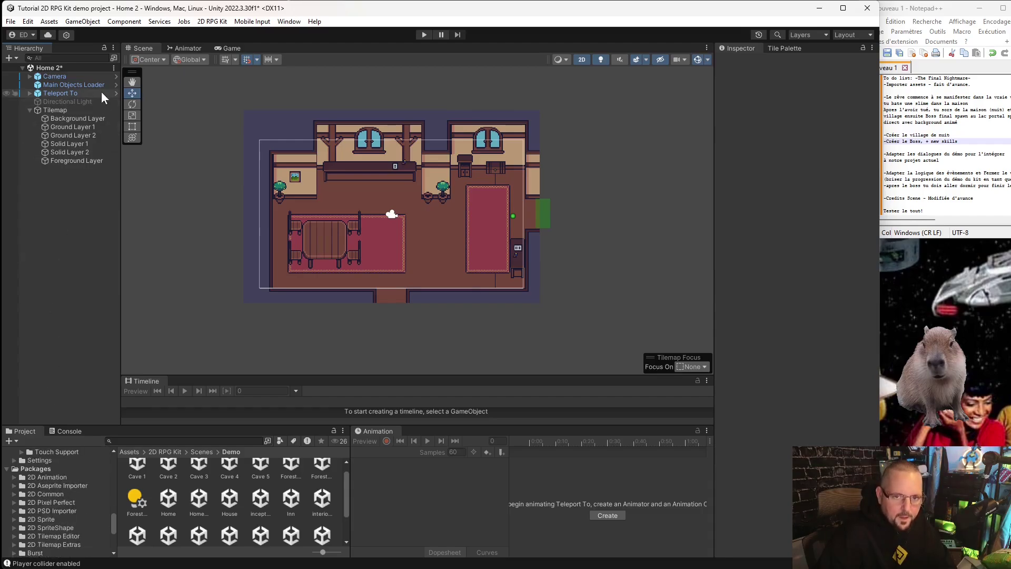
{"action": "scroll", "coordinate": [52, 518], "scroll_direction": "down", "scroll_amount": 5}
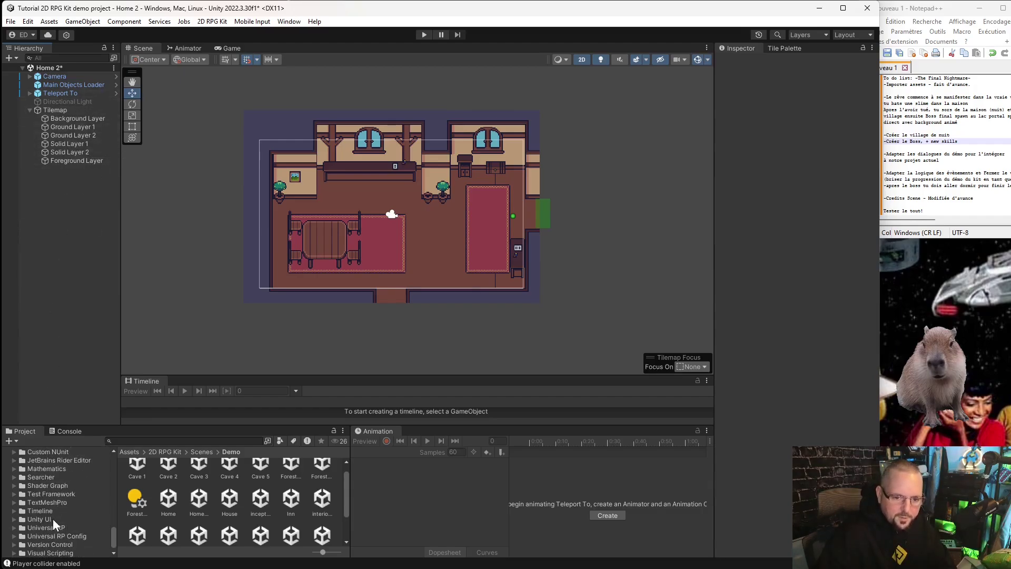
{"action": "scroll", "coordinate": [42, 509], "scroll_direction": "up", "scroll_amount": 2}
{"action": "scroll", "coordinate": [49, 506], "scroll_direction": "up", "scroll_amount": 3}
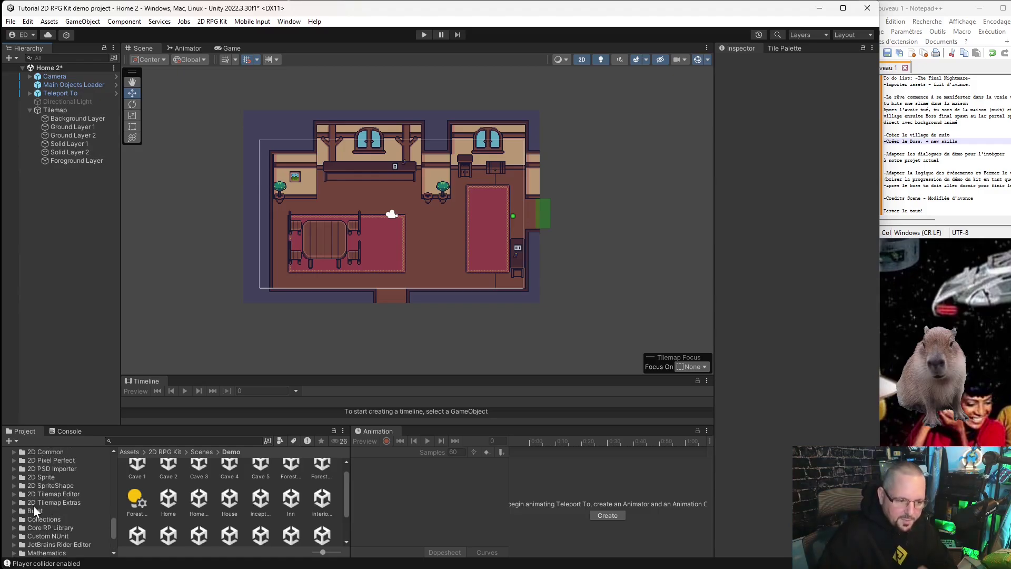
{"action": "scroll", "coordinate": [72, 531], "scroll_direction": "up", "scroll_amount": 5}
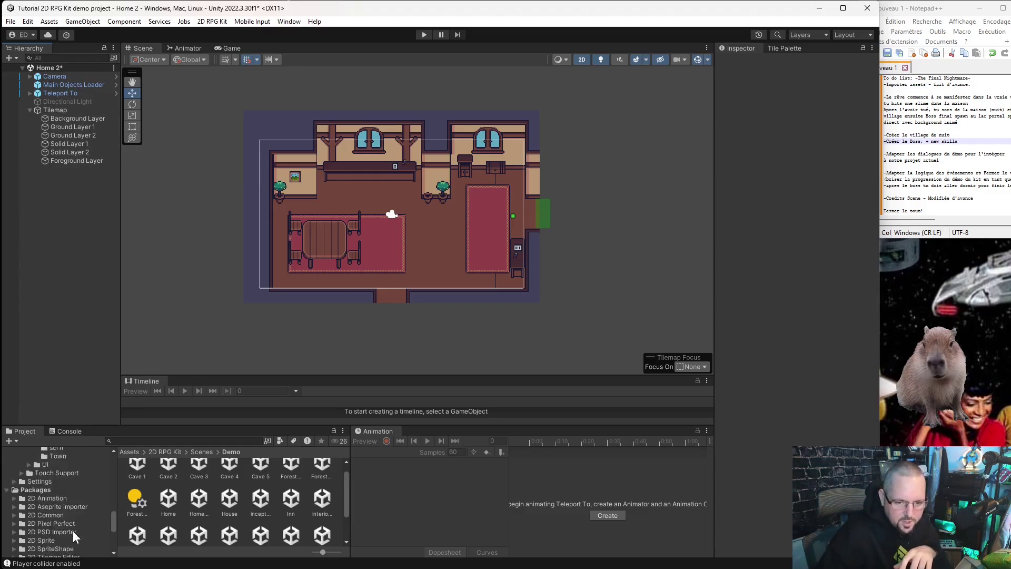
{"action": "scroll", "coordinate": [58, 511], "scroll_direction": "up", "scroll_amount": 2}
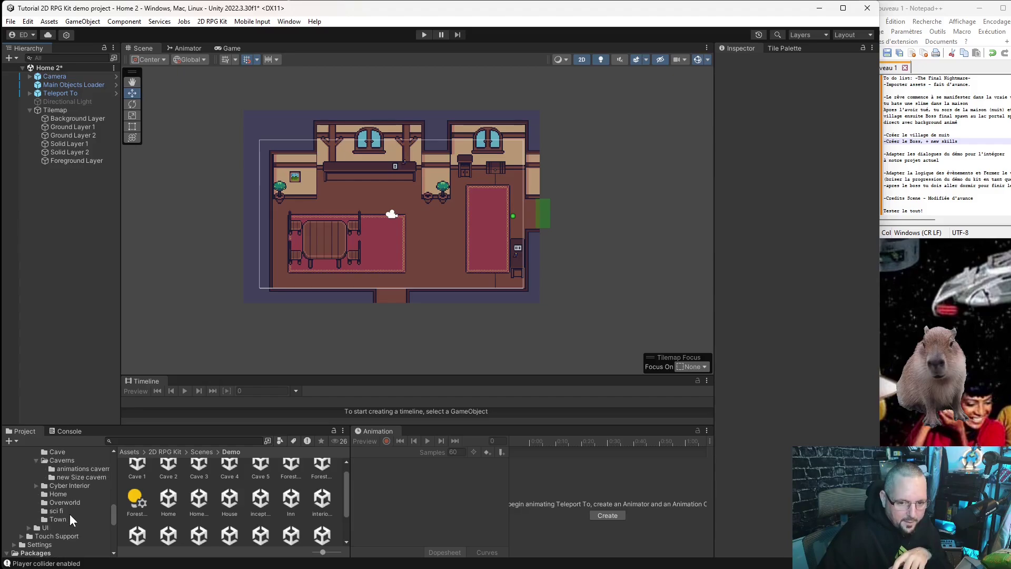
{"action": "scroll", "coordinate": [73, 509], "scroll_direction": "up", "scroll_amount": 3}
{"action": "scroll", "coordinate": [81, 510], "scroll_direction": "down", "scroll_amount": 2}
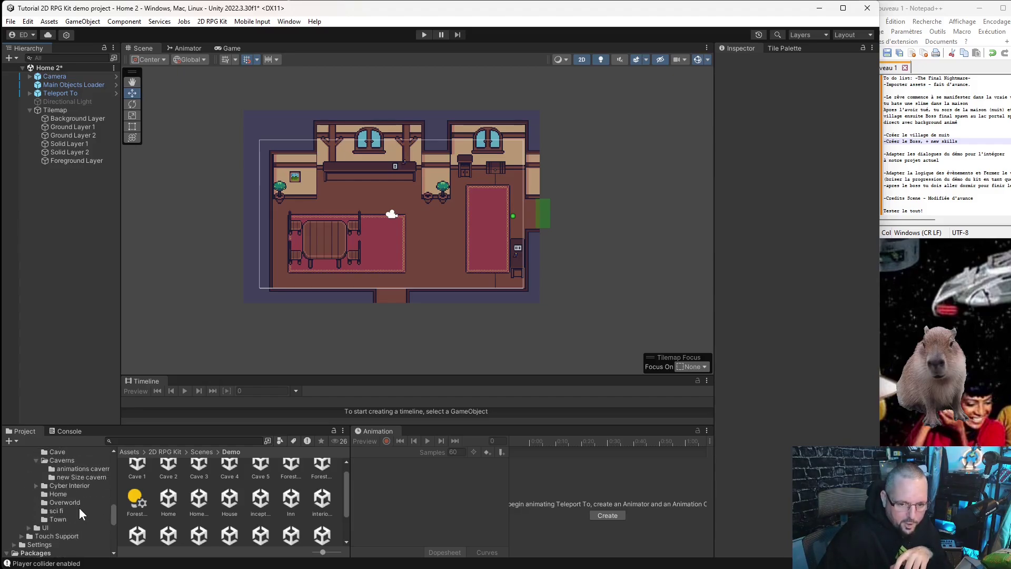
{"action": "scroll", "coordinate": [80, 507], "scroll_direction": "down", "scroll_amount": 1}
{"action": "scroll", "coordinate": [71, 493], "scroll_direction": "up", "scroll_amount": 3}
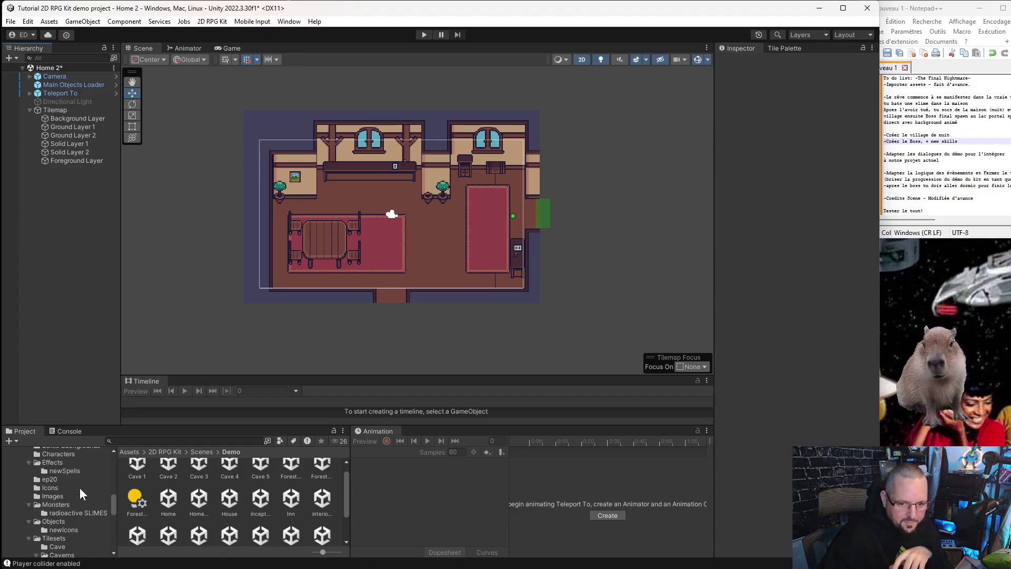
{"action": "scroll", "coordinate": [68, 499], "scroll_direction": "up", "scroll_amount": 3}
- Open Sprites > Characters and scroll down to the NPC sprites
{"action": "left_click", "coordinate": [68, 484]}
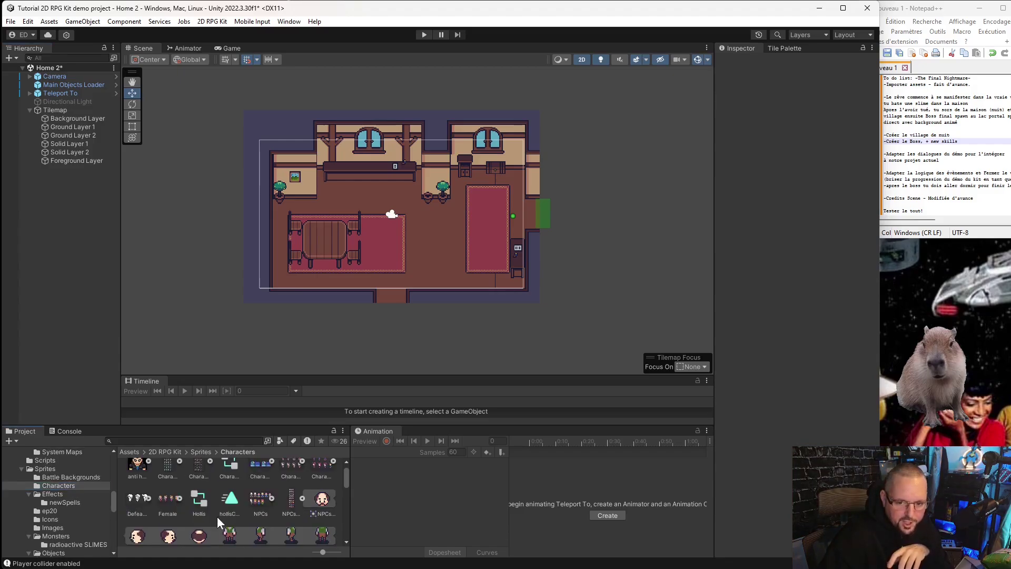
{"action": "scroll", "coordinate": [217, 516], "scroll_direction": "down", "scroll_amount": 2}
{"action": "scroll", "coordinate": [225, 490], "scroll_direction": "down", "scroll_amount": 2}
{"action": "scroll", "coordinate": [220, 495], "scroll_direction": "down", "scroll_amount": 2}
{"action": "scroll", "coordinate": [231, 506], "scroll_direction": "down", "scroll_amount": 2}
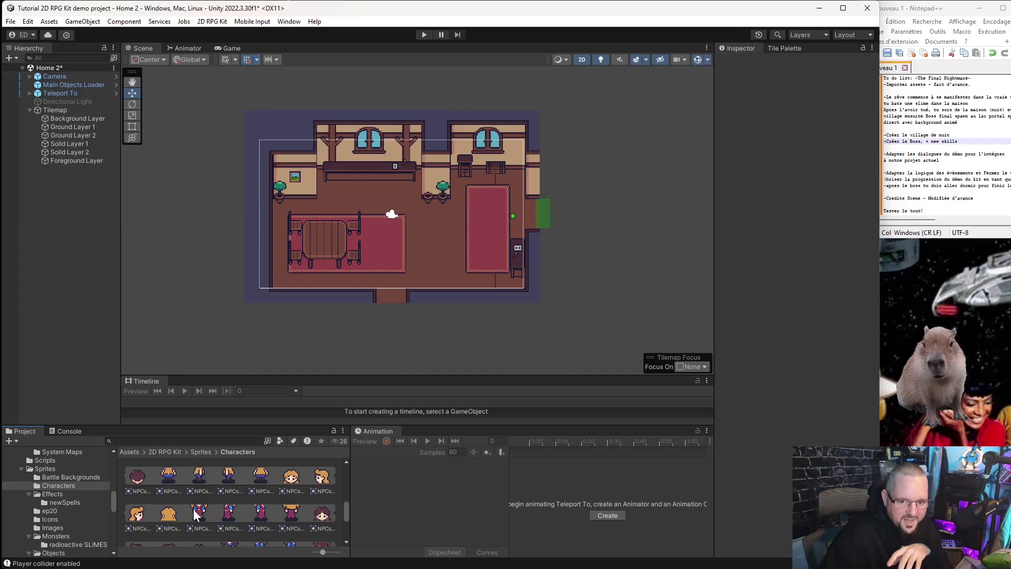
- Add an NPC from 2D RPG Kit Objects to the Home 2 scene
{"action": "right_click", "coordinate": [72, 193]}
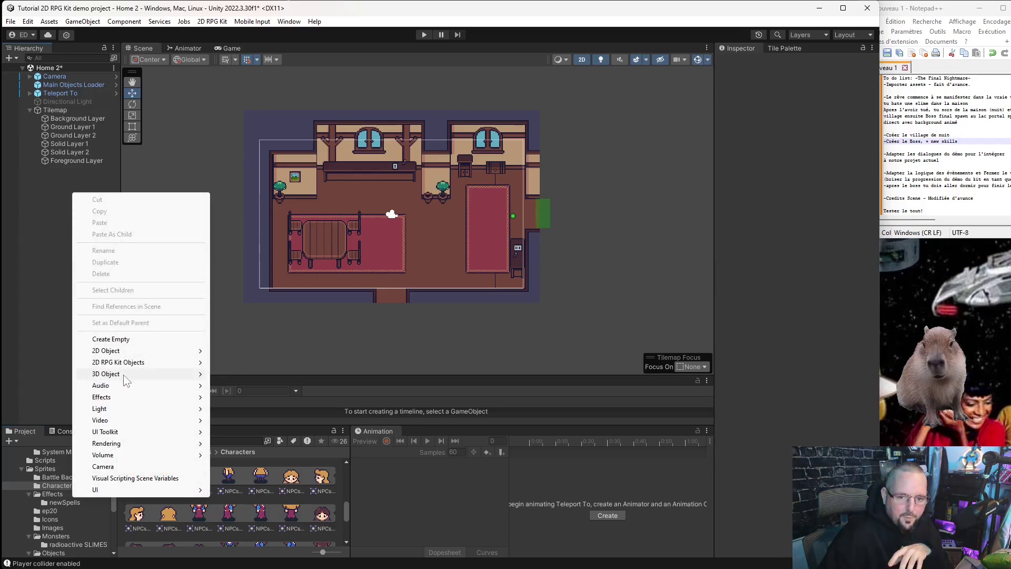
{"action": "mouse_move", "coordinate": [129, 362]}
{"action": "left_click", "coordinate": [278, 441]}
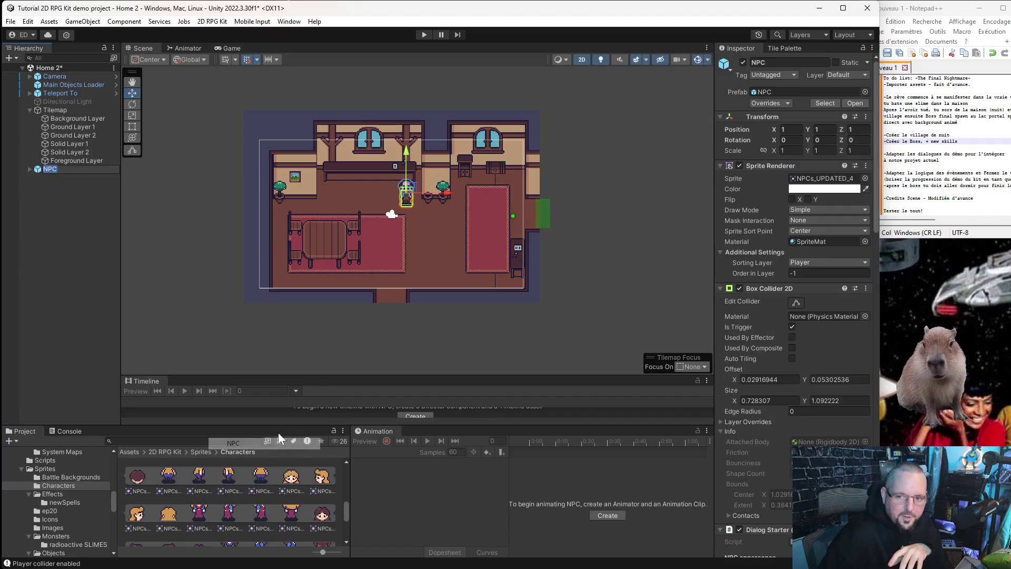
{"action": "scroll", "coordinate": [432, 188], "scroll_direction": "up", "scroll_amount": 3}
{"action": "scroll", "coordinate": [762, 284], "scroll_direction": "down", "scroll_amount": 10}
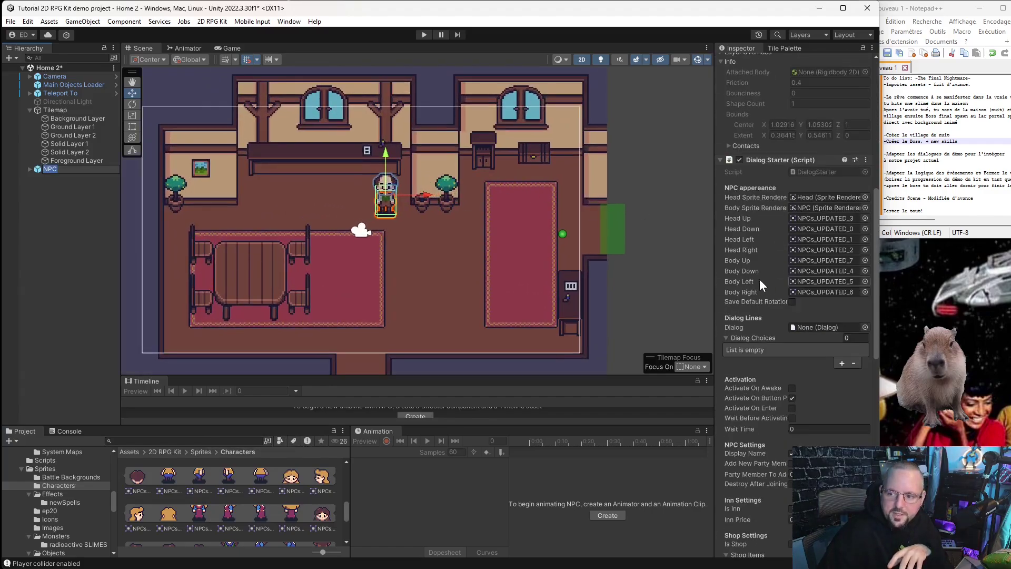
- Assign the NPC's body facing sprites, with NPCs_UPDATED_52 for down and NPCs_UPDATED_54 for right
{"action": "left_click_drag", "start_coordinate": [205, 520], "coordinate": [826, 261]}
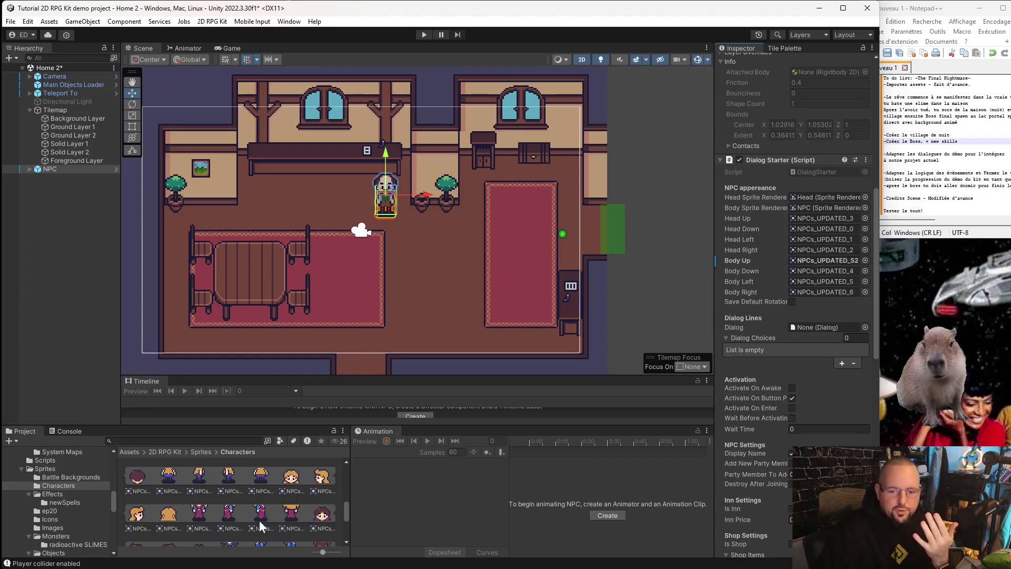
{"action": "mouse_move", "coordinate": [291, 516]}
{"action": "left_mouse_down"}
{"action": "mouse_move", "coordinate": [806, 229]}
{"action": "mouse_move", "coordinate": [823, 257]}
{"action": "left_mouse_up"}
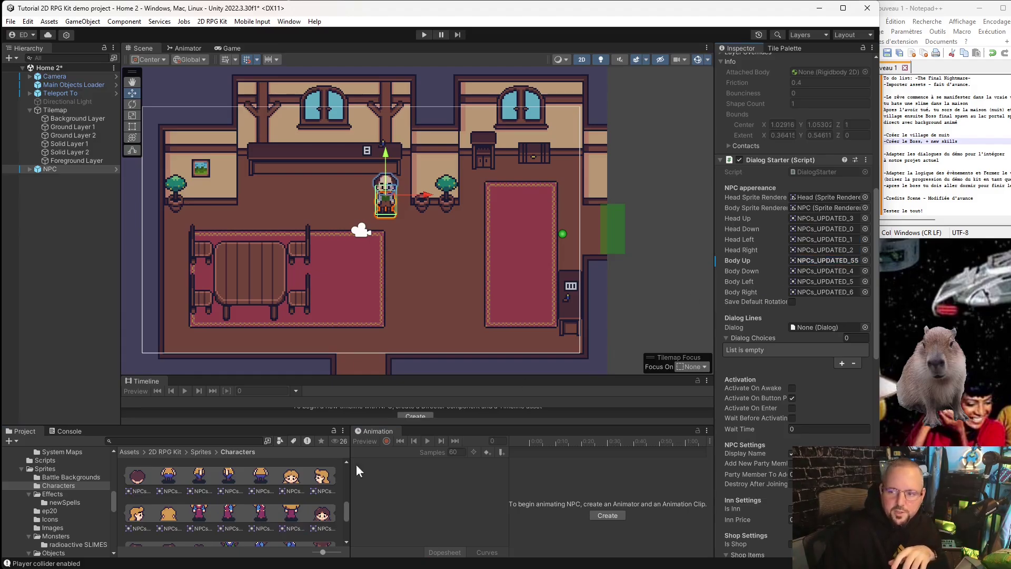
{"action": "left_click_drag", "start_coordinate": [260, 514], "coordinate": [854, 261]}
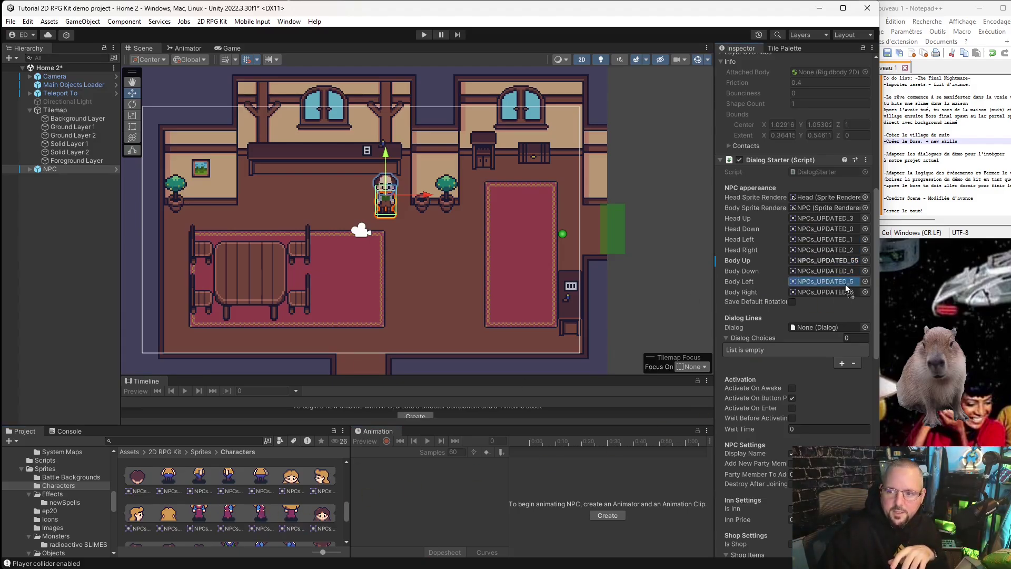
{"action": "left_click_drag", "start_coordinate": [854, 260], "coordinate": [846, 295]}
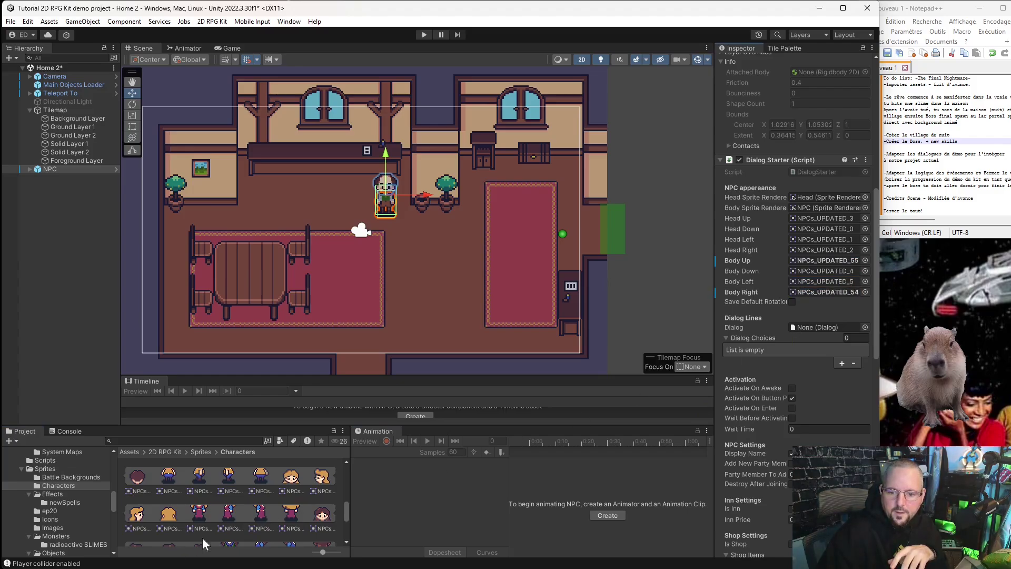
{"action": "mouse_move", "coordinate": [230, 521]}
{"action": "left_mouse_down"}
{"action": "mouse_move", "coordinate": [811, 314]}
{"action": "mouse_move", "coordinate": [843, 281]}
{"action": "left_mouse_up"}
{"action": "left_click_drag", "start_coordinate": [198, 521], "coordinate": [824, 275]}
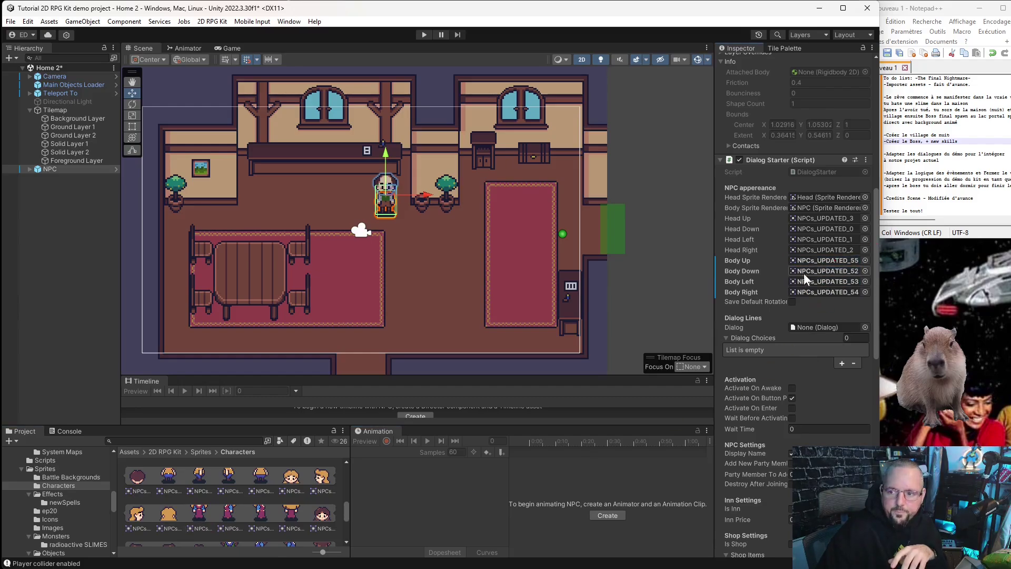
- Assign head sprites NPCs_UPDATED_48–51 for the down, left, right and up facings
{"action": "left_click_drag", "start_coordinate": [288, 482], "coordinate": [853, 221]}
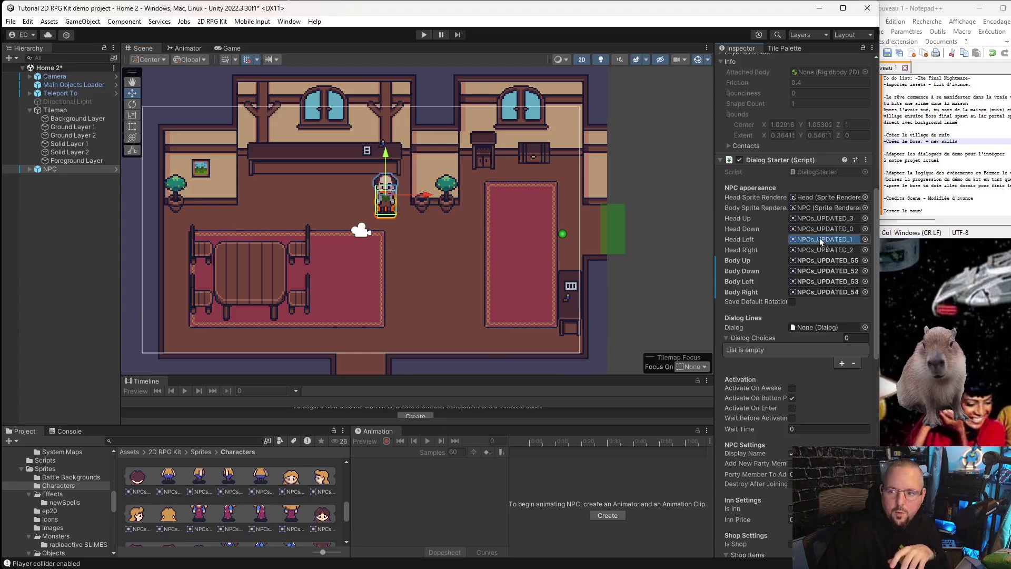
{"action": "left_click_drag", "start_coordinate": [852, 220], "coordinate": [824, 229]}
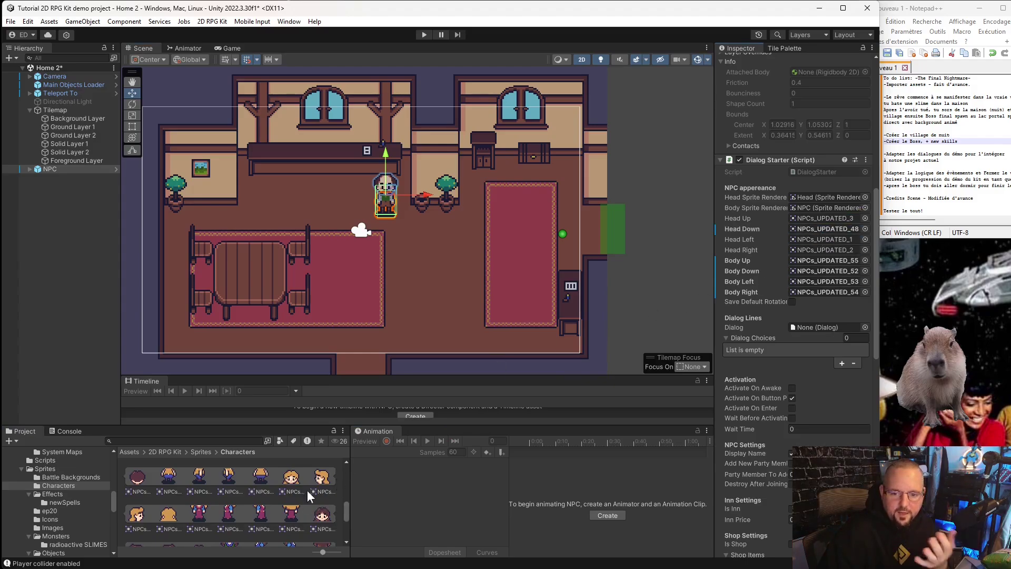
{"action": "mouse_move", "coordinate": [325, 483]}
{"action": "left_mouse_down"}
{"action": "mouse_move", "coordinate": [867, 201]}
{"action": "mouse_move", "coordinate": [825, 240]}
{"action": "left_mouse_up"}
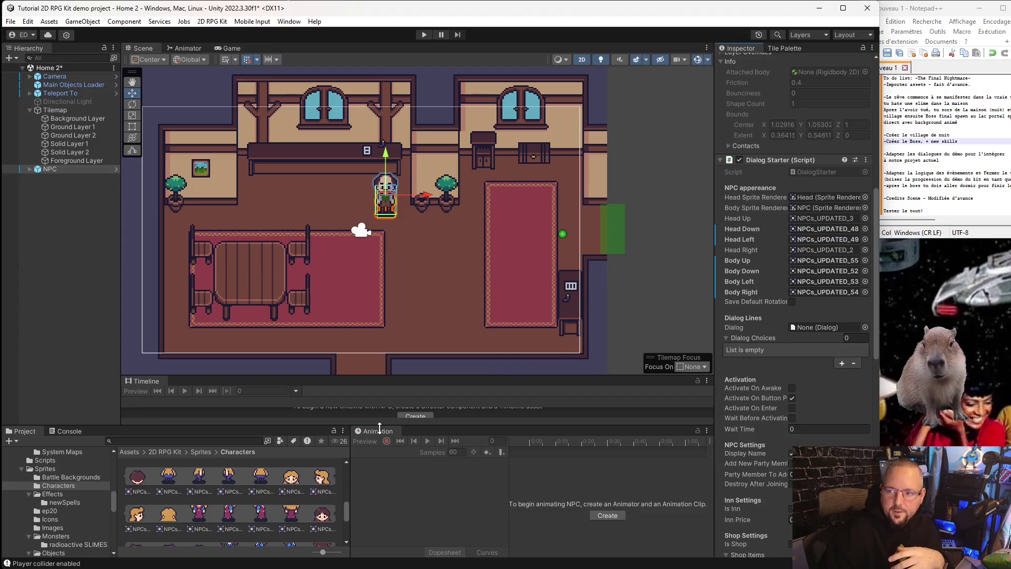
{"action": "left_click", "coordinate": [146, 518]}
{"action": "left_click_drag", "start_coordinate": [147, 518], "coordinate": [824, 251]}
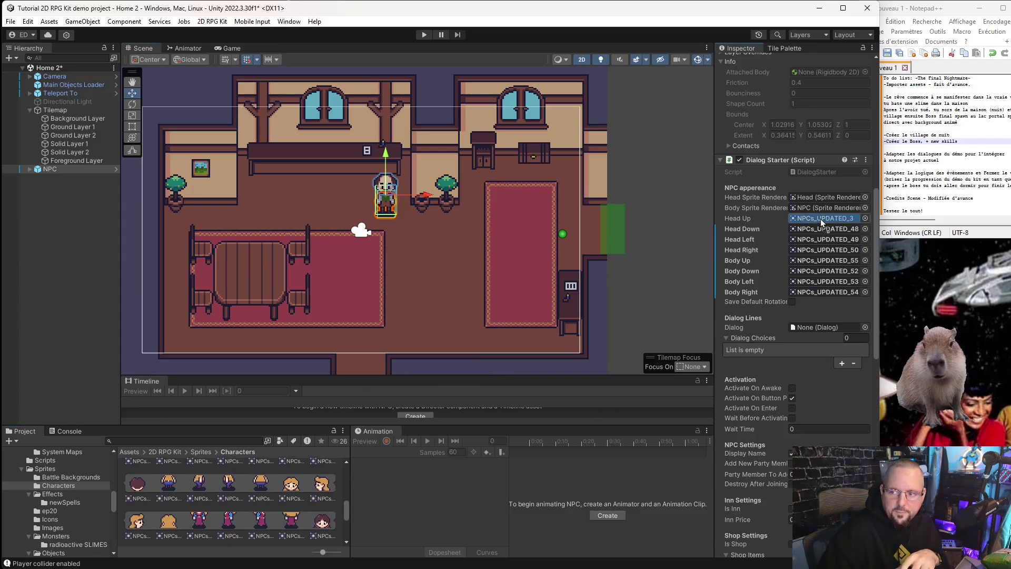
{"action": "left_click_drag", "start_coordinate": [820, 219], "coordinate": [820, 218]}
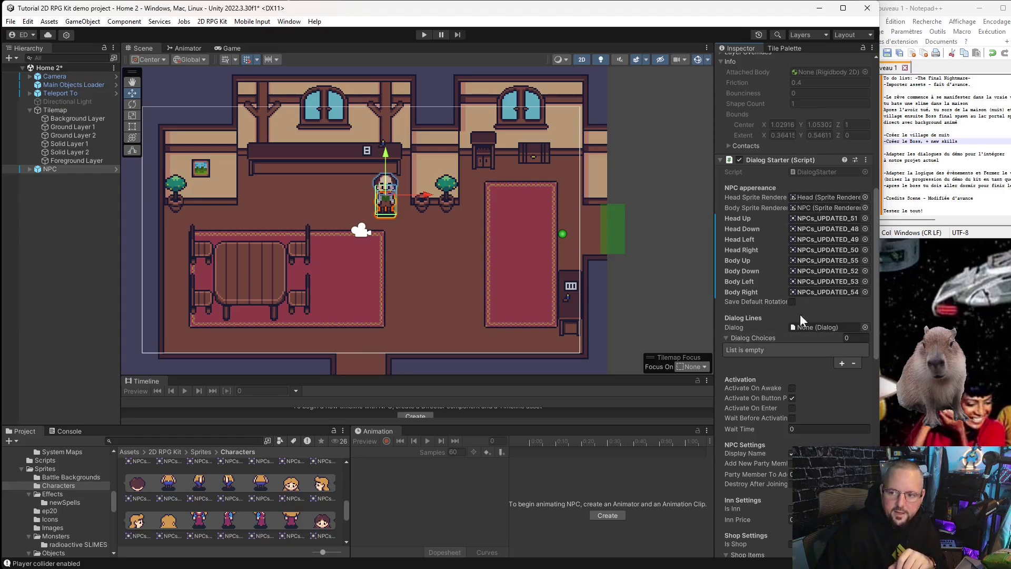
- Locate the NPC's current sprite among the Characters assets
{"action": "scroll", "coordinate": [234, 522], "scroll_direction": "down", "scroll_amount": 3}
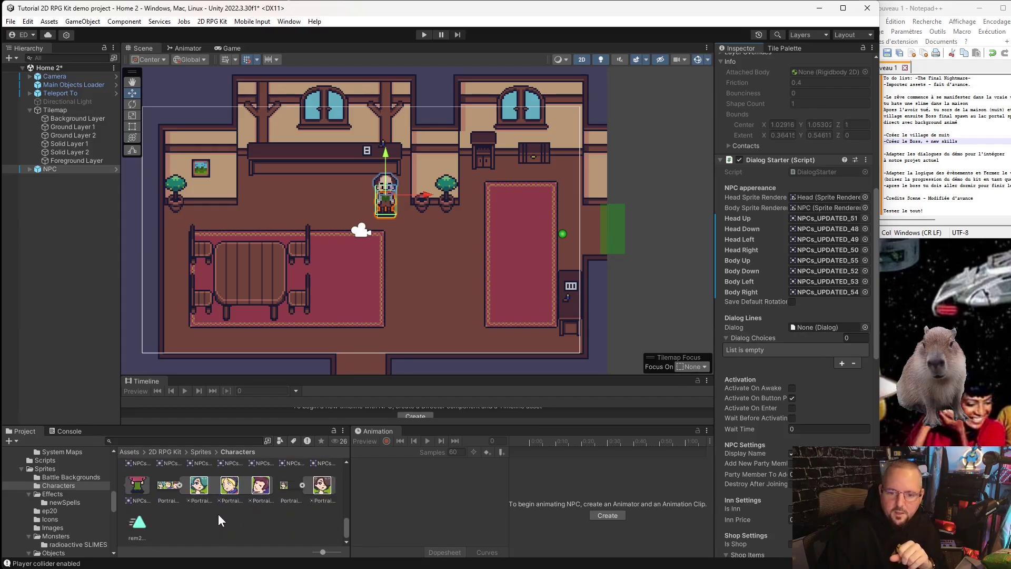
{"action": "scroll", "coordinate": [222, 518], "scroll_direction": "up", "scroll_amount": 5}
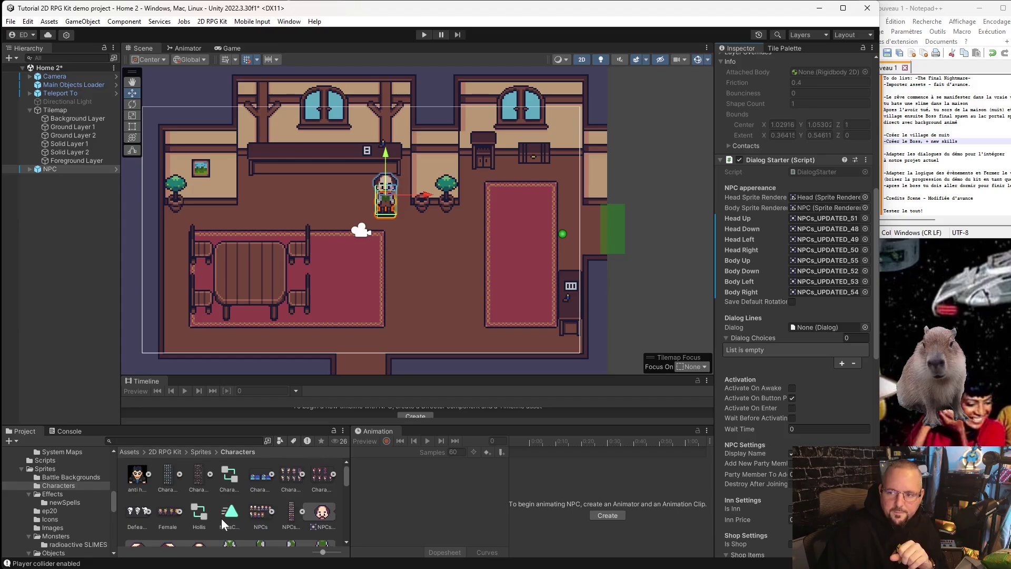
{"action": "scroll", "coordinate": [791, 352], "scroll_direction": "up", "scroll_amount": 3}
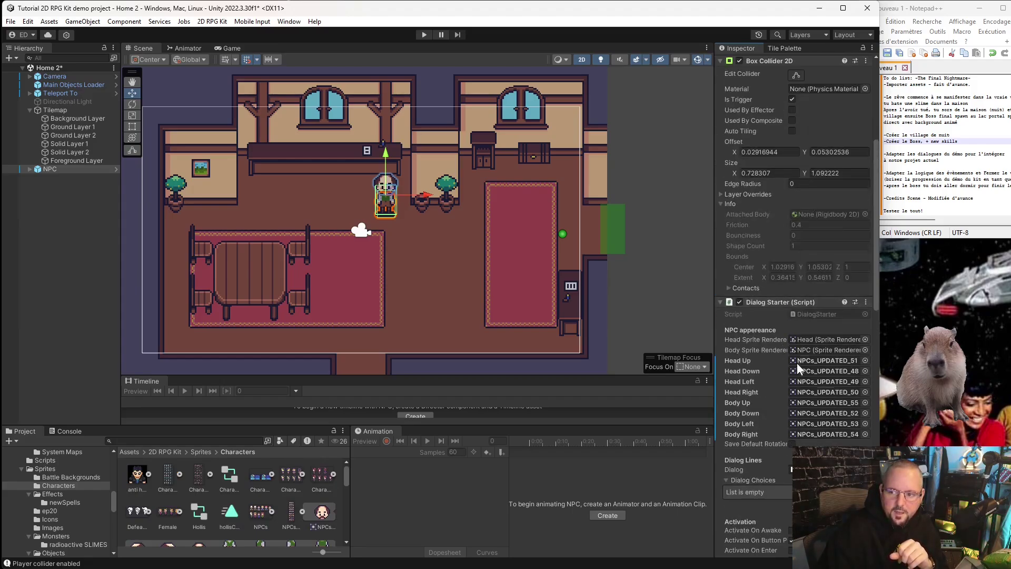
{"action": "scroll", "coordinate": [811, 369], "scroll_direction": "up", "scroll_amount": 5}
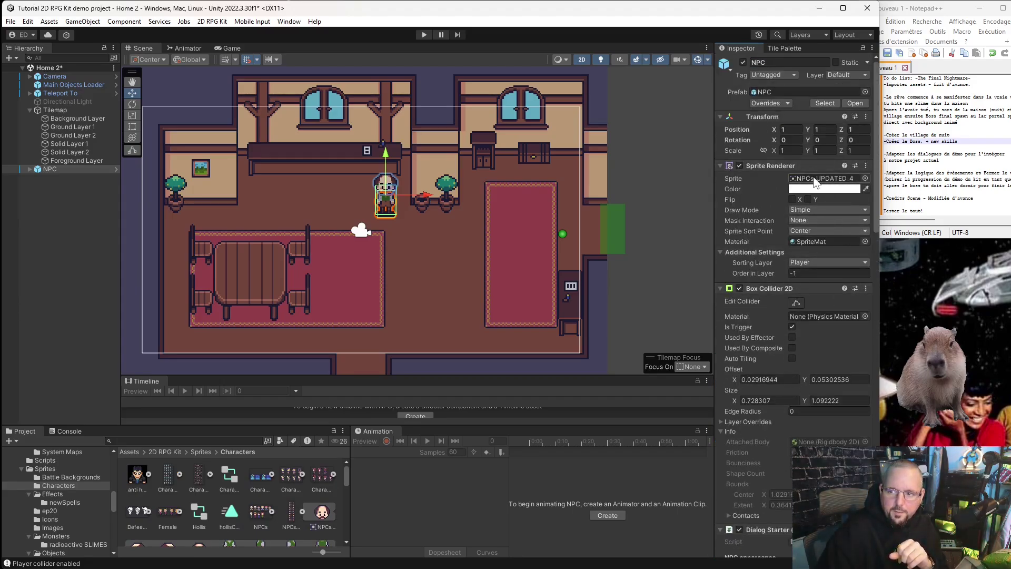
{"action": "scroll", "coordinate": [813, 186], "scroll_direction": "down", "scroll_amount": 4}
{"action": "scroll", "coordinate": [810, 272], "scroll_direction": "down", "scroll_amount": 3}
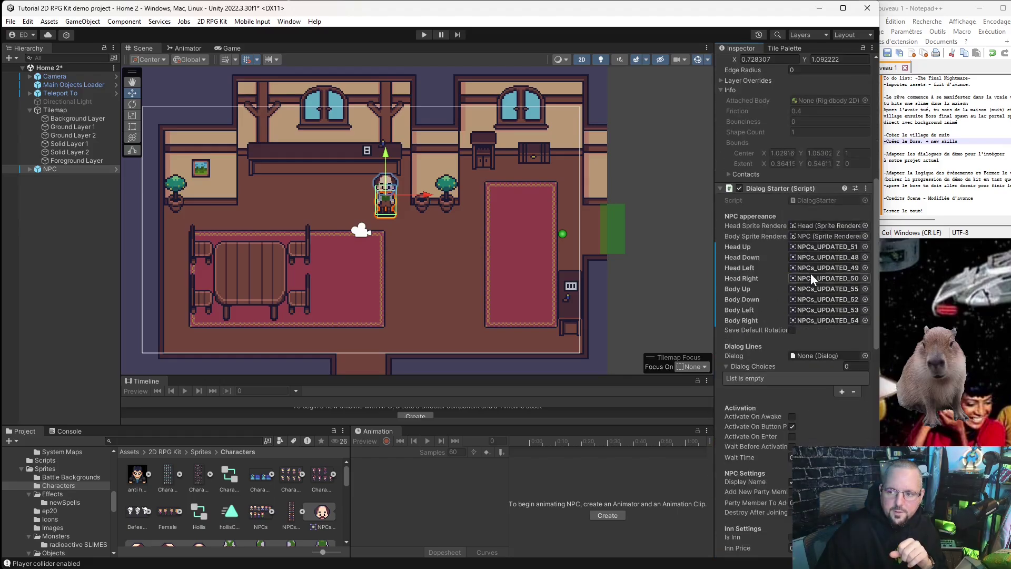
{"action": "scroll", "coordinate": [820, 237], "scroll_direction": "up", "scroll_amount": 3}
{"action": "scroll", "coordinate": [821, 237], "scroll_direction": "up", "scroll_amount": 3}
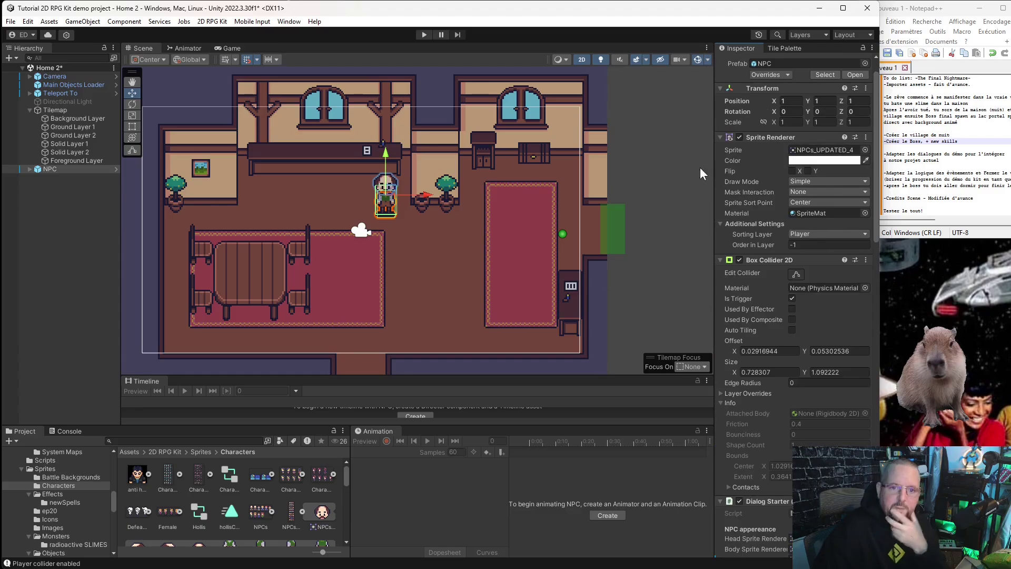
{"action": "left_click", "coordinate": [826, 151]}
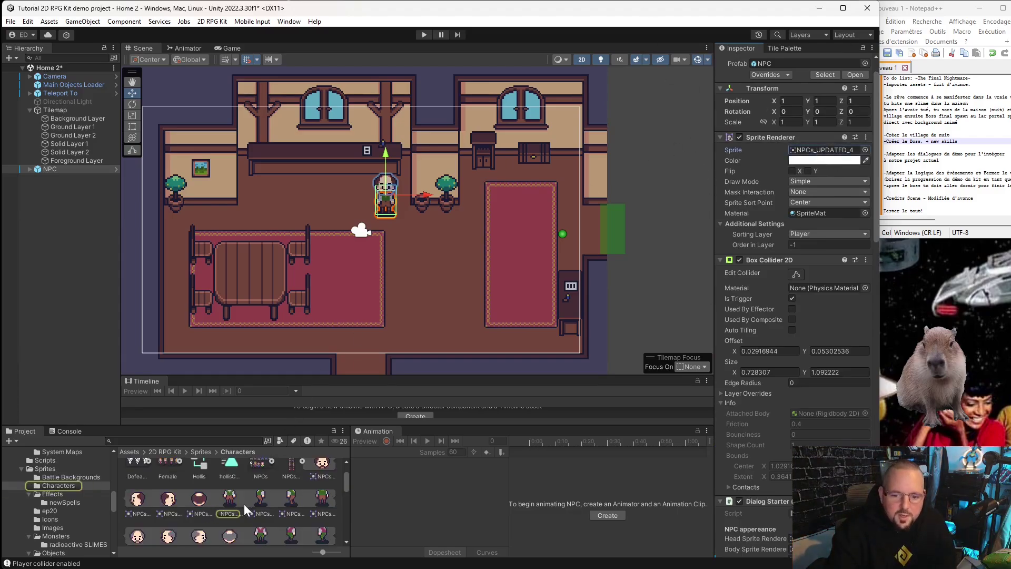
{"action": "scroll", "coordinate": [230, 504], "scroll_direction": "down", "scroll_amount": 2}
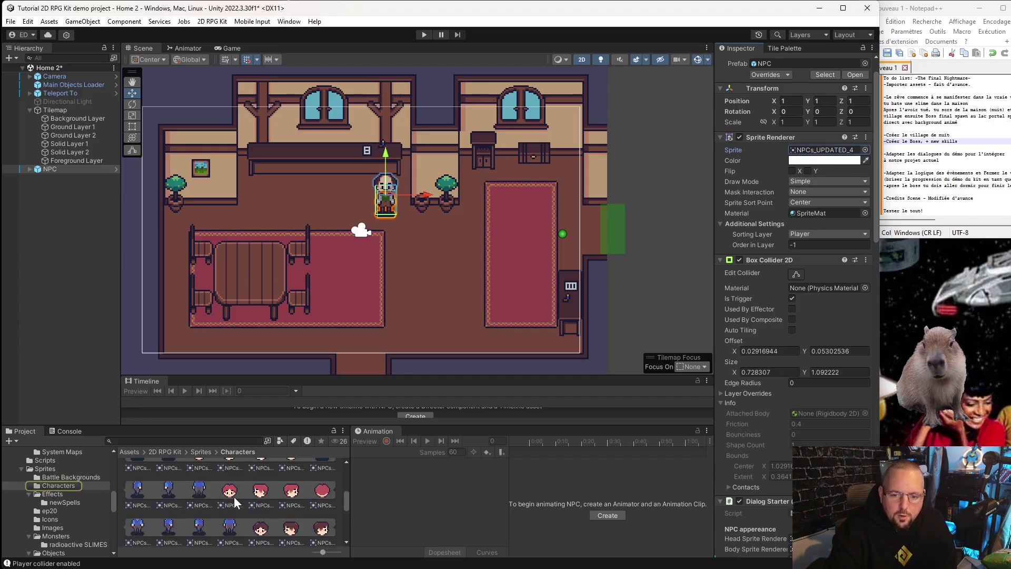
{"action": "scroll", "coordinate": [237, 500], "scroll_direction": "down", "scroll_amount": 1}
{"action": "scroll", "coordinate": [240, 500], "scroll_direction": "down", "scroll_amount": 1}
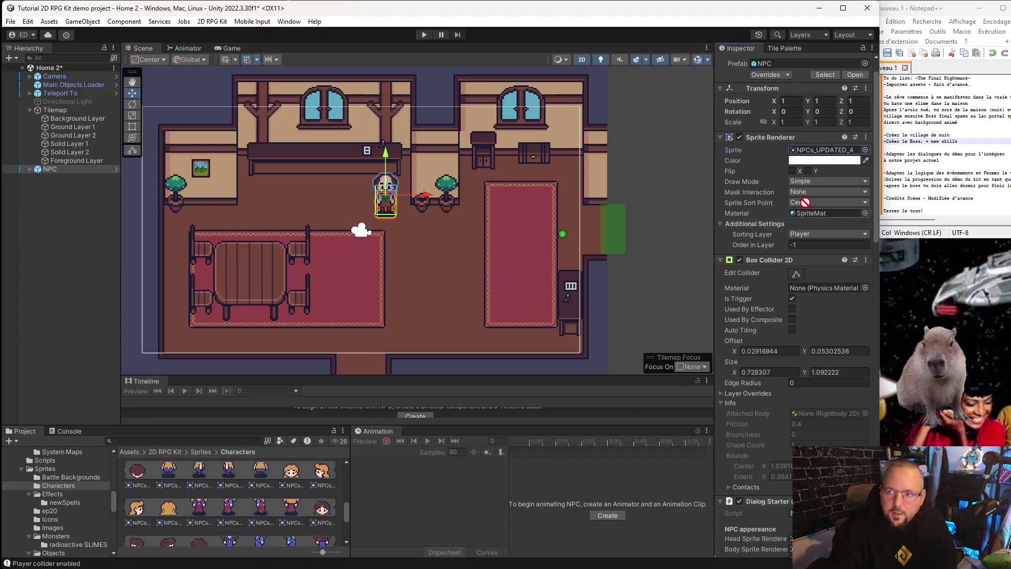
- Set the NPC's base sprite to NPCs_UPDATED_52 and its head sprite to NPCs_UPDATED_48
{"action": "left_click_drag", "start_coordinate": [203, 508], "coordinate": [821, 153]}
{"action": "scroll", "coordinate": [395, 191], "scroll_direction": "up", "scroll_amount": 3}
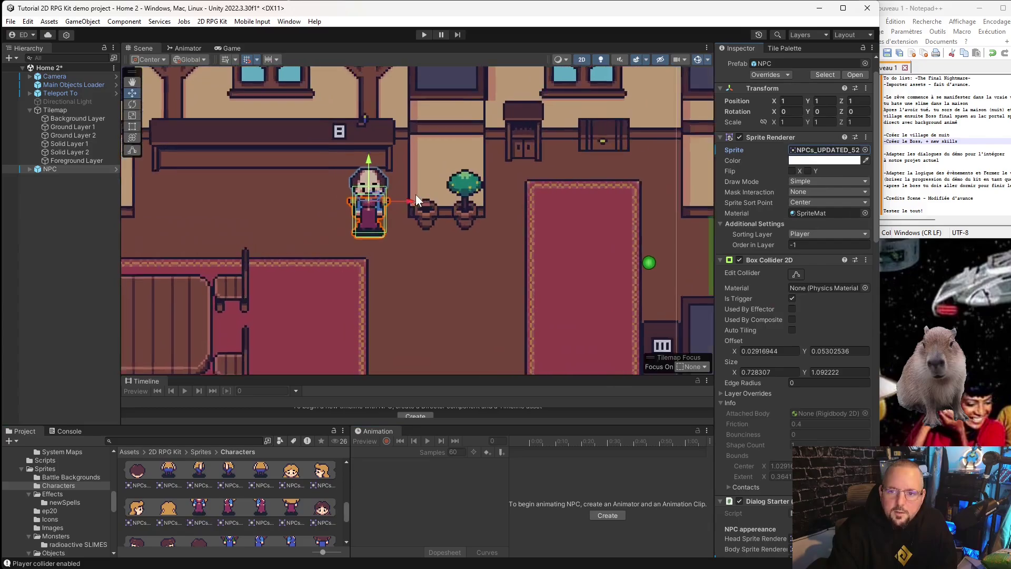
{"action": "scroll", "coordinate": [415, 194], "scroll_direction": "up", "scroll_amount": 2}
{"action": "left_click", "coordinate": [369, 172]}
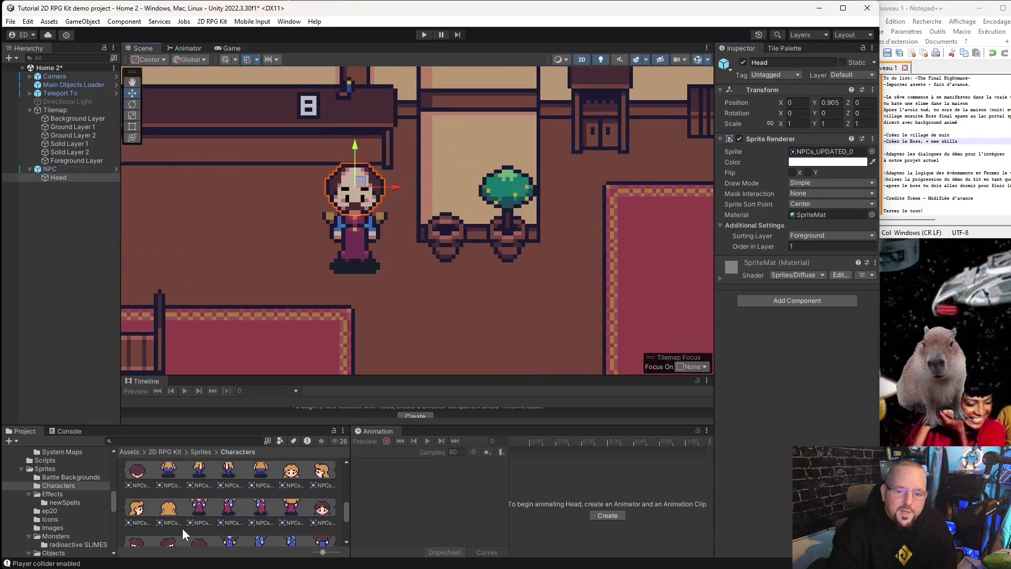
{"action": "scroll", "coordinate": [291, 479], "scroll_direction": "up", "scroll_amount": 1}
{"action": "left_click_drag", "start_coordinate": [291, 479], "coordinate": [830, 158]}
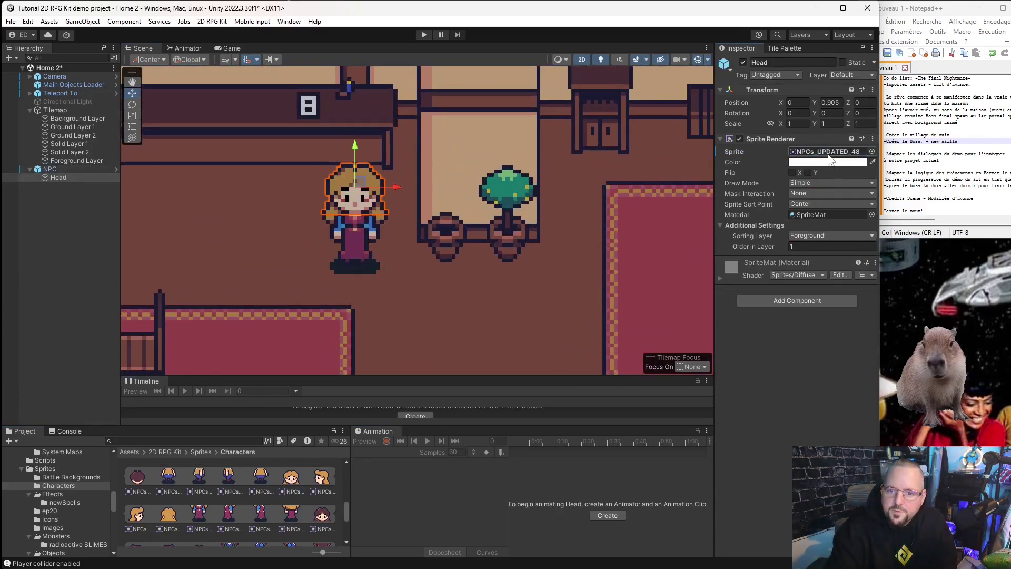
- Collapse the NPC's children and select the NPC object to show its Dialog Starter
{"action": "left_click", "coordinate": [274, 232]}
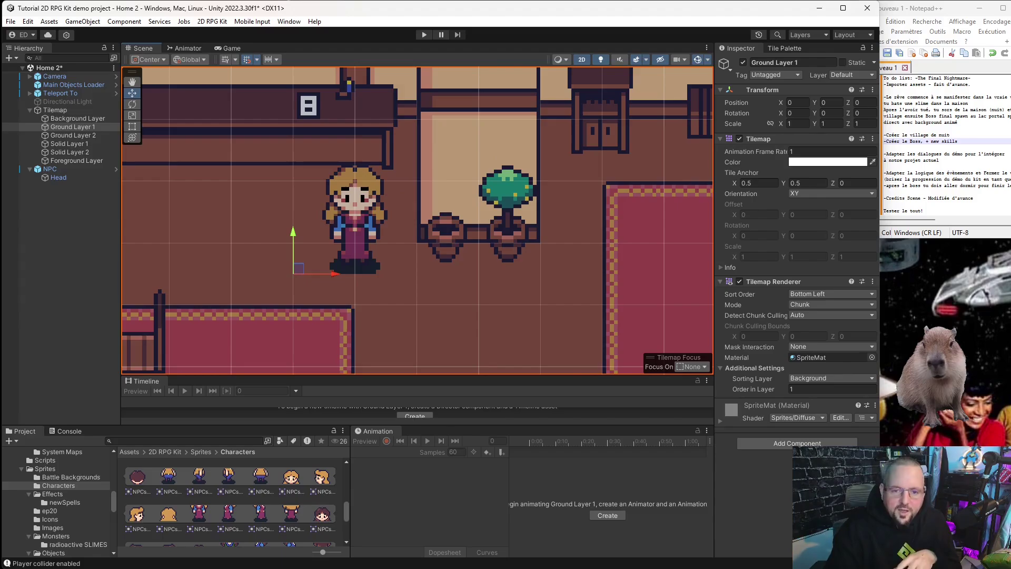
{"action": "left_click", "coordinate": [30, 169]}
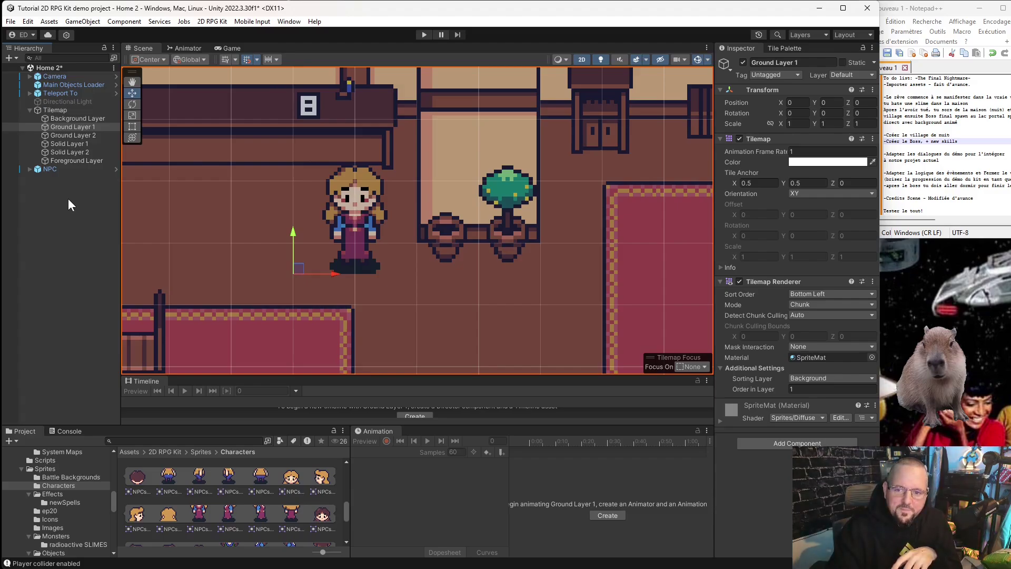
{"action": "left_click", "coordinate": [54, 179]}
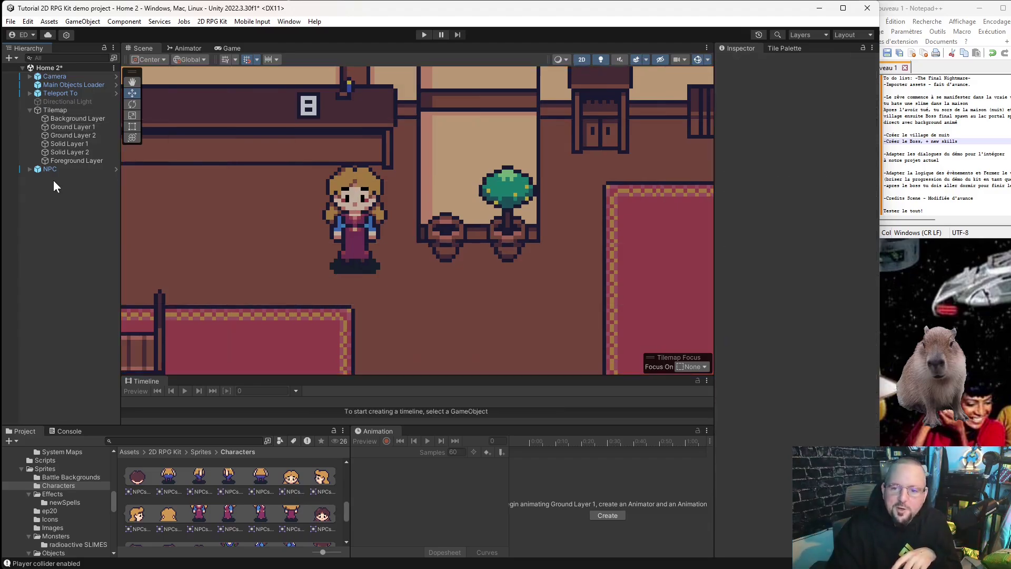
{"action": "left_click", "coordinate": [344, 228]}
{"action": "left_click", "coordinate": [372, 173]}
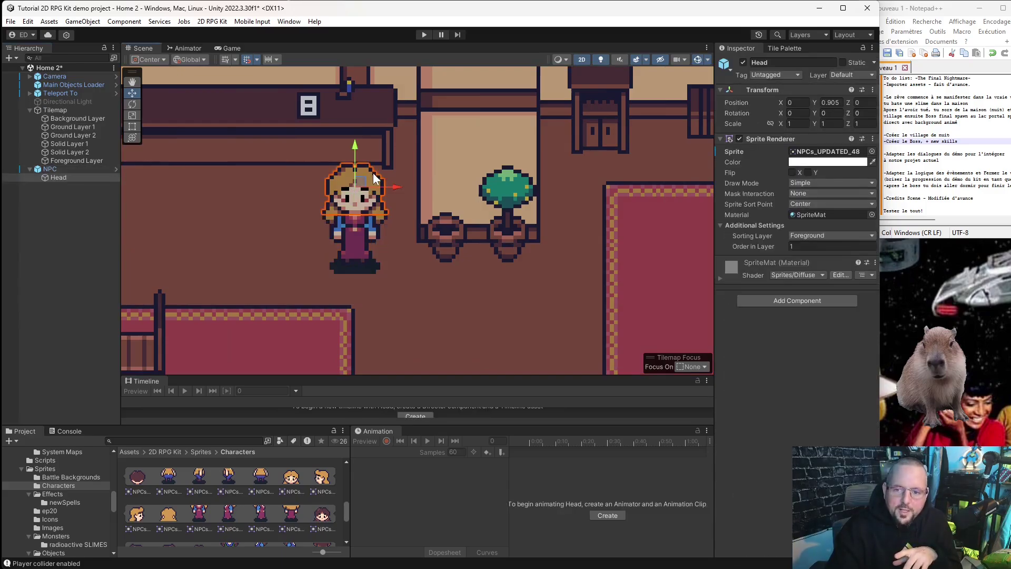
{"action": "left_click", "coordinate": [354, 254]}
{"action": "left_click", "coordinate": [77, 258]}
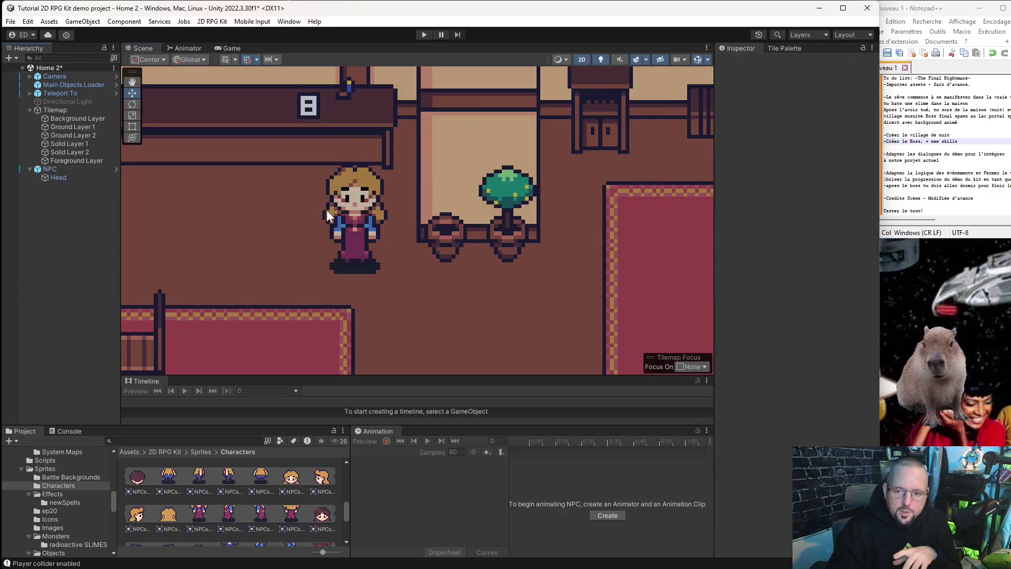
{"action": "scroll", "coordinate": [327, 209], "scroll_direction": "down", "scroll_amount": 2}
{"action": "left_click", "coordinate": [52, 169]}
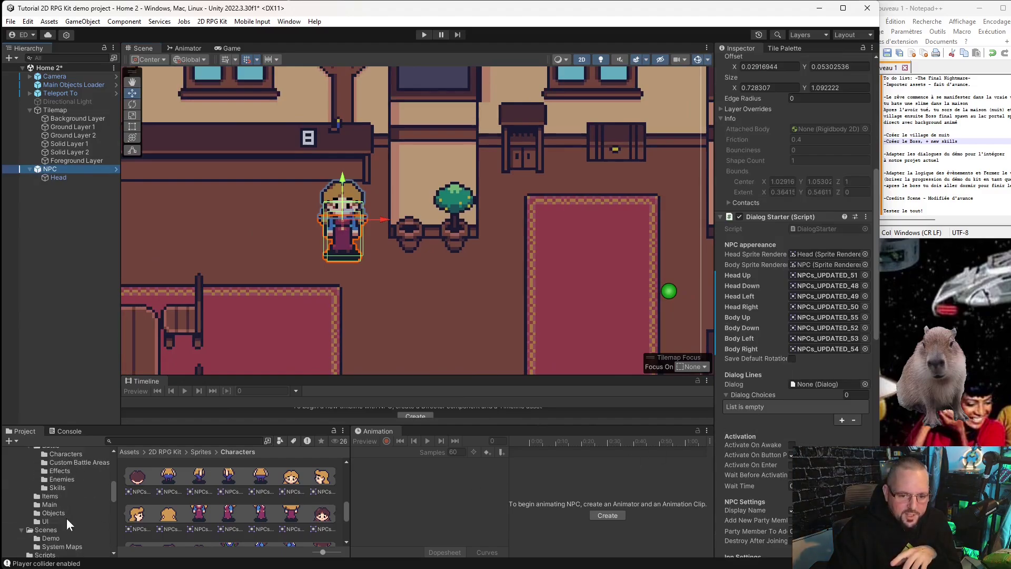
- Open the tutorial series dialogues folder in the Project panel
{"action": "scroll", "coordinate": [63, 499], "scroll_direction": "up", "scroll_amount": 5}
{"action": "scroll", "coordinate": [64, 499], "scroll_direction": "up", "scroll_amount": 3}
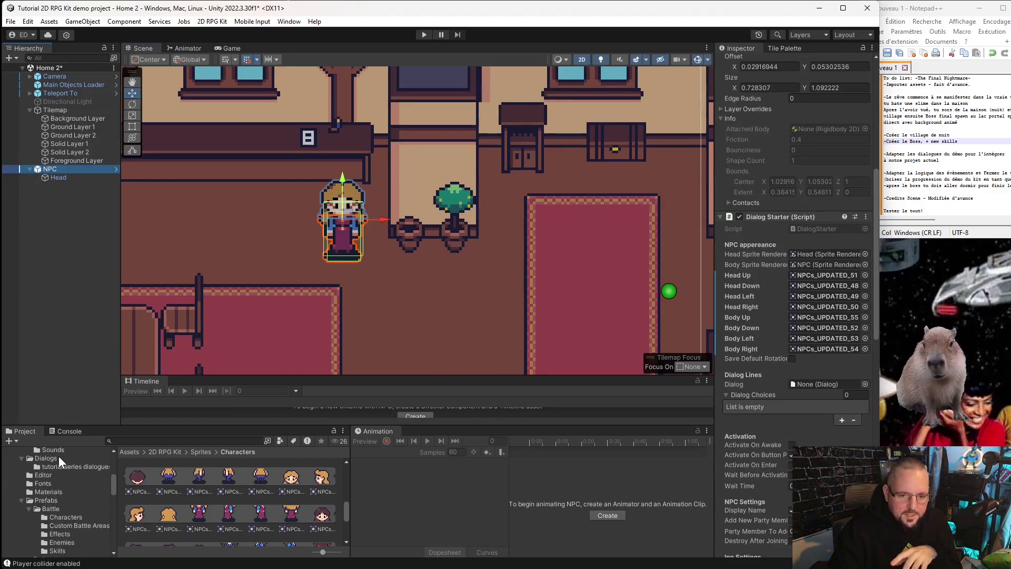
{"action": "left_click", "coordinate": [66, 466]}
{"action": "left_click", "coordinate": [238, 535]}
{"action": "right_click", "coordinate": [238, 536]}
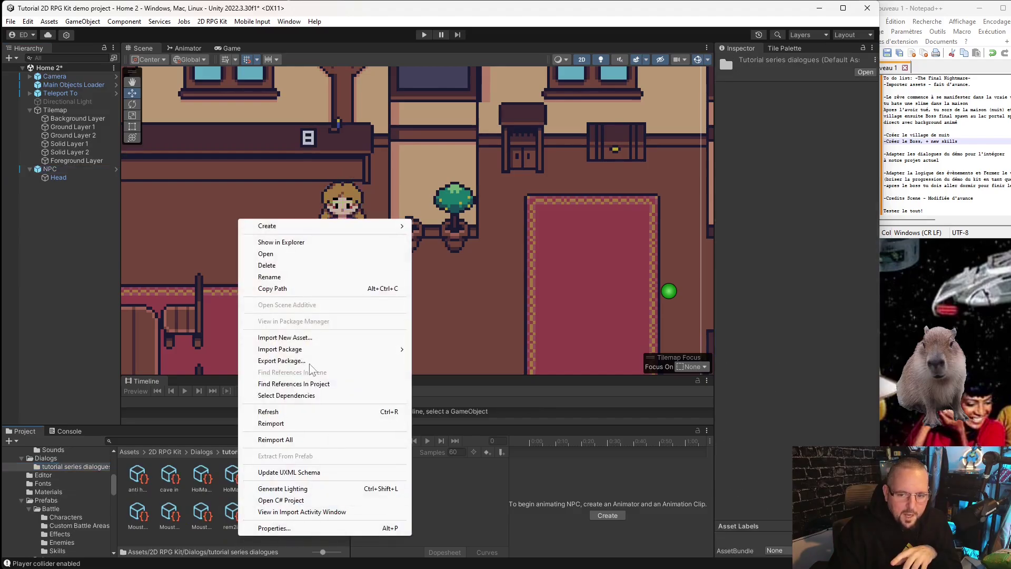
{"action": "left_click", "coordinate": [201, 536]}
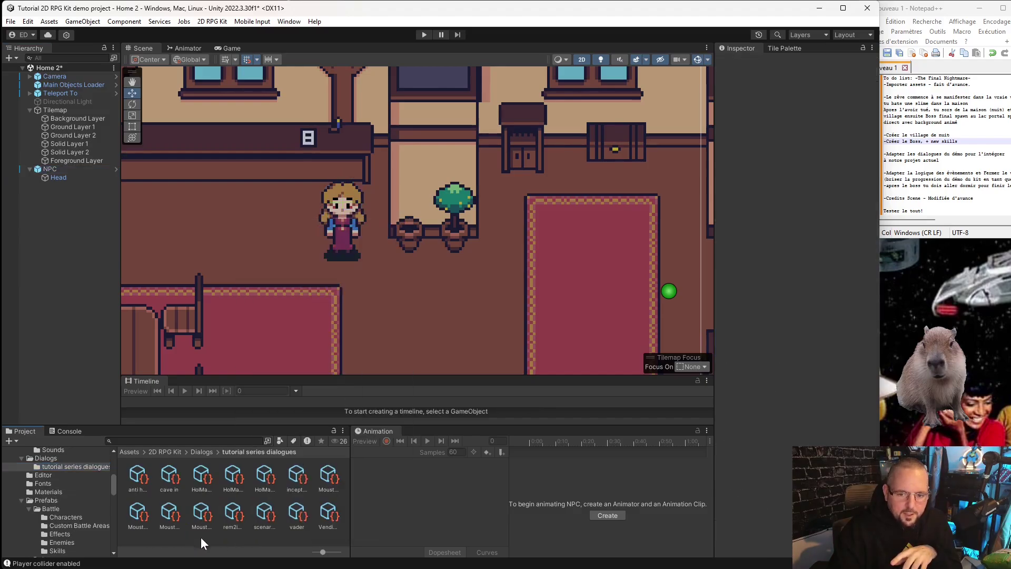
- Create a new Dialog asset there named home2mom
{"action": "right_click", "coordinate": [247, 543]}
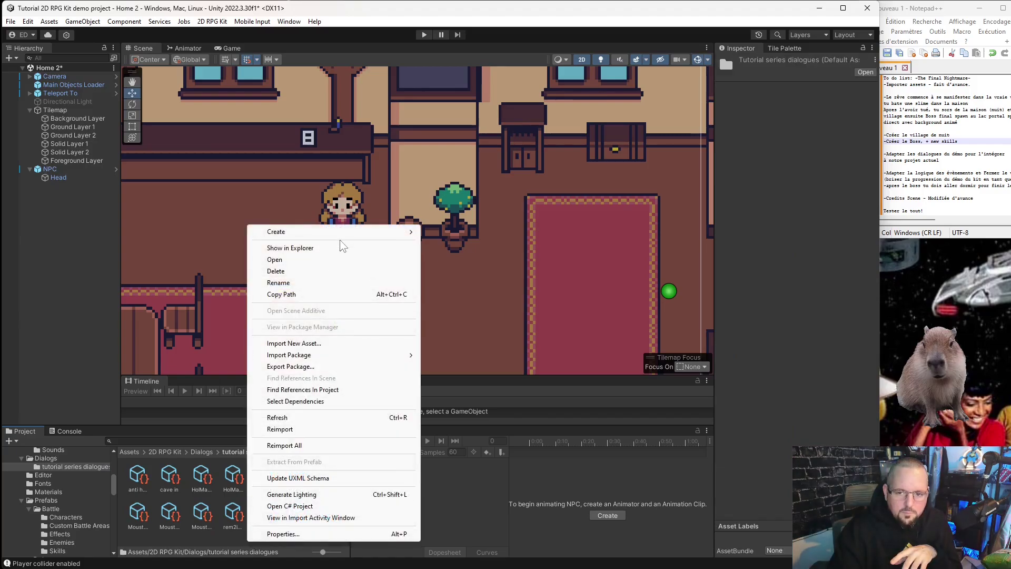
{"action": "mouse_move", "coordinate": [338, 230]}
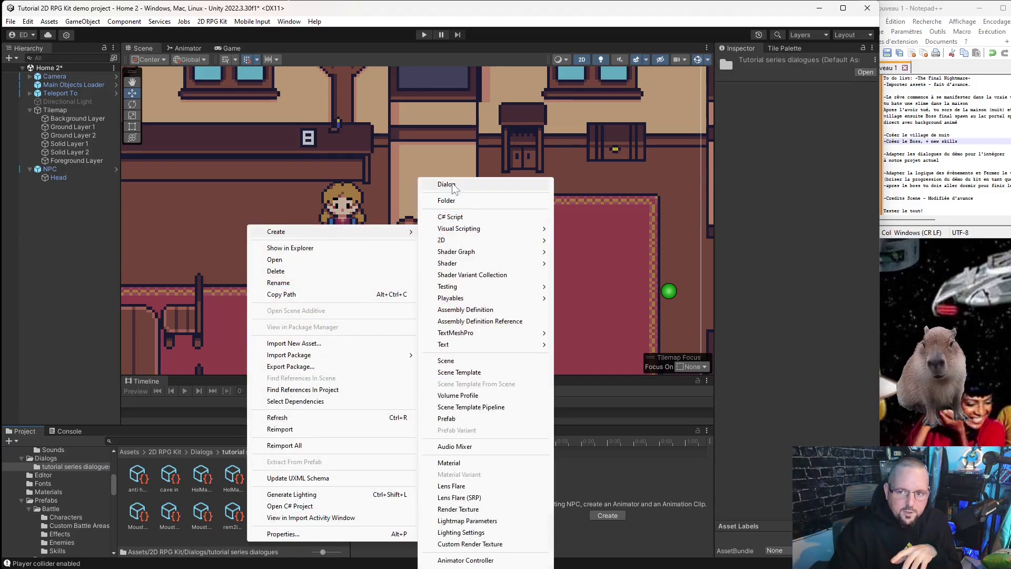
{"action": "left_click", "coordinate": [448, 184]}
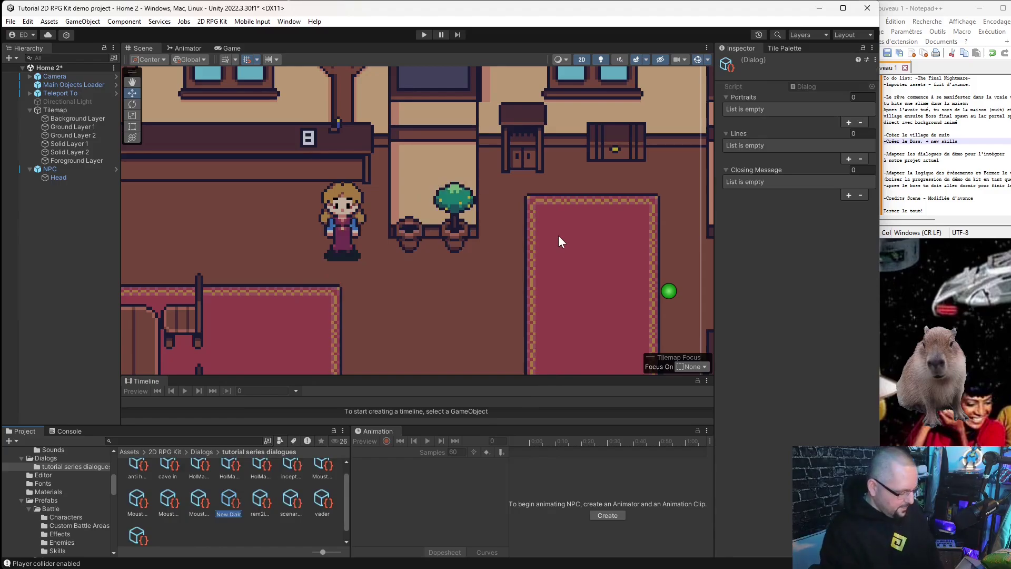
{"action": "type", "text": "home2m"}
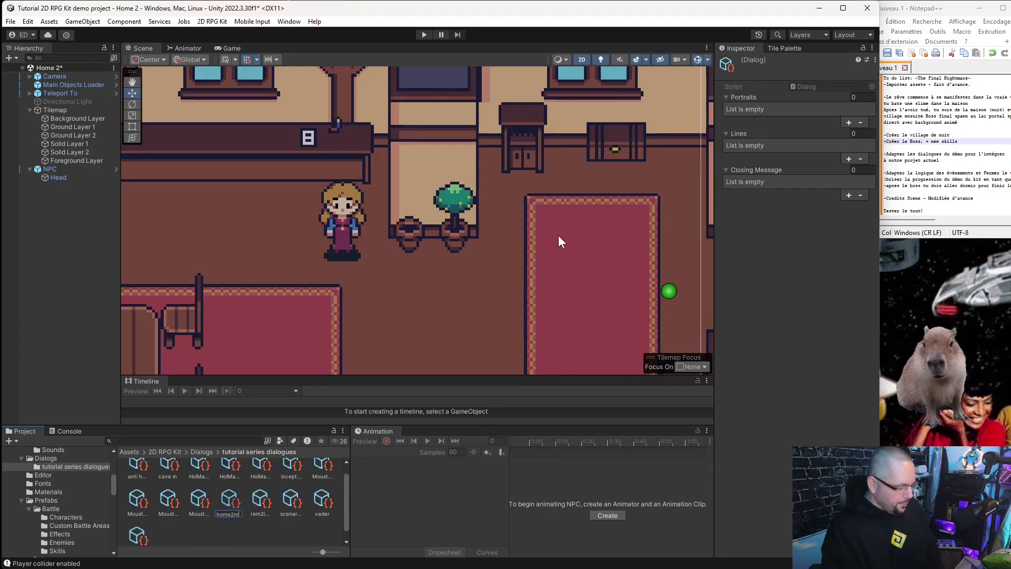
{"action": "type", "text": "om"}
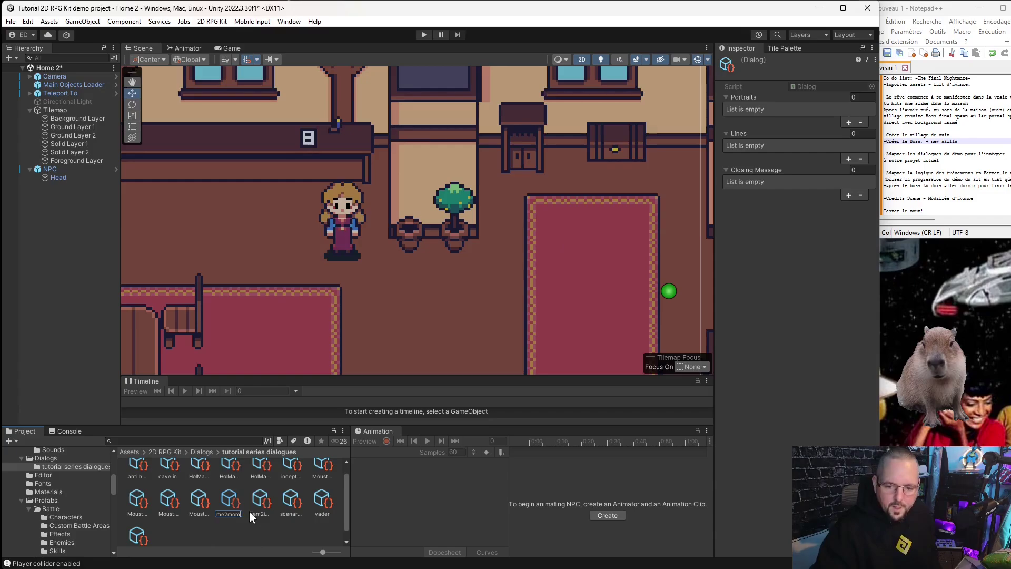
{"action": "key", "text": "Return"}
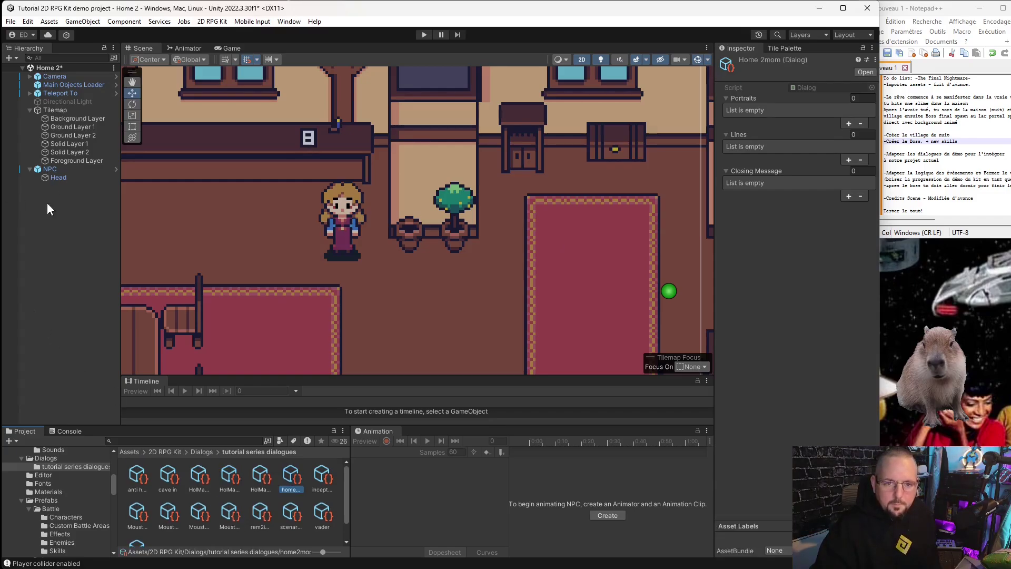
{"action": "left_click", "coordinate": [68, 175]}
{"action": "left_click", "coordinate": [281, 477]}
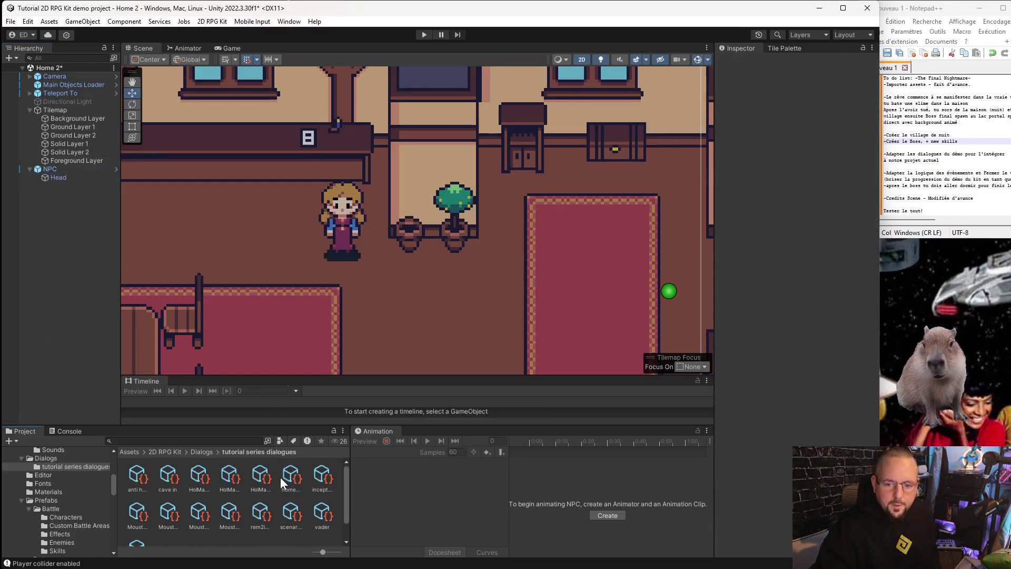
- Attach the home2mom dialog to the NPC and give the dialog one portrait slot
{"action": "left_click", "coordinate": [68, 168]}
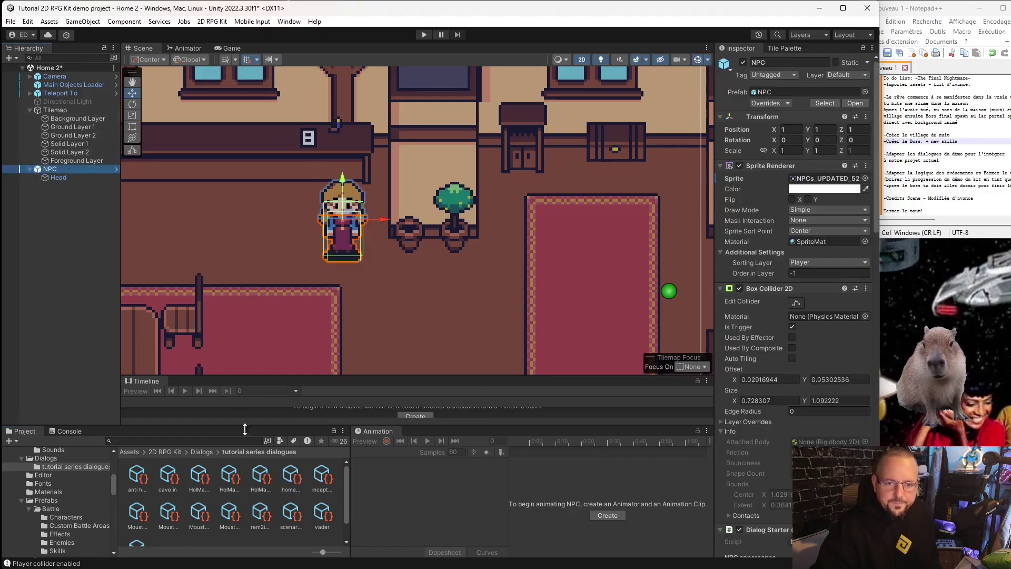
{"action": "left_click_drag", "start_coordinate": [290, 473], "coordinate": [811, 444]}
{"action": "left_click", "coordinate": [290, 476]}
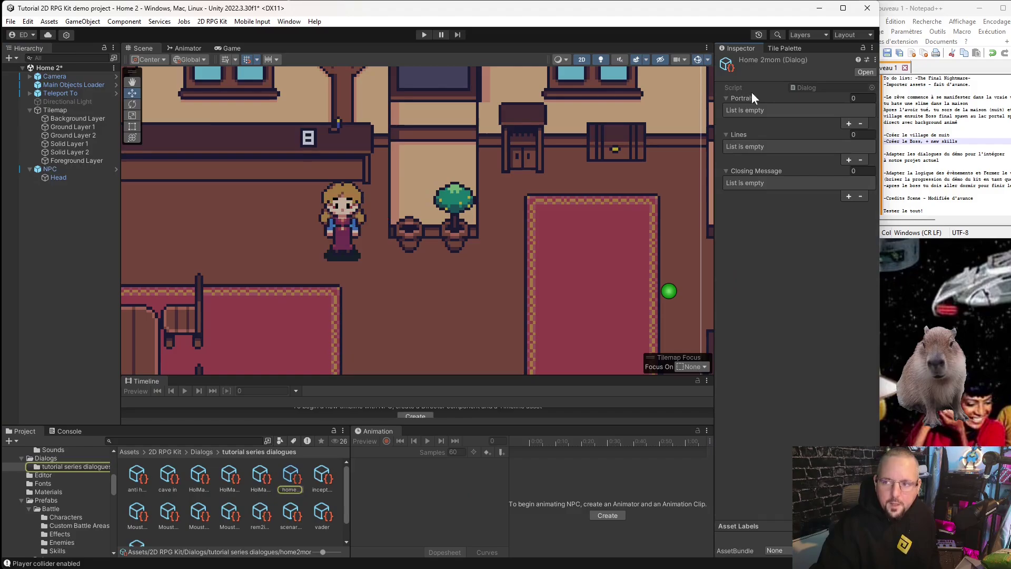
{"action": "left_click", "coordinate": [863, 98]}
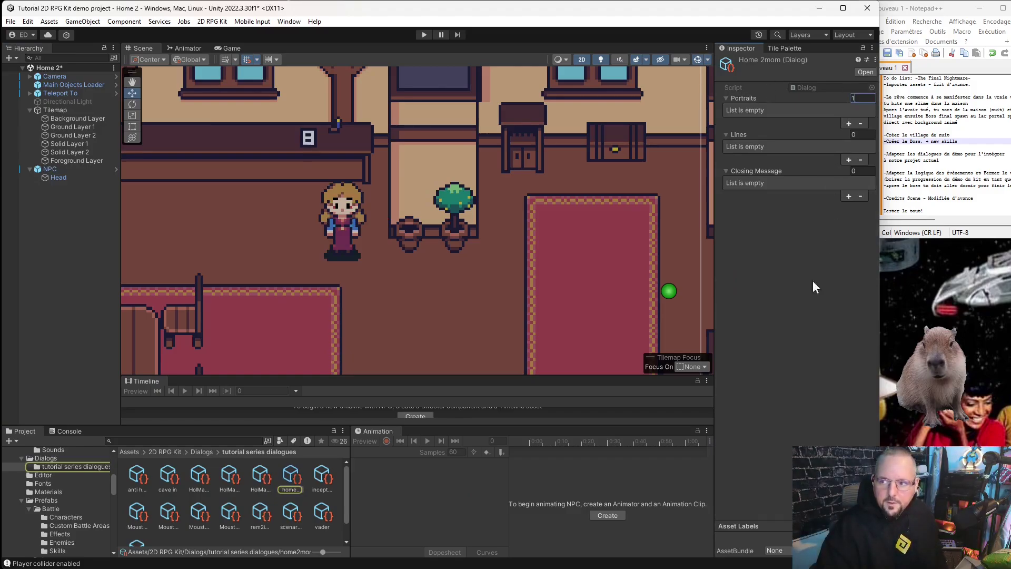
{"action": "type", "text": "1"}
{"action": "key", "text": "Return"}
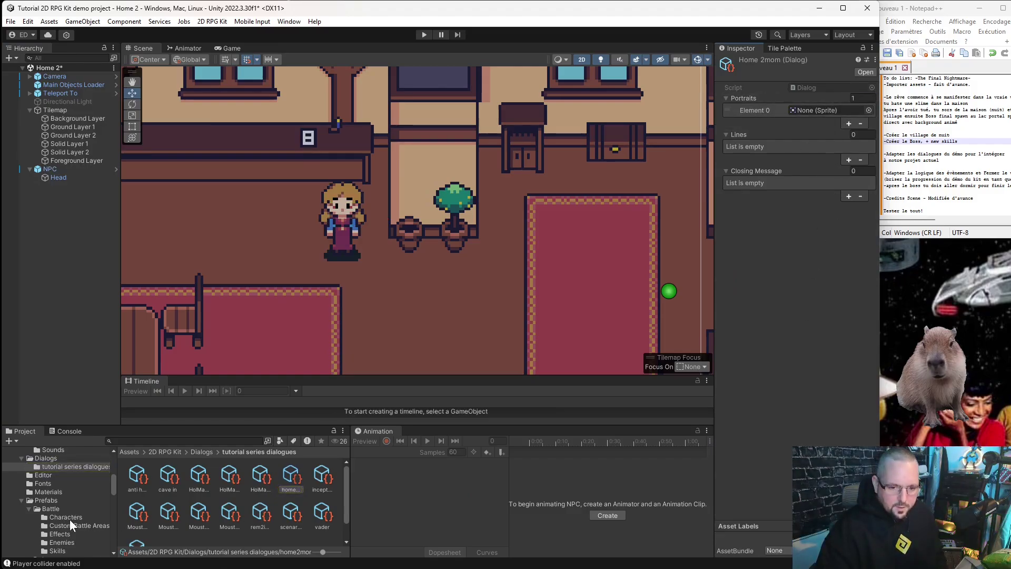
- Browse Sprites > Characters and preview the Female sprite's frames
{"action": "scroll", "coordinate": [62, 523], "scroll_direction": "down", "scroll_amount": 5}
{"action": "left_click", "coordinate": [65, 501]}
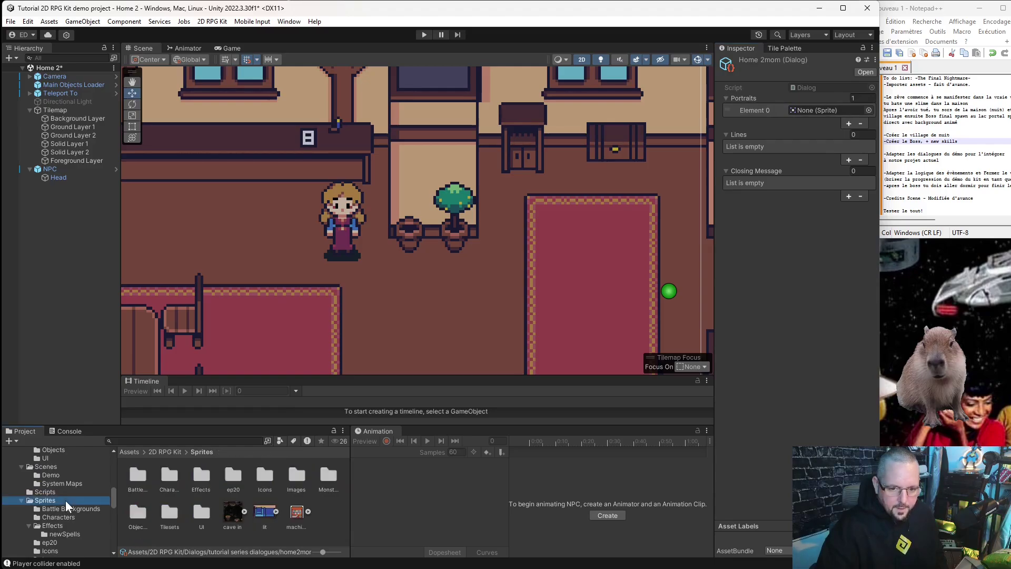
{"action": "double_click", "coordinate": [168, 475]}
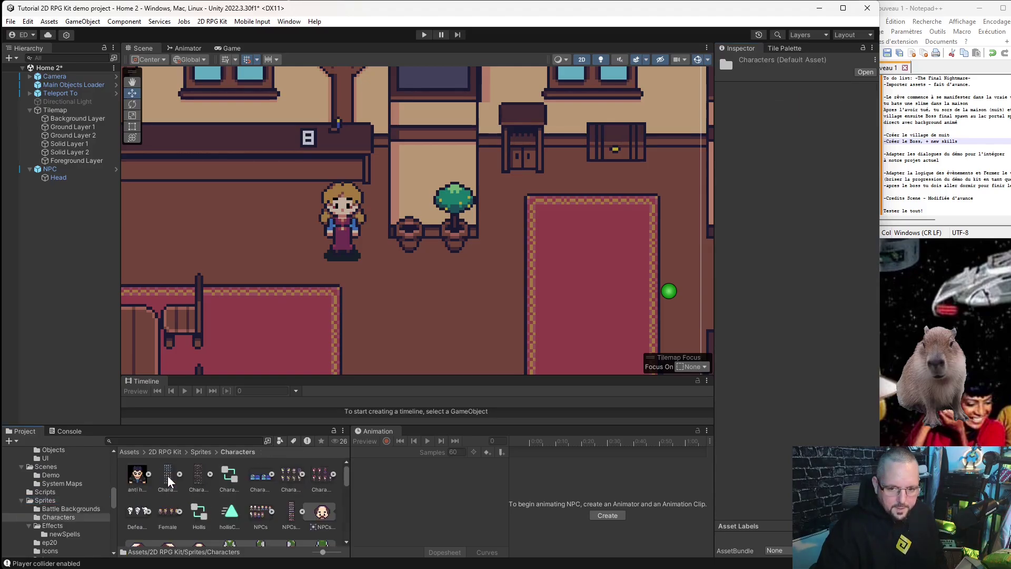
{"action": "scroll", "coordinate": [201, 537], "scroll_direction": "down", "scroll_amount": 2}
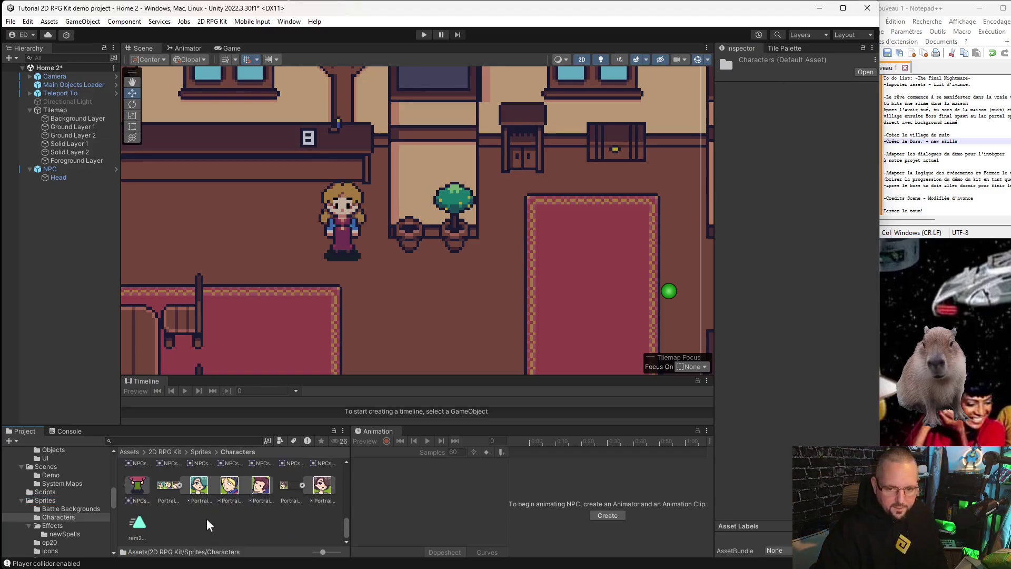
{"action": "scroll", "coordinate": [194, 521], "scroll_direction": "up", "scroll_amount": 3}
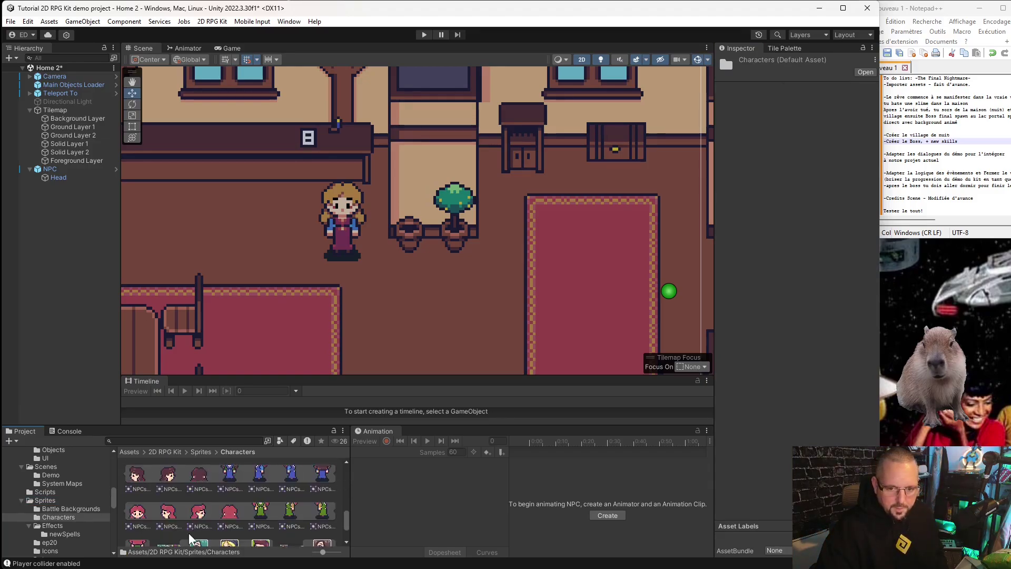
{"action": "scroll", "coordinate": [196, 535], "scroll_direction": "up", "scroll_amount": 3}
{"action": "scroll", "coordinate": [197, 536], "scroll_direction": "up", "scroll_amount": 3}
{"action": "scroll", "coordinate": [197, 535], "scroll_direction": "up", "scroll_amount": 3}
{"action": "scroll", "coordinate": [196, 535], "scroll_direction": "up", "scroll_amount": 2}
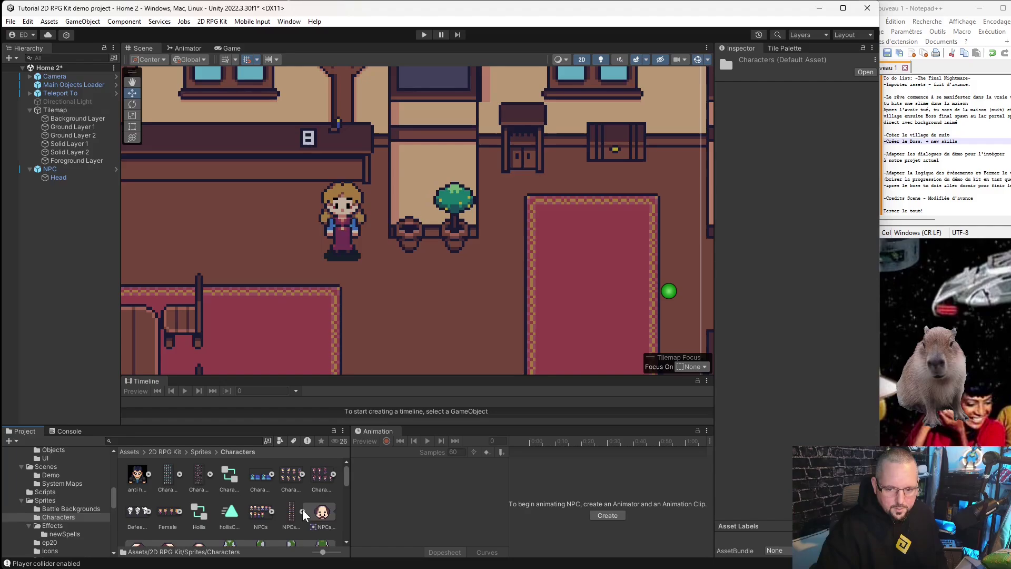
{"action": "left_click", "coordinate": [181, 514]}
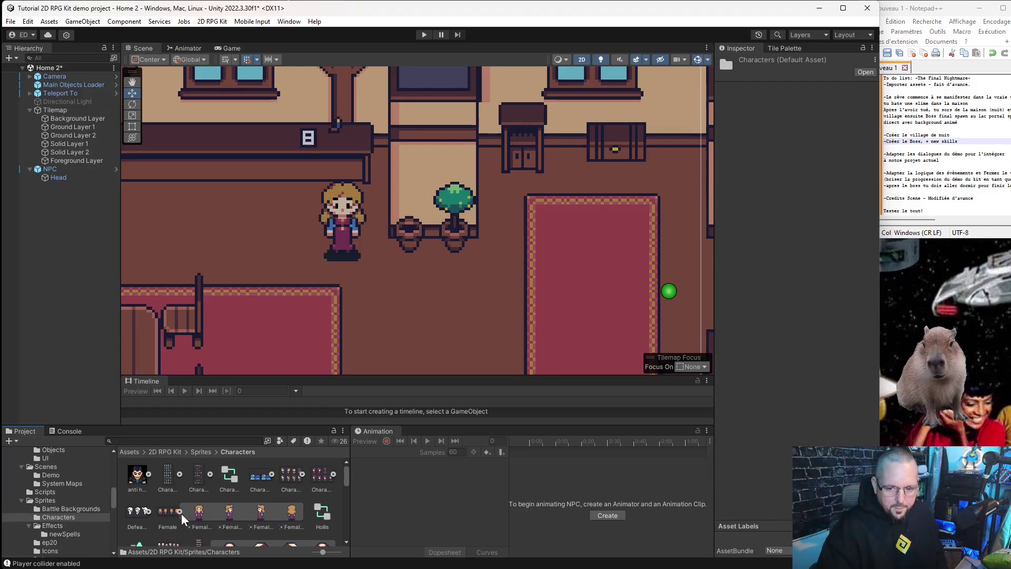
{"action": "left_click", "coordinate": [181, 513]}
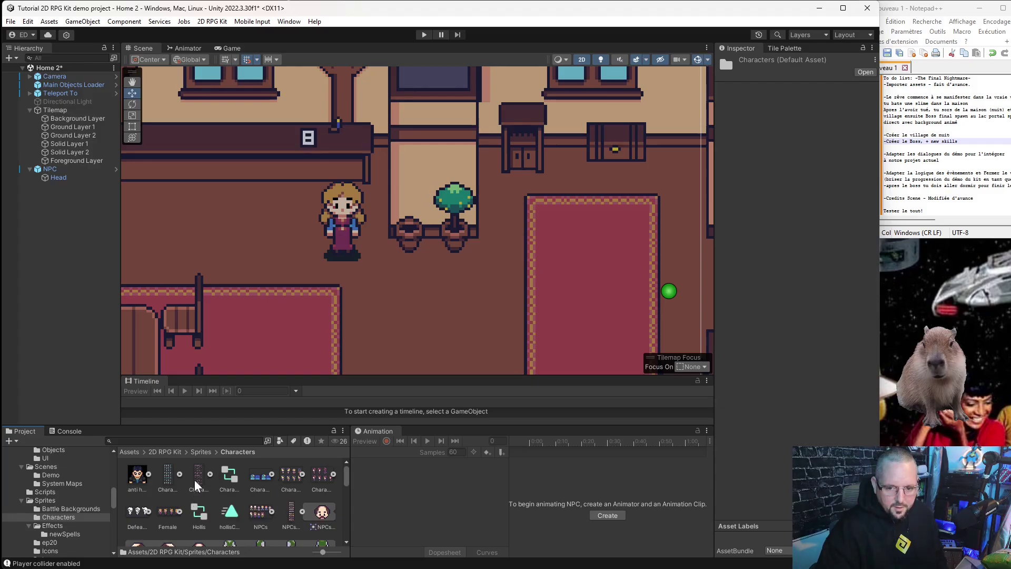
{"action": "scroll", "coordinate": [260, 512], "scroll_direction": "down", "scroll_amount": 1}
{"action": "scroll", "coordinate": [197, 527], "scroll_direction": "down", "scroll_amount": 1}
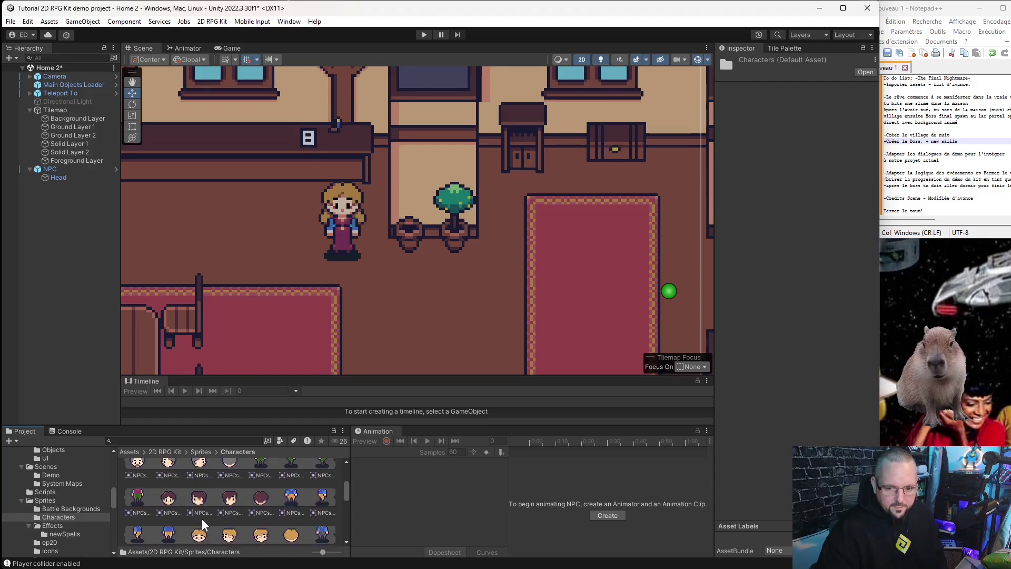
{"action": "scroll", "coordinate": [216, 522], "scroll_direction": "down", "scroll_amount": 1}
{"action": "scroll", "coordinate": [232, 516], "scroll_direction": "down", "scroll_amount": 1}
{"action": "scroll", "coordinate": [234, 512], "scroll_direction": "down", "scroll_amount": 2}
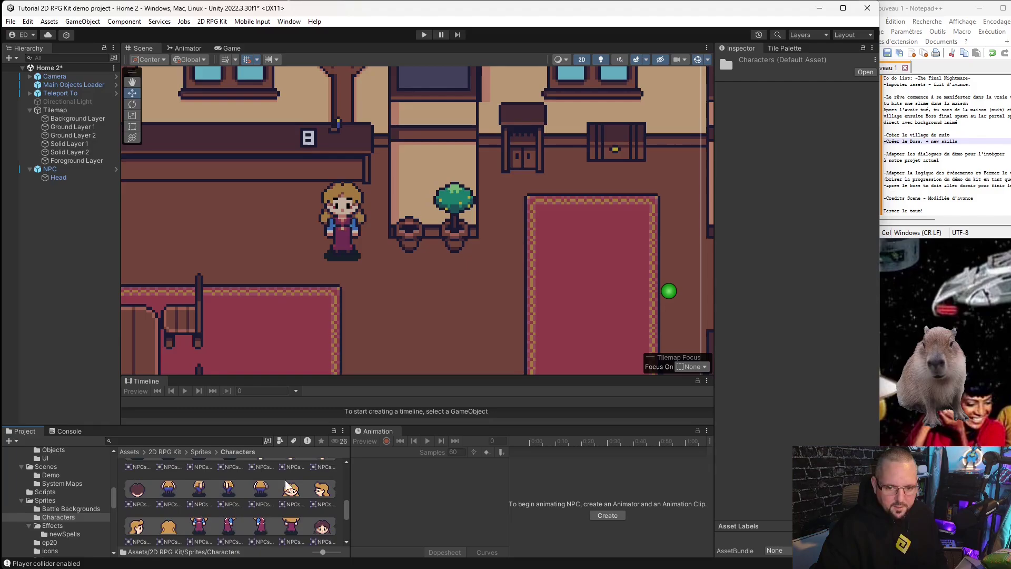
- Reselect the NPC and reopen its home2mom dialog asset
{"action": "left_click_drag", "start_coordinate": [290, 488], "coordinate": [48, 168]}
{"action": "left_click", "coordinate": [50, 168]}
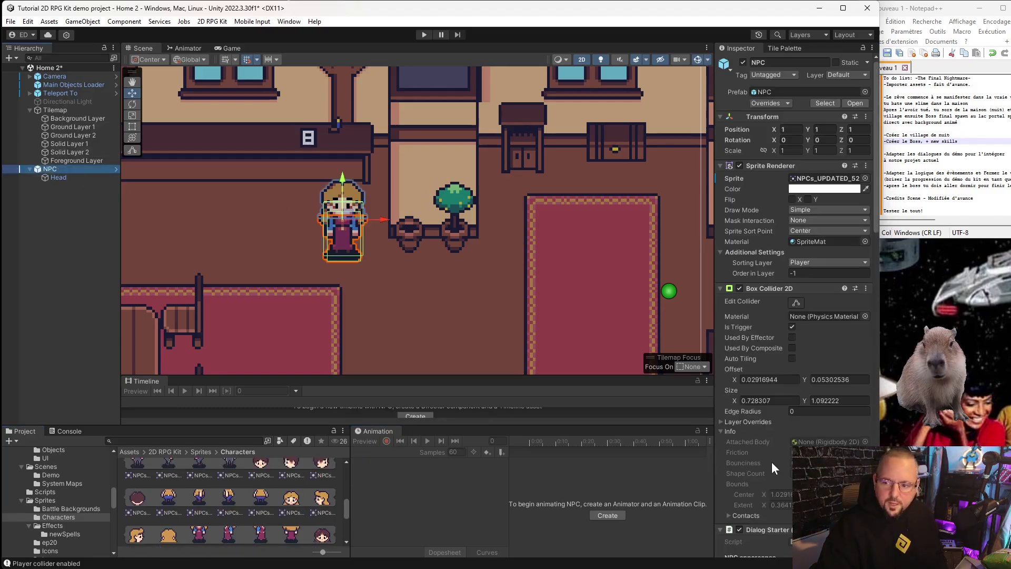
{"action": "scroll", "coordinate": [820, 314], "scroll_direction": "down", "scroll_amount": 5}
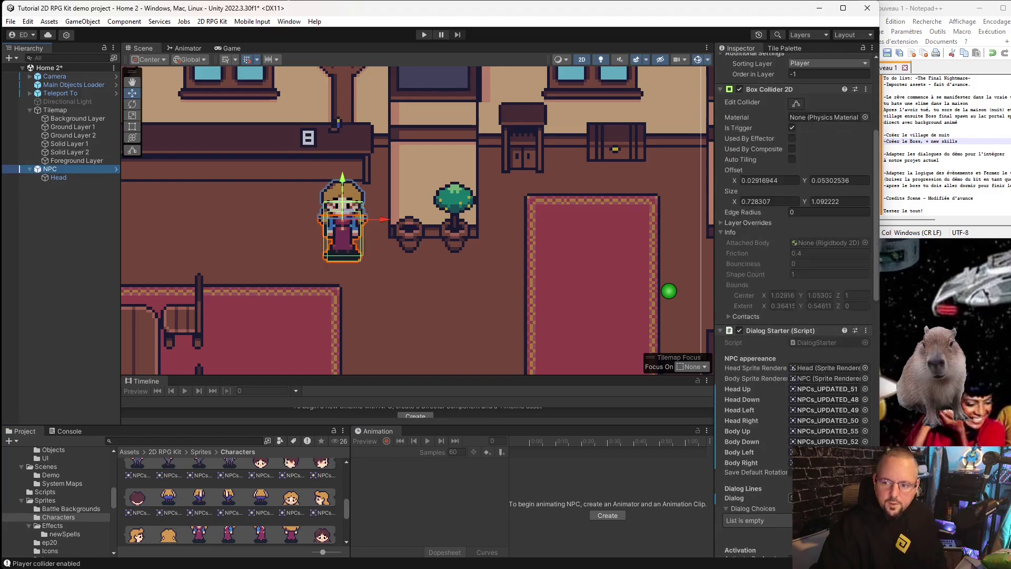
{"action": "double_click", "coordinate": [792, 498]}
{"action": "scroll", "coordinate": [58, 532], "scroll_direction": "down", "scroll_amount": 3}
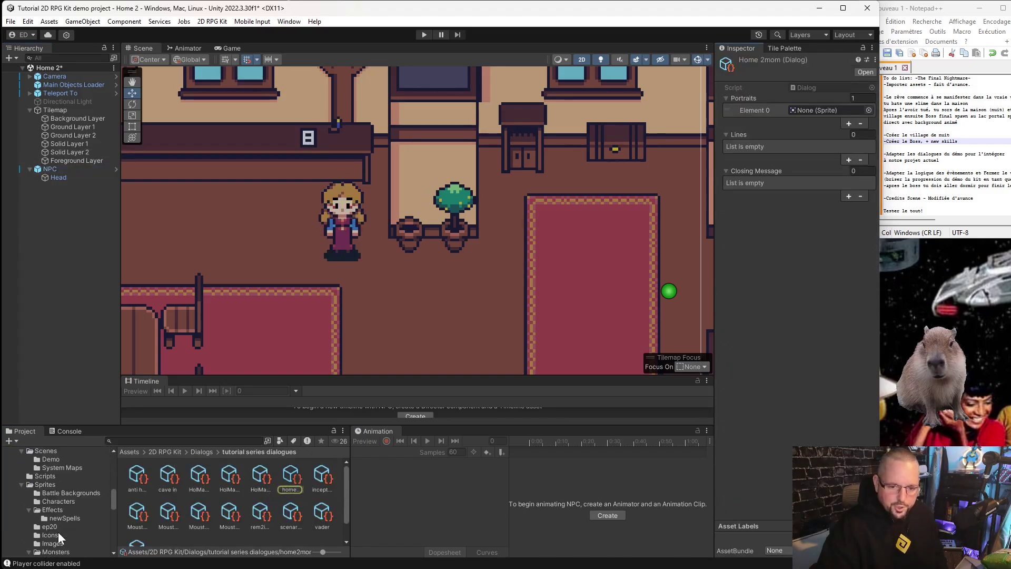
{"action": "scroll", "coordinate": [64, 522], "scroll_direction": "down", "scroll_amount": 3}
{"action": "scroll", "coordinate": [51, 497], "scroll_direction": "up", "scroll_amount": 2}
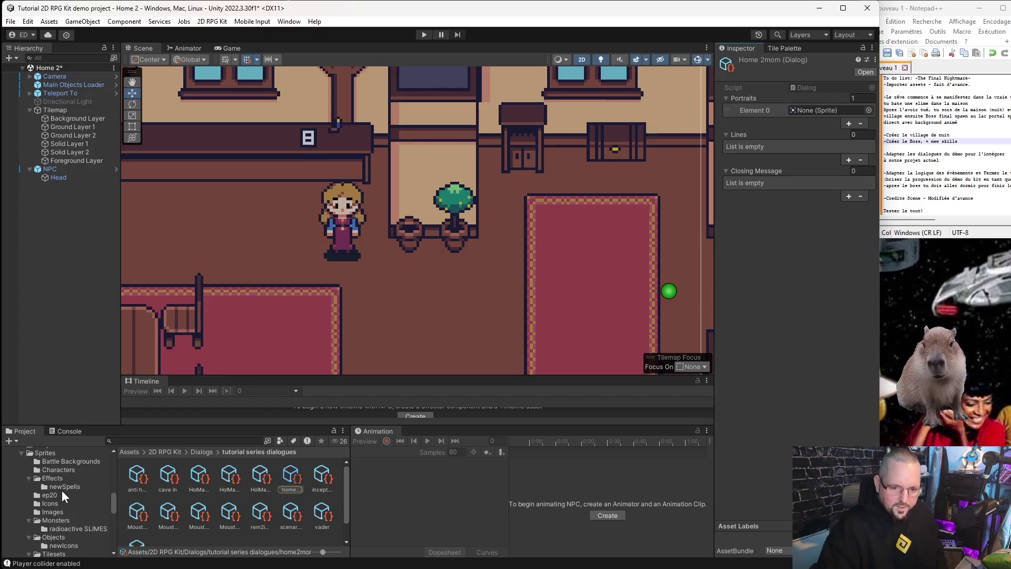
{"action": "scroll", "coordinate": [59, 503], "scroll_direction": "up", "scroll_amount": 2}
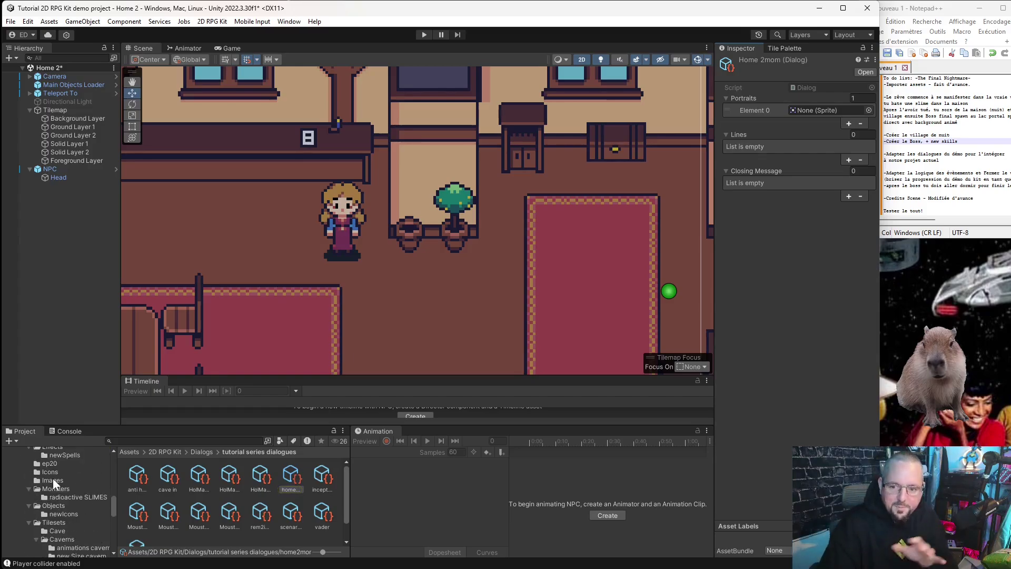
{"action": "scroll", "coordinate": [73, 504], "scroll_direction": "down", "scroll_amount": 5}
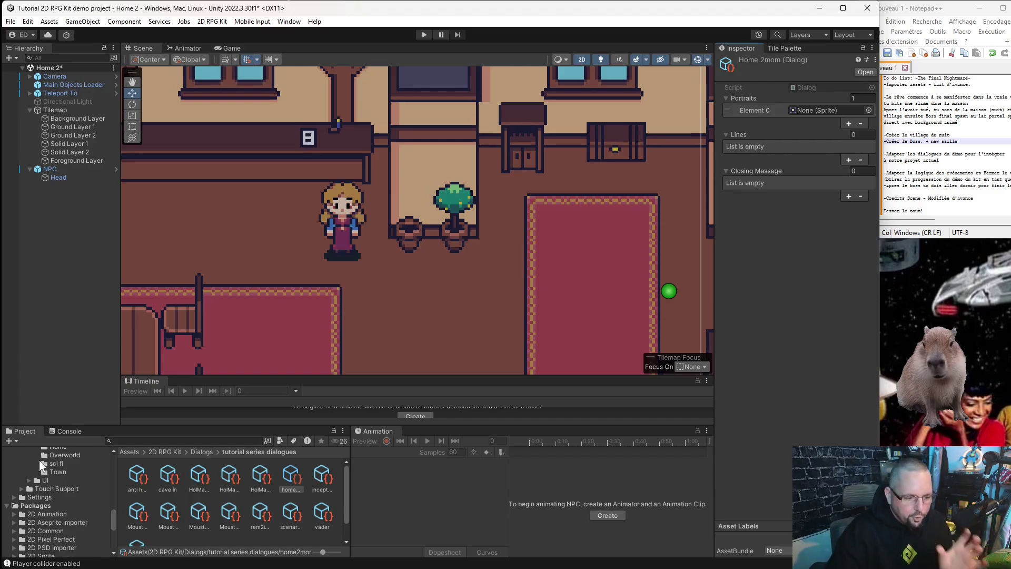
{"action": "scroll", "coordinate": [74, 493], "scroll_direction": "down", "scroll_amount": 4}
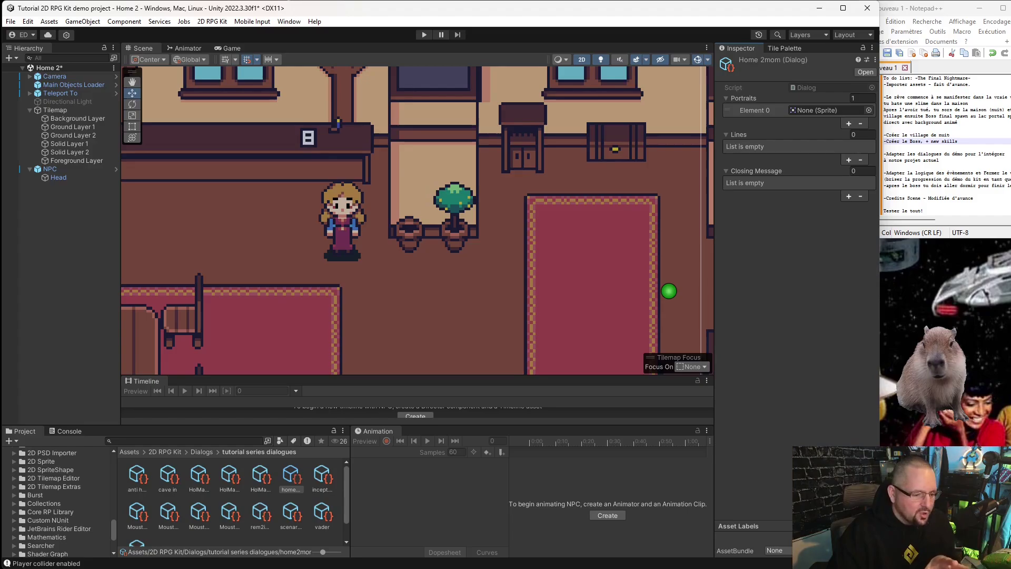
{"action": "scroll", "coordinate": [201, 531], "scroll_direction": "down", "scroll_amount": 1}
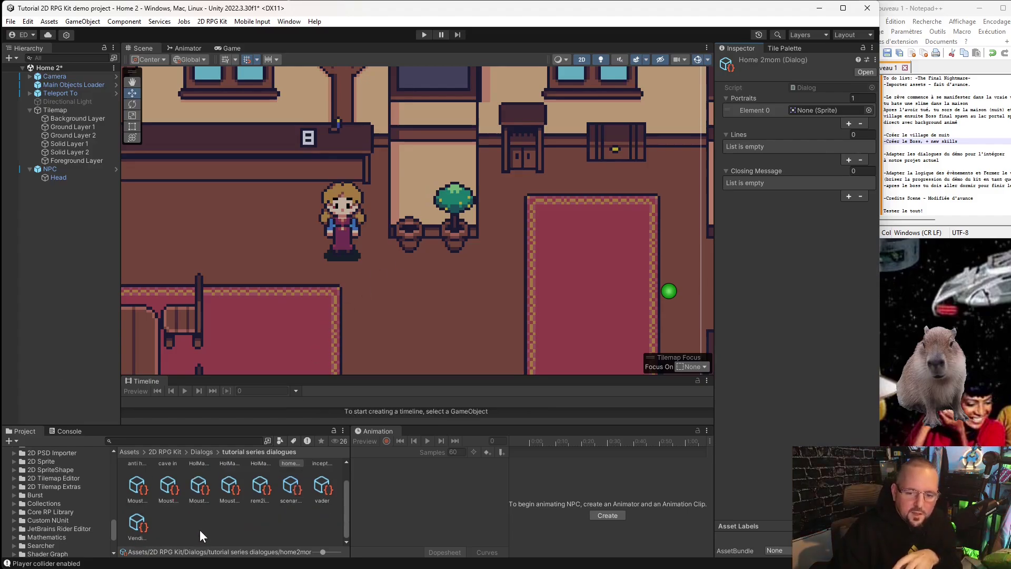
{"action": "scroll", "coordinate": [188, 519], "scroll_direction": "up", "scroll_amount": 1}
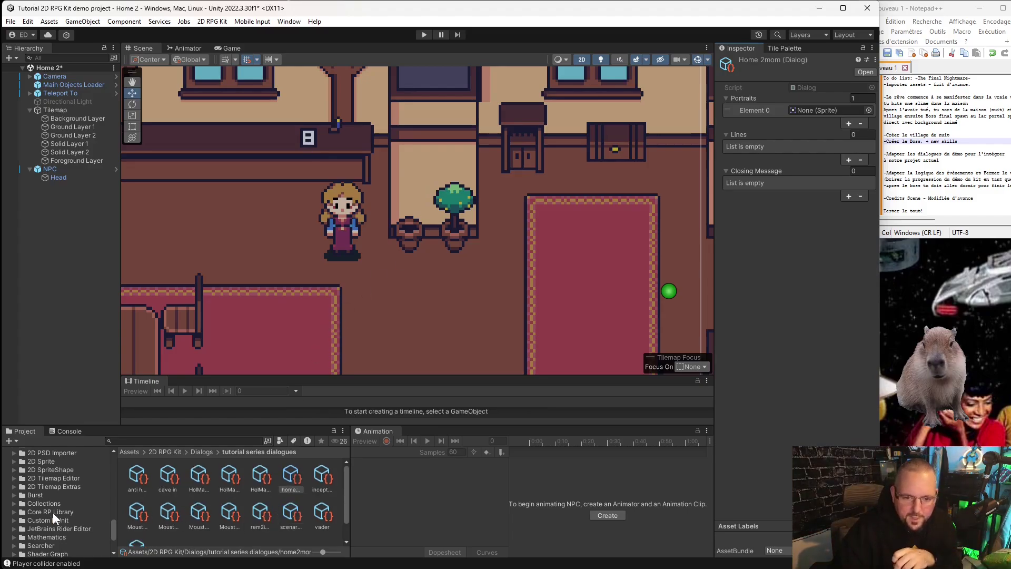
{"action": "scroll", "coordinate": [59, 501], "scroll_direction": "up", "scroll_amount": 5}
{"action": "scroll", "coordinate": [68, 504], "scroll_direction": "up", "scroll_amount": 3}
{"action": "scroll", "coordinate": [67, 506], "scroll_direction": "up", "scroll_amount": 2}
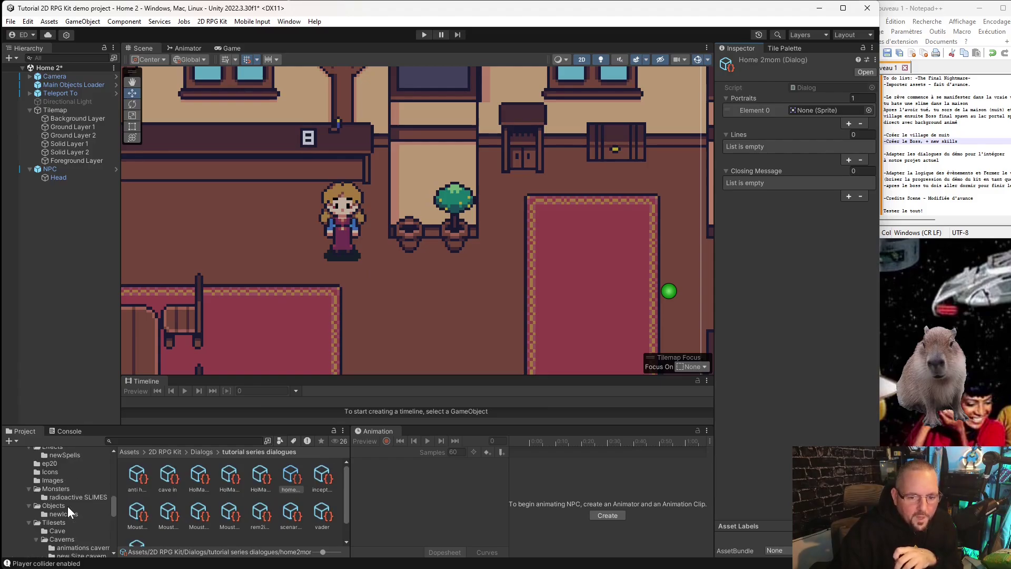
{"action": "scroll", "coordinate": [77, 522], "scroll_direction": "up", "scroll_amount": 3}
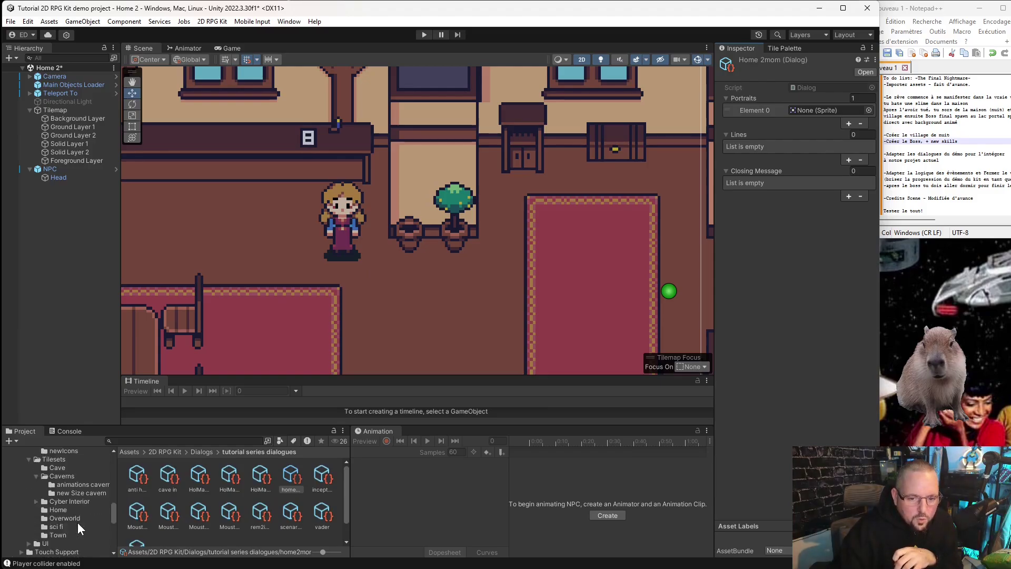
{"action": "scroll", "coordinate": [72, 498], "scroll_direction": "up", "scroll_amount": 2}
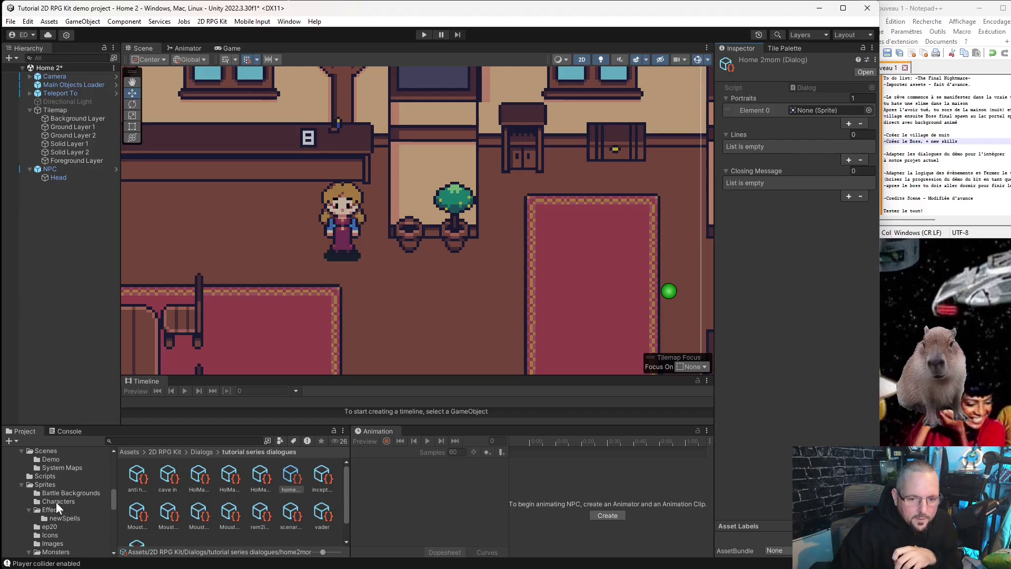
- Set the dialog's portrait to the NPCs_UPDATED_48 sprite from the Characters folder
{"action": "left_click", "coordinate": [56, 501]}
{"action": "scroll", "coordinate": [214, 519], "scroll_direction": "down", "scroll_amount": 1}
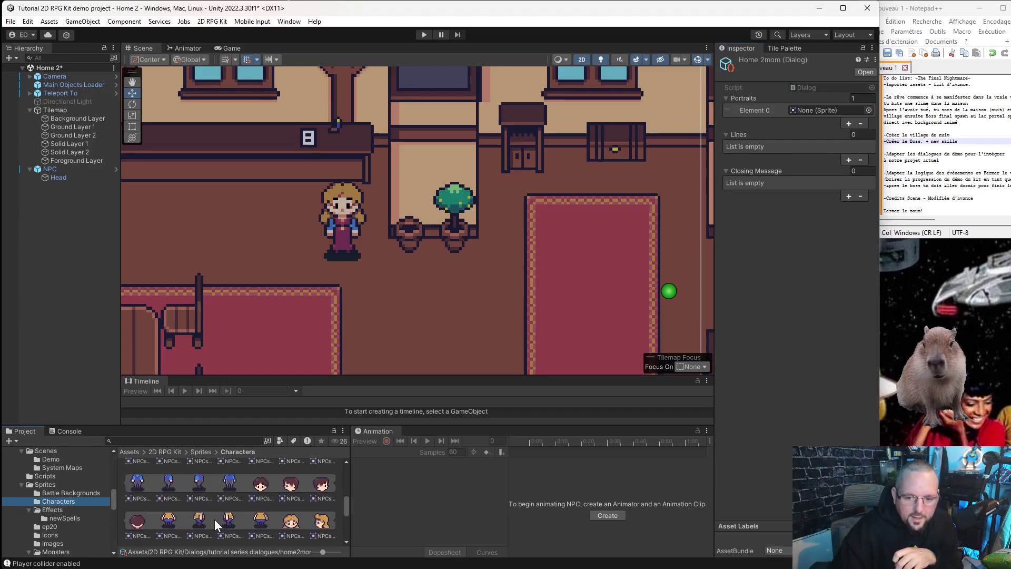
{"action": "scroll", "coordinate": [216, 510], "scroll_direction": "down", "scroll_amount": 1}
{"action": "scroll", "coordinate": [291, 485], "scroll_direction": "up", "scroll_amount": 1}
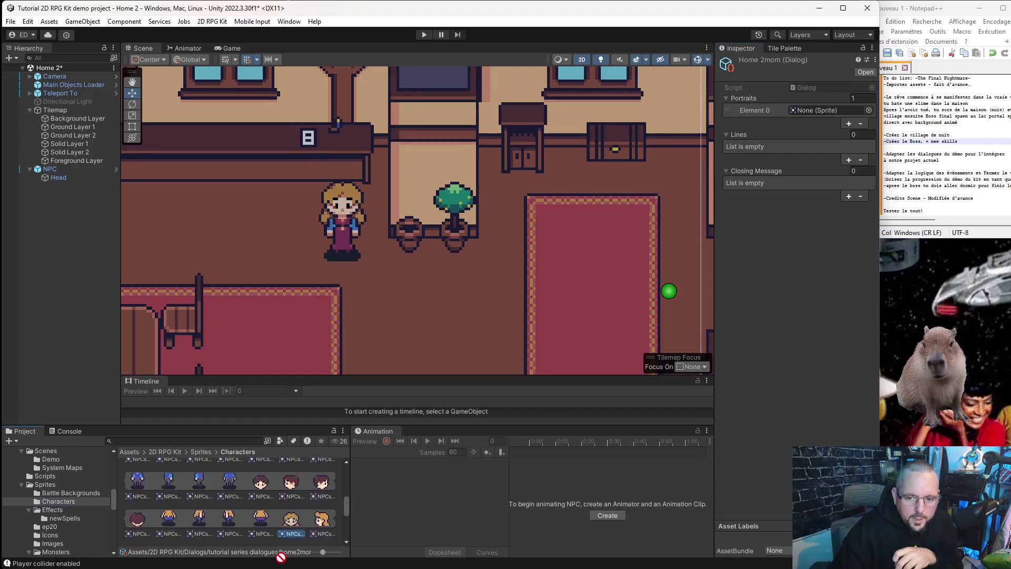
{"action": "scroll", "coordinate": [288, 505], "scroll_direction": "up", "scroll_amount": 1}
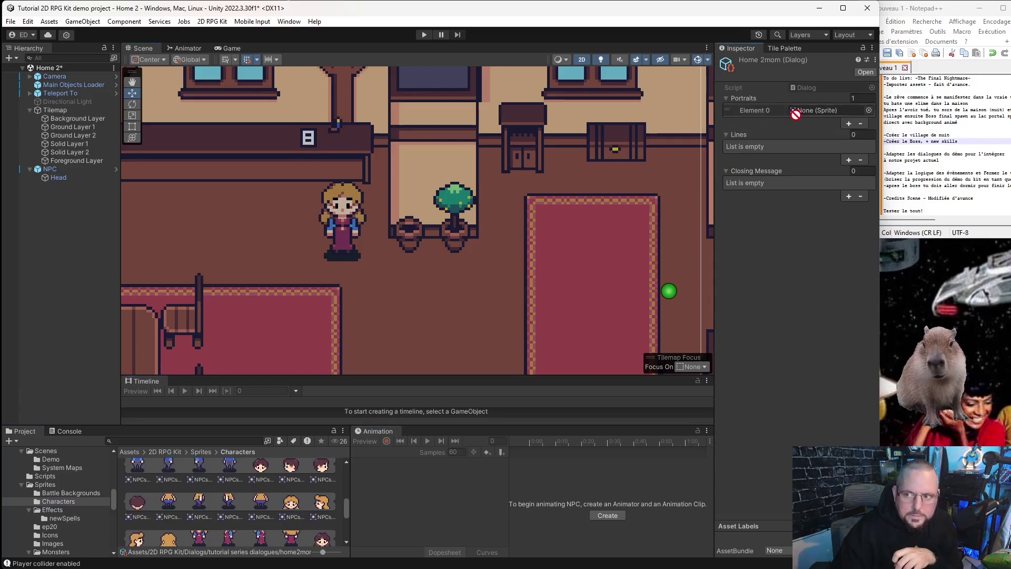
{"action": "left_click_drag", "start_coordinate": [320, 497], "coordinate": [813, 110]}
{"action": "left_click", "coordinate": [867, 134]}
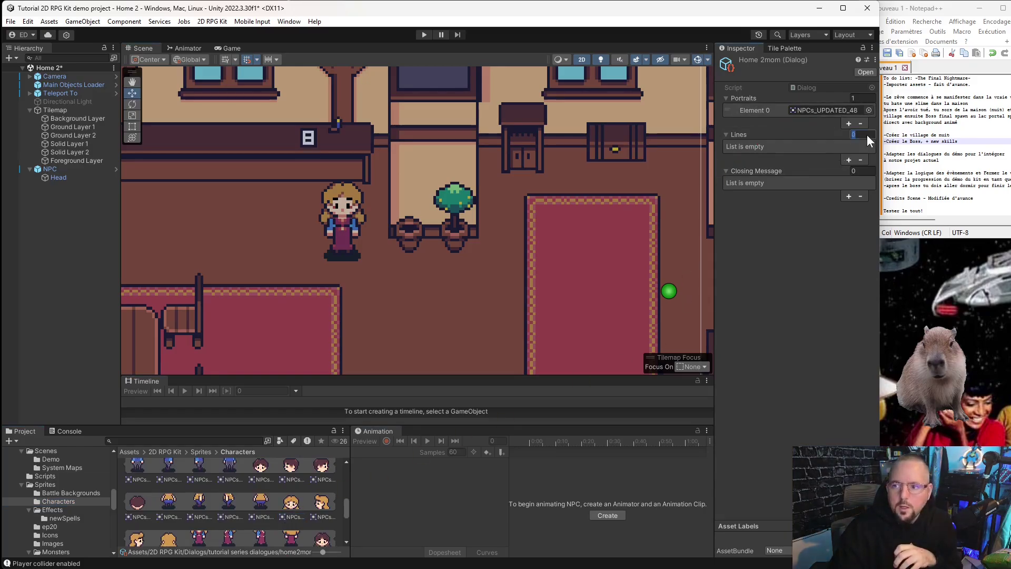
- Give the dialog four lines, starting with '//Mother' and a short second line
{"action": "type", "text": "4"}
{"action": "key", "text": "Return"}
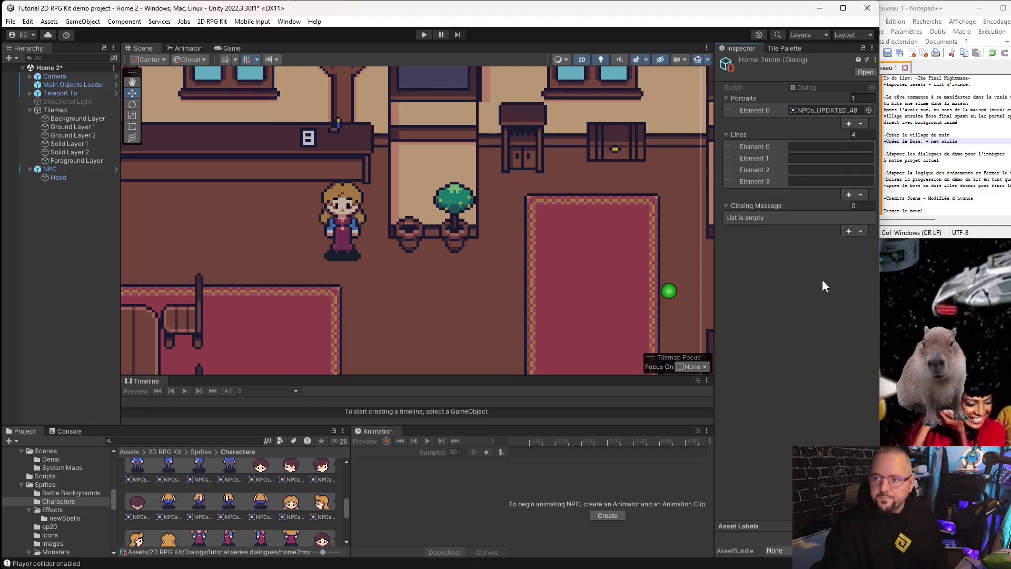
{"action": "left_click", "coordinate": [834, 146]}
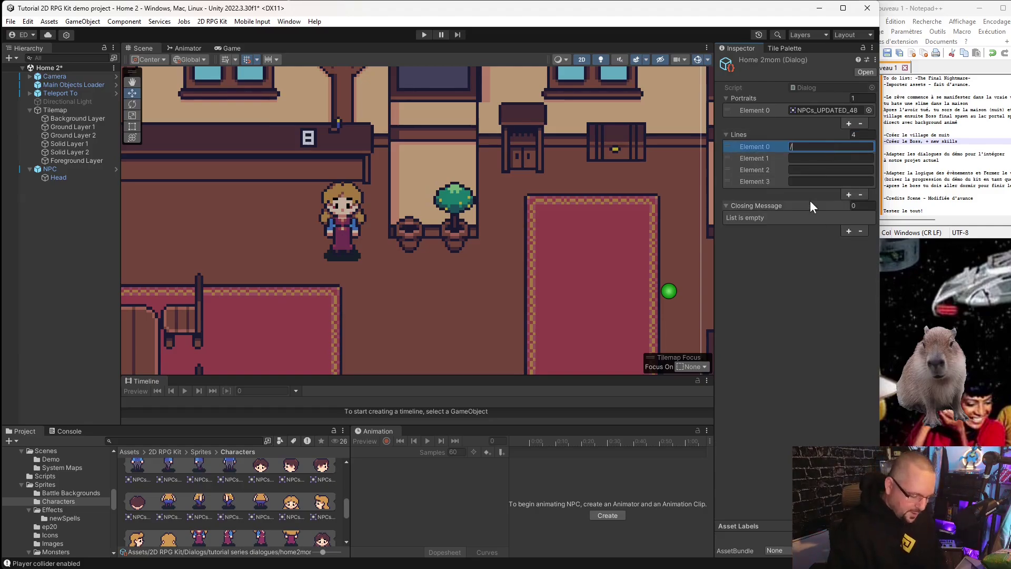
{"action": "type", "text": "//R"}
{"action": "key", "text": "BackSpace"}
{"action": "key", "text": "BackSpace"}
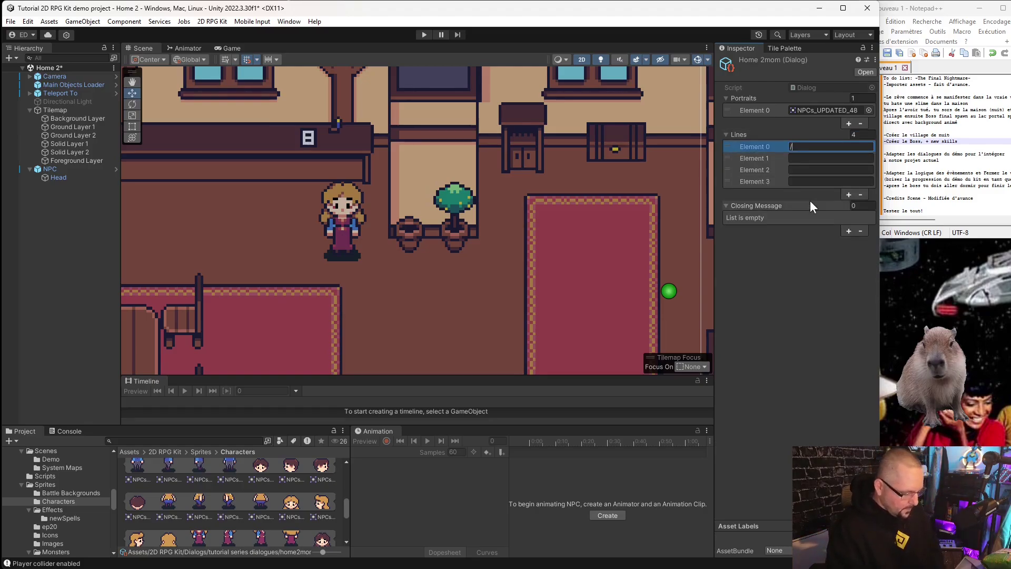
{"action": "type", "text": "Mother"}
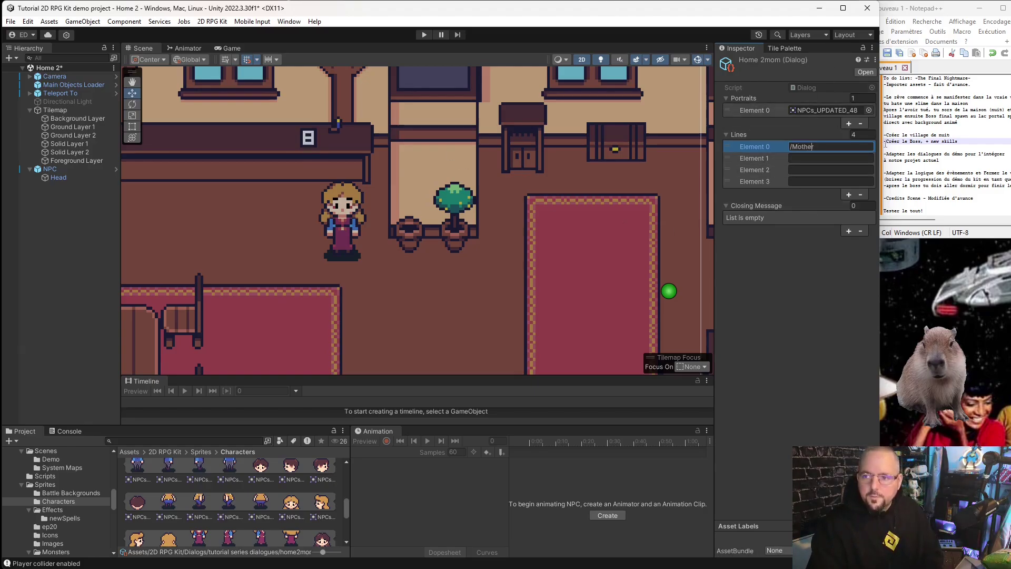
{"action": "key", "text": "Home"}
{"action": "type", "text": "/"}
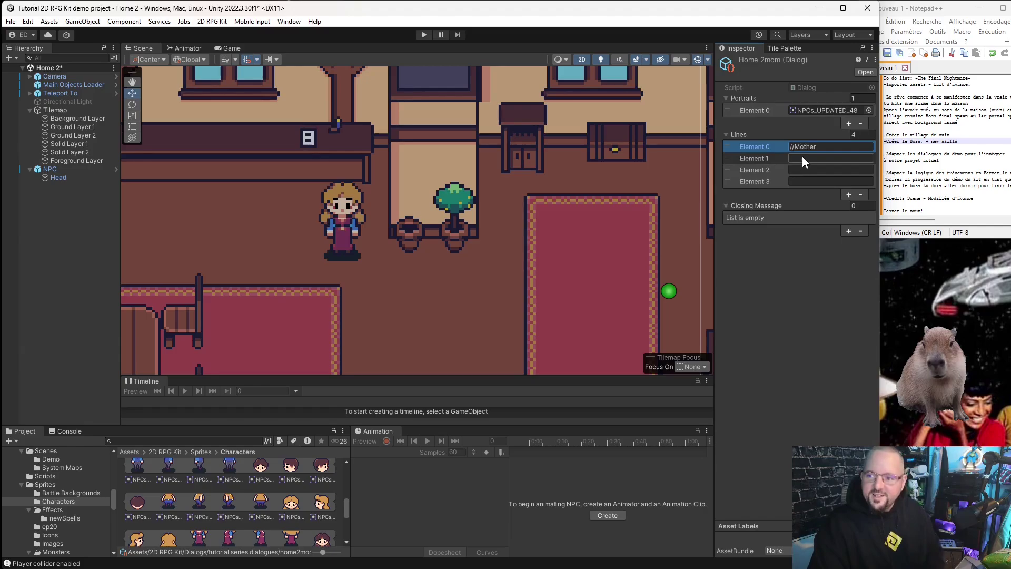
{"action": "left_click", "coordinate": [804, 157]}
{"action": "type", "text": "D"}
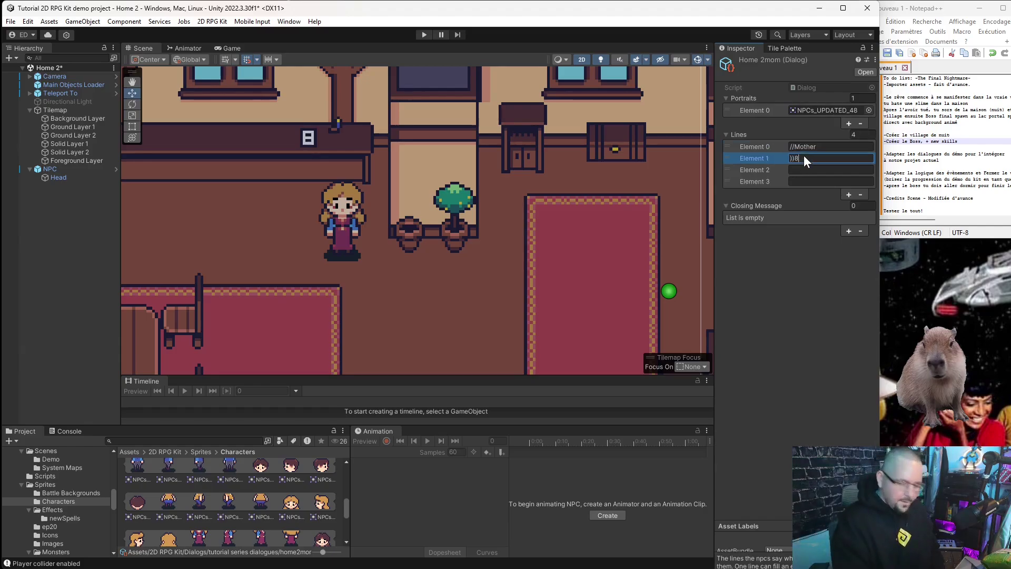
{"action": "type", "text": "*"}
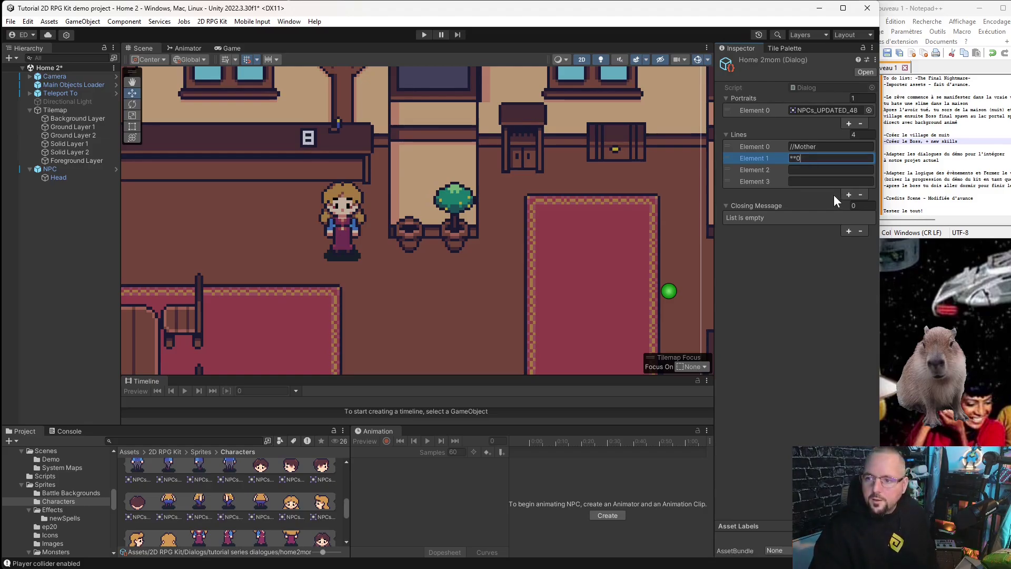
- Write the remaining lines, including 'There are allen slimes everywhere!' and 'you must get rid of them!'
{"action": "left_click", "coordinate": [817, 171]}
{"action": "type", "text": "Reem"}
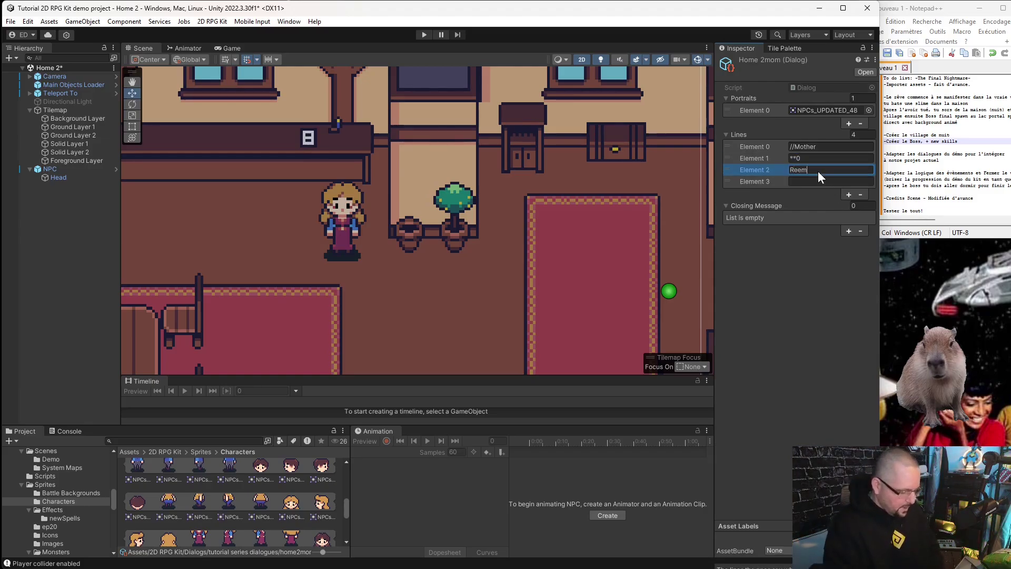
{"action": "type", "text": "m"}
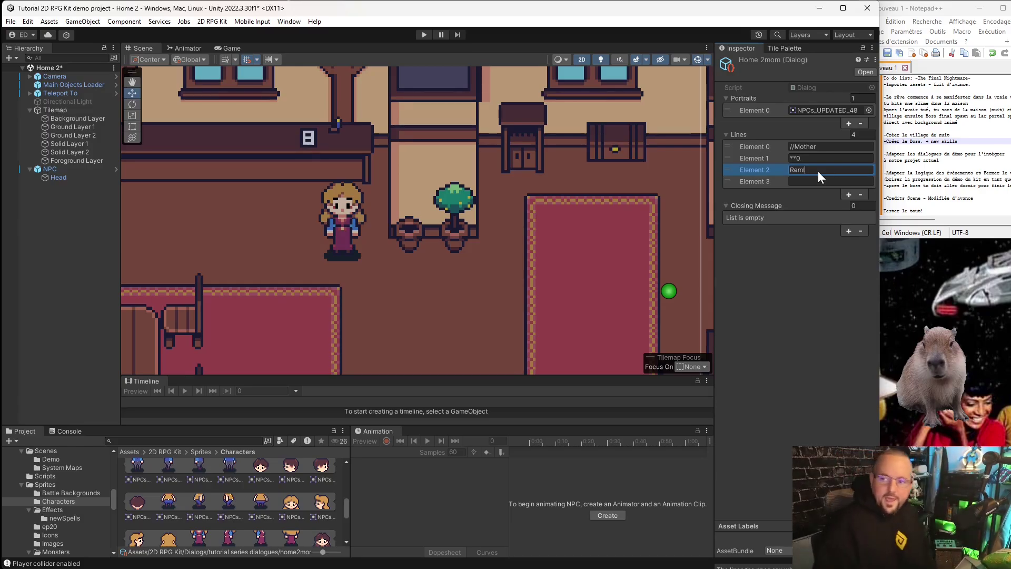
{"action": "type", "text": "! Y"}
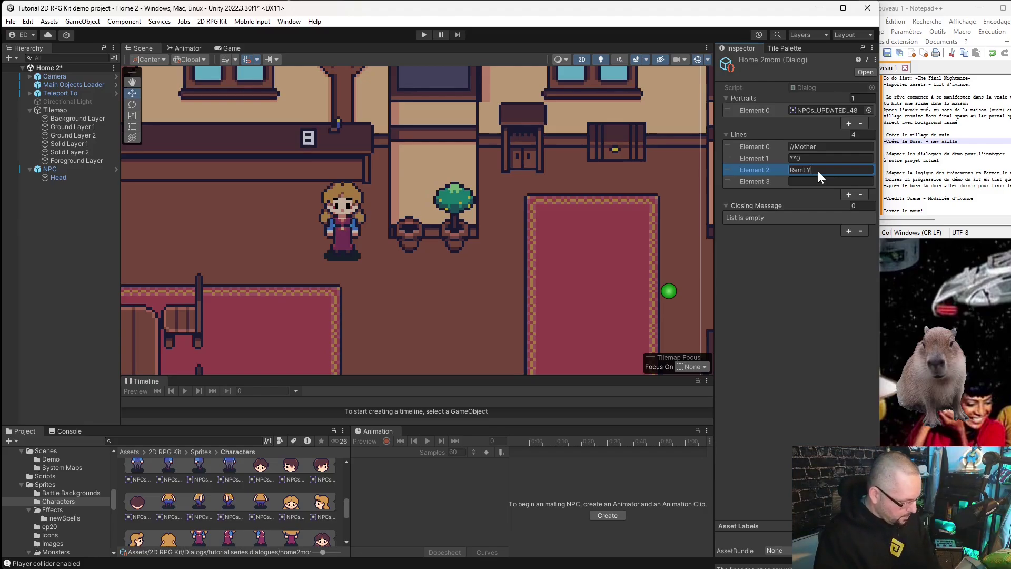
{"action": "key", "text": "BackSpace"}
{"action": "type", "text": "What is "}
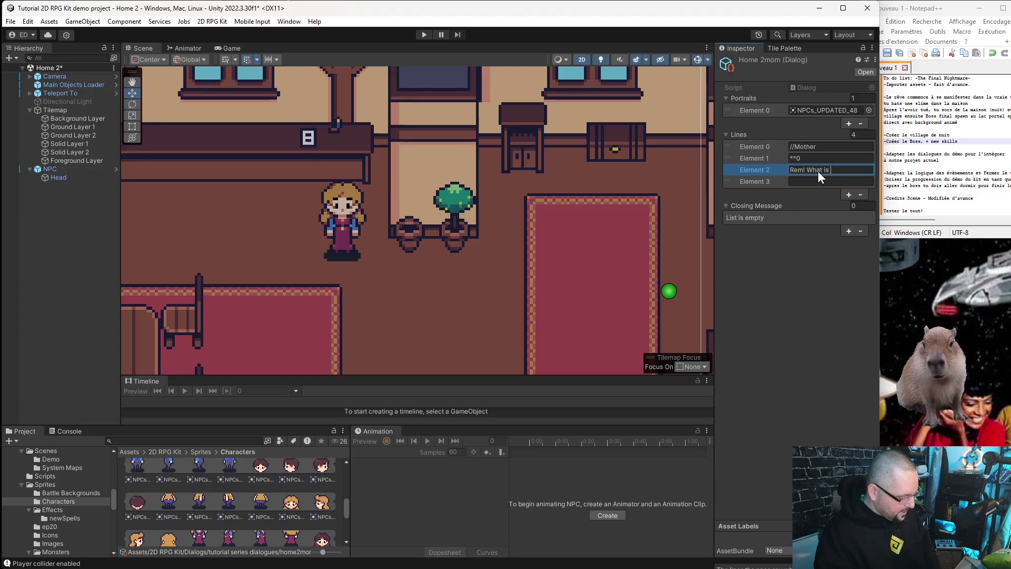
{"action": "type", "text": "going on?"}
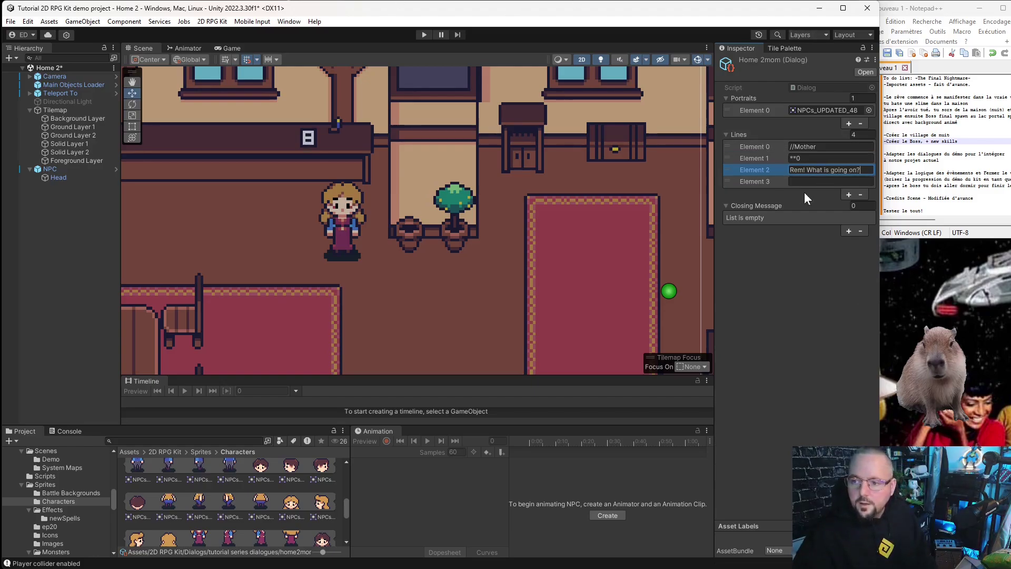
{"action": "left_click", "coordinate": [813, 180]}
{"action": "type", "text": "The"}
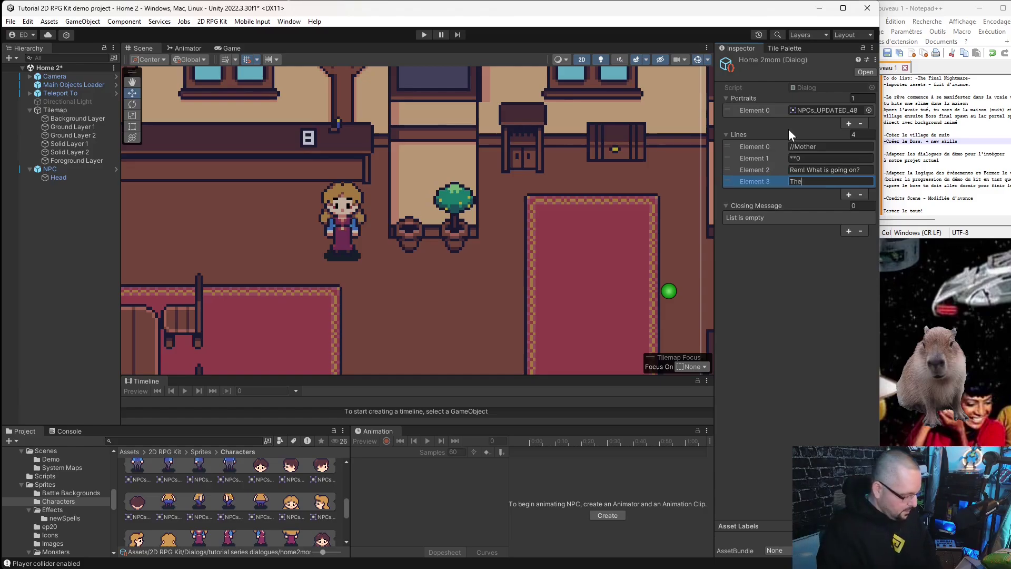
{"action": "type", "text": "re are all"}
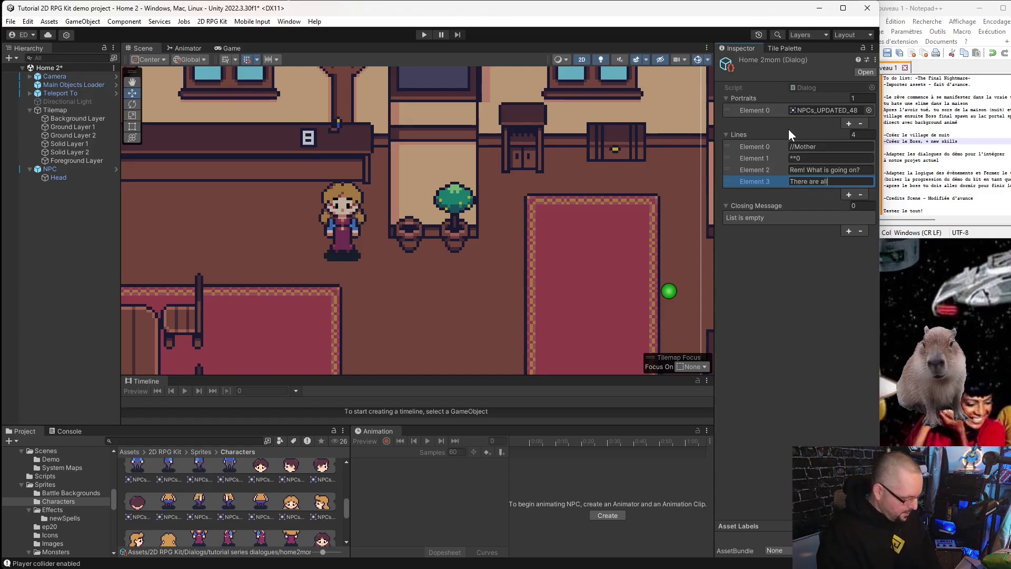
{"action": "key", "text": "BackSpace"}
{"action": "type", "text": "ien slimes"}
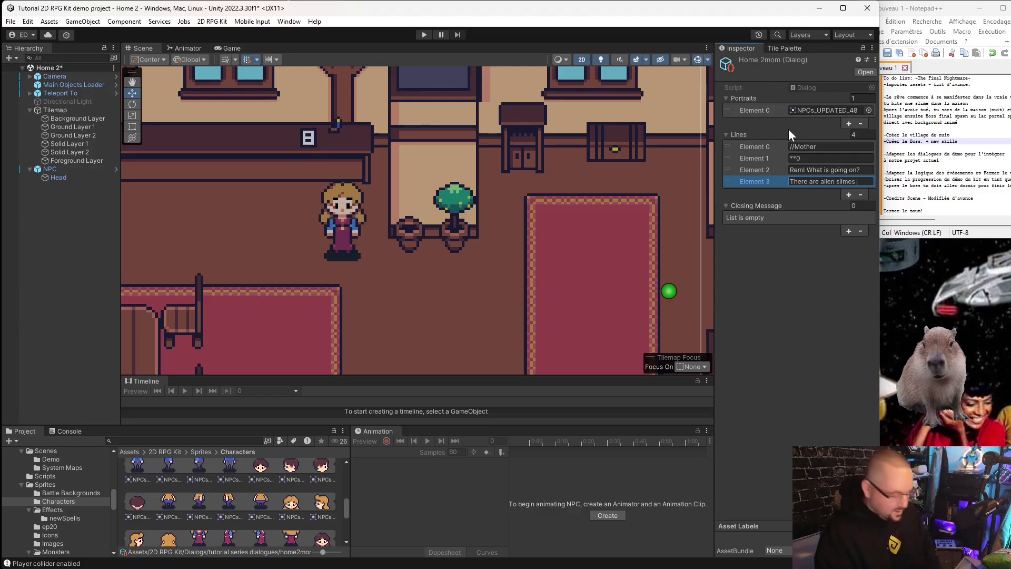
{"action": "type", "text": " everywhere!"}
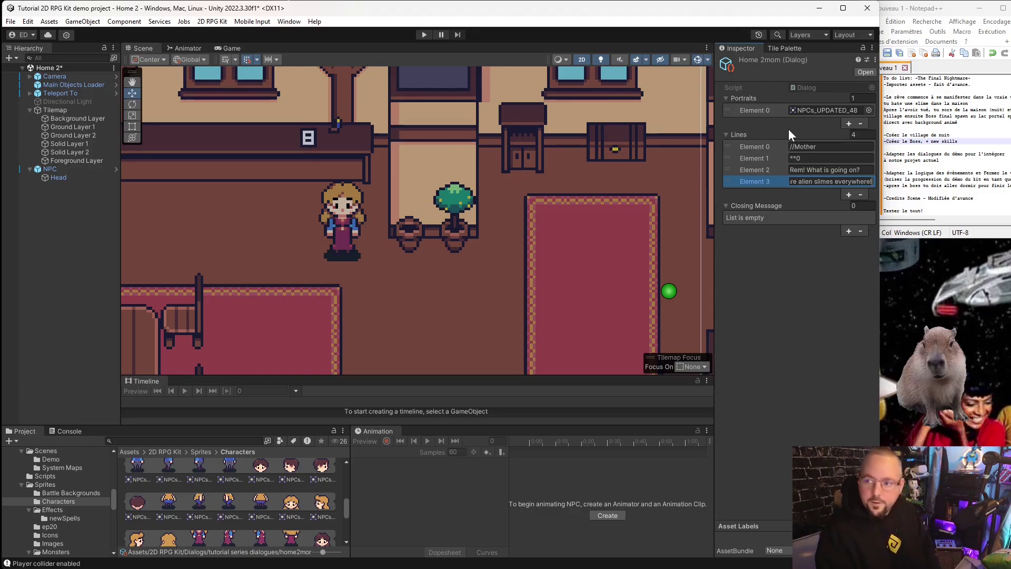
{"action": "left_click", "coordinate": [849, 193]}
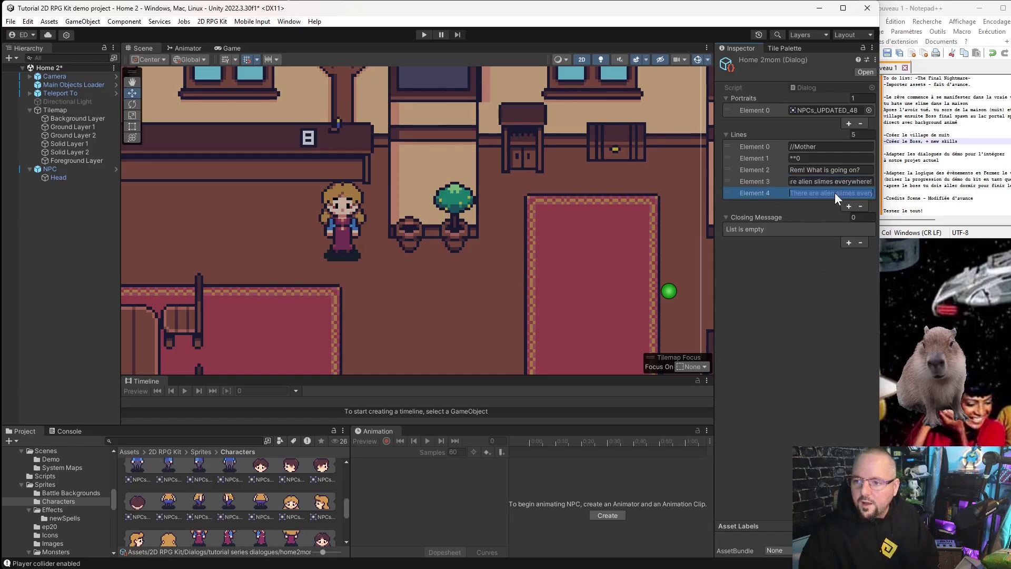
{"action": "type", "text": "you must "}
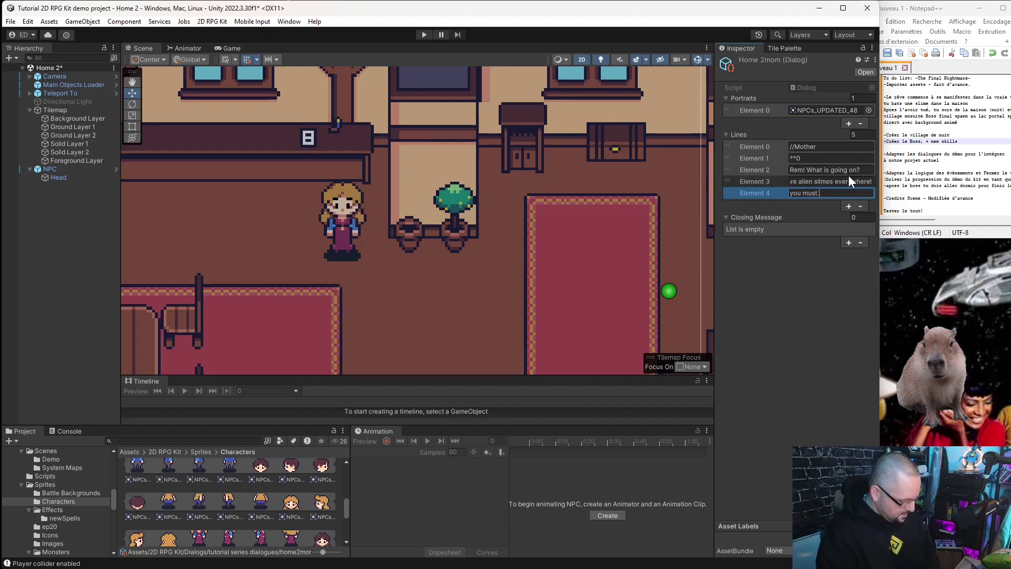
{"action": "type", "text": "get rid oif them"}
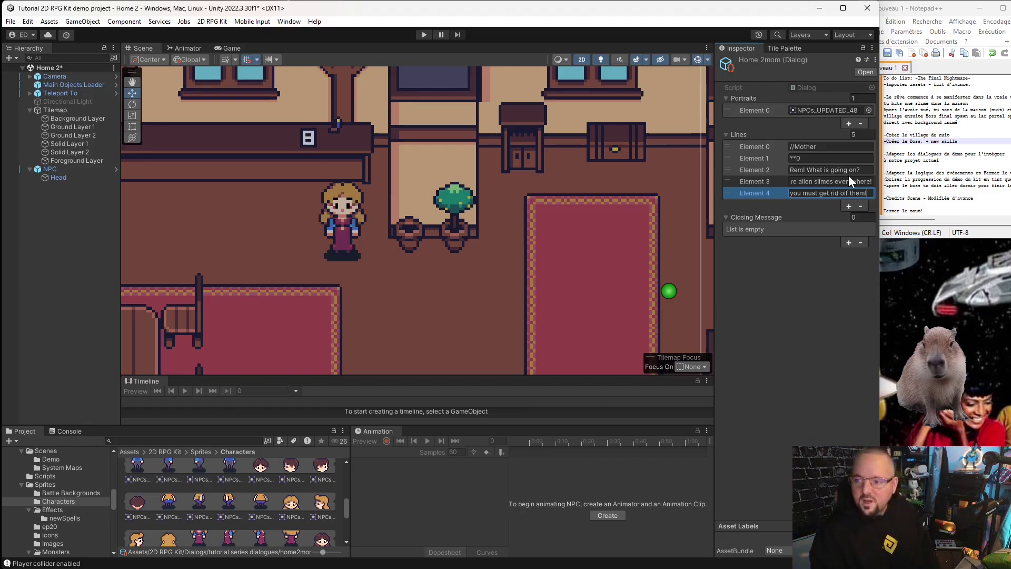
{"action": "type", "text": "!"}
{"action": "key", "text": "Left"}
{"action": "key", "text": "Left"}
{"action": "key", "text": "Left"}
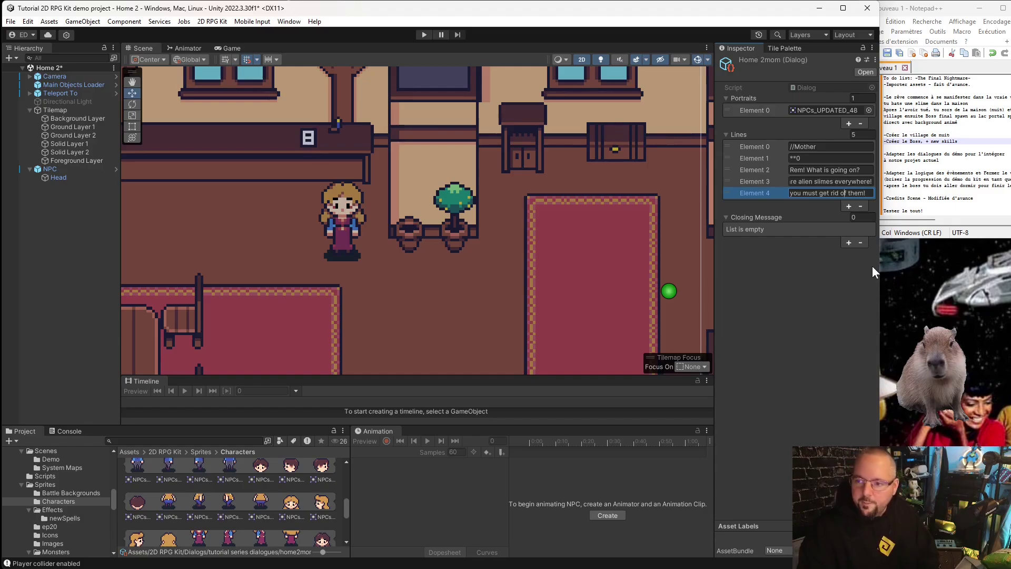
{"action": "key", "text": "Left"}
{"action": "key", "text": "Left"}
{"action": "key", "text": "BackSpace"}
{"action": "left_click", "coordinate": [872, 266]}
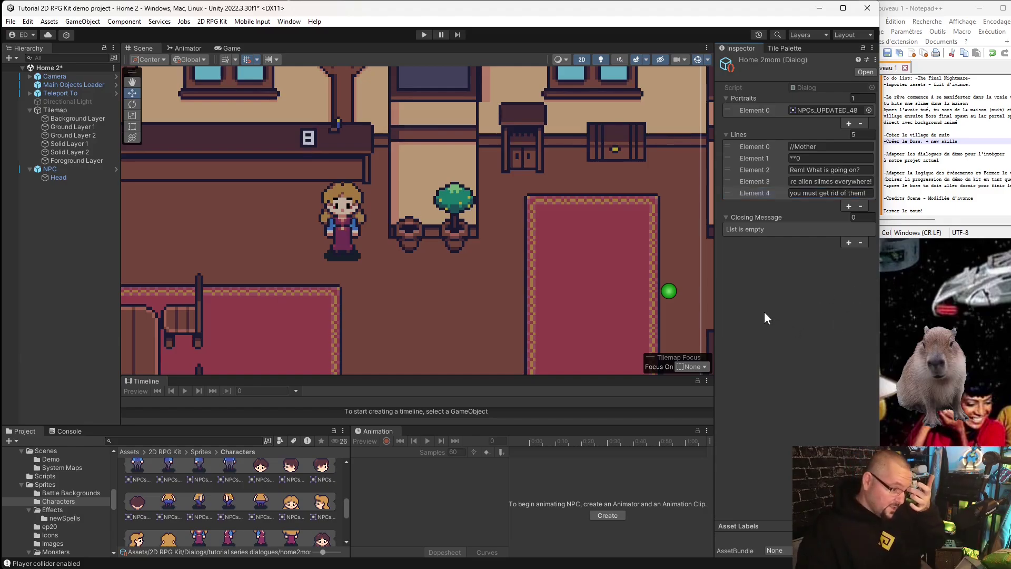
- Select the ground layer beneath the carpet, then clear the selection
{"action": "left_click", "coordinate": [557, 244]}
{"action": "scroll", "coordinate": [485, 238], "scroll_direction": "down", "scroll_amount": 5}
{"action": "scroll", "coordinate": [487, 283], "scroll_direction": "up", "scroll_amount": 1}
{"action": "scroll", "coordinate": [444, 262], "scroll_direction": "up", "scroll_amount": 1}
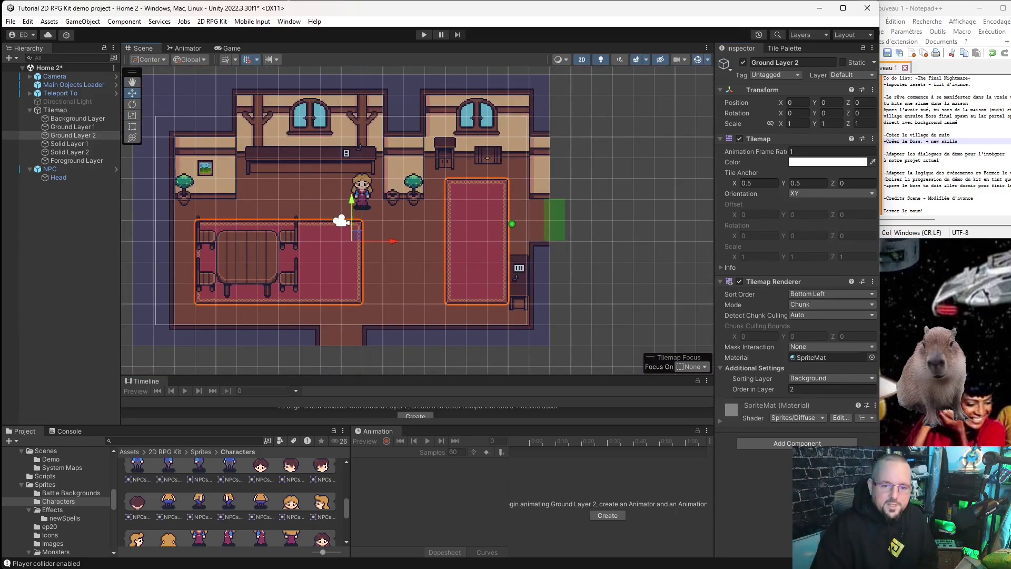
{"action": "left_click", "coordinate": [13, 305]}
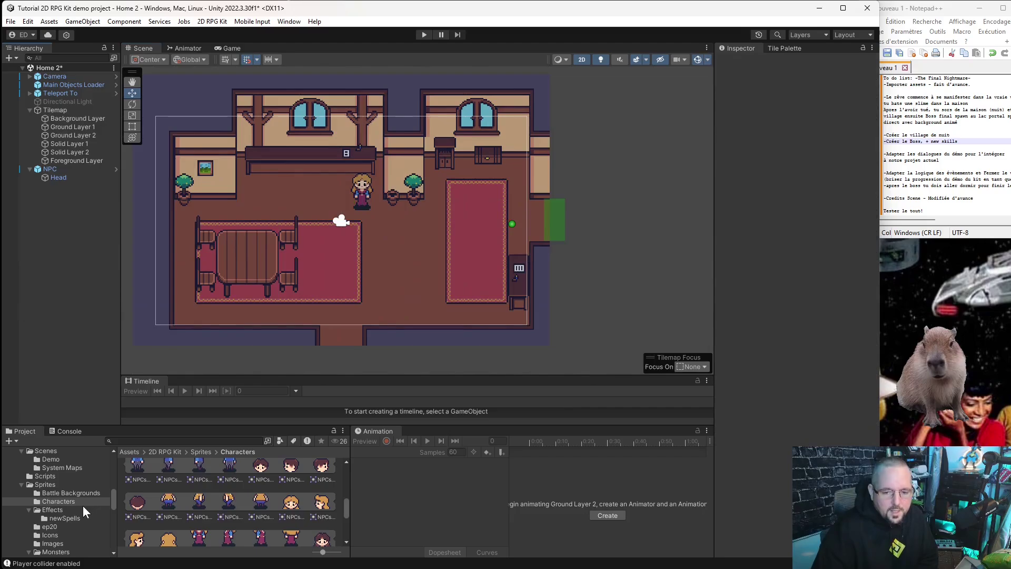
{"action": "scroll", "coordinate": [83, 504], "scroll_direction": "down", "scroll_amount": 3}
{"action": "scroll", "coordinate": [73, 501], "scroll_direction": "down", "scroll_amount": 3}
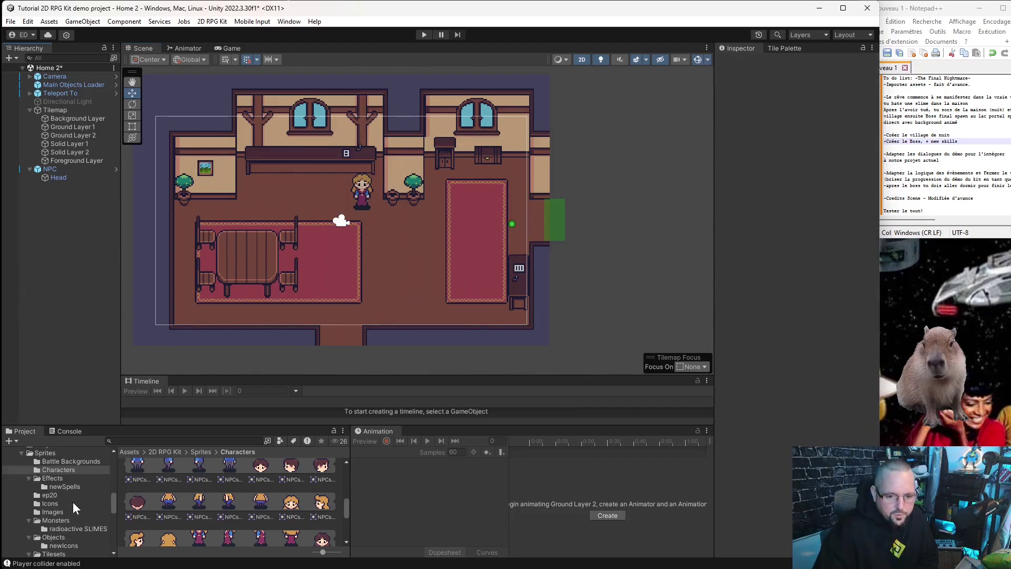
{"action": "scroll", "coordinate": [55, 522], "scroll_direction": "down", "scroll_amount": 3}
{"action": "scroll", "coordinate": [57, 520], "scroll_direction": "up", "scroll_amount": 3}
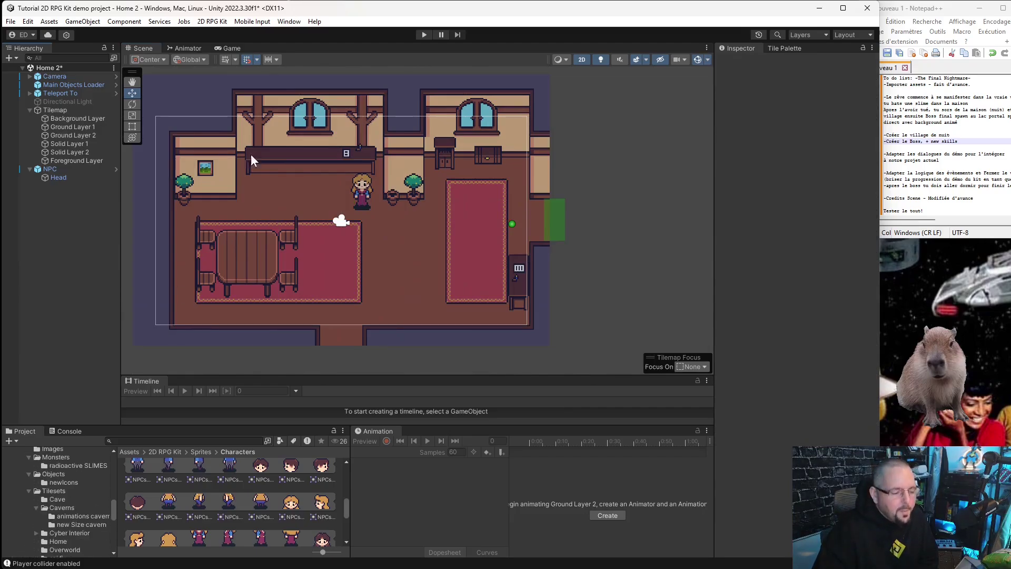
- Save the Home 2 scene via File > Save and show the Scenes/Demo folder
{"action": "left_click", "coordinate": [28, 21]}
{"action": "left_click", "coordinate": [10, 21]}
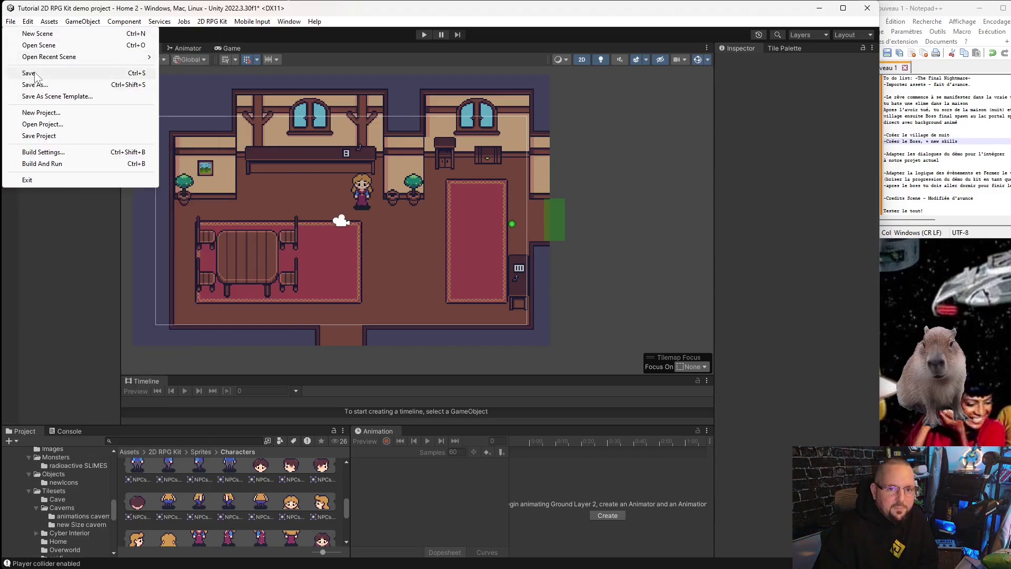
{"action": "left_click", "coordinate": [29, 73]}
{"action": "scroll", "coordinate": [71, 490], "scroll_direction": "down", "scroll_amount": 5}
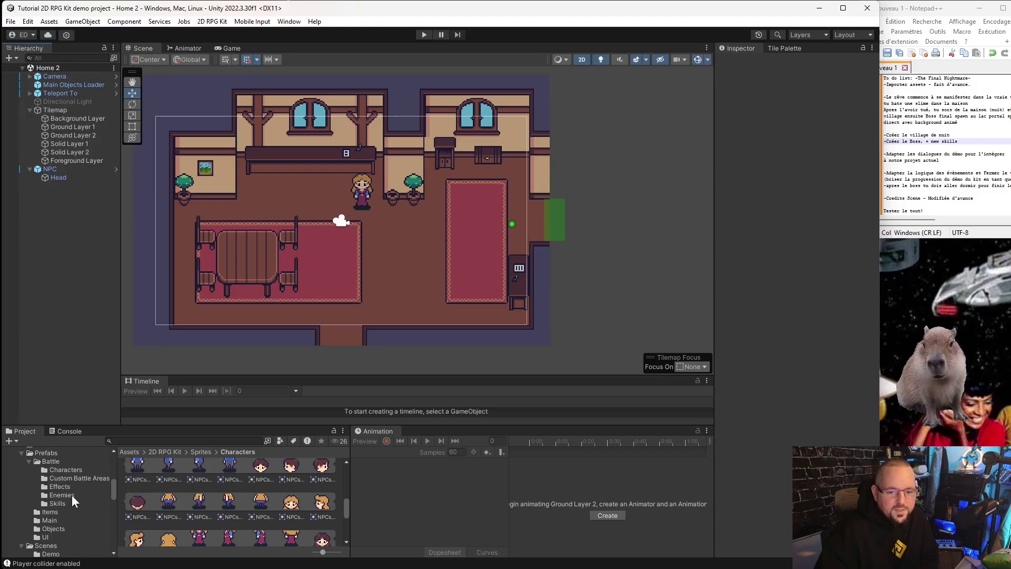
{"action": "left_click", "coordinate": [53, 555]}
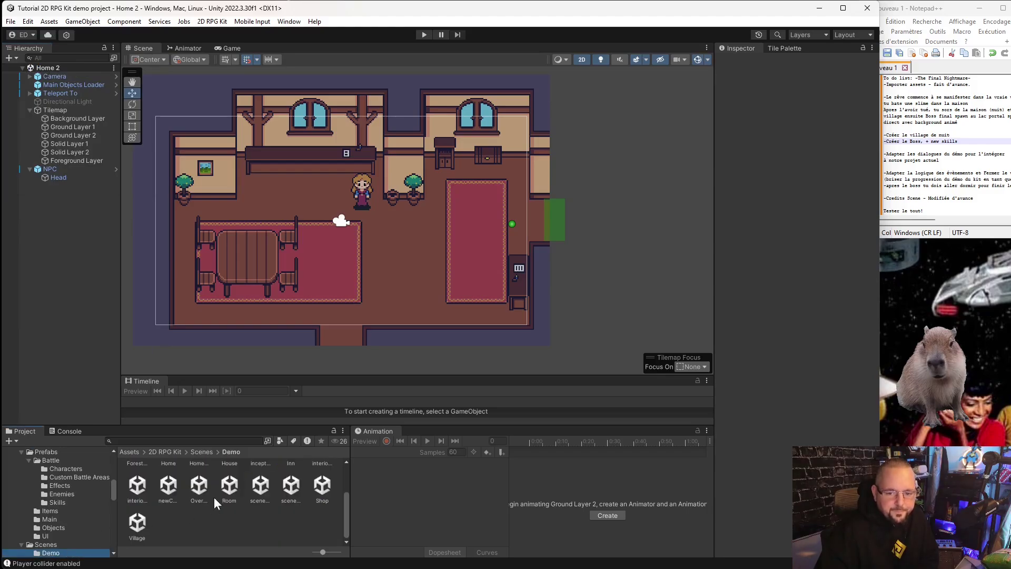
- Open scene numero 2, show the Prefabs folder and fit the village map in view
{"action": "left_click", "coordinate": [291, 496]}
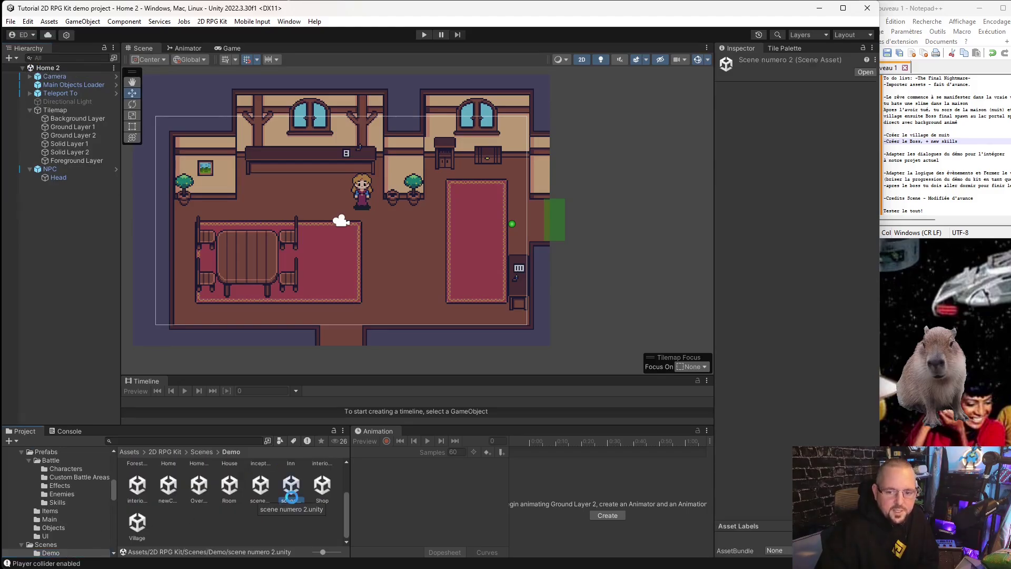
{"action": "scroll", "coordinate": [62, 494], "scroll_direction": "up", "scroll_amount": 3}
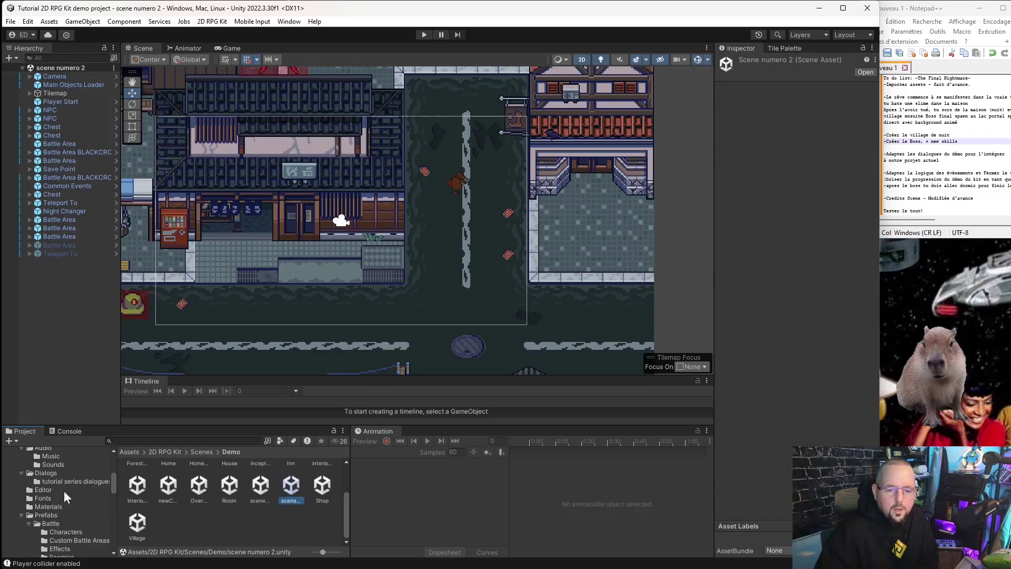
{"action": "left_click", "coordinate": [47, 513]}
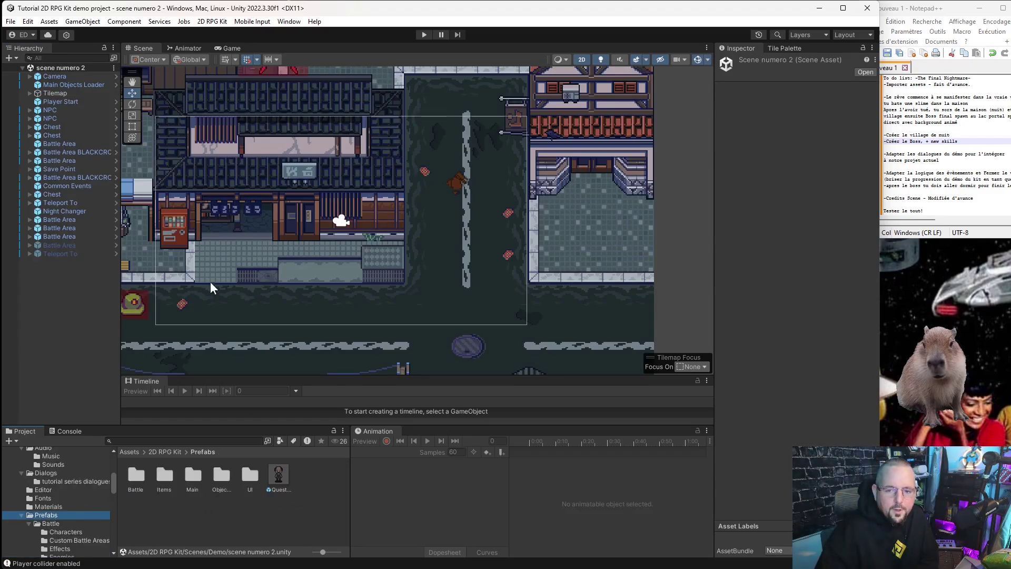
{"action": "scroll", "coordinate": [201, 270], "scroll_direction": "down", "scroll_amount": 2}
{"action": "middle_click_drag", "start_coordinate": [315, 270], "coordinate": [247, 248]}
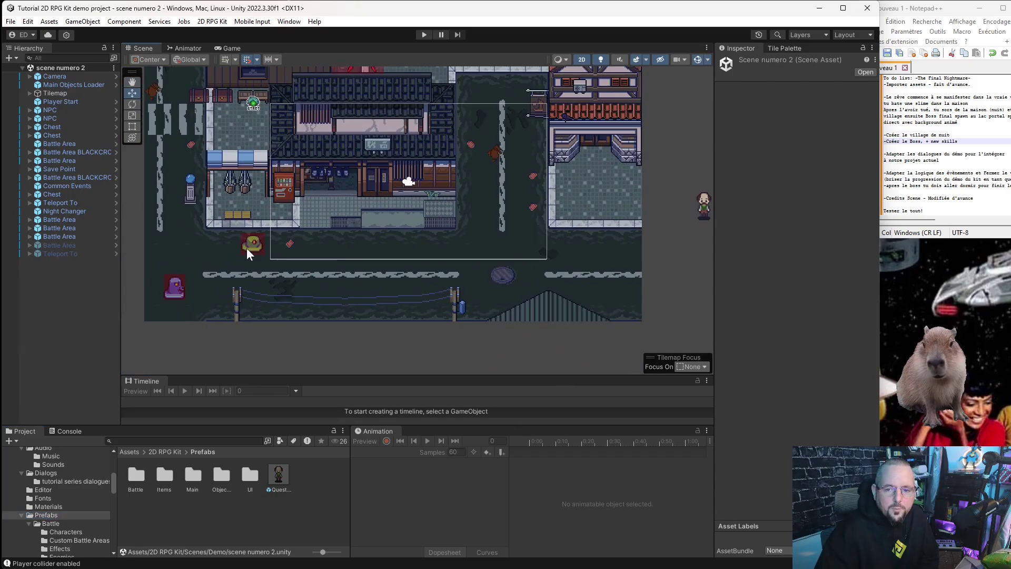
- Rename the purple battle area 'Slime blue area' and save it as a prefab variant
{"action": "left_click", "coordinate": [175, 289]}
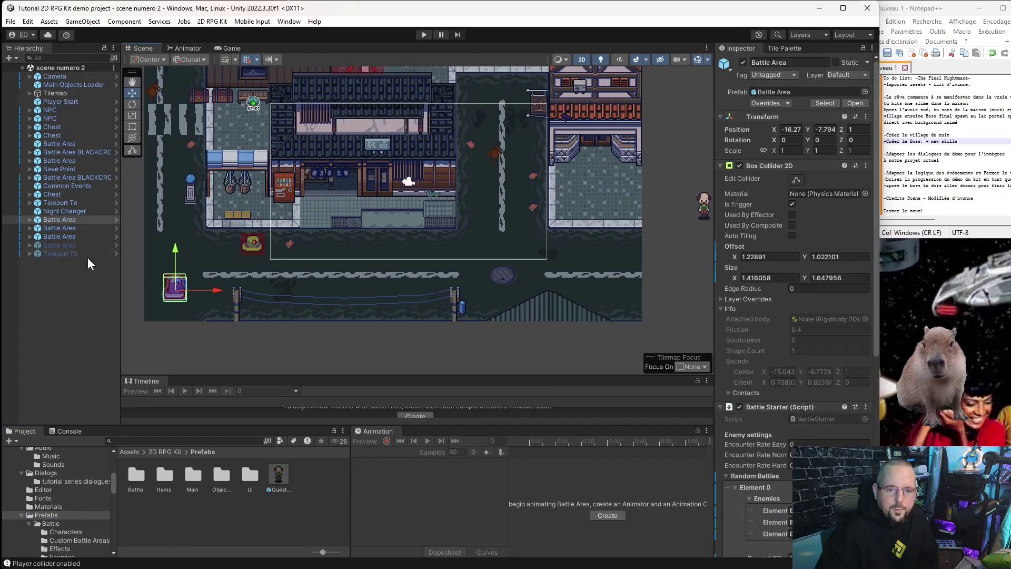
{"action": "left_click", "coordinate": [50, 220]}
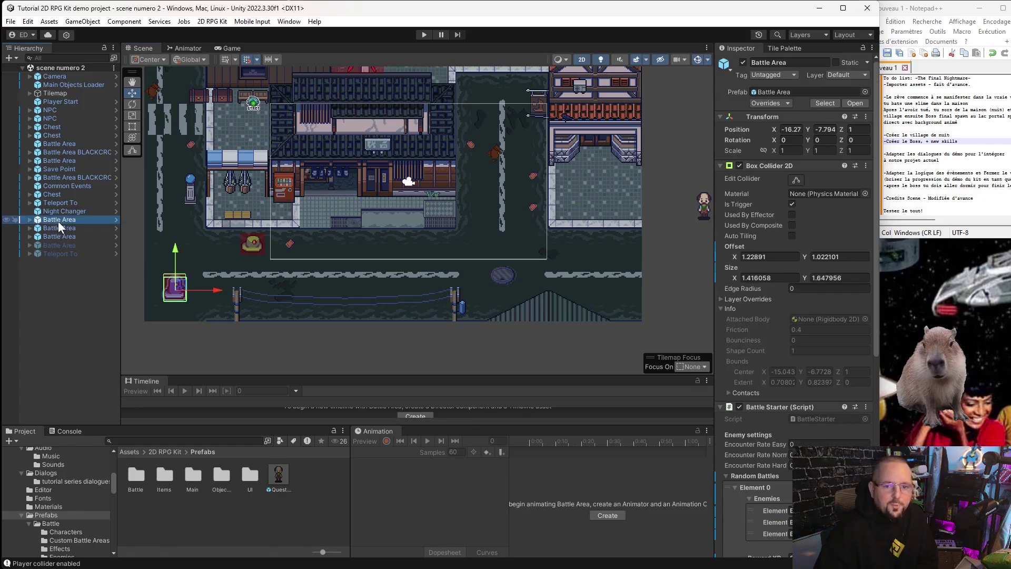
{"action": "left_click", "coordinate": [59, 221]}
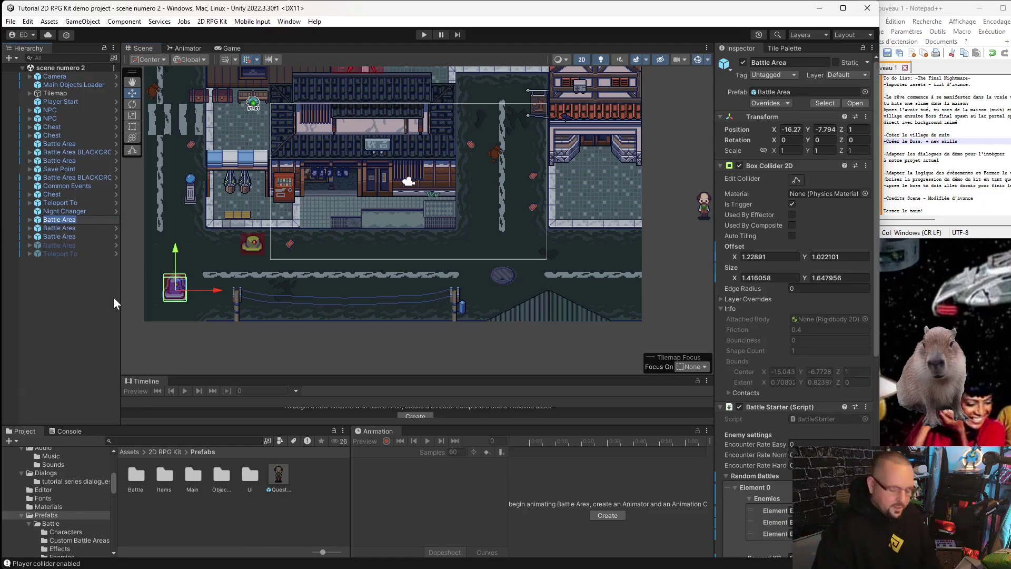
{"action": "type", "text": "Slime blu"}
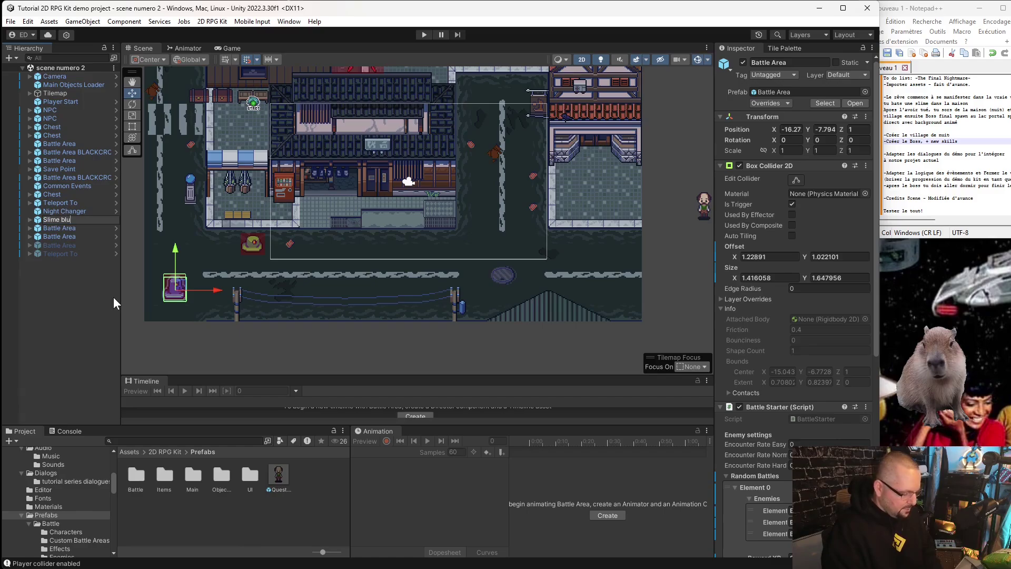
{"action": "type", "text": "e area"}
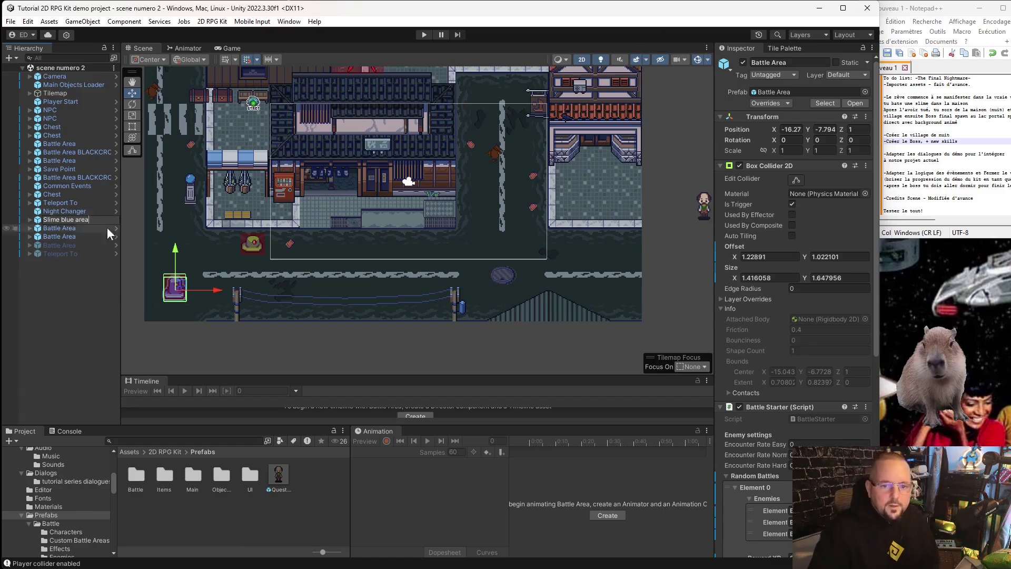
{"action": "left_click", "coordinate": [55, 286]}
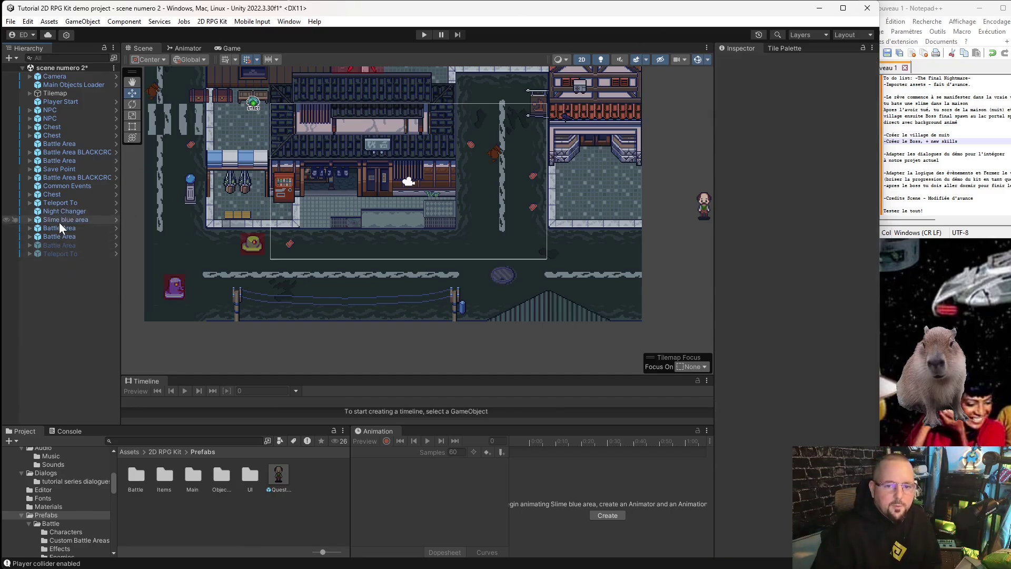
{"action": "mouse_move", "coordinate": [56, 220]}
{"action": "left_mouse_down"}
{"action": "mouse_move", "coordinate": [281, 530]}
{"action": "mouse_move", "coordinate": [258, 516]}
{"action": "left_mouse_up"}
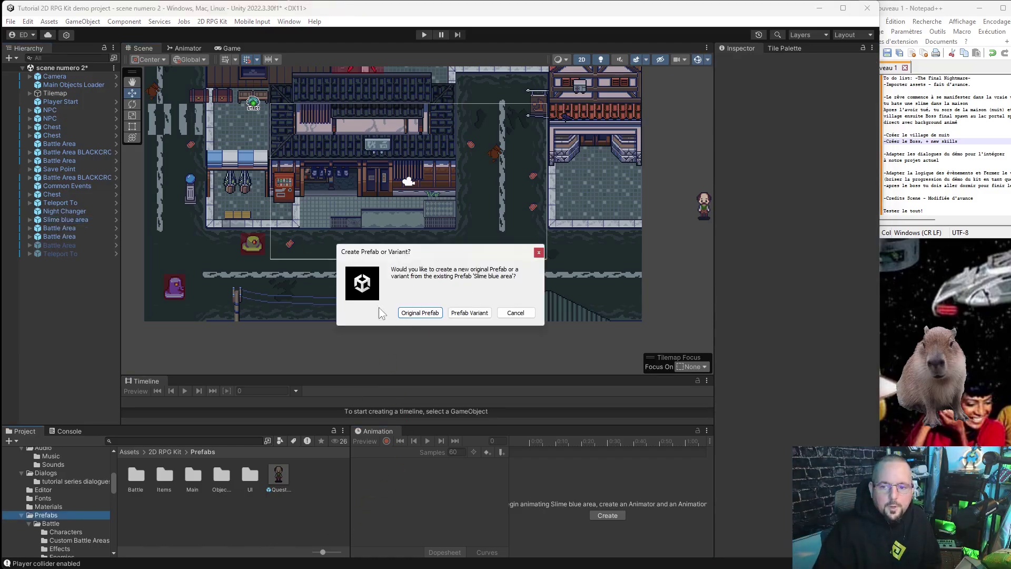
{"action": "left_click", "coordinate": [457, 313]}
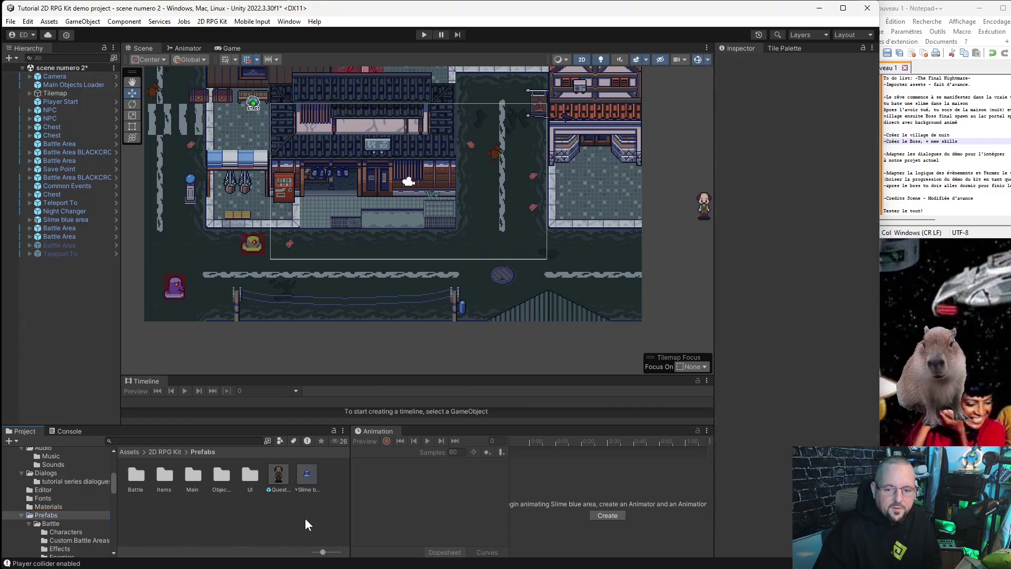
- Rename the yellow battle area 'Slime green area' and save it as a prefab variant
{"action": "left_click", "coordinate": [258, 246]}
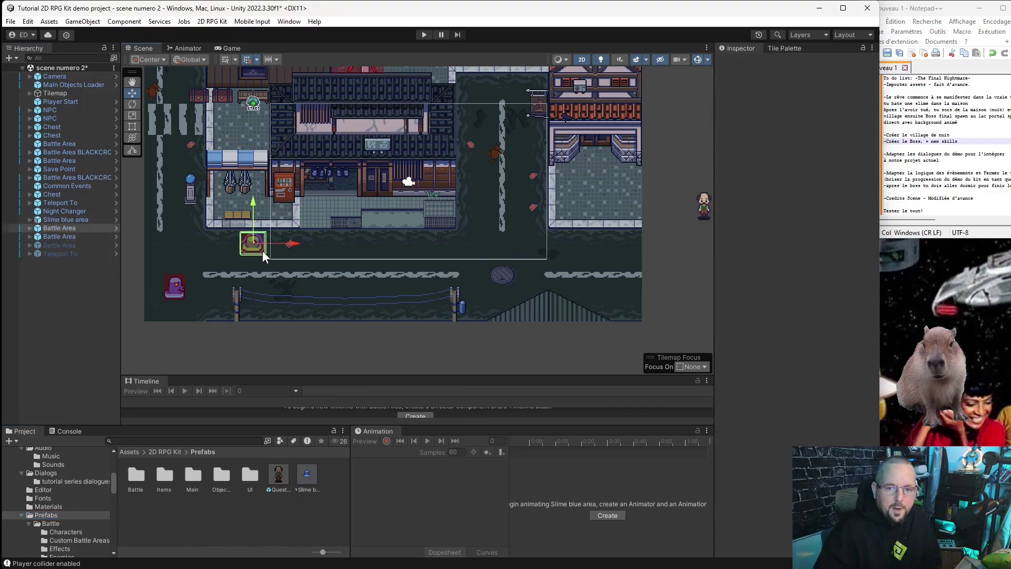
{"action": "left_click", "coordinate": [51, 229]}
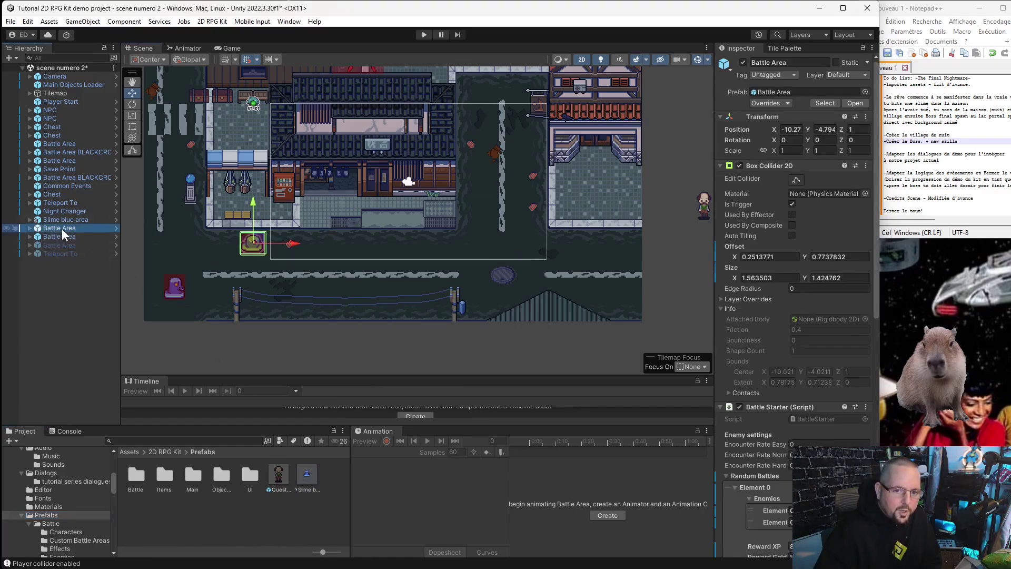
{"action": "key", "text": "F2"}
{"action": "left_click", "coordinate": [83, 227]}
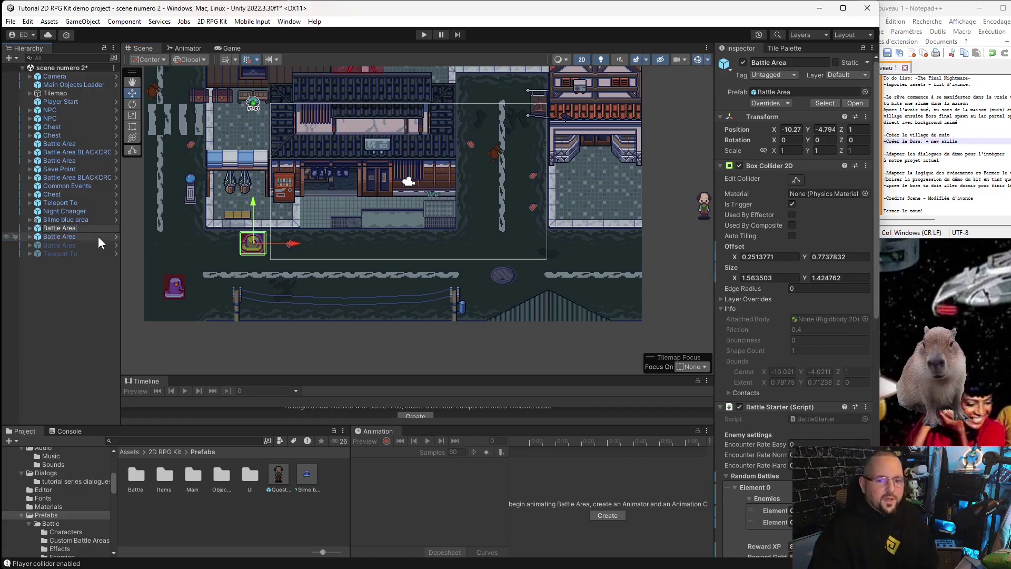
{"action": "key", "text": "BackSpace"}
{"action": "key", "text": "BackSpace"}
{"action": "key", "text": "BackSpace"}
{"action": "key", "text": "BackSpace"}
{"action": "key", "text": "BackSpace"}
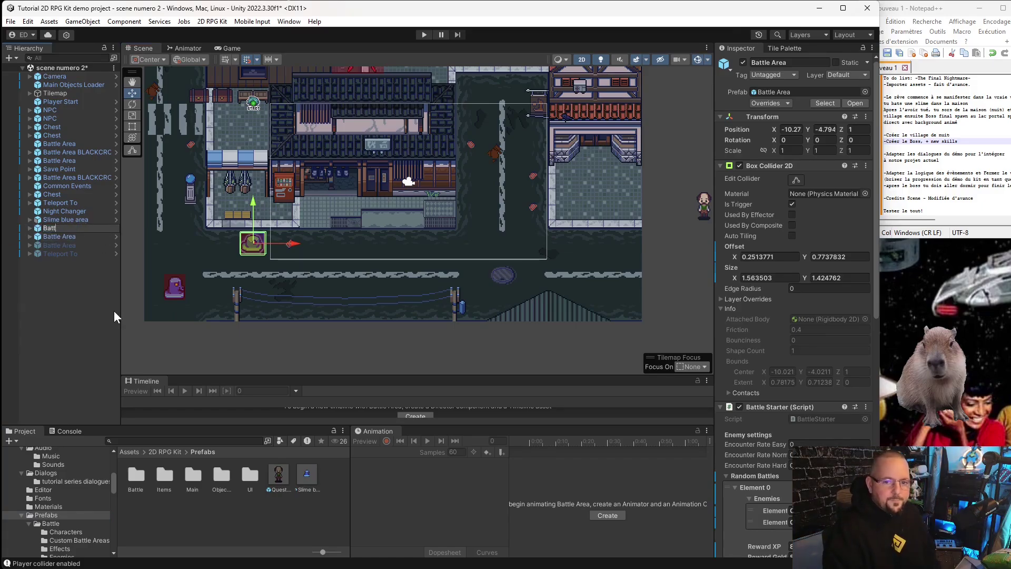
{"action": "key", "text": "BackSpace"}
{"action": "key", "text": "BackSpace"}
{"action": "key", "text": "BackSpace"}
{"action": "type", "text": "Slime g"}
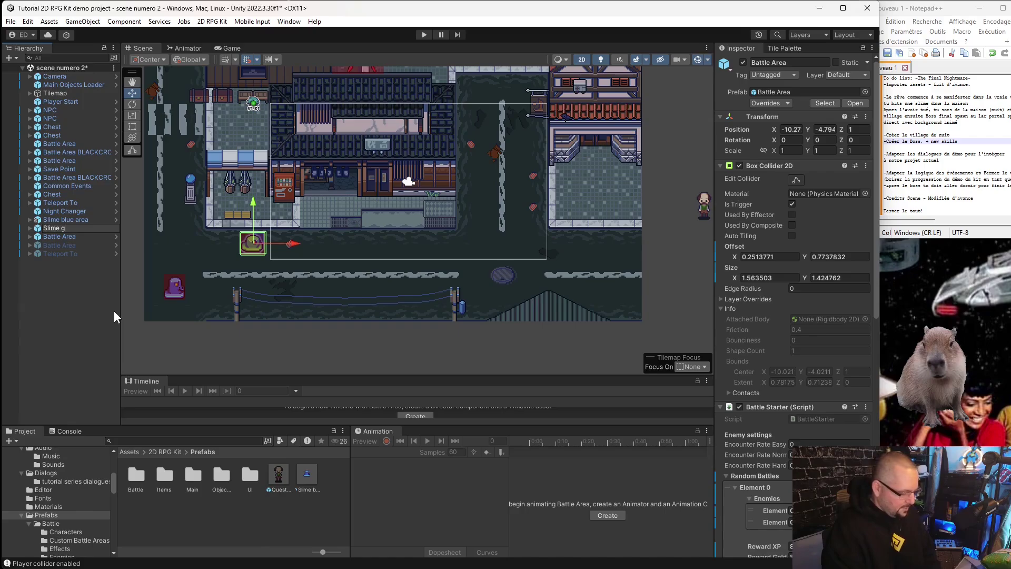
{"action": "type", "text": "reen area"}
{"action": "key", "text": "Return"}
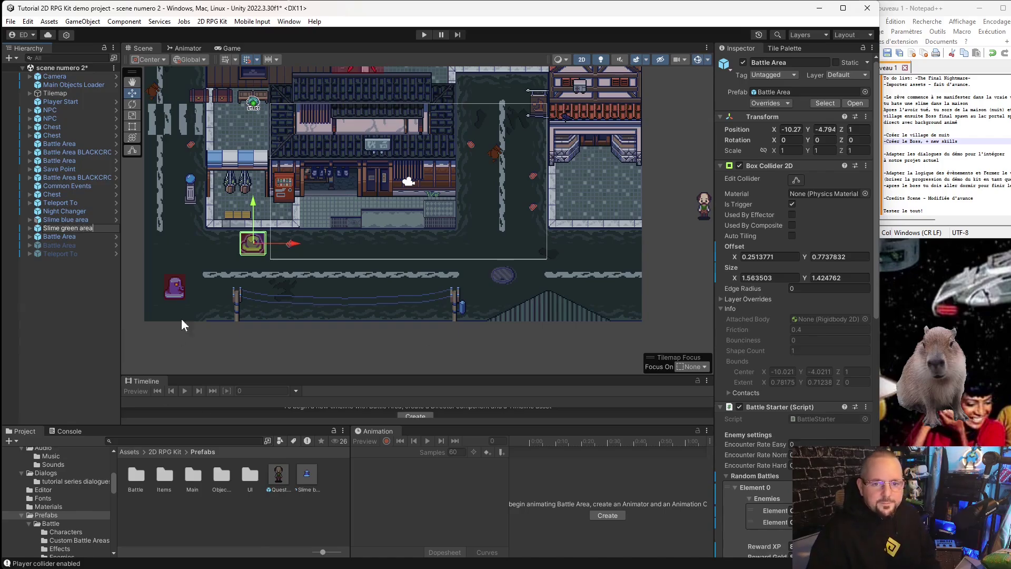
{"action": "left_click", "coordinate": [181, 318]}
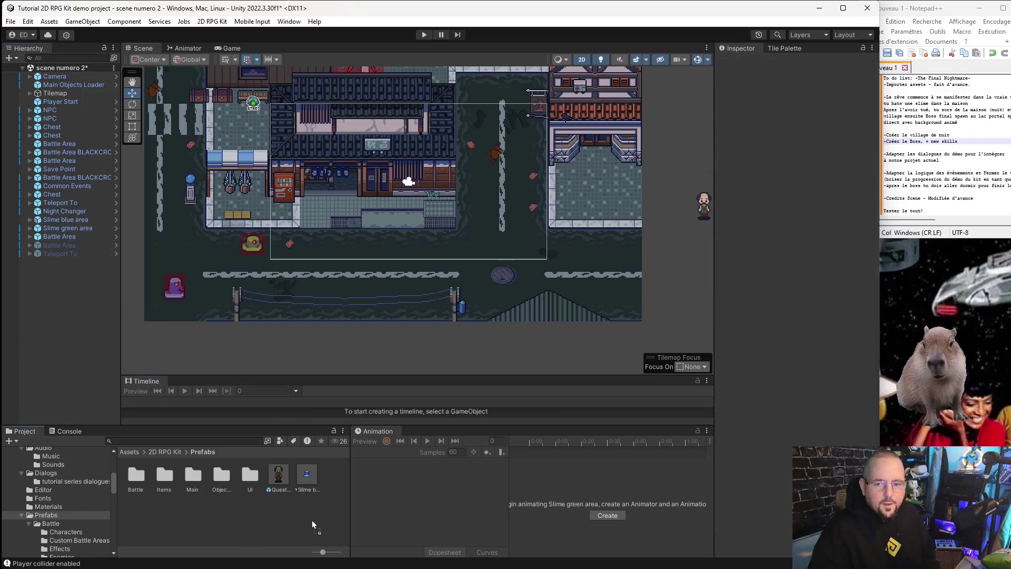
{"action": "left_click_drag", "start_coordinate": [312, 519], "coordinate": [312, 521]}
{"action": "left_click", "coordinate": [466, 312]}
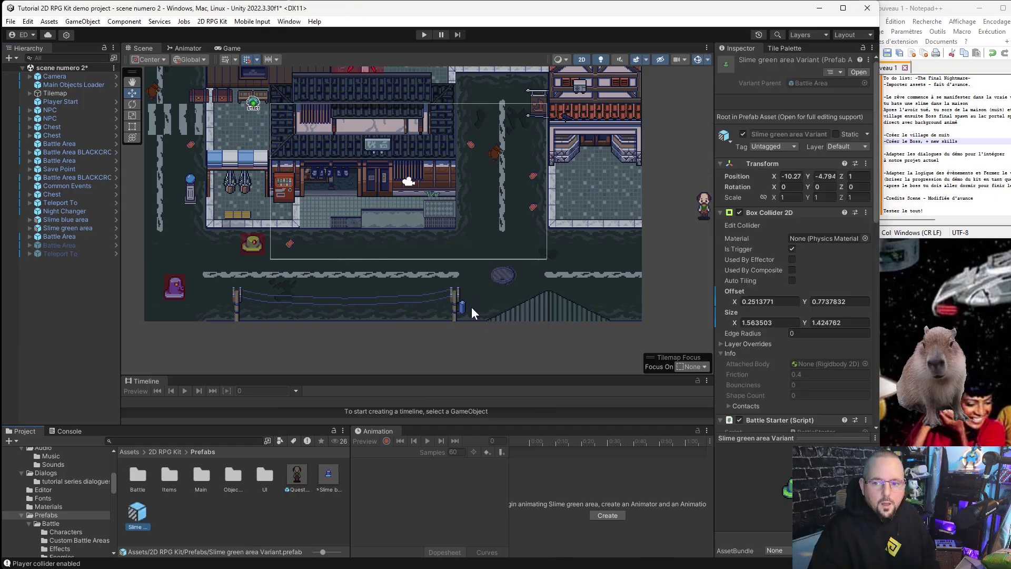
{"action": "left_click", "coordinate": [353, 69]}
- Rename the remaining battle area 'Slime red area', correcting the capital letters
{"action": "left_click", "coordinate": [68, 236]}
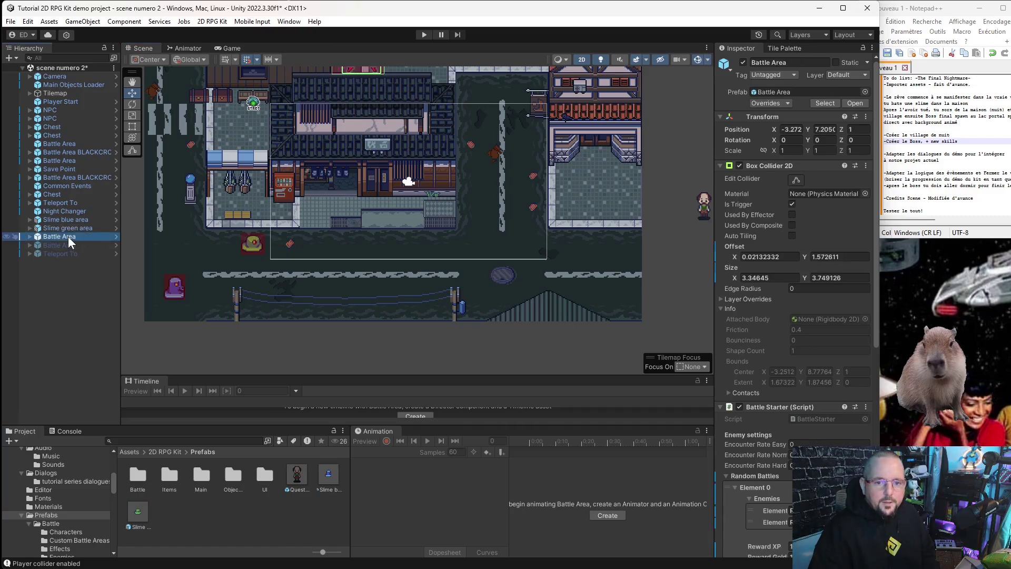
{"action": "type", "text": "S"}
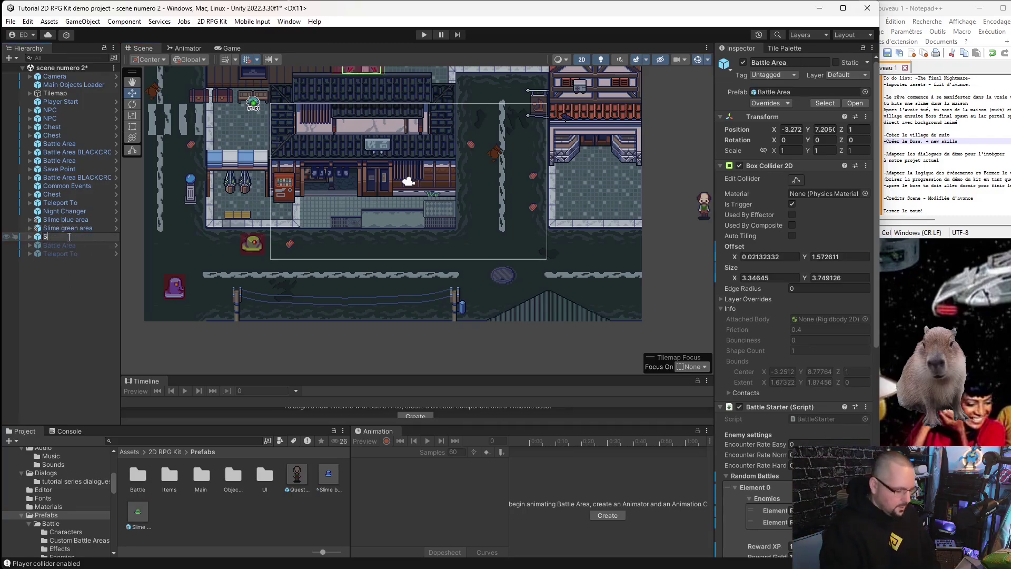
{"action": "type", "text": "lime Red Area"}
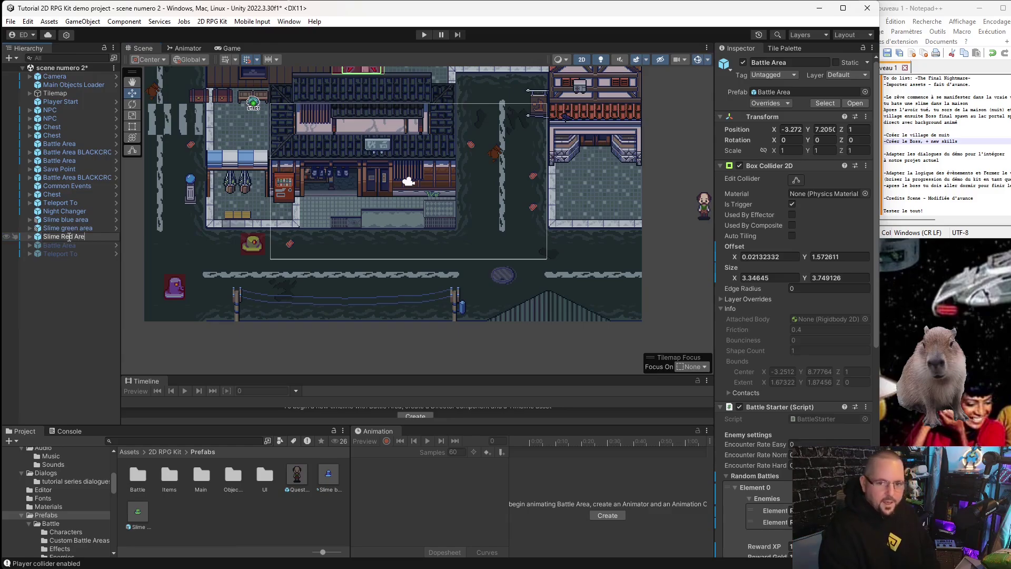
{"action": "key", "text": "Return"}
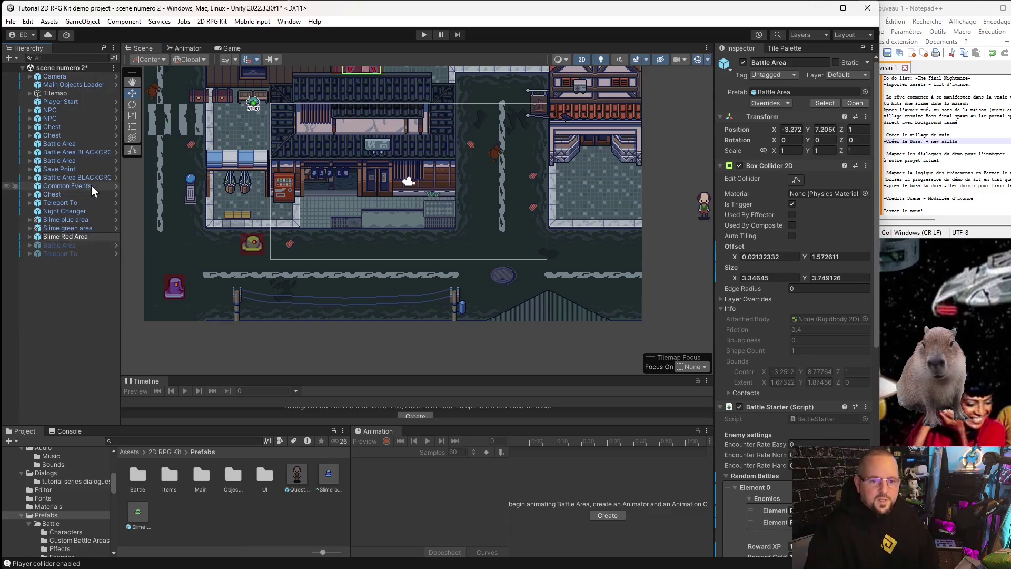
{"action": "key", "text": "BackSpace"}
{"action": "type", "text": "a"}
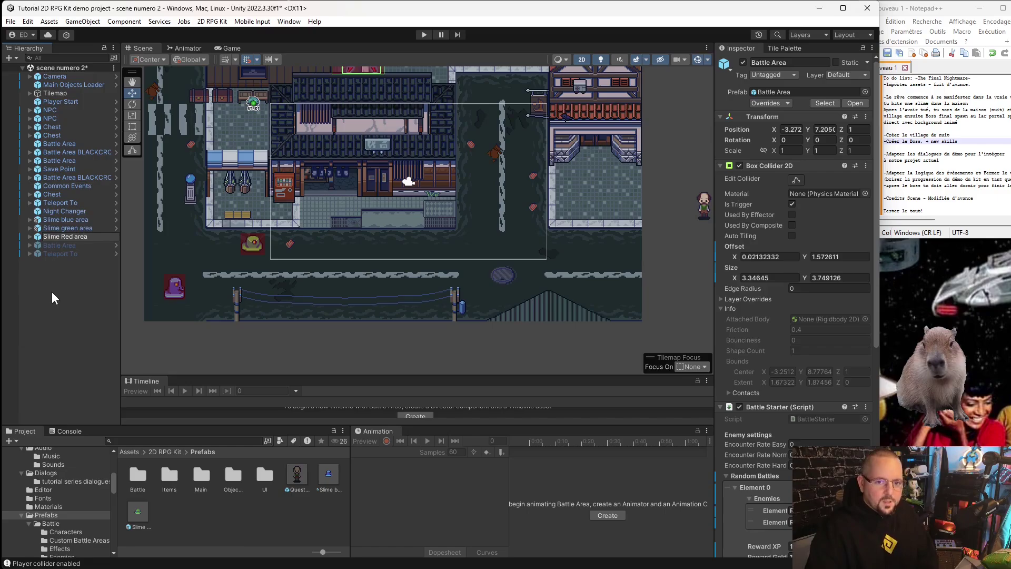
{"action": "key", "text": "Left"}
{"action": "key", "text": "Left"}
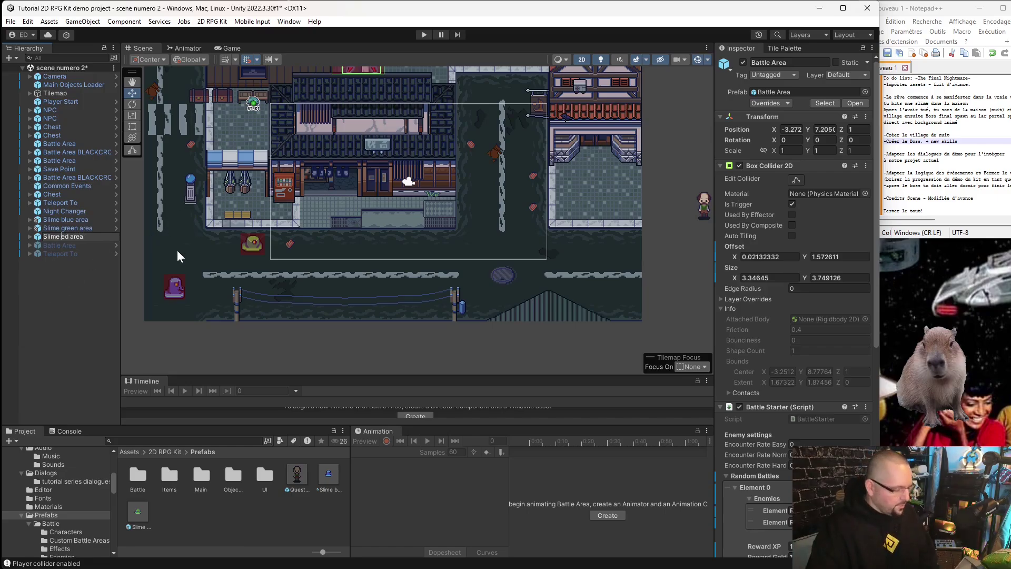
{"action": "key", "text": "BackSpace"}
{"action": "type", "text": "r"}
{"action": "left_click", "coordinate": [56, 274]}
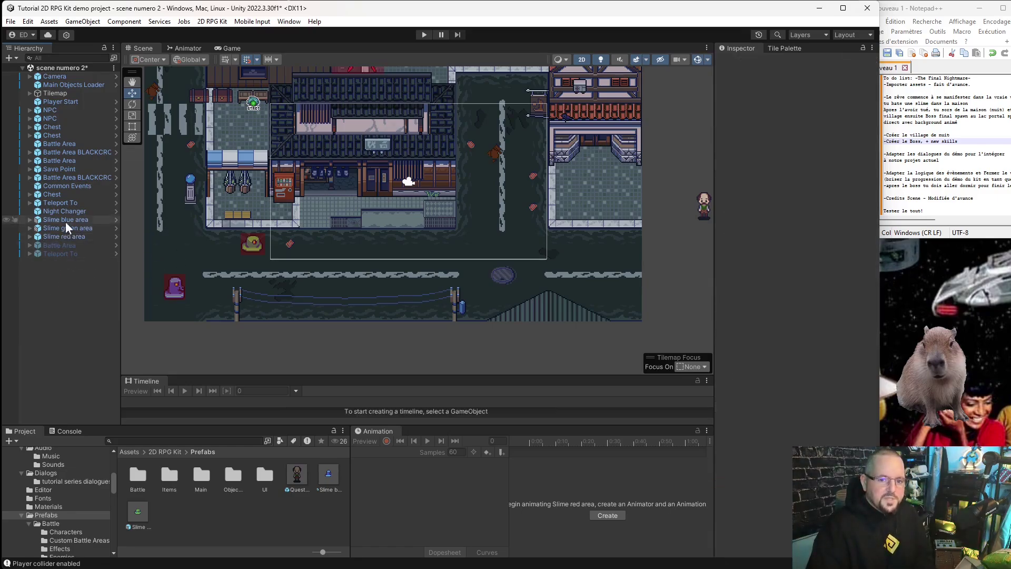
{"action": "left_click", "coordinate": [75, 236]}
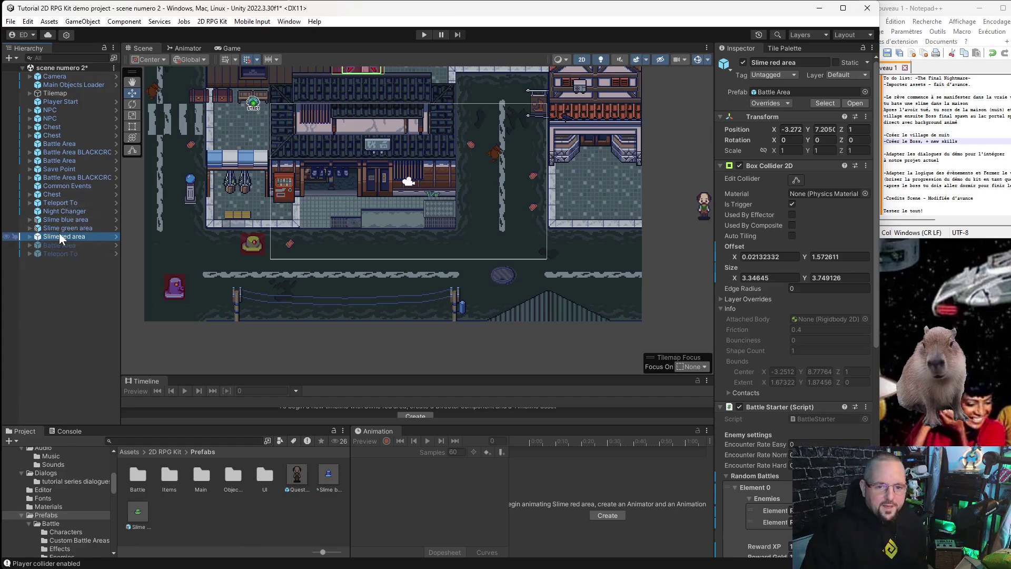
- Save Slime red area as a prefab variant and open Home 2 from Scenes/Demo
{"action": "mouse_move", "coordinate": [59, 232]}
{"action": "left_mouse_down"}
{"action": "mouse_move", "coordinate": [264, 532]}
{"action": "mouse_move", "coordinate": [255, 528]}
{"action": "left_mouse_up"}
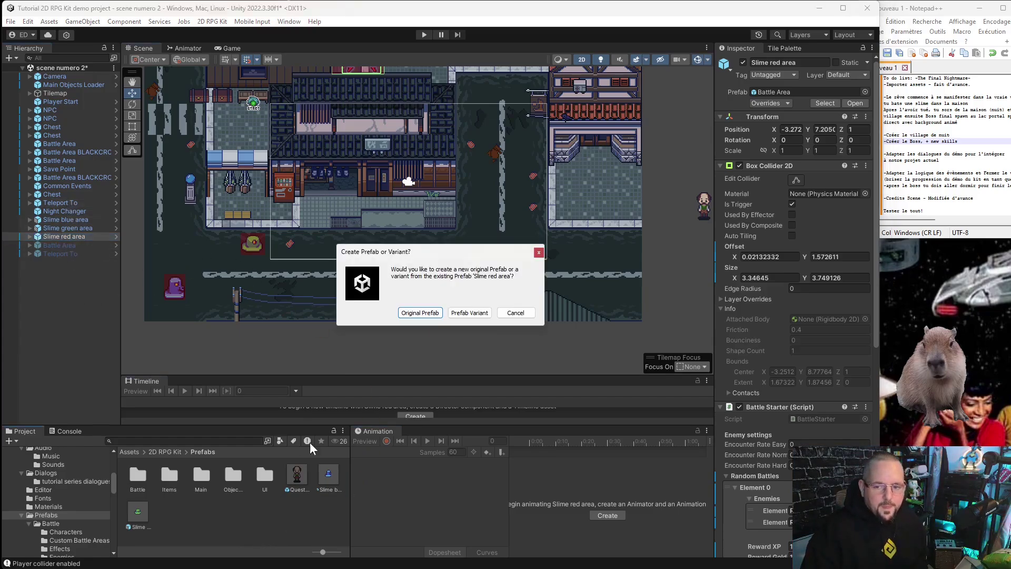
{"action": "left_click", "coordinate": [462, 313]}
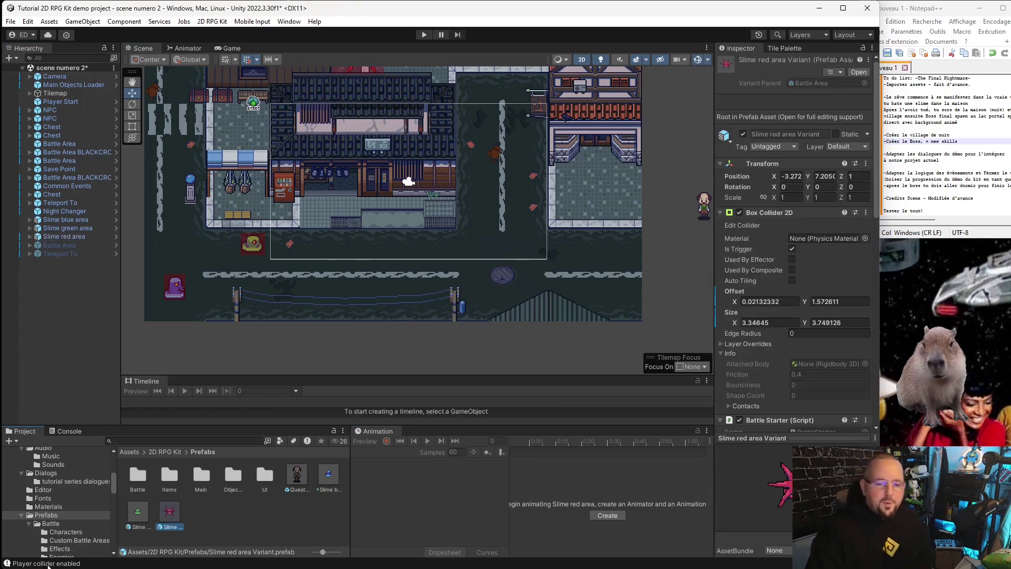
{"action": "scroll", "coordinate": [51, 463], "scroll_direction": "down", "scroll_amount": 5}
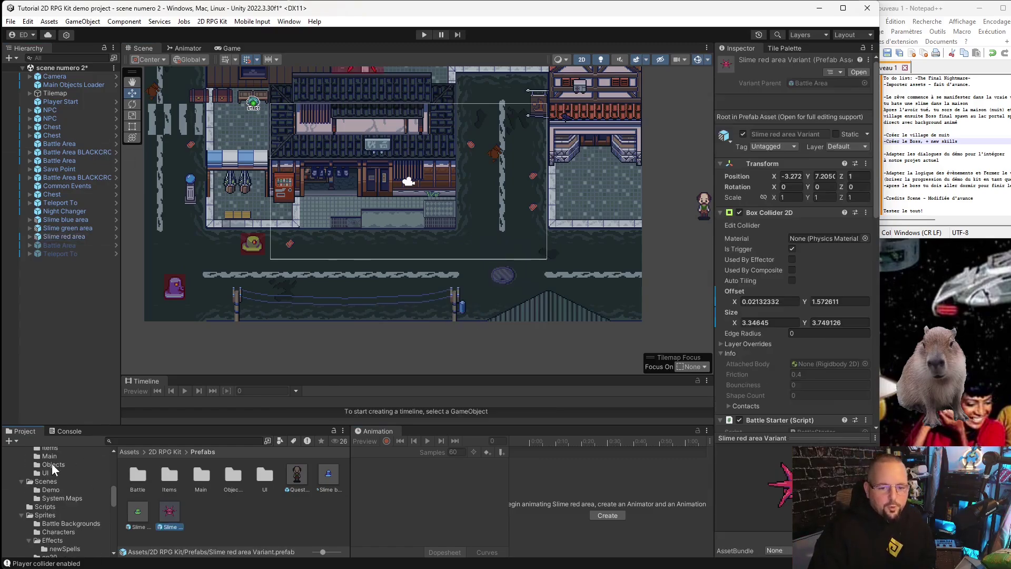
{"action": "left_click", "coordinate": [70, 491]}
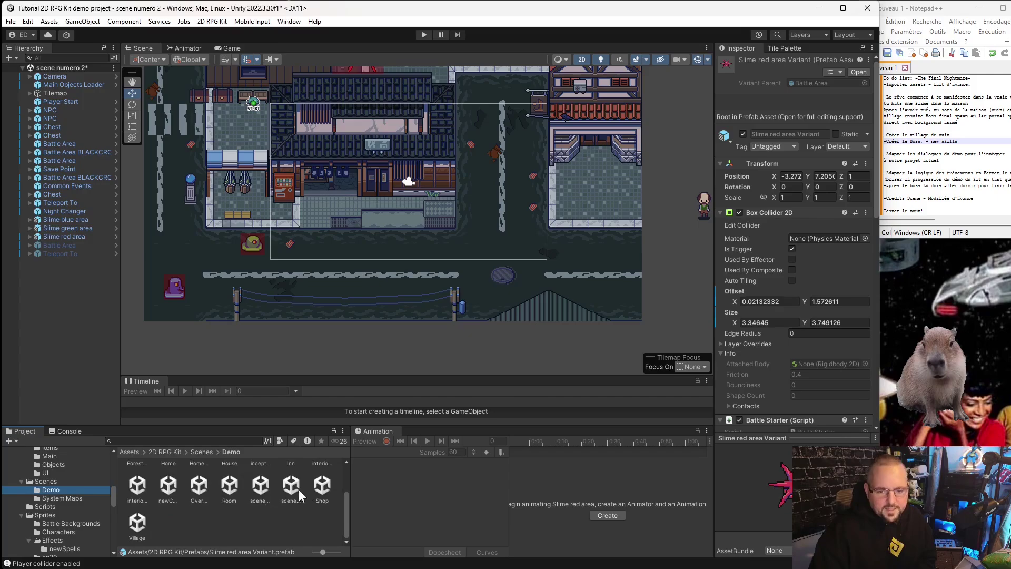
{"action": "scroll", "coordinate": [211, 493], "scroll_direction": "up", "scroll_amount": 2}
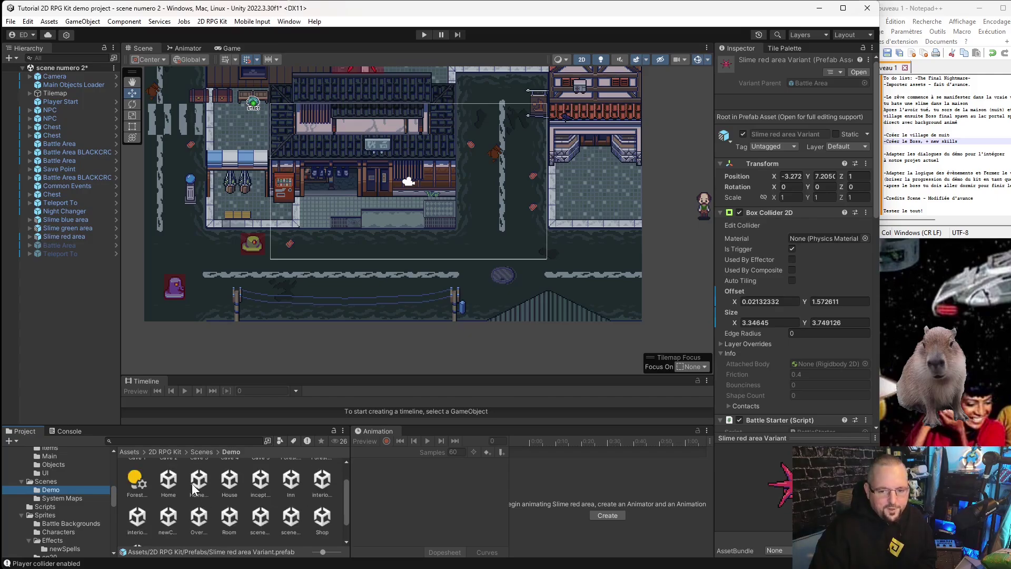
{"action": "double_click", "coordinate": [196, 481]}
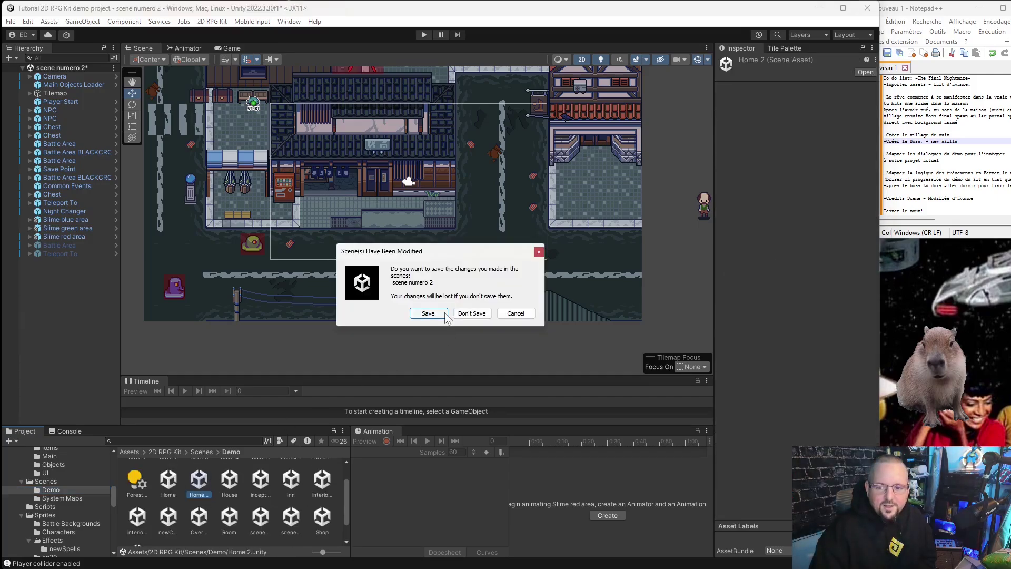
- Save scene numero 2 at the prompt and list the Slime area variant prefabs in Prefabs
{"action": "left_click", "coordinate": [428, 313]}
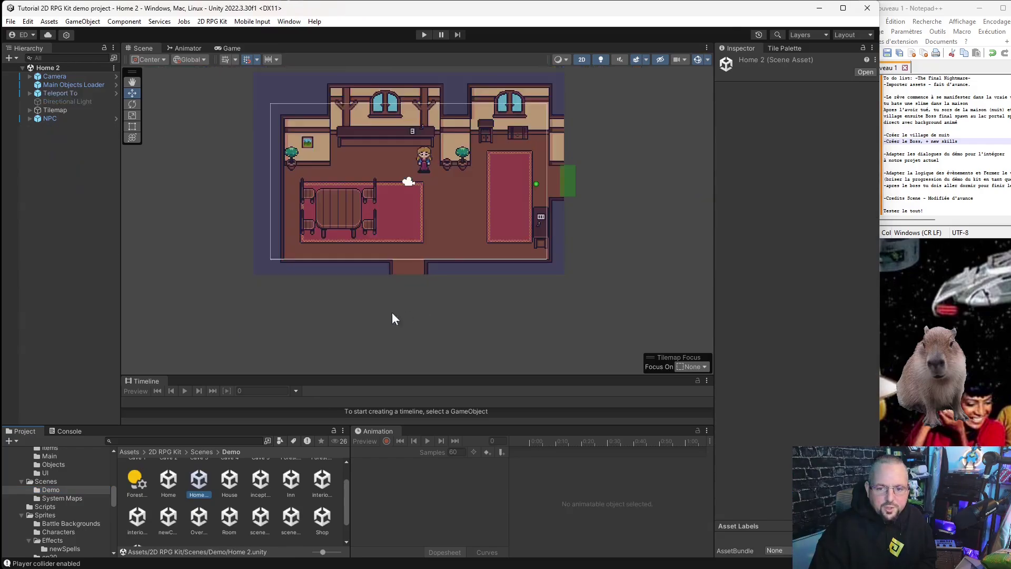
{"action": "scroll", "coordinate": [428, 188], "scroll_direction": "up", "scroll_amount": 2}
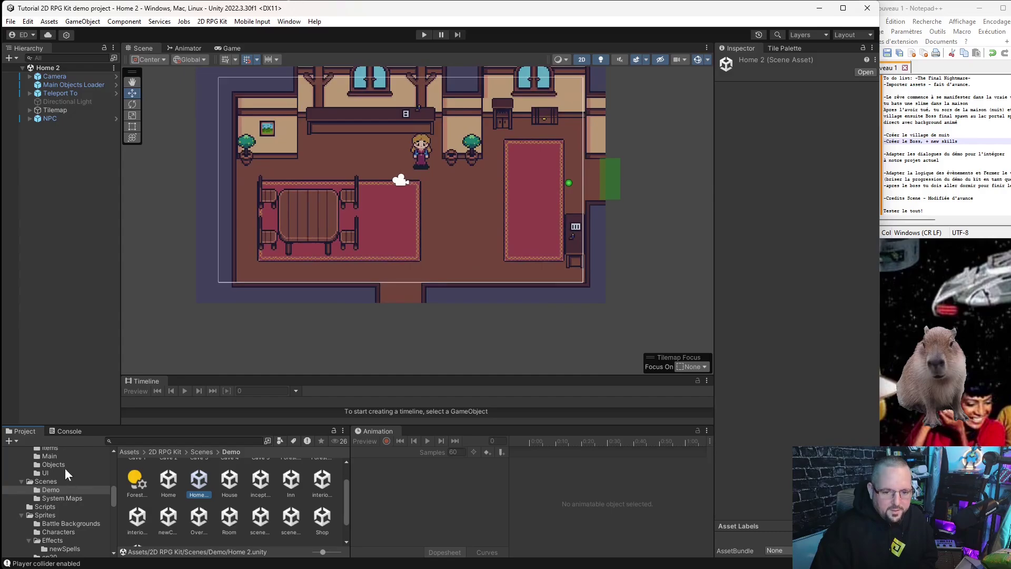
{"action": "scroll", "coordinate": [30, 498], "scroll_direction": "up", "scroll_amount": 3}
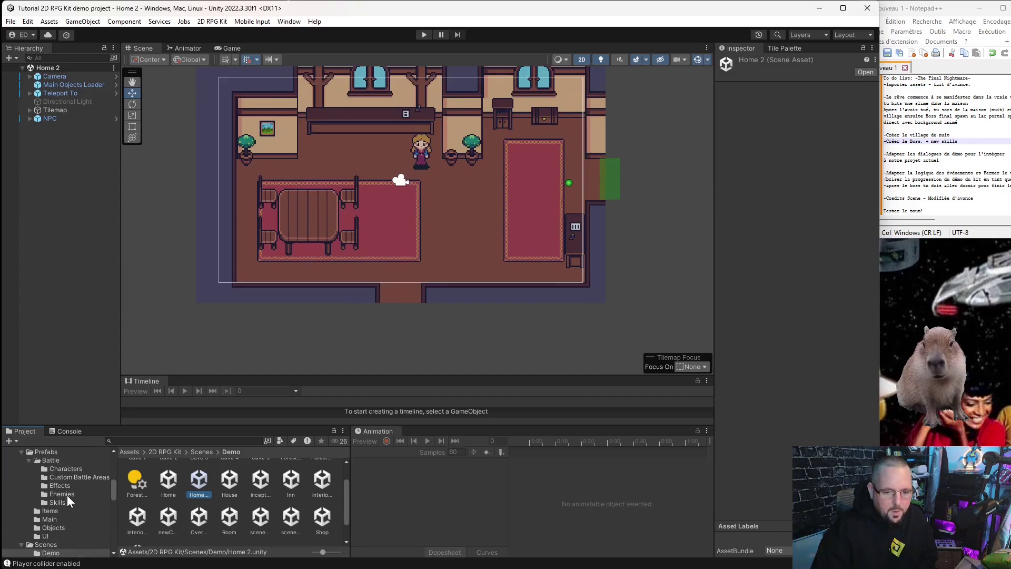
{"action": "scroll", "coordinate": [62, 492], "scroll_direction": "down", "scroll_amount": 5}
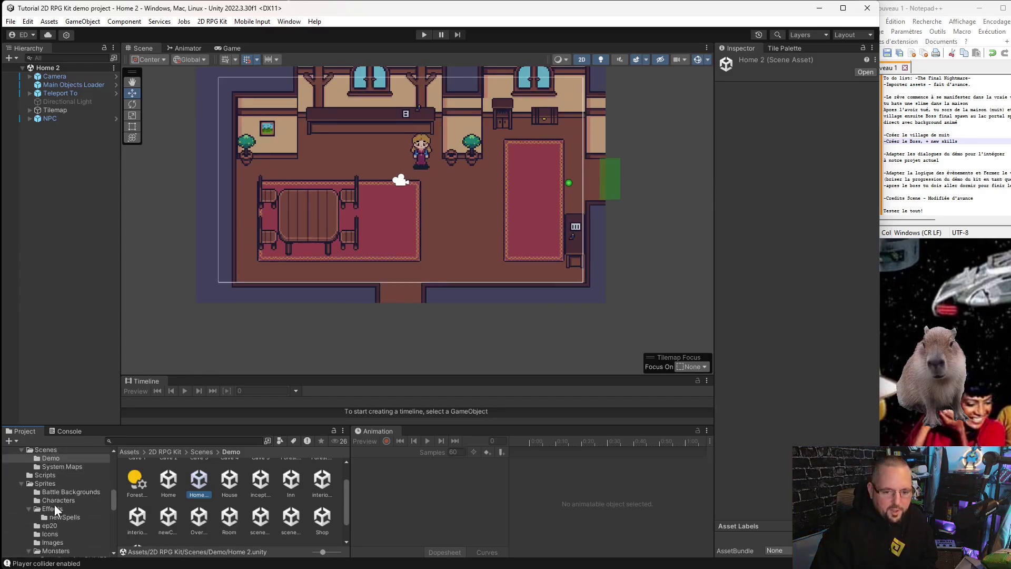
{"action": "scroll", "coordinate": [62, 492], "scroll_direction": "down", "scroll_amount": 3}
{"action": "scroll", "coordinate": [62, 502], "scroll_direction": "down", "scroll_amount": 3}
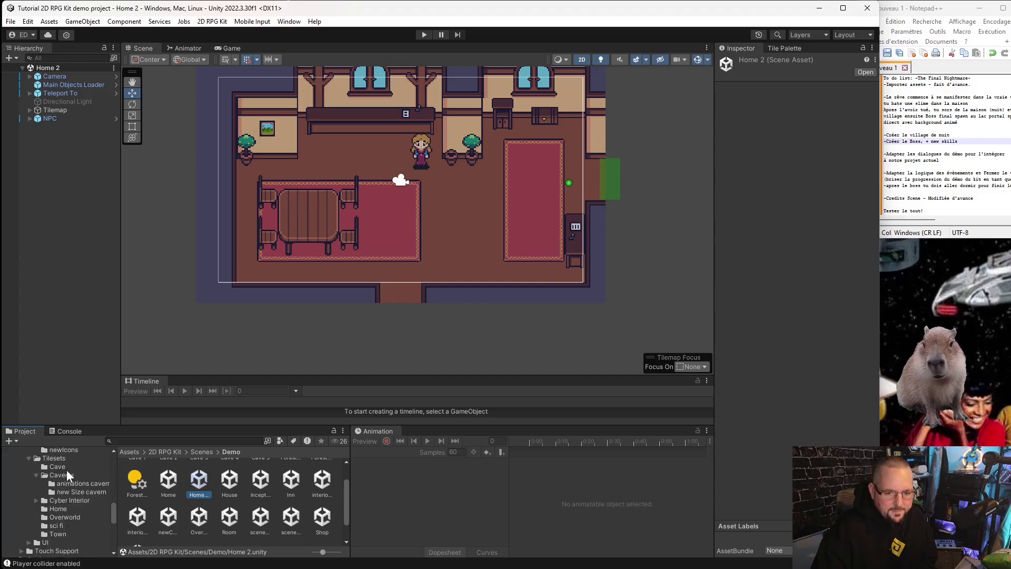
{"action": "scroll", "coordinate": [68, 508], "scroll_direction": "up", "scroll_amount": 3}
{"action": "scroll", "coordinate": [65, 506], "scroll_direction": "up", "scroll_amount": 3}
{"action": "scroll", "coordinate": [61, 504], "scroll_direction": "up", "scroll_amount": 3}
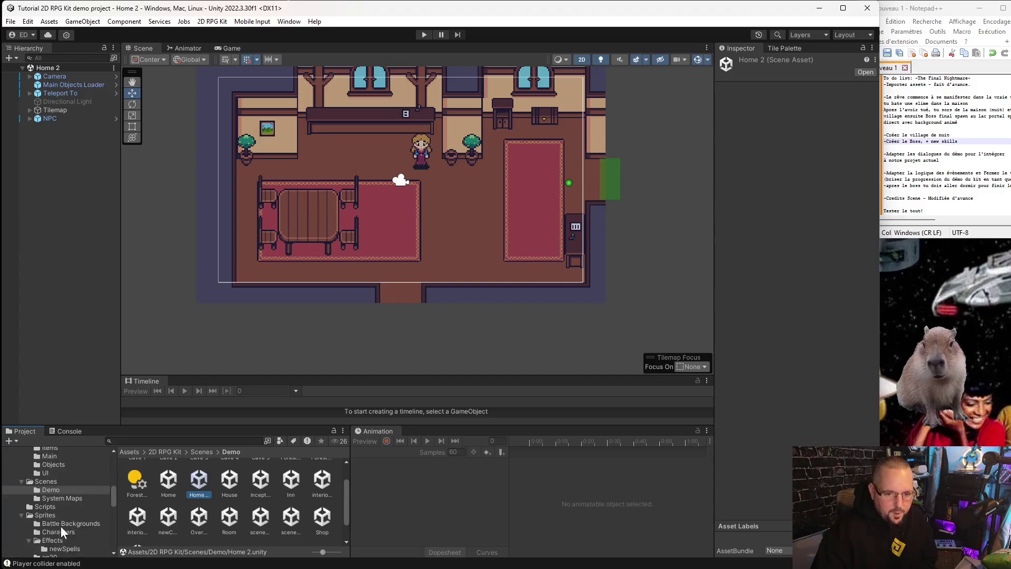
{"action": "scroll", "coordinate": [66, 532], "scroll_direction": "up", "scroll_amount": 5}
{"action": "left_click", "coordinate": [47, 484]}
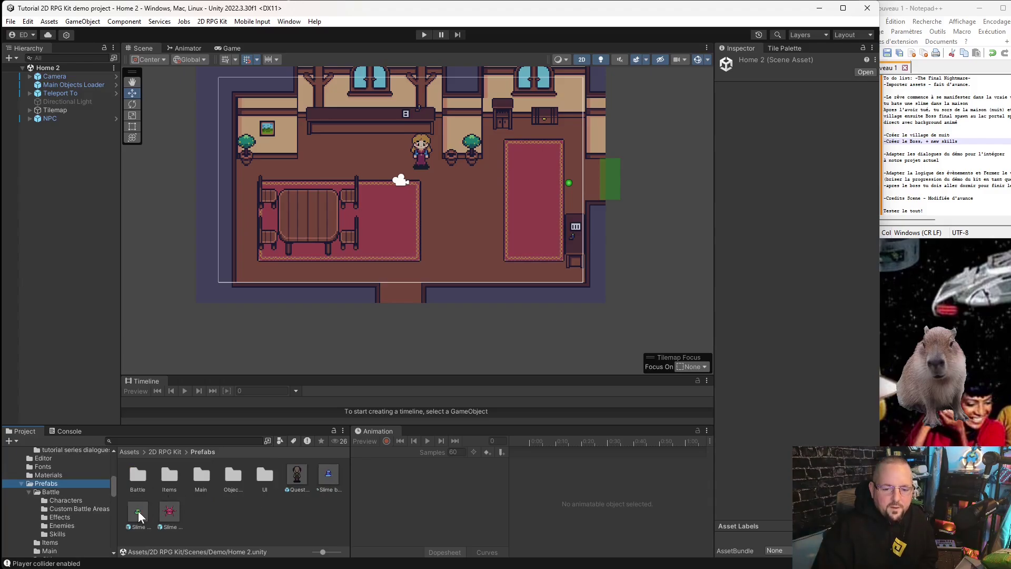
- Place Slime blue area Variant in the room and Slime red area Variant at the bottom entrance
{"action": "mouse_move", "coordinate": [325, 472]}
{"action": "left_mouse_down"}
{"action": "mouse_move", "coordinate": [458, 224]}
{"action": "mouse_move", "coordinate": [373, 153]}
{"action": "left_mouse_up"}
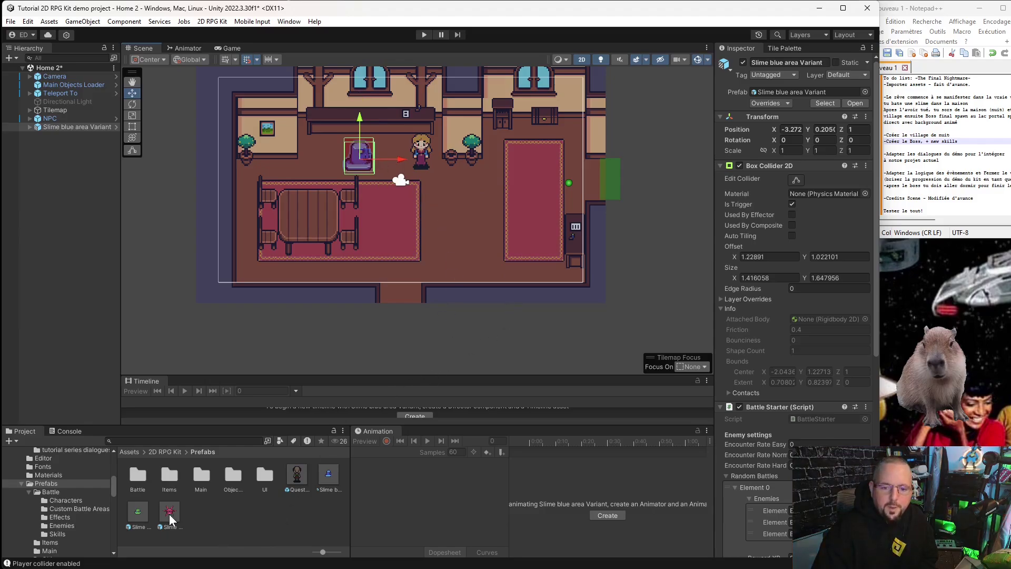
{"action": "mouse_move", "coordinate": [339, 366]}
{"action": "left_mouse_down"}
{"action": "mouse_move", "coordinate": [399, 258]}
{"action": "mouse_move", "coordinate": [403, 279]}
{"action": "left_mouse_up"}
{"action": "key", "text": "ctrl+z"}
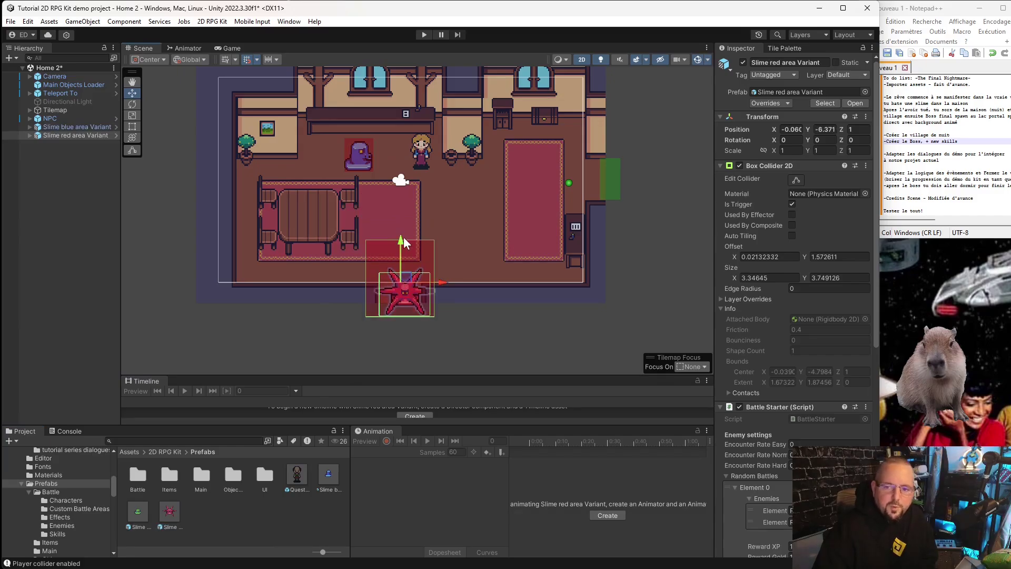
{"action": "scroll", "coordinate": [453, 246], "scroll_direction": "up", "scroll_amount": 1}
{"action": "scroll", "coordinate": [462, 241], "scroll_direction": "up", "scroll_amount": 1}
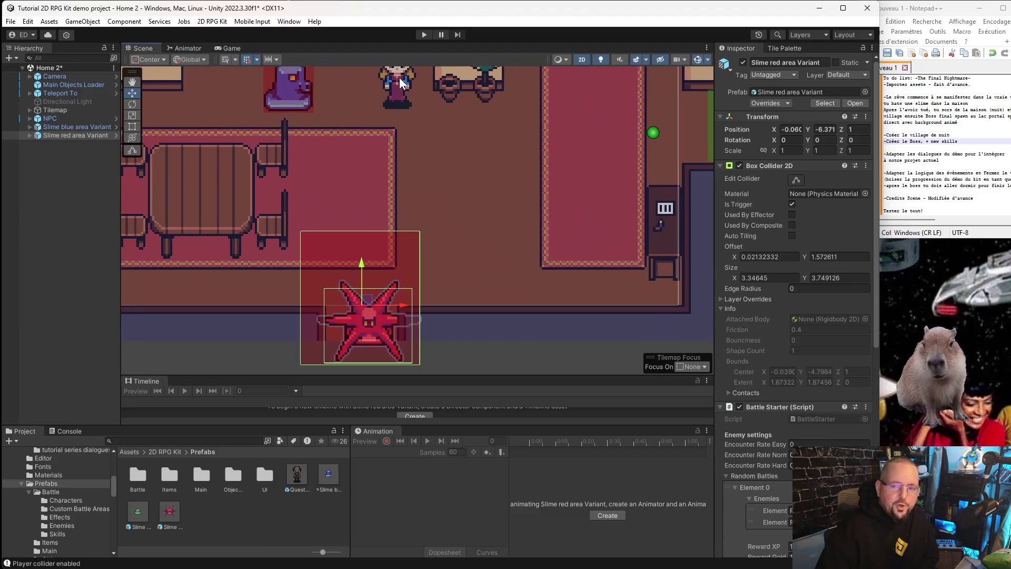
{"action": "scroll", "coordinate": [398, 97], "scroll_direction": "up", "scroll_amount": 1}
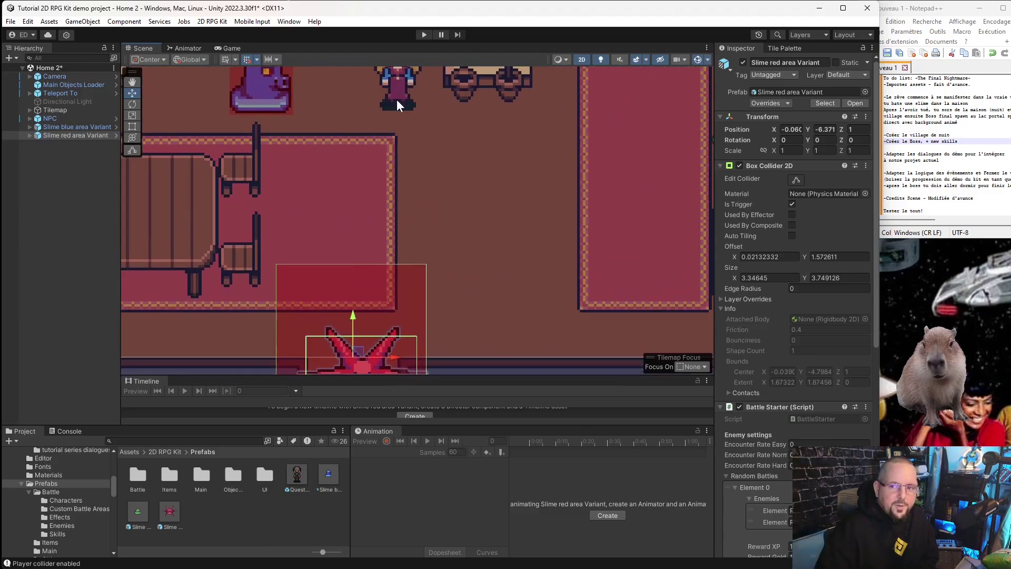
{"action": "scroll", "coordinate": [397, 99], "scroll_direction": "down", "scroll_amount": 1}
{"action": "scroll", "coordinate": [469, 367], "scroll_direction": "down", "scroll_amount": 2}
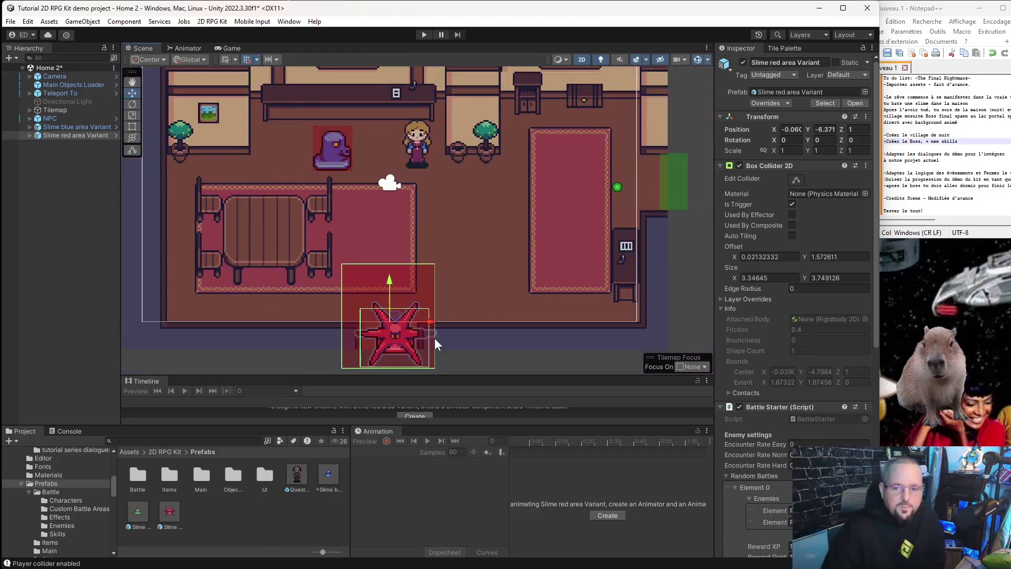
{"action": "scroll", "coordinate": [393, 339], "scroll_direction": "up", "scroll_amount": 1}
{"action": "scroll", "coordinate": [491, 342], "scroll_direction": "up", "scroll_amount": 1}
{"action": "scroll", "coordinate": [490, 279], "scroll_direction": "up", "scroll_amount": 1}
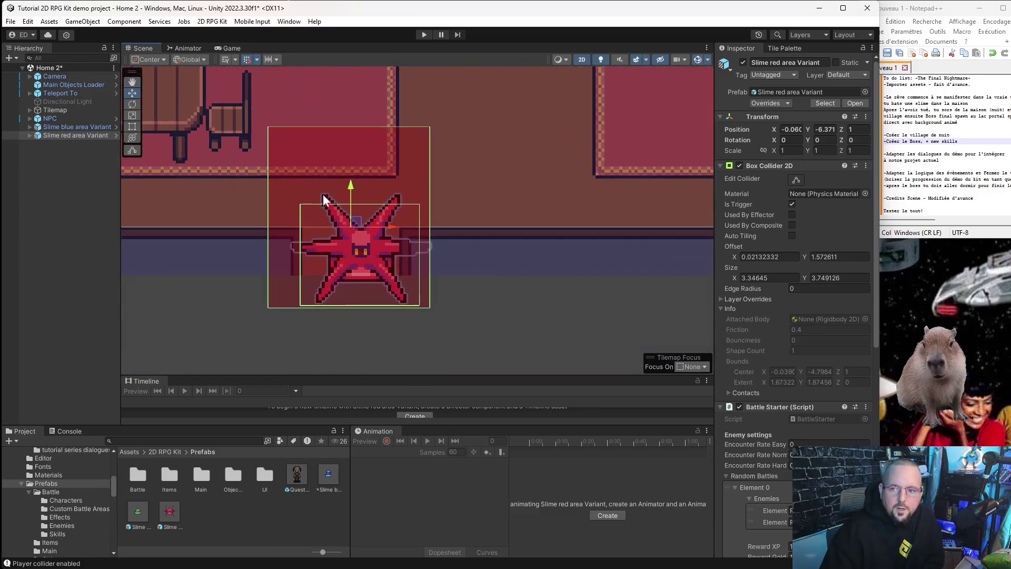
- Pull the red slime area's Box Collider 2D top and left edges in to about 2.98 × 2.33, then deselect
{"action": "left_click", "coordinate": [797, 184]}
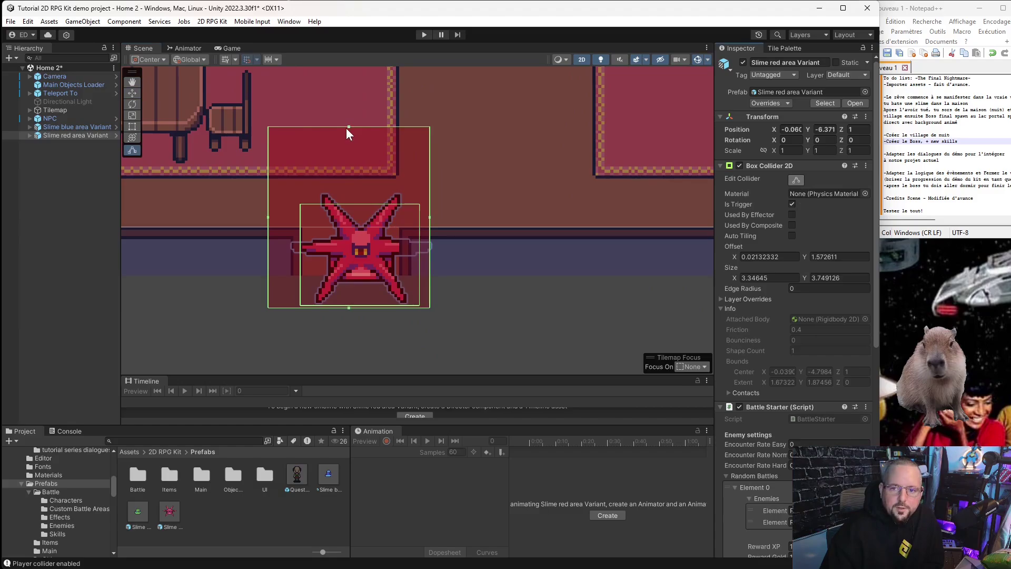
{"action": "left_click_drag", "start_coordinate": [349, 127], "coordinate": [384, 195]}
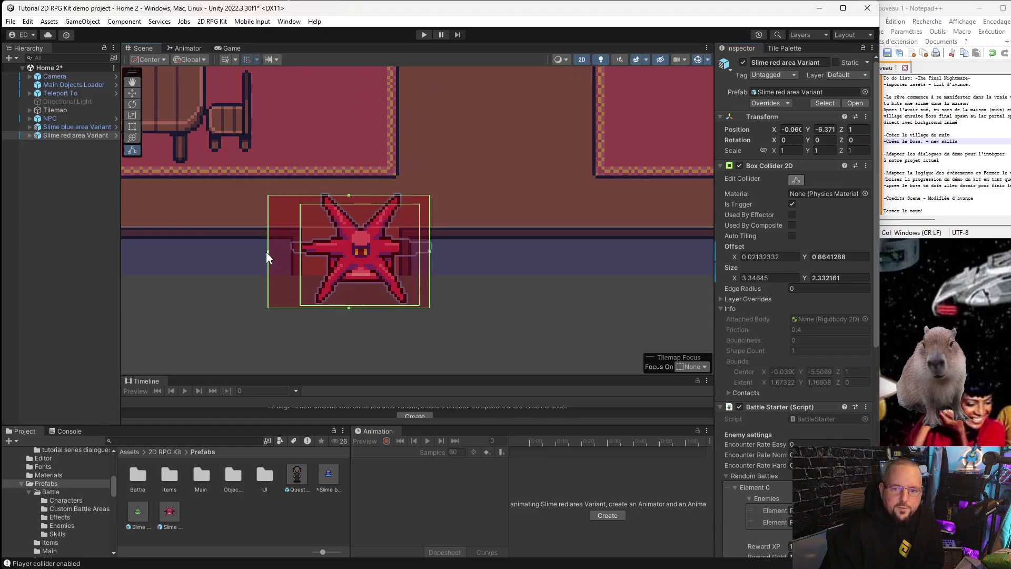
{"action": "left_click_drag", "start_coordinate": [267, 252], "coordinate": [286, 258]}
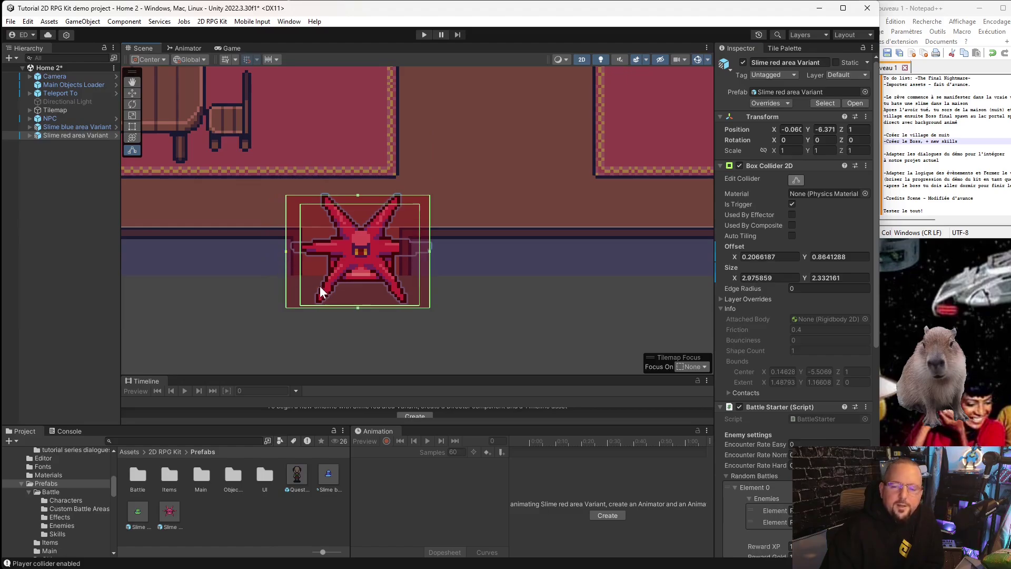
{"action": "scroll", "coordinate": [485, 237], "scroll_direction": "down", "scroll_amount": 3}
{"action": "scroll", "coordinate": [484, 237], "scroll_direction": "down", "scroll_amount": 2}
{"action": "middle_click_drag", "start_coordinate": [600, 270], "coordinate": [549, 308]}
{"action": "scroll", "coordinate": [492, 302], "scroll_direction": "up", "scroll_amount": 1}
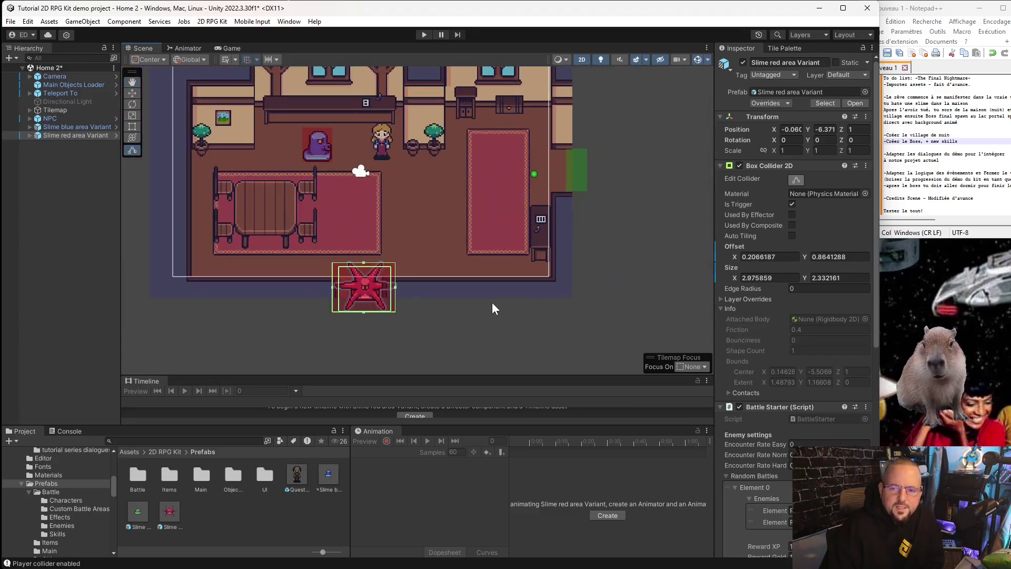
{"action": "left_click", "coordinate": [66, 149]}
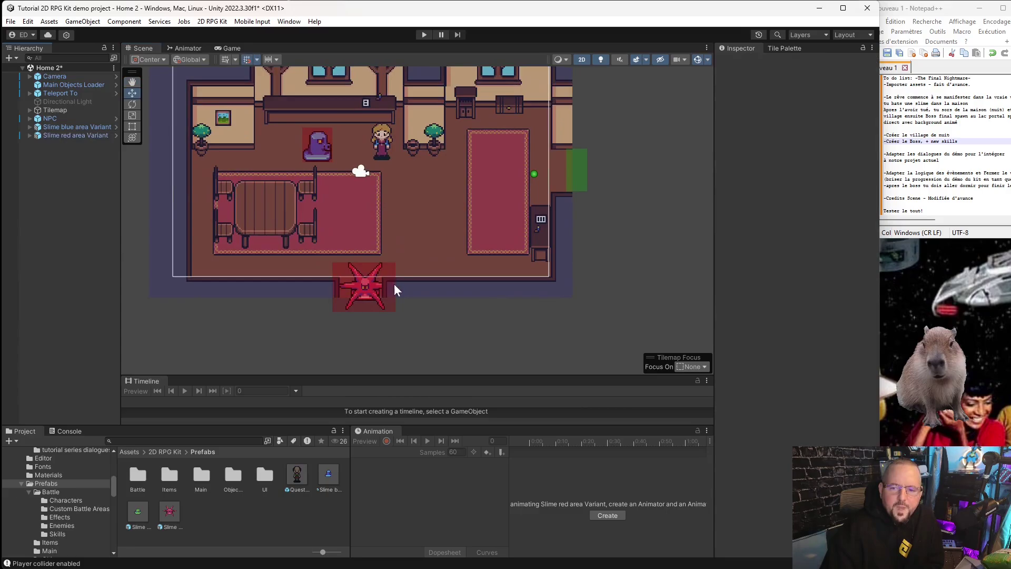
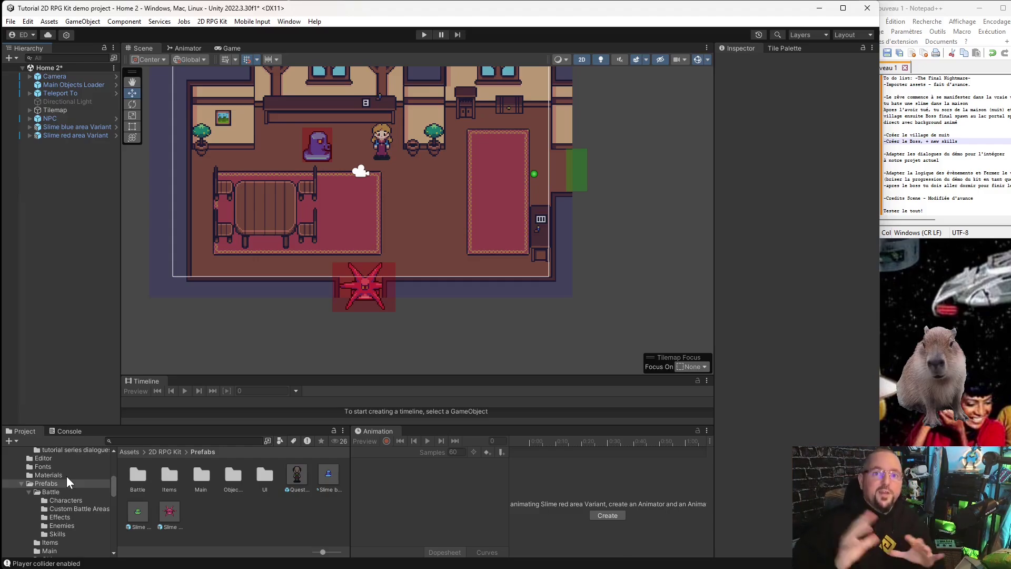
- Add a 2D RPG Kit Teleport and place Teleport To on the red star exit
{"action": "right_click", "coordinate": [79, 195]}
{"action": "mouse_move", "coordinate": [139, 355]}
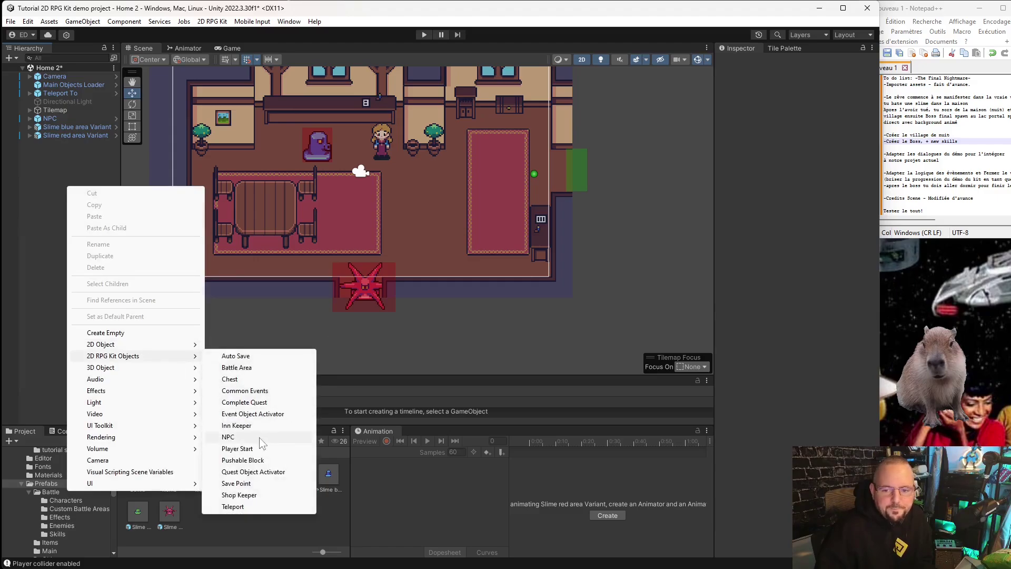
{"action": "left_click", "coordinate": [247, 506]}
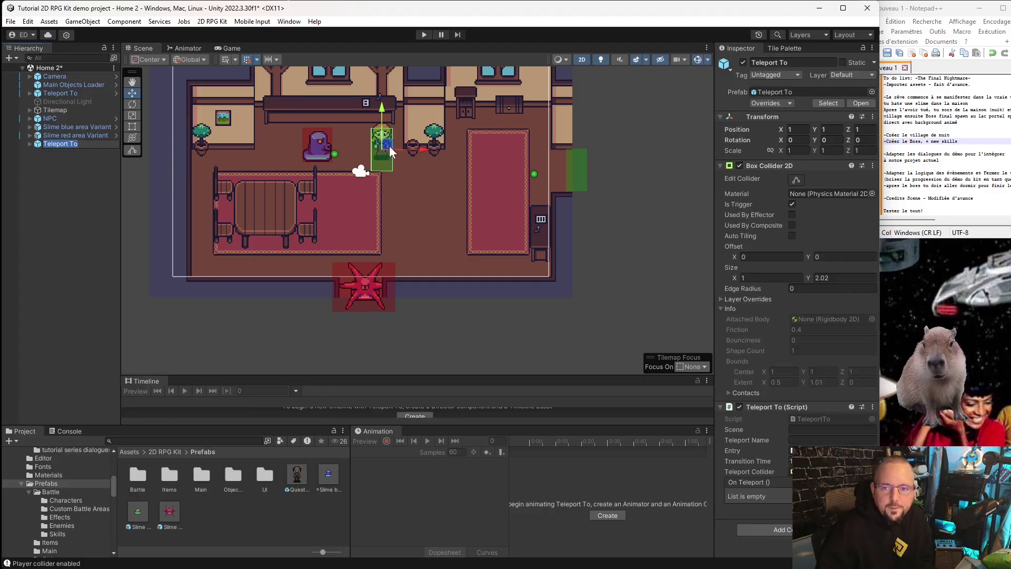
{"action": "left_click_drag", "start_coordinate": [389, 150], "coordinate": [367, 298]}
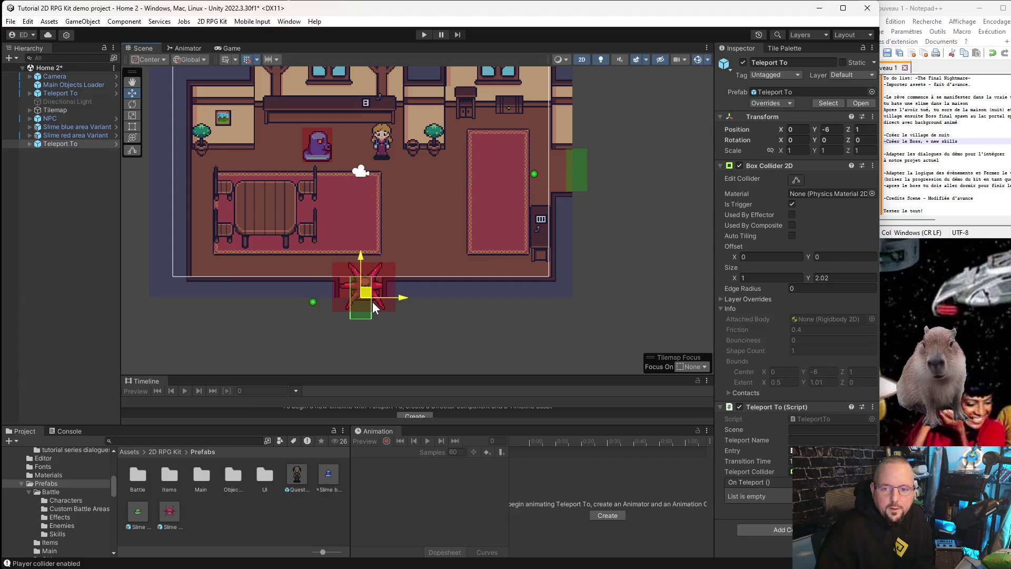
- Move the Teleport From arrival point up beside the carpet
{"action": "left_click", "coordinate": [314, 298]}
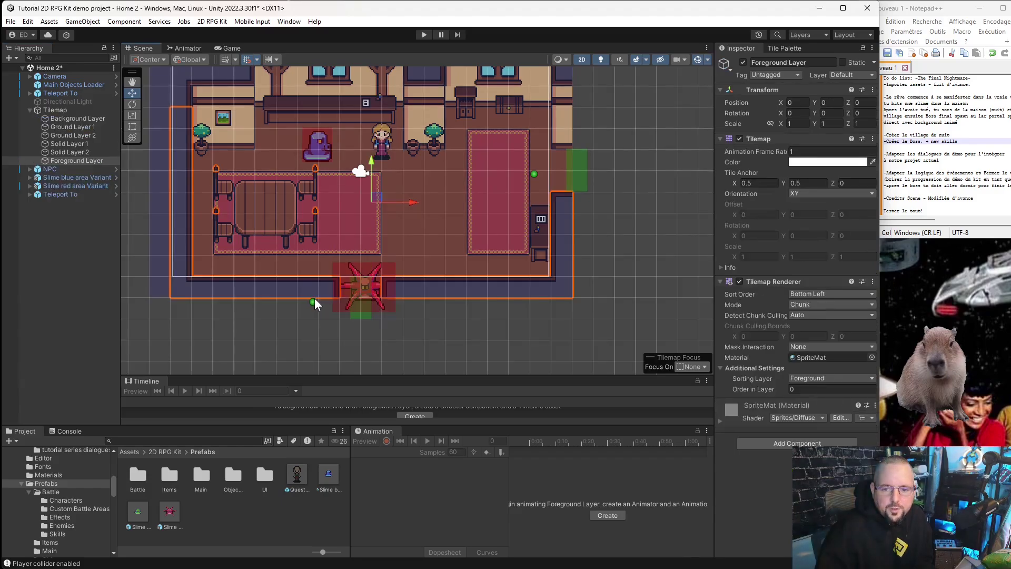
{"action": "left_click", "coordinate": [310, 303]}
{"action": "left_click", "coordinate": [313, 302]}
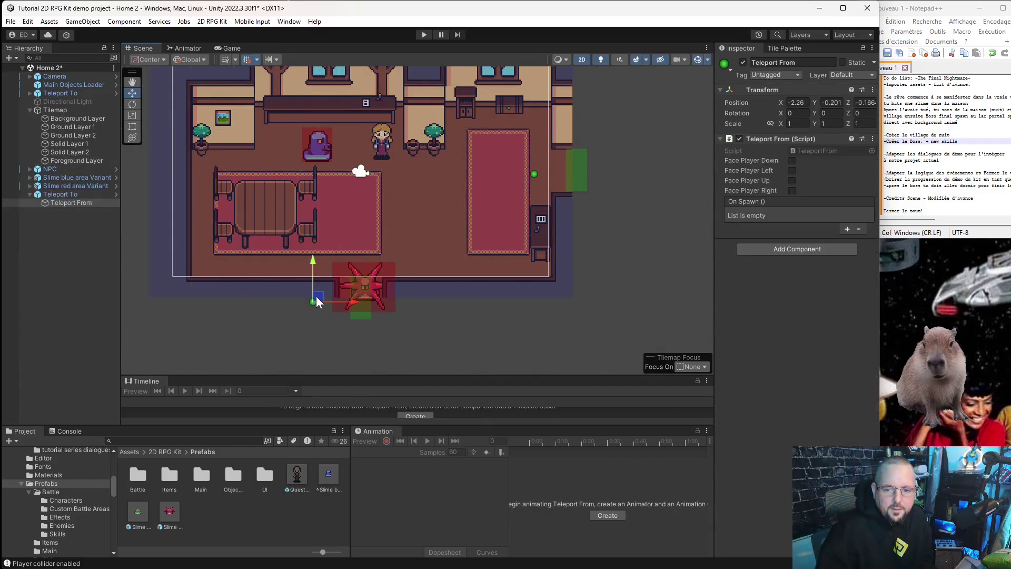
{"action": "mouse_move", "coordinate": [316, 301]}
{"action": "left_mouse_down"}
{"action": "mouse_move", "coordinate": [403, 195]}
{"action": "mouse_move", "coordinate": [385, 211]}
{"action": "left_mouse_up"}
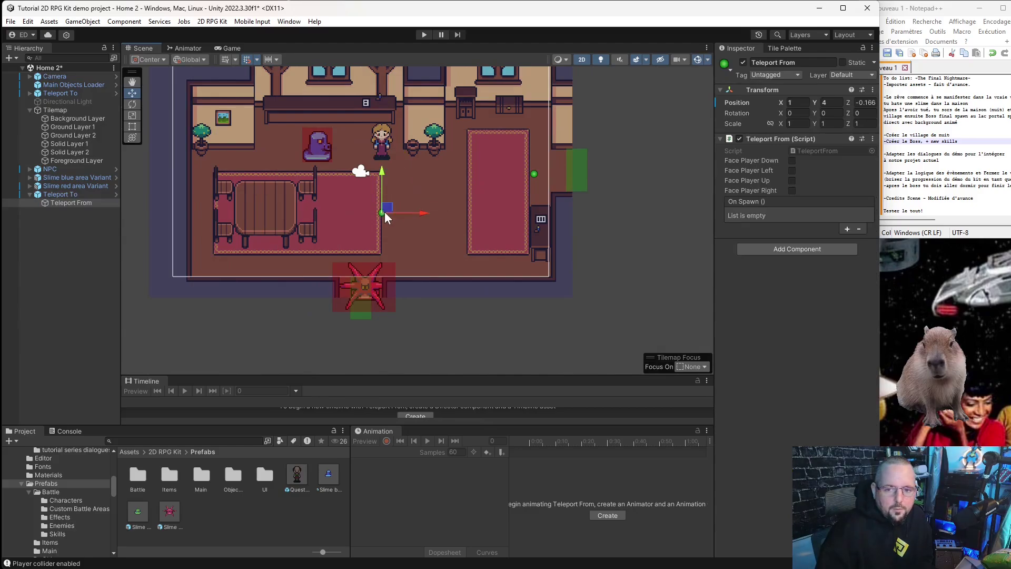
- Reselect Teleport To and turn on collider editing for its Box Collider 2D
{"action": "left_click", "coordinate": [364, 316]}
{"action": "left_click", "coordinate": [796, 180]}
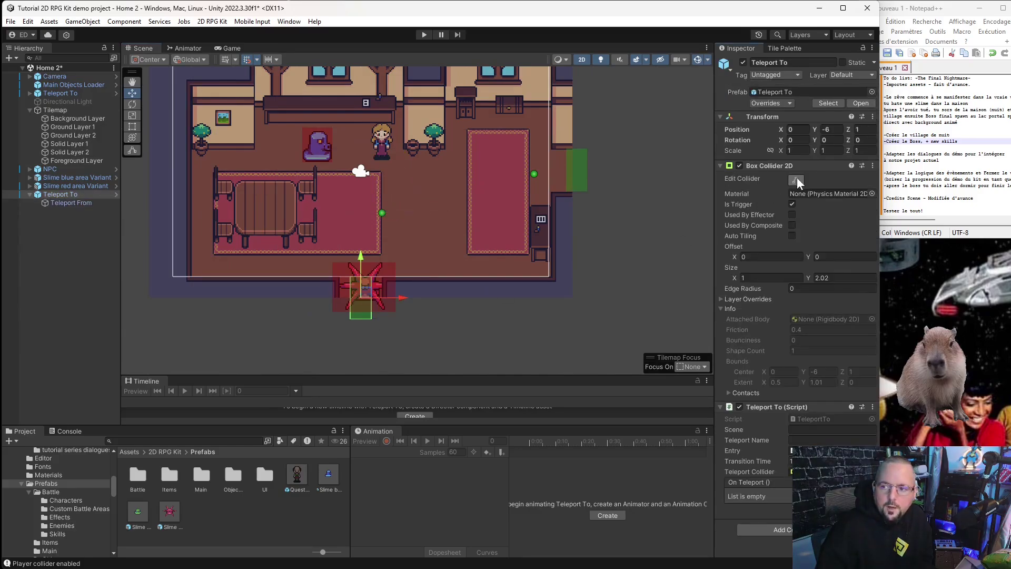
{"action": "scroll", "coordinate": [356, 299], "scroll_direction": "up", "scroll_amount": 2}
{"action": "scroll", "coordinate": [356, 299], "scroll_direction": "up", "scroll_amount": 1}
{"action": "scroll", "coordinate": [372, 299], "scroll_direction": "up", "scroll_amount": 1}
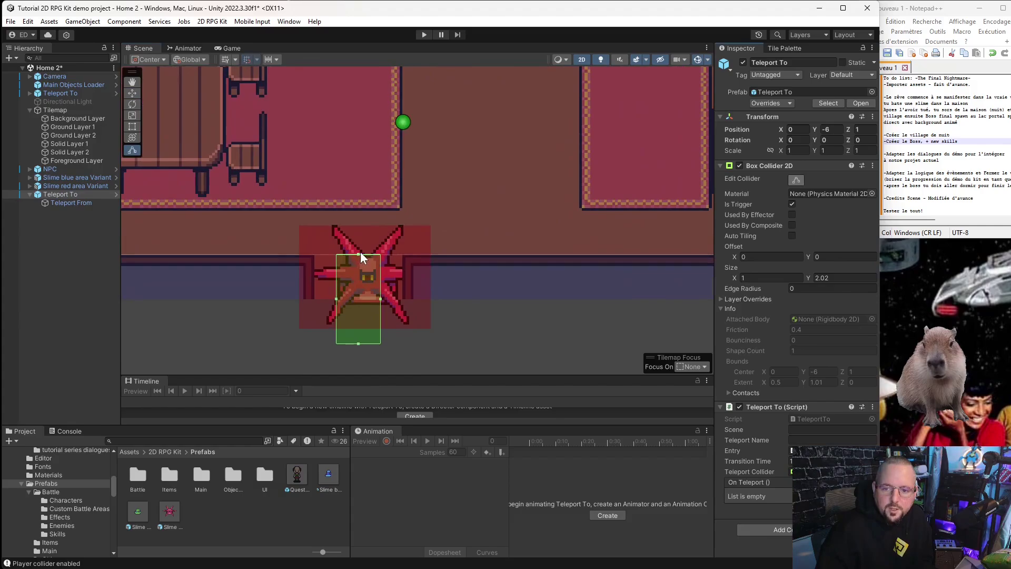
- Drag the Box Collider 2D edges so the trigger box fits the red star
{"action": "left_click_drag", "start_coordinate": [359, 254], "coordinate": [369, 272]}
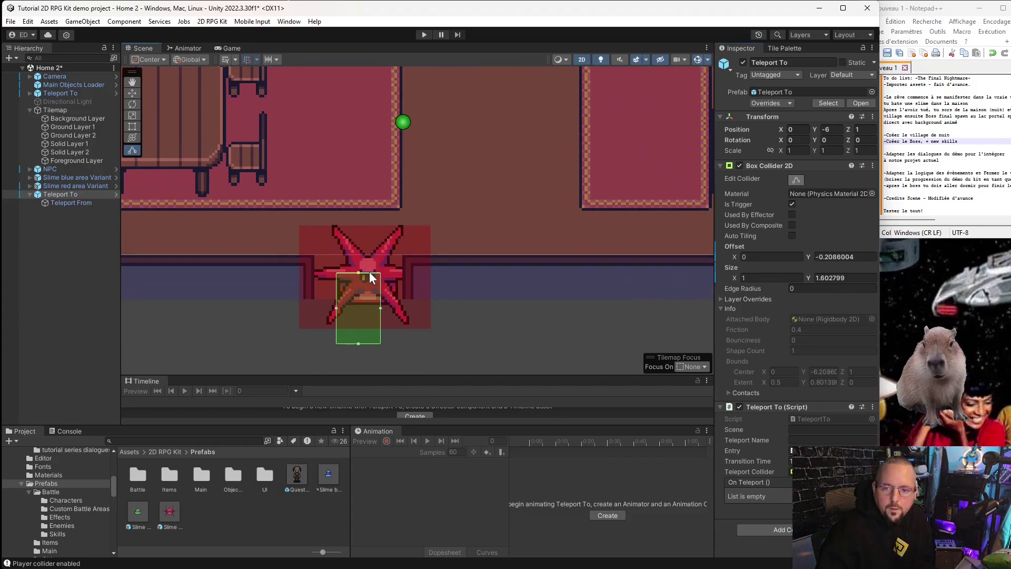
{"action": "left_click_drag", "start_coordinate": [380, 308], "coordinate": [401, 306]}
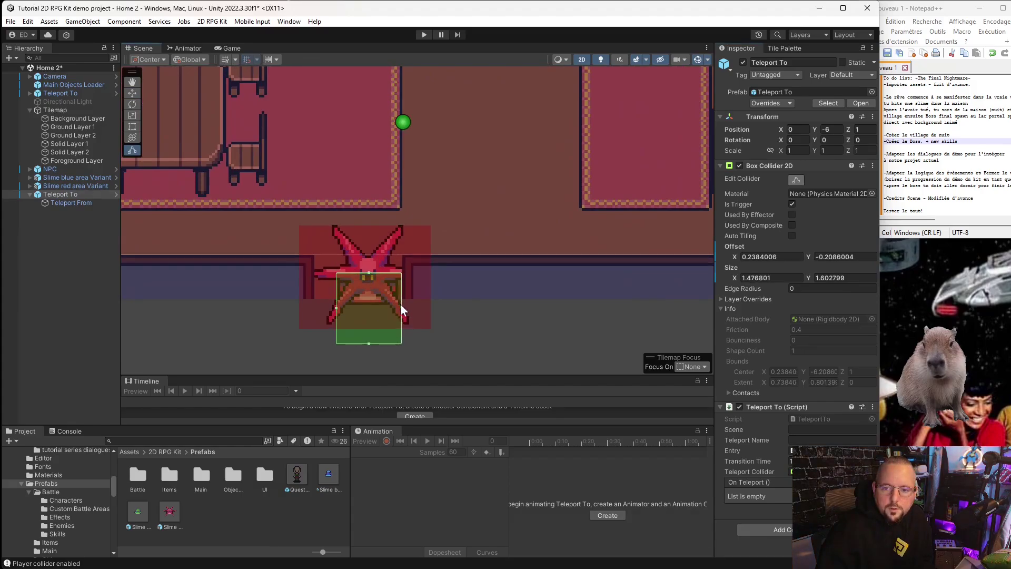
{"action": "left_click_drag", "start_coordinate": [335, 310], "coordinate": [313, 299]}
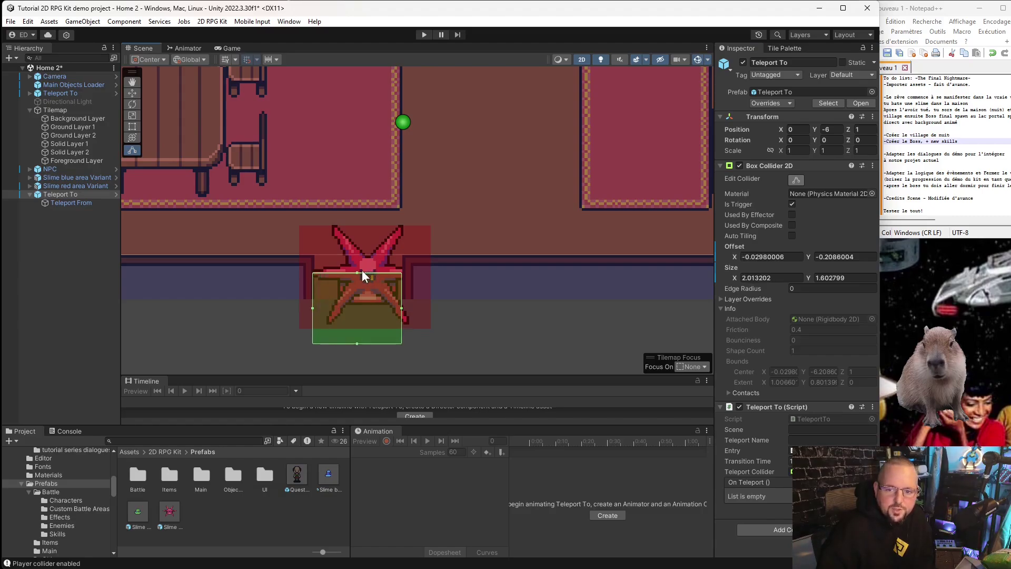
{"action": "left_click_drag", "start_coordinate": [357, 272], "coordinate": [357, 274]}
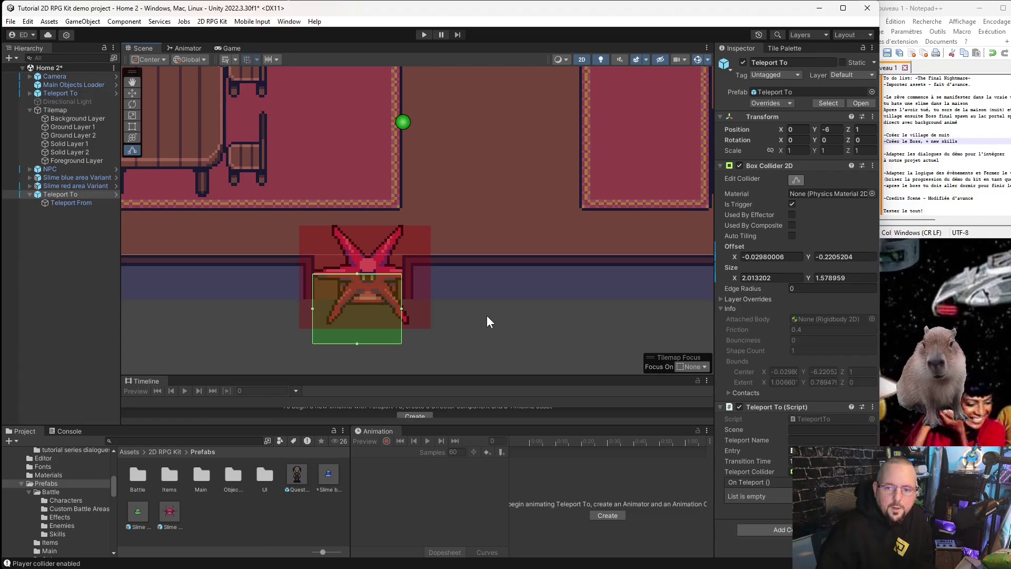
- Set both Teleport Name and Scene to Home3 in the Teleport To script
{"action": "left_click", "coordinate": [806, 439]}
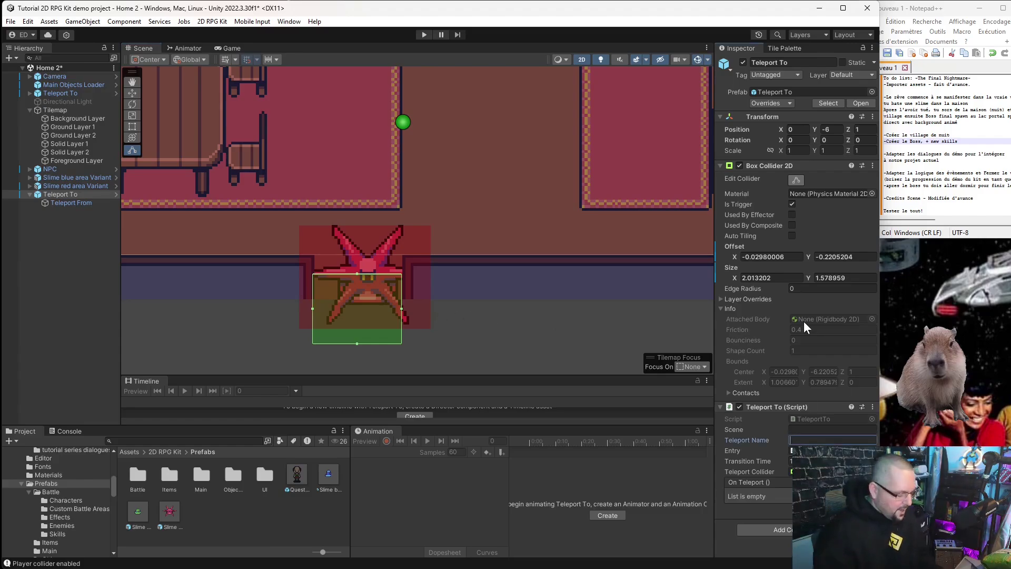
{"action": "type", "text": "Home"}
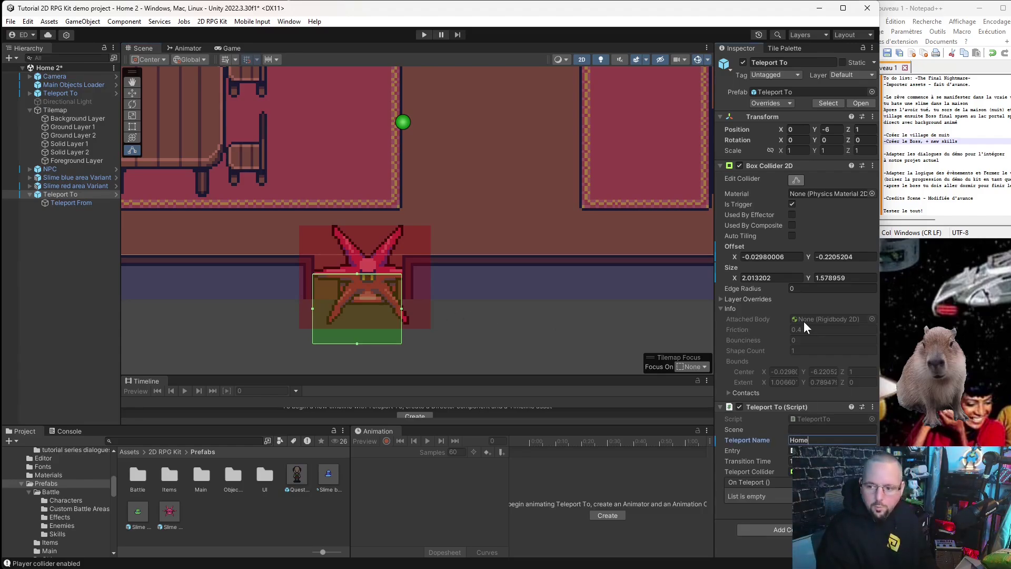
{"action": "type", "text": "3"}
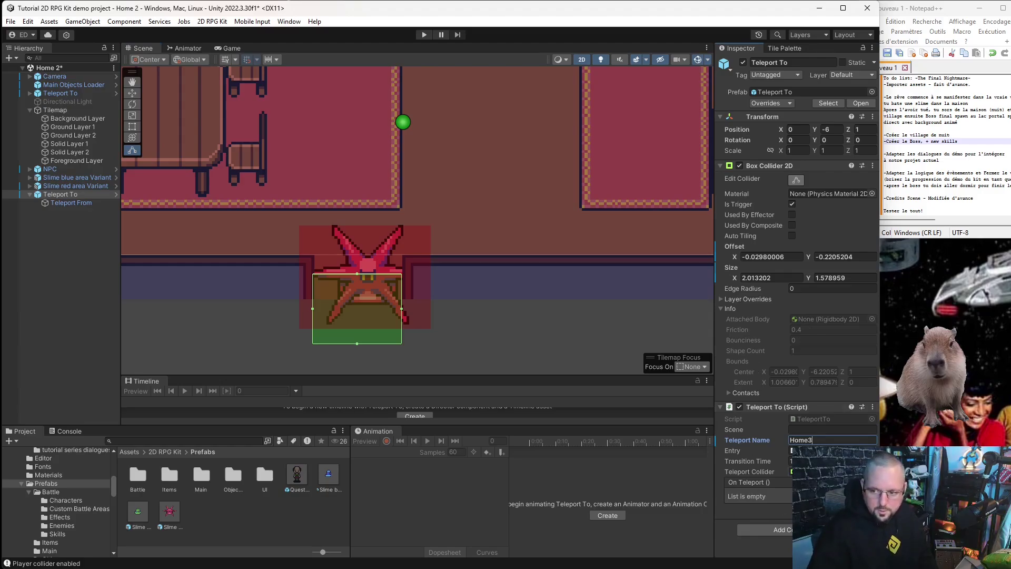
{"action": "key", "text": "shift+Tab"}
{"action": "type", "text": "H"}
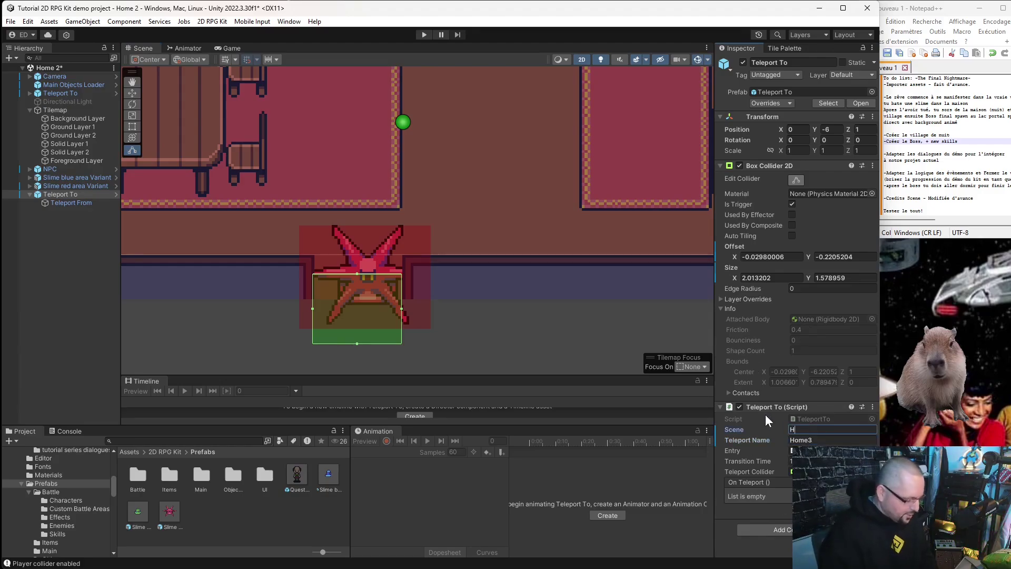
{"action": "type", "text": "ome3"}
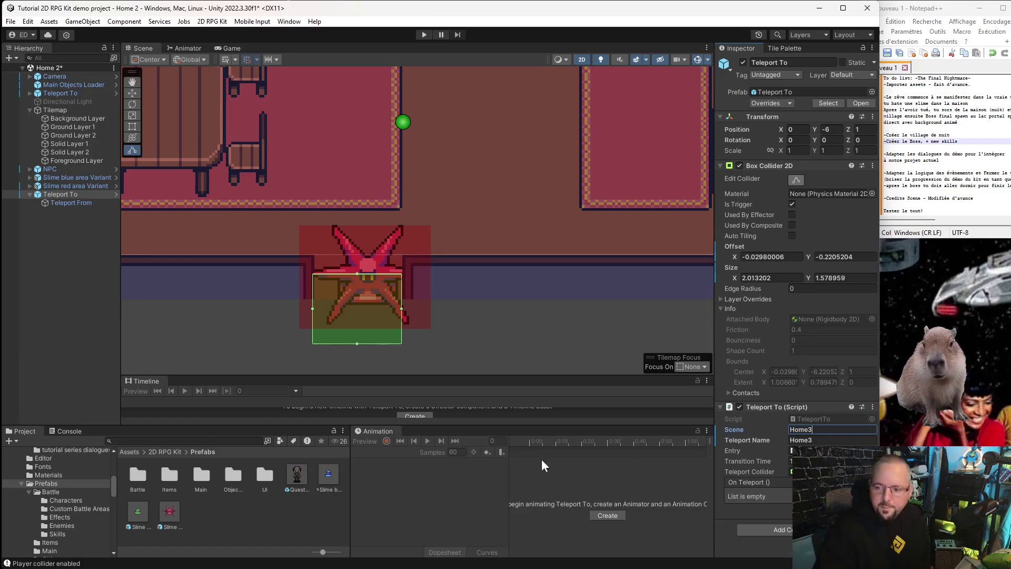
{"action": "left_click", "coordinate": [790, 440]}
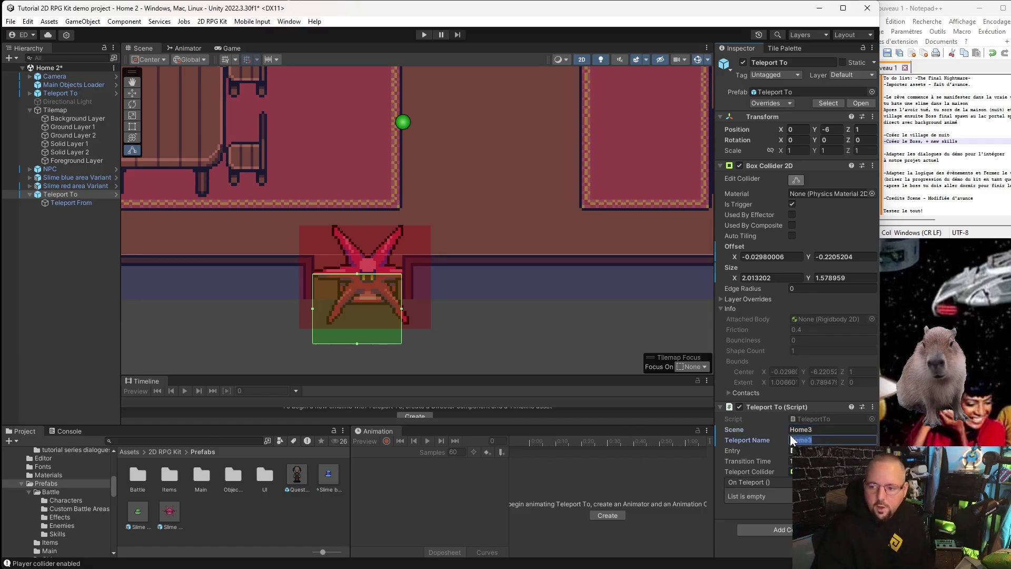
{"action": "left_click", "coordinate": [444, 496]}
{"action": "scroll", "coordinate": [365, 273], "scroll_direction": "down", "scroll_amount": 3}
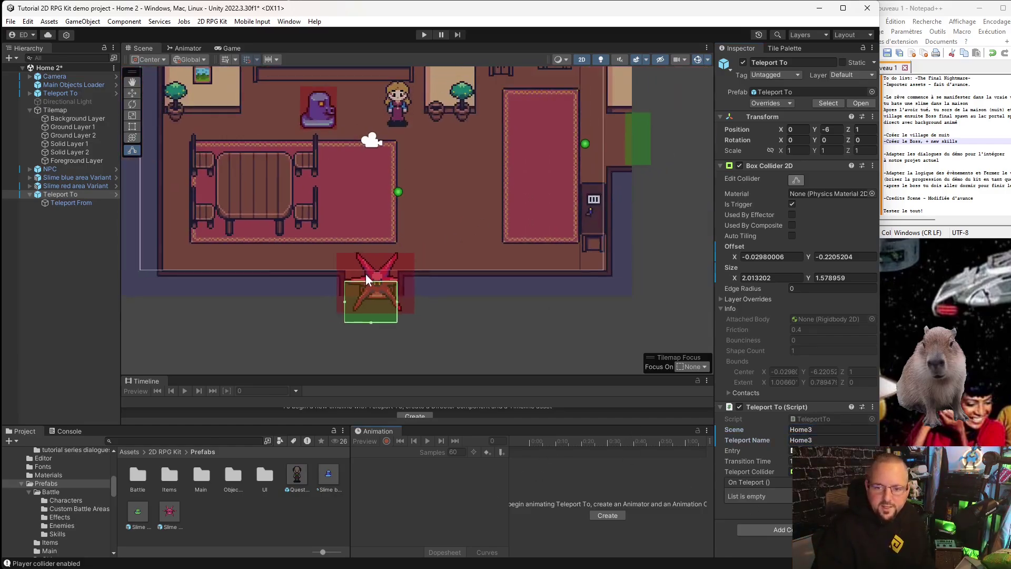
{"action": "scroll", "coordinate": [365, 273], "scroll_direction": "down", "scroll_amount": 2}
{"action": "left_click", "coordinate": [293, 324]}
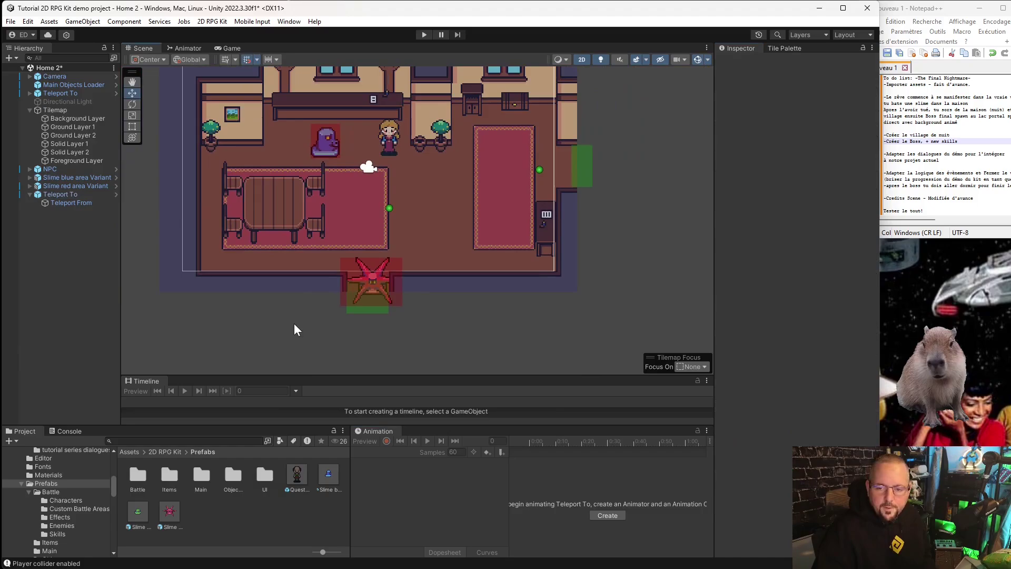
- Save the Home 2 scene from the File menu
{"action": "left_click", "coordinate": [8, 24]}
{"action": "left_click", "coordinate": [32, 73]}
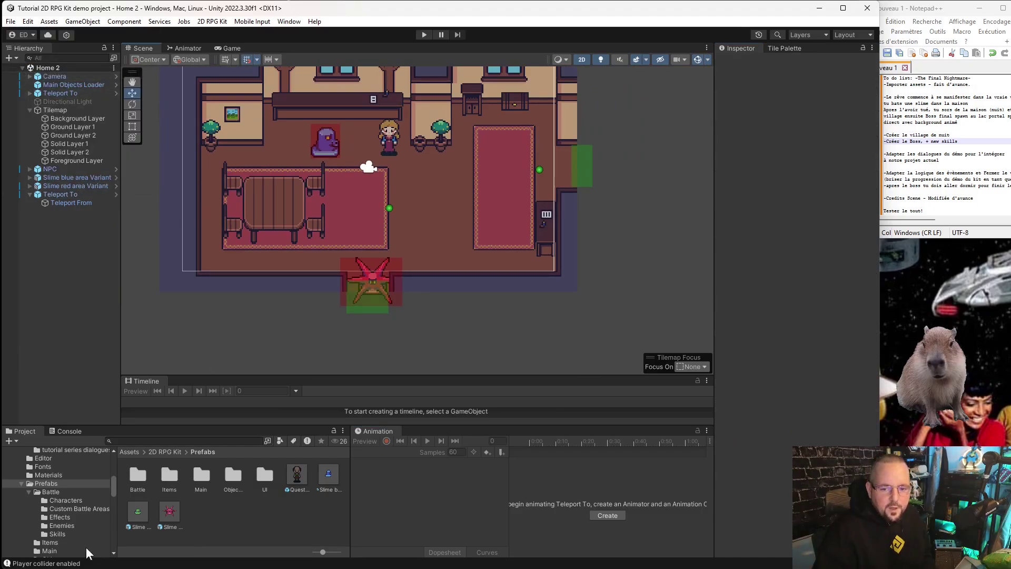
{"action": "scroll", "coordinate": [64, 495], "scroll_direction": "down", "scroll_amount": 2}
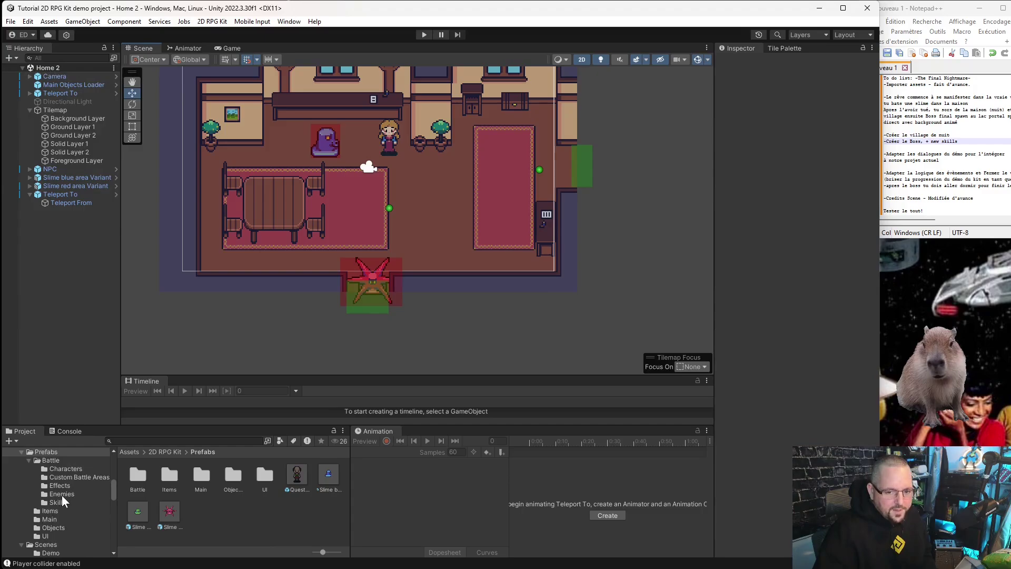
{"action": "scroll", "coordinate": [65, 502], "scroll_direction": "down", "scroll_amount": 3}
{"action": "scroll", "coordinate": [57, 495], "scroll_direction": "down", "scroll_amount": 5}
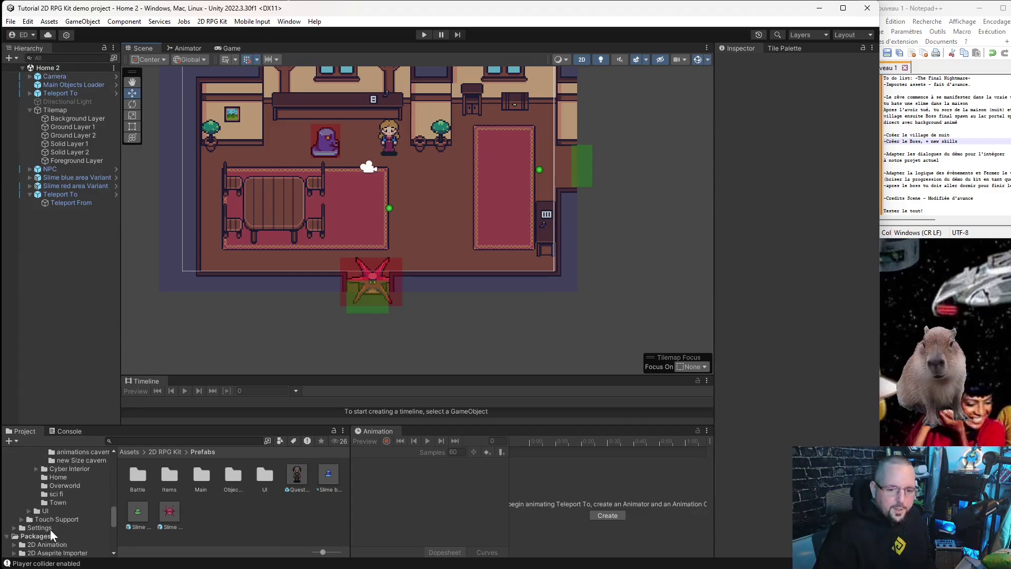
{"action": "scroll", "coordinate": [53, 526], "scroll_direction": "up", "scroll_amount": 3}
{"action": "scroll", "coordinate": [56, 490], "scroll_direction": "up", "scroll_amount": 2}
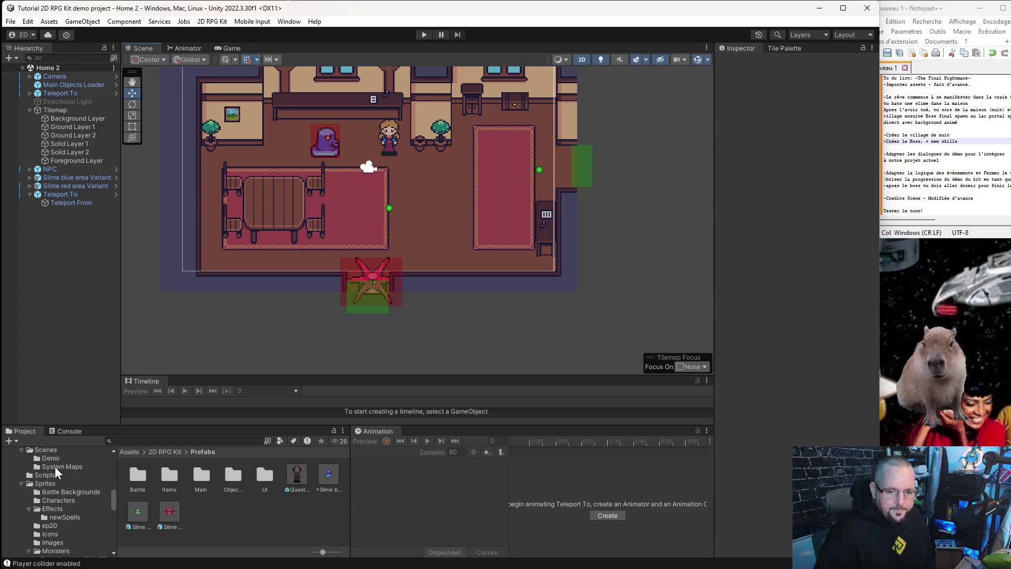
- Duplicate the Village scene in the Demo folder and name the copy Village 2
{"action": "left_click", "coordinate": [46, 458]}
{"action": "scroll", "coordinate": [195, 495], "scroll_direction": "down", "scroll_amount": 2}
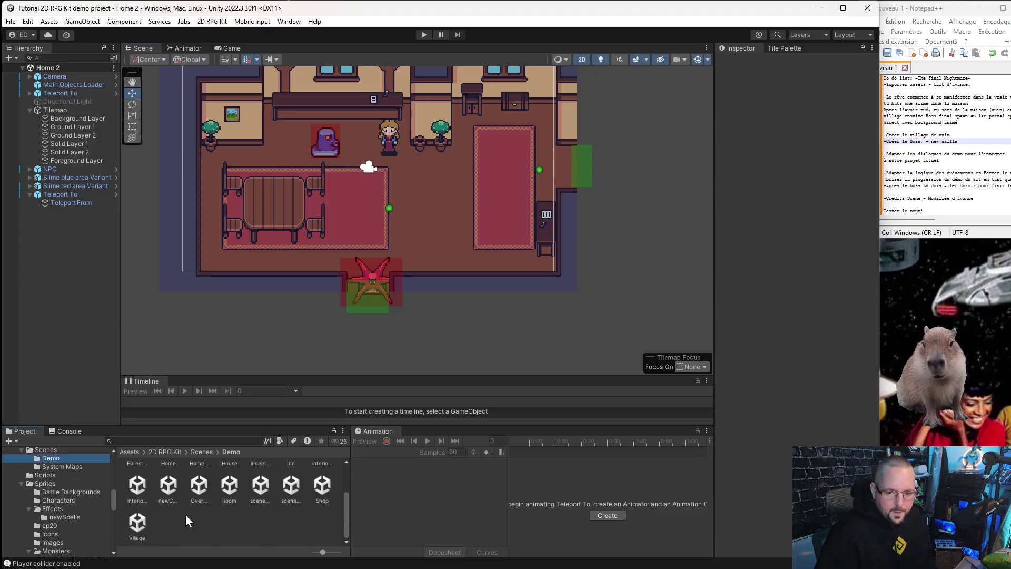
{"action": "left_click", "coordinate": [138, 524]}
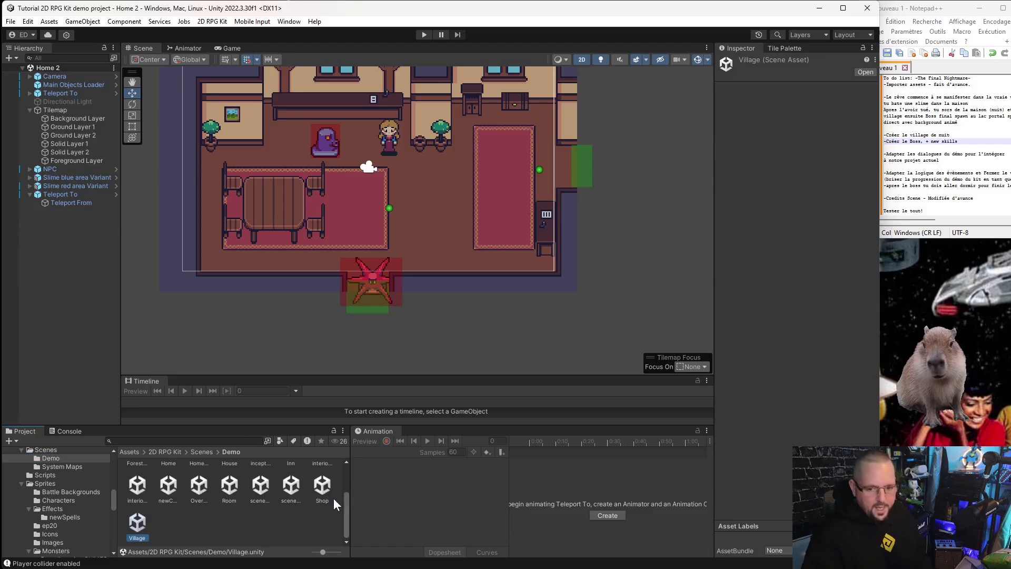
{"action": "key", "text": "ctrl+d"}
{"action": "left_click", "coordinate": [168, 538]}
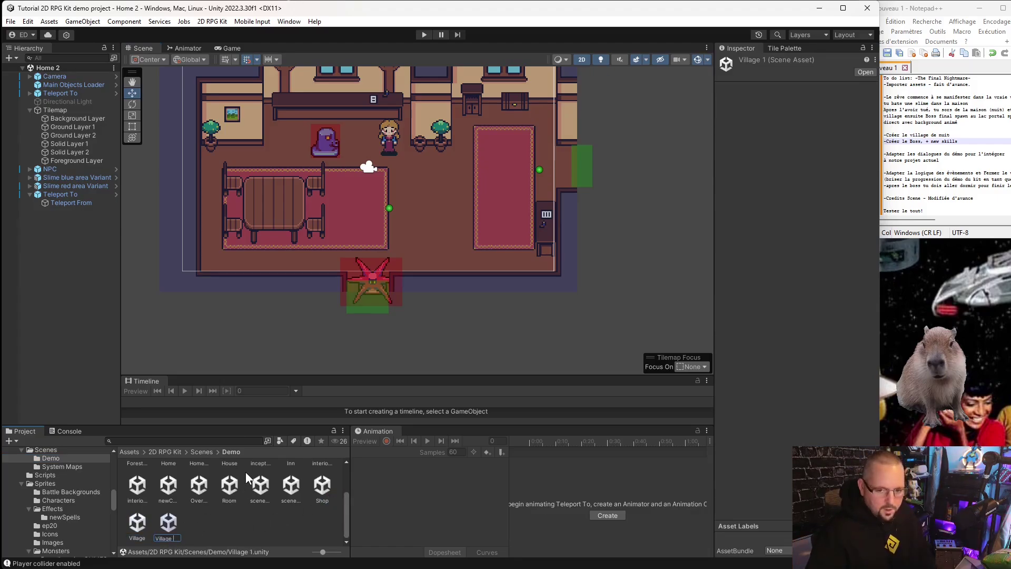
{"action": "type", "text": "2"}
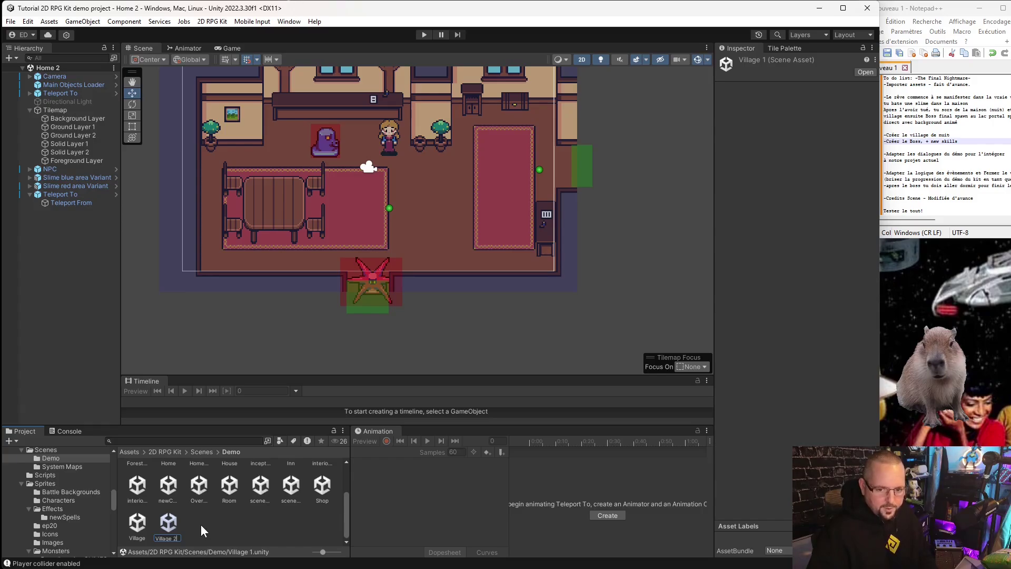
{"action": "key", "text": "Return"}
- Set the teleport's destination Scene field to Village 2
{"action": "left_click", "coordinate": [380, 299]}
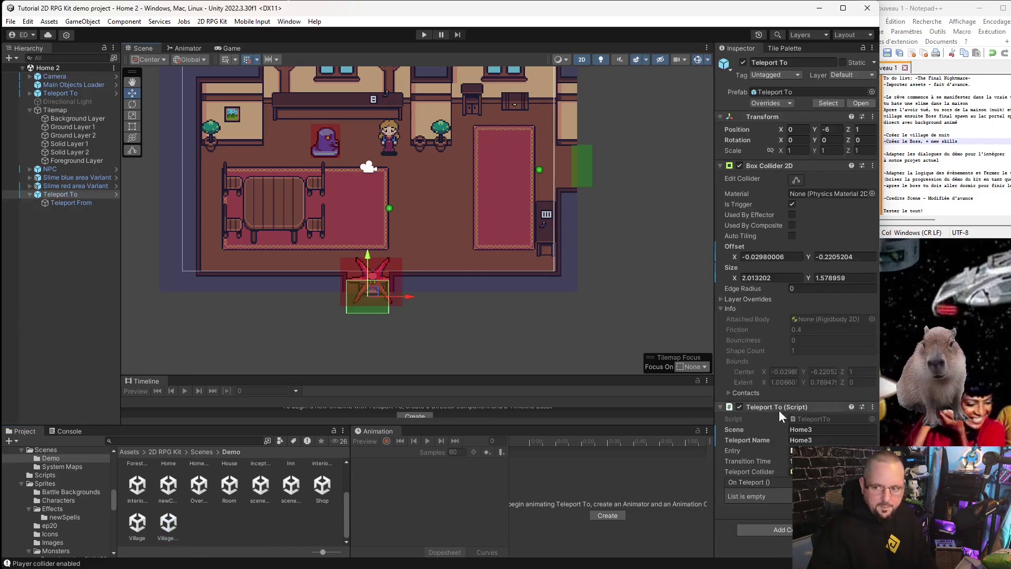
{"action": "left_click", "coordinate": [819, 430]}
{"action": "type", "text": "V"}
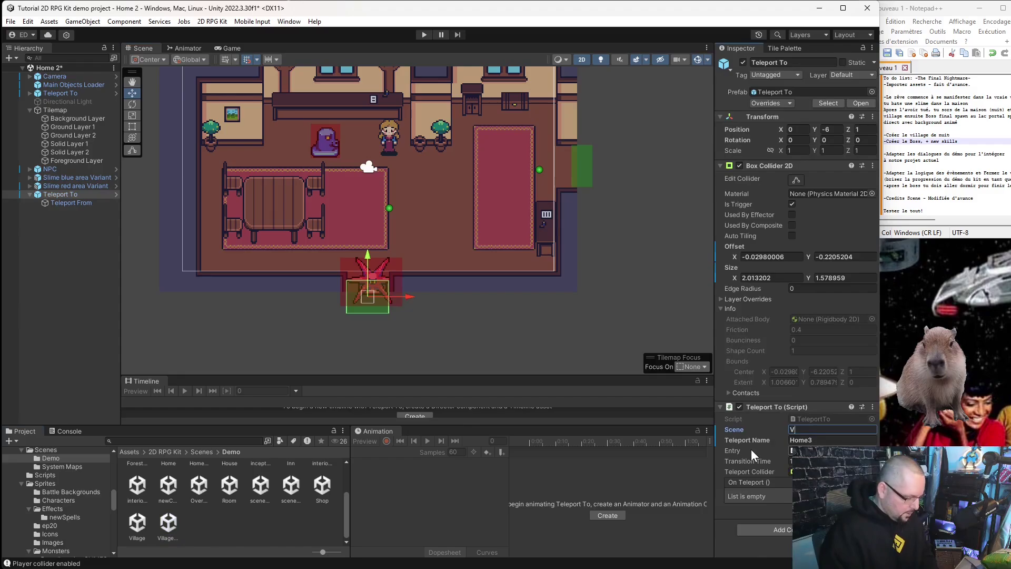
{"action": "type", "text": "illage 2"}
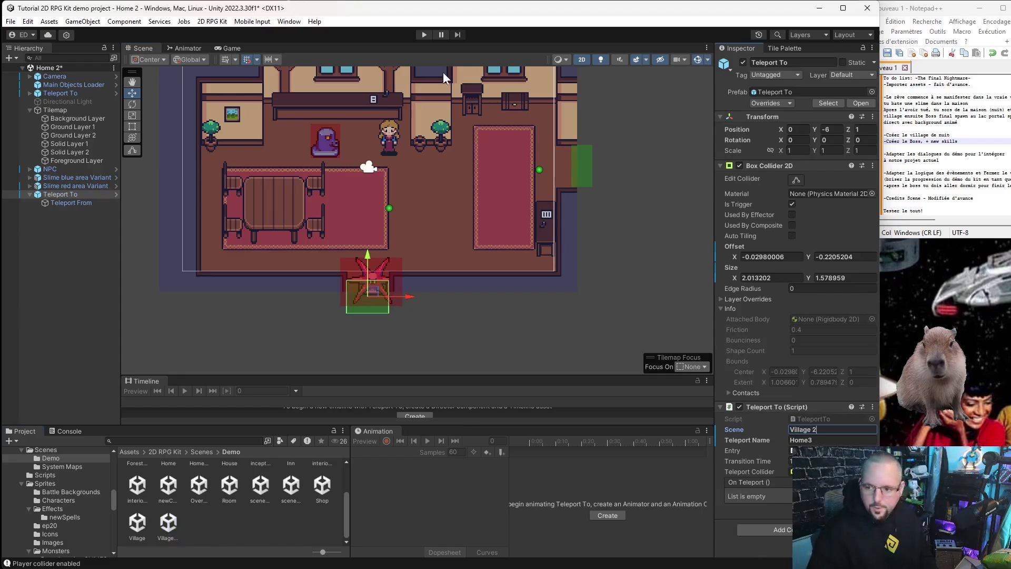
{"action": "left_click", "coordinate": [438, 518]}
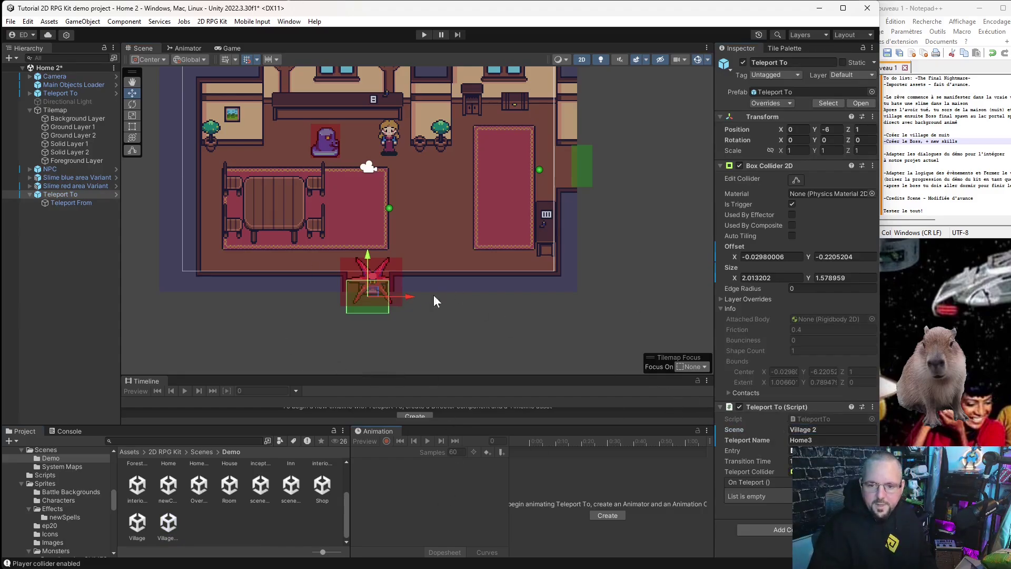
{"action": "left_click", "coordinate": [11, 21]}
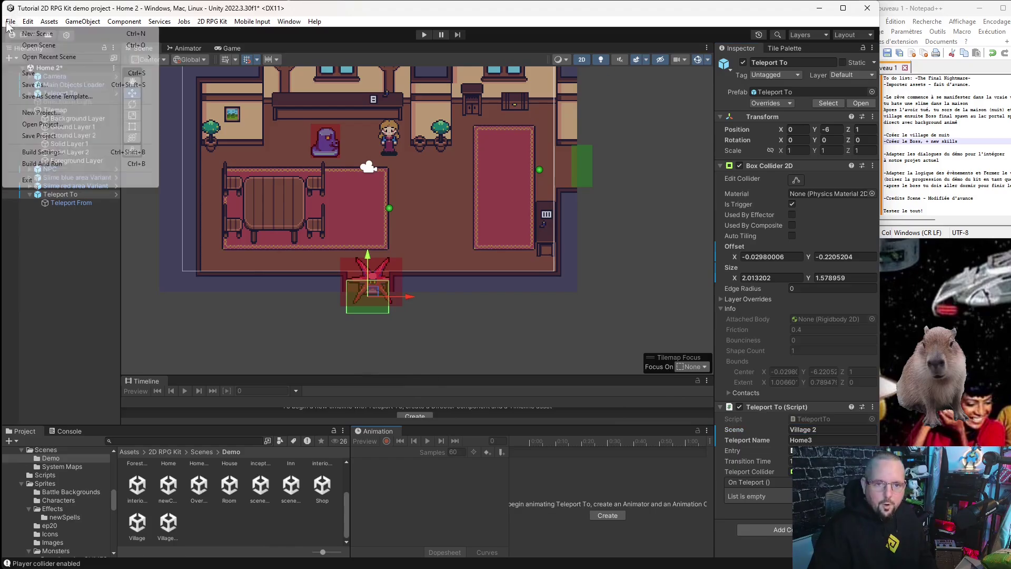
- Save the Home 2 scene and open the Village 2 scene from the Project panel
{"action": "left_click", "coordinate": [34, 74]}
{"action": "left_click", "coordinate": [167, 536]}
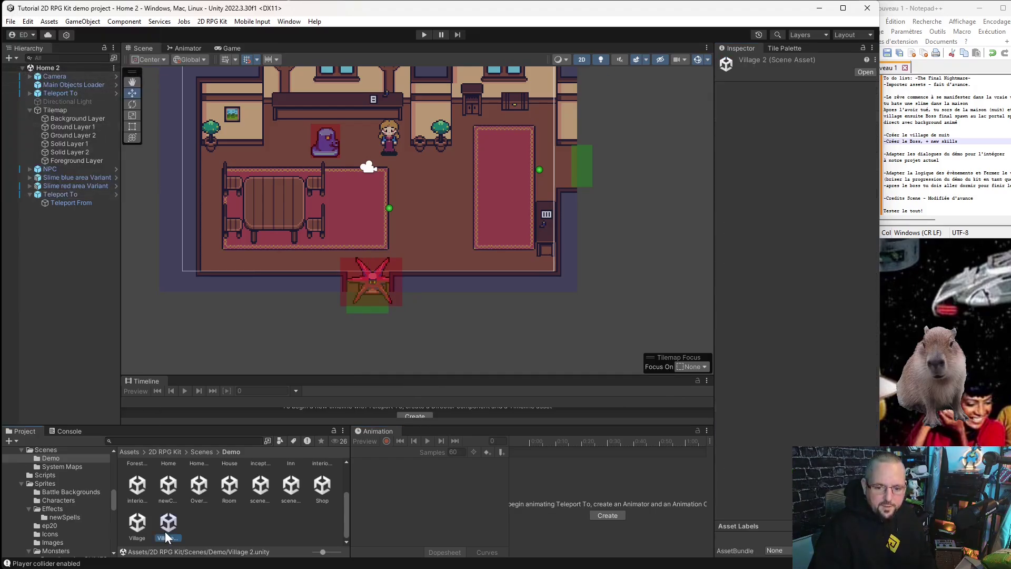
{"action": "double_click", "coordinate": [169, 529]}
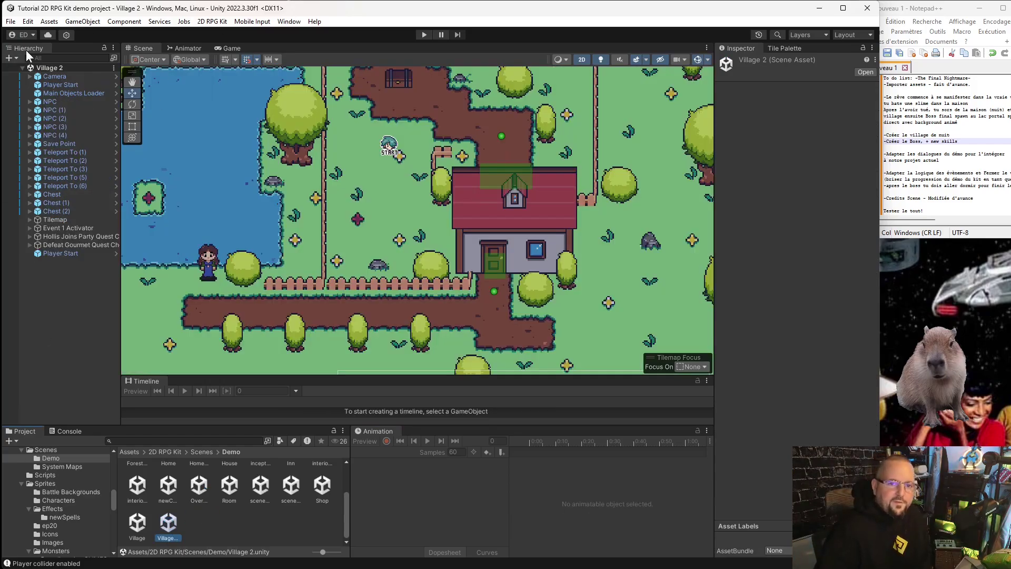
- Check the scene list in Build Settings, then zoom out over the Village 2 map
{"action": "left_click", "coordinate": [10, 21]}
{"action": "left_click", "coordinate": [31, 152]}
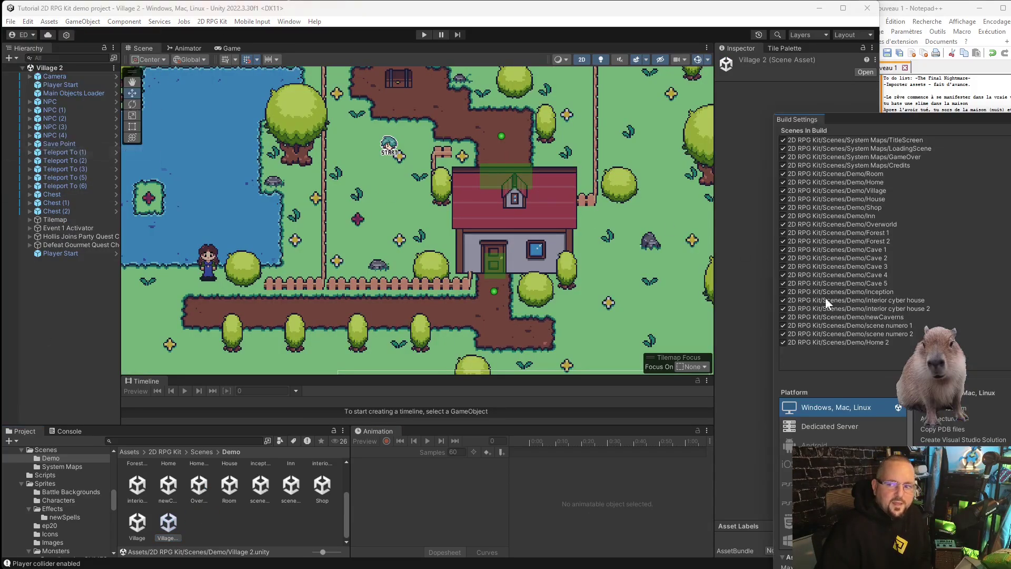
{"action": "left_click", "coordinate": [489, 259]}
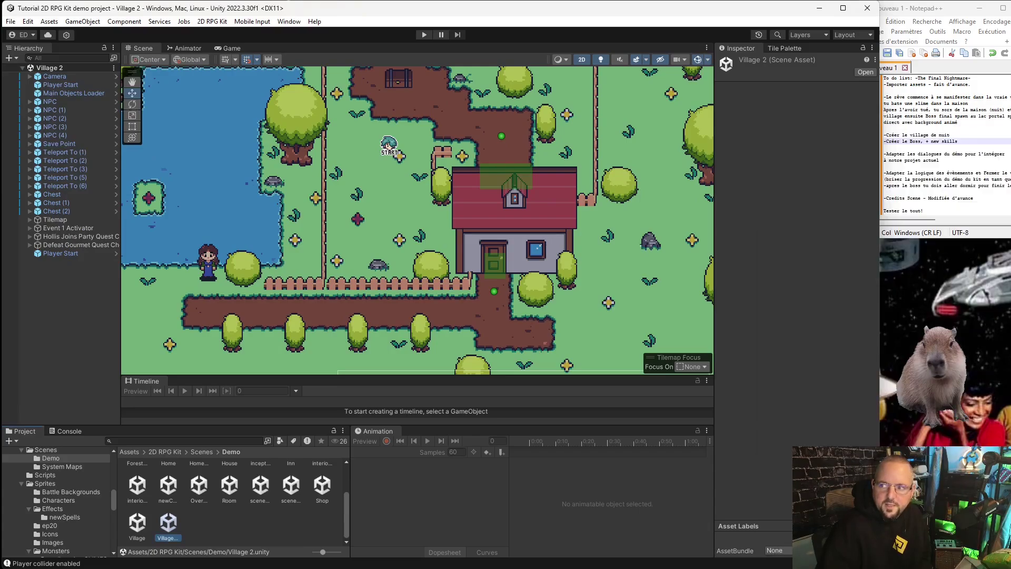
{"action": "scroll", "coordinate": [489, 259], "scroll_direction": "down", "scroll_amount": 5}
{"action": "scroll", "coordinate": [488, 259], "scroll_direction": "down", "scroll_amount": 3}
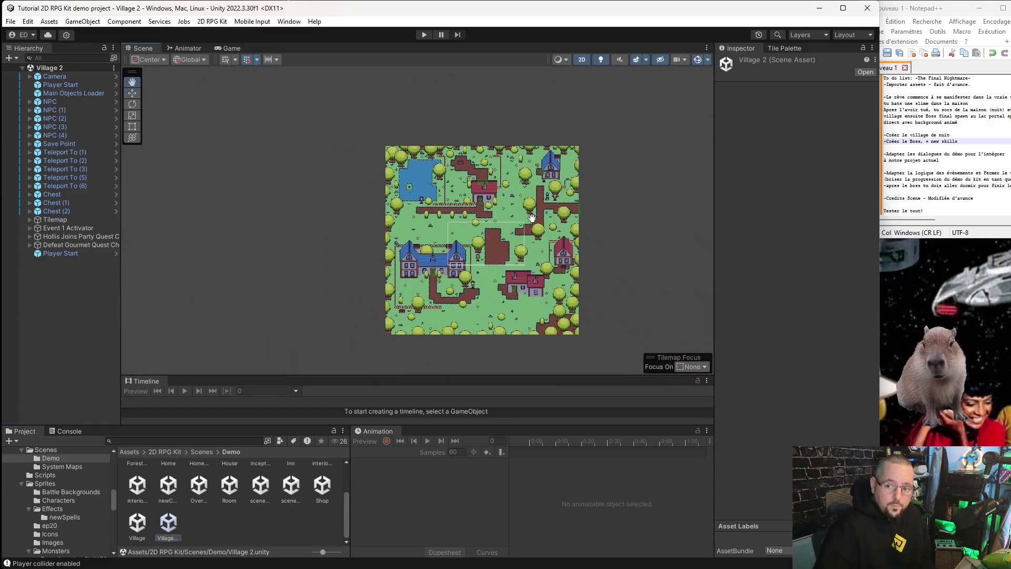
{"action": "scroll", "coordinate": [449, 259], "scroll_direction": "up", "scroll_amount": 2}
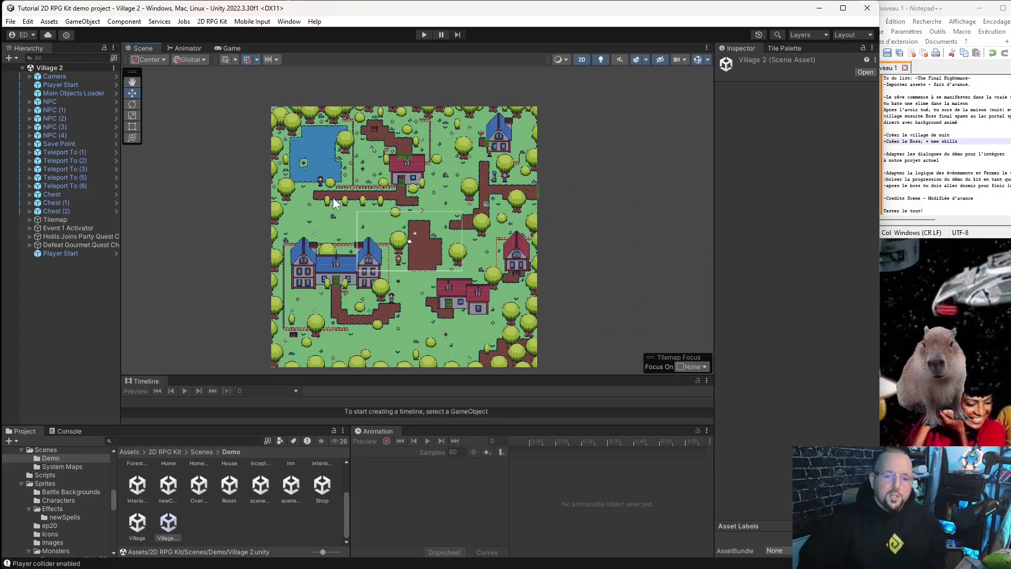
- Delete the two quest-check objects and Event 1 Activator from the Hierarchy
{"action": "left_click", "coordinate": [103, 243], "text": "shift"}
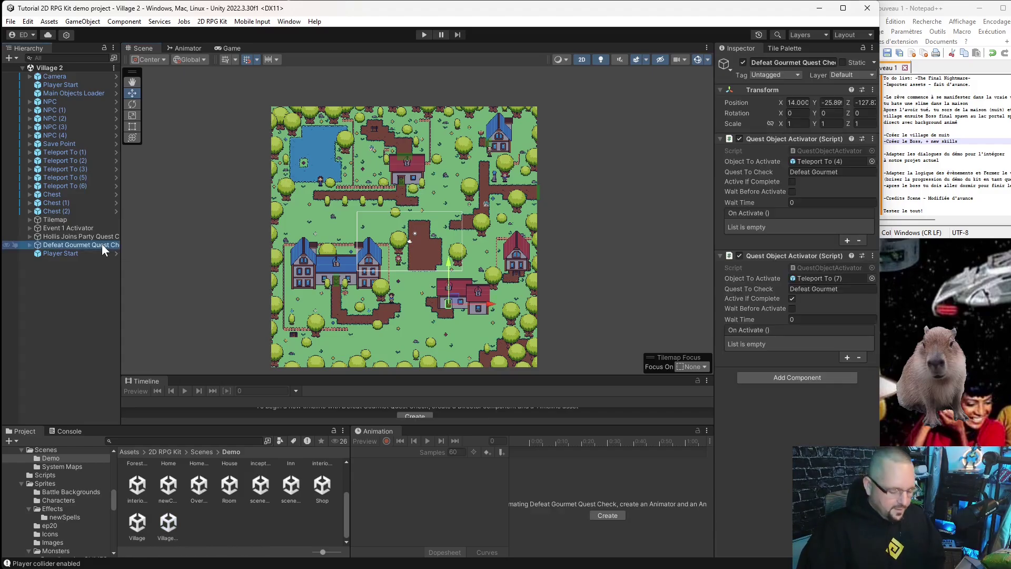
{"action": "key", "text": "Delete"}
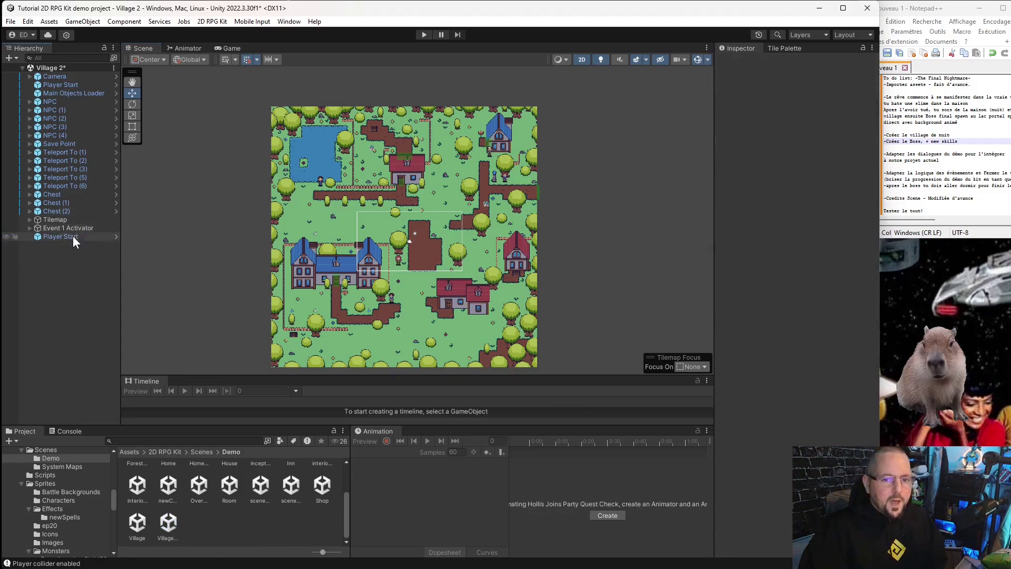
{"action": "left_click", "coordinate": [81, 227]}
{"action": "key", "text": "Delete"}
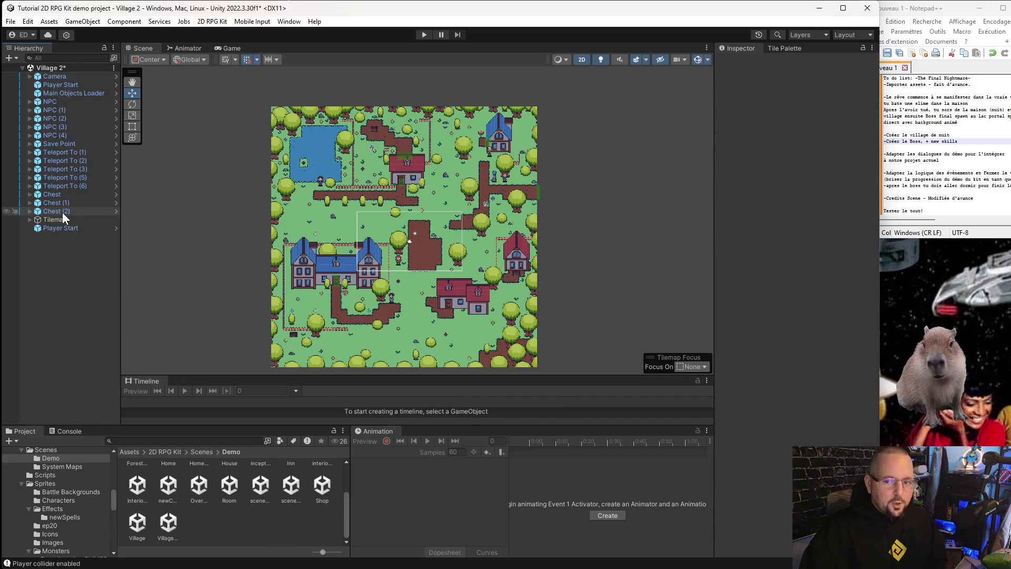
- Inspect Chest (2), then select and delete Teleport To (6)
{"action": "left_click", "coordinate": [62, 212]}
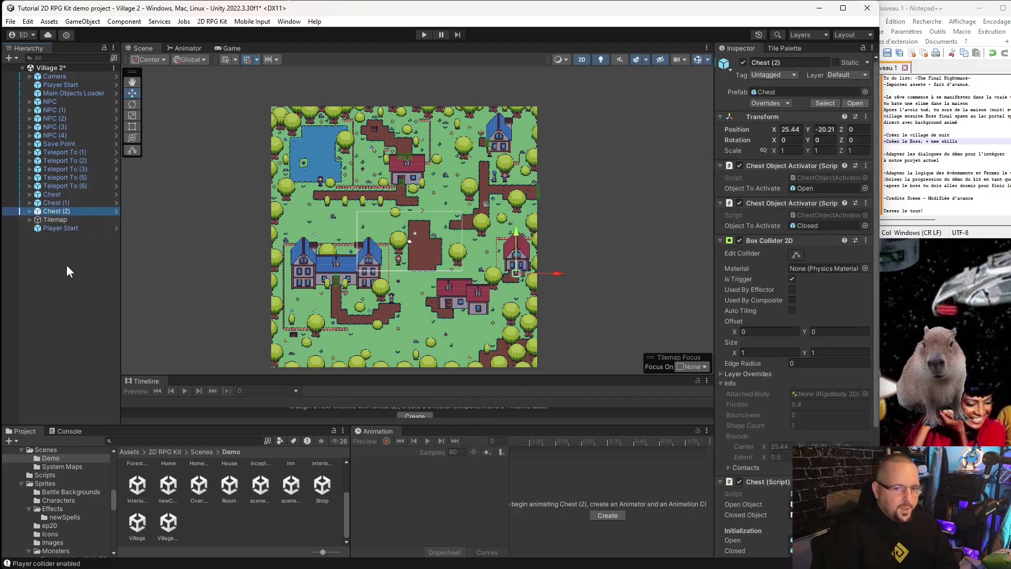
{"action": "left_click", "coordinate": [67, 264]}
{"action": "left_click", "coordinate": [68, 187]}
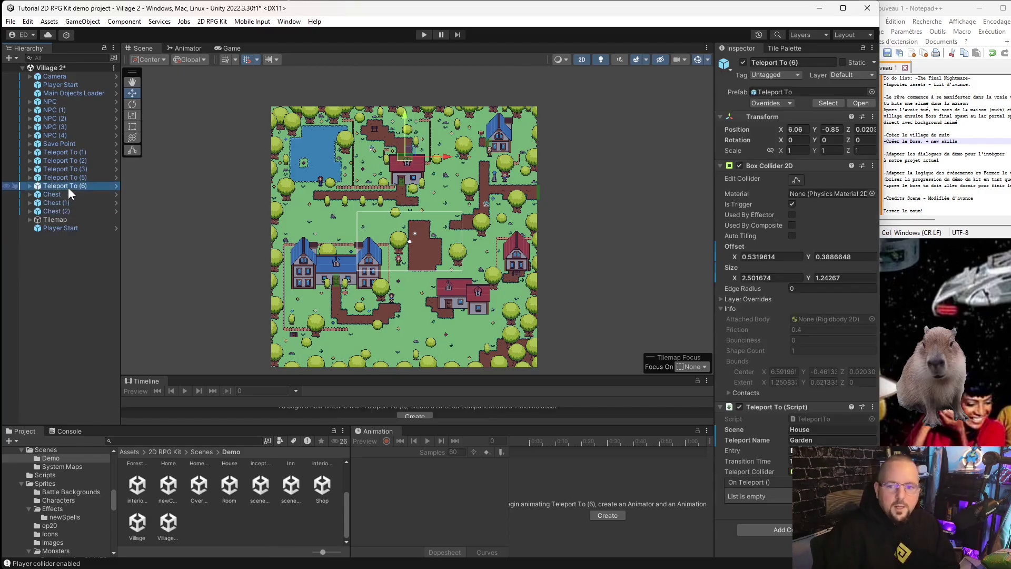
{"action": "scroll", "coordinate": [396, 129], "scroll_direction": "up", "scroll_amount": 2}
{"action": "scroll", "coordinate": [392, 182], "scroll_direction": "up", "scroll_amount": 2}
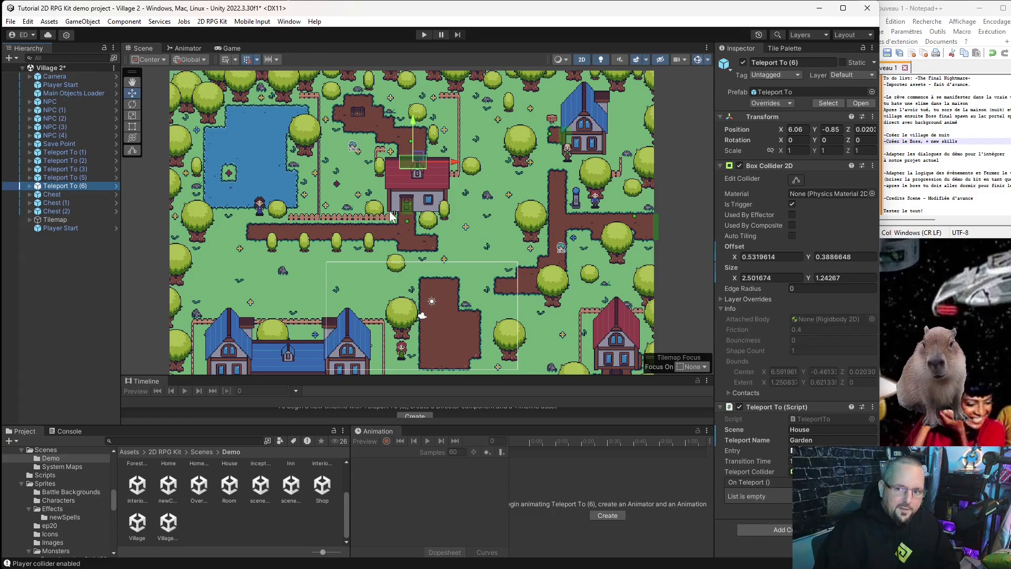
{"action": "key", "text": "Delete"}
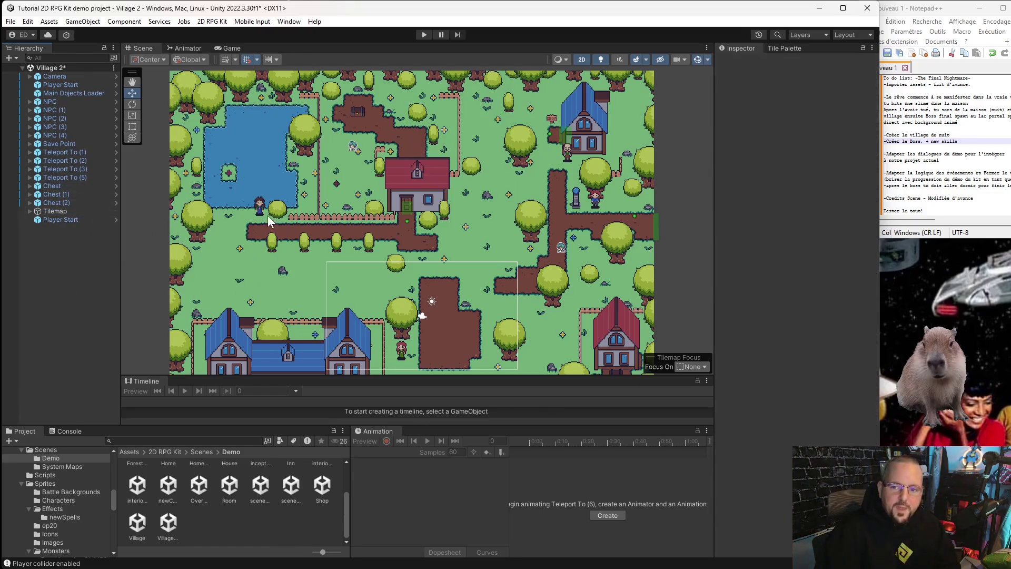
- Delete Teleport To (1) at the house door
{"action": "left_click", "coordinate": [403, 209]}
{"action": "key", "text": "Delete"}
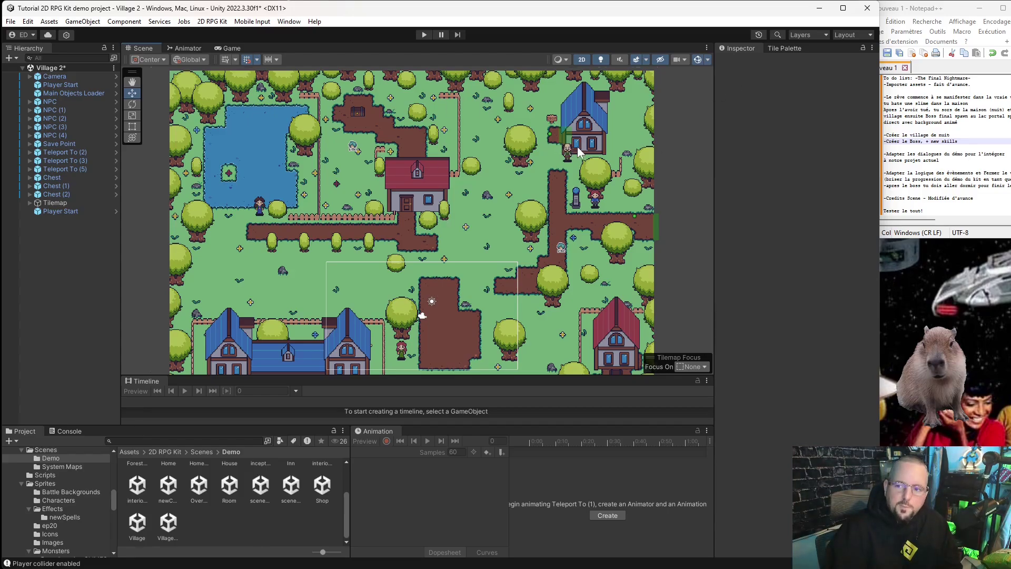
{"action": "scroll", "coordinate": [578, 152], "scroll_direction": "up", "scroll_amount": 2}
{"action": "scroll", "coordinate": [526, 174], "scroll_direction": "down", "scroll_amount": 3}
{"action": "mouse_move", "coordinate": [527, 173]}
{"action": "middle_mouse_down"}
{"action": "mouse_move", "coordinate": [467, 184]}
{"action": "mouse_move", "coordinate": [455, 223]}
{"action": "middle_mouse_up"}
{"action": "scroll", "coordinate": [368, 206], "scroll_direction": "up", "scroll_amount": 3}
- Select Teleport To (3) at the blue inn and inspect the surrounding area
{"action": "left_click", "coordinate": [368, 206]}
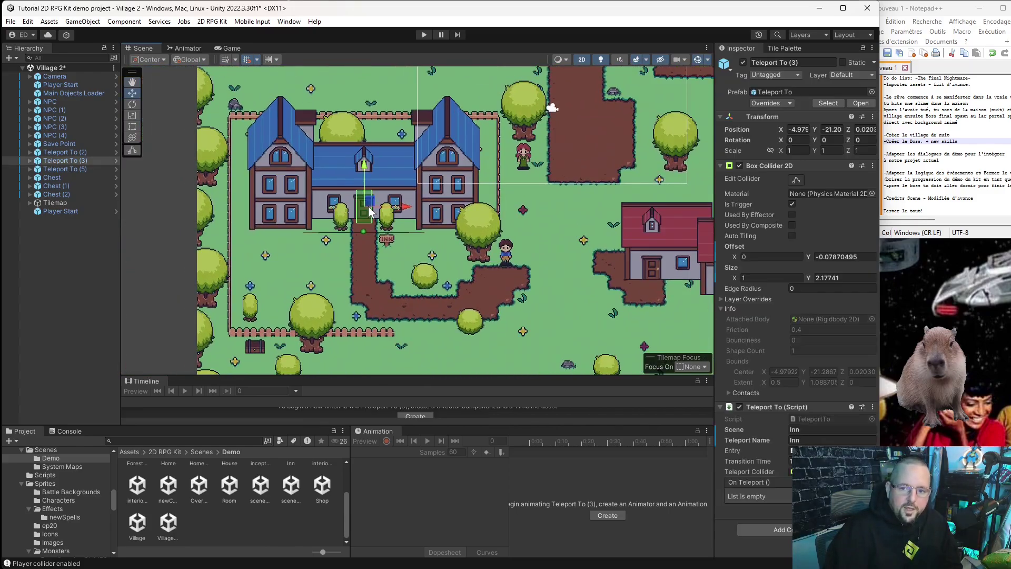
{"action": "scroll", "coordinate": [463, 284], "scroll_direction": "down", "scroll_amount": 2}
{"action": "mouse_move", "coordinate": [551, 214]}
{"action": "middle_mouse_down"}
{"action": "mouse_move", "coordinate": [518, 208]}
{"action": "mouse_move", "coordinate": [394, 297]}
{"action": "middle_mouse_up"}
{"action": "scroll", "coordinate": [518, 208], "scroll_direction": "up", "scroll_amount": 2}
{"action": "scroll", "coordinate": [394, 297], "scroll_direction": "down", "scroll_amount": 1}
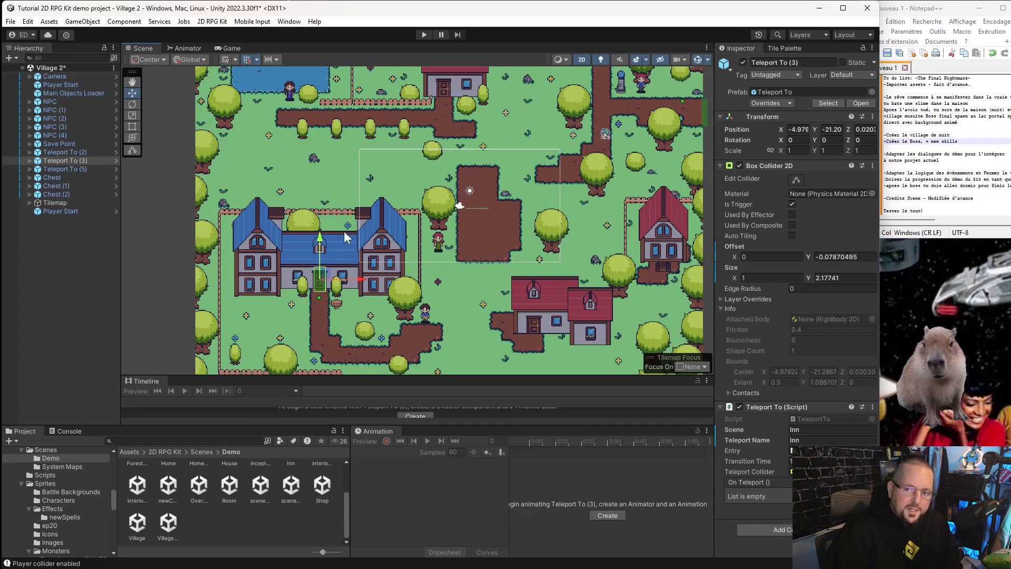
{"action": "scroll", "coordinate": [410, 232], "scroll_direction": "down", "scroll_amount": 2}
{"action": "scroll", "coordinate": [466, 216], "scroll_direction": "up", "scroll_amount": 2}
{"action": "scroll", "coordinate": [465, 216], "scroll_direction": "down", "scroll_amount": 1}
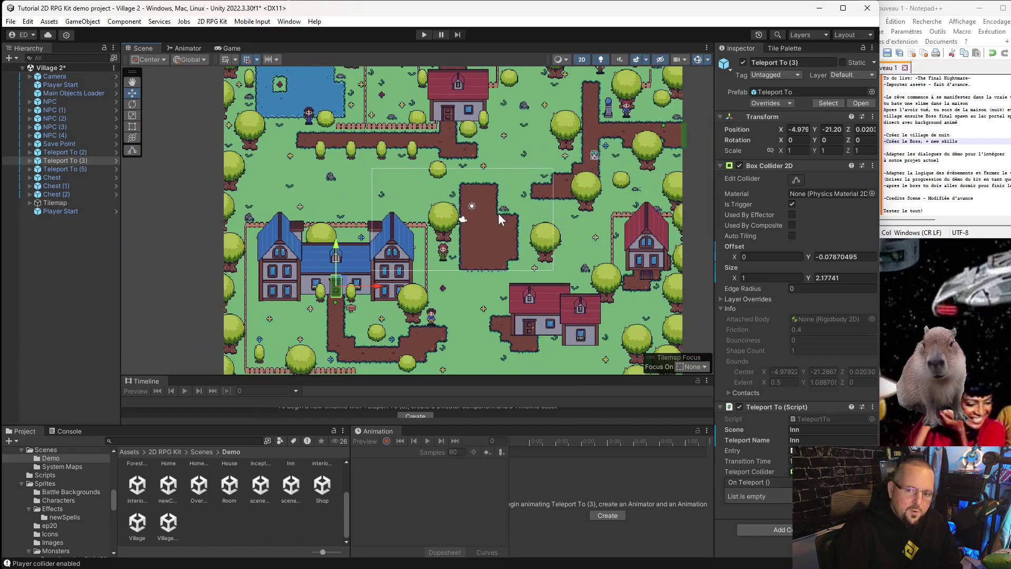
{"action": "scroll", "coordinate": [482, 273], "scroll_direction": "down", "scroll_amount": 1}
{"action": "scroll", "coordinate": [467, 278], "scroll_direction": "up", "scroll_amount": 1}
{"action": "scroll", "coordinate": [509, 179], "scroll_direction": "down", "scroll_amount": 1}
{"action": "scroll", "coordinate": [509, 179], "scroll_direction": "up", "scroll_amount": 1}
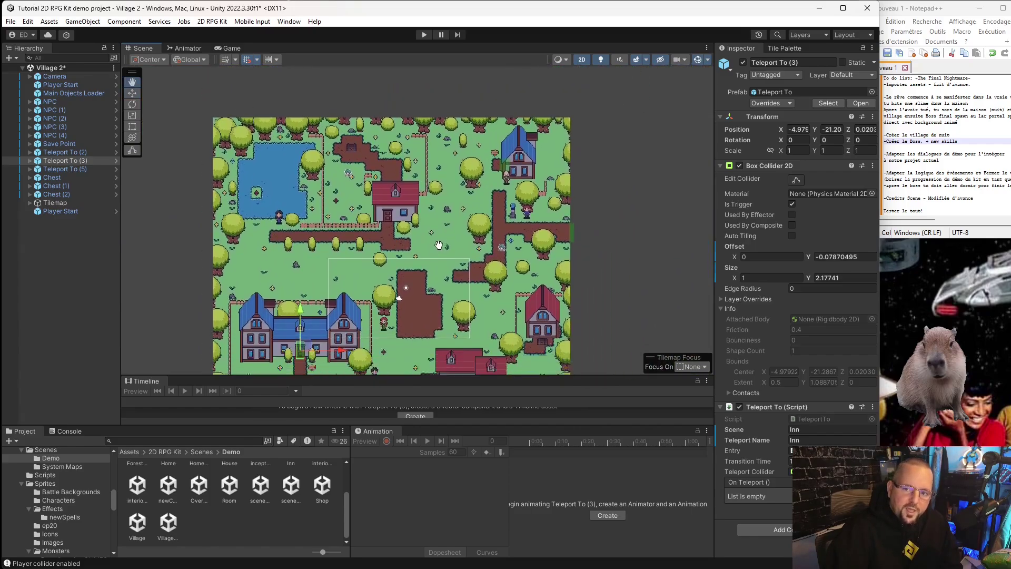
{"action": "scroll", "coordinate": [520, 204], "scroll_direction": "down", "scroll_amount": 1}
{"action": "scroll", "coordinate": [529, 190], "scroll_direction": "up", "scroll_amount": 2}
{"action": "scroll", "coordinate": [495, 173], "scroll_direction": "down", "scroll_amount": 1}
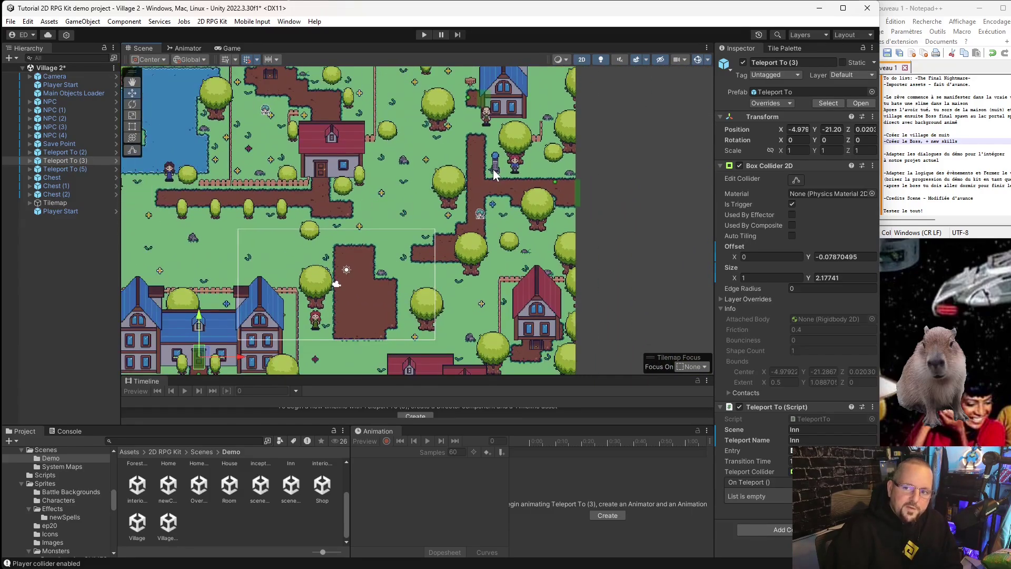
{"action": "scroll", "coordinate": [472, 108], "scroll_direction": "down", "scroll_amount": 1}
{"action": "scroll", "coordinate": [291, 300], "scroll_direction": "up", "scroll_amount": 1}
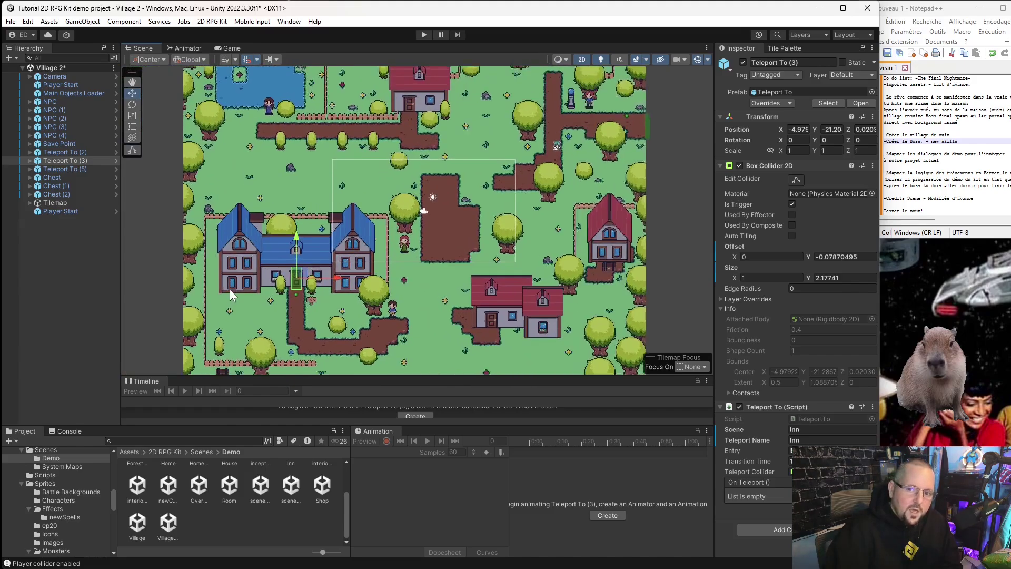
{"action": "scroll", "coordinate": [309, 278], "scroll_direction": "up", "scroll_amount": 1}
- Pan to the central dirt patch and remove Teleport To (5)
{"action": "mouse_move", "coordinate": [309, 278]}
{"action": "middle_mouse_down"}
{"action": "mouse_move", "coordinate": [400, 157]}
{"action": "mouse_move", "coordinate": [358, 79]}
{"action": "middle_mouse_up"}
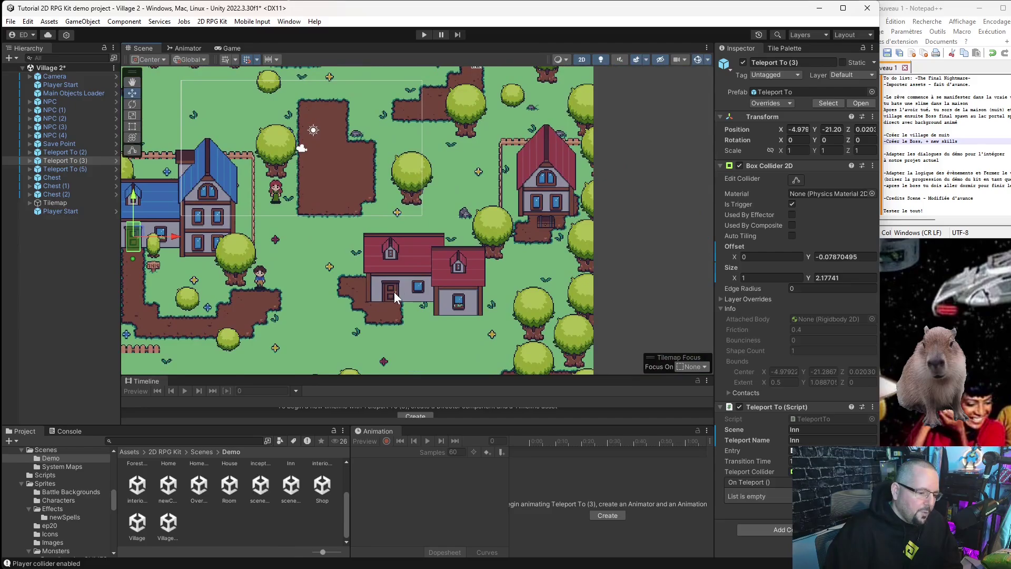
{"action": "scroll", "coordinate": [390, 295], "scroll_direction": "down", "scroll_amount": 3}
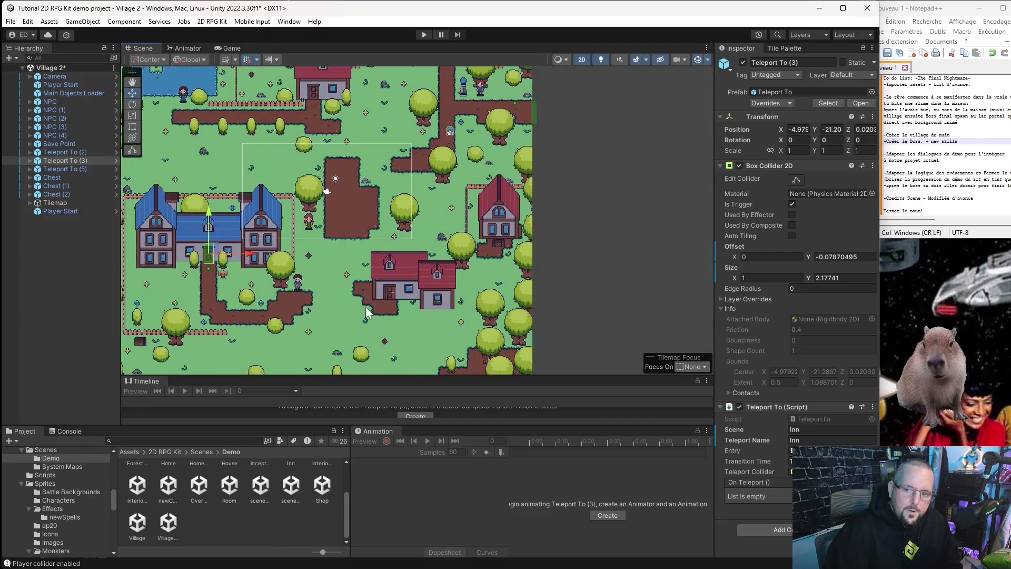
{"action": "middle_click_drag", "start_coordinate": [470, 158], "coordinate": [516, 229]}
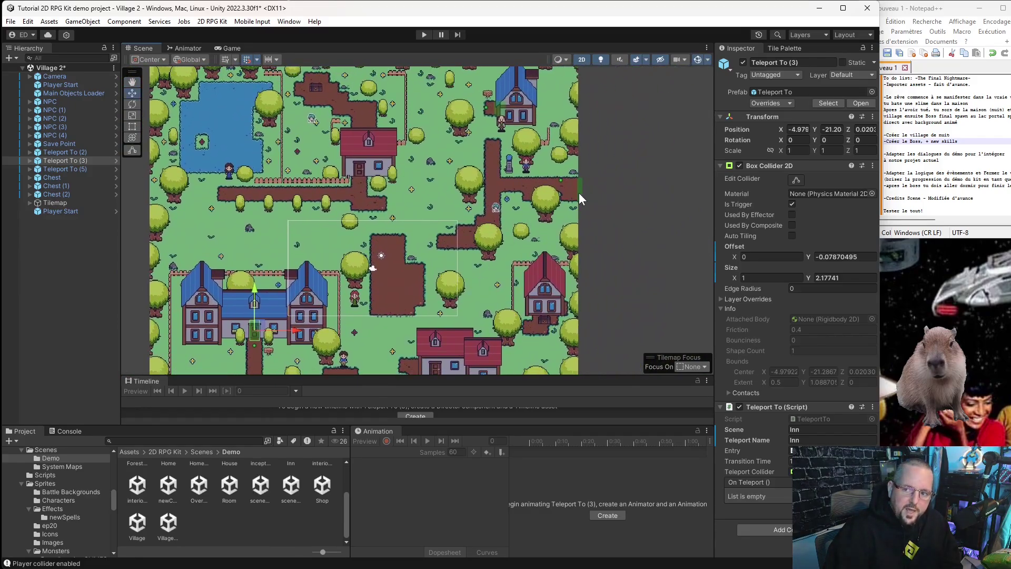
{"action": "key", "text": "ctrl+z"}
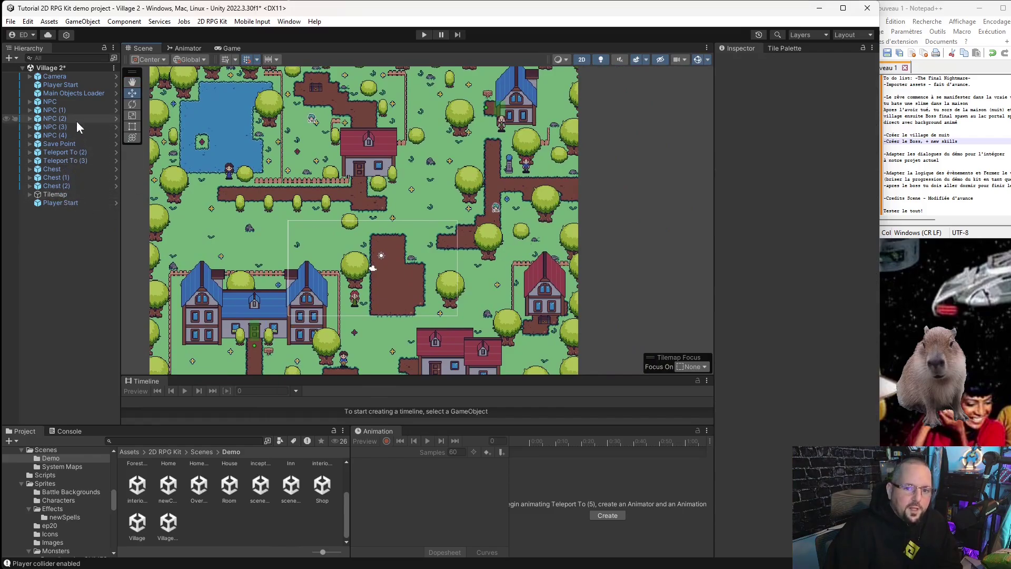
{"action": "scroll", "coordinate": [383, 280], "scroll_direction": "down", "scroll_amount": 2}
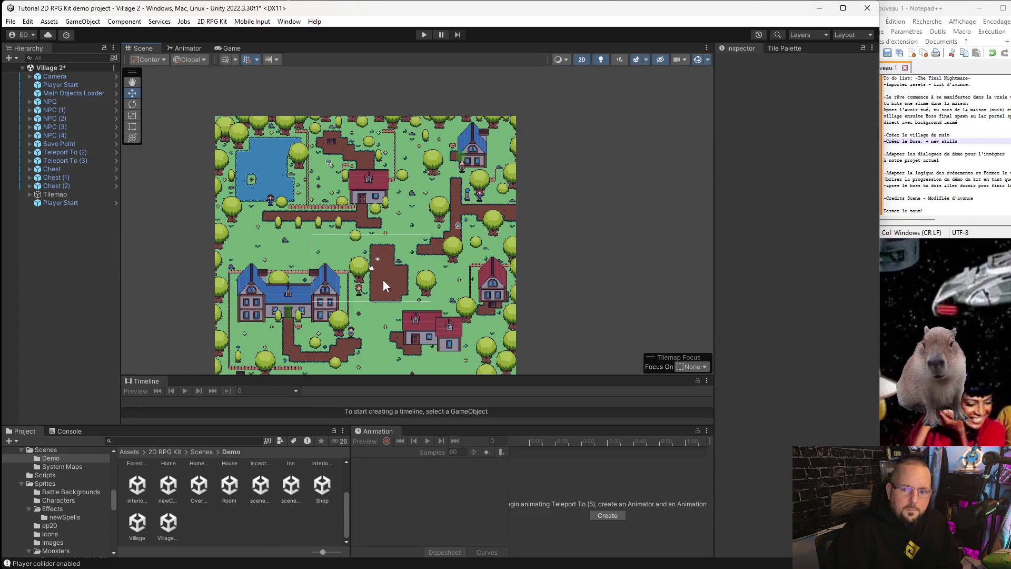
{"action": "scroll", "coordinate": [383, 284], "scroll_direction": "up", "scroll_amount": 4}
{"action": "mouse_move", "coordinate": [383, 284]}
{"action": "middle_mouse_down"}
{"action": "mouse_move", "coordinate": [452, 372]}
{"action": "mouse_move", "coordinate": [438, 359]}
{"action": "middle_mouse_up"}
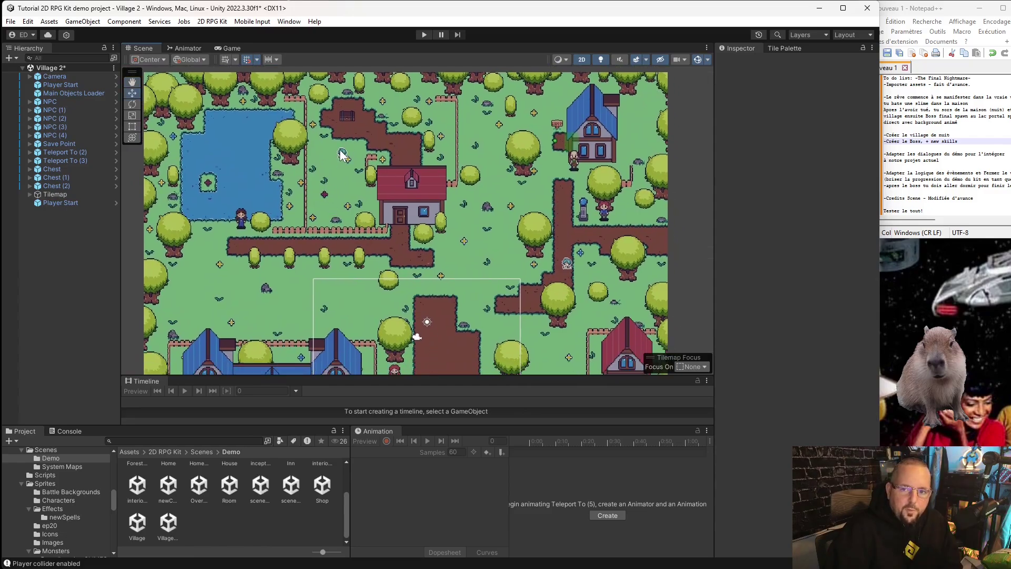
- Move the Player Start marker from the north field onto the path
{"action": "left_click", "coordinate": [343, 154]}
{"action": "left_click", "coordinate": [343, 154]}
{"action": "mouse_move", "coordinate": [345, 153]}
{"action": "left_mouse_down"}
{"action": "mouse_move", "coordinate": [425, 299]}
{"action": "mouse_move", "coordinate": [367, 235]}
{"action": "mouse_move", "coordinate": [373, 317]}
{"action": "left_mouse_up"}
- Pan to the pond area and check Player Start sits after the Tilemap in the Hierarchy
{"action": "middle_click_drag", "start_coordinate": [214, 351], "coordinate": [340, 286]}
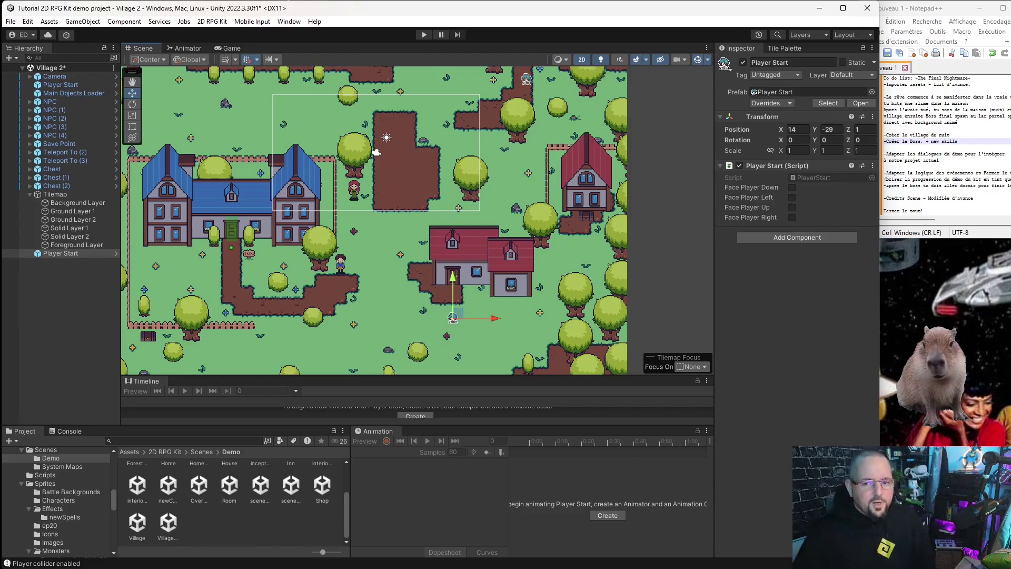
{"action": "mouse_move", "coordinate": [271, 185]}
{"action": "middle_mouse_down"}
{"action": "mouse_move", "coordinate": [381, 377]}
{"action": "mouse_move", "coordinate": [400, 293]}
{"action": "middle_mouse_up"}
{"action": "left_click", "coordinate": [51, 287]}
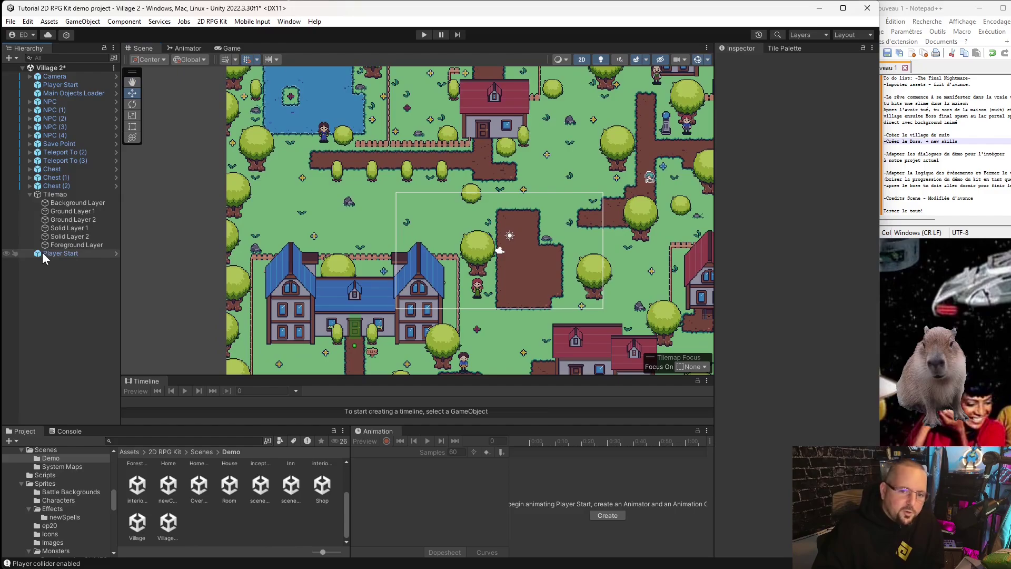
{"action": "left_click", "coordinate": [29, 194]}
{"action": "left_click", "coordinate": [30, 194]}
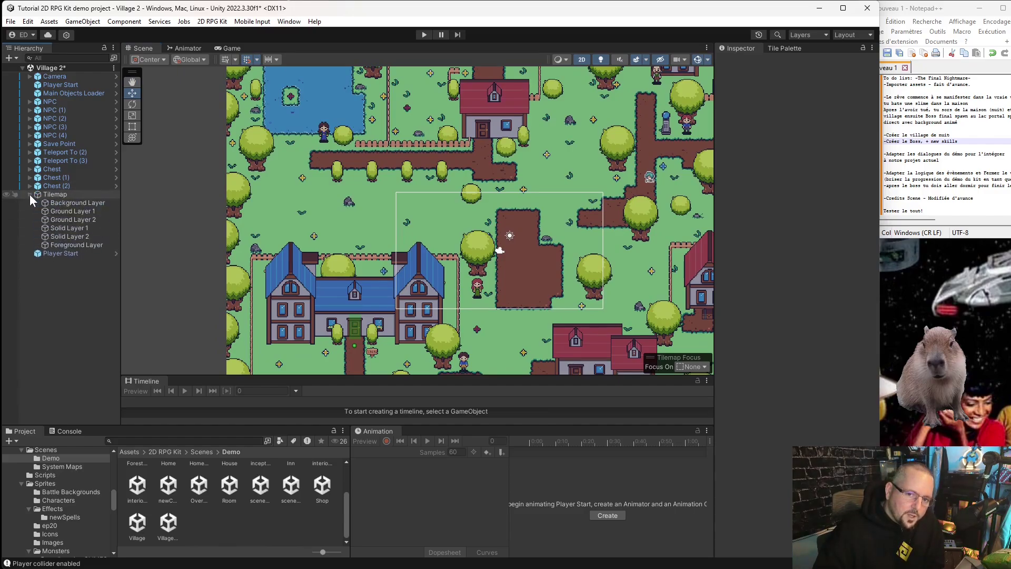
- Add a 2D RPG Kit Common Events object with Night Time ticked on its Environment tab
{"action": "right_click", "coordinate": [43, 296]}
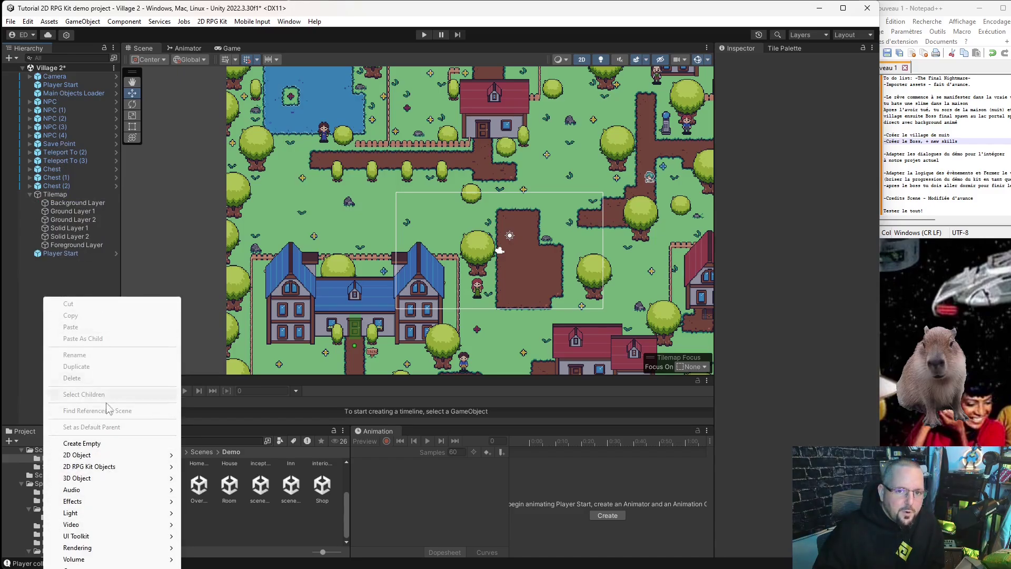
{"action": "mouse_move", "coordinate": [115, 466]}
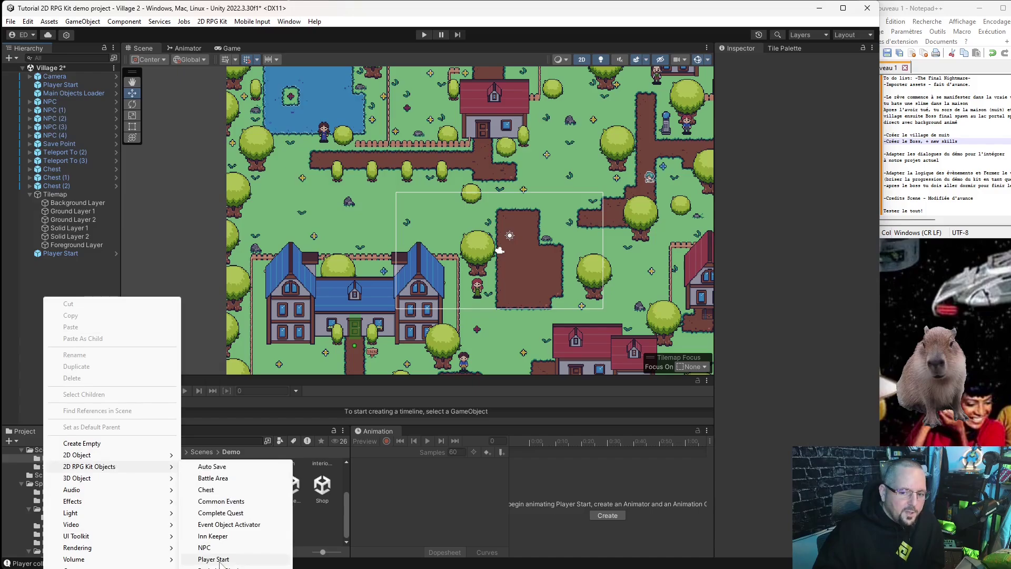
{"action": "left_click", "coordinate": [222, 501]}
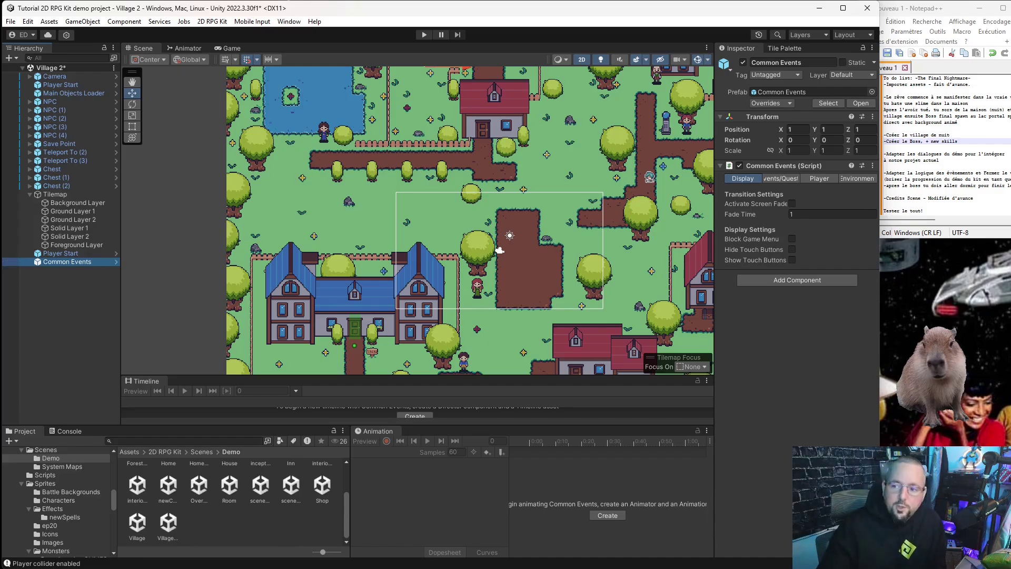
{"action": "left_click", "coordinate": [852, 177]}
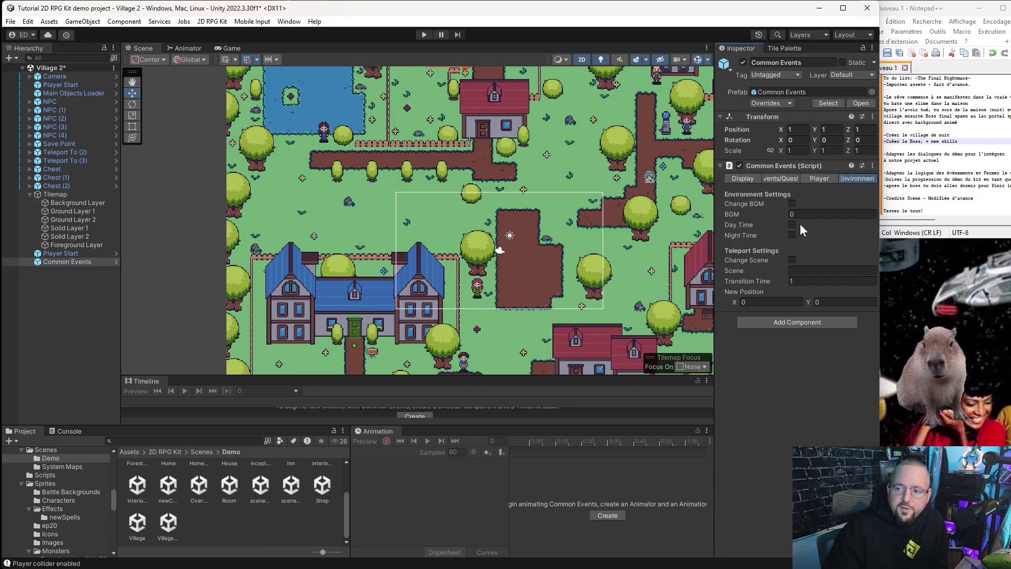
{"action": "left_click", "coordinate": [796, 233]}
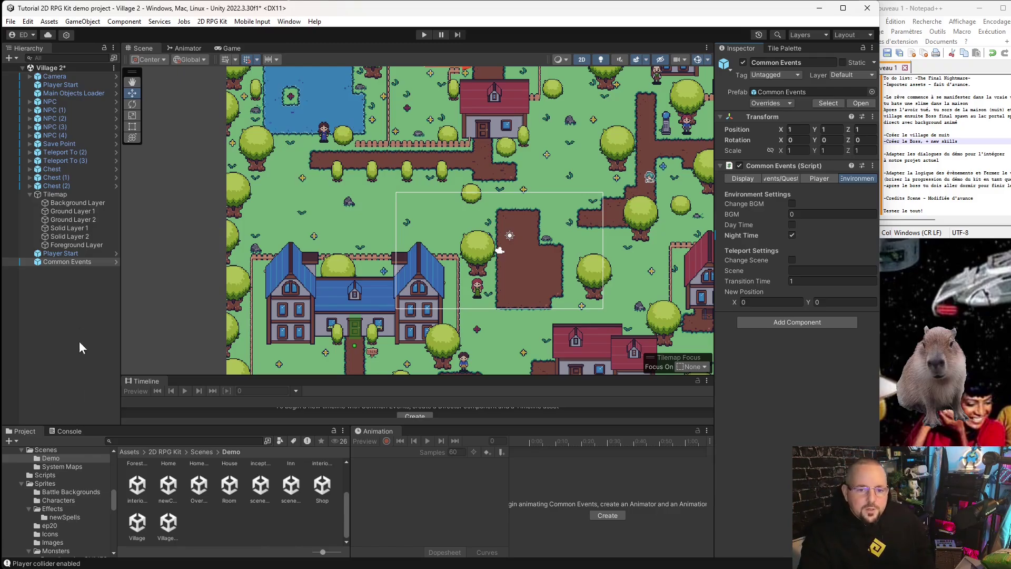
- Rename the Common Events object to 'Night Time switcher'
{"action": "left_click", "coordinate": [68, 262]}
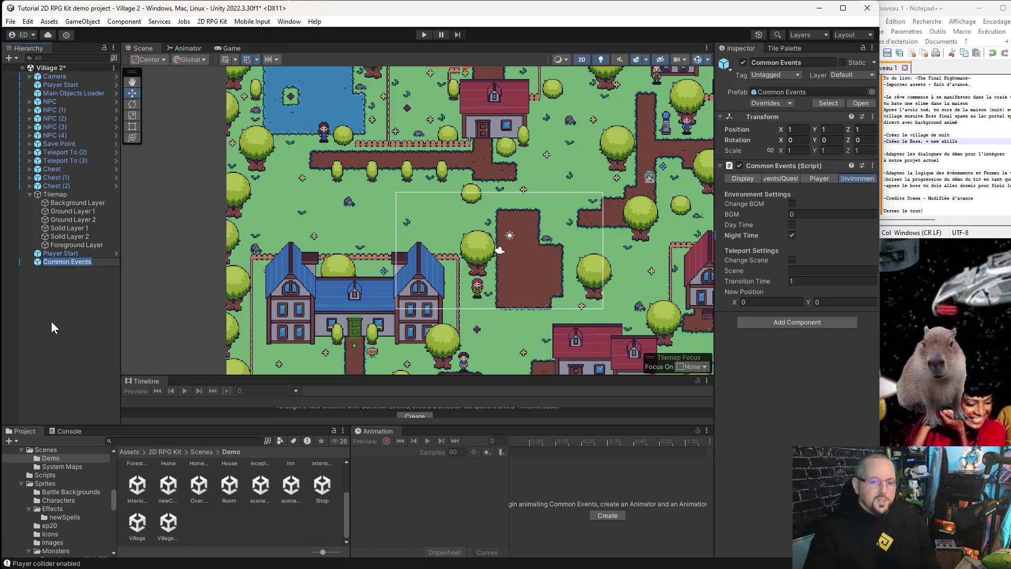
{"action": "type", "text": "Night T"}
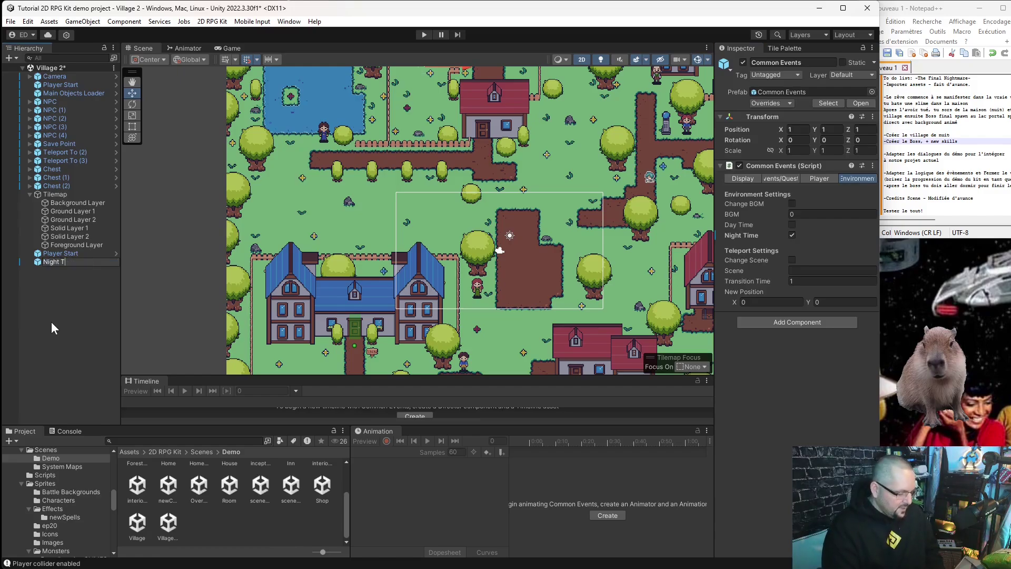
{"action": "type", "text": "ime switcher"}
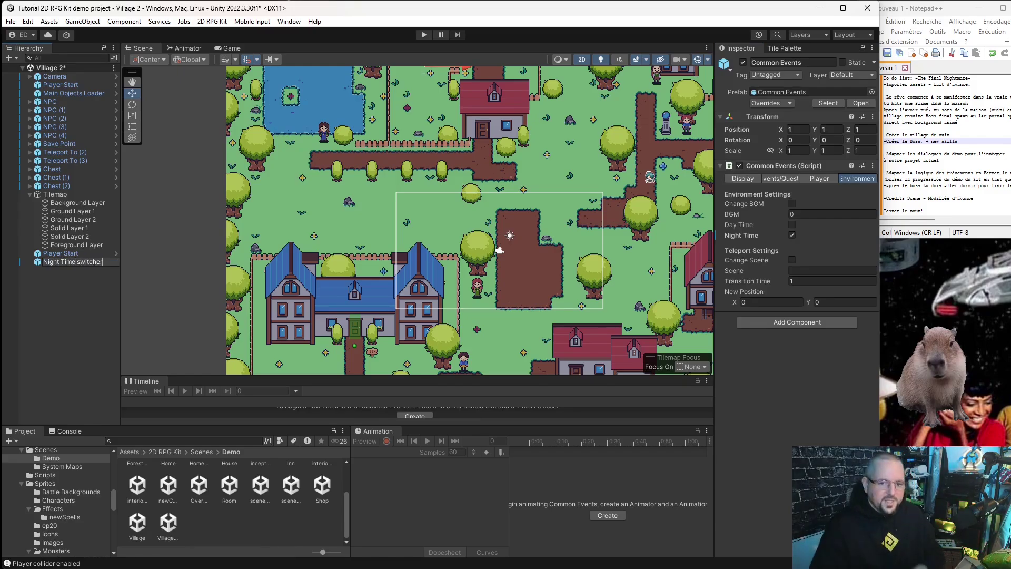
{"action": "left_click", "coordinate": [72, 388]}
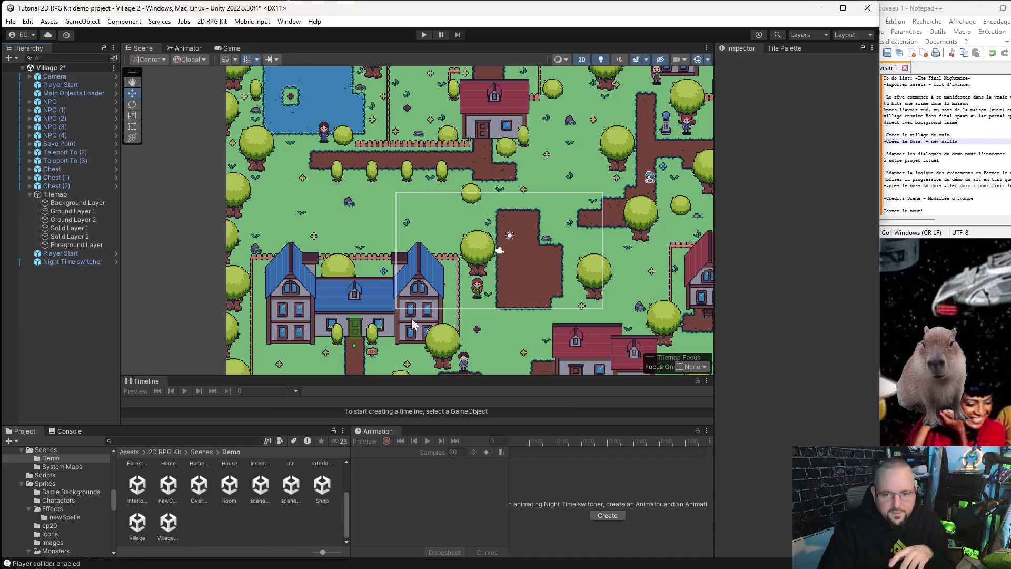
{"action": "scroll", "coordinate": [548, 258], "scroll_direction": "down", "scroll_amount": 3}
{"action": "middle_click_drag", "start_coordinate": [548, 258], "coordinate": [488, 205]}
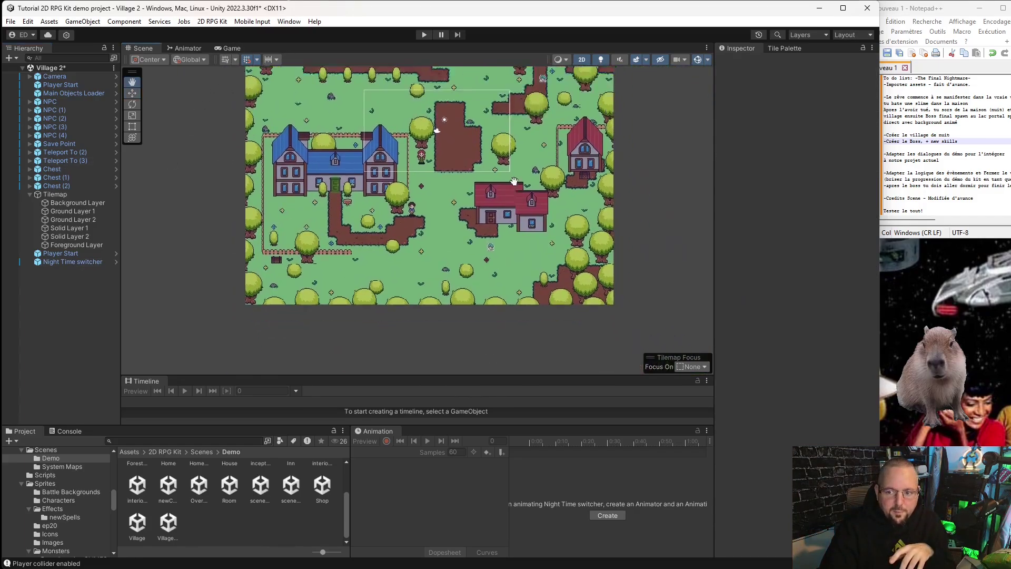
{"action": "scroll", "coordinate": [389, 159], "scroll_direction": "up", "scroll_amount": 3}
{"action": "middle_click_drag", "start_coordinate": [390, 159], "coordinate": [513, 222]}
{"action": "scroll", "coordinate": [276, 282], "scroll_direction": "up", "scroll_amount": 2}
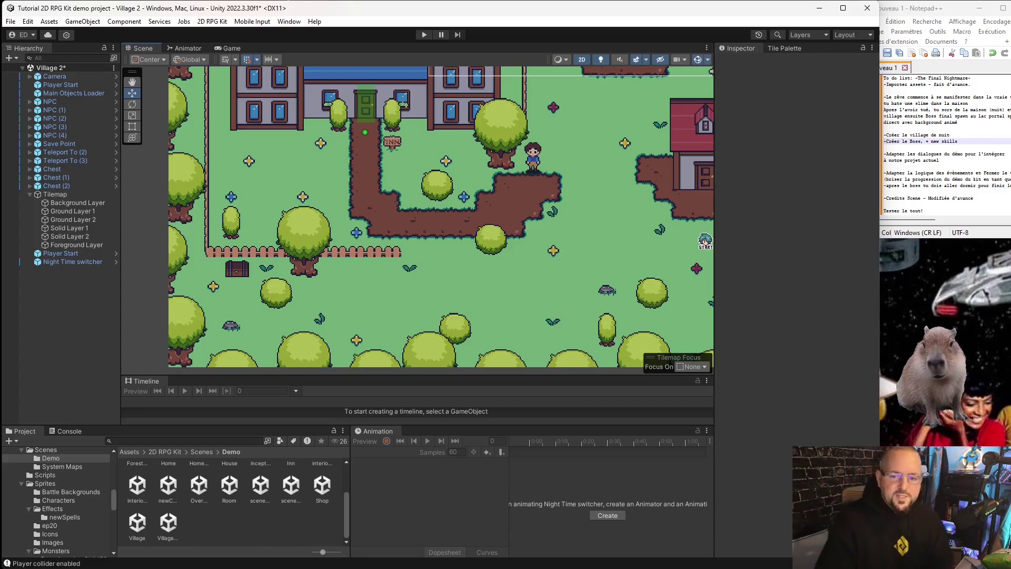
{"action": "scroll", "coordinate": [230, 249], "scroll_direction": "up", "scroll_amount": 2}
{"action": "scroll", "coordinate": [248, 276], "scroll_direction": "up", "scroll_amount": 3}
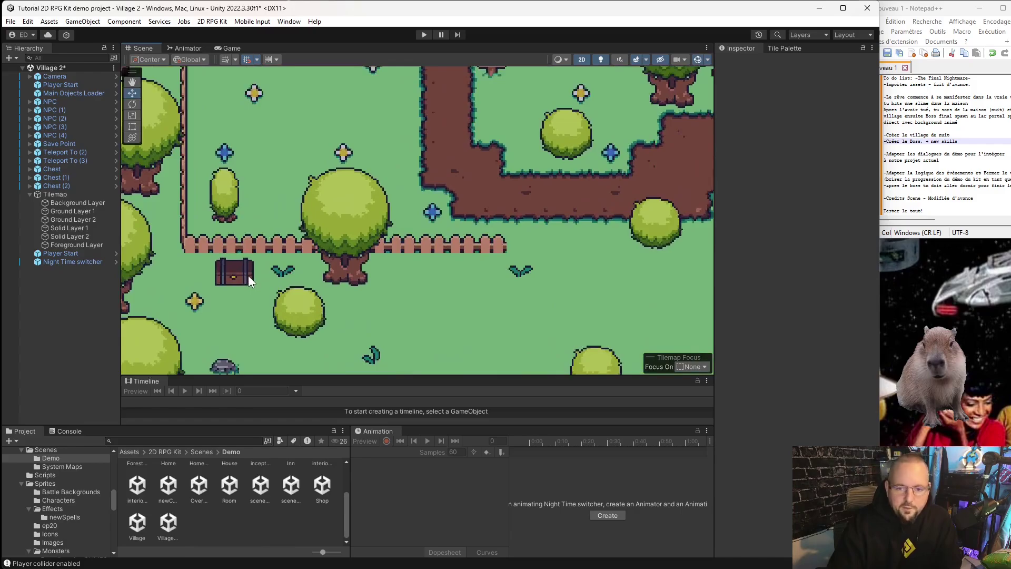
{"action": "scroll", "coordinate": [248, 276], "scroll_direction": "down", "scroll_amount": 5}
{"action": "scroll", "coordinate": [449, 220], "scroll_direction": "down", "scroll_amount": 2}
{"action": "scroll", "coordinate": [434, 245], "scroll_direction": "up", "scroll_amount": 2}
{"action": "scroll", "coordinate": [427, 171], "scroll_direction": "up", "scroll_amount": 3}
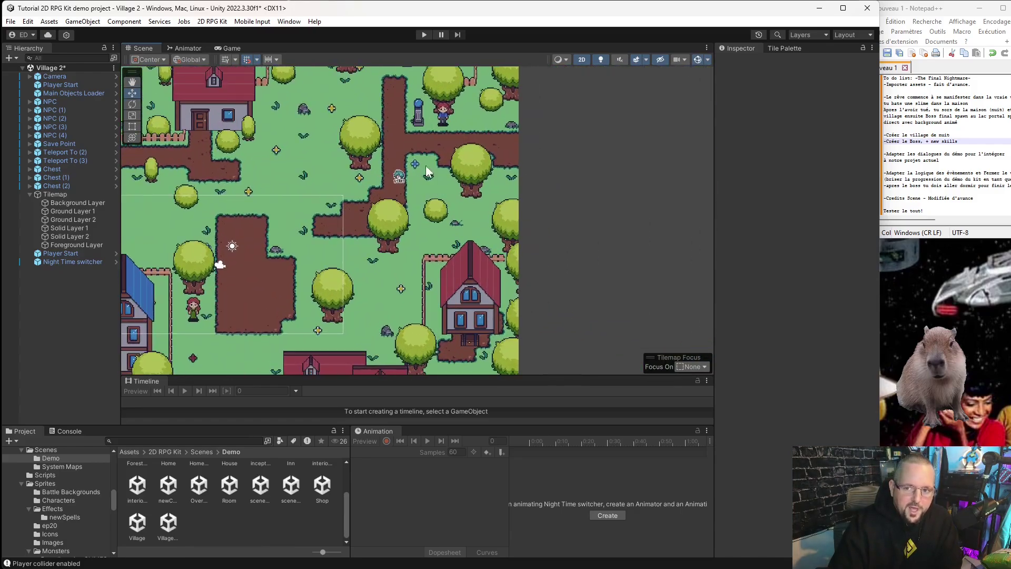
{"action": "scroll", "coordinate": [426, 171], "scroll_direction": "up", "scroll_amount": 3}
{"action": "scroll", "coordinate": [368, 204], "scroll_direction": "up", "scroll_amount": 2}
{"action": "scroll", "coordinate": [259, 158], "scroll_direction": "up", "scroll_amount": 1}
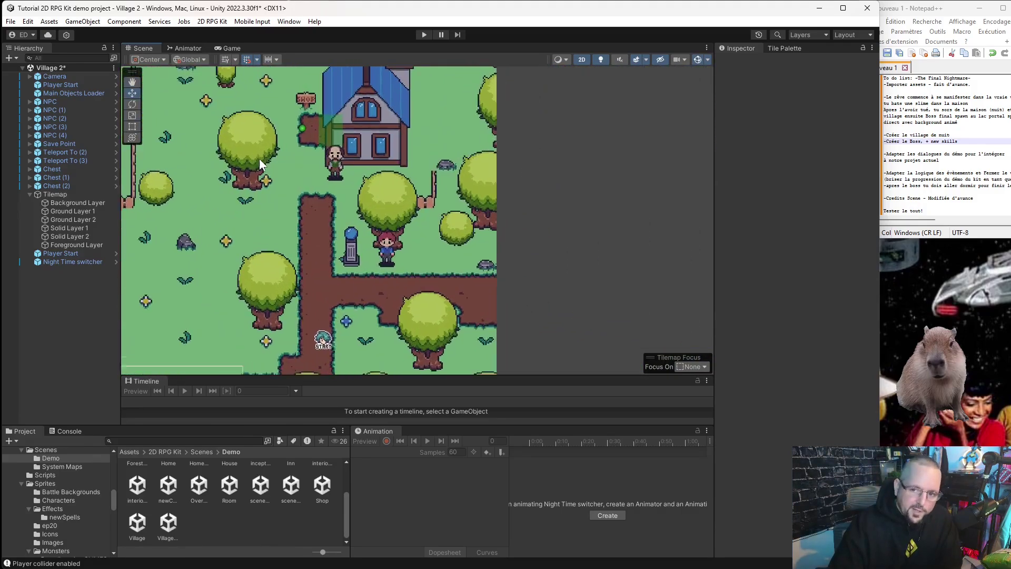
{"action": "scroll", "coordinate": [259, 158], "scroll_direction": "down", "scroll_amount": 1}
{"action": "scroll", "coordinate": [315, 158], "scroll_direction": "down", "scroll_amount": 1}
{"action": "scroll", "coordinate": [384, 156], "scroll_direction": "down", "scroll_amount": 1}
{"action": "scroll", "coordinate": [397, 208], "scroll_direction": "up", "scroll_amount": 3}
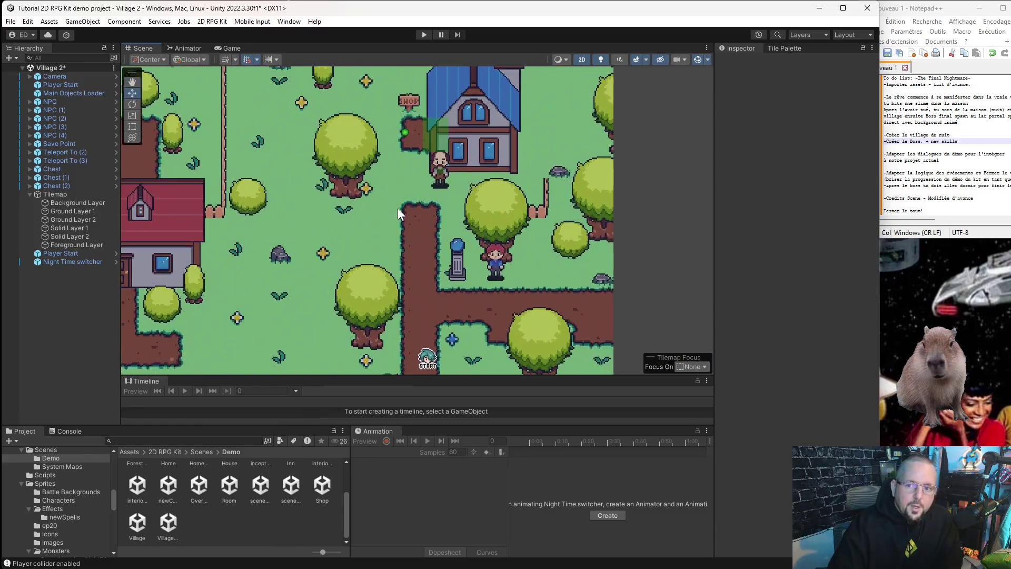
{"action": "scroll", "coordinate": [392, 227], "scroll_direction": "down", "scroll_amount": 2}
{"action": "scroll", "coordinate": [317, 262], "scroll_direction": "down", "scroll_amount": 2}
{"action": "scroll", "coordinate": [317, 263], "scroll_direction": "down", "scroll_amount": 2}
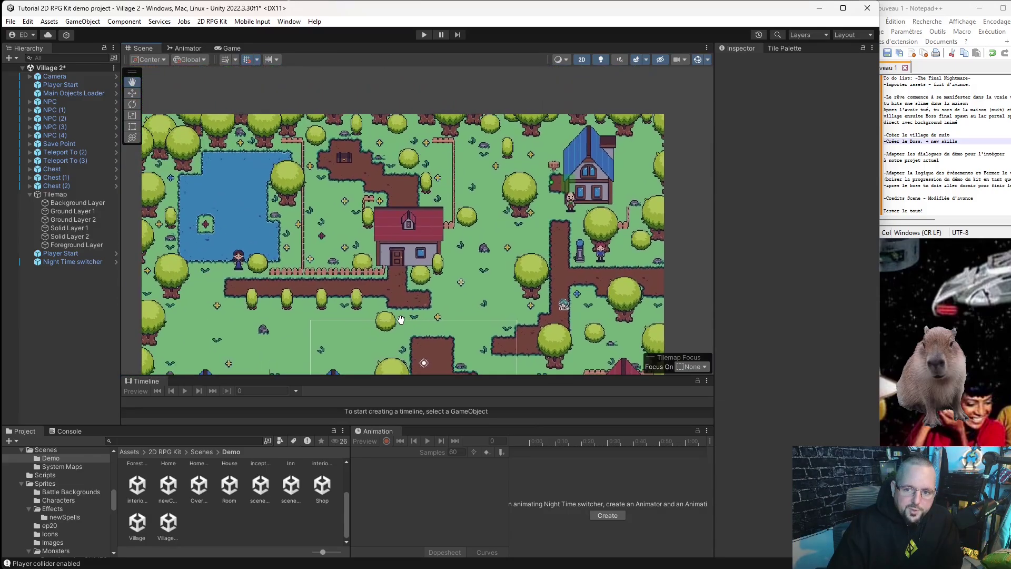
{"action": "mouse_move", "coordinate": [368, 285]}
{"action": "middle_mouse_down"}
{"action": "mouse_move", "coordinate": [398, 319]}
{"action": "mouse_move", "coordinate": [393, 100]}
{"action": "middle_mouse_up"}
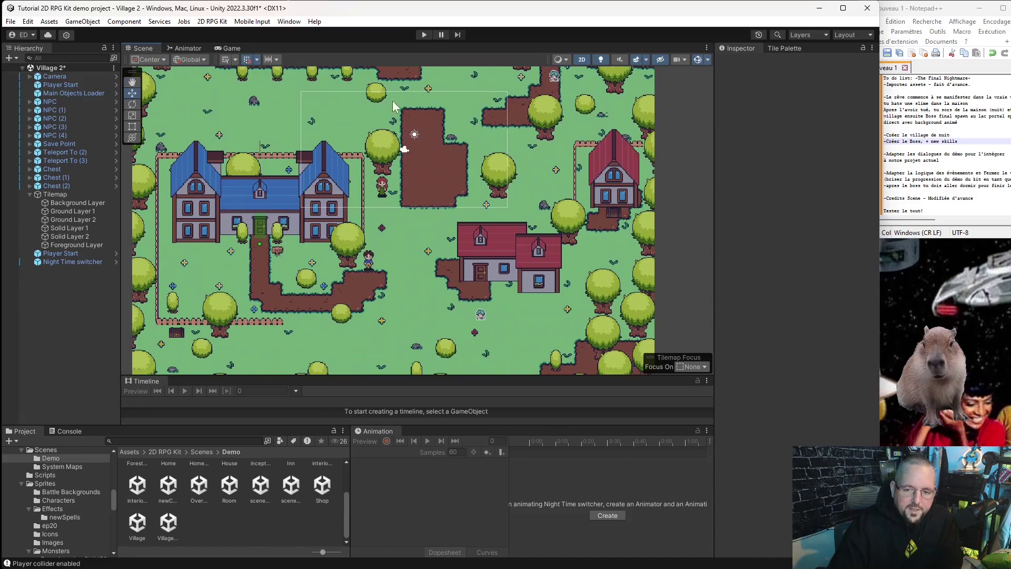
{"action": "scroll", "coordinate": [405, 266], "scroll_direction": "down", "scroll_amount": 1}
{"action": "scroll", "coordinate": [399, 196], "scroll_direction": "down", "scroll_amount": 2}
{"action": "mouse_move", "coordinate": [400, 196]}
{"action": "middle_mouse_down"}
{"action": "mouse_move", "coordinate": [454, 427]}
{"action": "mouse_move", "coordinate": [427, 341]}
{"action": "middle_mouse_up"}
{"action": "scroll", "coordinate": [437, 268], "scroll_direction": "up", "scroll_amount": 1}
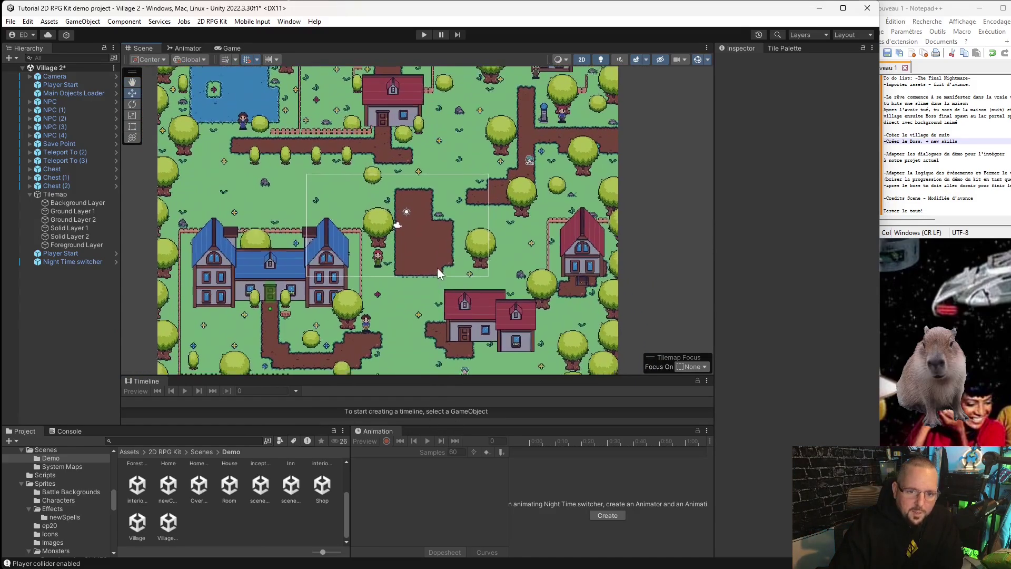
{"action": "scroll", "coordinate": [77, 471], "scroll_direction": "up", "scroll_amount": 3}
{"action": "scroll", "coordinate": [77, 472], "scroll_direction": "up", "scroll_amount": 3}
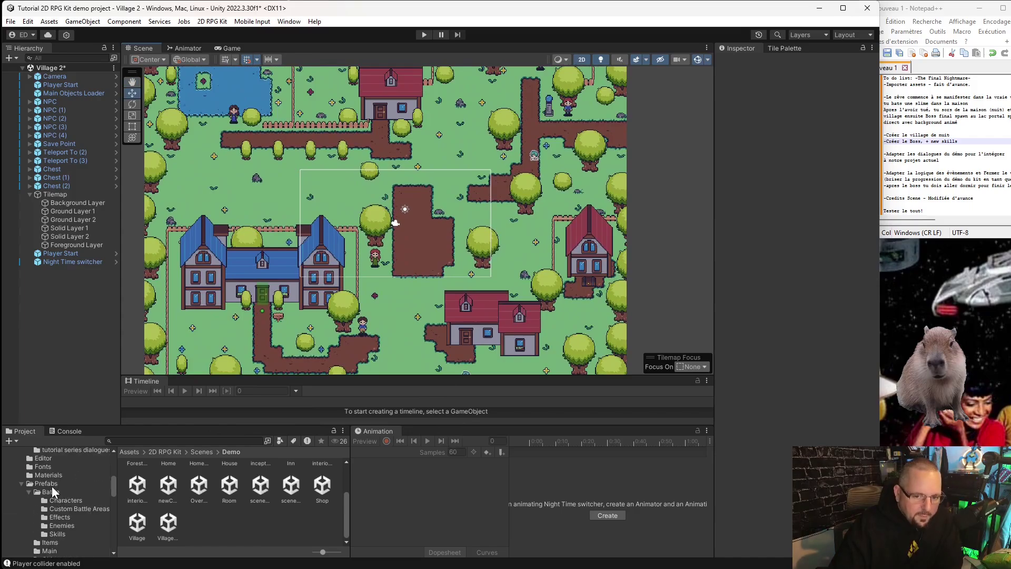
- Place three blue slime battle areas from the Prefabs folder around the village
{"action": "left_click", "coordinate": [49, 483]}
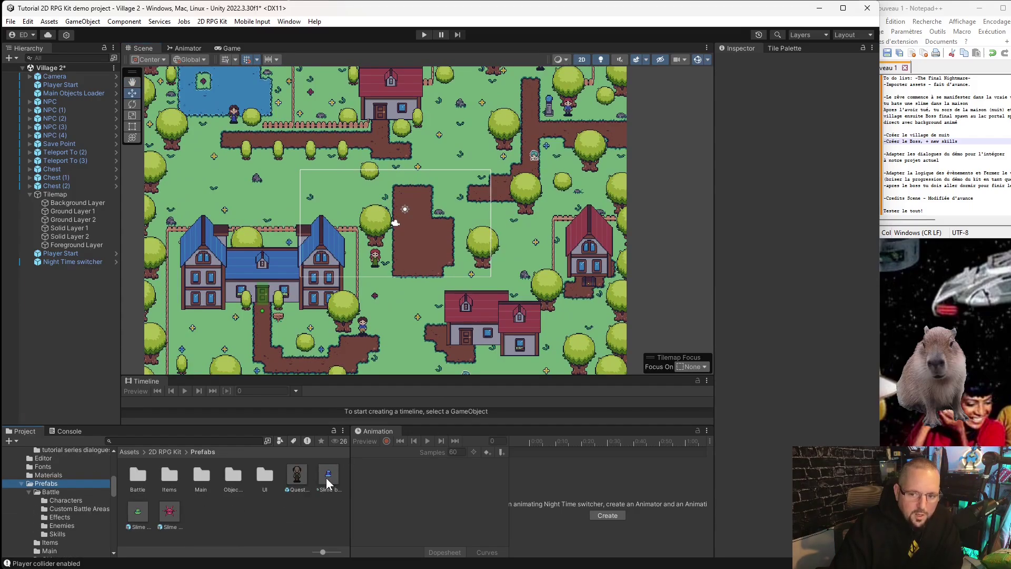
{"action": "mouse_move", "coordinate": [327, 477]}
{"action": "left_mouse_down"}
{"action": "mouse_move", "coordinate": [224, 174]}
{"action": "mouse_move", "coordinate": [218, 182]}
{"action": "left_mouse_up"}
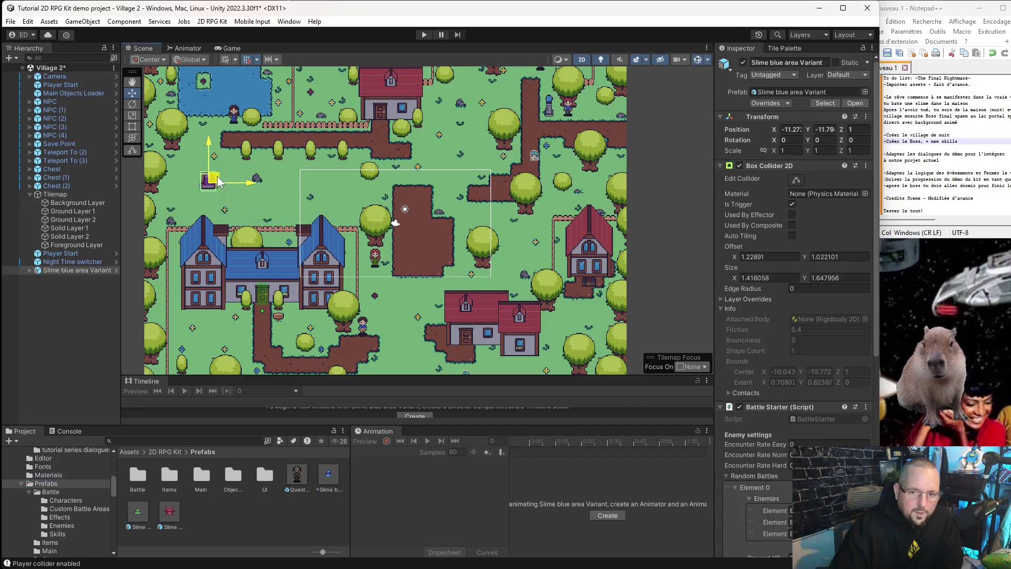
{"action": "mouse_move", "coordinate": [529, 242]}
{"action": "left_mouse_down"}
{"action": "mouse_move", "coordinate": [604, 124]}
{"action": "mouse_move", "coordinate": [457, 99]}
{"action": "left_mouse_up"}
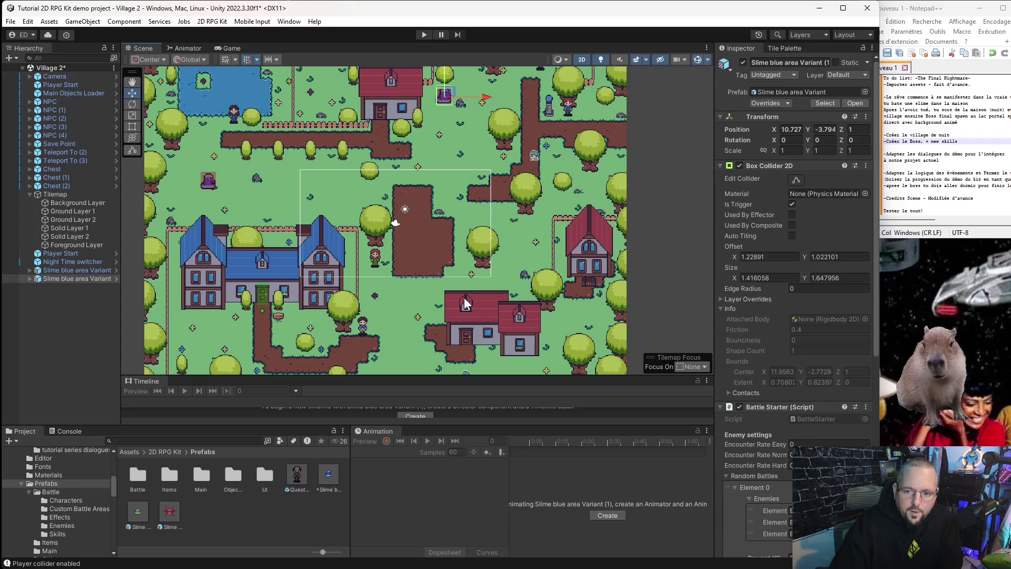
{"action": "middle_click_drag", "start_coordinate": [464, 302], "coordinate": [464, 174]}
{"action": "scroll", "coordinate": [463, 173], "scroll_direction": "down", "scroll_amount": 2}
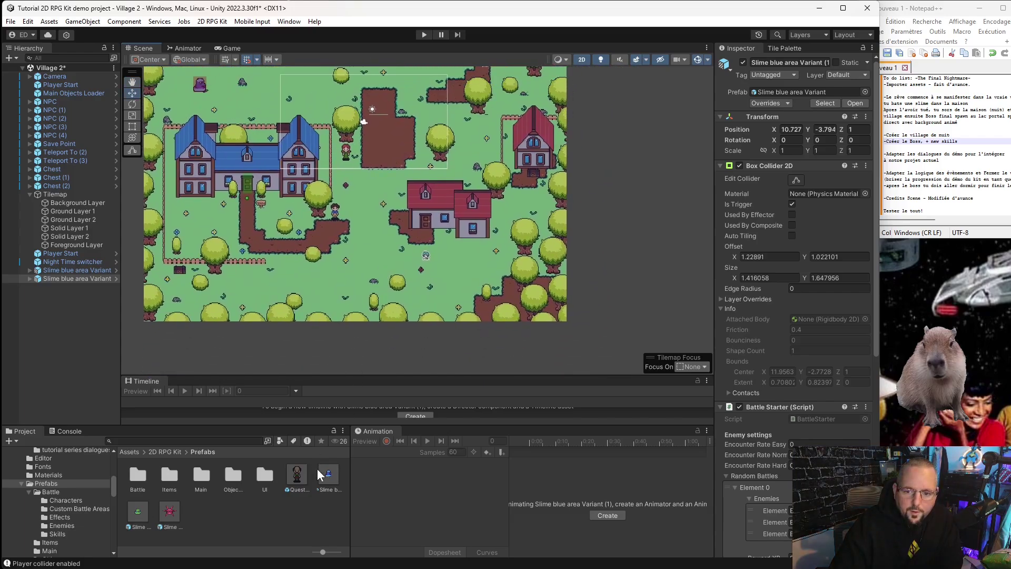
{"action": "left_click_drag", "start_coordinate": [323, 474], "coordinate": [461, 294]}
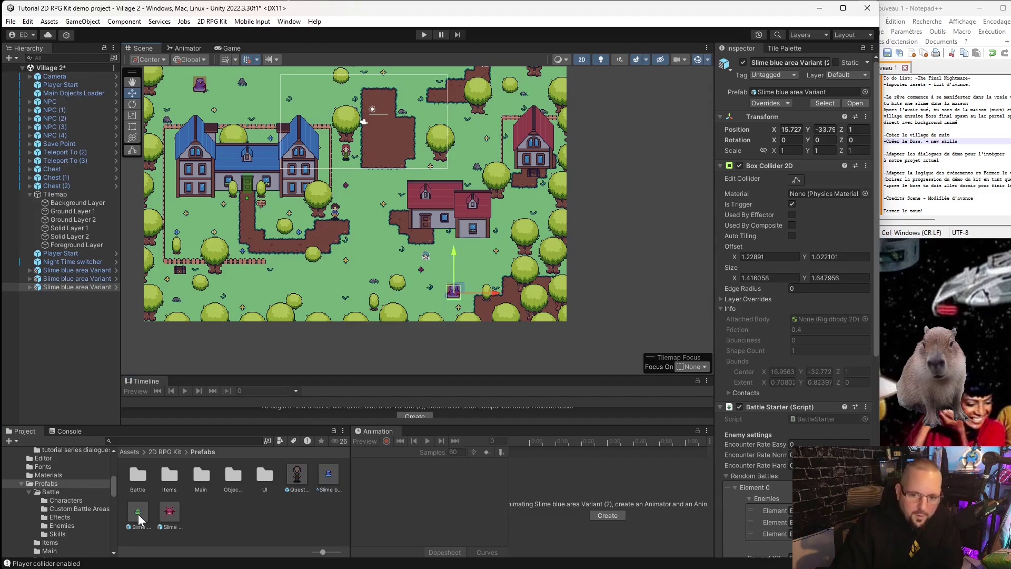
- Add two green slime battle areas to the village, nudging the second one up and left
{"action": "mouse_move", "coordinate": [138, 513]}
{"action": "left_mouse_down"}
{"action": "mouse_move", "coordinate": [246, 264]}
{"action": "mouse_move", "coordinate": [237, 271]}
{"action": "left_mouse_up"}
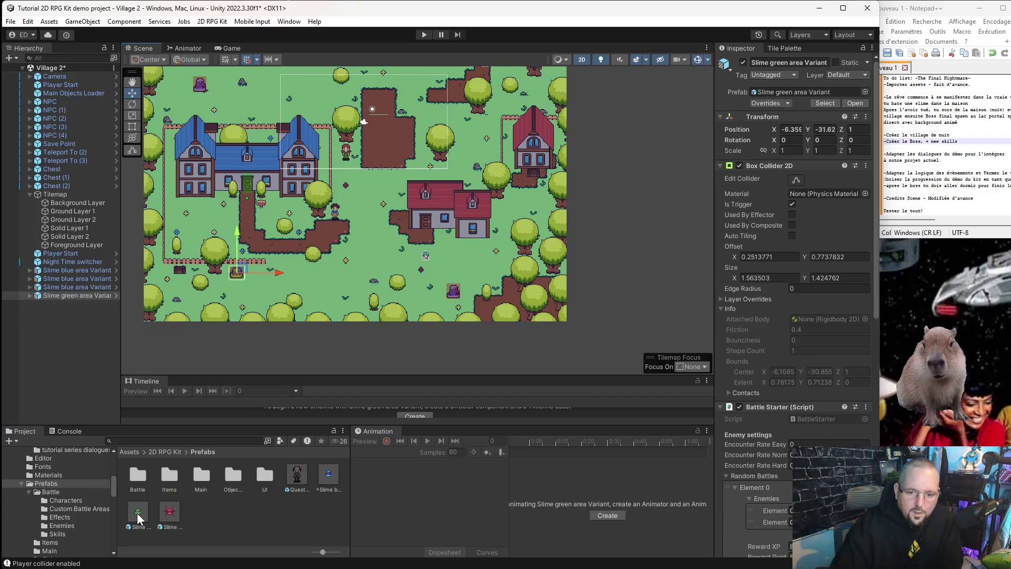
{"action": "scroll", "coordinate": [747, 403], "scroll_direction": "down", "scroll_amount": 8}
{"action": "scroll", "coordinate": [757, 402], "scroll_direction": "down", "scroll_amount": 2}
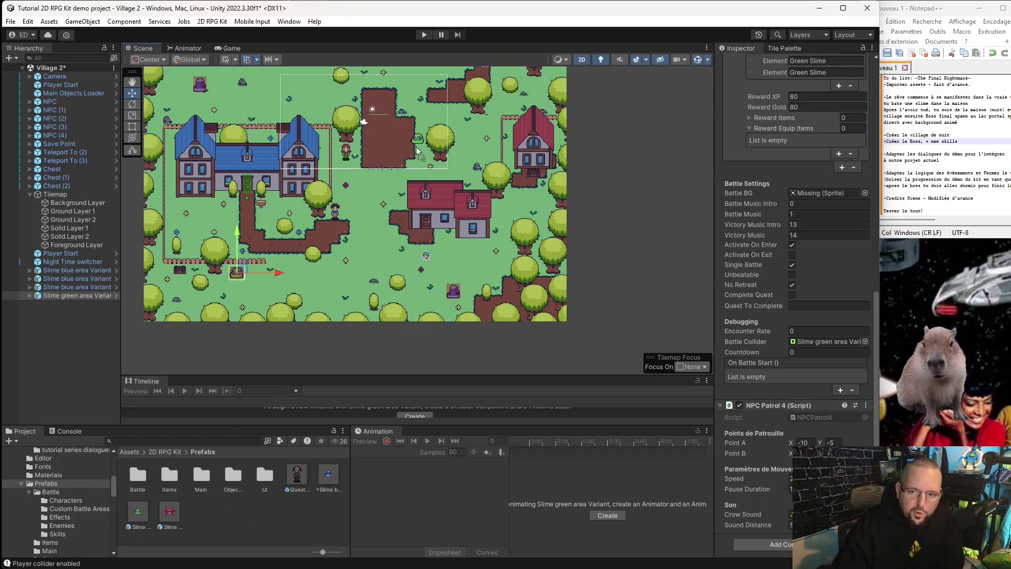
{"action": "left_click_drag", "start_coordinate": [138, 516], "coordinate": [371, 195]}
{"action": "scroll", "coordinate": [413, 221], "scroll_direction": "down", "scroll_amount": 3}
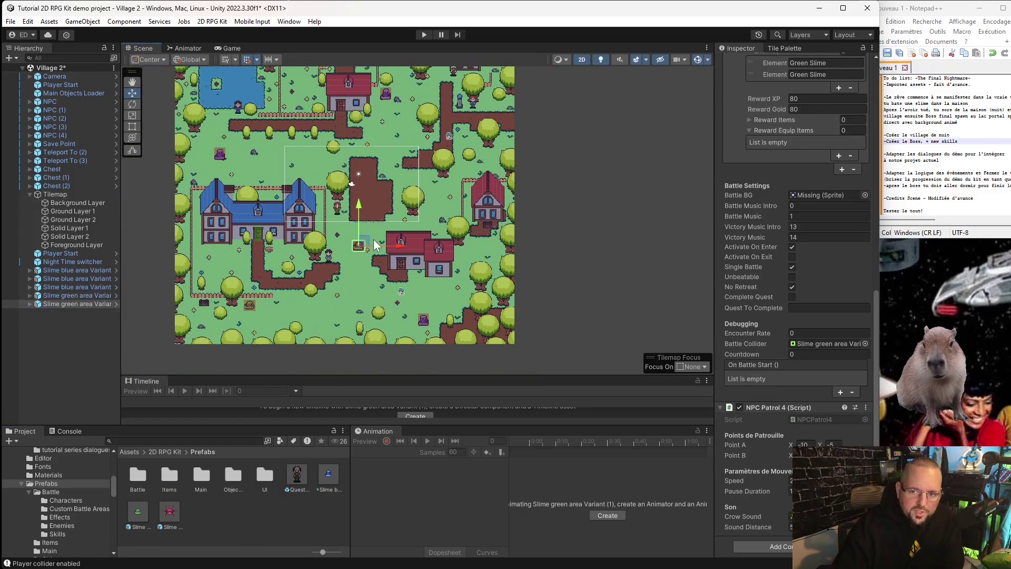
{"action": "left_click_drag", "start_coordinate": [362, 245], "coordinate": [261, 162]}
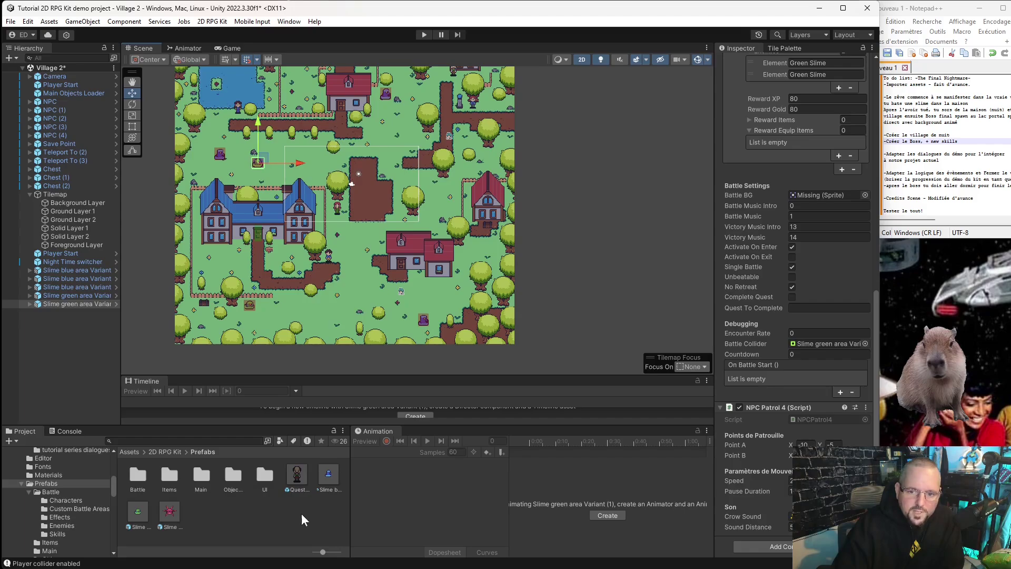
- Place a red slime battle area at the village's top right
{"action": "mouse_move", "coordinate": [169, 516]}
{"action": "left_mouse_down"}
{"action": "mouse_move", "coordinate": [508, 187]}
{"action": "mouse_move", "coordinate": [455, 195]}
{"action": "mouse_move", "coordinate": [514, 115]}
{"action": "left_mouse_up"}
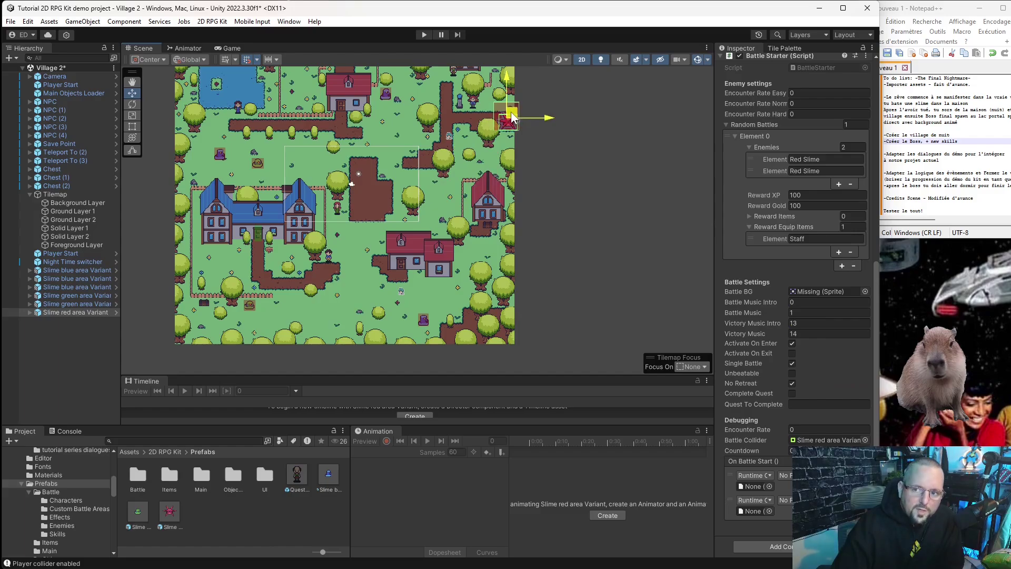
{"action": "scroll", "coordinate": [511, 111], "scroll_direction": "up", "scroll_amount": 3}
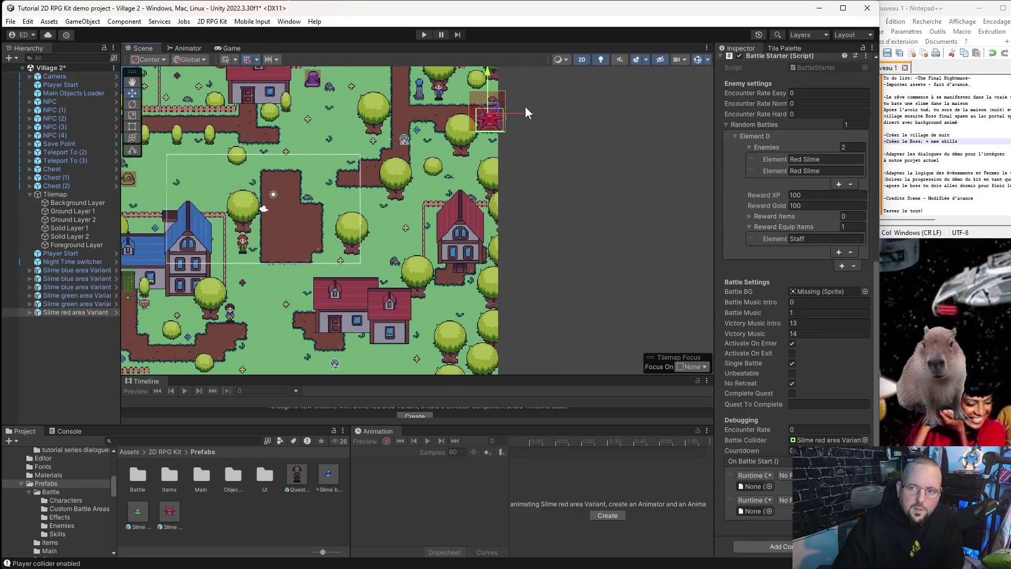
{"action": "scroll", "coordinate": [513, 113], "scroll_direction": "up", "scroll_amount": 3}
{"action": "scroll", "coordinate": [513, 115], "scroll_direction": "up", "scroll_amount": 1}
{"action": "scroll", "coordinate": [416, 142], "scroll_direction": "down", "scroll_amount": 5}
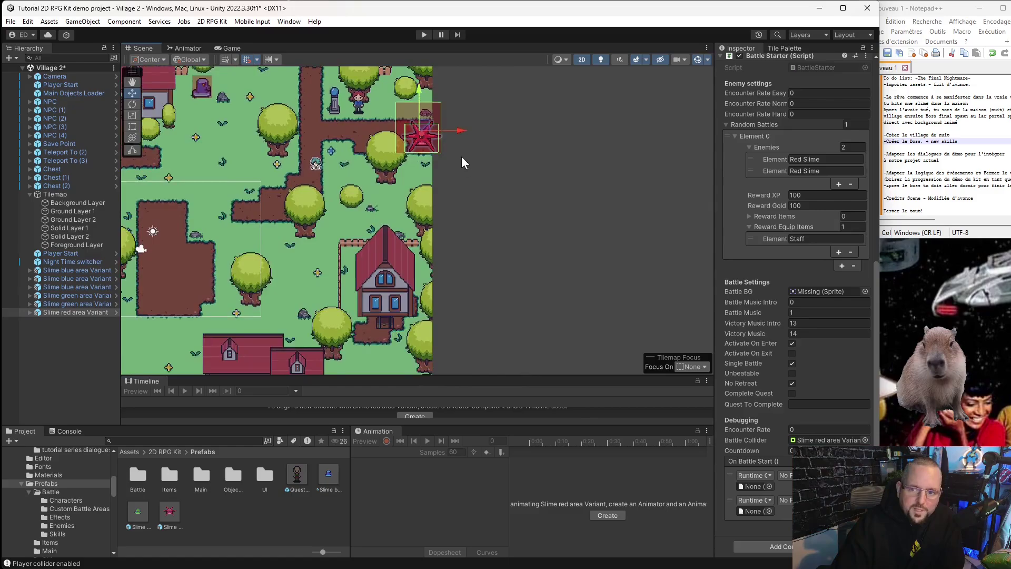
{"action": "scroll", "coordinate": [462, 157], "scroll_direction": "down", "scroll_amount": 2}
{"action": "scroll", "coordinate": [259, 215], "scroll_direction": "down", "scroll_amount": 2}
{"action": "scroll", "coordinate": [343, 221], "scroll_direction": "up", "scroll_amount": 1}
{"action": "scroll", "coordinate": [364, 223], "scroll_direction": "up", "scroll_amount": 1}
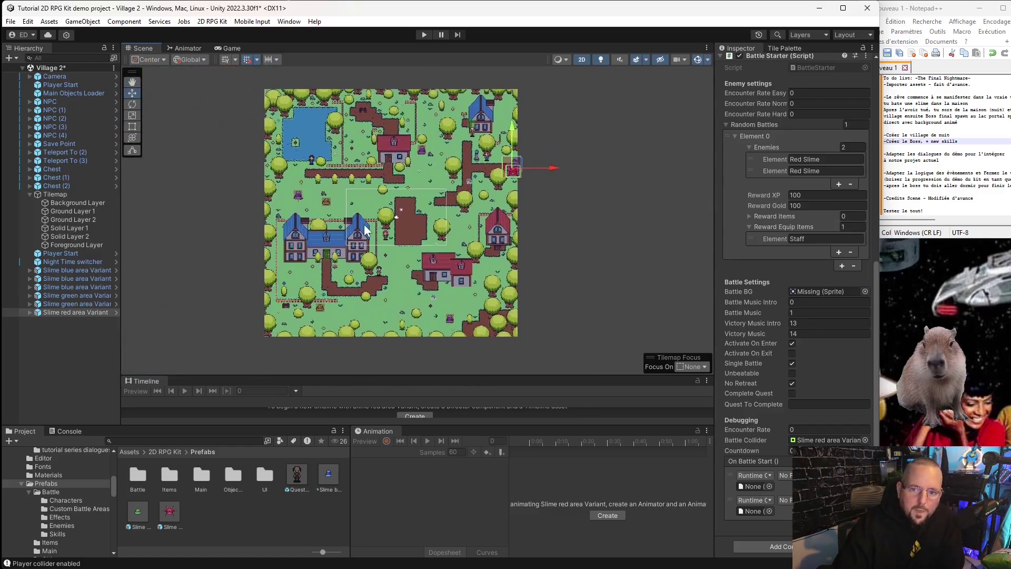
{"action": "scroll", "coordinate": [456, 258], "scroll_direction": "up", "scroll_amount": 1}
{"action": "scroll", "coordinate": [457, 262], "scroll_direction": "down", "scroll_amount": 1}
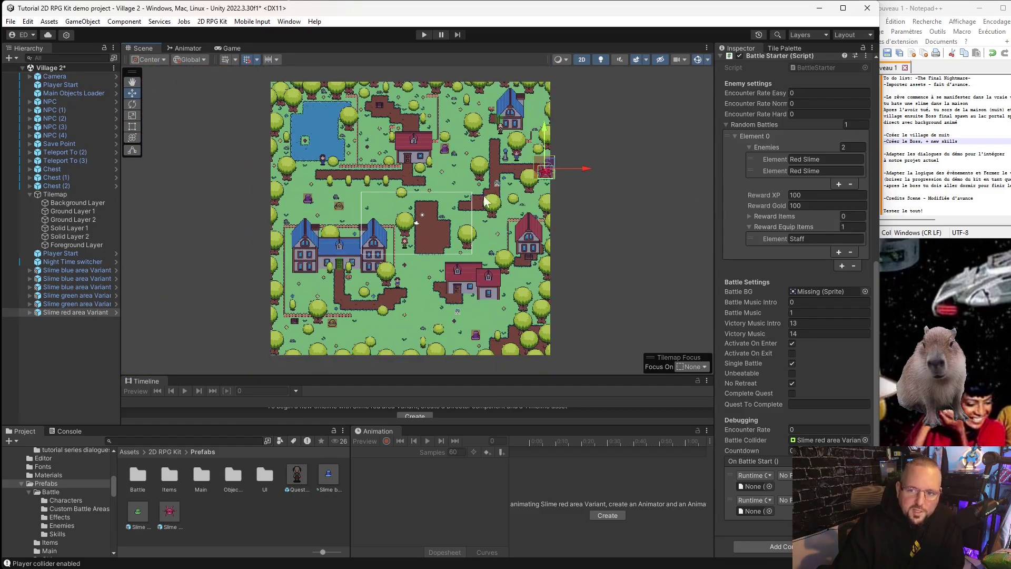
- Drop a second red slime area beside the top red house and deselect it
{"action": "mouse_move", "coordinate": [170, 519]}
{"action": "left_mouse_down"}
{"action": "mouse_move", "coordinate": [456, 157]}
{"action": "mouse_move", "coordinate": [416, 165]}
{"action": "mouse_move", "coordinate": [406, 154]}
{"action": "left_mouse_up"}
{"action": "scroll", "coordinate": [418, 170], "scroll_direction": "up", "scroll_amount": 3}
{"action": "scroll", "coordinate": [378, 186], "scroll_direction": "up", "scroll_amount": 2}
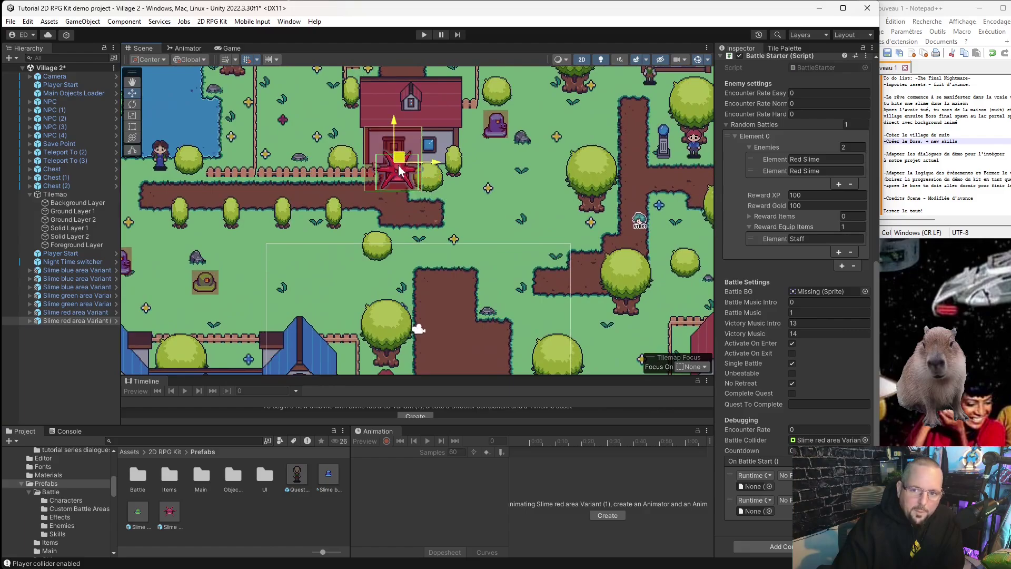
{"action": "scroll", "coordinate": [425, 199], "scroll_direction": "down", "scroll_amount": 2}
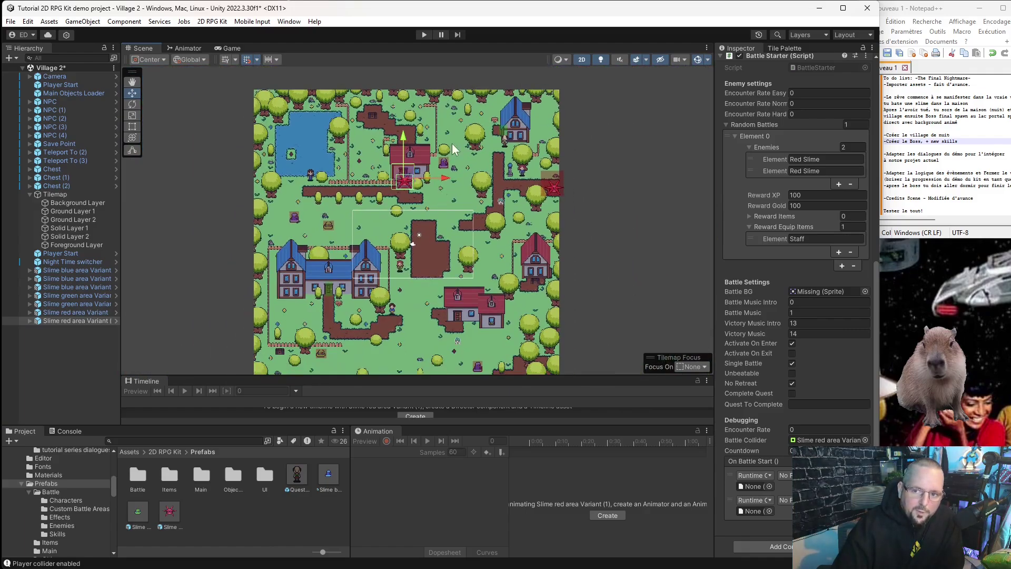
{"action": "scroll", "coordinate": [424, 199], "scroll_direction": "up", "scroll_amount": 1}
{"action": "scroll", "coordinate": [424, 199], "scroll_direction": "down", "scroll_amount": 1}
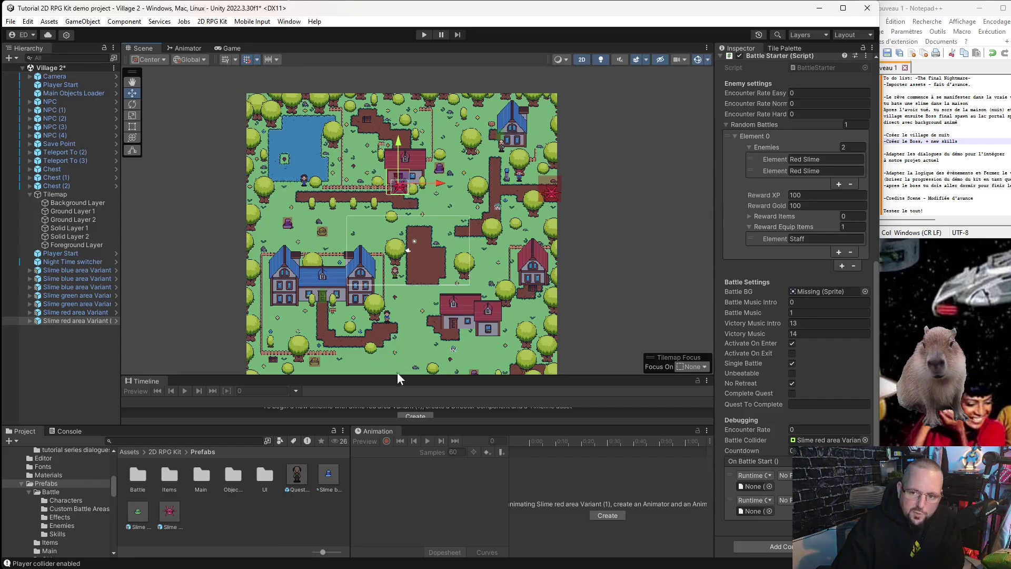
{"action": "scroll", "coordinate": [432, 299], "scroll_direction": "down", "scroll_amount": 1}
{"action": "scroll", "coordinate": [432, 299], "scroll_direction": "up", "scroll_amount": 2}
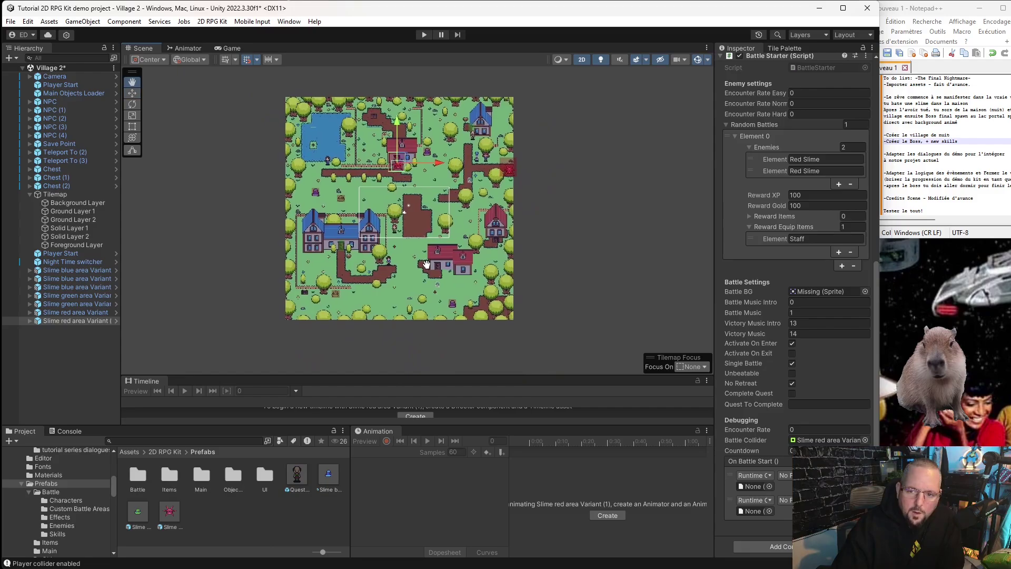
{"action": "scroll", "coordinate": [447, 264], "scroll_direction": "up", "scroll_amount": 2}
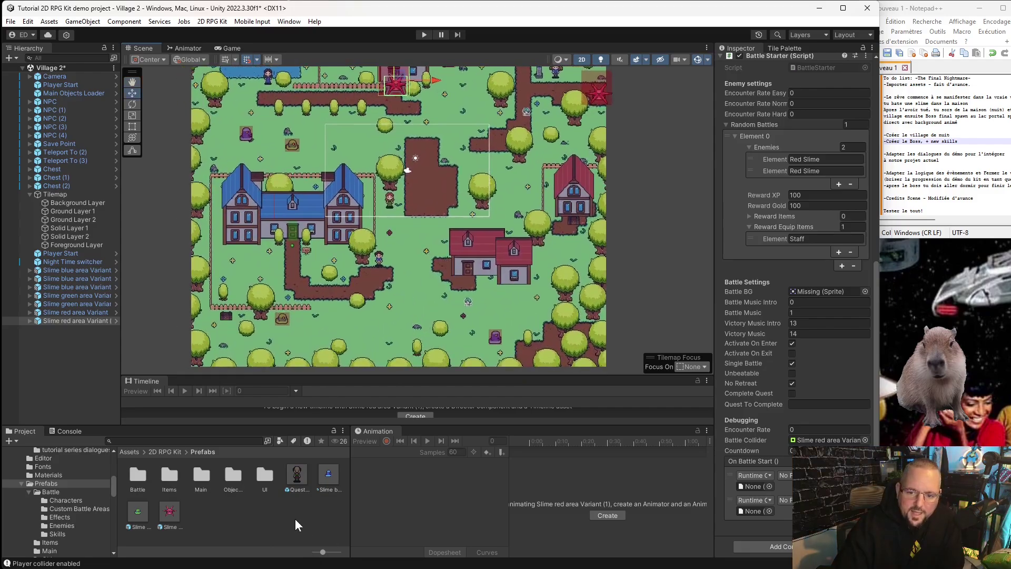
{"action": "left_click", "coordinate": [308, 214]}
- Remove the NPC Patrol 4 component from the first green slime area
{"action": "scroll", "coordinate": [295, 321], "scroll_direction": "up", "scroll_amount": 2}
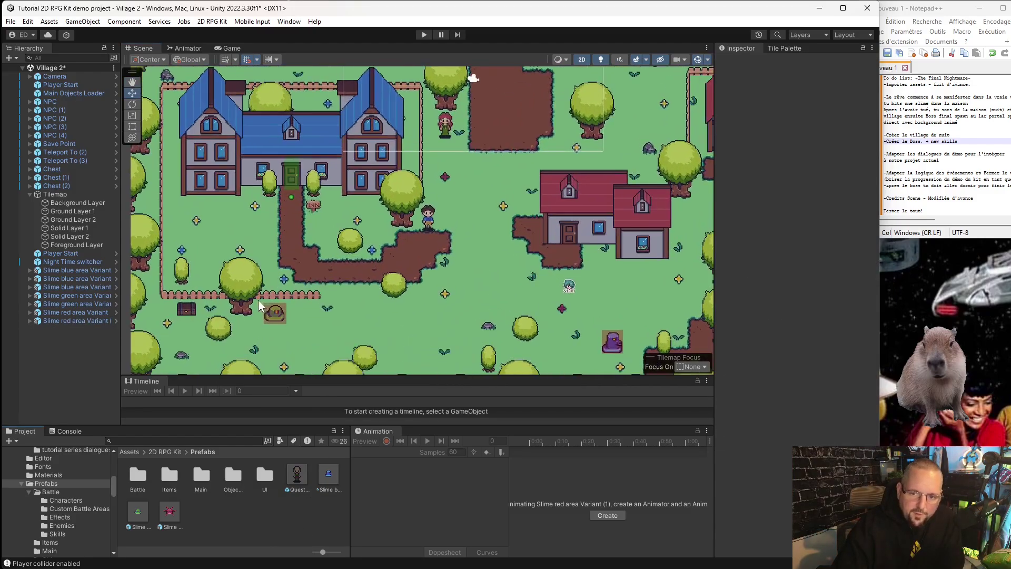
{"action": "left_click", "coordinate": [265, 318]}
{"action": "scroll", "coordinate": [785, 425], "scroll_direction": "down", "scroll_amount": 2}
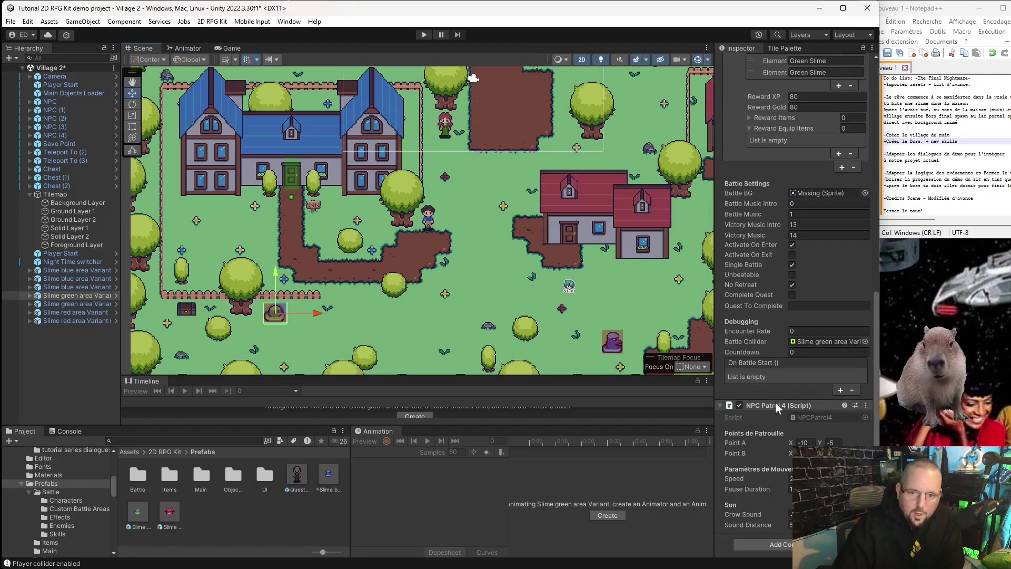
{"action": "scroll", "coordinate": [485, 264], "scroll_direction": "down", "scroll_amount": 2}
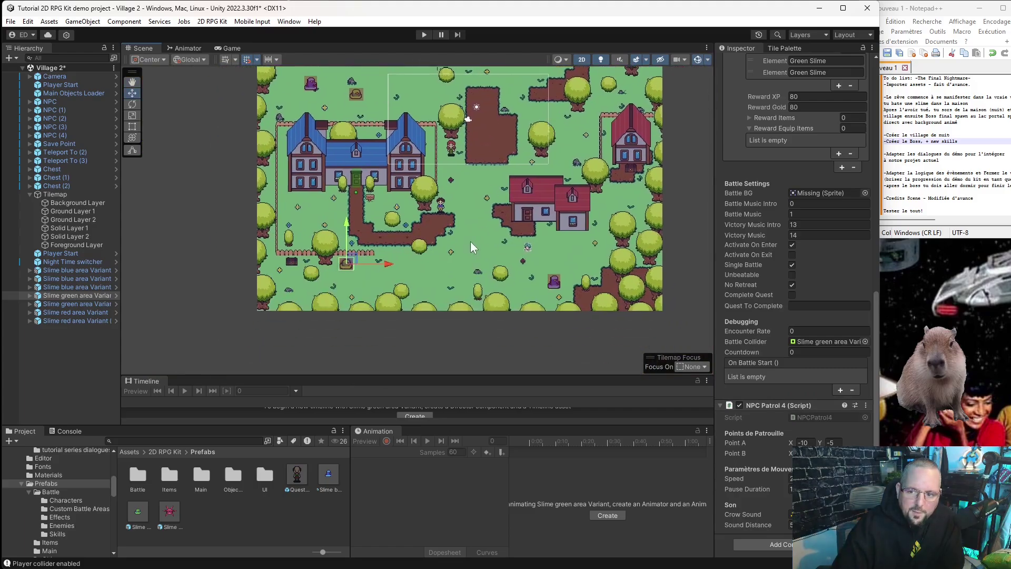
{"action": "scroll", "coordinate": [470, 241], "scroll_direction": "up", "scroll_amount": 2}
{"action": "right_click", "coordinate": [754, 405]}
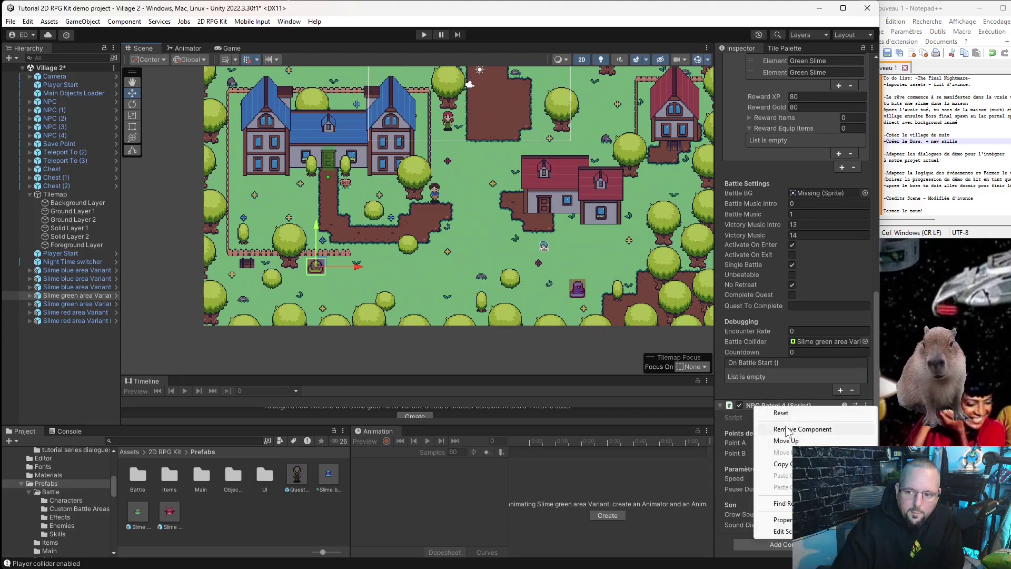
{"action": "left_click", "coordinate": [785, 428]}
- Remove the NPC Patrol 4 component from the other green slime area near the top
{"action": "middle_click_drag", "start_coordinate": [515, 107], "coordinate": [497, 228]}
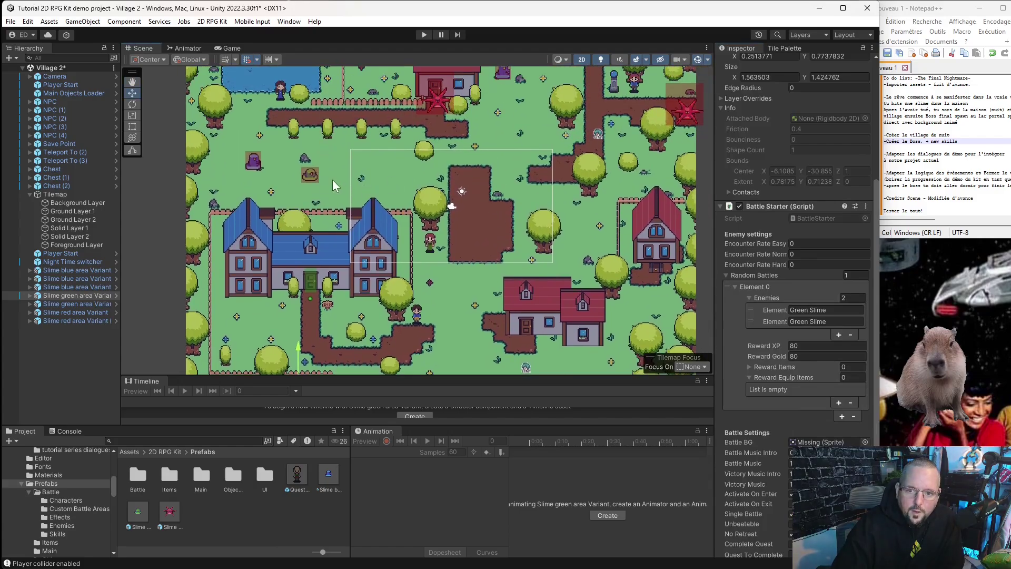
{"action": "left_click", "coordinate": [306, 178]}
{"action": "scroll", "coordinate": [870, 409], "scroll_direction": "down", "scroll_amount": 5}
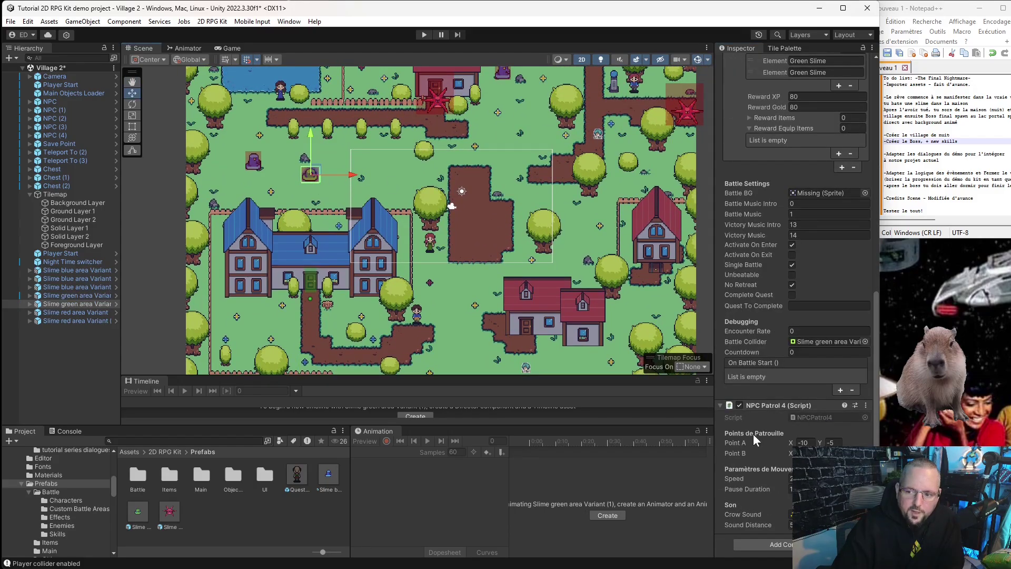
{"action": "right_click", "coordinate": [776, 406]}
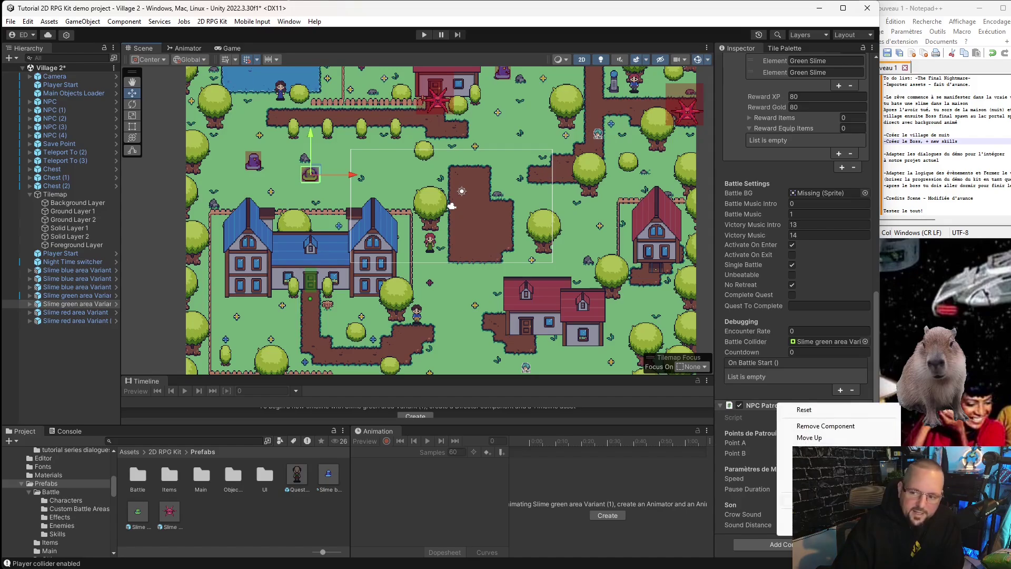
{"action": "left_click", "coordinate": [805, 426]}
{"action": "scroll", "coordinate": [768, 378], "scroll_direction": "up", "scroll_amount": 4}
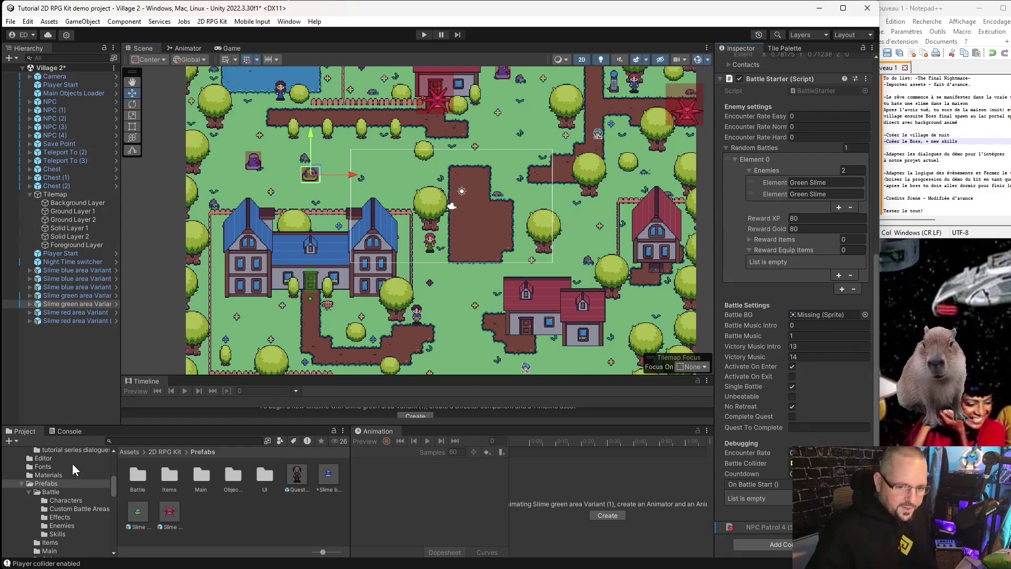
{"action": "scroll", "coordinate": [53, 492], "scroll_direction": "down", "scroll_amount": 5}
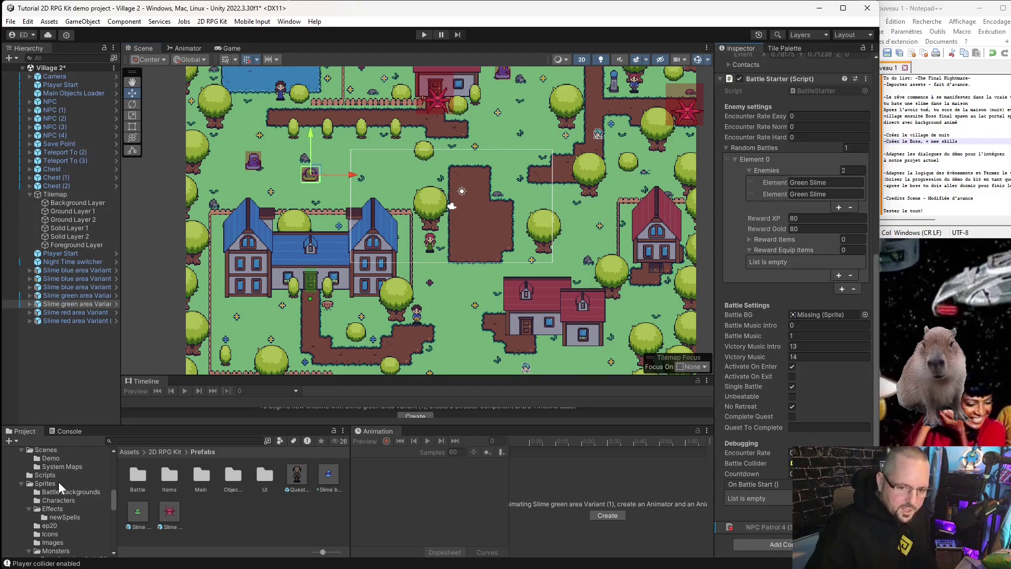
- Locate the NPCPatrol4 script in the Scripts folder and open it
{"action": "left_click", "coordinate": [59, 482]}
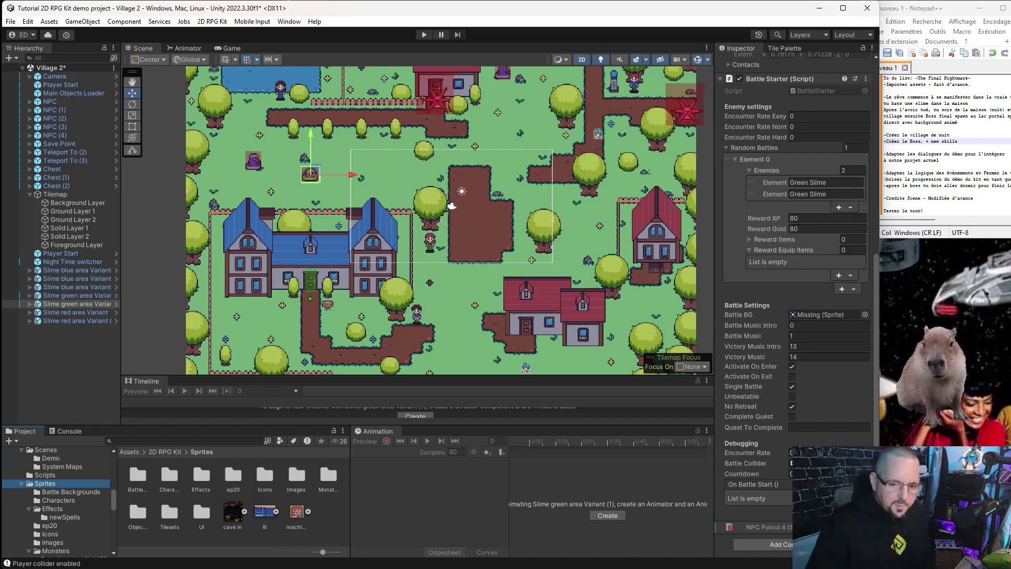
{"action": "left_click", "coordinate": [68, 473]}
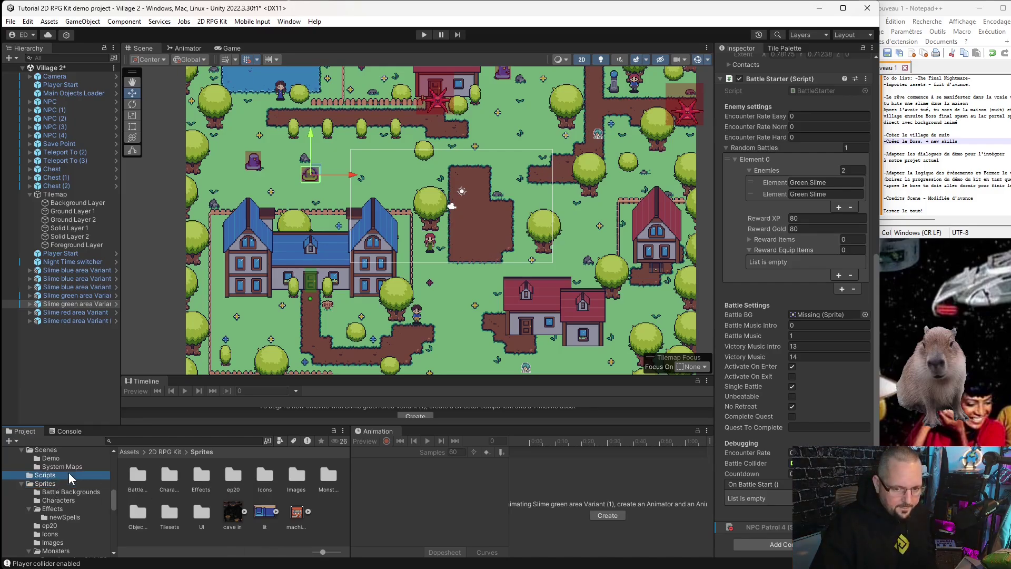
{"action": "scroll", "coordinate": [246, 512], "scroll_direction": "down", "scroll_amount": 3}
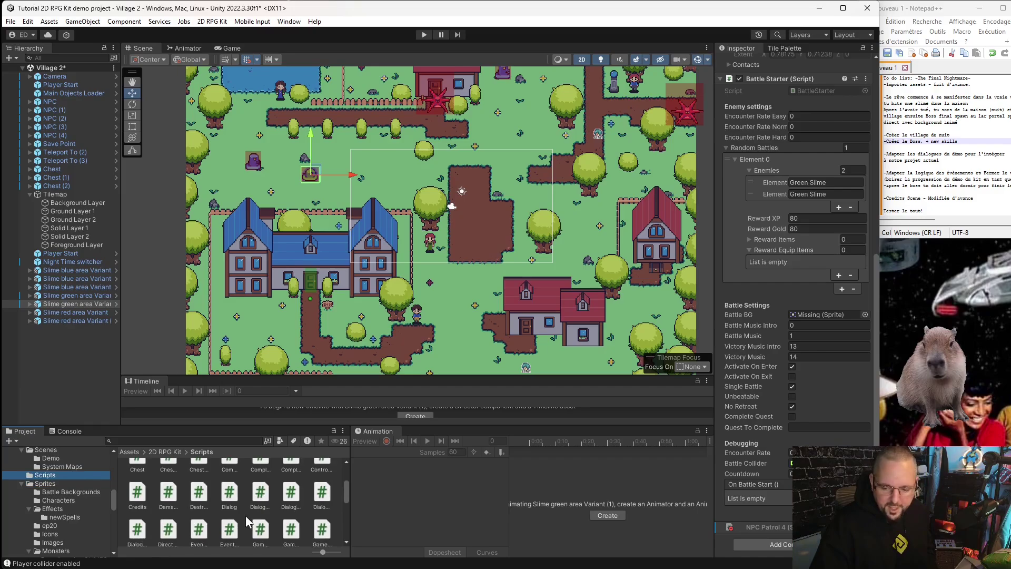
{"action": "scroll", "coordinate": [245, 515], "scroll_direction": "down", "scroll_amount": 2}
{"action": "scroll", "coordinate": [245, 515], "scroll_direction": "down", "scroll_amount": 2}
{"action": "scroll", "coordinate": [249, 497], "scroll_direction": "down", "scroll_amount": 3}
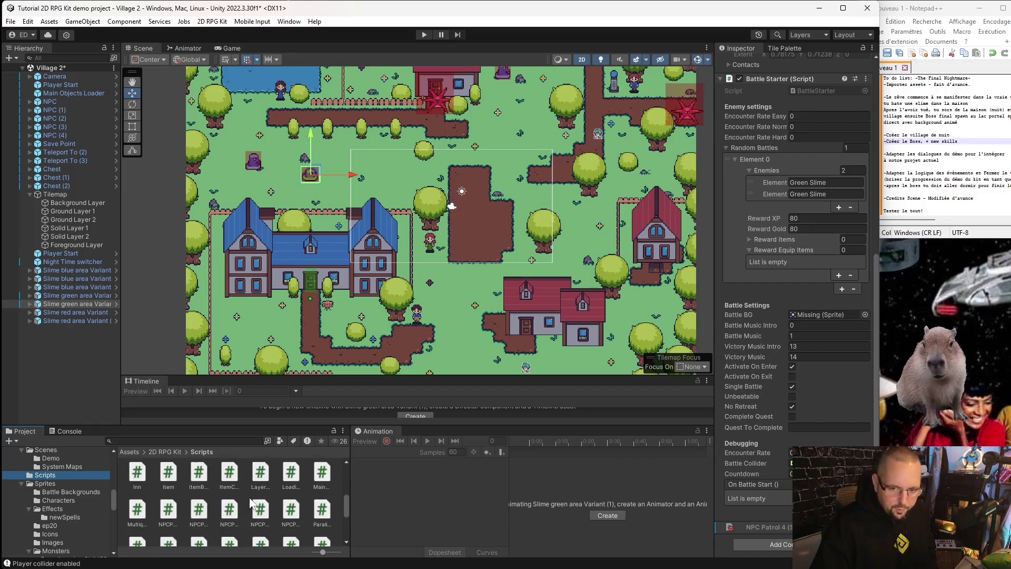
{"action": "scroll", "coordinate": [249, 503], "scroll_direction": "up", "scroll_amount": 2}
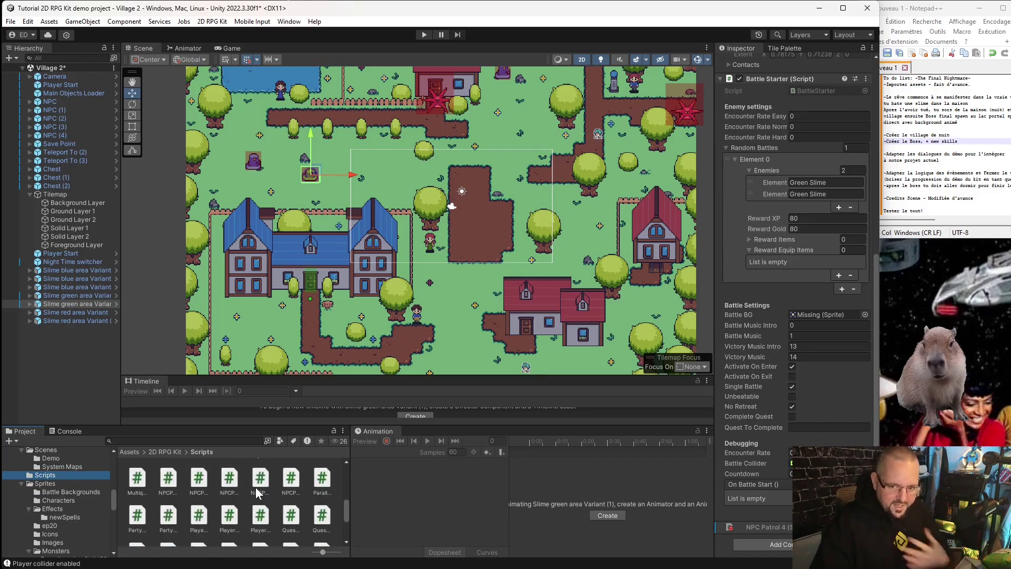
{"action": "left_click", "coordinate": [295, 479]}
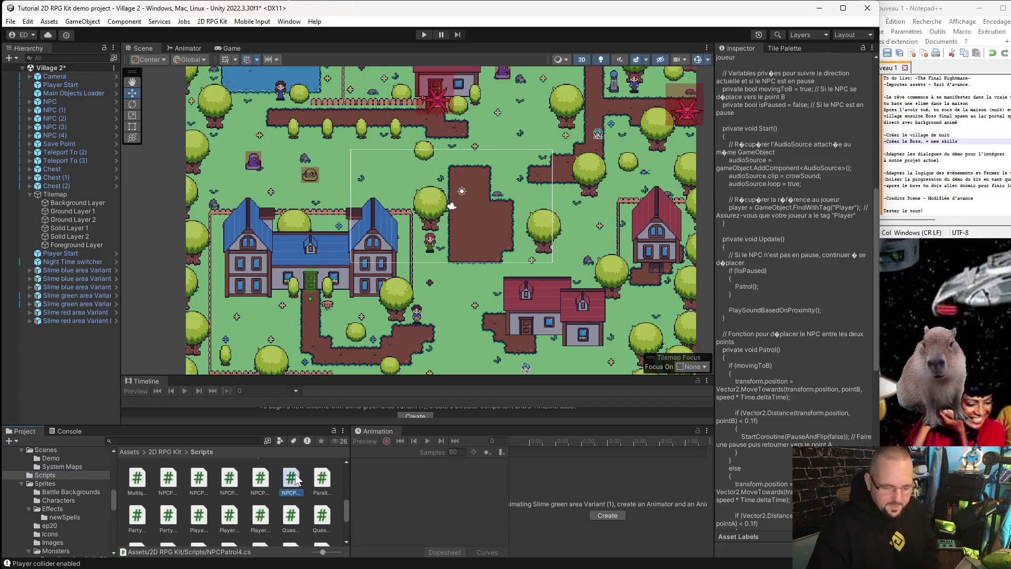
{"action": "double_click", "coordinate": [296, 479]}
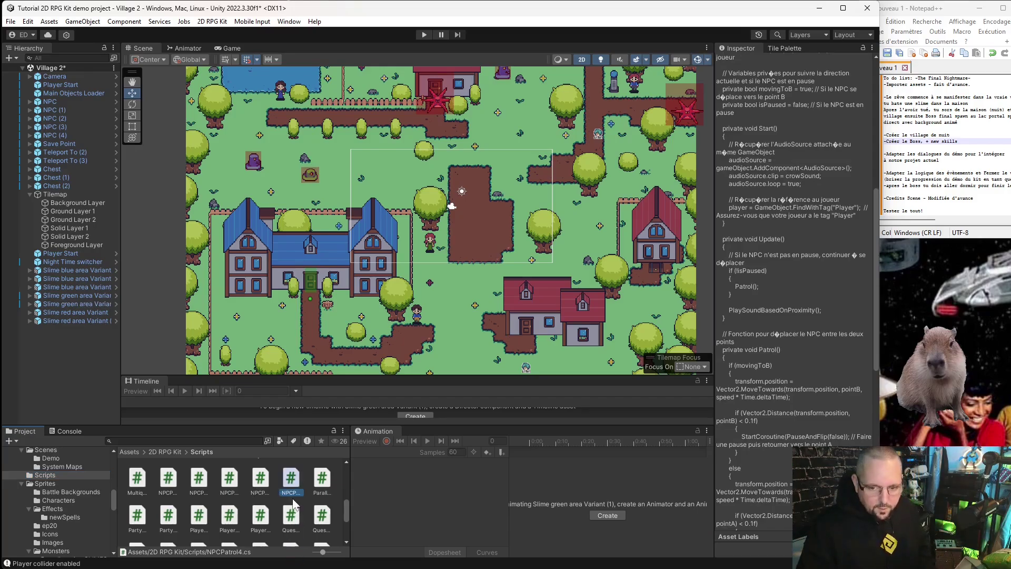
- Duplicate NPCPatrol4 into NPCPatrol5 and NPCPatrol6, then open NPCPatrol5 in Visual Studio
{"action": "key", "text": "ctrl+d"}
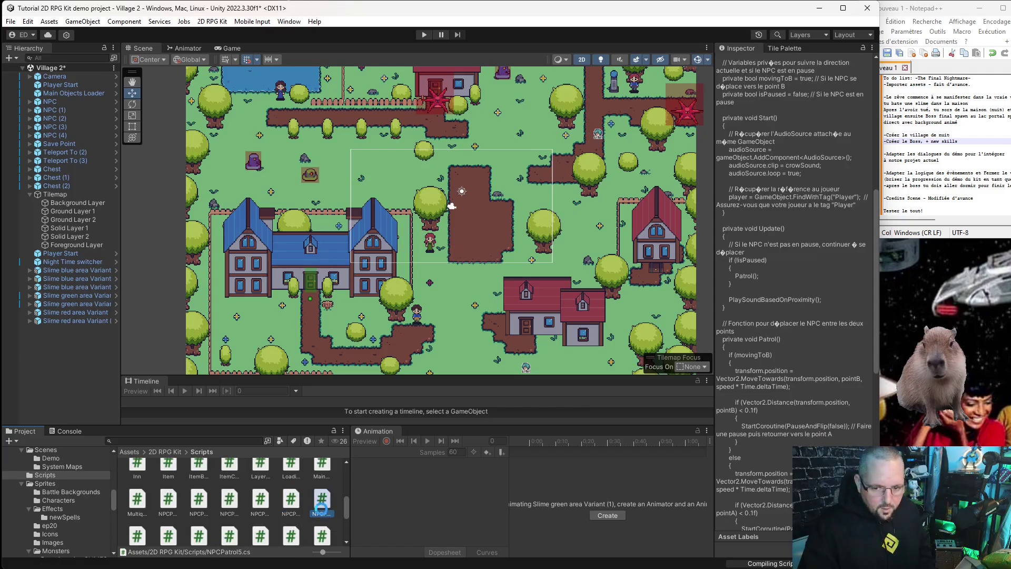
{"action": "key", "text": "ctrl+d"}
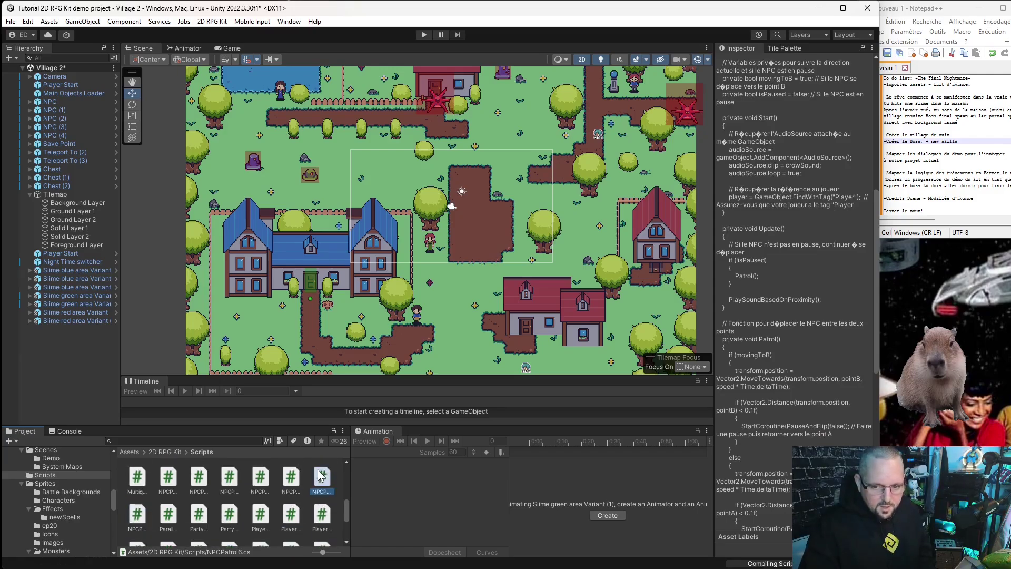
{"action": "double_click", "coordinate": [324, 480]}
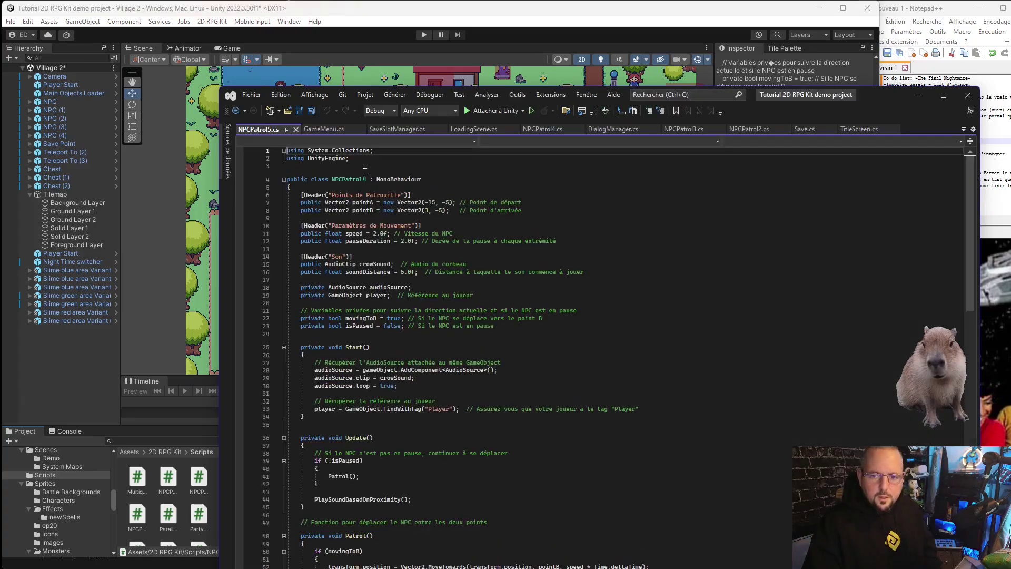
- Change the class name on line 4 to NPCPatrol5, save, and close Visual Studio
{"action": "left_click", "coordinate": [367, 179]}
{"action": "key", "text": "BackSpace"}
{"action": "type", "text": "5"}
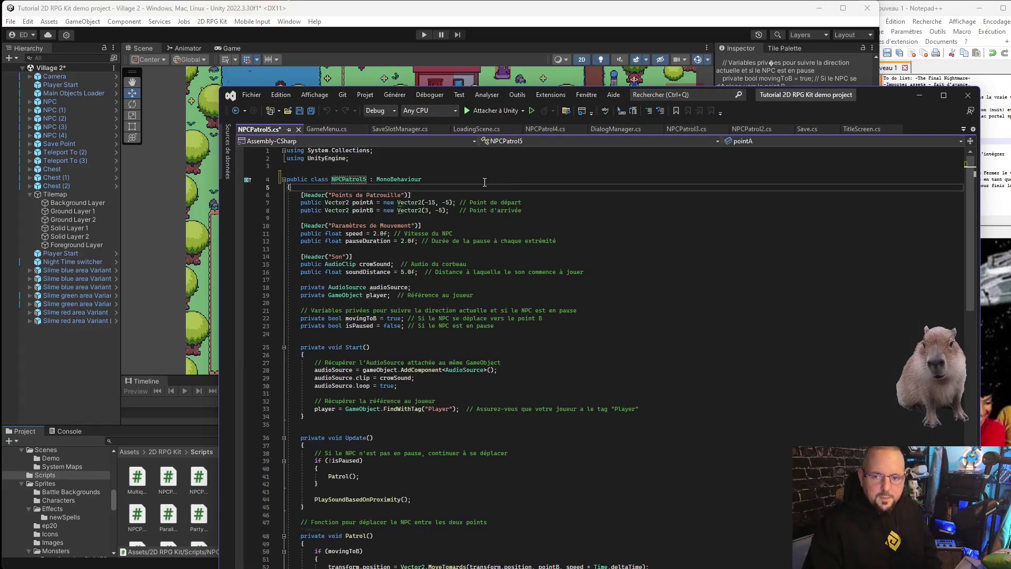
{"action": "left_click", "coordinate": [300, 111]}
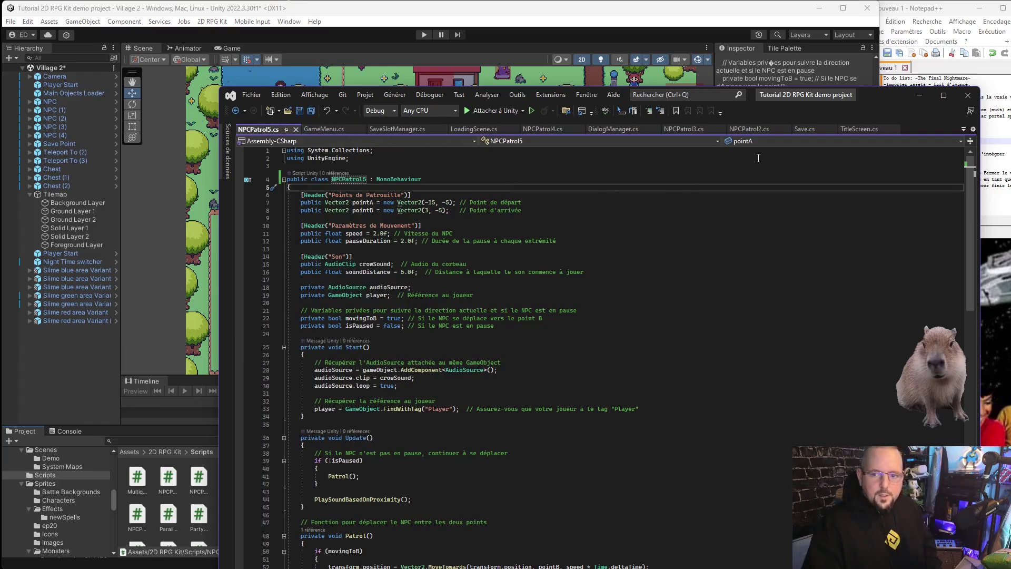
{"action": "left_click", "coordinate": [966, 95]}
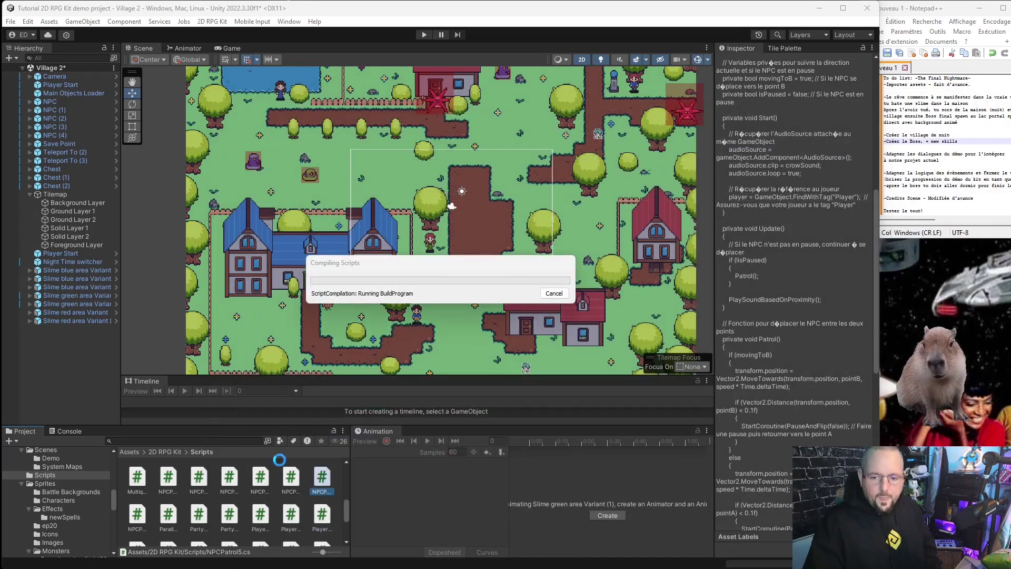
- Open NPCPatrol6.cs, rename its class to NPCPatrol5, and save the file
{"action": "double_click", "coordinate": [137, 516]}
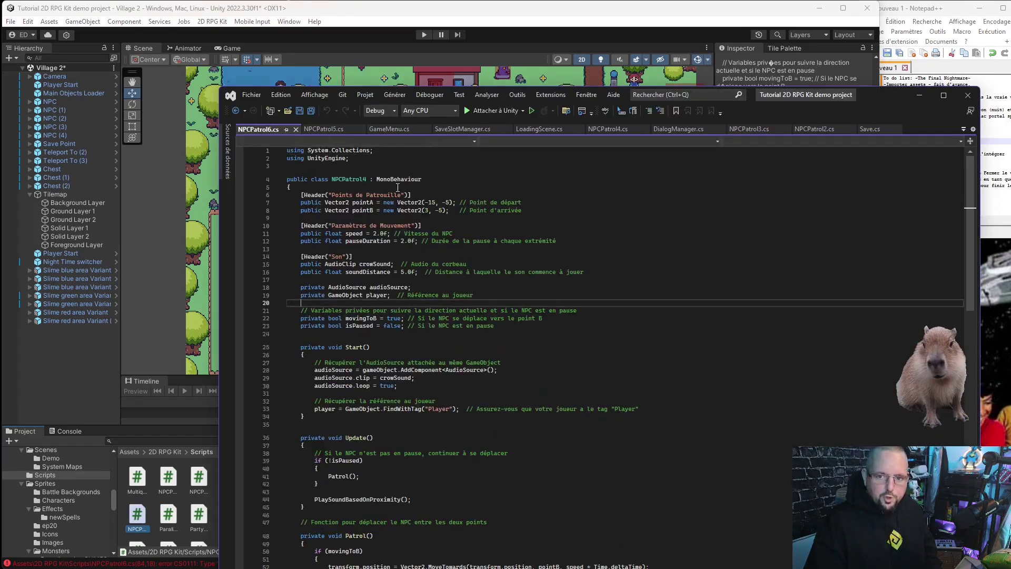
{"action": "left_click", "coordinate": [366, 179]}
{"action": "key", "text": "BackSpace"}
{"action": "type", "text": "5"}
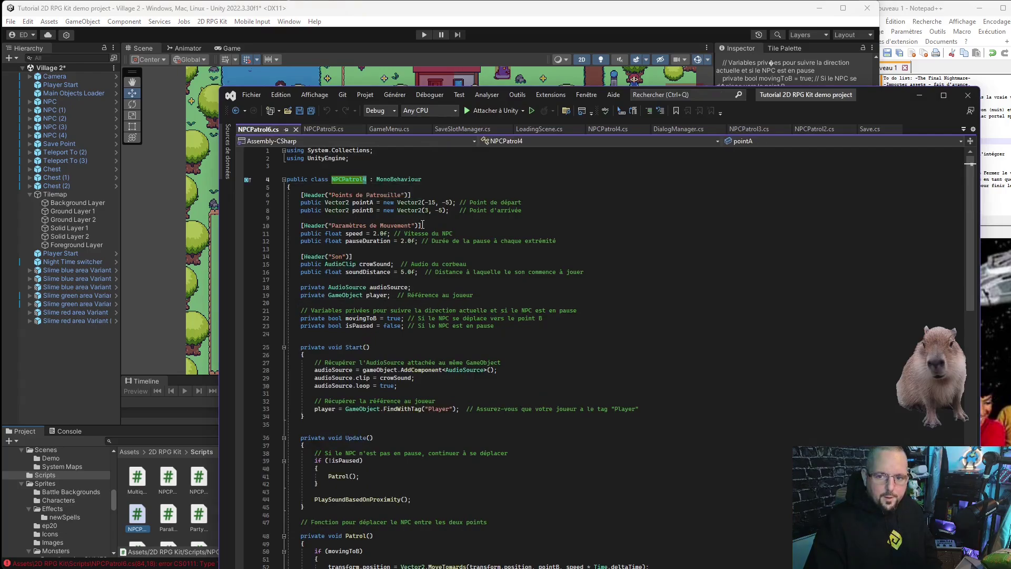
{"action": "left_click", "coordinate": [546, 187]}
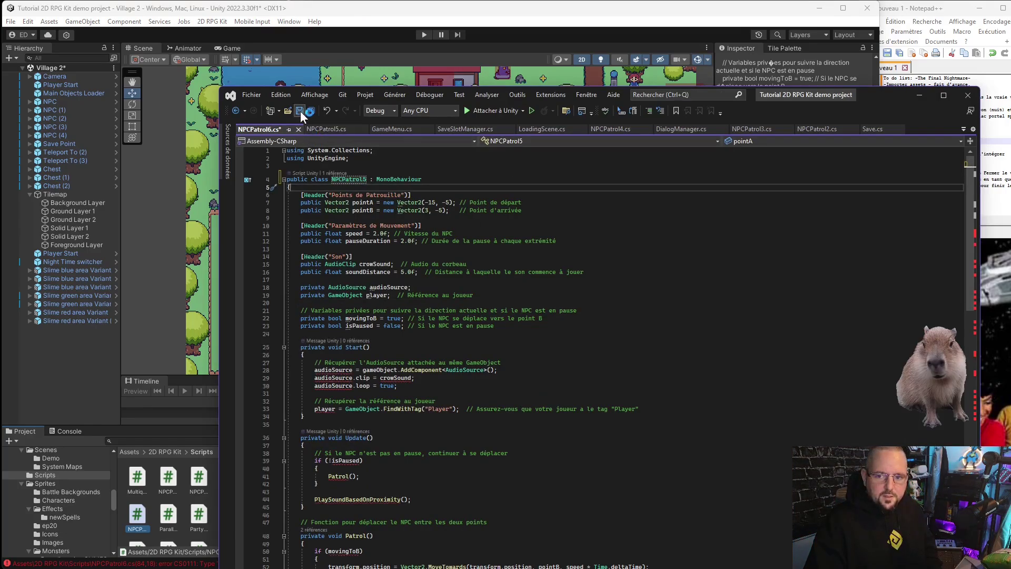
{"action": "left_click", "coordinate": [373, 535]}
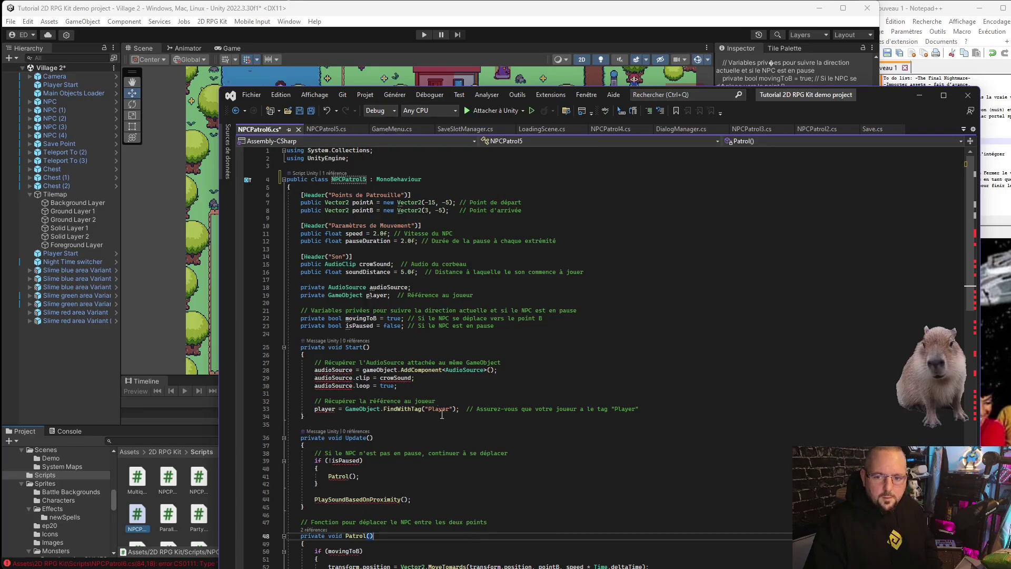
{"action": "mouse_move", "coordinate": [336, 383]}
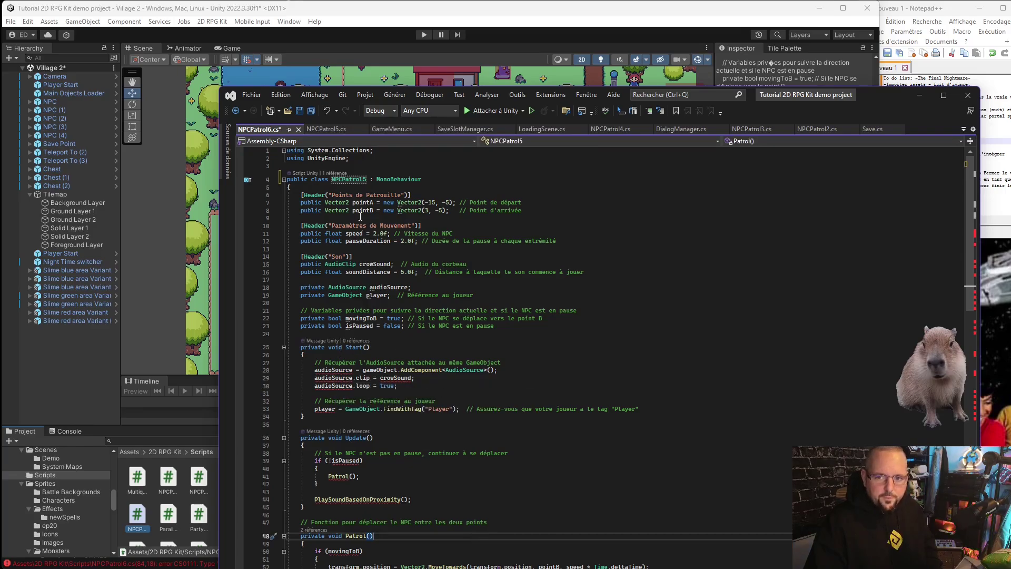
{"action": "left_click", "coordinate": [298, 111]}
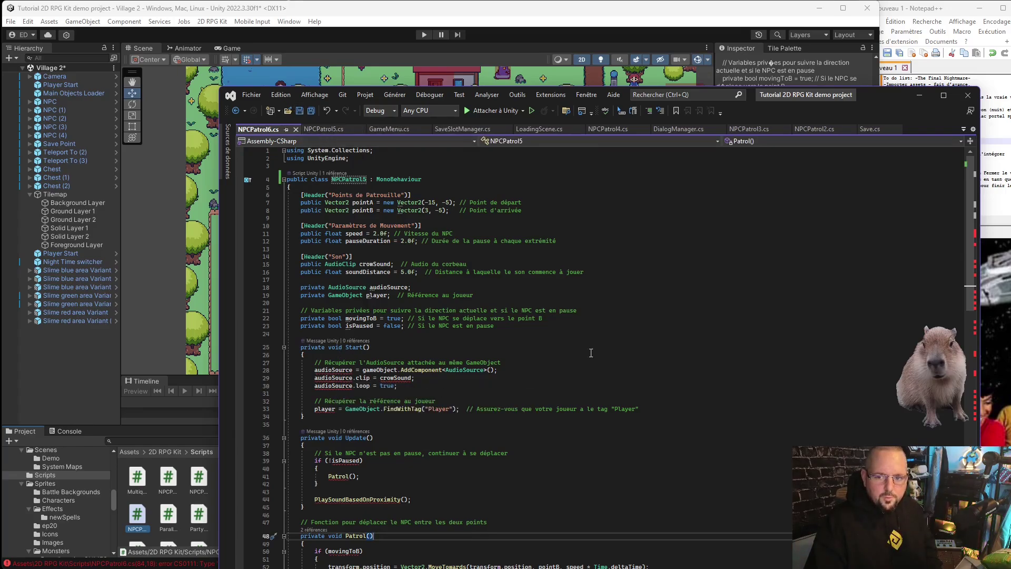
- Undo the rename back to NPCPatrol4 and close Visual Studio without saving
{"action": "left_click", "coordinate": [584, 393]}
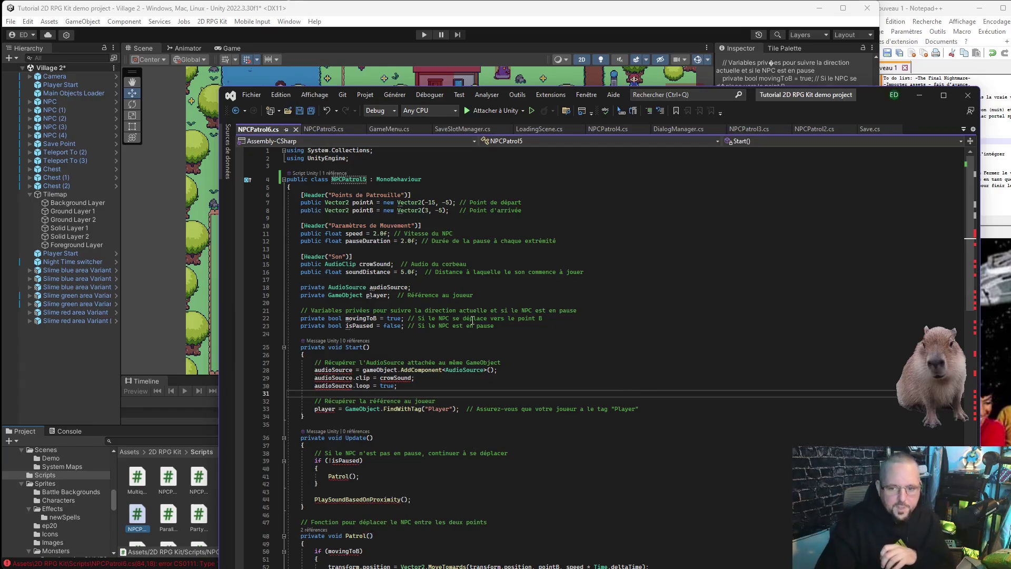
{"action": "key", "text": "ctrl+z"}
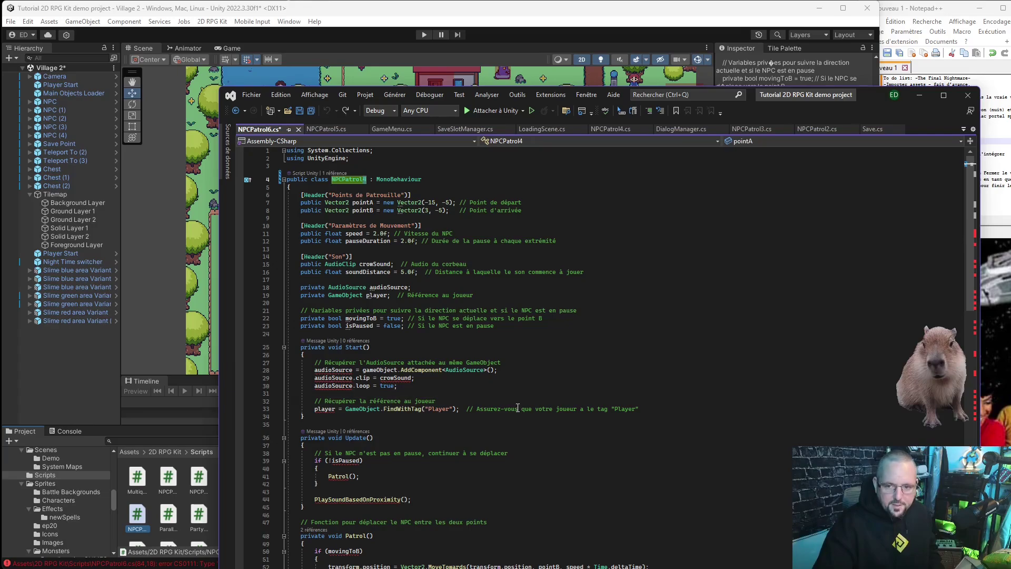
{"action": "left_click", "coordinate": [529, 524]}
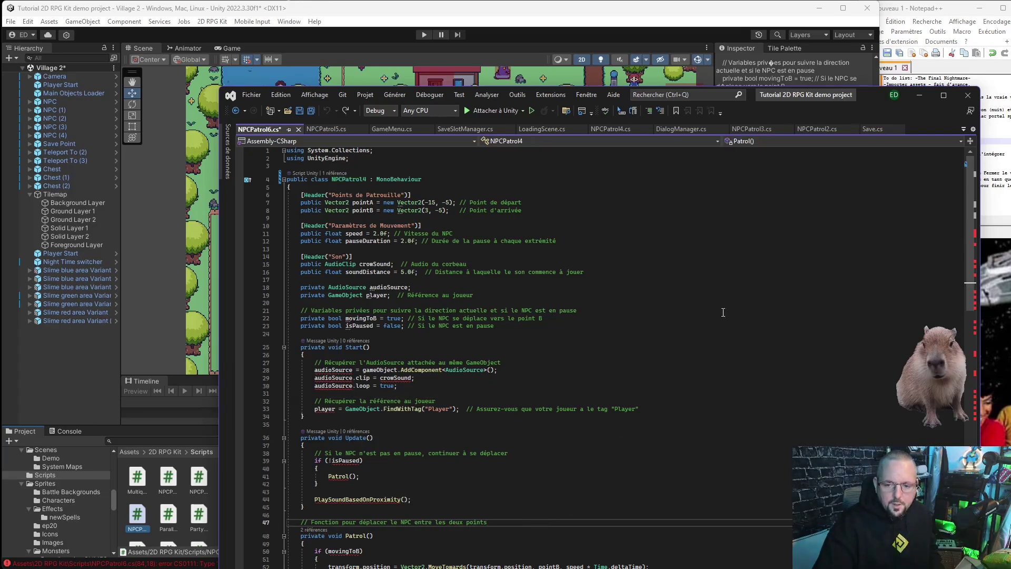
{"action": "left_click", "coordinate": [966, 94]}
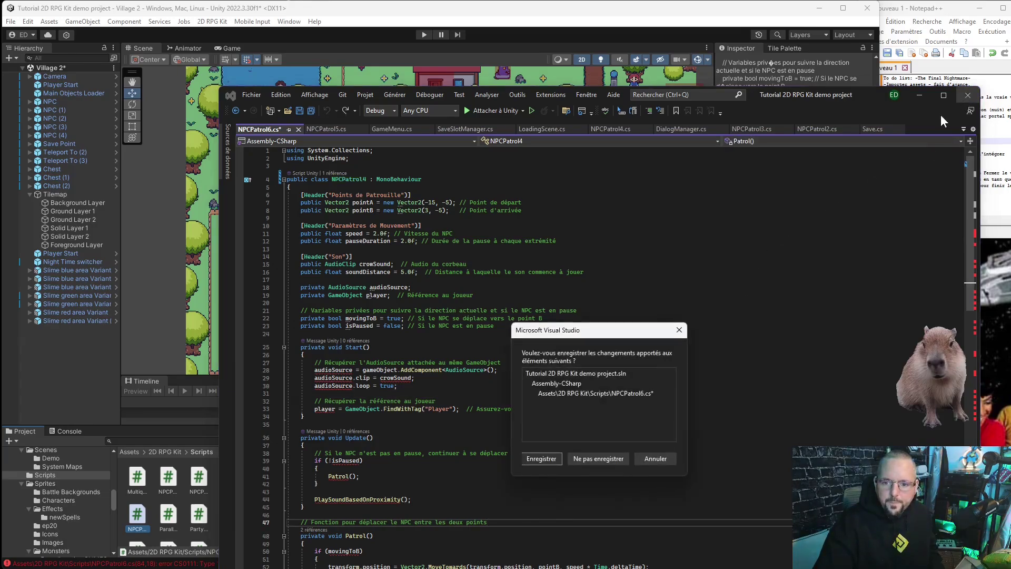
{"action": "left_click", "coordinate": [615, 459]}
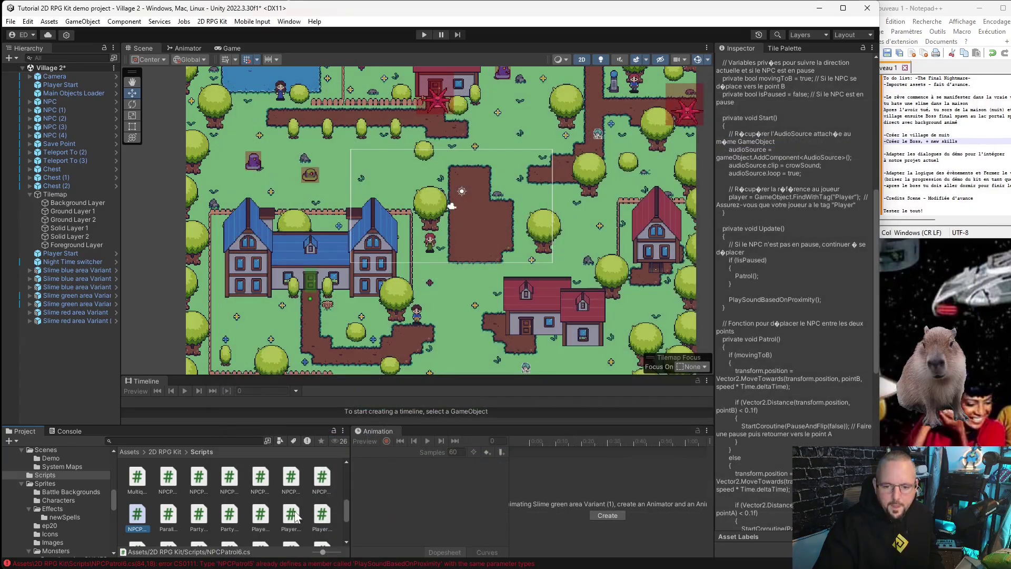
{"action": "left_click", "coordinate": [291, 479]}
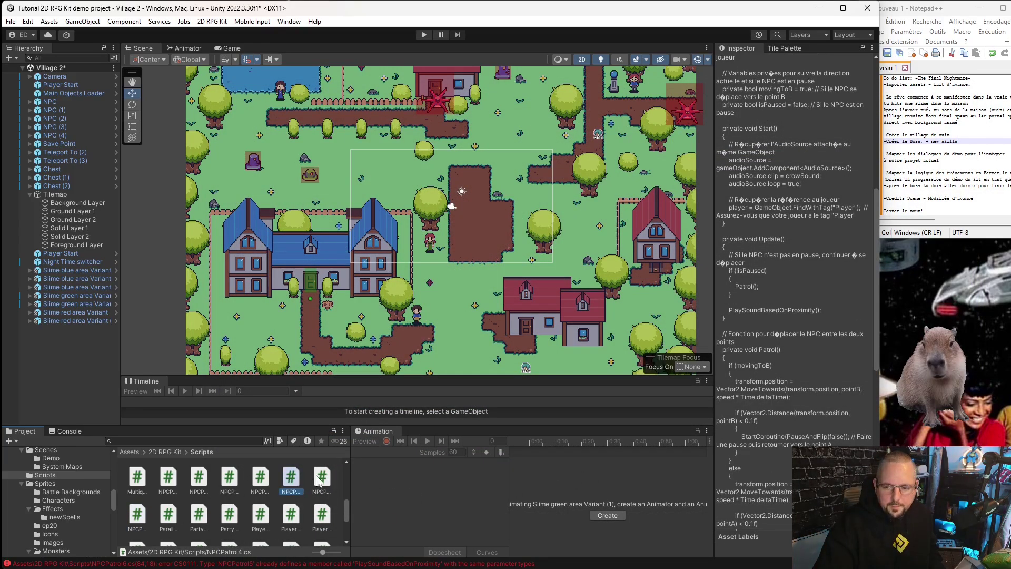
{"action": "left_click", "coordinate": [319, 481]}
{"action": "double_click", "coordinate": [318, 480]}
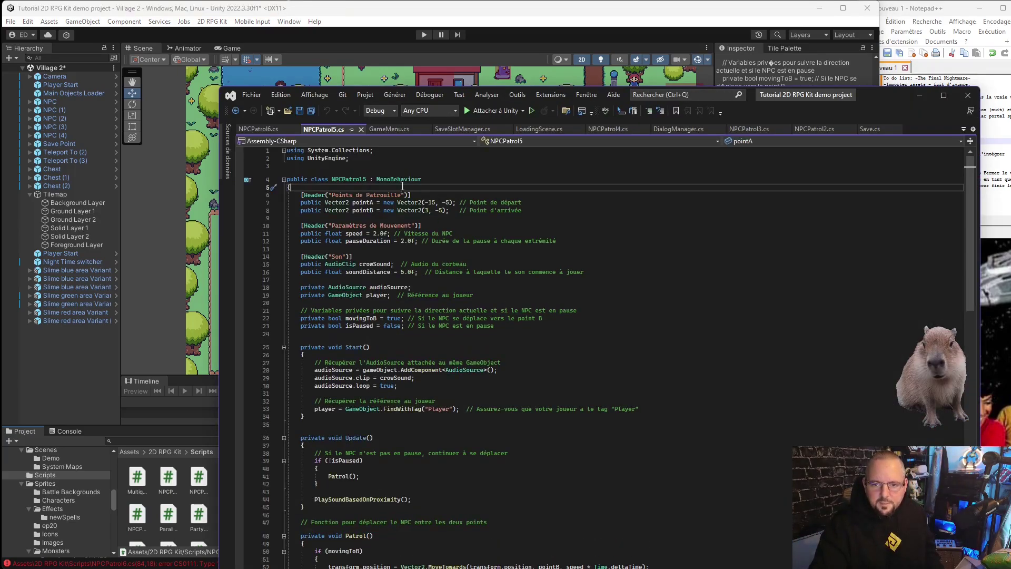
{"action": "left_click", "coordinate": [489, 460]}
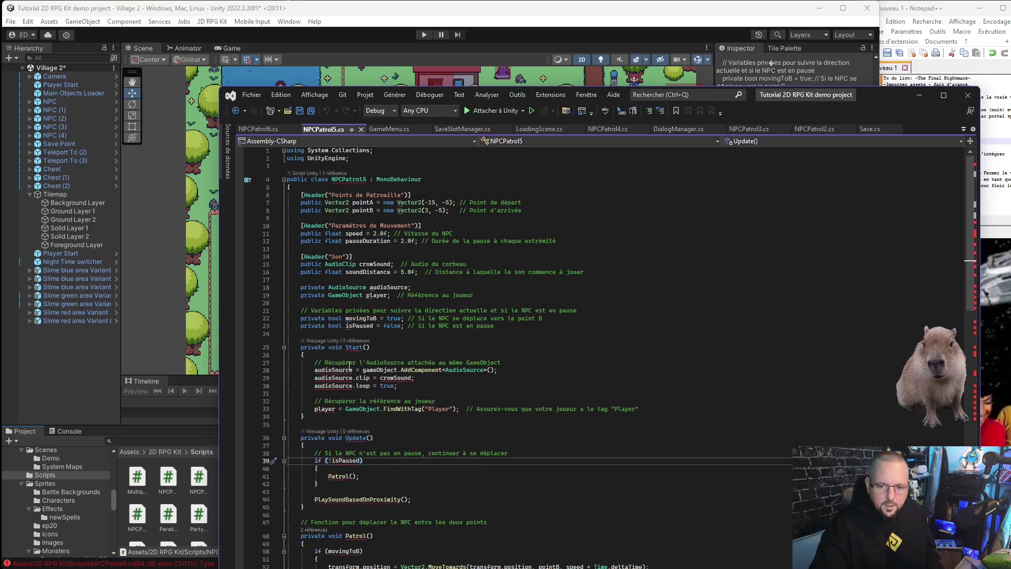
{"action": "left_click", "coordinate": [347, 343]}
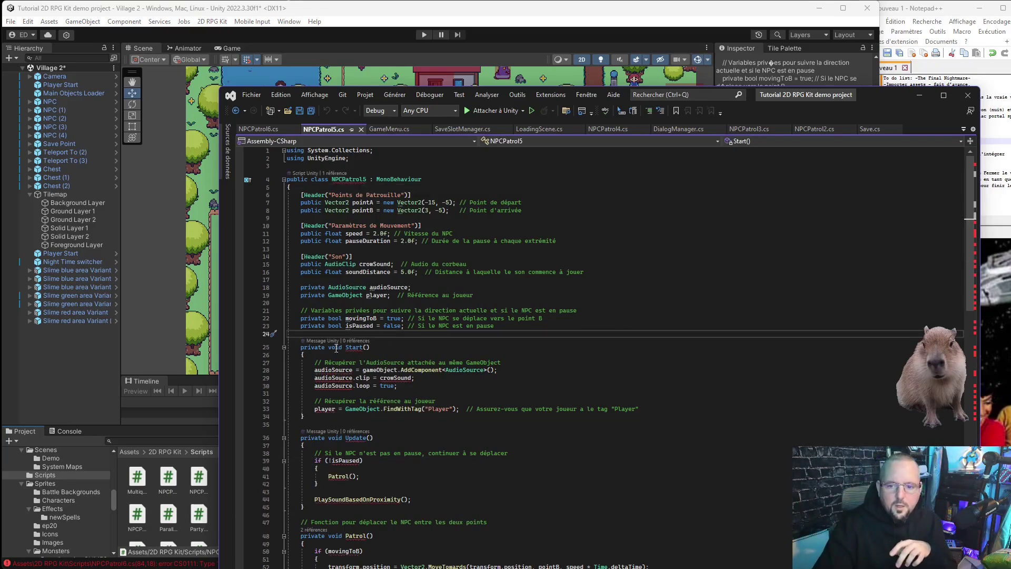
{"action": "mouse_move", "coordinate": [350, 348]}
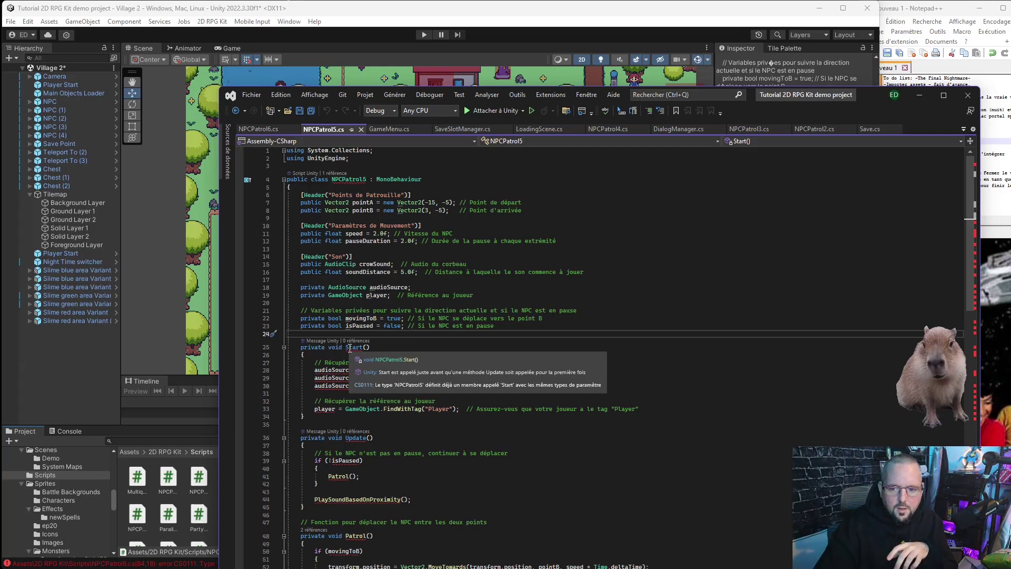
{"action": "left_click", "coordinate": [638, 205]}
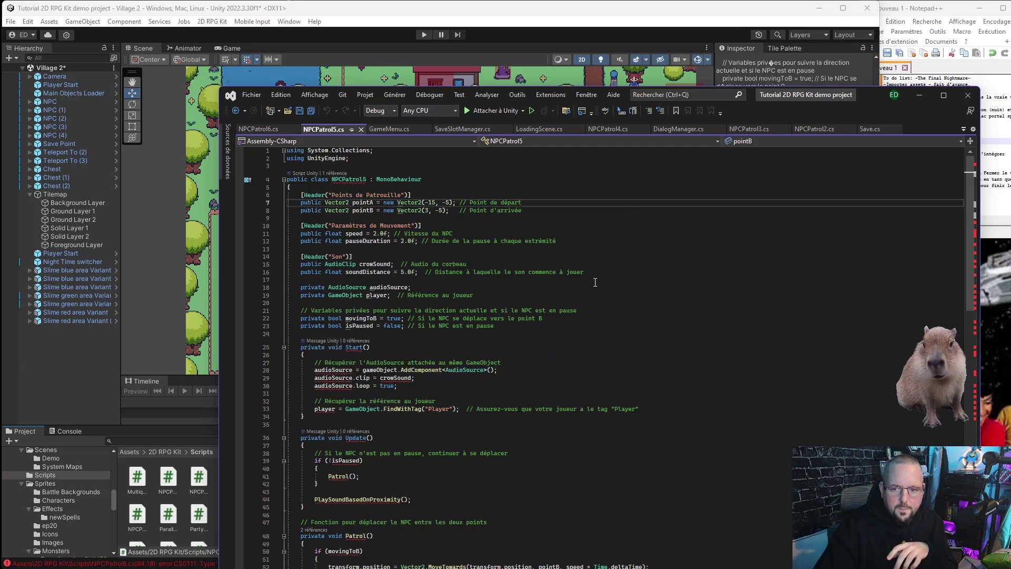
{"action": "scroll", "coordinate": [595, 282], "scroll_direction": "down", "scroll_amount": 9}
{"action": "scroll", "coordinate": [699, 395], "scroll_direction": "down", "scroll_amount": 17}
{"action": "scroll", "coordinate": [666, 300], "scroll_direction": "up", "scroll_amount": 10}
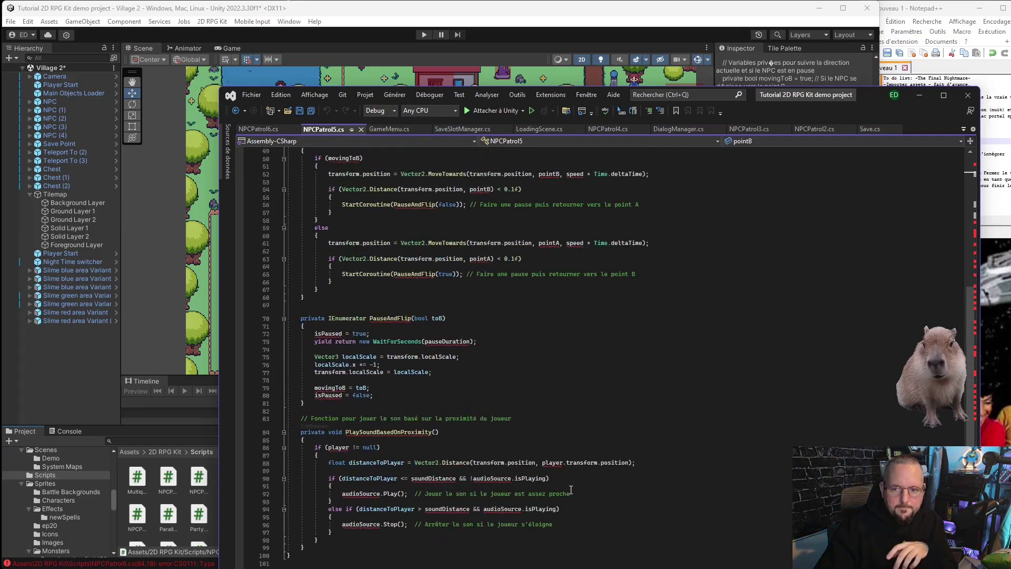
{"action": "scroll", "coordinate": [579, 489], "scroll_direction": "up", "scroll_amount": 16}
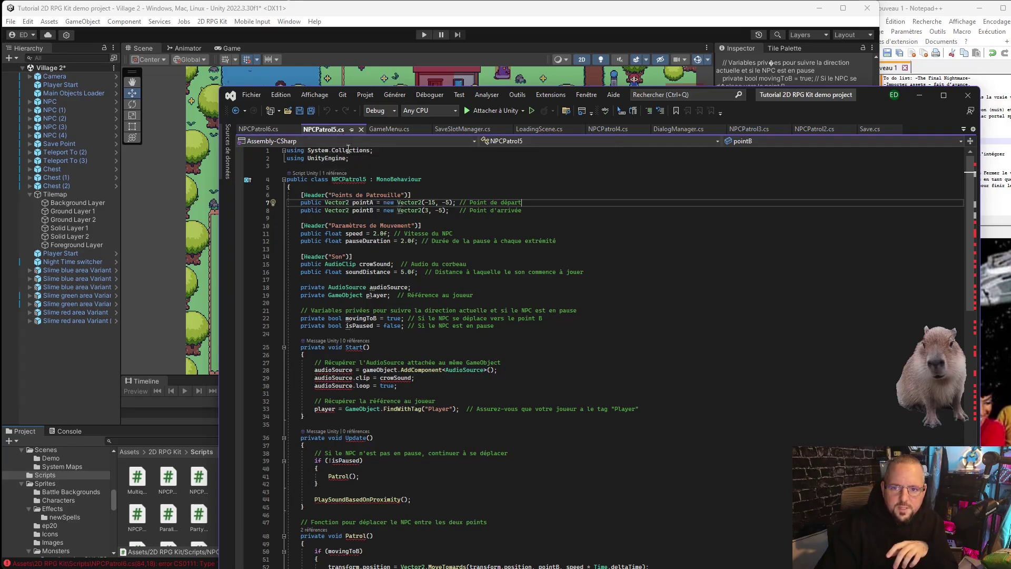
{"action": "left_click", "coordinate": [968, 94]}
- Preview the NPCPatrol3, NPCPatrol5 and NPCPatrol6 scripts in the Scripts folder
{"action": "left_click", "coordinate": [259, 479]}
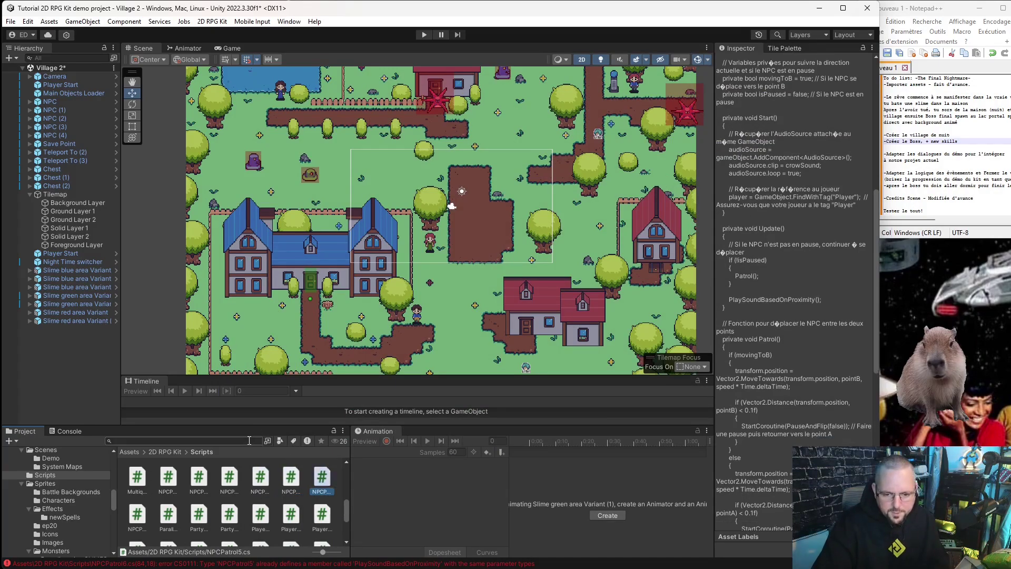
{"action": "key", "text": "Right"}
{"action": "key", "text": "Right"}
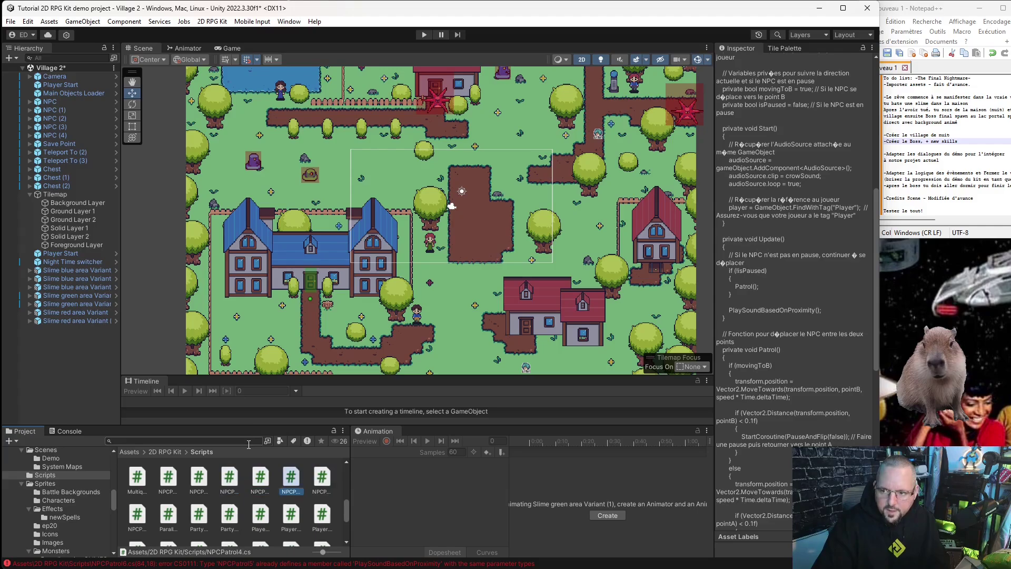
{"action": "key", "text": "Right"}
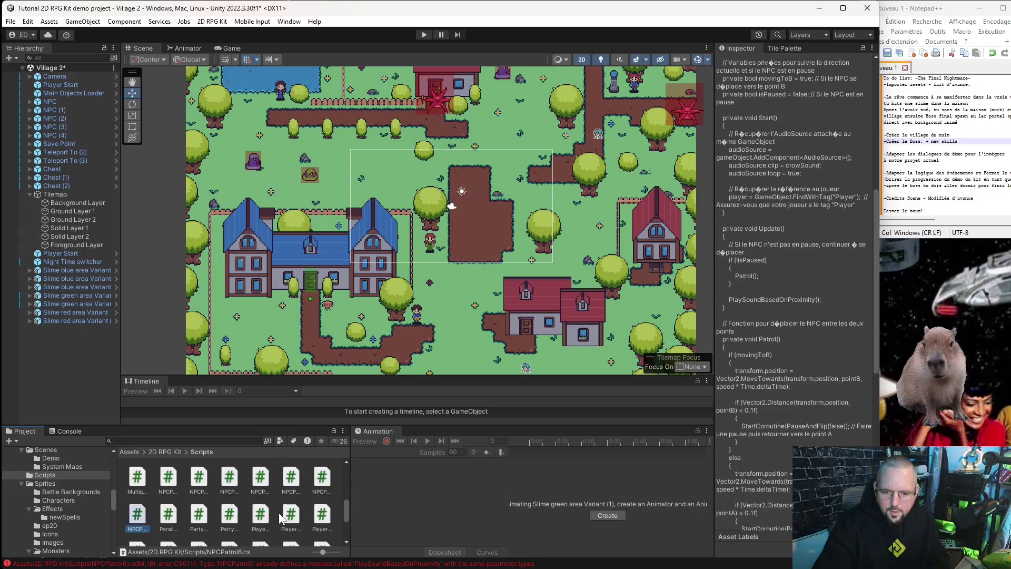
{"action": "left_click", "coordinate": [321, 477]}
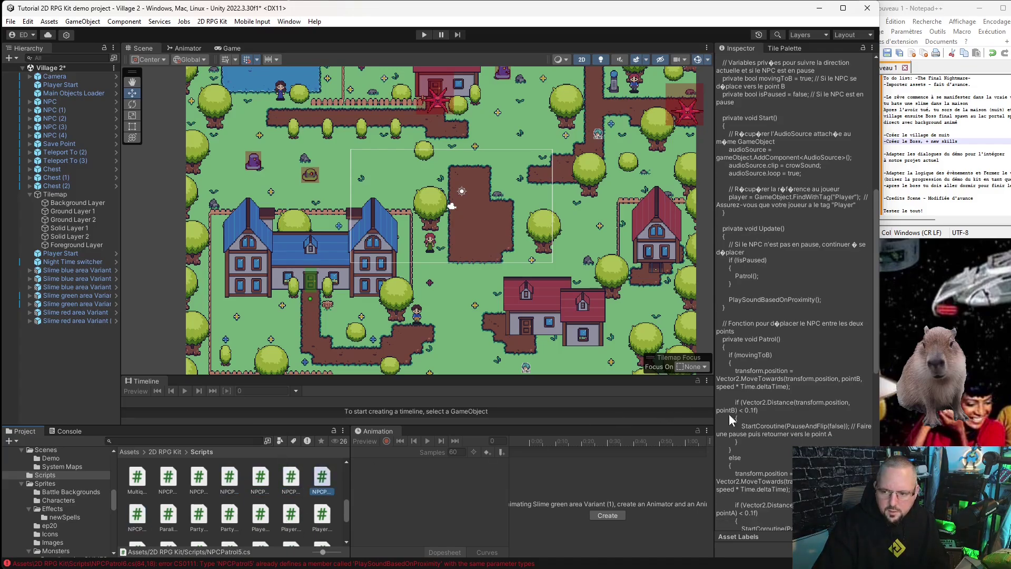
{"action": "scroll", "coordinate": [729, 413], "scroll_direction": "up", "scroll_amount": 5}
{"action": "scroll", "coordinate": [793, 314], "scroll_direction": "up", "scroll_amount": 5}
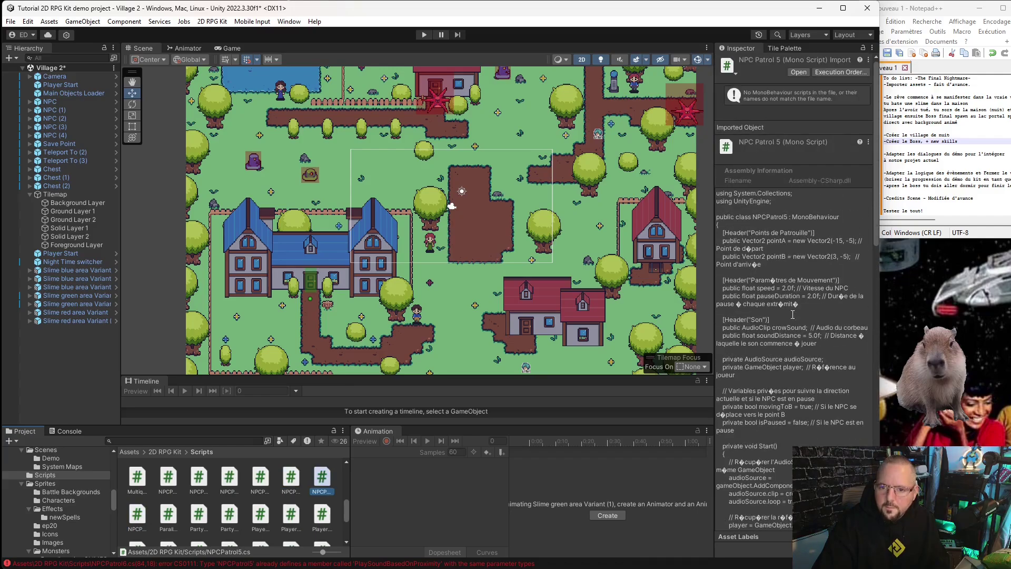
{"action": "left_click_drag", "start_coordinate": [260, 481], "coordinate": [326, 479]}
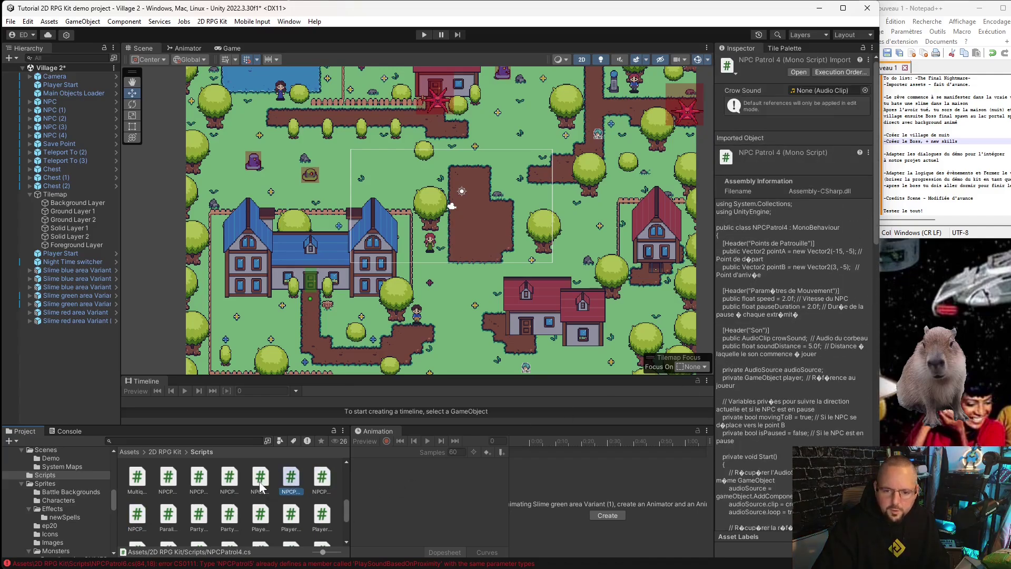
{"action": "left_click", "coordinate": [325, 478]}
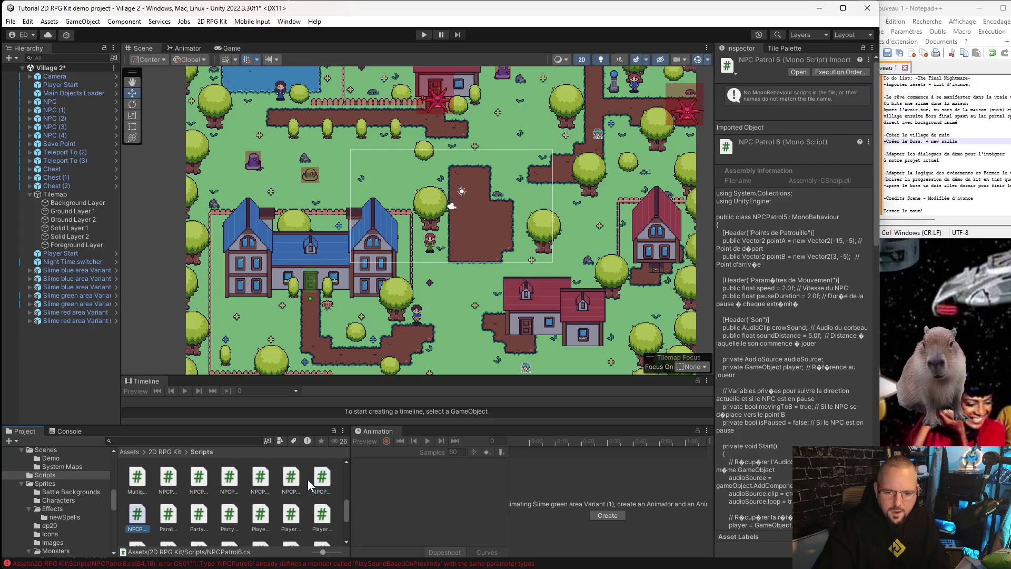
- Open NPCPatrol5 in Visual Studio, check its CS0229 error, and close the editor
{"action": "double_click", "coordinate": [318, 476]}
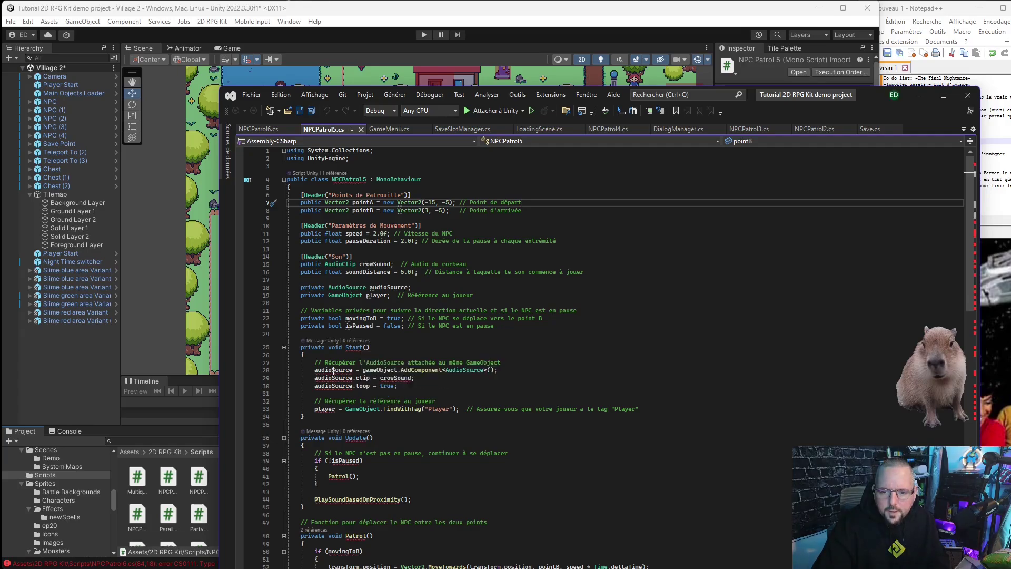
{"action": "mouse_move", "coordinate": [333, 371]}
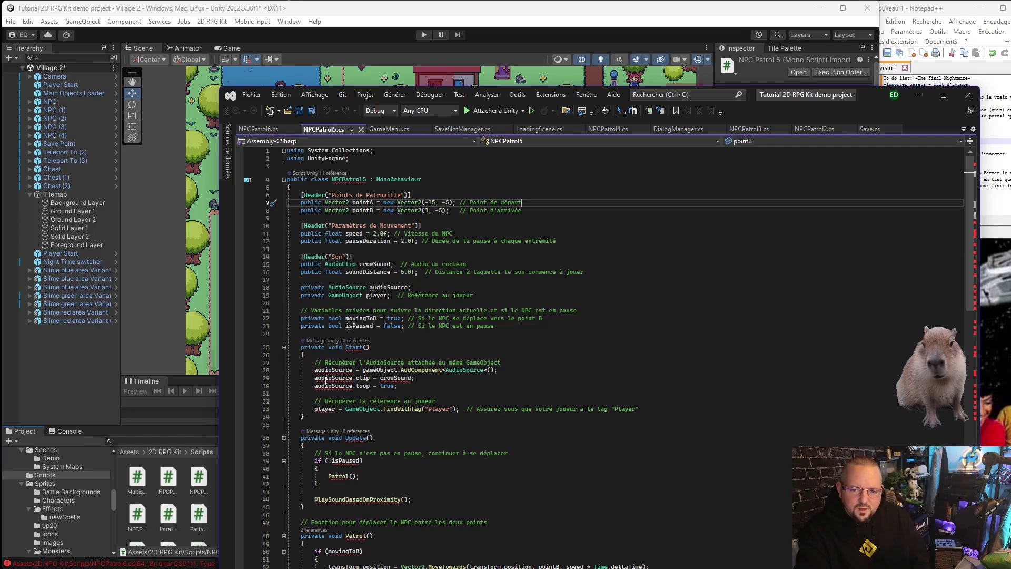
{"action": "left_click", "coordinate": [965, 94]}
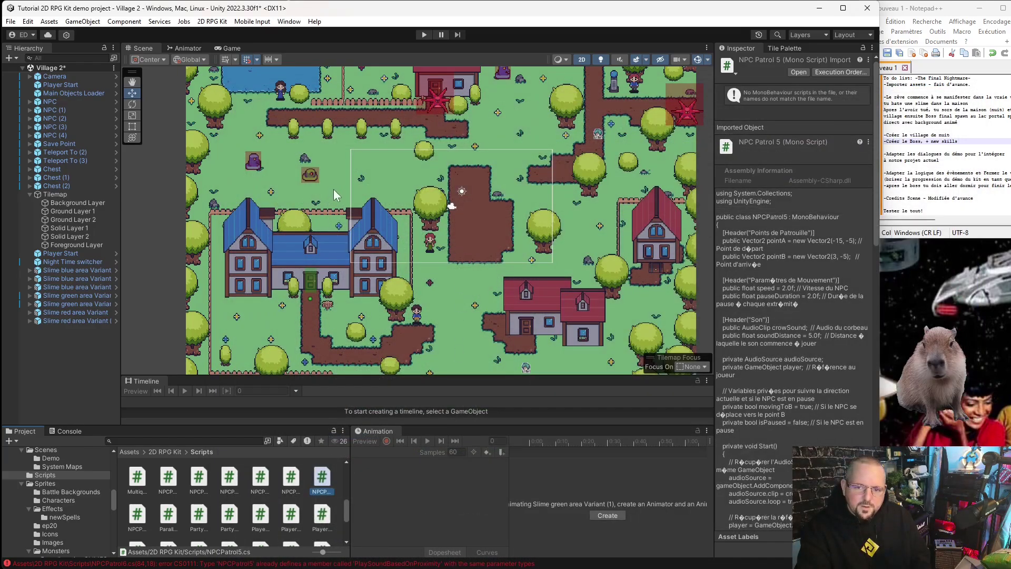
- Try attaching NPCPatrol5 to the bottom-left green slime, dismiss the 'Can't add script' error, and deselect
{"action": "middle_click_drag", "start_coordinate": [354, 276], "coordinate": [380, 187]}
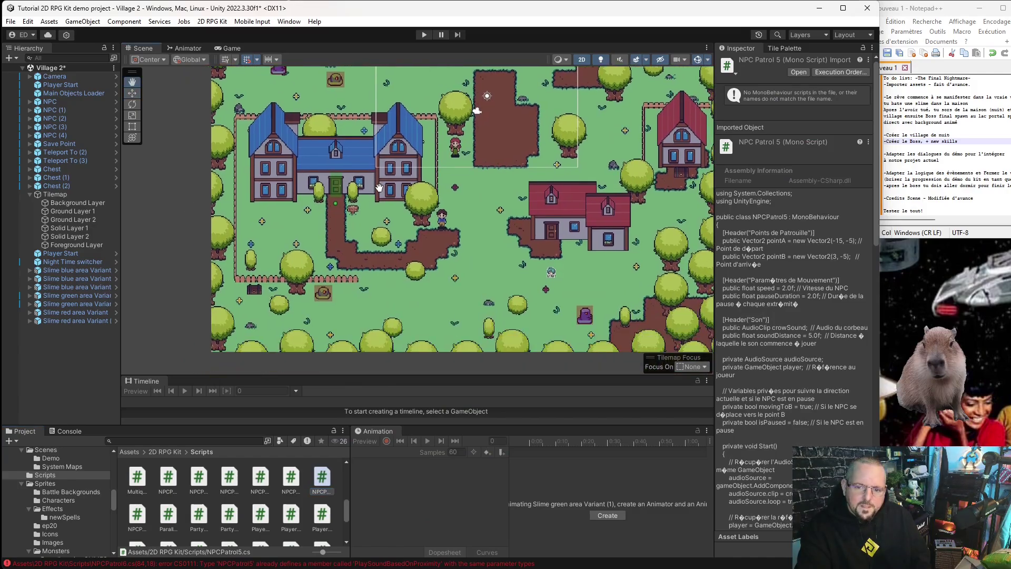
{"action": "left_click", "coordinate": [324, 296]}
{"action": "scroll", "coordinate": [768, 428], "scroll_direction": "down", "scroll_amount": 10}
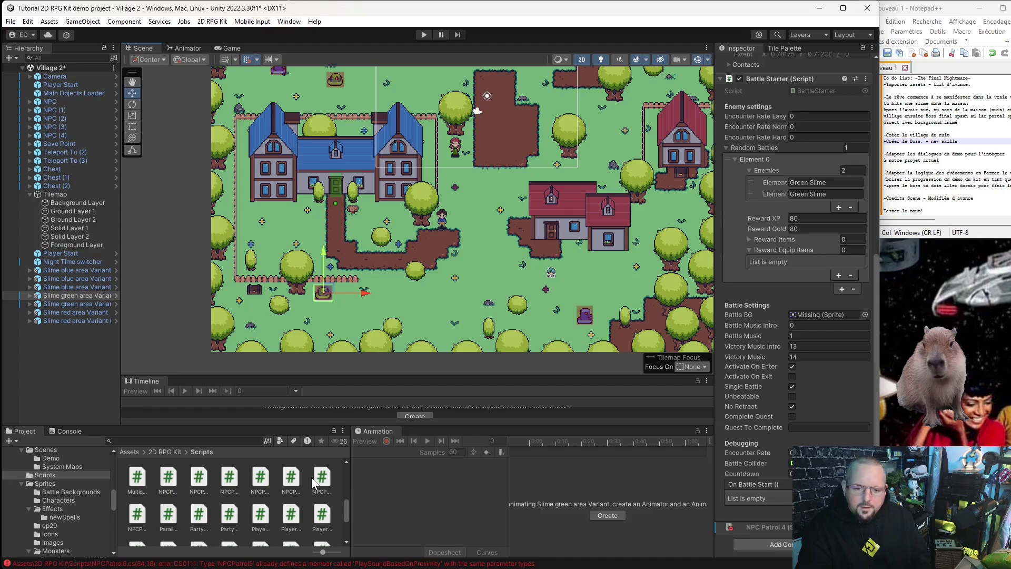
{"action": "left_click_drag", "start_coordinate": [318, 485], "coordinate": [759, 532]}
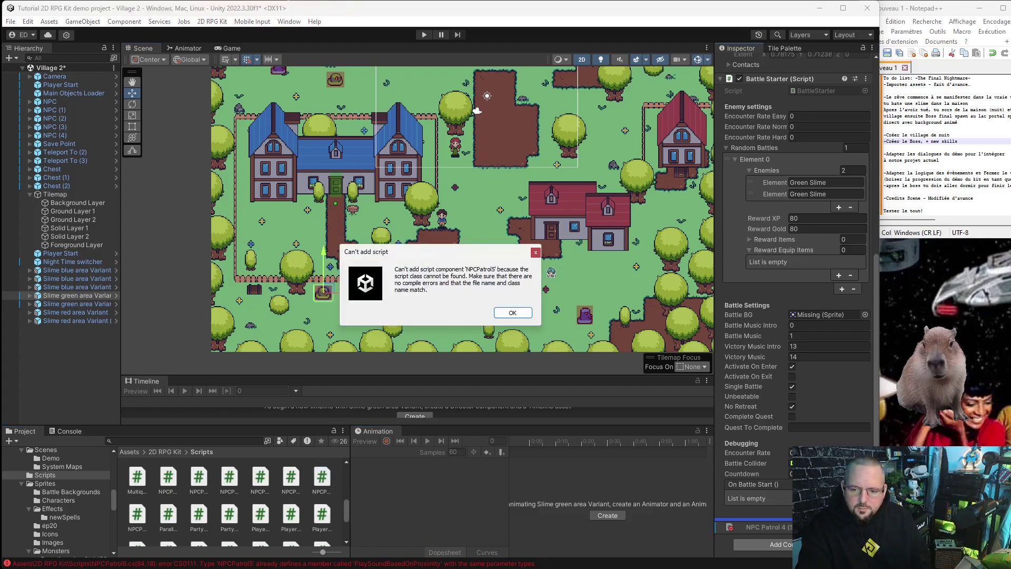
{"action": "left_click", "coordinate": [512, 313]}
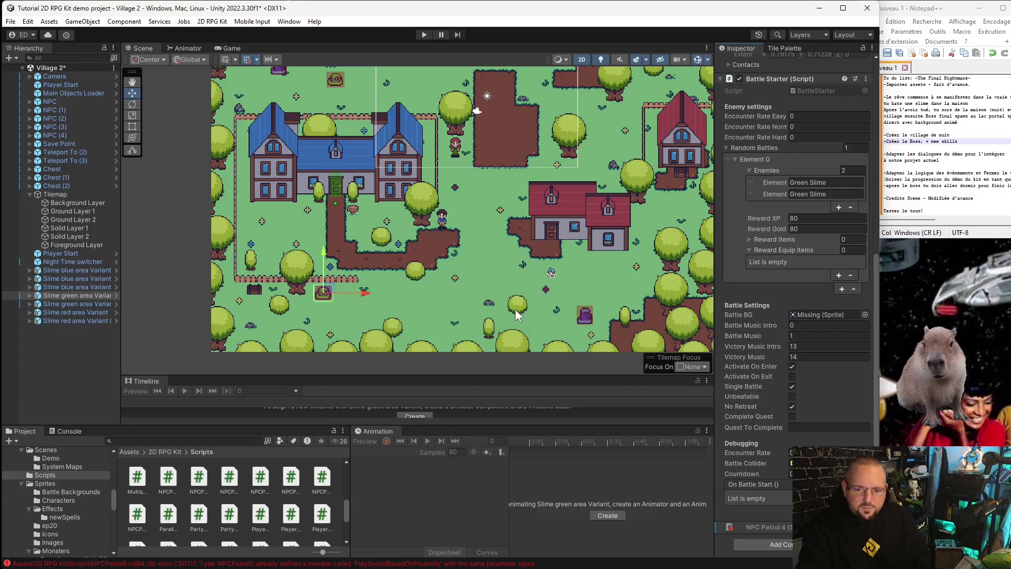
{"action": "left_click", "coordinate": [234, 535]}
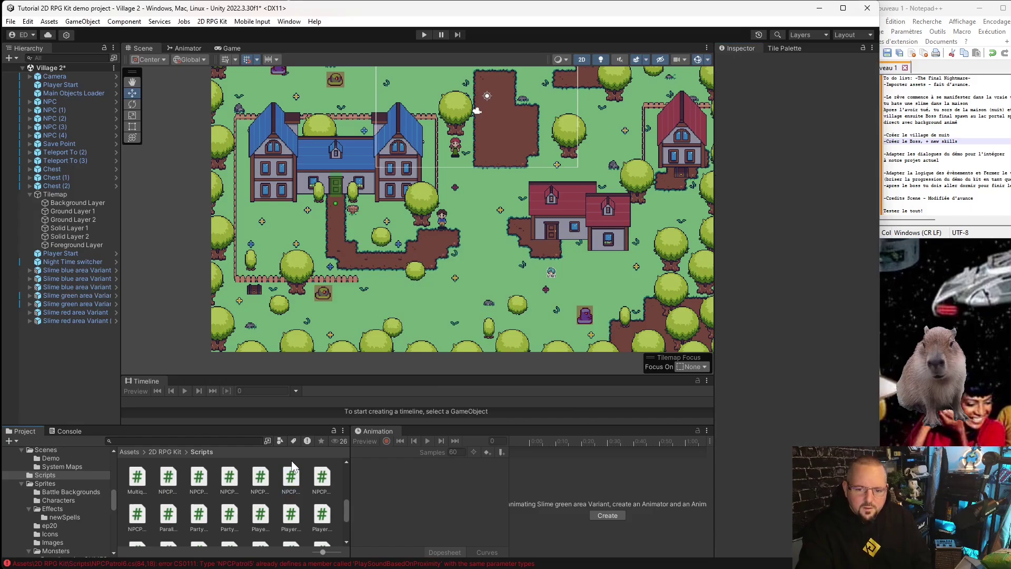
- Delete the NPCPatrol6 and NPCPatrol5 scripts from the Scripts folder
{"action": "left_click", "coordinate": [138, 514]}
{"action": "key", "text": "Delete"}
{"action": "left_click", "coordinate": [470, 313]}
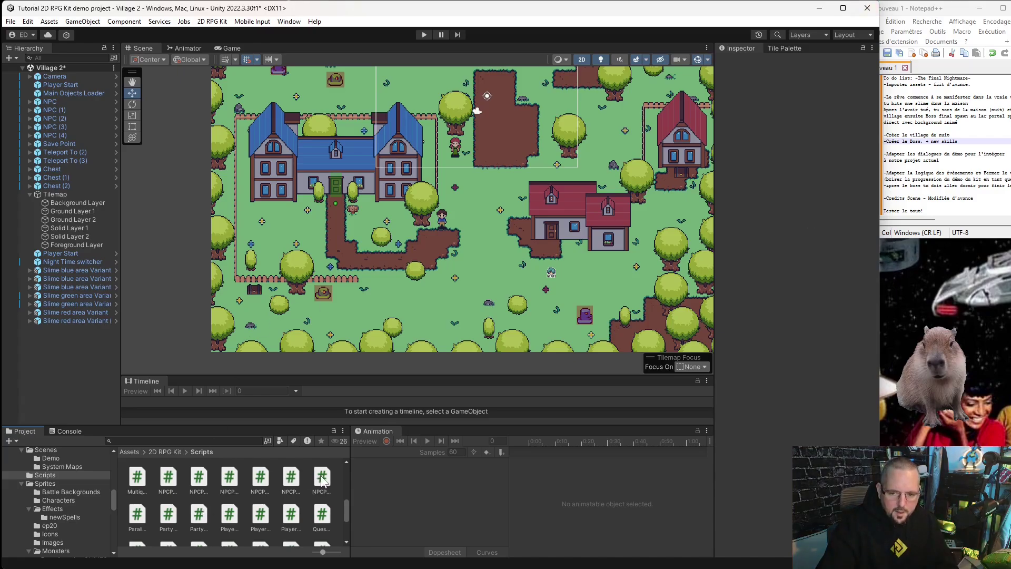
{"action": "left_click", "coordinate": [292, 477]}
{"action": "left_click", "coordinate": [322, 479]}
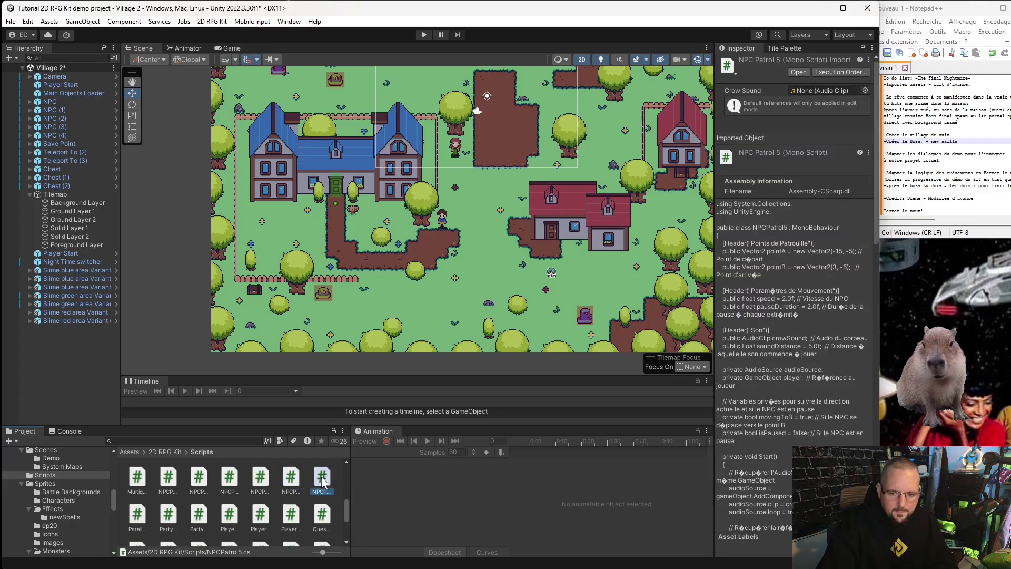
{"action": "key", "text": "Delete"}
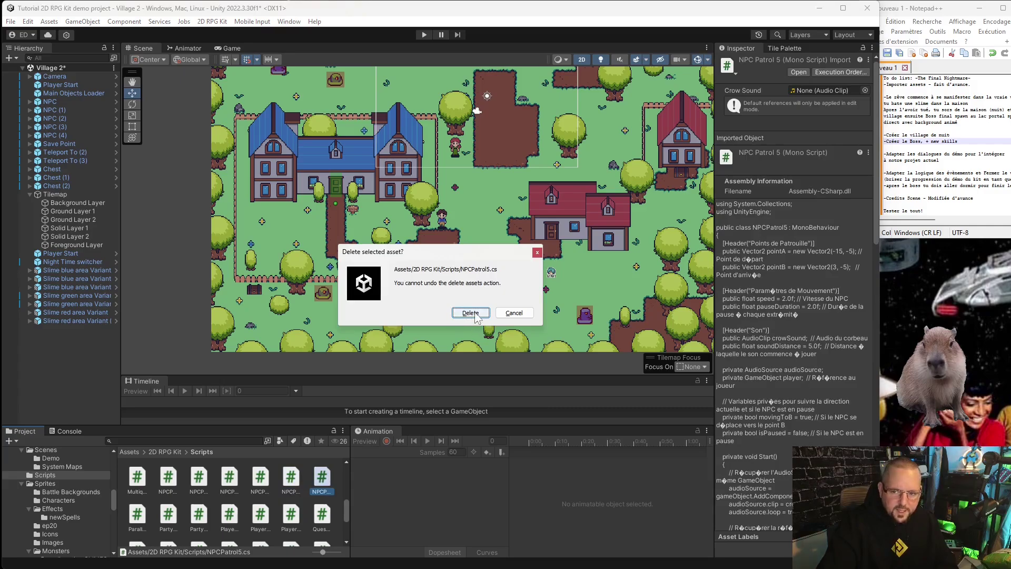
{"action": "left_click", "coordinate": [466, 314]}
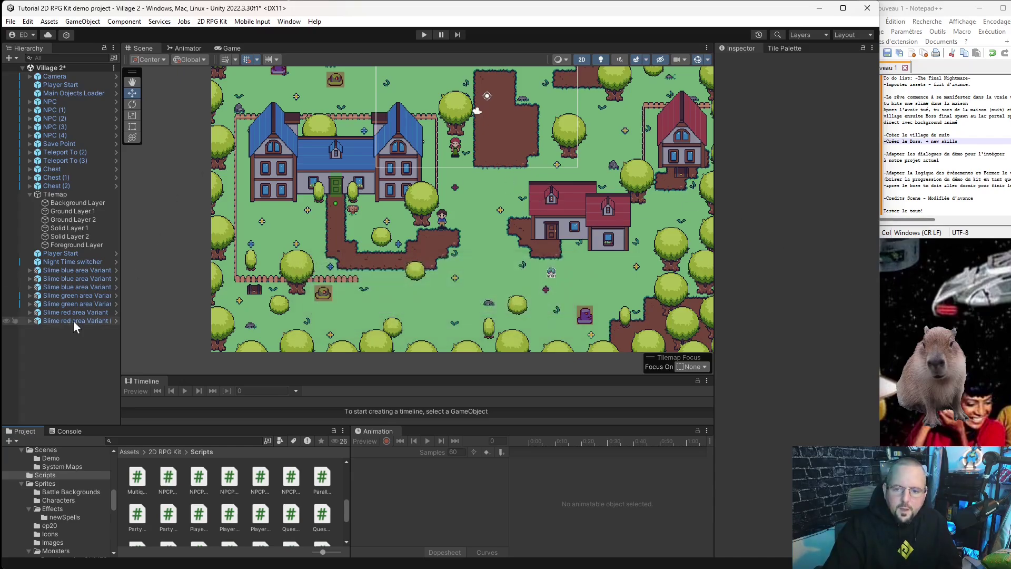
- Duplicate the original NPCPatrol script to create a new NPCPatrol5
{"action": "left_click", "coordinate": [229, 476]}
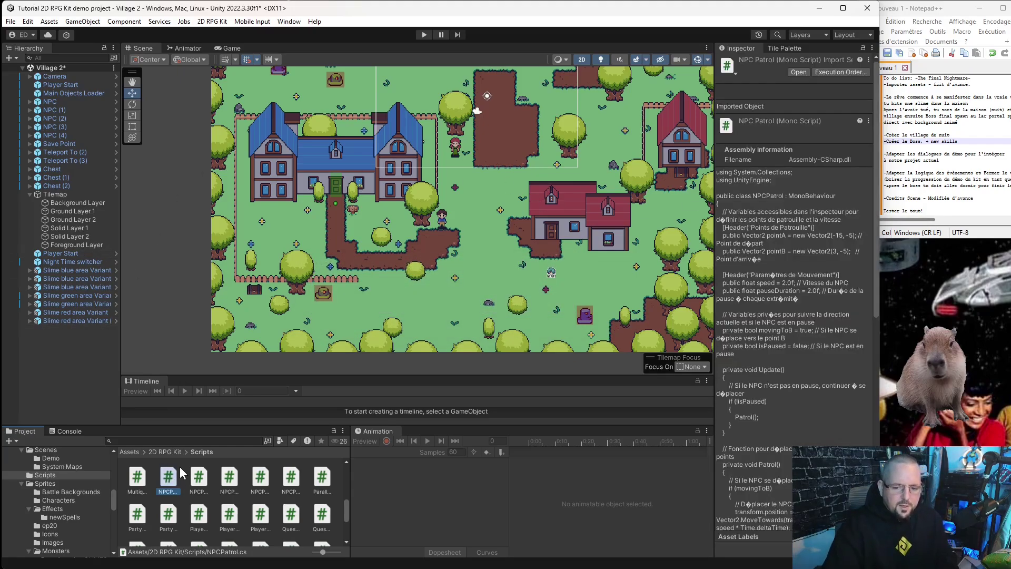
{"action": "key", "text": "Right"}
{"action": "key", "text": "Right"}
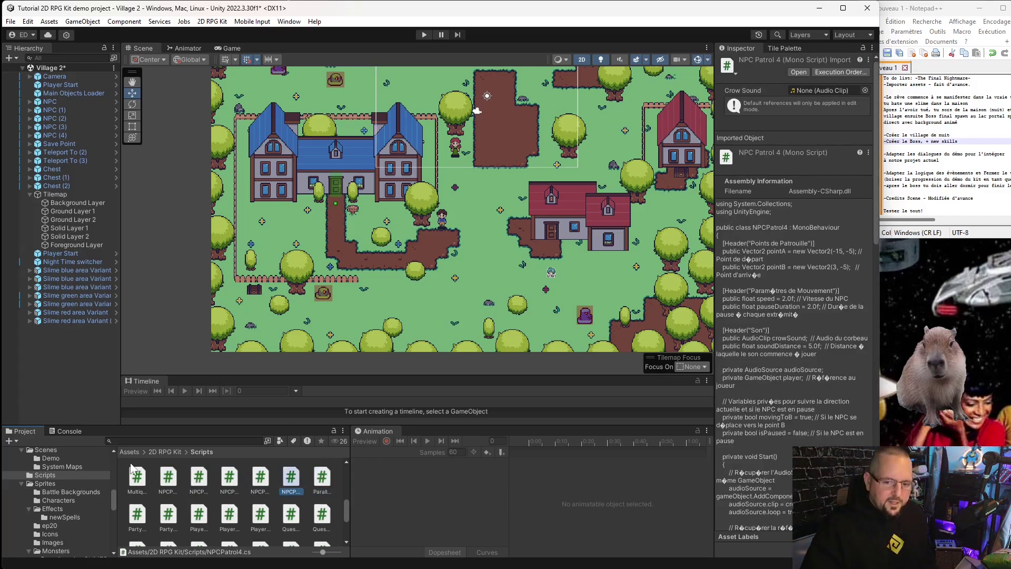
{"action": "left_click", "coordinate": [169, 479]}
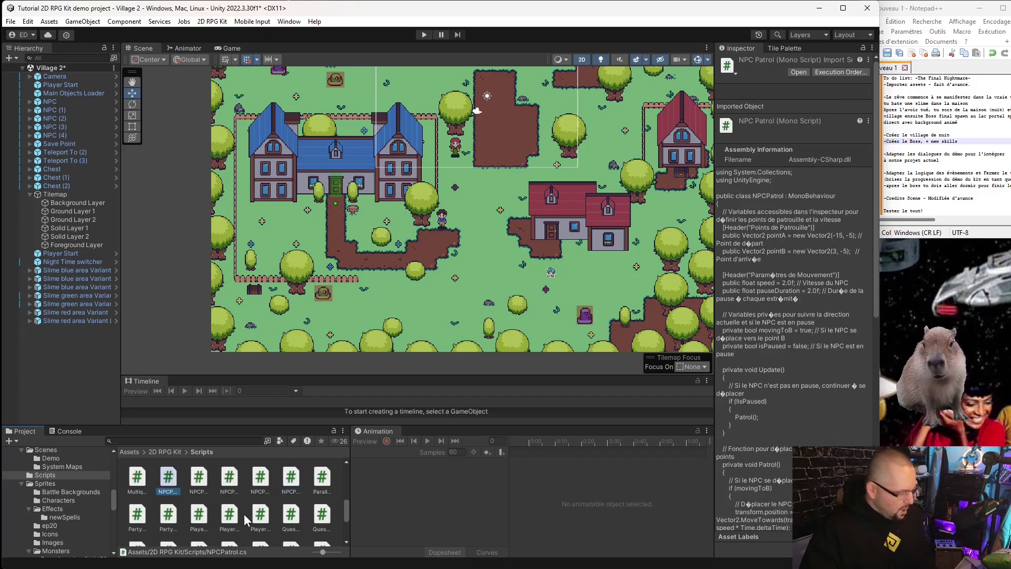
{"action": "key", "text": "ctrl+d"}
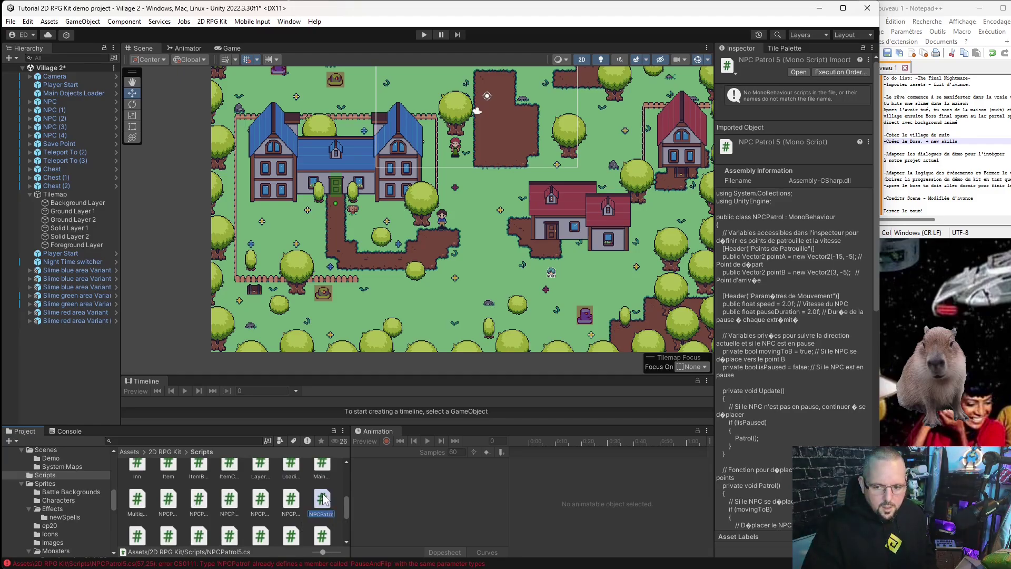
- Append 5 to the class name in NPCPatrol5.cs, save it, and close Visual Studio
{"action": "double_click", "coordinate": [322, 498]}
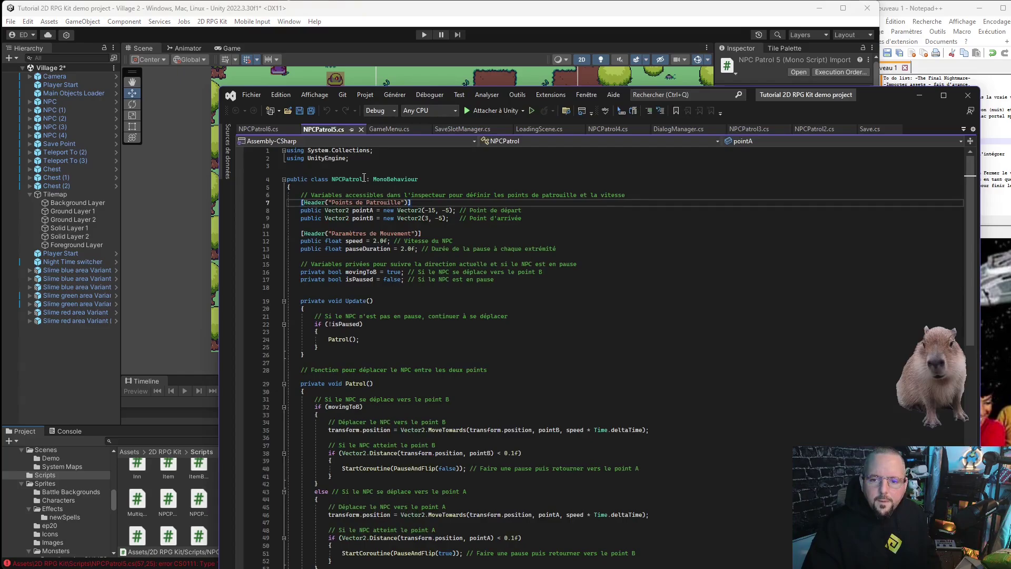
{"action": "type", "text": "5"}
{"action": "left_click", "coordinate": [543, 186]}
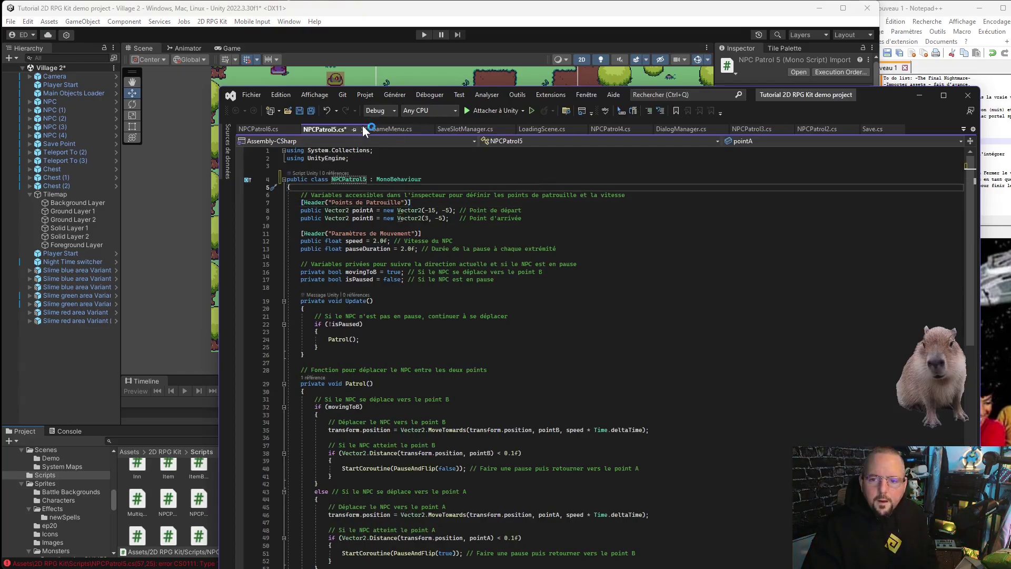
{"action": "left_click", "coordinate": [301, 112]}
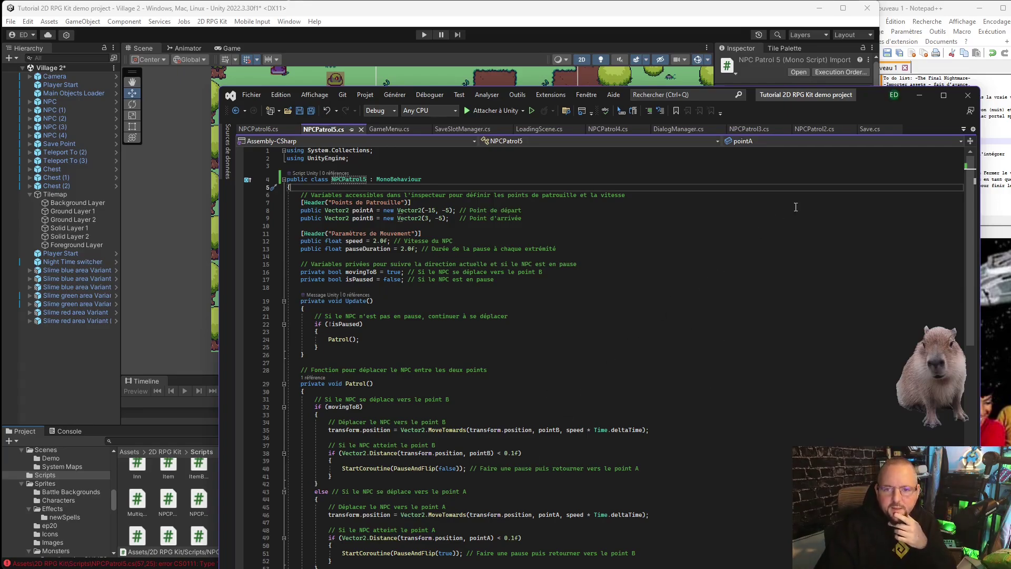
{"action": "left_click", "coordinate": [973, 98]}
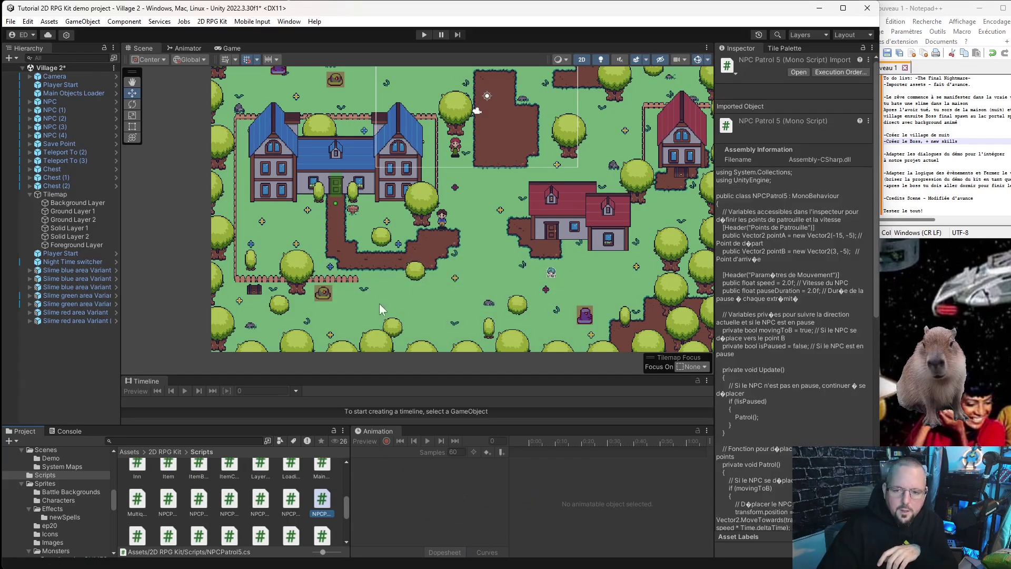
- Select the lower-left green slime and review its Battle Starter and NPC Patrol 5 settings
{"action": "left_click", "coordinate": [326, 296]}
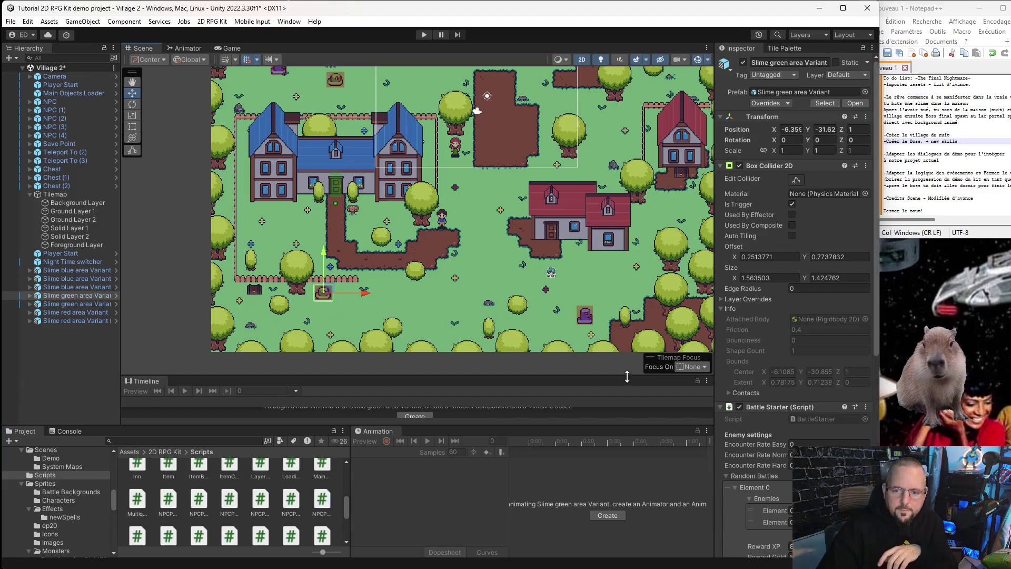
{"action": "scroll", "coordinate": [789, 377], "scroll_direction": "down", "scroll_amount": 5}
{"action": "scroll", "coordinate": [809, 444], "scroll_direction": "down", "scroll_amount": 5}
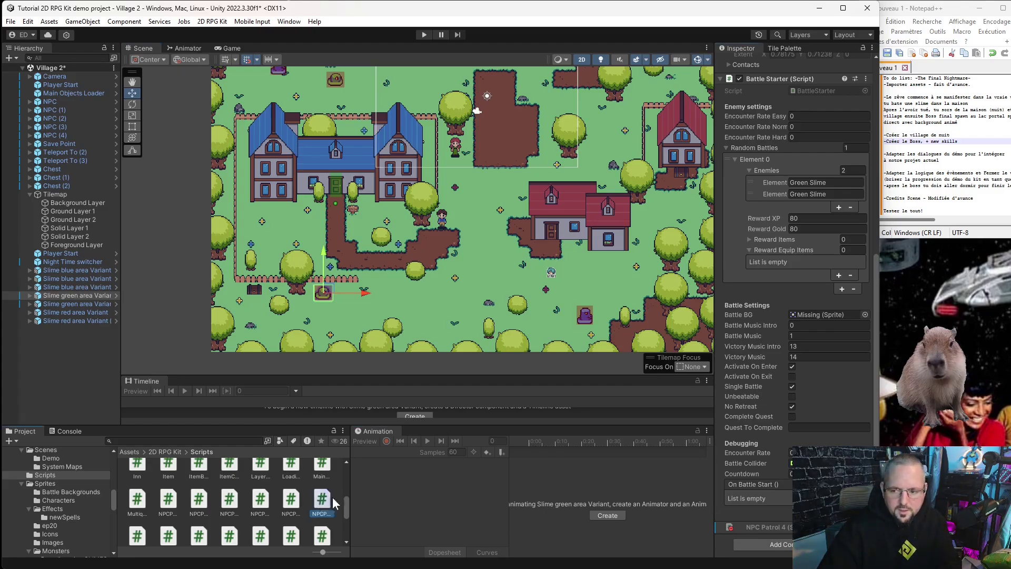
{"action": "scroll", "coordinate": [763, 527], "scroll_direction": "up", "scroll_amount": 5}
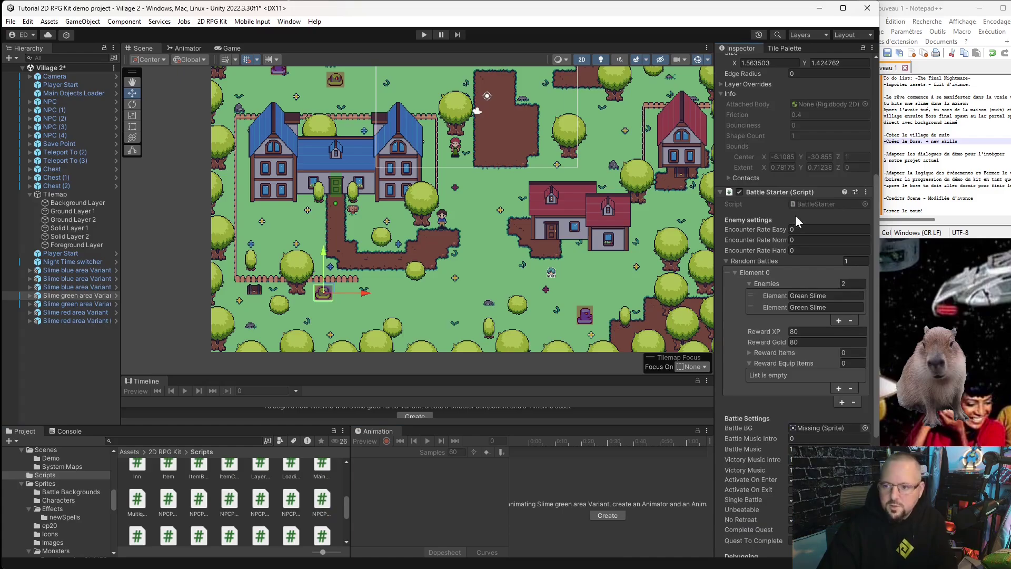
{"action": "scroll", "coordinate": [795, 216], "scroll_direction": "down", "scroll_amount": 9}
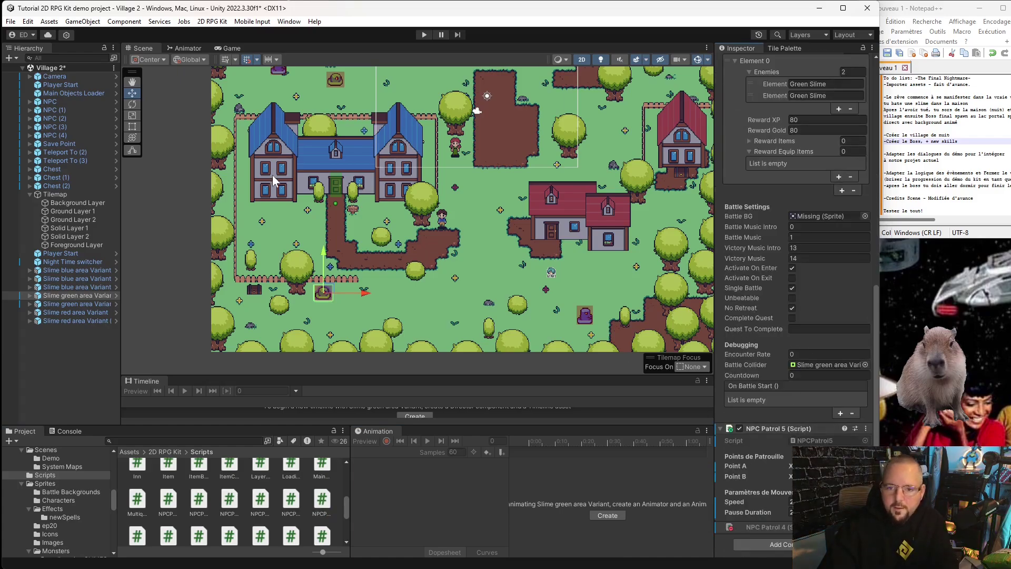
{"action": "scroll", "coordinate": [758, 274], "scroll_direction": "up", "scroll_amount": 15}
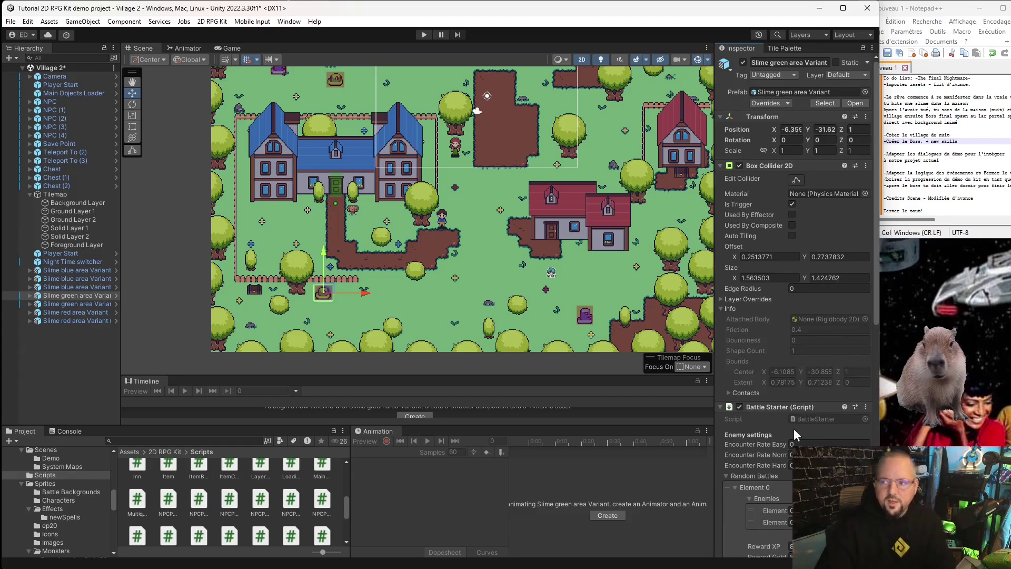
{"action": "scroll", "coordinate": [794, 428], "scroll_direction": "down", "scroll_amount": 3}
{"action": "scroll", "coordinate": [748, 473], "scroll_direction": "down", "scroll_amount": 6}
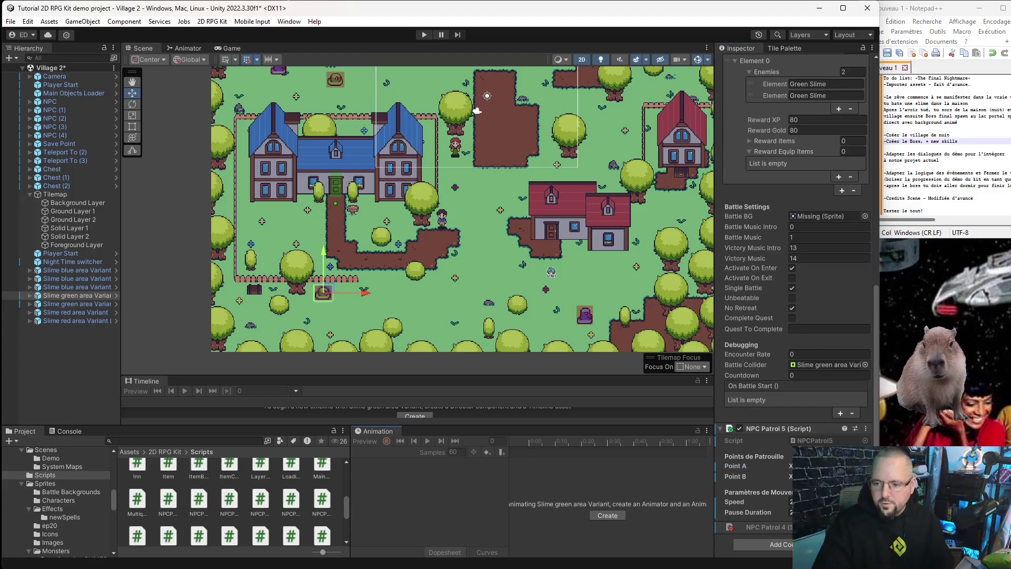
{"action": "scroll", "coordinate": [514, 222], "scroll_direction": "down", "scroll_amount": 3}
{"action": "scroll", "coordinate": [554, 247], "scroll_direction": "down", "scroll_amount": 2}
{"action": "scroll", "coordinate": [557, 244], "scroll_direction": "up", "scroll_amount": 1}
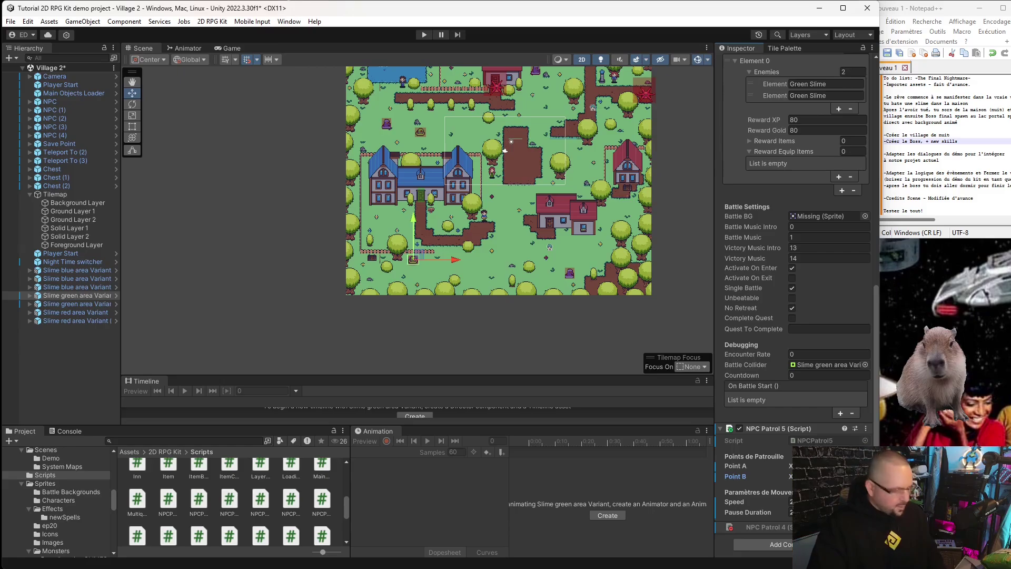
- Deselect the slime, duplicate NPCPatrol into NPCPatrol6, and open NPCPatrol6 in Visual Studio
{"action": "left_click", "coordinate": [477, 338]}
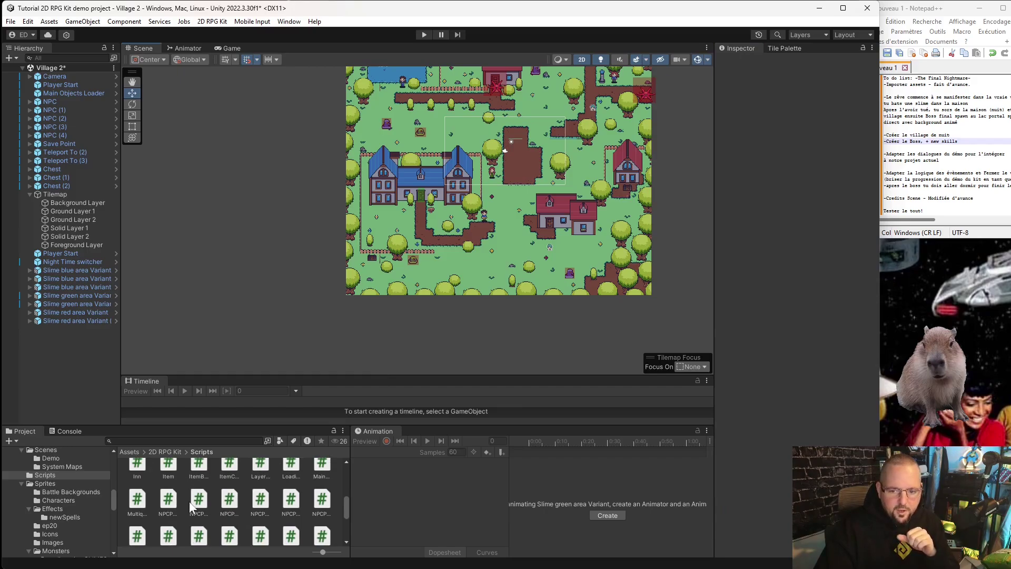
{"action": "left_click", "coordinate": [169, 498]}
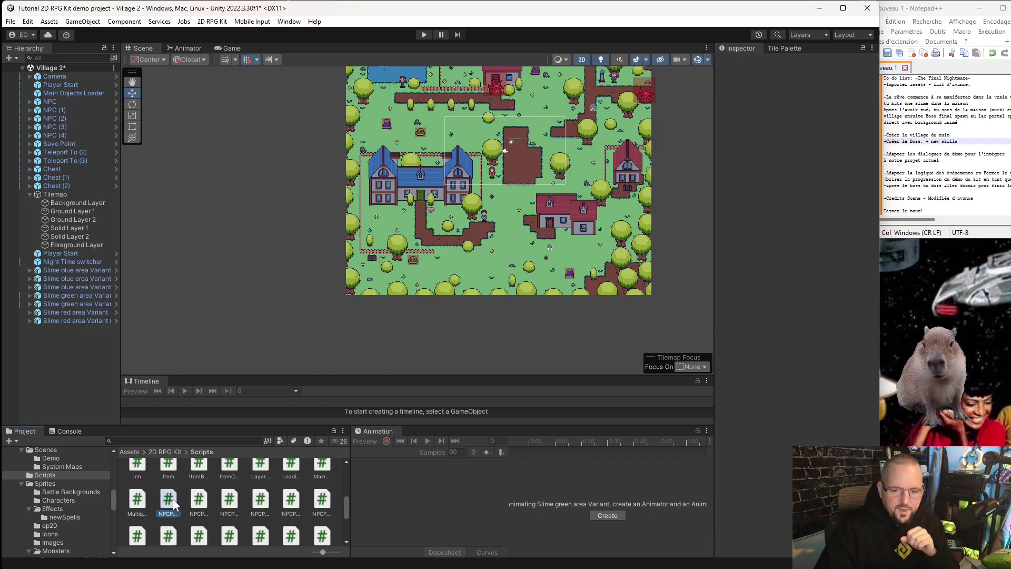
{"action": "left_click", "coordinate": [150, 542]}
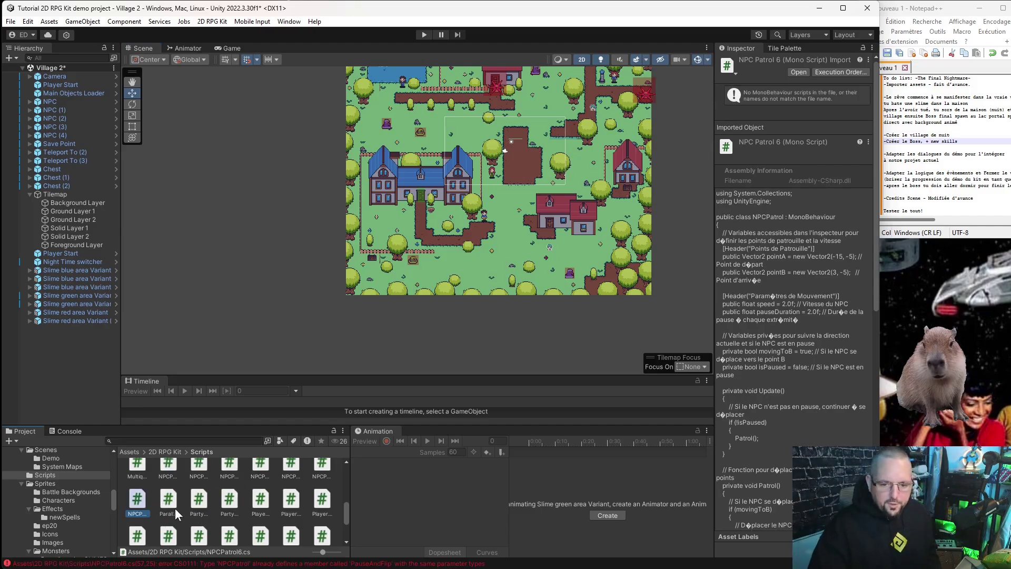
{"action": "double_click", "coordinate": [135, 499]}
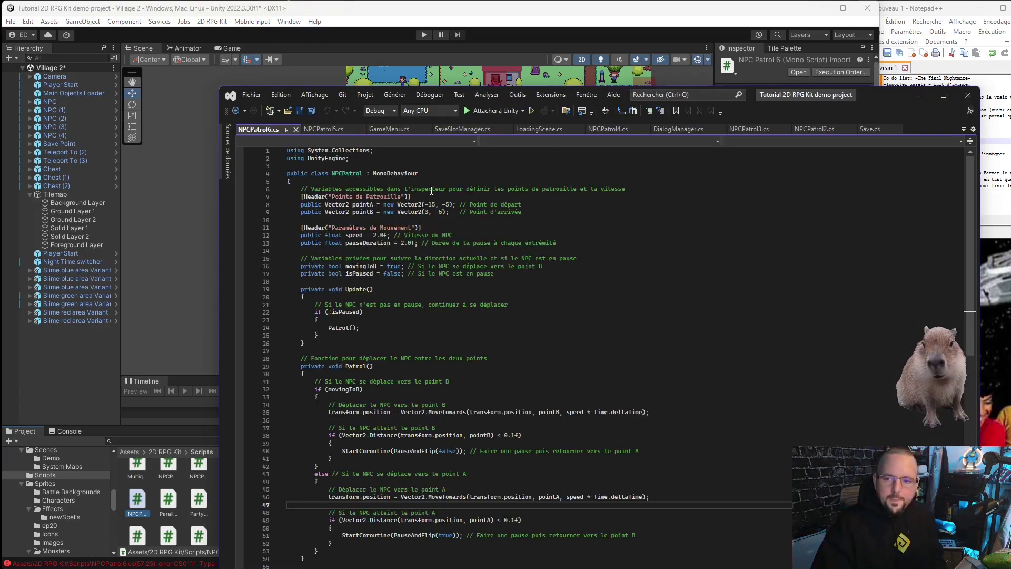
- Change the class name on line 4 to NPCPatrol6, save the file, and close Visual Studio
{"action": "left_click", "coordinate": [362, 179]}
{"action": "type", "text": "6"}
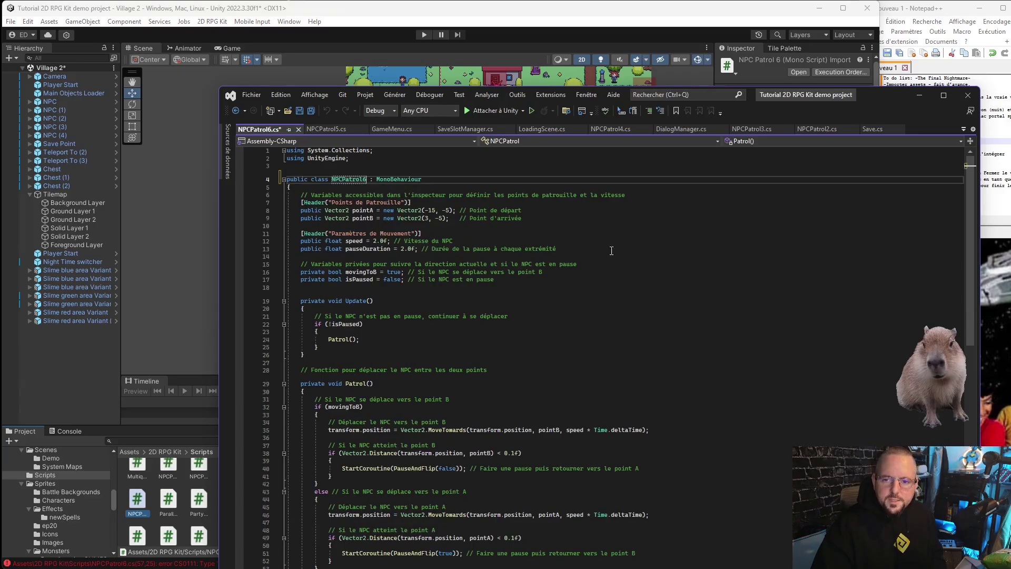
{"action": "left_click", "coordinate": [300, 111]}
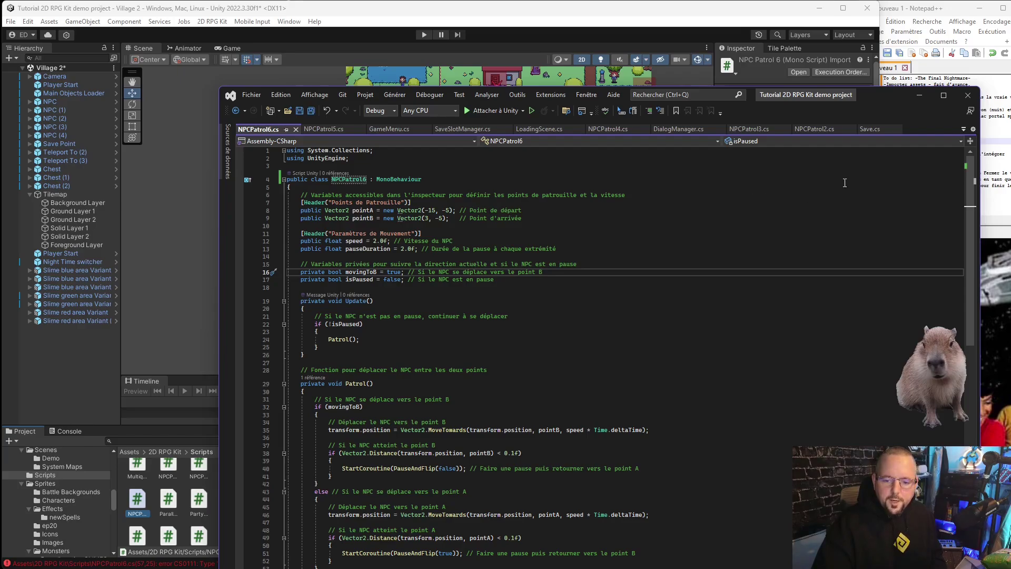
{"action": "left_click", "coordinate": [968, 95]}
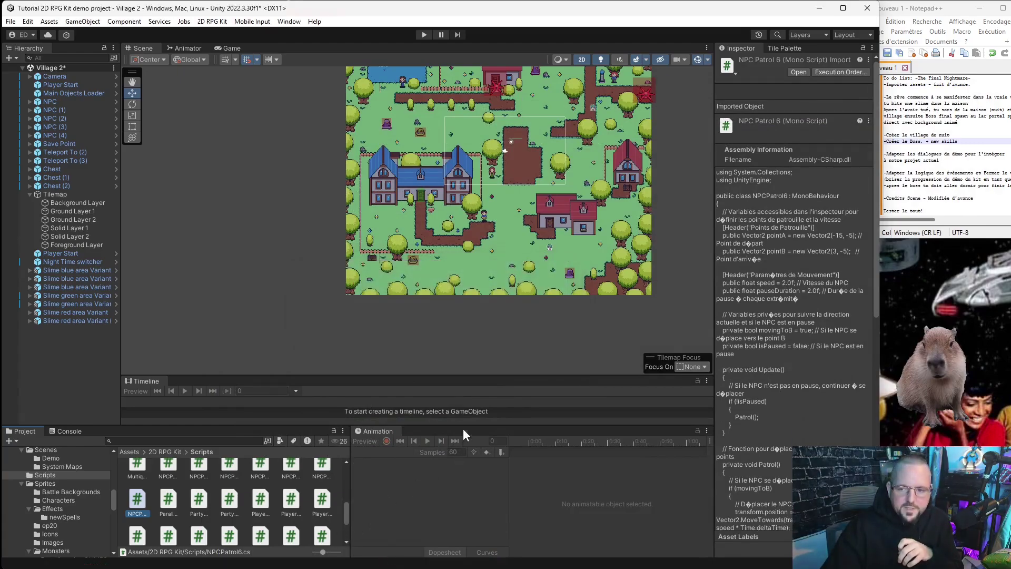
- Select the second green slime area near the map's top and review its Battle Settings, enemies and rewards
{"action": "left_click", "coordinate": [417, 135]}
{"action": "scroll", "coordinate": [751, 506], "scroll_direction": "down", "scroll_amount": 5}
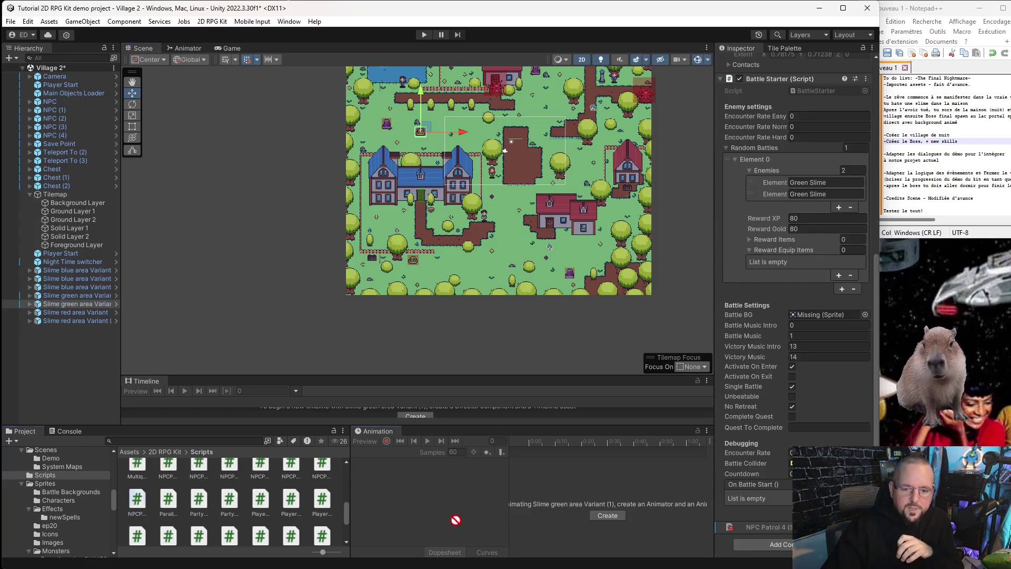
{"action": "scroll", "coordinate": [825, 355], "scroll_direction": "down", "scroll_amount": 3}
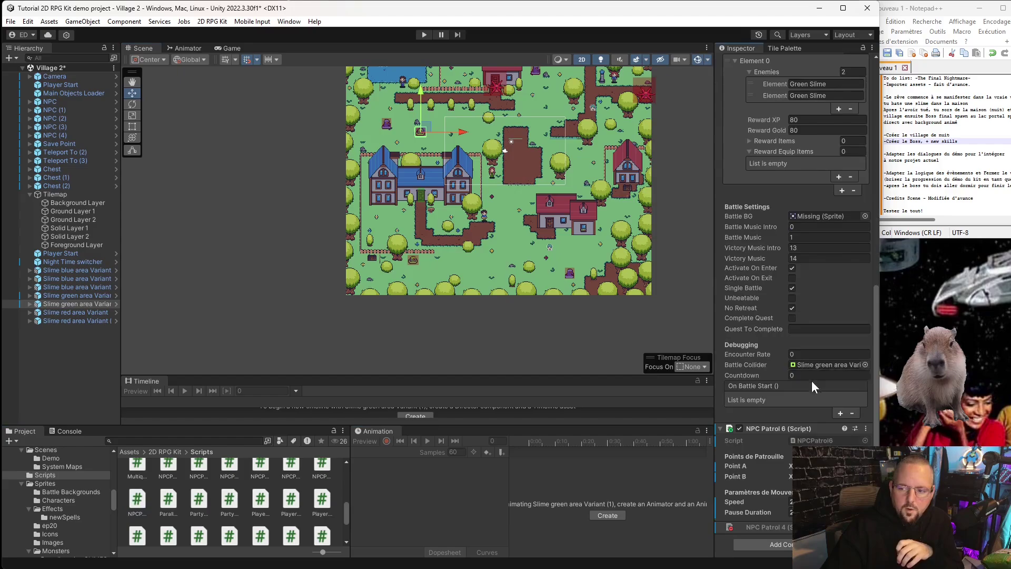
{"action": "scroll", "coordinate": [824, 130], "scroll_direction": "up", "scroll_amount": 10}
{"action": "scroll", "coordinate": [778, 194], "scroll_direction": "up", "scroll_amount": 5}
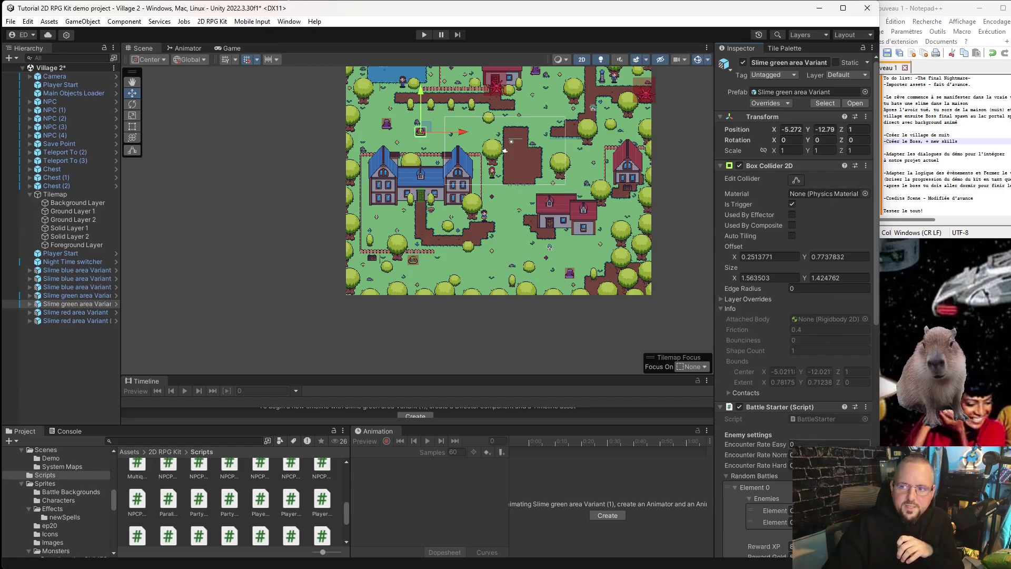
{"action": "scroll", "coordinate": [820, 405], "scroll_direction": "down", "scroll_amount": 10}
{"action": "scroll", "coordinate": [819, 403], "scroll_direction": "down", "scroll_amount": 4}
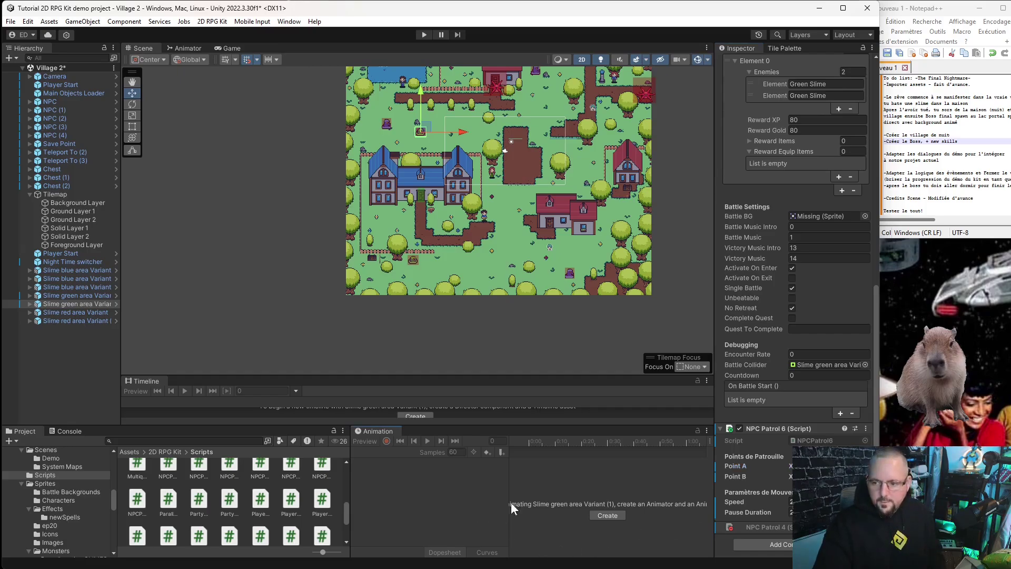
{"action": "scroll", "coordinate": [526, 189], "scroll_direction": "up", "scroll_amount": 3}
{"action": "scroll", "coordinate": [552, 192], "scroll_direction": "down", "scroll_amount": 4}
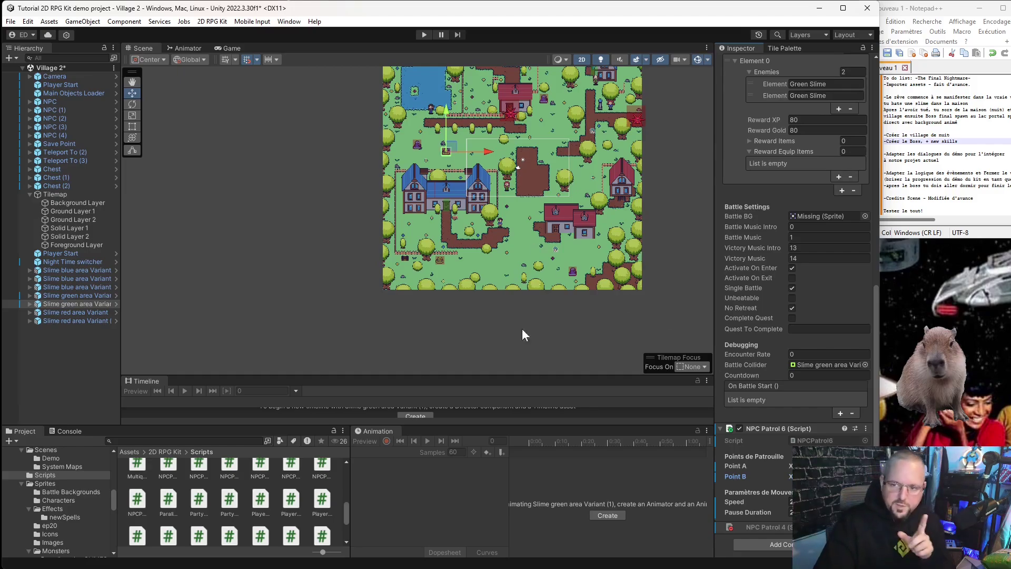
{"action": "scroll", "coordinate": [522, 289], "scroll_direction": "down", "scroll_amount": 1}
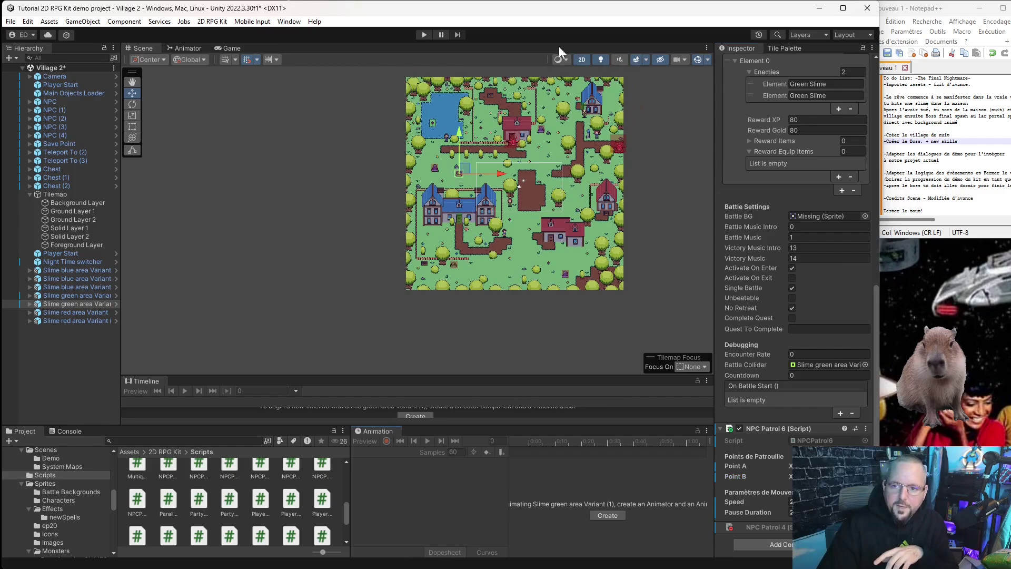
{"action": "scroll", "coordinate": [601, 249], "scroll_direction": "up", "scroll_amount": 2}
{"action": "scroll", "coordinate": [601, 248], "scroll_direction": "up", "scroll_amount": 2}
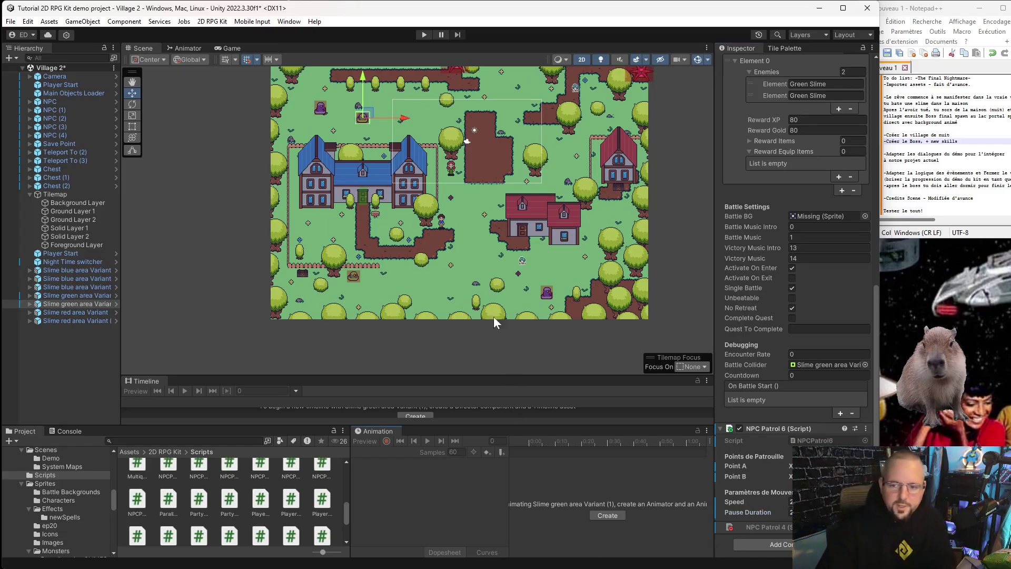
- Delete NPC (2) below the houses and NPC (4) from the village
{"action": "left_click", "coordinate": [223, 207]}
{"action": "scroll", "coordinate": [483, 203], "scroll_direction": "down", "scroll_amount": 2}
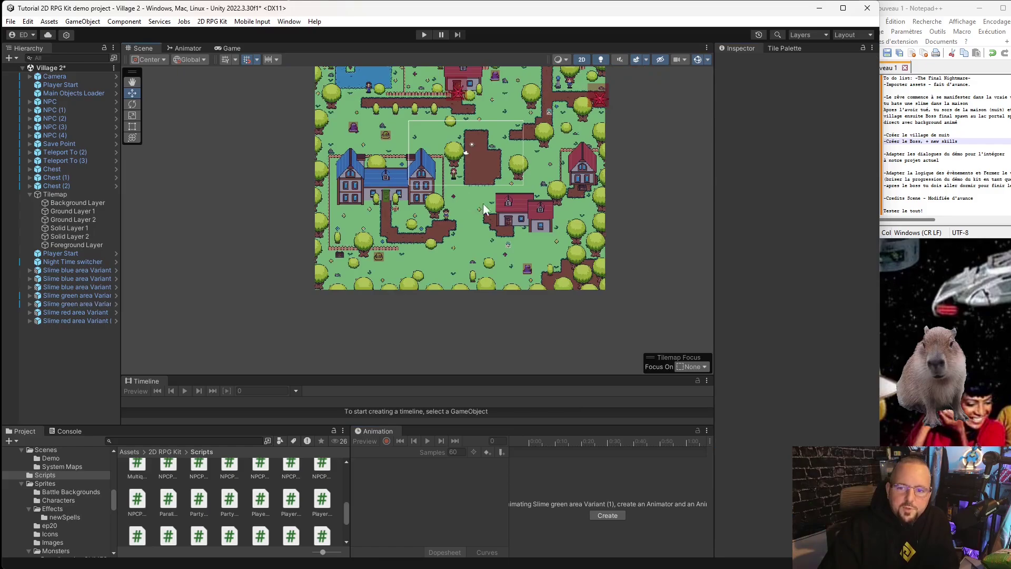
{"action": "scroll", "coordinate": [387, 198], "scroll_direction": "up", "scroll_amount": 5}
{"action": "mouse_move", "coordinate": [386, 198]}
{"action": "middle_mouse_down"}
{"action": "mouse_move", "coordinate": [377, 205]}
{"action": "mouse_move", "coordinate": [347, 105]}
{"action": "mouse_move", "coordinate": [350, 77]}
{"action": "middle_mouse_up"}
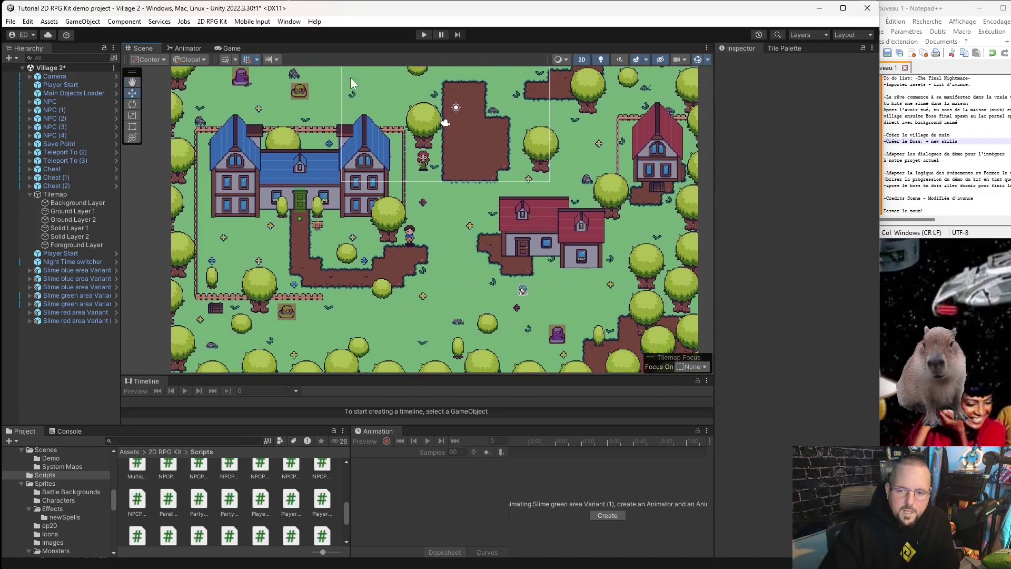
{"action": "left_click", "coordinate": [410, 237]}
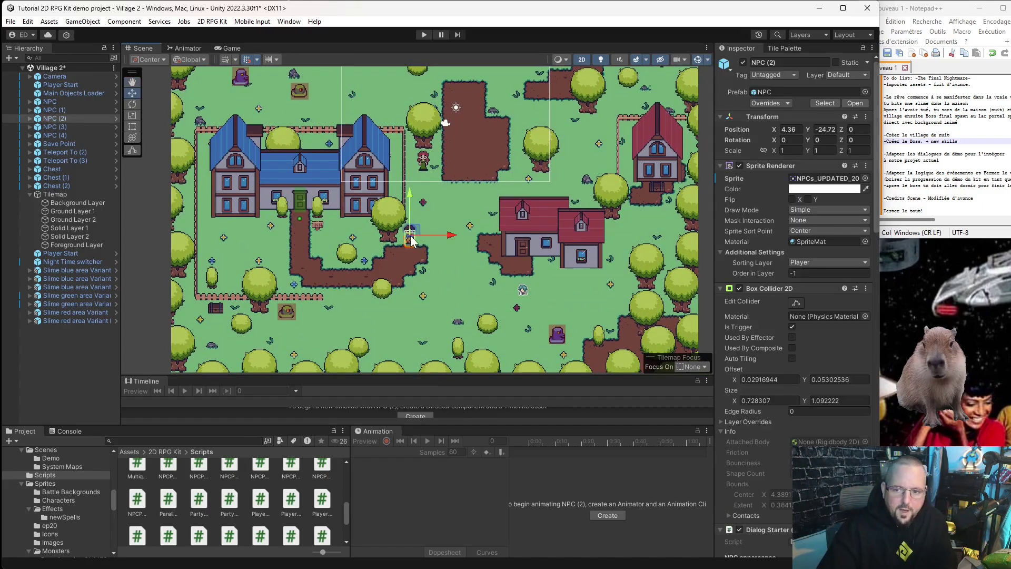
{"action": "key", "text": "Delete"}
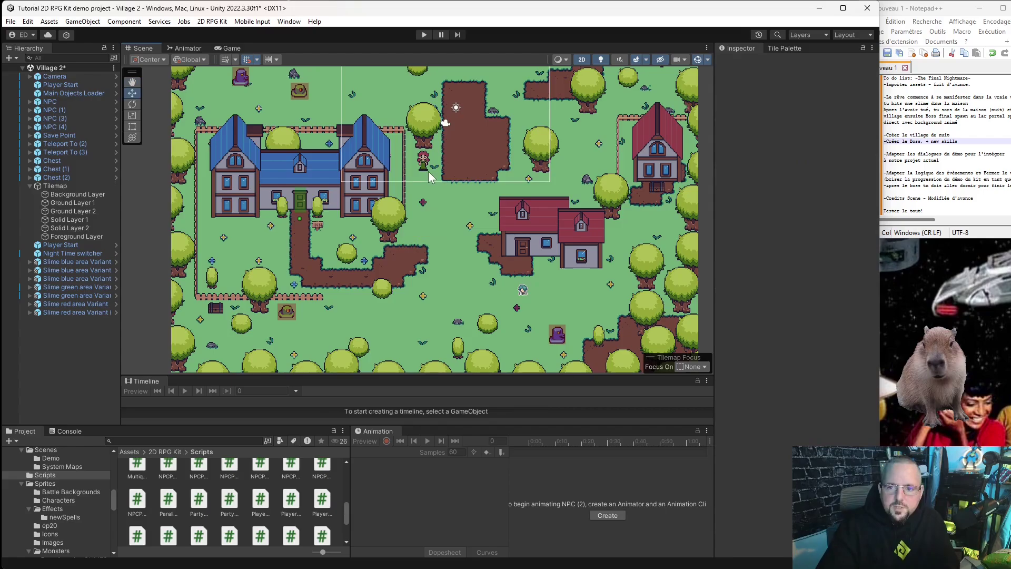
{"action": "left_click", "coordinate": [427, 168]}
{"action": "key", "text": "Delete"}
- Delete NPC (1) on the upper right path and the NPC near the blue house
{"action": "scroll", "coordinate": [474, 216], "scroll_direction": "down", "scroll_amount": 3}
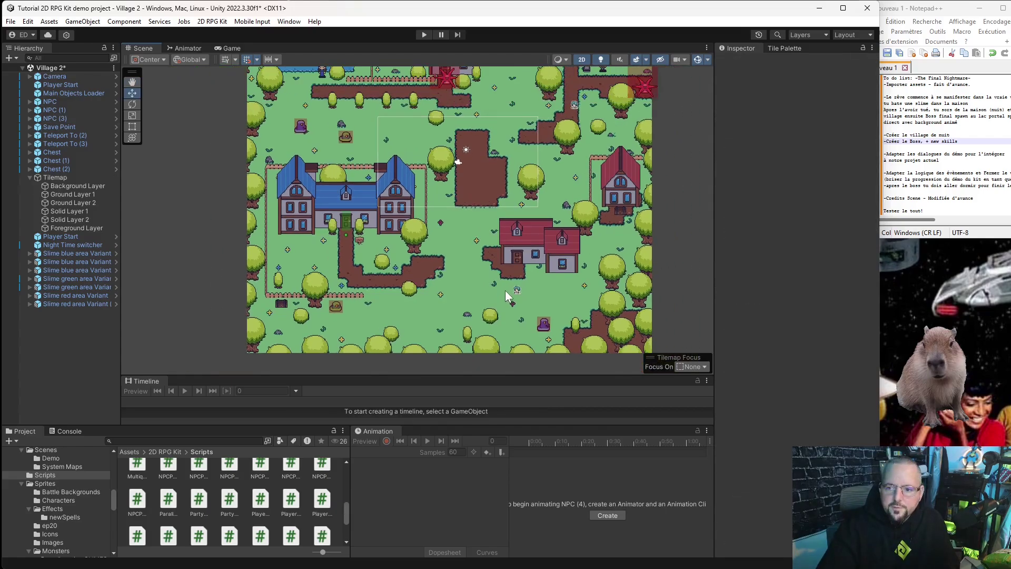
{"action": "middle_click_drag", "start_coordinate": [571, 158], "coordinate": [548, 270]}
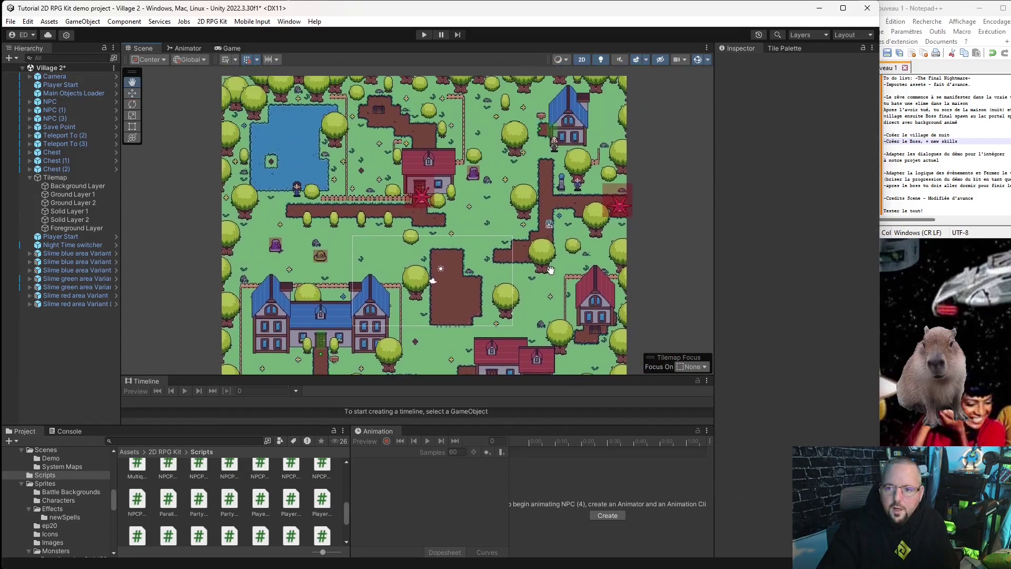
{"action": "left_click", "coordinate": [577, 182]}
{"action": "key", "text": "Delete"}
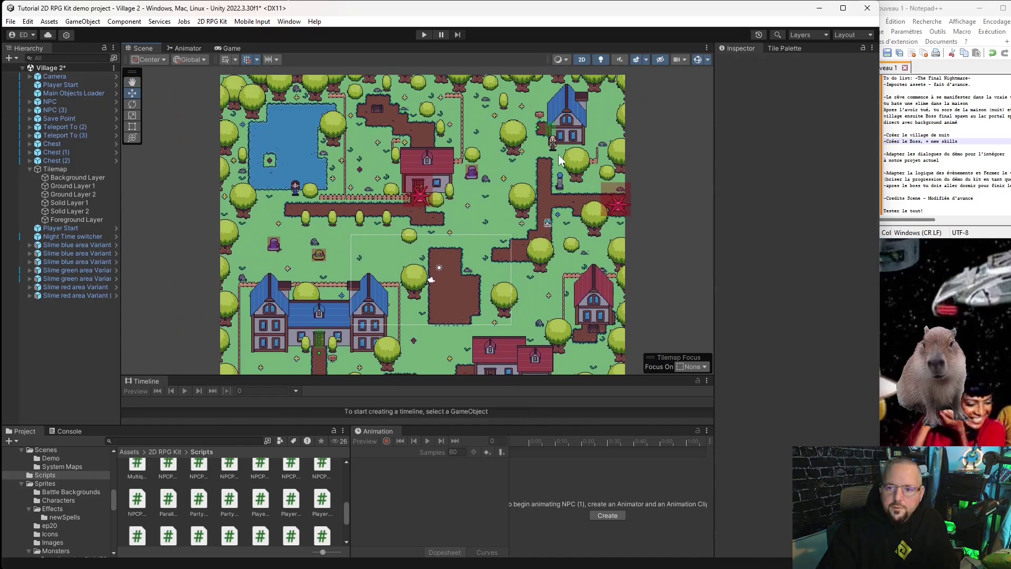
{"action": "scroll", "coordinate": [558, 154], "scroll_direction": "up", "scroll_amount": 2}
{"action": "left_click", "coordinate": [551, 139]}
{"action": "key", "text": "Delete"}
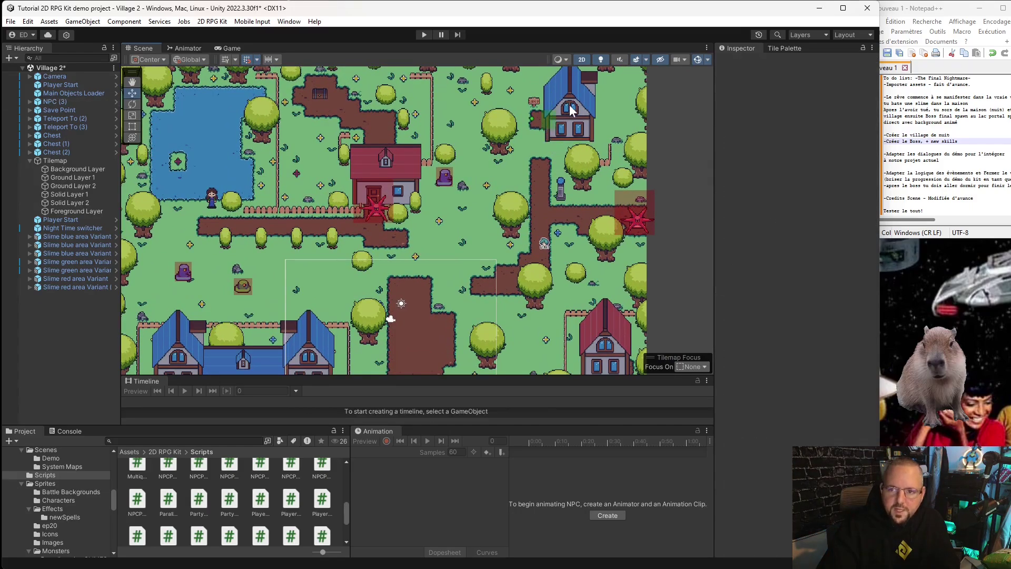
- Pan and zoom the Scene view to bring the lake and northern houses into view
{"action": "middle_click_drag", "start_coordinate": [390, 315], "coordinate": [456, 133]}
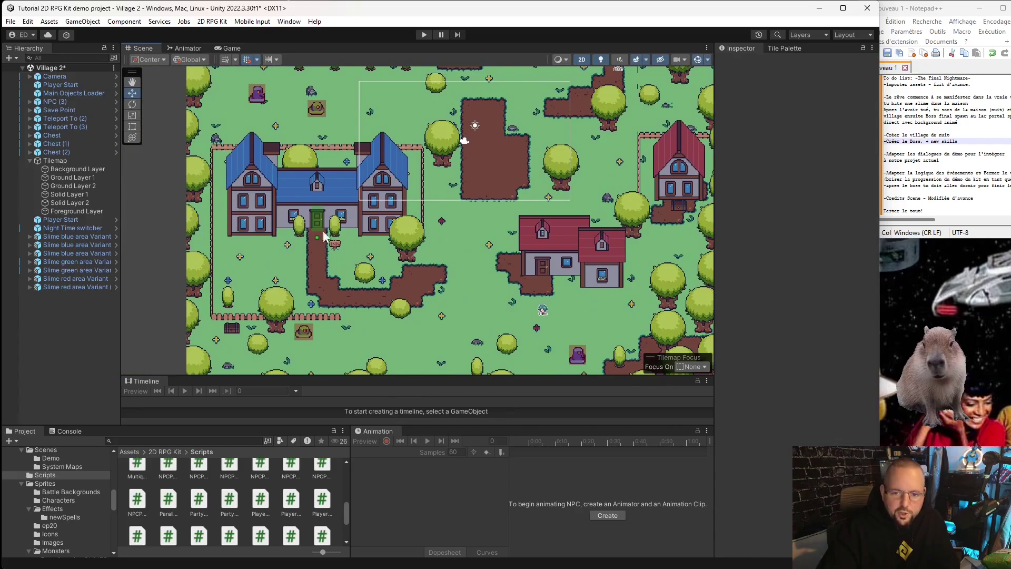
{"action": "scroll", "coordinate": [291, 212], "scroll_direction": "down", "scroll_amount": 1}
{"action": "scroll", "coordinate": [291, 211], "scroll_direction": "down", "scroll_amount": 1}
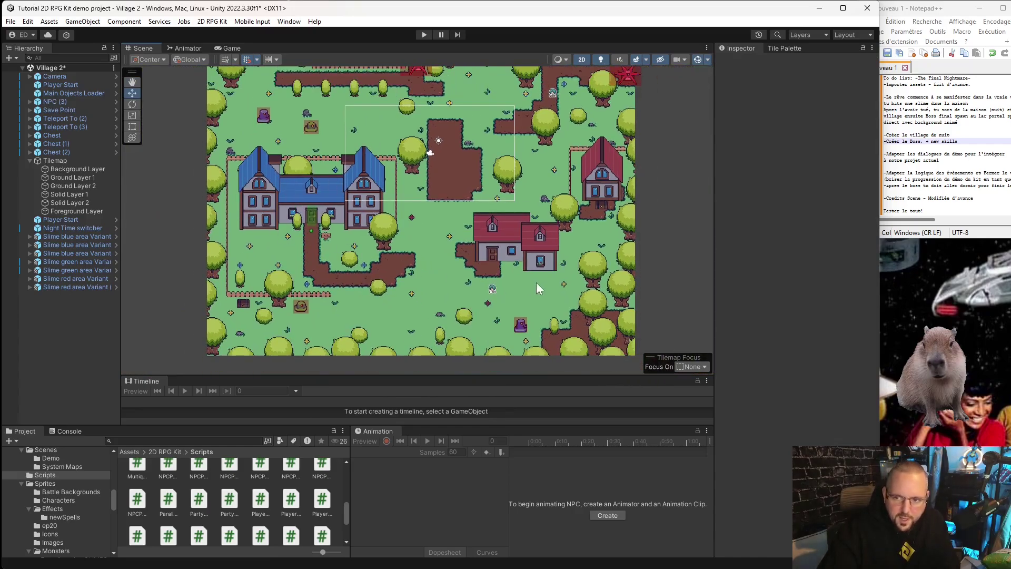
{"action": "middle_click_drag", "start_coordinate": [512, 211], "coordinate": [521, 308]}
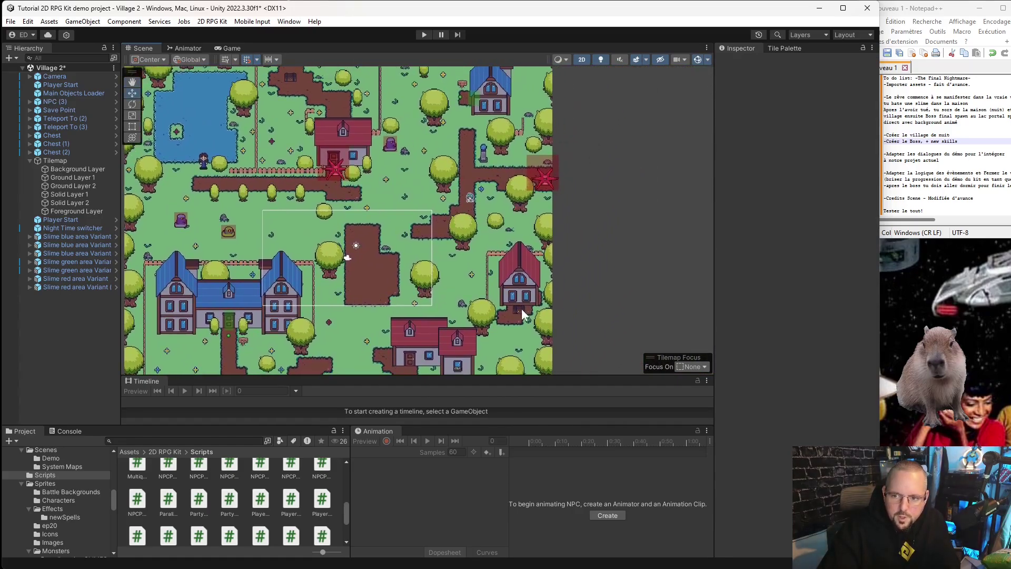
{"action": "middle_click_drag", "start_coordinate": [488, 217], "coordinate": [515, 239]}
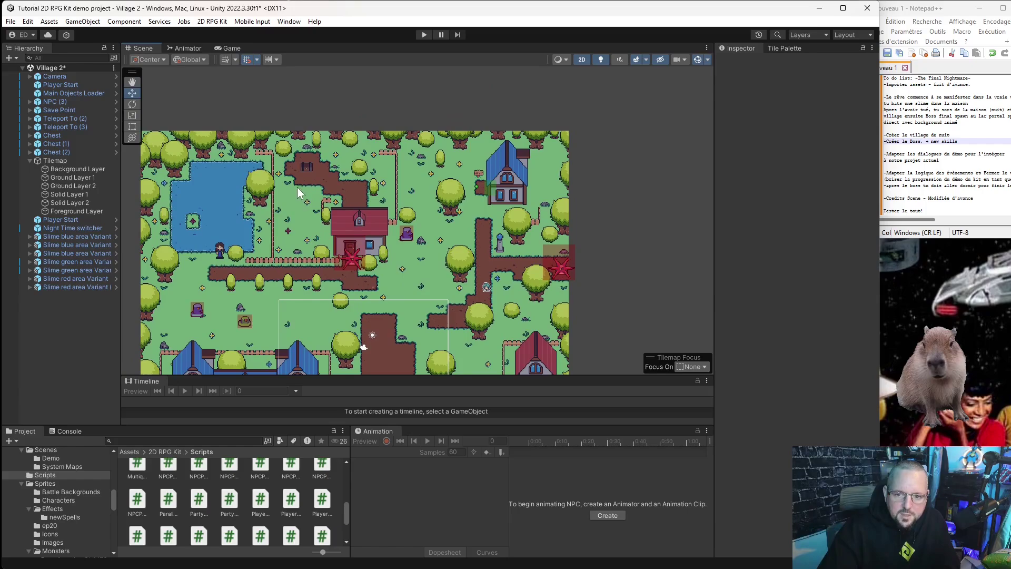
{"action": "scroll", "coordinate": [307, 169], "scroll_direction": "up", "scroll_amount": 2}
{"action": "scroll", "coordinate": [307, 169], "scroll_direction": "up", "scroll_amount": 2}
- Bring the pond area into view and select NPC (3) standing beside it
{"action": "left_click", "coordinate": [301, 164]}
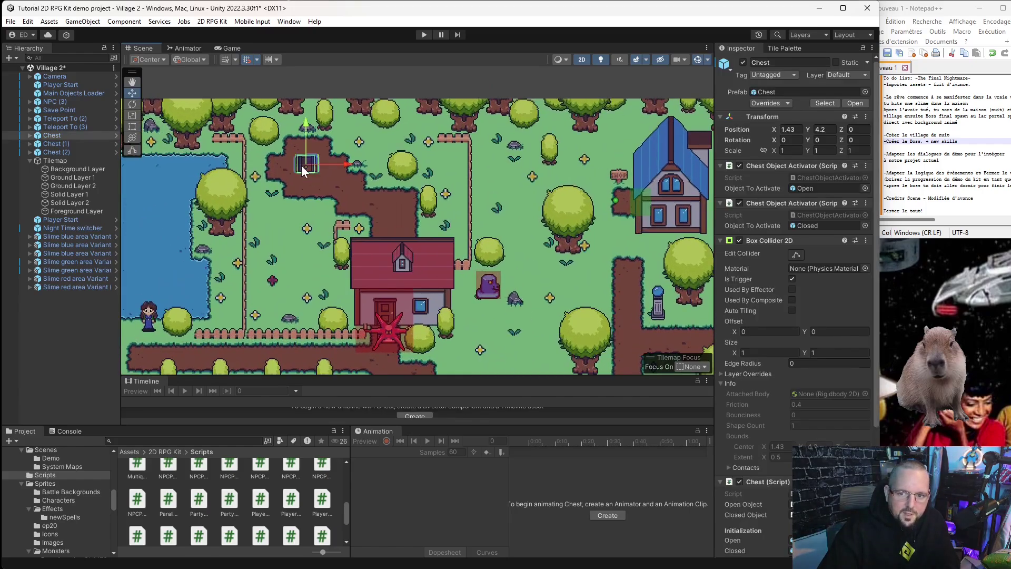
{"action": "scroll", "coordinate": [792, 316], "scroll_direction": "down", "scroll_amount": 3}
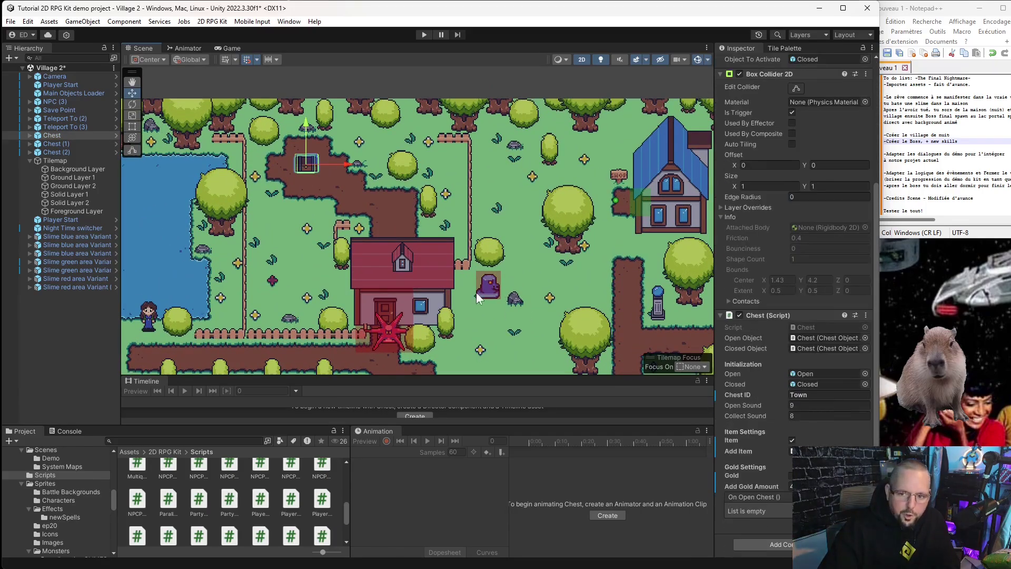
{"action": "left_click", "coordinate": [240, 227]}
{"action": "scroll", "coordinate": [240, 226], "scroll_direction": "down", "scroll_amount": 3}
{"action": "middle_click_drag", "start_coordinate": [305, 277], "coordinate": [436, 249]}
{"action": "scroll", "coordinate": [303, 229], "scroll_direction": "up", "scroll_amount": 2}
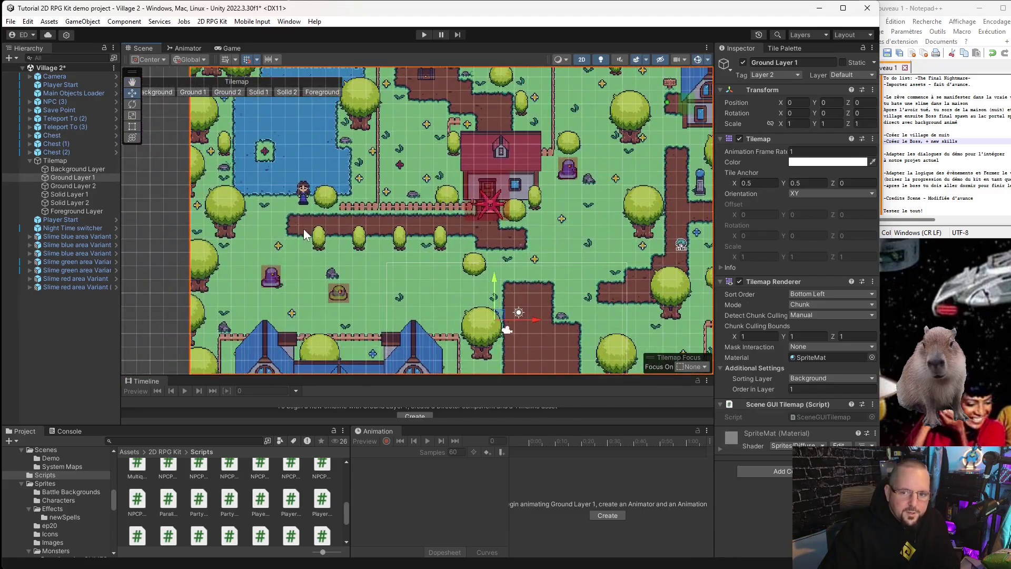
{"action": "left_click", "coordinate": [303, 197]}
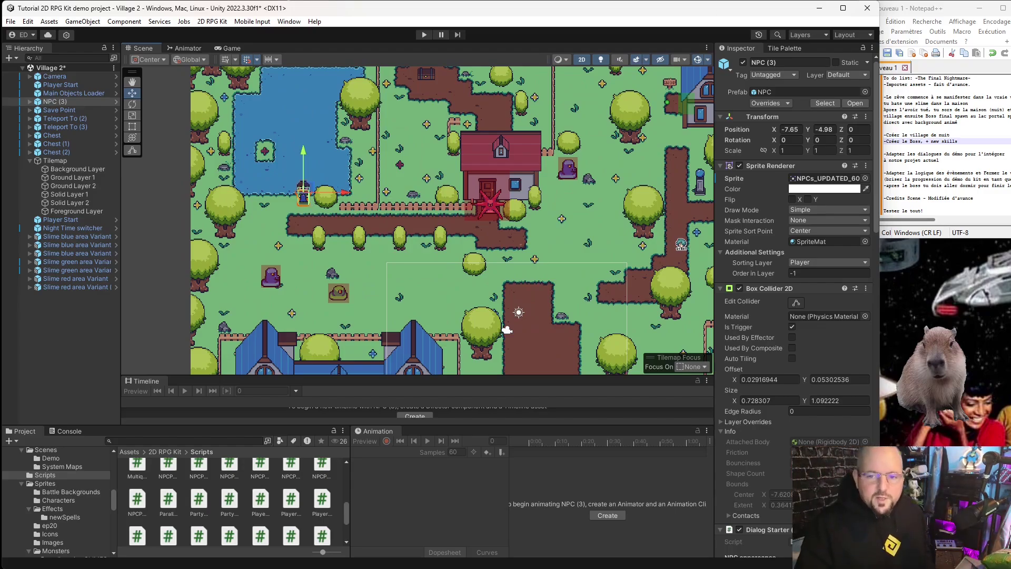
{"action": "scroll", "coordinate": [318, 207], "scroll_direction": "up", "scroll_amount": 3}
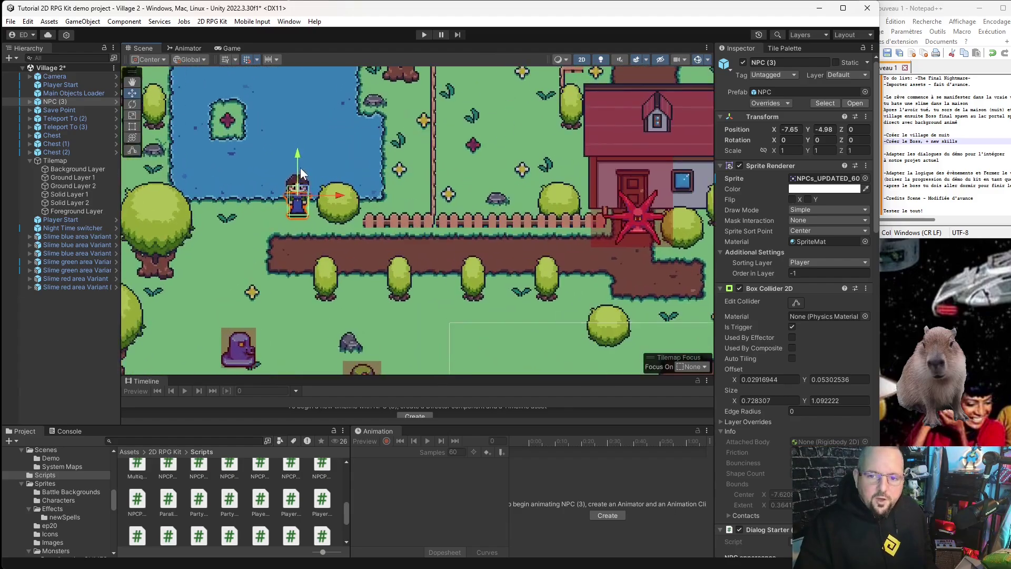
{"action": "mouse_move", "coordinate": [300, 166]}
{"action": "middle_mouse_down"}
{"action": "mouse_move", "coordinate": [285, 232]}
{"action": "mouse_move", "coordinate": [295, 206]}
{"action": "middle_mouse_up"}
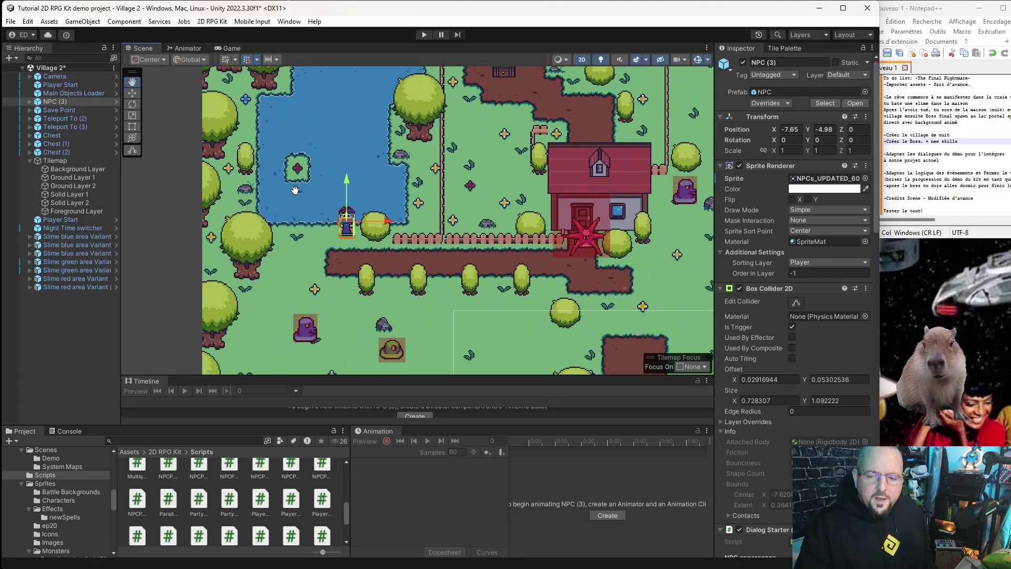
- Drag NPC (3) up to the lake shore, then click the ground tilemap and zoom out
{"action": "left_click_drag", "start_coordinate": [360, 238], "coordinate": [245, 113]}
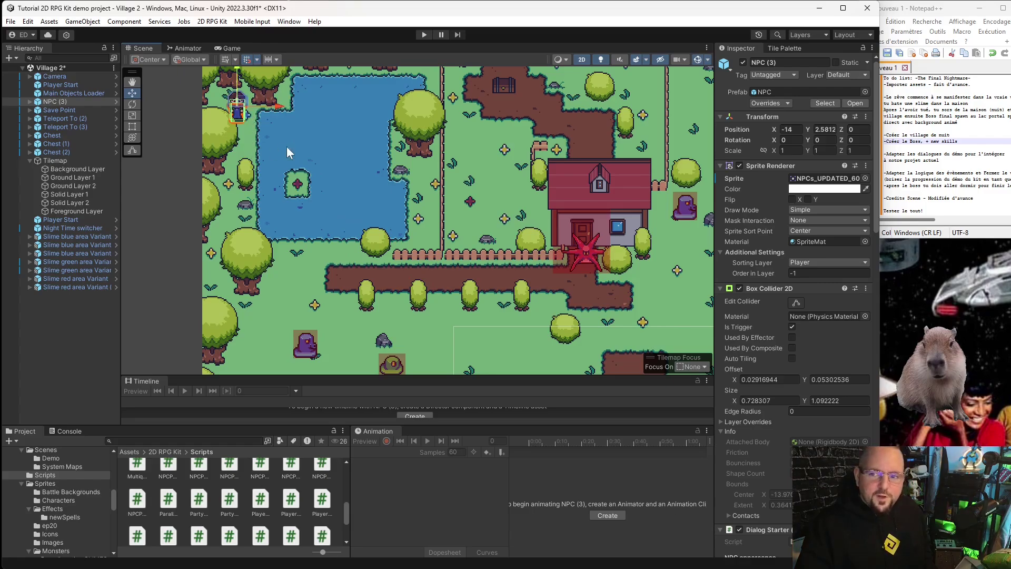
{"action": "scroll", "coordinate": [463, 174], "scroll_direction": "down", "scroll_amount": 10}
{"action": "left_click", "coordinate": [466, 217]}
{"action": "scroll", "coordinate": [466, 217], "scroll_direction": "up", "scroll_amount": 3}
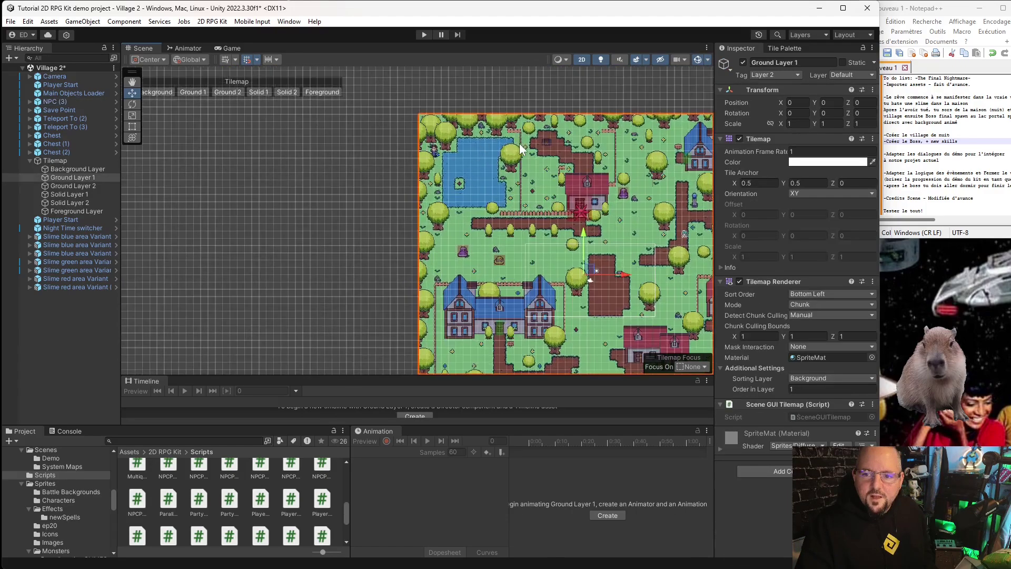
{"action": "scroll", "coordinate": [432, 205], "scroll_direction": "up", "scroll_amount": 3}
{"action": "scroll", "coordinate": [394, 193], "scroll_direction": "up", "scroll_amount": 2}
{"action": "scroll", "coordinate": [318, 113], "scroll_direction": "up", "scroll_amount": 2}
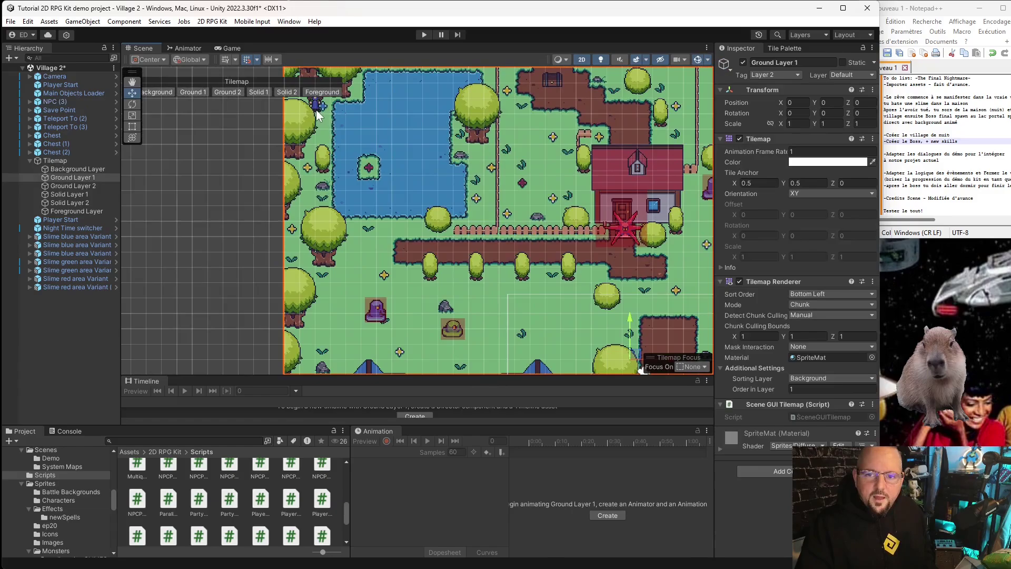
{"action": "scroll", "coordinate": [456, 229], "scroll_direction": "up", "scroll_amount": 1}
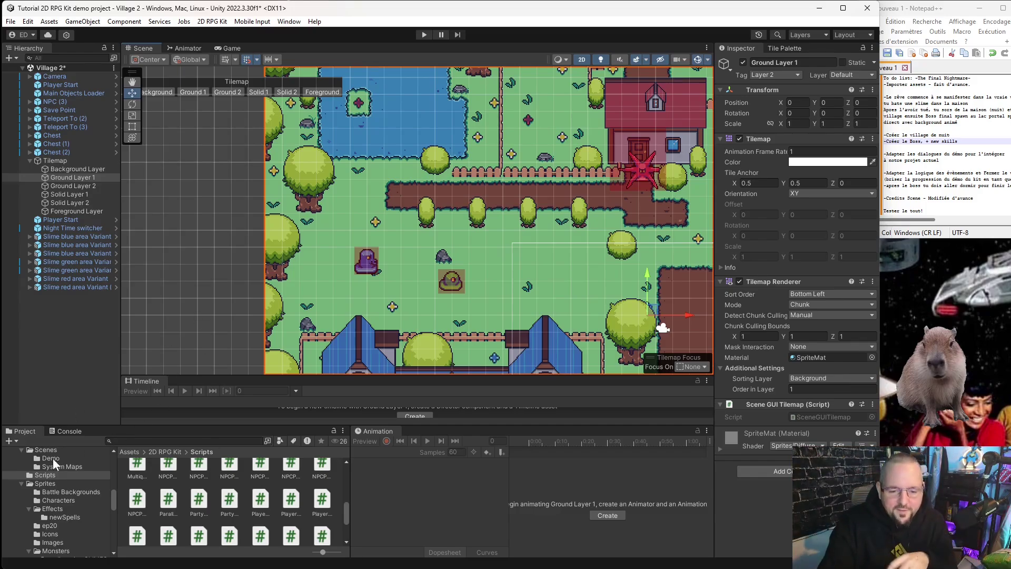
{"action": "scroll", "coordinate": [176, 513], "scroll_direction": "up", "scroll_amount": 5}
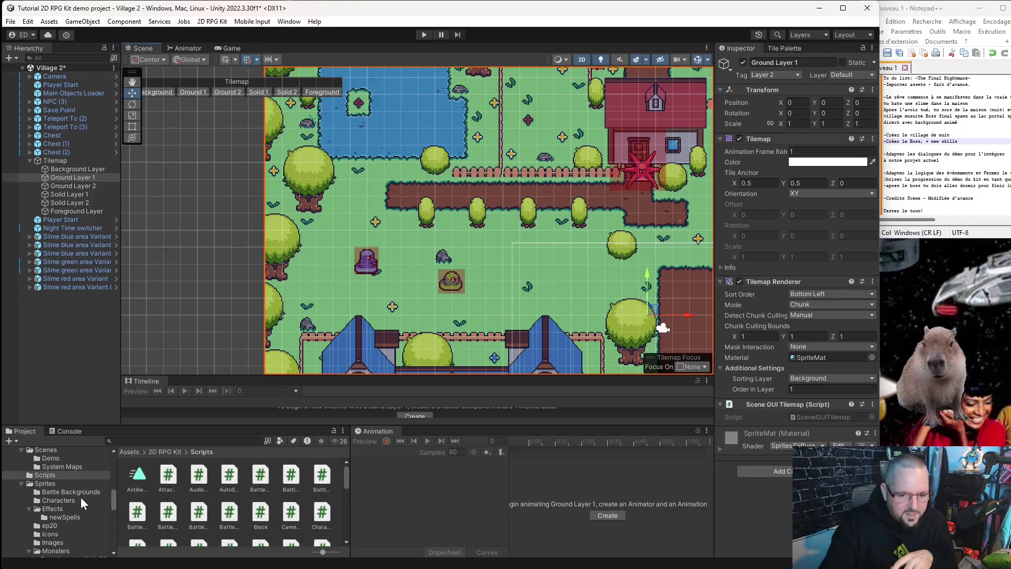
{"action": "left_click", "coordinate": [50, 483]}
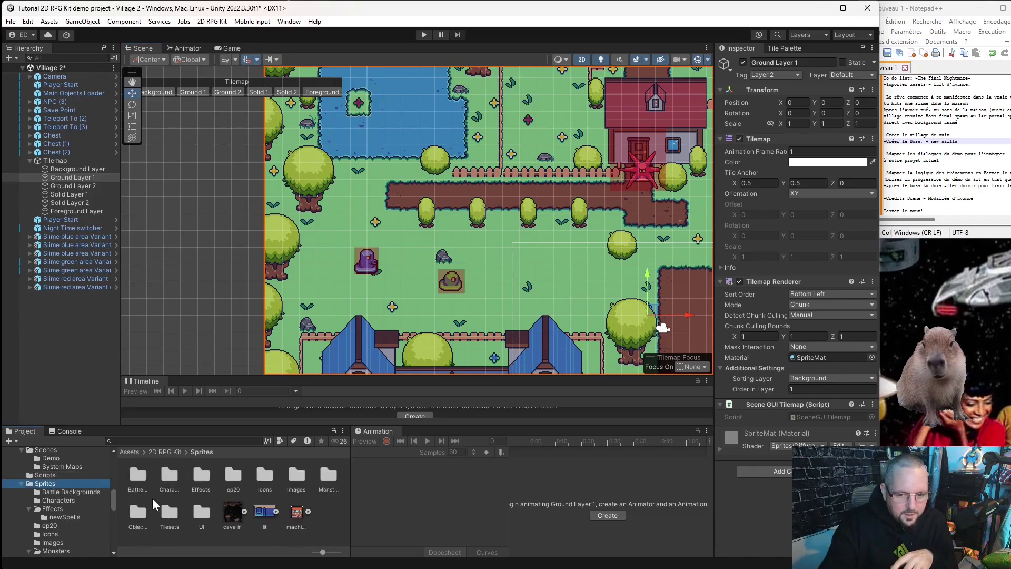
{"action": "double_click", "coordinate": [229, 478]}
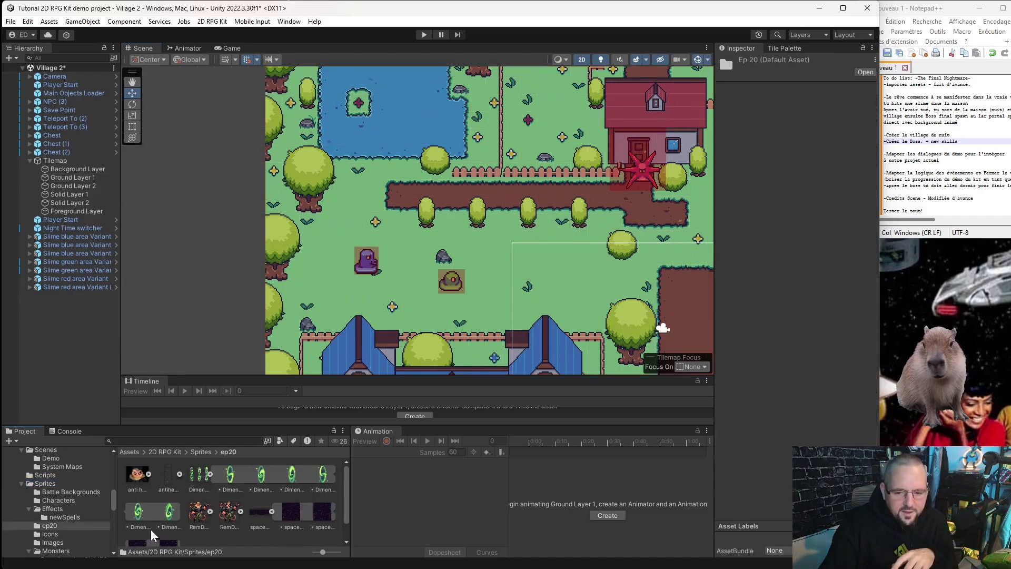
{"action": "left_click", "coordinate": [132, 475]}
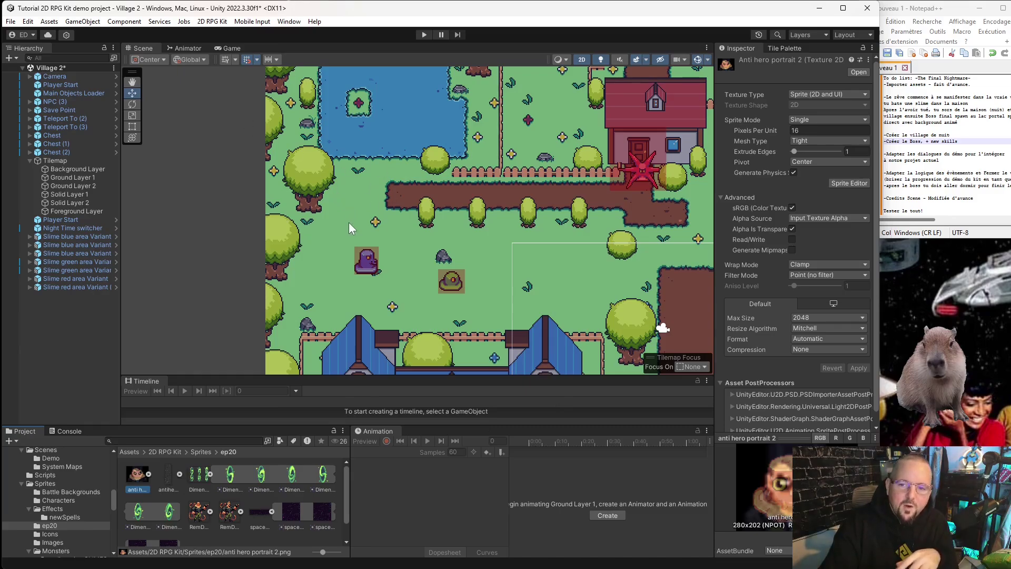
{"action": "left_click", "coordinate": [168, 479]}
{"action": "left_click", "coordinate": [179, 474]}
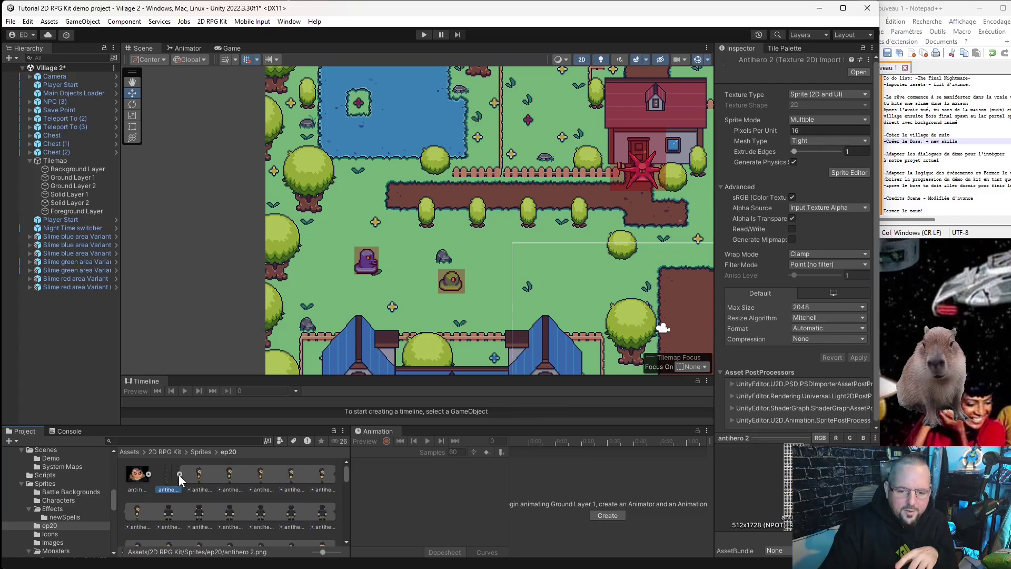
{"action": "left_click", "coordinate": [196, 475]}
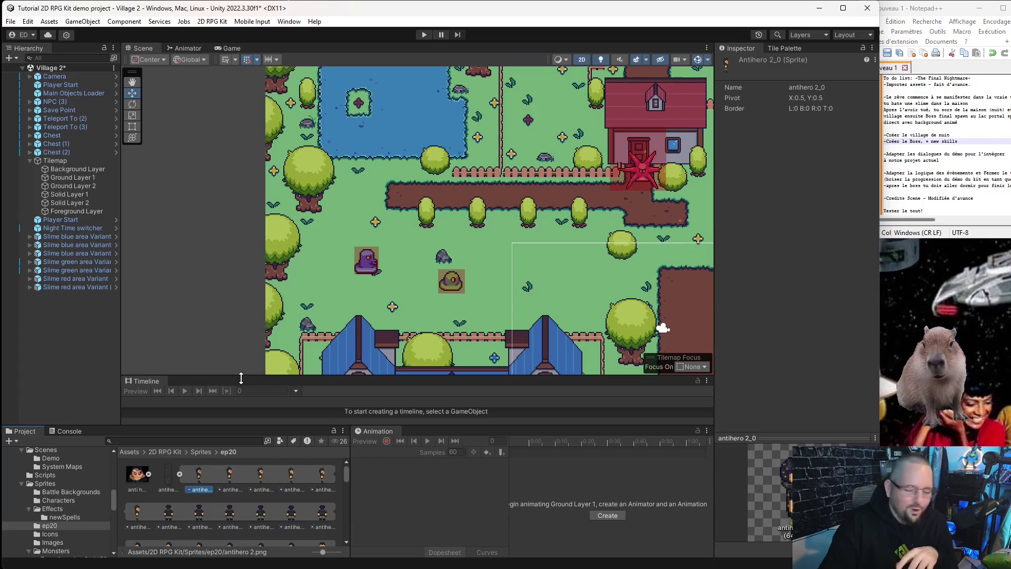
{"action": "left_click", "coordinate": [241, 477]}
{"action": "left_click", "coordinate": [276, 485]}
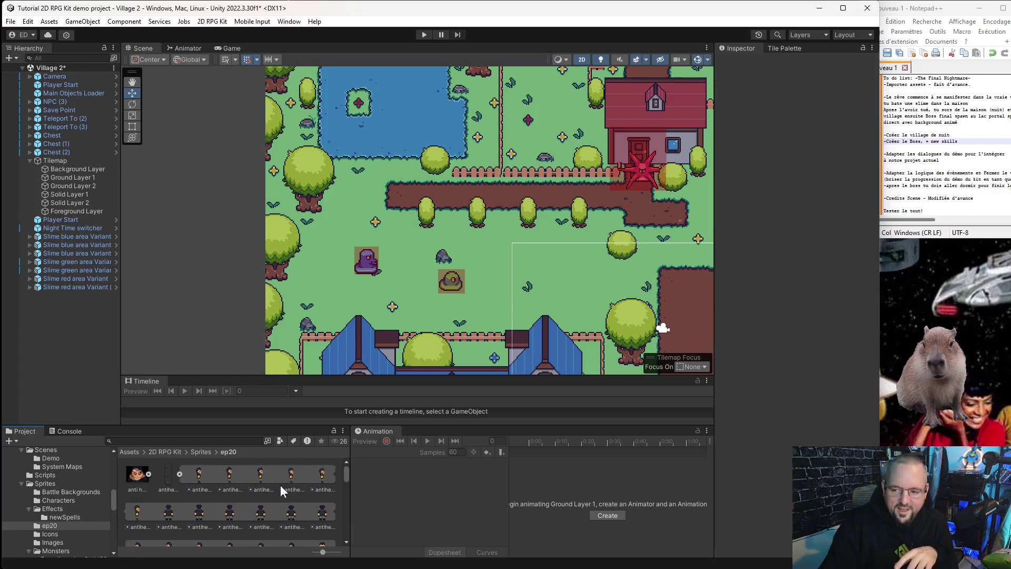
{"action": "left_click", "coordinate": [194, 473]}
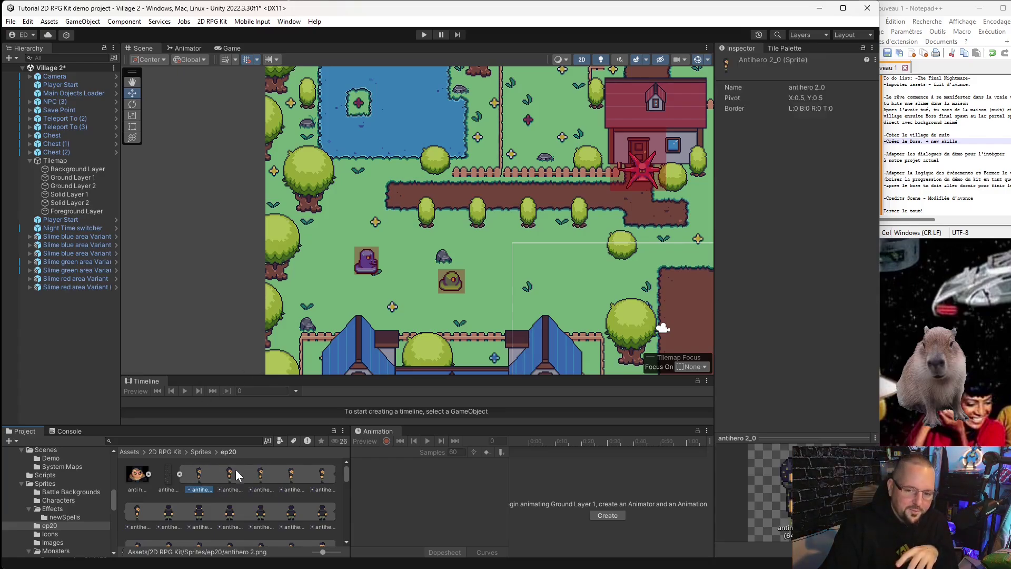
{"action": "left_click", "coordinate": [235, 468]}
{"action": "left_click", "coordinate": [292, 480]}
{"action": "left_click", "coordinate": [324, 475]}
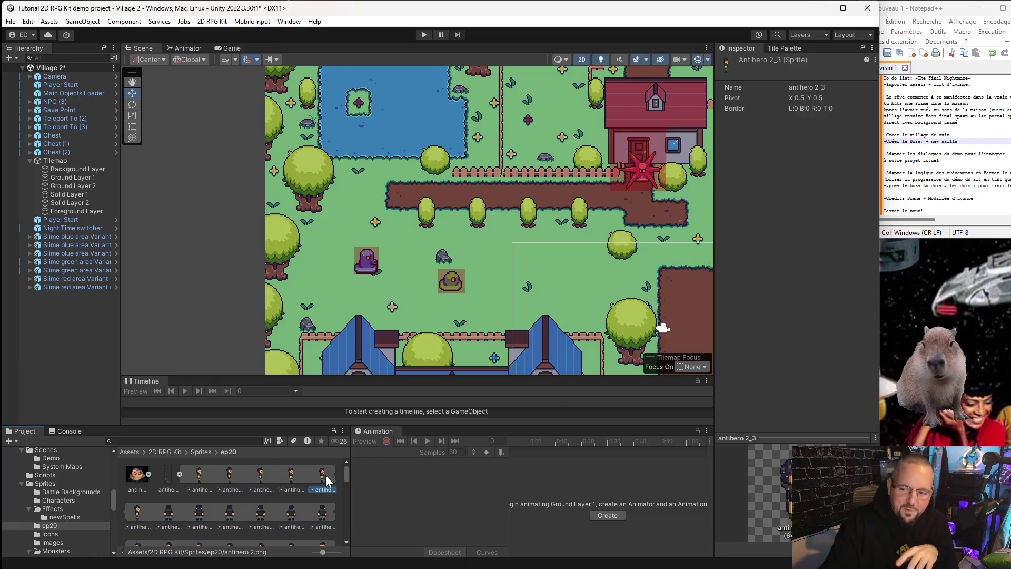
{"action": "left_click", "coordinate": [134, 513]}
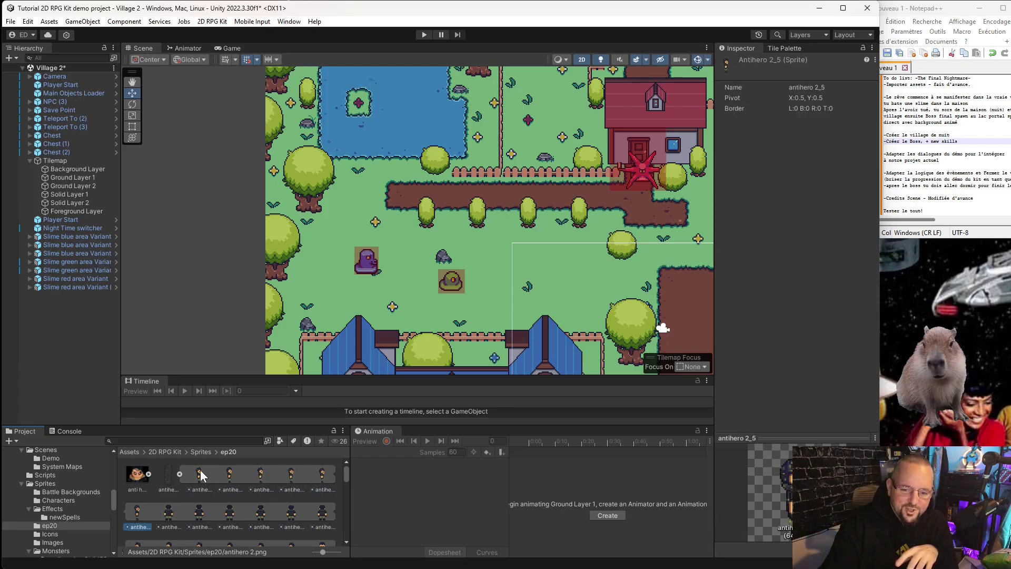
{"action": "left_click", "coordinate": [198, 470]}
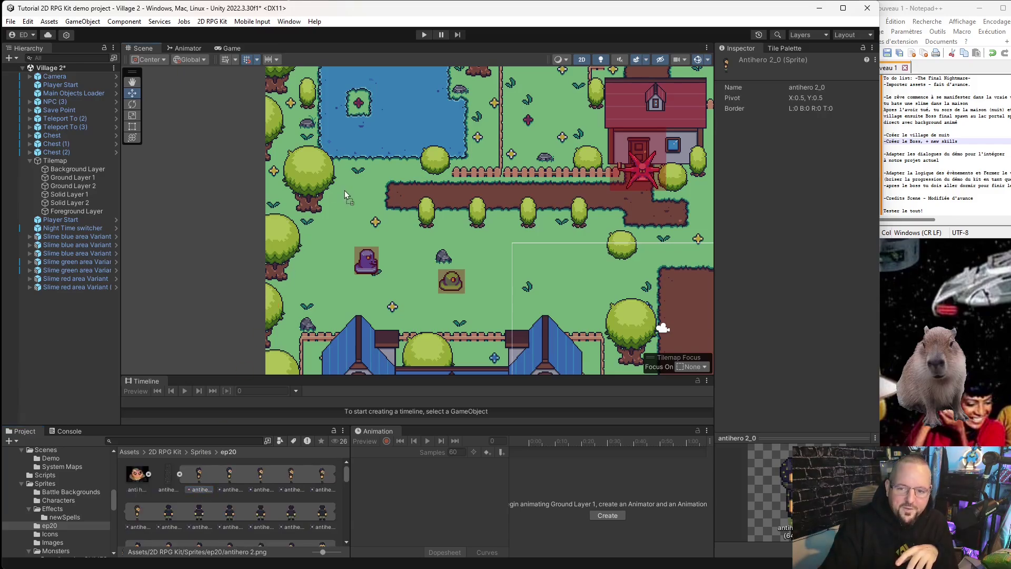
- Place the antihero 2_0 sprite beside the lake and set its X and Y scale to 0.85
{"action": "left_click_drag", "start_coordinate": [306, 215], "coordinate": [344, 191]}
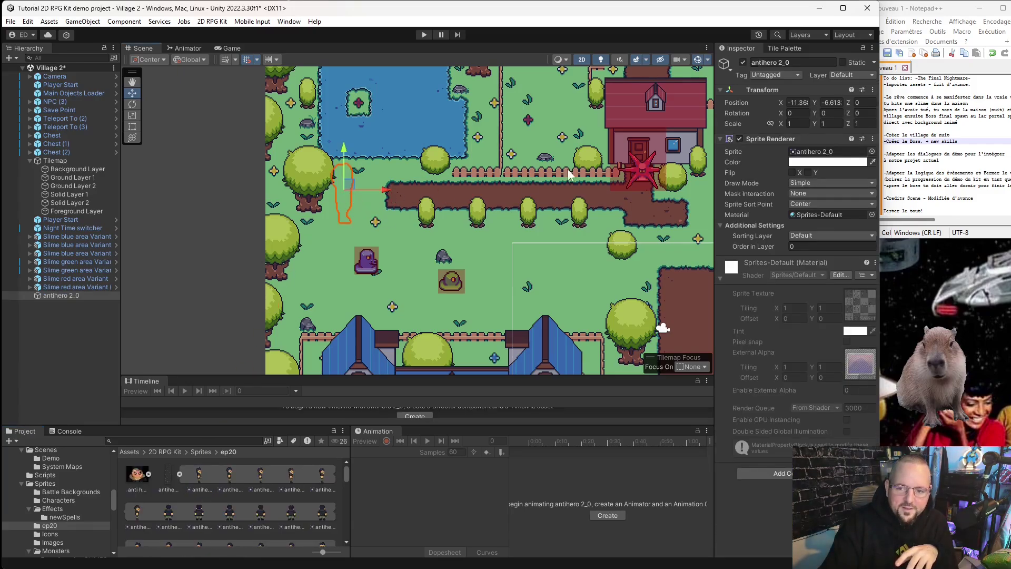
{"action": "left_click", "coordinate": [804, 123]}
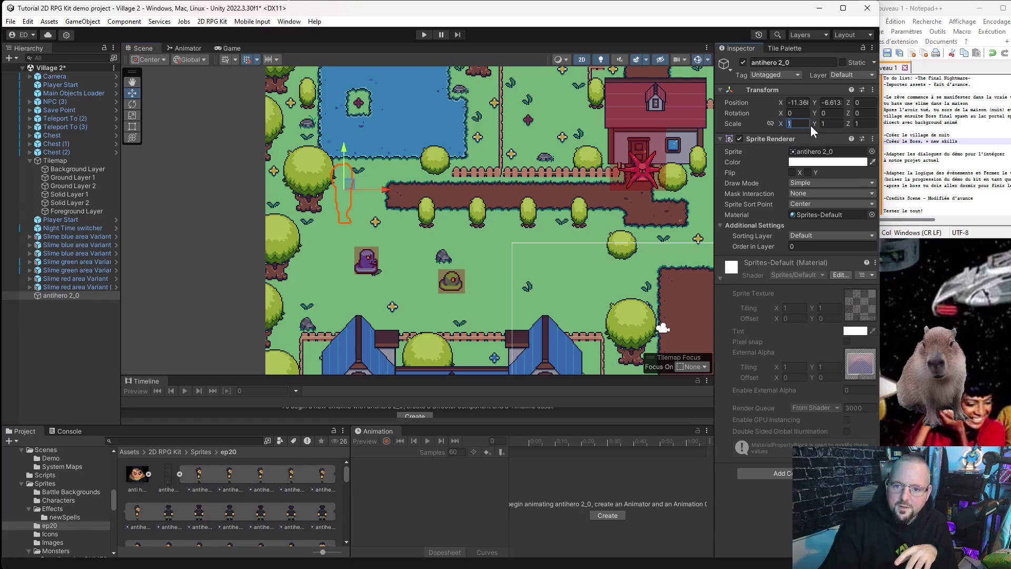
{"action": "type", "text": "8"}
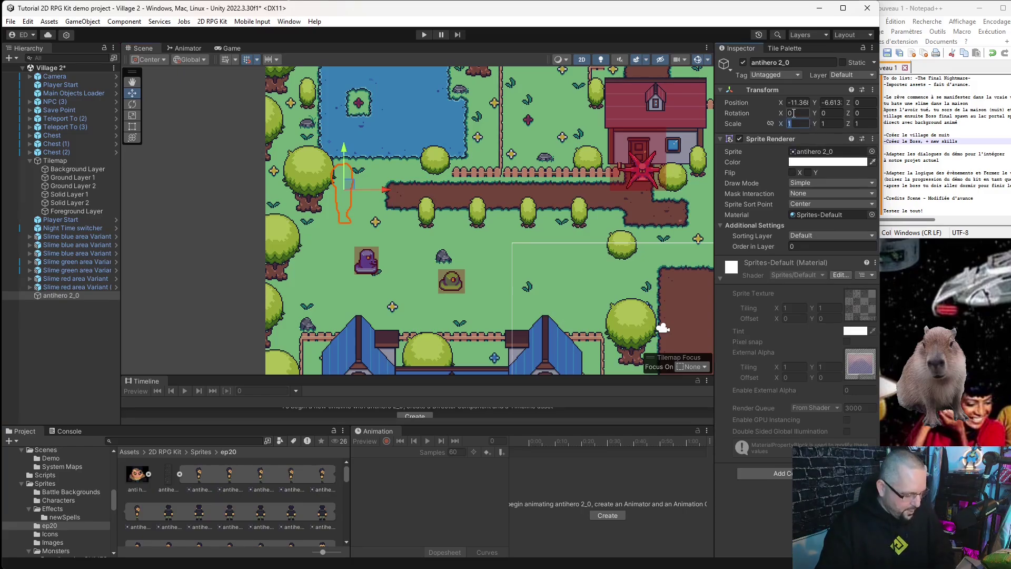
{"action": "left_click", "coordinate": [821, 124]}
{"action": "type", "text": ".8"}
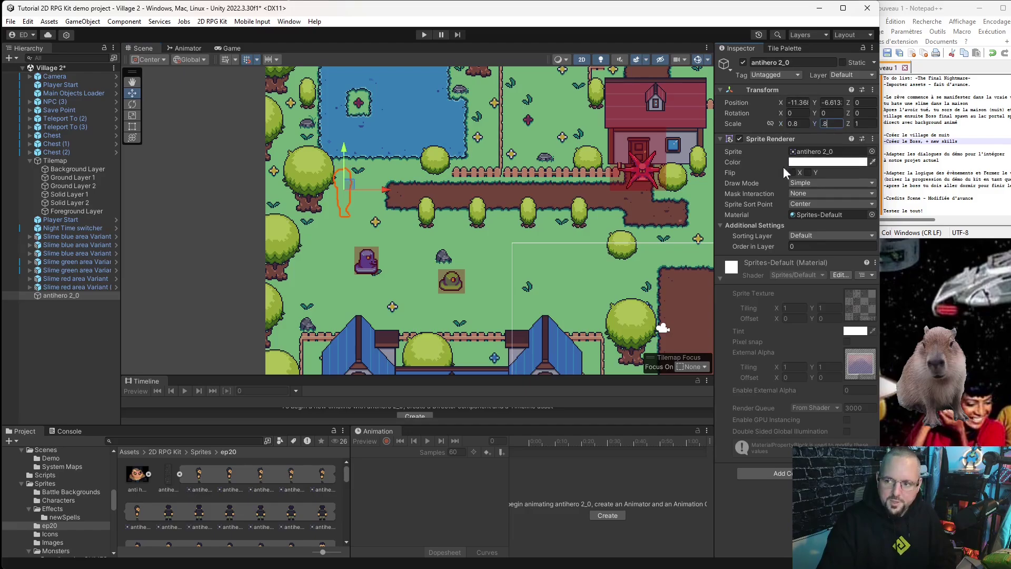
{"action": "key", "text": "Return"}
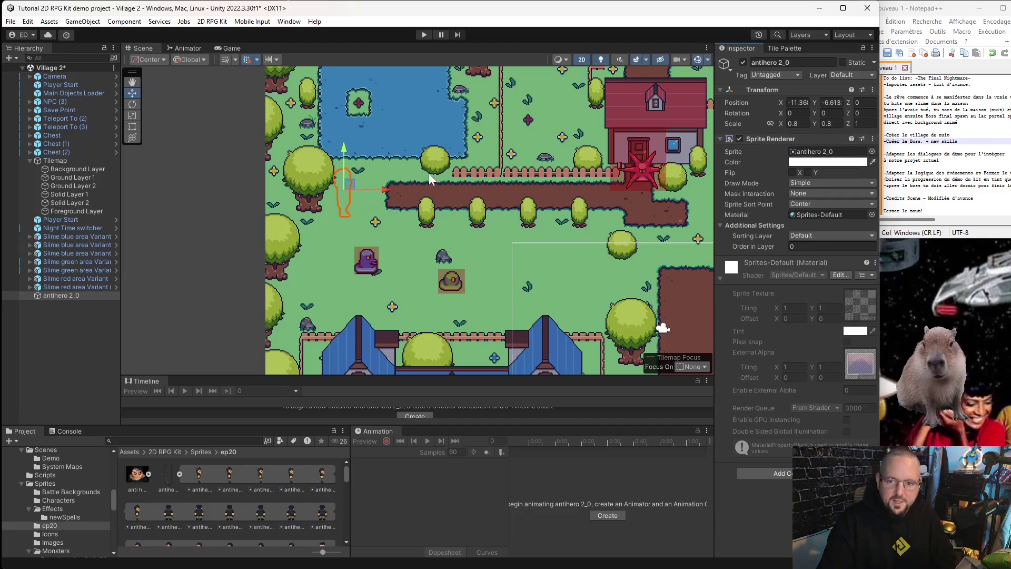
{"action": "left_click", "coordinate": [824, 114]}
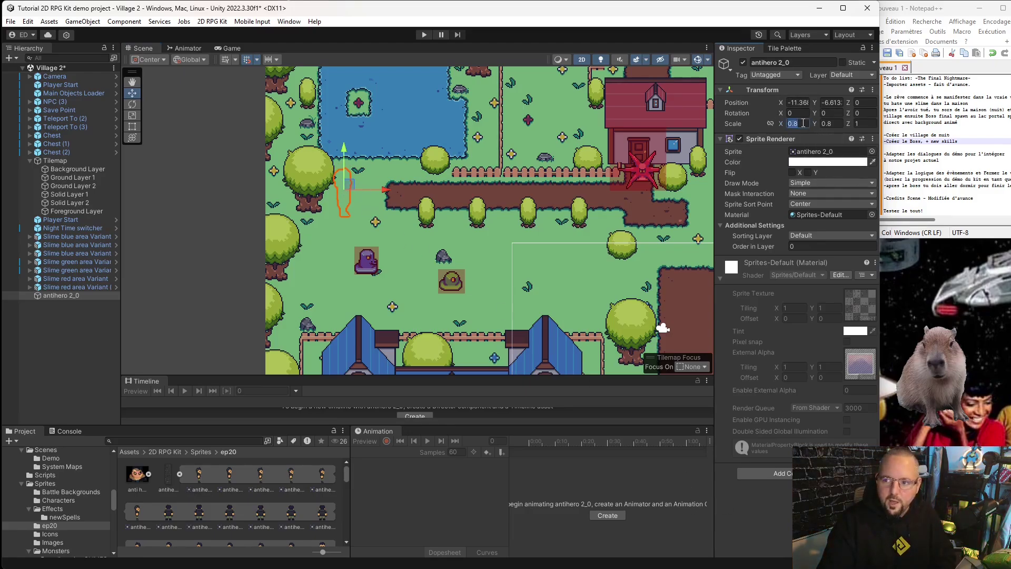
{"action": "type", "text": "0.85"}
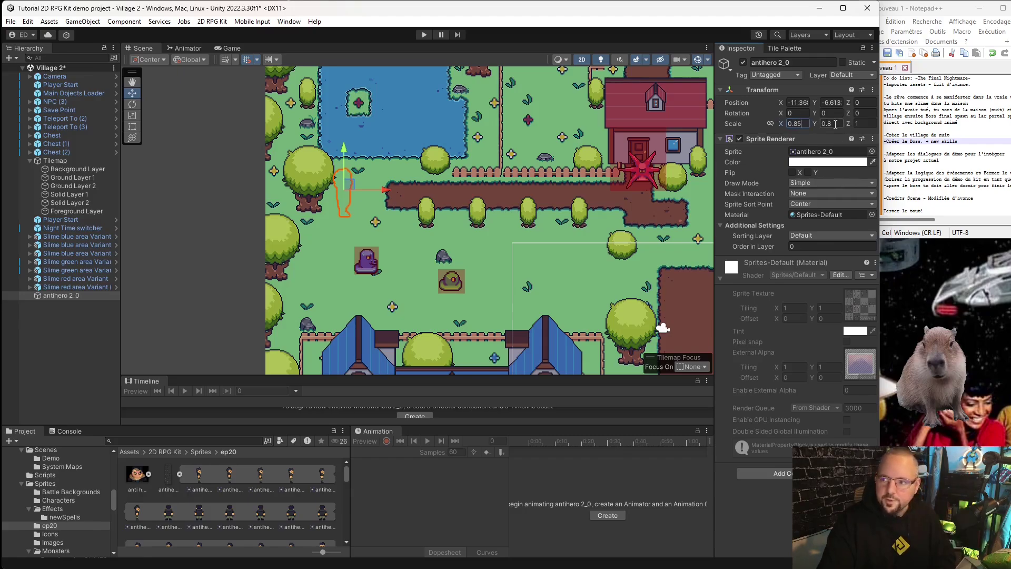
{"action": "left_click", "coordinate": [835, 124]}
{"action": "type", "text": "0.85"}
{"action": "key", "text": "Return"}
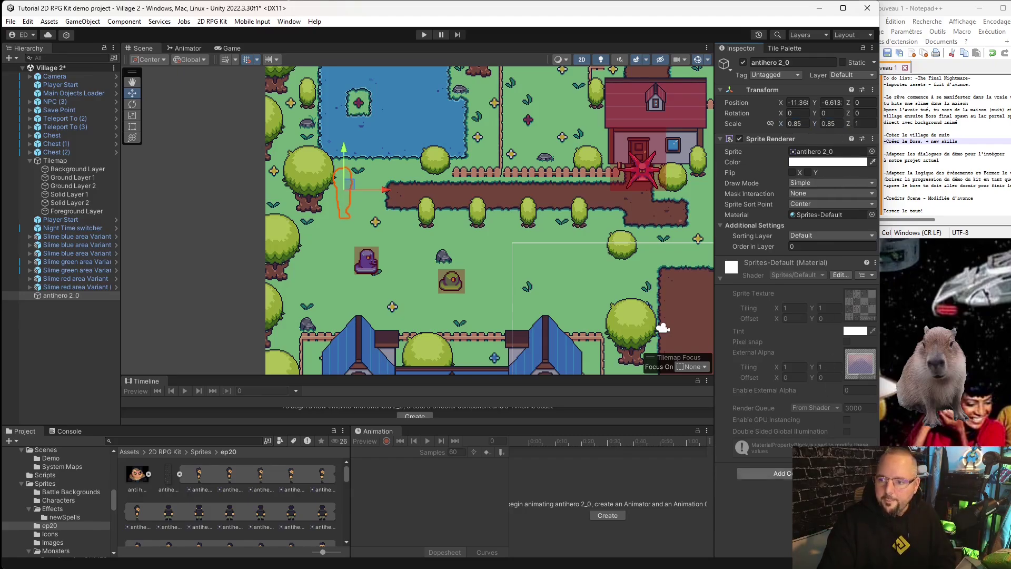
- Put the antihero's Sprite Renderer on the Player sorting layer
{"action": "left_click", "coordinate": [813, 236]}
{"action": "left_click", "coordinate": [817, 274]}
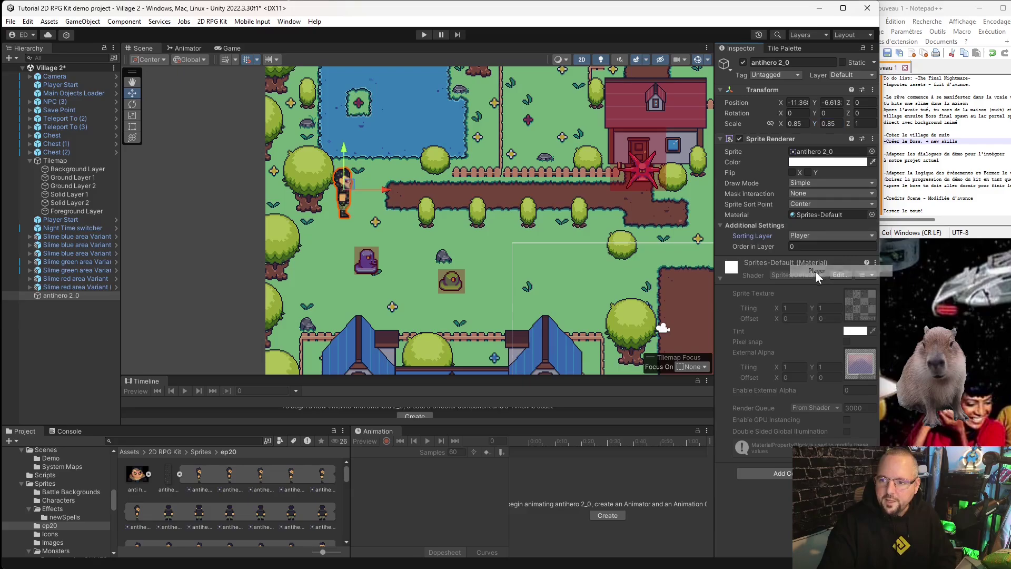
{"action": "scroll", "coordinate": [359, 206], "scroll_direction": "up", "scroll_amount": 2}
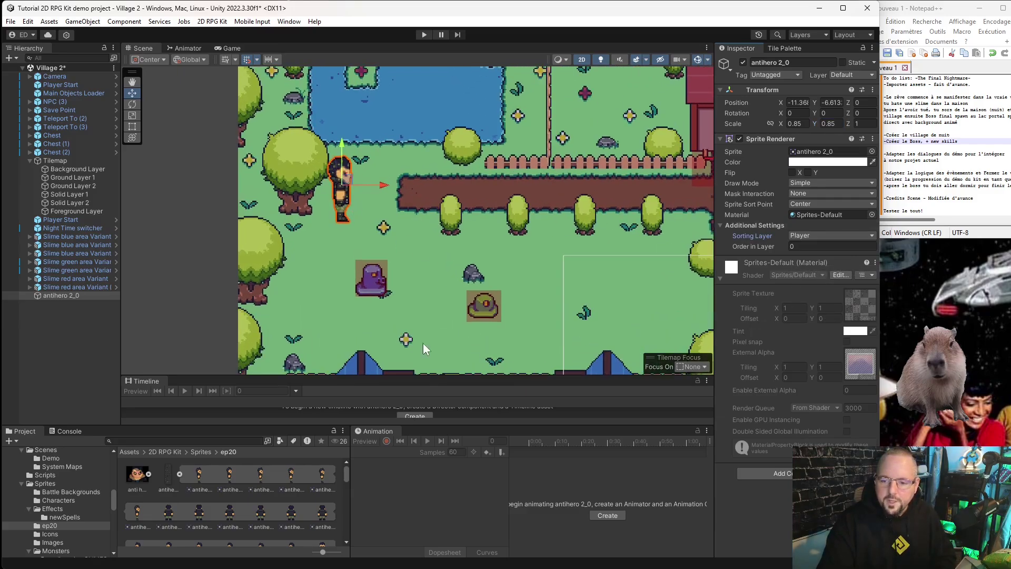
- Create and save a New Animation clip and add six antihero frames as keyframes
{"action": "left_click", "coordinate": [620, 514]}
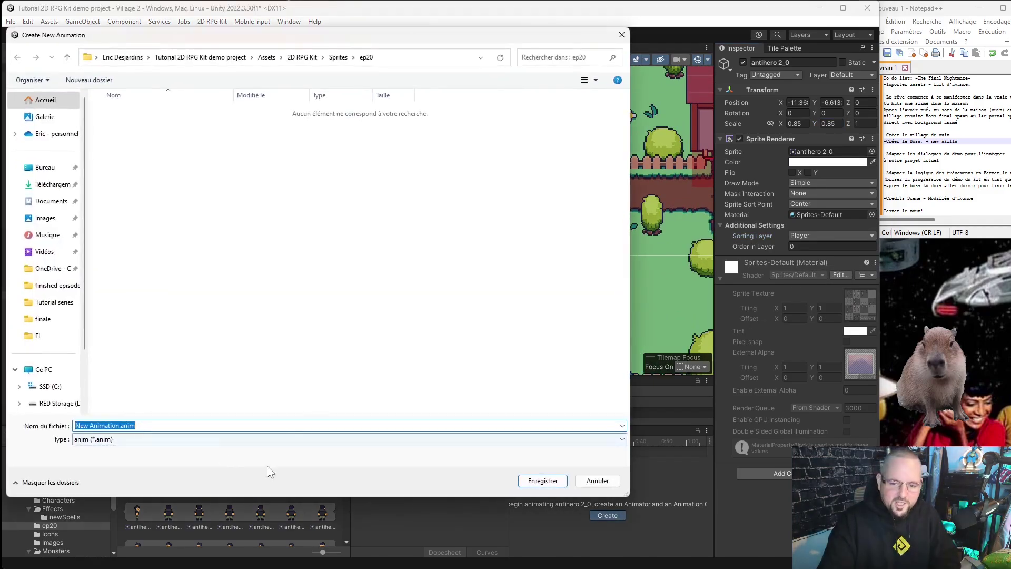
{"action": "left_click", "coordinate": [535, 478]}
{"action": "key", "text": "shift+Right"}
{"action": "key", "text": "shift+Right"}
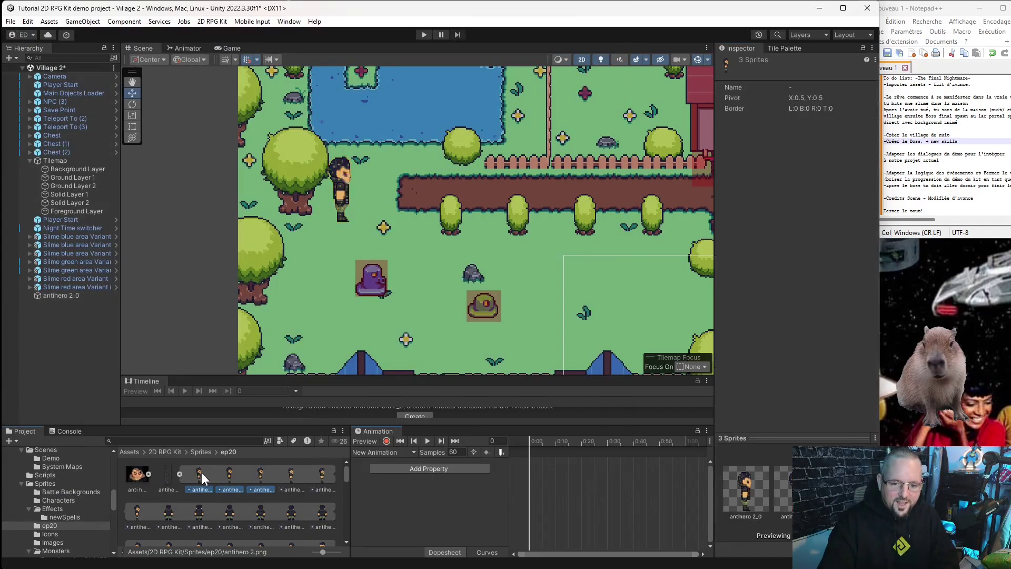
{"action": "key", "text": "shift+Right"}
{"action": "key", "text": "shift+Right"}
{"action": "key", "text": "shift+Right"}
{"action": "left_click_drag", "start_coordinate": [199, 483], "coordinate": [536, 451]}
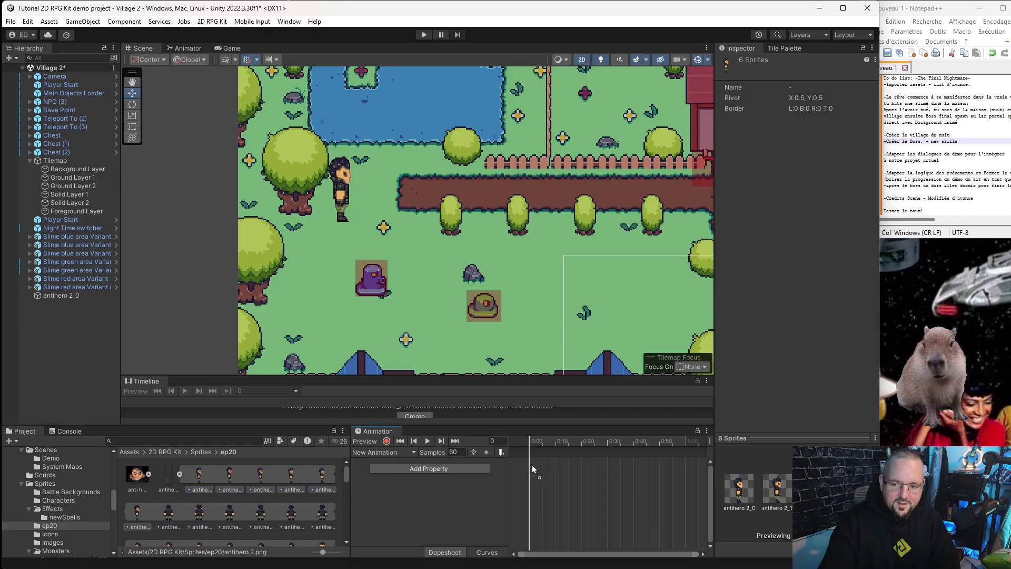
{"action": "left_click_drag", "start_coordinate": [527, 464], "coordinate": [529, 460]}
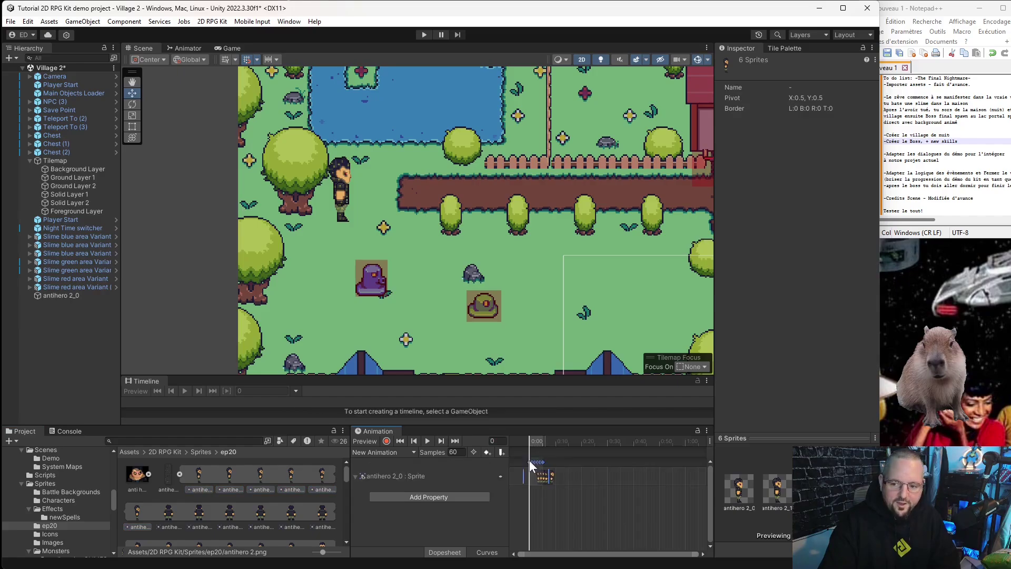
- Set the clip's Samples to 8 and play the animation preview
{"action": "left_click", "coordinate": [453, 450]}
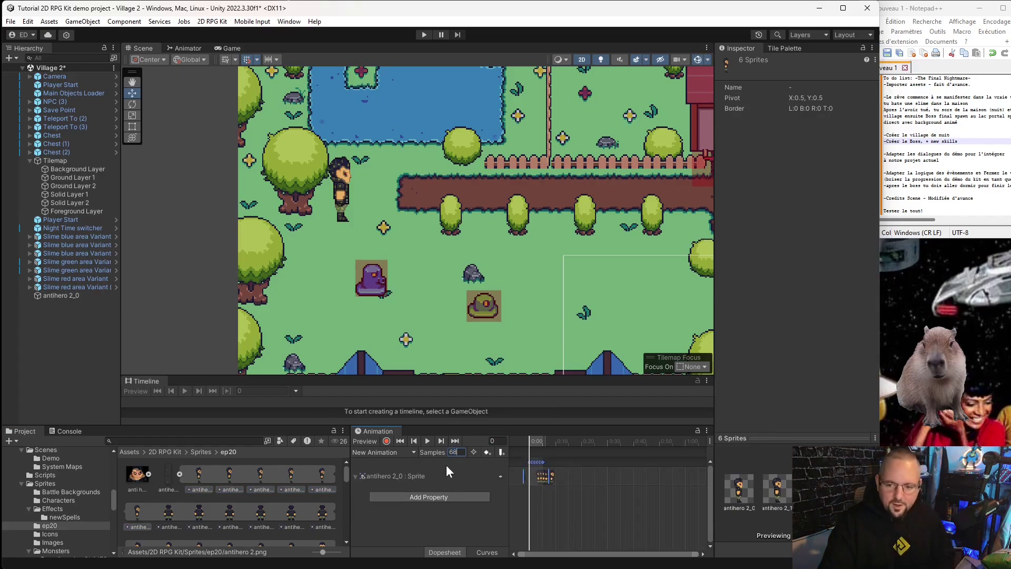
{"action": "type", "text": "8"}
{"action": "left_click", "coordinate": [441, 482]}
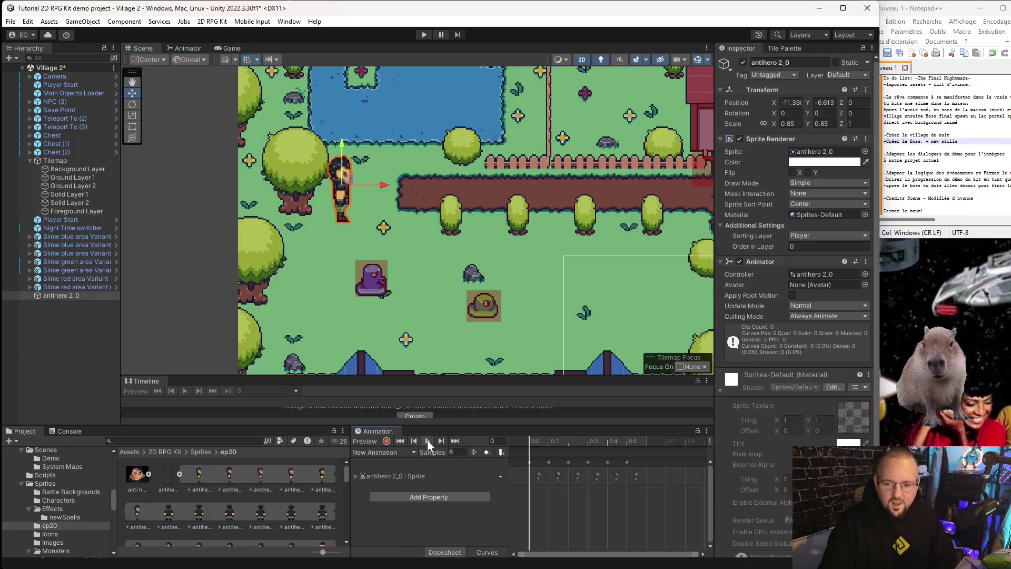
{"action": "left_click", "coordinate": [428, 440]}
{"action": "scroll", "coordinate": [353, 140], "scroll_direction": "up", "scroll_amount": 3}
{"action": "scroll", "coordinate": [380, 201], "scroll_direction": "up", "scroll_amount": 2}
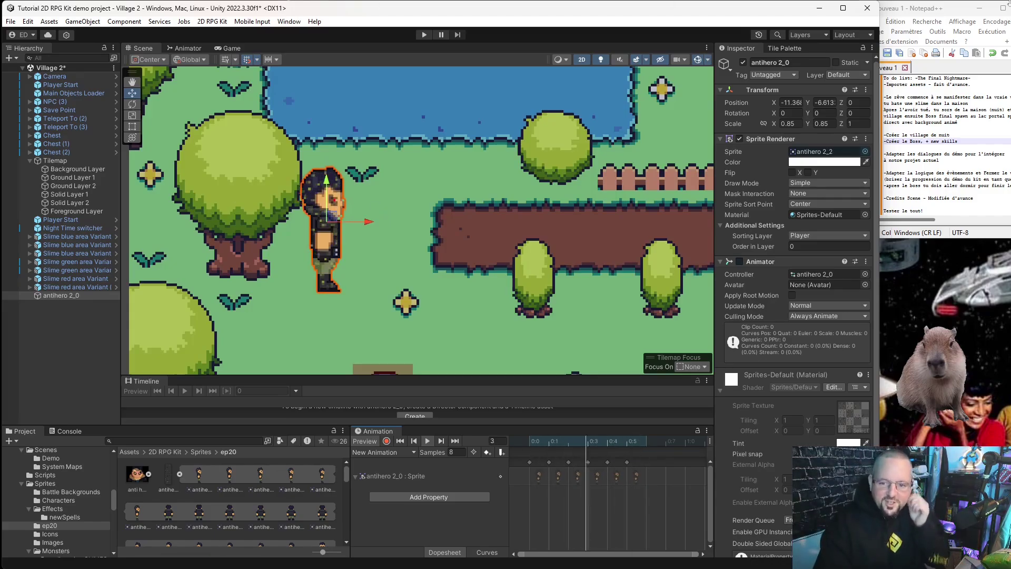
{"action": "scroll", "coordinate": [343, 188], "scroll_direction": "down", "scroll_amount": 2}
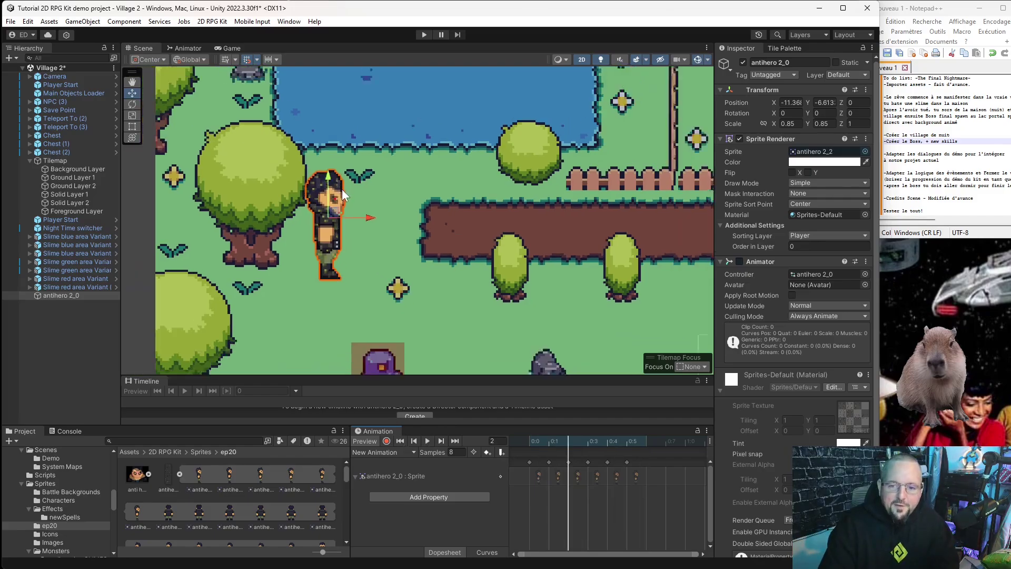
{"action": "scroll", "coordinate": [353, 201], "scroll_direction": "down", "scroll_amount": 2}
- Move the antihero to position -10, -5 by the lake
{"action": "left_click_drag", "start_coordinate": [341, 209], "coordinate": [366, 168]}
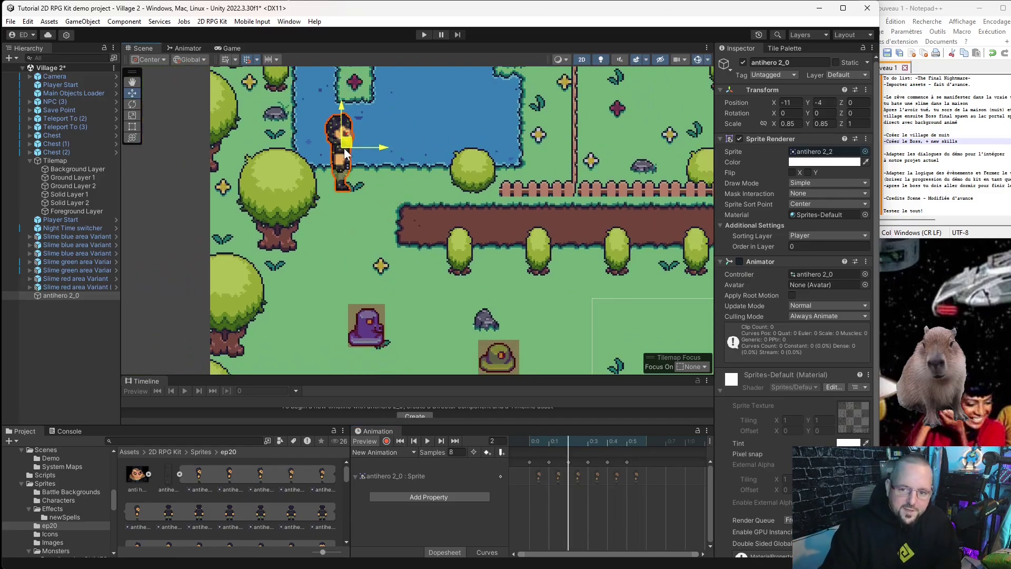
{"action": "scroll", "coordinate": [366, 168], "scroll_direction": "down", "scroll_amount": 2}
{"action": "scroll", "coordinate": [426, 146], "scroll_direction": "up", "scroll_amount": 2}
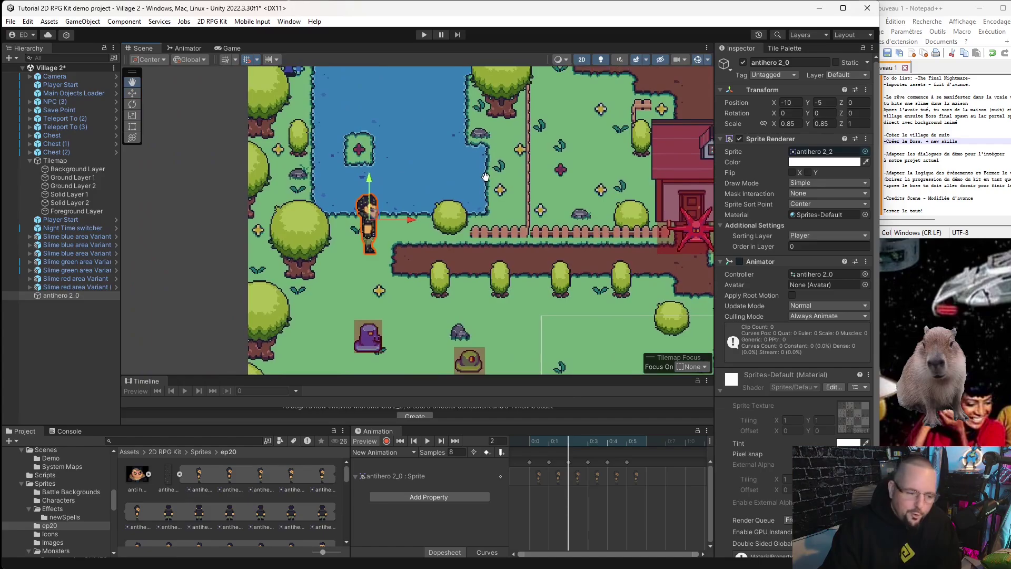
{"action": "scroll", "coordinate": [305, 234], "scroll_direction": "down", "scroll_amount": 2}
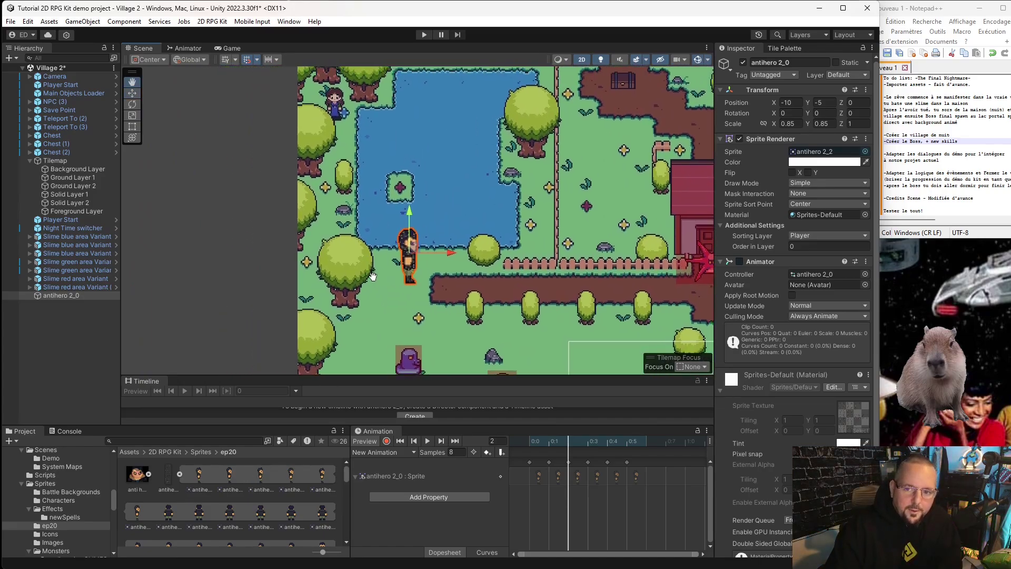
{"action": "scroll", "coordinate": [410, 282], "scroll_direction": "up", "scroll_amount": 2}
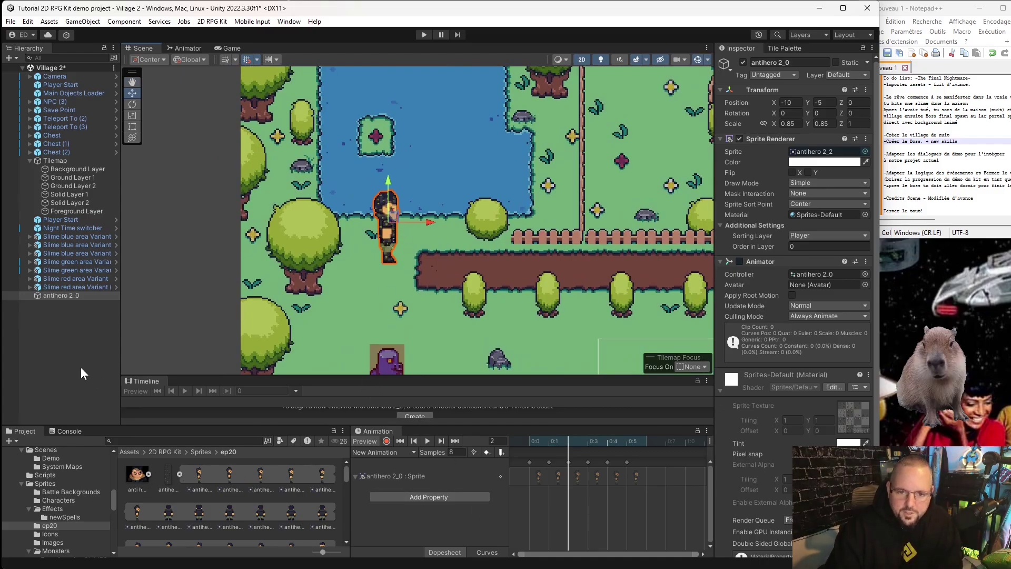
- Add a 2D RPG Kit NPC object and move it beside the player by the lake
{"action": "right_click", "coordinate": [73, 304]}
{"action": "left_click", "coordinate": [66, 322]}
{"action": "right_click", "coordinate": [70, 324]}
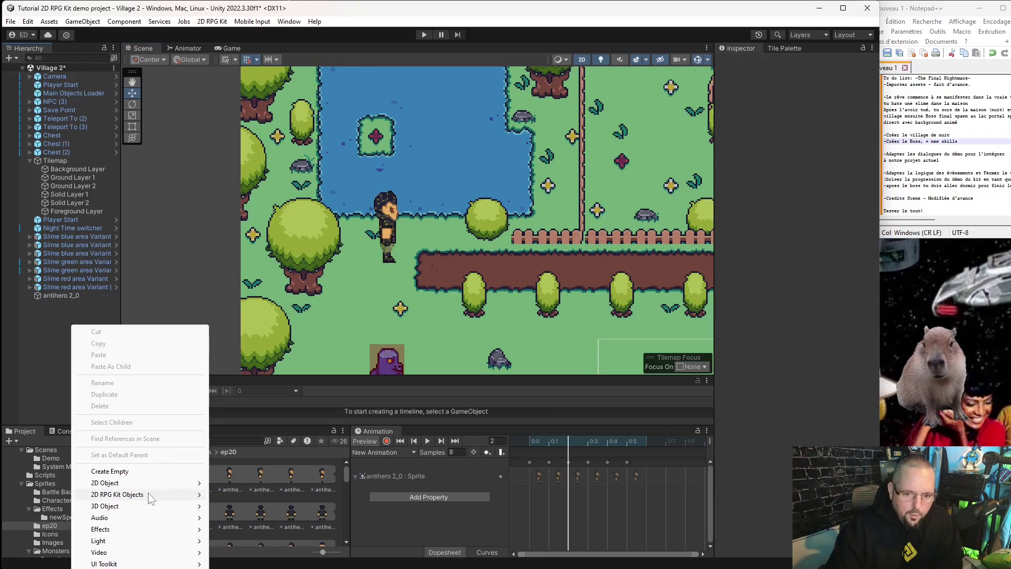
{"action": "mouse_move", "coordinate": [147, 492]}
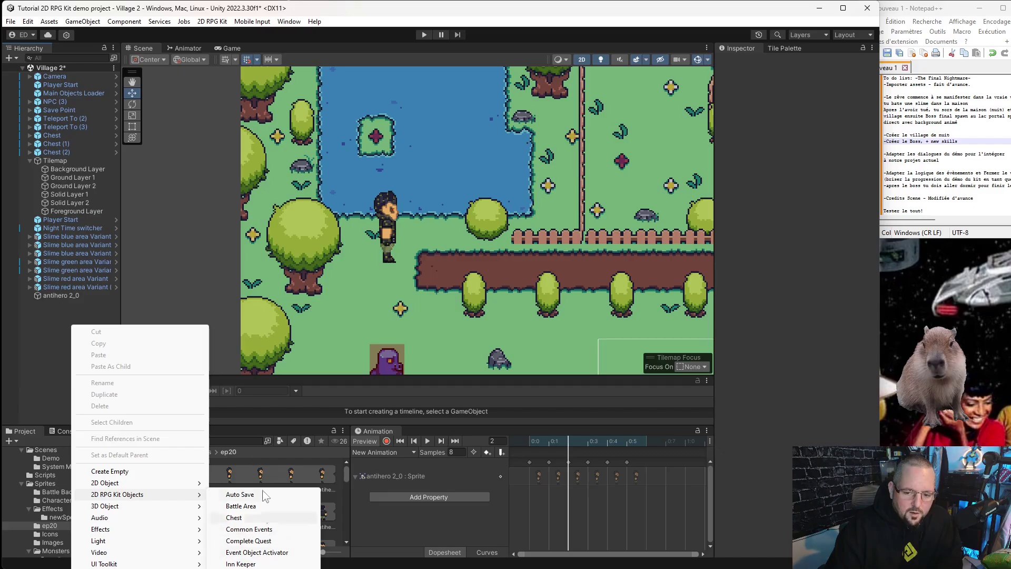
{"action": "left_click", "coordinate": [42, 331]}
{"action": "right_click", "coordinate": [67, 315]}
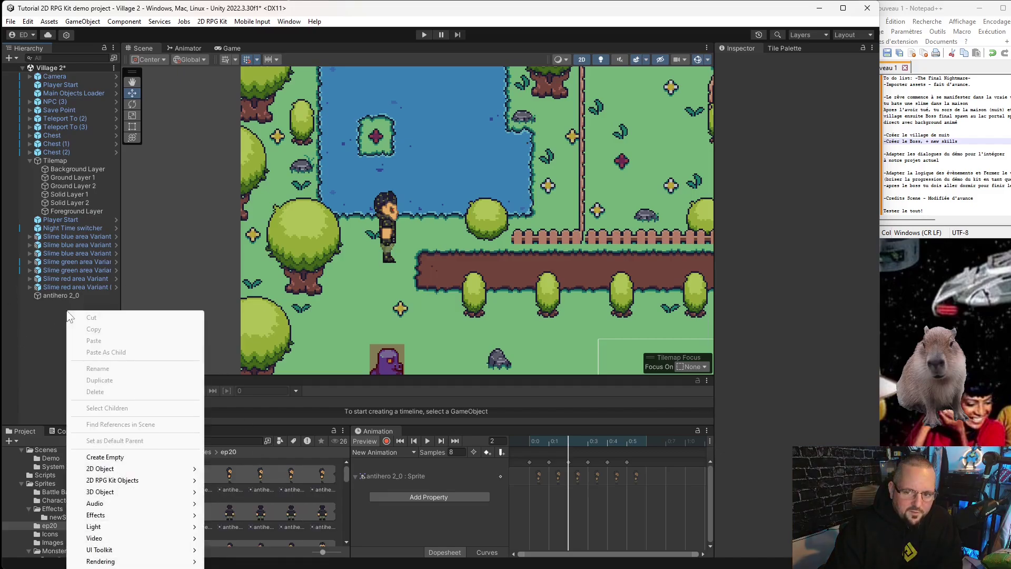
{"action": "mouse_move", "coordinate": [146, 481]}
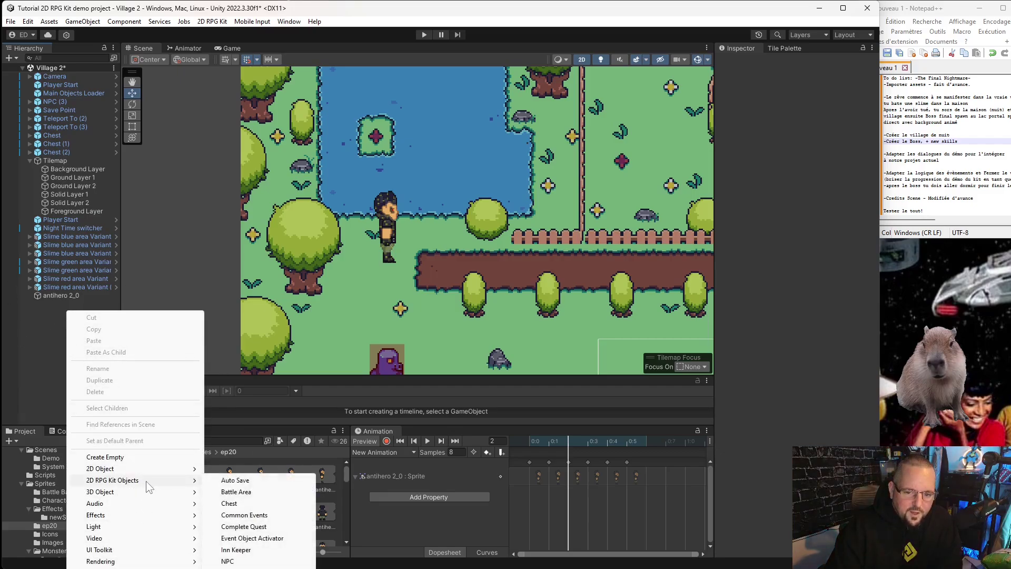
{"action": "left_click", "coordinate": [227, 561]}
{"action": "scroll", "coordinate": [611, 84], "scroll_direction": "down", "scroll_amount": 2}
{"action": "mouse_move", "coordinate": [667, 92]}
{"action": "left_mouse_down"}
{"action": "mouse_move", "coordinate": [592, 159]}
{"action": "mouse_move", "coordinate": [372, 261]}
{"action": "mouse_move", "coordinate": [370, 243]}
{"action": "mouse_move", "coordinate": [370, 266]}
{"action": "left_mouse_up"}
{"action": "key", "text": "w"}
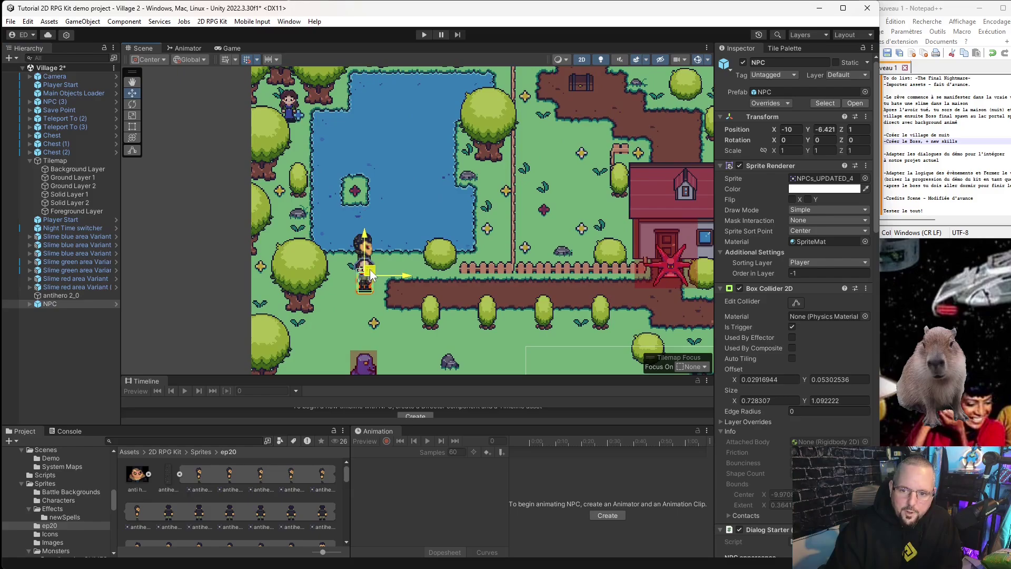
{"action": "scroll", "coordinate": [369, 266], "scroll_direction": "up", "scroll_amount": 3}
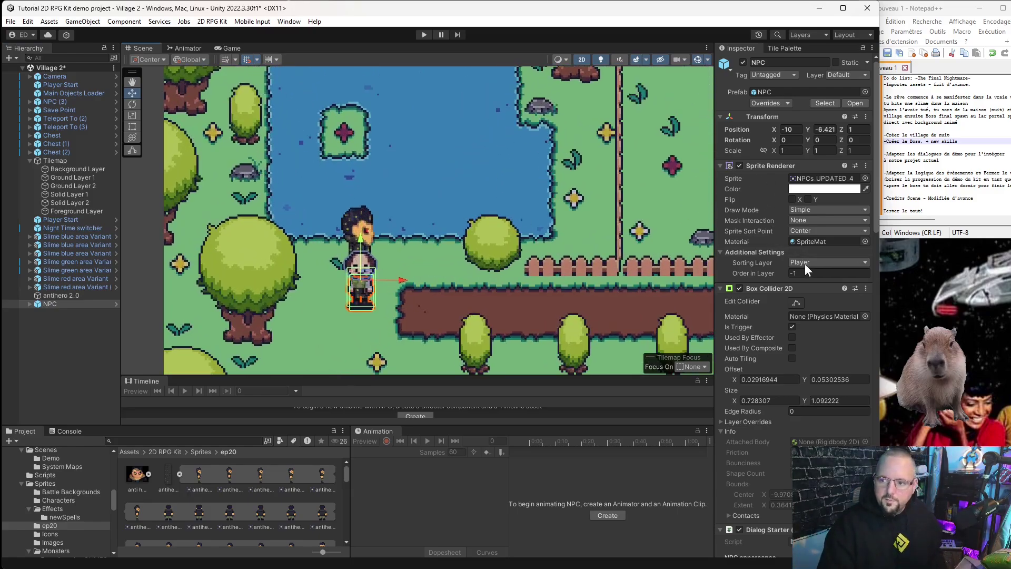
- Set the Default sorting layer on the NPC and its Head child
{"action": "left_click", "coordinate": [805, 262]}
{"action": "left_click", "coordinate": [805, 275]}
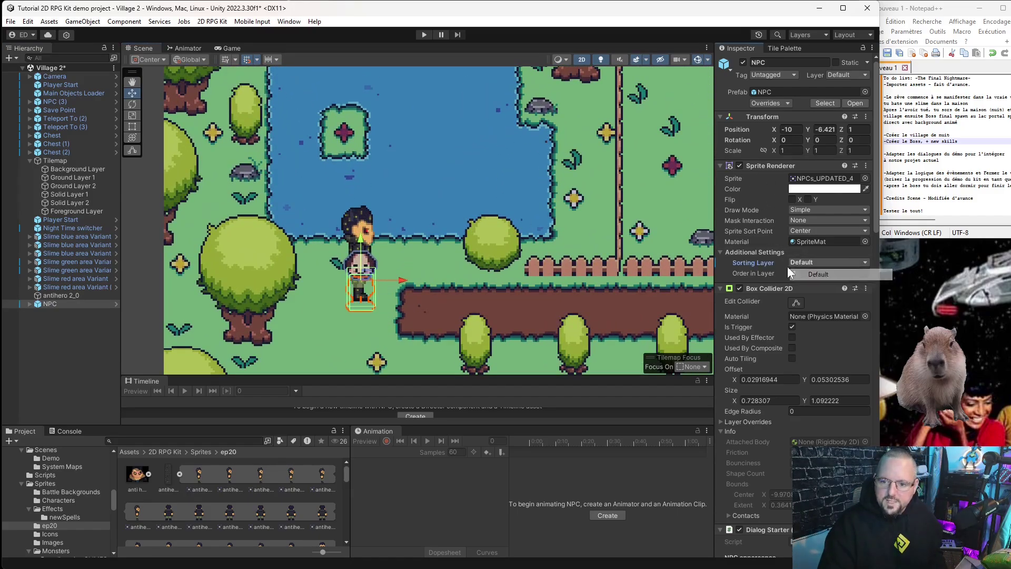
{"action": "left_click", "coordinate": [33, 305]}
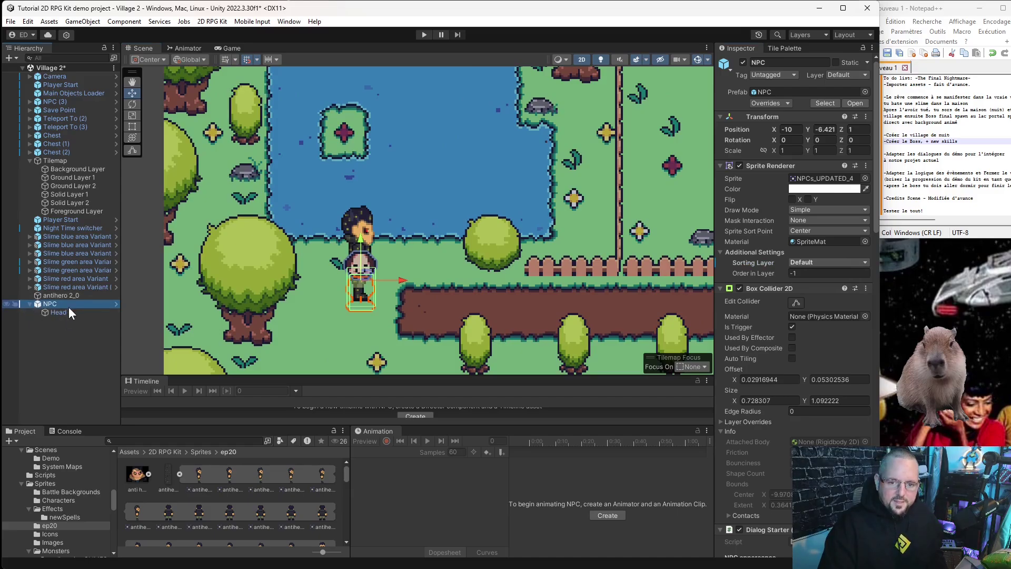
{"action": "left_click", "coordinate": [30, 303]}
{"action": "left_click", "coordinate": [57, 312]}
{"action": "left_click", "coordinate": [809, 246]}
{"action": "left_click", "coordinate": [830, 235]}
{"action": "left_click", "coordinate": [814, 245]}
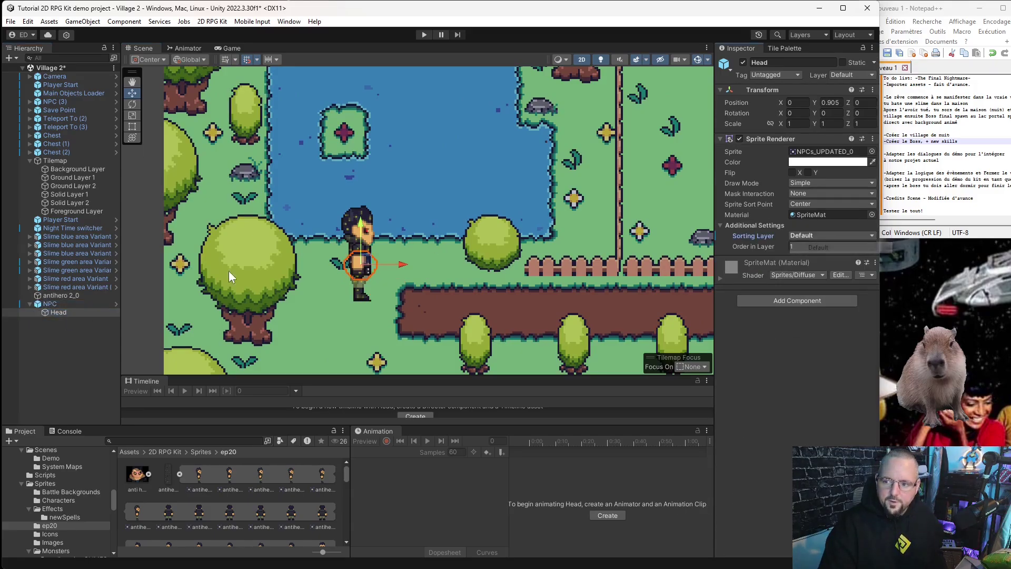
{"action": "left_click", "coordinate": [32, 305]}
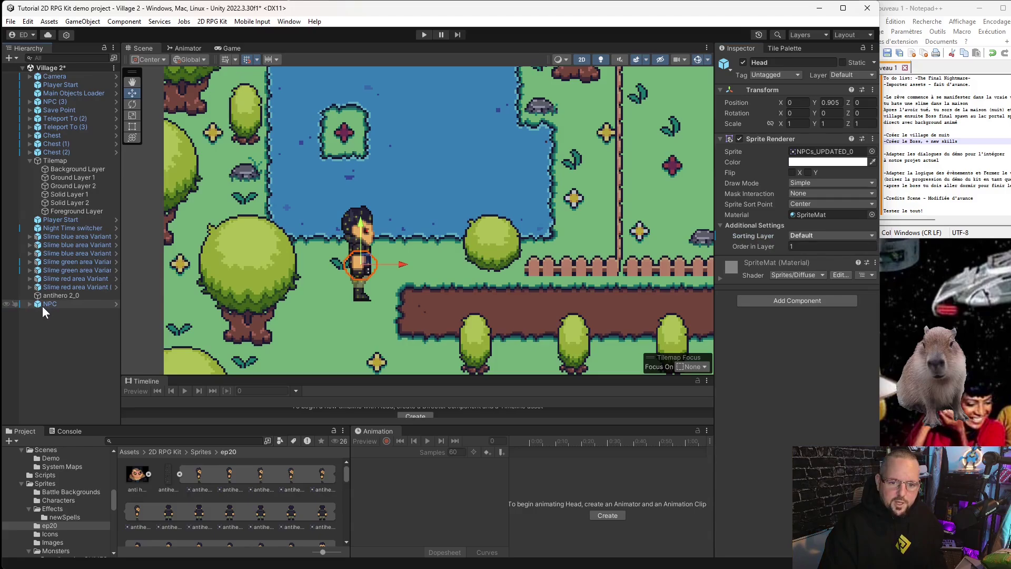
{"action": "left_click", "coordinate": [48, 304]}
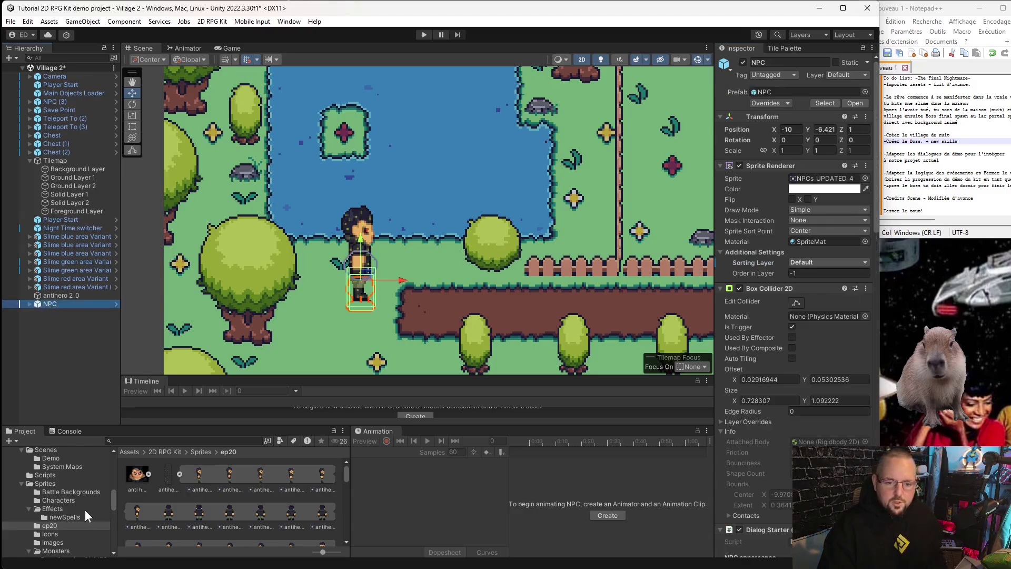
{"action": "scroll", "coordinate": [71, 511], "scroll_direction": "up", "scroll_amount": 5}
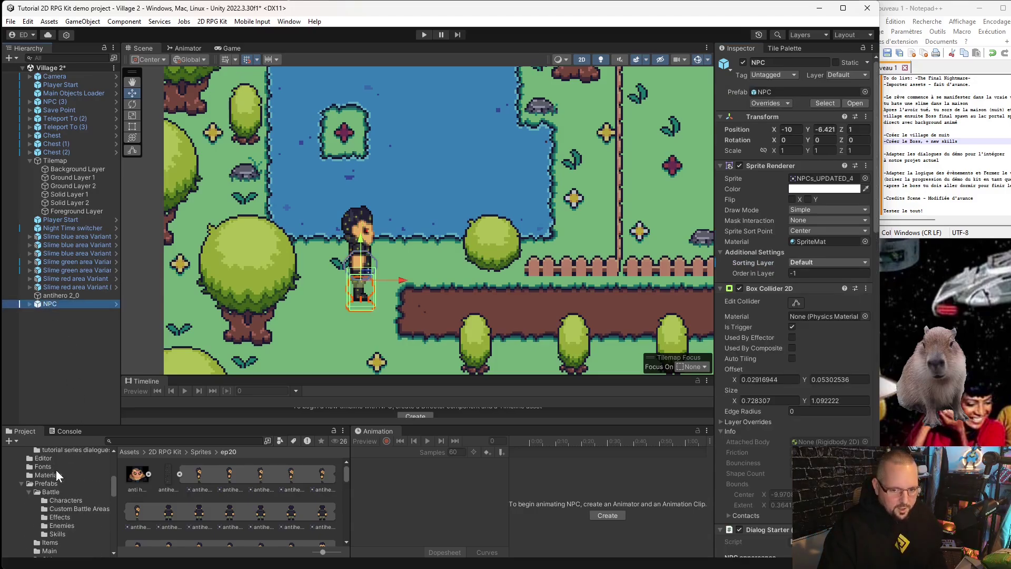
{"action": "scroll", "coordinate": [70, 500], "scroll_direction": "up", "scroll_amount": 4}
- Create a new Dialog asset named finalBoss in the tutorial series dialogues folder
{"action": "left_click", "coordinate": [84, 543]}
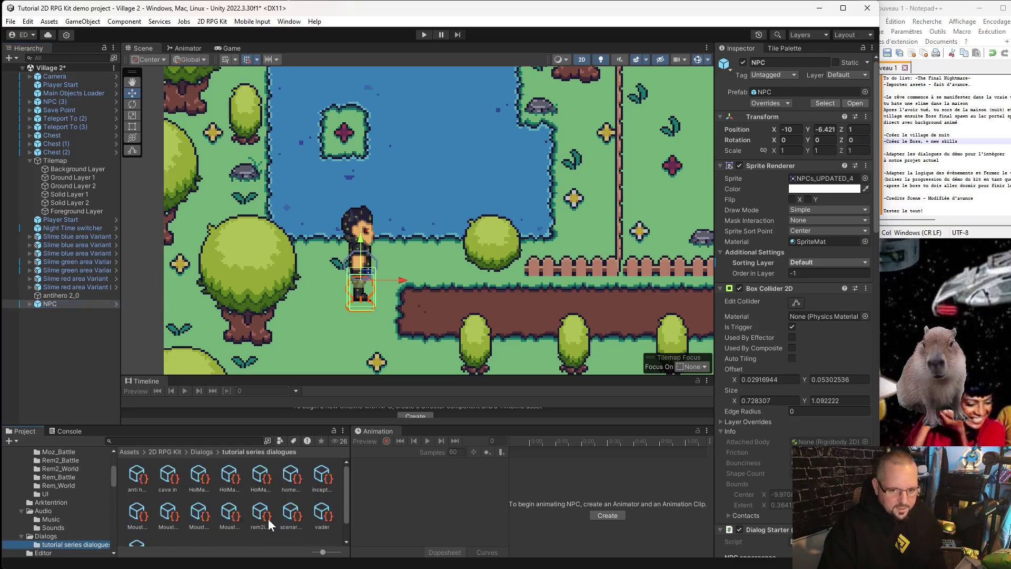
{"action": "right_click", "coordinate": [264, 542]}
{"action": "mouse_move", "coordinate": [326, 230]}
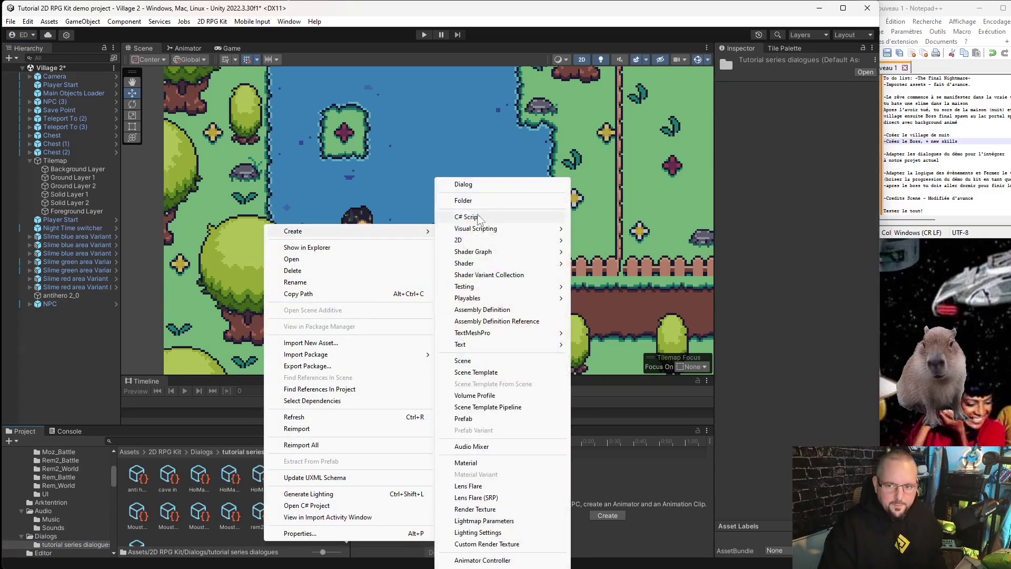
{"action": "left_click", "coordinate": [485, 187]}
{"action": "type", "text": "f"}
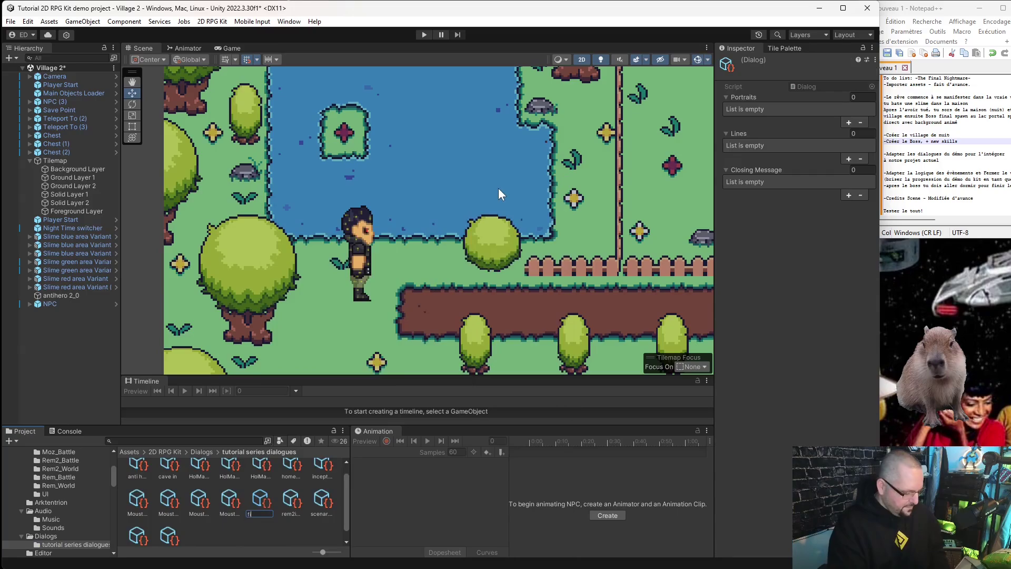
{"action": "type", "text": "inalBoss"}
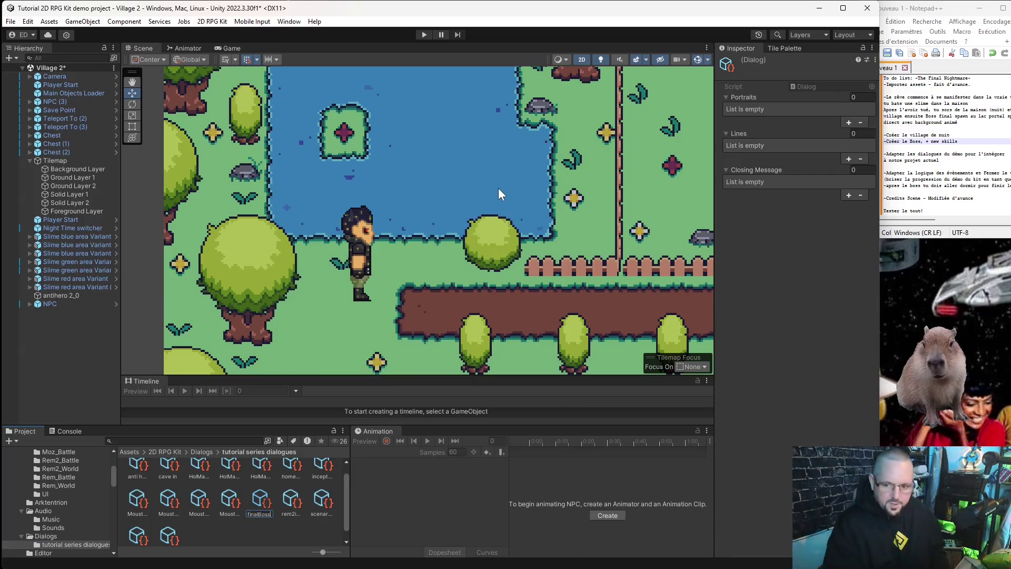
{"action": "key", "text": "Return"}
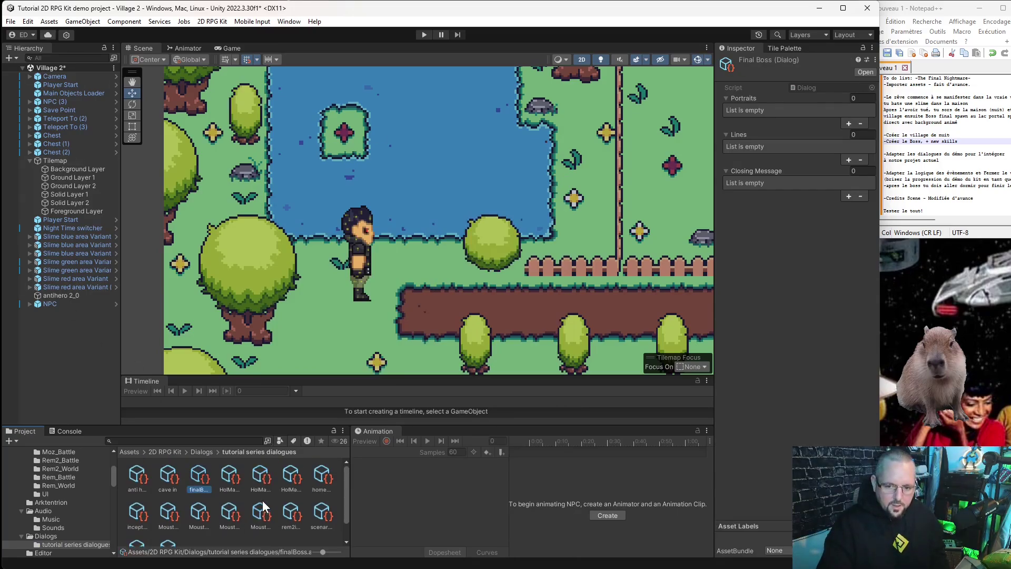
- Assign finalBoss as the NPC's dialog and set its one portrait to anti hero portrait 2
{"action": "left_click", "coordinate": [49, 304]}
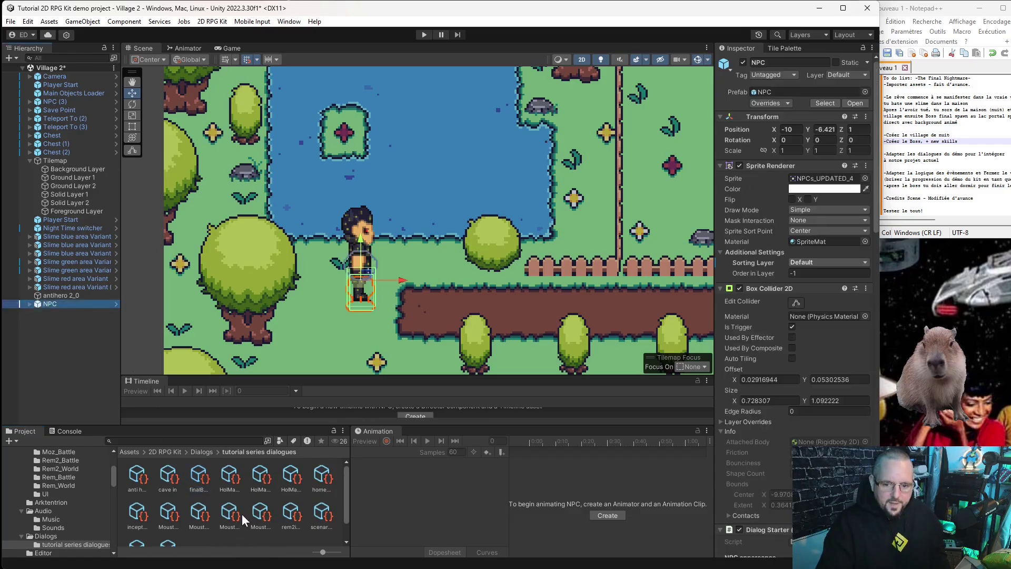
{"action": "mouse_move", "coordinate": [207, 473]}
{"action": "left_mouse_down"}
{"action": "mouse_move", "coordinate": [824, 329]}
{"action": "mouse_move", "coordinate": [823, 315]}
{"action": "left_mouse_up"}
{"action": "double_click", "coordinate": [827, 317]}
{"action": "type", "text": "1"}
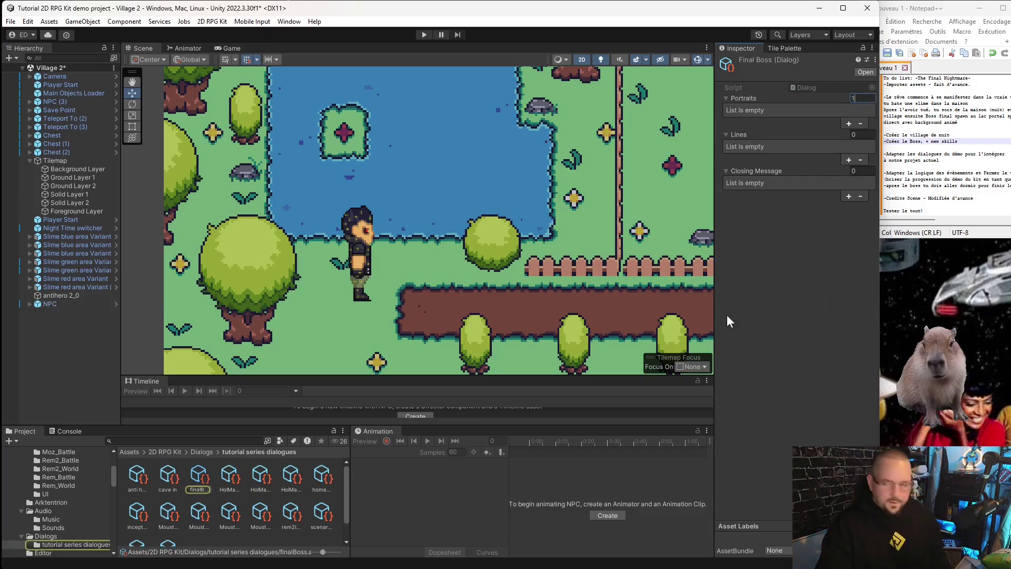
{"action": "key", "text": "Return"}
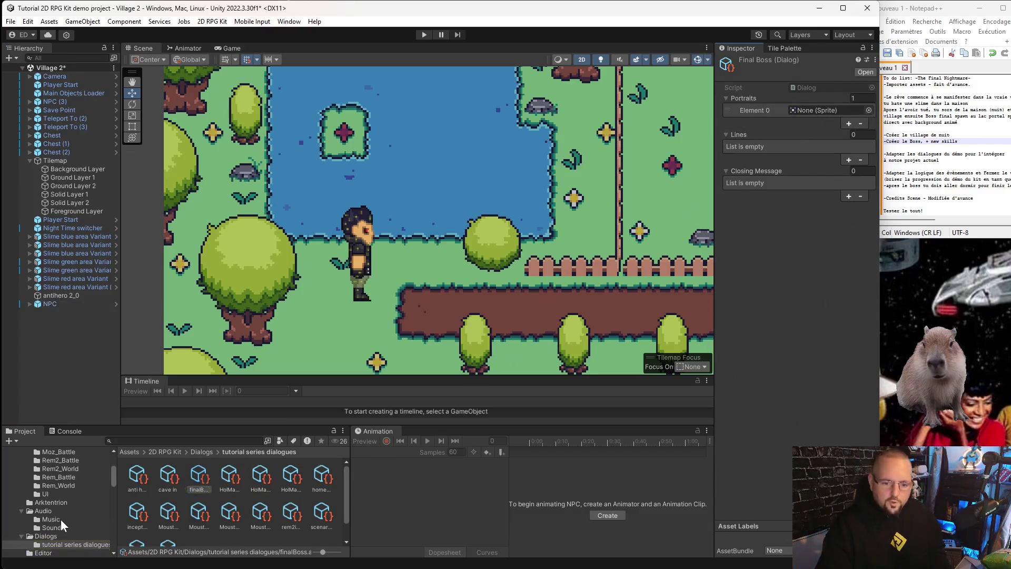
{"action": "scroll", "coordinate": [52, 507], "scroll_direction": "down", "scroll_amount": 2}
{"action": "scroll", "coordinate": [59, 520], "scroll_direction": "down", "scroll_amount": 3}
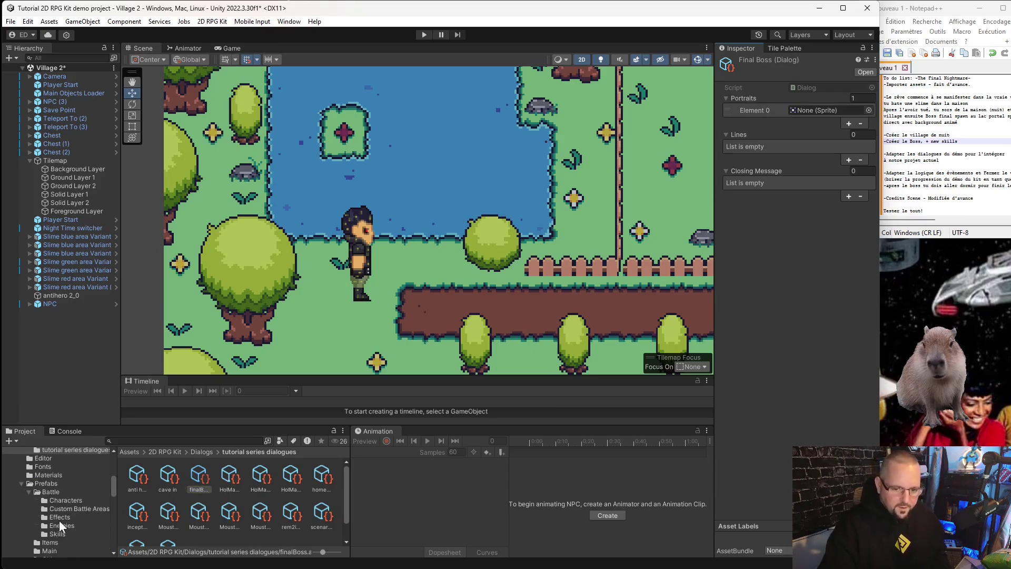
{"action": "scroll", "coordinate": [61, 515], "scroll_direction": "down", "scroll_amount": 3}
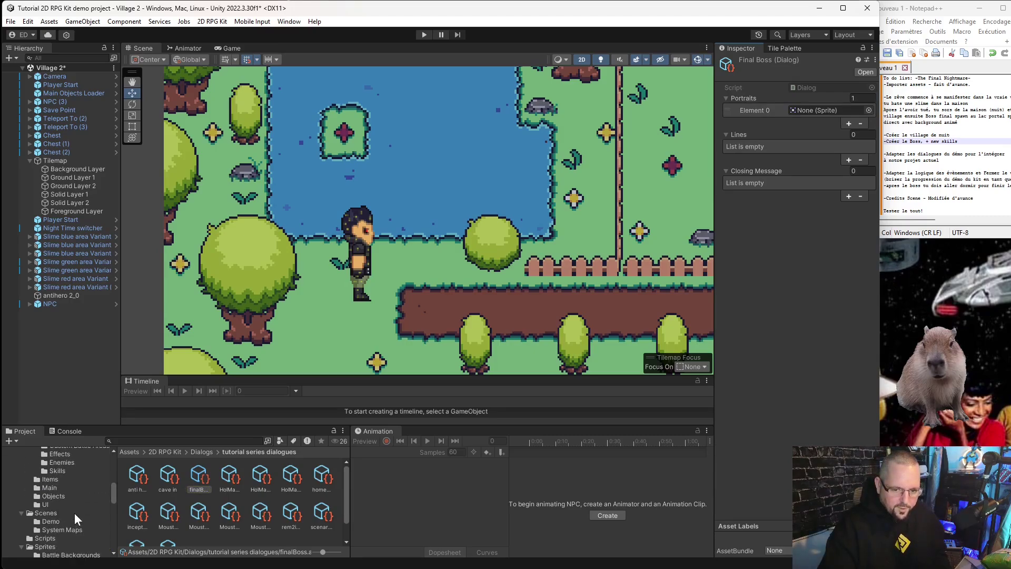
{"action": "scroll", "coordinate": [74, 507], "scroll_direction": "down", "scroll_amount": 2}
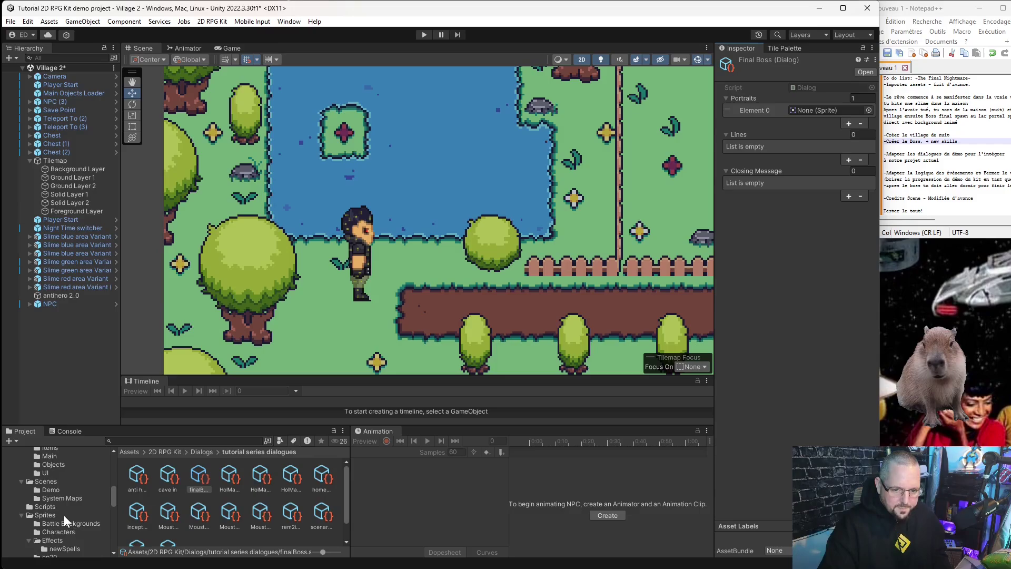
{"action": "scroll", "coordinate": [64, 514], "scroll_direction": "down", "scroll_amount": 2}
{"action": "left_click", "coordinate": [60, 525]}
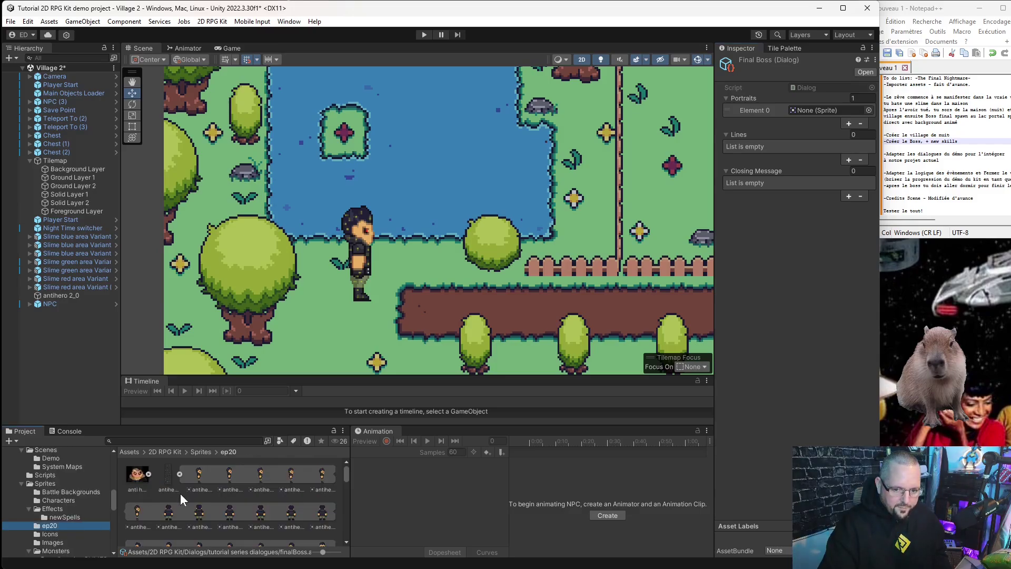
{"action": "left_click_drag", "start_coordinate": [132, 474], "coordinate": [836, 108]}
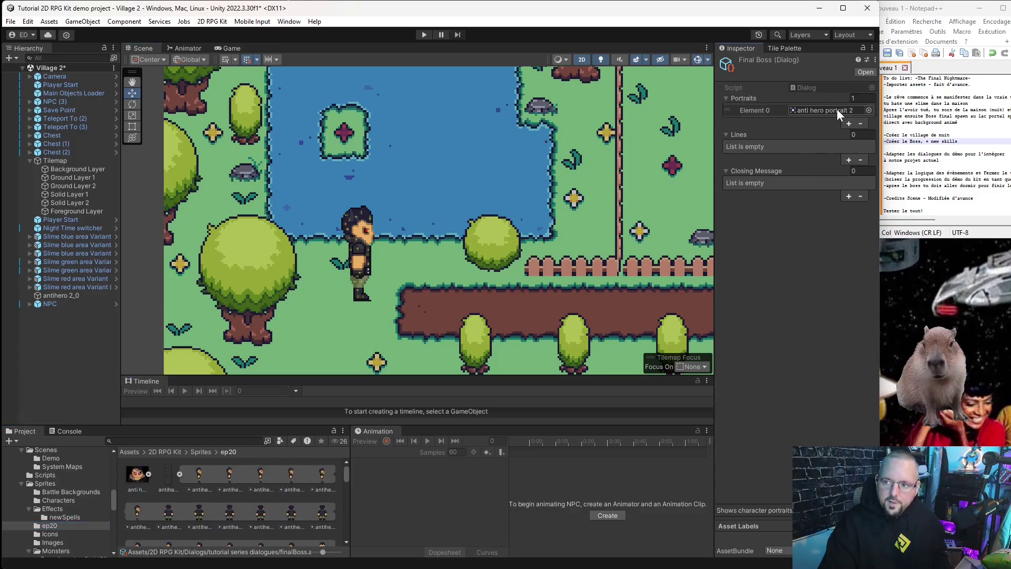
- Give the Final Boss dialog three dialogue lines and start writing the first one
{"action": "left_click", "coordinate": [862, 136]}
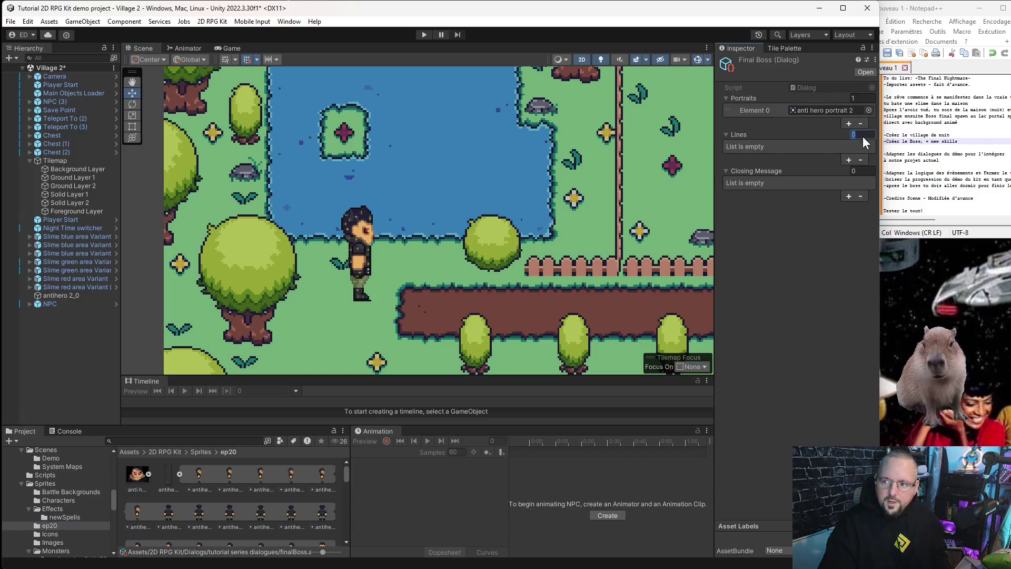
{"action": "type", "text": "3"}
{"action": "key", "text": "Return"}
{"action": "left_click", "coordinate": [816, 147]}
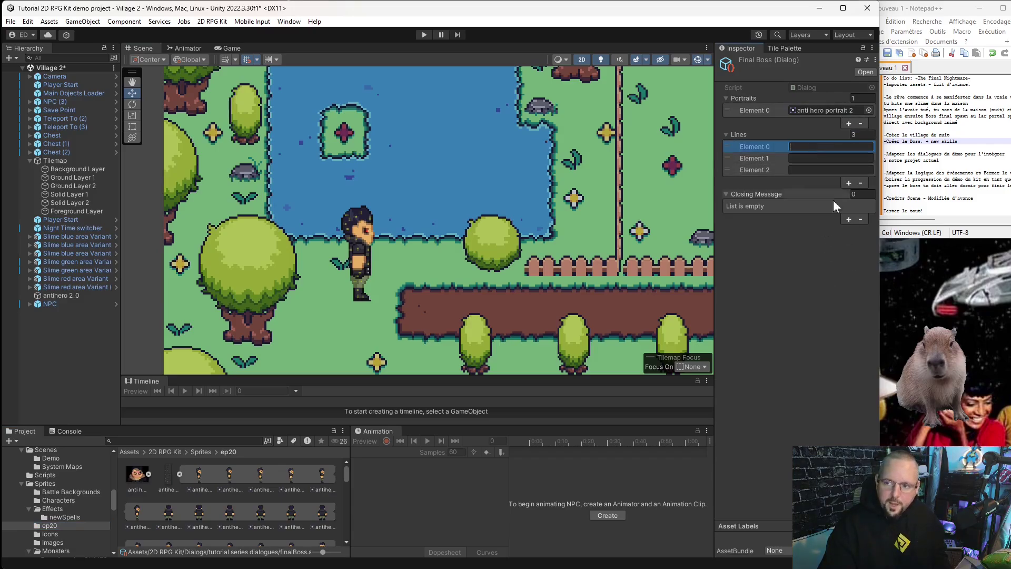
{"action": "type", "text": "//Minds"}
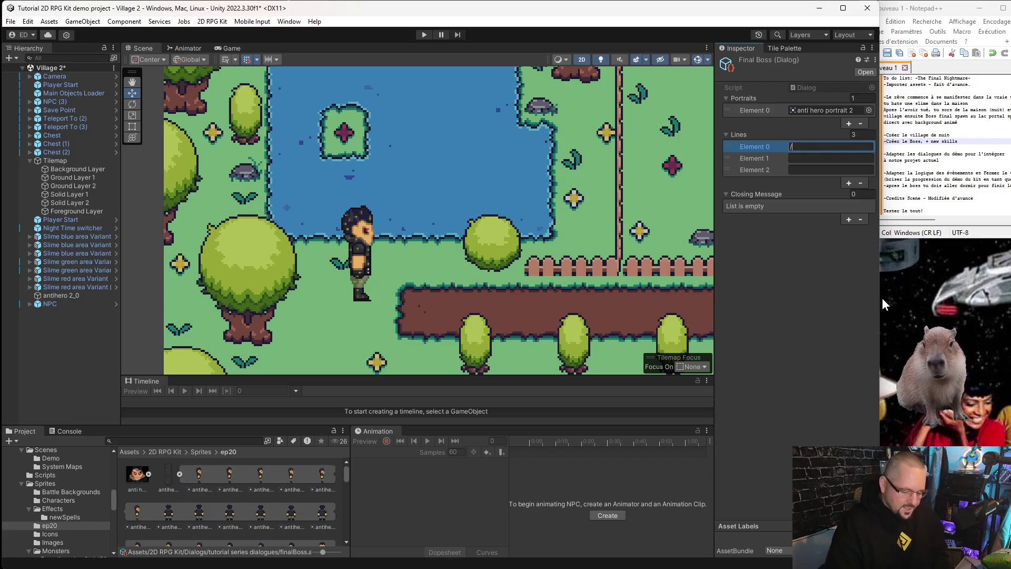
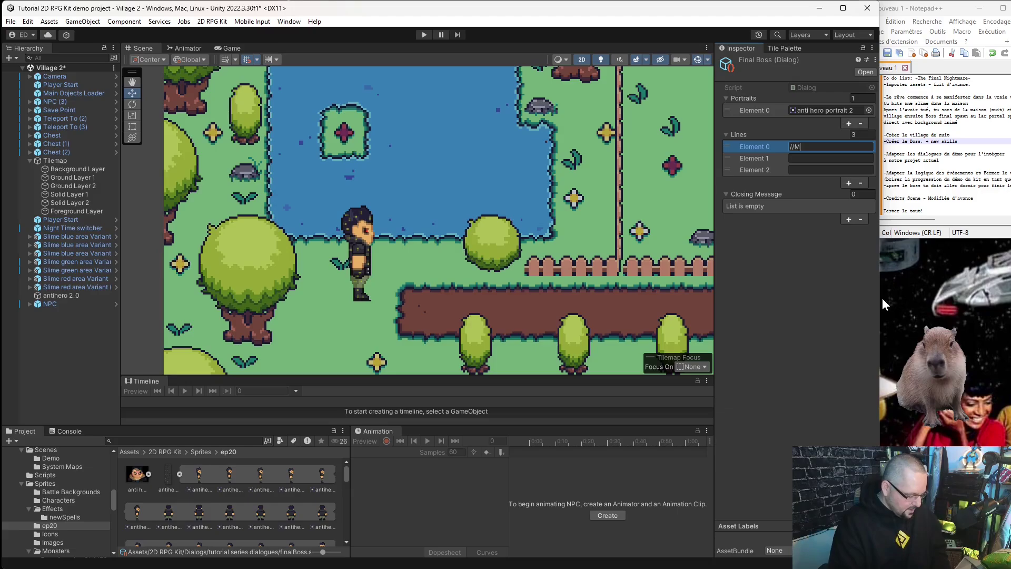
- Fill the Final Boss dialog's three lines with '//MindSlugger', '**0' and 'JOIN US!'
{"action": "type", "text": "inds"}
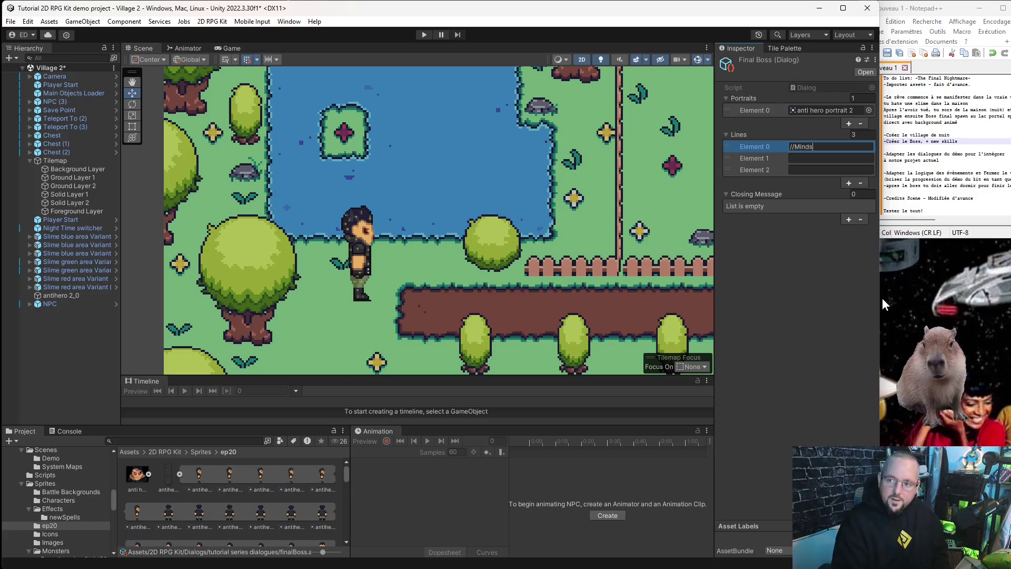
{"action": "key", "text": "BackSpace"}
{"action": "type", "text": "Slu"}
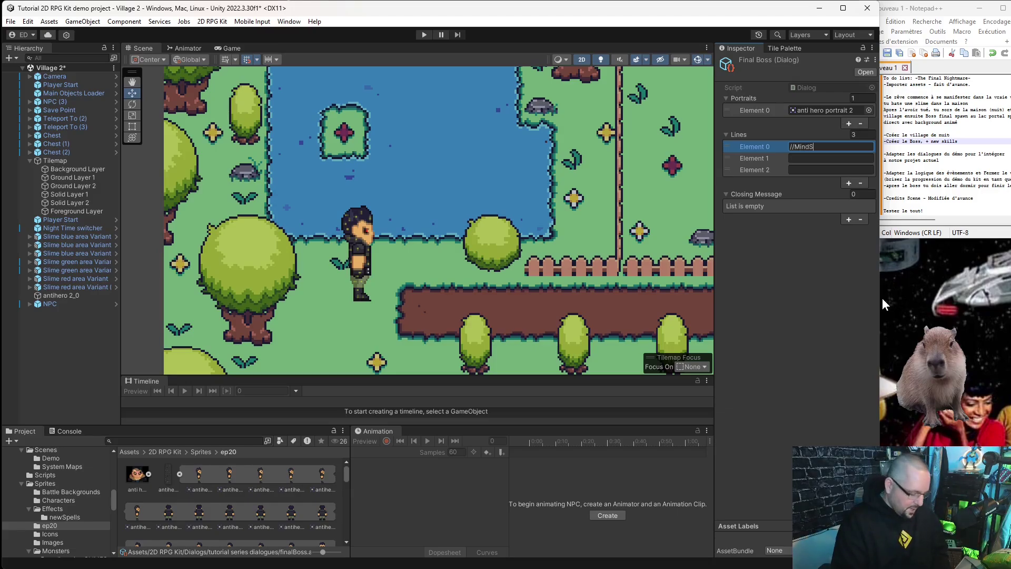
{"action": "type", "text": "g"}
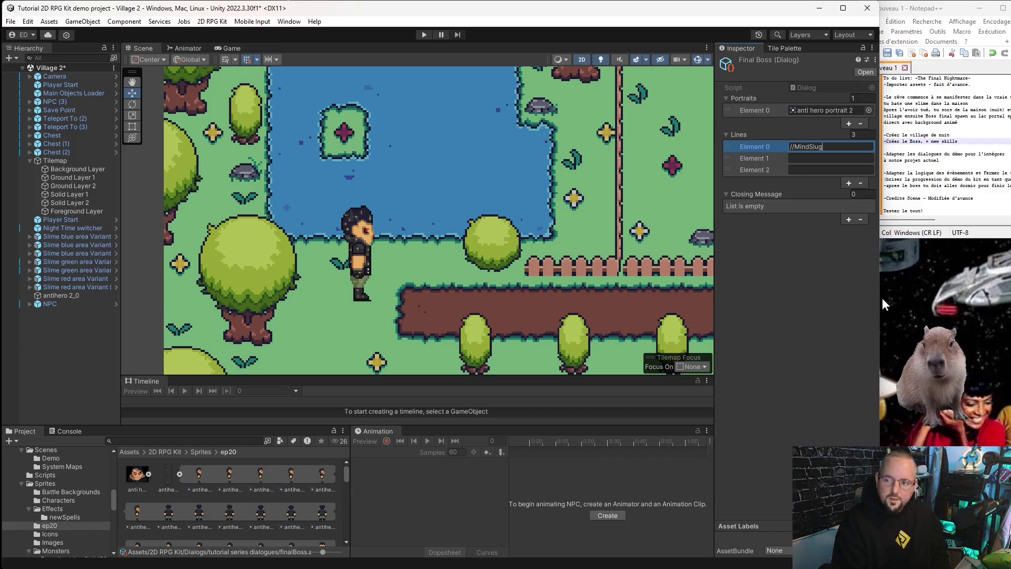
{"action": "type", "text": "ged"}
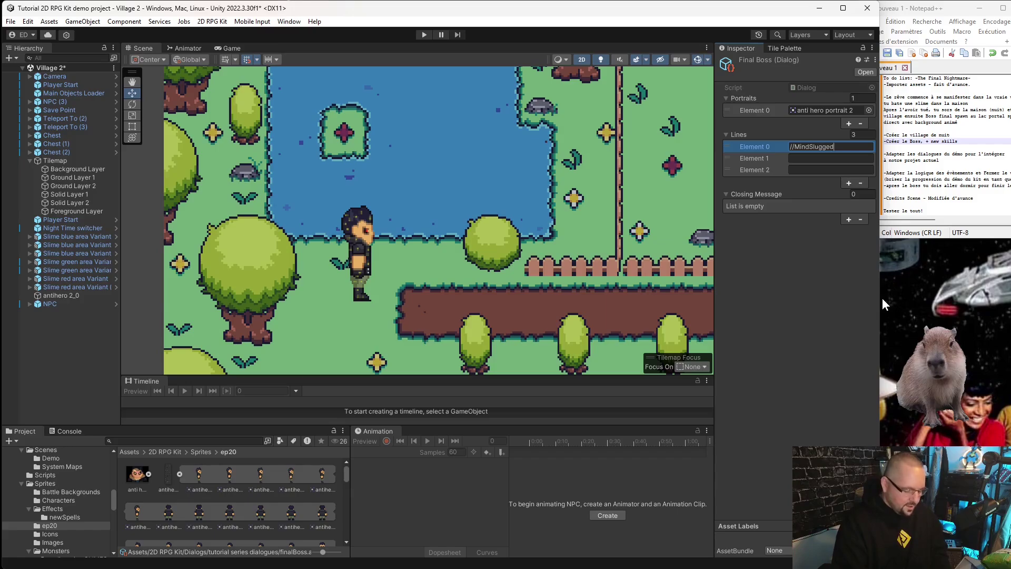
{"action": "type", "text": "Dad"}
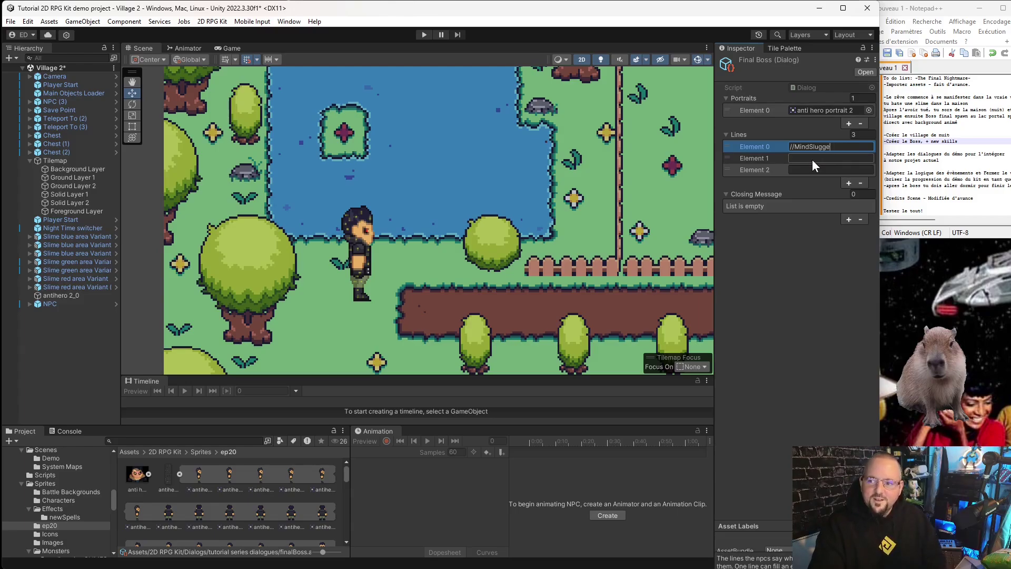
{"action": "key", "text": "BackSpace"}
{"action": "key", "text": "BackSpace"}
{"action": "key", "text": "BackSpace"}
{"action": "type", "text": "r"}
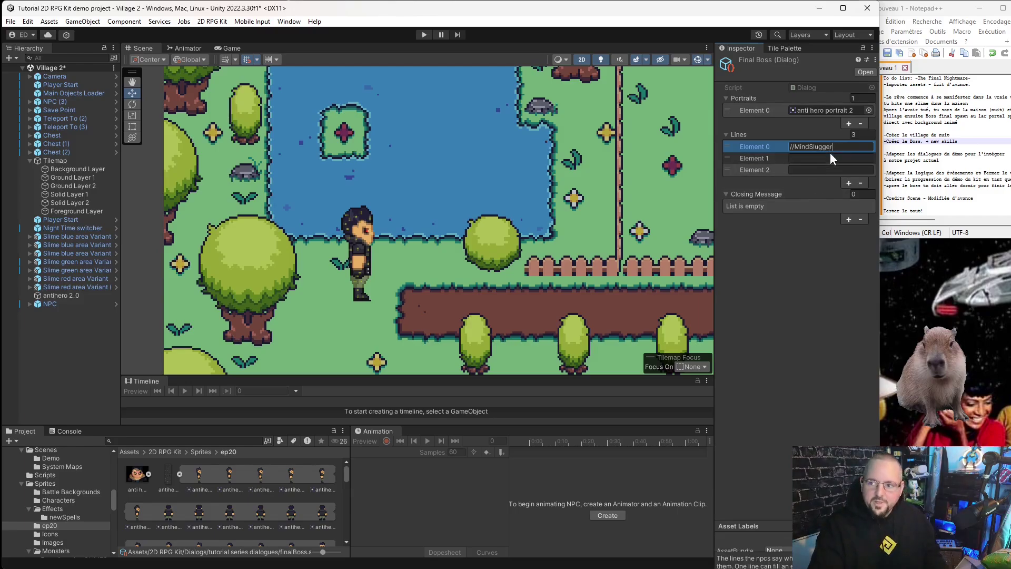
{"action": "left_click", "coordinate": [832, 157]}
{"action": "type", "text": "**"}
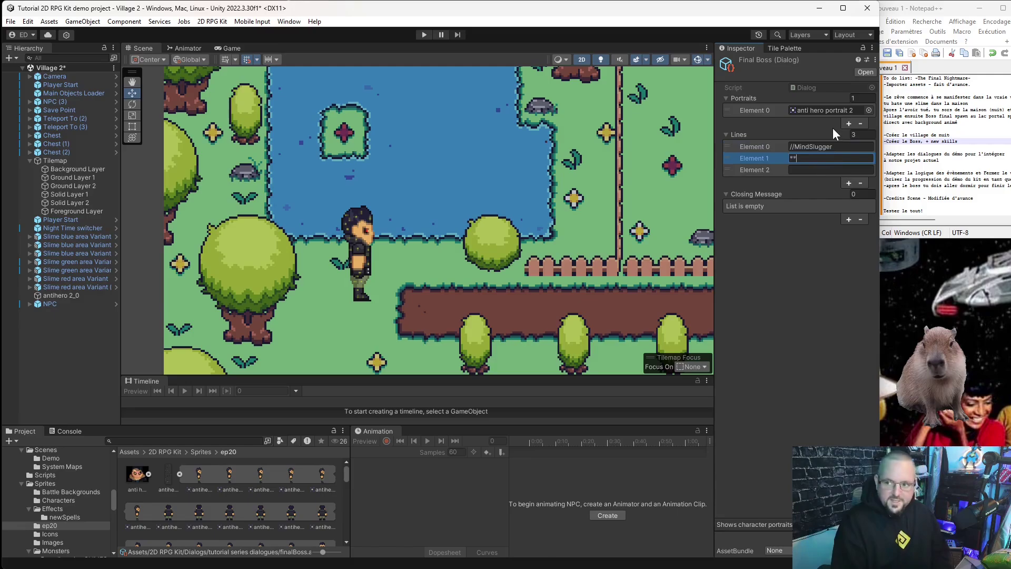
{"action": "type", "text": "0"}
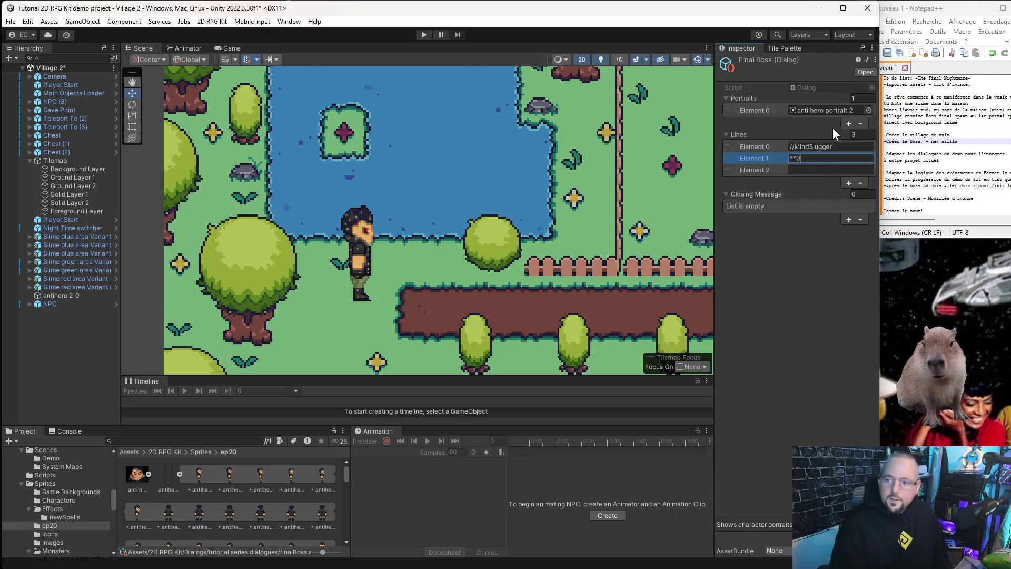
{"action": "left_click", "coordinate": [820, 168]}
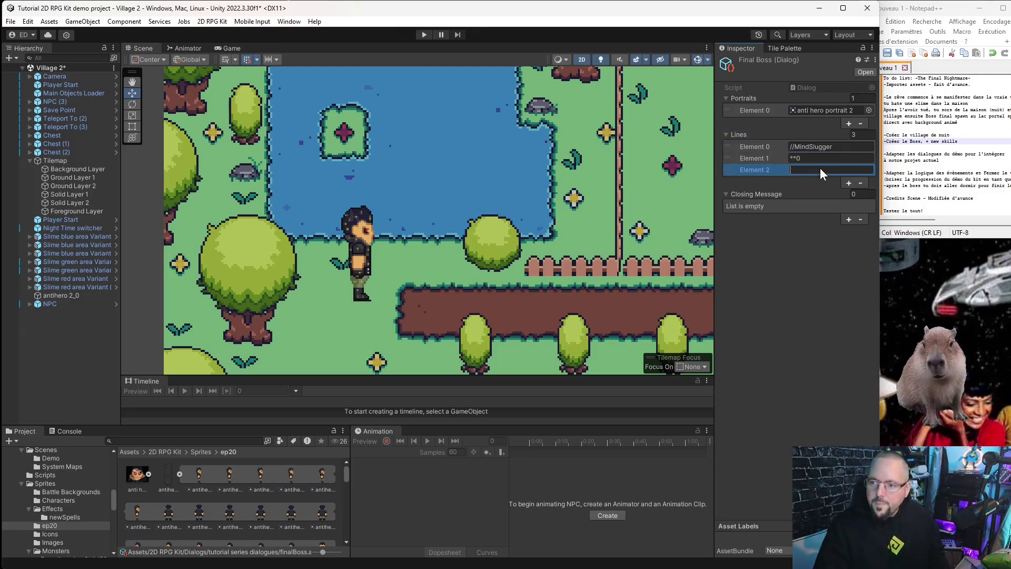
{"action": "type", "text": "JOIN "}
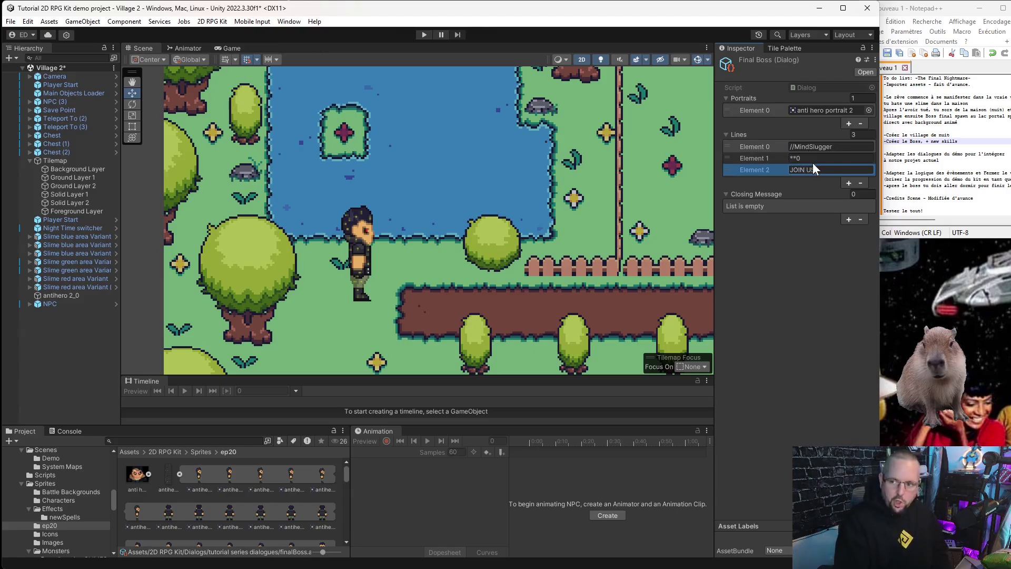
{"action": "type", "text": "US"}
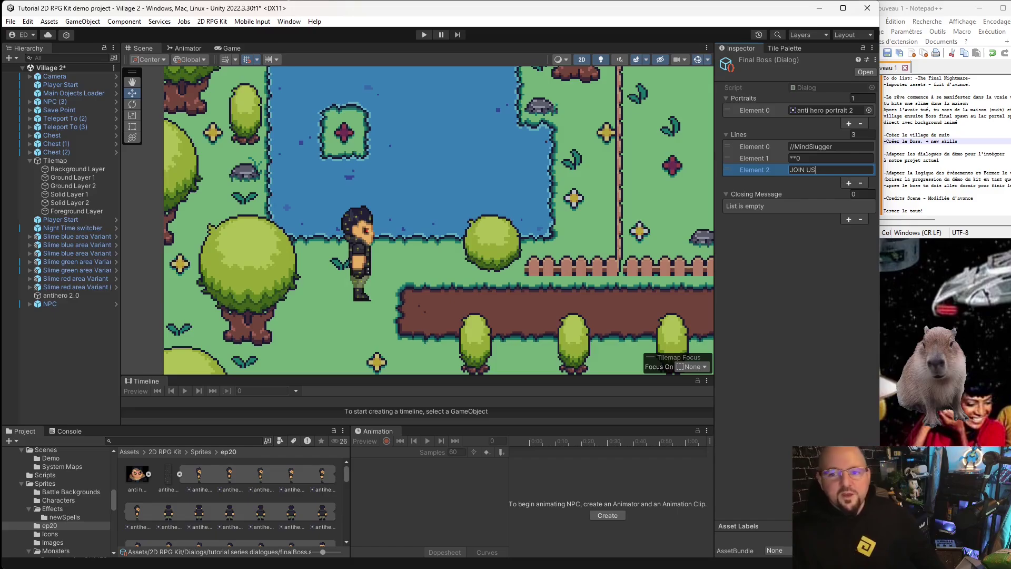
{"action": "type", "text": "!"}
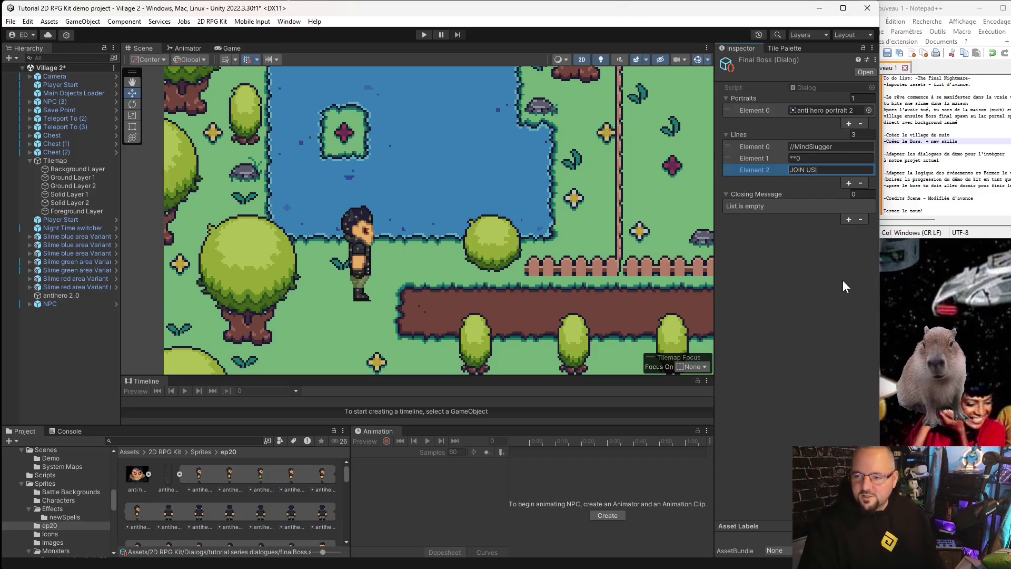
{"action": "key", "text": "Return"}
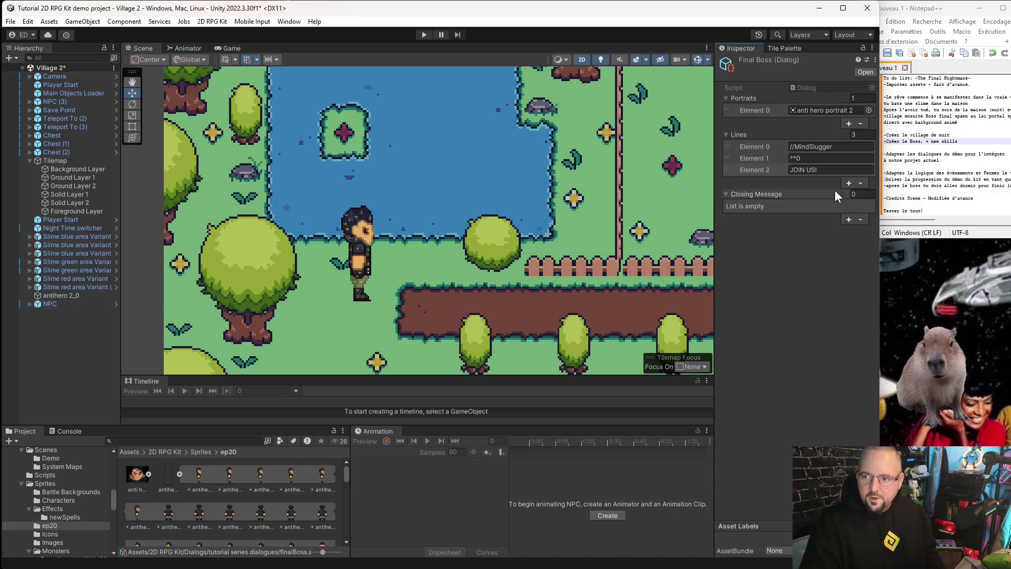
- Add an empty response entry to the NPC's On Dialog Start event
{"action": "left_click", "coordinate": [48, 304]}
{"action": "scroll", "coordinate": [770, 343], "scroll_direction": "down", "scroll_amount": 5}
{"action": "scroll", "coordinate": [763, 384], "scroll_direction": "down", "scroll_amount": 5}
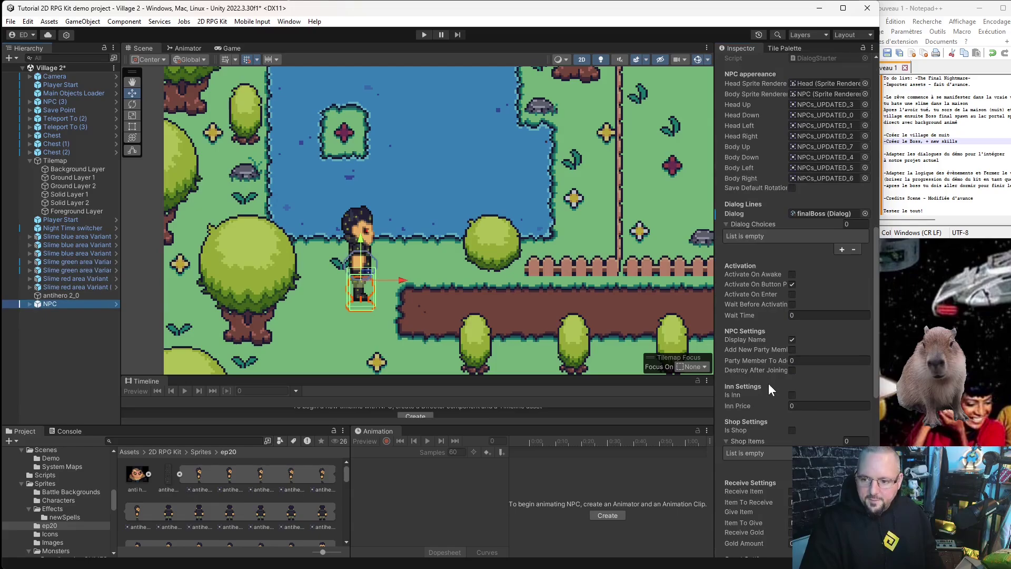
{"action": "scroll", "coordinate": [779, 381], "scroll_direction": "down", "scroll_amount": 2}
{"action": "scroll", "coordinate": [778, 377], "scroll_direction": "down", "scroll_amount": 5}
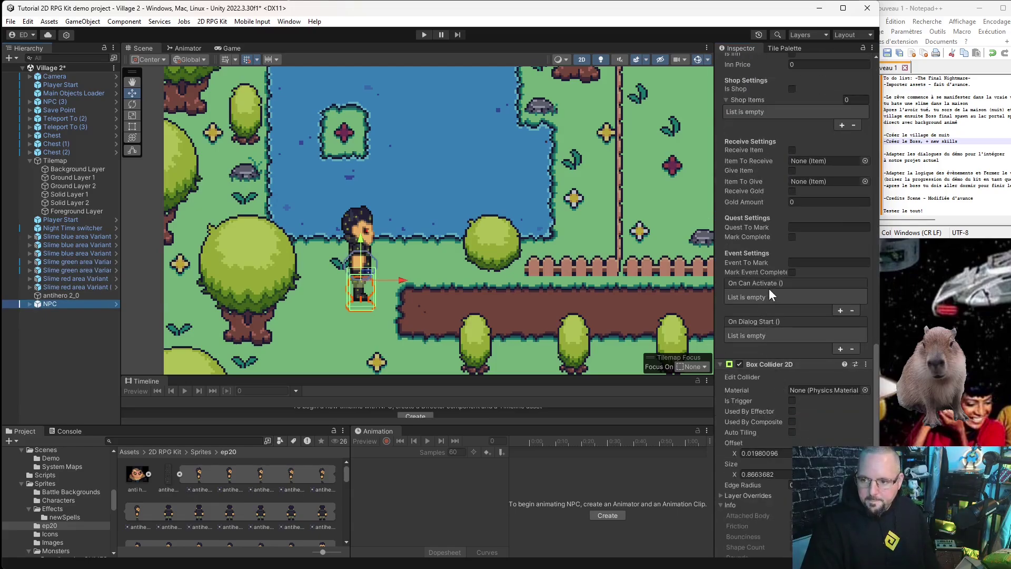
{"action": "left_click", "coordinate": [839, 349]}
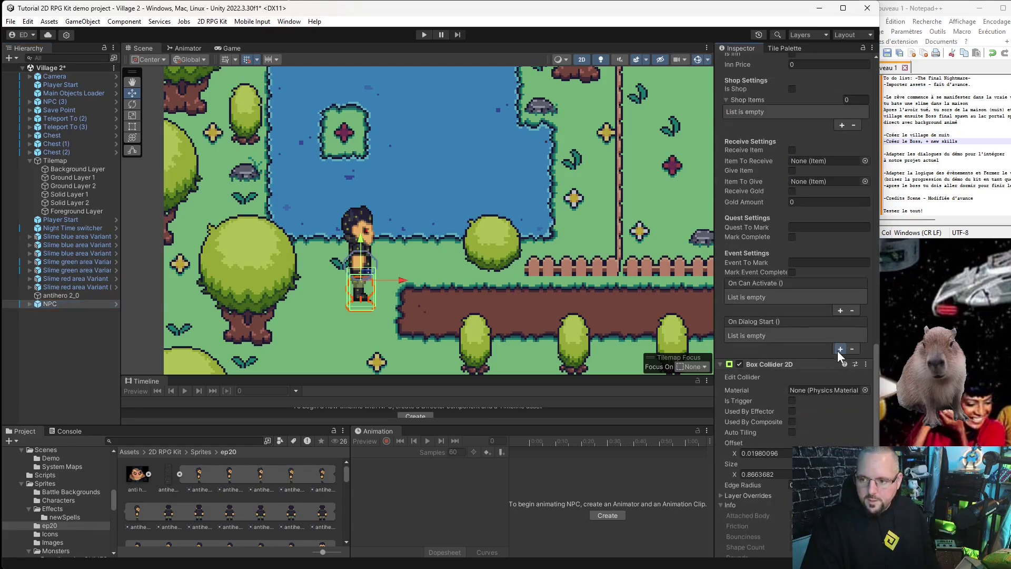
- Create an empty GameObject in the Hierarchy, then delete it
{"action": "right_click", "coordinate": [60, 321]}
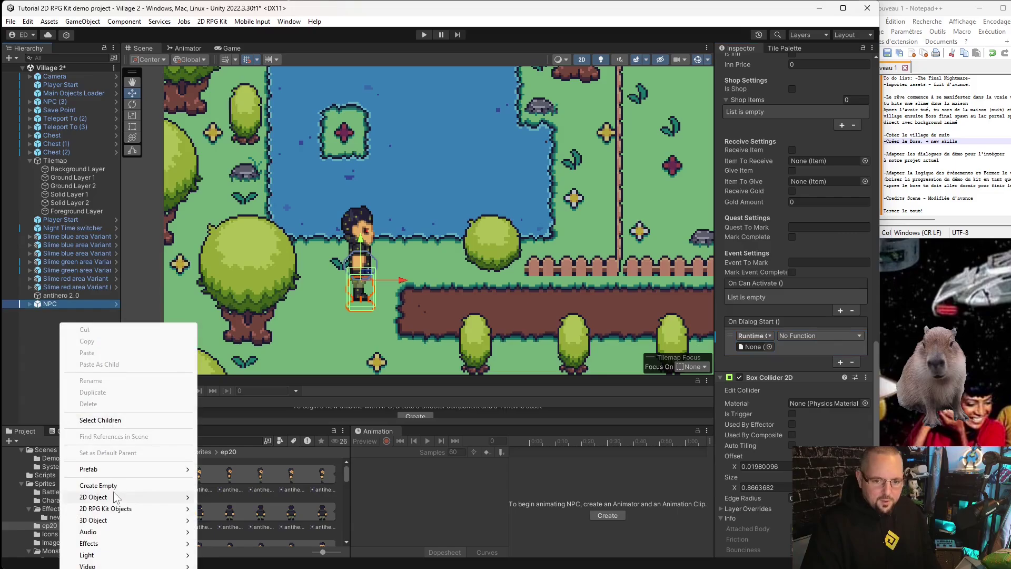
{"action": "left_click", "coordinate": [101, 485]}
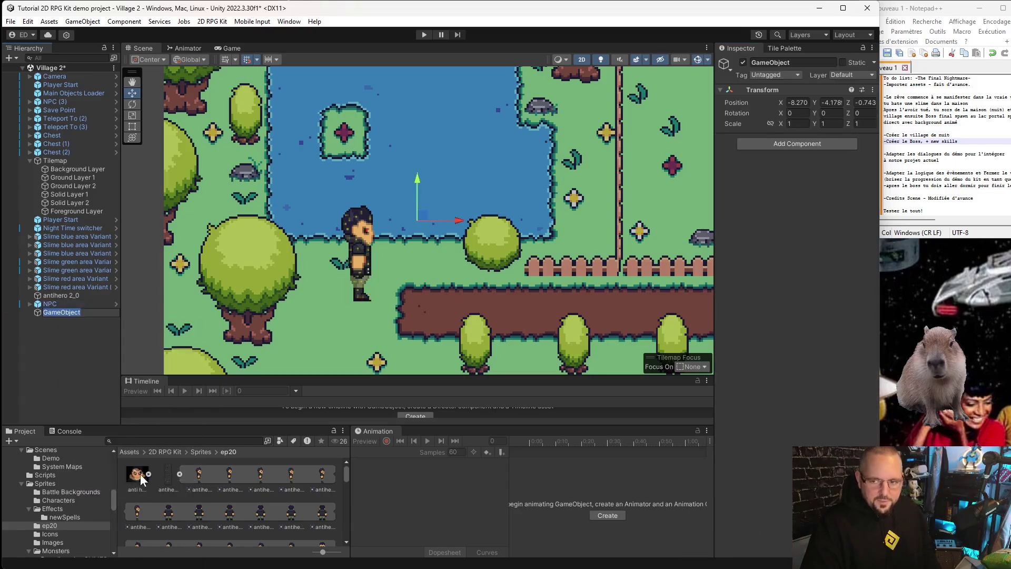
{"action": "key", "text": "Return"}
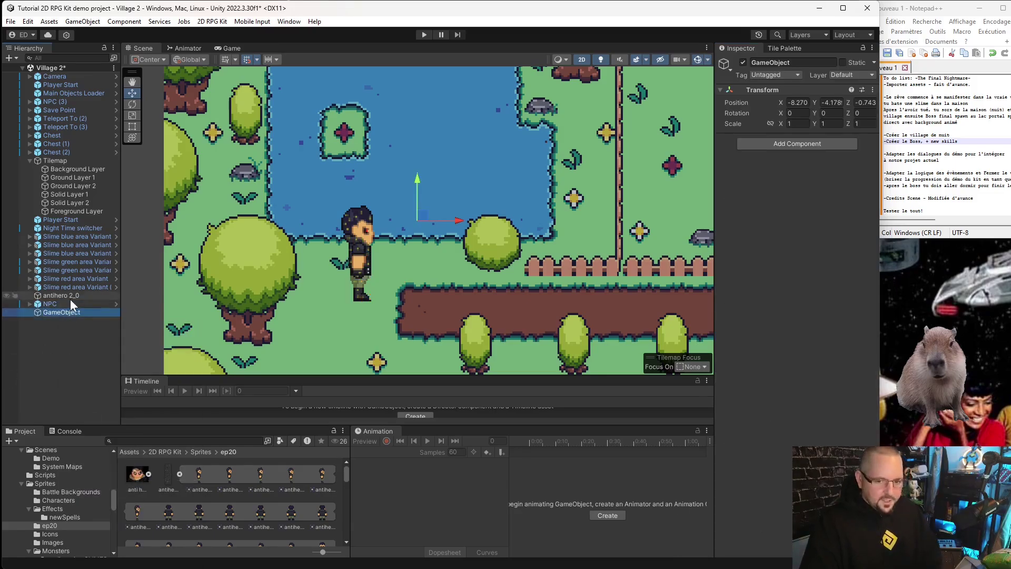
{"action": "key", "text": "Delete"}
- Add a 2D RPG Kit Battle Area and move it over the pond and character
{"action": "right_click", "coordinate": [69, 342]}
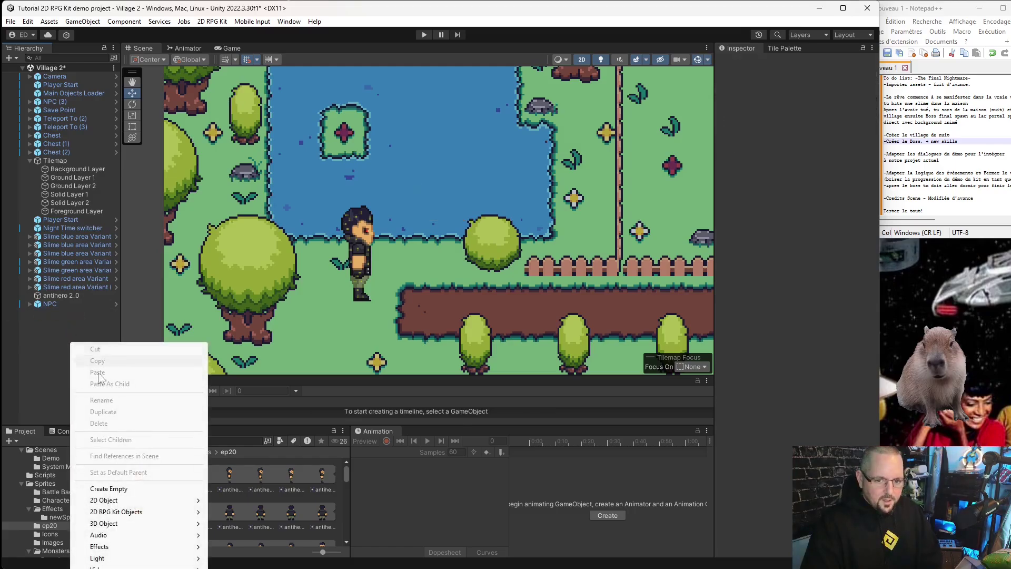
{"action": "mouse_move", "coordinate": [176, 516]}
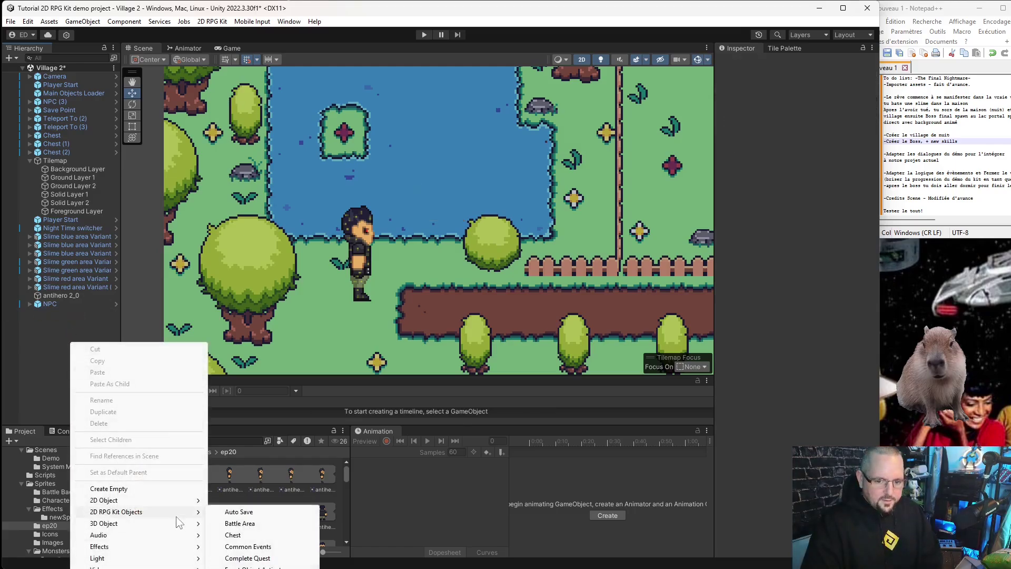
{"action": "left_click", "coordinate": [240, 523]}
{"action": "scroll", "coordinate": [519, 237], "scroll_direction": "down", "scroll_amount": 2}
{"action": "left_click_drag", "start_coordinate": [659, 97], "coordinate": [417, 247]}
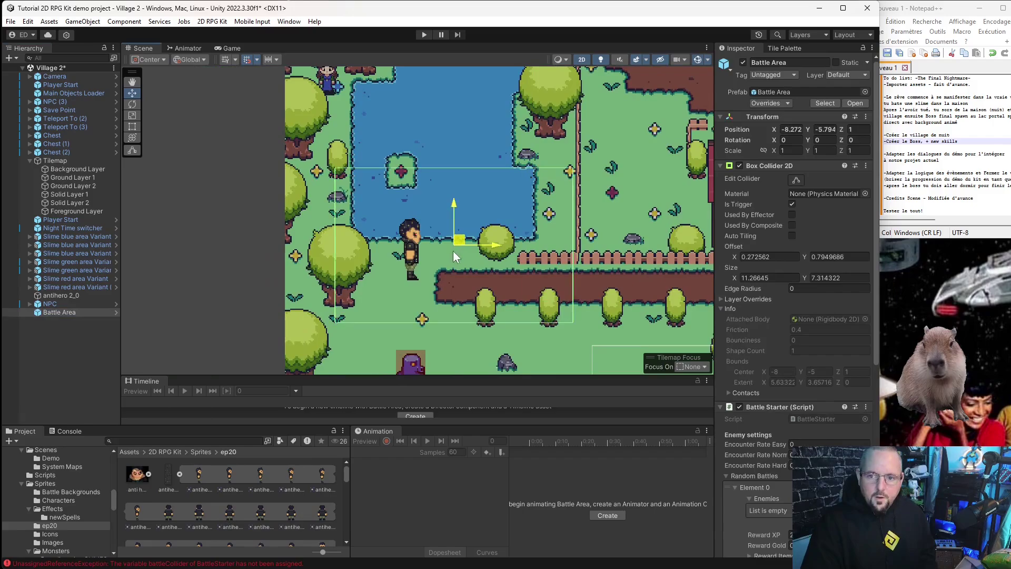
{"action": "scroll", "coordinate": [419, 274], "scroll_direction": "up", "scroll_amount": 2}
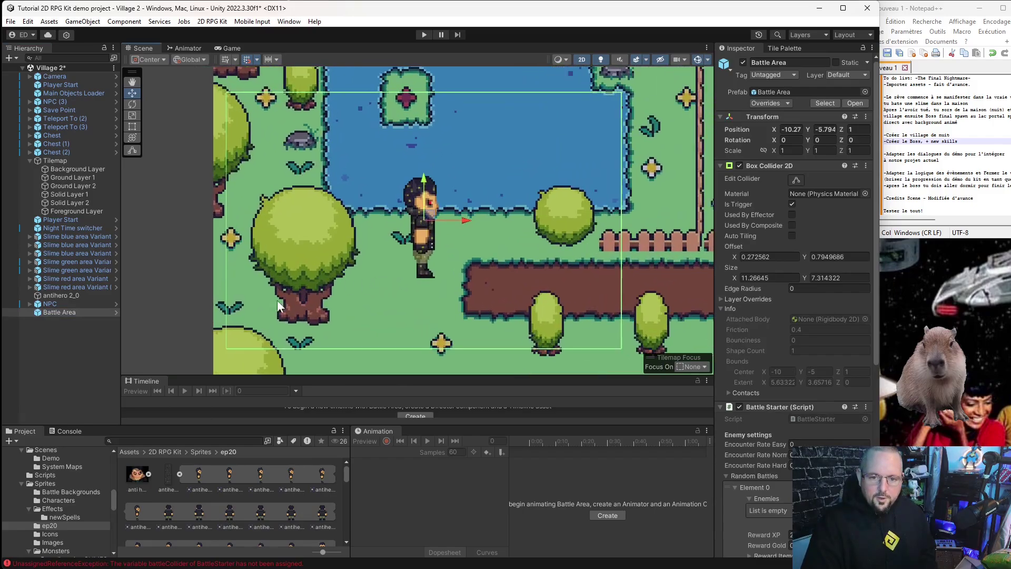
- Keep antihero 2_0 at the scene root after briefly nesting it under Battle Area
{"action": "left_click", "coordinate": [53, 304]}
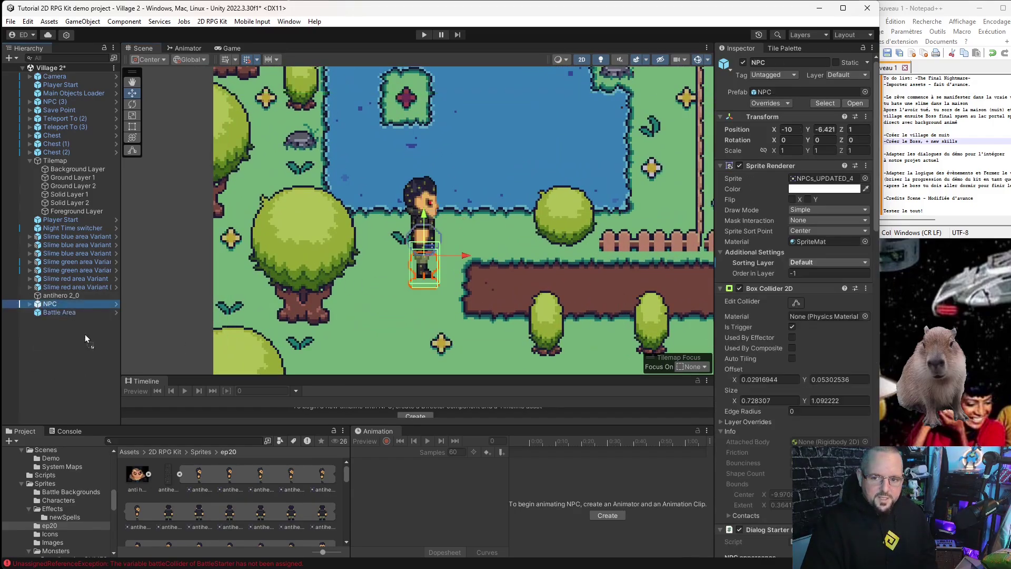
{"action": "left_click", "coordinate": [54, 295]}
{"action": "left_click_drag", "start_coordinate": [62, 296], "coordinate": [61, 314]}
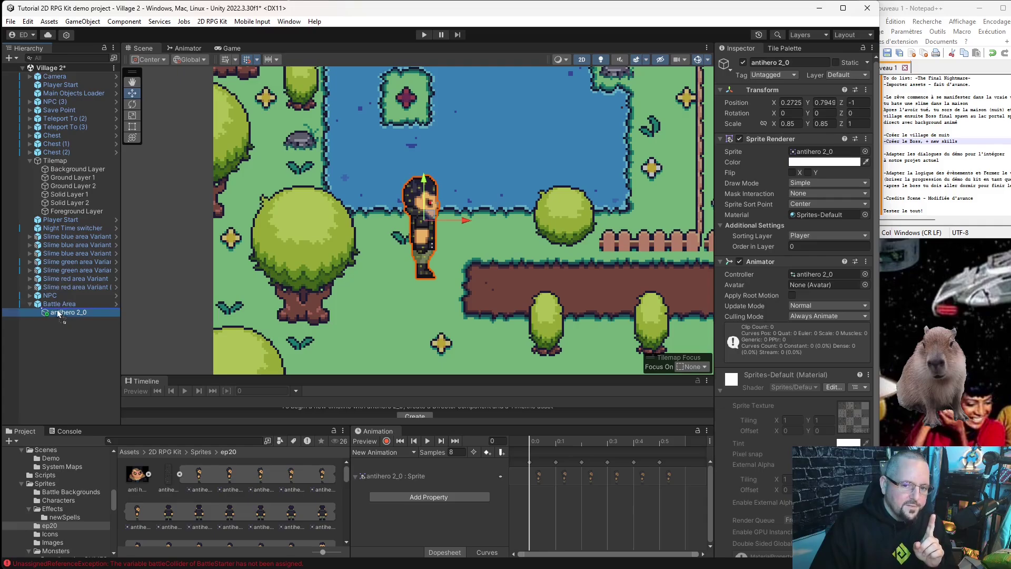
{"action": "left_click_drag", "start_coordinate": [64, 312], "coordinate": [64, 299]}
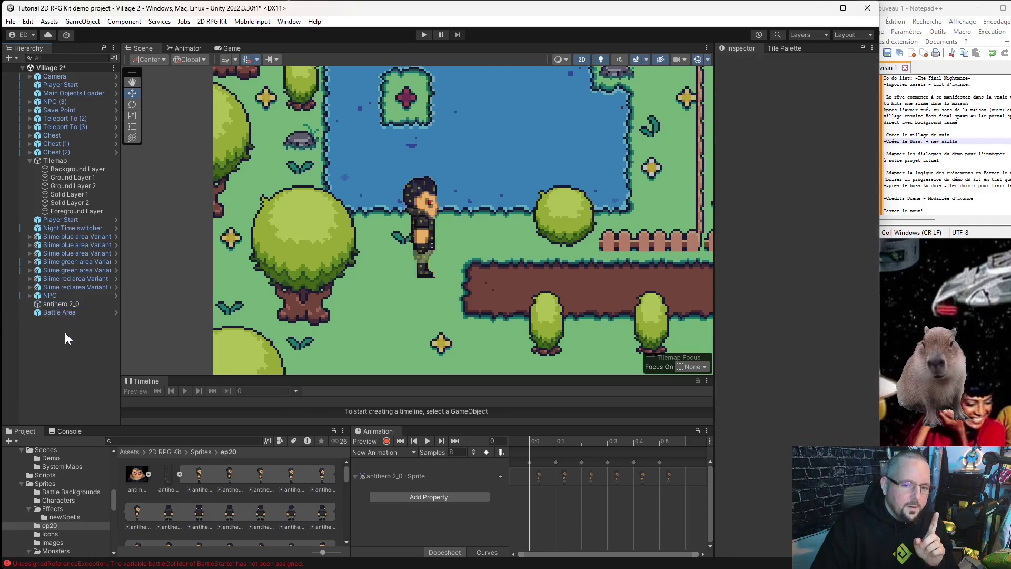
{"action": "left_click", "coordinate": [62, 295]}
{"action": "left_click", "coordinate": [68, 304]}
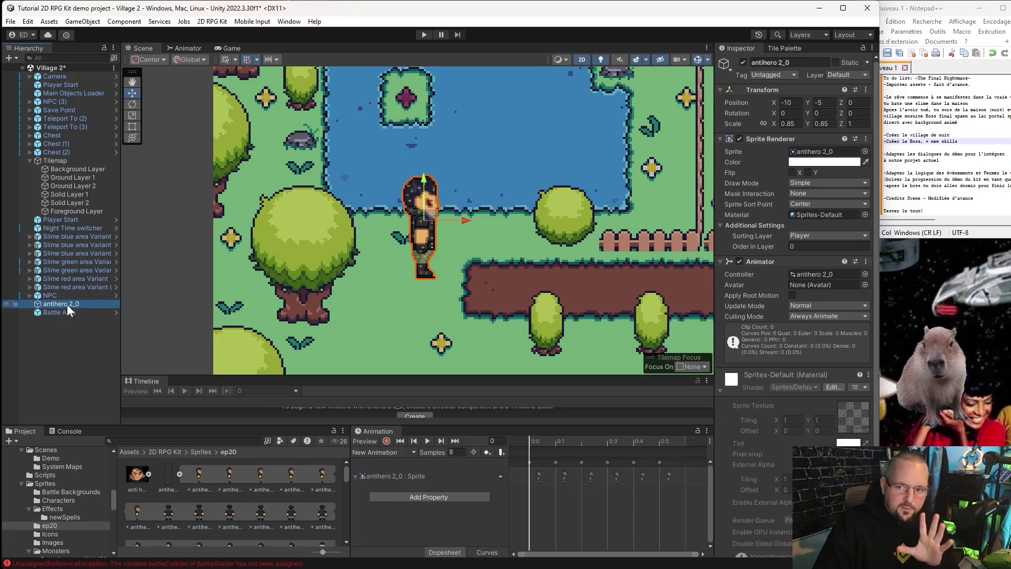
{"action": "left_click", "coordinate": [72, 312]}
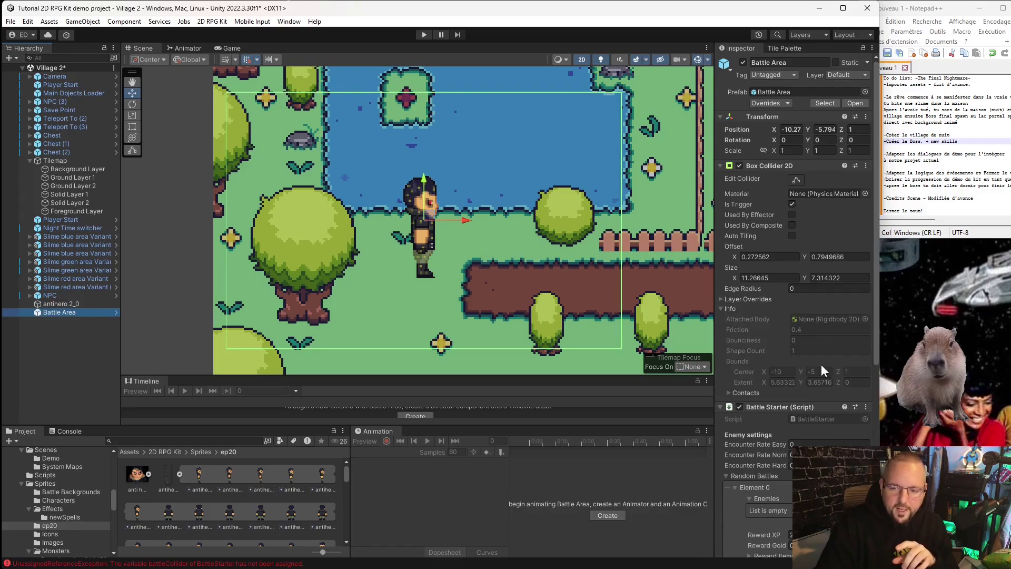
- Pull the Battle Area collider's top, left, right and bottom edges in to roughly 6.21 × 4.70
{"action": "left_click", "coordinate": [792, 179]}
{"action": "left_click_drag", "start_coordinate": [417, 91], "coordinate": [447, 161]}
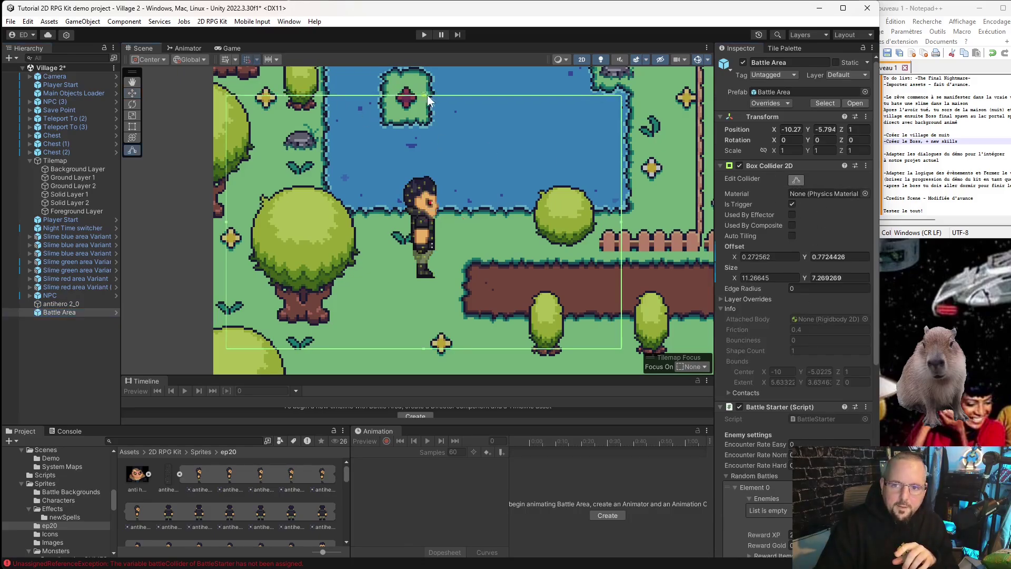
{"action": "left_click_drag", "start_coordinate": [226, 256], "coordinate": [314, 254]}
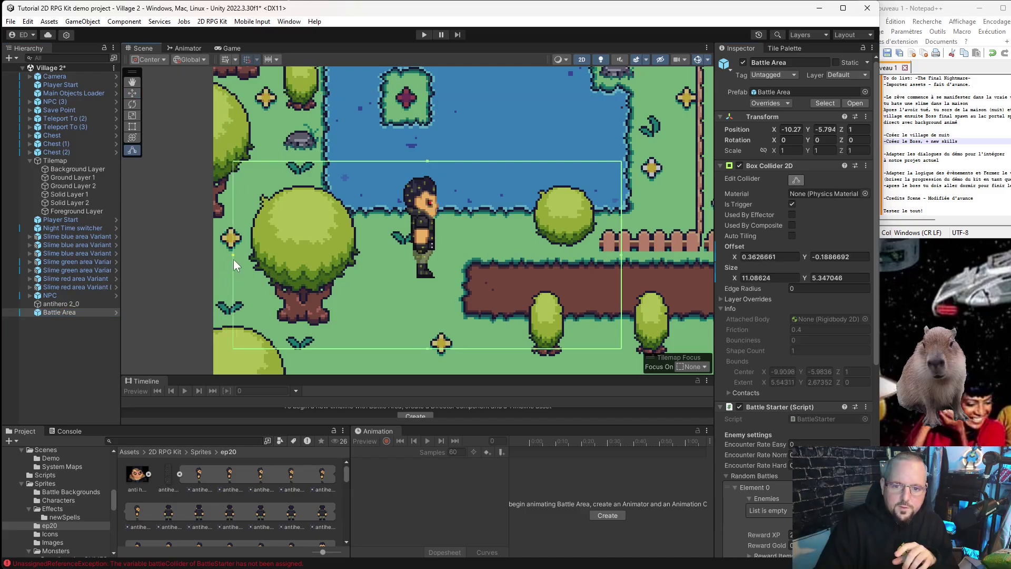
{"action": "left_click_drag", "start_coordinate": [625, 248], "coordinate": [532, 242]}
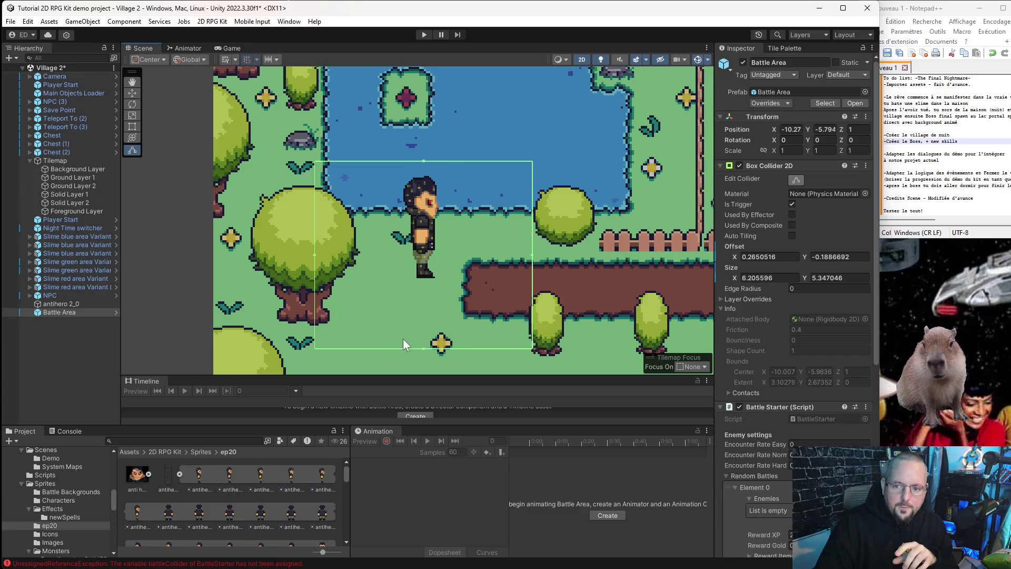
{"action": "left_click_drag", "start_coordinate": [423, 348], "coordinate": [424, 325]}
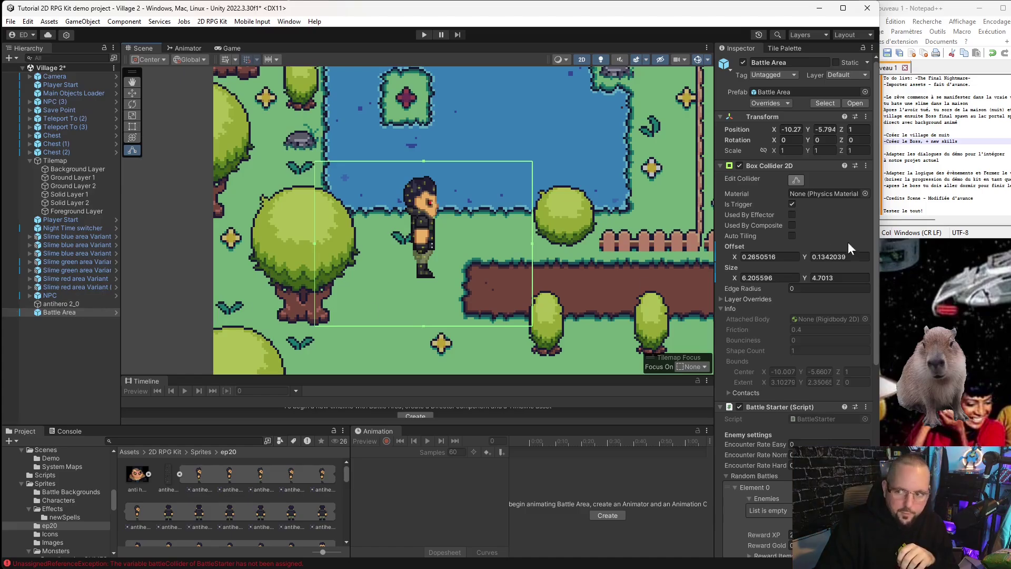
{"action": "scroll", "coordinate": [762, 164], "scroll_direction": "down", "scroll_amount": 5}
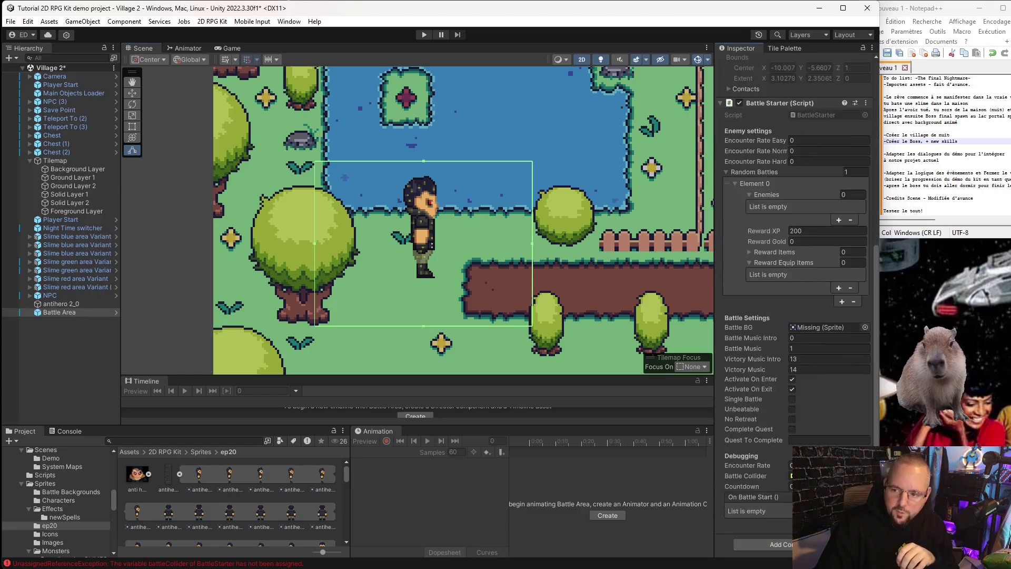
- Turn off Activate On Exit, turn on Unbeatable and Single Battle, and set music intro 2, music 3
{"action": "scroll", "coordinate": [815, 356], "scroll_direction": "up", "scroll_amount": 2}
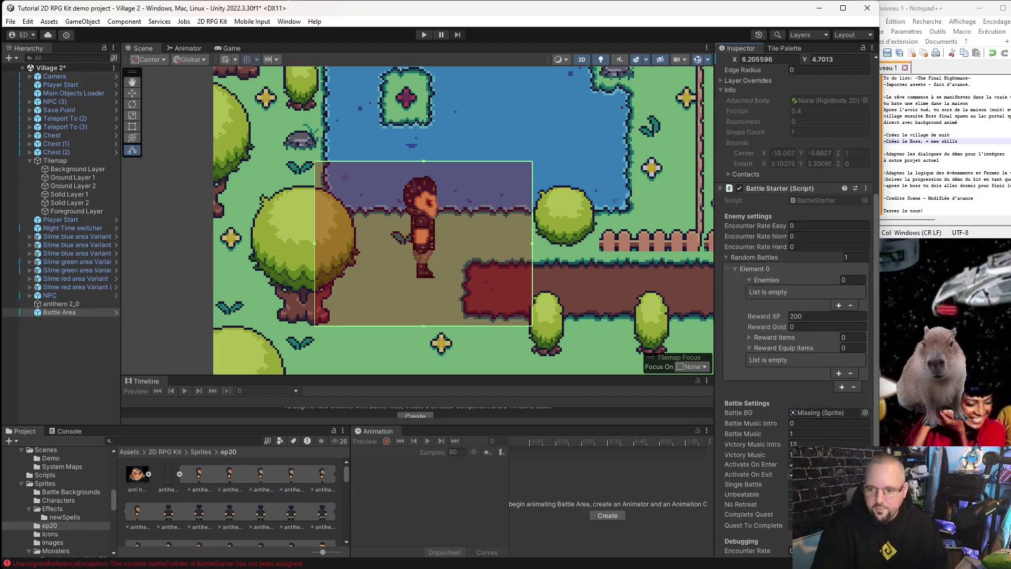
{"action": "left_click", "coordinate": [790, 474]}
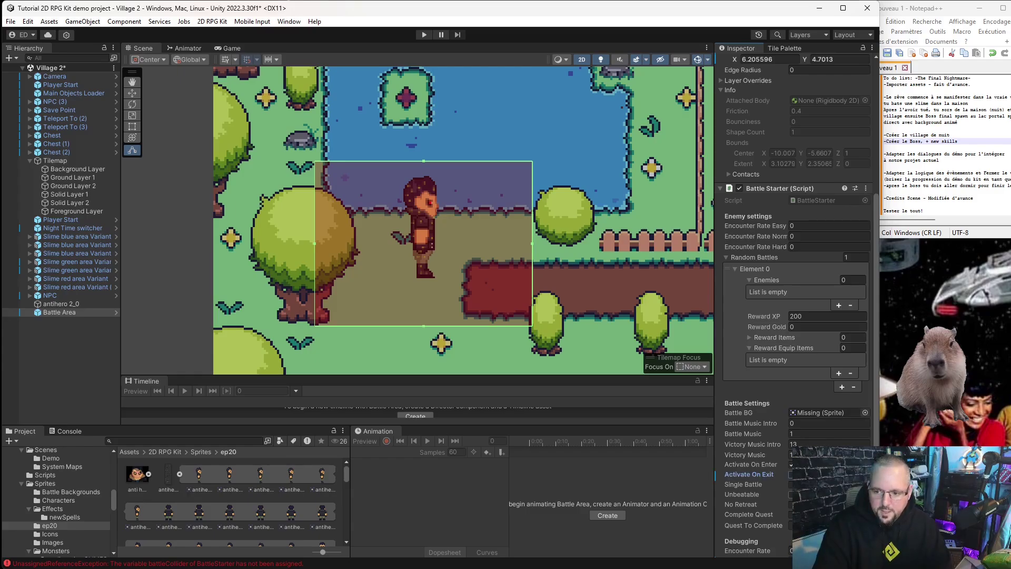
{"action": "left_click", "coordinate": [791, 494]}
{"action": "left_click", "coordinate": [791, 484]}
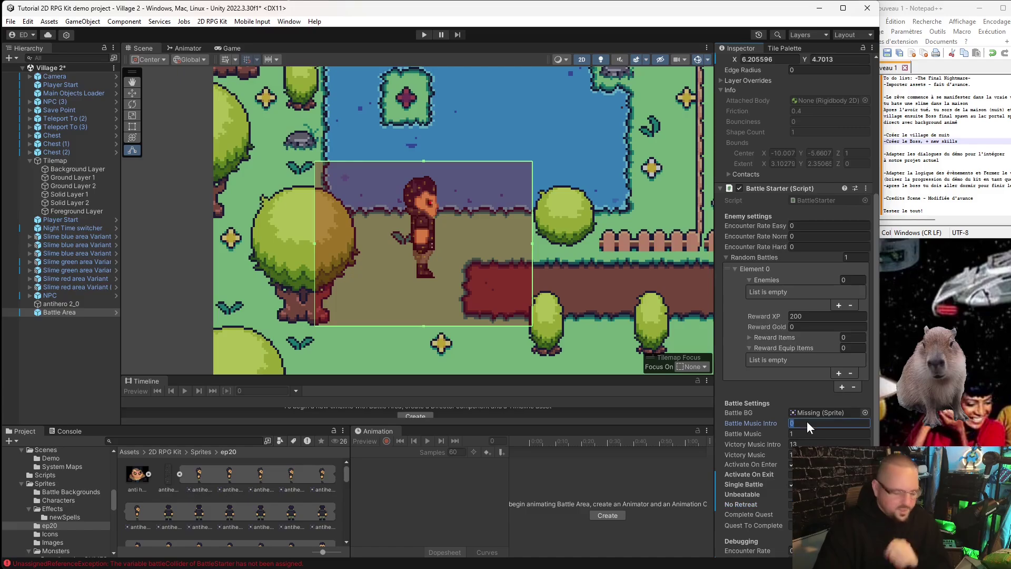
{"action": "type", "text": "2"}
{"action": "type", "text": "3"}
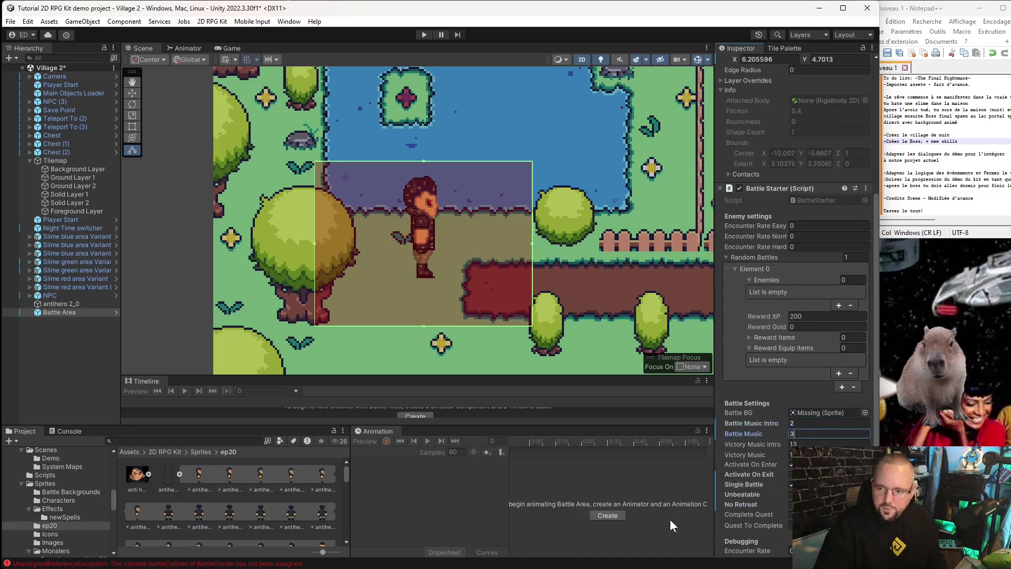
{"action": "key", "text": "Return"}
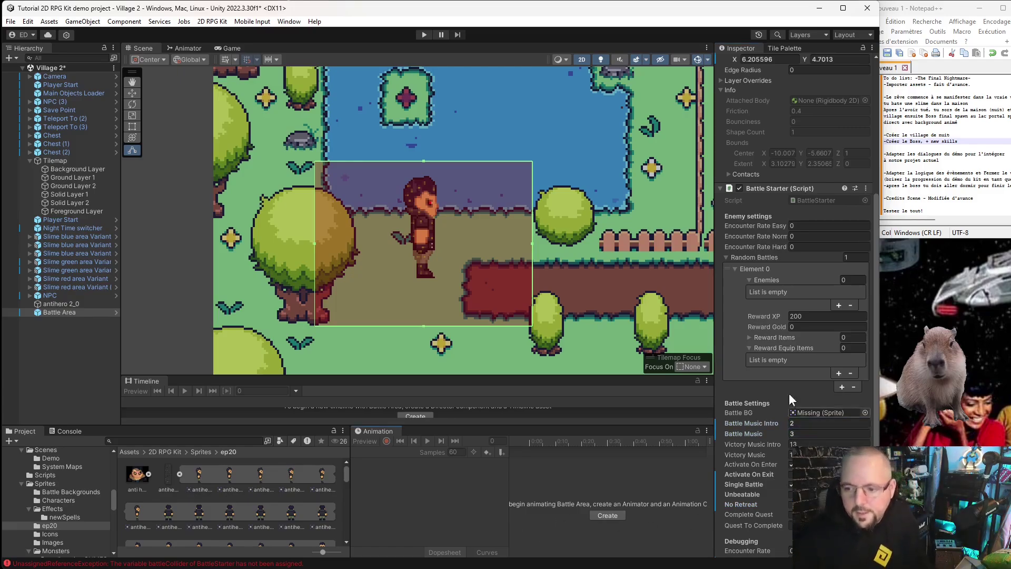
- Deactivate the Battle Area object so it starts disabled
{"action": "left_click", "coordinate": [46, 318]}
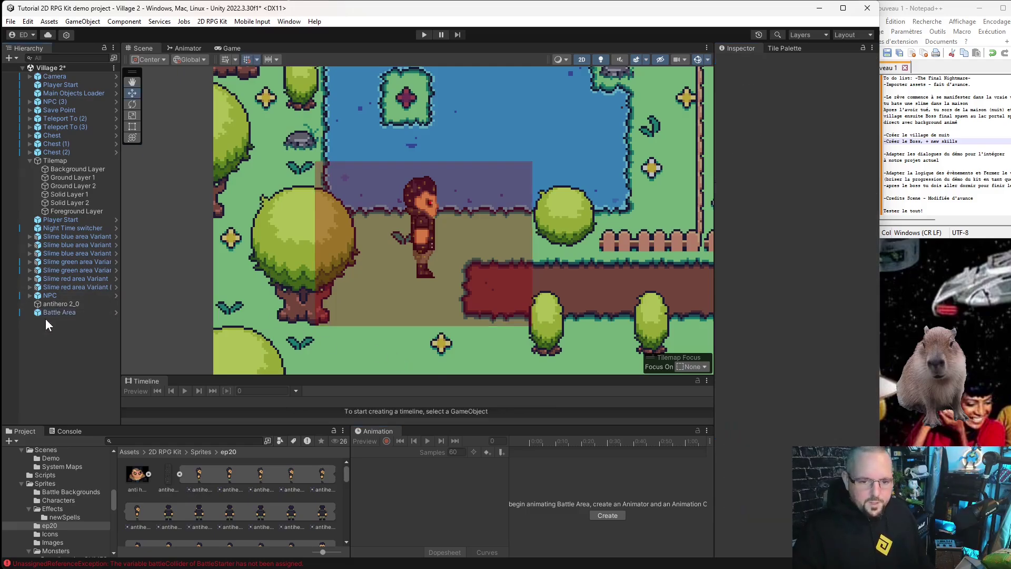
{"action": "left_click", "coordinate": [64, 311]}
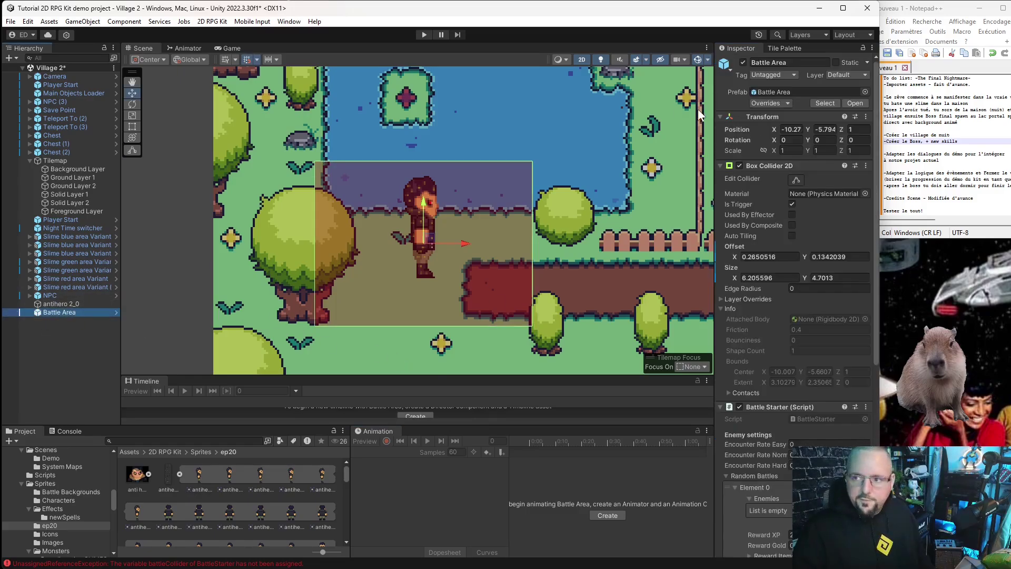
{"action": "left_click", "coordinate": [742, 63]}
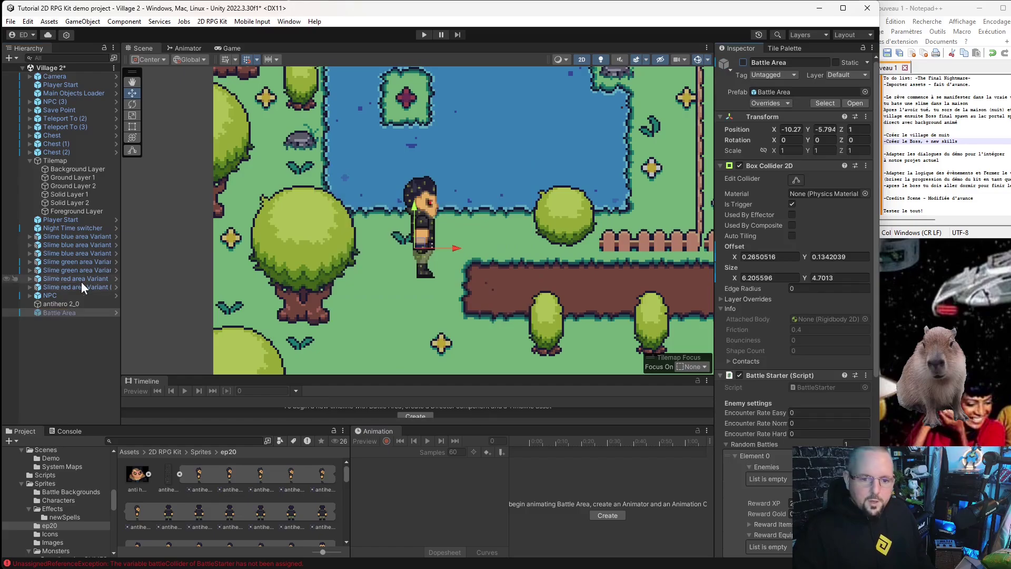
- Set the NPC's On Dialog Start to call GameObject.SetActive on Battle Area, ticked on
{"action": "left_click", "coordinate": [73, 293]}
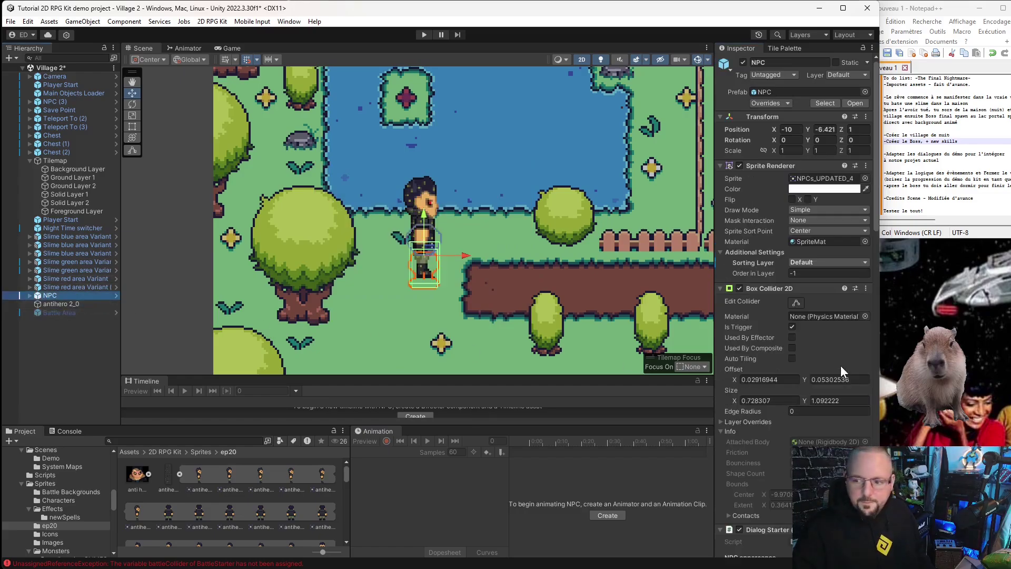
{"action": "scroll", "coordinate": [806, 396], "scroll_direction": "down", "scroll_amount": 5}
{"action": "scroll", "coordinate": [805, 390], "scroll_direction": "down", "scroll_amount": 5}
{"action": "scroll", "coordinate": [797, 386], "scroll_direction": "down", "scroll_amount": 5}
{"action": "scroll", "coordinate": [801, 391], "scroll_direction": "down", "scroll_amount": 2}
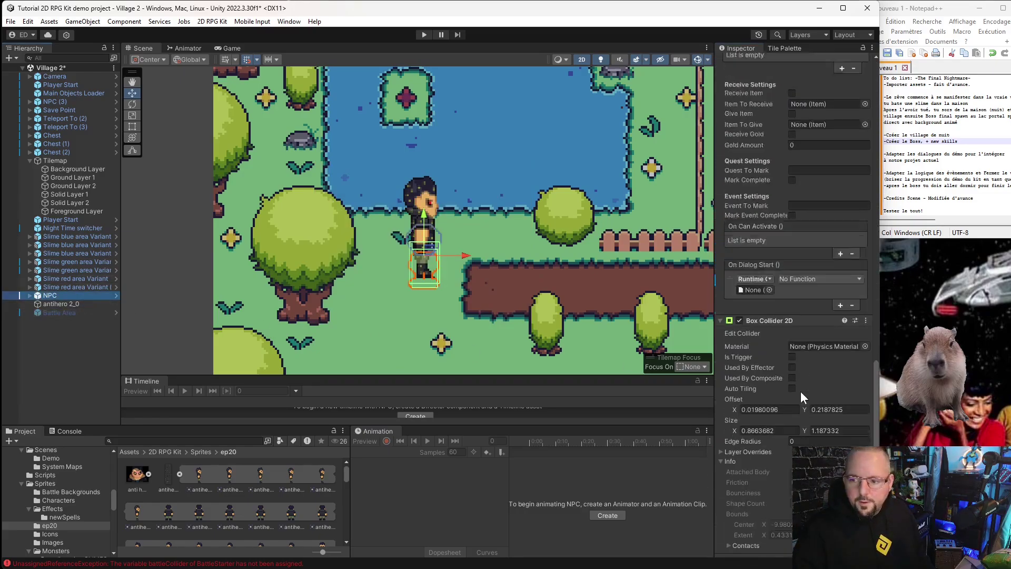
{"action": "scroll", "coordinate": [798, 391], "scroll_direction": "down", "scroll_amount": 2}
{"action": "scroll", "coordinate": [797, 391], "scroll_direction": "down", "scroll_amount": 1}
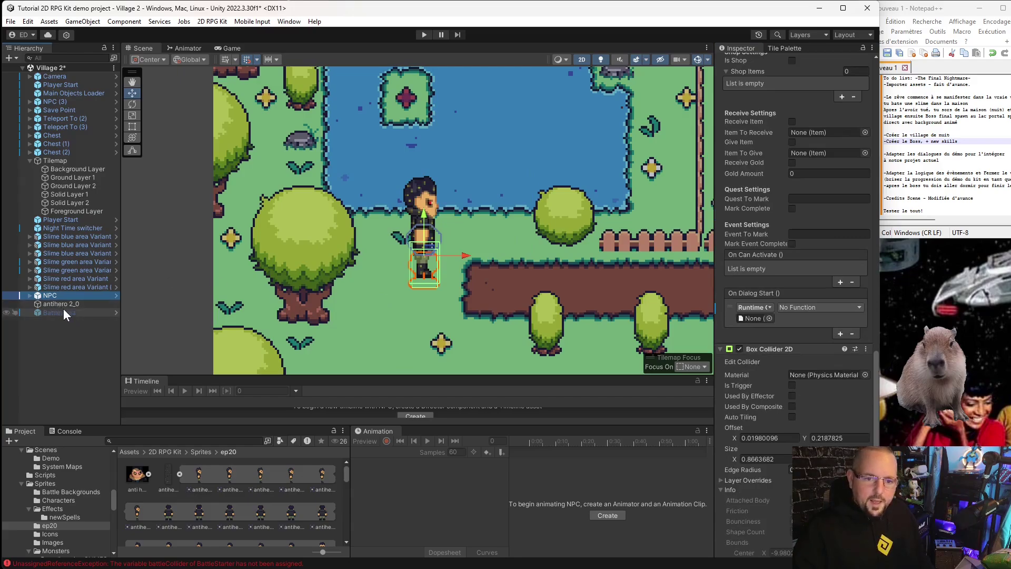
{"action": "left_click_drag", "start_coordinate": [52, 306], "coordinate": [750, 318]}
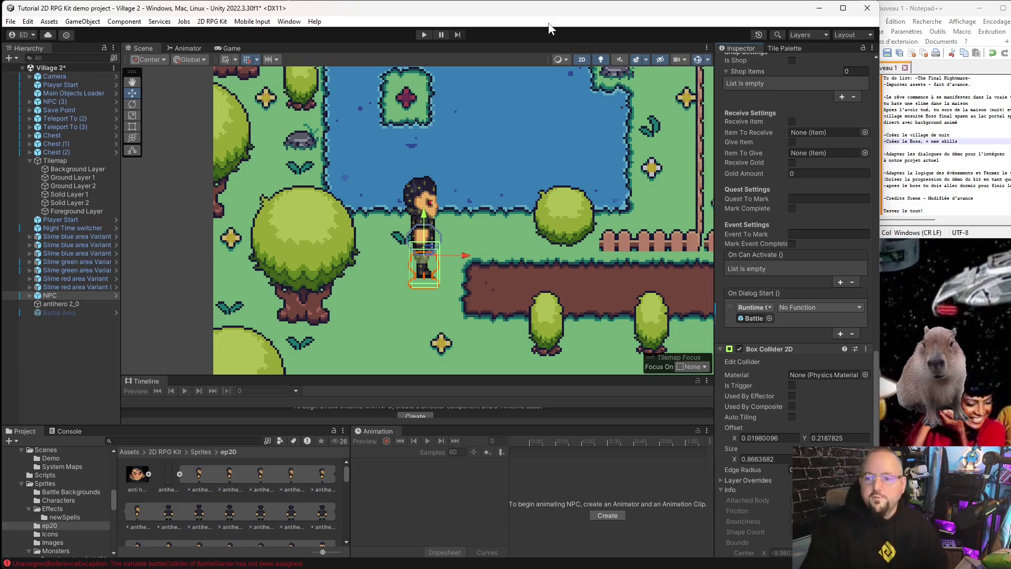
{"action": "left_click", "coordinate": [784, 307]}
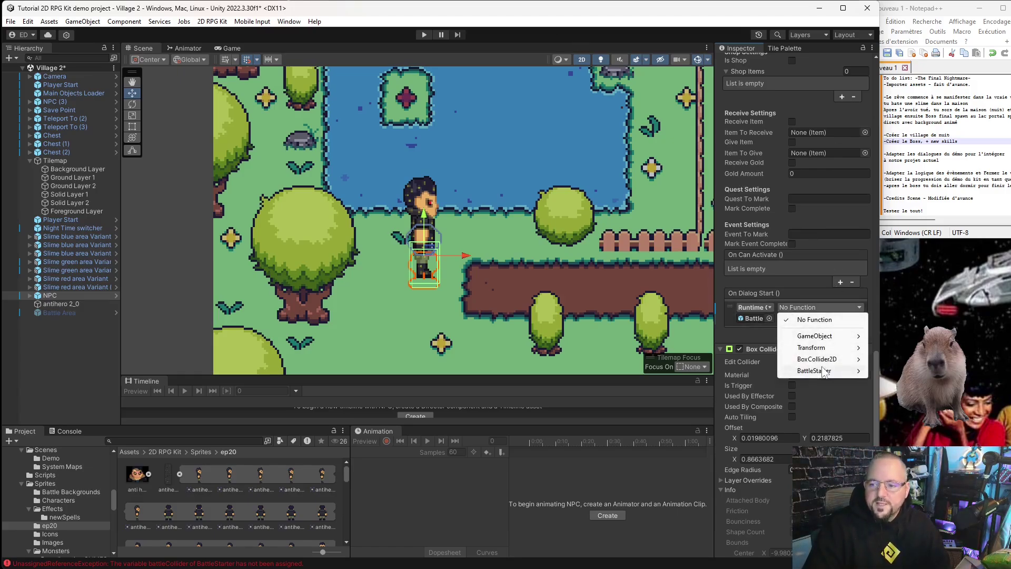
{"action": "mouse_move", "coordinate": [843, 336]}
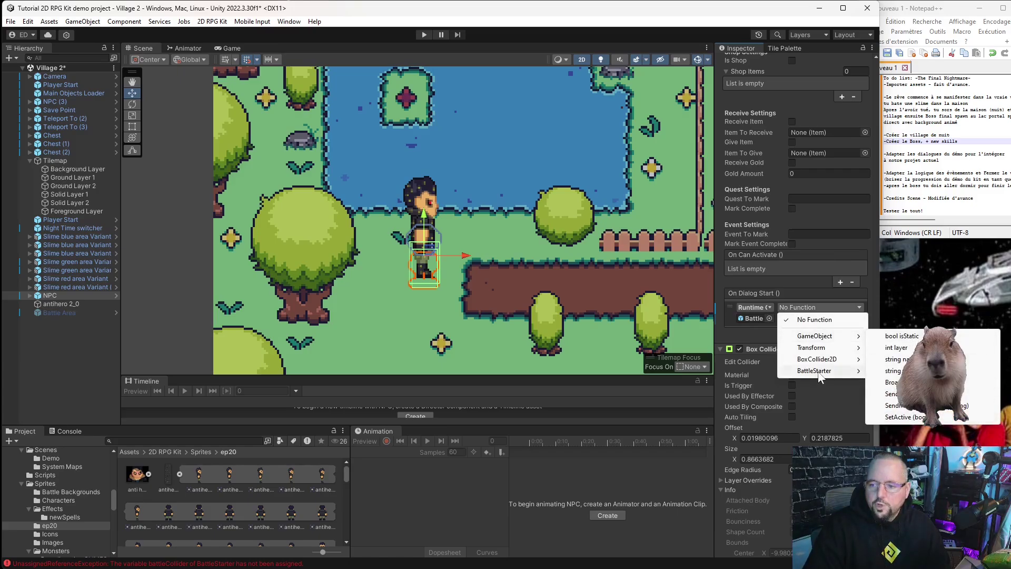
{"action": "mouse_move", "coordinate": [842, 371]}
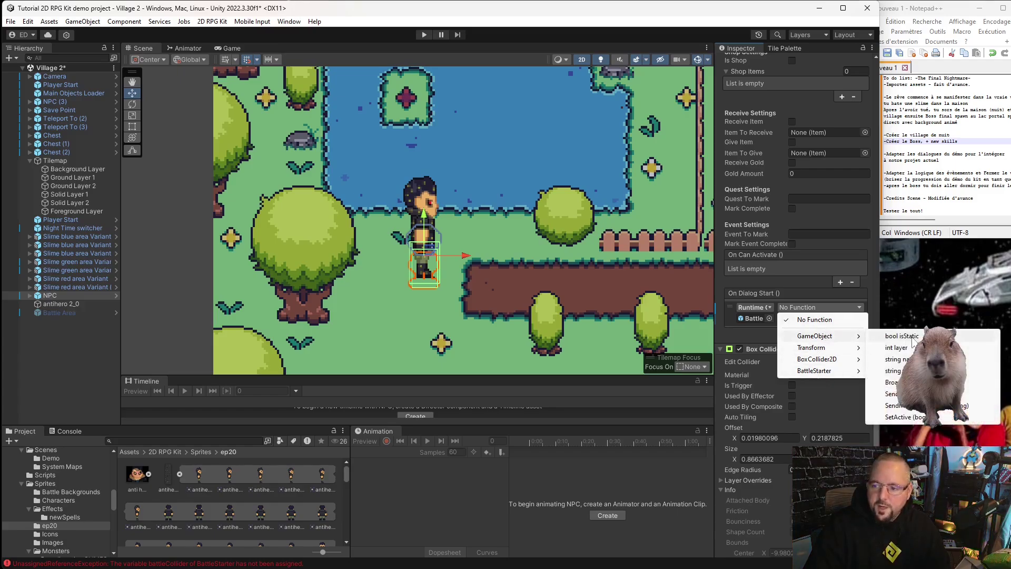
{"action": "left_click", "coordinate": [910, 417]}
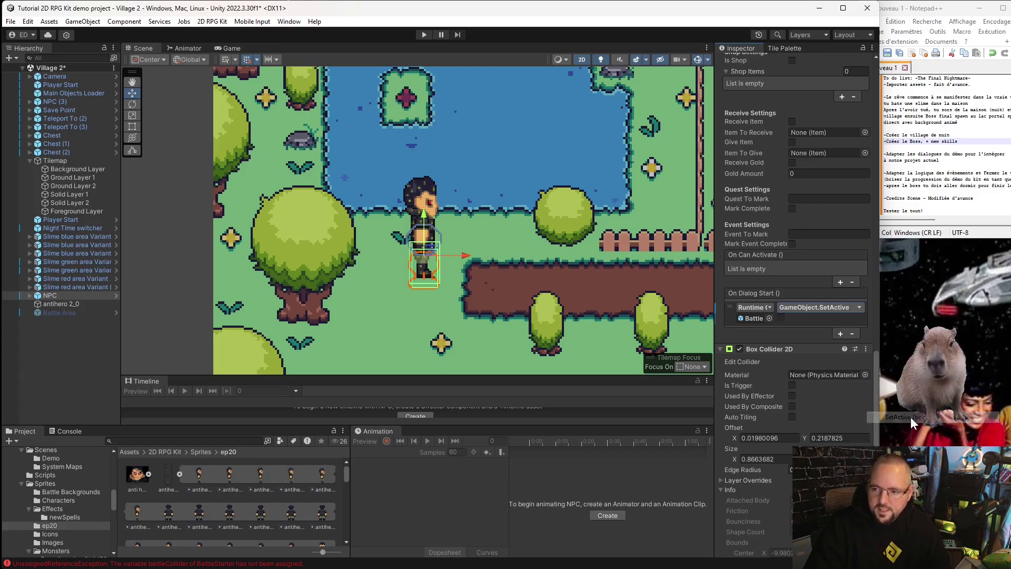
{"action": "left_click", "coordinate": [781, 318]}
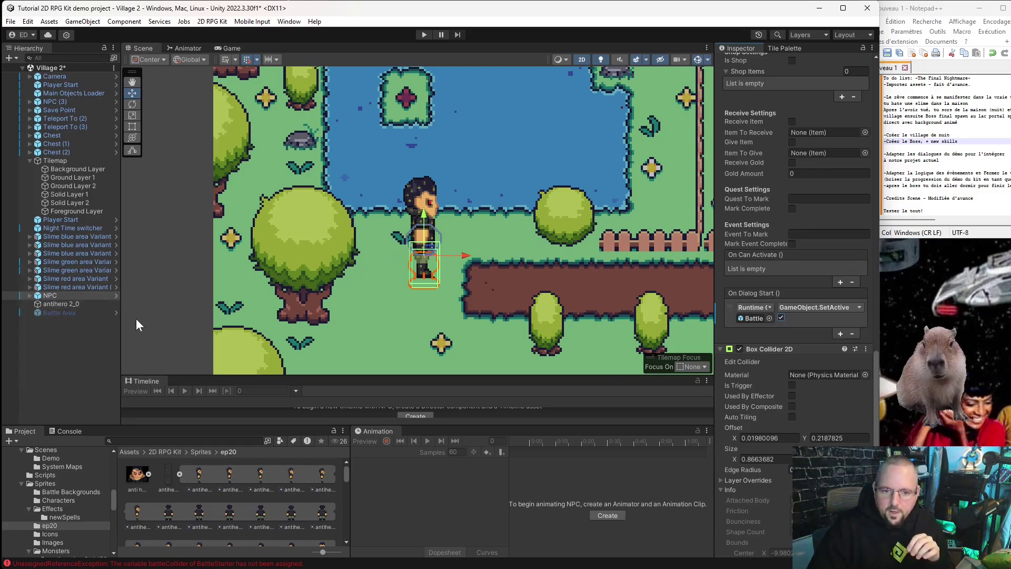
{"action": "left_click", "coordinate": [52, 303]}
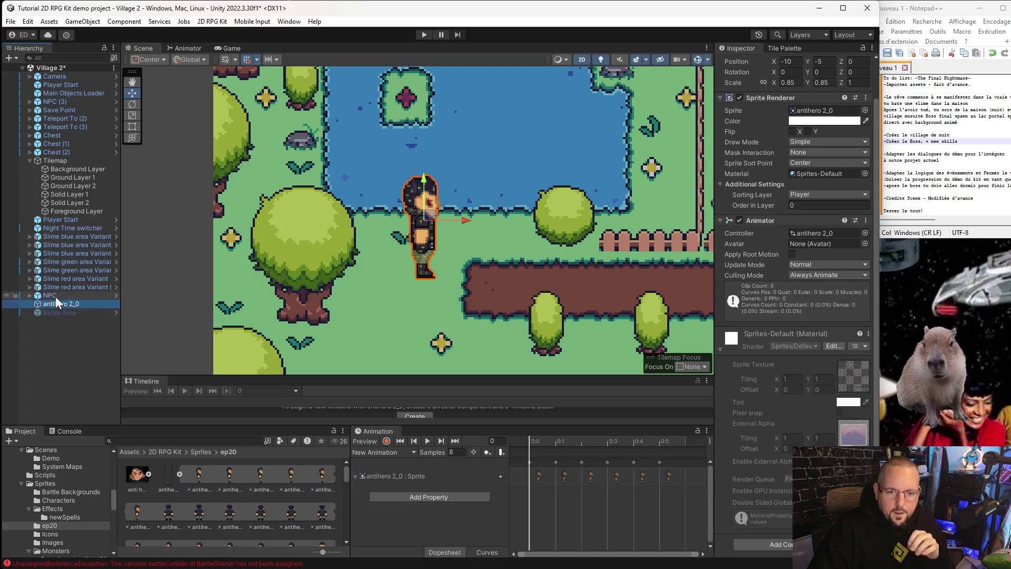
- Add two On Dialog Start entries deactivating antihero 2_0 and the NPC via unchecked SetActive
{"action": "left_click", "coordinate": [56, 296]}
{"action": "scroll", "coordinate": [748, 422], "scroll_direction": "down", "scroll_amount": 5}
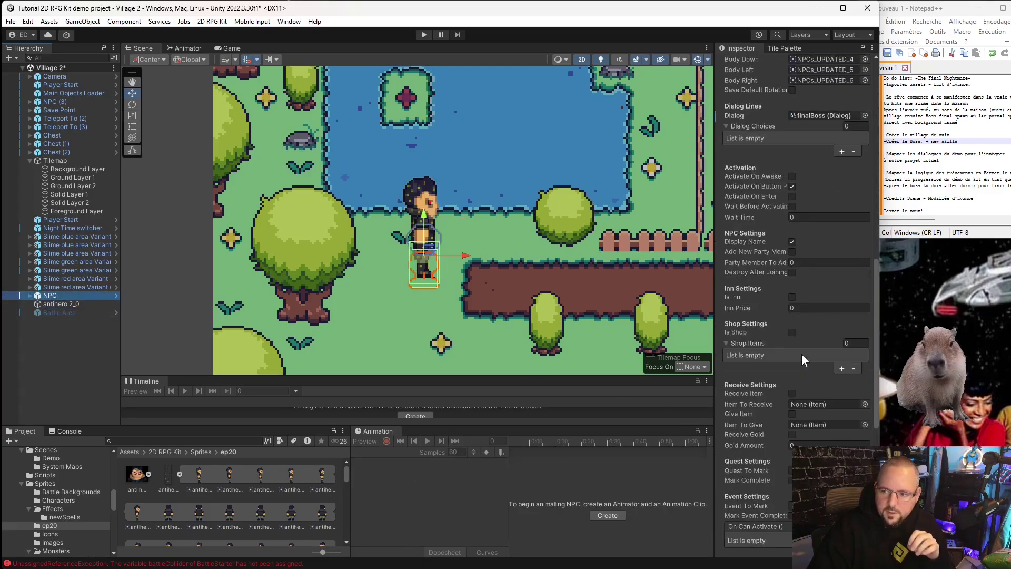
{"action": "scroll", "coordinate": [802, 354], "scroll_direction": "down", "scroll_amount": 5}
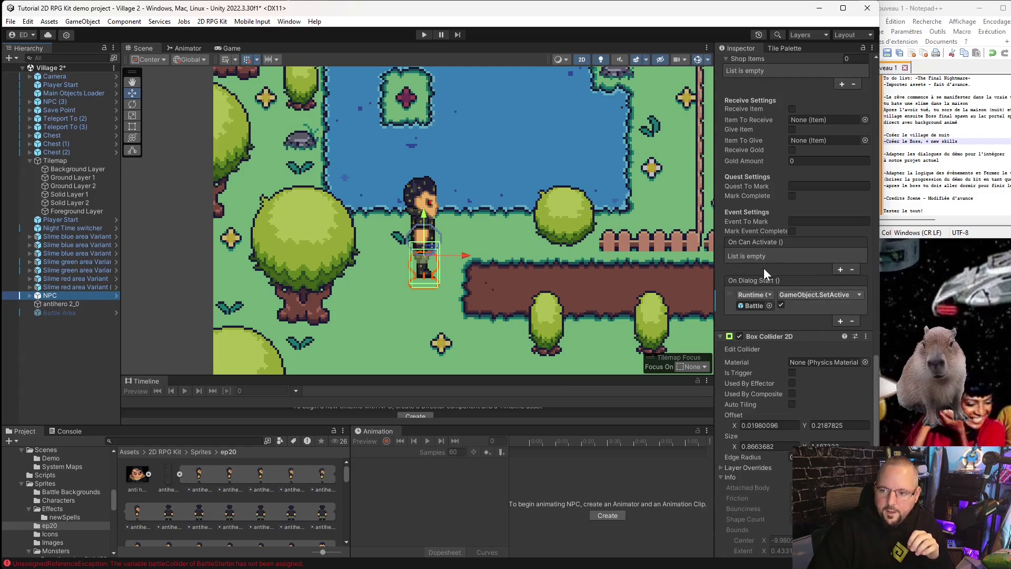
{"action": "left_click", "coordinate": [838, 321]}
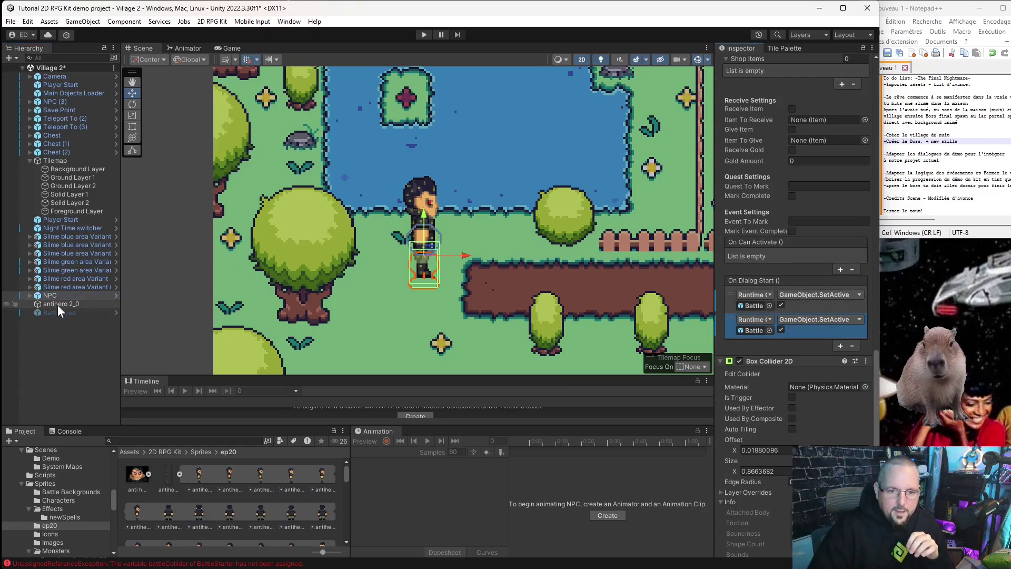
{"action": "left_click_drag", "start_coordinate": [59, 304], "coordinate": [754, 330]}
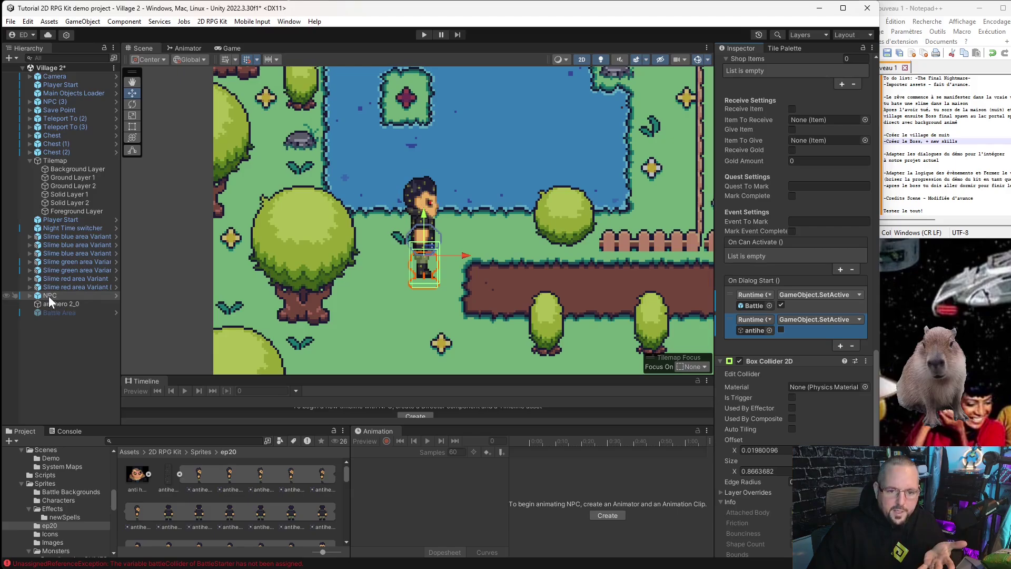
{"action": "left_click", "coordinate": [840, 345]}
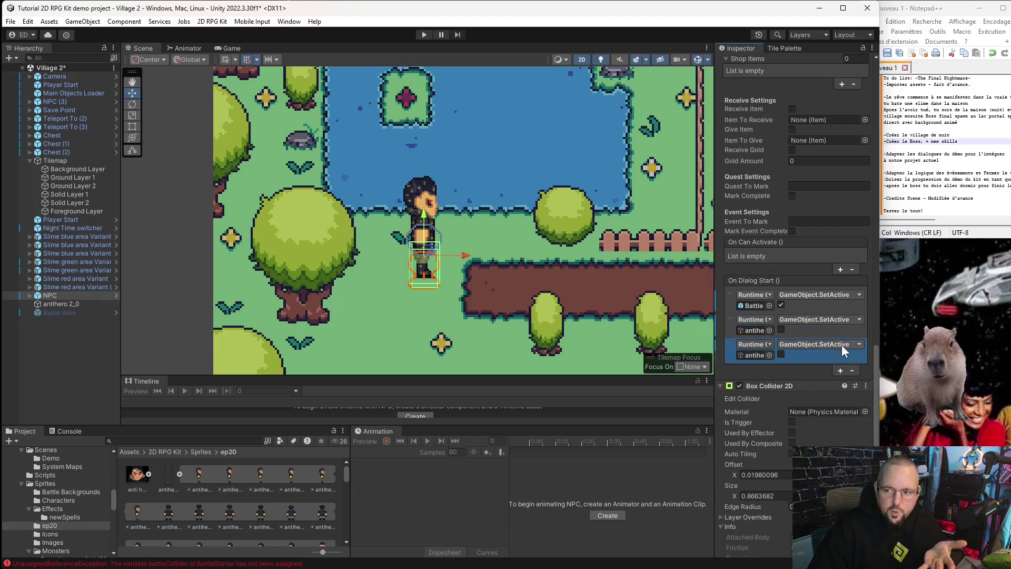
{"action": "left_click_drag", "start_coordinate": [46, 295], "coordinate": [755, 357]}
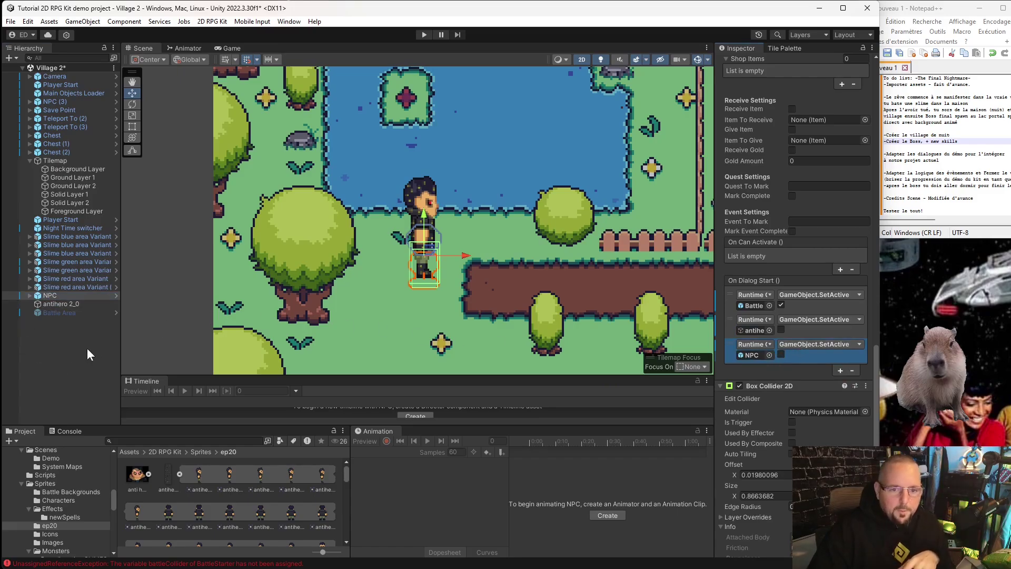
{"action": "left_click", "coordinate": [81, 333]}
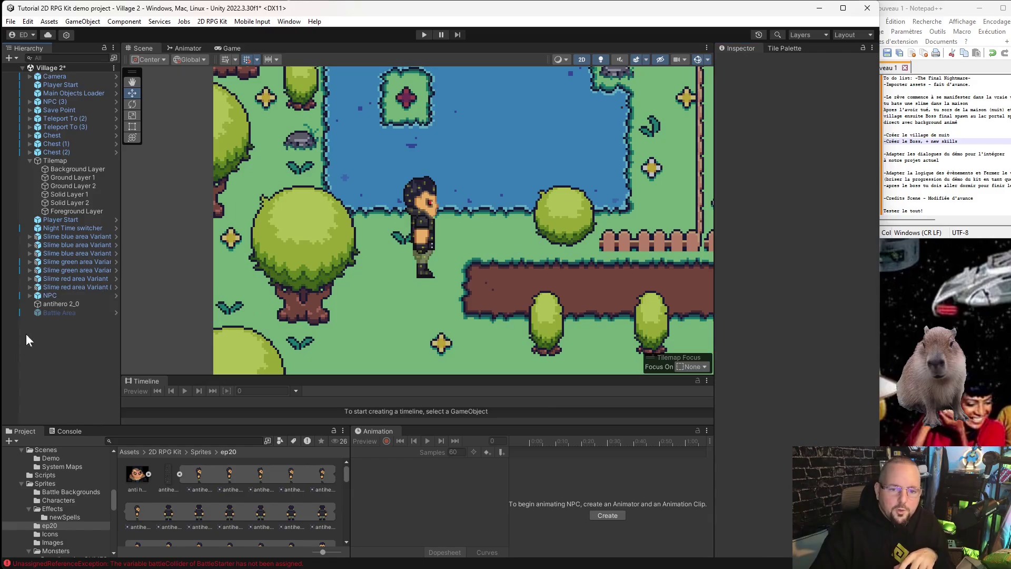
{"action": "scroll", "coordinate": [365, 281], "scroll_direction": "down", "scroll_amount": 3}
{"action": "middle_click_drag", "start_coordinate": [678, 308], "coordinate": [519, 230]}
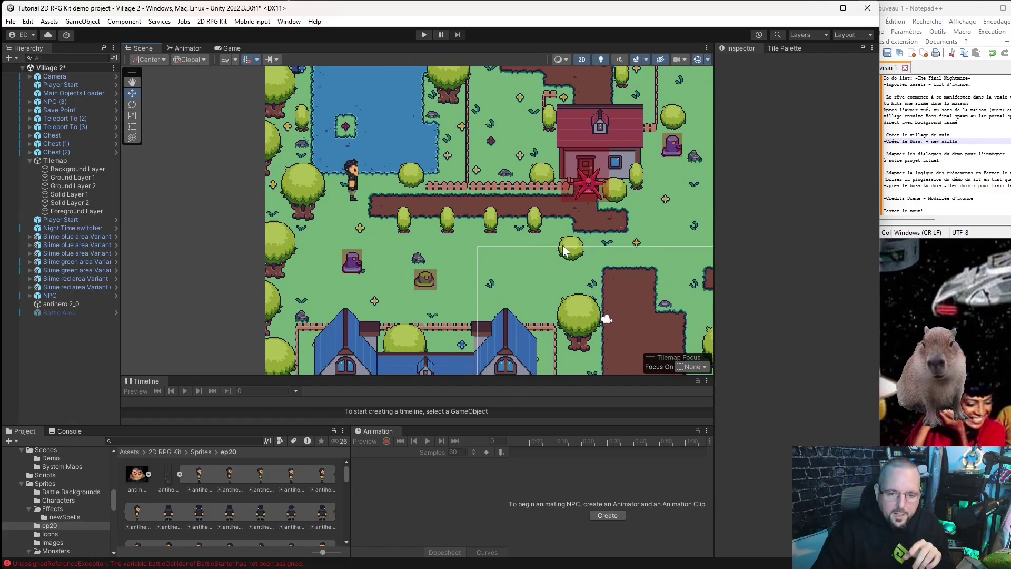
{"action": "scroll", "coordinate": [519, 157], "scroll_direction": "down", "scroll_amount": 2}
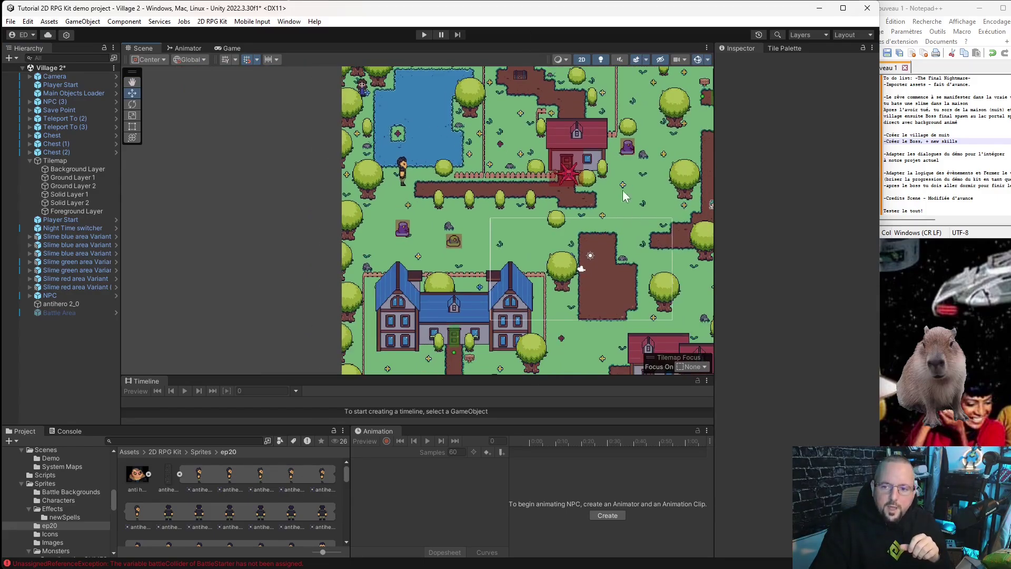
{"action": "middle_click_drag", "start_coordinate": [625, 196], "coordinate": [477, 117]}
{"action": "scroll", "coordinate": [371, 260], "scroll_direction": "up", "scroll_amount": 2}
{"action": "scroll", "coordinate": [454, 242], "scroll_direction": "up", "scroll_amount": 3}
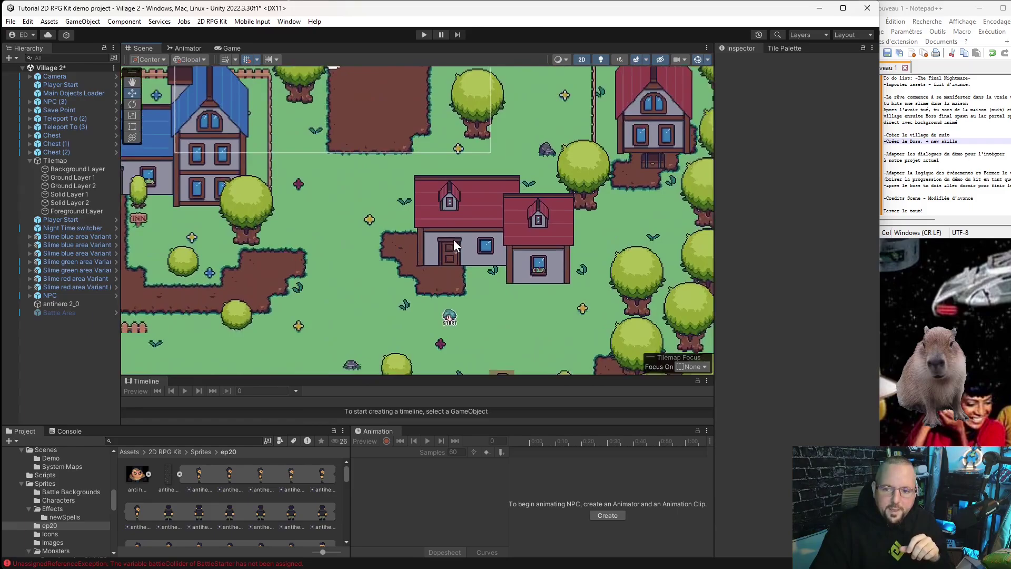
{"action": "scroll", "coordinate": [454, 243], "scroll_direction": "up", "scroll_amount": 1}
{"action": "scroll", "coordinate": [456, 286], "scroll_direction": "up", "scroll_amount": 2}
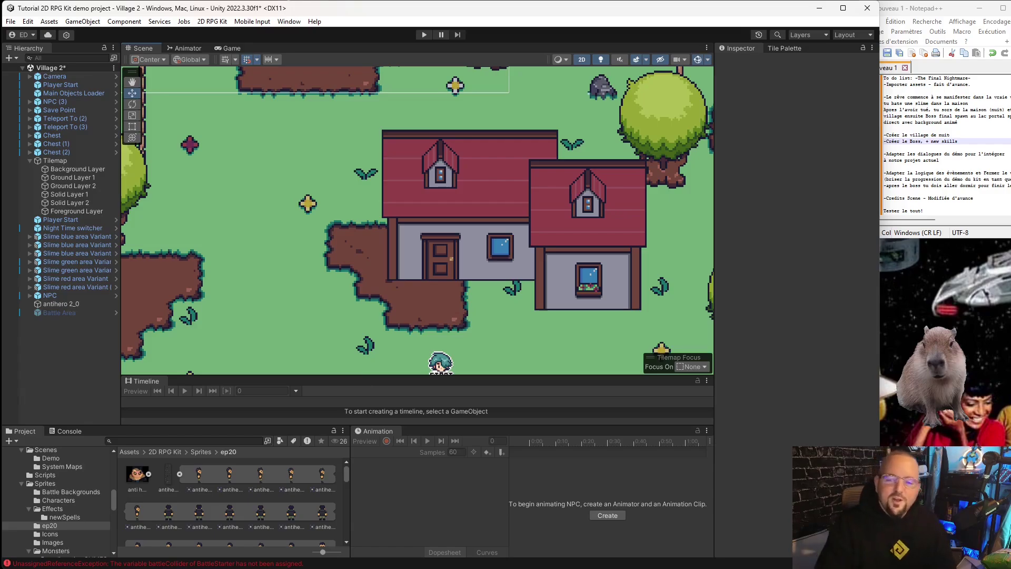
{"action": "scroll", "coordinate": [432, 233], "scroll_direction": "down", "scroll_amount": 3}
{"action": "scroll", "coordinate": [424, 263], "scroll_direction": "down", "scroll_amount": 2}
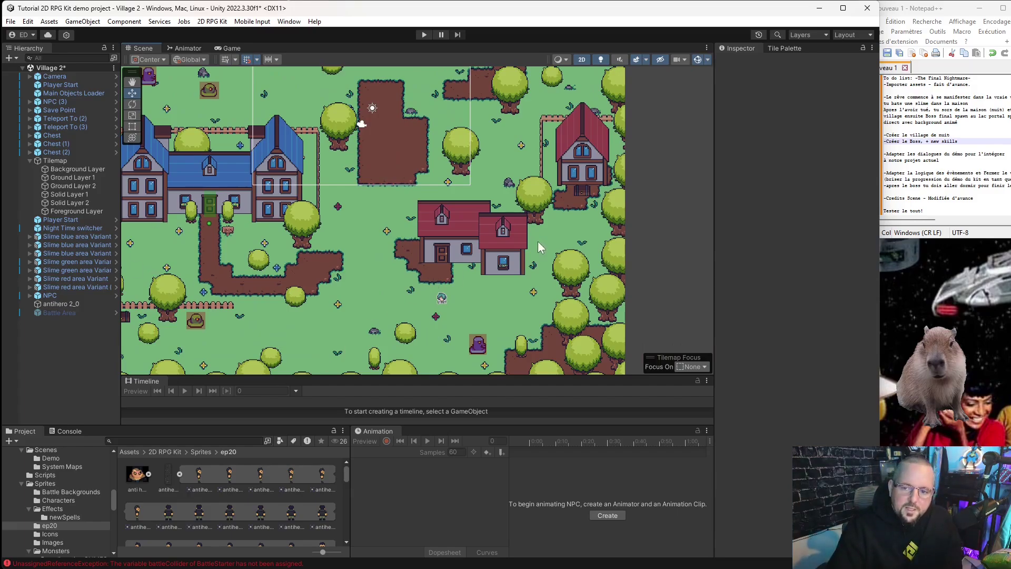
{"action": "scroll", "coordinate": [459, 266], "scroll_direction": "down", "scroll_amount": 2}
{"action": "scroll", "coordinate": [420, 261], "scroll_direction": "up", "scroll_amount": 3}
{"action": "scroll", "coordinate": [420, 259], "scroll_direction": "down", "scroll_amount": 3}
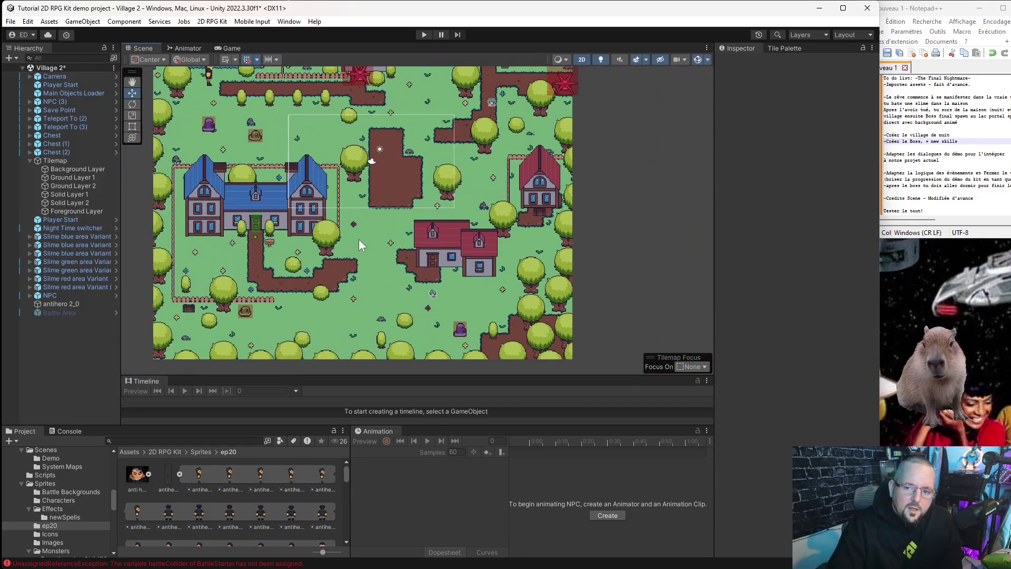
{"action": "middle_click_drag", "start_coordinate": [360, 240], "coordinate": [386, 263]}
- Tick Complete Quest in the Battle Area's Battle Starter and enter marsAttack as the quest
{"action": "right_click", "coordinate": [65, 343]}
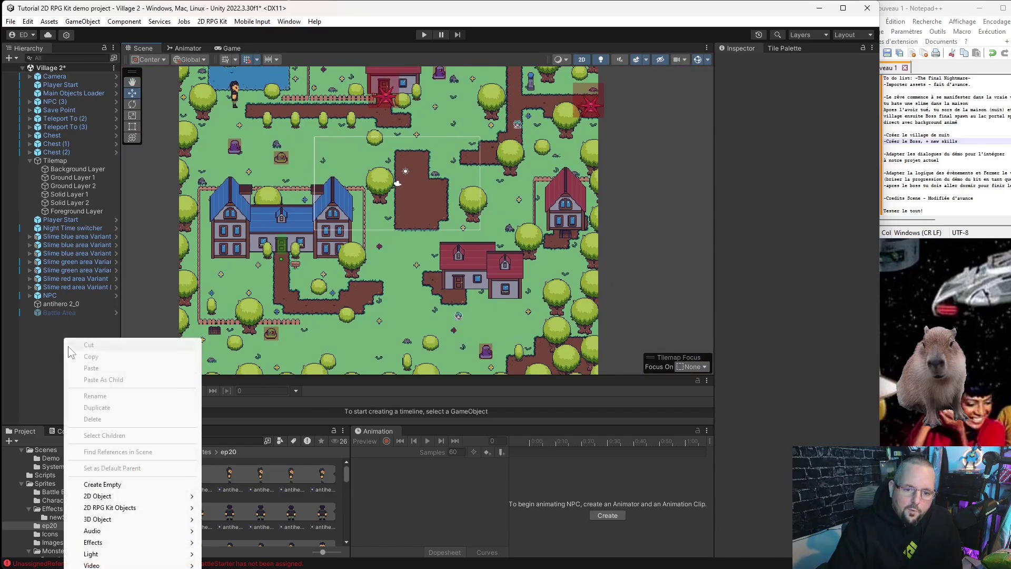
{"action": "mouse_move", "coordinate": [143, 505]}
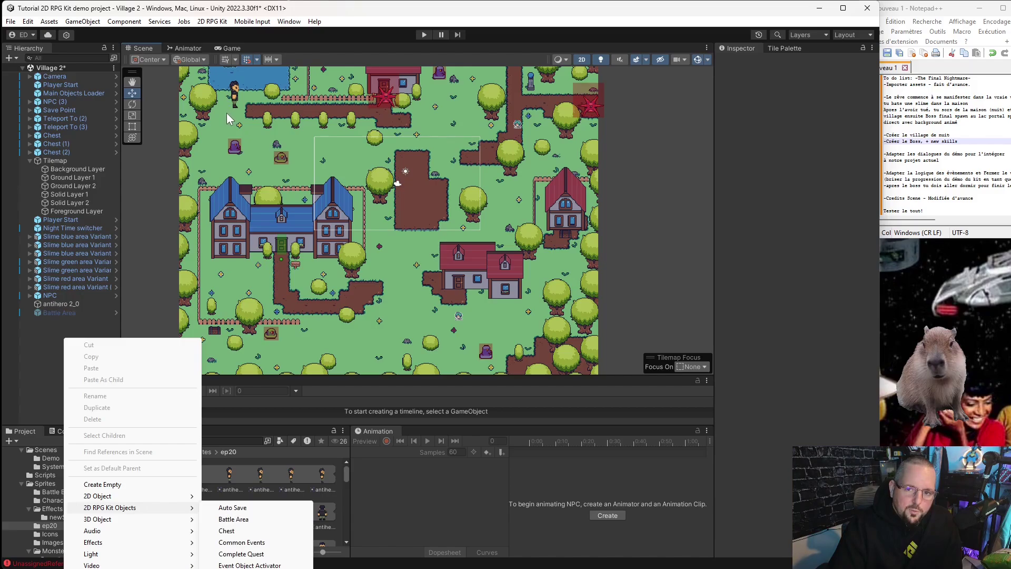
{"action": "left_click", "coordinate": [59, 312]}
{"action": "scroll", "coordinate": [854, 401], "scroll_direction": "down", "scroll_amount": 5}
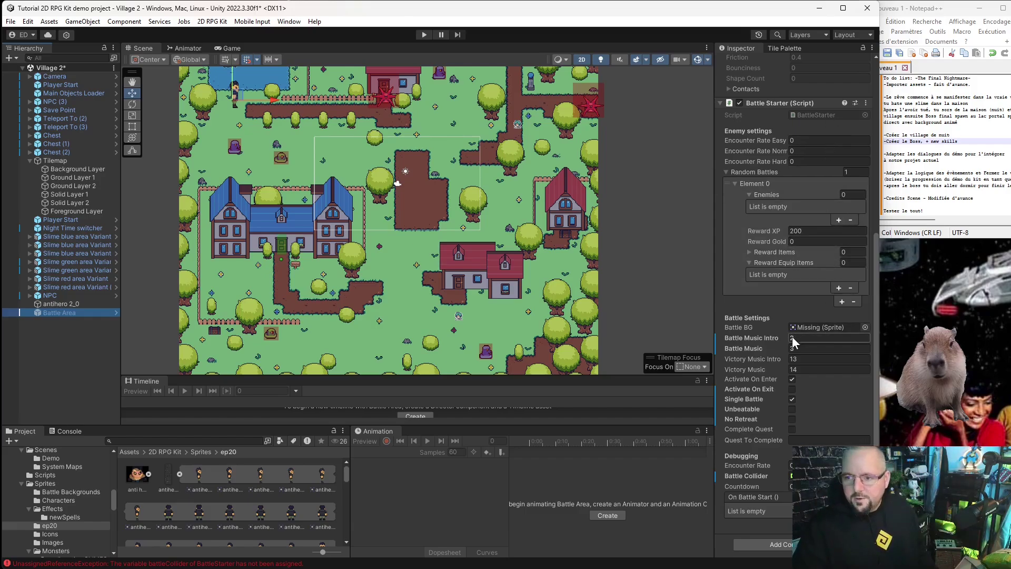
{"action": "type", "text": "2"}
{"action": "left_click", "coordinate": [792, 429]}
{"action": "left_click", "coordinate": [802, 440]}
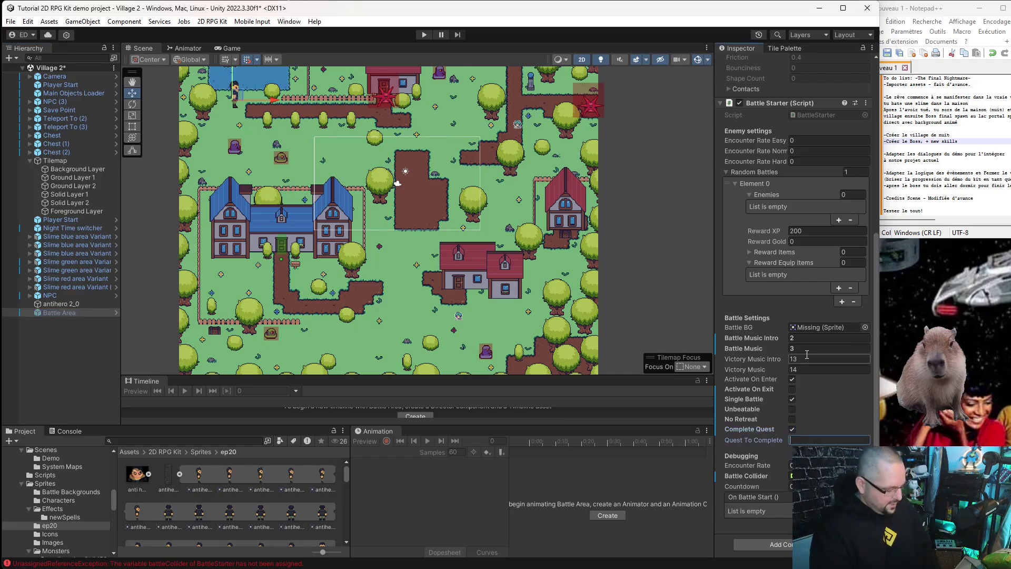
{"action": "type", "text": "alie"}
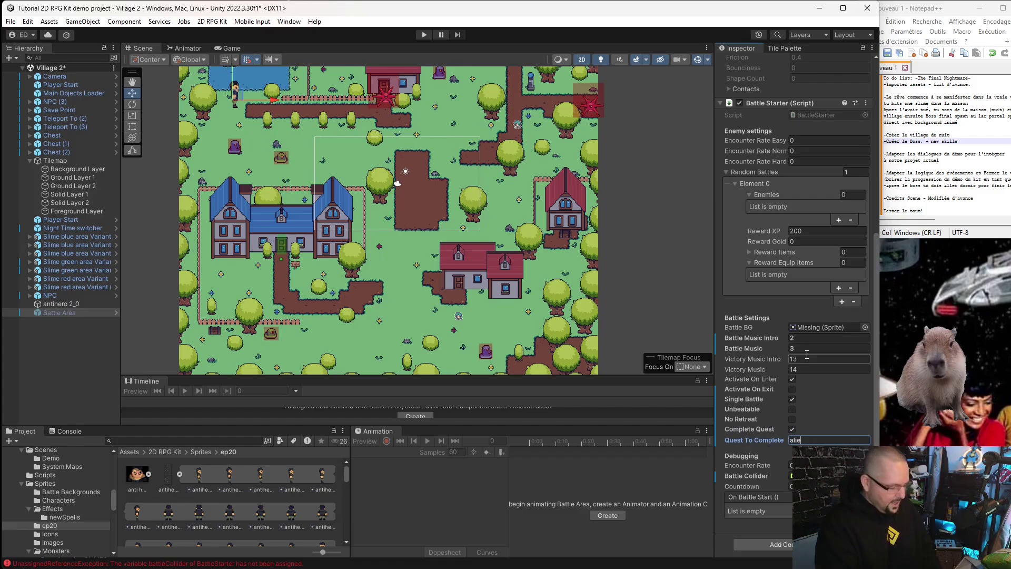
{"action": "key", "text": "BackSpace"}
{"action": "key", "text": "BackSpace"}
{"action": "key", "text": "BackSpace"}
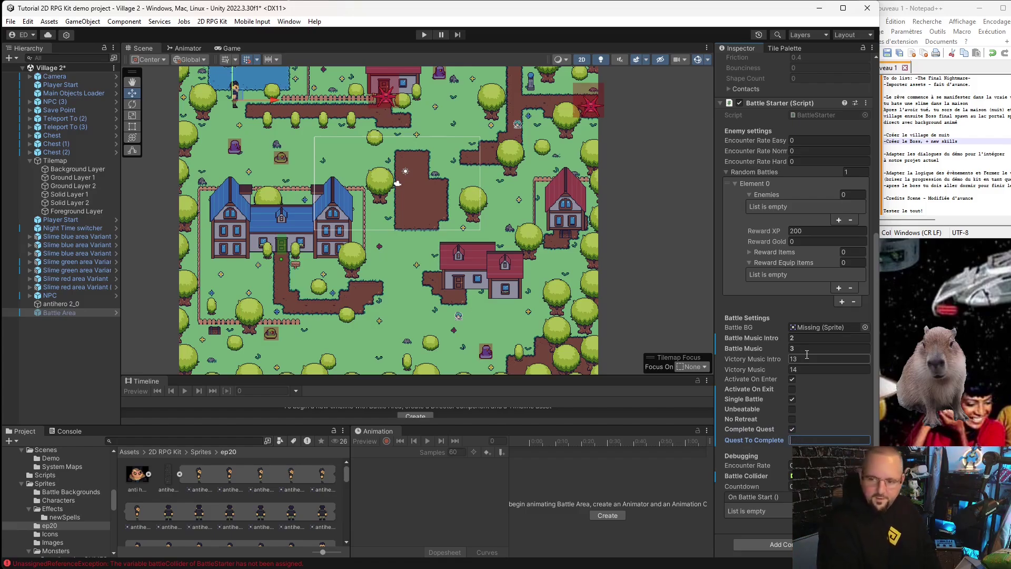
{"action": "type", "text": "marsAttack"}
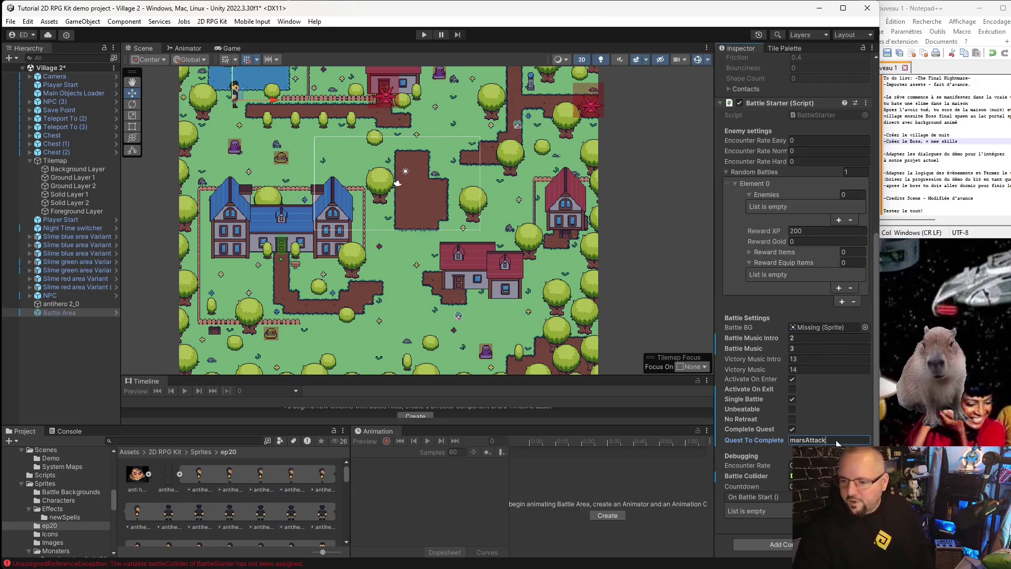
{"action": "left_click_drag", "start_coordinate": [825, 440], "coordinate": [798, 440]}
{"action": "key", "text": "Return"}
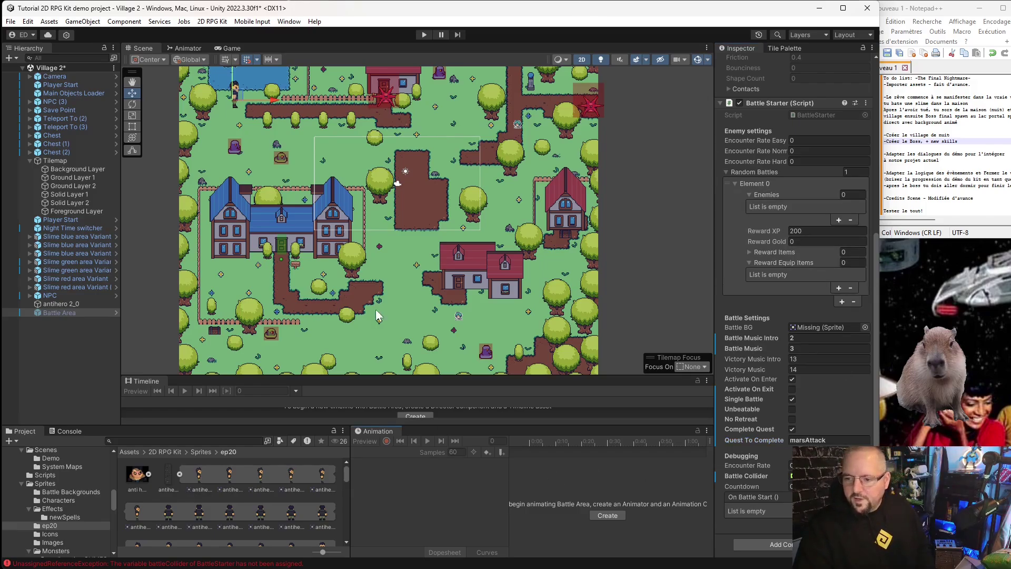
{"action": "left_click", "coordinate": [10, 21]}
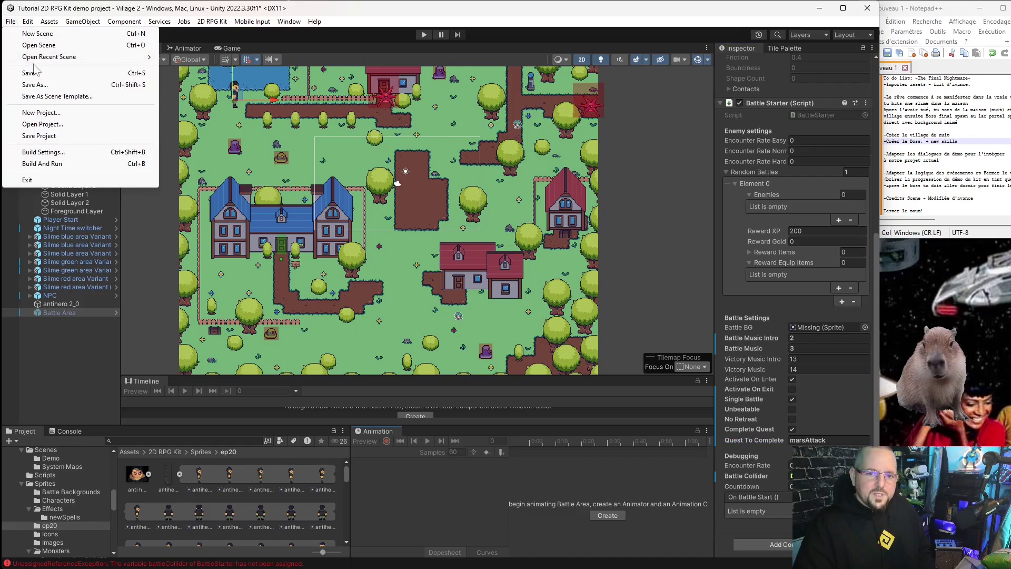
{"action": "key", "text": "Escape"}
{"action": "left_click", "coordinate": [66, 92]}
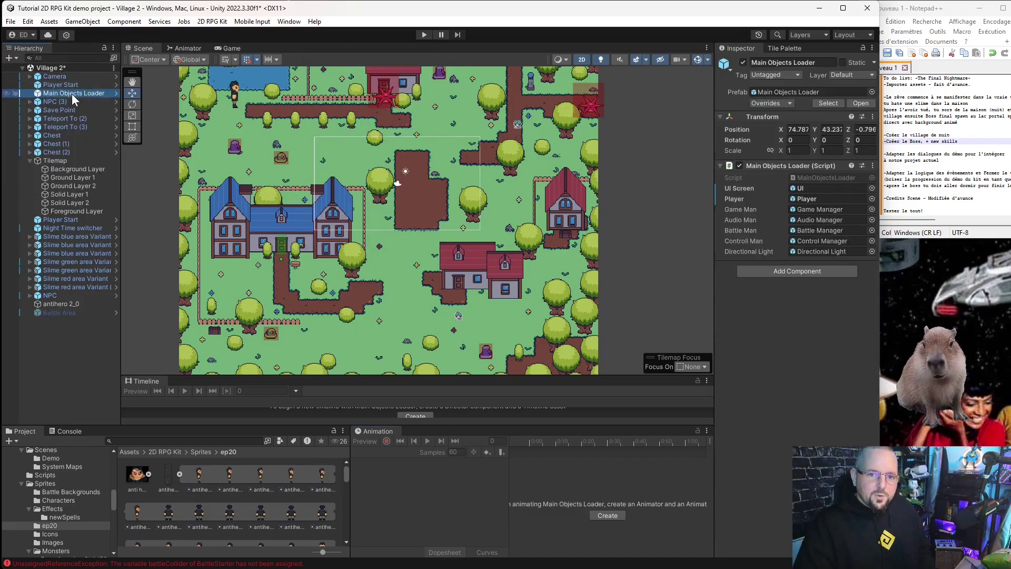
{"action": "double_click", "coordinate": [813, 207]}
{"action": "scroll", "coordinate": [798, 403], "scroll_direction": "down", "scroll_amount": 5}
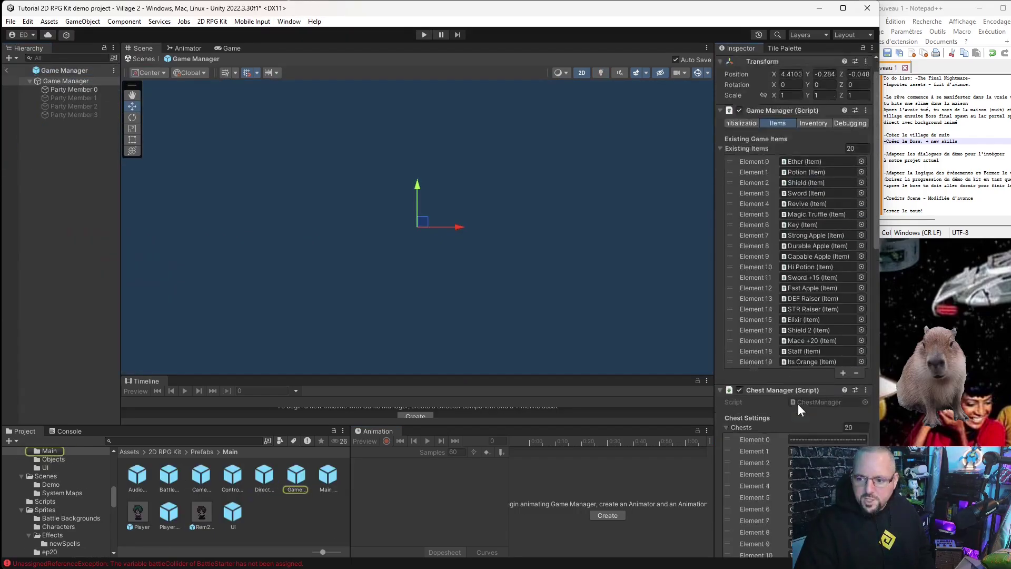
{"action": "scroll", "coordinate": [798, 403], "scroll_direction": "down", "scroll_amount": 5}
{"action": "scroll", "coordinate": [813, 381], "scroll_direction": "down", "scroll_amount": 5}
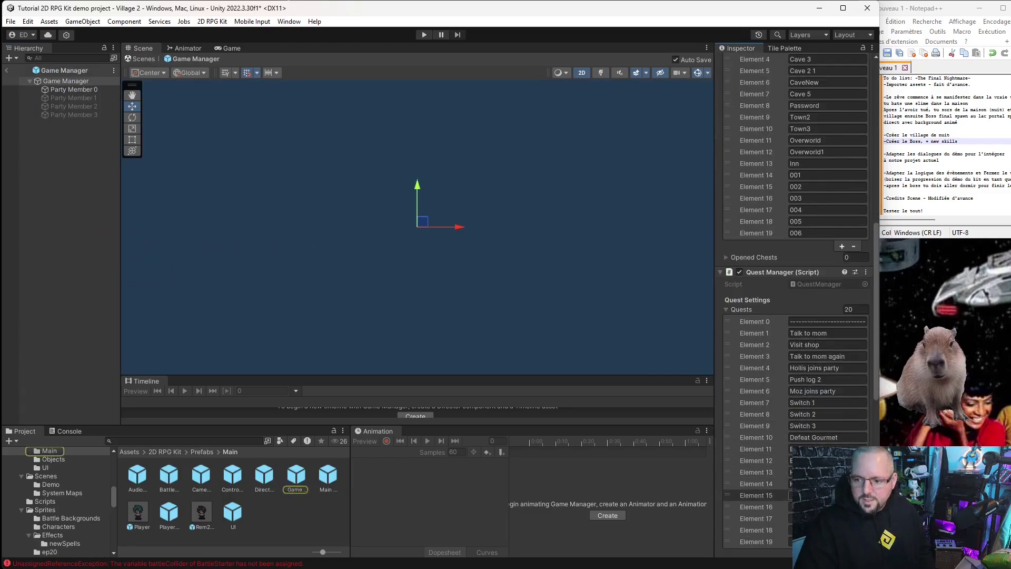
{"action": "left_click", "coordinate": [756, 494]}
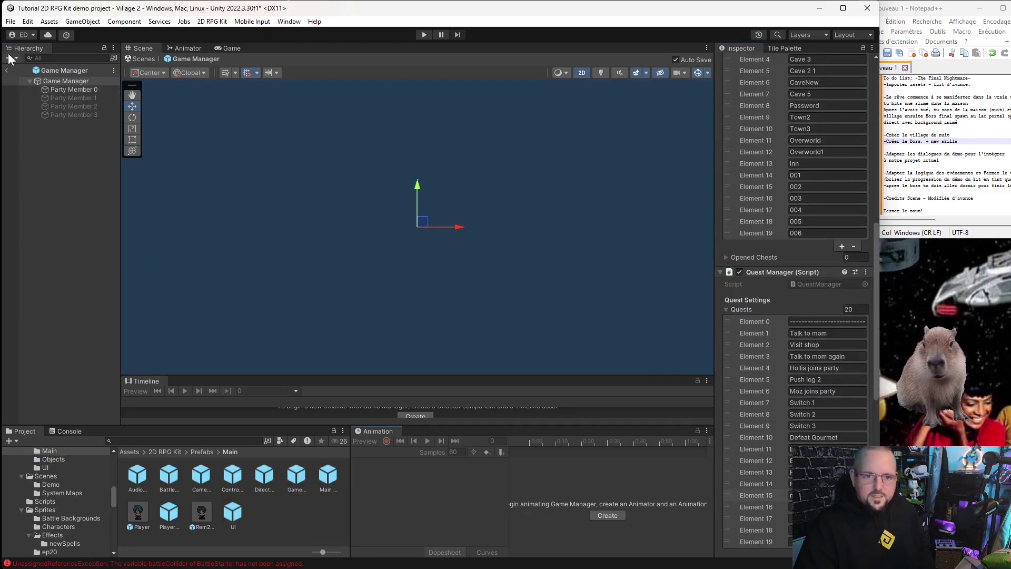
{"action": "left_click", "coordinate": [6, 70]}
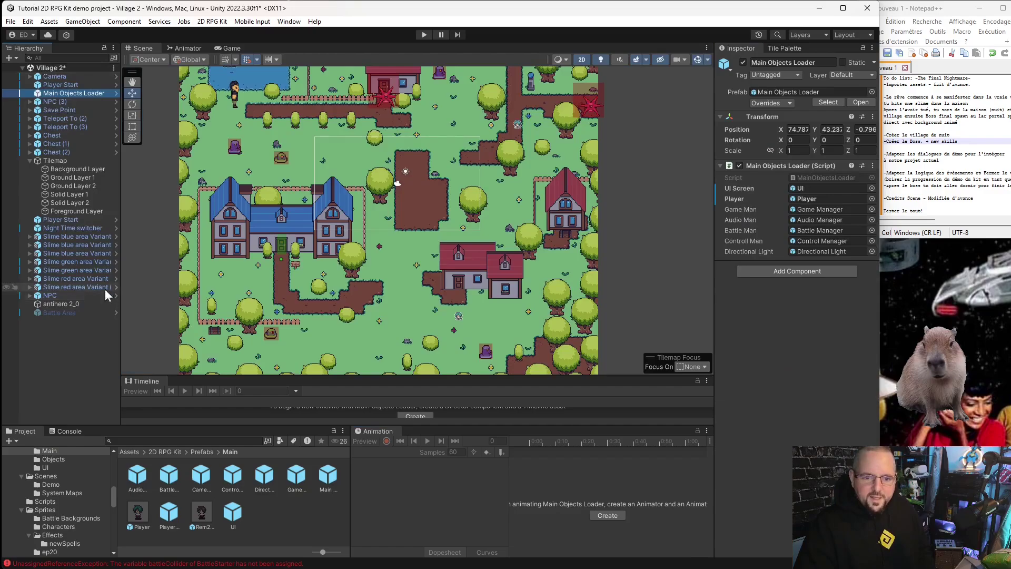
{"action": "left_click", "coordinate": [59, 345]}
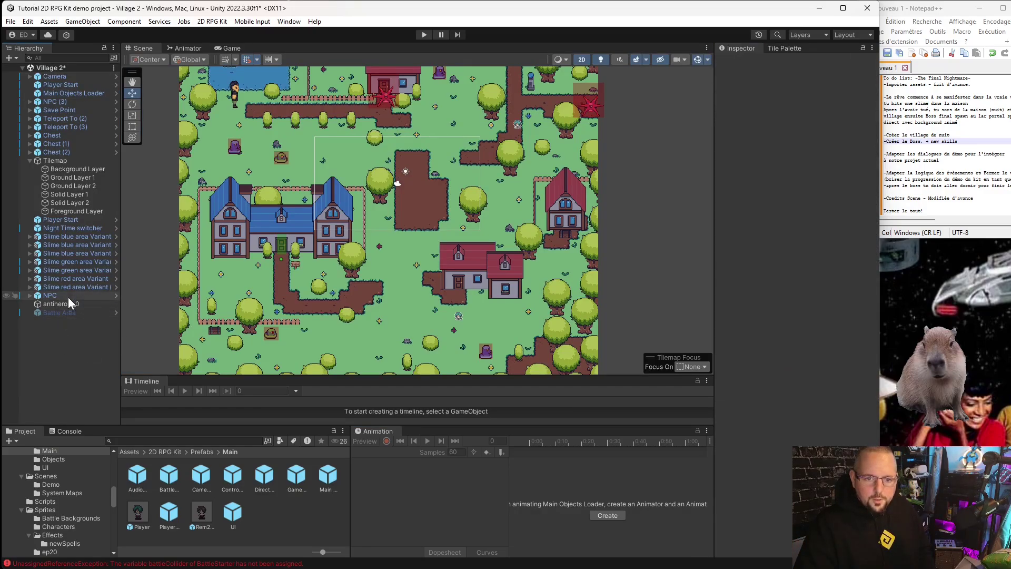
- Add a Teleport To on the red house door, with its Teleport From arrival point just below
{"action": "right_click", "coordinate": [56, 346]}
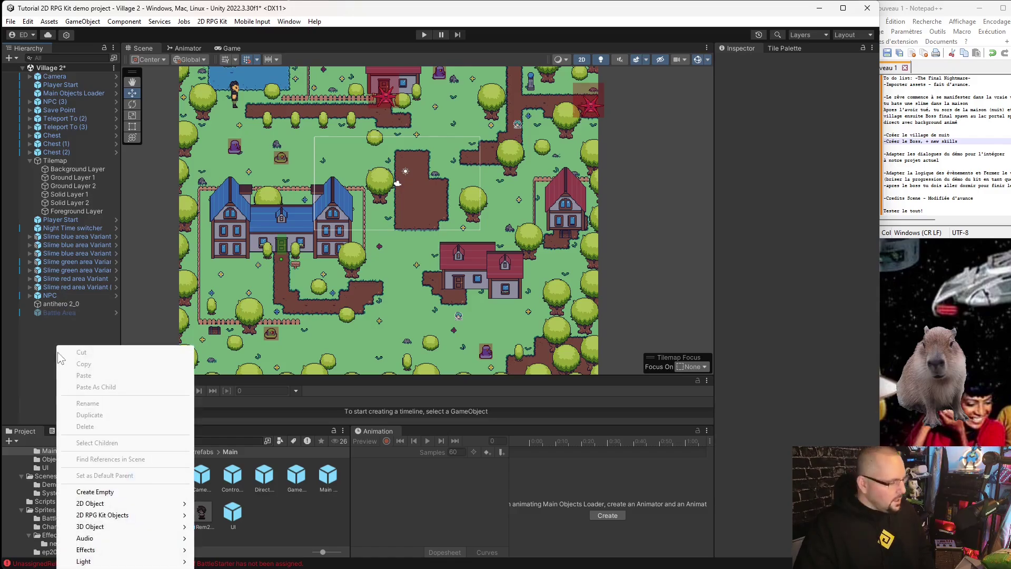
{"action": "mouse_move", "coordinate": [156, 516]}
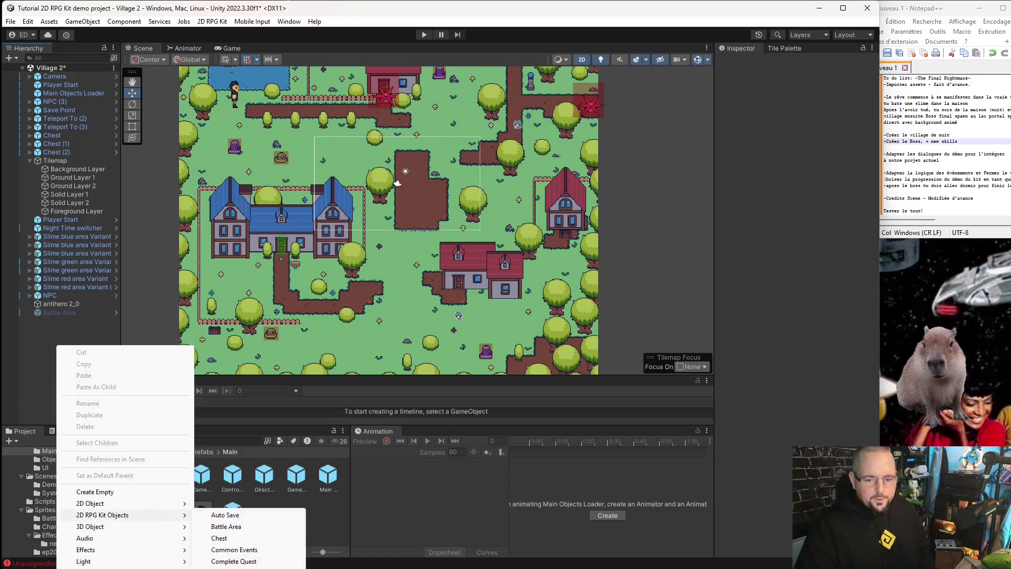
{"action": "left_click", "coordinate": [232, 566]}
{"action": "scroll", "coordinate": [395, 137], "scroll_direction": "down", "scroll_amount": 3}
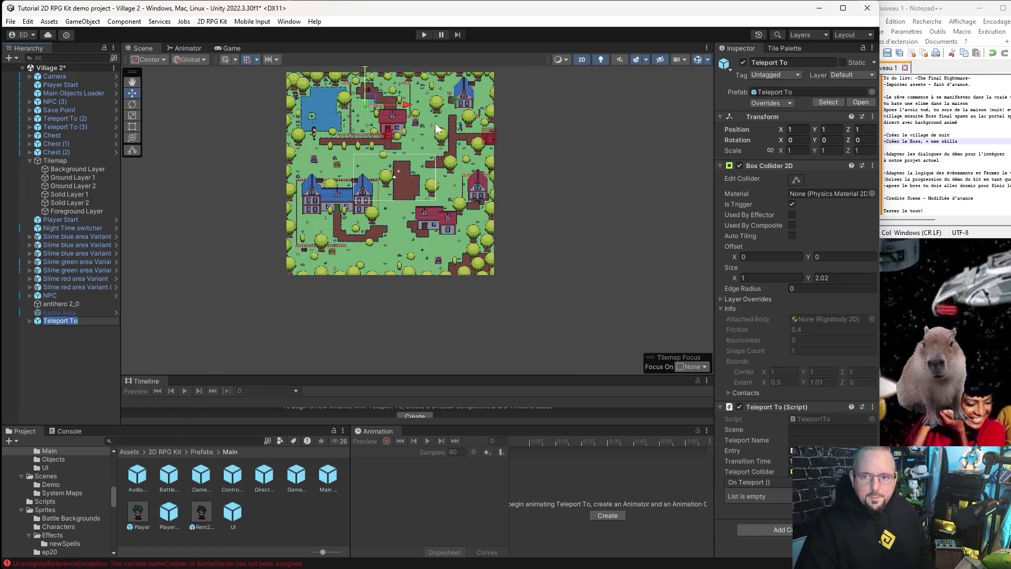
{"action": "left_click_drag", "start_coordinate": [367, 105], "coordinate": [419, 259]}
{"action": "scroll", "coordinate": [427, 234], "scroll_direction": "up", "scroll_amount": 2}
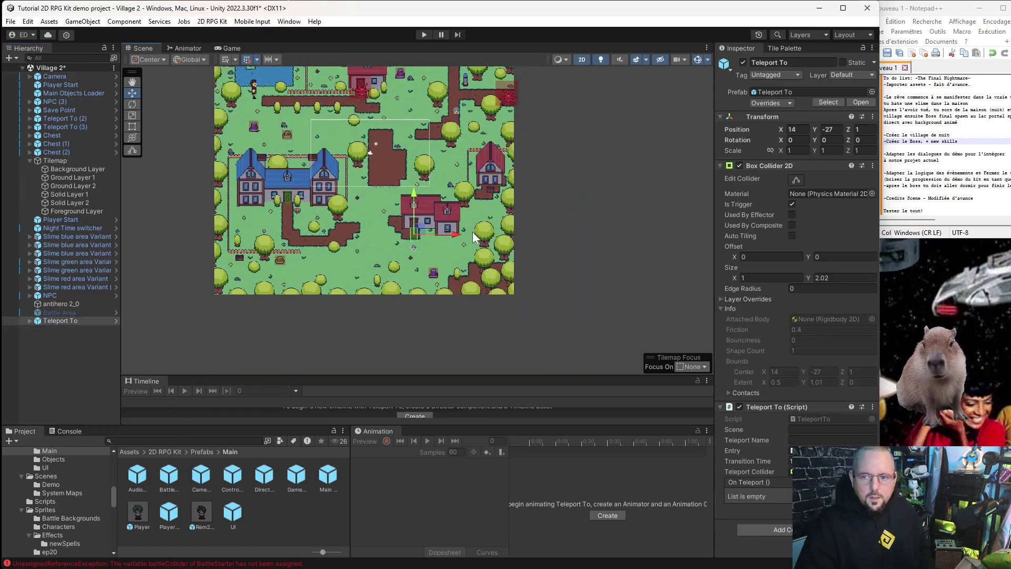
{"action": "scroll", "coordinate": [426, 235], "scroll_direction": "up", "scroll_amount": 3}
{"action": "scroll", "coordinate": [401, 237], "scroll_direction": "up", "scroll_amount": 3}
{"action": "scroll", "coordinate": [377, 242], "scroll_direction": "up", "scroll_amount": 3}
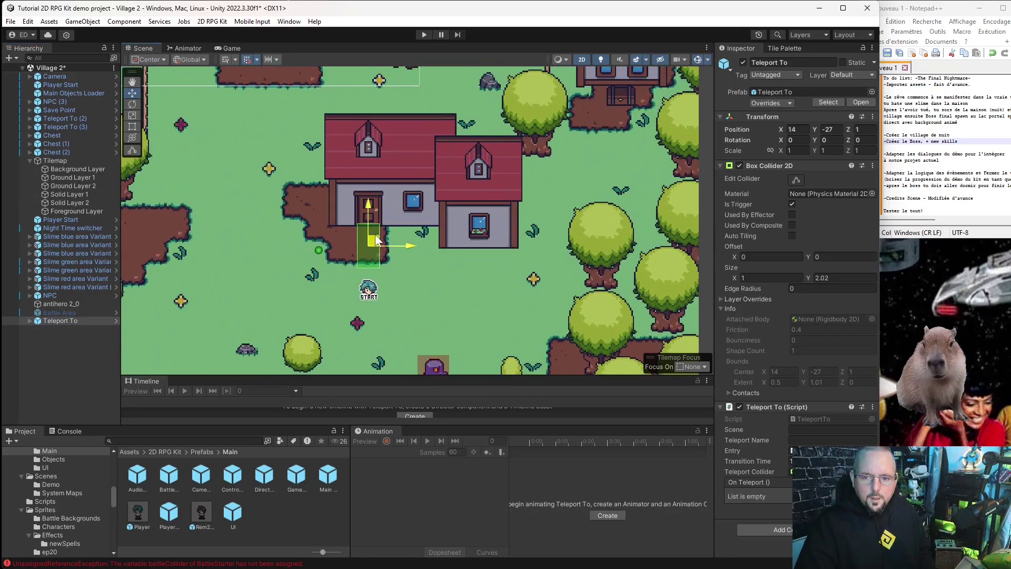
{"action": "left_click_drag", "start_coordinate": [375, 240], "coordinate": [375, 229]}
{"action": "scroll", "coordinate": [375, 229], "scroll_direction": "up", "scroll_amount": 2}
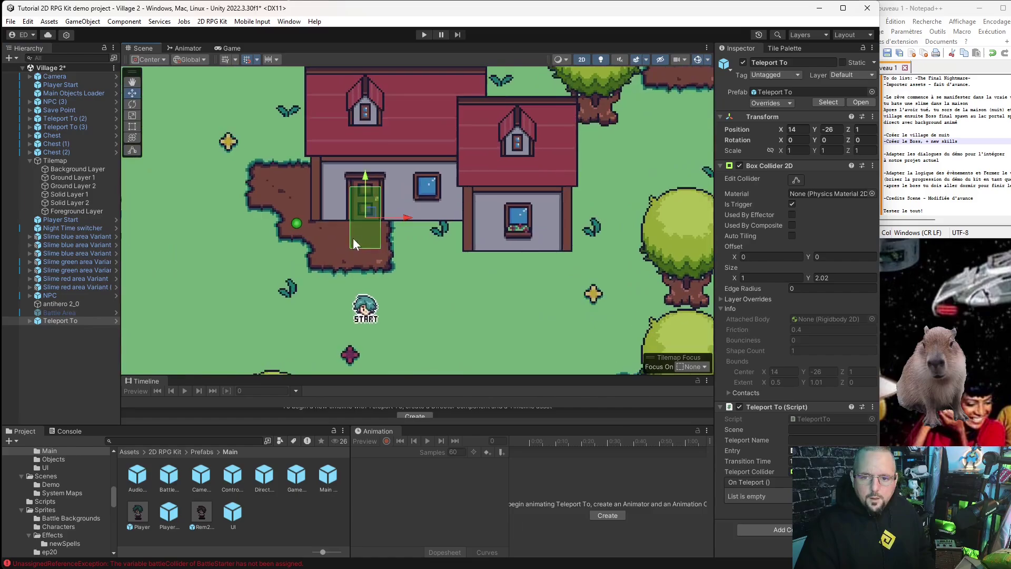
{"action": "left_click", "coordinate": [293, 222]}
{"action": "left_click_drag", "start_coordinate": [293, 222], "coordinate": [307, 294]}
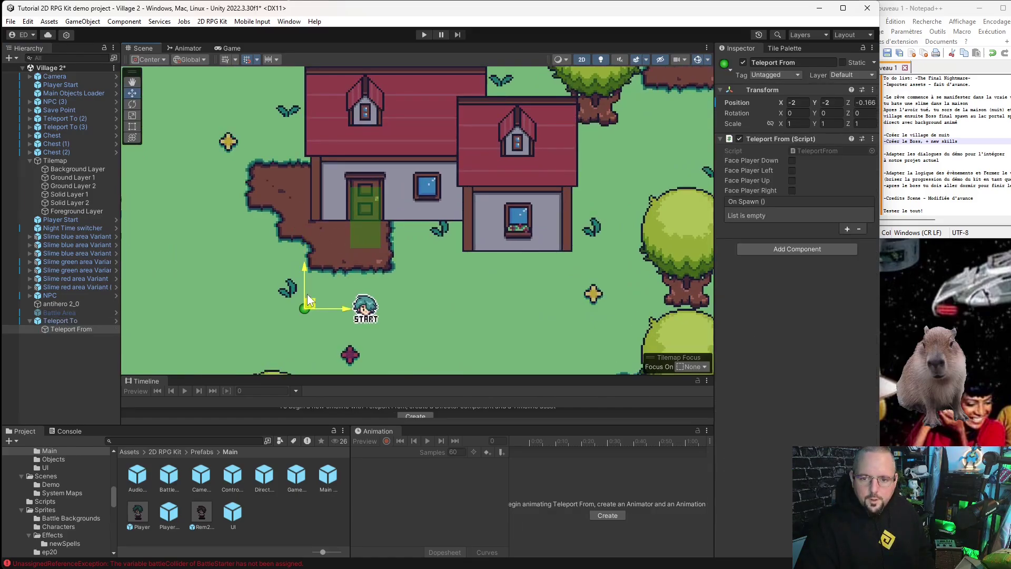
{"action": "left_click", "coordinate": [370, 235]}
- Set the portal's Scene and Teleport Name both to Credits
{"action": "left_click", "coordinate": [832, 429]}
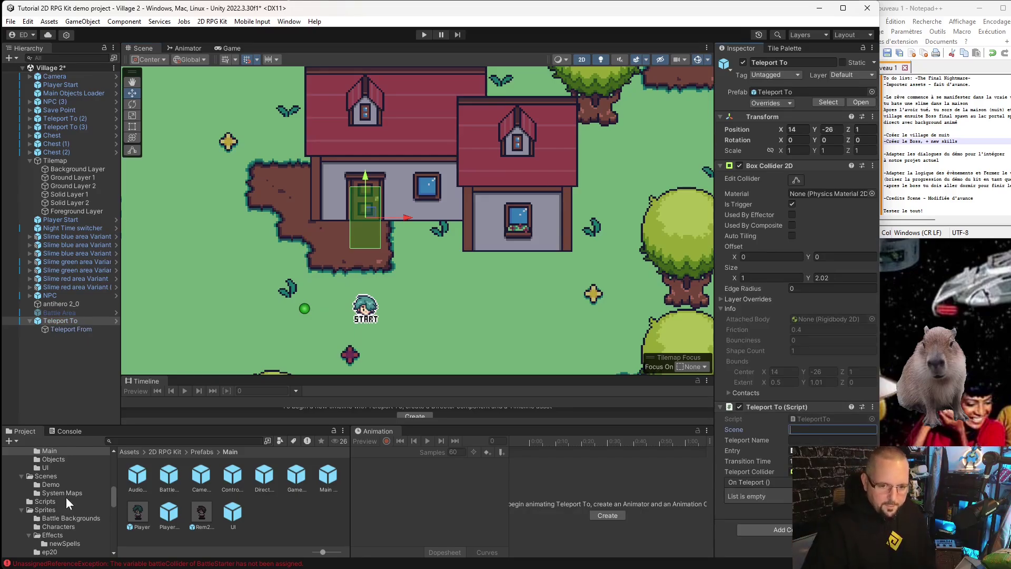
{"action": "left_click", "coordinate": [53, 484]}
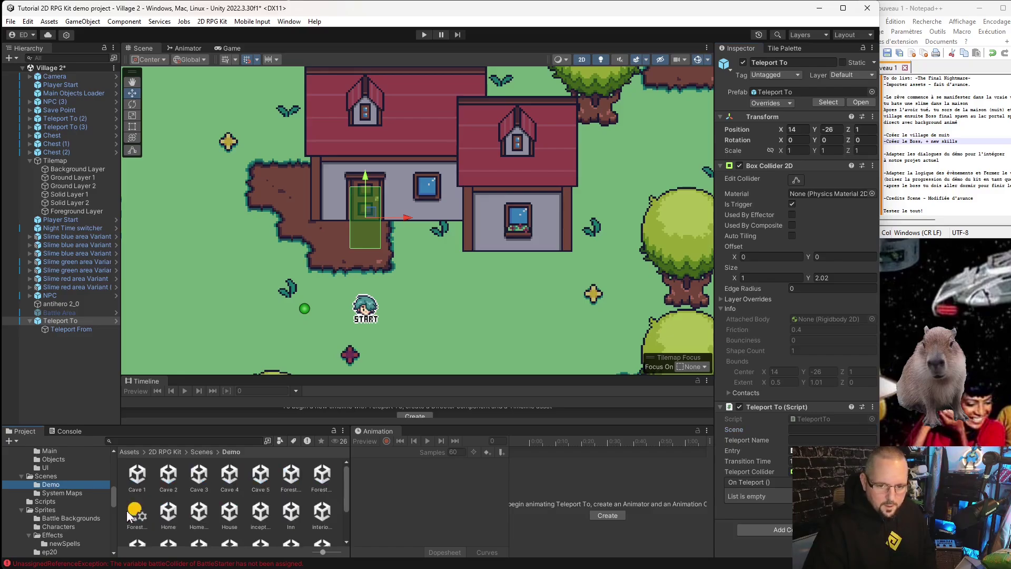
{"action": "left_click", "coordinate": [67, 493]}
{"action": "left_click", "coordinate": [135, 485]}
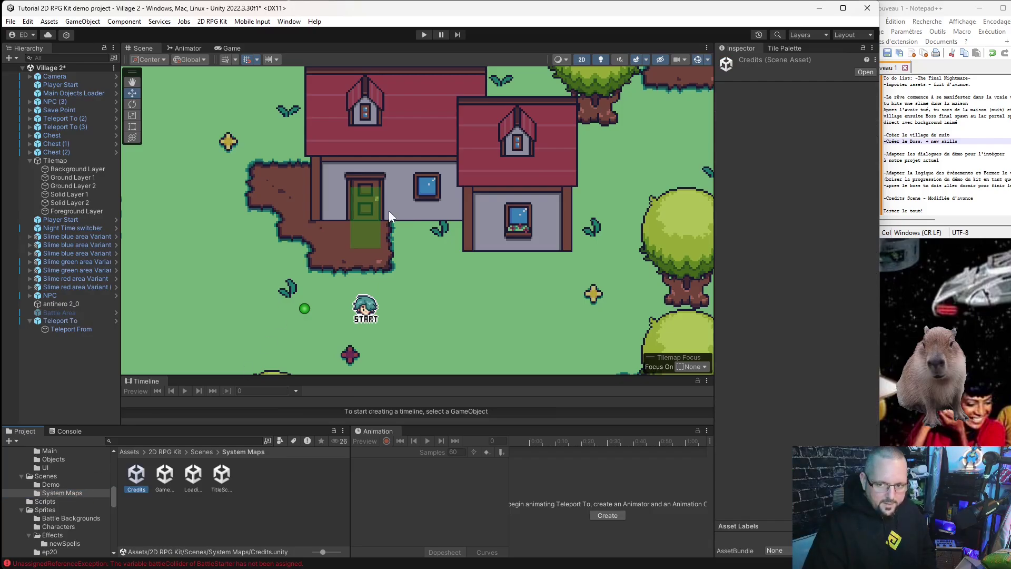
{"action": "left_click", "coordinate": [364, 224]}
{"action": "left_click", "coordinate": [803, 429]}
{"action": "type", "text": "Credits"}
{"action": "left_click", "coordinate": [808, 439]}
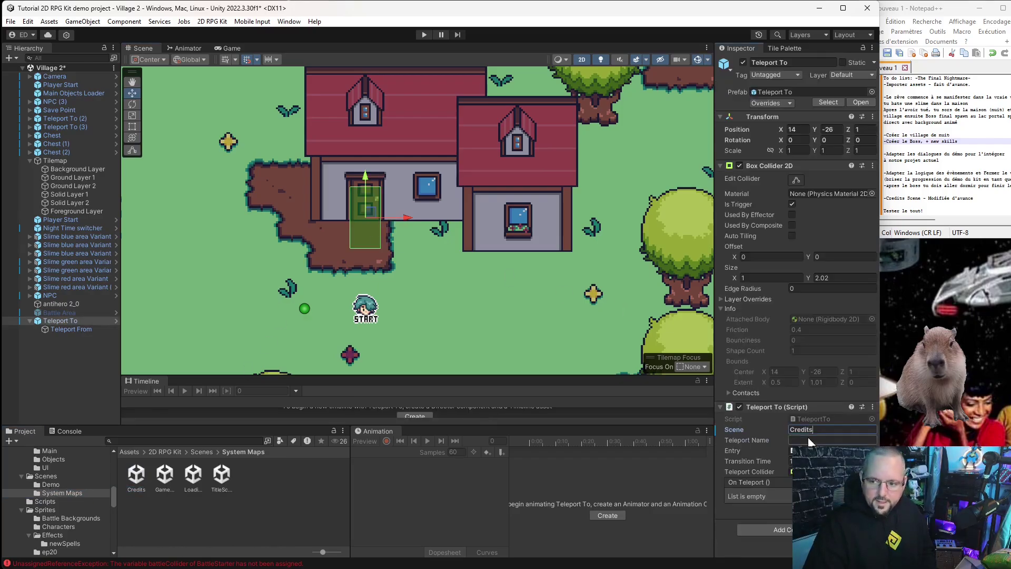
{"action": "type", "text": "Credits"}
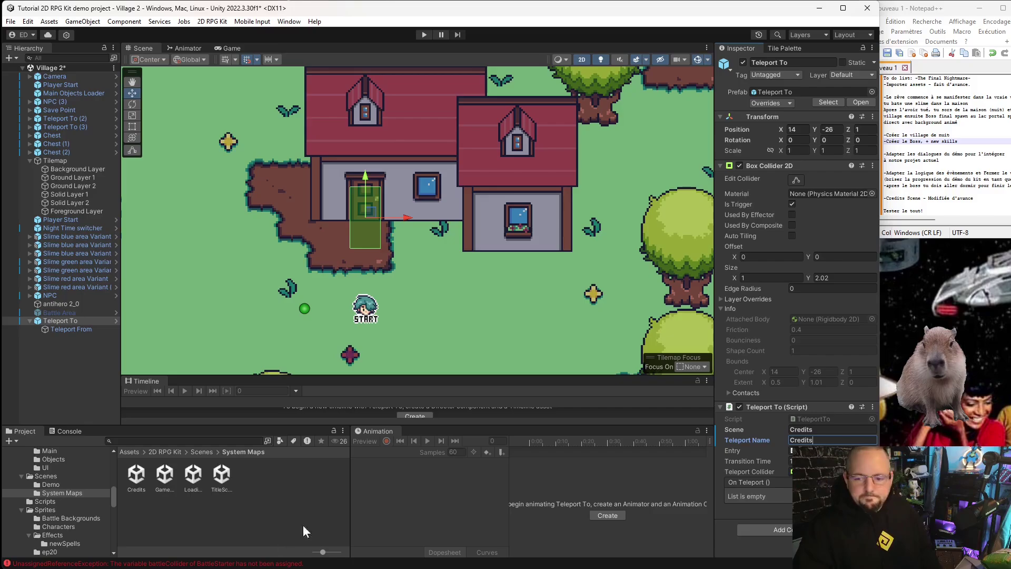
{"action": "key", "text": "Return"}
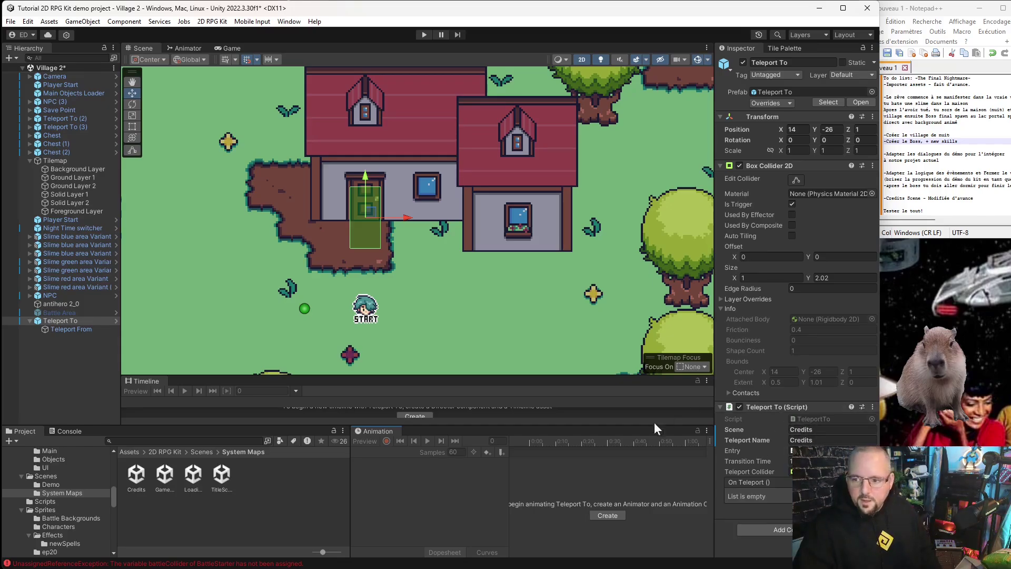
{"action": "scroll", "coordinate": [361, 231], "scroll_direction": "down", "scroll_amount": 5}
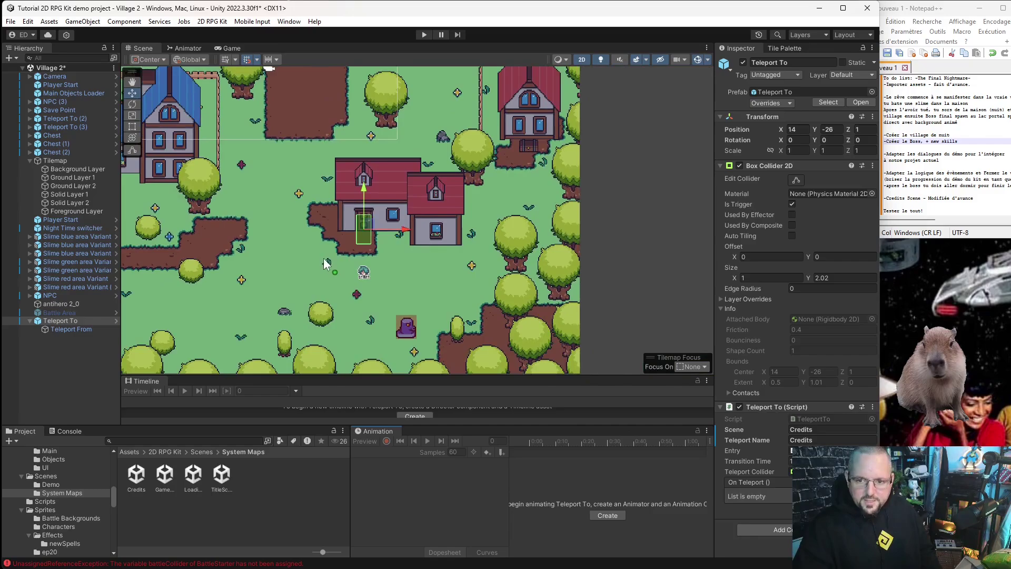
{"action": "scroll", "coordinate": [323, 258], "scroll_direction": "up", "scroll_amount": 2}
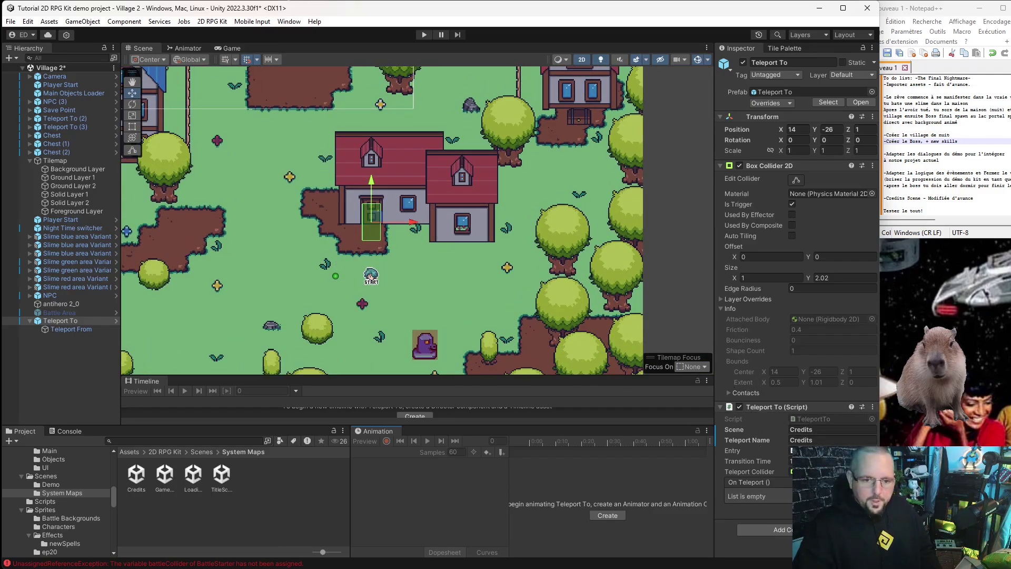
- Add an Event Object Activator, then deactivate the Teleport To portal
{"action": "left_click", "coordinate": [43, 365]}
{"action": "right_click", "coordinate": [32, 352]}
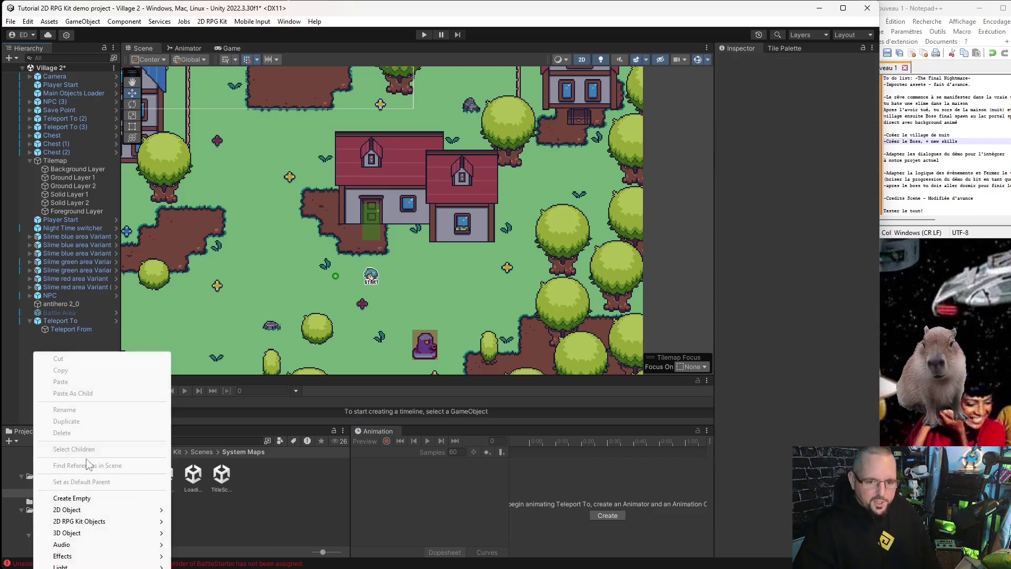
{"action": "mouse_move", "coordinate": [94, 521]}
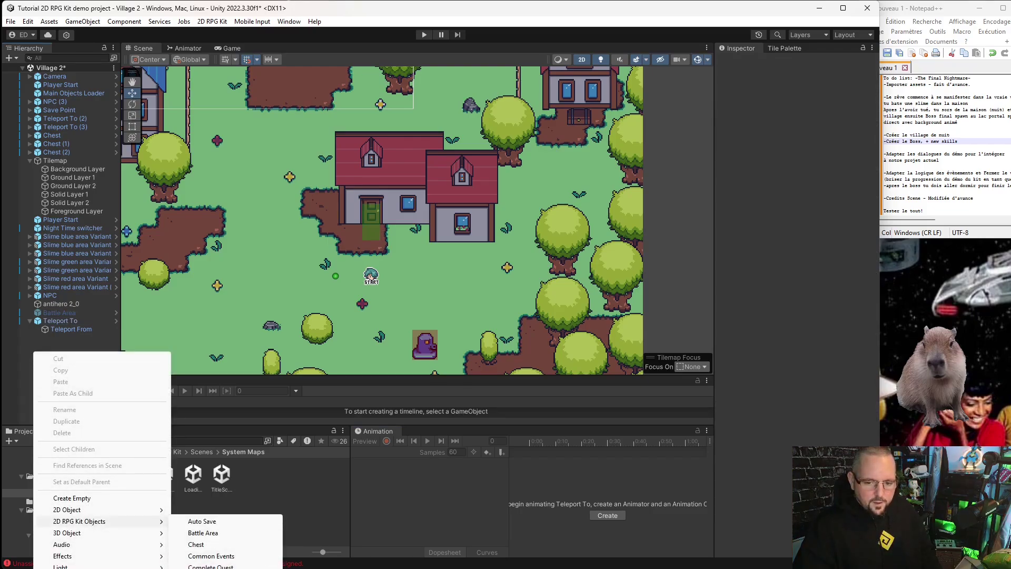
{"action": "left_click", "coordinate": [211, 567]}
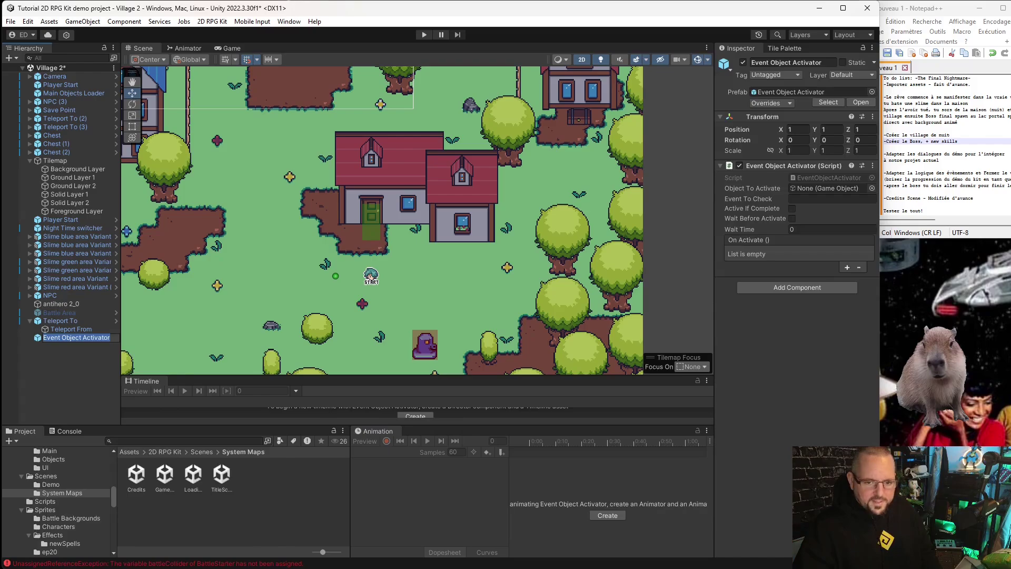
{"action": "left_click", "coordinate": [36, 364]}
{"action": "left_click", "coordinate": [63, 338]}
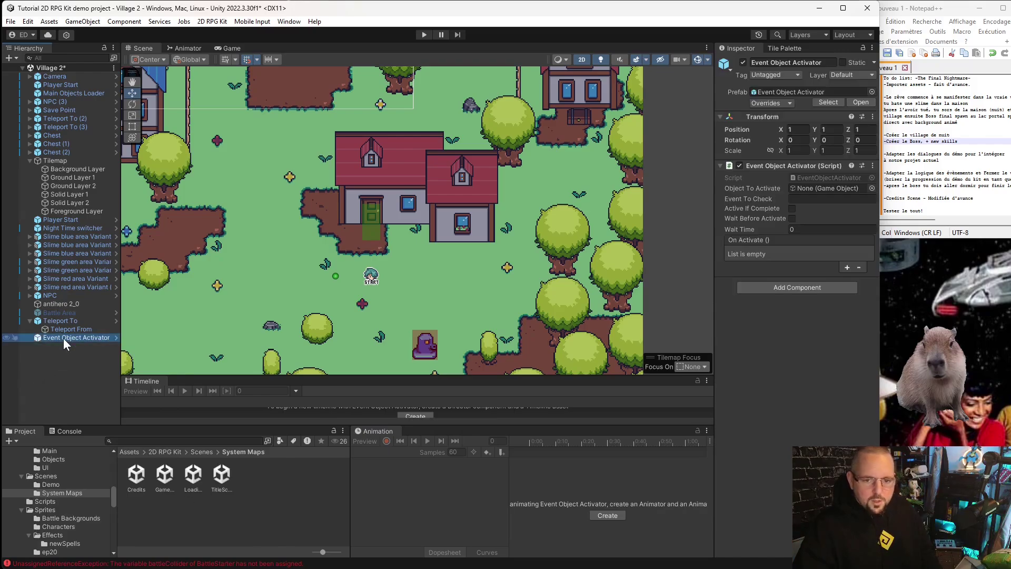
{"action": "left_click", "coordinate": [65, 321]}
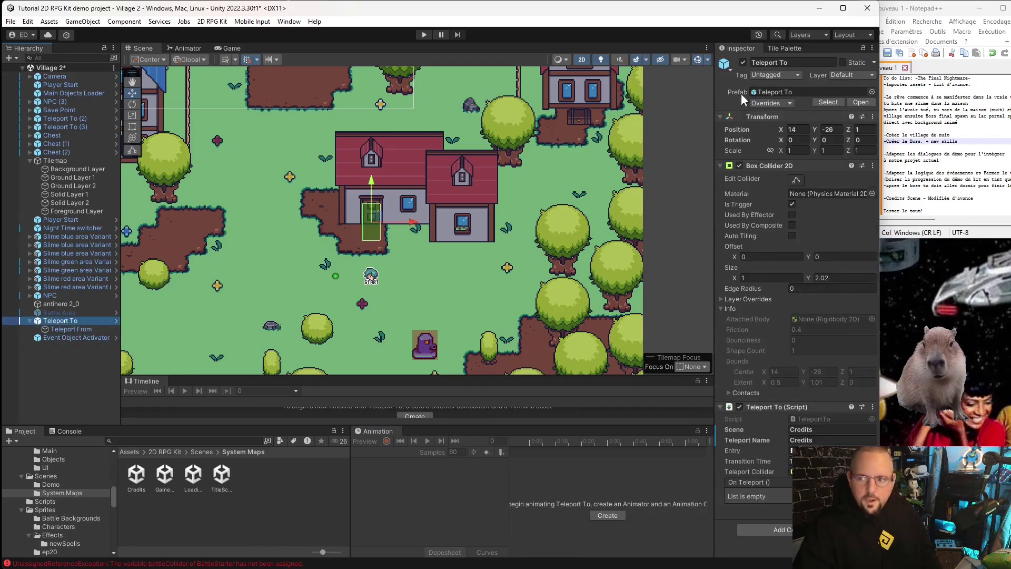
{"action": "left_click", "coordinate": [742, 62]}
- Delete the trial Event Object Activator object
{"action": "left_click", "coordinate": [57, 337]}
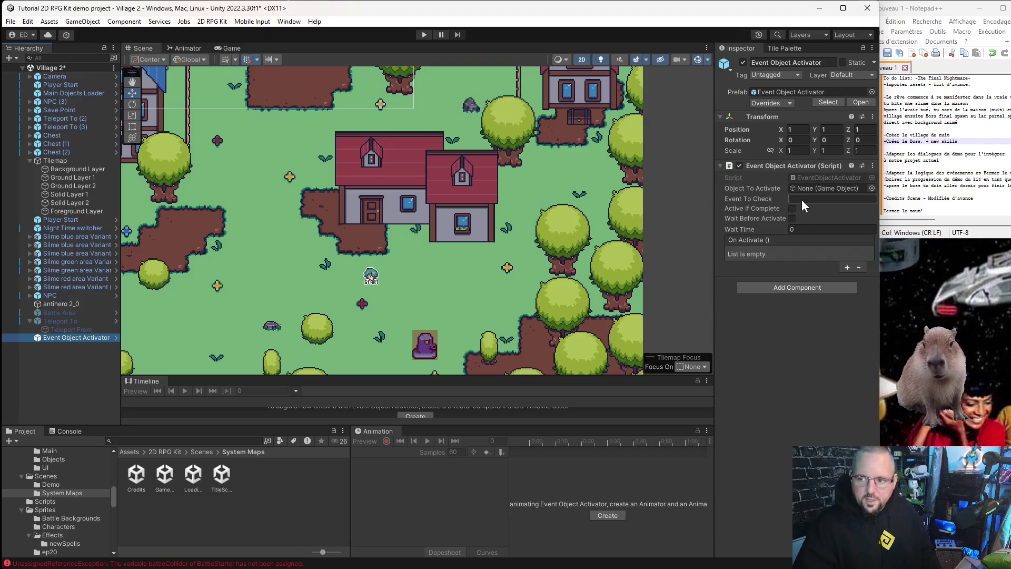
{"action": "left_click", "coordinate": [66, 336]}
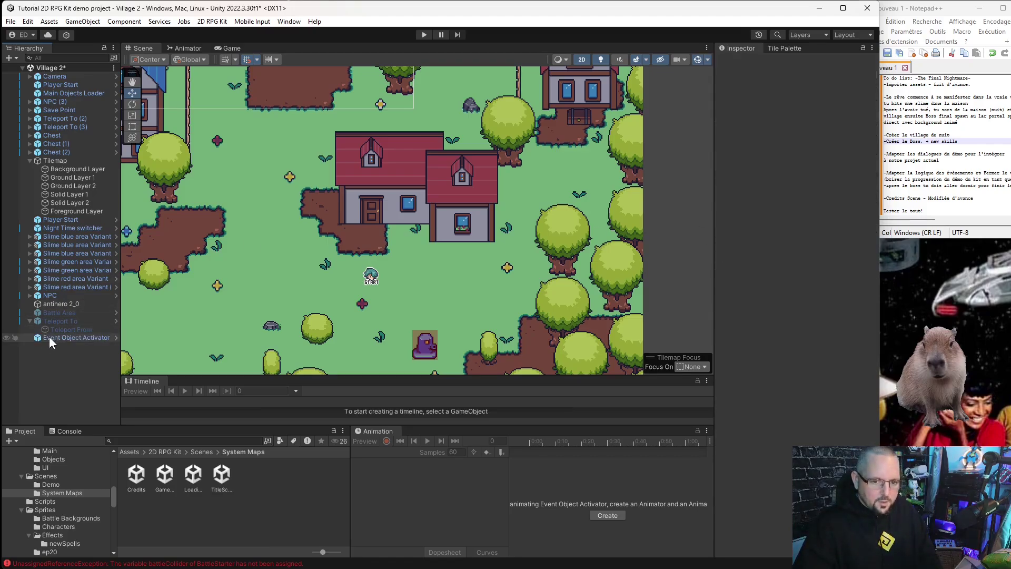
{"action": "key", "text": "Escape"}
{"action": "key", "text": "Delete"}
- Add and delete a trial Complete Quest object, then begin adding another kit object
{"action": "right_click", "coordinate": [40, 339]}
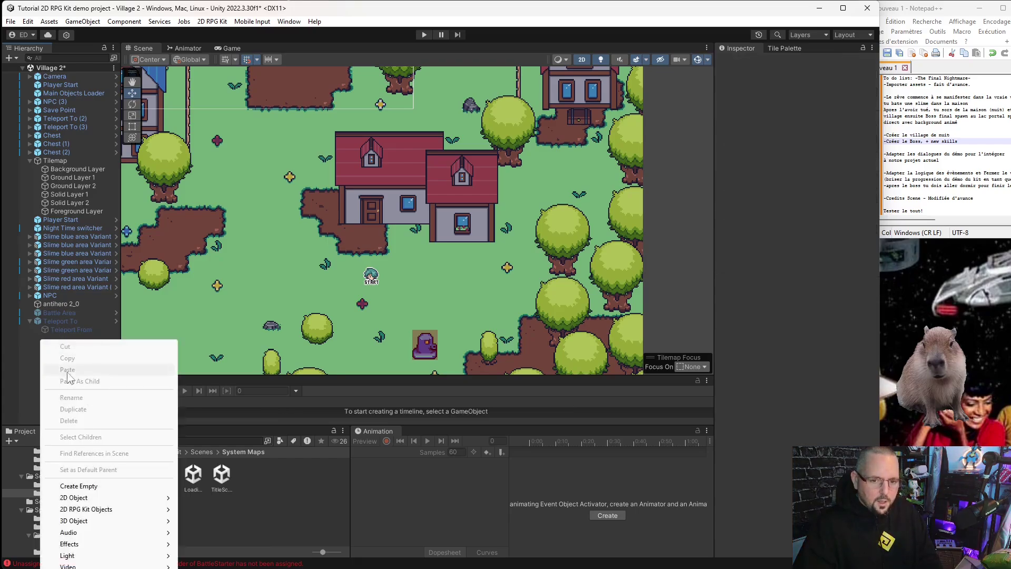
{"action": "mouse_move", "coordinate": [122, 504]}
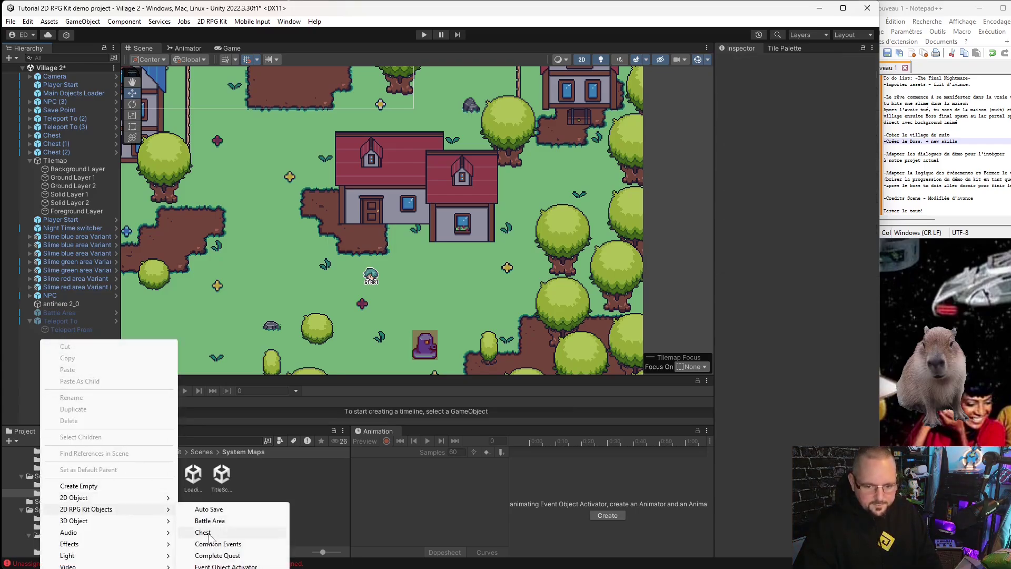
{"action": "left_click", "coordinate": [247, 555]}
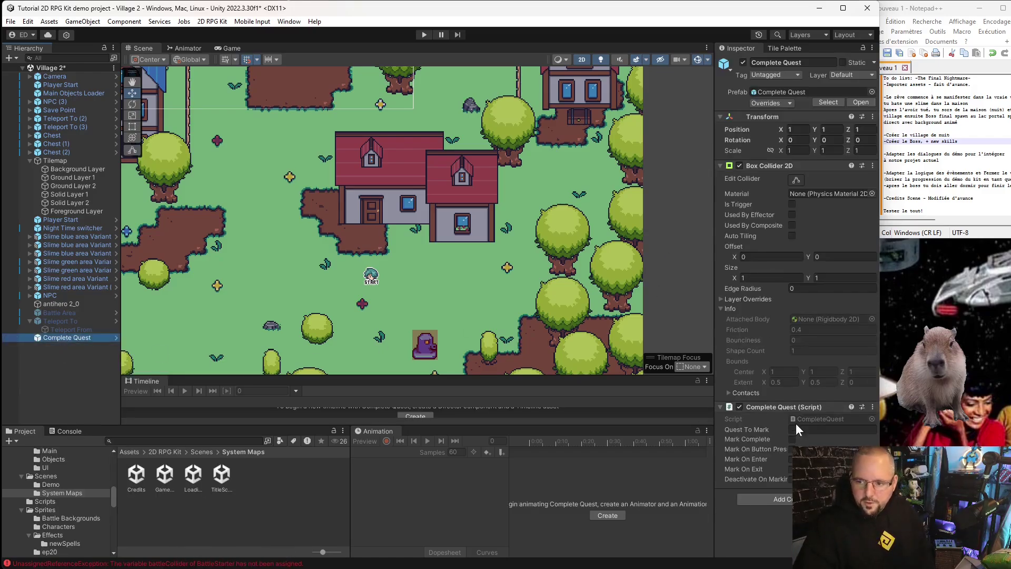
{"action": "left_click", "coordinate": [51, 337]}
{"action": "key", "text": "Escape"}
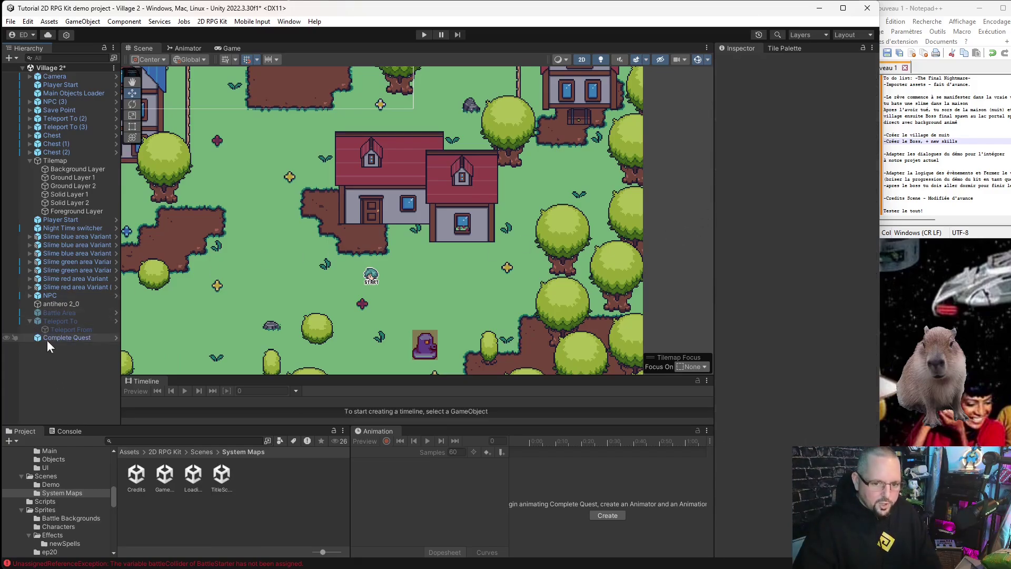
{"action": "key", "text": "Delete"}
{"action": "right_click", "coordinate": [53, 337]}
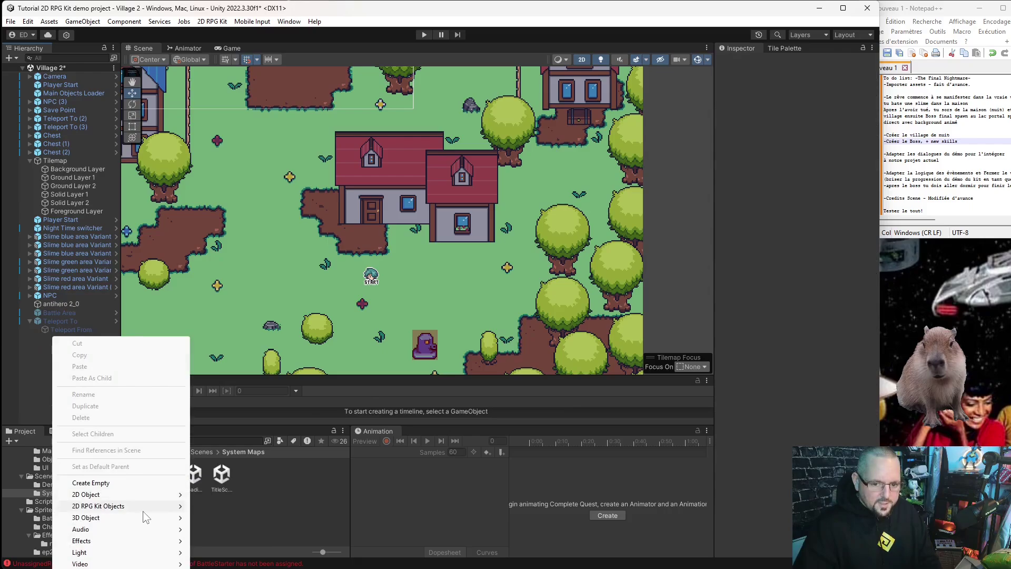
{"action": "mouse_move", "coordinate": [143, 507]}
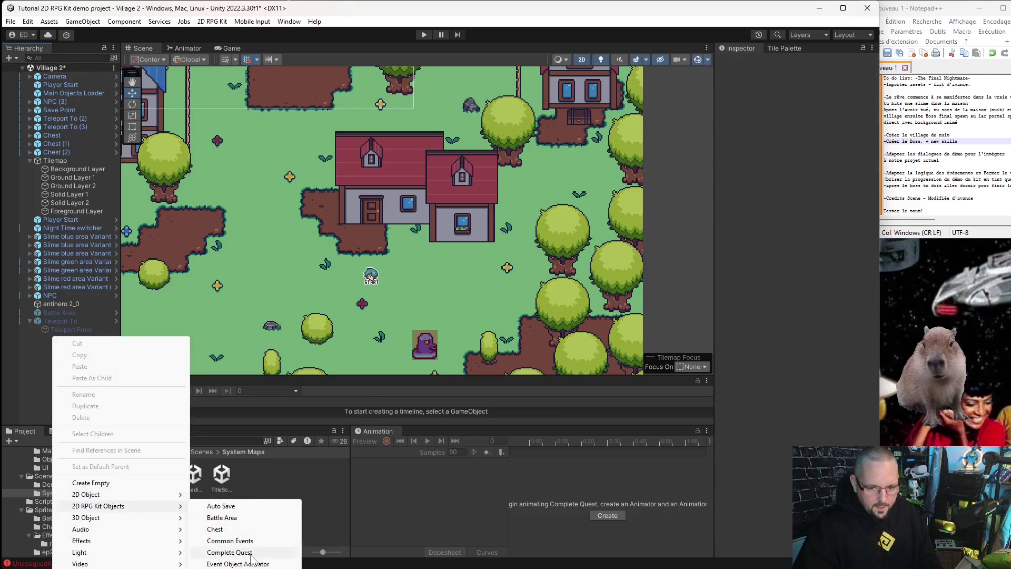
- Add a Quest Object Activator that checks marsAttack and activates Teleport To when complete
{"action": "left_click", "coordinate": [237, 566]}
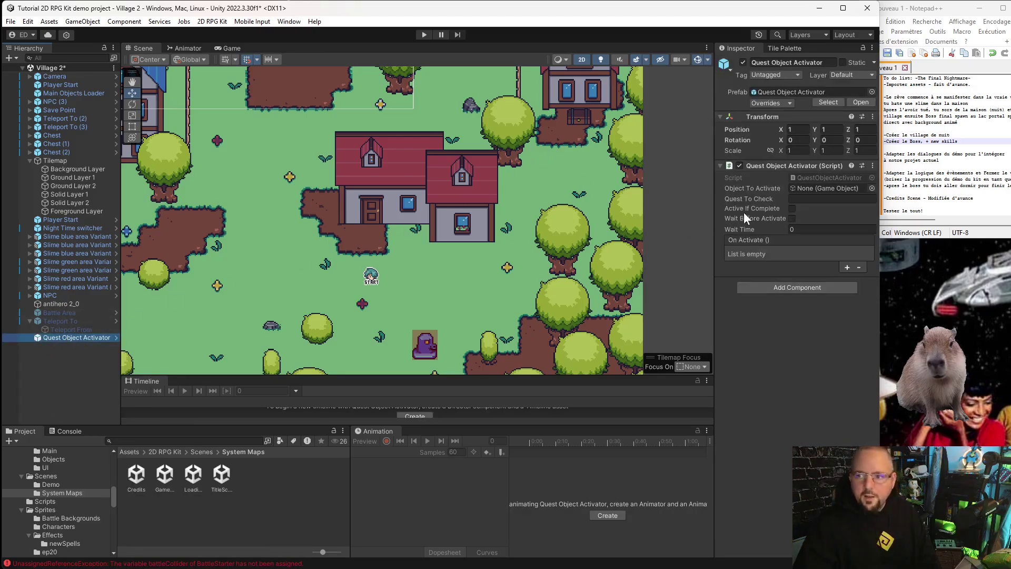
{"action": "left_click", "coordinate": [803, 199]}
{"action": "type", "text": "Credits"}
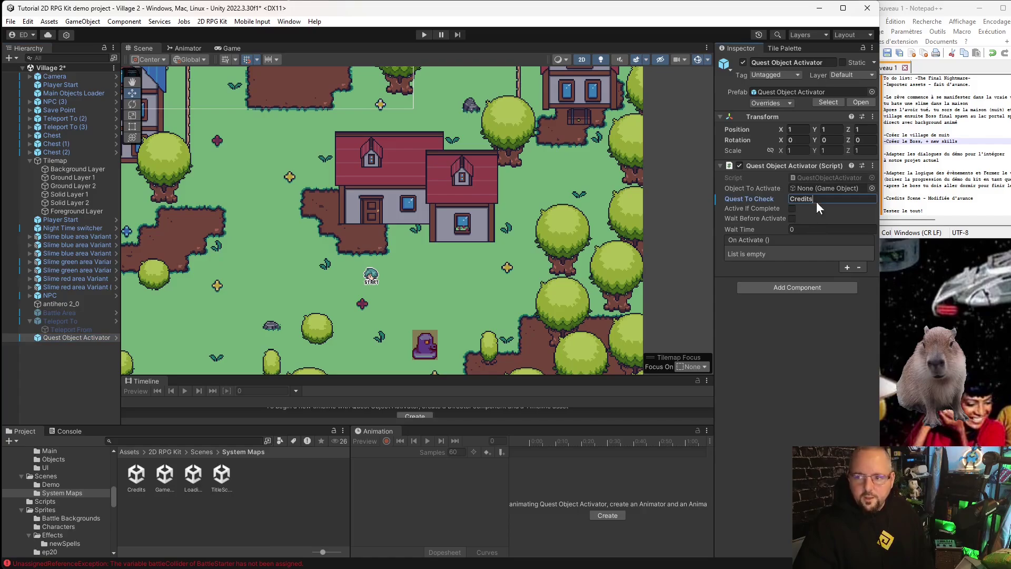
{"action": "key", "text": "BackSpace"}
{"action": "key", "text": "BackSpace"}
{"action": "key", "text": "BackSpace"}
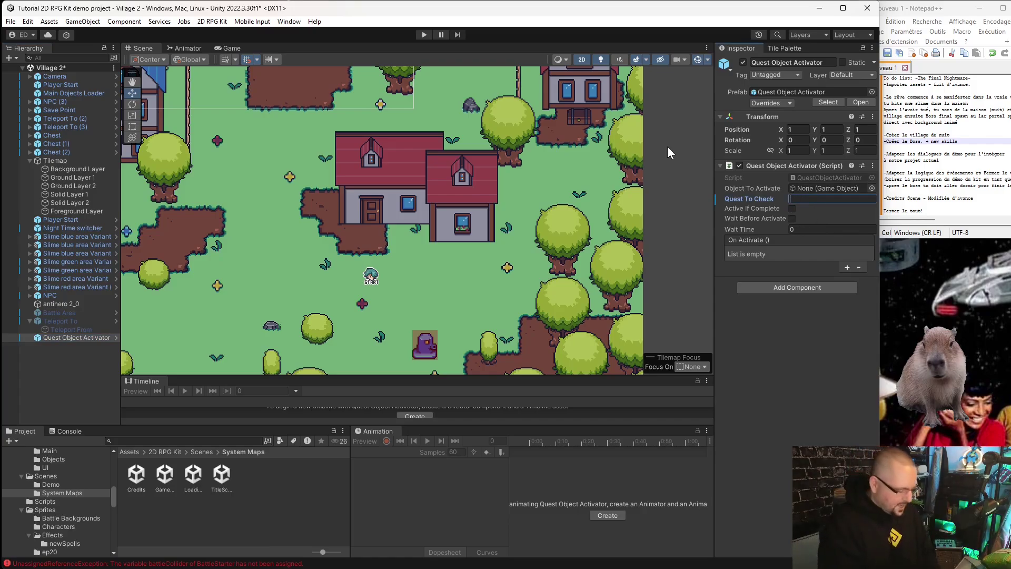
{"action": "type", "text": "marsAt"}
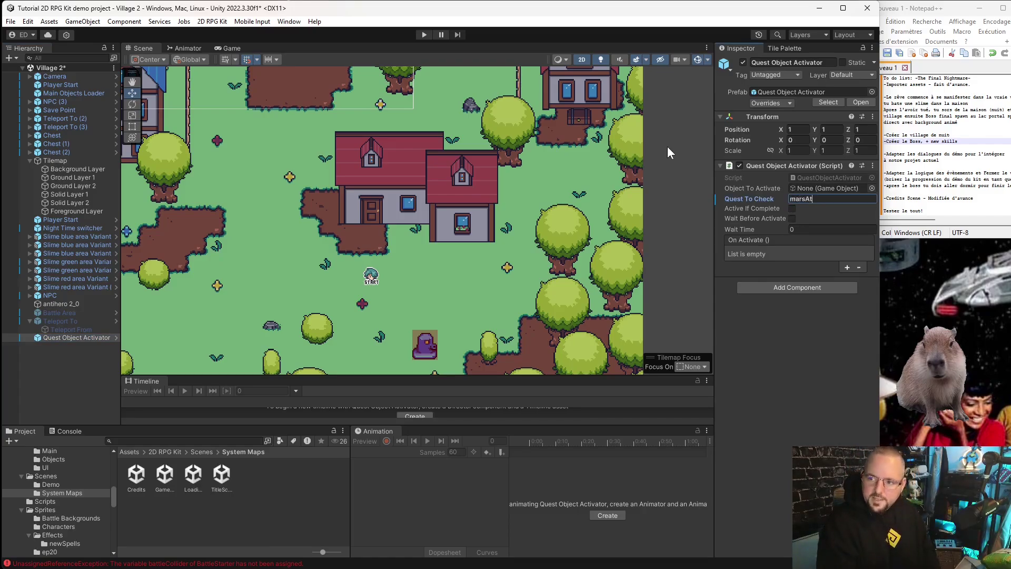
{"action": "type", "text": "tack"}
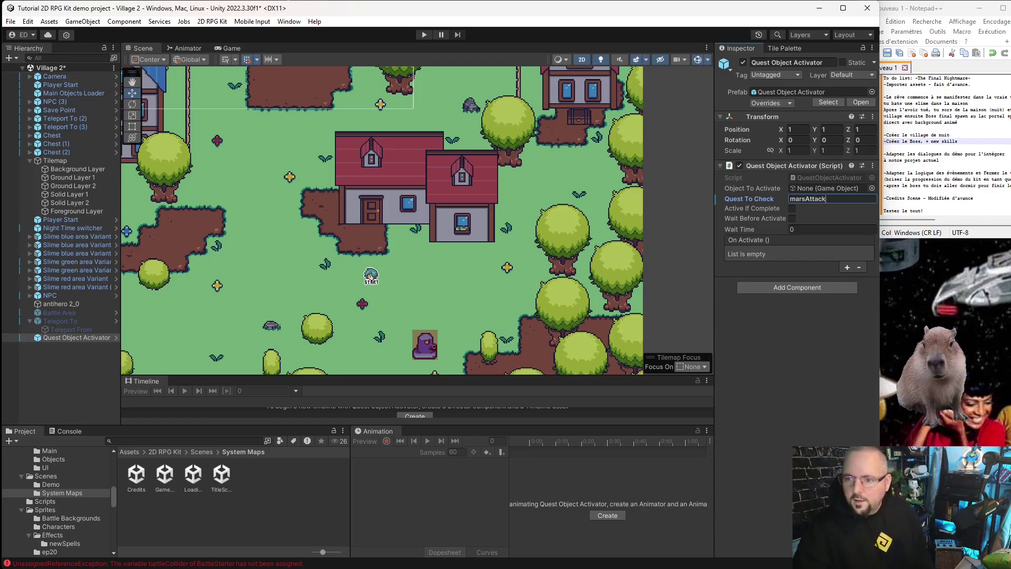
{"action": "left_click", "coordinate": [791, 209]}
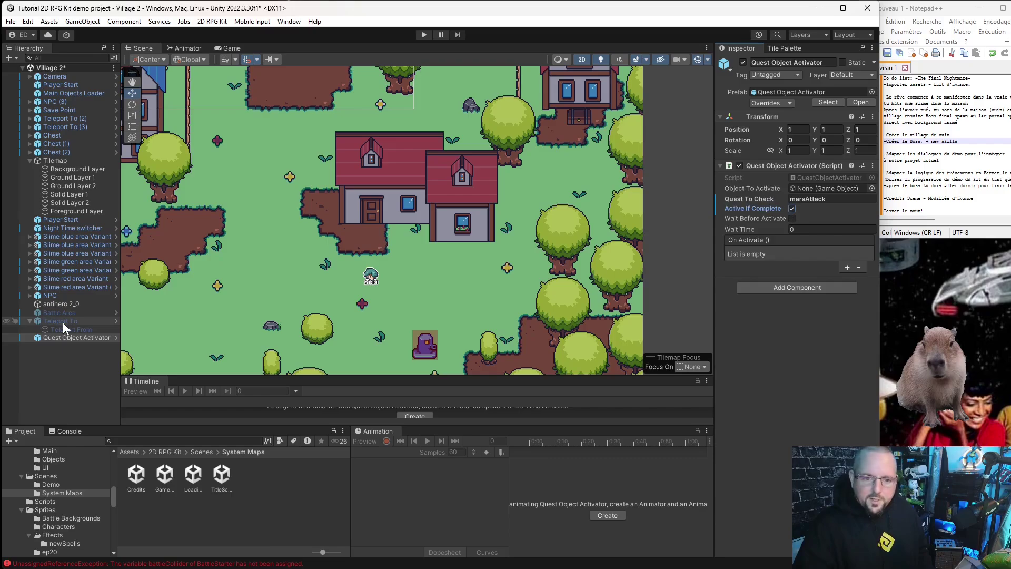
{"action": "left_click_drag", "start_coordinate": [59, 321], "coordinate": [825, 235]}
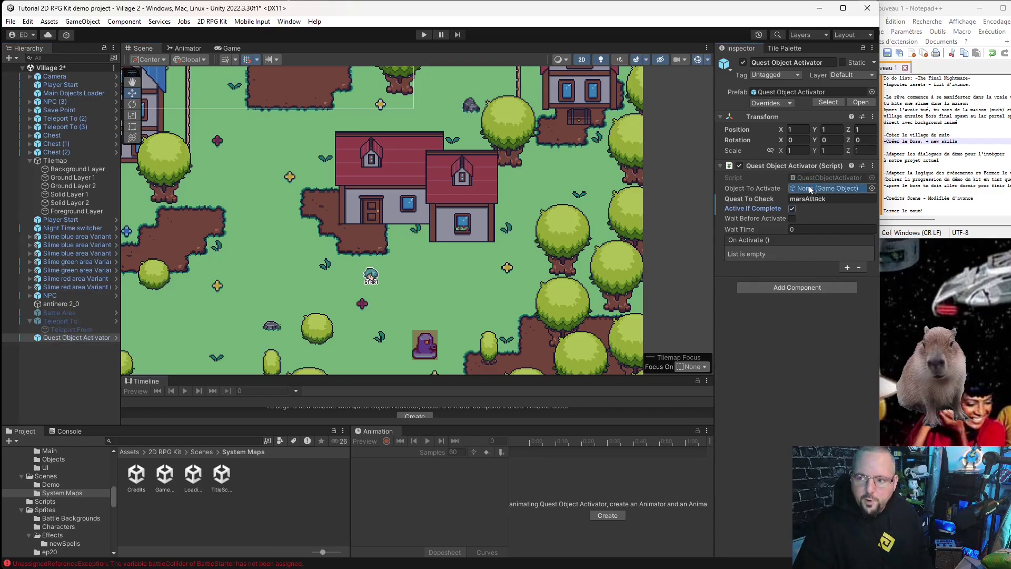
{"action": "left_click_drag", "start_coordinate": [809, 186], "coordinate": [808, 185]}
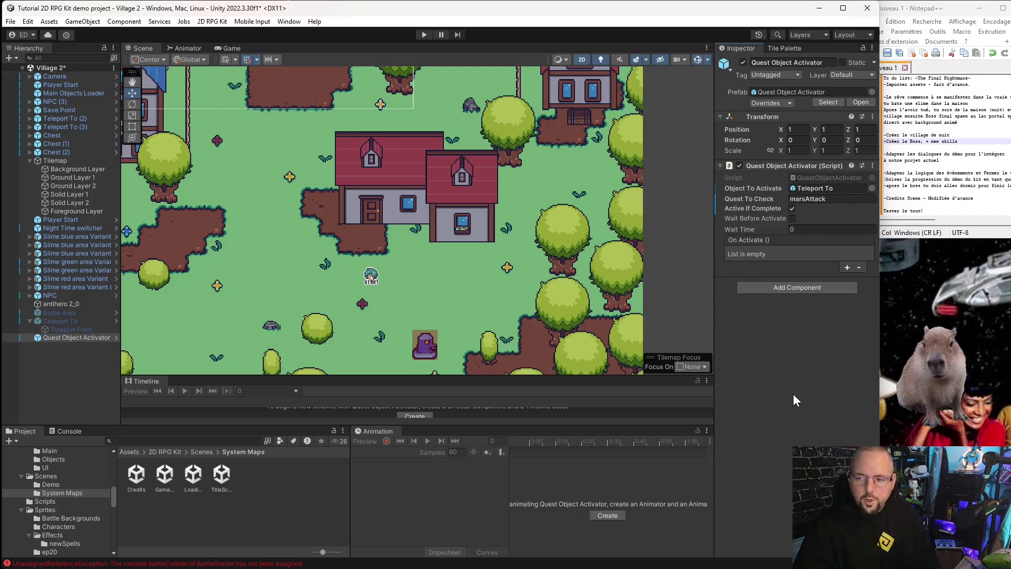
{"action": "left_click", "coordinate": [49, 359]}
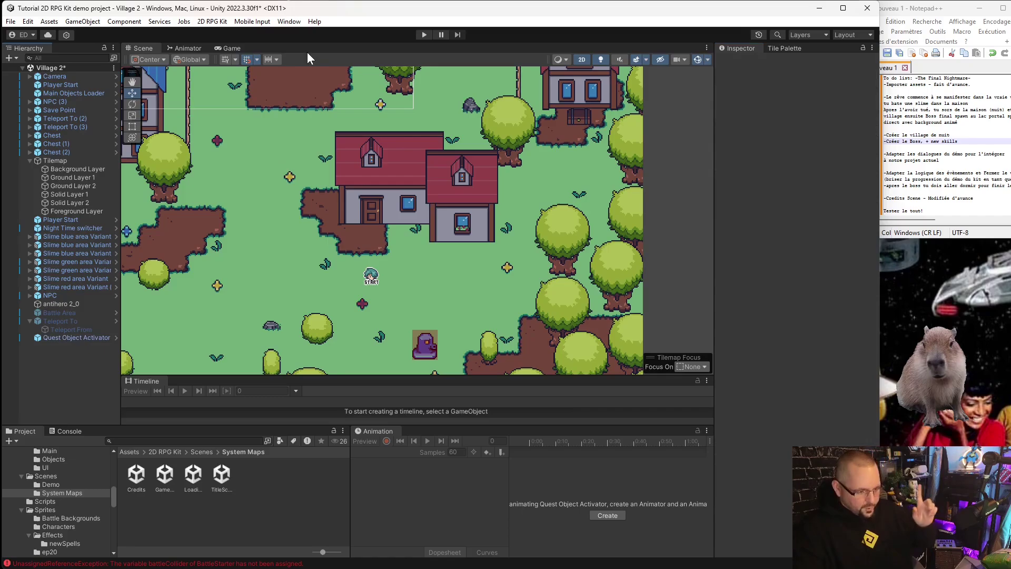
- Set the Battle Area's Random Battles Element 0 Enemies list size to 1
{"action": "scroll", "coordinate": [352, 160], "scroll_direction": "down", "scroll_amount": 2}
{"action": "middle_click_drag", "start_coordinate": [352, 160], "coordinate": [458, 191]}
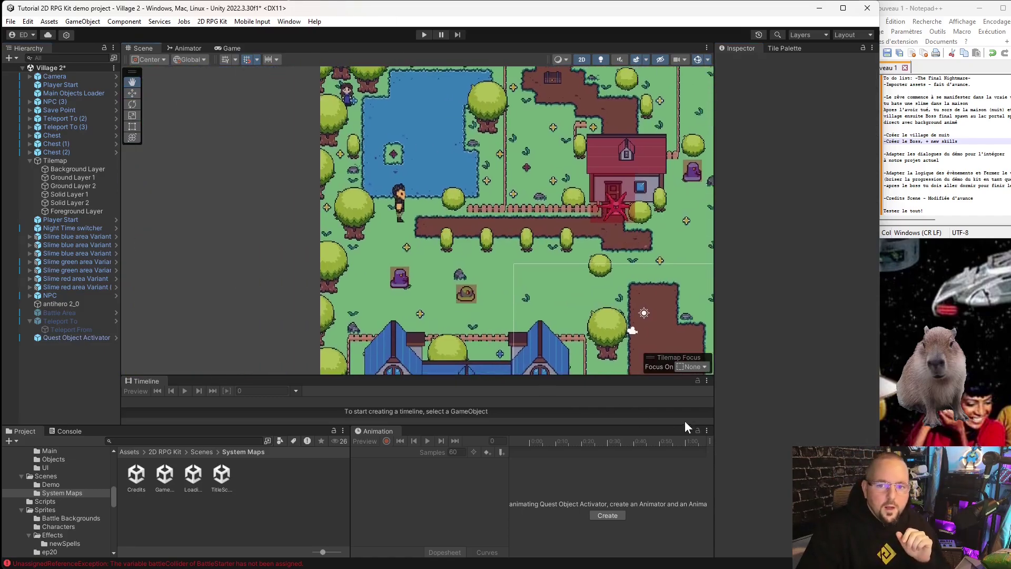
{"action": "scroll", "coordinate": [366, 254], "scroll_direction": "up", "scroll_amount": 5}
{"action": "scroll", "coordinate": [367, 253], "scroll_direction": "down", "scroll_amount": 2}
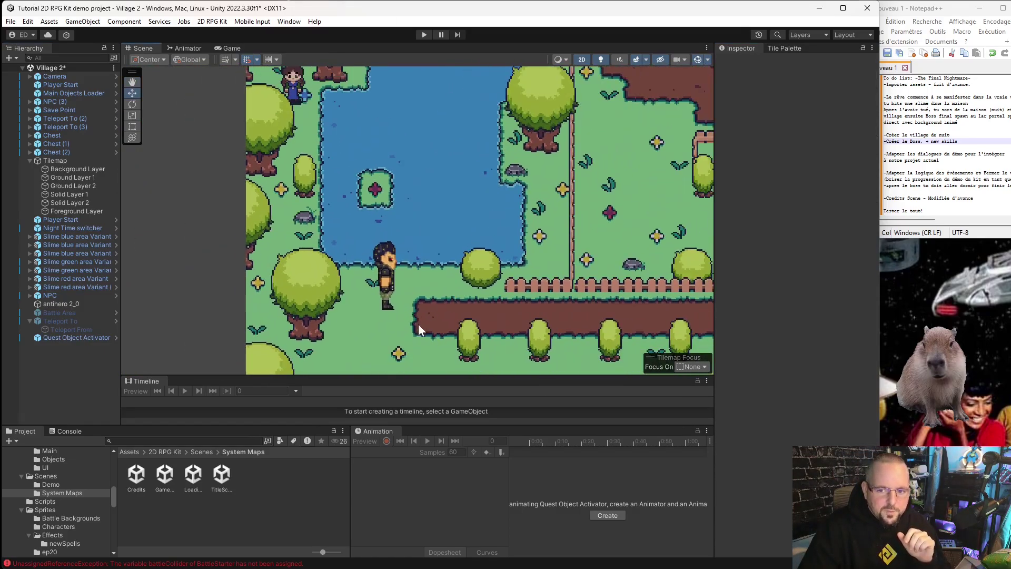
{"action": "scroll", "coordinate": [406, 316], "scroll_direction": "up", "scroll_amount": 2}
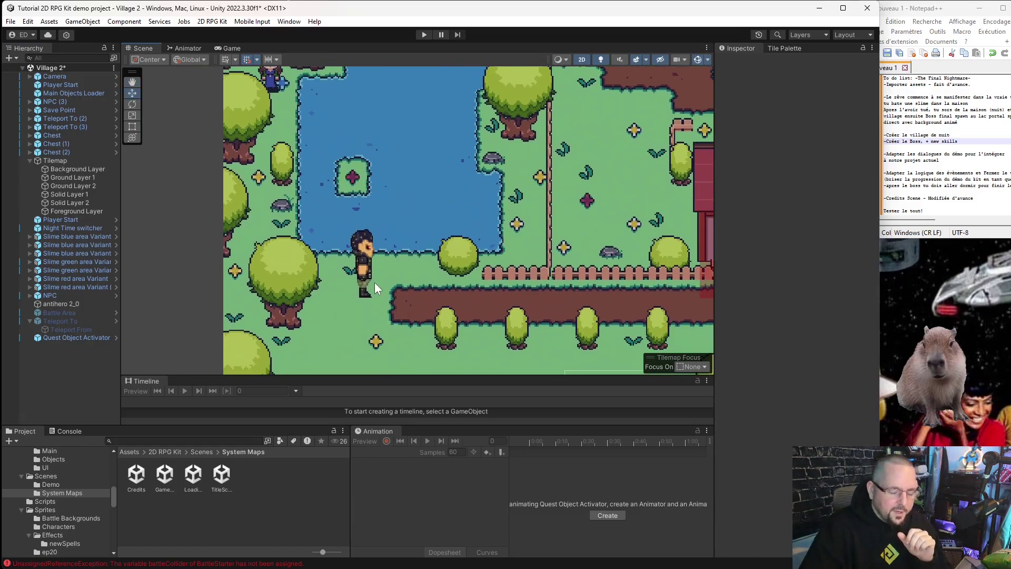
{"action": "left_click", "coordinate": [72, 314]}
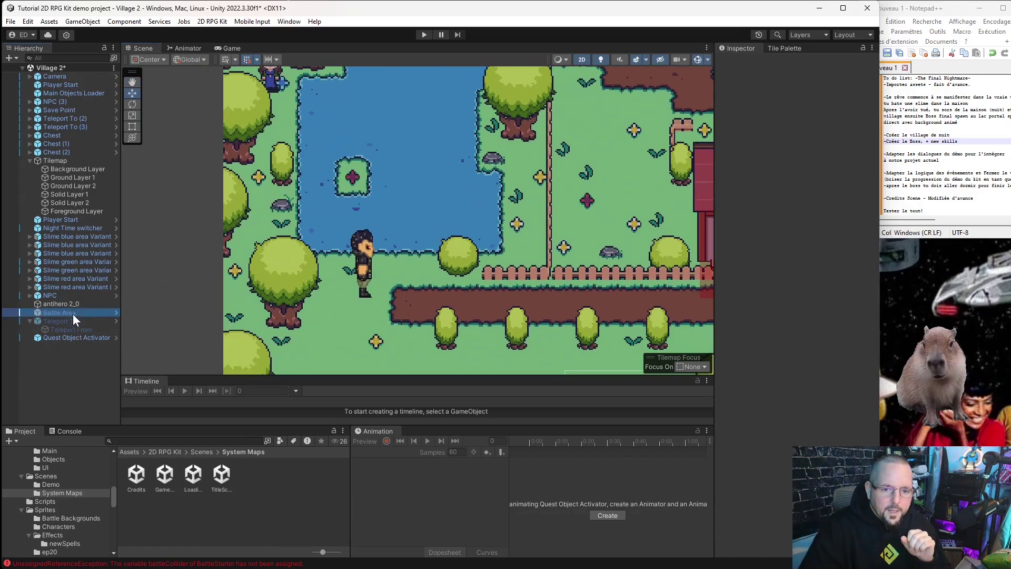
{"action": "scroll", "coordinate": [772, 274], "scroll_direction": "down", "scroll_amount": 5}
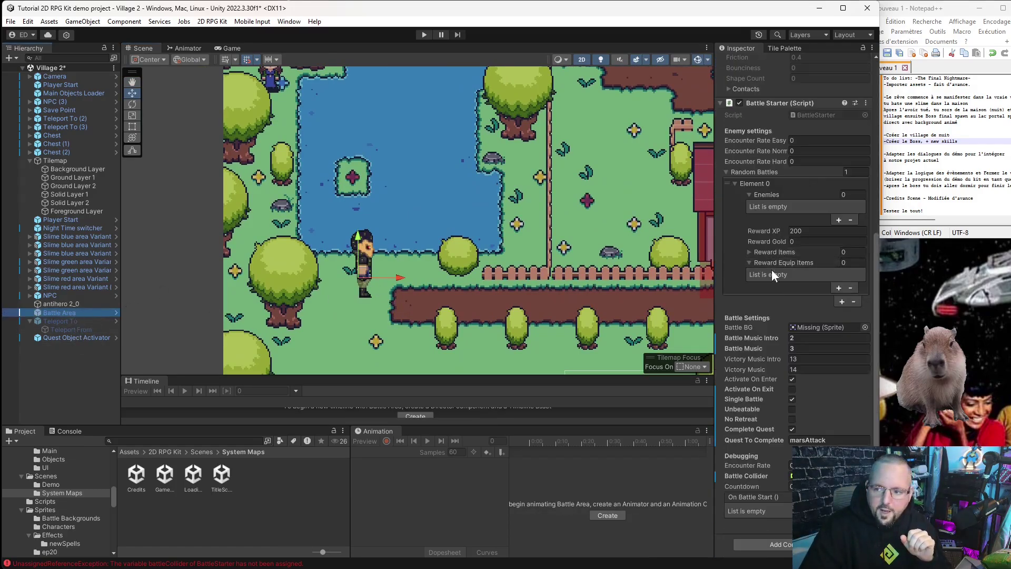
{"action": "left_click", "coordinate": [849, 197]}
{"action": "type", "text": "1"}
{"action": "key", "text": "Return"}
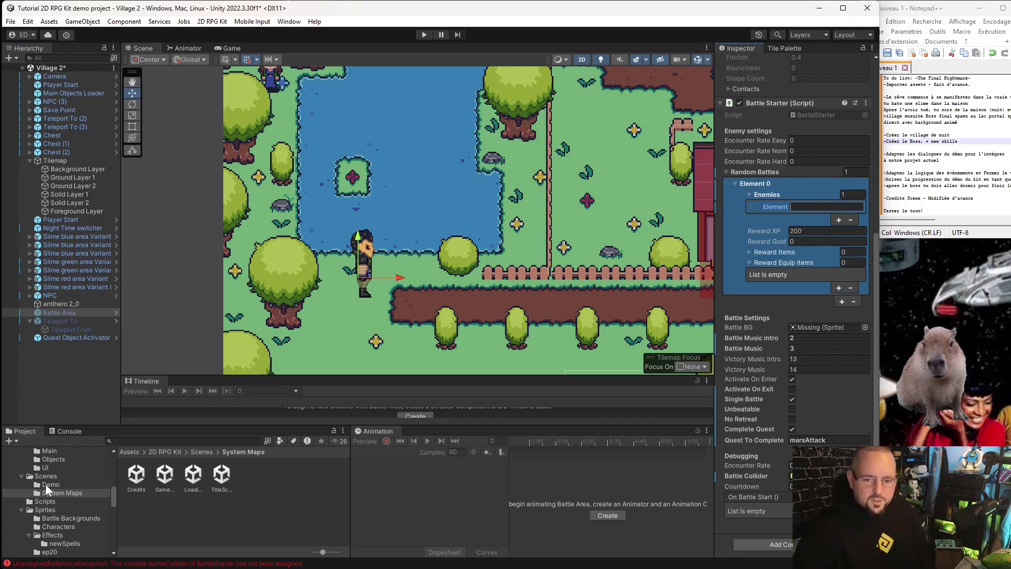
{"action": "left_click", "coordinate": [314, 527]}
- Duplicate the Blade enemy prefab and rename the copy AlienSlugger
{"action": "scroll", "coordinate": [42, 494], "scroll_direction": "up", "scroll_amount": 2}
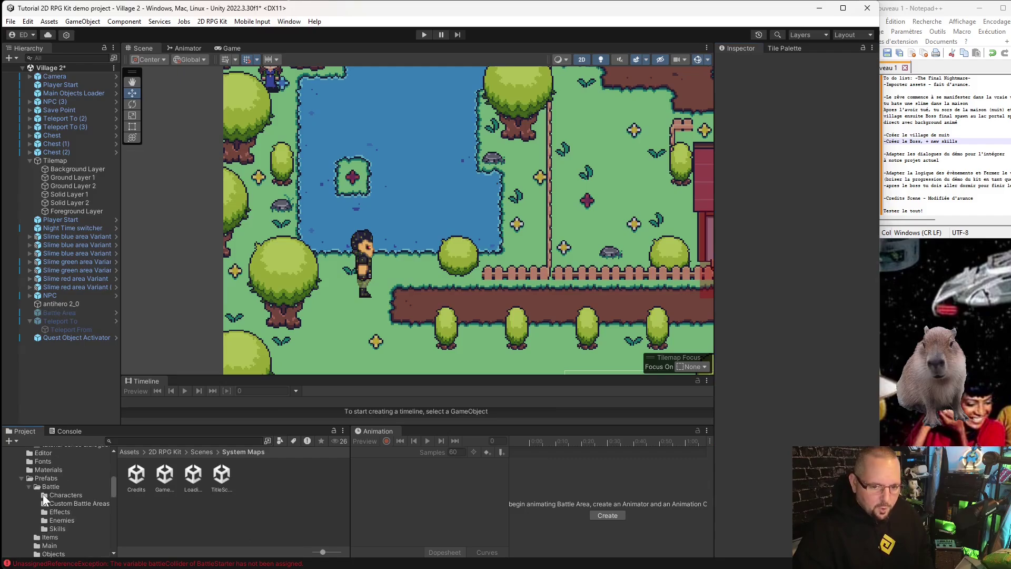
{"action": "scroll", "coordinate": [63, 506], "scroll_direction": "up", "scroll_amount": 1}
{"action": "scroll", "coordinate": [77, 505], "scroll_direction": "up", "scroll_amount": 2}
{"action": "left_click", "coordinate": [63, 488]}
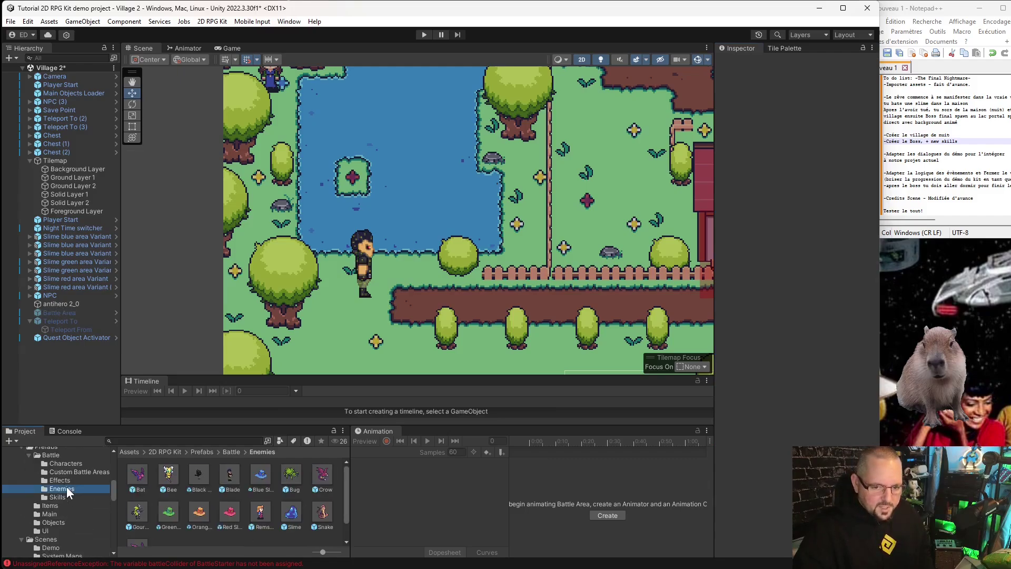
{"action": "left_click", "coordinate": [226, 473]}
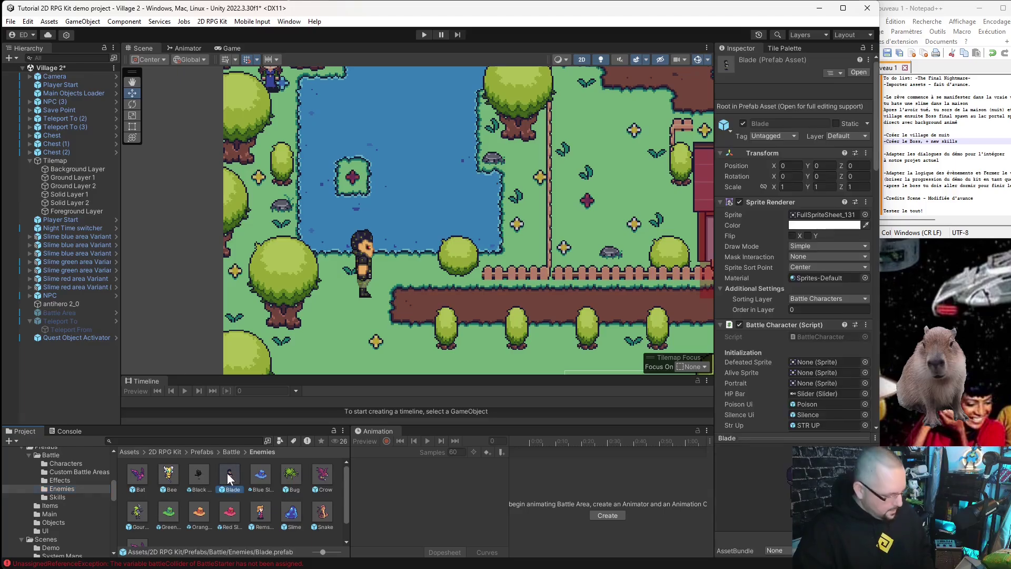
{"action": "key", "text": "ctrl+d"}
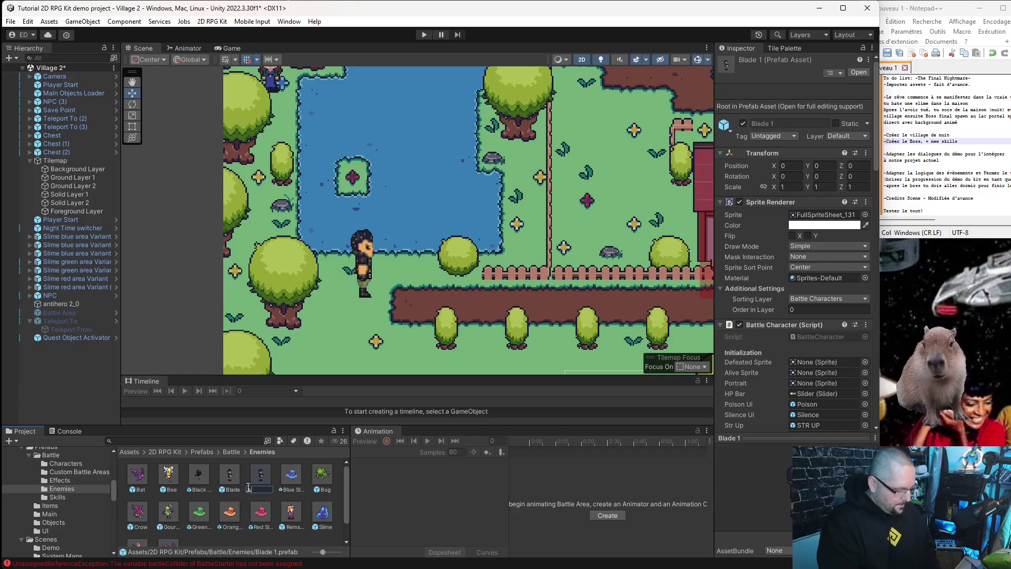
{"action": "type", "text": "nSlugger"}
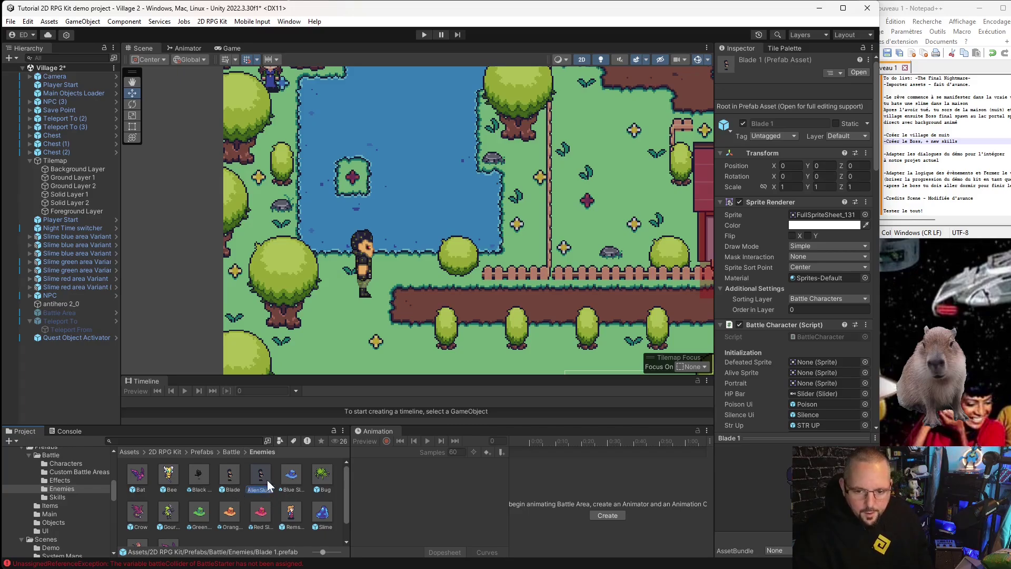
{"action": "left_click", "coordinate": [262, 470]}
- Look through the AlienSlugger prefab's settings, including its 100 HP and Flame and Enemy Hit HARD skills
{"action": "scroll", "coordinate": [864, 252], "scroll_direction": "down", "scroll_amount": 10}
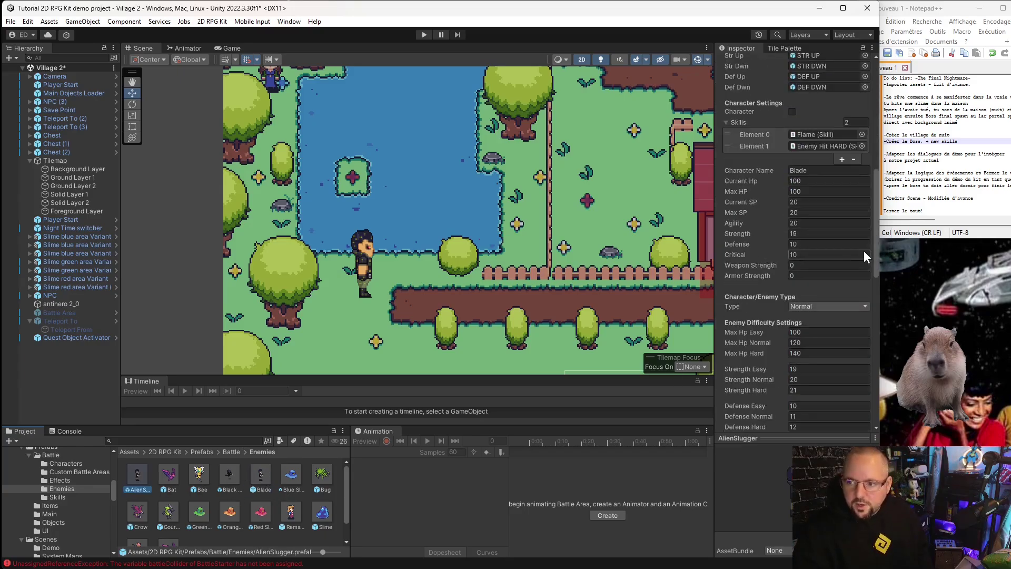
{"action": "scroll", "coordinate": [806, 295], "scroll_direction": "up", "scroll_amount": 5}
{"action": "scroll", "coordinate": [812, 285], "scroll_direction": "up", "scroll_amount": 4}
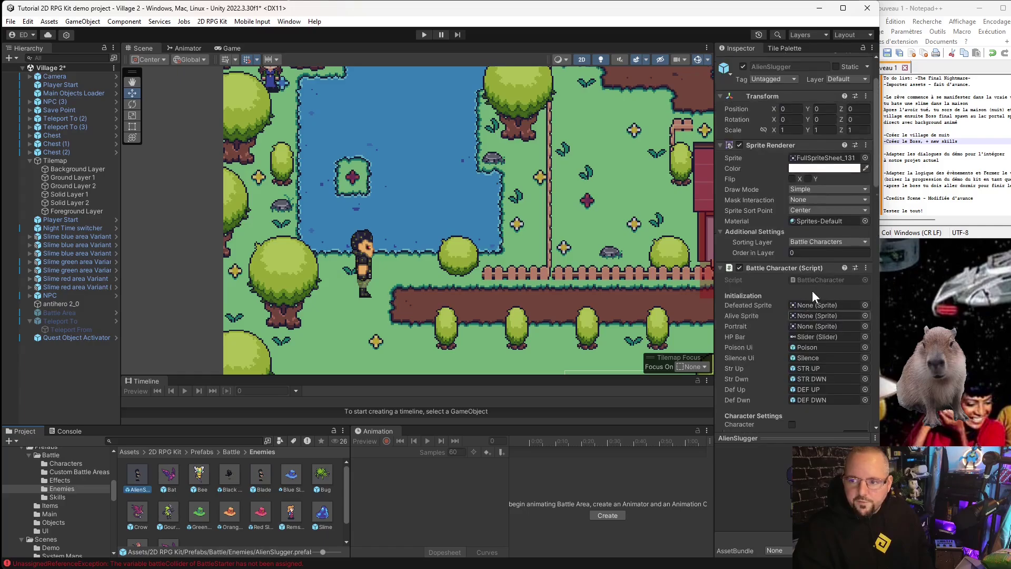
{"action": "scroll", "coordinate": [813, 286], "scroll_direction": "down", "scroll_amount": 10}
{"action": "scroll", "coordinate": [811, 279], "scroll_direction": "down", "scroll_amount": 6}
{"action": "scroll", "coordinate": [811, 255], "scroll_direction": "down", "scroll_amount": 1}
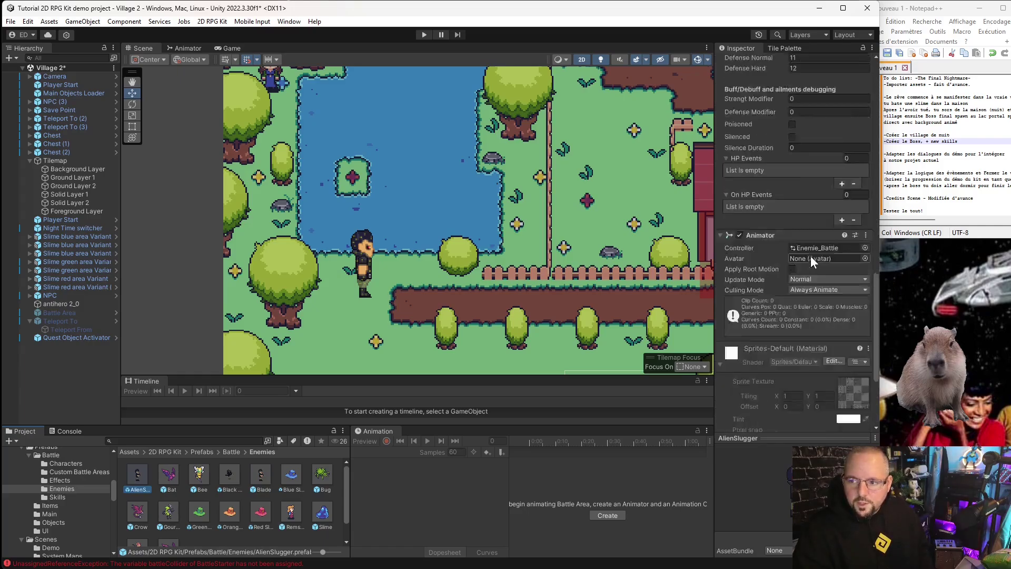
{"action": "scroll", "coordinate": [816, 267], "scroll_direction": "up", "scroll_amount": 7}
{"action": "scroll", "coordinate": [811, 267], "scroll_direction": "up", "scroll_amount": 3}
{"action": "scroll", "coordinate": [800, 243], "scroll_direction": "up", "scroll_amount": 4}
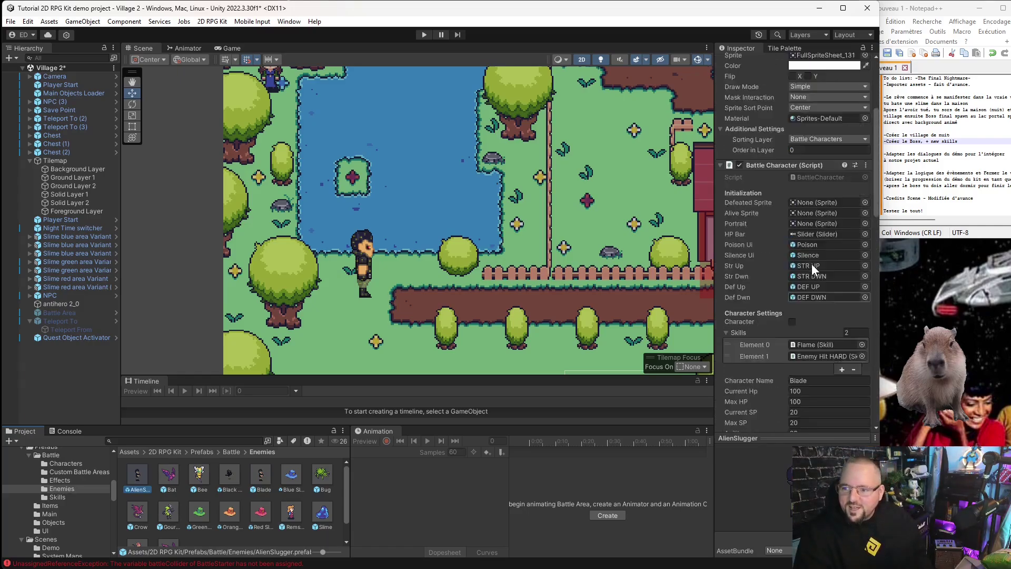
{"action": "scroll", "coordinate": [813, 269], "scroll_direction": "up", "scroll_amount": 4}
{"action": "scroll", "coordinate": [815, 268], "scroll_direction": "up", "scroll_amount": 3}
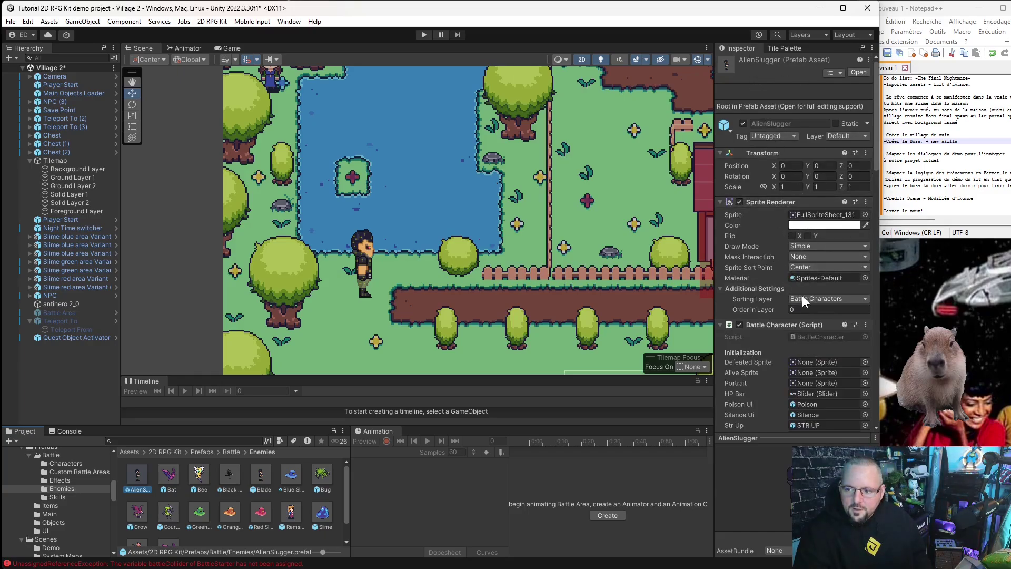
{"action": "scroll", "coordinate": [797, 295], "scroll_direction": "down", "scroll_amount": 4}
{"action": "scroll", "coordinate": [805, 348], "scroll_direction": "down", "scroll_amount": 4}
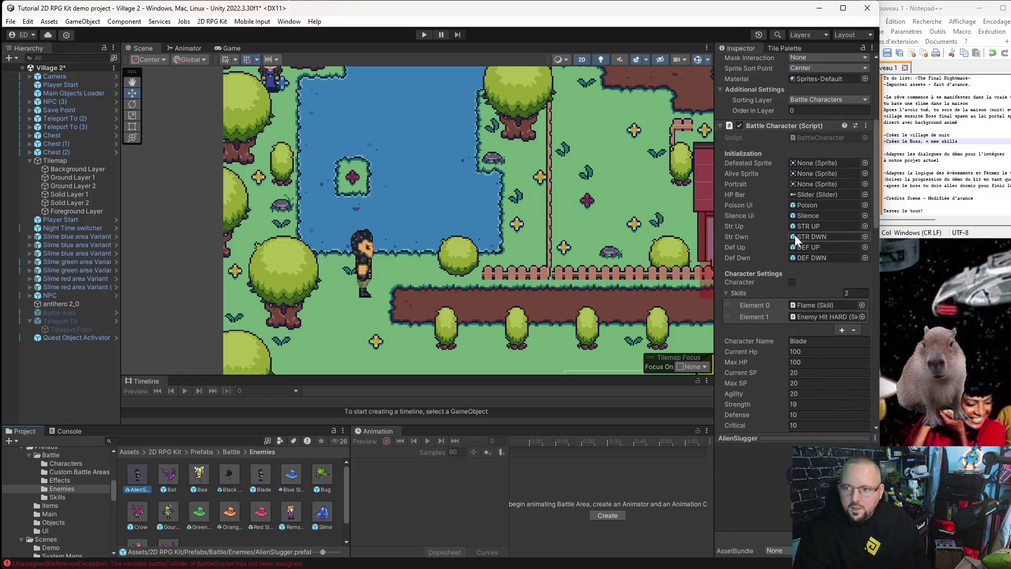
{"action": "scroll", "coordinate": [795, 235], "scroll_direction": "down", "scroll_amount": 5}
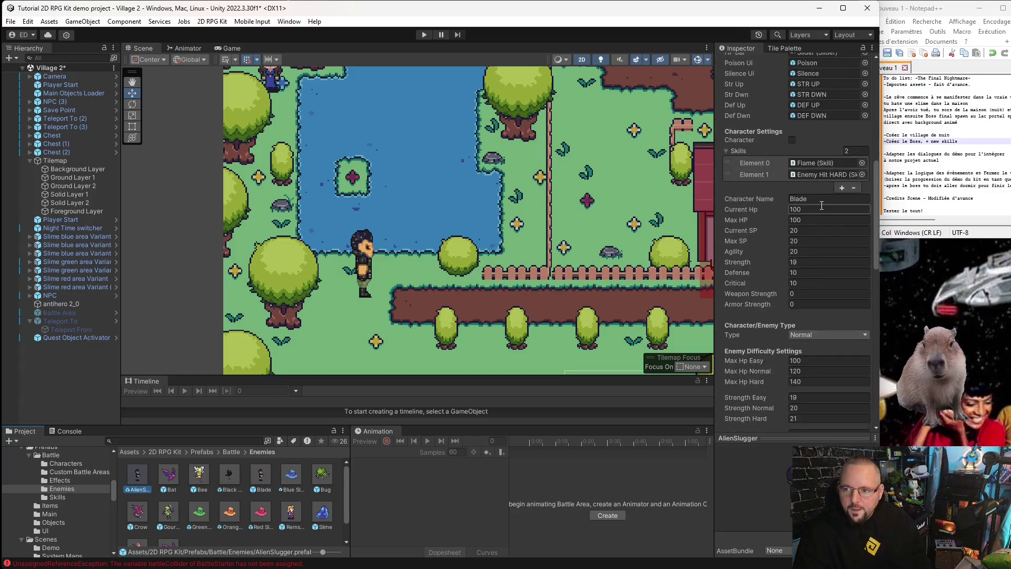
{"action": "type", "text": "AlienSlugger"}
- Set the AlienSlugger prefab's Character Name to AlienSlugger
{"action": "key", "text": "Return"}
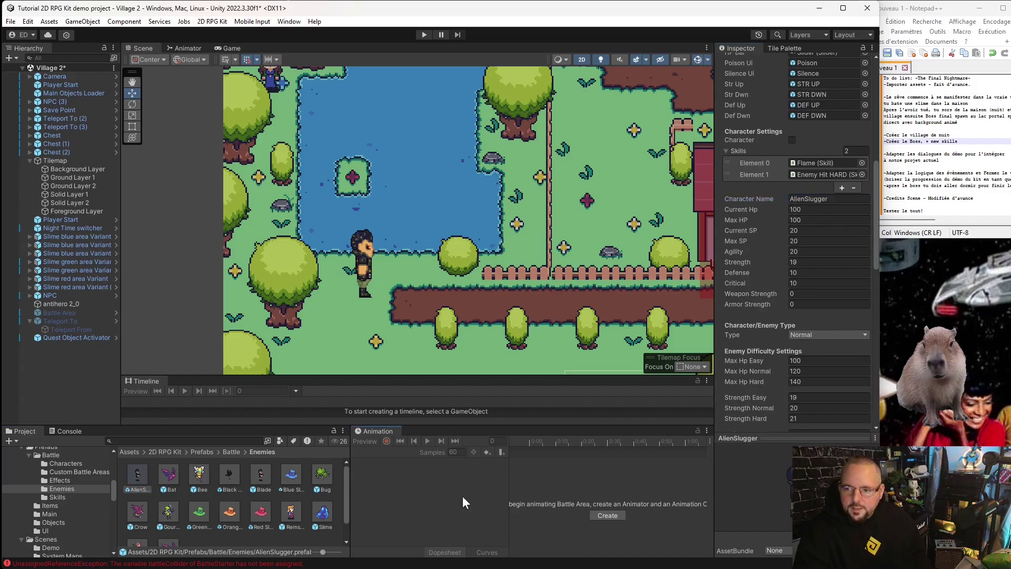
{"action": "scroll", "coordinate": [785, 340], "scroll_direction": "down", "scroll_amount": 2}
{"action": "scroll", "coordinate": [785, 340], "scroll_direction": "up", "scroll_amount": 2}
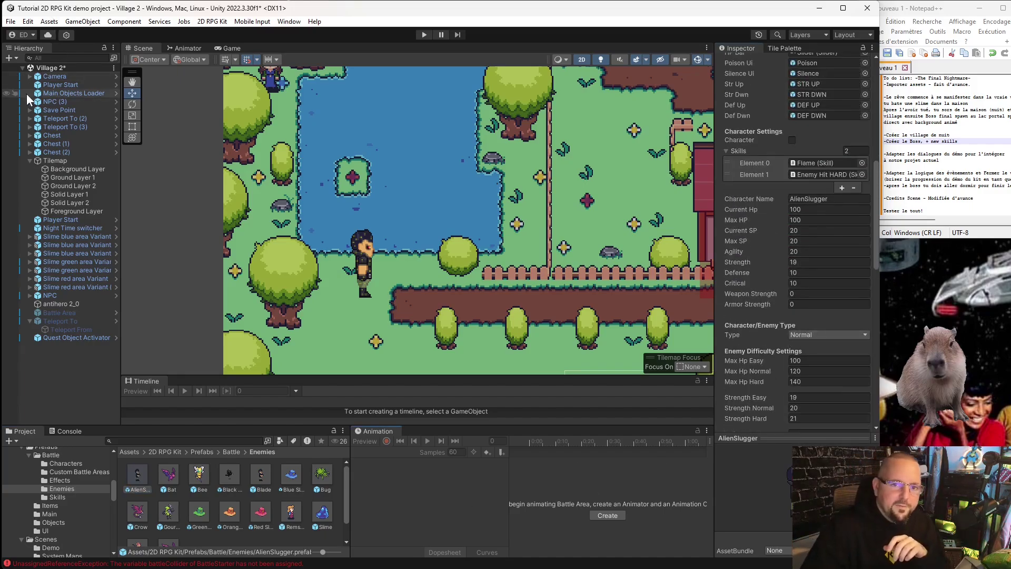
- Add AlienSlugger as Element 15 of the Battle Manager's Enemy Prefabs, then return to Village 2
{"action": "left_click", "coordinate": [66, 93]}
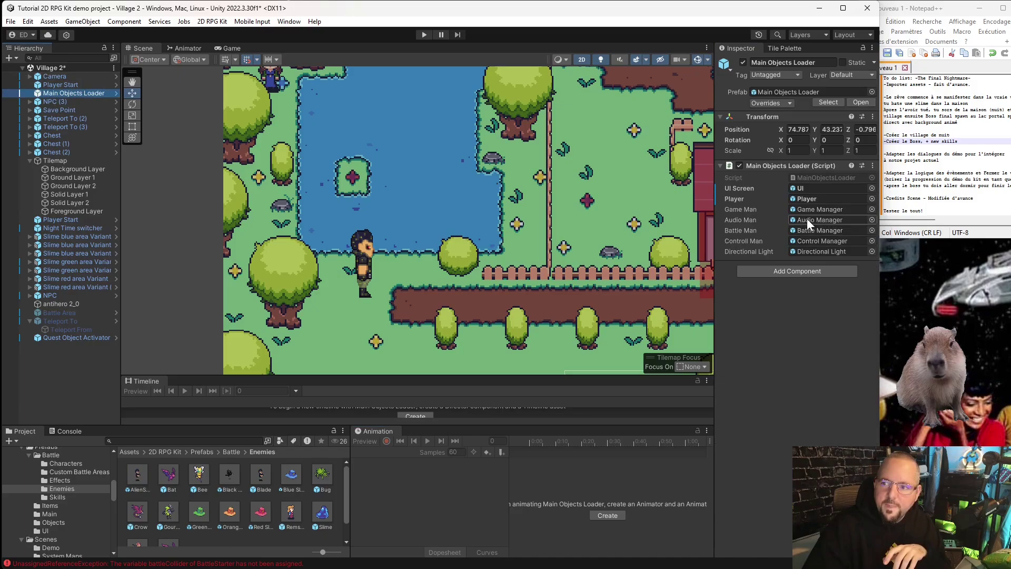
{"action": "double_click", "coordinate": [824, 234]}
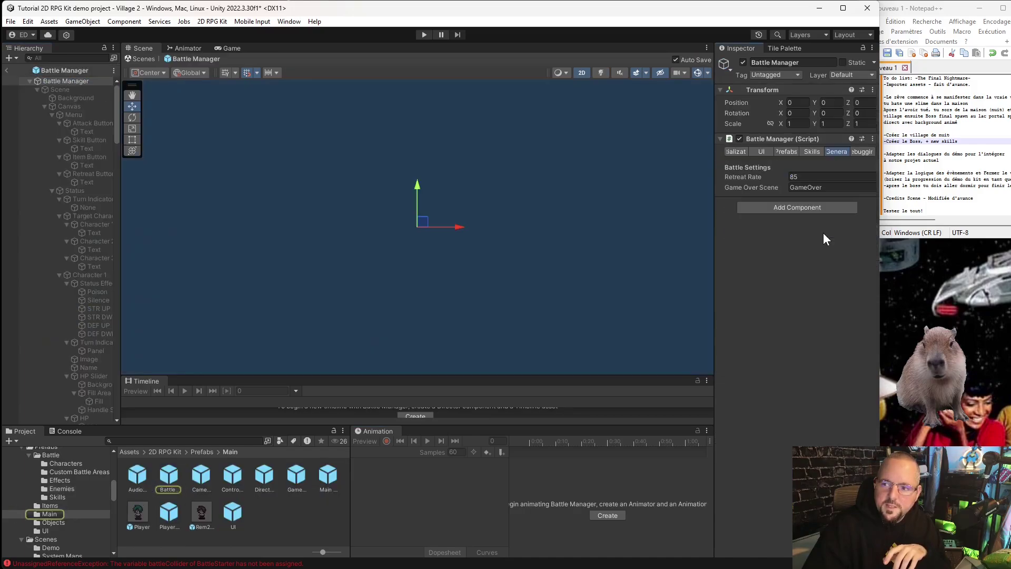
{"action": "left_click", "coordinate": [786, 151]}
{"action": "left_click", "coordinate": [850, 415]}
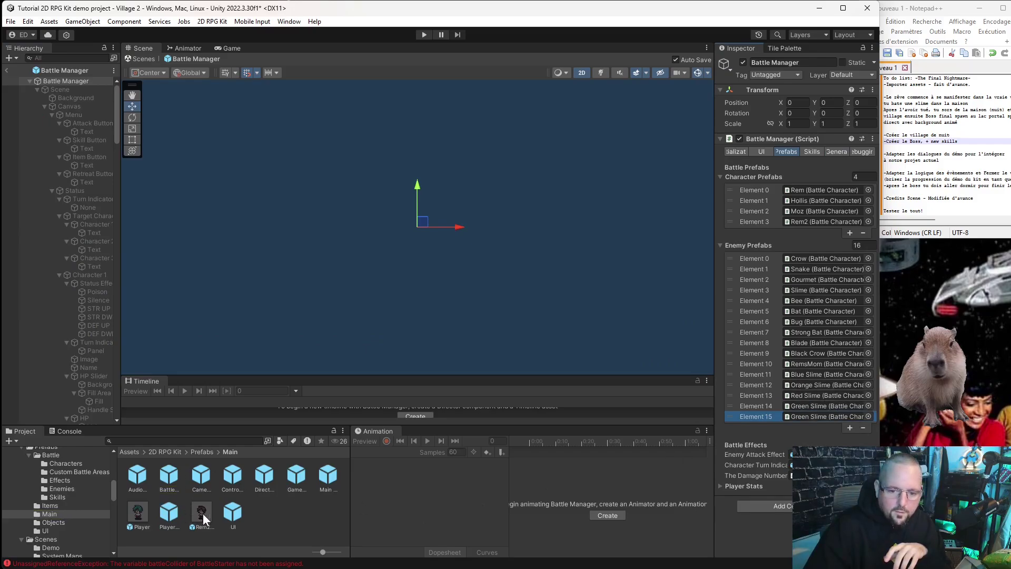
{"action": "left_click", "coordinate": [62, 489]}
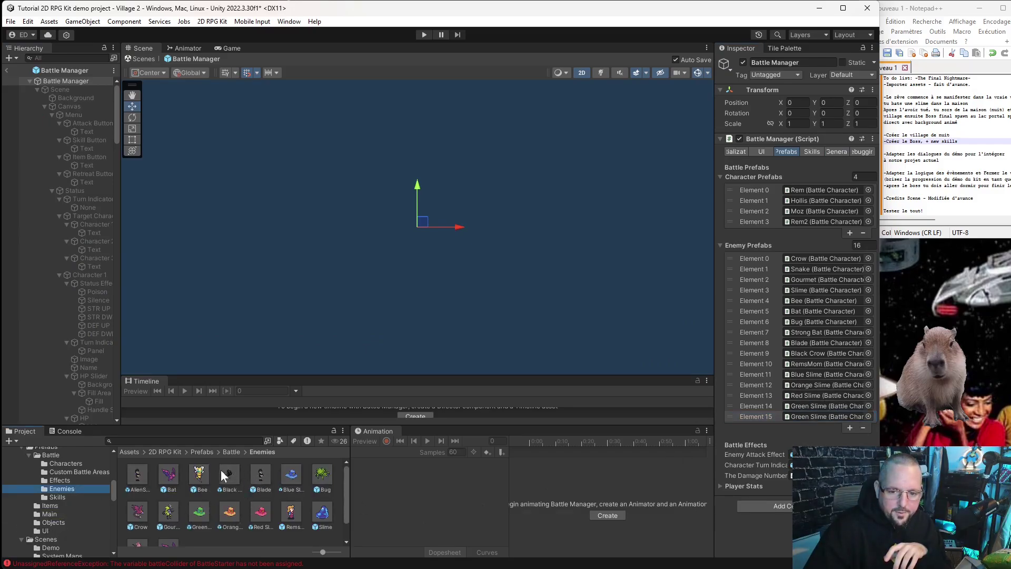
{"action": "left_click_drag", "start_coordinate": [131, 473], "coordinate": [803, 419]}
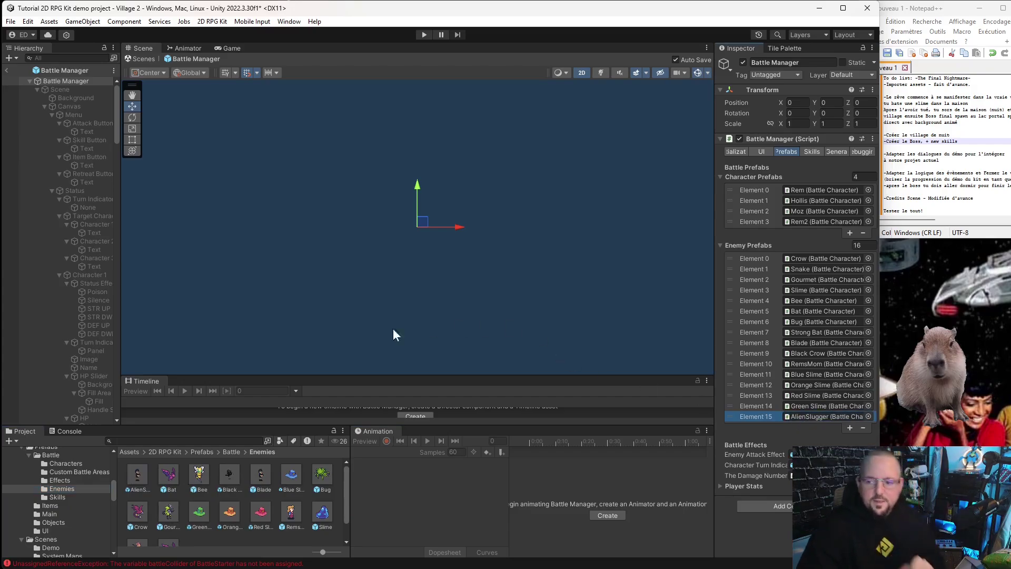
{"action": "left_click", "coordinate": [7, 70]}
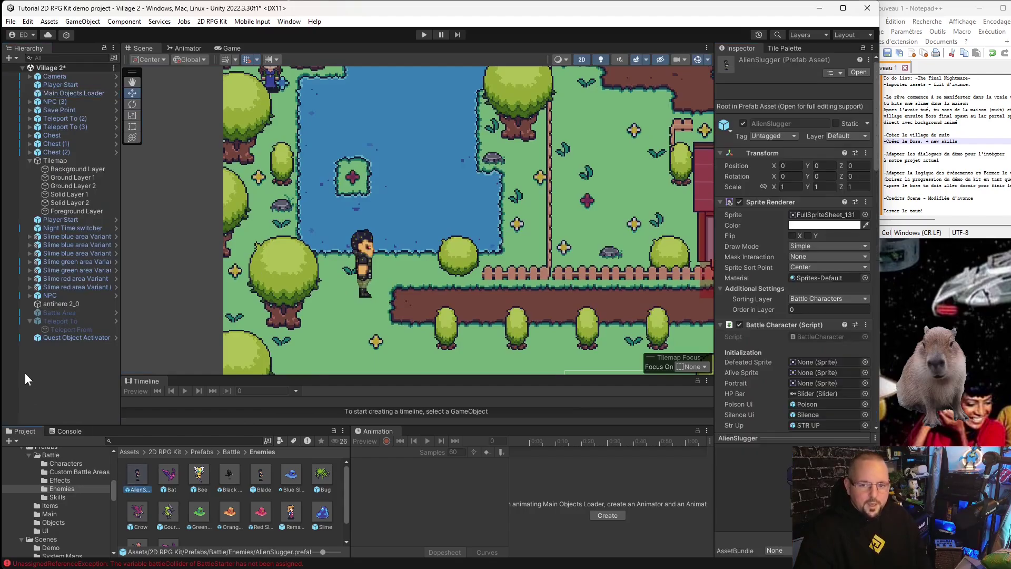
- Set Battle Area's Random Battle Element 0 enemy to AlienSlugger, rewarding 5000 XP and 5000 gold
{"action": "left_click", "coordinate": [78, 316]}
{"action": "key", "text": "Up"}
{"action": "left_click", "coordinate": [78, 314]}
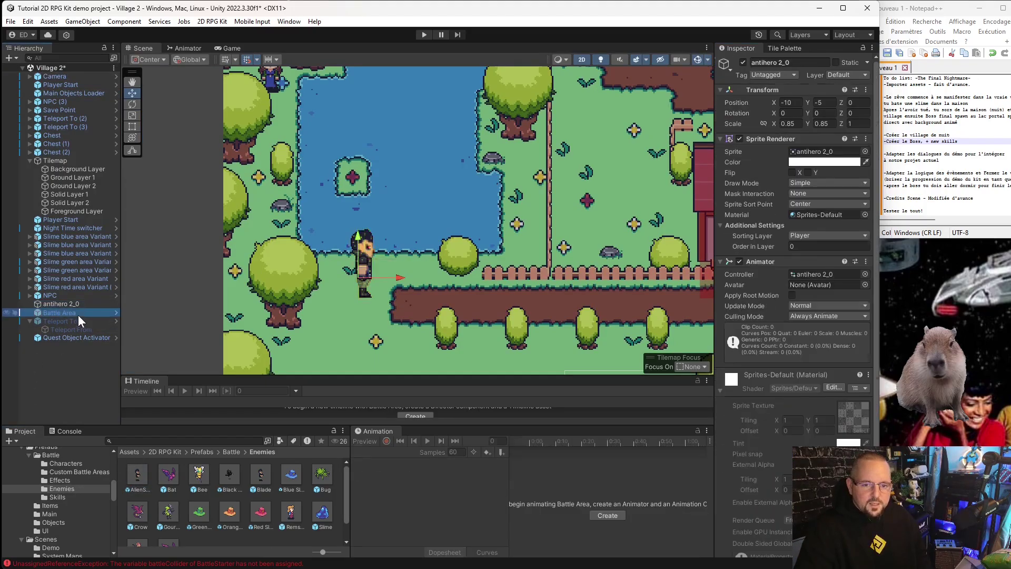
{"action": "scroll", "coordinate": [827, 316], "scroll_direction": "down", "scroll_amount": 5}
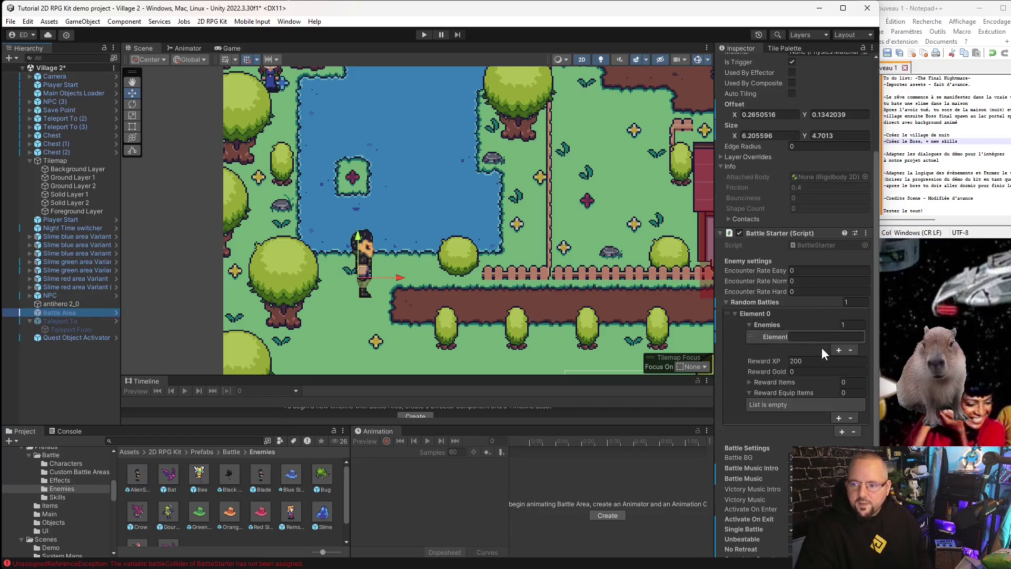
{"action": "left_click", "coordinate": [816, 335]}
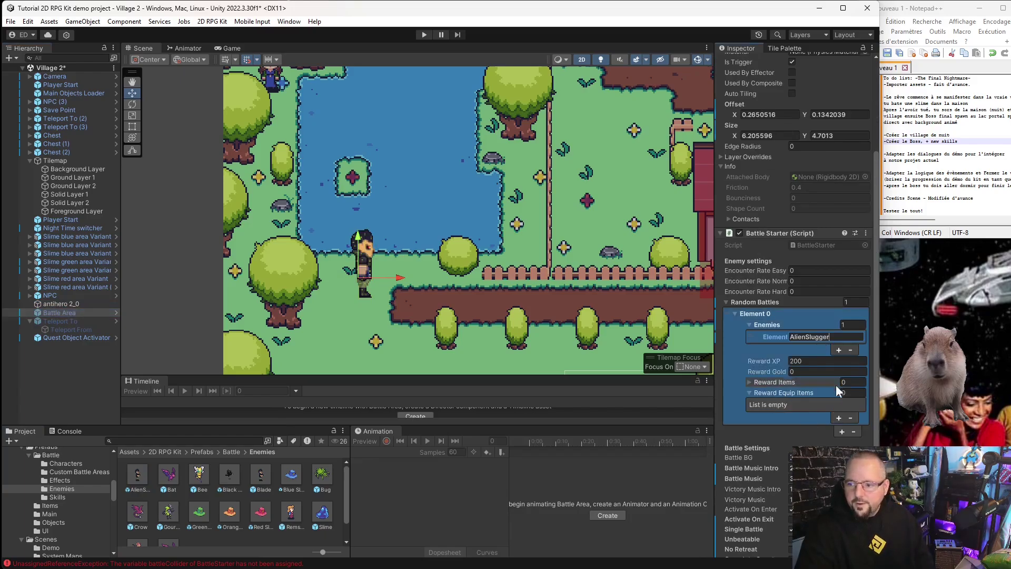
{"action": "left_click", "coordinate": [811, 362]}
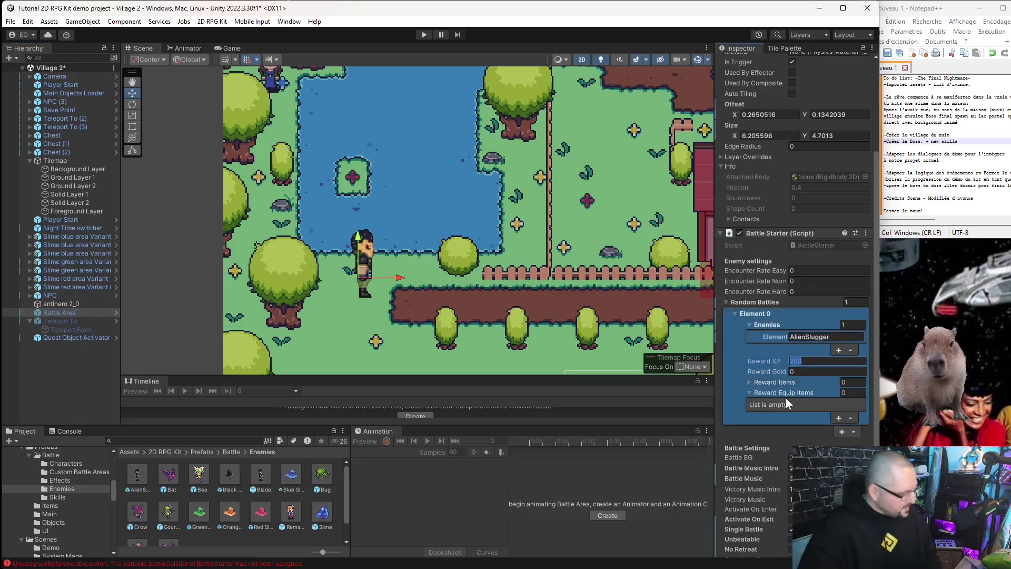
{"action": "type", "text": "50"}
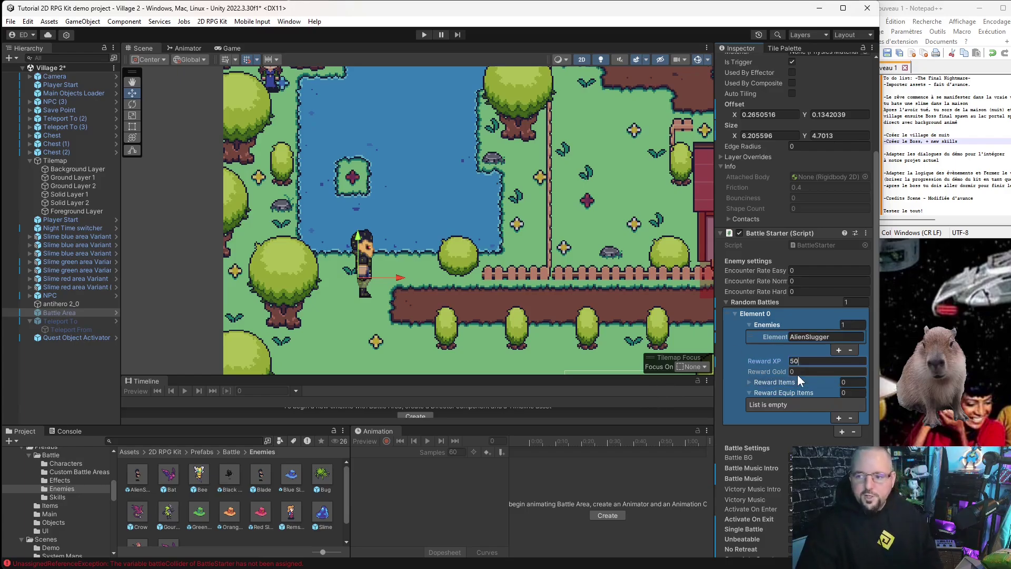
{"action": "type", "text": "00"}
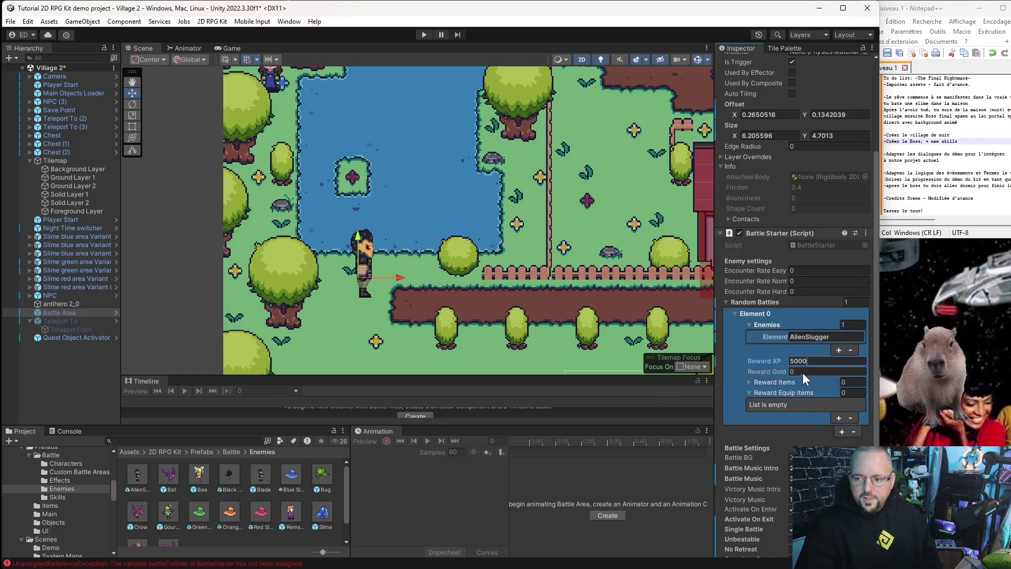
{"action": "left_click", "coordinate": [804, 369]}
{"action": "type", "text": "5000"}
{"action": "left_click", "coordinate": [444, 500]}
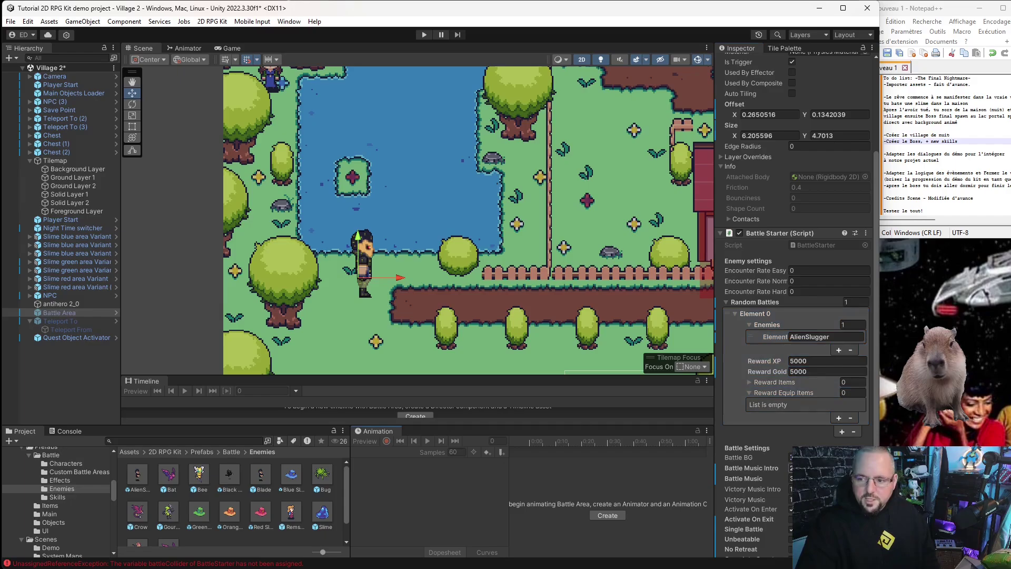
{"action": "left_click", "coordinate": [750, 393]}
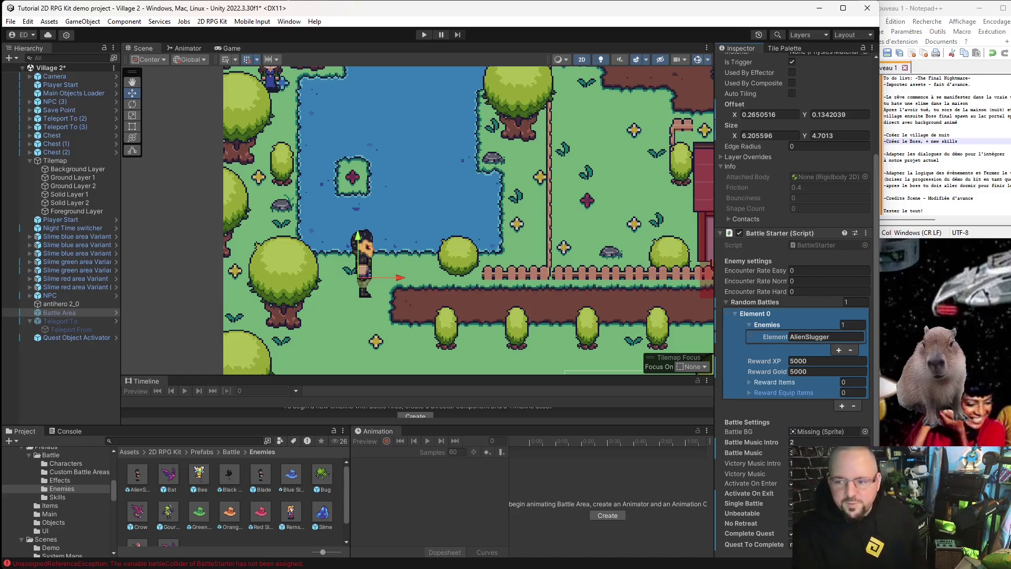
{"action": "left_click", "coordinate": [404, 493]}
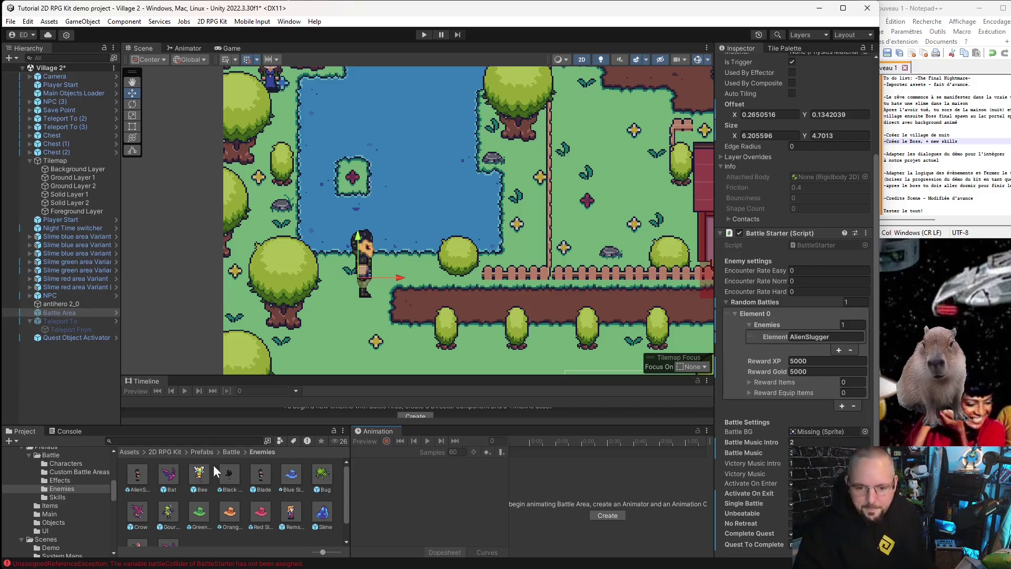
- Select the AlienSlugger prefab and browse the Sprites/ep20 folder
{"action": "left_click", "coordinate": [136, 477]}
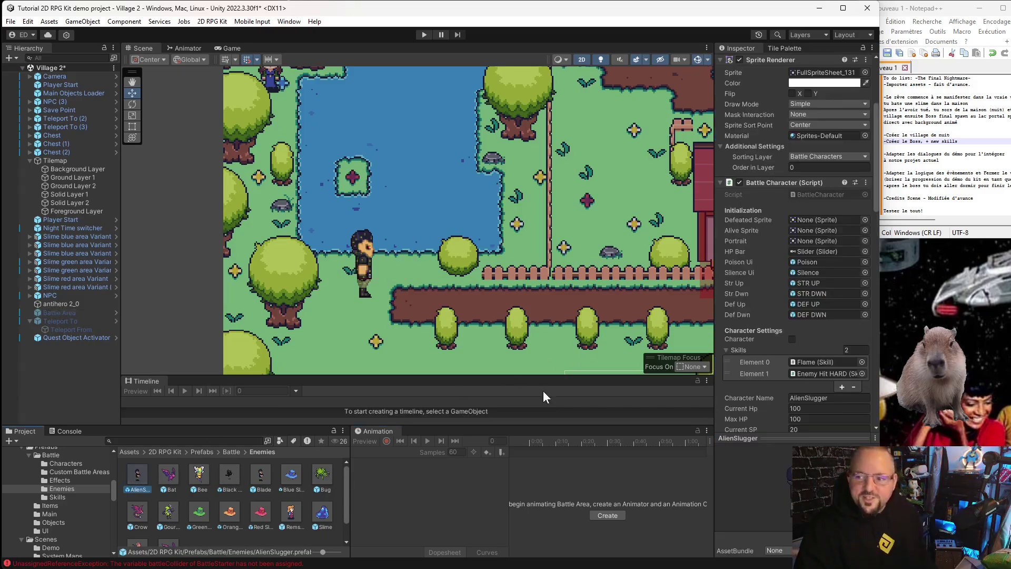
{"action": "scroll", "coordinate": [58, 508], "scroll_direction": "down", "scroll_amount": 5}
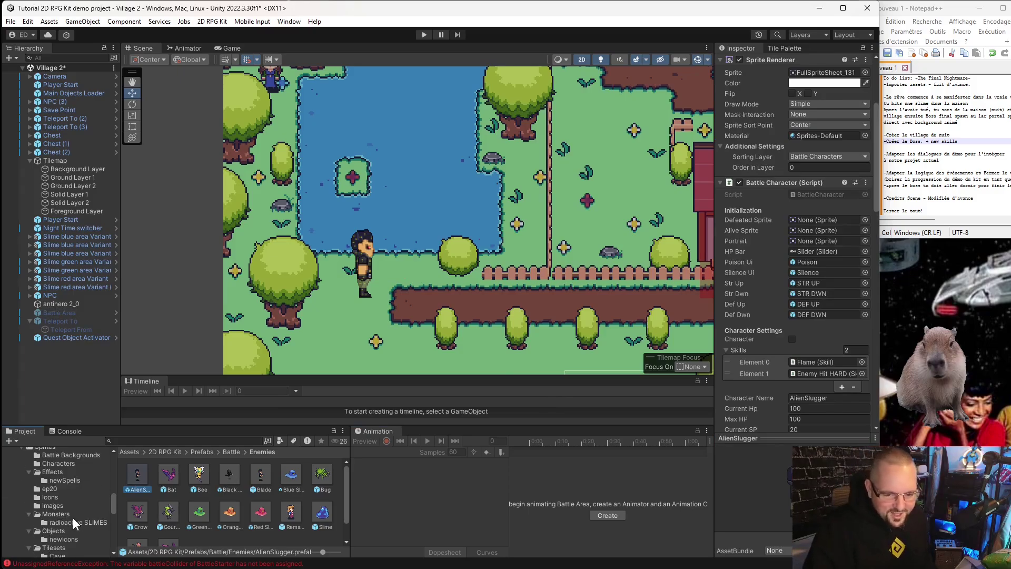
{"action": "left_click", "coordinate": [49, 489]}
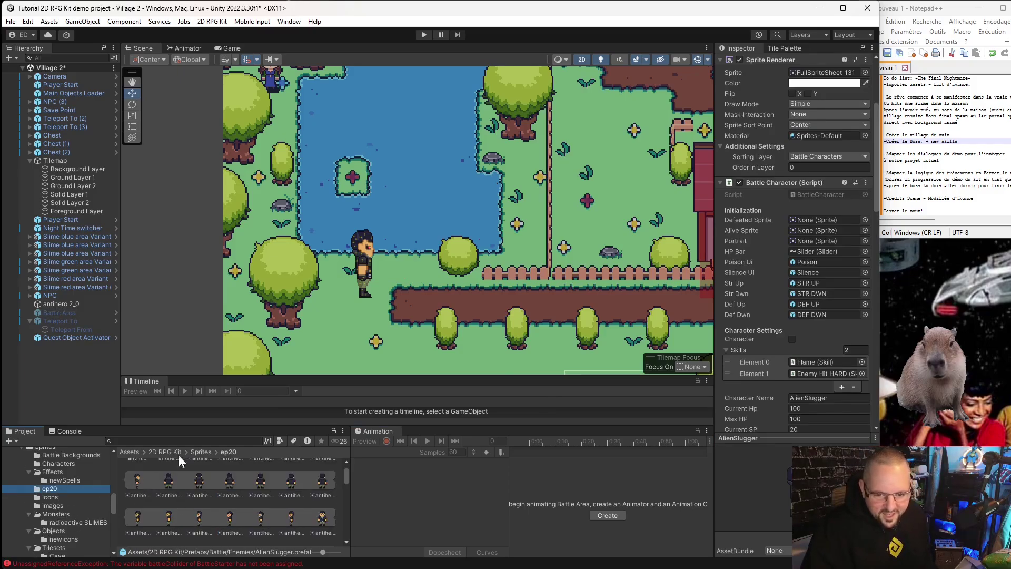
{"action": "left_click", "coordinate": [178, 473]}
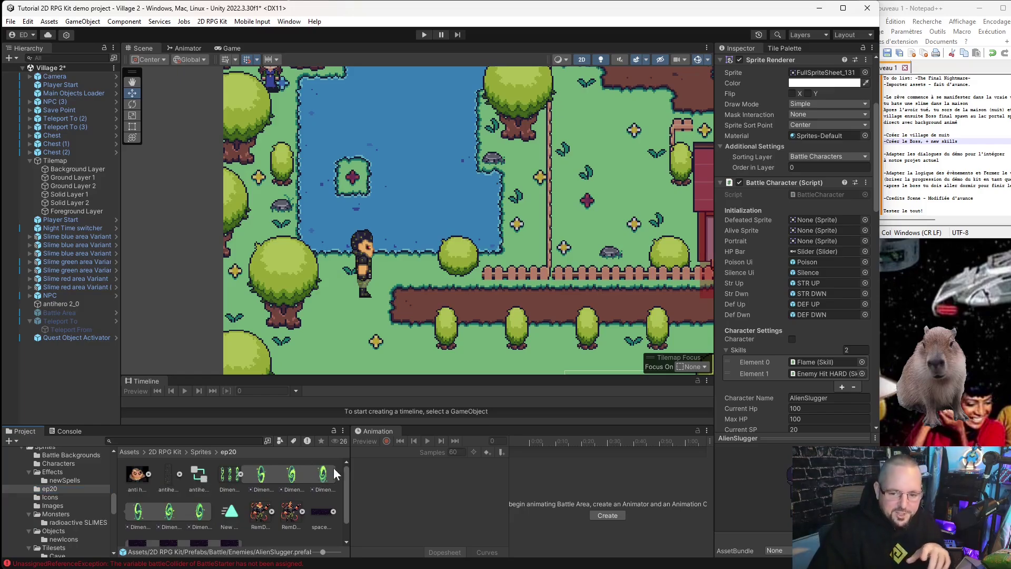
{"action": "scroll", "coordinate": [235, 495], "scroll_direction": "down", "scroll_amount": 2}
- Compare the RemDestroyer2 and RemDestroyer3 sprites, settling on RemDestroyer2
{"action": "left_click", "coordinate": [290, 483]}
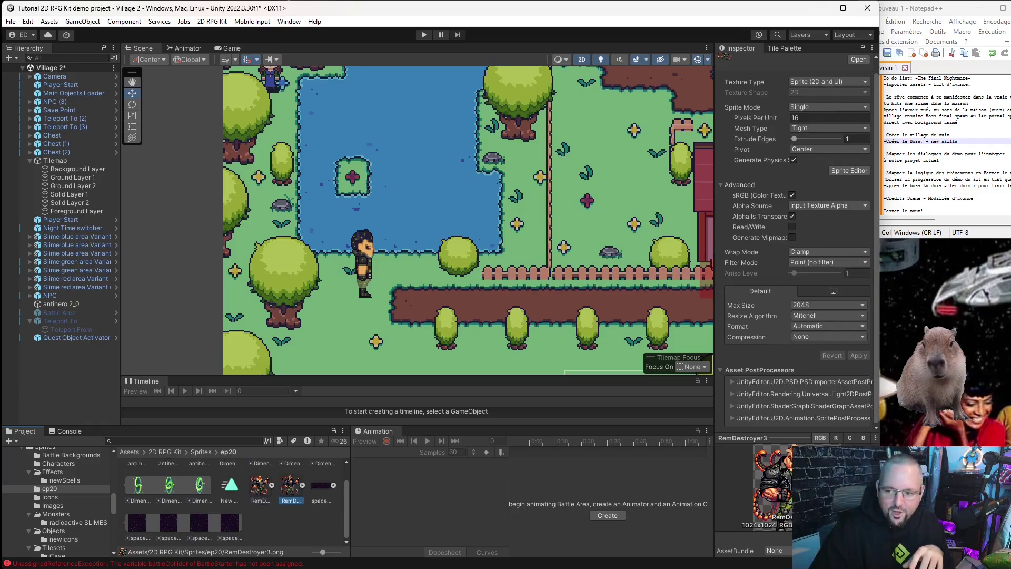
{"action": "left_click", "coordinate": [261, 482]}
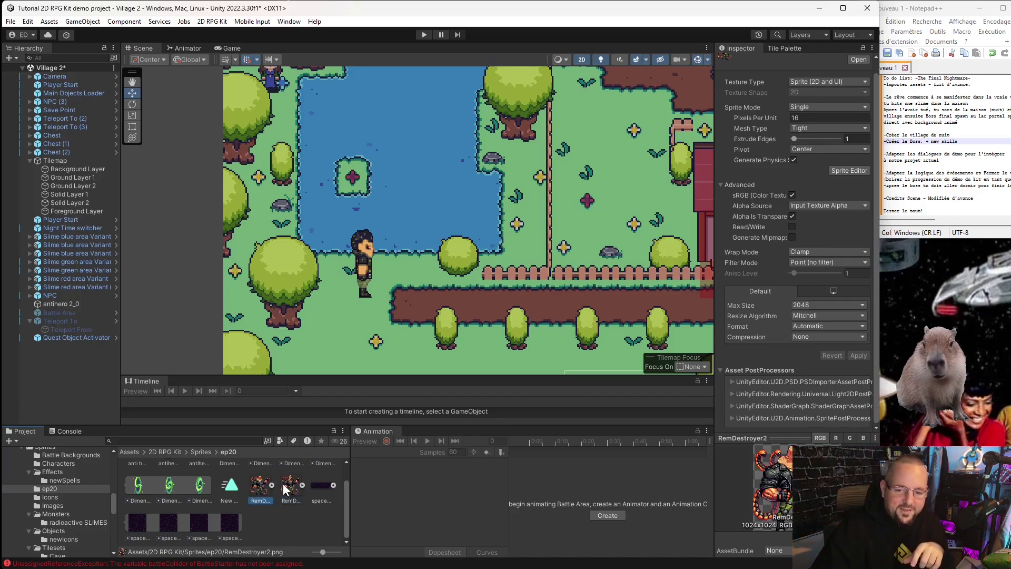
{"action": "left_click", "coordinate": [283, 484]}
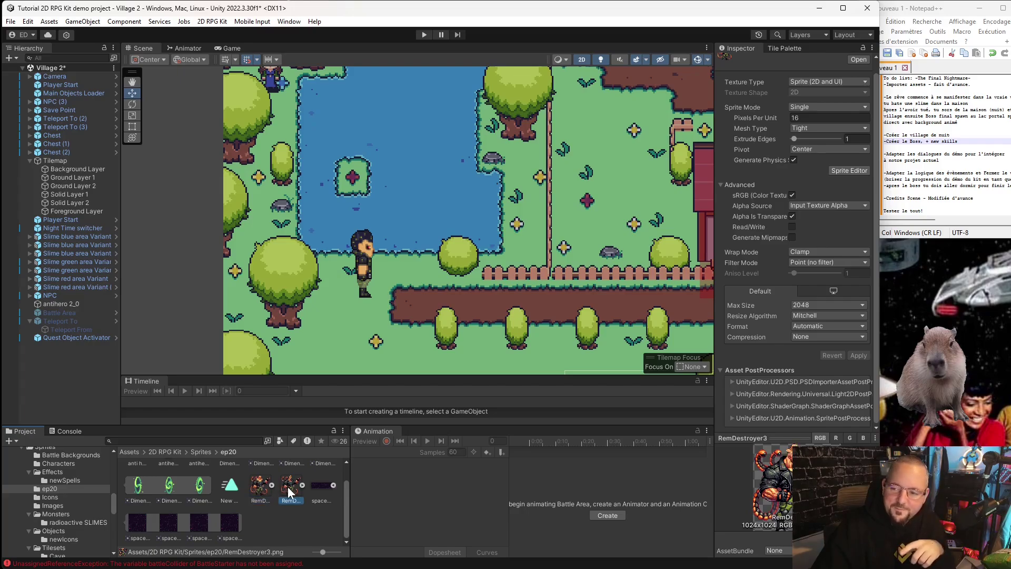
{"action": "left_click", "coordinate": [255, 485]}
{"action": "left_click", "coordinate": [287, 483]}
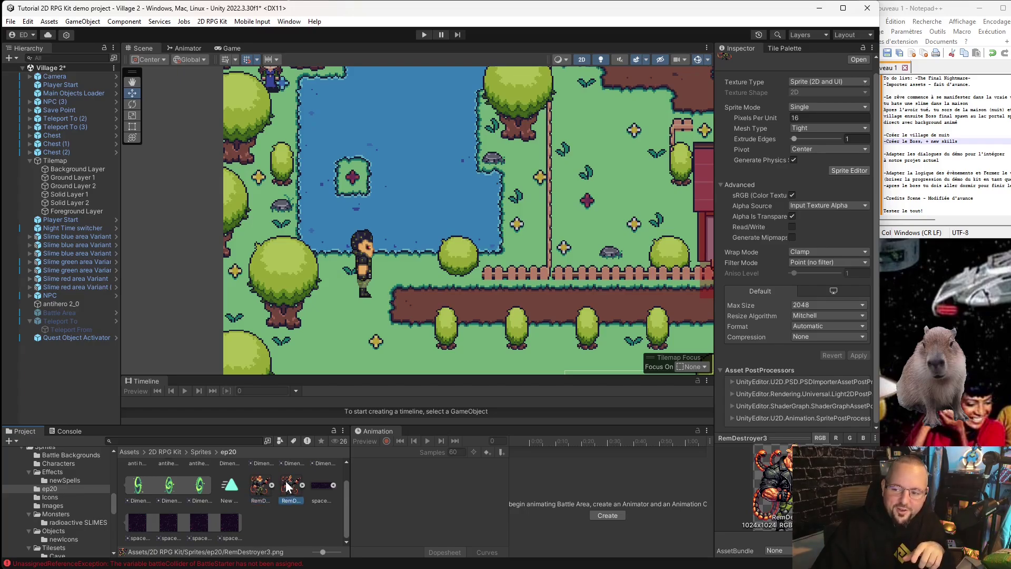
{"action": "left_click", "coordinate": [264, 482]}
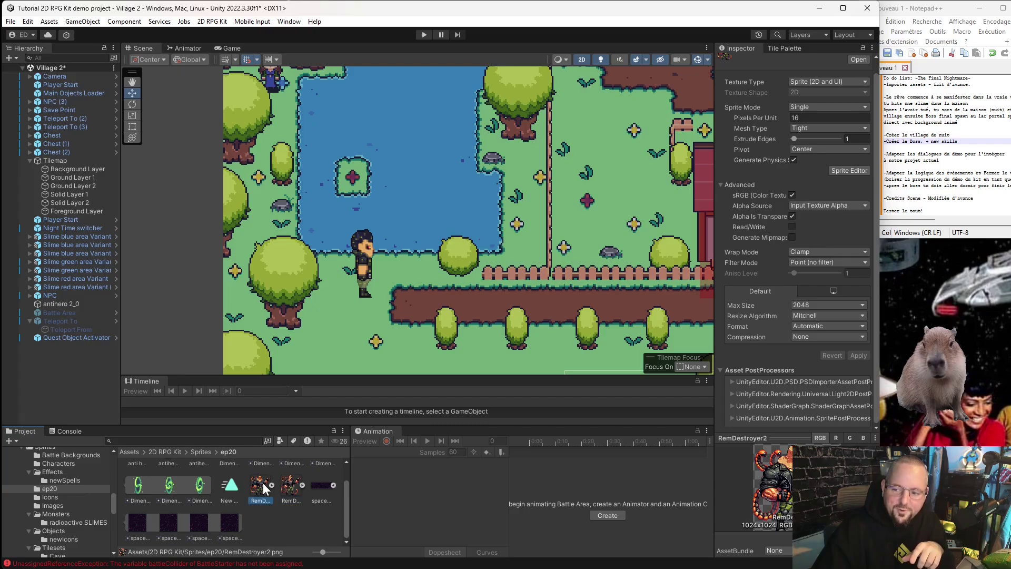
{"action": "left_click", "coordinate": [288, 482]}
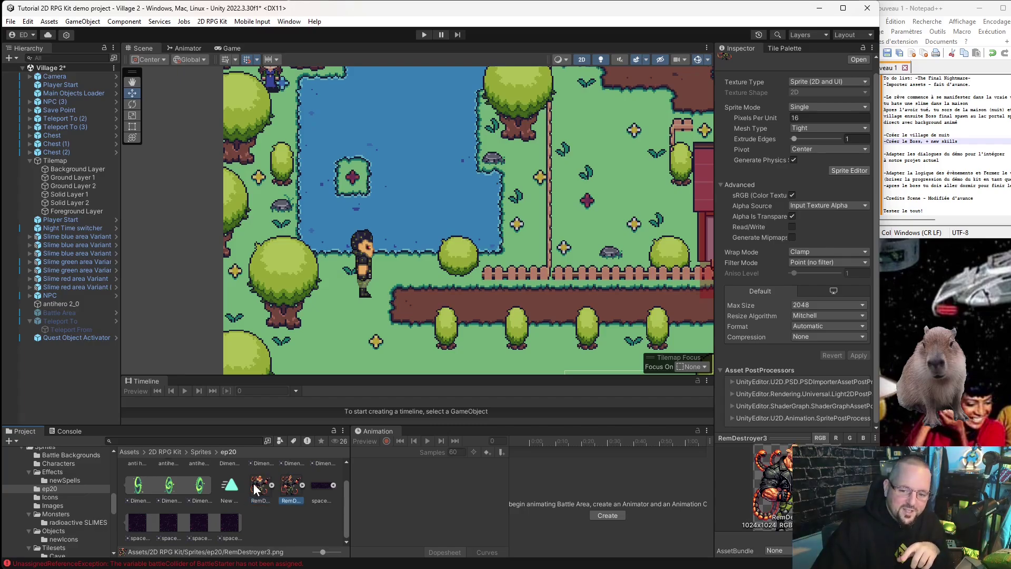
{"action": "left_click", "coordinate": [257, 485]}
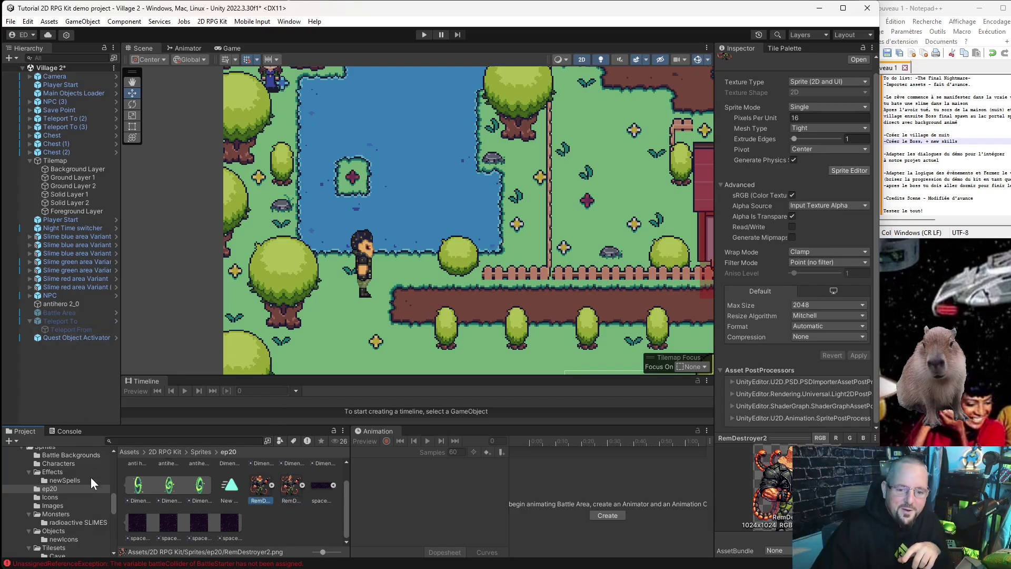
- Reselect the AlienSlugger prefab with the ep20 sprites shown in the Project window
{"action": "scroll", "coordinate": [75, 489], "scroll_direction": "up", "scroll_amount": 2}
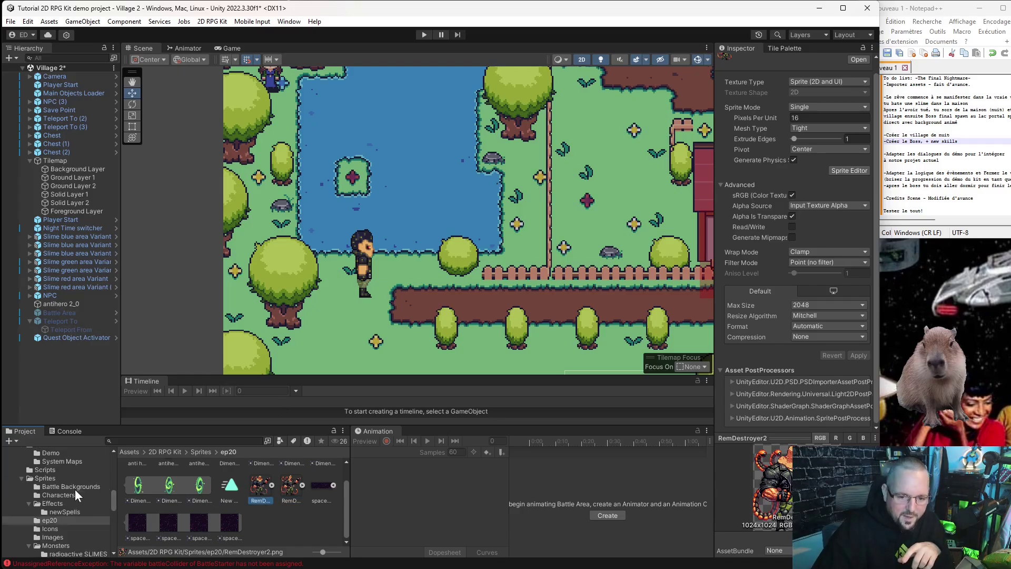
{"action": "scroll", "coordinate": [60, 477], "scroll_direction": "up", "scroll_amount": 2}
{"action": "scroll", "coordinate": [65, 478], "scroll_direction": "up", "scroll_amount": 2}
{"action": "left_click", "coordinate": [73, 488]}
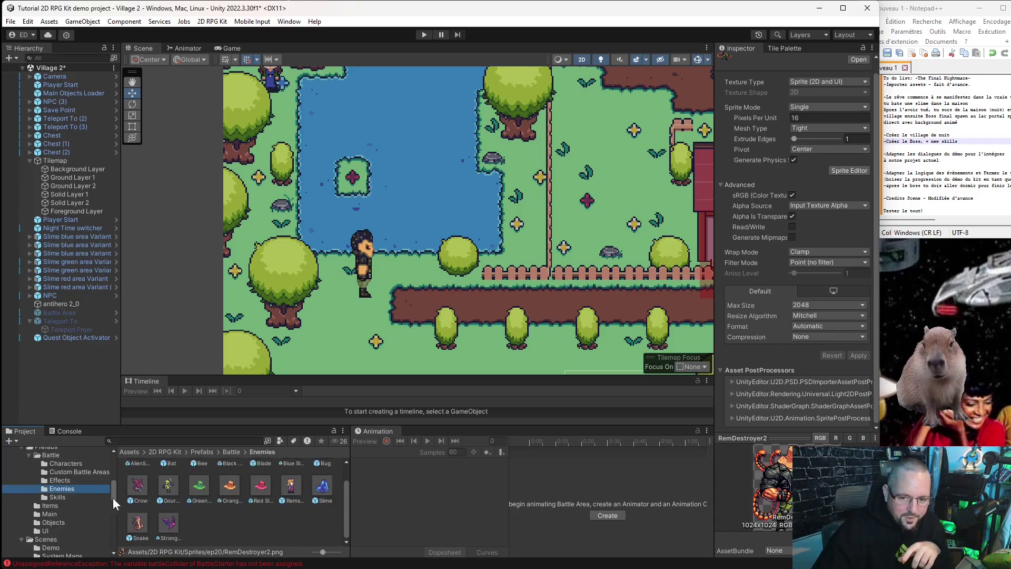
{"action": "left_click", "coordinate": [134, 471]}
{"action": "scroll", "coordinate": [66, 472], "scroll_direction": "down", "scroll_amount": 3}
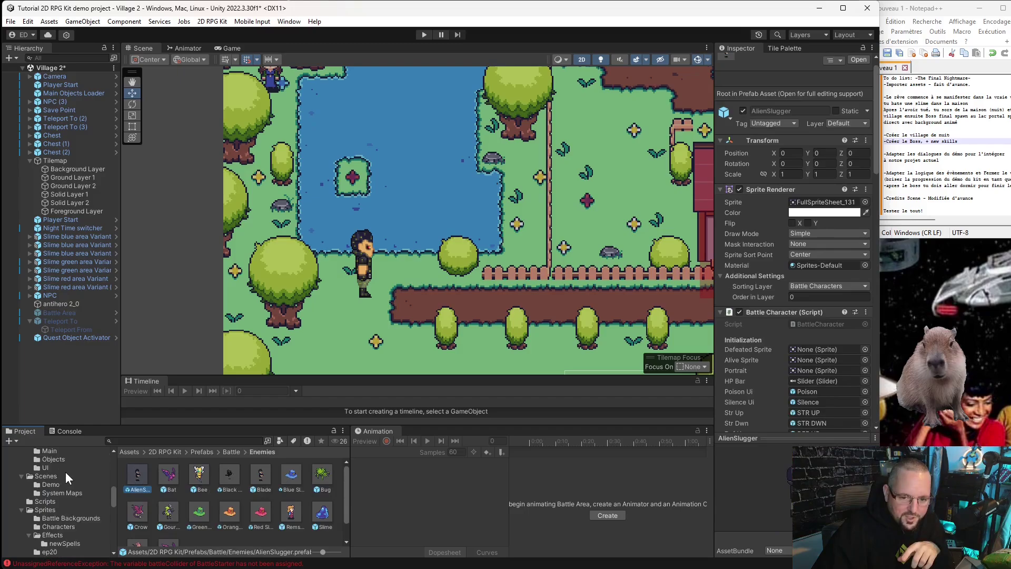
{"action": "scroll", "coordinate": [68, 481], "scroll_direction": "down", "scroll_amount": 3}
{"action": "left_click", "coordinate": [61, 456]}
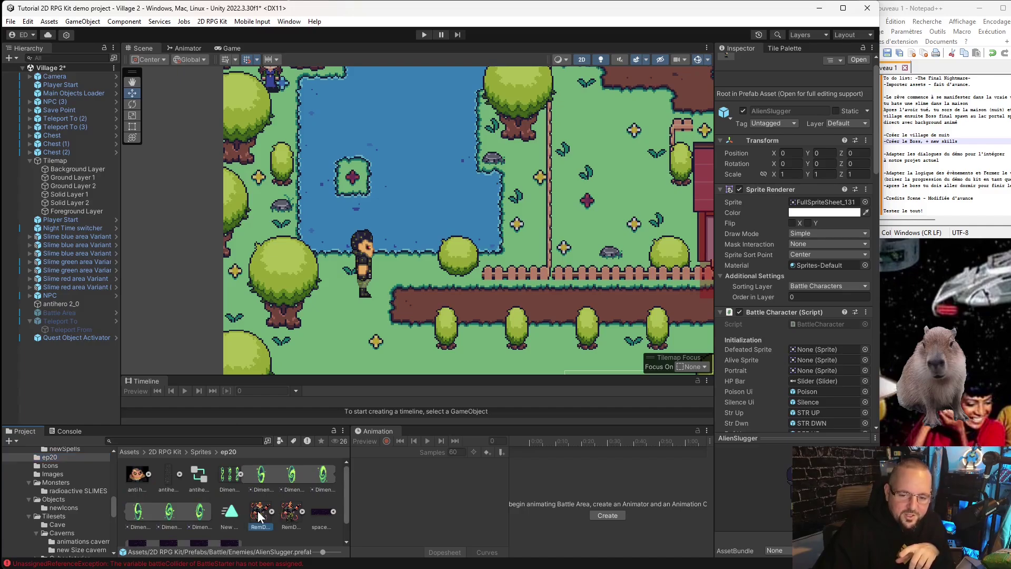
- Drag RemDestroyer2 into AlienSlugger's Sprite Renderer Sprite field, replacing FullSpriteSheet_131
{"action": "left_click_drag", "start_coordinate": [916, 146], "coordinate": [823, 201]}
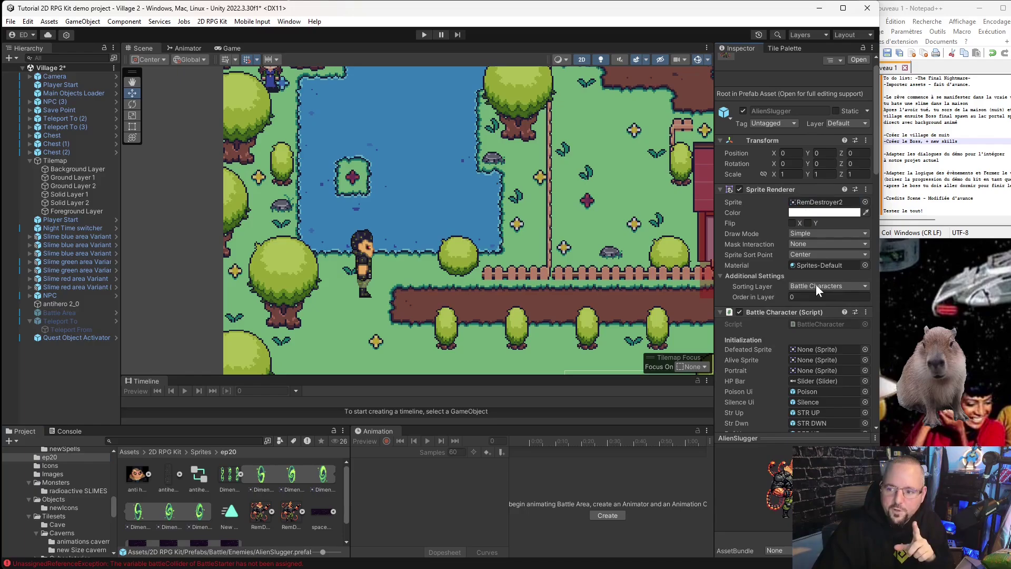
{"action": "scroll", "coordinate": [773, 182], "scroll_direction": "down", "scroll_amount": 5}
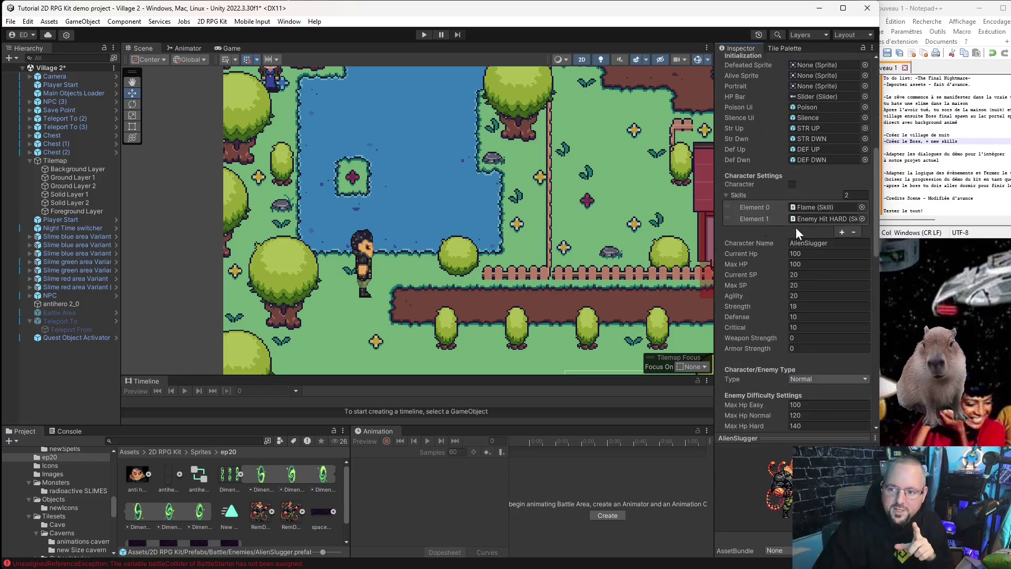
{"action": "scroll", "coordinate": [811, 254], "scroll_direction": "down", "scroll_amount": 4}
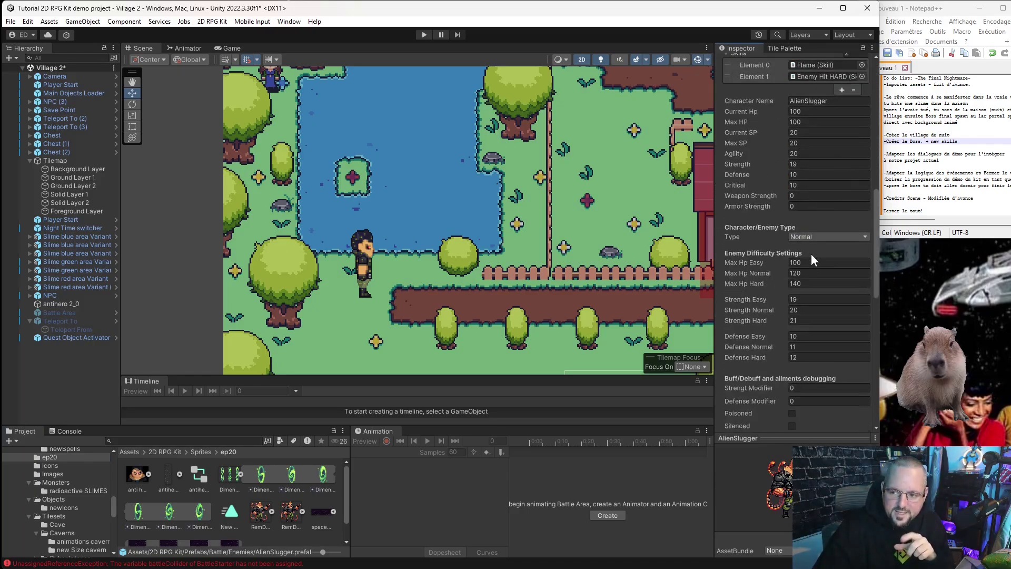
{"action": "scroll", "coordinate": [794, 287], "scroll_direction": "down", "scroll_amount": 1}
{"action": "scroll", "coordinate": [782, 304], "scroll_direction": "up", "scroll_amount": 3}
{"action": "scroll", "coordinate": [838, 226], "scroll_direction": "up", "scroll_amount": 5}
{"action": "scroll", "coordinate": [838, 226], "scroll_direction": "up", "scroll_amount": 3}
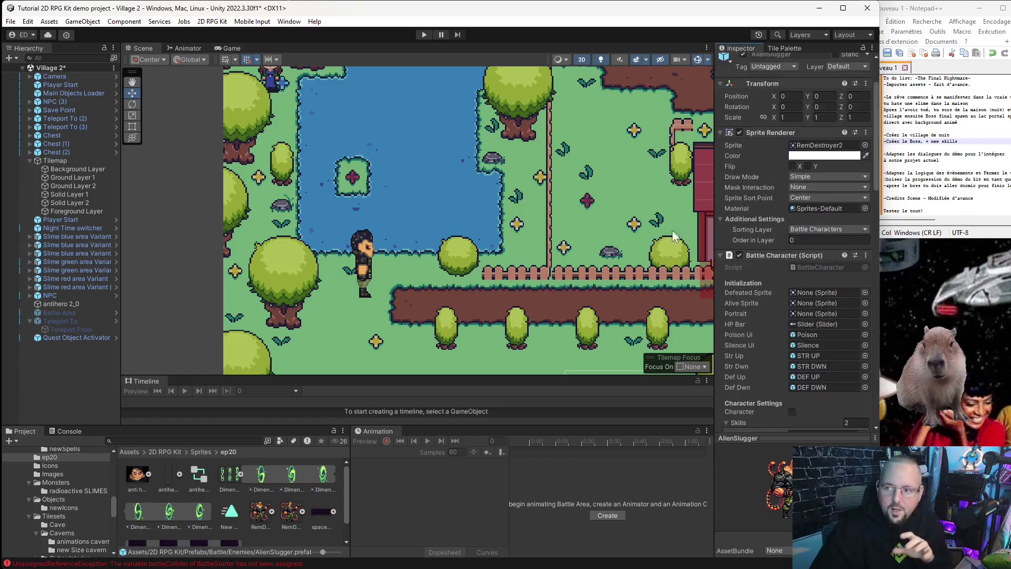
{"action": "scroll", "coordinate": [671, 230], "scroll_direction": "up", "scroll_amount": 2}
{"action": "scroll", "coordinate": [807, 169], "scroll_direction": "up", "scroll_amount": 2}
{"action": "scroll", "coordinate": [807, 169], "scroll_direction": "up", "scroll_amount": 1}
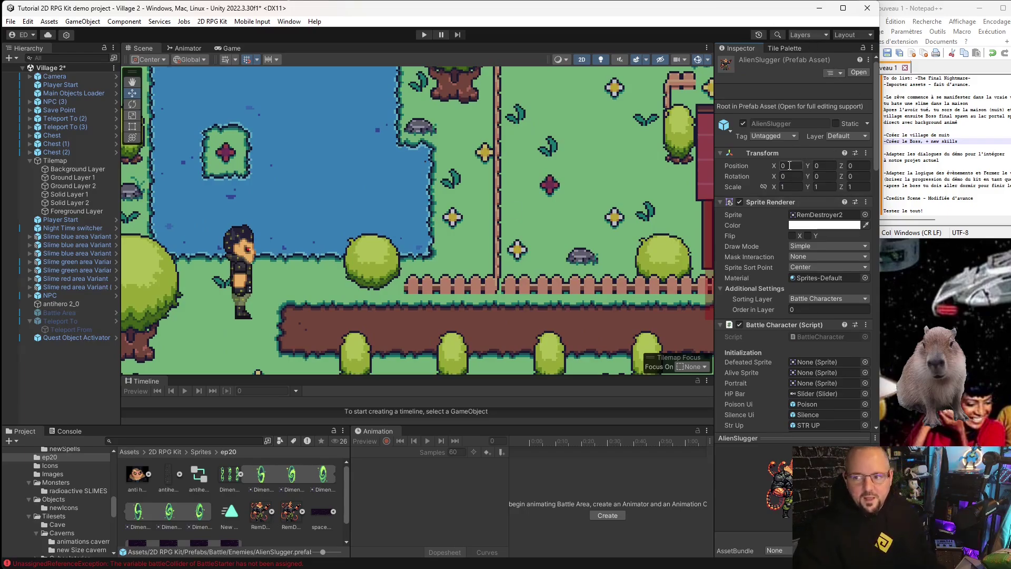
- Set the AlienSlugger prefab's Transform scale to 0.2 on X and Y
{"action": "left_click", "coordinate": [790, 186]}
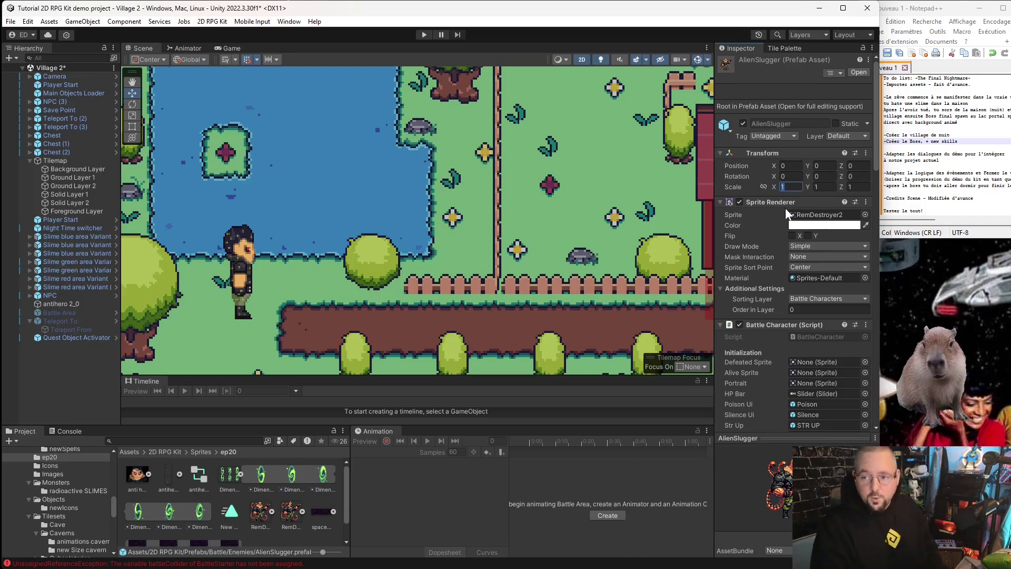
{"action": "type", "text": ".2"}
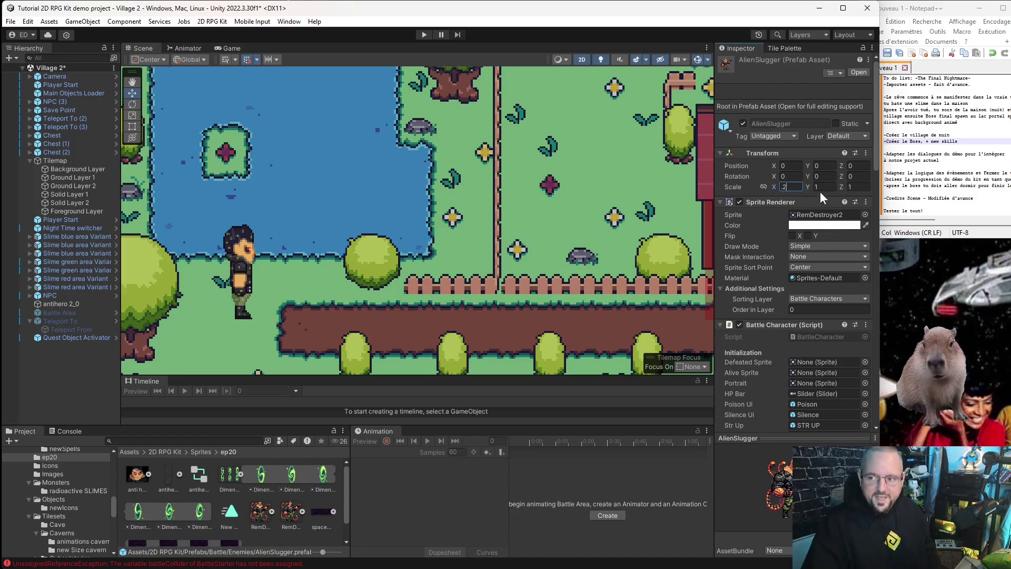
{"action": "key", "text": "Tab"}
{"action": "type", "text": ".2"}
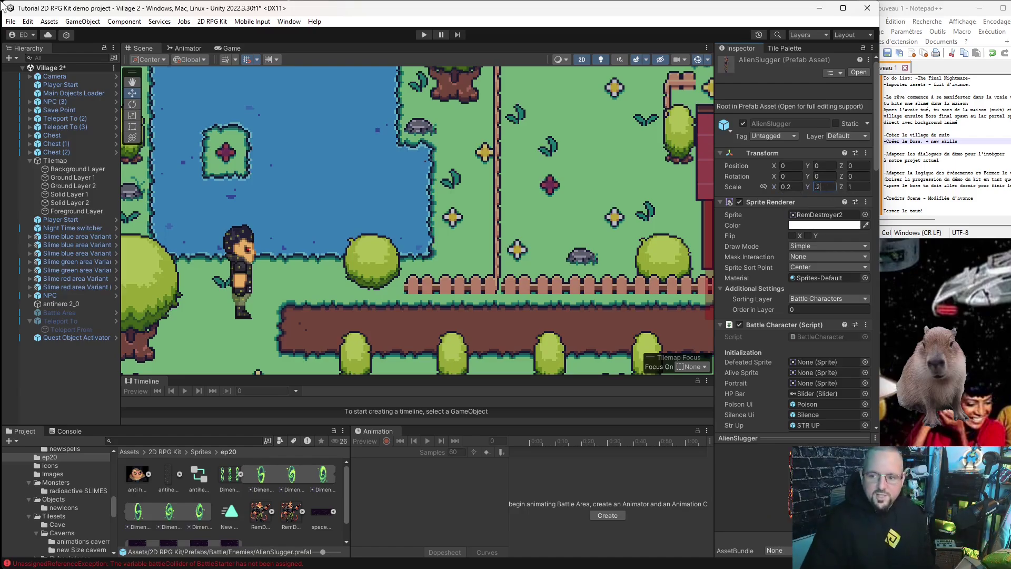
{"action": "key", "text": "Return"}
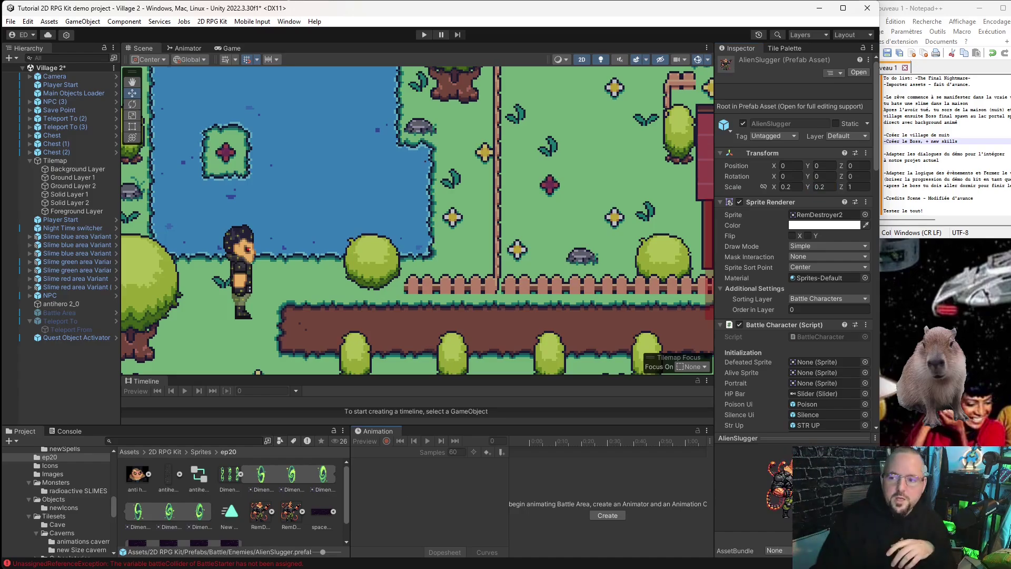
- Place the Dimensional_Portal_0 sprite in the Village 2 scene, left of the pond
{"action": "scroll", "coordinate": [429, 295], "scroll_direction": "down", "scroll_amount": 2}
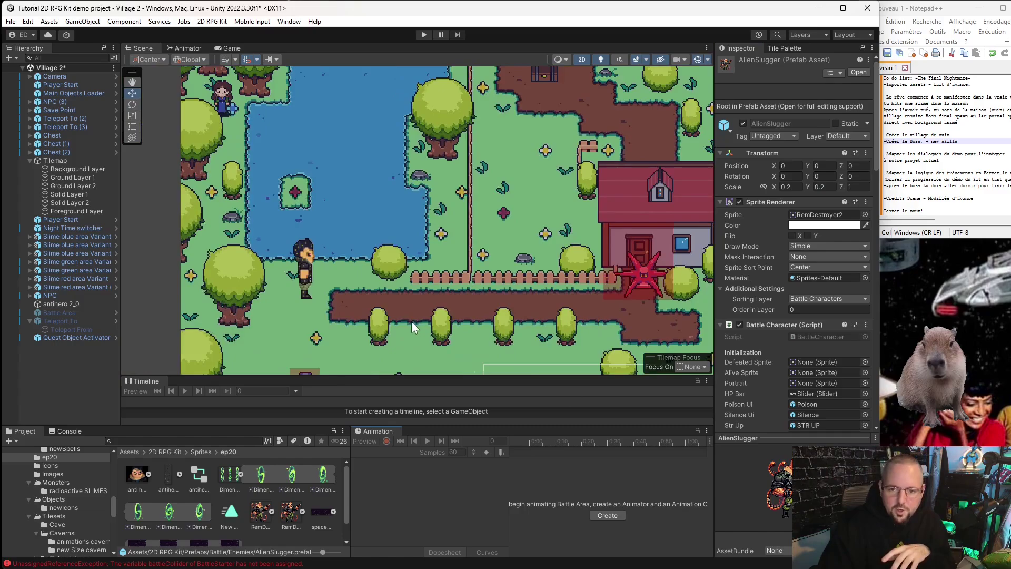
{"action": "scroll", "coordinate": [412, 321], "scroll_direction": "down", "scroll_amount": 1}
{"action": "scroll", "coordinate": [442, 300], "scroll_direction": "down", "scroll_amount": 1}
{"action": "scroll", "coordinate": [469, 277], "scroll_direction": "down", "scroll_amount": 1}
{"action": "scroll", "coordinate": [520, 324], "scroll_direction": "down", "scroll_amount": 1}
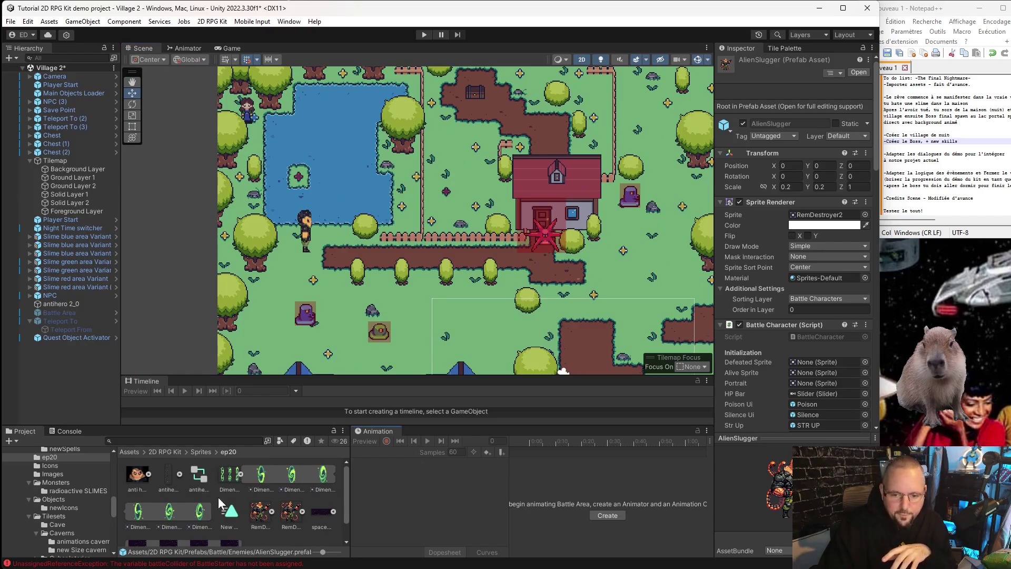
{"action": "scroll", "coordinate": [266, 536], "scroll_direction": "down", "scroll_amount": 1}
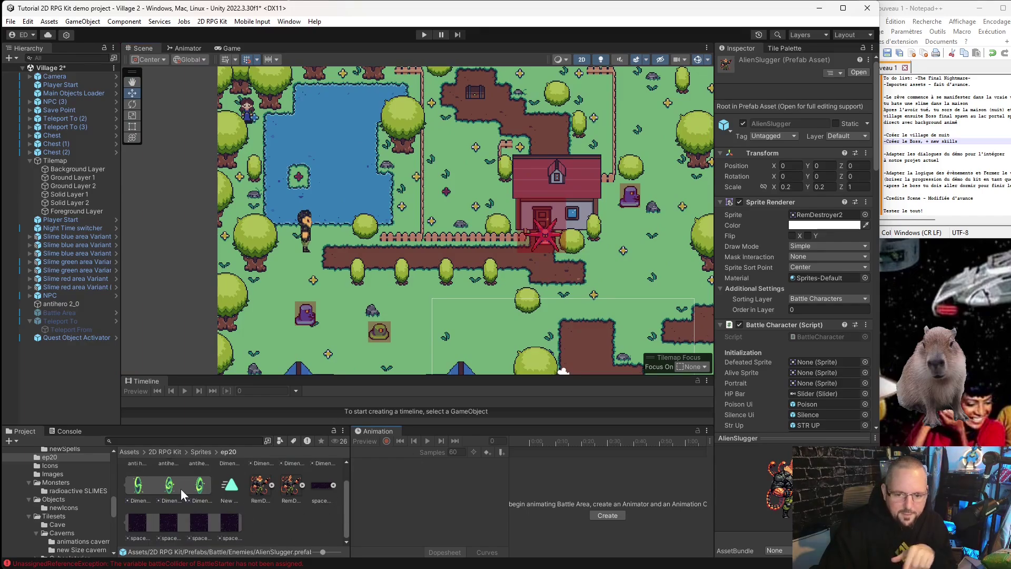
{"action": "scroll", "coordinate": [270, 472], "scroll_direction": "up", "scroll_amount": 1}
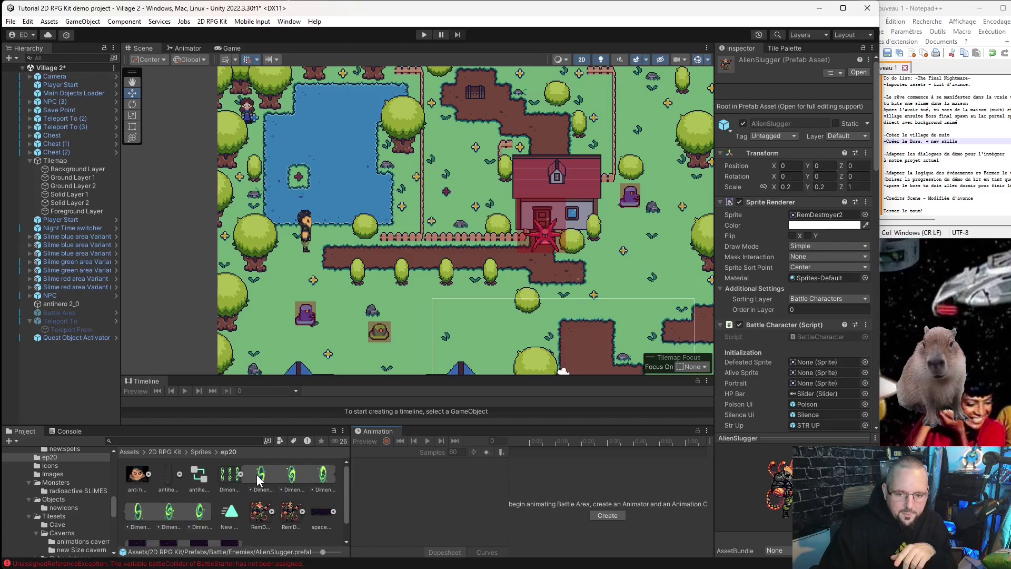
{"action": "left_click_drag", "start_coordinate": [260, 475], "coordinate": [172, 241]}
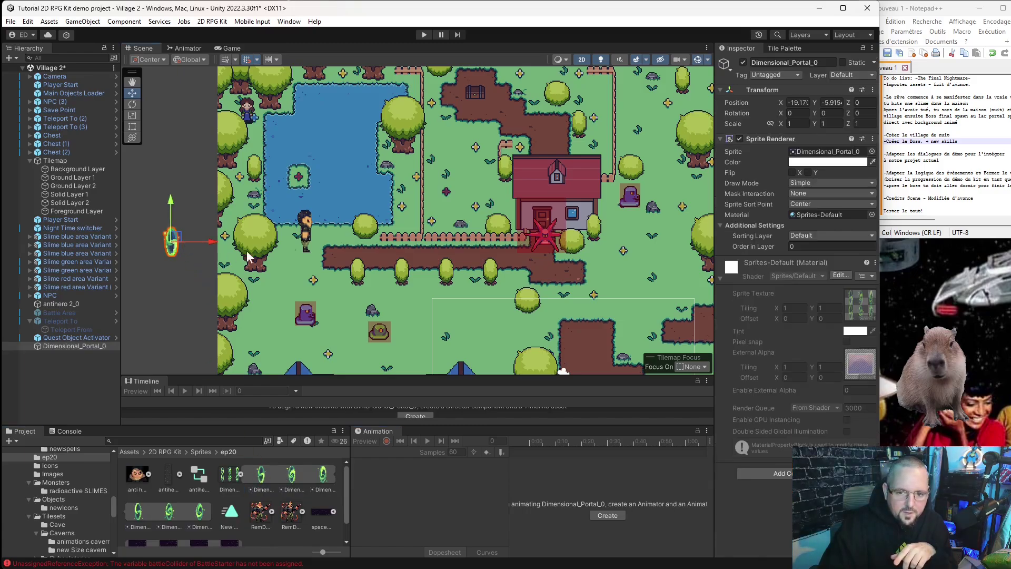
- Put the portal on the Foreground sorting layer and create the New Animation2 clip
{"action": "left_click", "coordinate": [798, 234]}
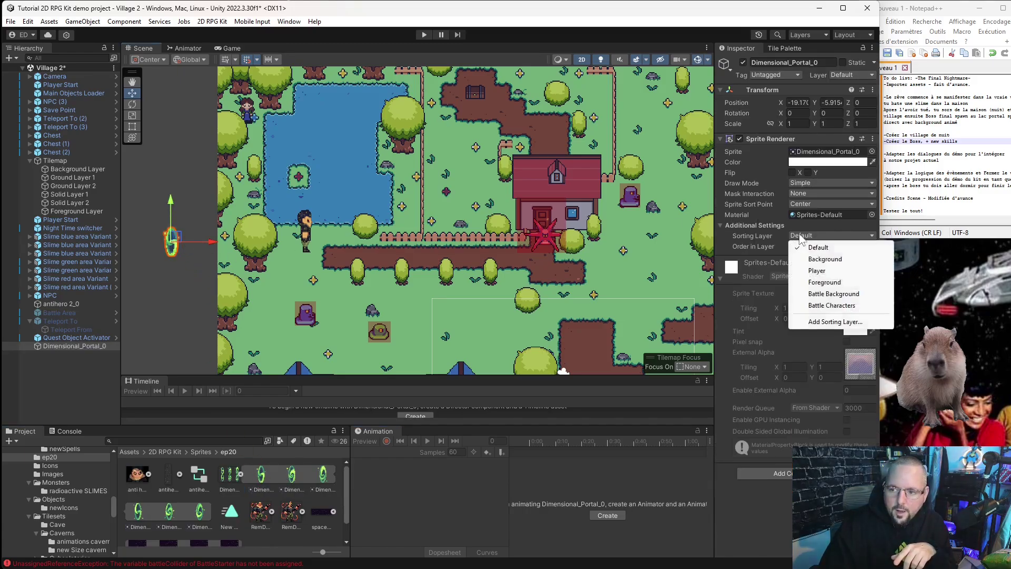
{"action": "left_click", "coordinate": [824, 282]}
{"action": "left_click", "coordinate": [607, 514]}
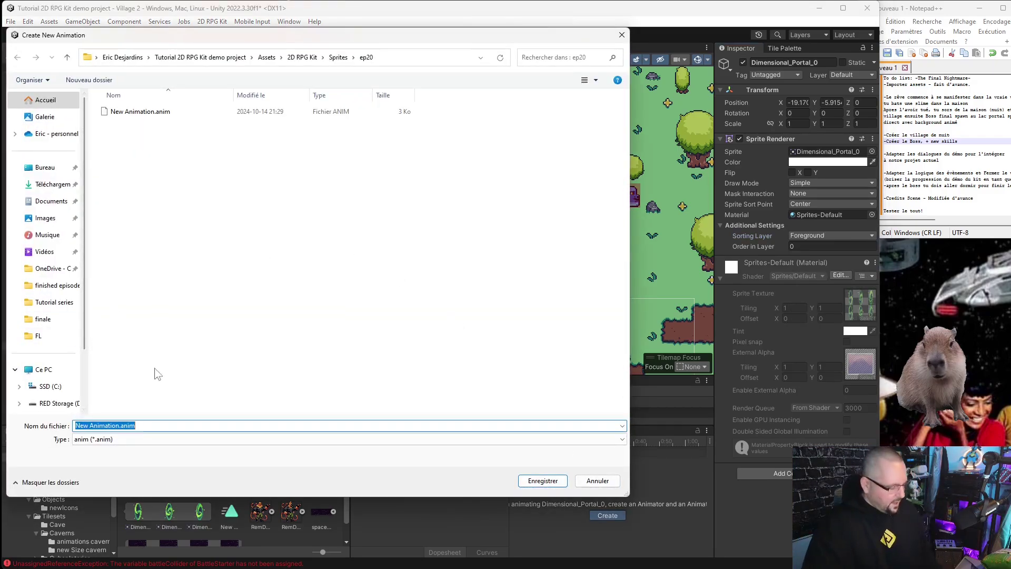
{"action": "left_click", "coordinate": [121, 425]}
{"action": "type", "text": "2"}
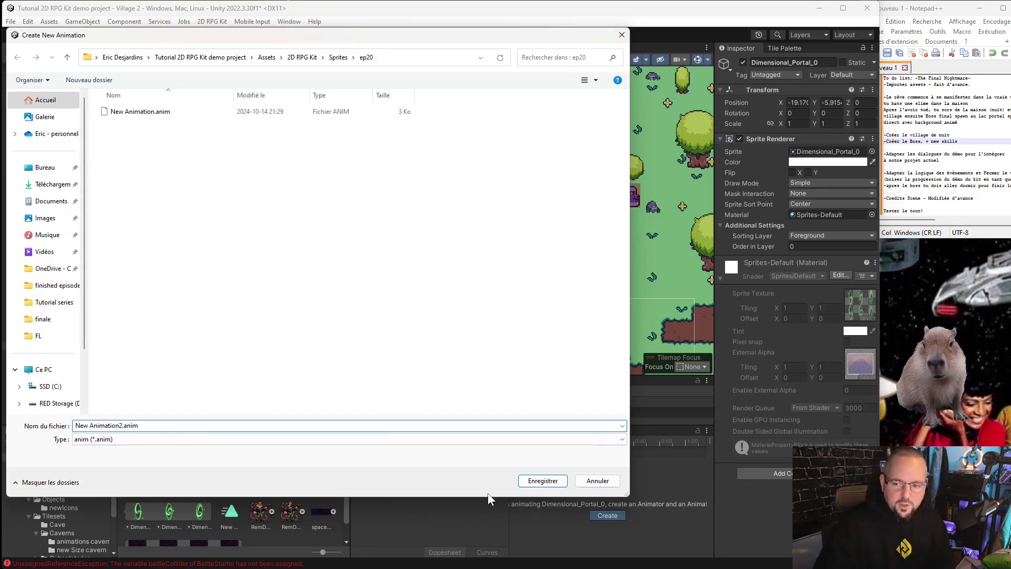
{"action": "left_click", "coordinate": [537, 488]}
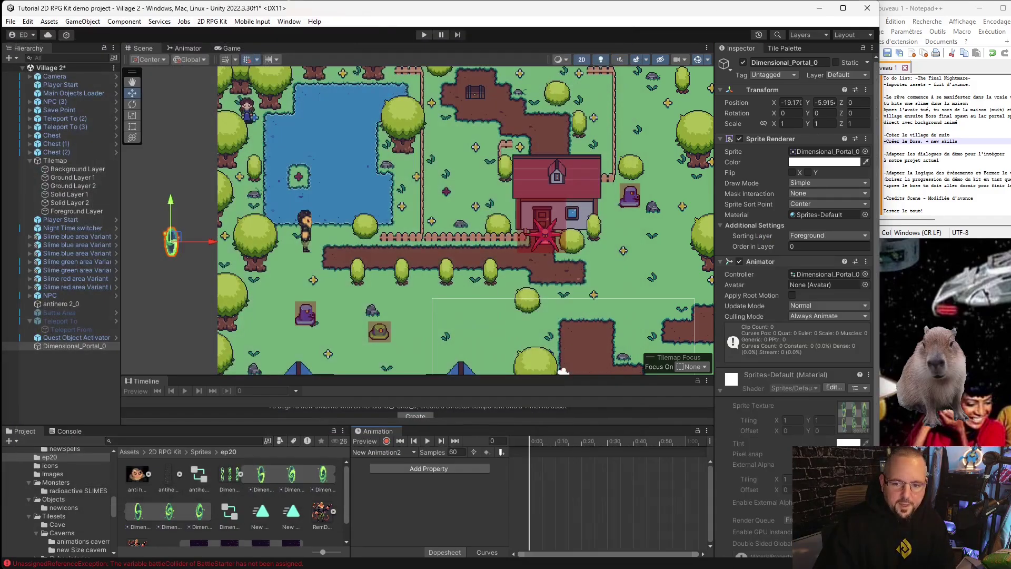
- Add the six portal sprite frames as keyframes and set Samples to 15
{"action": "left_click", "coordinate": [264, 482]}
{"action": "key", "text": "shift+Right"}
{"action": "key", "text": "shift+Right"}
{"action": "key", "text": "shift+Right"}
{"action": "key", "text": "shift+Right"}
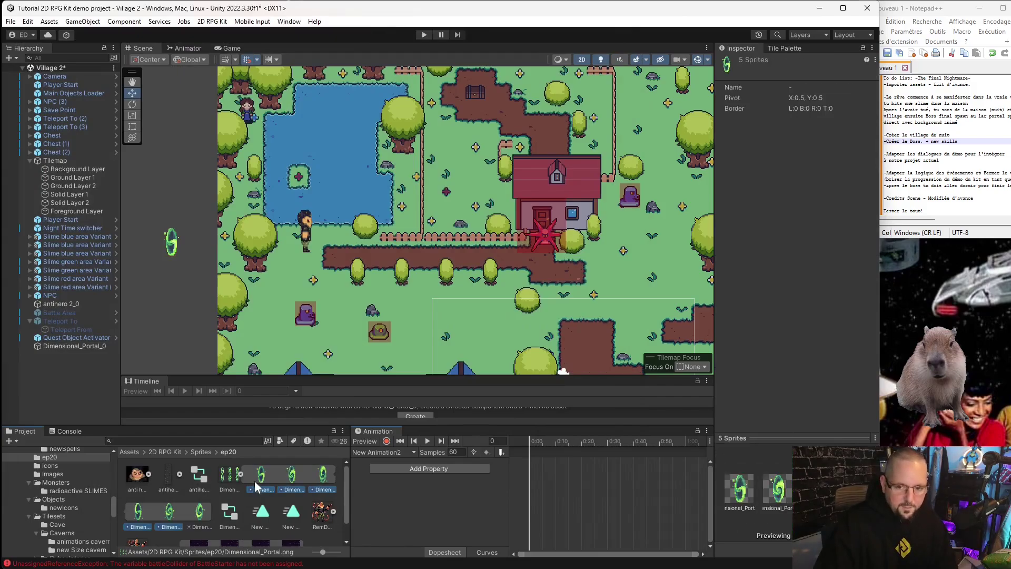
{"action": "key", "text": "shift+Right"}
{"action": "left_click_drag", "start_coordinate": [257, 478], "coordinate": [530, 457]}
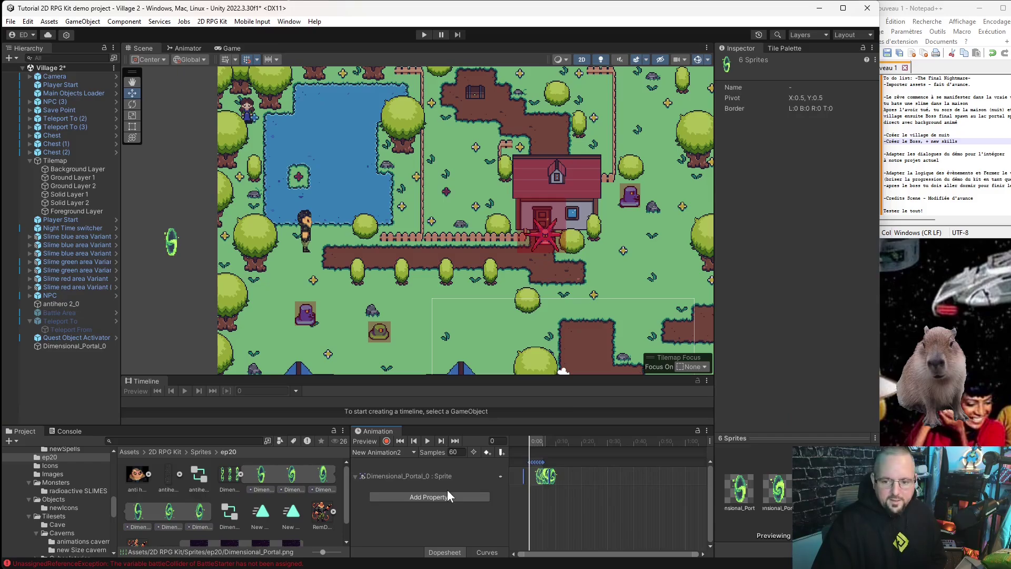
{"action": "left_click", "coordinate": [427, 441]}
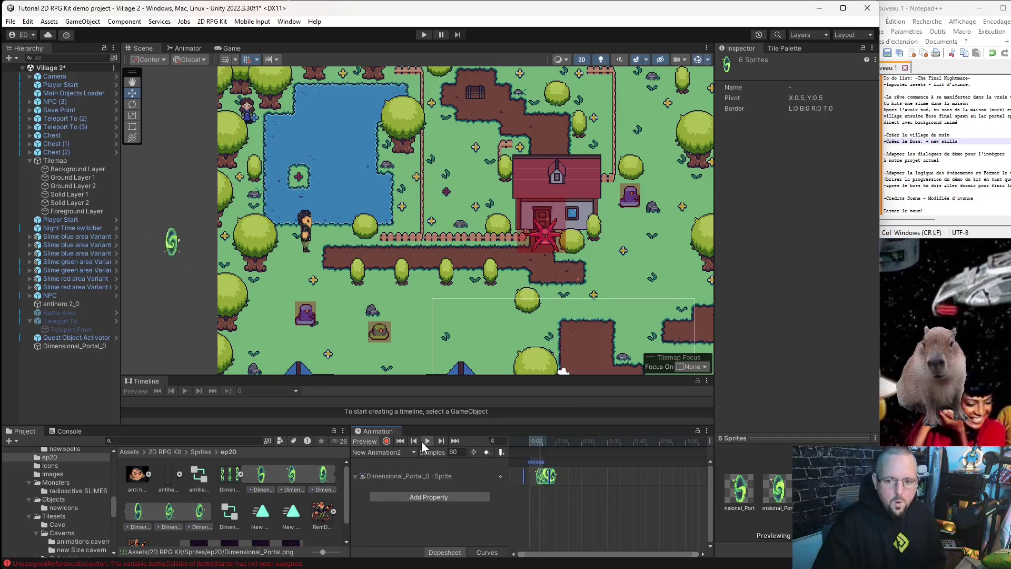
{"action": "left_click", "coordinate": [453, 452]}
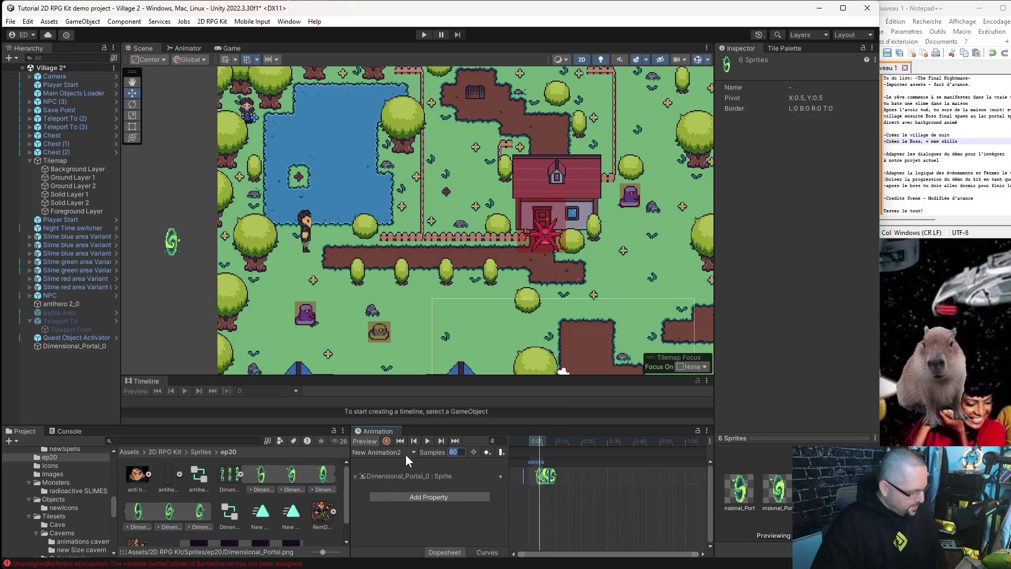
{"action": "type", "text": "15"}
{"action": "key", "text": "Return"}
{"action": "left_click", "coordinate": [463, 552]}
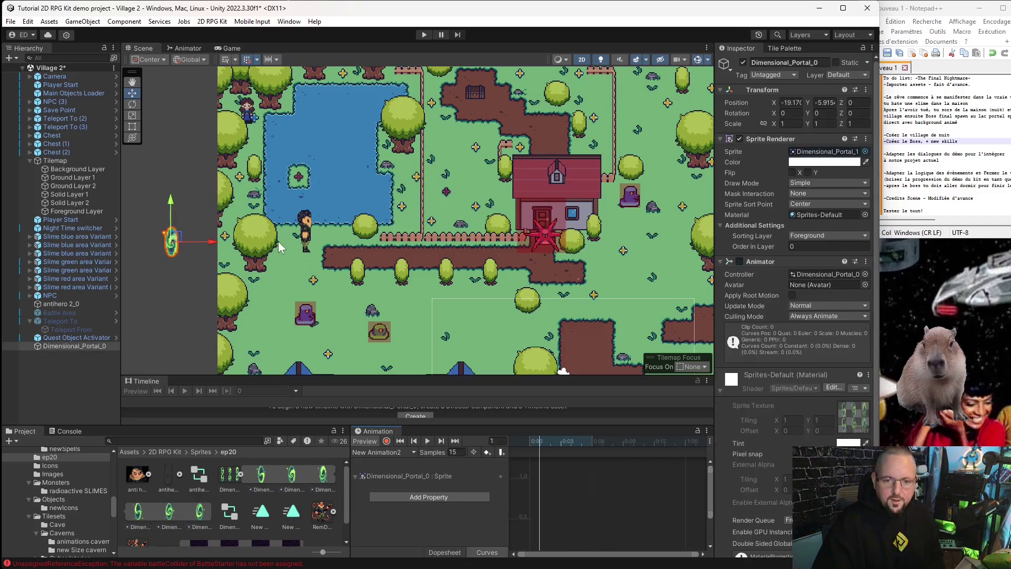
- Move the portal onto the pond, flip it horizontally and rotate it about -91°
{"action": "left_click_drag", "start_coordinate": [177, 237], "coordinate": [310, 180]}
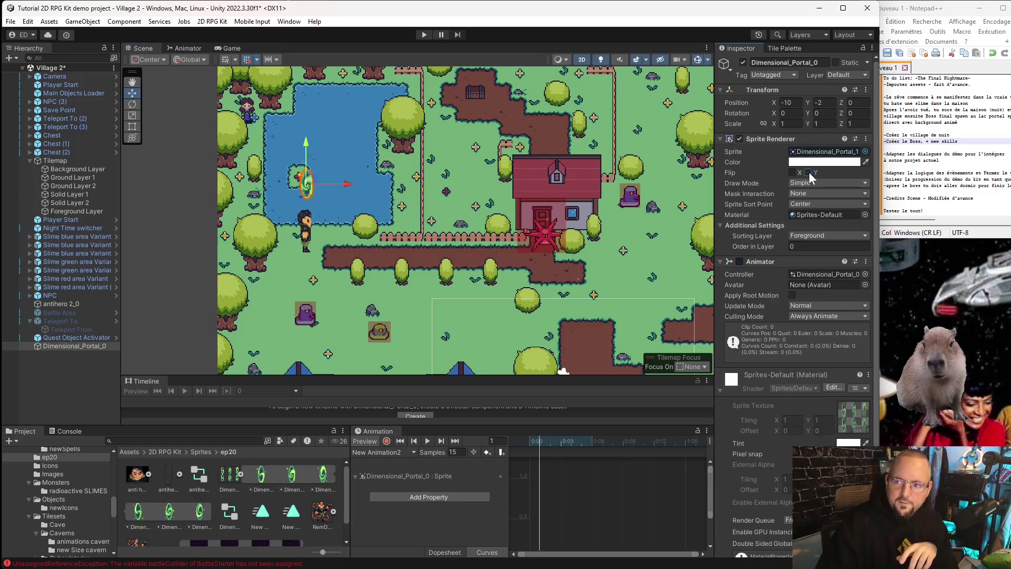
{"action": "left_click", "coordinate": [792, 173]}
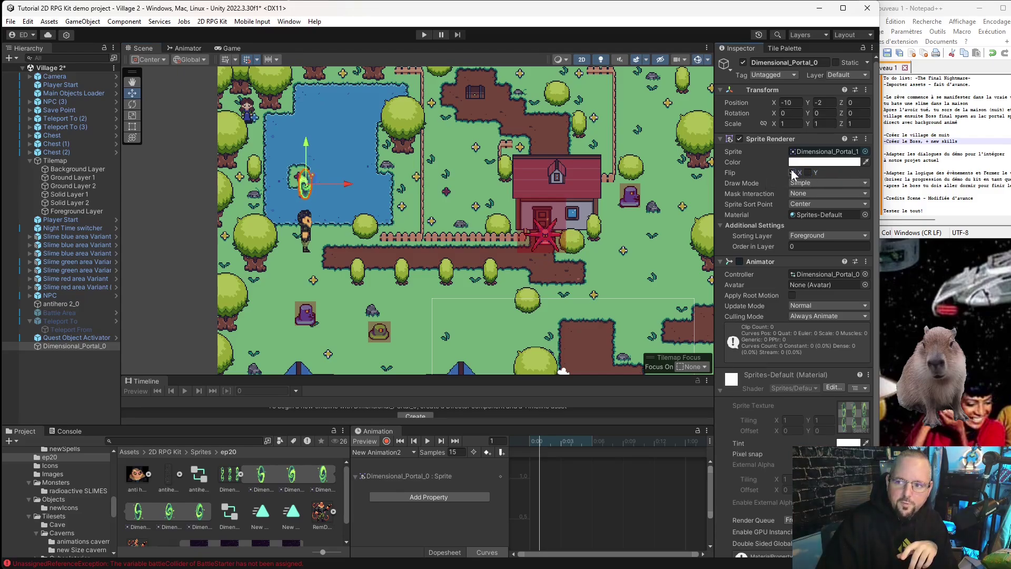
{"action": "scroll", "coordinate": [327, 172], "scroll_direction": "up", "scroll_amount": 2}
{"action": "scroll", "coordinate": [307, 164], "scroll_direction": "up", "scroll_amount": 2}
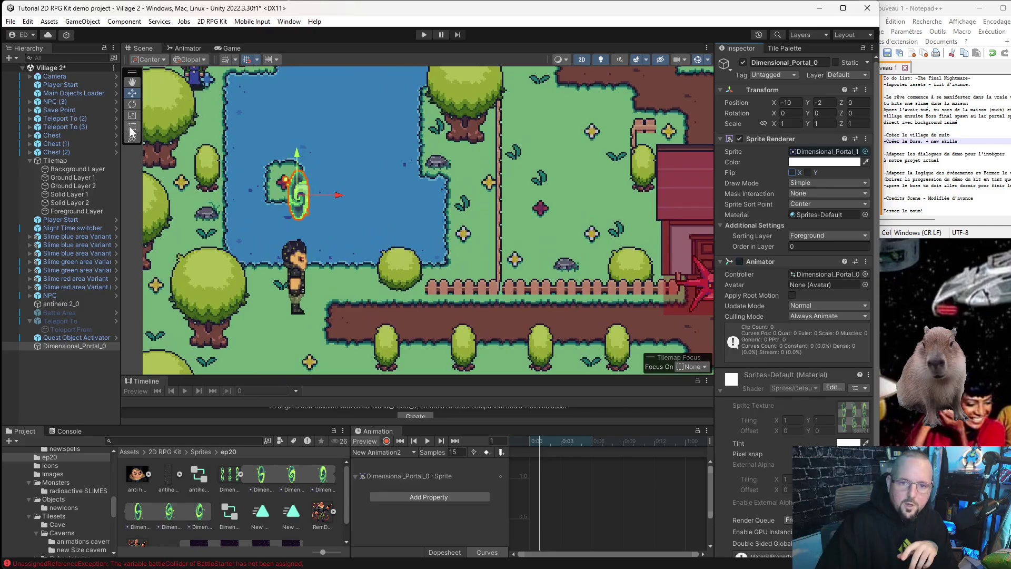
{"action": "left_click", "coordinate": [133, 103]}
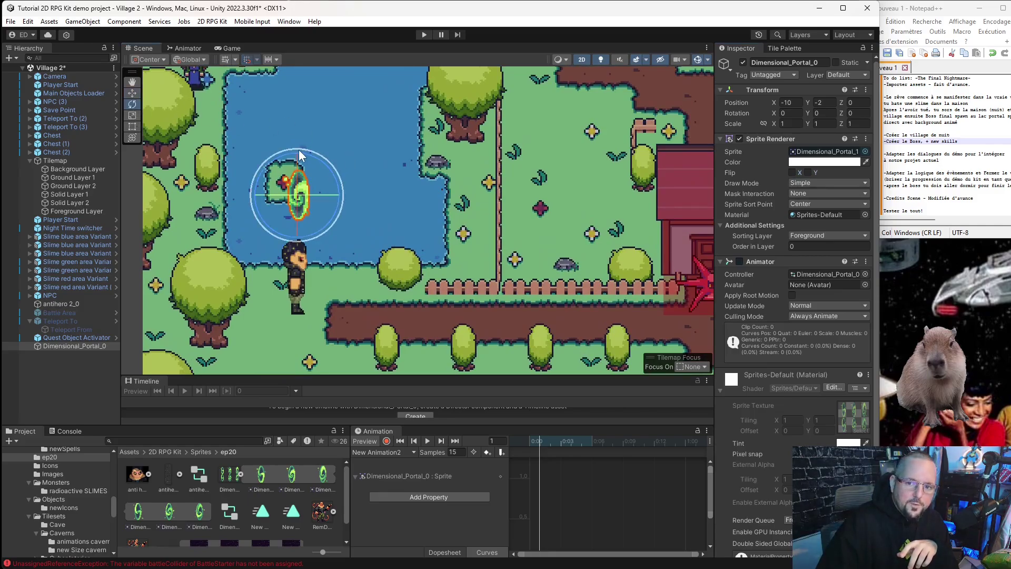
{"action": "mouse_move", "coordinate": [299, 149]}
{"action": "left_mouse_down"}
{"action": "mouse_move", "coordinate": [223, 406]}
{"action": "mouse_move", "coordinate": [430, 408]}
{"action": "left_mouse_up"}
{"action": "key", "text": "w"}
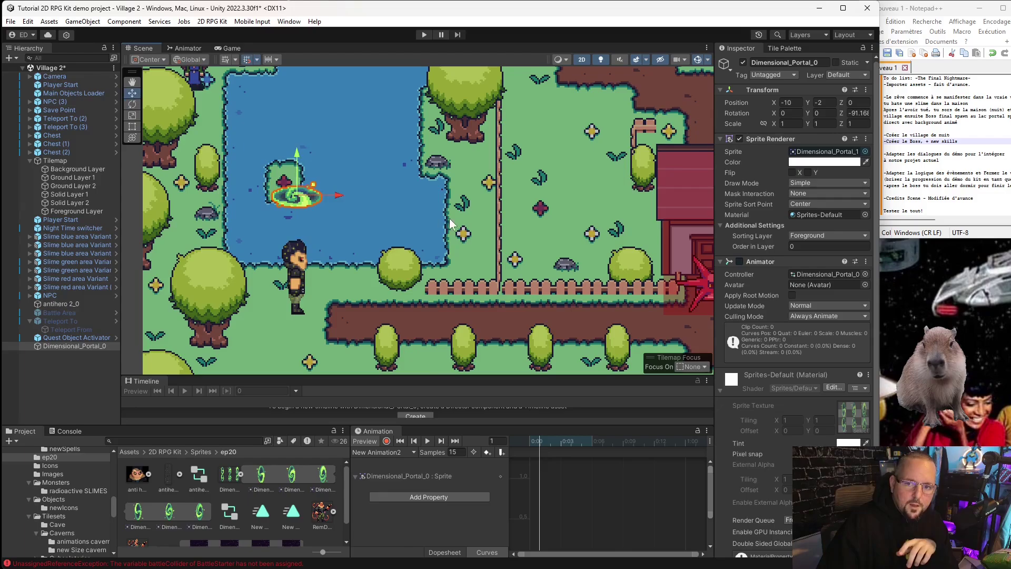
{"action": "left_click", "coordinate": [427, 441]}
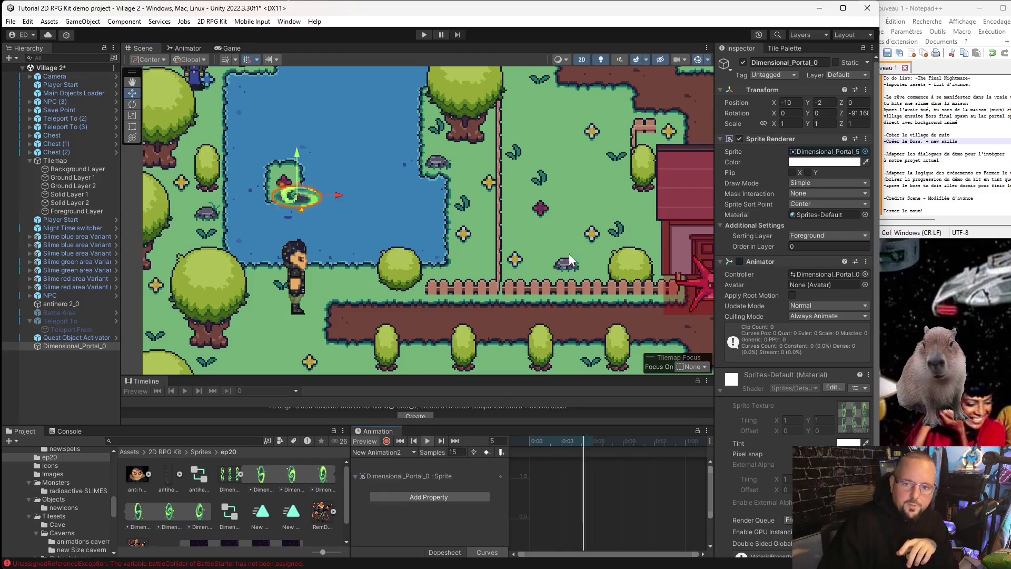
{"action": "left_click", "coordinate": [791, 171]}
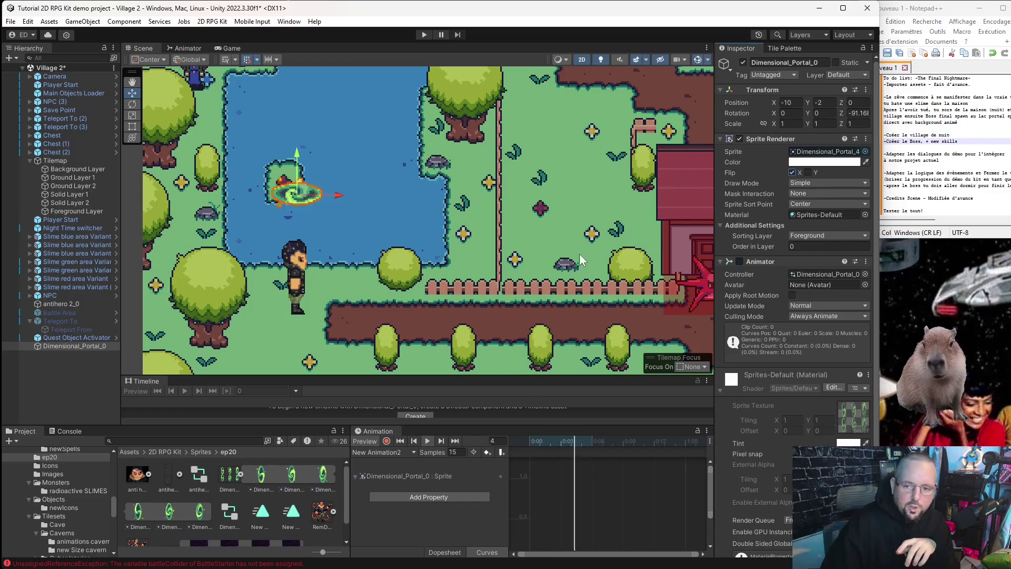
- Scale the portal to 1.5 on X and Y and nudge it lower in the pond
{"action": "left_click", "coordinate": [793, 122]}
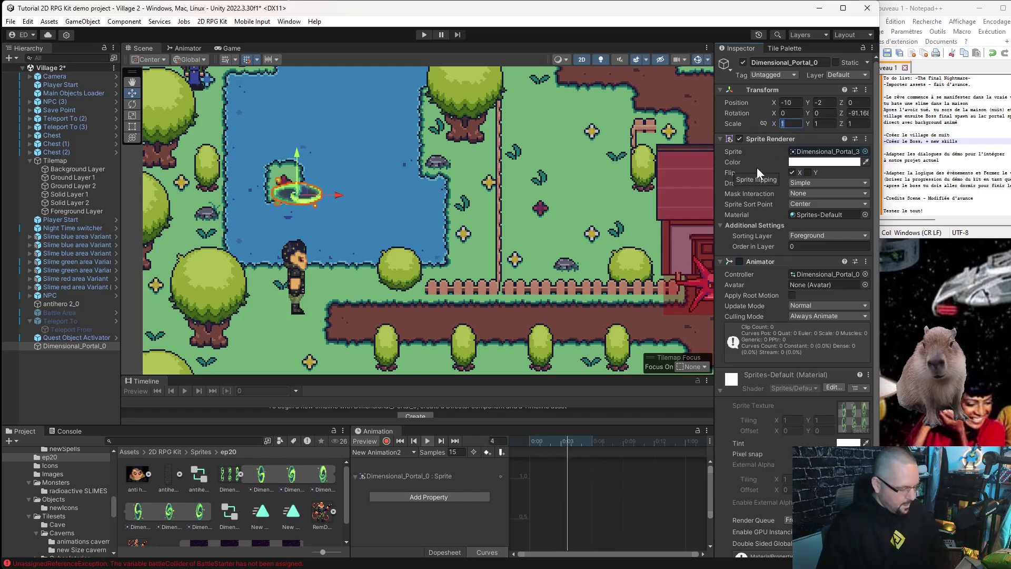
{"action": "type", "text": "1.5"}
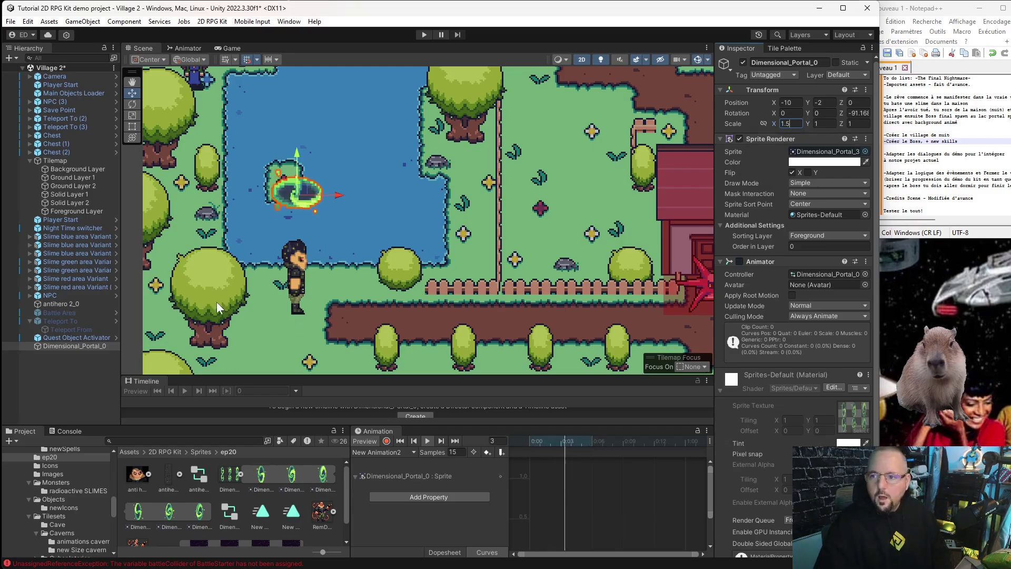
{"action": "left_click", "coordinate": [828, 124]}
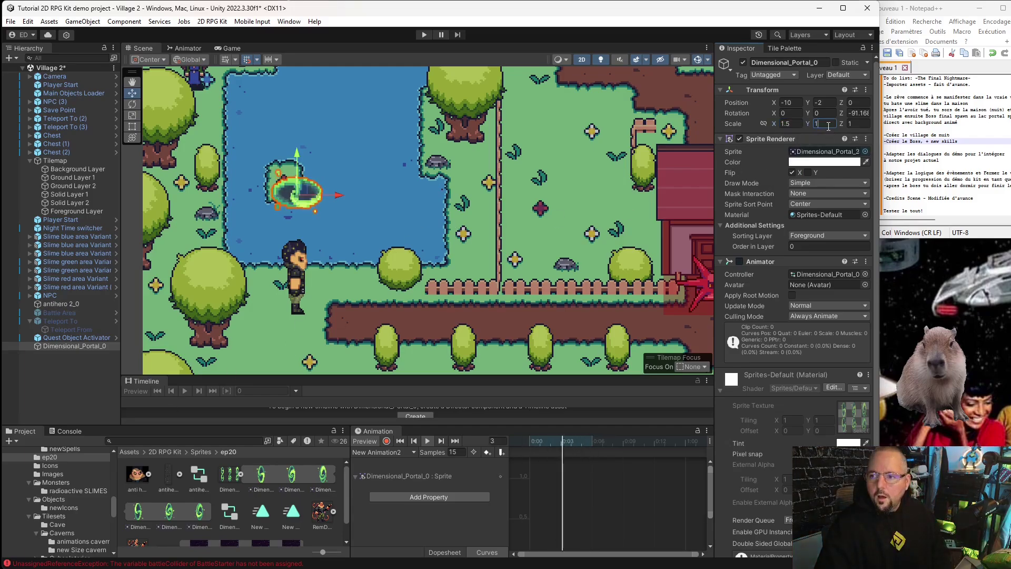
{"action": "type", "text": "1.5"}
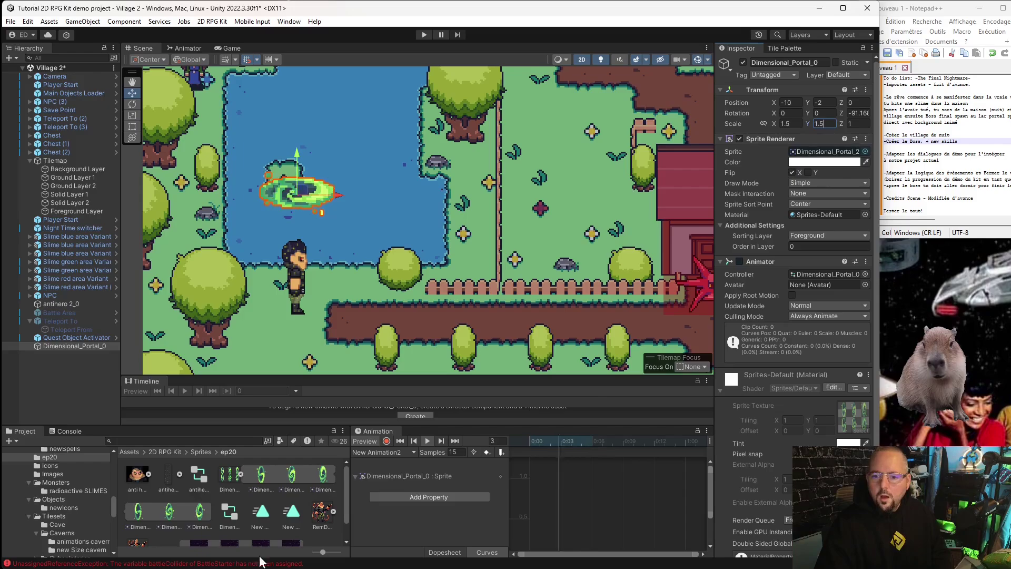
{"action": "scroll", "coordinate": [345, 272], "scroll_direction": "down", "scroll_amount": 2}
{"action": "scroll", "coordinate": [344, 279], "scroll_direction": "up", "scroll_amount": 1}
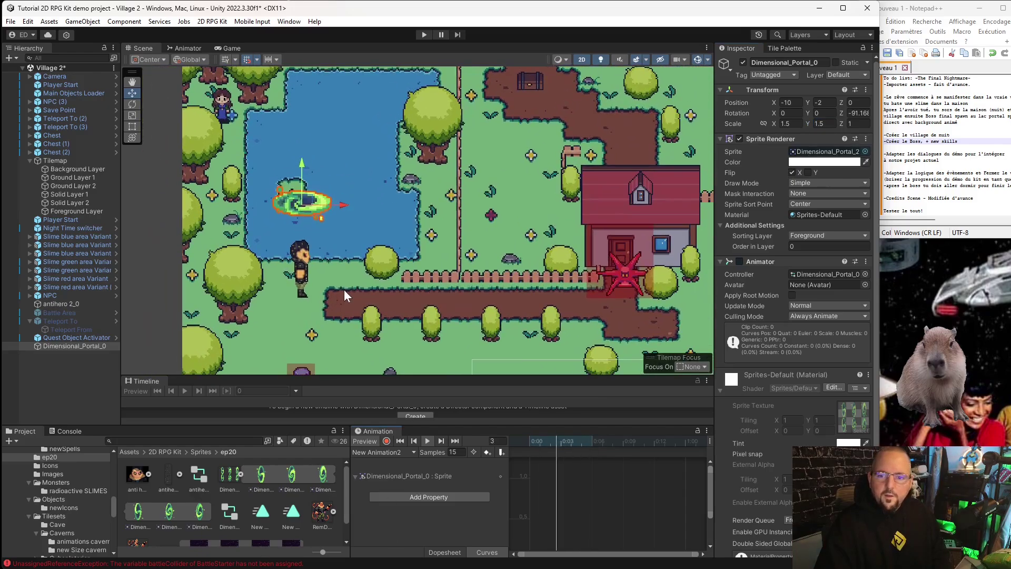
{"action": "left_click_drag", "start_coordinate": [302, 171], "coordinate": [304, 195]}
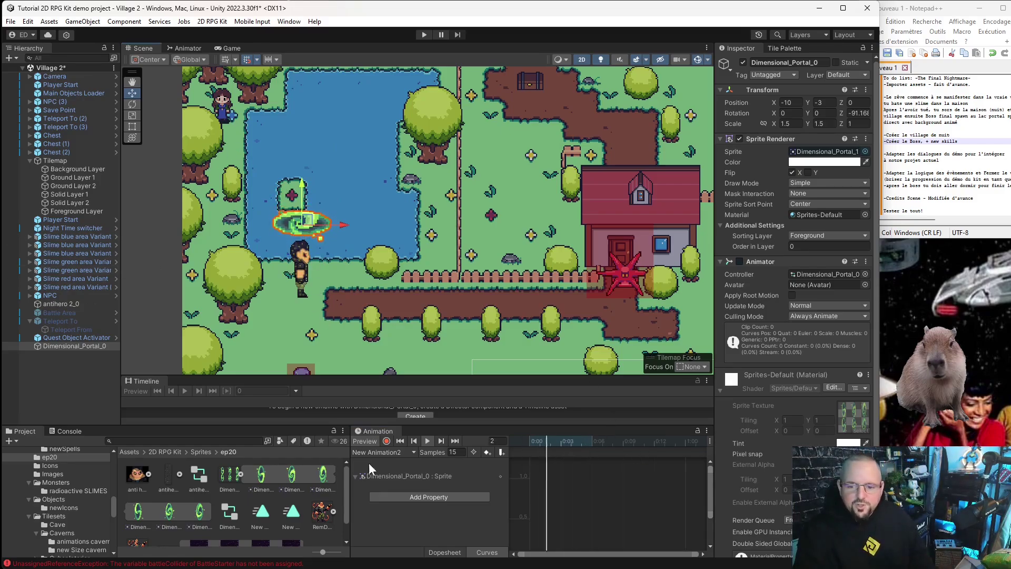
{"action": "left_click", "coordinate": [427, 444]}
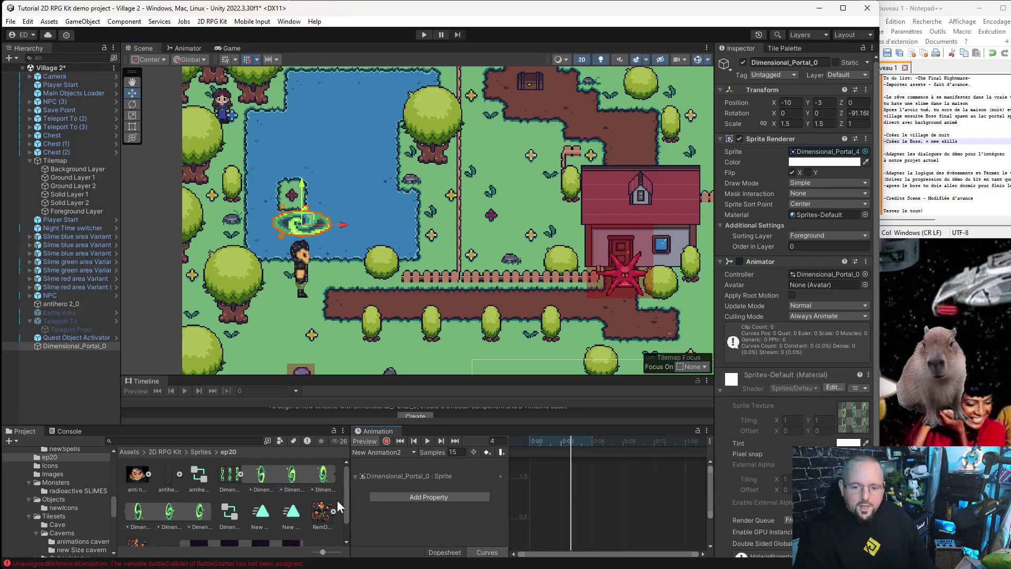
{"action": "left_click", "coordinate": [241, 473]}
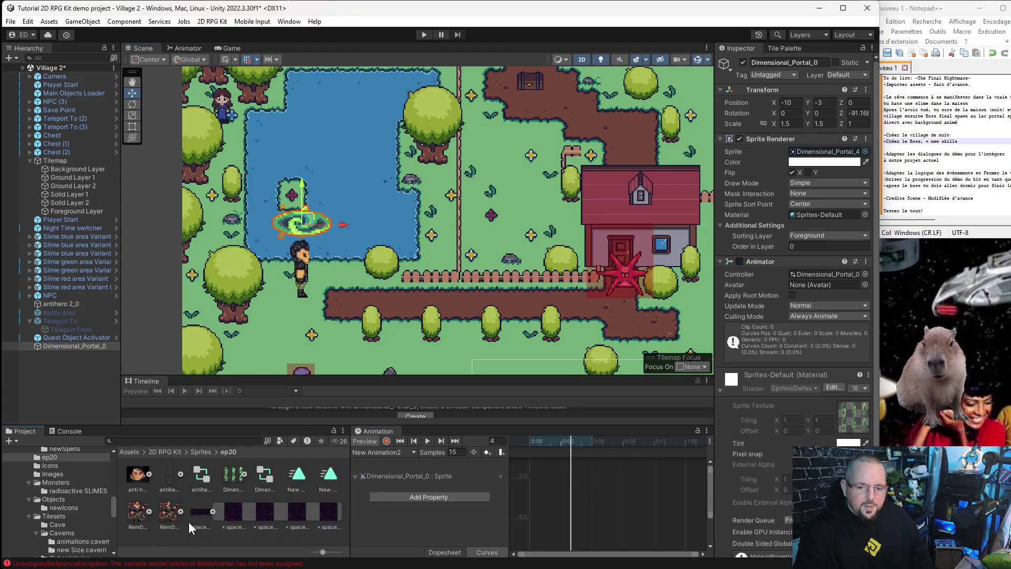
- Select the villager NPC above the pond and open its dialog asset
{"action": "left_click", "coordinate": [223, 113]}
{"action": "left_click", "coordinate": [222, 112]}
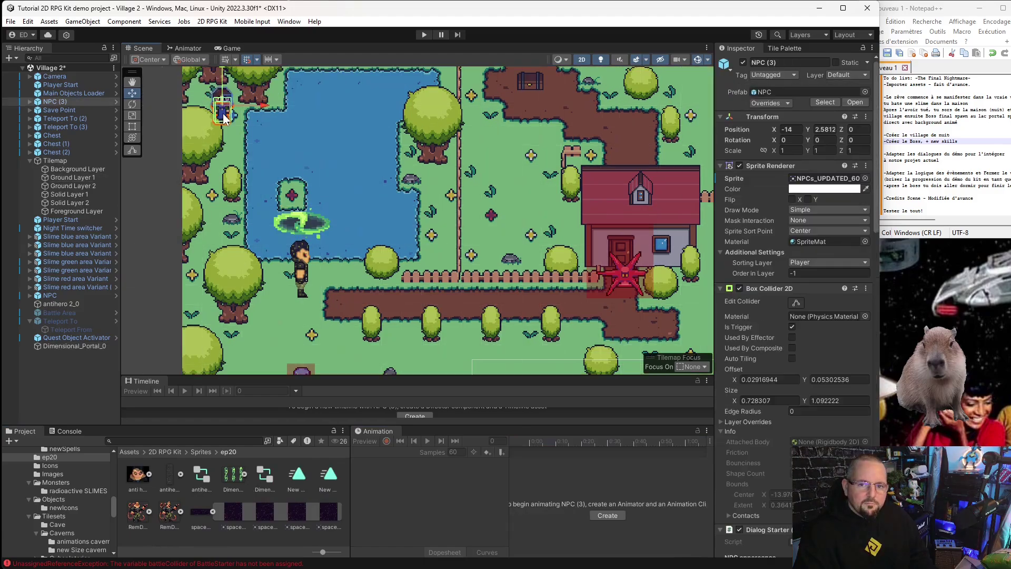
{"action": "scroll", "coordinate": [811, 369], "scroll_direction": "down", "scroll_amount": 5}
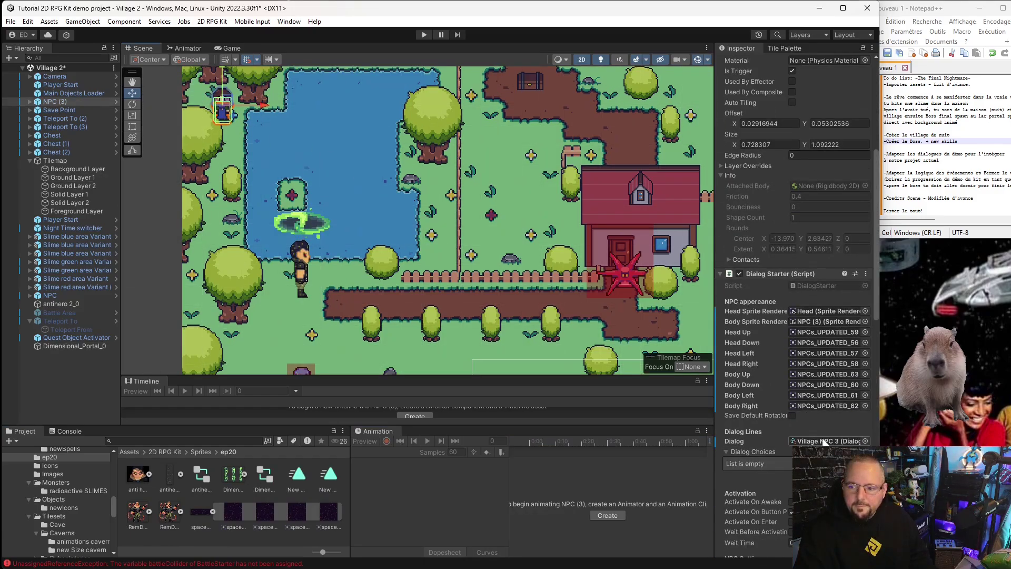
{"action": "scroll", "coordinate": [819, 365], "scroll_direction": "down", "scroll_amount": 3}
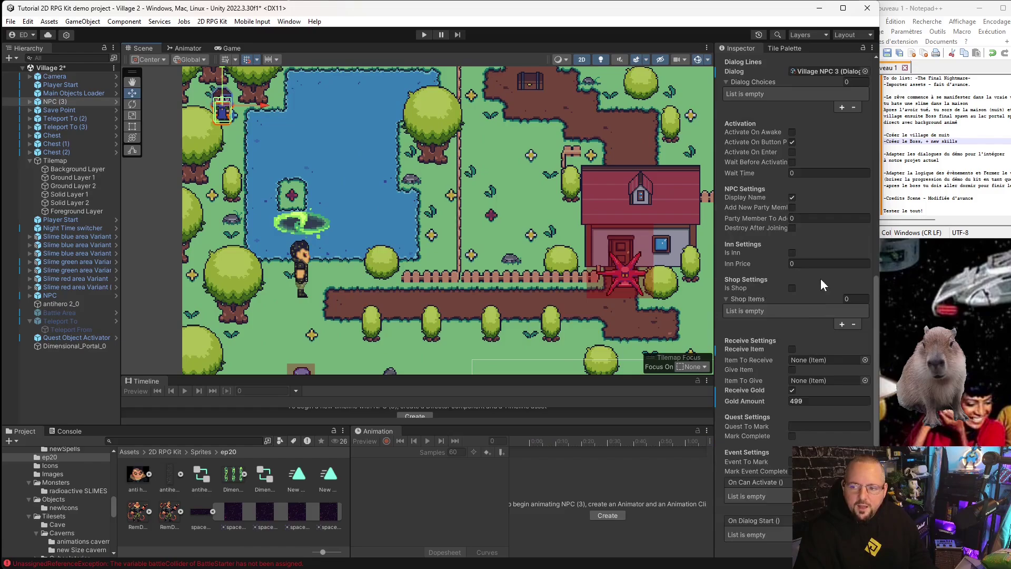
{"action": "scroll", "coordinate": [820, 278], "scroll_direction": "up", "scroll_amount": 1}
{"action": "double_click", "coordinate": [814, 328]}
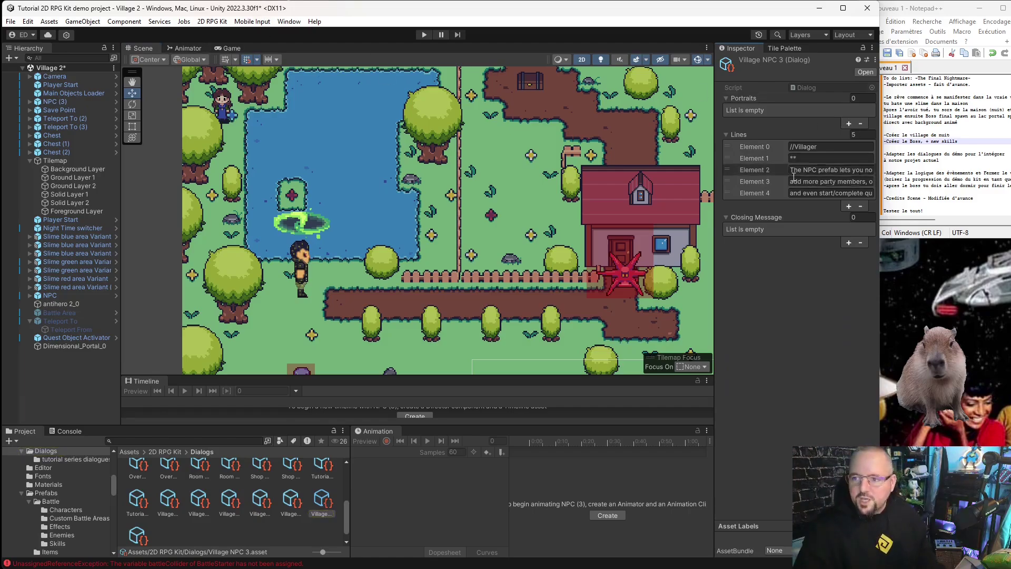
- Remove the last dialog line and change the third line to 'Take this sword!'
{"action": "left_click", "coordinate": [837, 191]}
{"action": "left_click", "coordinate": [862, 205]}
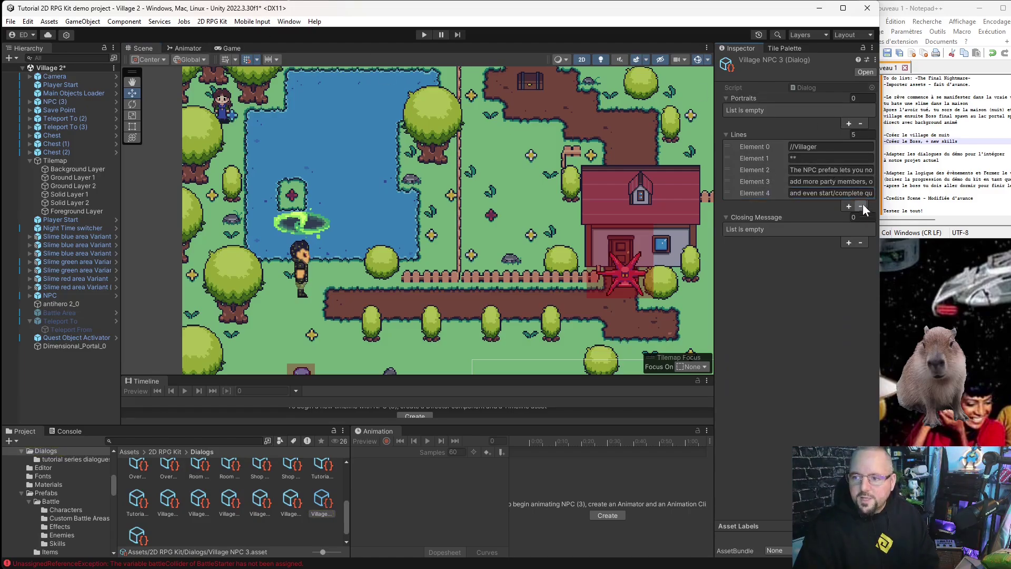
{"action": "left_click", "coordinate": [860, 195]}
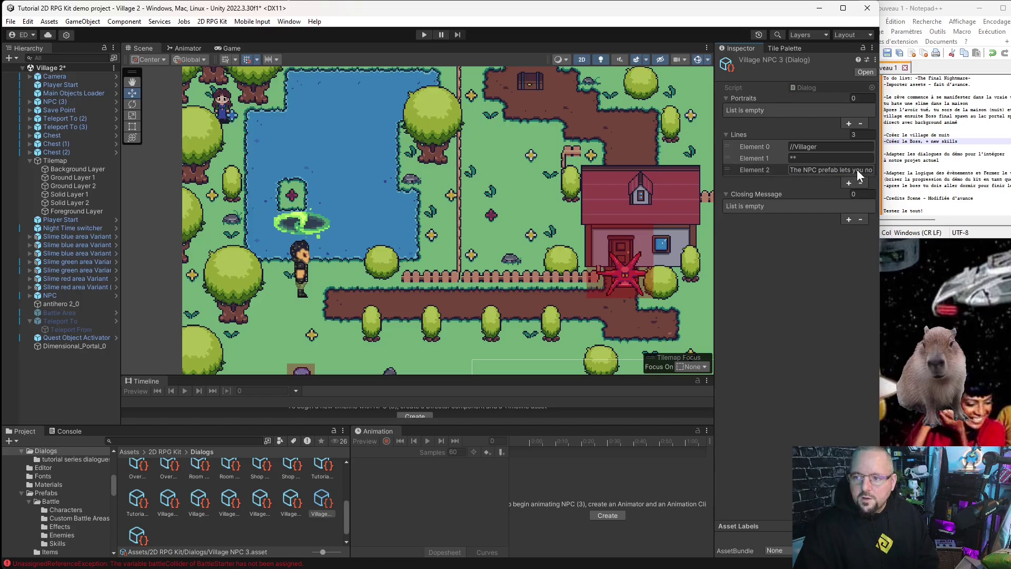
{"action": "left_click", "coordinate": [857, 169]}
{"action": "type", "text": "Take th"}
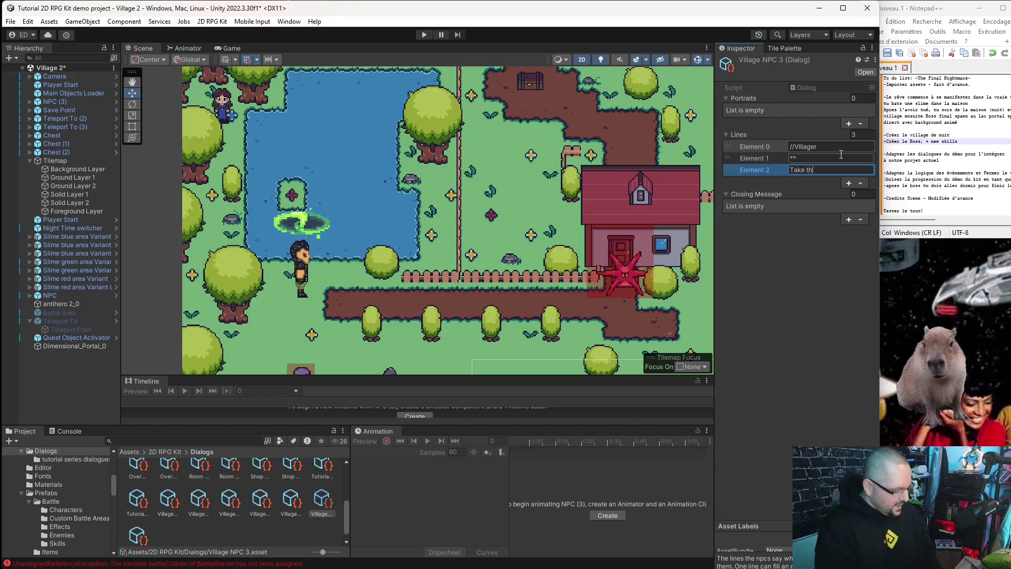
{"action": "type", "text": "is sword!"}
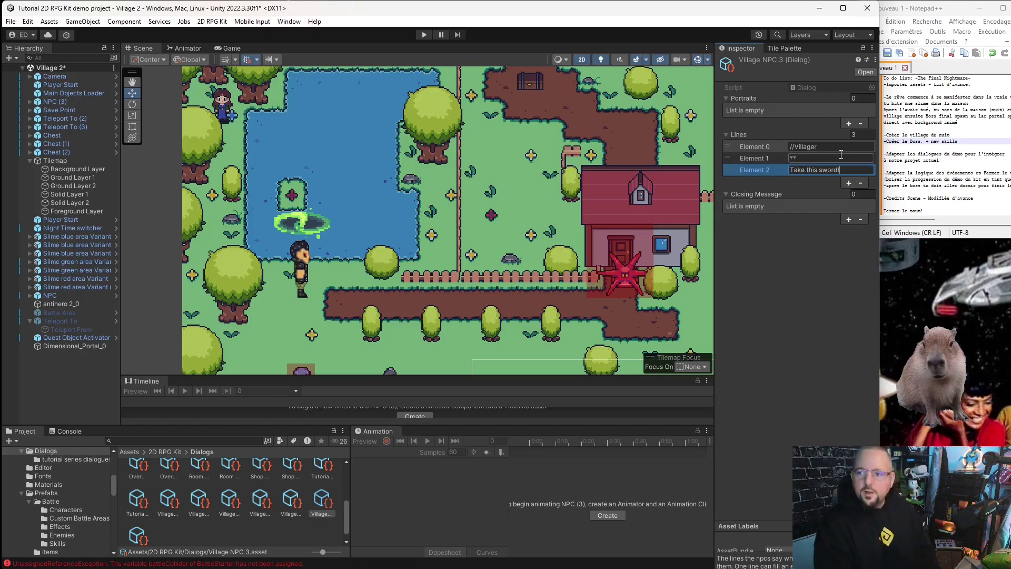
{"action": "left_click", "coordinate": [722, 339]}
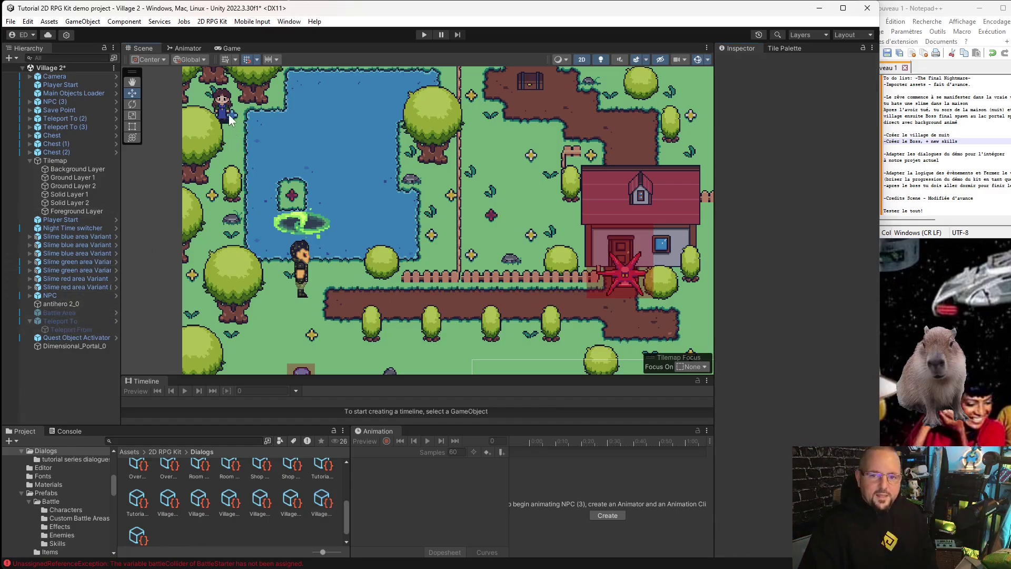
- On NPC (3)'s Dialog Starter, tick Display Name, Receive Gold and Receive Item
{"action": "left_click", "coordinate": [229, 114]}
{"action": "scroll", "coordinate": [822, 350], "scroll_direction": "down", "scroll_amount": 5}
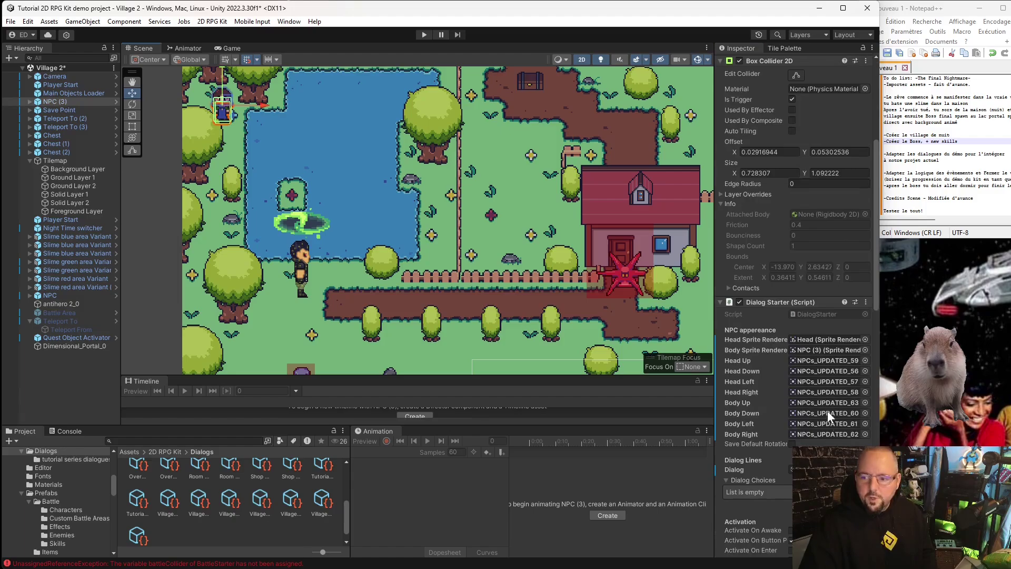
{"action": "scroll", "coordinate": [827, 411], "scroll_direction": "down", "scroll_amount": 2}
{"action": "scroll", "coordinate": [812, 263], "scroll_direction": "down", "scroll_amount": 2}
{"action": "scroll", "coordinate": [789, 214], "scroll_direction": "down", "scroll_amount": 2}
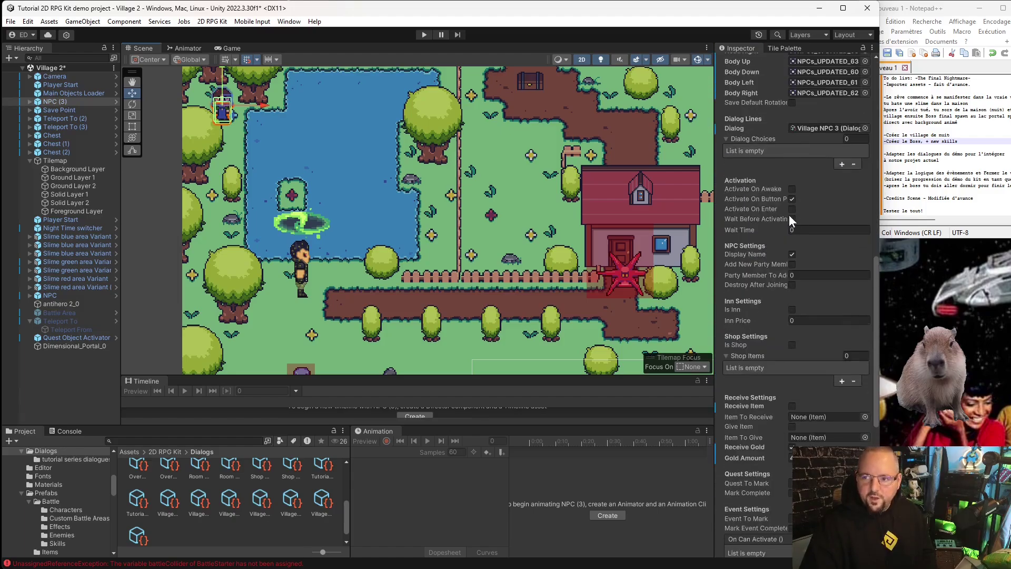
{"action": "left_click", "coordinate": [792, 254]}
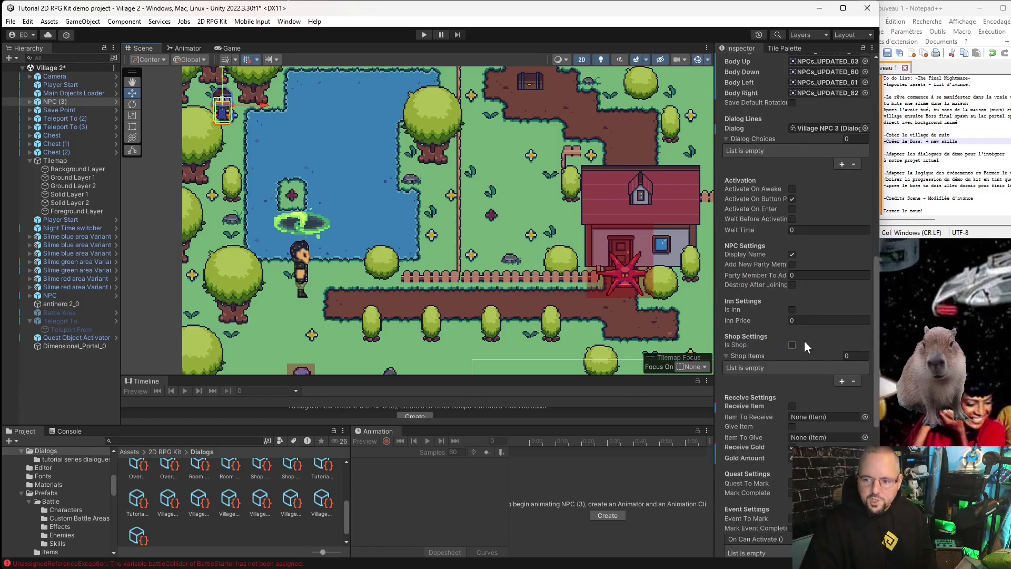
{"action": "scroll", "coordinate": [819, 395], "scroll_direction": "down", "scroll_amount": 3}
{"action": "scroll", "coordinate": [811, 405], "scroll_direction": "up", "scroll_amount": 1}
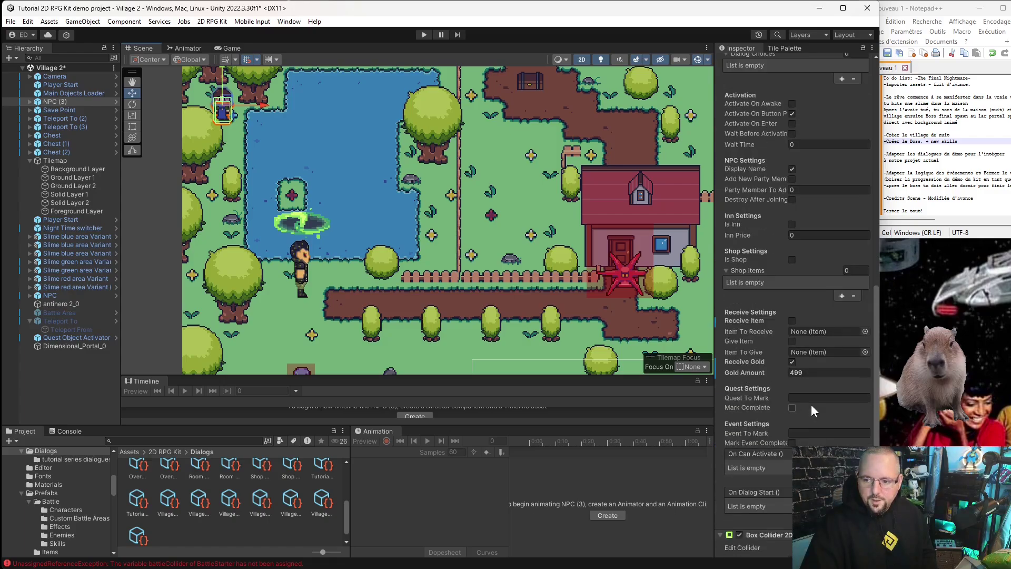
{"action": "left_click", "coordinate": [792, 362]}
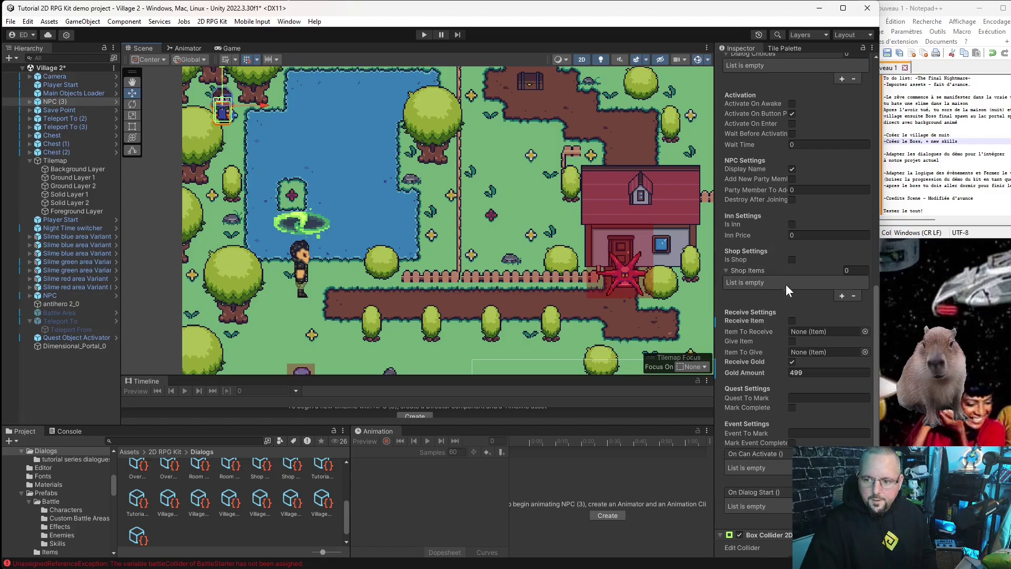
{"action": "left_click", "coordinate": [792, 321]}
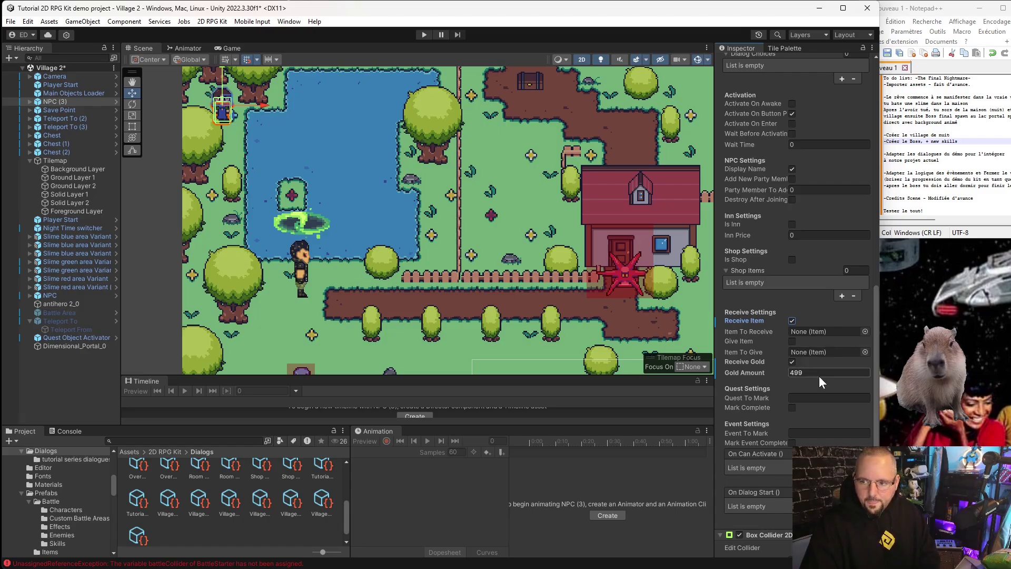
- Set Event To Mark to BiS and tick Mark Event Complete
{"action": "scroll", "coordinate": [814, 380], "scroll_direction": "up", "scroll_amount": 4}
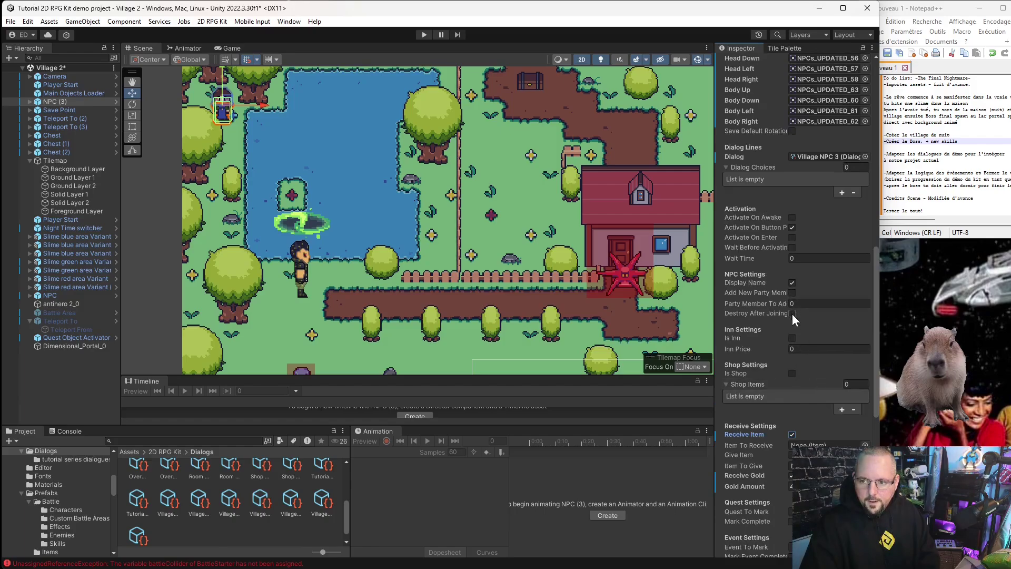
{"action": "scroll", "coordinate": [800, 257], "scroll_direction": "up", "scroll_amount": 2}
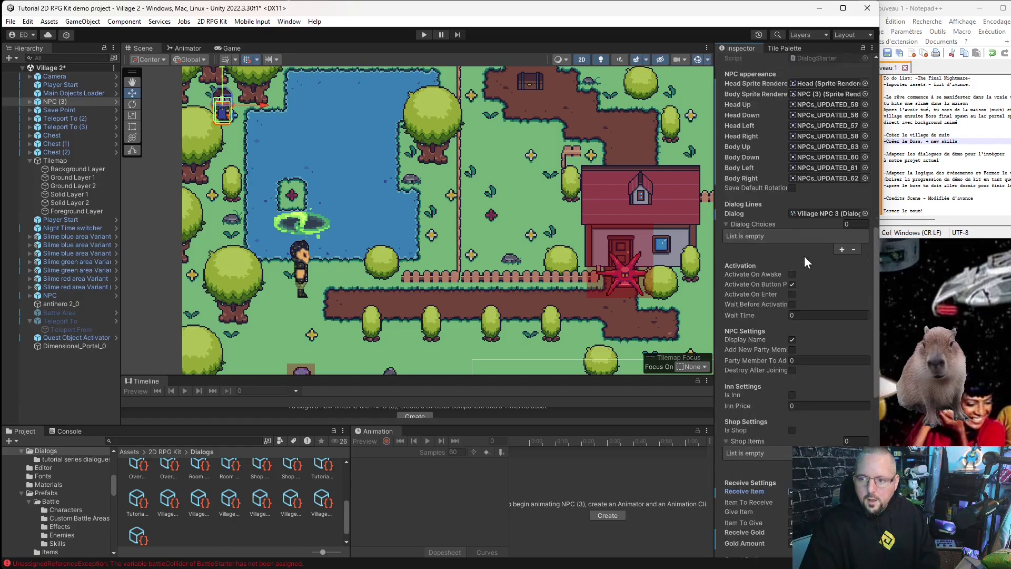
{"action": "scroll", "coordinate": [805, 256], "scroll_direction": "up", "scroll_amount": 2}
{"action": "scroll", "coordinate": [819, 364], "scroll_direction": "up", "scroll_amount": 3}
{"action": "scroll", "coordinate": [820, 395], "scroll_direction": "up", "scroll_amount": 3}
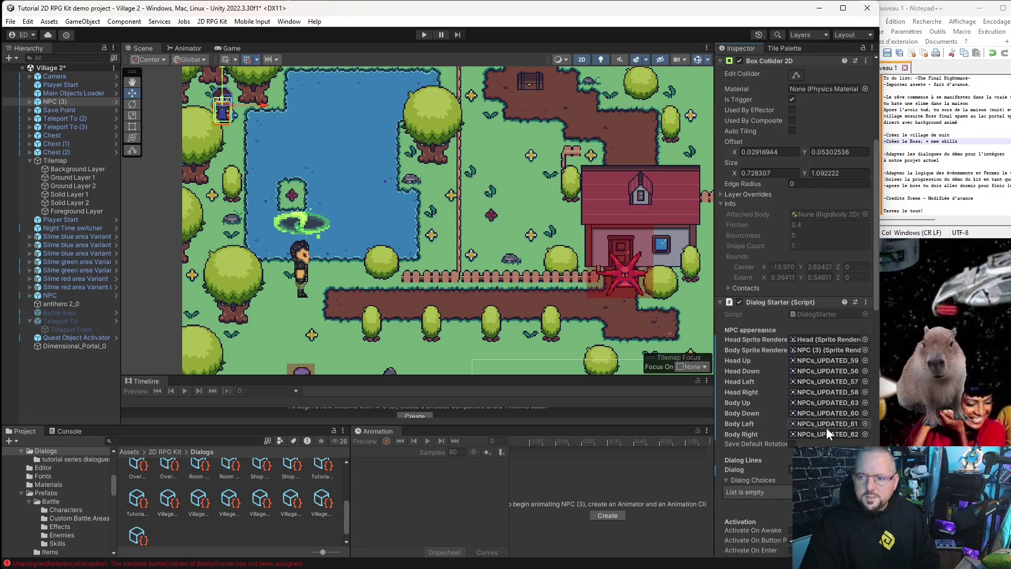
{"action": "scroll", "coordinate": [827, 427], "scroll_direction": "up", "scroll_amount": 4}
{"action": "scroll", "coordinate": [820, 429], "scroll_direction": "up", "scroll_amount": 1}
{"action": "scroll", "coordinate": [800, 302], "scroll_direction": "up", "scroll_amount": 3}
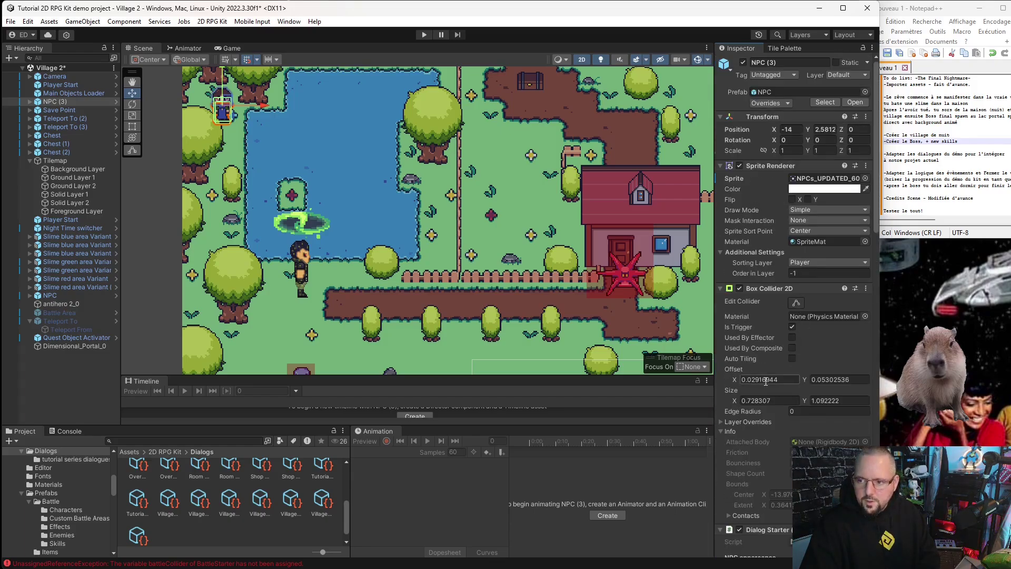
{"action": "scroll", "coordinate": [800, 353], "scroll_direction": "down", "scroll_amount": 15}
{"action": "scroll", "coordinate": [800, 368], "scroll_direction": "down", "scroll_amount": 5}
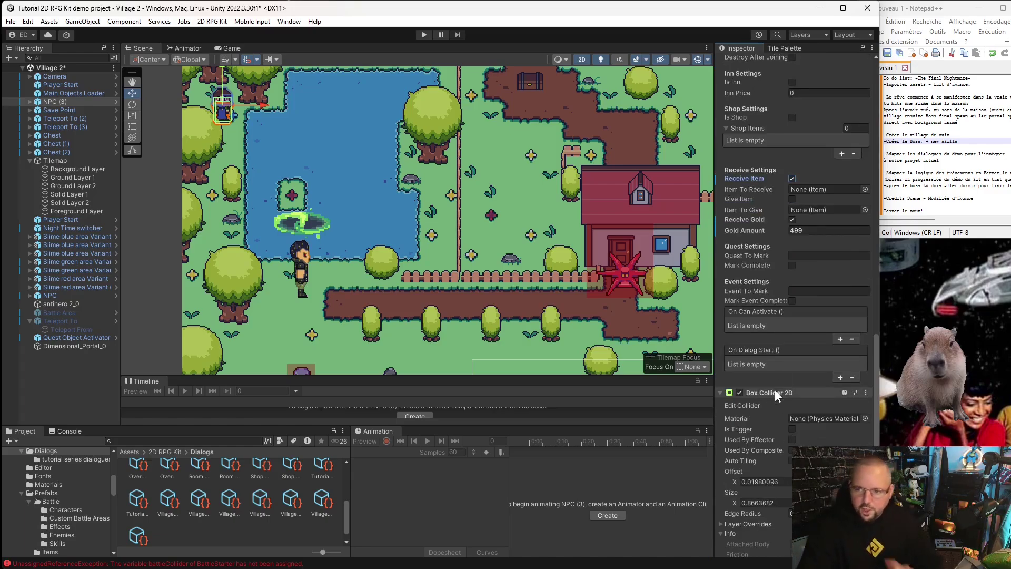
{"action": "scroll", "coordinate": [776, 419], "scroll_direction": "down", "scroll_amount": 1}
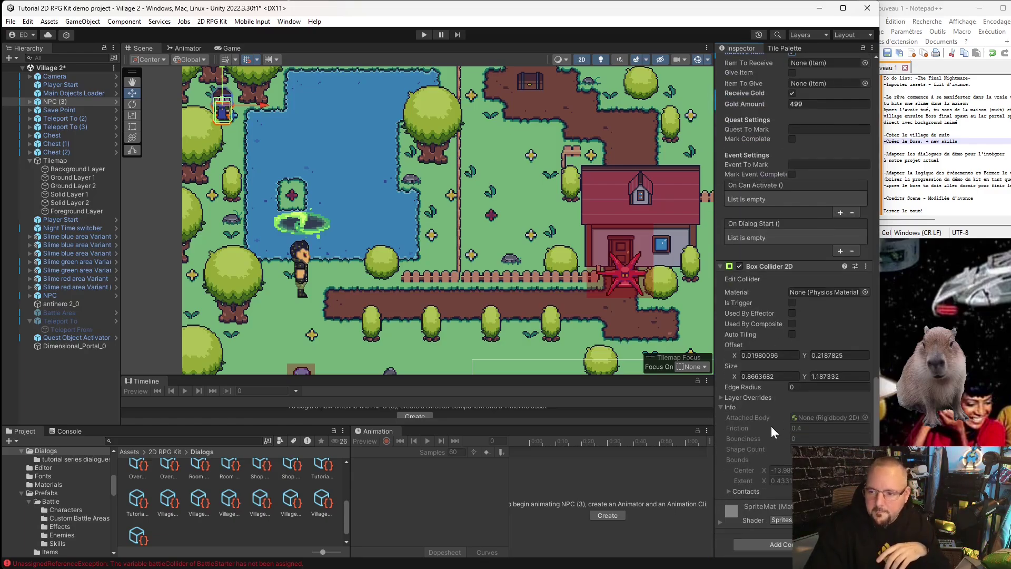
{"action": "scroll", "coordinate": [800, 437], "scroll_direction": "down", "scroll_amount": 1}
{"action": "scroll", "coordinate": [810, 441], "scroll_direction": "up", "scroll_amount": 1}
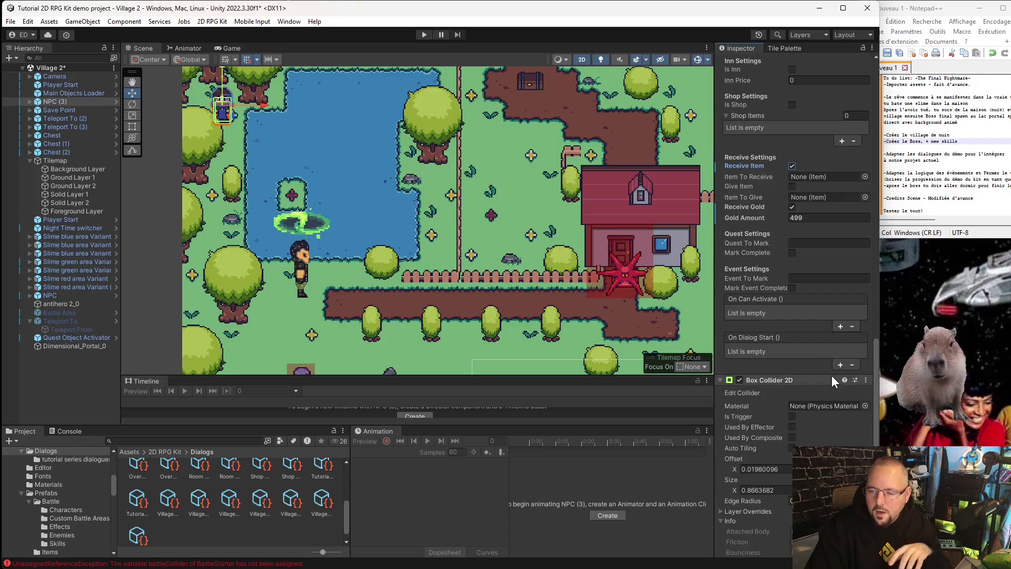
{"action": "scroll", "coordinate": [817, 352], "scroll_direction": "up", "scroll_amount": 1}
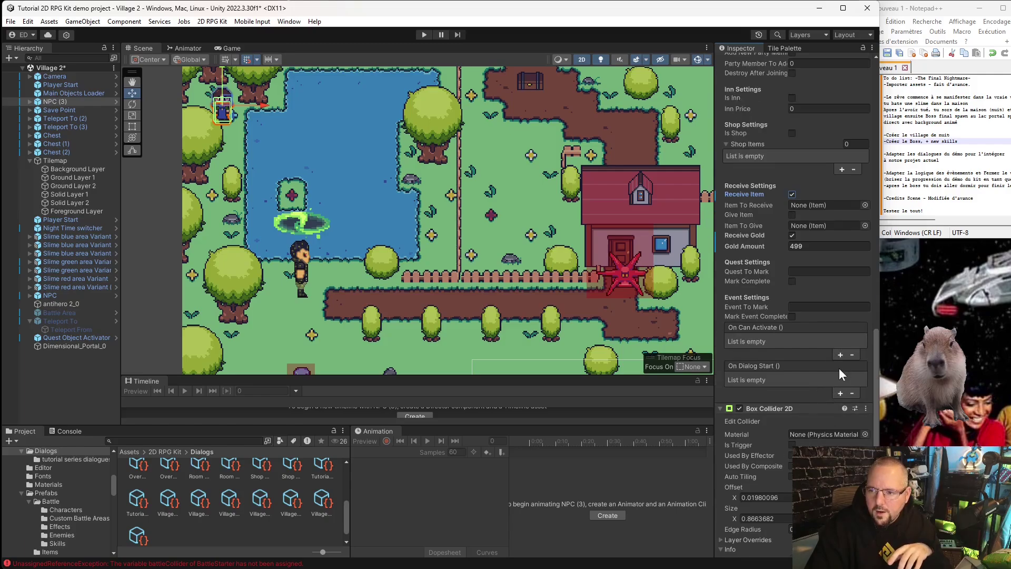
{"action": "left_click", "coordinate": [798, 307]}
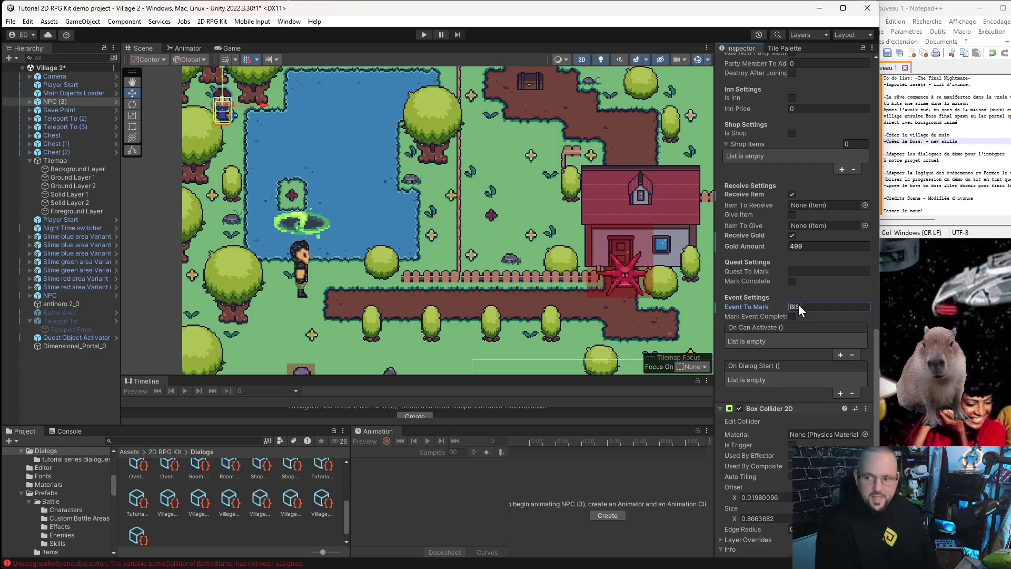
{"action": "type", "text": "BiS"}
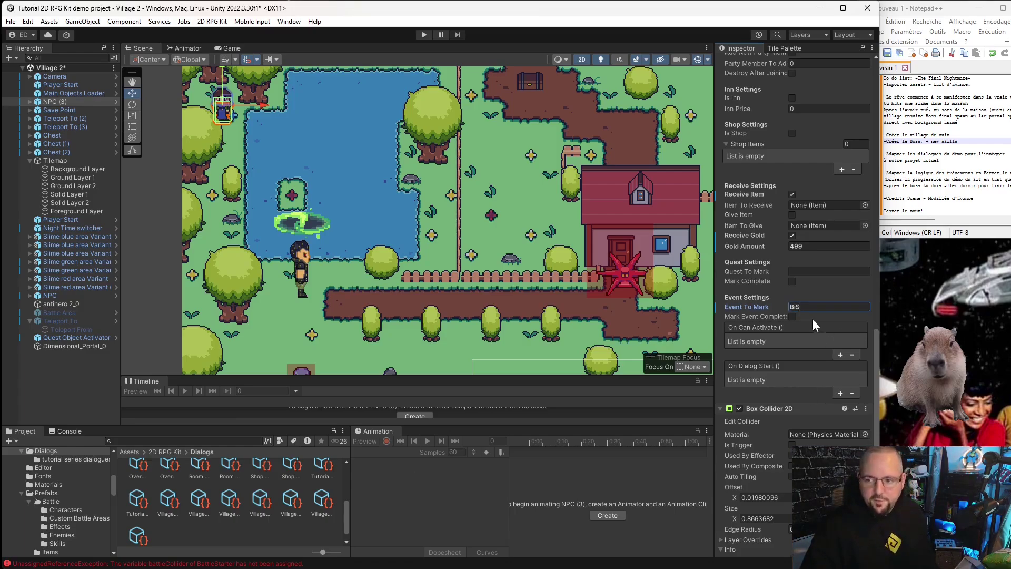
{"action": "left_click", "coordinate": [794, 315]}
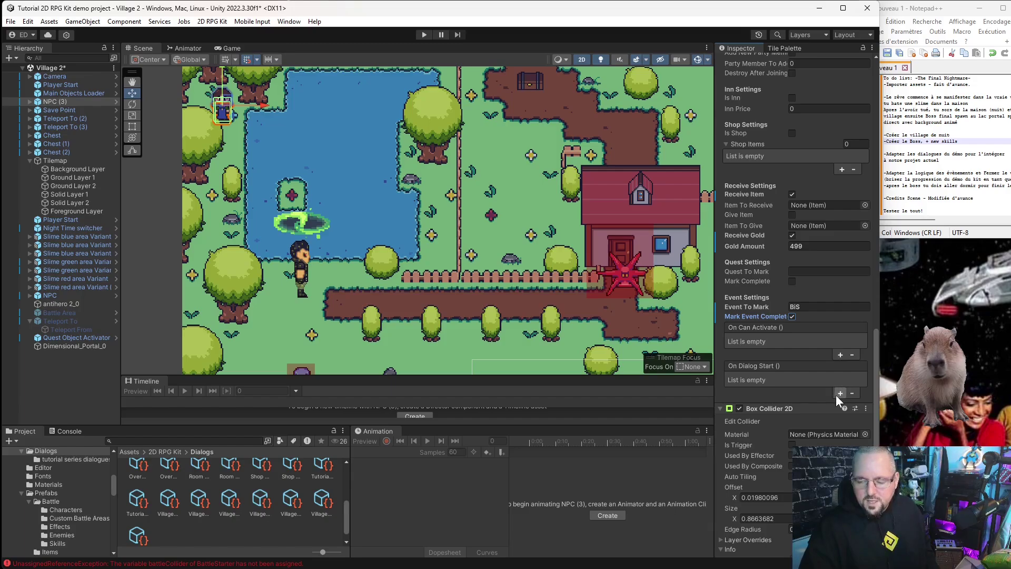
- Add an On Can Activate action calling GameObject.SetActive on NPC (3) itself
{"action": "left_click", "coordinate": [841, 355]}
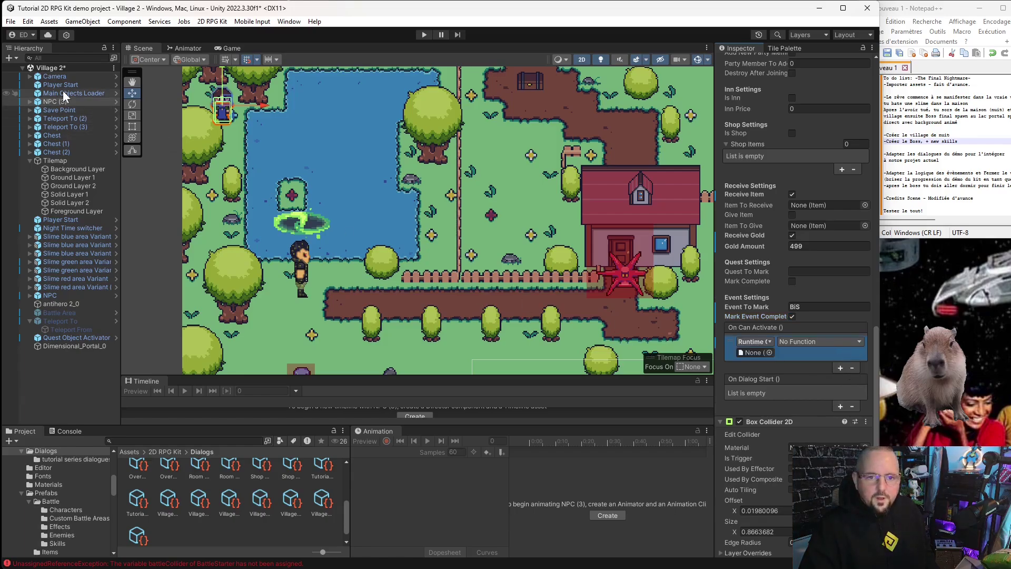
{"action": "left_click_drag", "start_coordinate": [52, 102], "coordinate": [757, 358]}
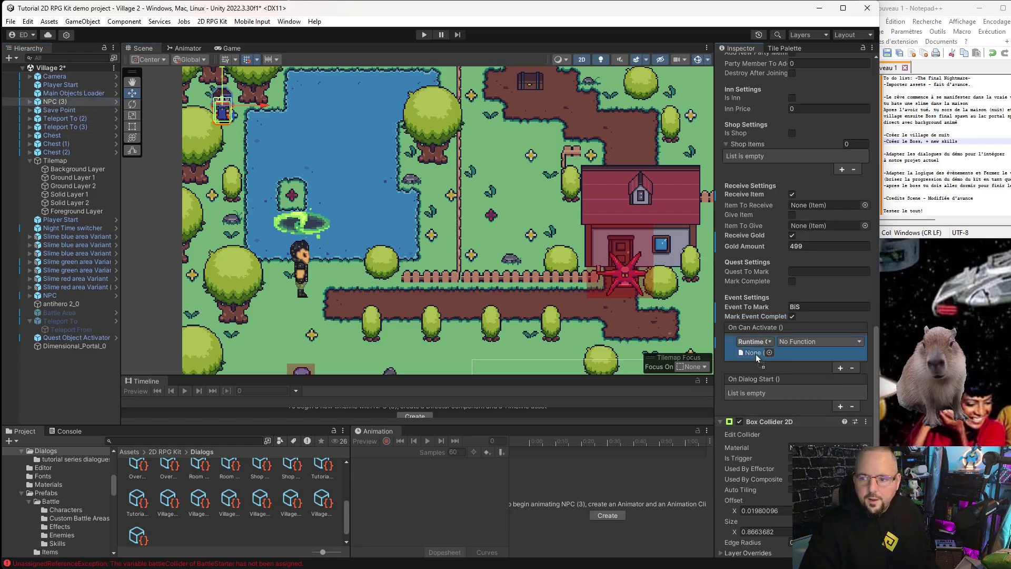
{"action": "left_click", "coordinate": [800, 342]}
{"action": "mouse_move", "coordinate": [825, 374]}
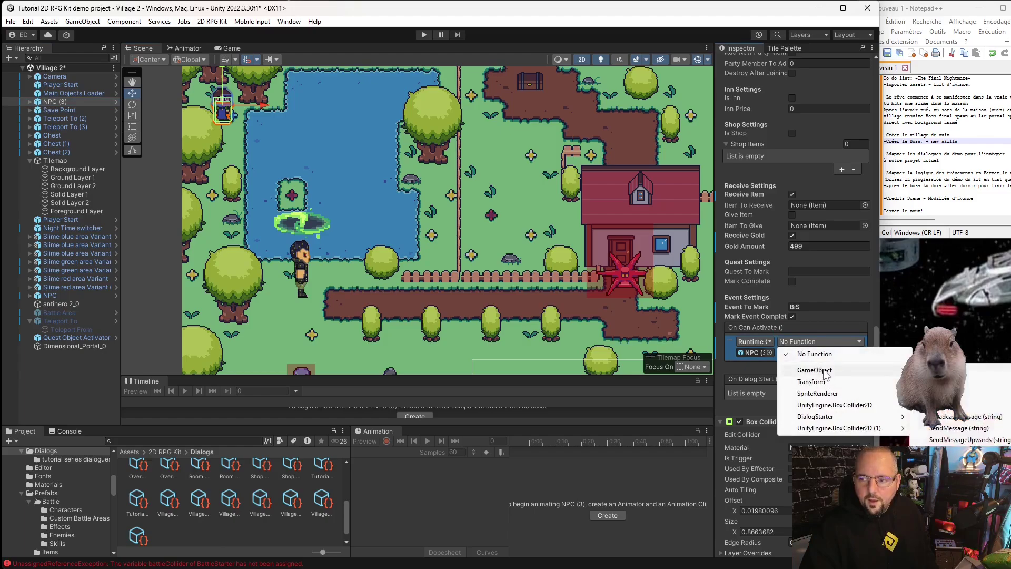
{"action": "left_click", "coordinate": [950, 451]}
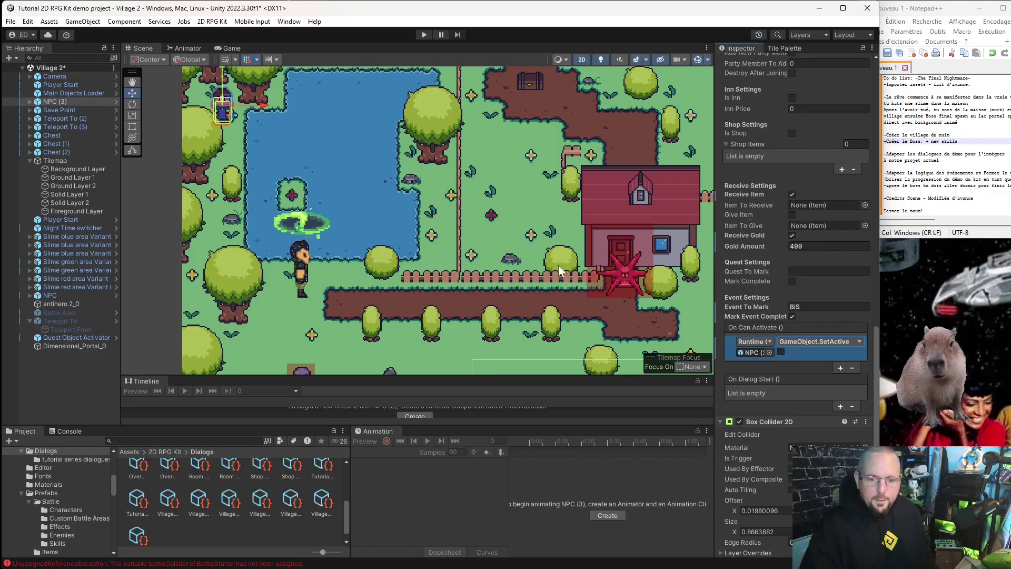
{"action": "scroll", "coordinate": [48, 513], "scroll_direction": "up", "scroll_amount": 3}
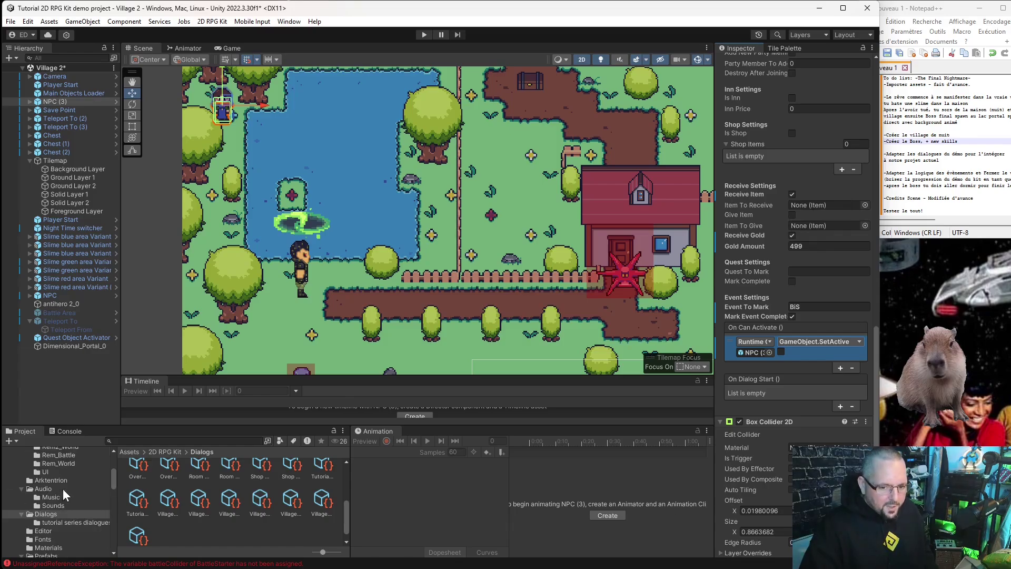
{"action": "scroll", "coordinate": [62, 501], "scroll_direction": "down", "scroll_amount": 3}
{"action": "scroll", "coordinate": [65, 503], "scroll_direction": "down", "scroll_amount": 2}
{"action": "scroll", "coordinate": [63, 506], "scroll_direction": "down", "scroll_amount": 2}
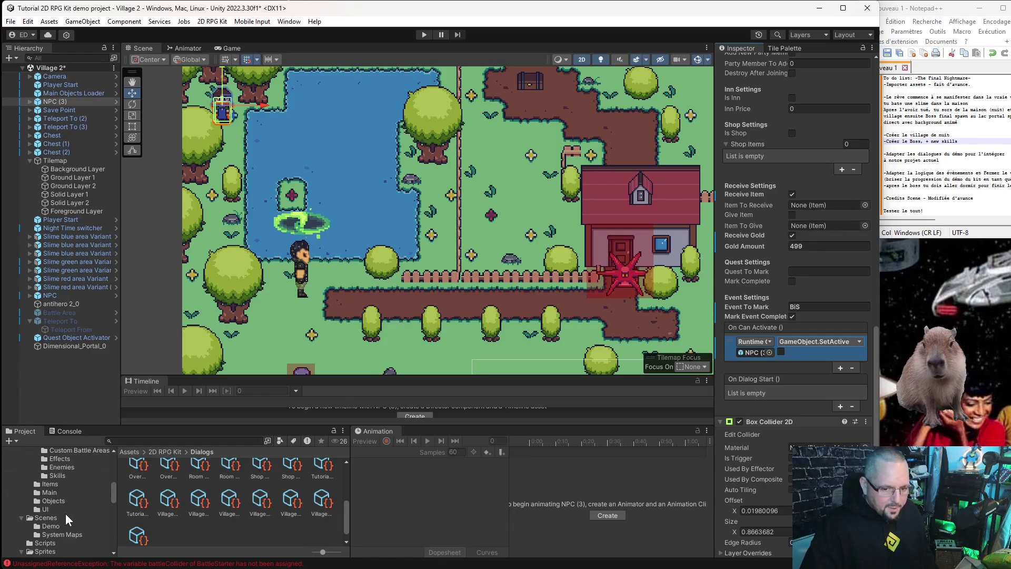
- Duplicate the Sword +15 item prefab and rename the copy Sword +999
{"action": "left_click", "coordinate": [56, 485]}
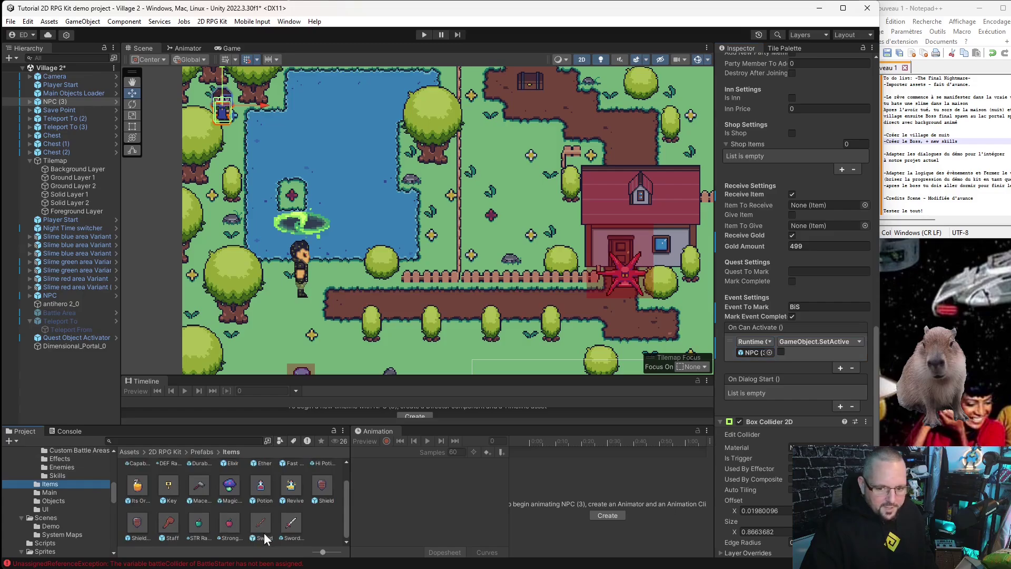
{"action": "left_click", "coordinate": [291, 521]}
{"action": "key", "text": "ctrl+d"}
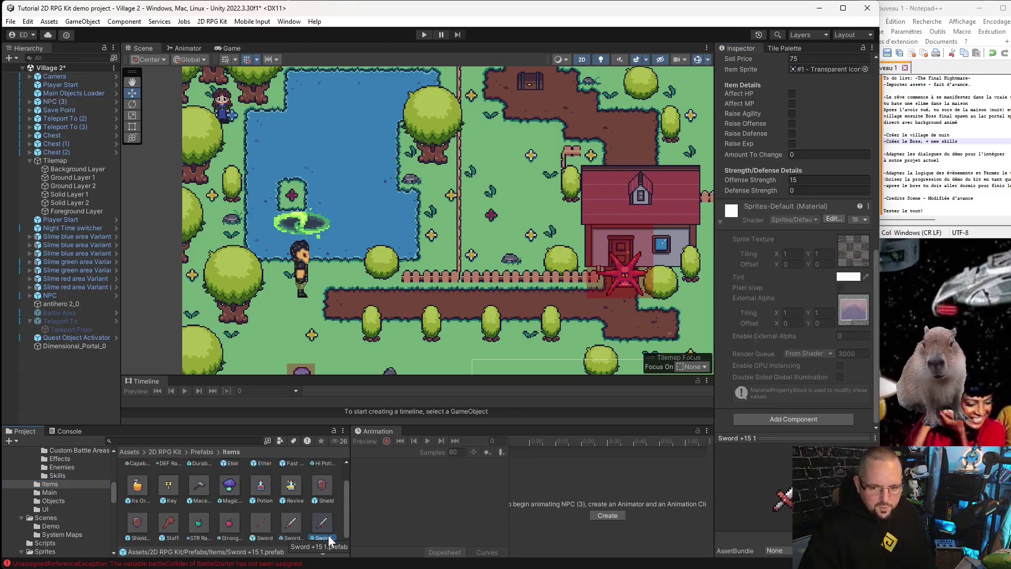
{"action": "key", "text": "F2"}
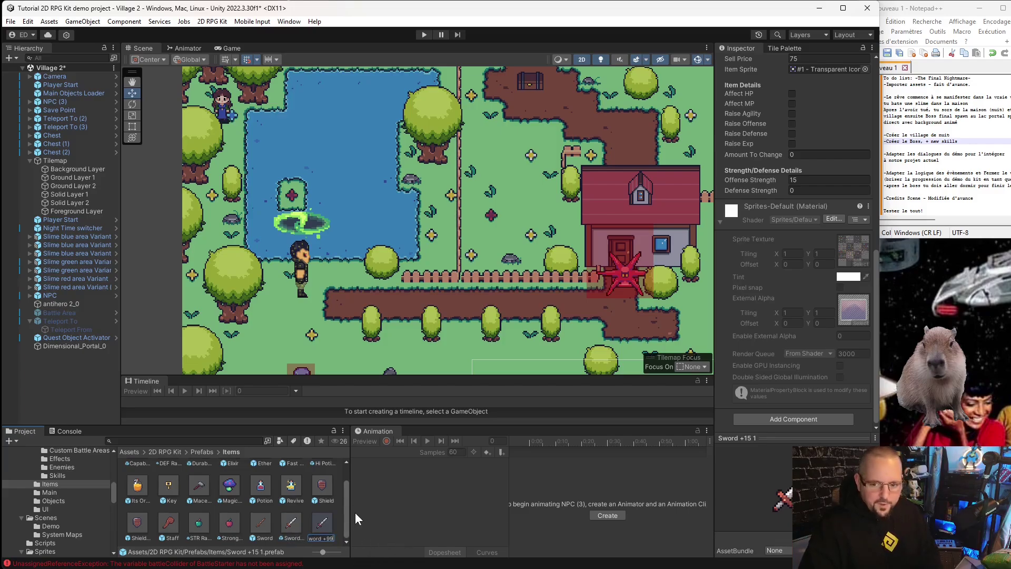
{"action": "key", "text": "Return"}
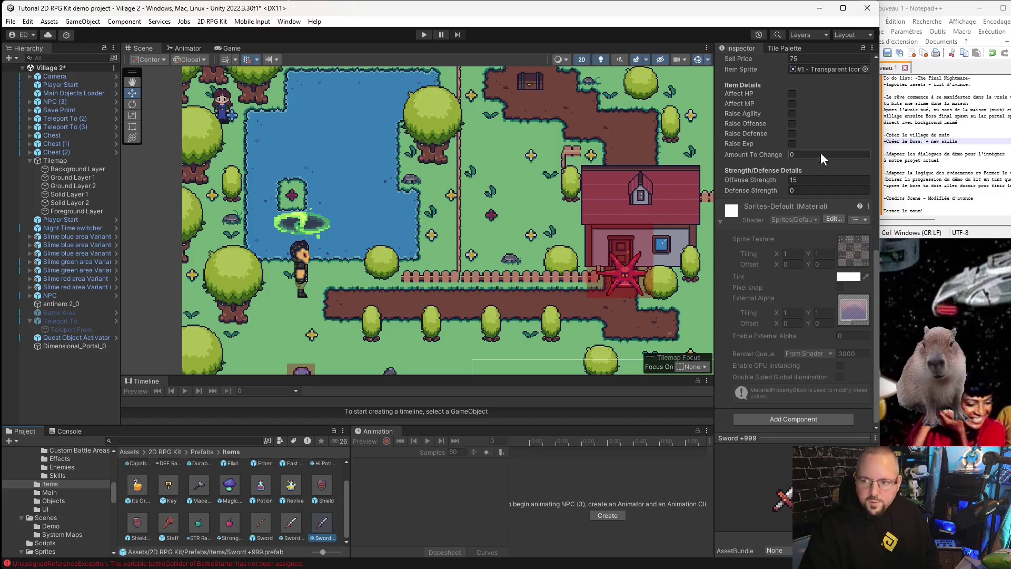
- Set the item's name to Sword +999 and its description to 'ouch'
{"action": "scroll", "coordinate": [821, 153], "scroll_direction": "up", "scroll_amount": 5}
{"action": "left_click", "coordinate": [829, 197]}
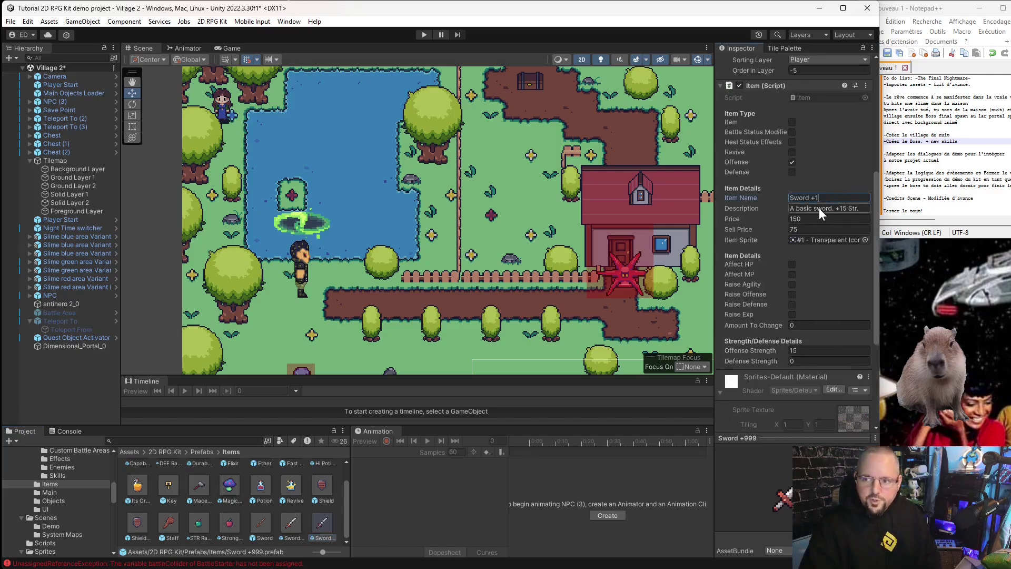
{"action": "key", "text": "BackSpace"}
{"action": "type", "text": "999"}
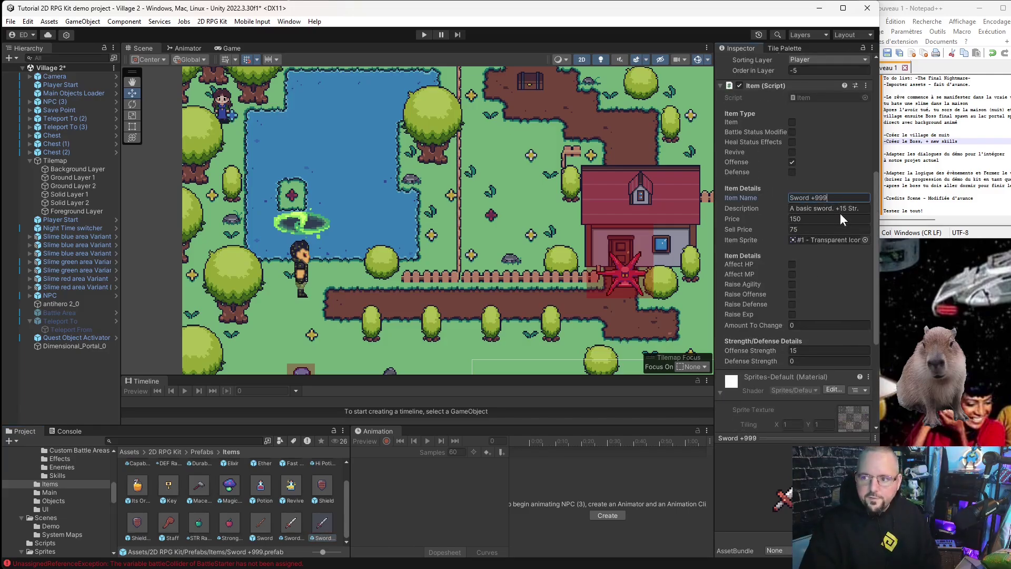
{"action": "key", "text": "Tab"}
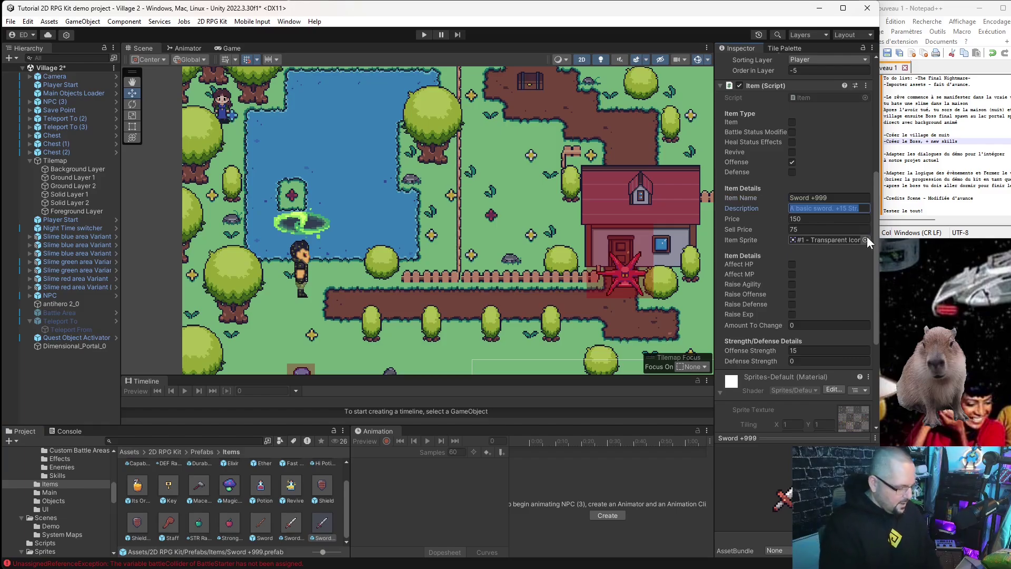
{"action": "type", "text": "ouch"}
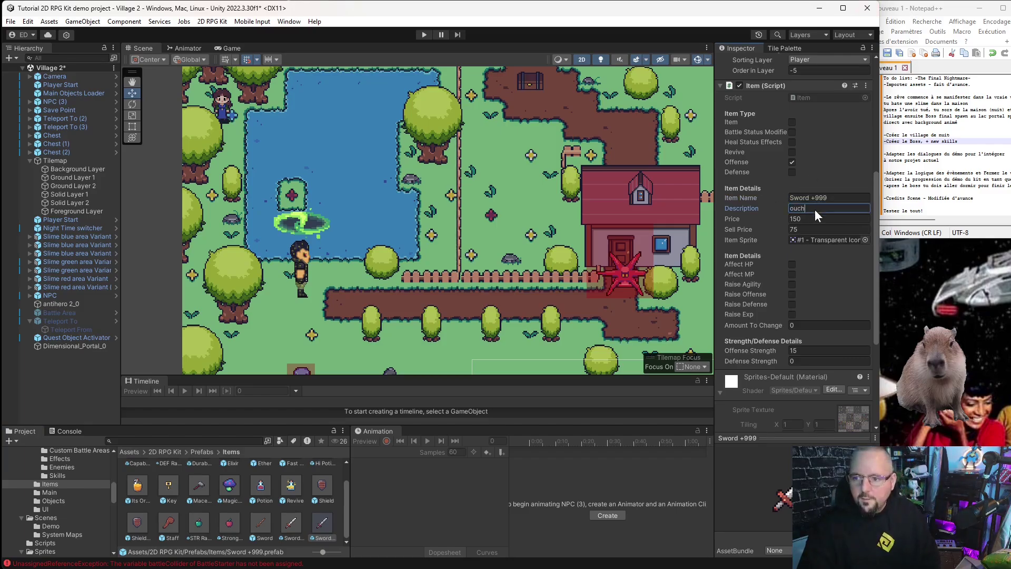
- Set price 999, sell price 0 and offense strength 999
{"action": "left_click", "coordinate": [796, 220]}
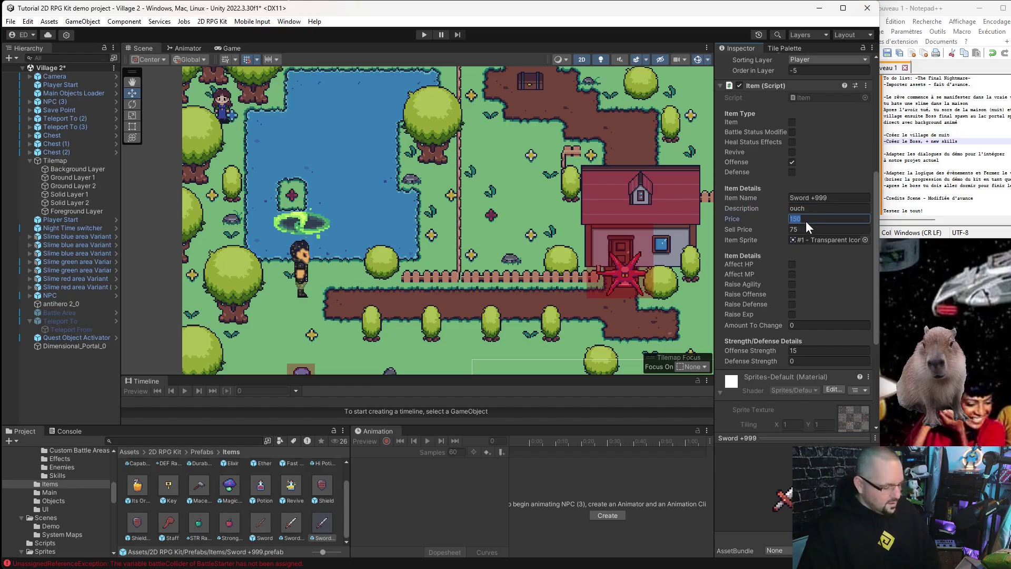
{"action": "type", "text": "999"}
{"action": "left_click", "coordinate": [816, 228]}
{"action": "type", "text": "0"}
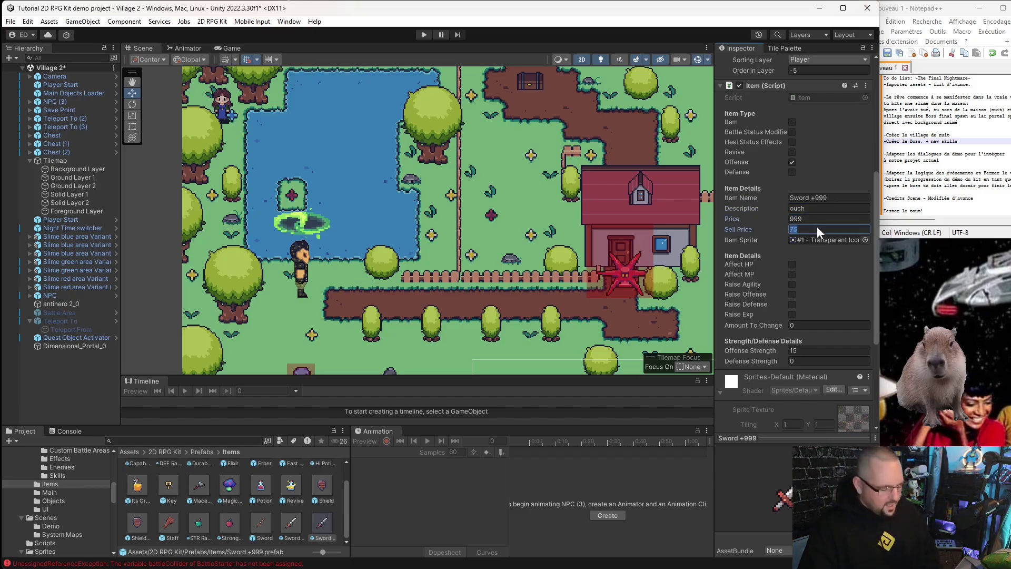
{"action": "left_click", "coordinate": [464, 498]}
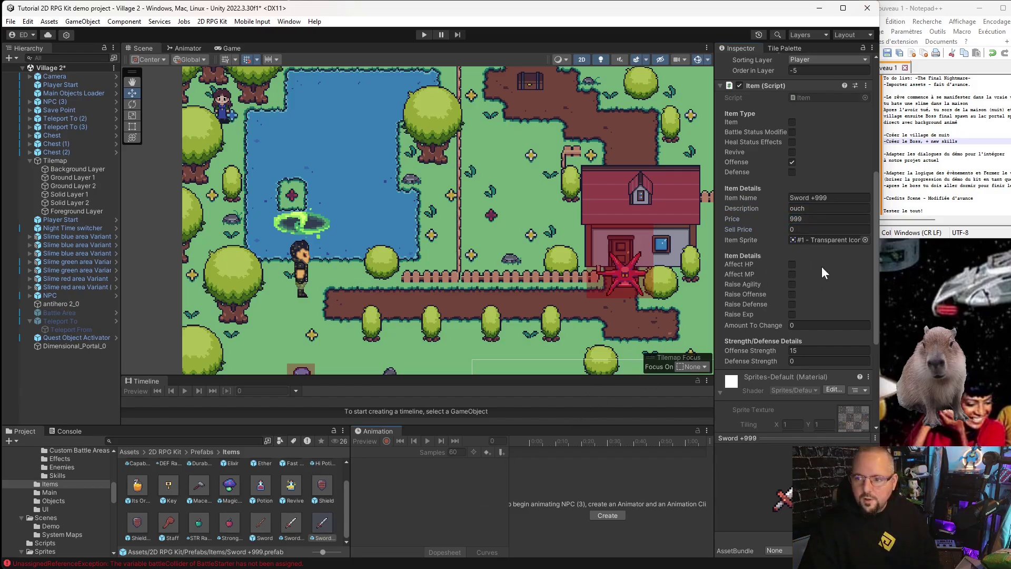
{"action": "left_click", "coordinate": [804, 349]}
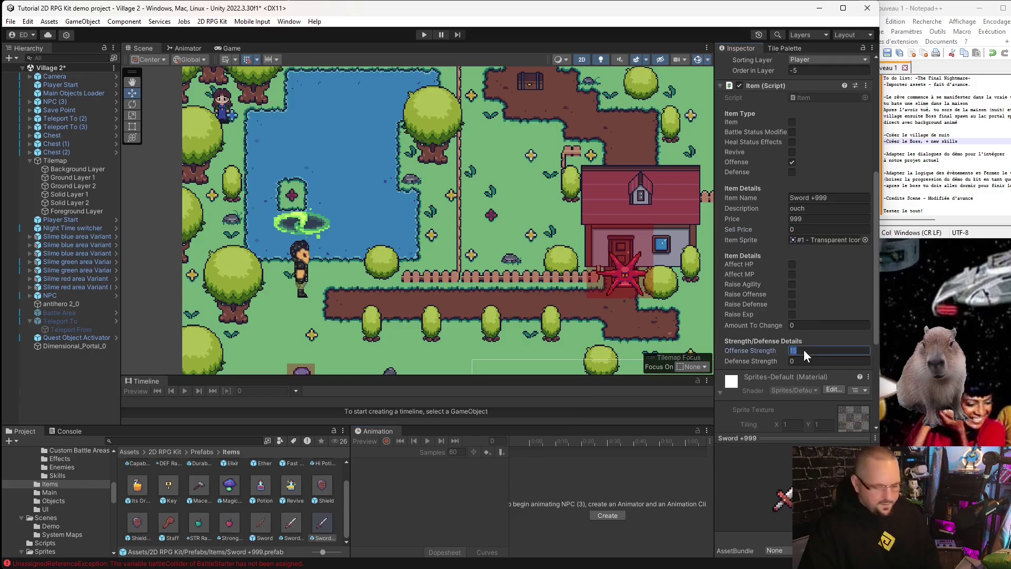
{"action": "type", "text": "999"}
{"action": "left_click", "coordinate": [455, 492]}
- Assign the silver sword sprite as the item's Item Sprite
{"action": "scroll", "coordinate": [841, 305], "scroll_direction": "down", "scroll_amount": 5}
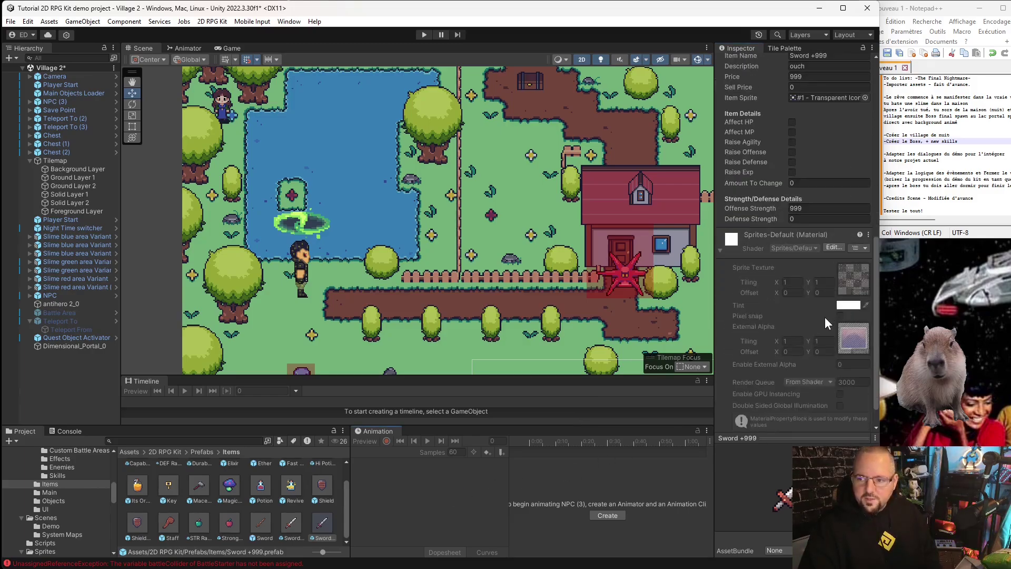
{"action": "scroll", "coordinate": [824, 317], "scroll_direction": "up", "scroll_amount": 5}
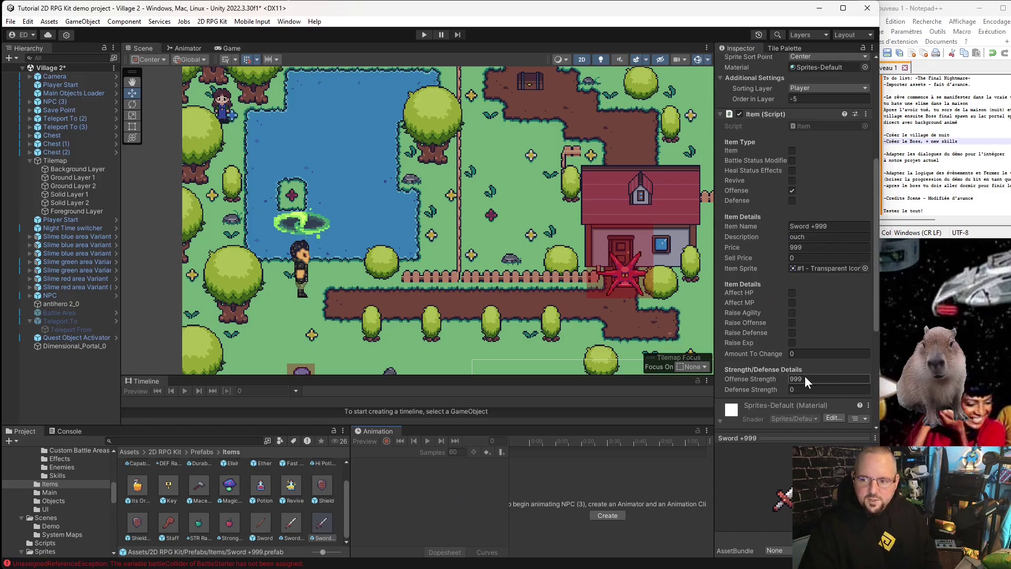
{"action": "scroll", "coordinate": [814, 342], "scroll_direction": "up", "scroll_amount": 2}
{"action": "scroll", "coordinate": [823, 314], "scroll_direction": "up", "scroll_amount": 2}
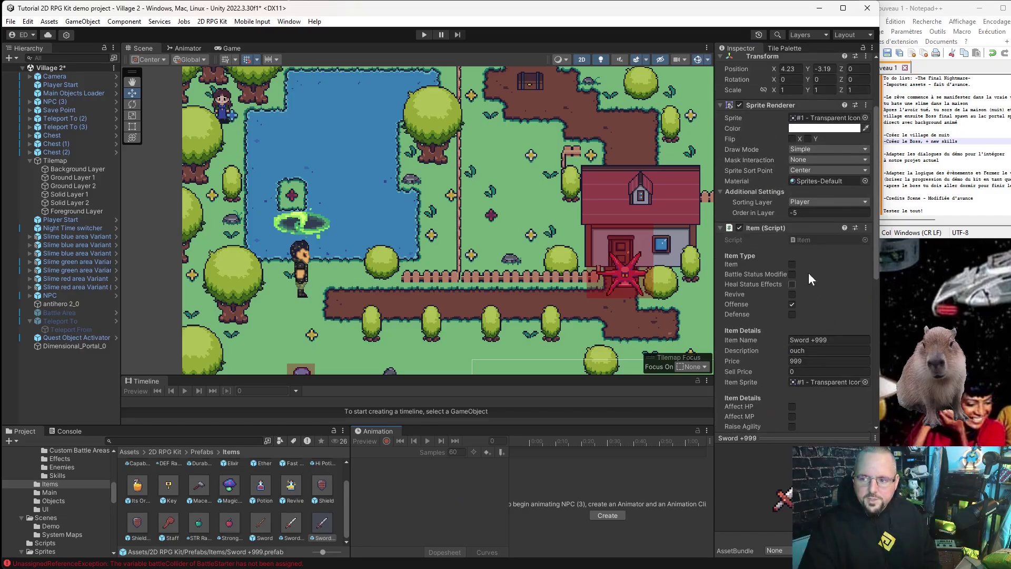
{"action": "left_click", "coordinate": [829, 119]}
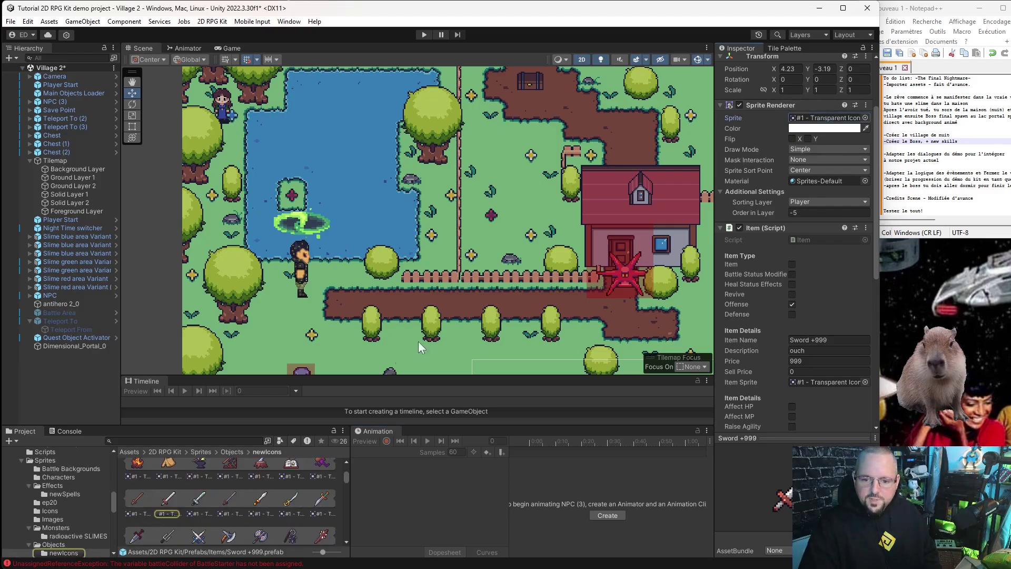
{"action": "left_click_drag", "start_coordinate": [199, 509], "coordinate": [824, 119]}
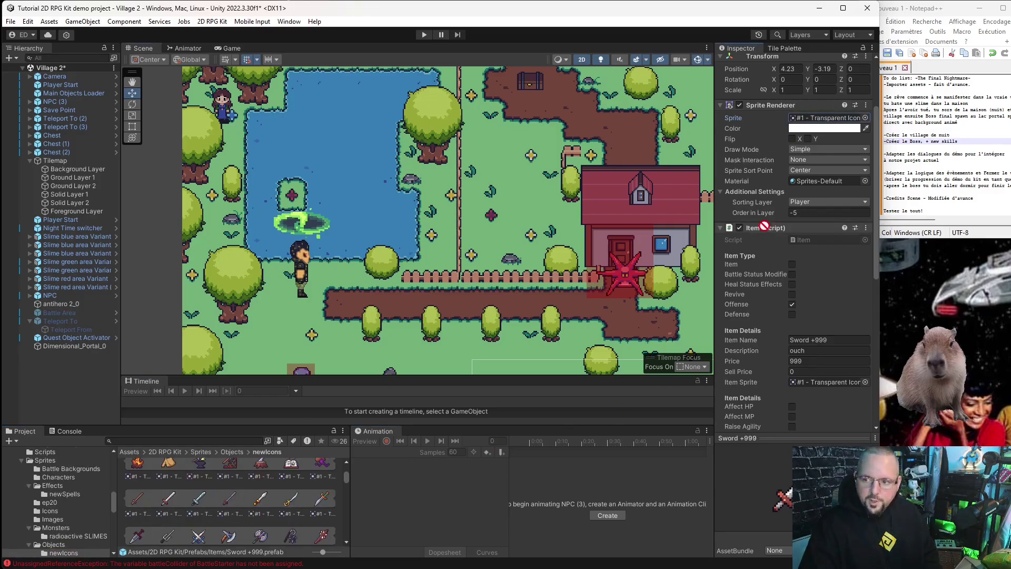
{"action": "left_click_drag", "start_coordinate": [199, 507], "coordinate": [840, 386]}
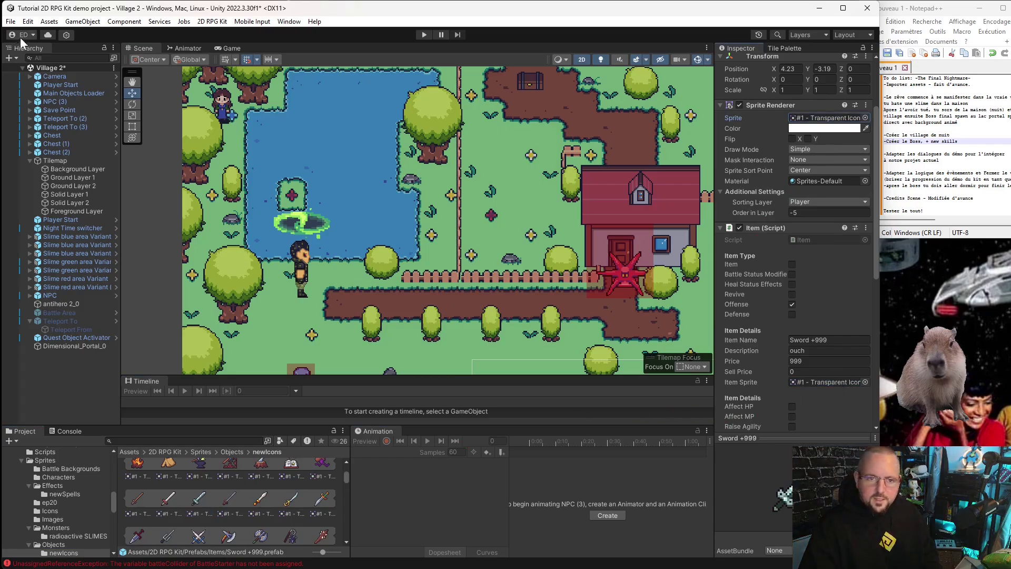
- In the Game Manager prefab, add Sword +999 as Existing Items Element 20
{"action": "left_click", "coordinate": [77, 94]}
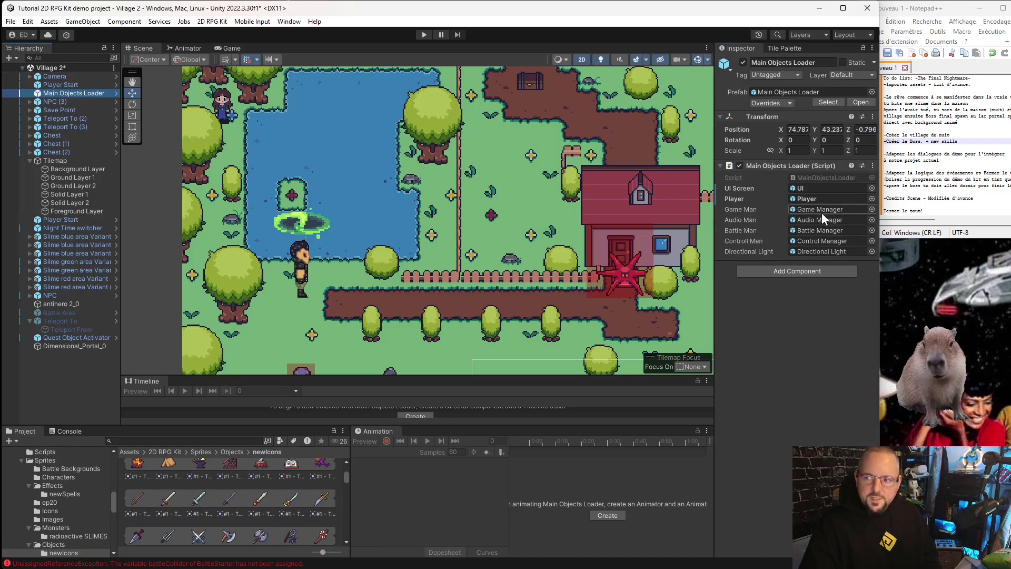
{"action": "double_click", "coordinate": [822, 209]}
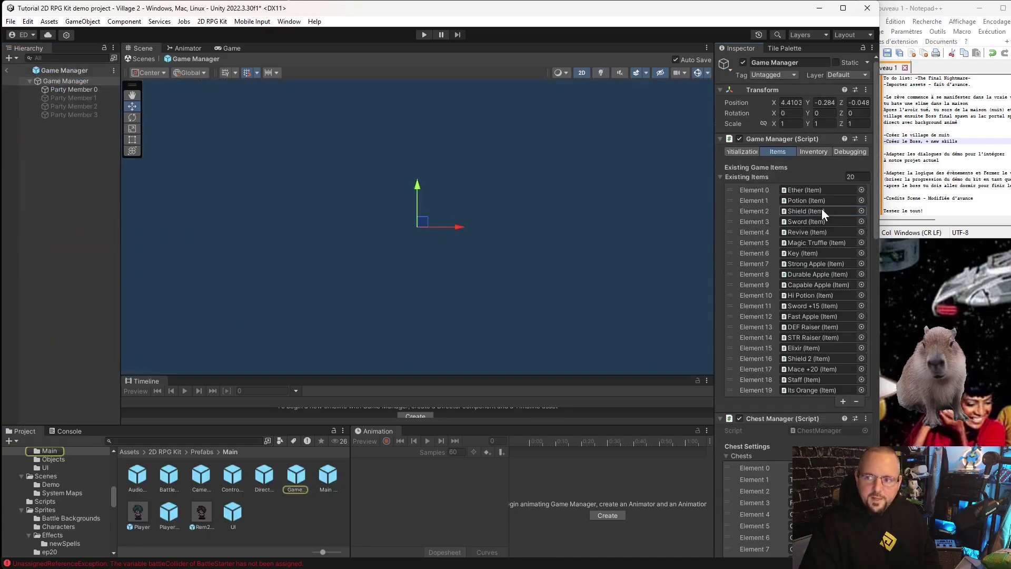
{"action": "left_click", "coordinate": [844, 402]}
{"action": "scroll", "coordinate": [56, 500], "scroll_direction": "up", "scroll_amount": 4}
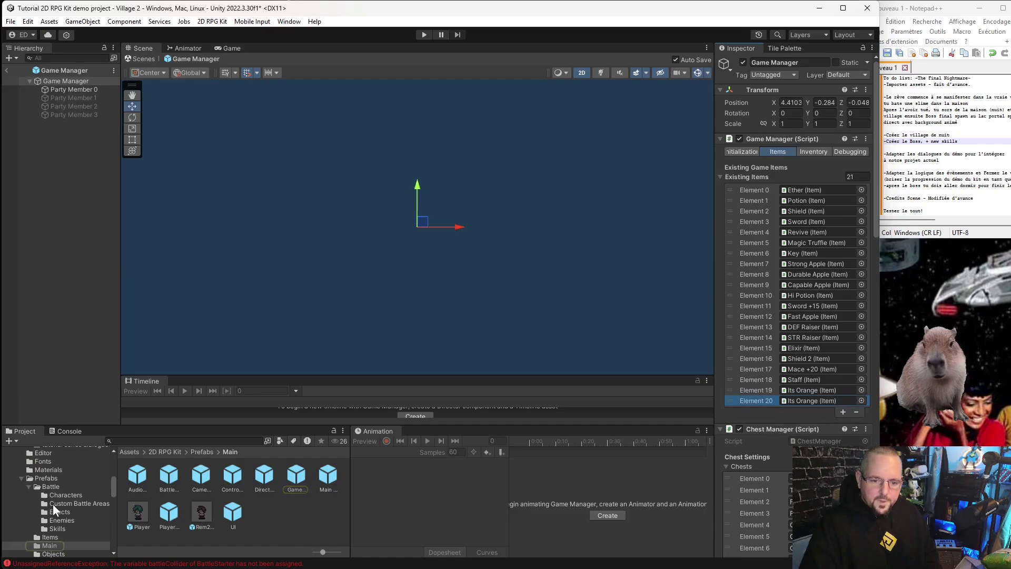
{"action": "left_click", "coordinate": [53, 537]}
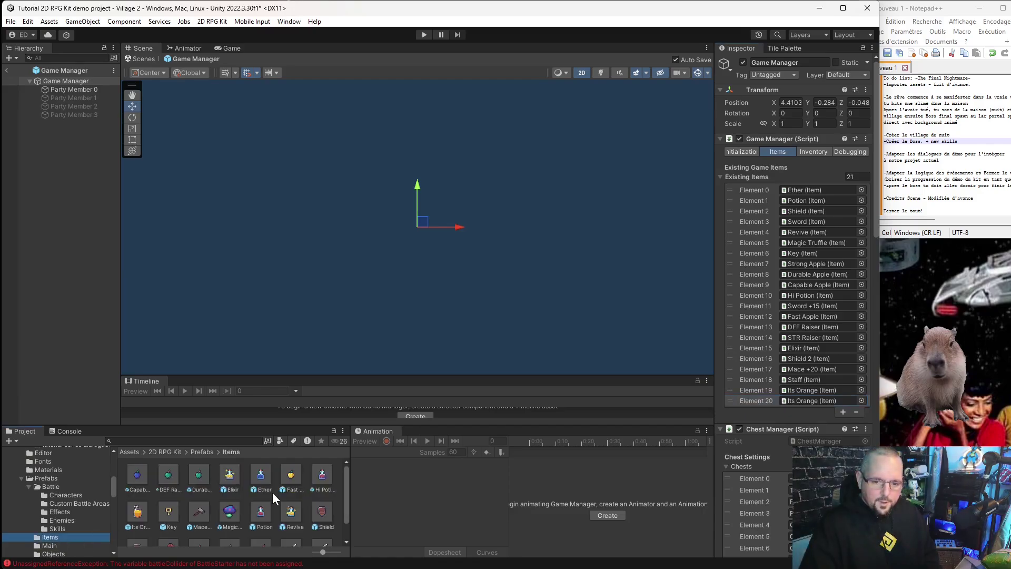
{"action": "scroll", "coordinate": [275, 498], "scroll_direction": "down", "scroll_amount": 1}
{"action": "left_click_drag", "start_coordinate": [321, 526], "coordinate": [802, 403]}
- Return to Village 2 and set Sword +999 as NPC (3)'s Item To Receive
{"action": "left_click", "coordinate": [8, 76]}
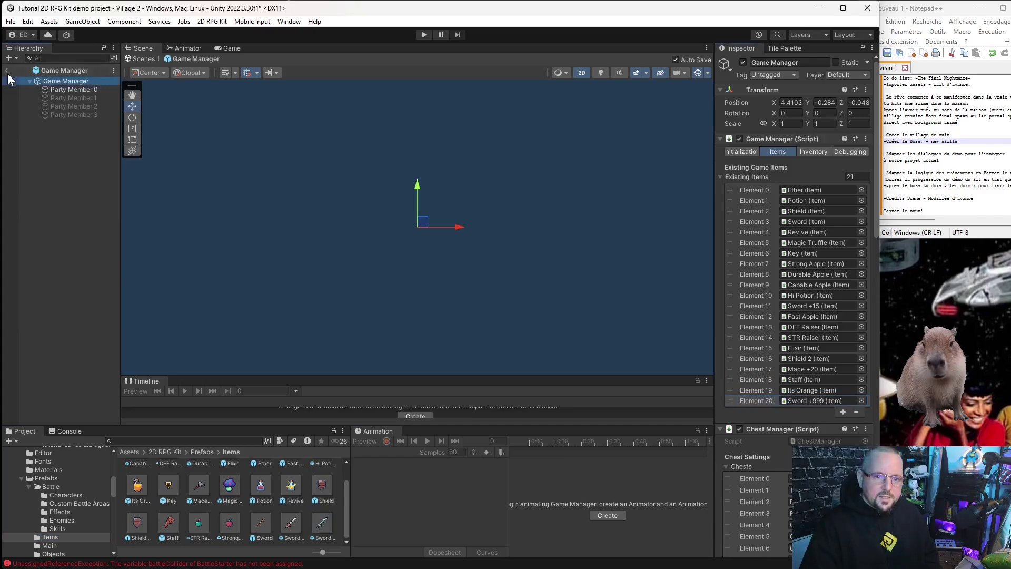
{"action": "left_click", "coordinate": [7, 71]}
{"action": "left_click", "coordinate": [224, 117]}
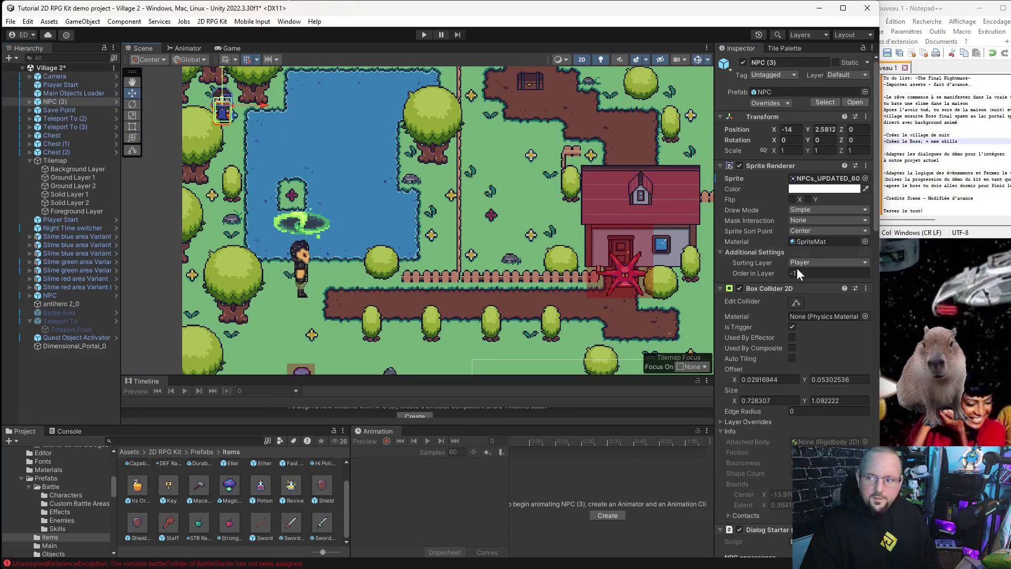
{"action": "scroll", "coordinate": [812, 314], "scroll_direction": "down", "scroll_amount": 5}
{"action": "scroll", "coordinate": [805, 330], "scroll_direction": "down", "scroll_amount": 5}
{"action": "scroll", "coordinate": [805, 330], "scroll_direction": "down", "scroll_amount": 2}
{"action": "scroll", "coordinate": [800, 340], "scroll_direction": "down", "scroll_amount": 3}
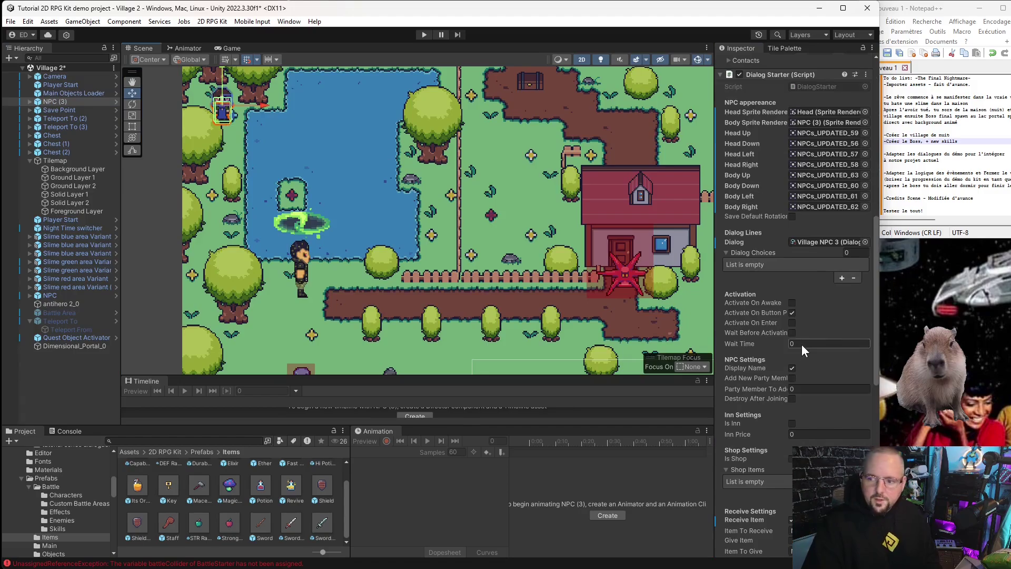
{"action": "scroll", "coordinate": [837, 299], "scroll_direction": "down", "scroll_amount": 5}
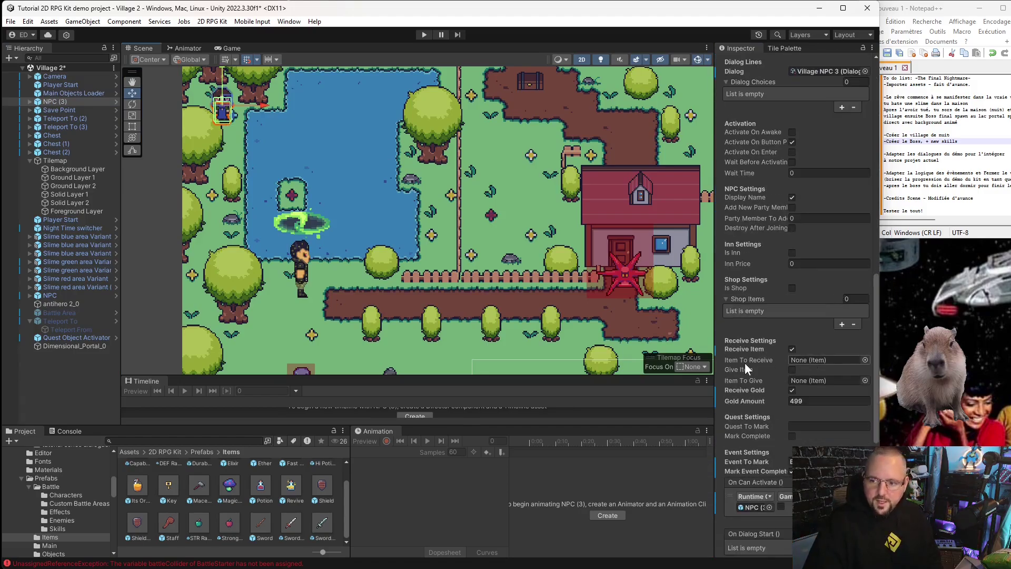
{"action": "left_click_drag", "start_coordinate": [320, 533], "coordinate": [820, 358]}
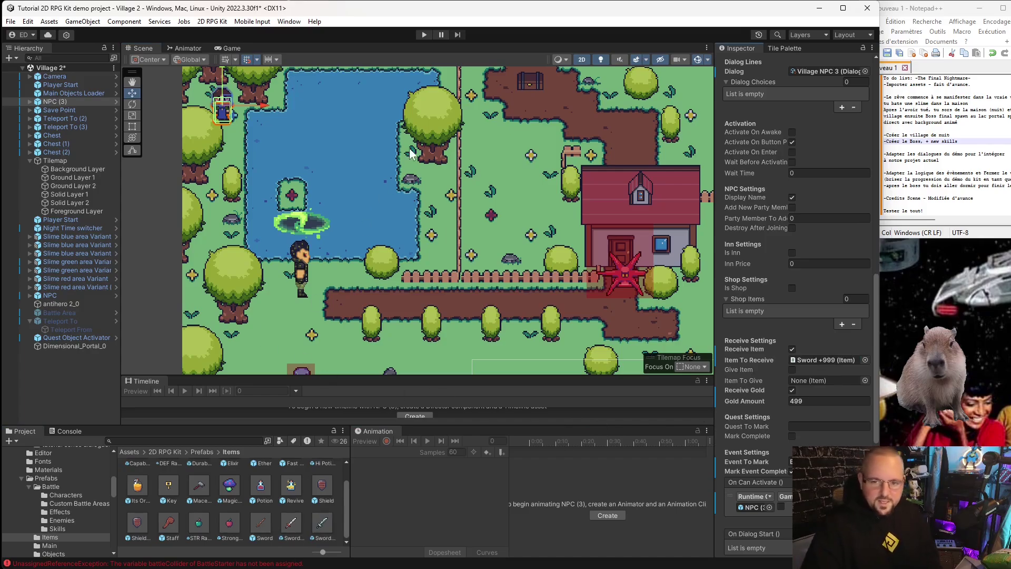
- Frame the whole village in the Scene view and clear the selection
{"action": "left_click", "coordinate": [391, 173]}
{"action": "scroll", "coordinate": [415, 174], "scroll_direction": "down", "scroll_amount": 3}
{"action": "scroll", "coordinate": [609, 310], "scroll_direction": "down", "scroll_amount": 1}
{"action": "middle_click_drag", "start_coordinate": [609, 309], "coordinate": [474, 265]}
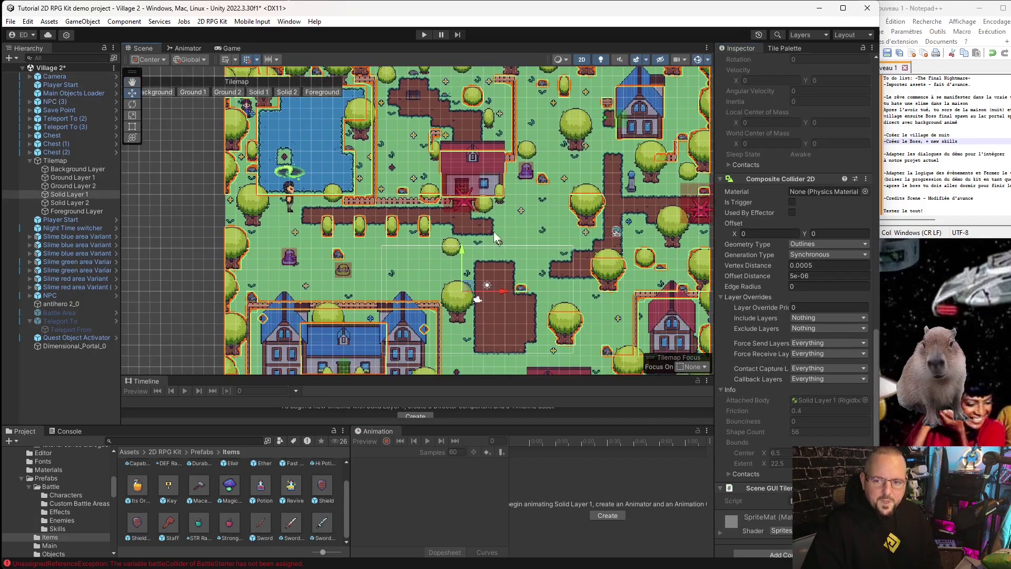
{"action": "scroll", "coordinate": [466, 304], "scroll_direction": "down", "scroll_amount": 2}
{"action": "left_click", "coordinate": [82, 404]}
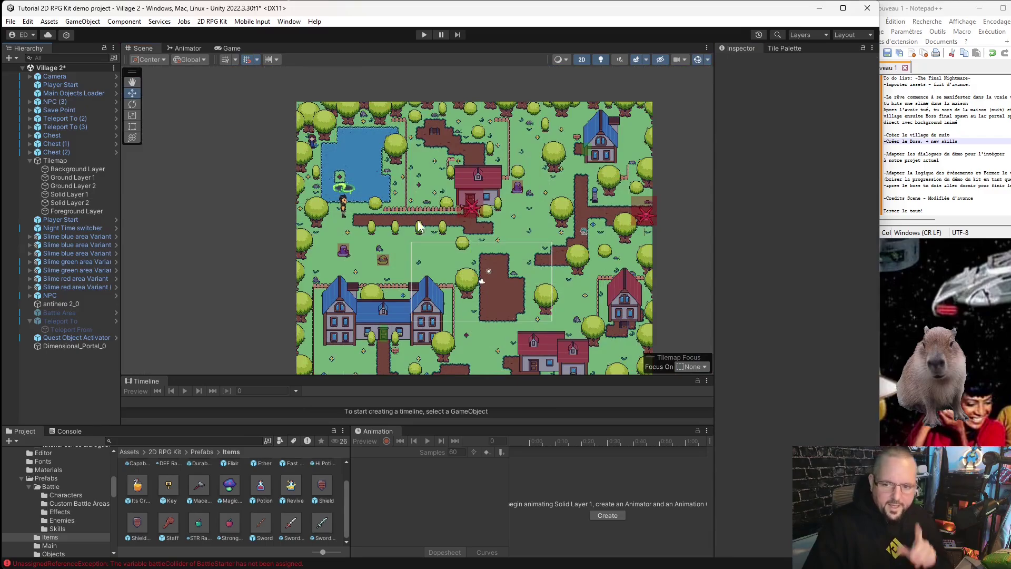
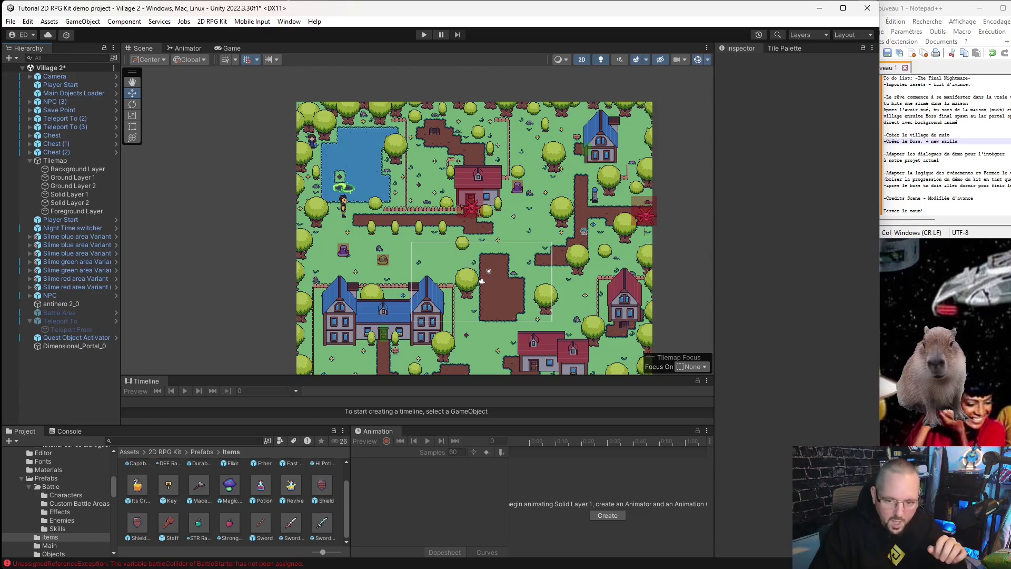
- Open the ep20 folder under Sprites in the Project window
{"action": "scroll", "coordinate": [191, 501], "scroll_direction": "up", "scroll_amount": 1}
{"action": "scroll", "coordinate": [78, 507], "scroll_direction": "down", "scroll_amount": 5}
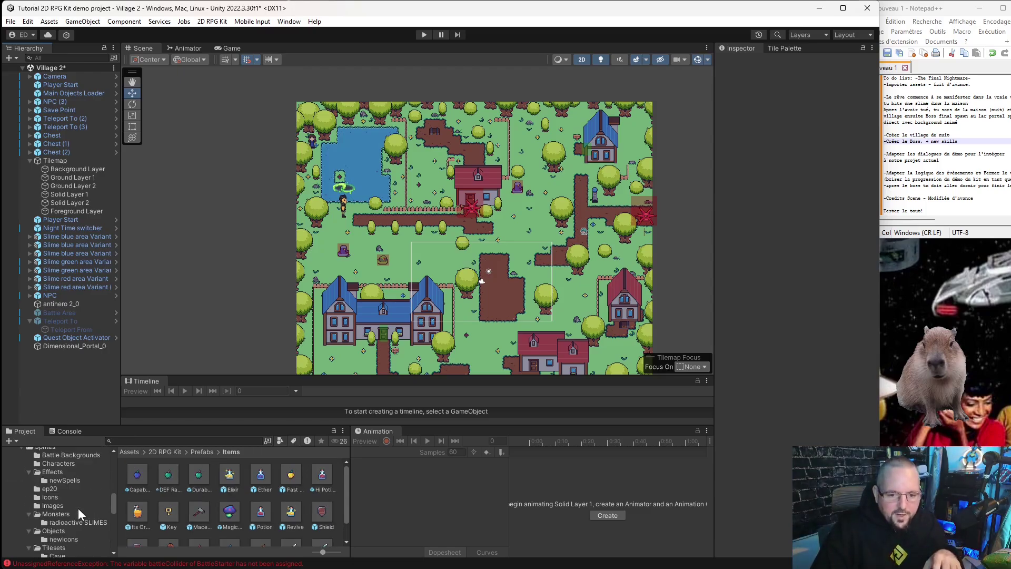
{"action": "left_click", "coordinate": [50, 488]}
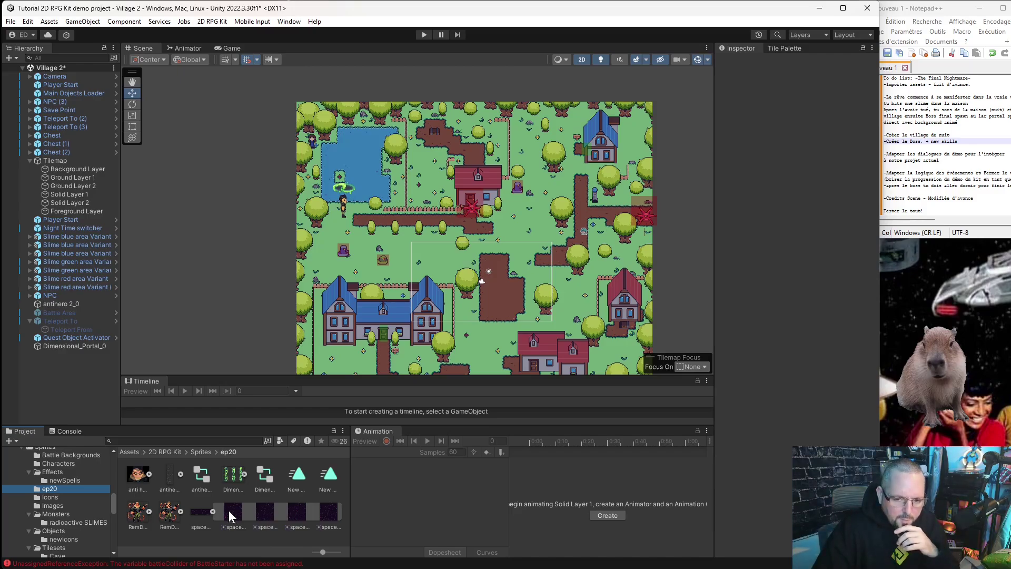
- Place the space sprite into the Village 2 scene
{"action": "left_click_drag", "start_coordinate": [230, 515], "coordinate": [233, 293]}
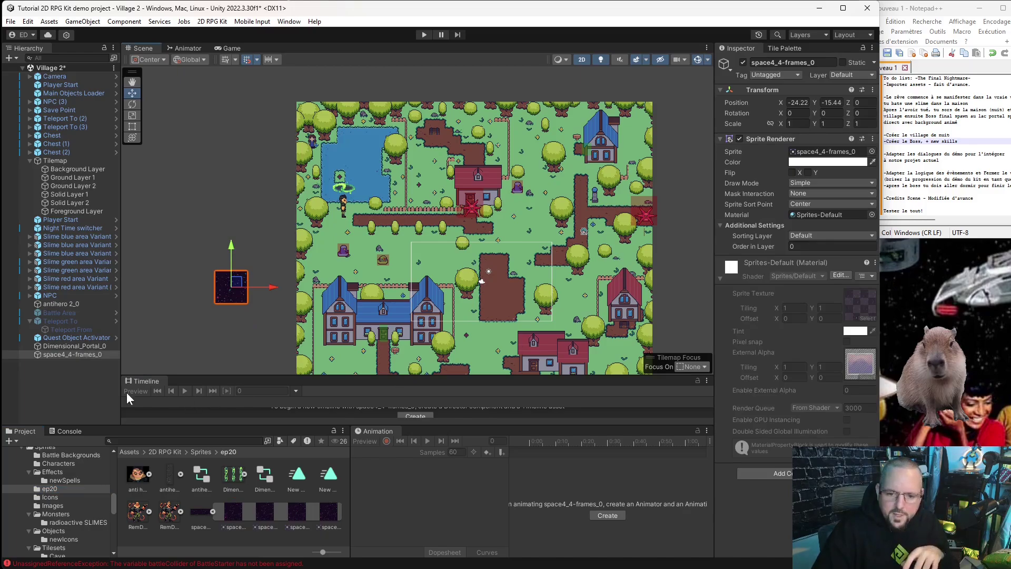
{"action": "scroll", "coordinate": [353, 231], "scroll_direction": "up", "scroll_amount": 2}
{"action": "scroll", "coordinate": [343, 200], "scroll_direction": "up", "scroll_amount": 4}
{"action": "scroll", "coordinate": [341, 196], "scroll_direction": "up", "scroll_amount": 1}
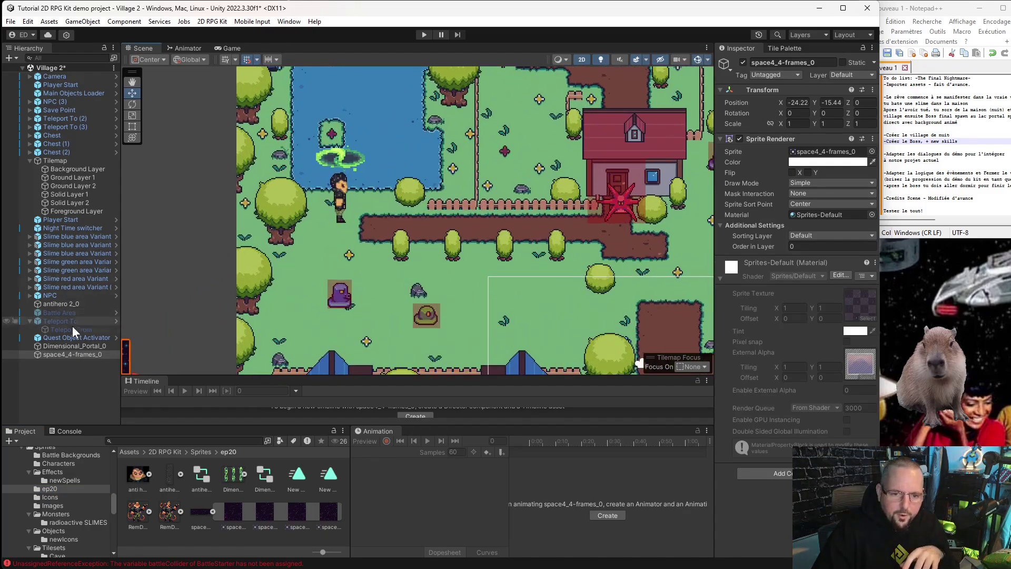
- Select the Battle Area object and review its Inspector settings
{"action": "left_click", "coordinate": [62, 312]}
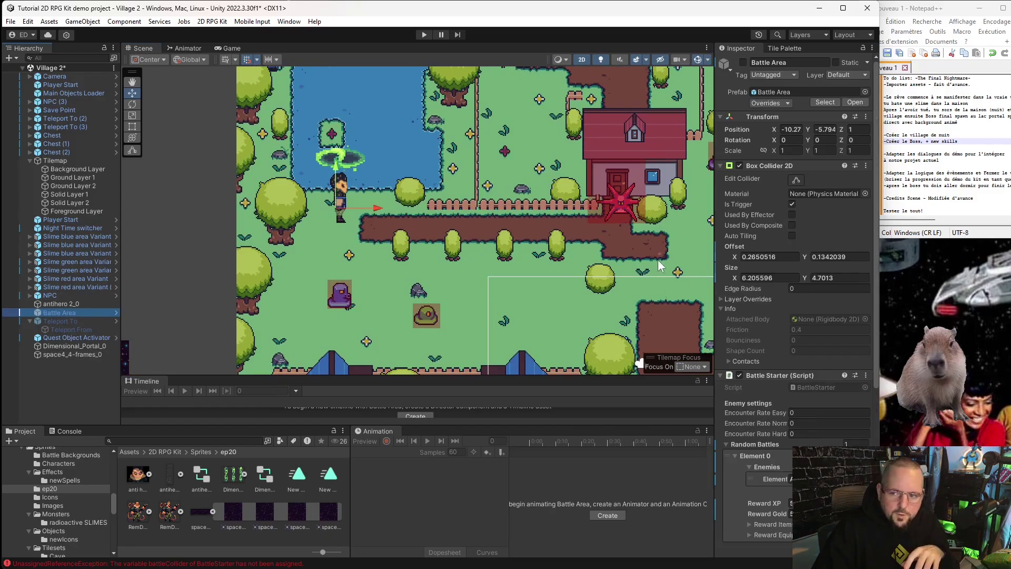
{"action": "scroll", "coordinate": [787, 357], "scroll_direction": "down", "scroll_amount": 3}
{"action": "scroll", "coordinate": [780, 373], "scroll_direction": "down", "scroll_amount": 3}
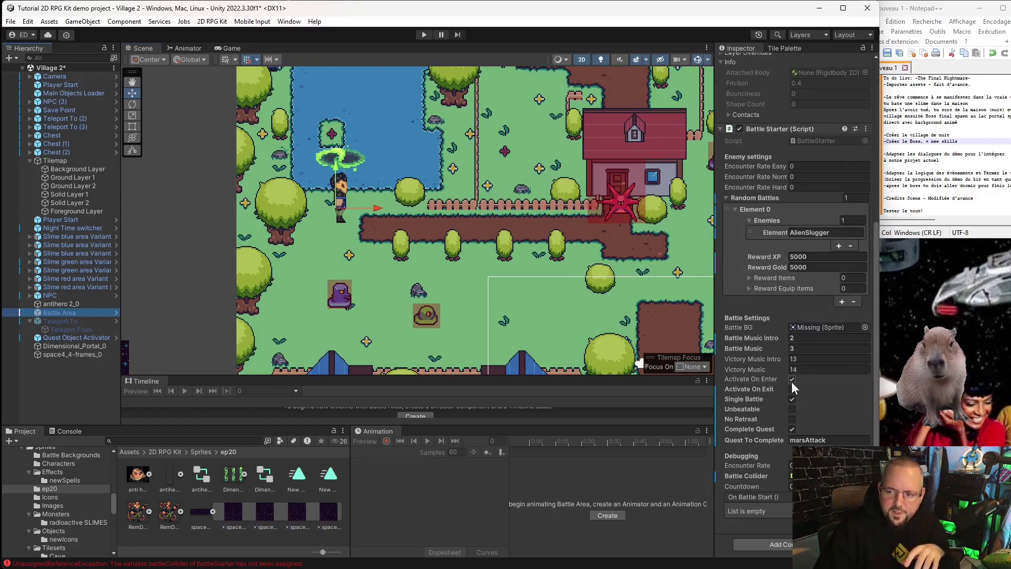
{"action": "scroll", "coordinate": [763, 185], "scroll_direction": "up", "scroll_amount": 10}
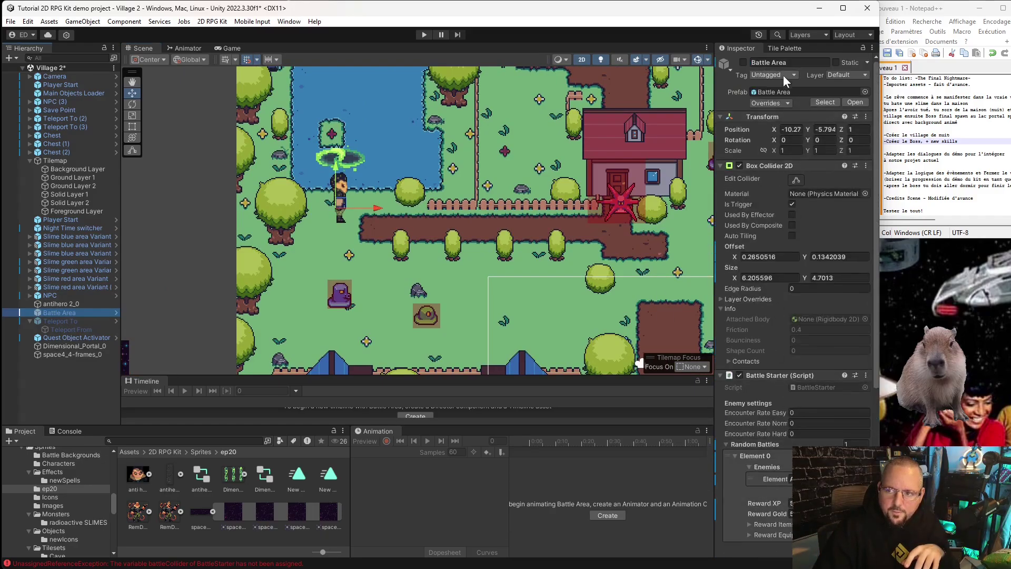
{"action": "scroll", "coordinate": [813, 316], "scroll_direction": "down", "scroll_amount": 3}
{"action": "scroll", "coordinate": [790, 353], "scroll_direction": "up", "scroll_amount": 3}
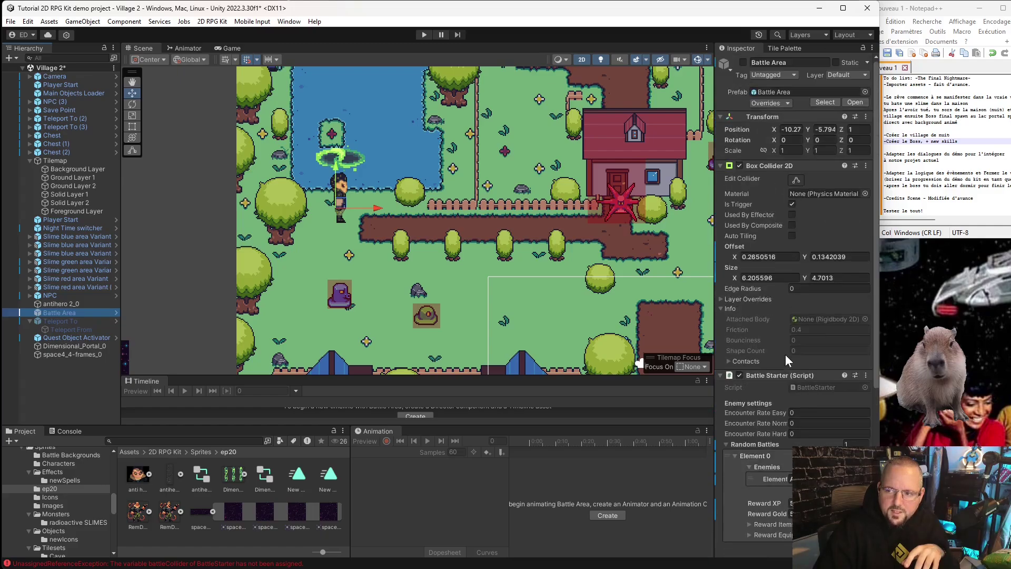
{"action": "scroll", "coordinate": [771, 166], "scroll_direction": "down", "scroll_amount": 10}
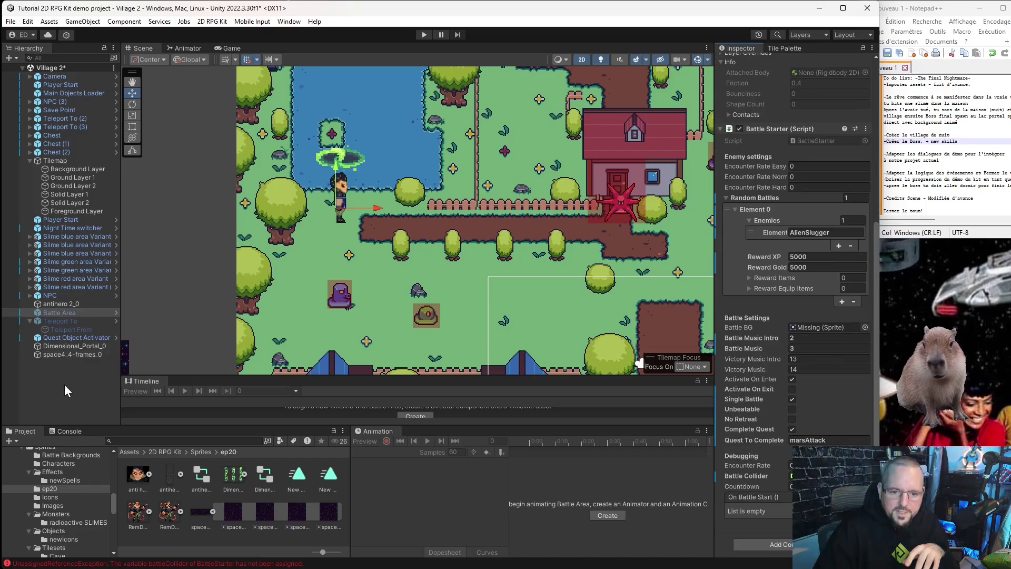
{"action": "left_click", "coordinate": [67, 319]}
{"action": "left_click", "coordinate": [65, 312]}
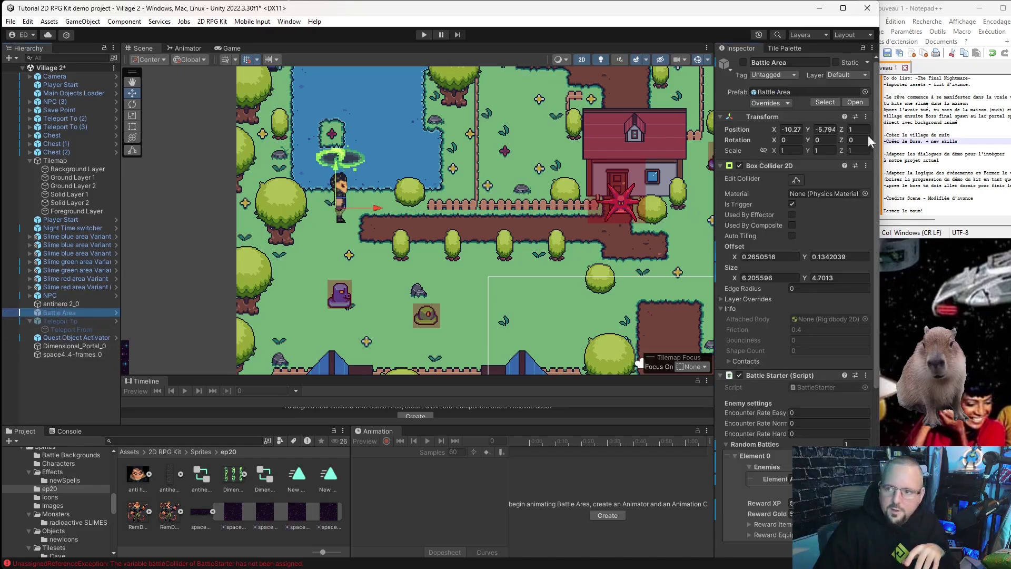
- Assign space4_4-frames_0 to the Battle Starter's Battle BG field
{"action": "left_click", "coordinate": [71, 353]}
{"action": "left_click", "coordinate": [100, 314]}
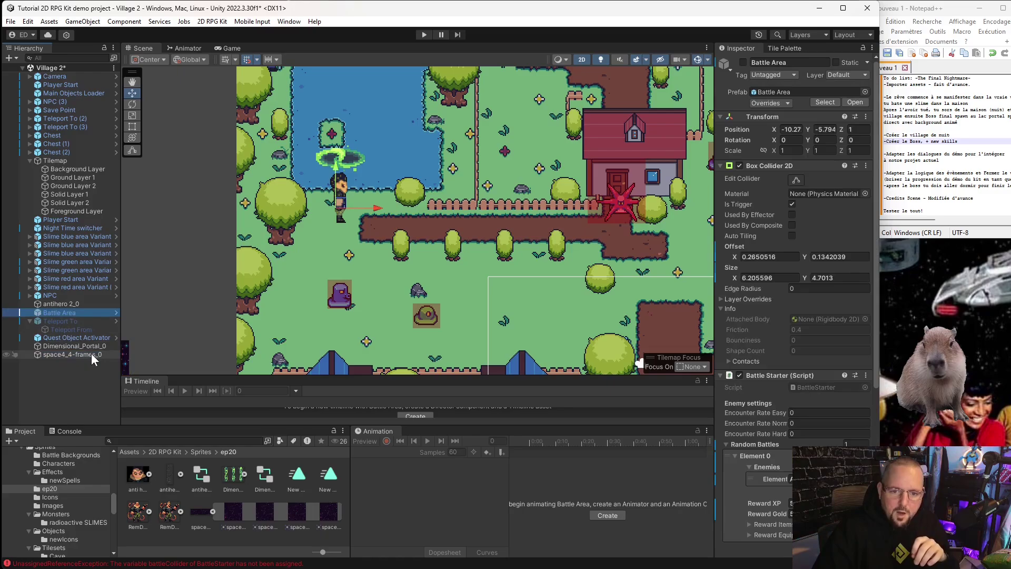
{"action": "scroll", "coordinate": [795, 323], "scroll_direction": "down", "scroll_amount": 5}
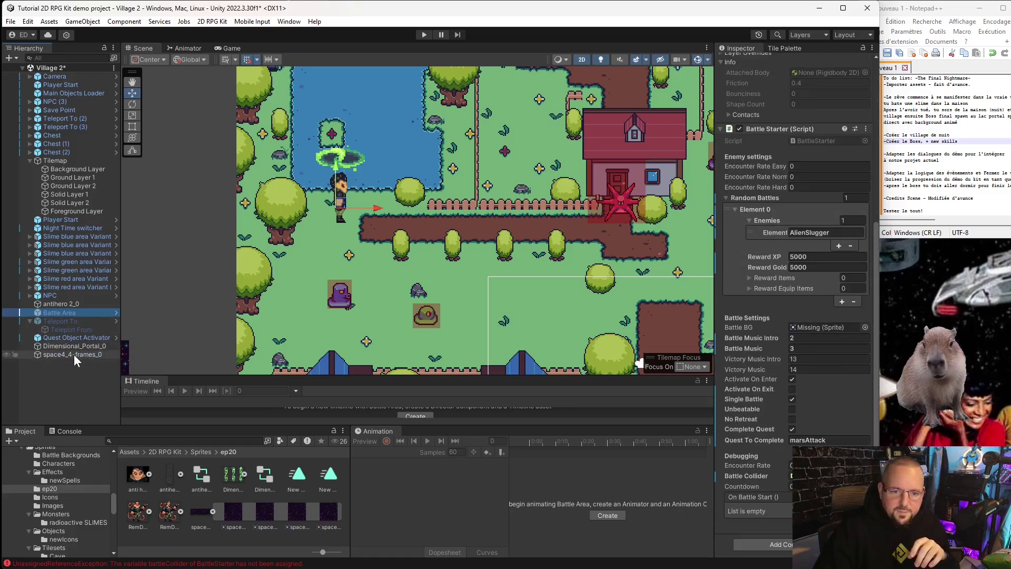
{"action": "mouse_move", "coordinate": [71, 354]}
{"action": "left_mouse_down"}
{"action": "mouse_move", "coordinate": [832, 326]}
{"action": "mouse_move", "coordinate": [811, 343]}
{"action": "left_mouse_up"}
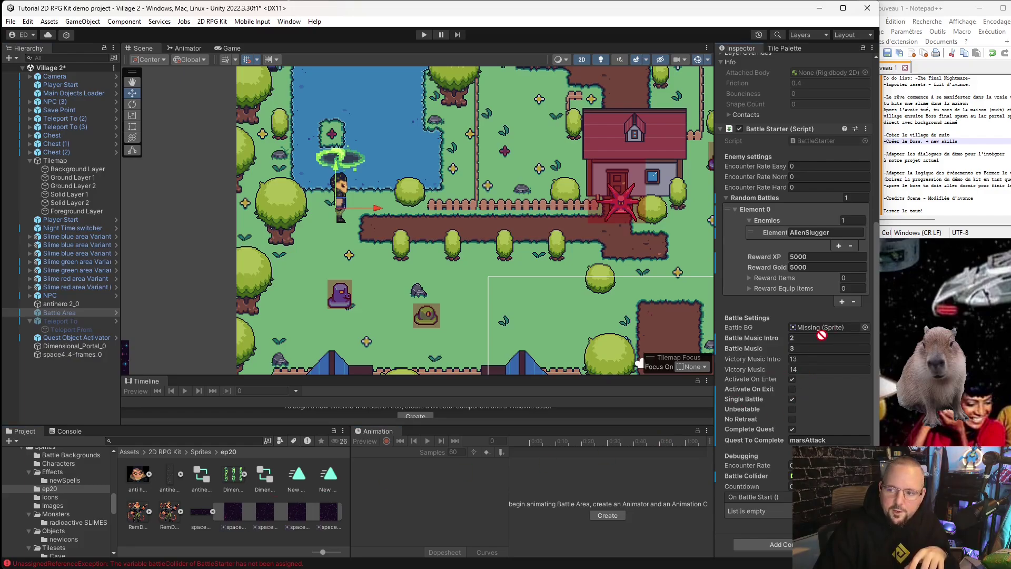
{"action": "left_click_drag", "start_coordinate": [329, 484], "coordinate": [826, 329]}
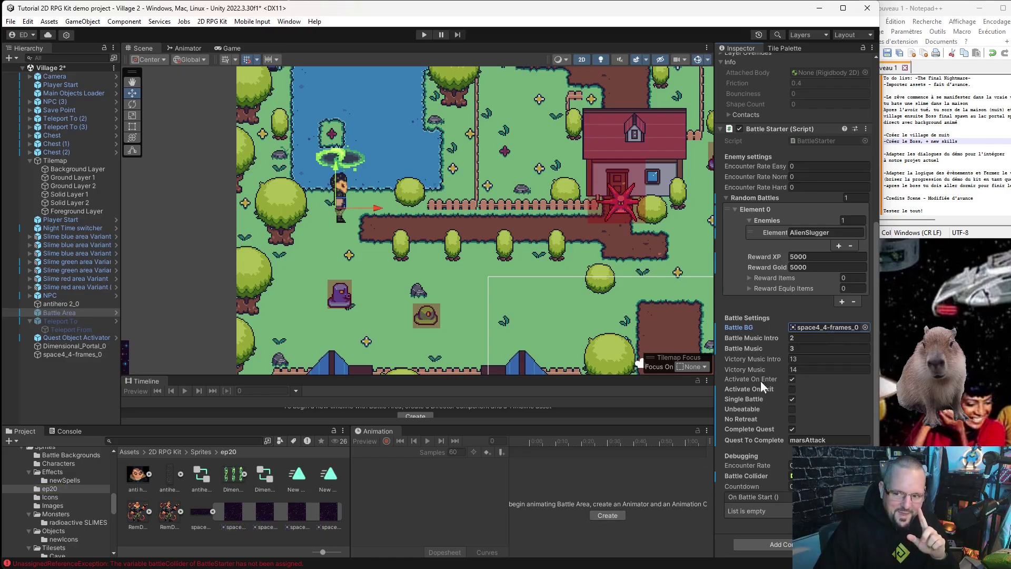
- Create a Battle Area animation clip saved as testBGanim in the ep20 folder
{"action": "left_click", "coordinate": [605, 516]}
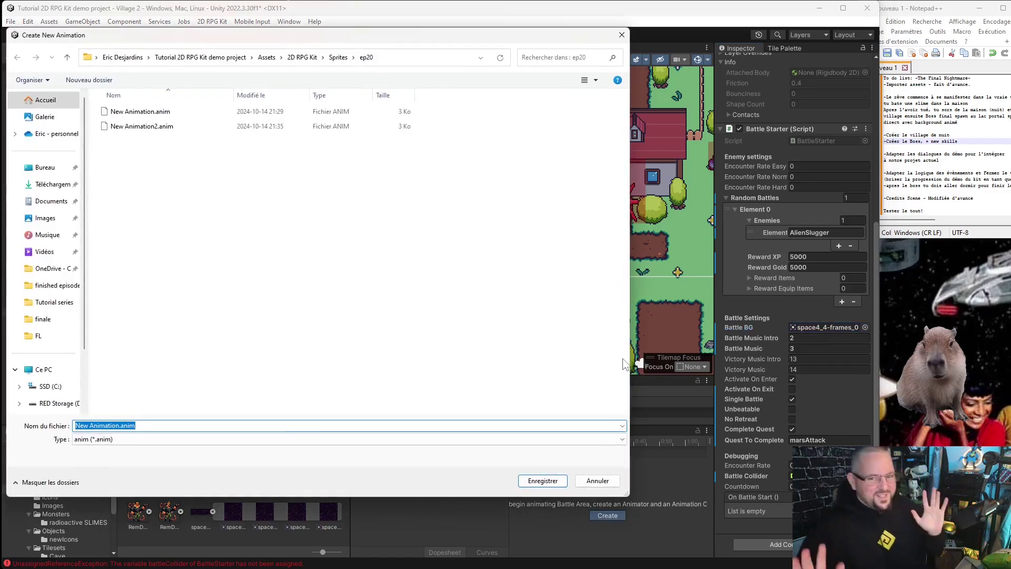
{"action": "type", "text": "te"}
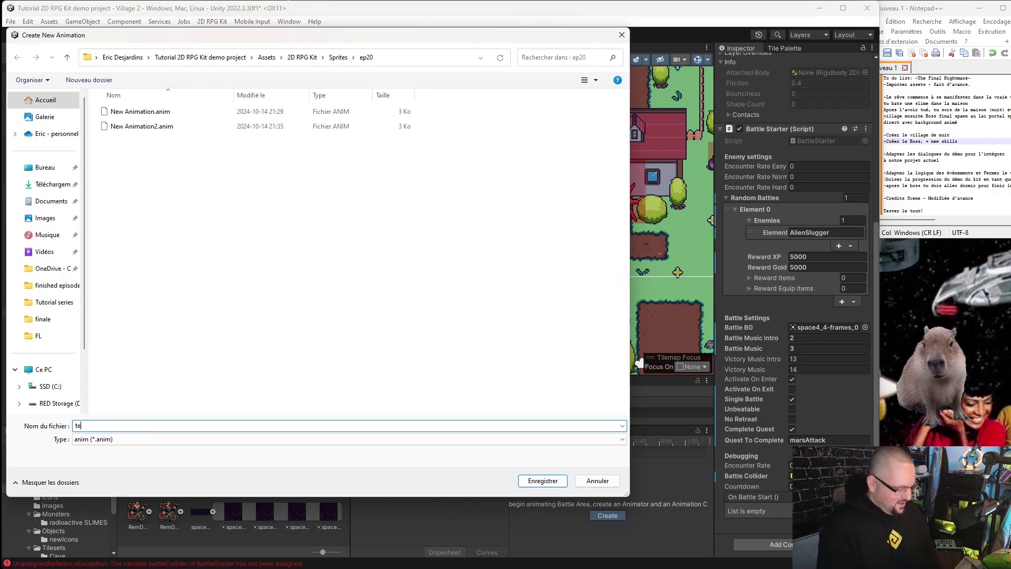
{"action": "type", "text": "st"}
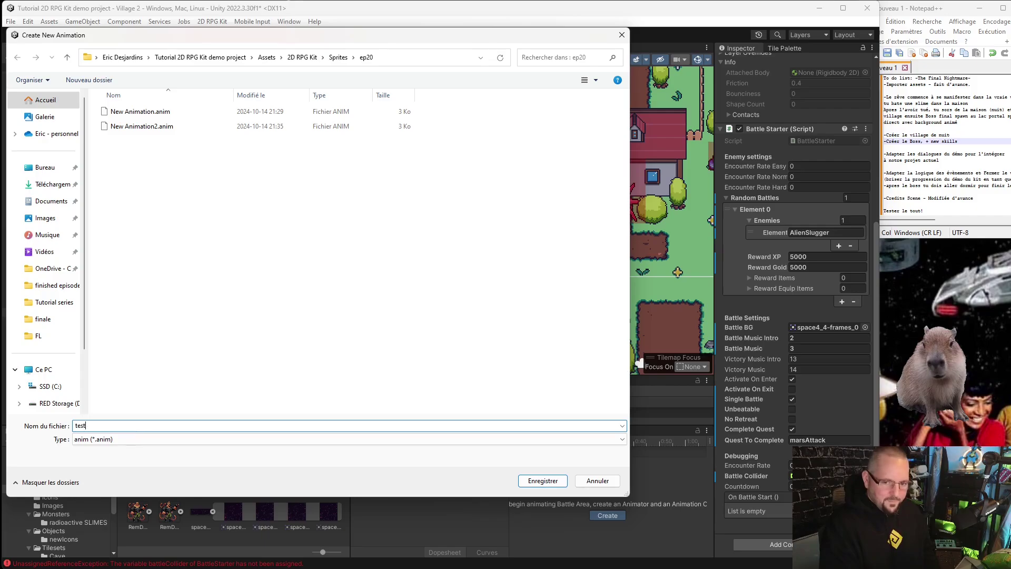
{"action": "type", "text": "Bacnim"}
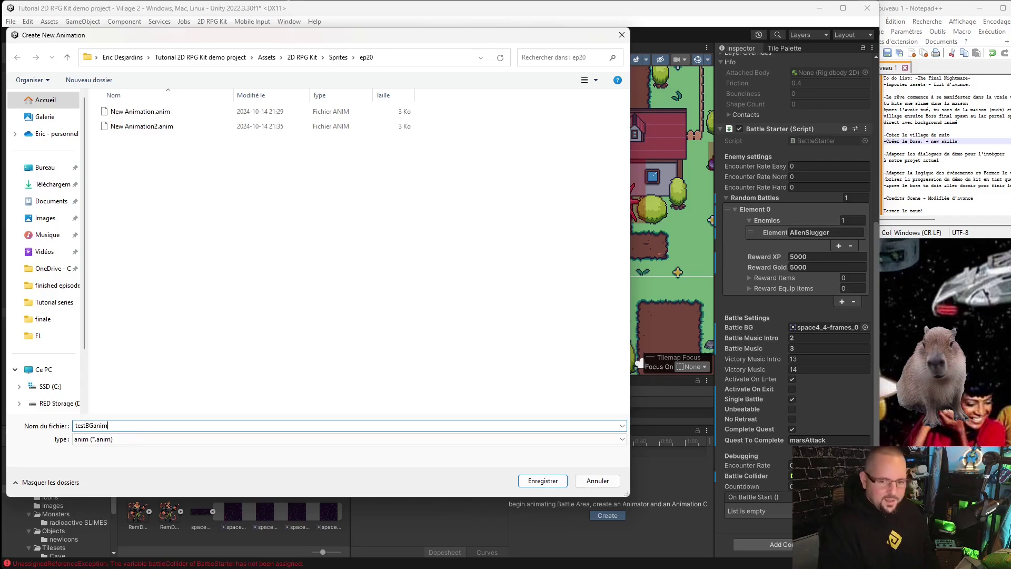
{"action": "left_click", "coordinate": [543, 481]}
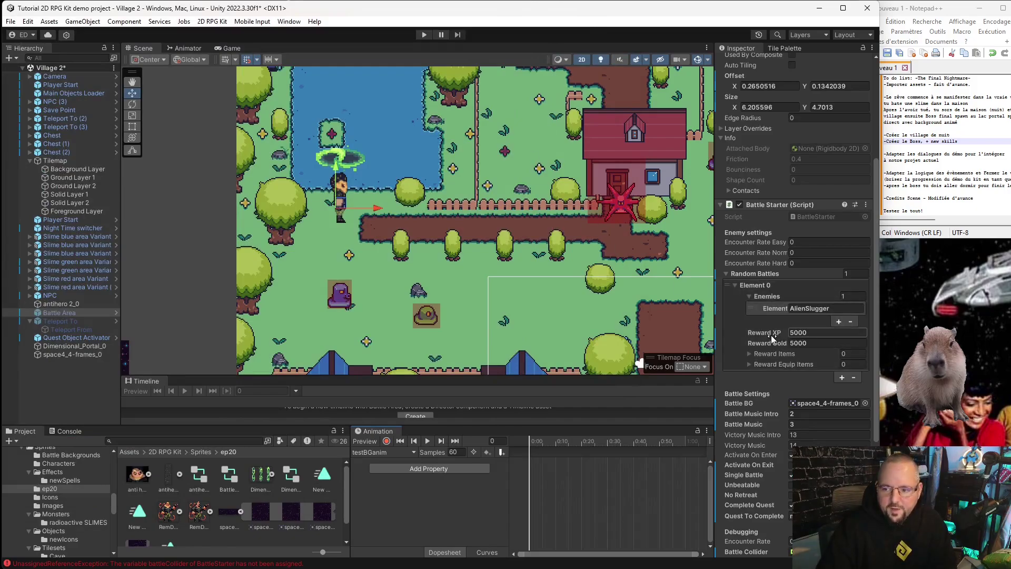
- Add the four space4_4 frames to testBGanim and set Samples to 6
{"action": "left_click", "coordinate": [257, 516]}
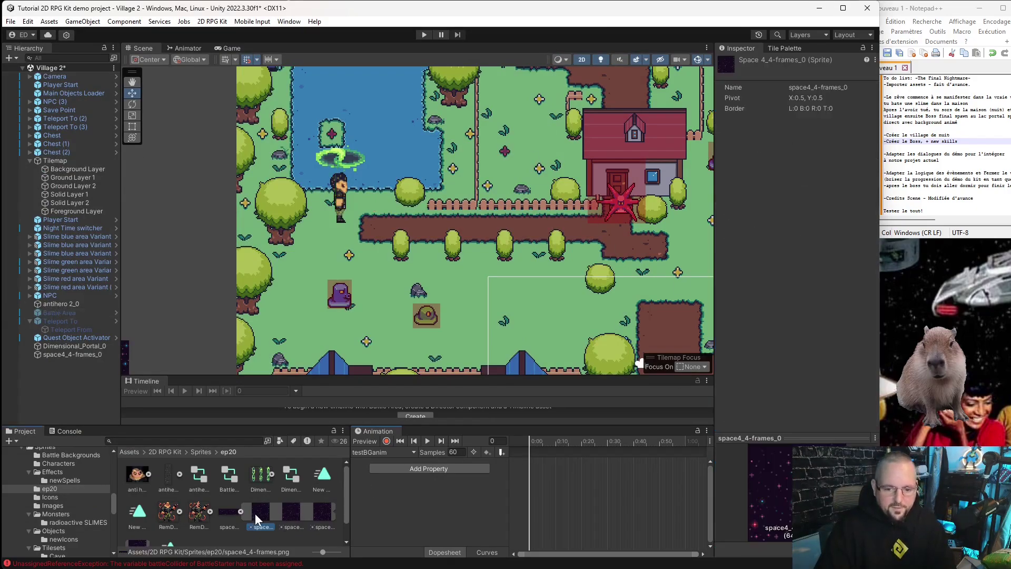
{"action": "key", "text": "shift+Right"}
{"action": "key", "text": "shift+Right"}
{"action": "key", "text": "shift+Right"}
{"action": "mouse_move", "coordinate": [267, 493]}
{"action": "left_mouse_down"}
{"action": "mouse_move", "coordinate": [481, 474]}
{"action": "mouse_move", "coordinate": [528, 458]}
{"action": "left_mouse_up"}
{"action": "left_click", "coordinate": [453, 452]}
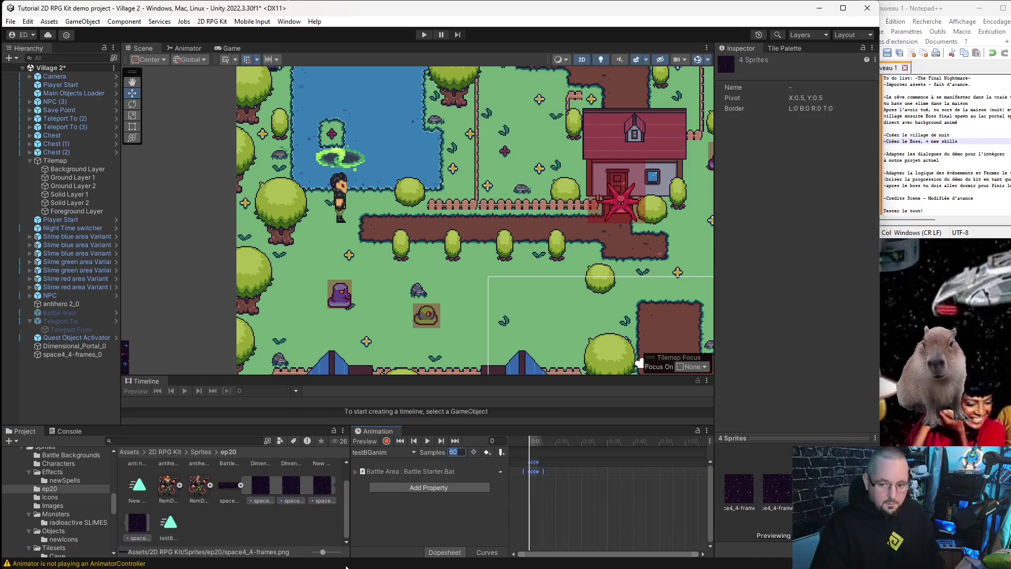
{"action": "type", "text": "6"}
{"action": "key", "text": "Return"}
- Preview the background animation, stop it at frame 0, and deselect Battle Area
{"action": "left_click", "coordinate": [428, 442]}
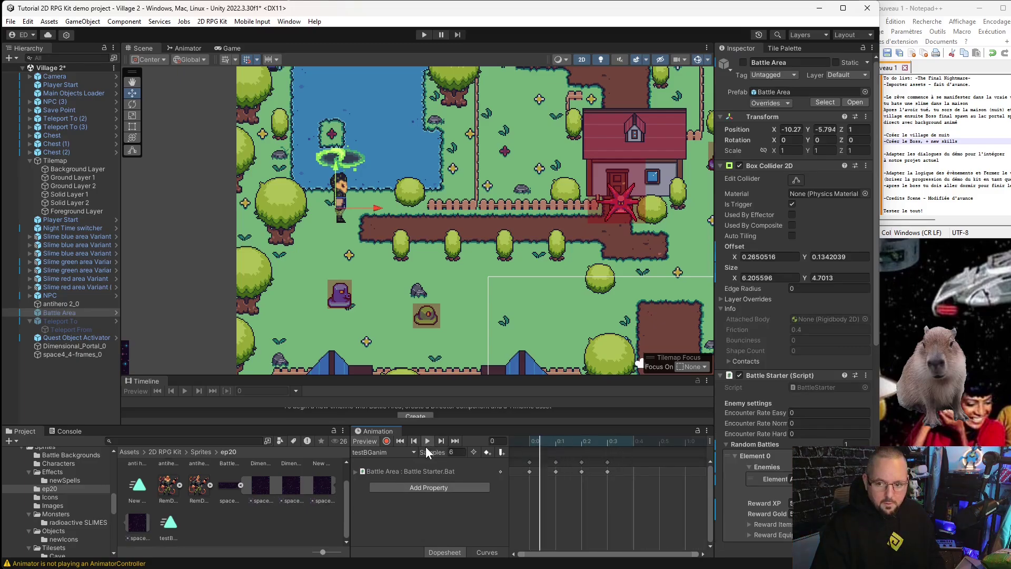
{"action": "left_click", "coordinate": [427, 442]}
{"action": "left_click", "coordinate": [455, 452]}
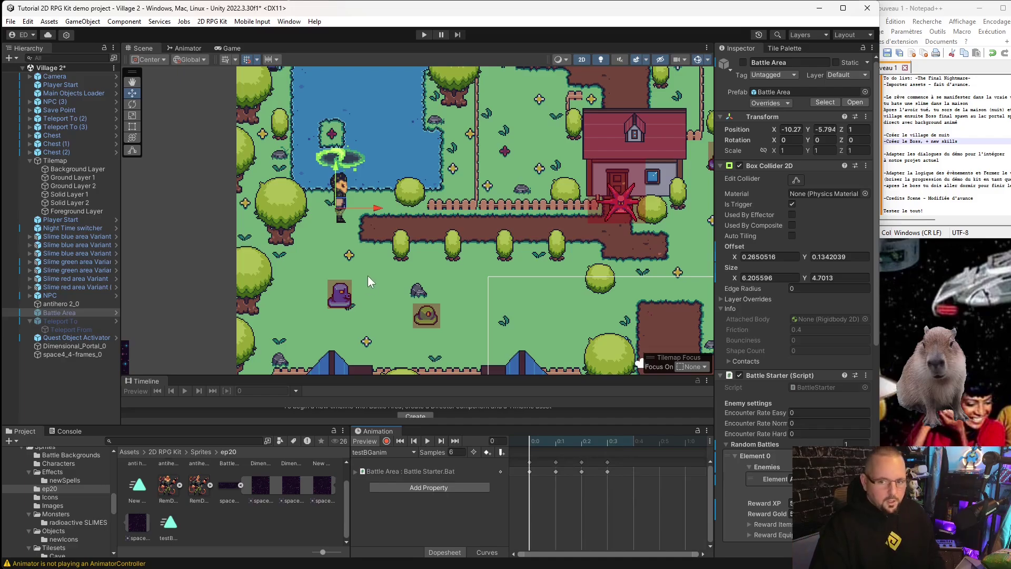
{"action": "scroll", "coordinate": [368, 276], "scroll_direction": "down", "scroll_amount": 5}
{"action": "scroll", "coordinate": [476, 305], "scroll_direction": "down", "scroll_amount": 2}
{"action": "scroll", "coordinate": [538, 266], "scroll_direction": "up", "scroll_amount": 2}
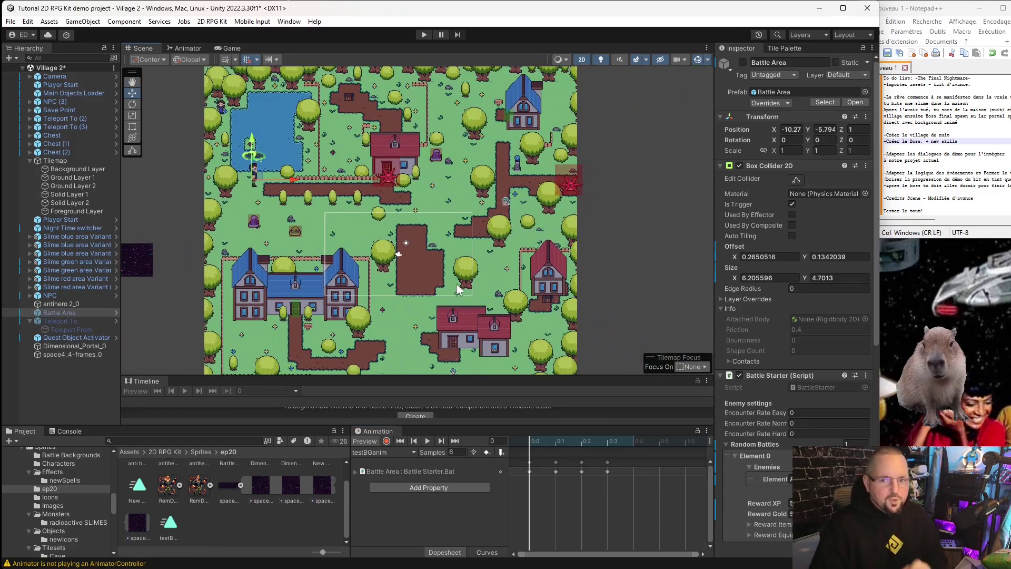
{"action": "left_click_drag", "start_coordinate": [463, 279], "coordinate": [497, 223]}
{"action": "scroll", "coordinate": [496, 223], "scroll_direction": "down", "scroll_amount": 1}
{"action": "scroll", "coordinate": [497, 224], "scroll_direction": "up", "scroll_amount": 1}
{"action": "scroll", "coordinate": [497, 225], "scroll_direction": "down", "scroll_amount": 1}
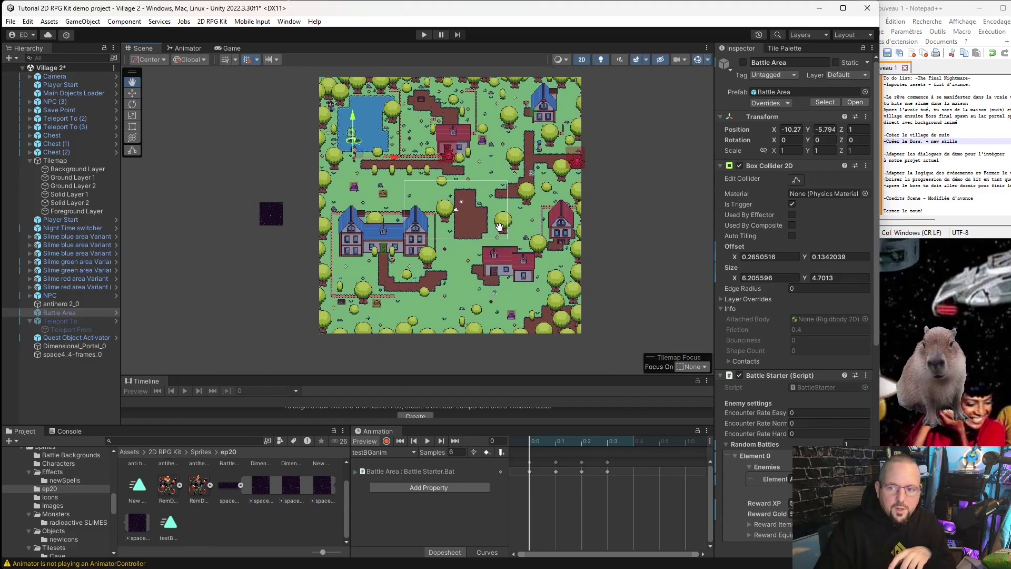
{"action": "scroll", "coordinate": [498, 226], "scroll_direction": "up", "scroll_amount": 1}
{"action": "left_click", "coordinate": [237, 296]}
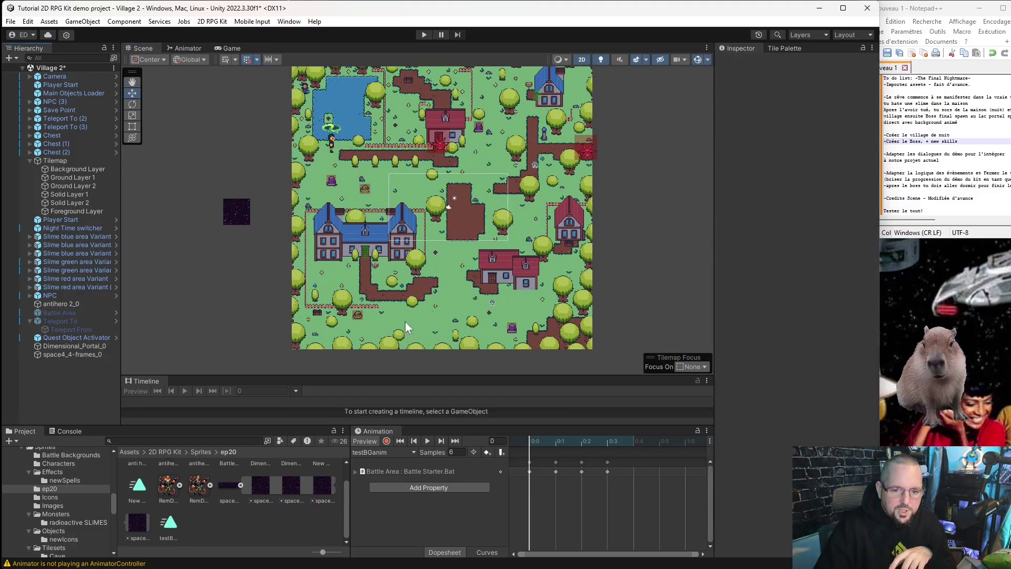
{"action": "scroll", "coordinate": [563, 267], "scroll_direction": "up", "scroll_amount": 1}
{"action": "scroll", "coordinate": [564, 267], "scroll_direction": "up", "scroll_amount": 2}
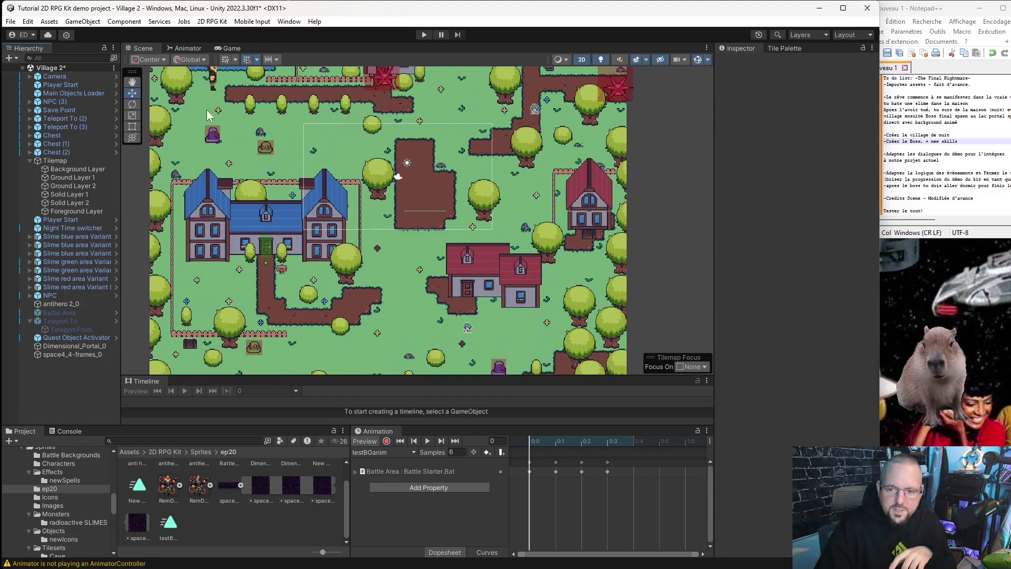
{"action": "left_click", "coordinate": [10, 21]}
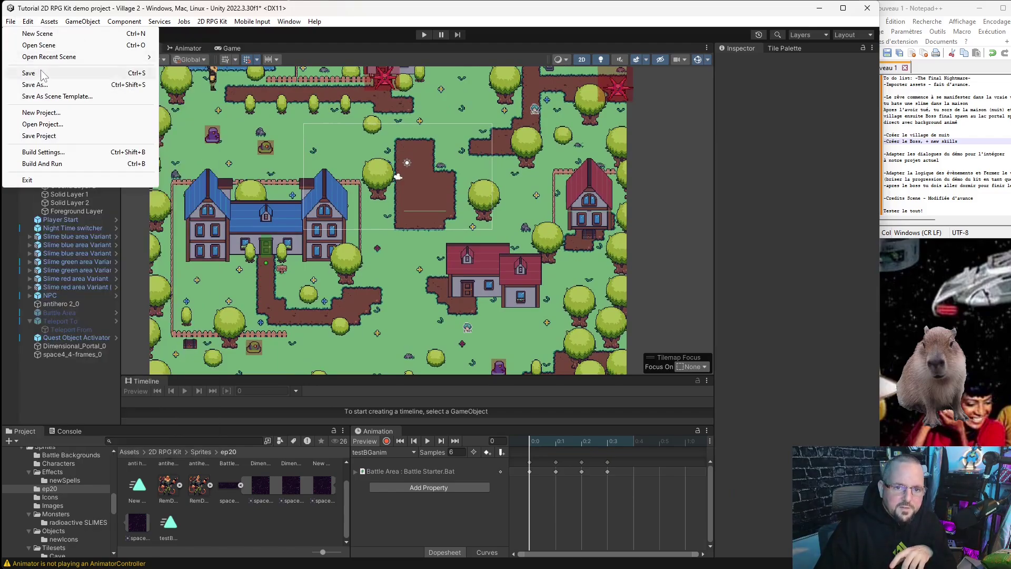
{"action": "left_click", "coordinate": [42, 75]}
{"action": "scroll", "coordinate": [284, 312], "scroll_direction": "up", "scroll_amount": 2}
{"action": "scroll", "coordinate": [283, 312], "scroll_direction": "down", "scroll_amount": 2}
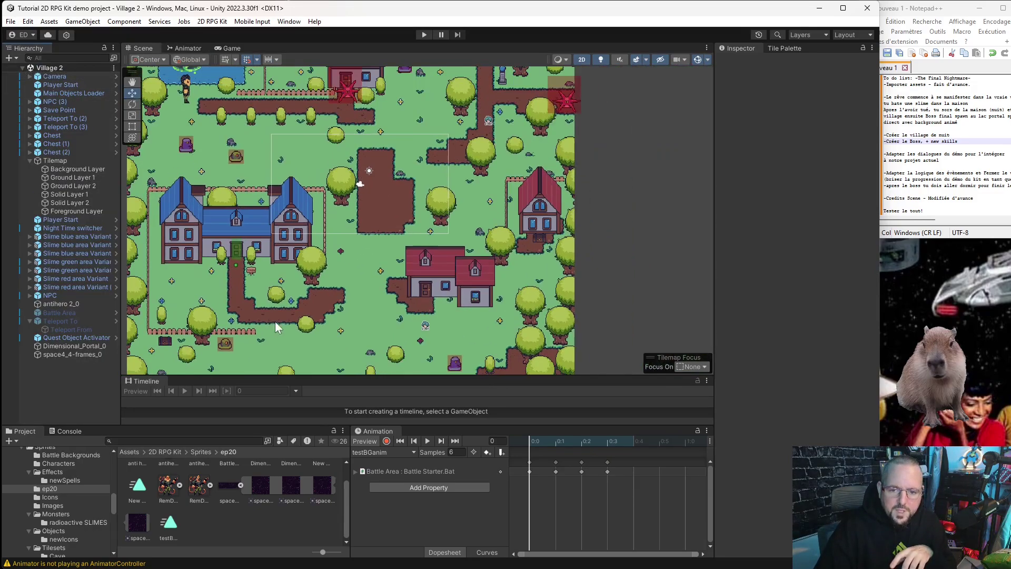
{"action": "scroll", "coordinate": [261, 266], "scroll_direction": "down", "scroll_amount": 2}
{"action": "scroll", "coordinate": [271, 268], "scroll_direction": "up", "scroll_amount": 2}
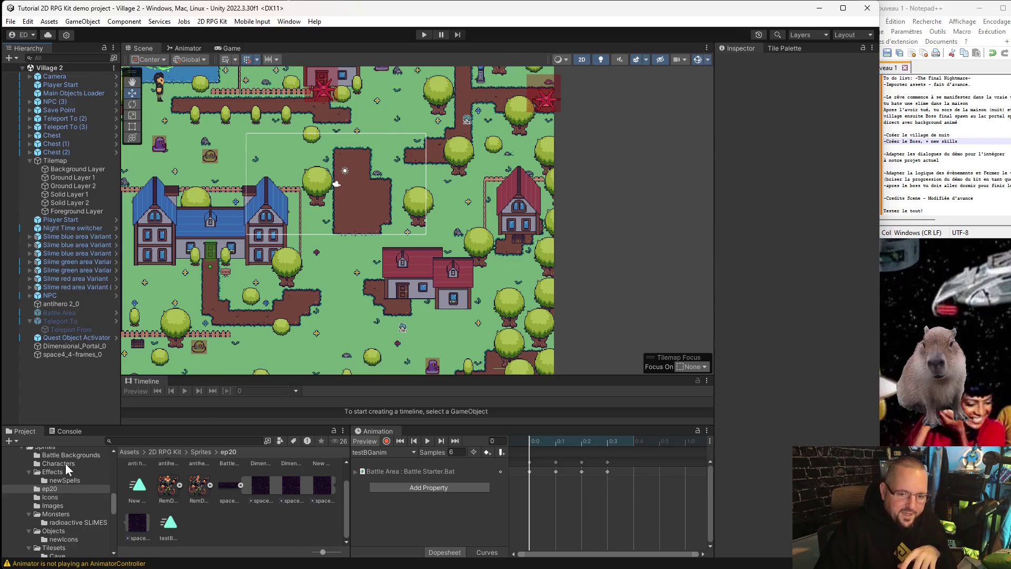
{"action": "scroll", "coordinate": [74, 508], "scroll_direction": "up", "scroll_amount": 5}
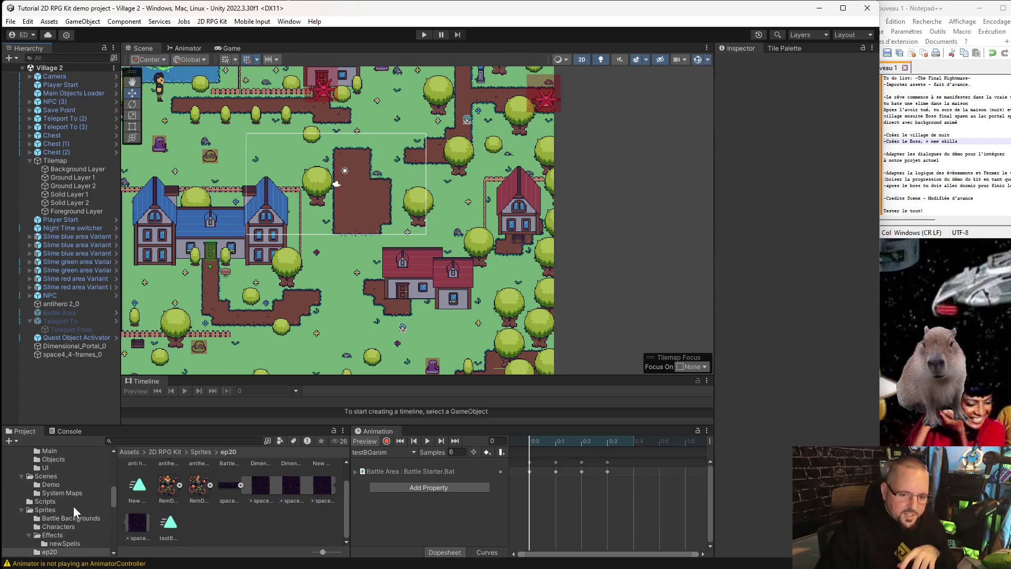
{"action": "scroll", "coordinate": [67, 500], "scroll_direction": "up", "scroll_amount": 5}
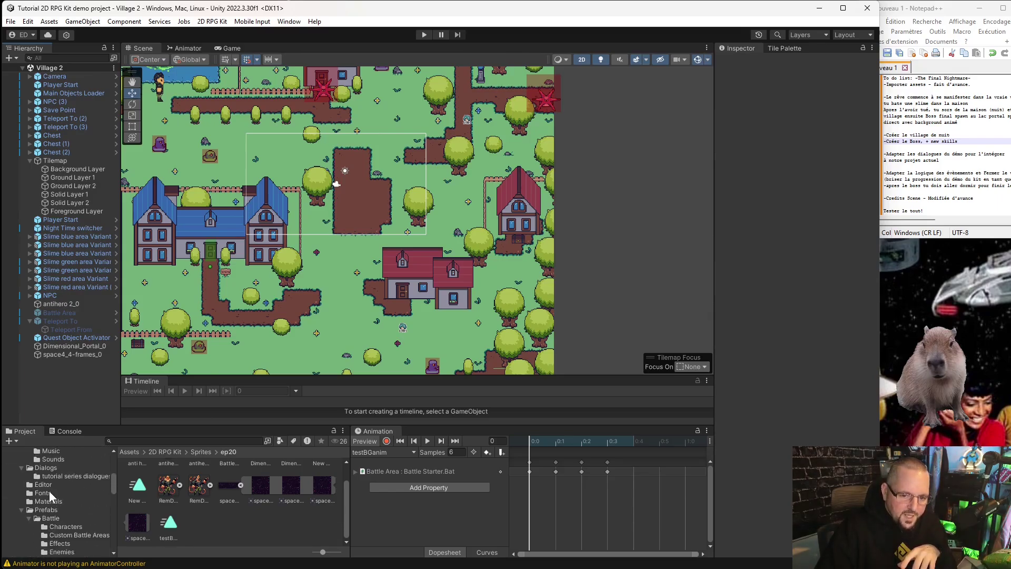
{"action": "scroll", "coordinate": [80, 499], "scroll_direction": "up", "scroll_amount": 3}
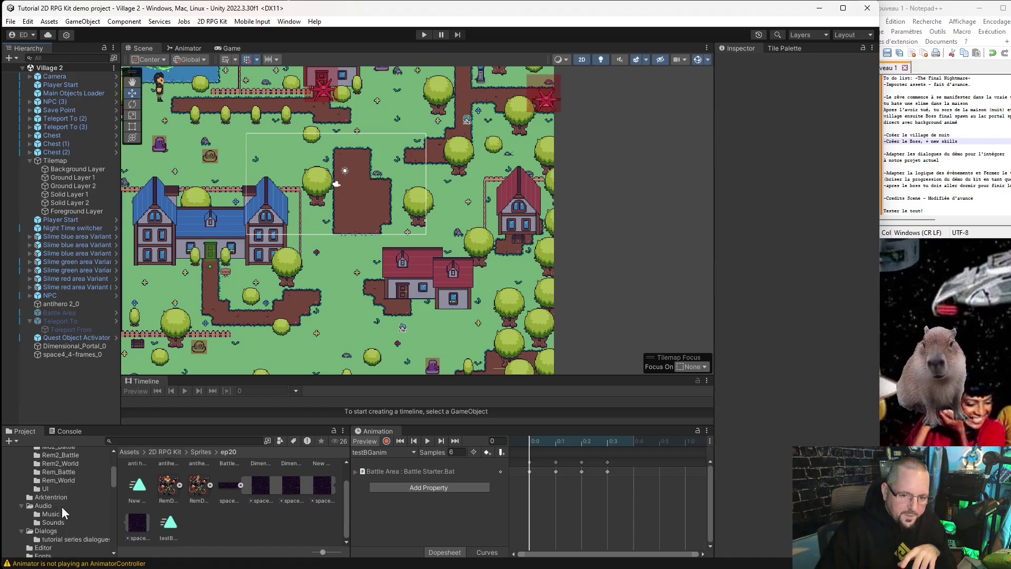
{"action": "scroll", "coordinate": [53, 539], "scroll_direction": "down", "scroll_amount": 5}
{"action": "scroll", "coordinate": [59, 519], "scroll_direction": "down", "scroll_amount": 3}
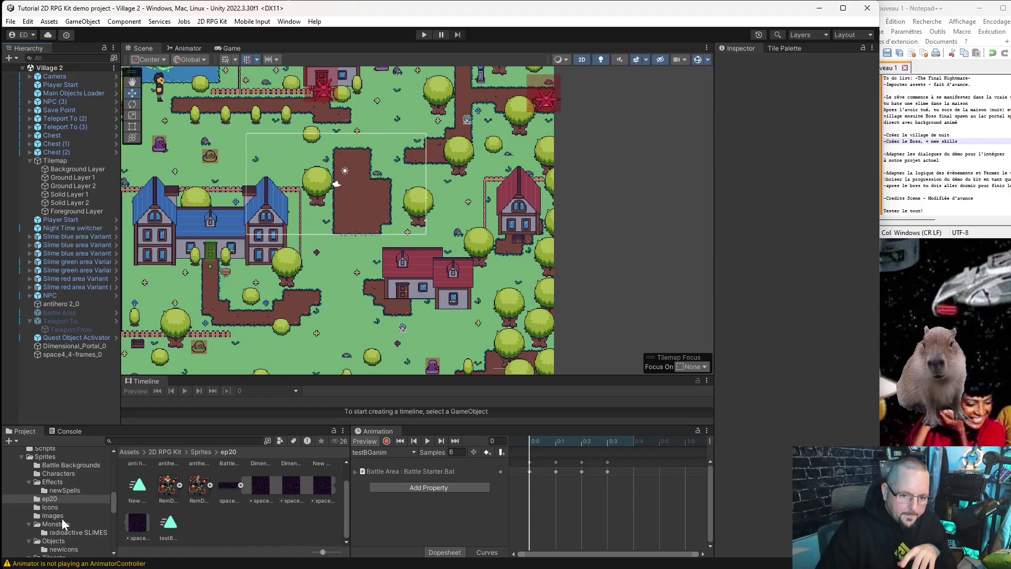
{"action": "scroll", "coordinate": [63, 513], "scroll_direction": "up", "scroll_amount": 3}
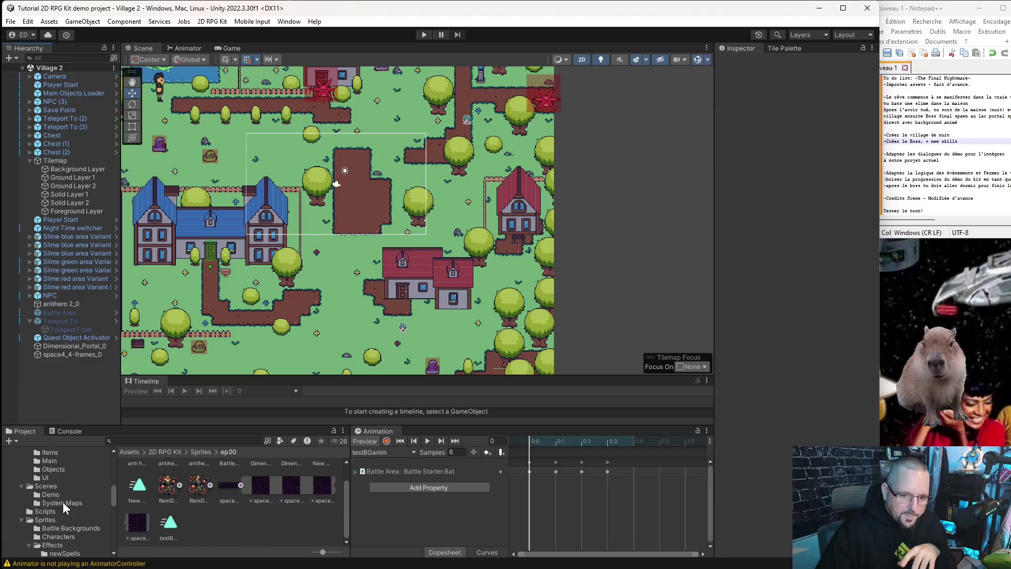
- Open the Room scene from Scenes > Demo and look over its map
{"action": "left_click", "coordinate": [57, 495]}
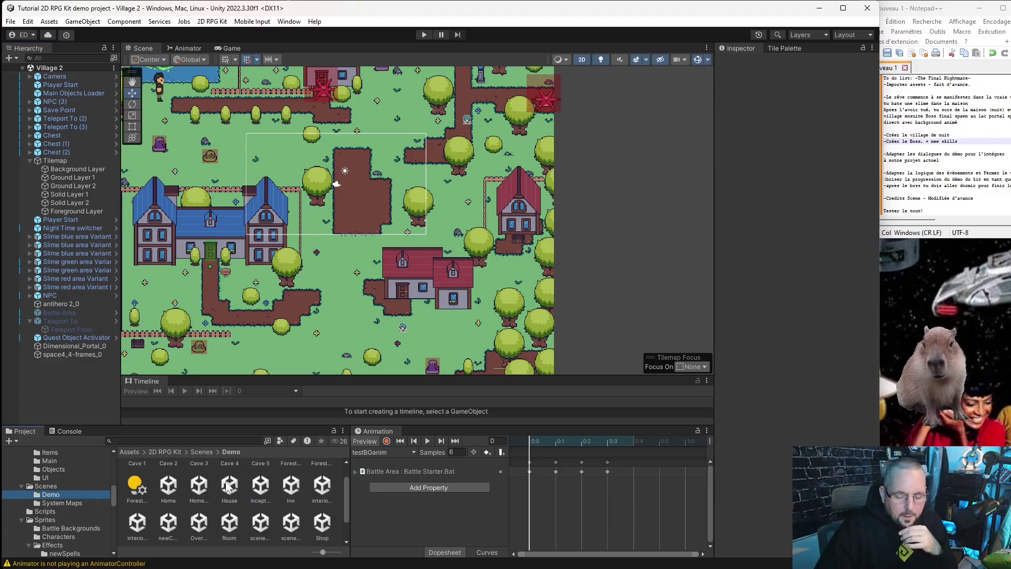
{"action": "scroll", "coordinate": [227, 485], "scroll_direction": "down", "scroll_amount": 2}
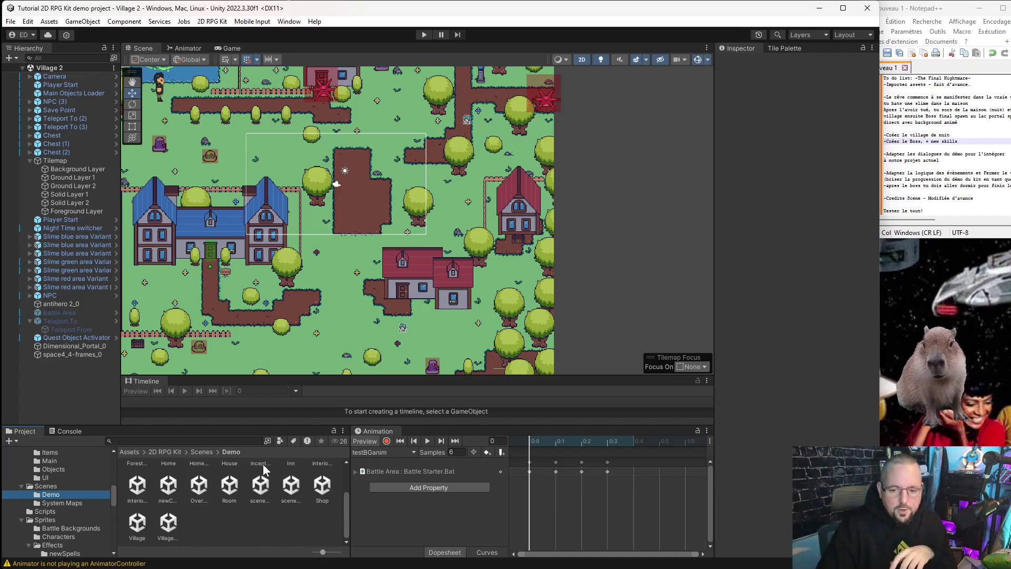
{"action": "double_click", "coordinate": [230, 492]}
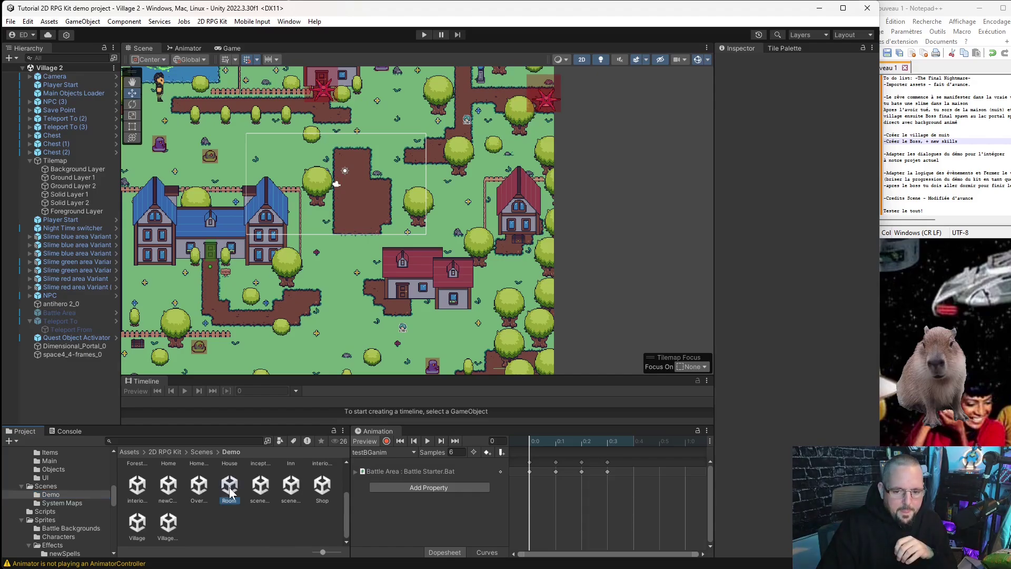
{"action": "middle_click_drag", "start_coordinate": [279, 142], "coordinate": [300, 279]}
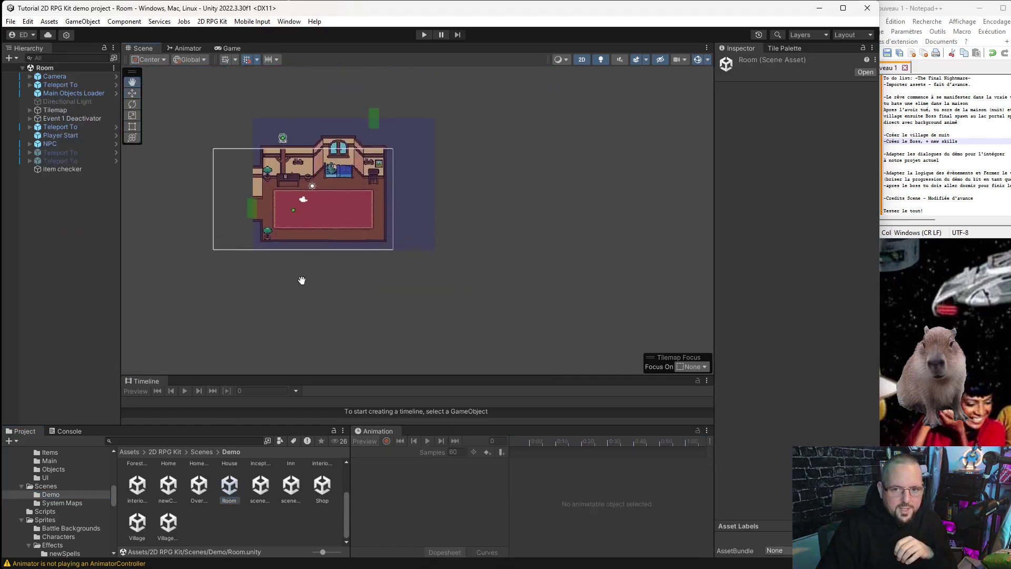
{"action": "scroll", "coordinate": [316, 253], "scroll_direction": "up", "scroll_amount": 3}
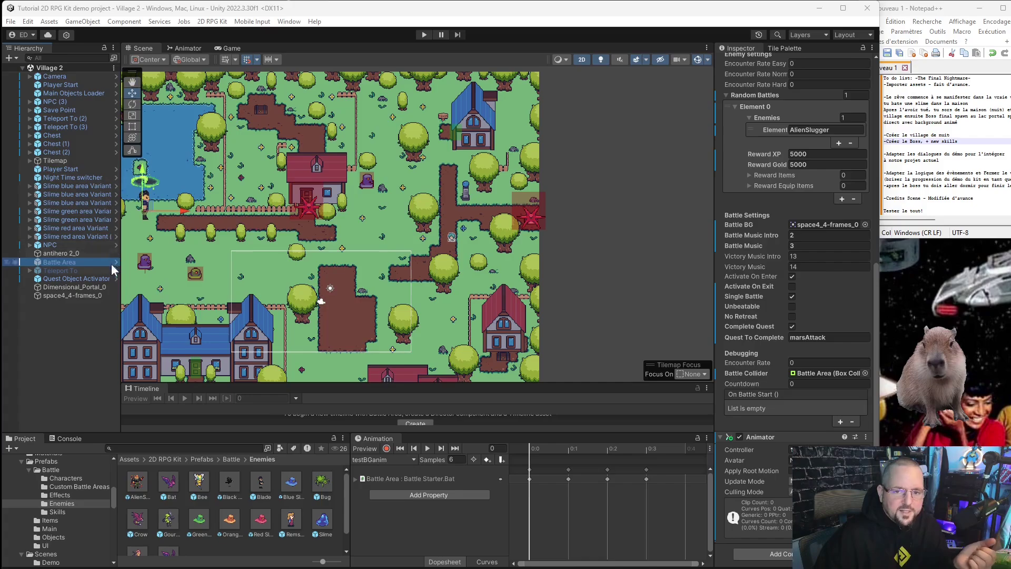
{"action": "scroll", "coordinate": [804, 305], "scroll_direction": "up", "scroll_amount": 3}
{"action": "scroll", "coordinate": [800, 308], "scroll_direction": "down", "scroll_amount": 3}
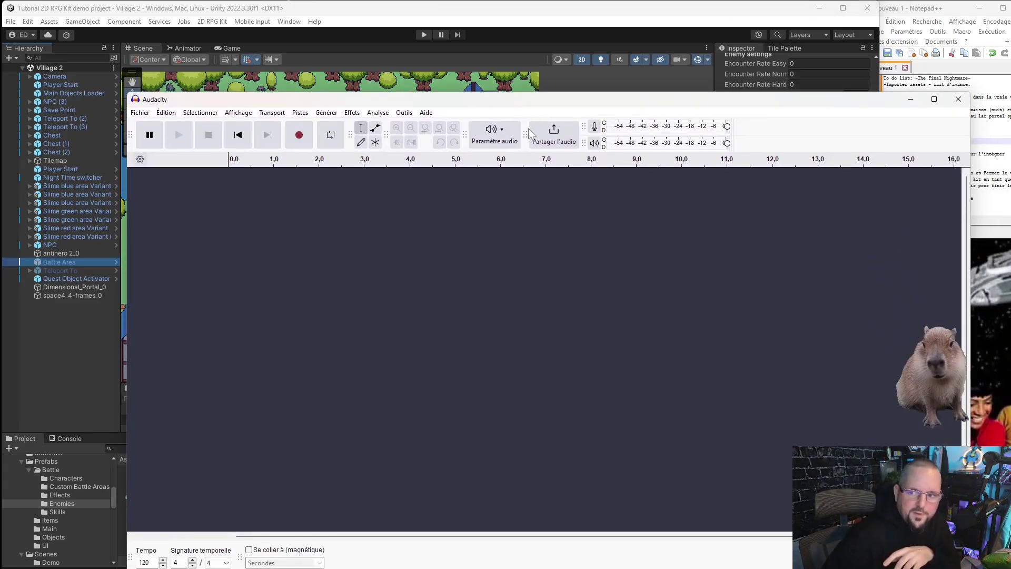
- Record a voice clip of about 3.3 seconds, leaving audio devices unchanged
{"action": "left_click", "coordinate": [513, 142]}
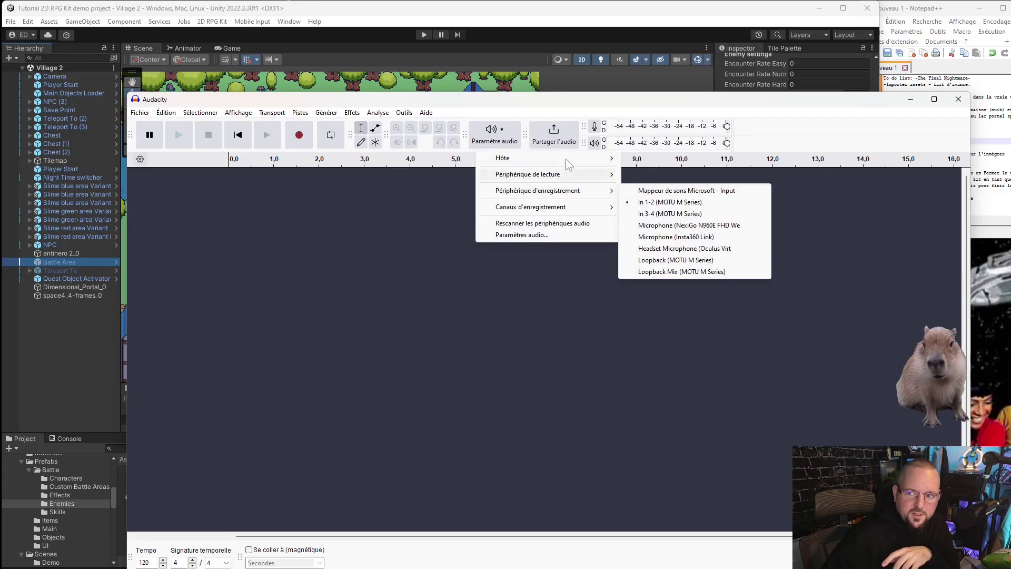
{"action": "left_click", "coordinate": [569, 104]}
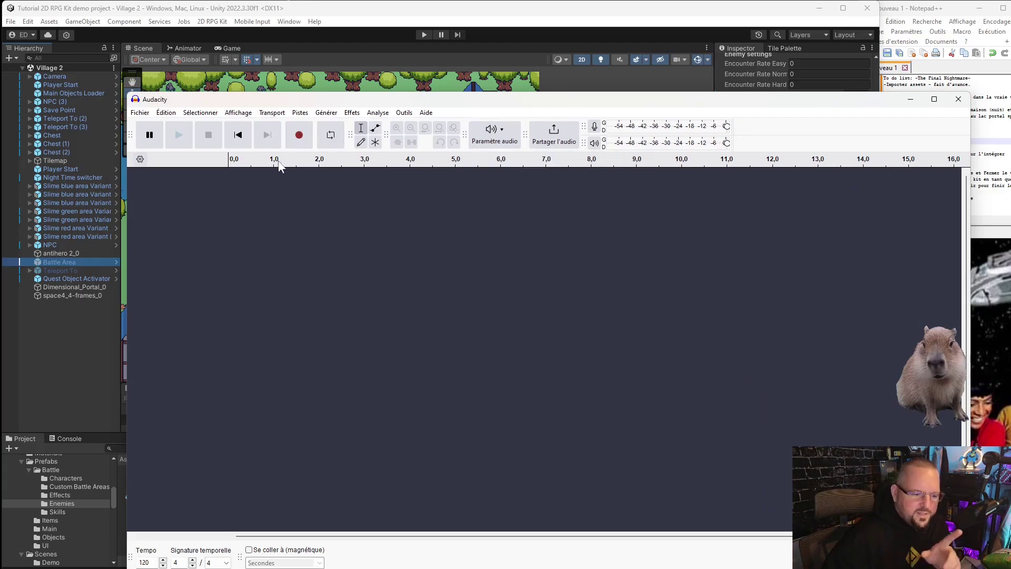
{"action": "left_click", "coordinate": [299, 136]}
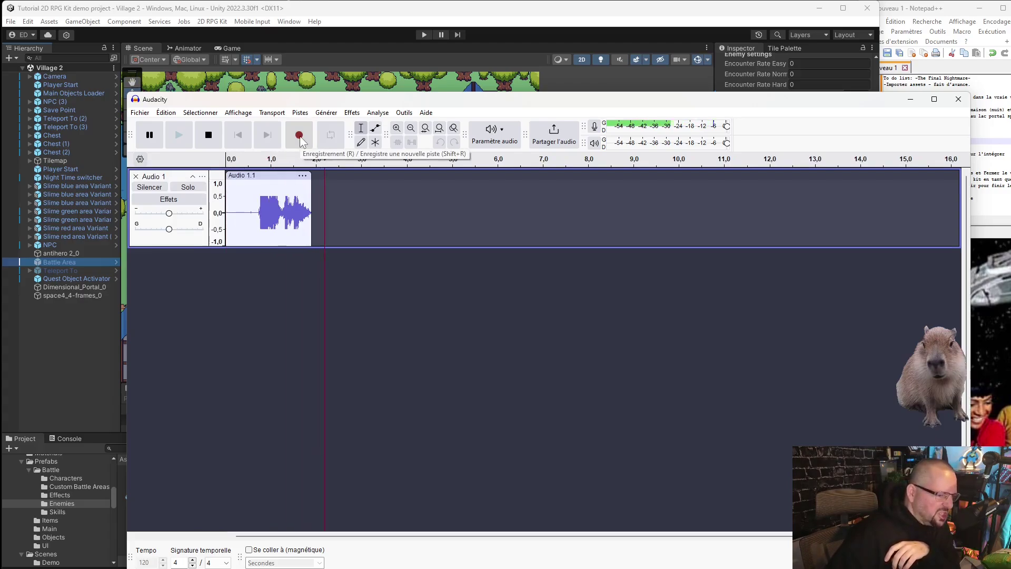
{"action": "left_click", "coordinate": [197, 137]}
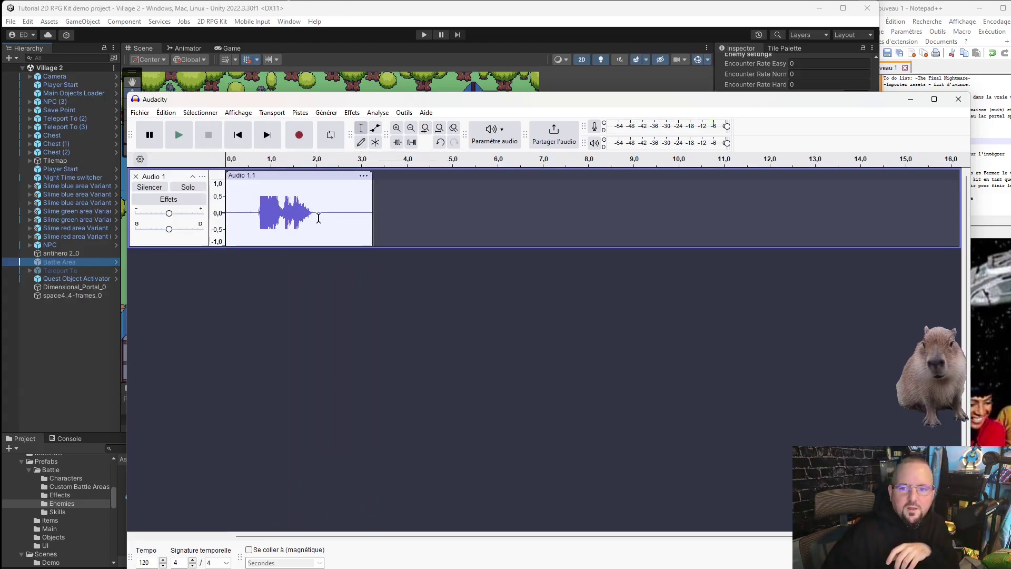
- Split off the silent tail of the clip at 2.3 seconds
{"action": "left_click_drag", "start_coordinate": [331, 215], "coordinate": [374, 218]}
{"action": "right_click", "coordinate": [343, 186]}
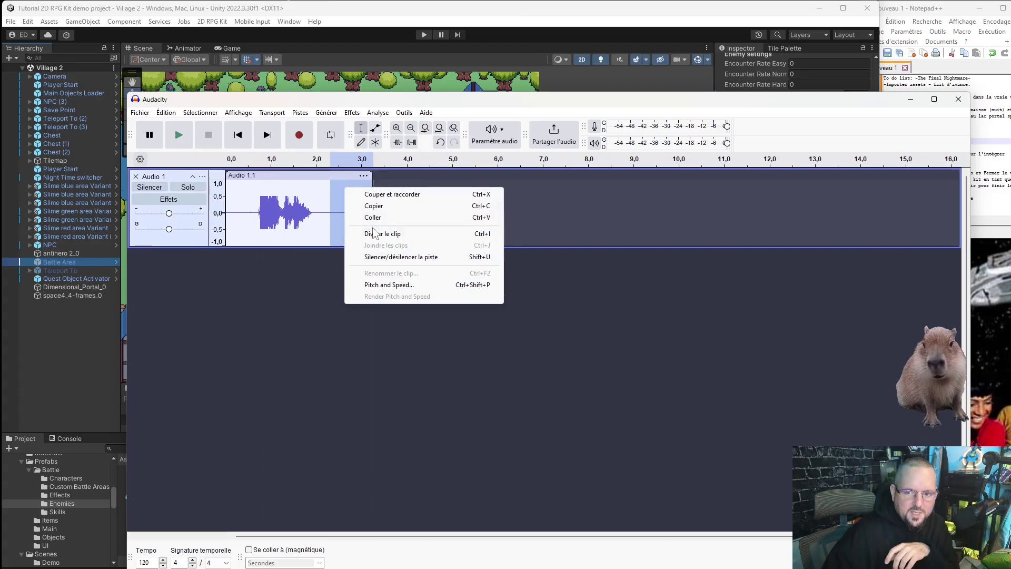
{"action": "left_click", "coordinate": [390, 233]}
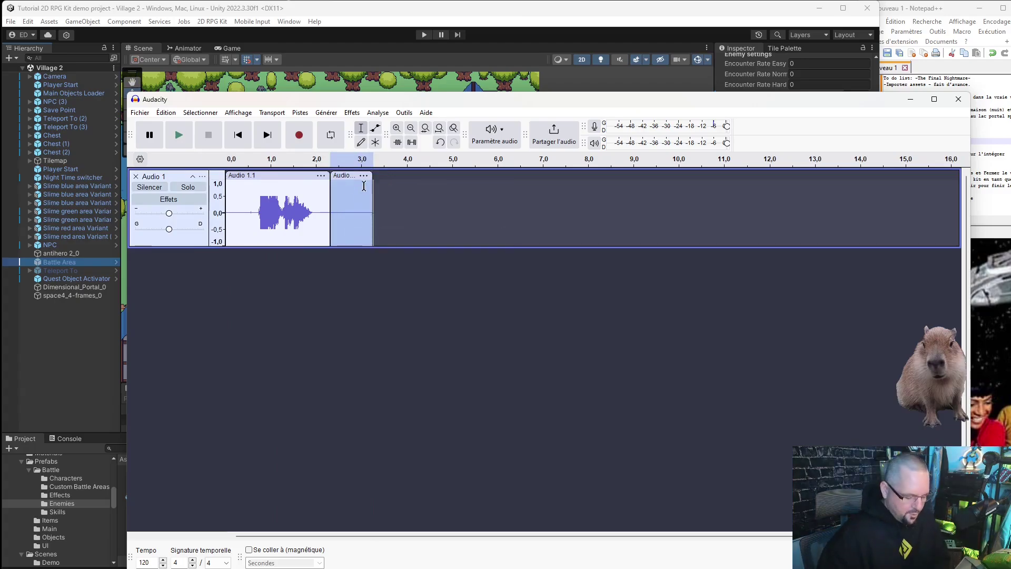
- Delete the silent tail, export stereo joionUs.wav to the Desktop, and close Audacity
{"action": "key", "text": "Delete"}
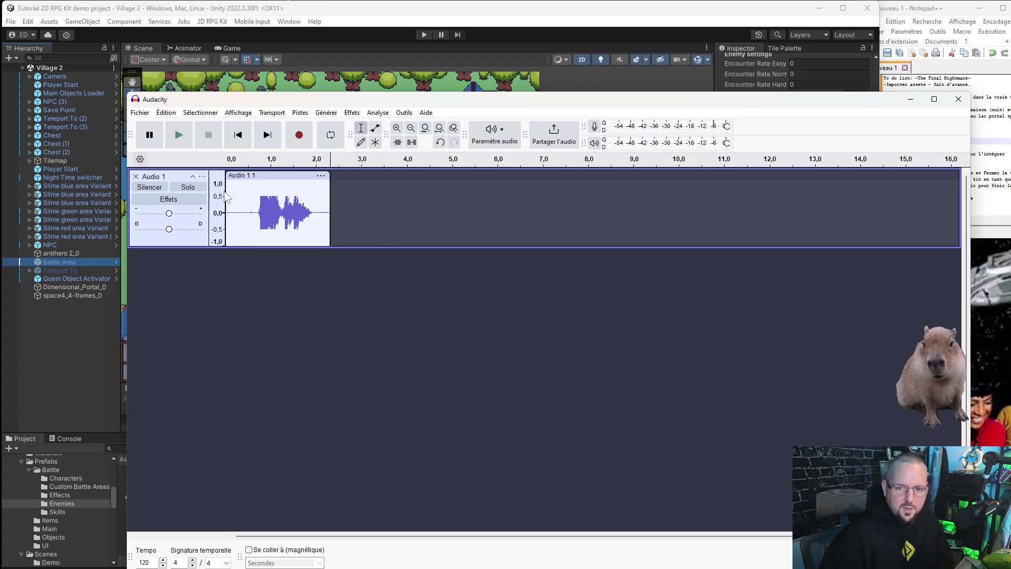
{"action": "left_click", "coordinate": [140, 113]}
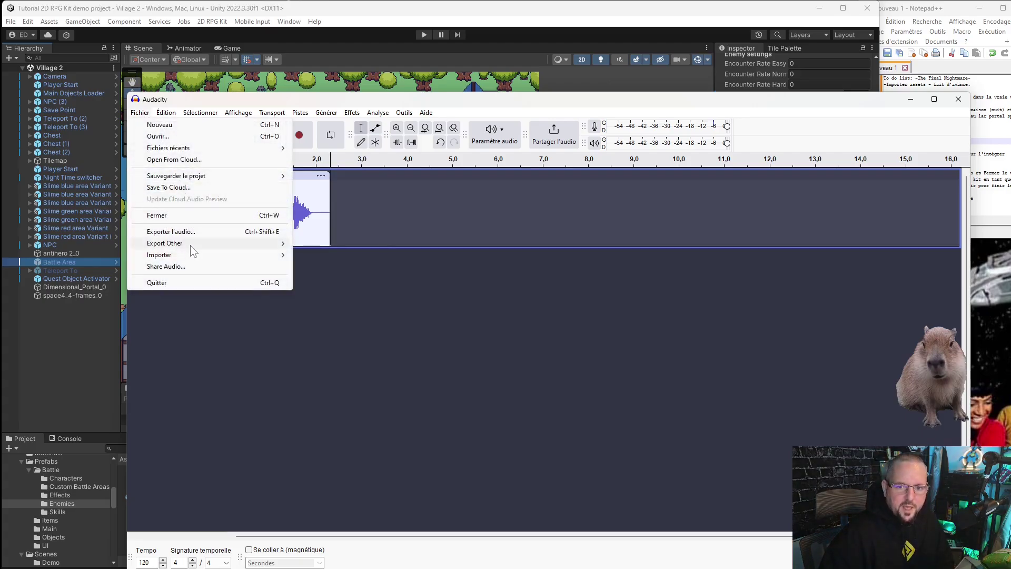
{"action": "left_click", "coordinate": [170, 232]}
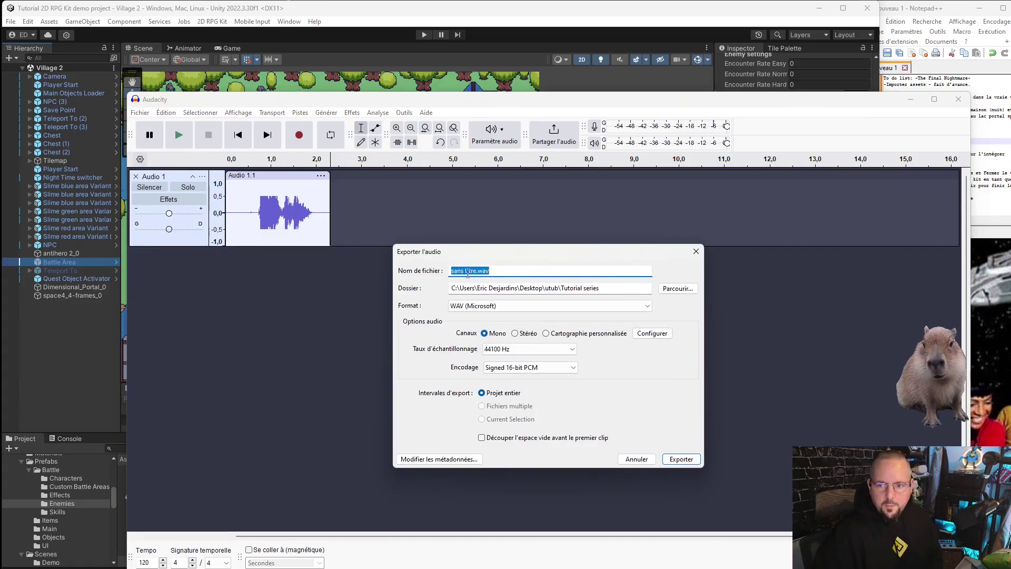
{"action": "type", "text": "joionUs"}
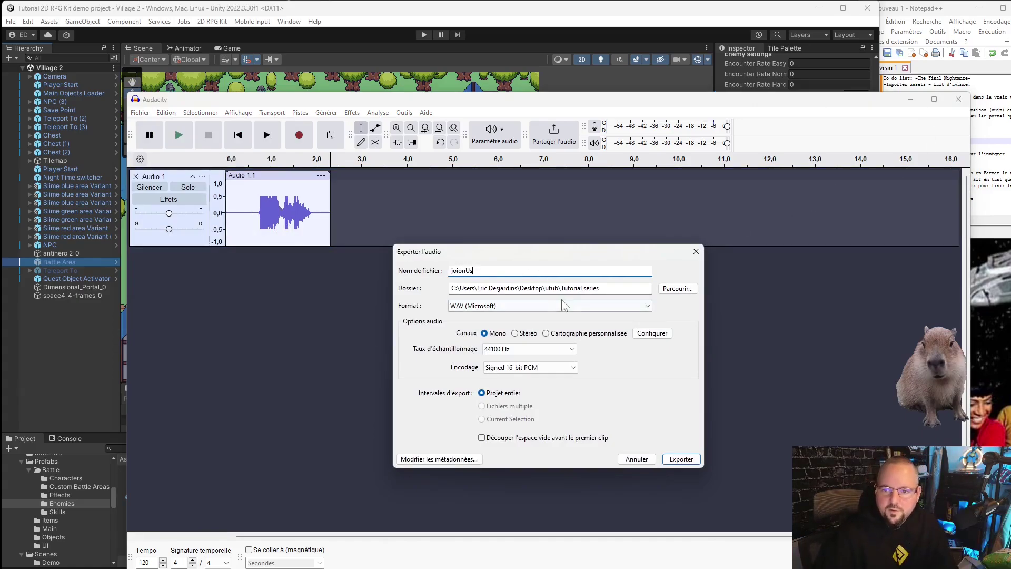
{"action": "left_click_drag", "start_coordinate": [627, 289], "coordinate": [548, 288]}
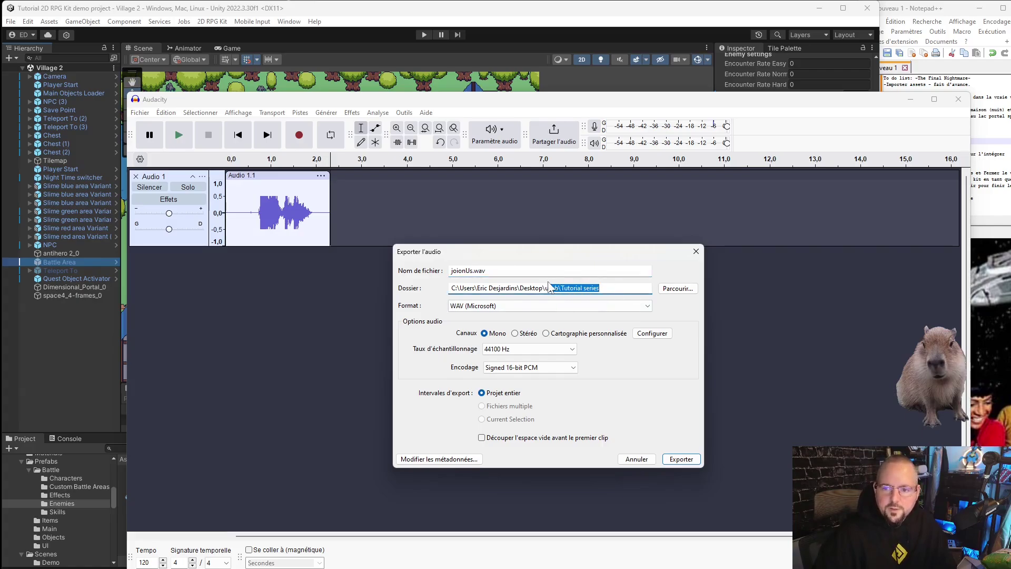
{"action": "key", "text": "BackSpace"}
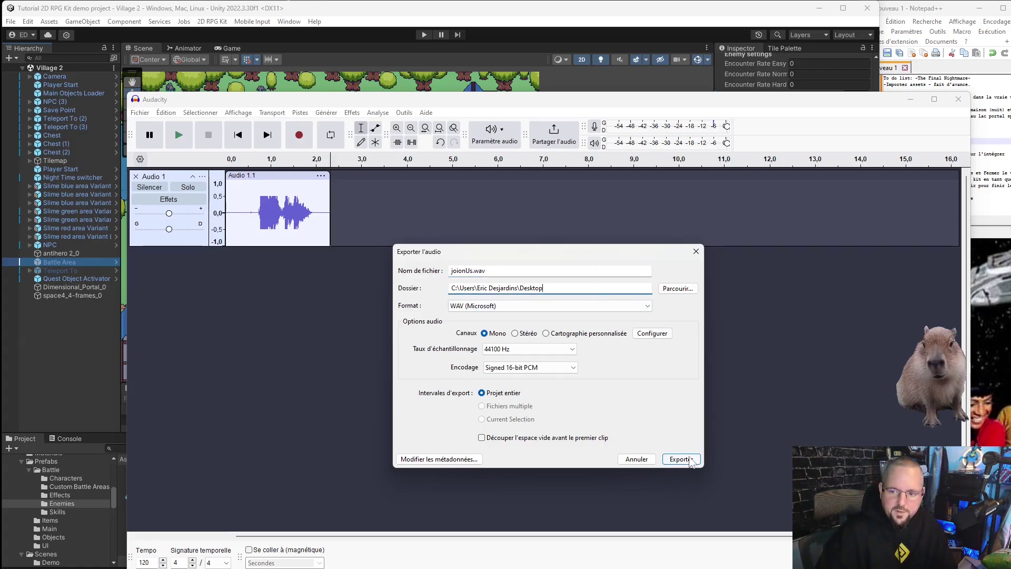
{"action": "left_click", "coordinate": [527, 333]}
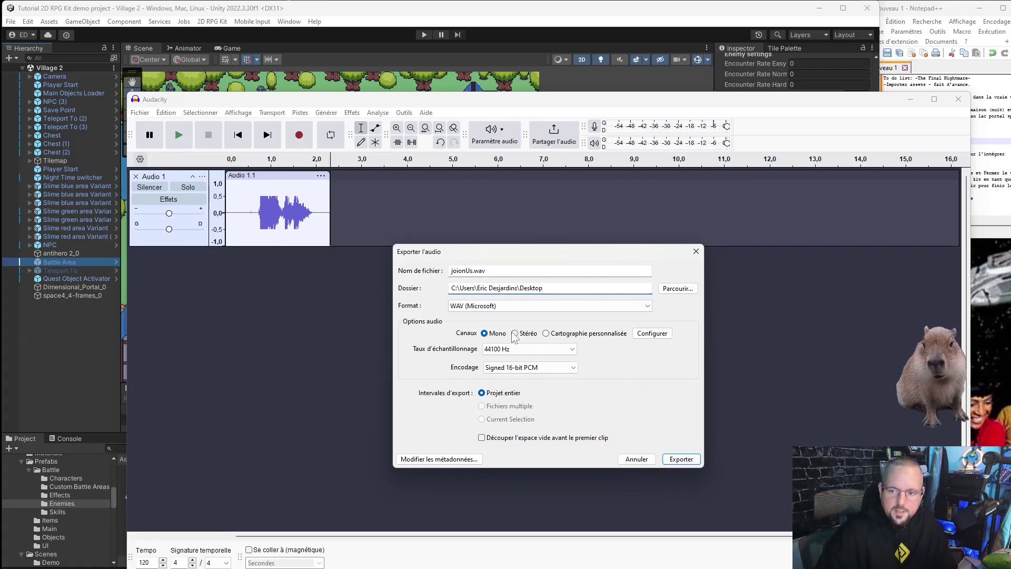
{"action": "left_click", "coordinate": [681, 460]}
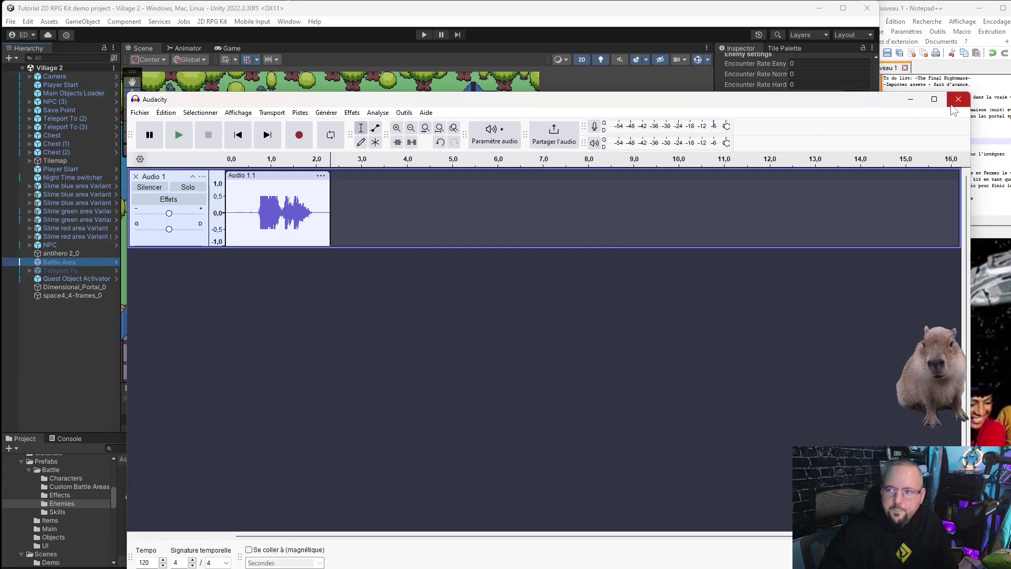
{"action": "left_click", "coordinate": [958, 98]}
- Discard the unsaved Audacity project and import joionUs into Unity's Sounds folder
{"action": "left_click", "coordinate": [566, 360]}
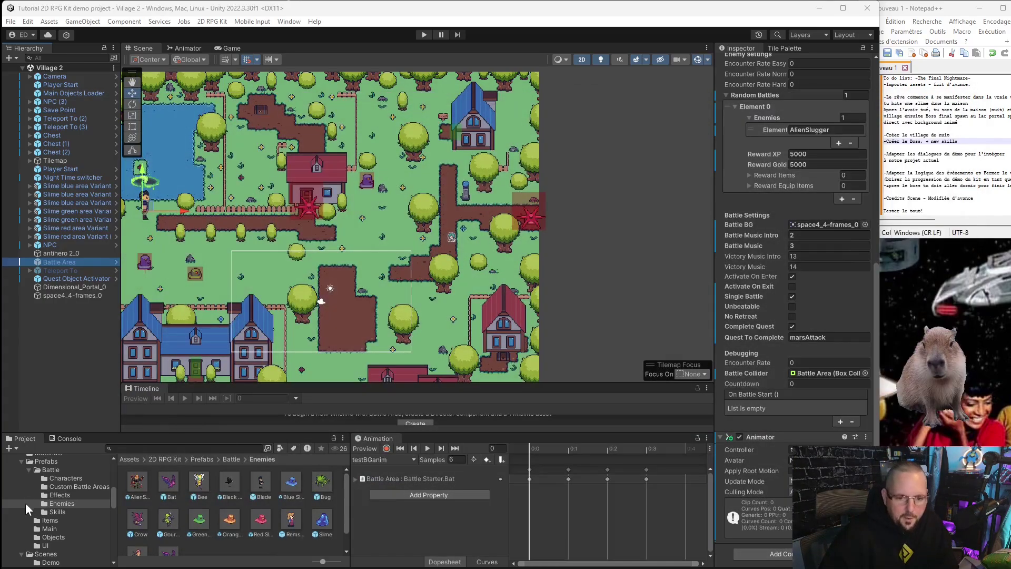
{"action": "scroll", "coordinate": [60, 482], "scroll_direction": "down", "scroll_amount": 3}
{"action": "scroll", "coordinate": [69, 501], "scroll_direction": "down", "scroll_amount": 2}
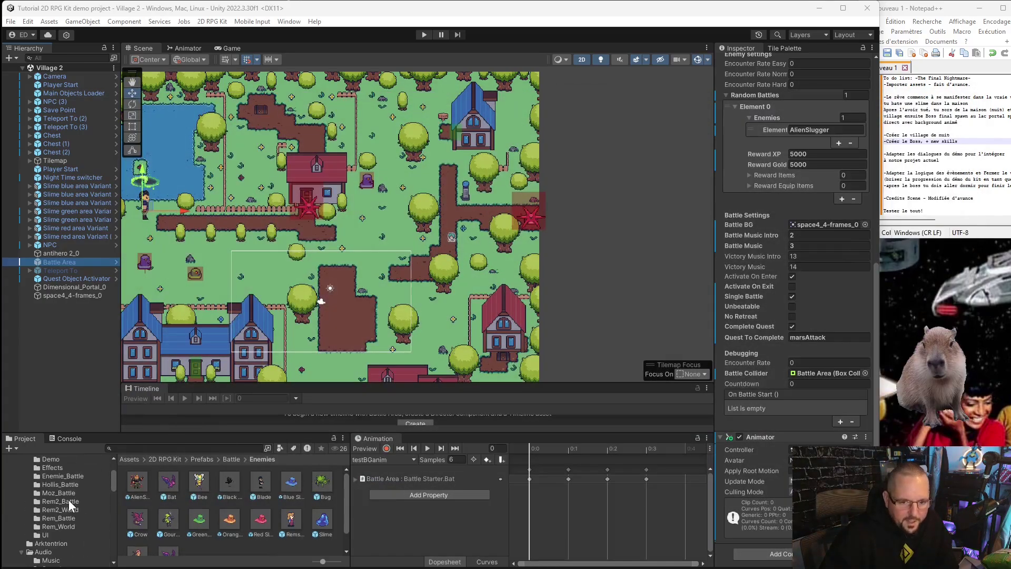
{"action": "scroll", "coordinate": [64, 545], "scroll_direction": "down", "scroll_amount": 3}
{"action": "left_click", "coordinate": [55, 536]}
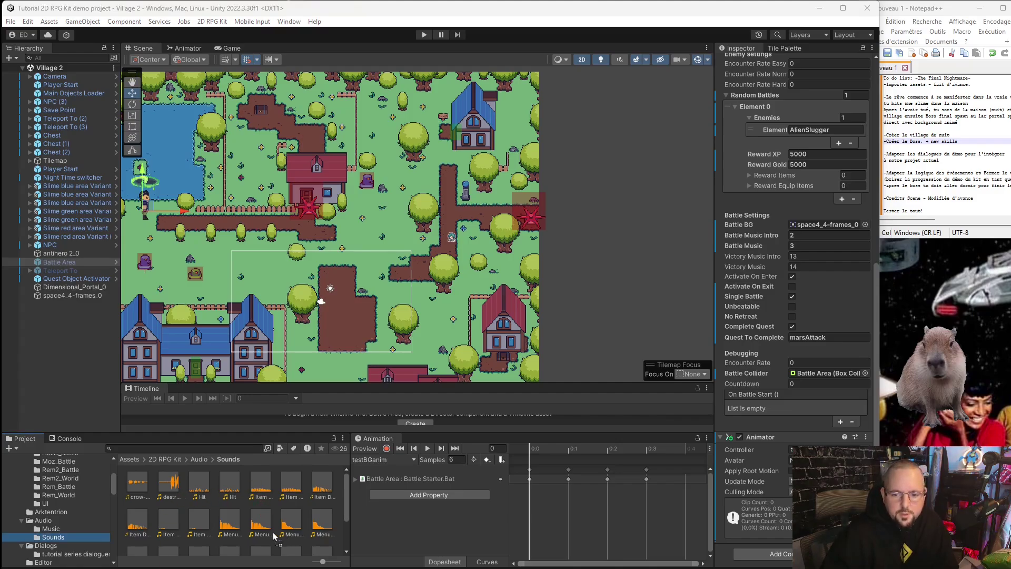
{"action": "left_click_drag", "start_coordinate": [273, 536], "coordinate": [276, 537]}
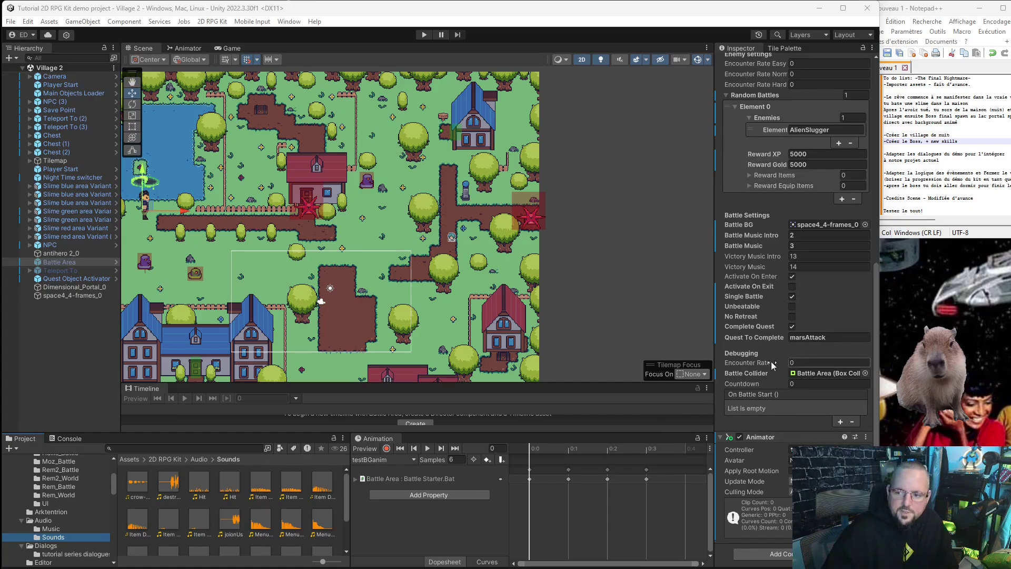
- Add an empty On Battle Start entry and an Audio Source component to Battle Area
{"action": "left_click", "coordinate": [840, 421]}
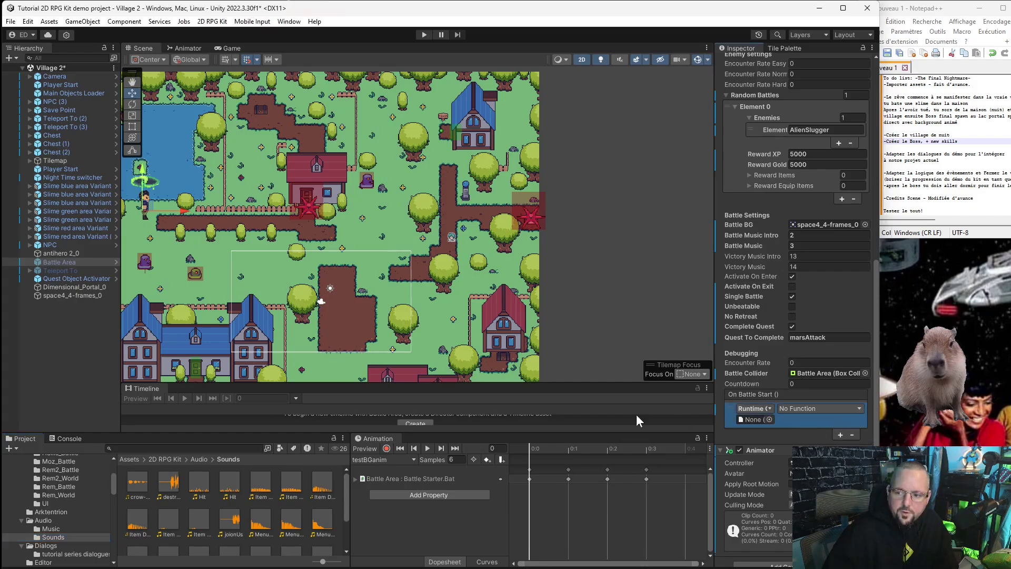
{"action": "scroll", "coordinate": [782, 494], "scroll_direction": "down", "scroll_amount": 1}
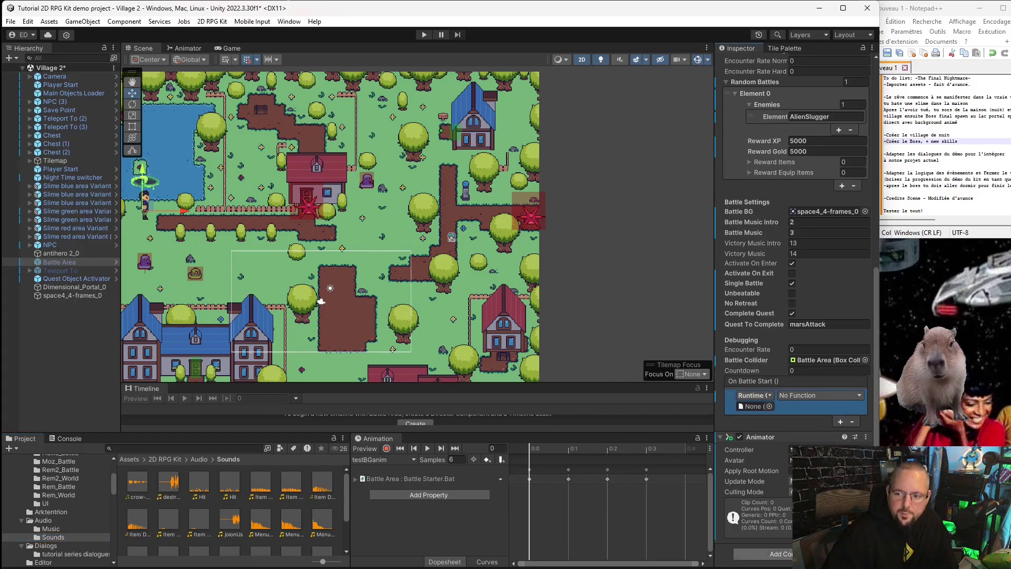
{"action": "left_click", "coordinate": [764, 554]}
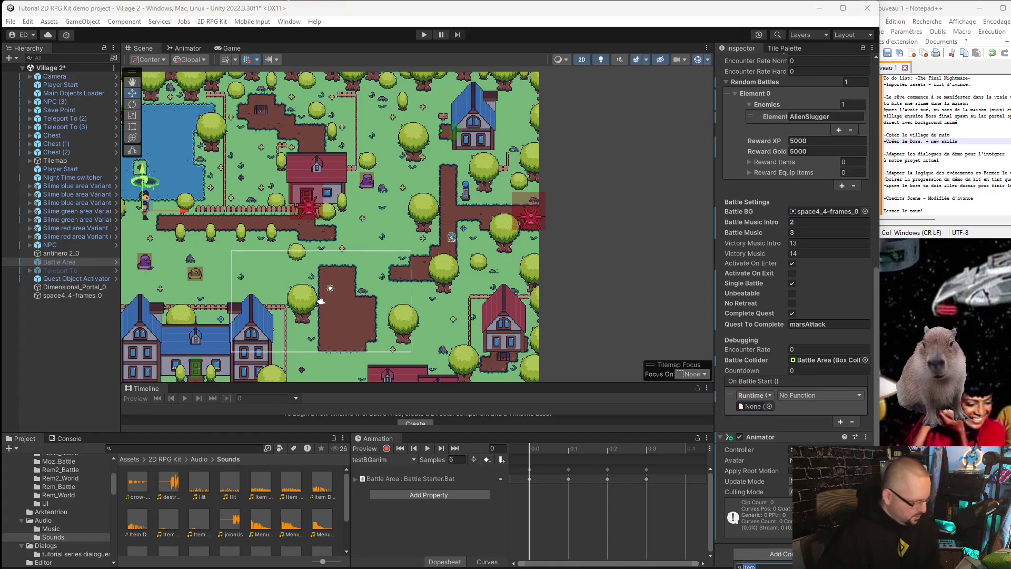
{"action": "type", "text": "au"}
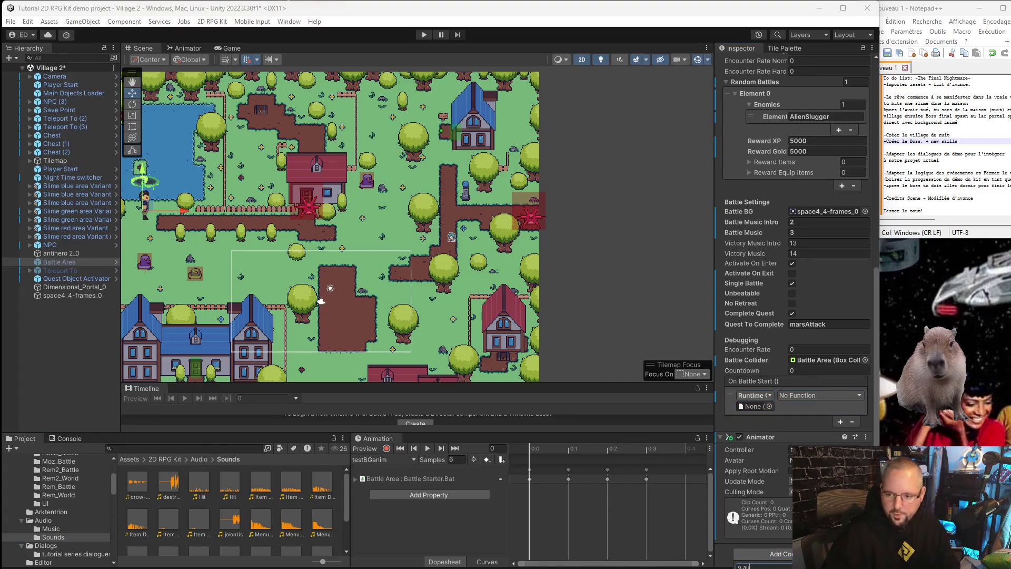
{"action": "type", "text": "dio"}
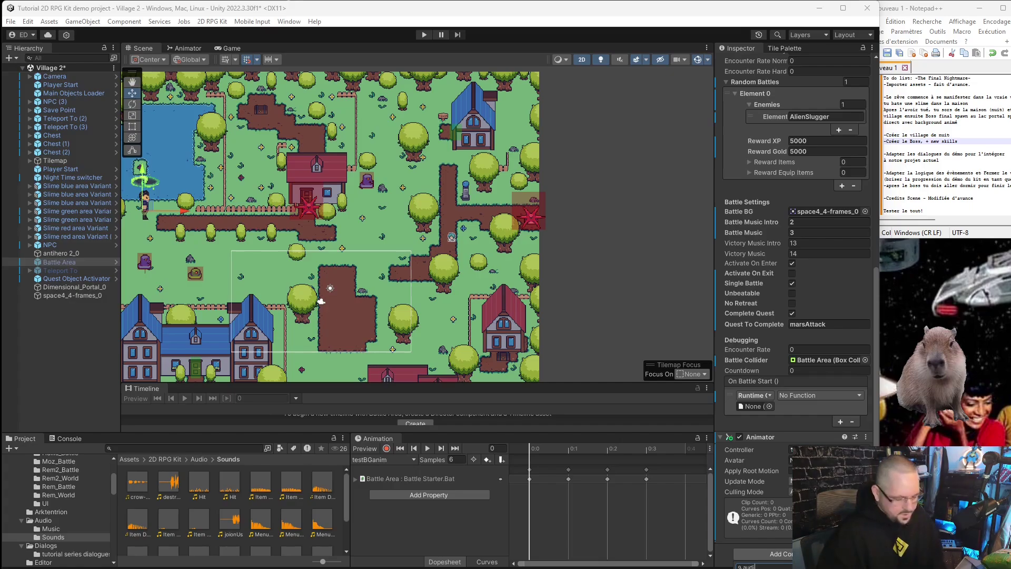
{"action": "key", "text": "Return"}
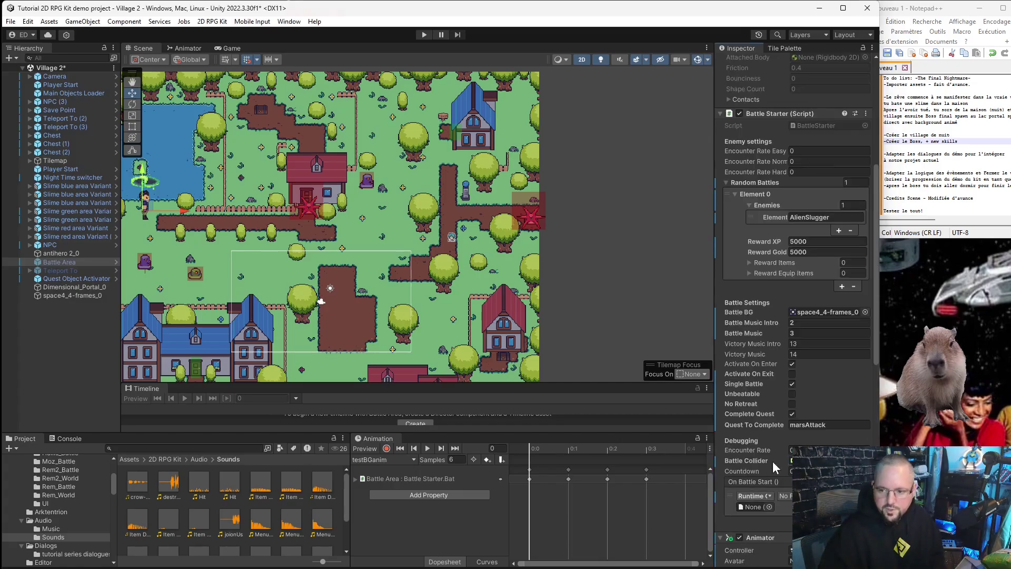
- Assign joionUs as the Audio Source's AudioClip
{"action": "scroll", "coordinate": [805, 431], "scroll_direction": "down", "scroll_amount": 2}
{"action": "scroll", "coordinate": [764, 326], "scroll_direction": "down", "scroll_amount": 6}
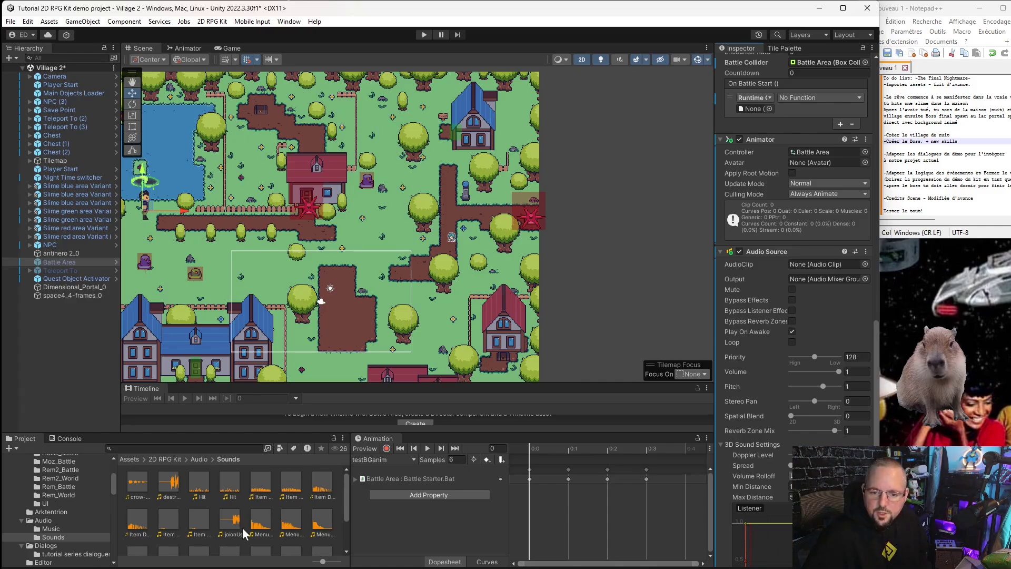
{"action": "left_click_drag", "start_coordinate": [244, 530], "coordinate": [808, 265]}
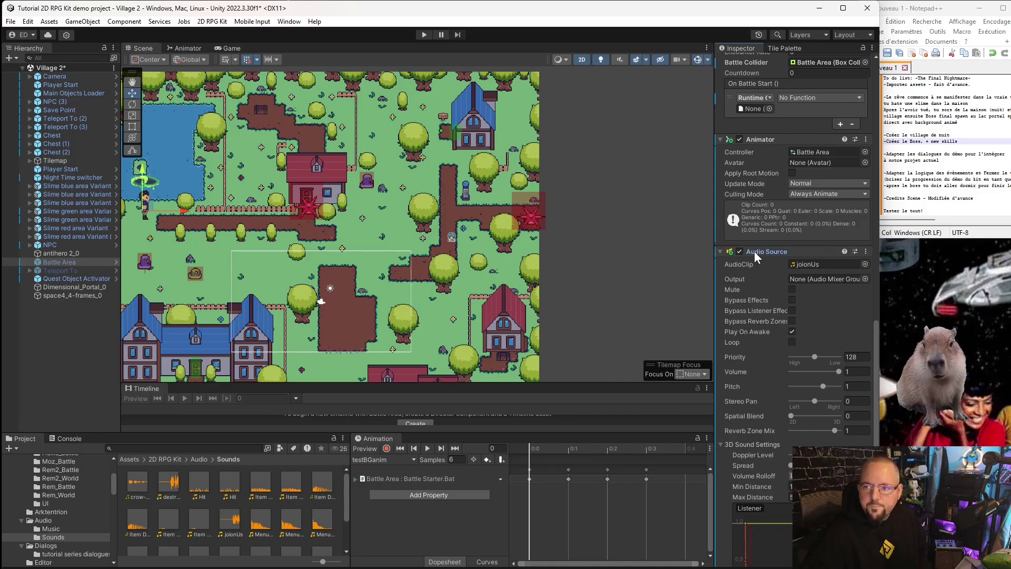
- Make On Battle Start call GameObject.SetActive with true
{"action": "left_click_drag", "start_coordinate": [754, 251], "coordinate": [753, 108]}
{"action": "left_click", "coordinate": [820, 97]}
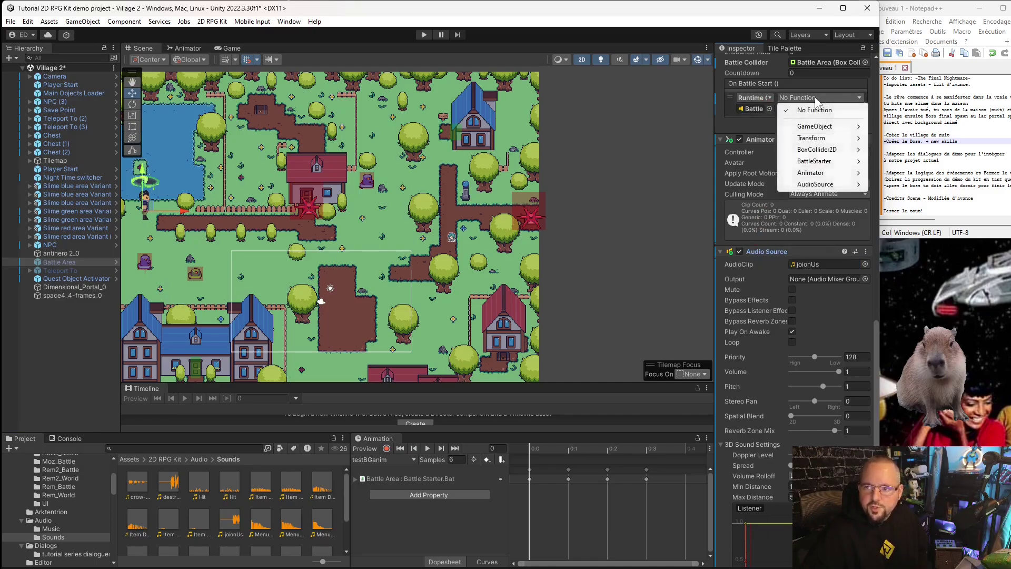
{"action": "mouse_move", "coordinate": [814, 186]}
{"action": "mouse_move", "coordinate": [841, 128]}
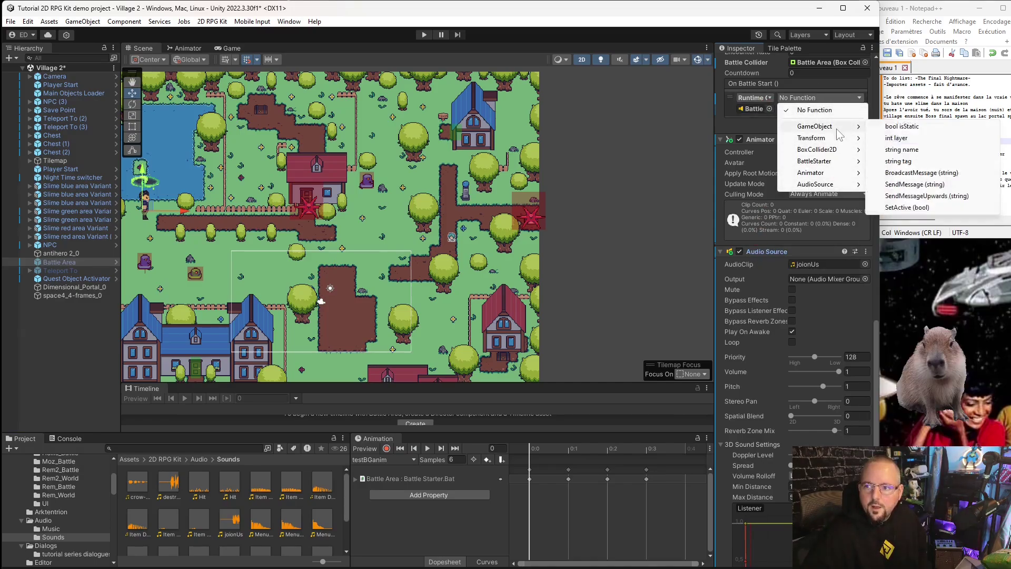
{"action": "left_click", "coordinate": [906, 206]}
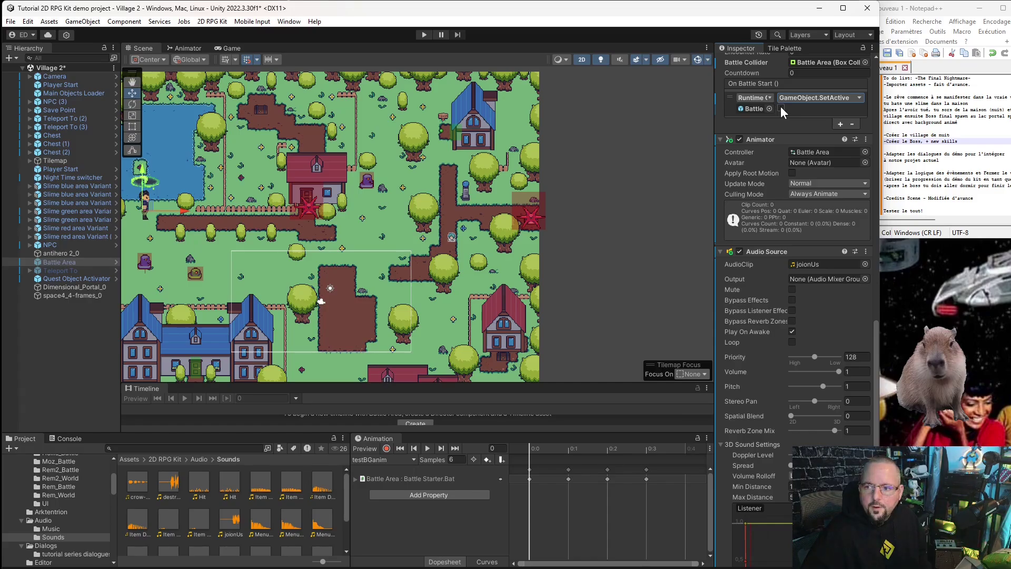
{"action": "left_click", "coordinate": [781, 108]}
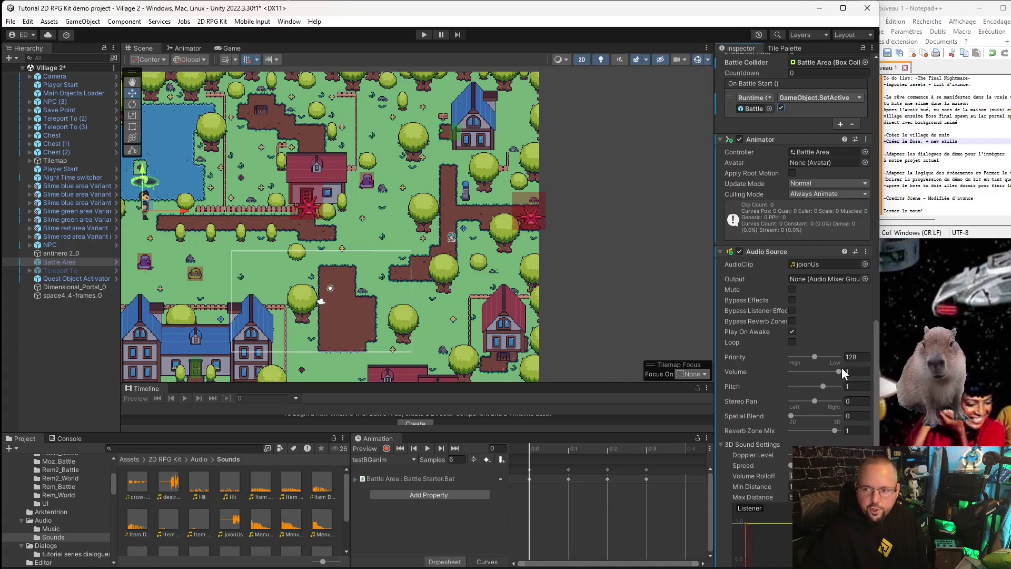
- Set the Audio Source volume to 0.82 and deselect Battle Area
{"action": "left_click_drag", "start_coordinate": [839, 371], "coordinate": [827, 369]}
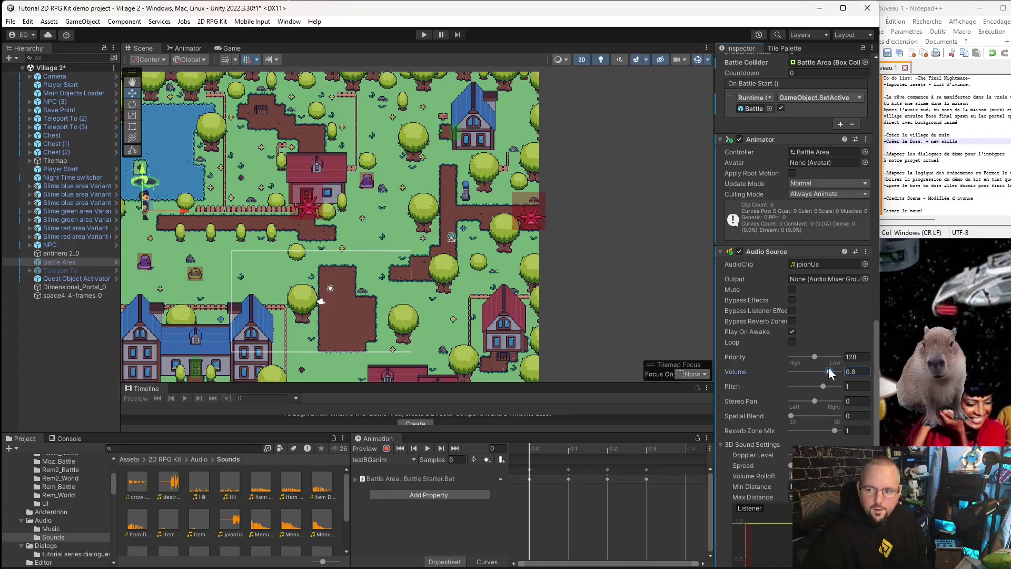
{"action": "left_click", "coordinate": [452, 531]}
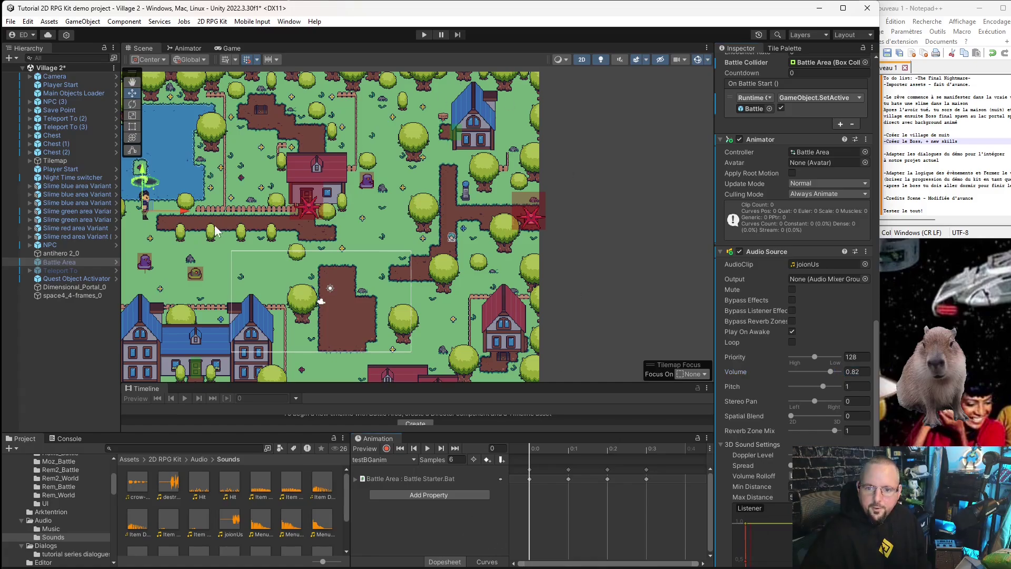
{"action": "left_click", "coordinate": [625, 290]}
- Select the AlienSlugger enemy prefab and set its Skills size to 4
{"action": "left_click", "coordinate": [197, 257]}
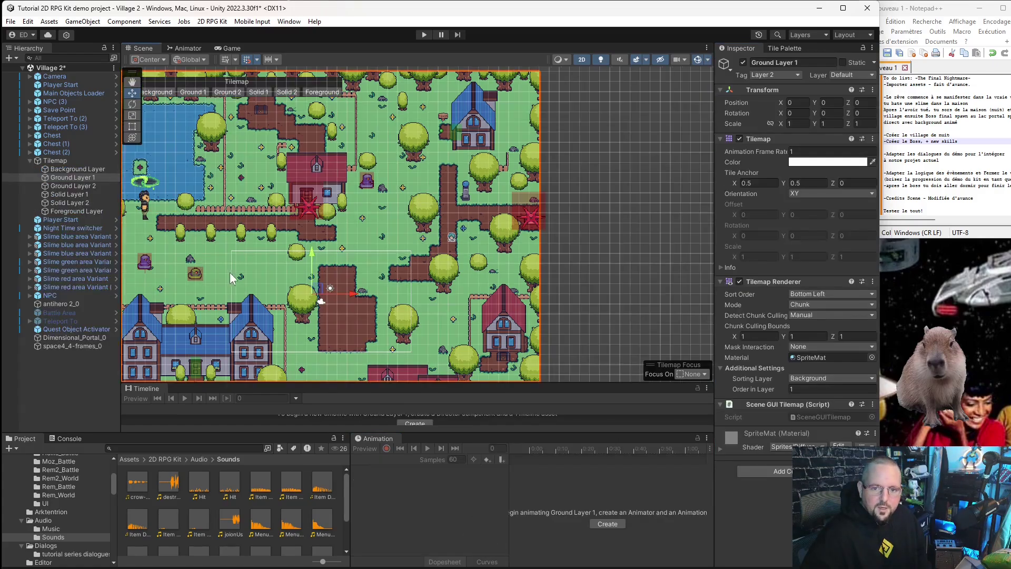
{"action": "scroll", "coordinate": [296, 261], "scroll_direction": "up", "scroll_amount": 2}
{"action": "scroll", "coordinate": [62, 537], "scroll_direction": "down", "scroll_amount": 4}
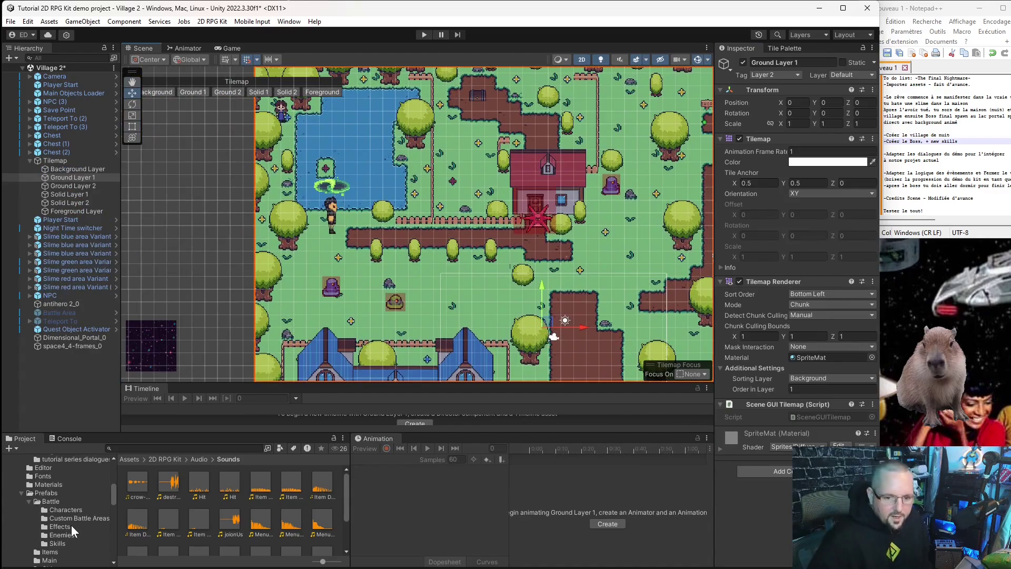
{"action": "left_click", "coordinate": [61, 535]}
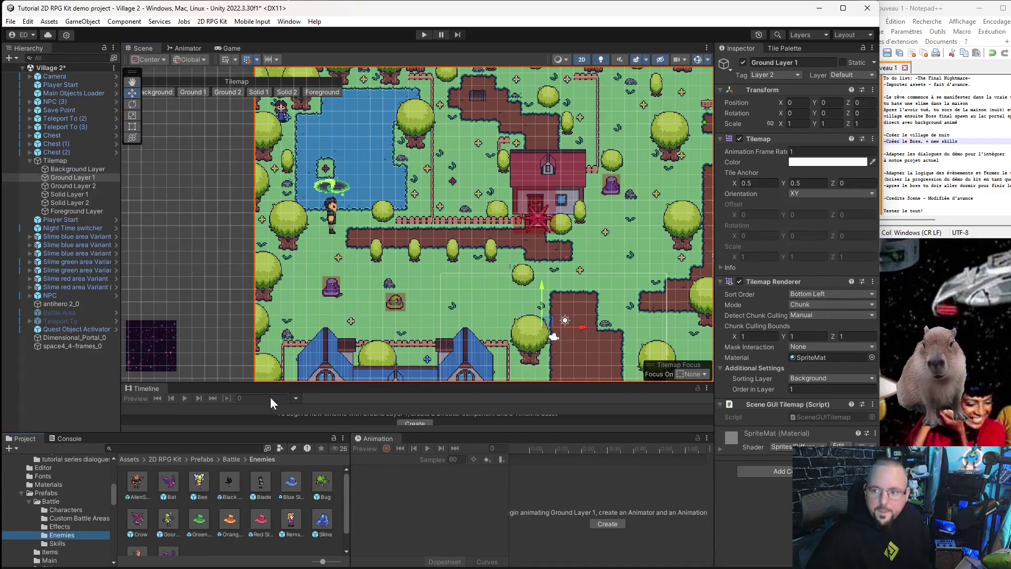
{"action": "left_click", "coordinate": [138, 484]}
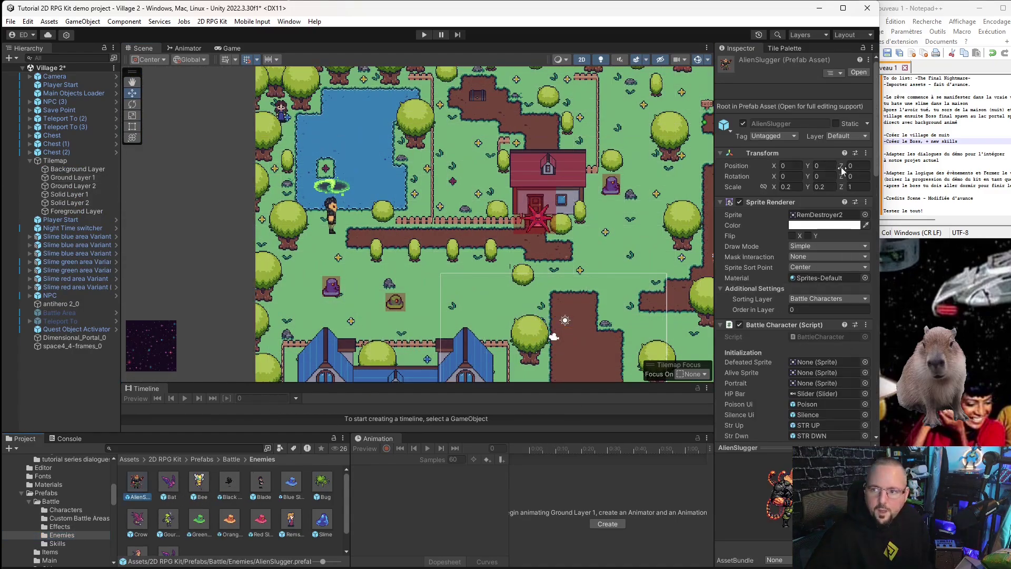
{"action": "scroll", "coordinate": [803, 225], "scroll_direction": "down", "scroll_amount": 5}
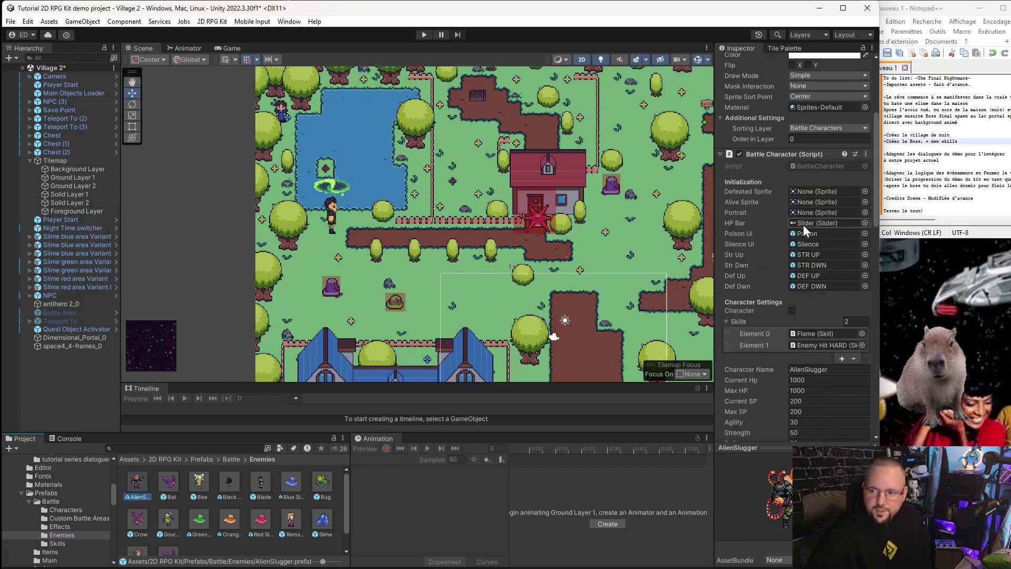
{"action": "scroll", "coordinate": [800, 261], "scroll_direction": "down", "scroll_amount": 5}
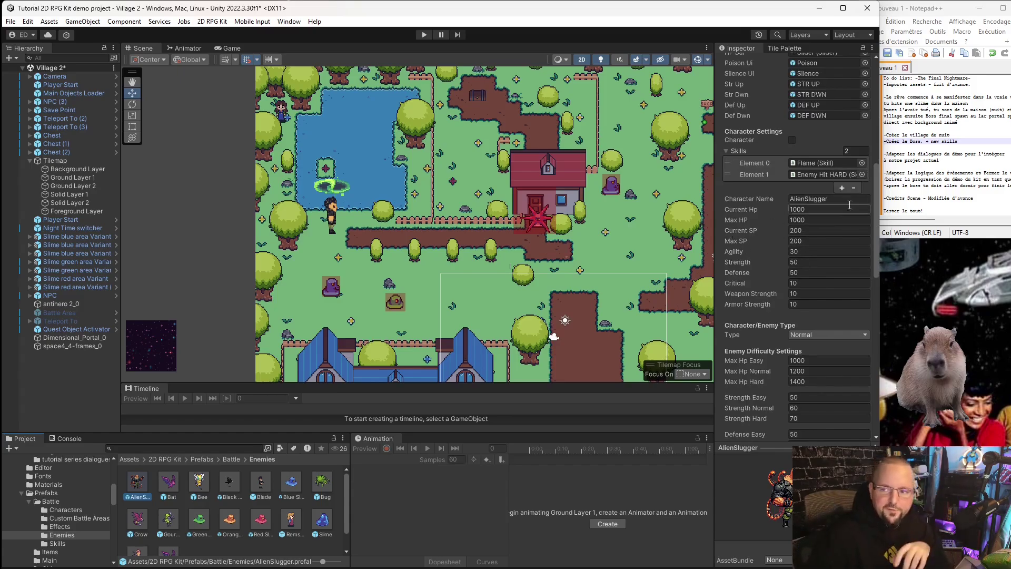
{"action": "scroll", "coordinate": [832, 249], "scroll_direction": "up", "scroll_amount": 3}
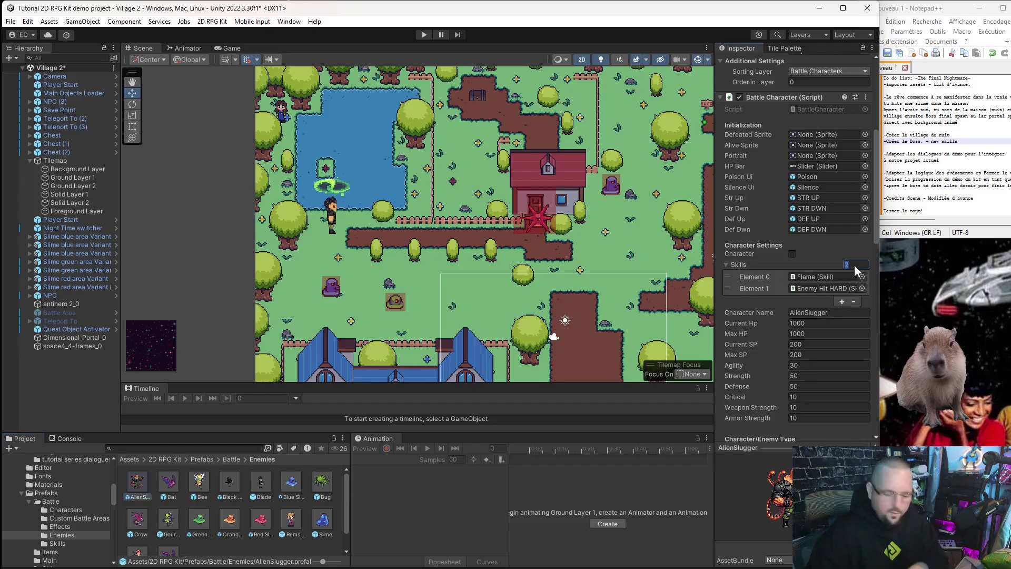
{"action": "type", "text": "4"}
{"action": "left_click", "coordinate": [473, 508]}
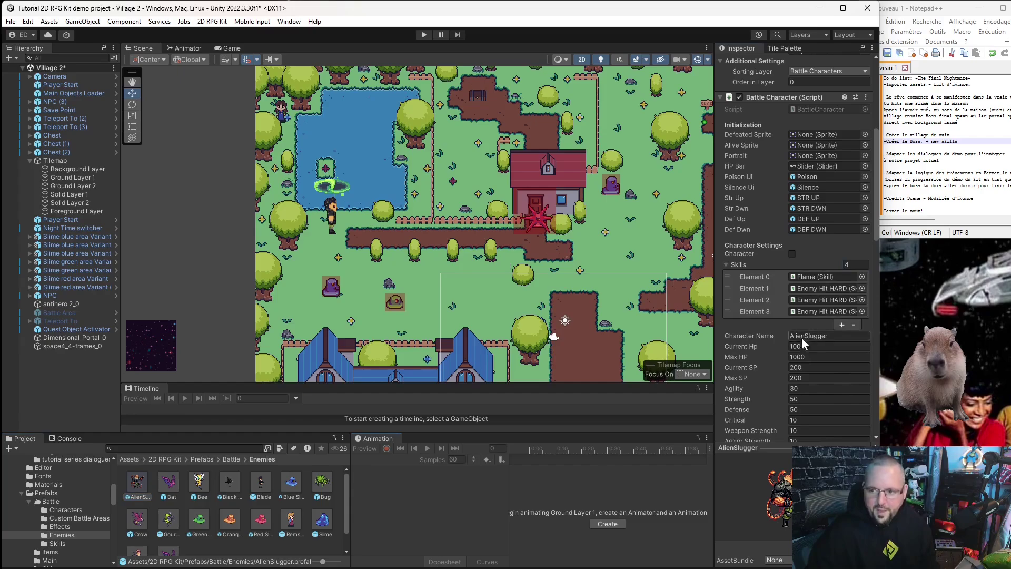
- Put Light. 2 and Heal Status into the skill slots, then remove the Flame slot
{"action": "left_click", "coordinate": [64, 544]}
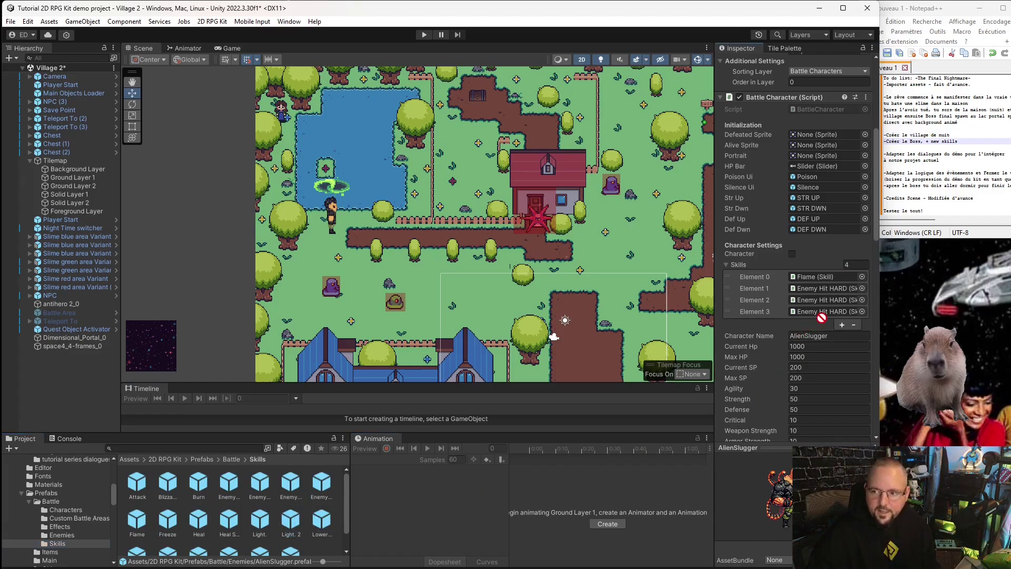
{"action": "left_click_drag", "start_coordinate": [296, 525], "coordinate": [826, 312]}
{"action": "scroll", "coordinate": [285, 512], "scroll_direction": "down", "scroll_amount": 1}
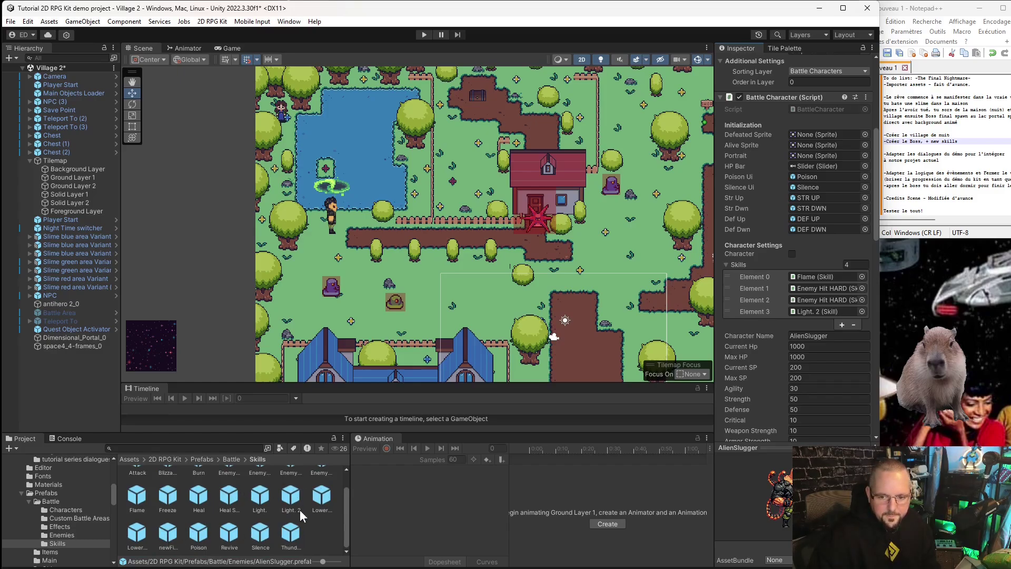
{"action": "scroll", "coordinate": [296, 537], "scroll_direction": "up", "scroll_amount": 1}
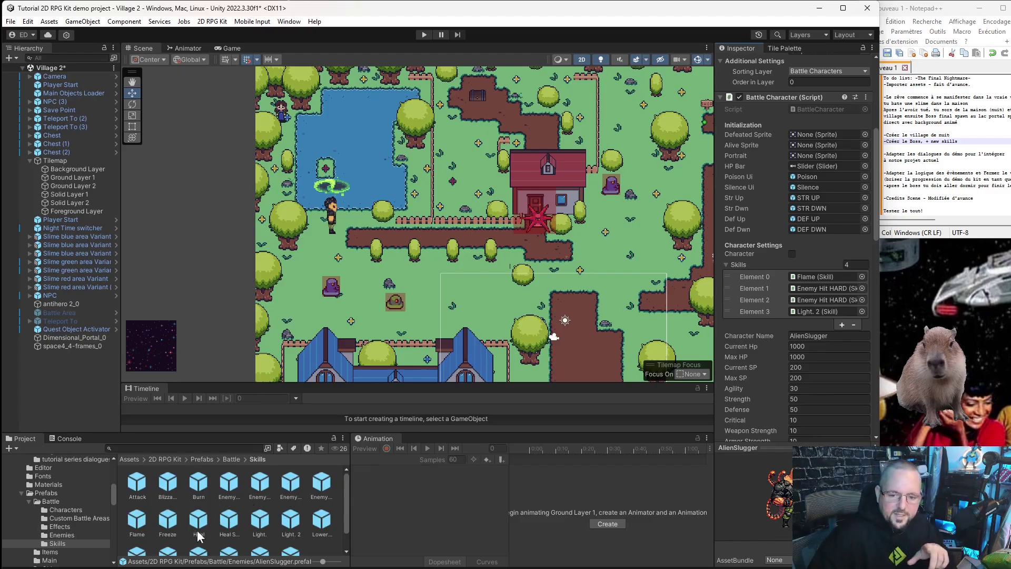
{"action": "left_click_drag", "start_coordinate": [226, 530], "coordinate": [814, 305]}
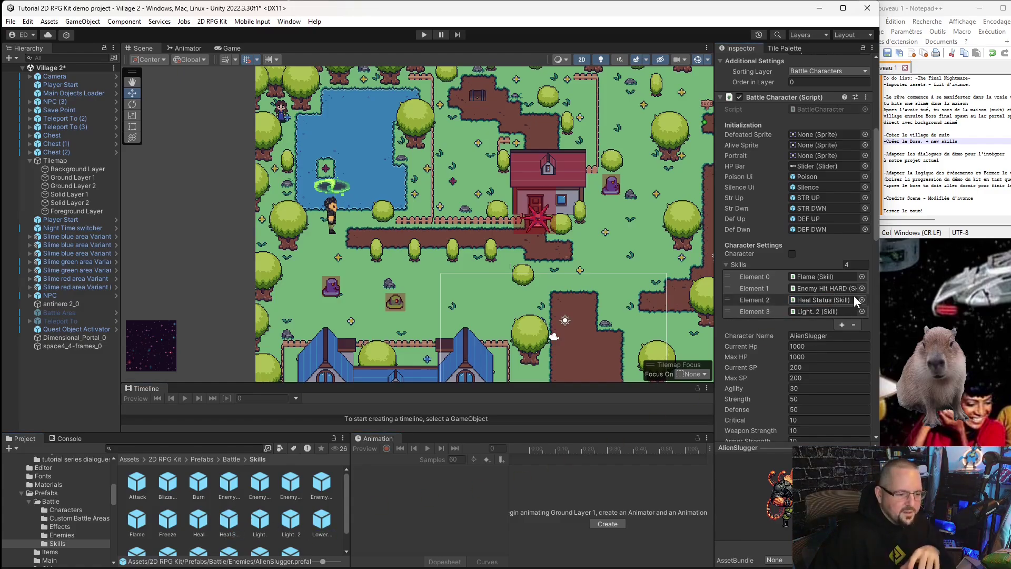
{"action": "left_click_drag", "start_coordinate": [831, 303], "coordinate": [854, 296]}
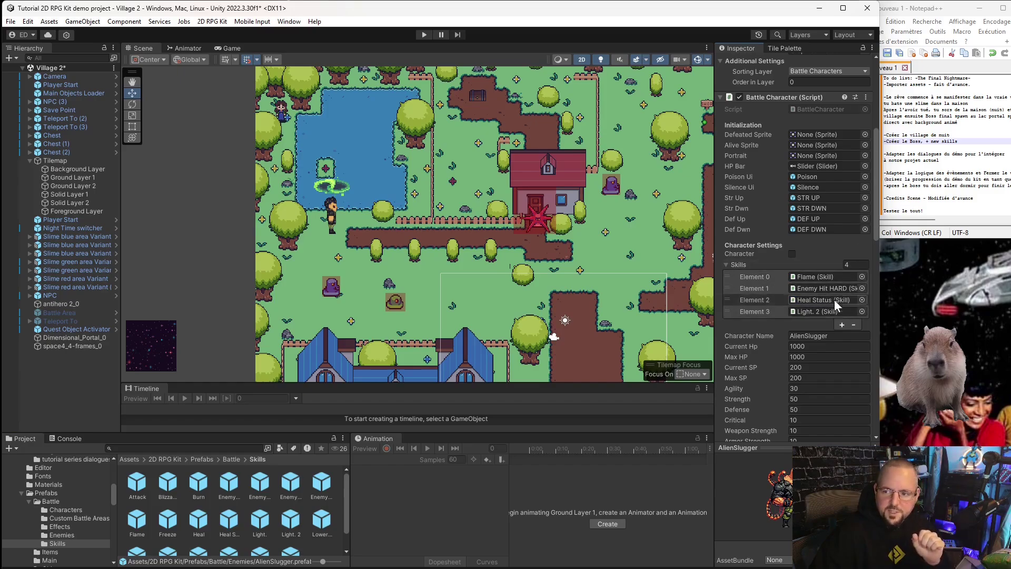
{"action": "left_click", "coordinate": [861, 278]}
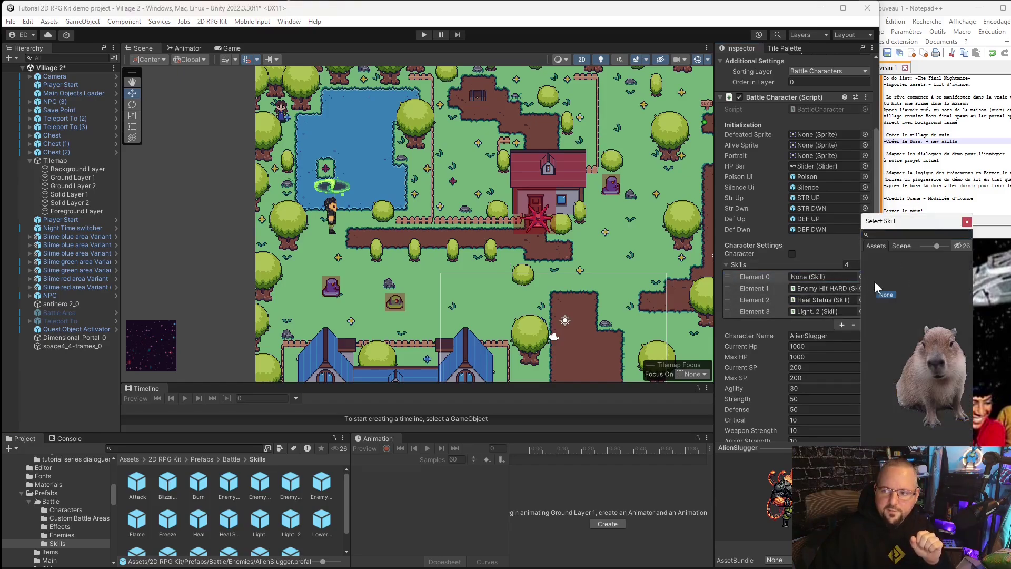
{"action": "left_click", "coordinate": [967, 221]}
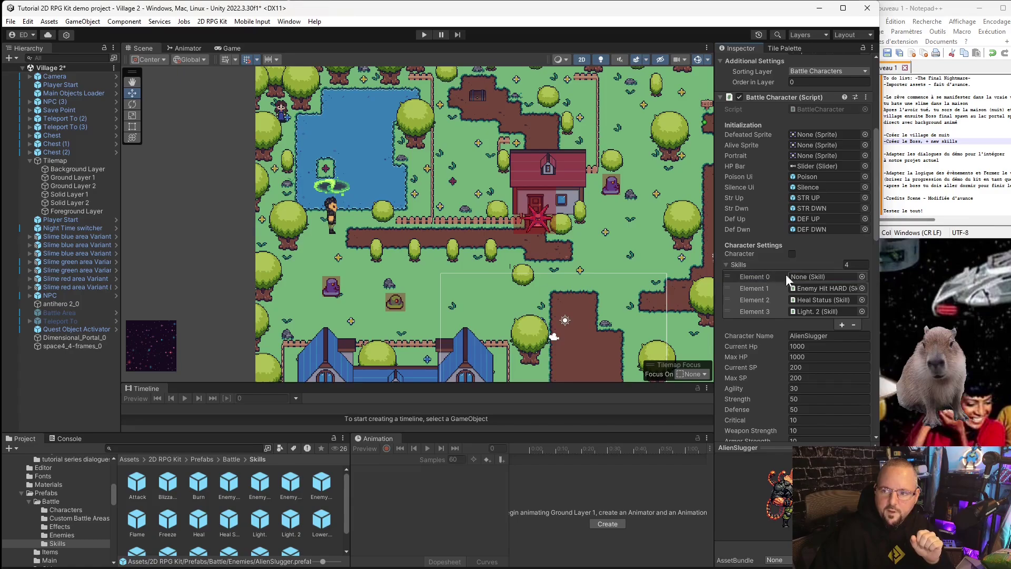
{"action": "left_click", "coordinate": [851, 325]}
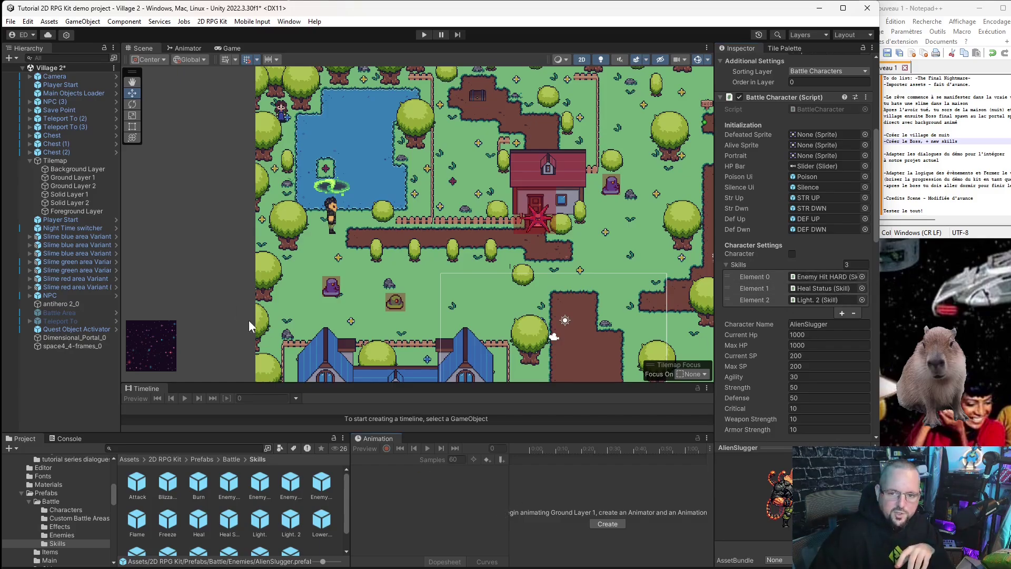
{"action": "left_click", "coordinate": [221, 296]}
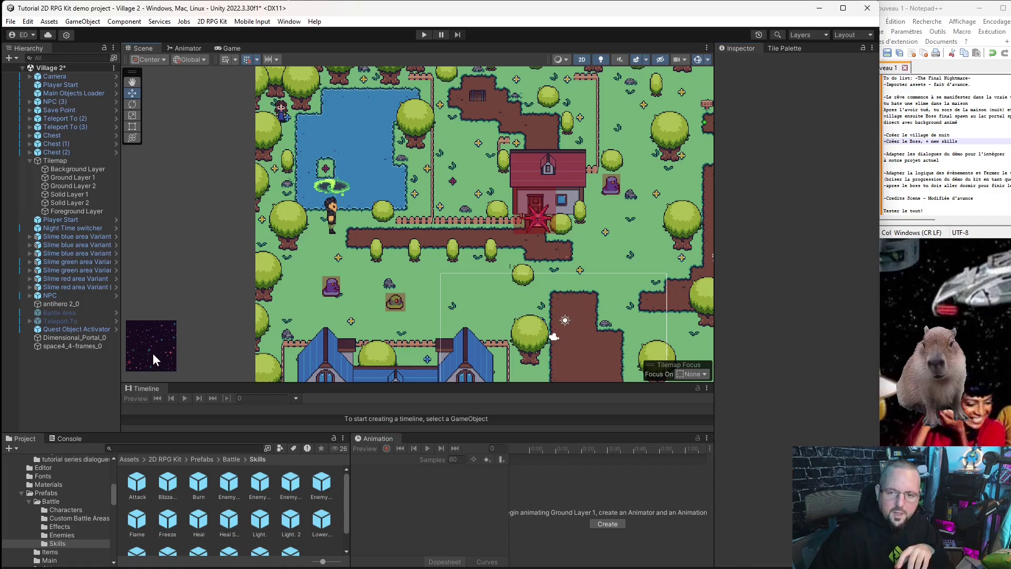
- Save the Village 2 scene
{"action": "scroll", "coordinate": [302, 274], "scroll_direction": "down", "scroll_amount": 2}
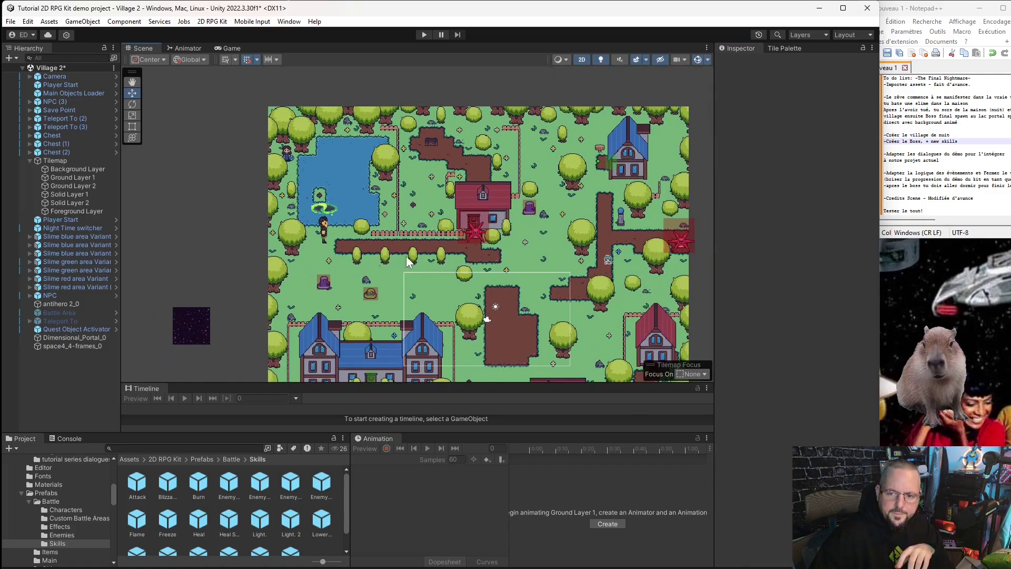
{"action": "scroll", "coordinate": [264, 156], "scroll_direction": "up", "scroll_amount": 2}
{"action": "left_click", "coordinate": [11, 22]}
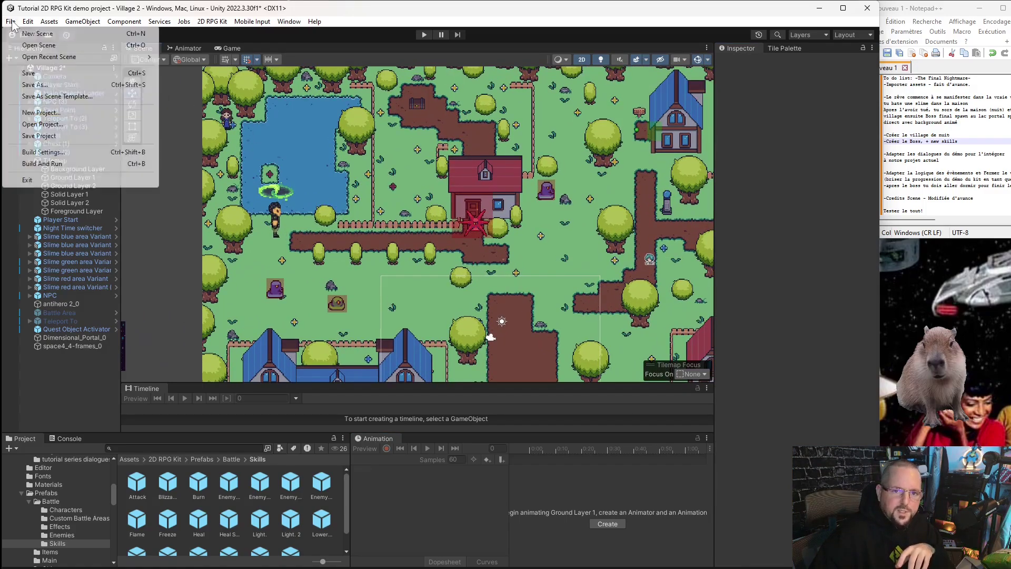
{"action": "left_click", "coordinate": [33, 77]}
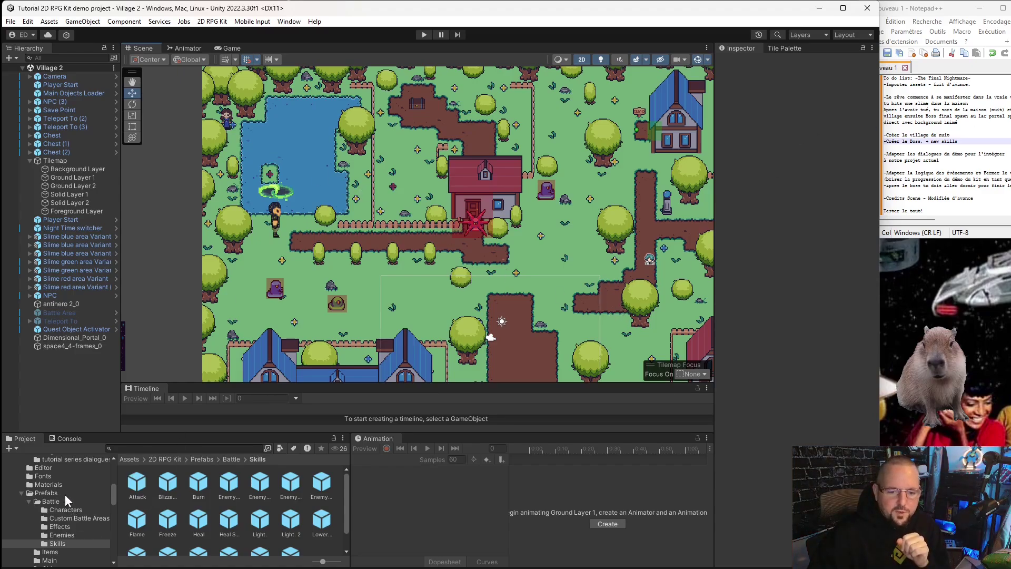
- Open the TitleScreen scene from the Scenes/System Maps folder
{"action": "scroll", "coordinate": [64, 501], "scroll_direction": "down", "scroll_amount": 2}
{"action": "scroll", "coordinate": [65, 528], "scroll_direction": "down", "scroll_amount": 2}
{"action": "scroll", "coordinate": [67, 529], "scroll_direction": "down", "scroll_amount": 2}
{"action": "scroll", "coordinate": [72, 521], "scroll_direction": "down", "scroll_amount": 2}
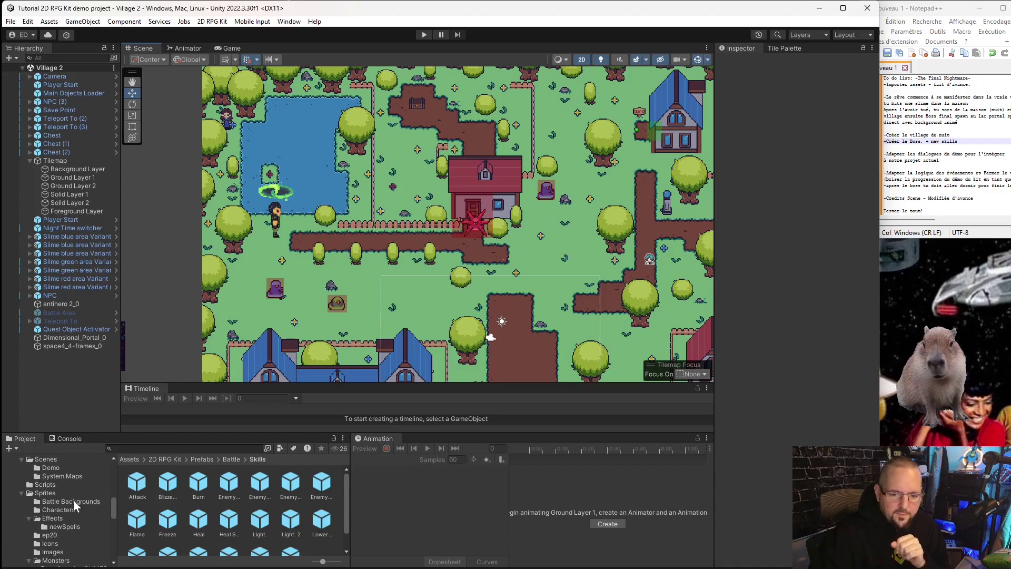
{"action": "left_click", "coordinate": [81, 474]}
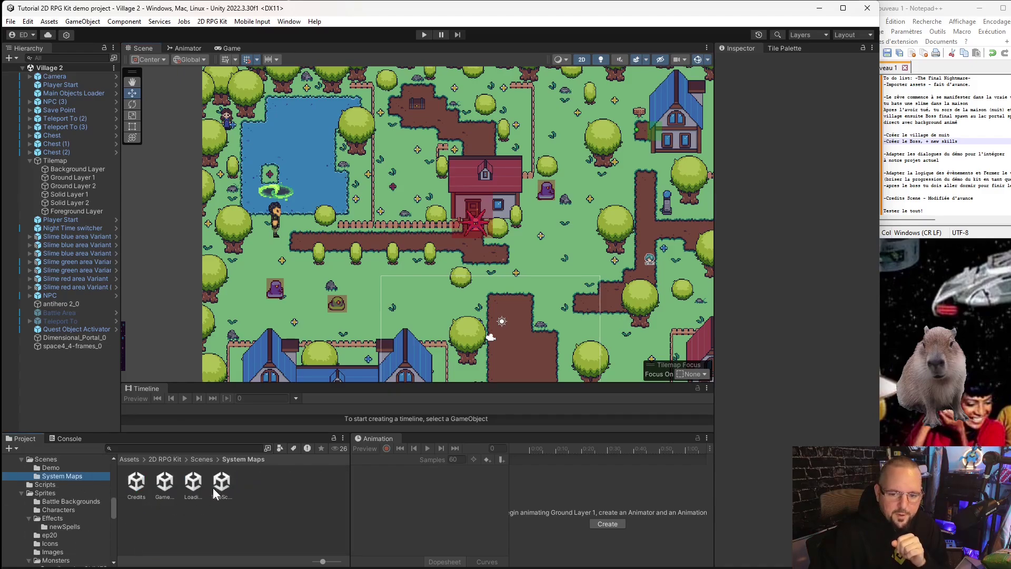
{"action": "double_click", "coordinate": [220, 484]}
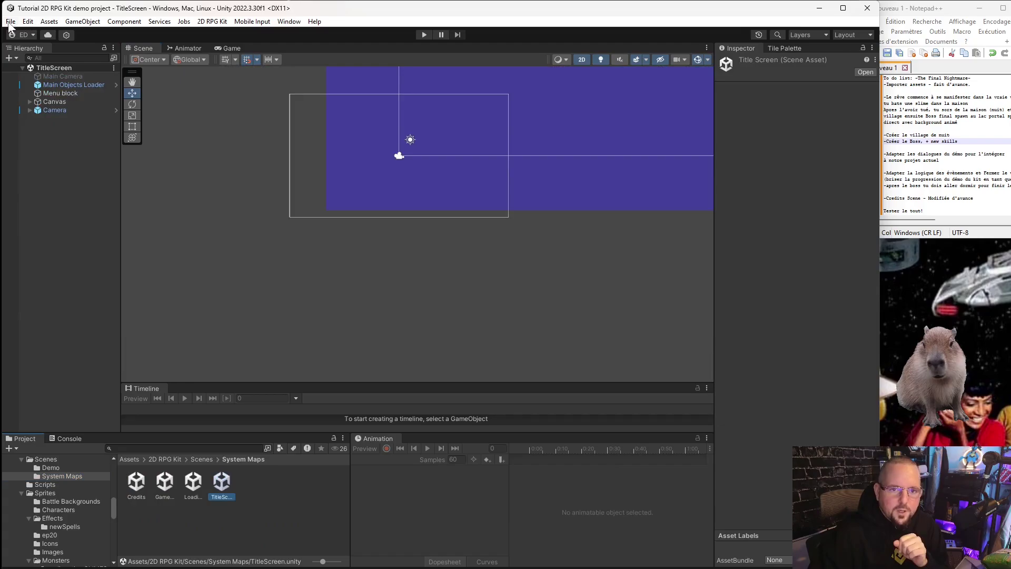
- Save the title screen scene and advance through the cyber house dinner dialogue
{"action": "left_click", "coordinate": [10, 21]}
{"action": "left_click", "coordinate": [43, 71]}
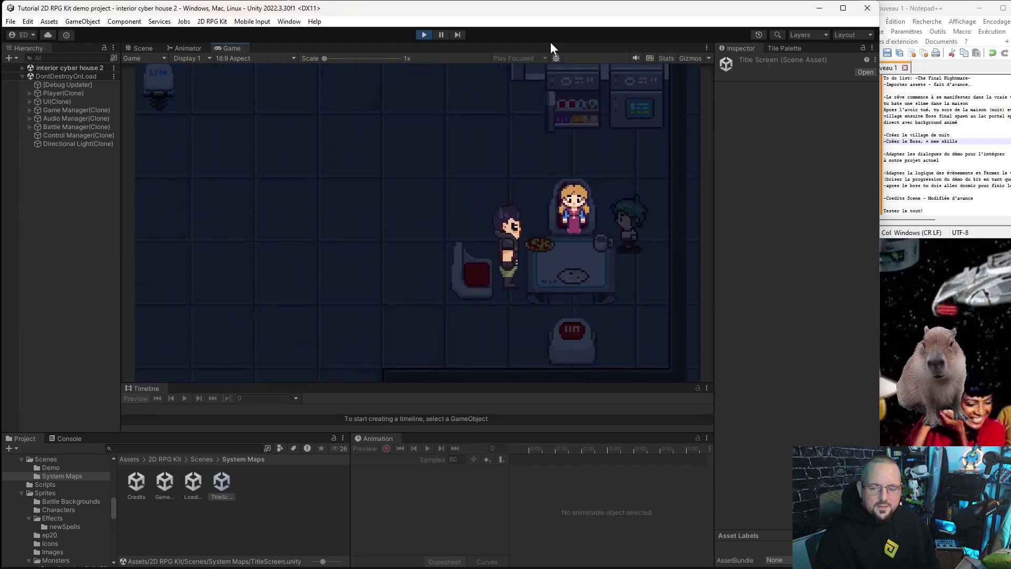
{"action": "key", "text": "space"}
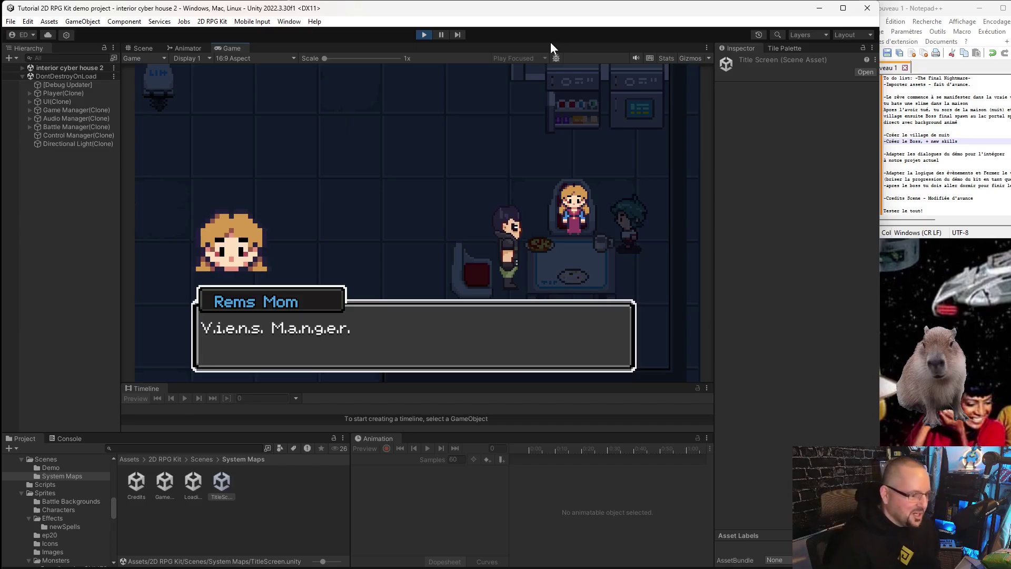
{"action": "key", "text": "space"}
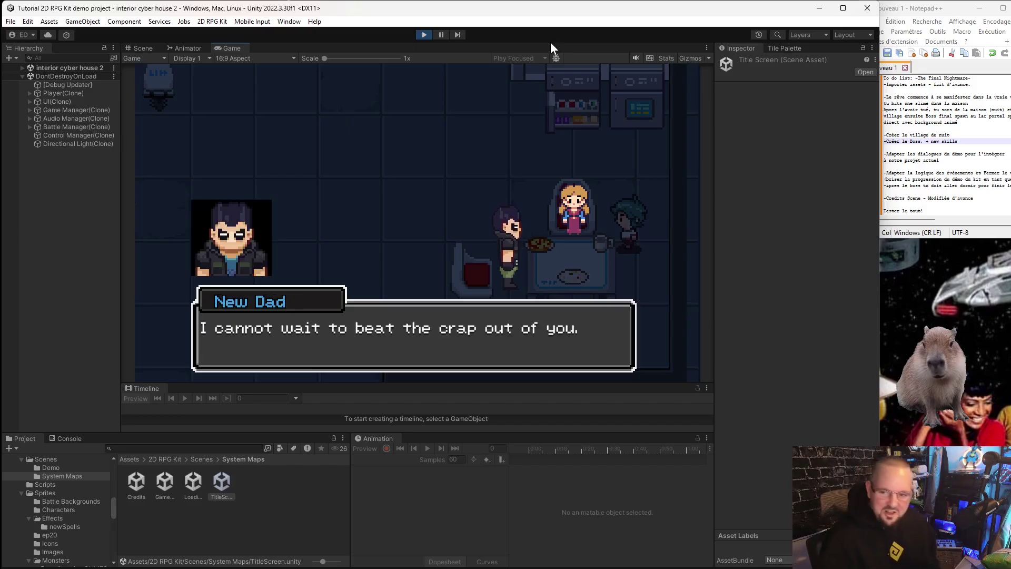
{"action": "key", "text": "space"}
{"action": "key", "text": "space"}
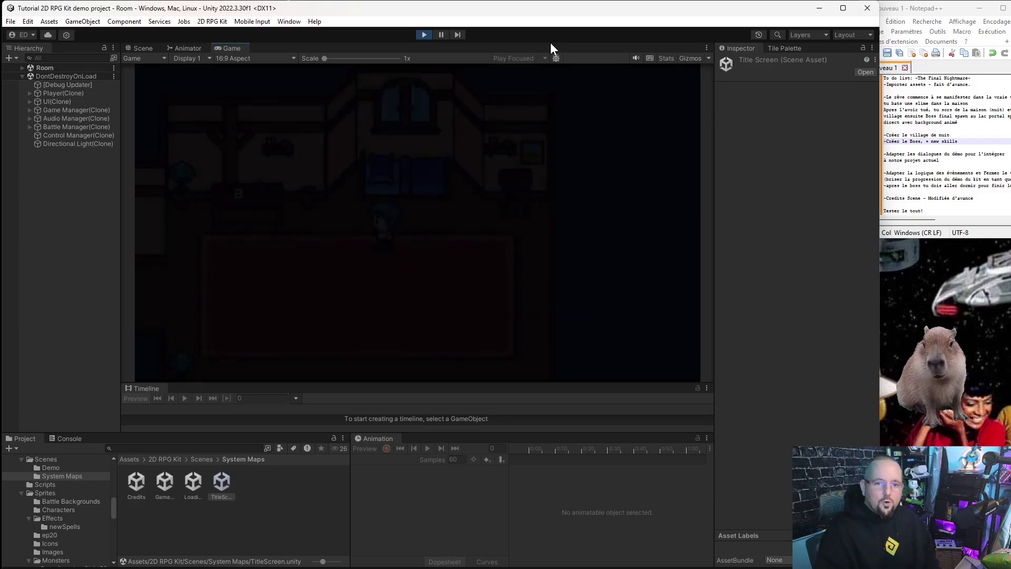
- Walk the player around Room with the arrow keys and head out of it
{"action": "key", "text": "Up"}
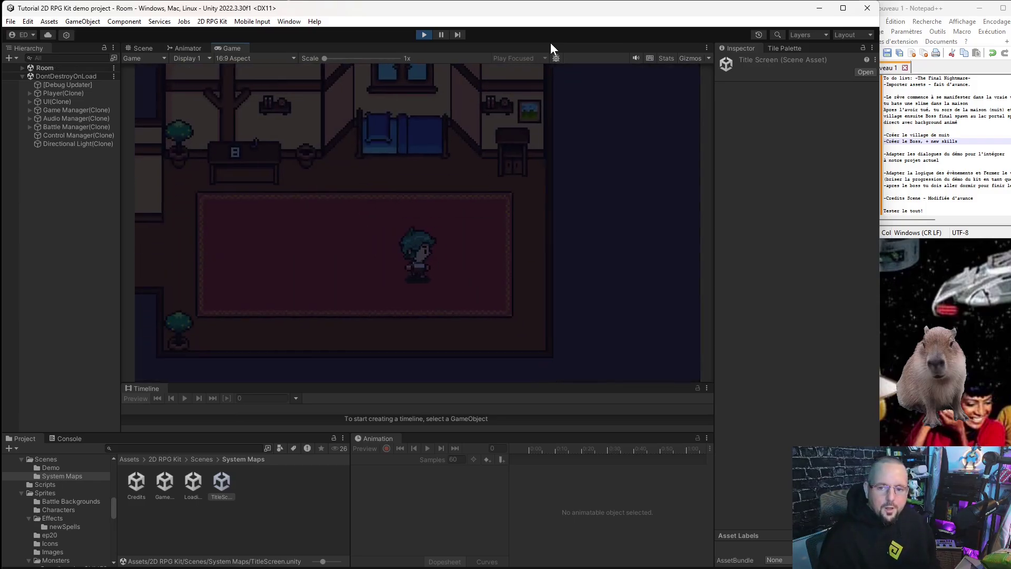
{"action": "key", "text": "Left"}
{"action": "key", "text": "Down"}
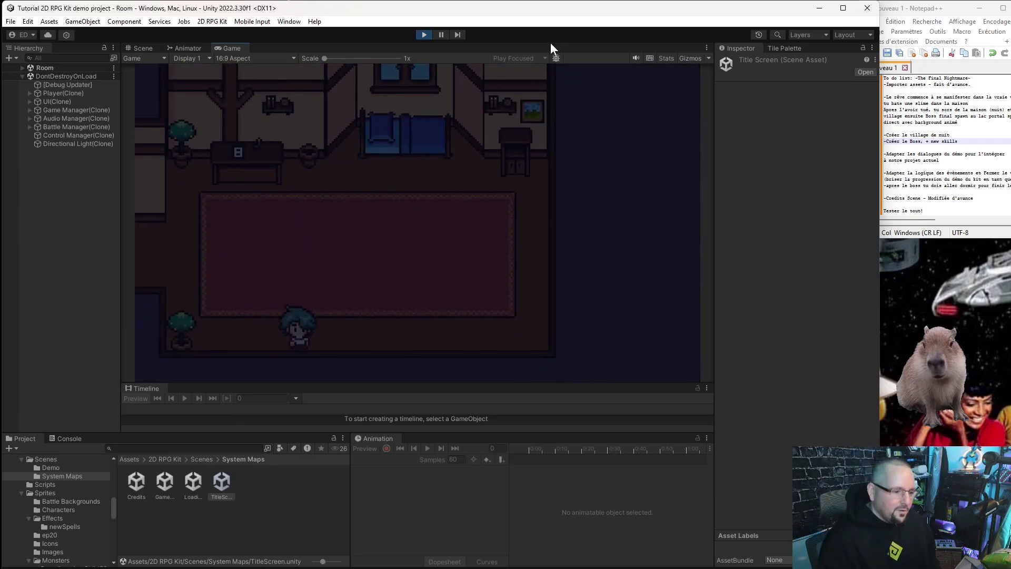
{"action": "key", "text": "Right"}
{"action": "key", "text": "Up"}
{"action": "key", "text": "Left"}
{"action": "key", "text": "Down"}
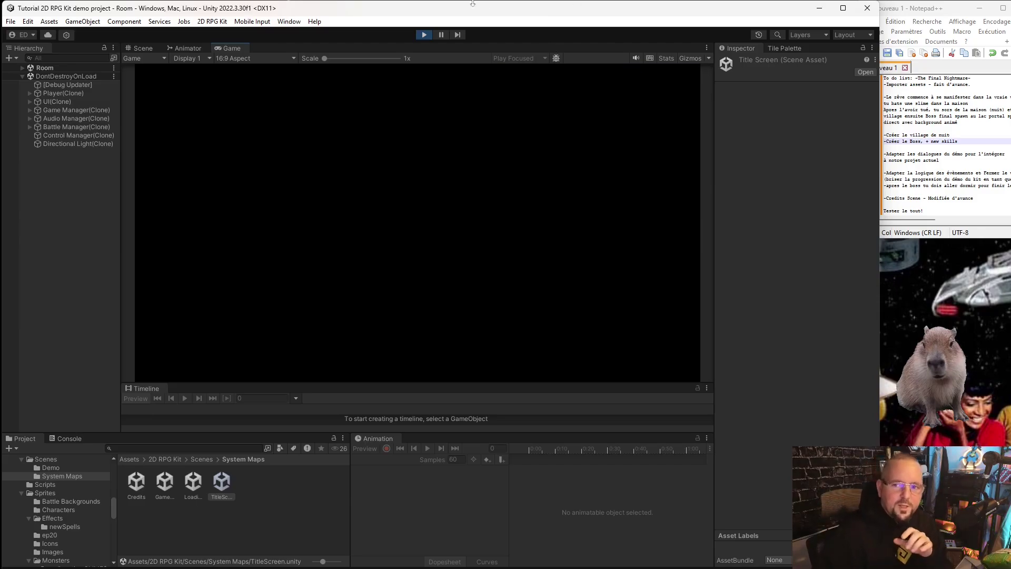
- End the play test and open the Home 2 scene from the Demo folder
{"action": "left_click", "coordinate": [423, 35]}
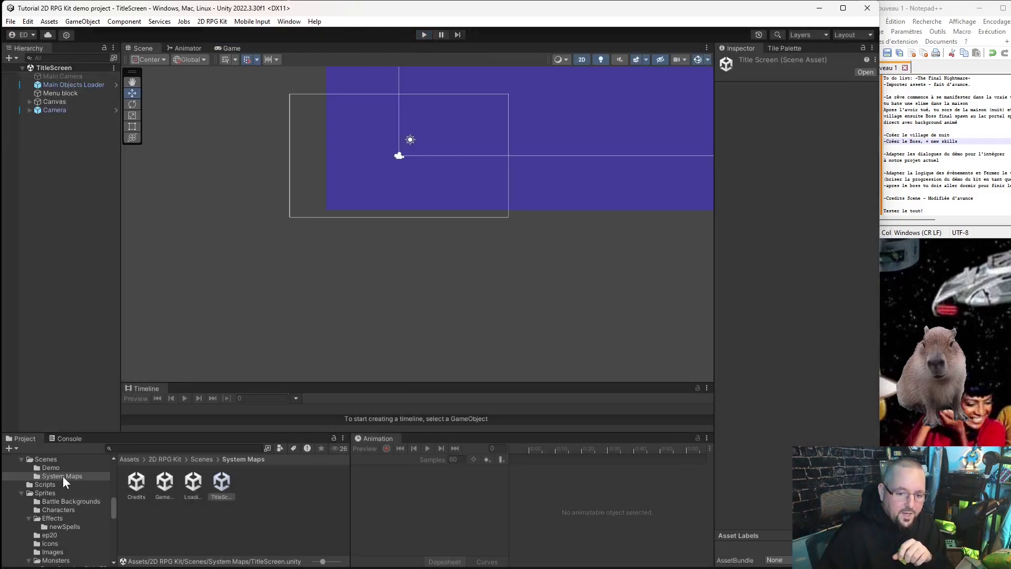
{"action": "scroll", "coordinate": [62, 476], "scroll_direction": "up", "scroll_amount": 3}
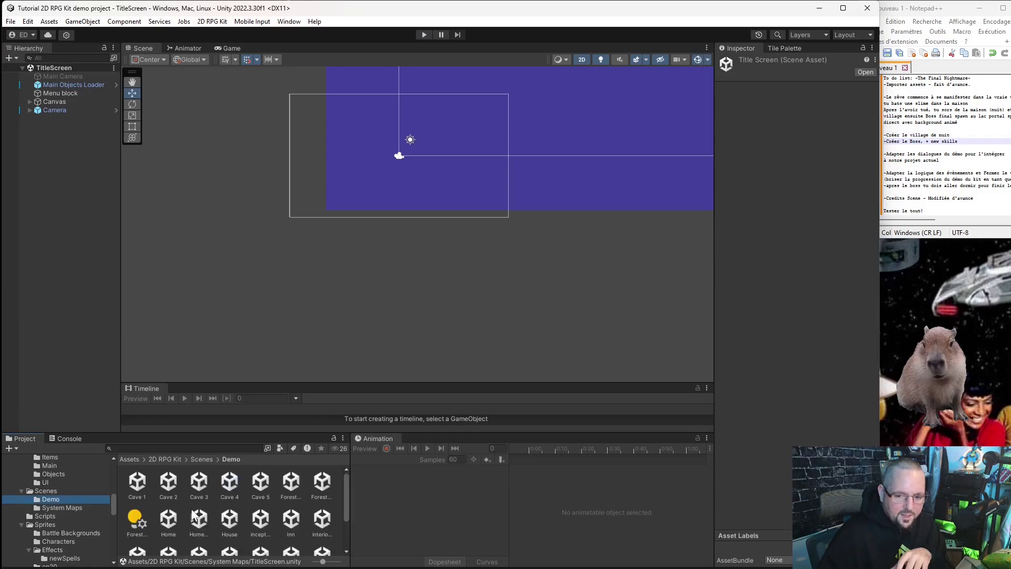
{"action": "scroll", "coordinate": [235, 529], "scroll_direction": "down", "scroll_amount": 2}
{"action": "scroll", "coordinate": [212, 508], "scroll_direction": "up", "scroll_amount": 1}
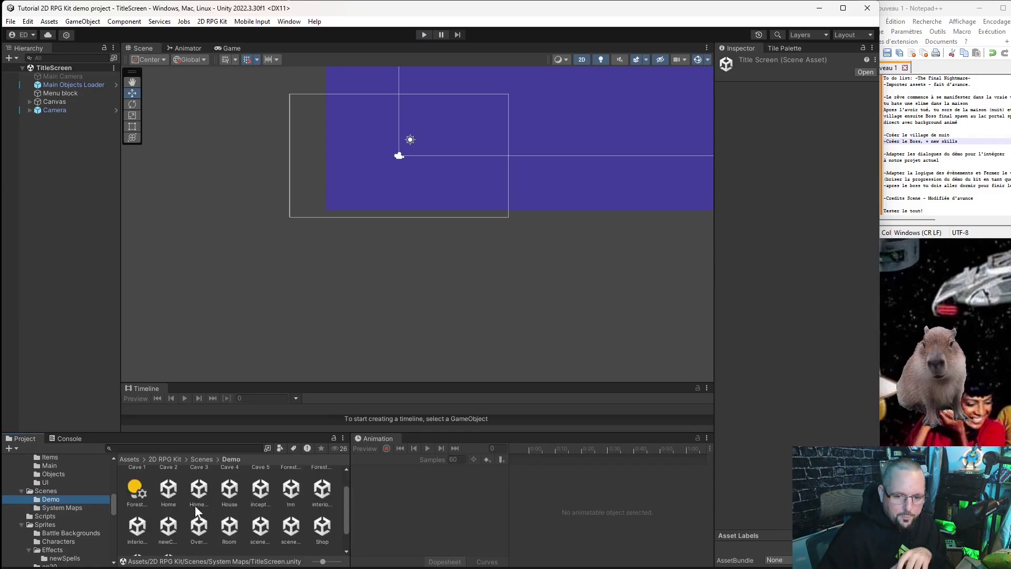
{"action": "double_click", "coordinate": [199, 490]}
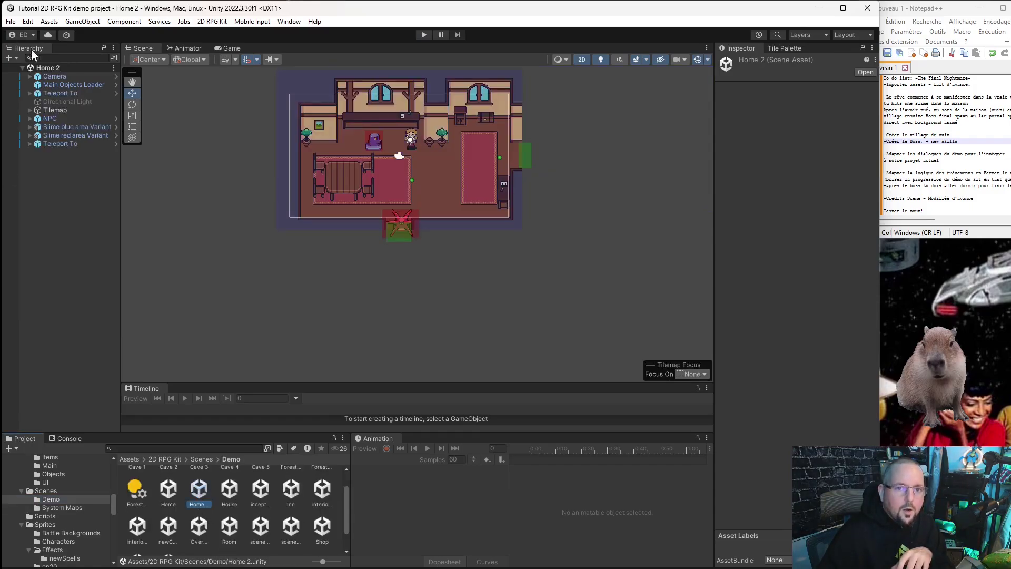
- Confirm Home 2 appears in the Build Settings scene list
{"action": "left_click", "coordinate": [11, 21]}
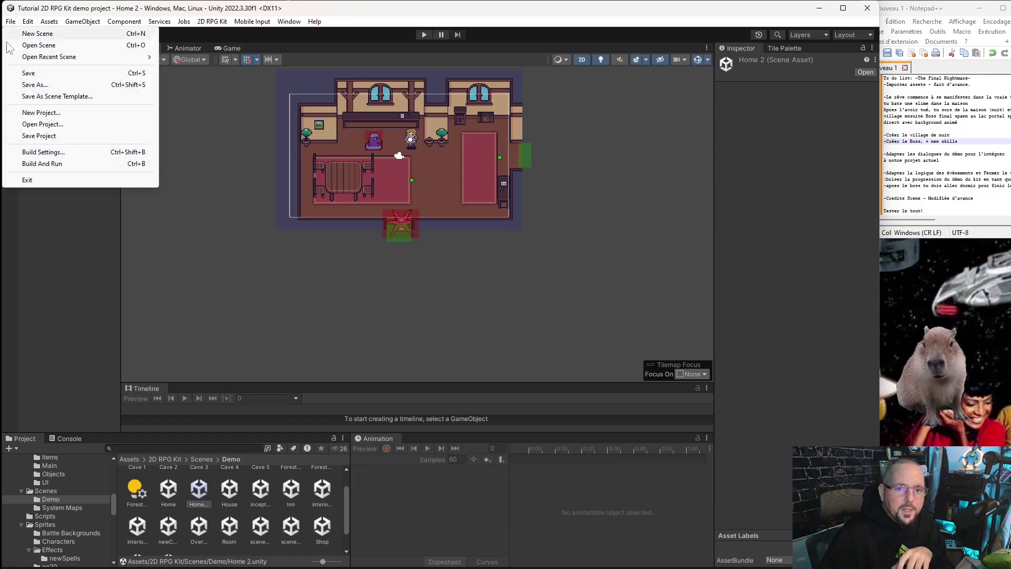
{"action": "left_click", "coordinate": [53, 154]}
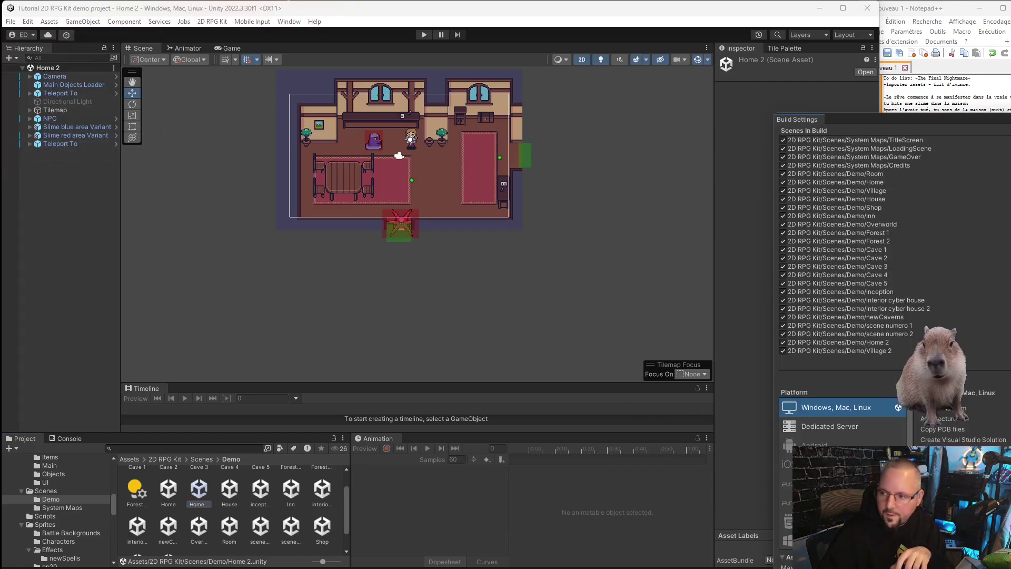
{"action": "left_click", "coordinate": [869, 342]}
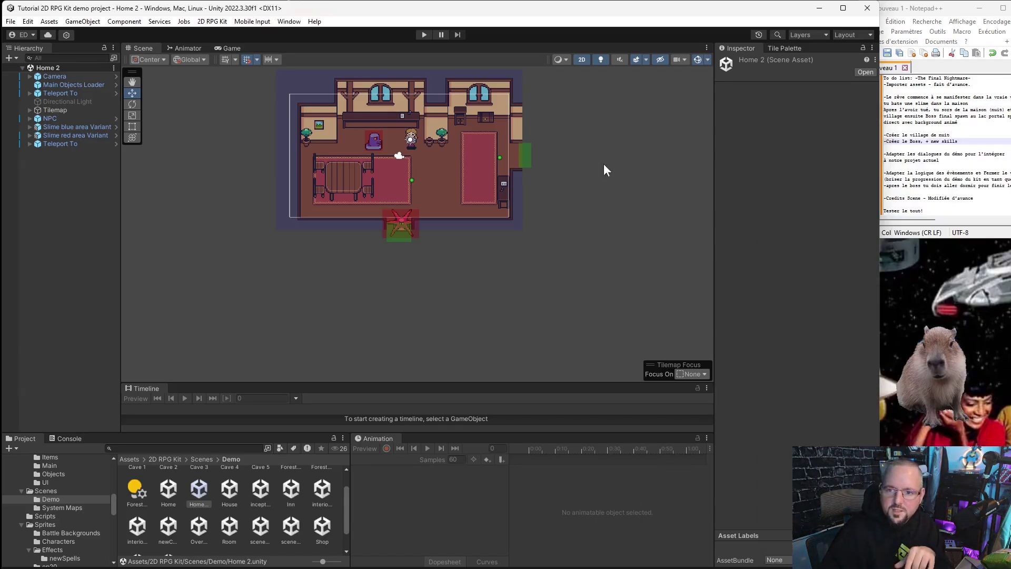
- Set Home 2's Teleport To destination scene to Home 2 and save the scene
{"action": "left_click", "coordinate": [530, 159]}
{"action": "left_click", "coordinate": [522, 156]}
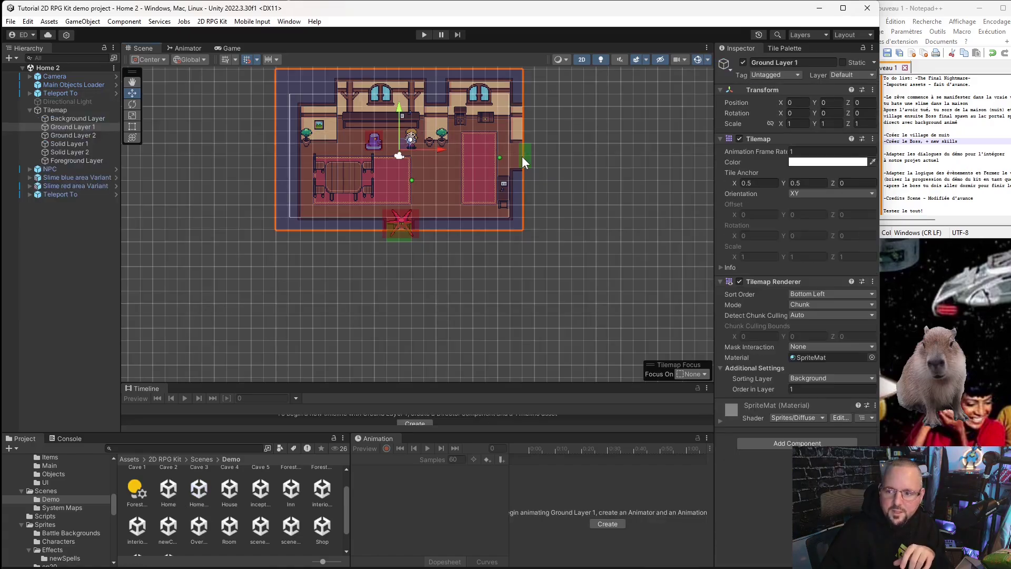
{"action": "left_click", "coordinate": [526, 160]}
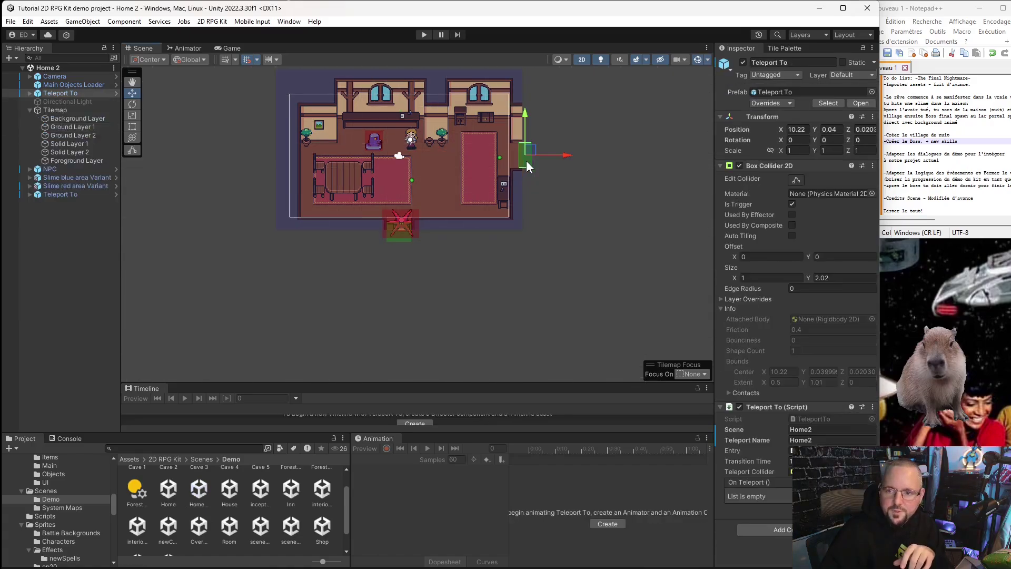
{"action": "left_click", "coordinate": [807, 426]}
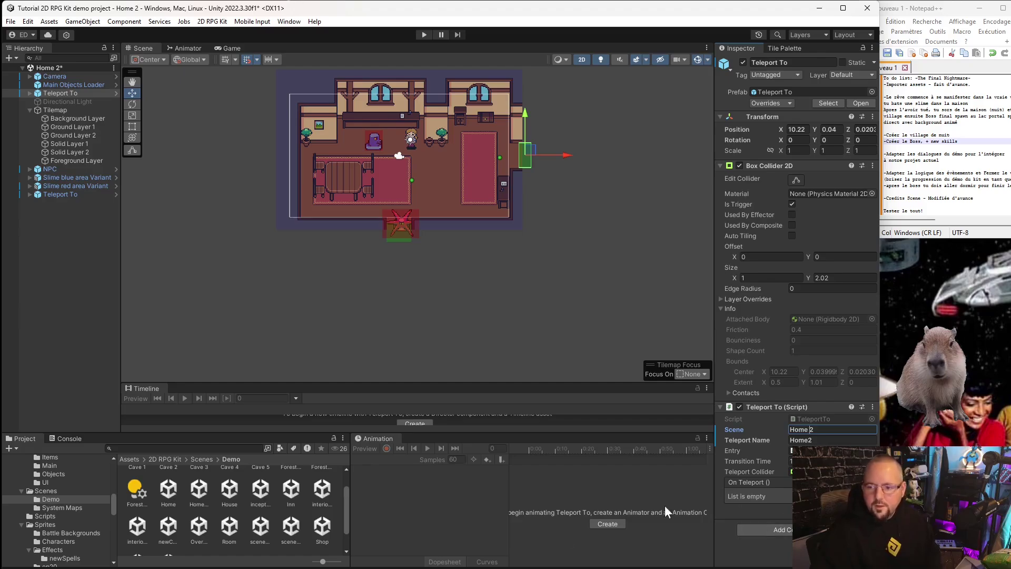
{"action": "left_click", "coordinate": [809, 441]}
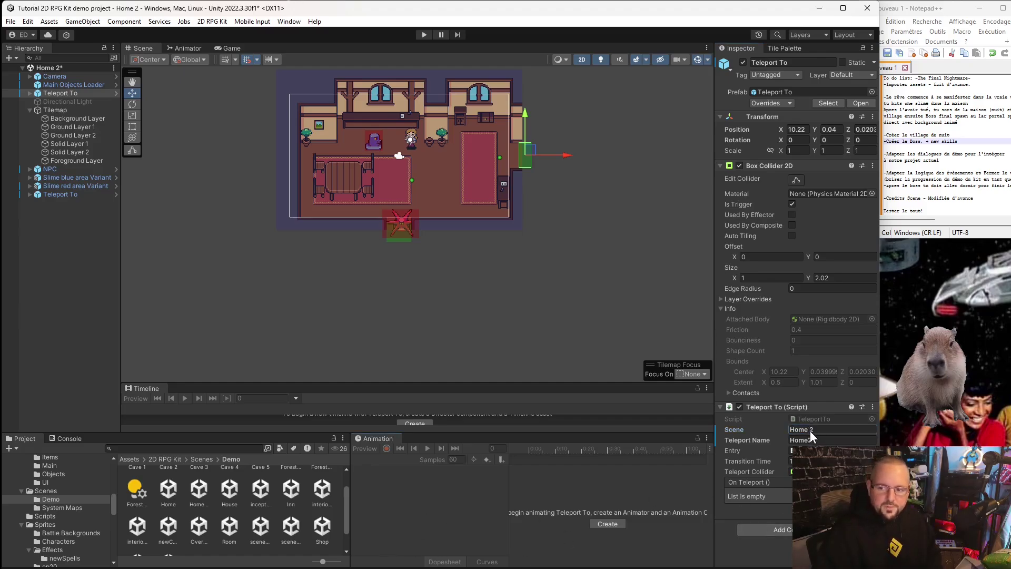
{"action": "left_click", "coordinate": [520, 311]}
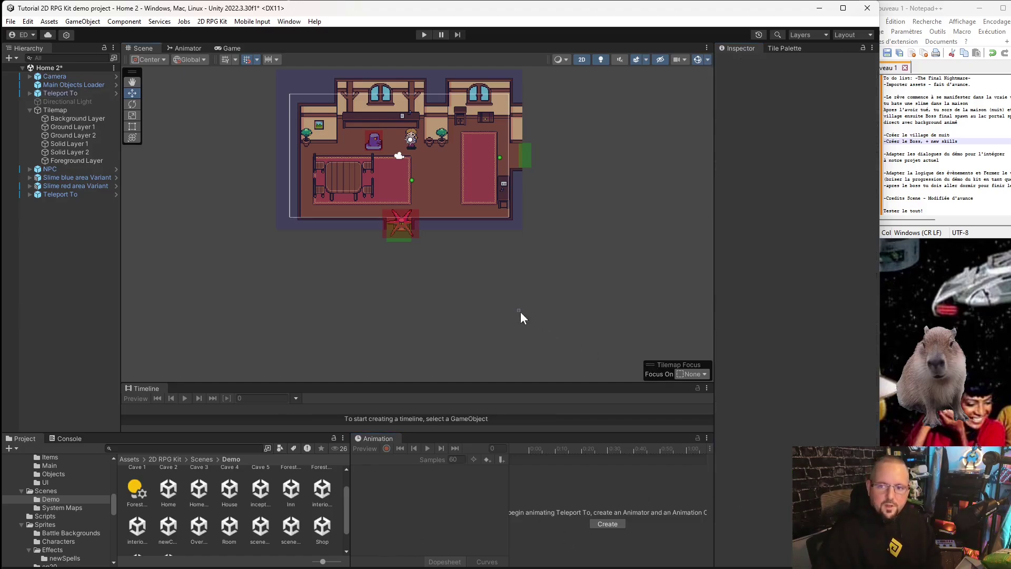
{"action": "left_click", "coordinate": [10, 21]}
{"action": "left_click", "coordinate": [24, 73]}
- Point Room's Home2 teleporter at scene Home 2, save Room, and reopen TitleScreen
{"action": "scroll", "coordinate": [228, 538], "scroll_direction": "down", "scroll_amount": 2}
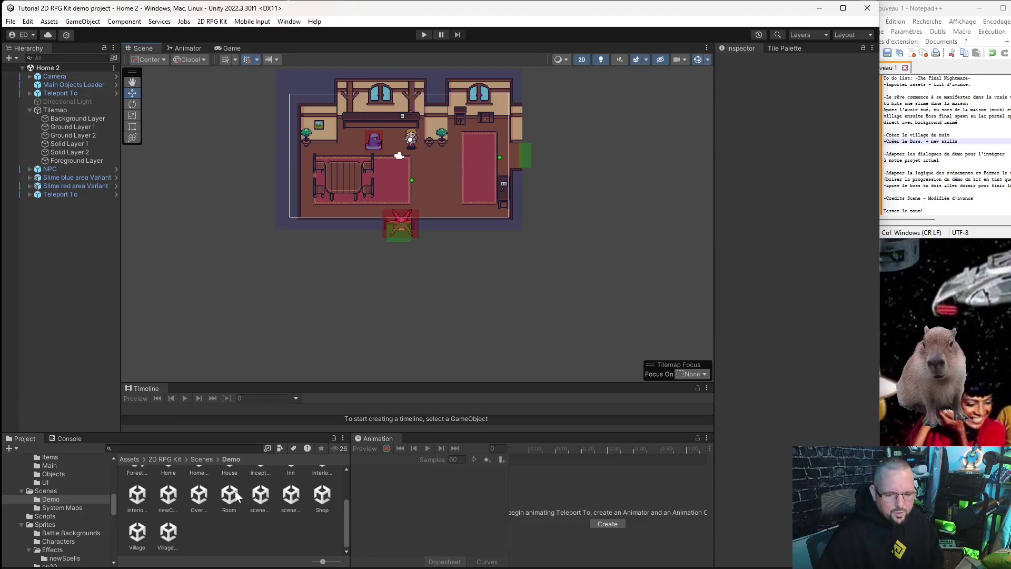
{"action": "double_click", "coordinate": [235, 490]}
{"action": "left_click", "coordinate": [57, 159]}
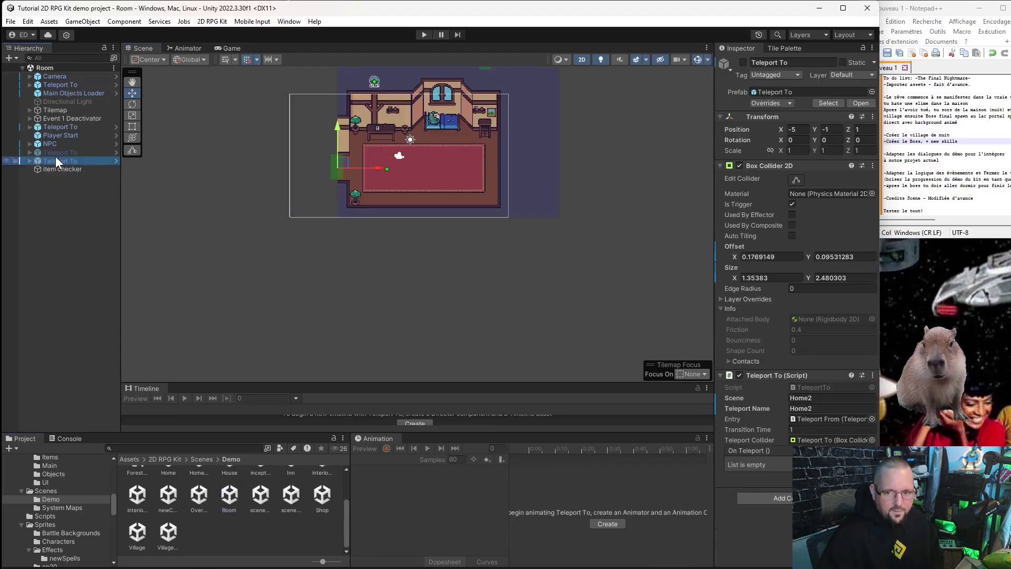
{"action": "left_click", "coordinate": [59, 151]}
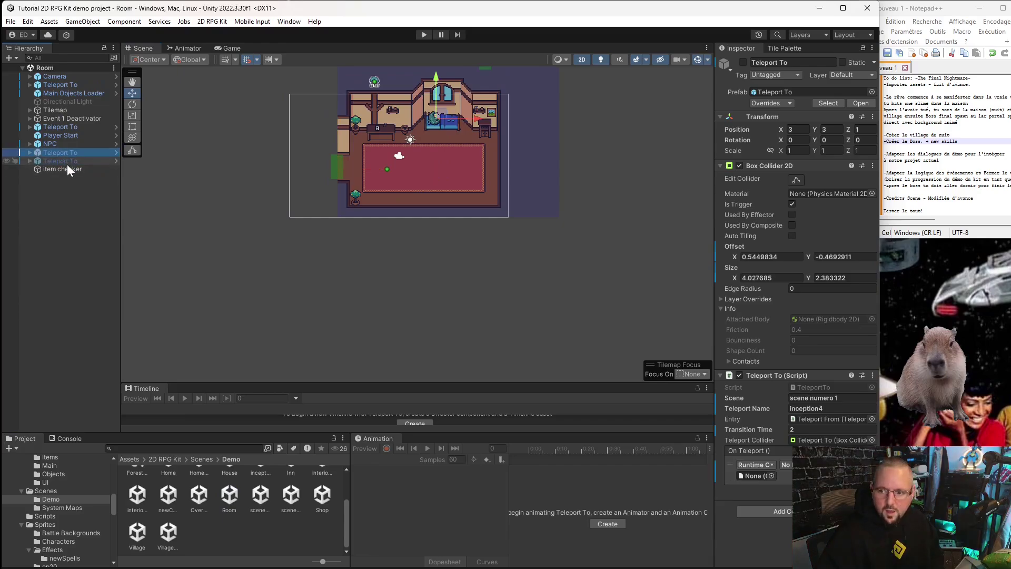
{"action": "left_click", "coordinate": [67, 164]}
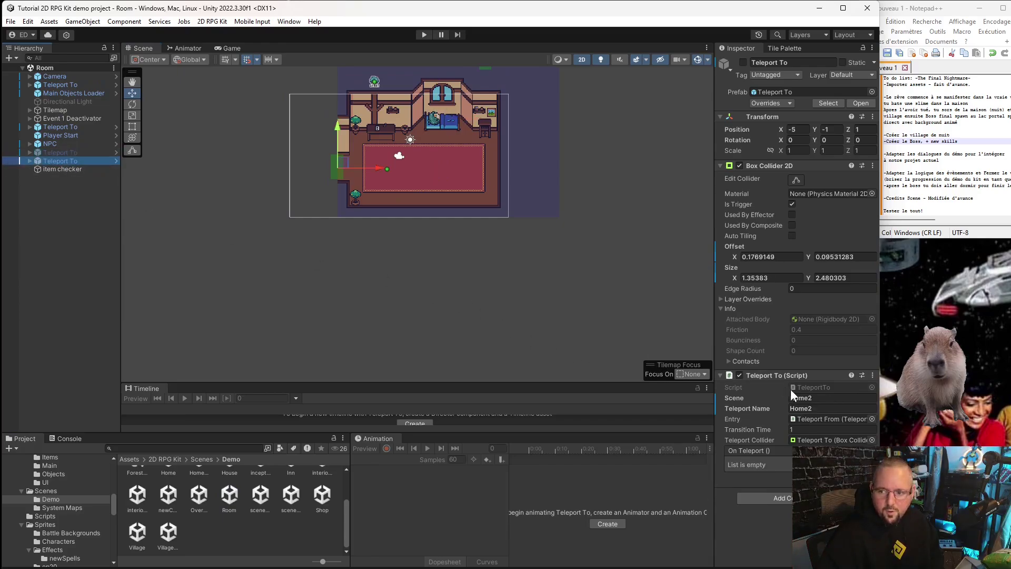
{"action": "left_click", "coordinate": [807, 396]}
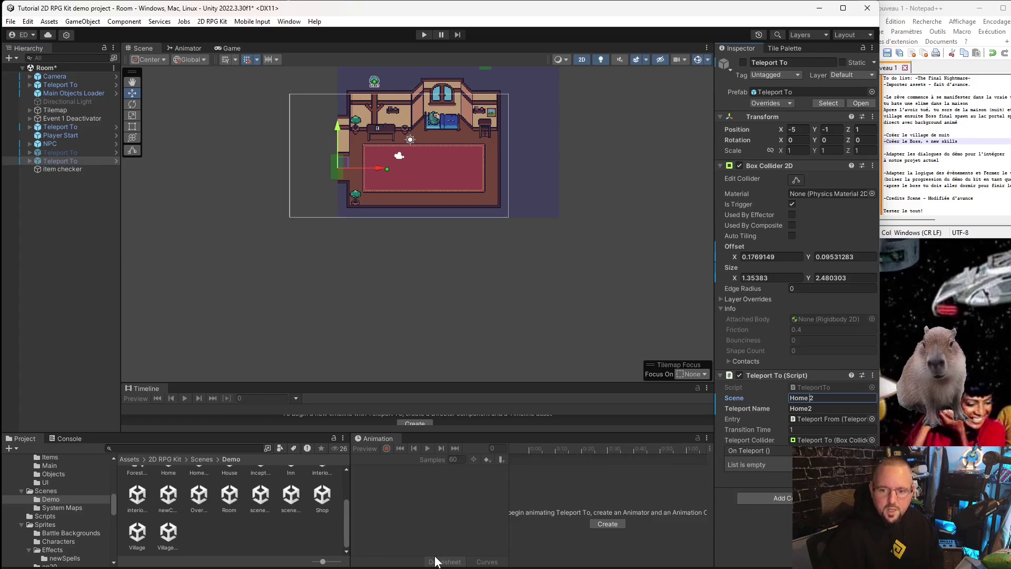
{"action": "key", "text": "Return"}
{"action": "left_click", "coordinate": [10, 21]}
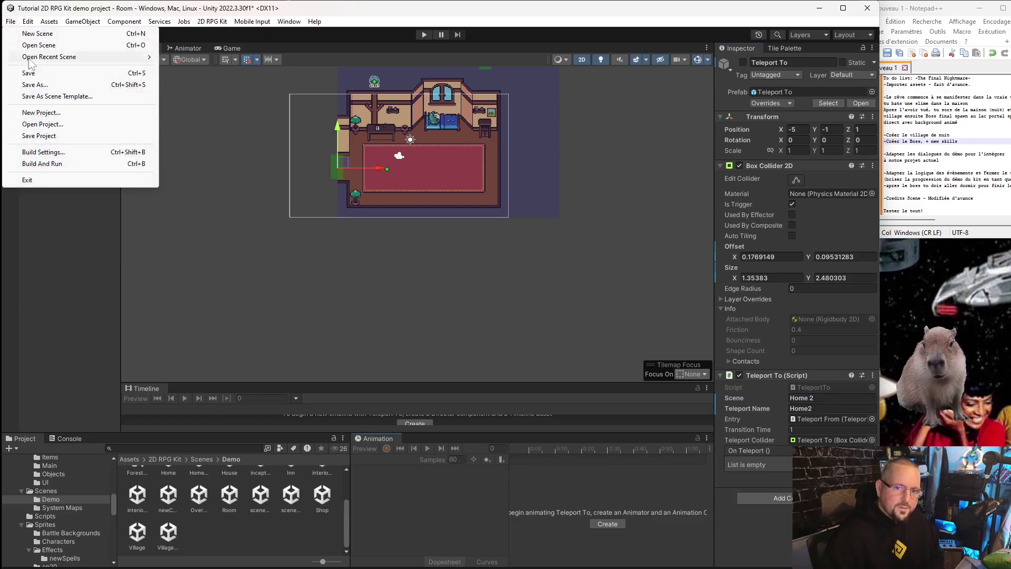
{"action": "left_click", "coordinate": [32, 73]}
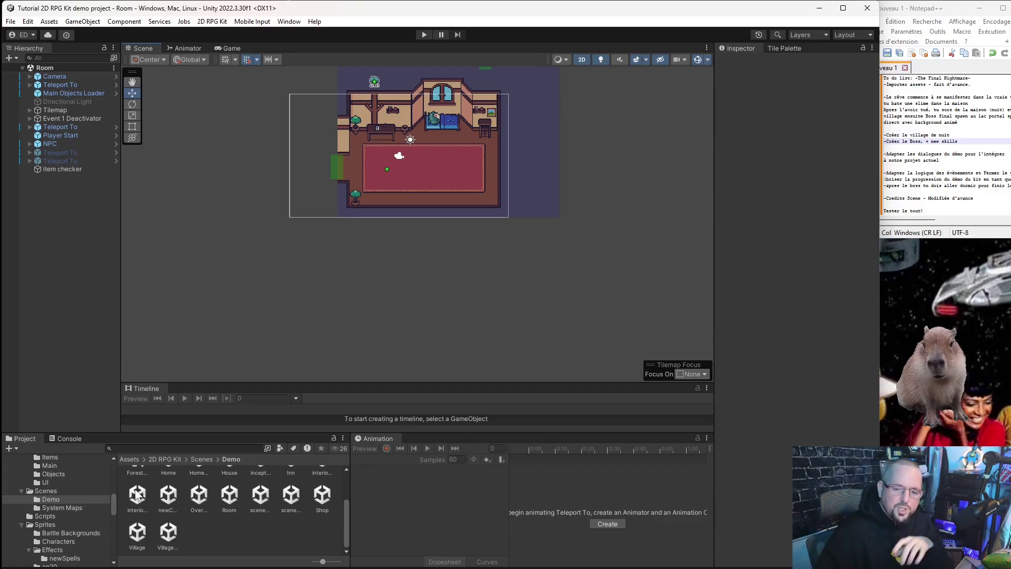
{"action": "left_click", "coordinate": [62, 507]}
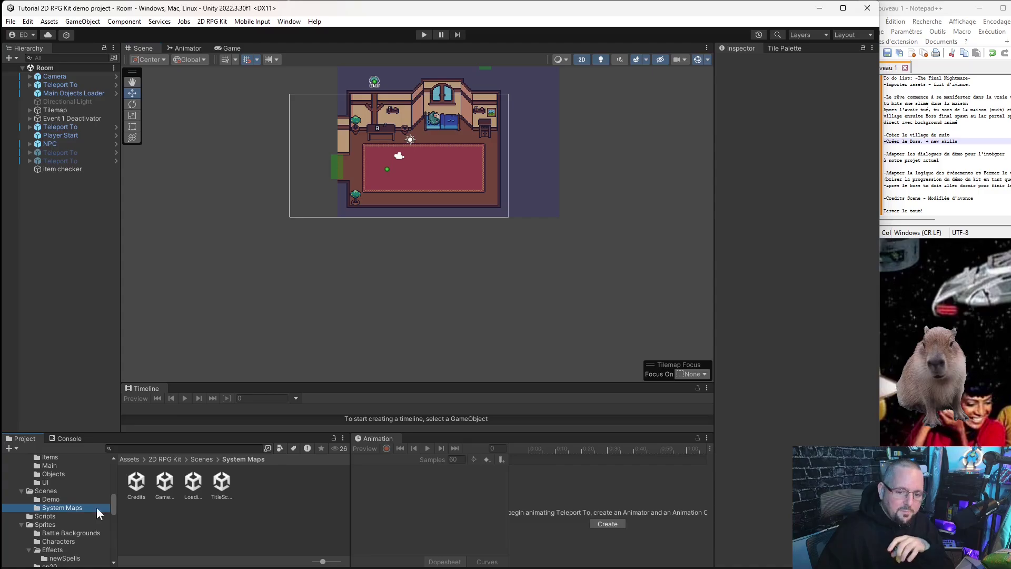
{"action": "double_click", "coordinate": [221, 487]}
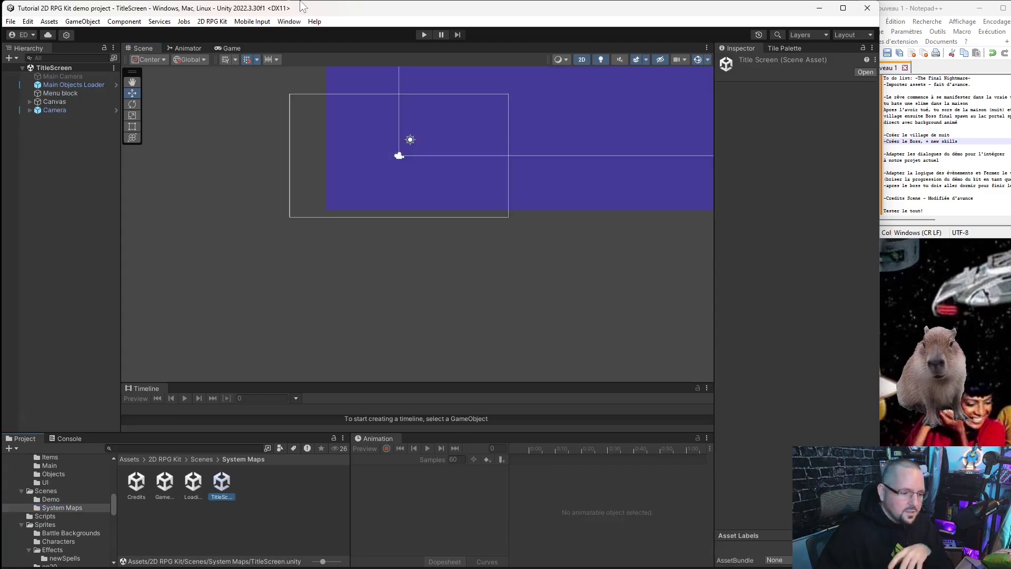
- Start the game, continue from Save Slot 1, and close the battle results
{"action": "left_click", "coordinate": [424, 35]}
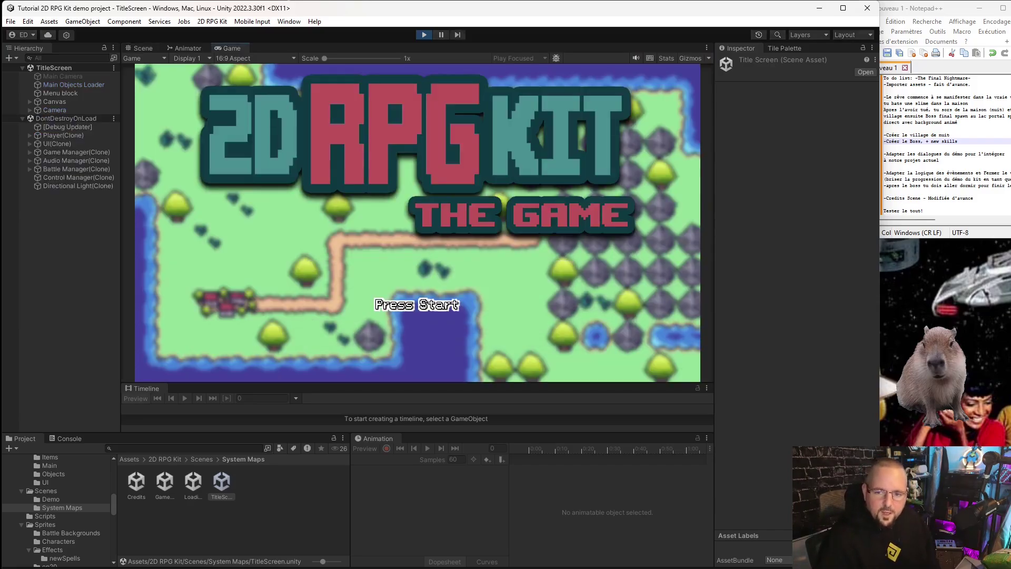
{"action": "key", "text": "Return"}
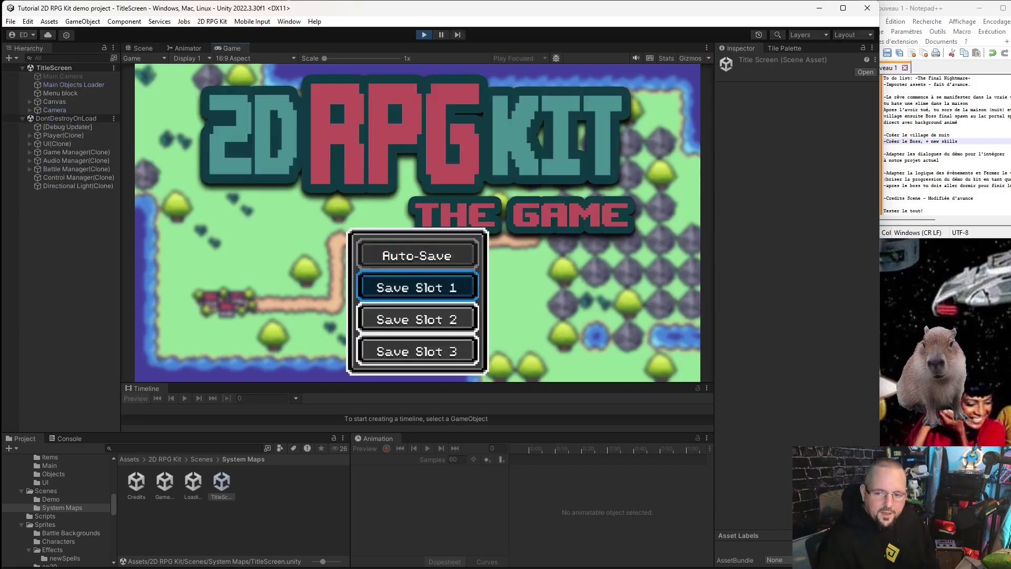
{"action": "key", "text": "Return"}
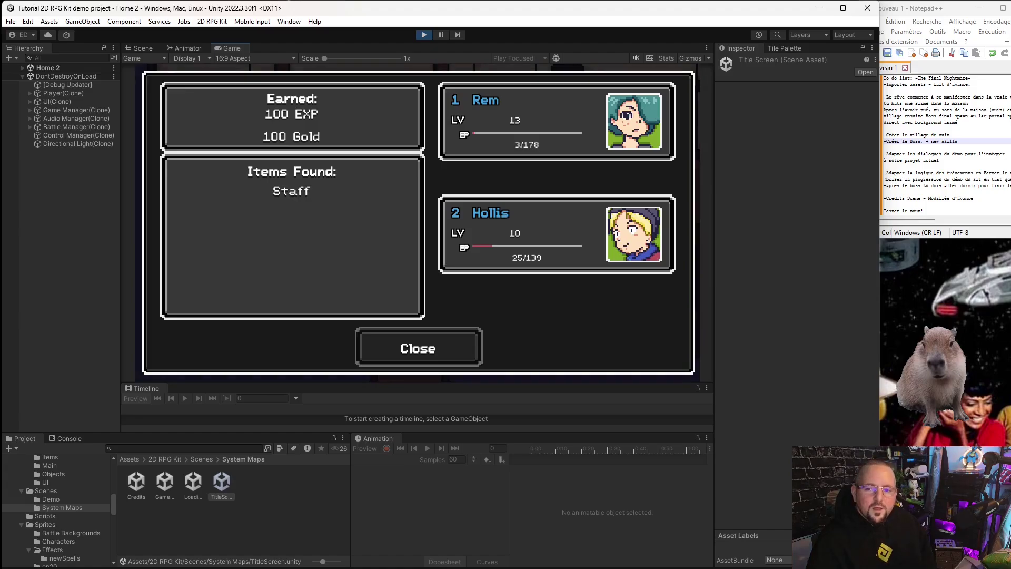
{"action": "key", "text": "Return"}
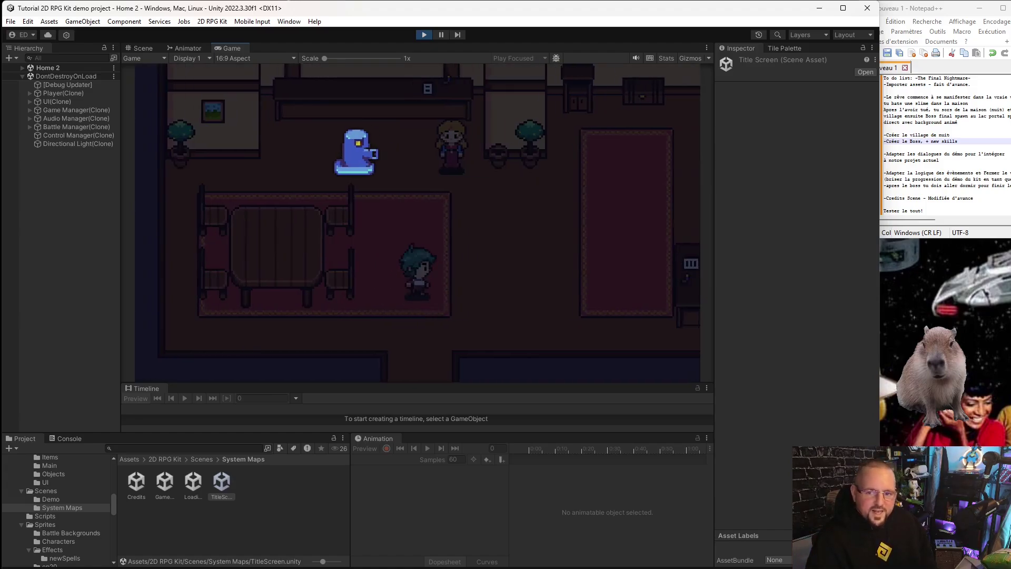
- Walk the player out of the house through Village 2, then stop the play test
{"action": "key", "text": "Down"}
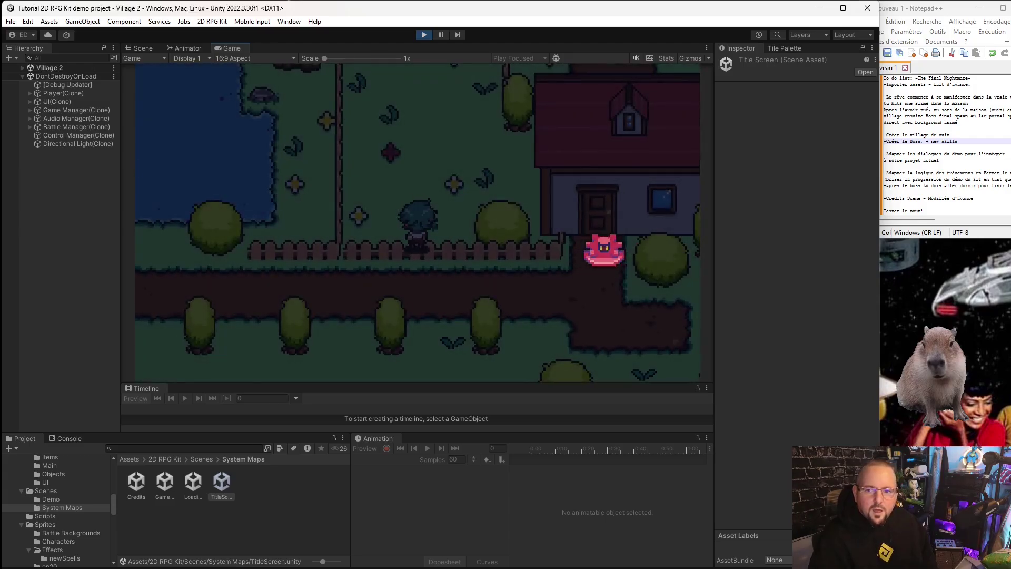
{"action": "key", "text": "Right"}
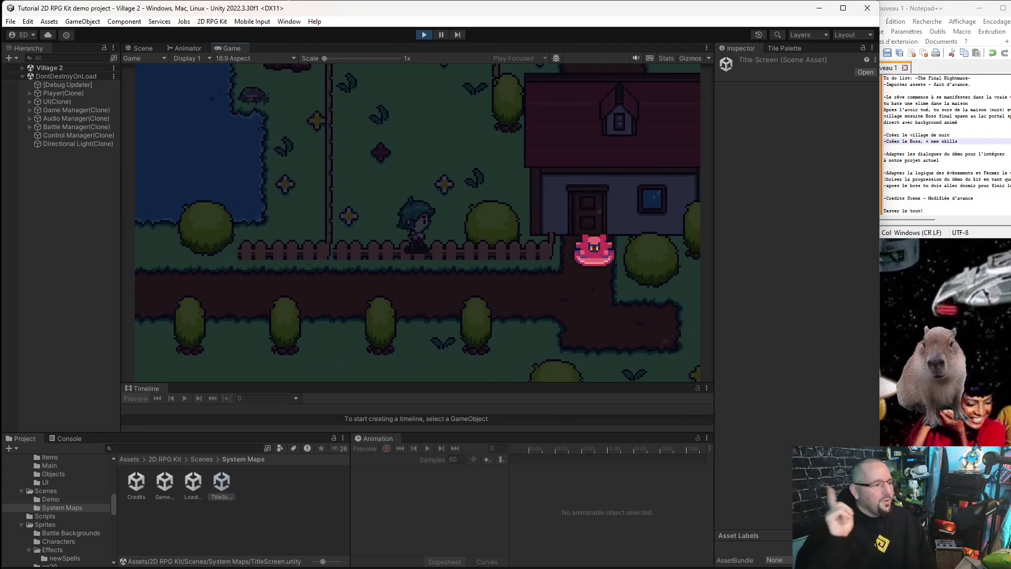
{"action": "key", "text": "Left"}
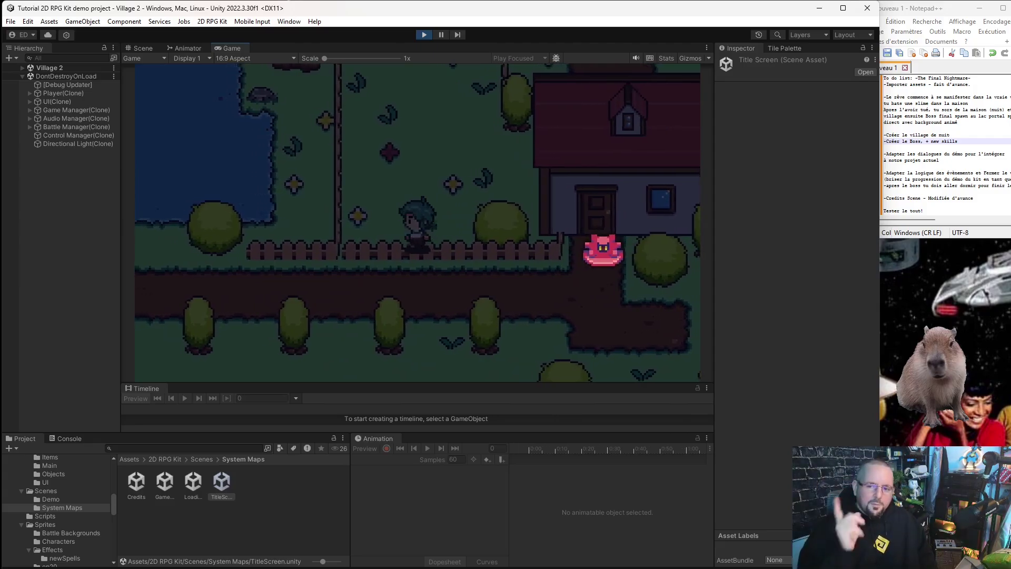
{"action": "key", "text": "Right"}
{"action": "key", "text": "Up"}
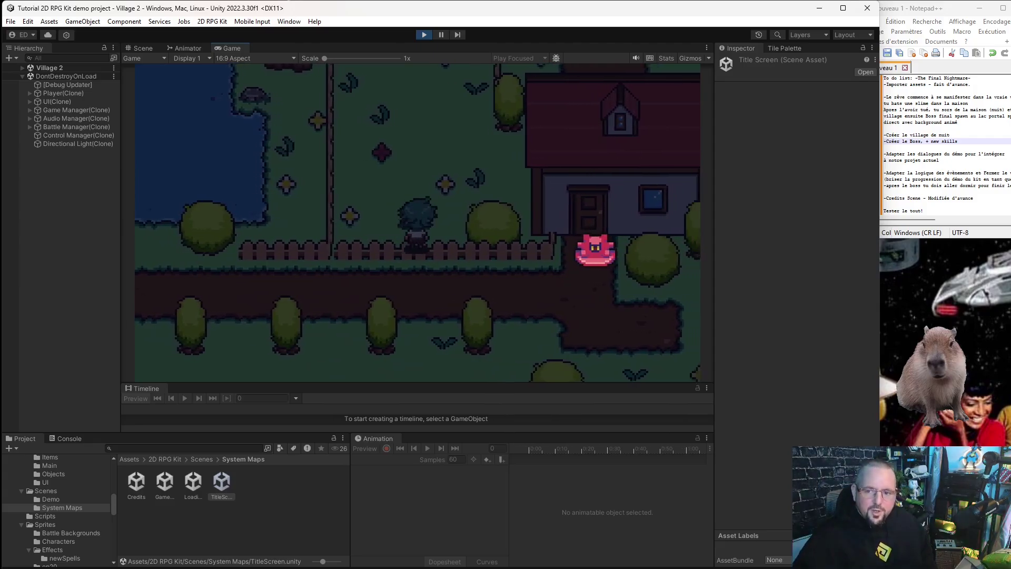
{"action": "key", "text": "Left"}
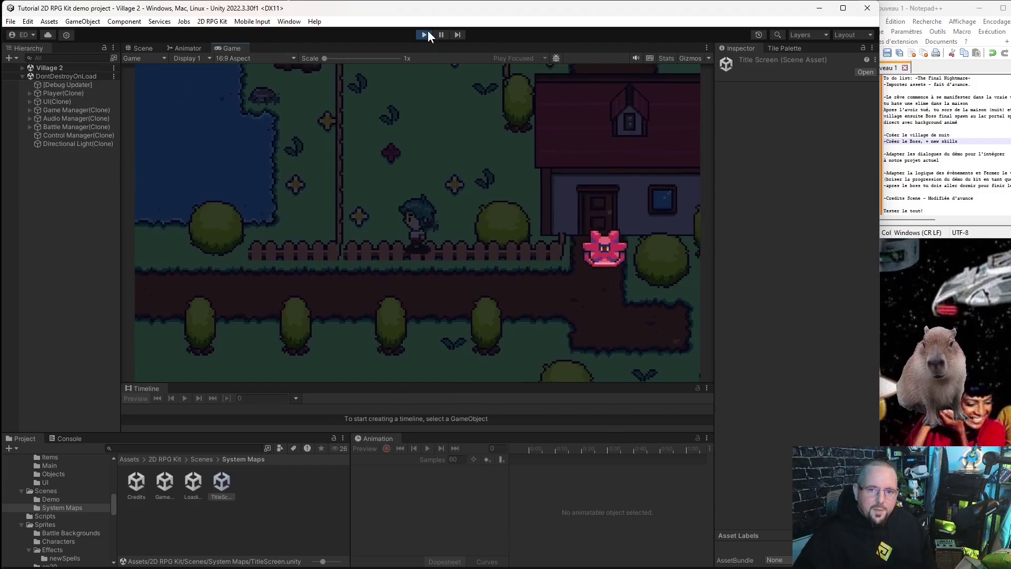
{"action": "left_click", "coordinate": [428, 35]}
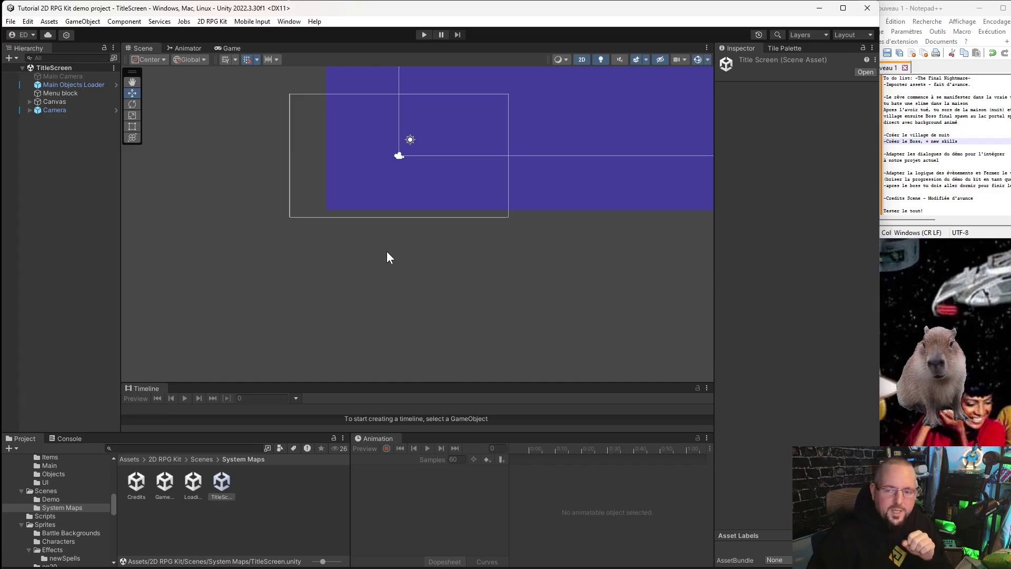
- Open the Village 2 scene from the Scenes/Demo folder
{"action": "scroll", "coordinate": [62, 531], "scroll_direction": "down", "scroll_amount": 5}
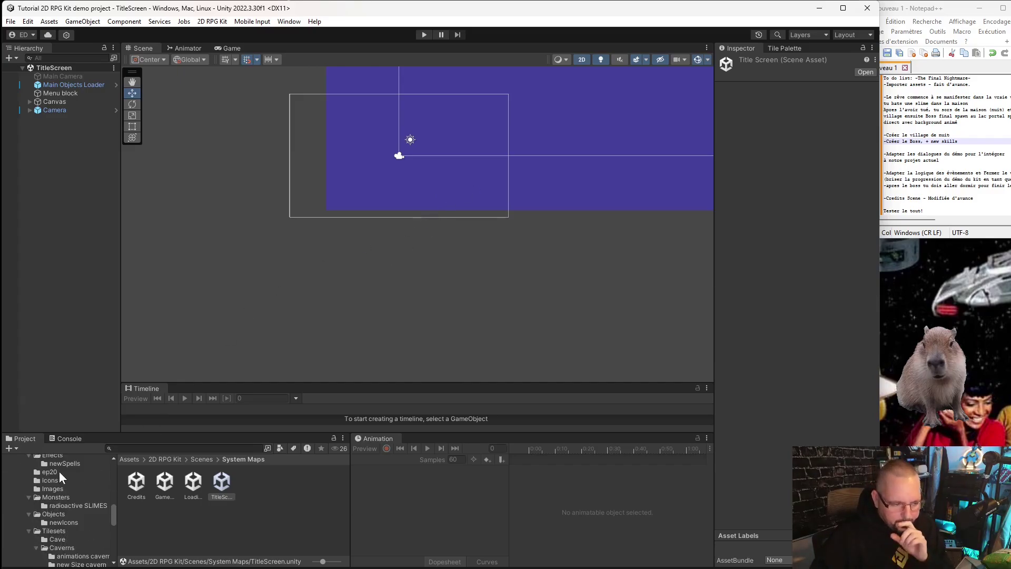
{"action": "scroll", "coordinate": [63, 495], "scroll_direction": "up", "scroll_amount": 5}
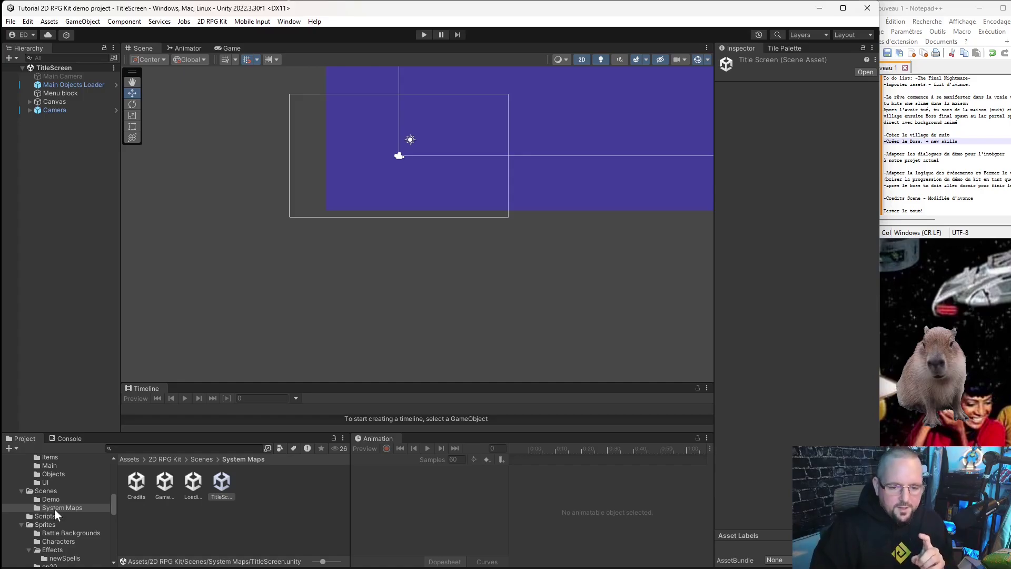
{"action": "left_click", "coordinate": [49, 499]}
{"action": "scroll", "coordinate": [229, 534], "scroll_direction": "down", "scroll_amount": 2}
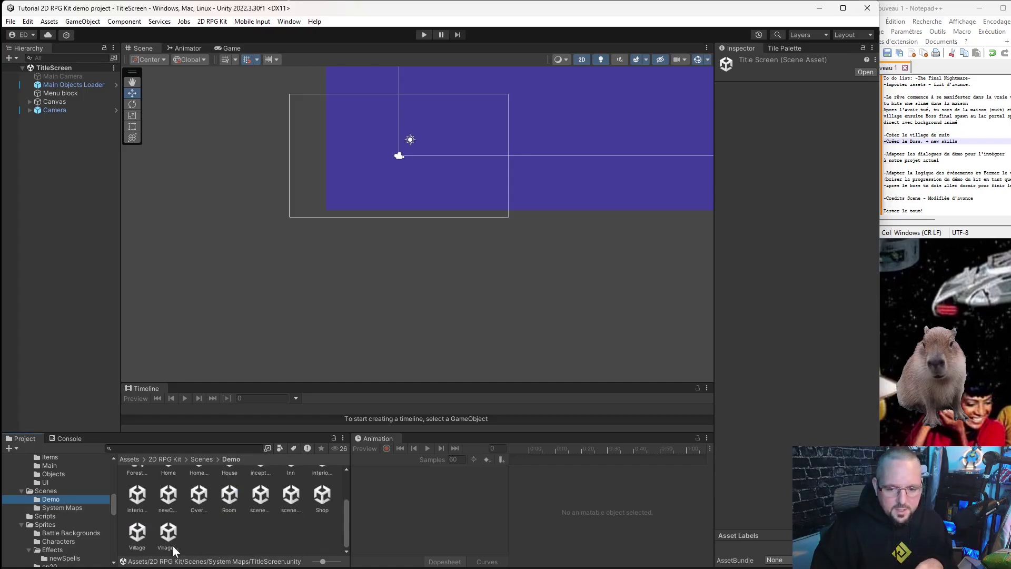
{"action": "double_click", "coordinate": [161, 539]}
{"action": "scroll", "coordinate": [461, 318], "scroll_direction": "down", "scroll_amount": 2}
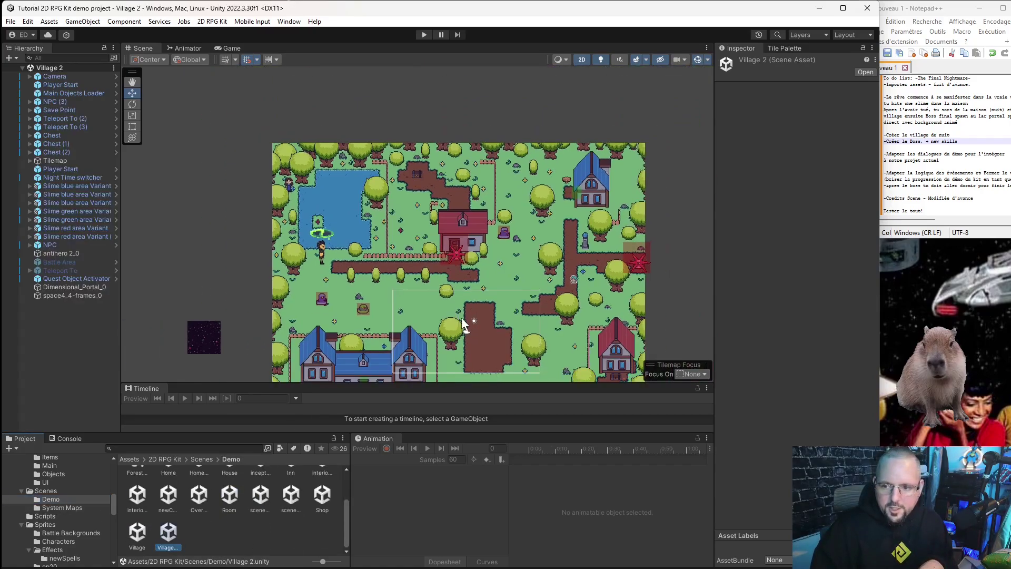
{"action": "middle_click_drag", "start_coordinate": [462, 317], "coordinate": [439, 198]}
{"action": "scroll", "coordinate": [441, 247], "scroll_direction": "up", "scroll_amount": 2}
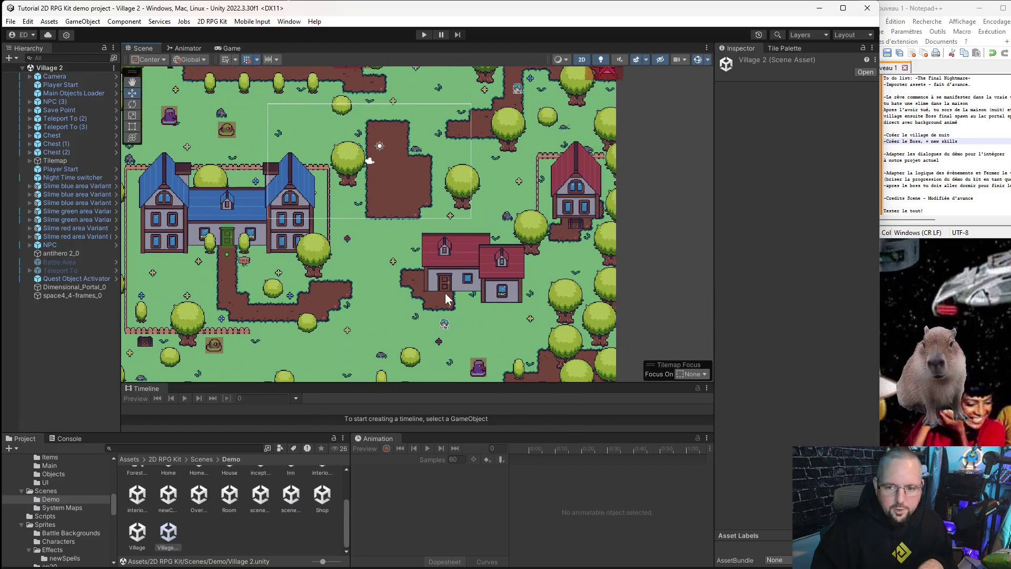
- Select the Teleport To object and tick its active checkbox
{"action": "left_click", "coordinate": [58, 270]}
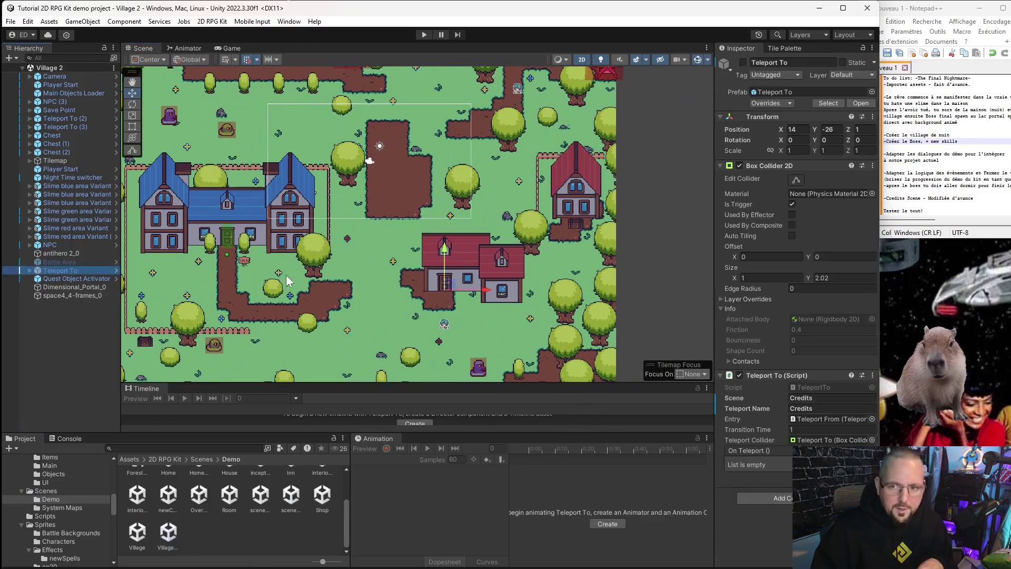
{"action": "left_click", "coordinate": [742, 63]}
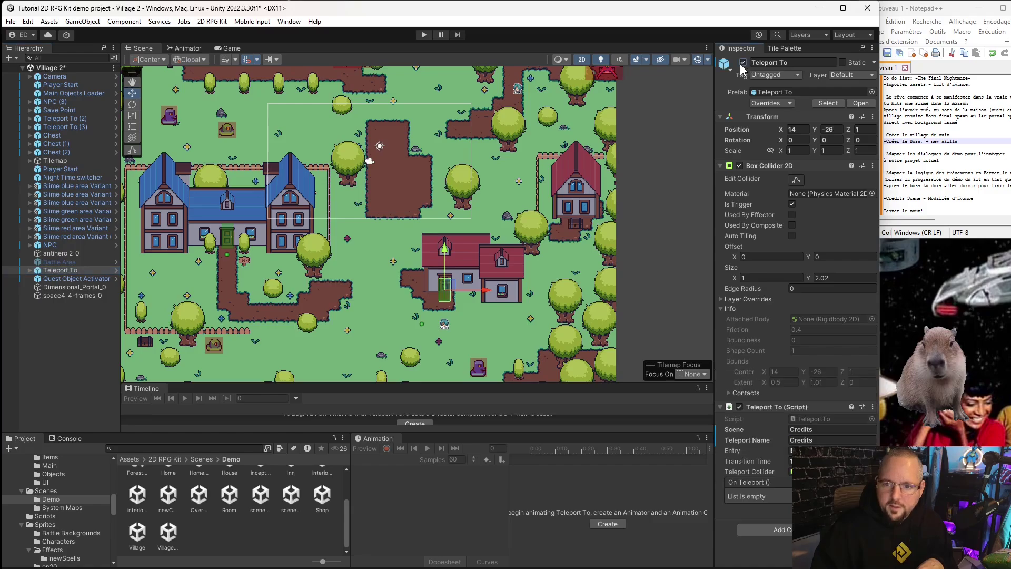
{"action": "left_click", "coordinate": [740, 63]}
{"action": "left_click", "coordinate": [741, 63]}
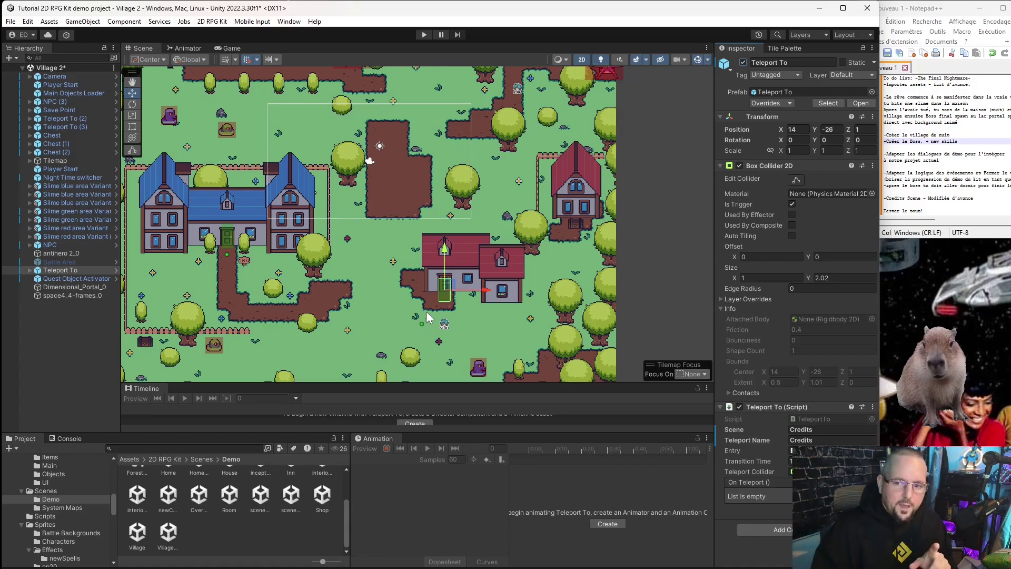
{"action": "scroll", "coordinate": [442, 286], "scroll_direction": "up", "scroll_amount": 3}
{"action": "scroll", "coordinate": [442, 286], "scroll_direction": "down", "scroll_amount": 1}
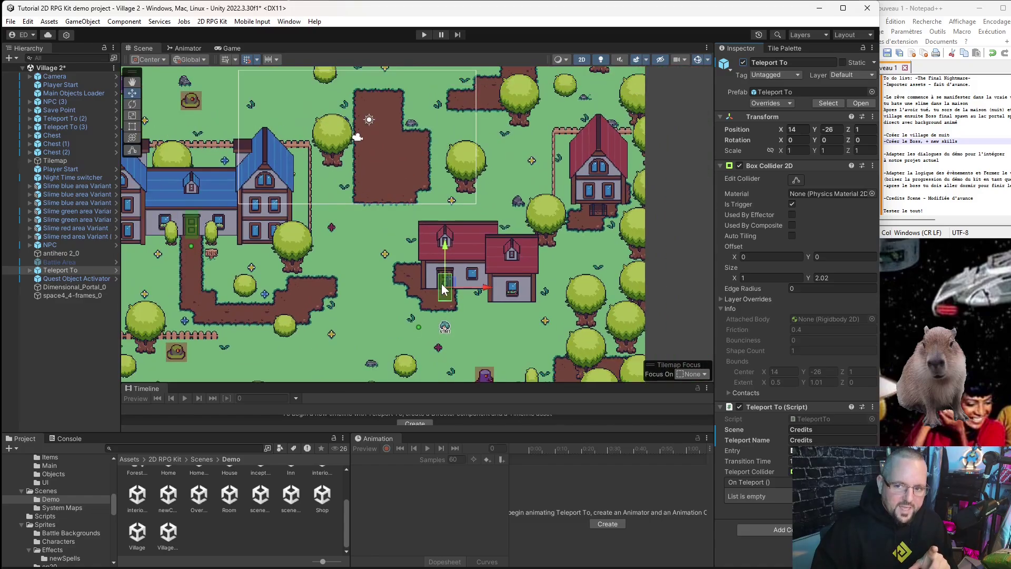
{"action": "middle_click_drag", "start_coordinate": [314, 163], "coordinate": [340, 277]}
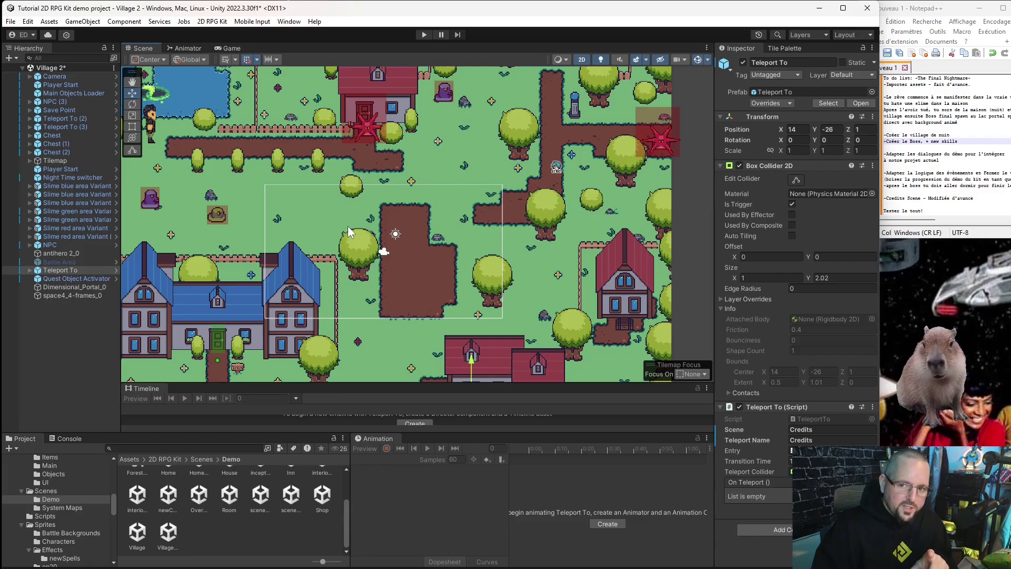
- Move the Teleport From arrival point down onto the START marker
{"action": "middle_click_drag", "start_coordinate": [349, 232], "coordinate": [379, 257]}
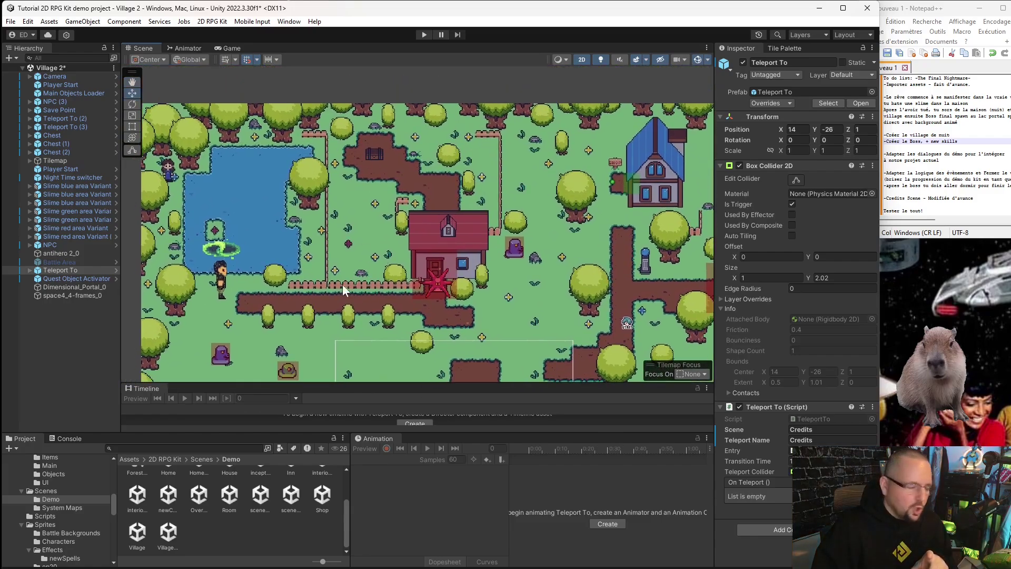
{"action": "scroll", "coordinate": [450, 311], "scroll_direction": "up", "scroll_amount": 2}
{"action": "middle_click_drag", "start_coordinate": [327, 237], "coordinate": [367, 200]}
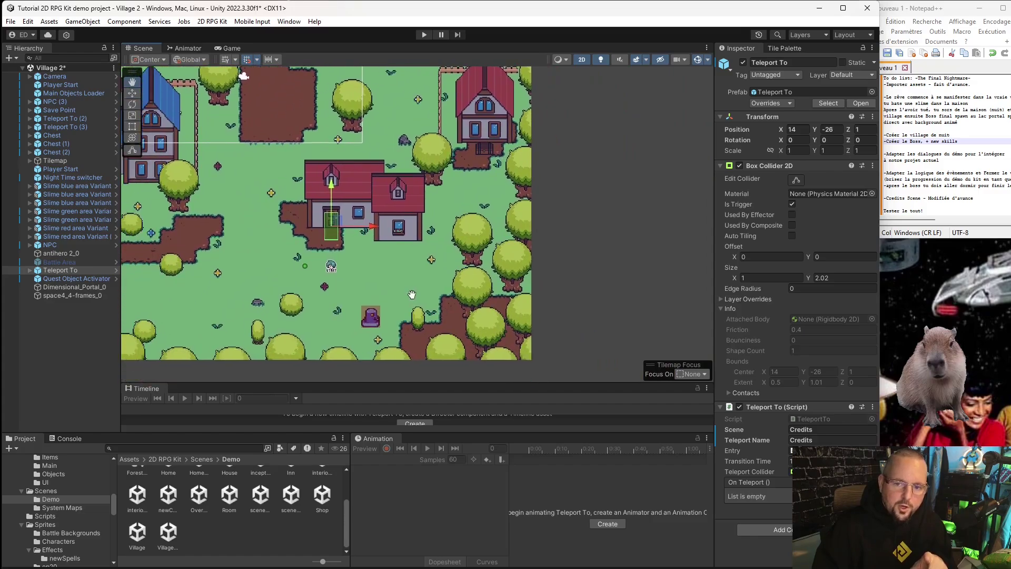
{"action": "scroll", "coordinate": [361, 232], "scroll_direction": "up", "scroll_amount": 2}
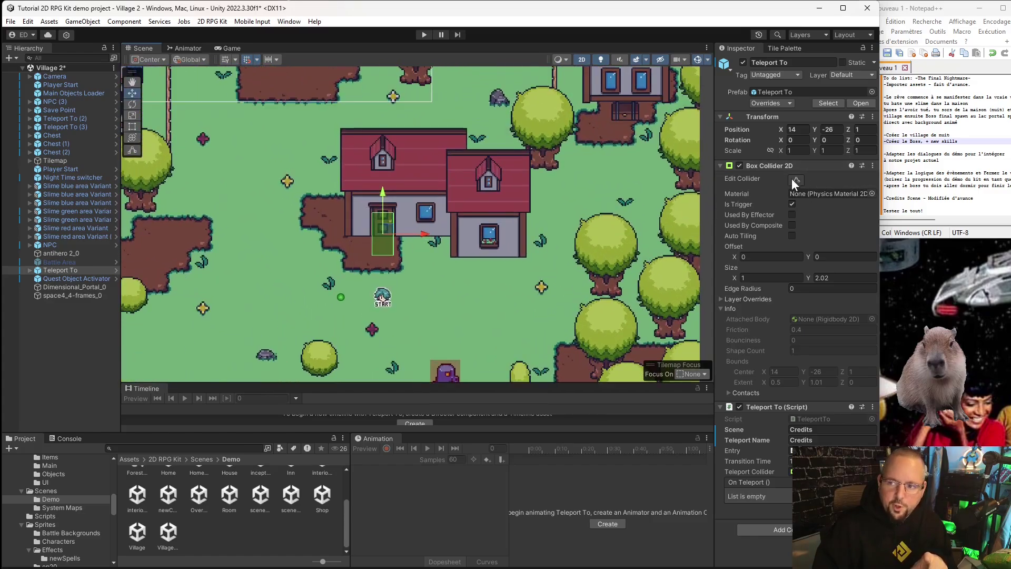
{"action": "left_click_drag", "start_coordinate": [390, 225], "coordinate": [424, 192]}
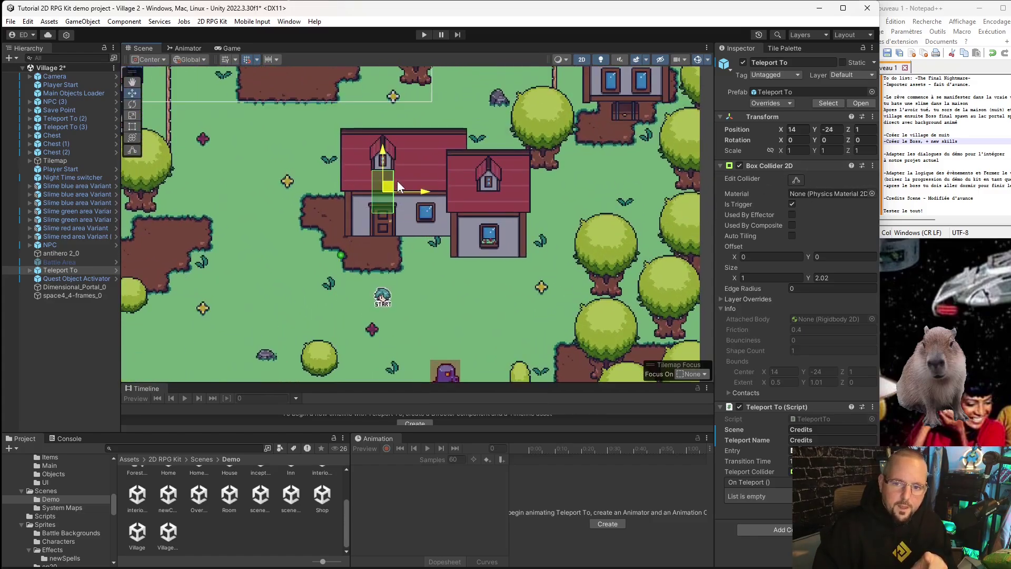
{"action": "left_click", "coordinate": [383, 256]}
{"action": "left_click_drag", "start_coordinate": [386, 253], "coordinate": [384, 298]}
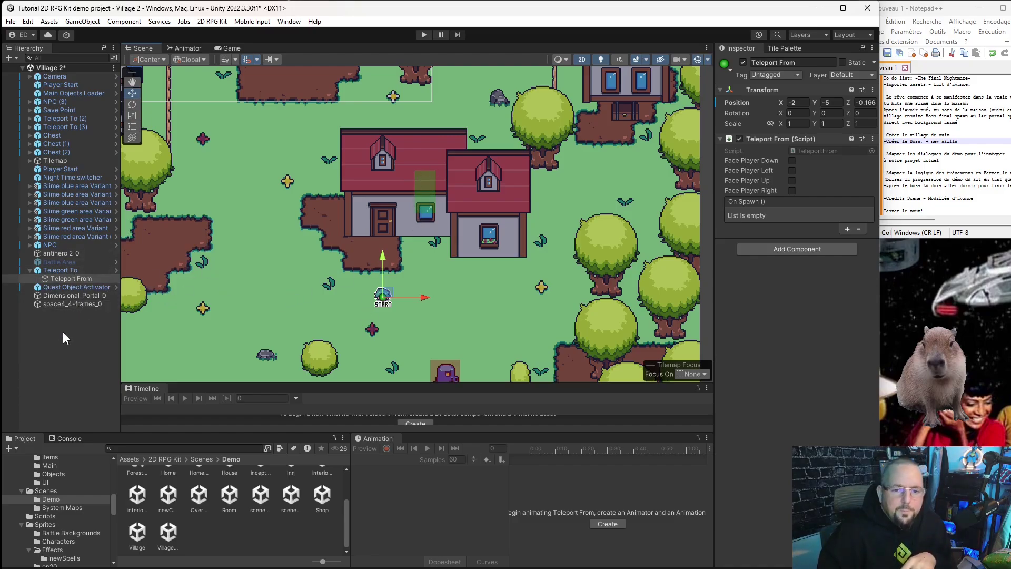
- Return Teleport To to the house door and deactivate it
{"action": "left_click", "coordinate": [422, 182]}
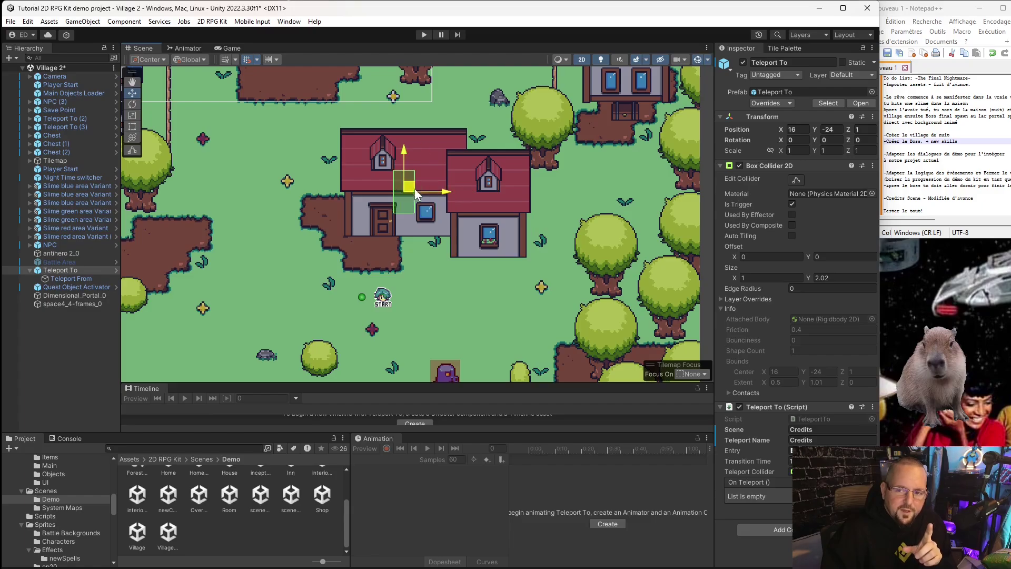
{"action": "left_click_drag", "start_coordinate": [429, 186], "coordinate": [386, 229]}
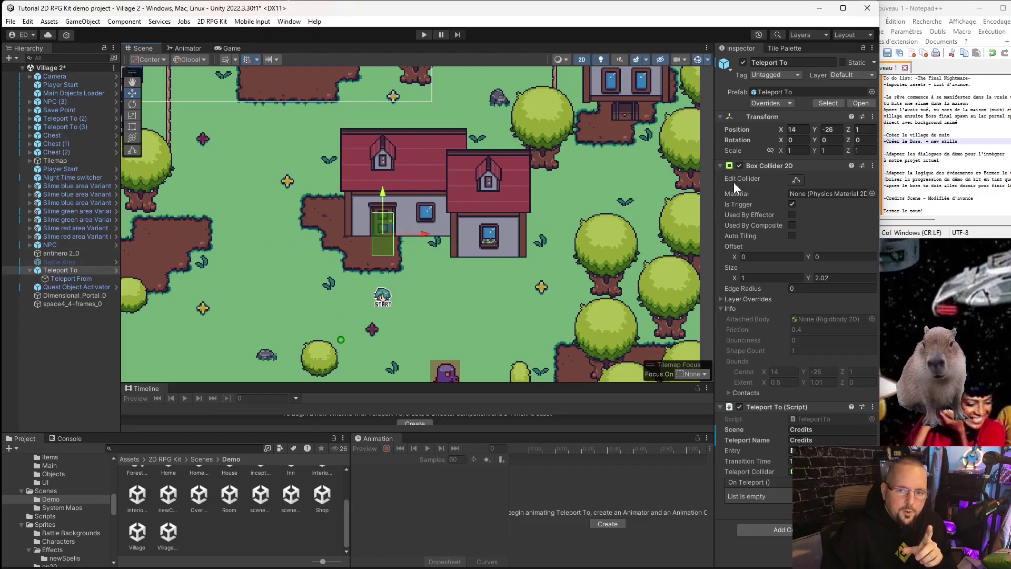
{"action": "left_click", "coordinate": [742, 63]}
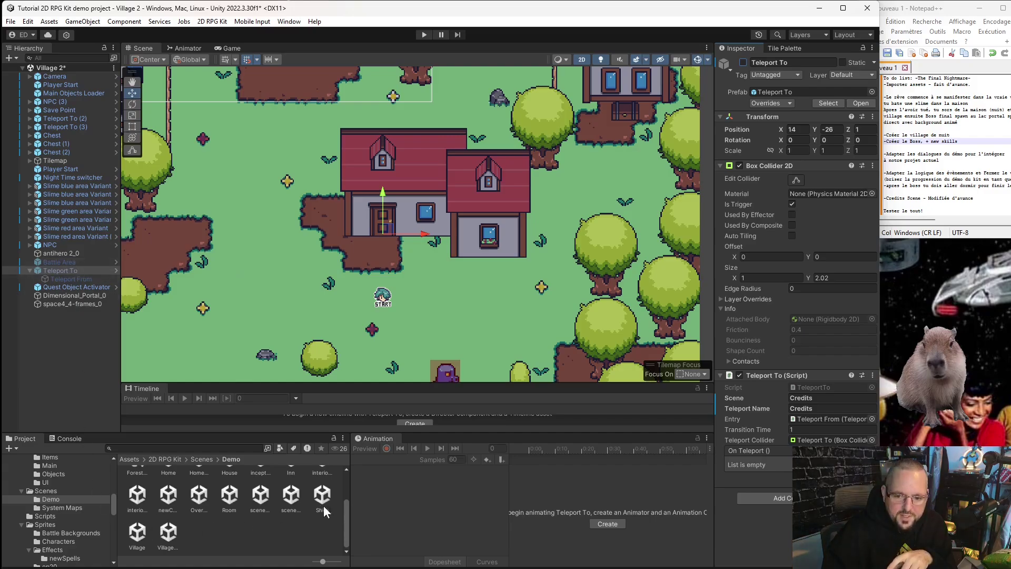
- Save Village 2 at the prompt, open Home 2, and inspect its exit teleport to Village 2
{"action": "scroll", "coordinate": [176, 505], "scroll_direction": "up", "scroll_amount": 1}
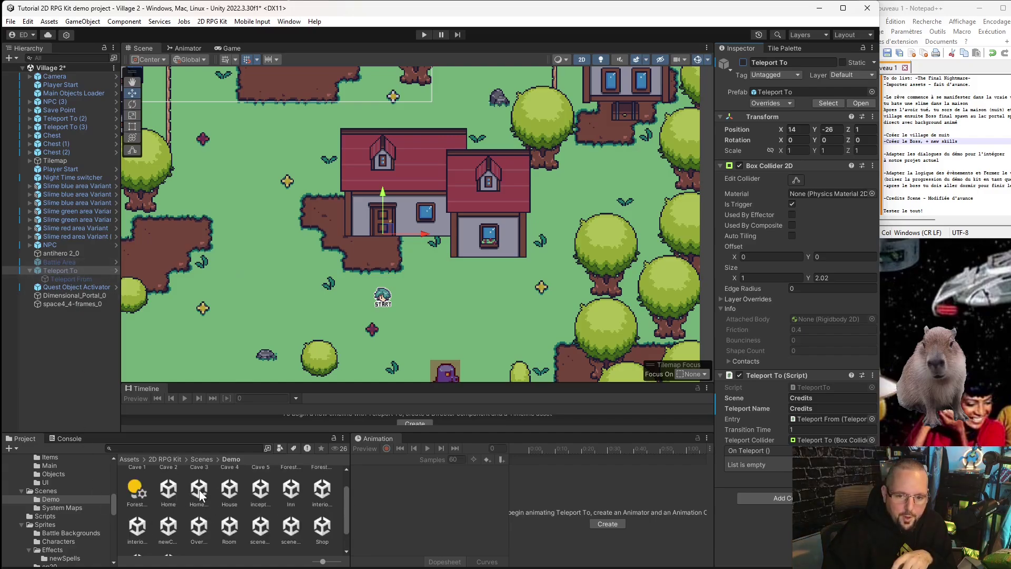
{"action": "double_click", "coordinate": [199, 491]}
{"action": "left_click", "coordinate": [429, 317]}
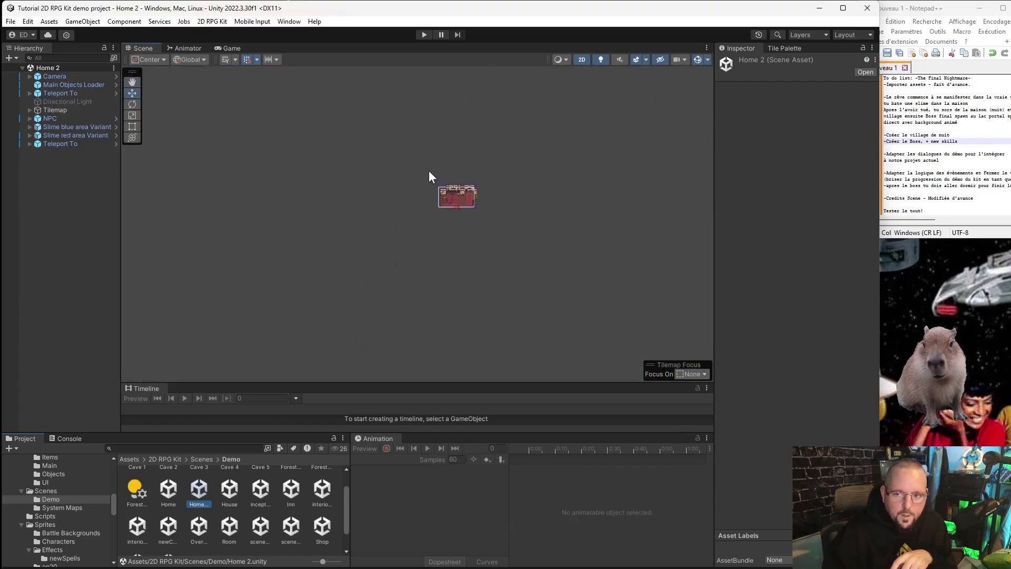
{"action": "scroll", "coordinate": [492, 212], "scroll_direction": "up", "scroll_amount": 5}
{"action": "scroll", "coordinate": [456, 188], "scroll_direction": "up", "scroll_amount": 4}
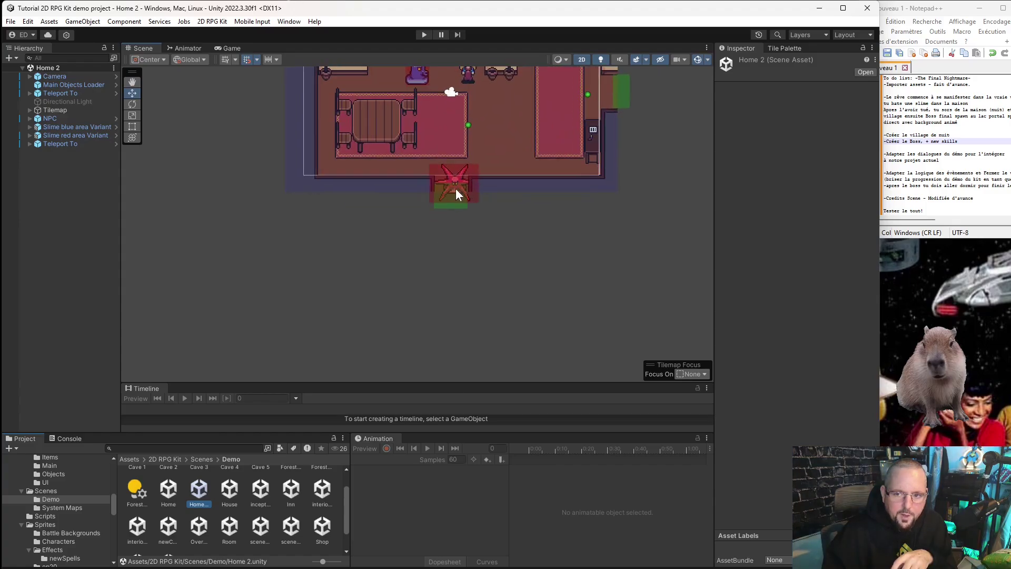
{"action": "left_click", "coordinate": [455, 204]}
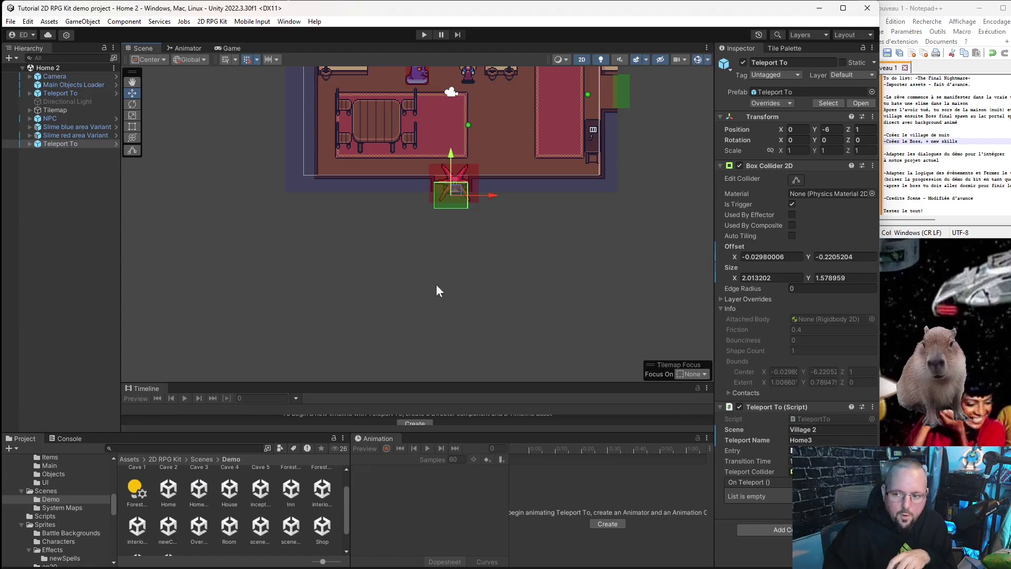
{"action": "left_click", "coordinate": [401, 275]}
{"action": "scroll", "coordinate": [220, 530], "scroll_direction": "down", "scroll_amount": 2}
- Reopen Village 2 and inspect Teleport To (2), whose scene and teleport name are Shop
{"action": "double_click", "coordinate": [168, 532]}
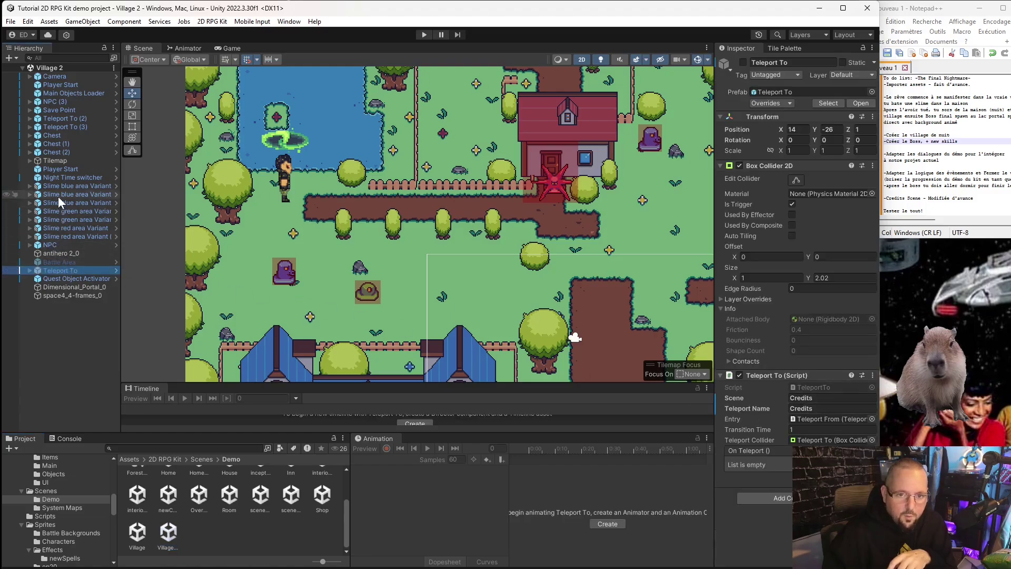
{"action": "left_click", "coordinate": [64, 126]}
{"action": "left_click", "coordinate": [65, 118]}
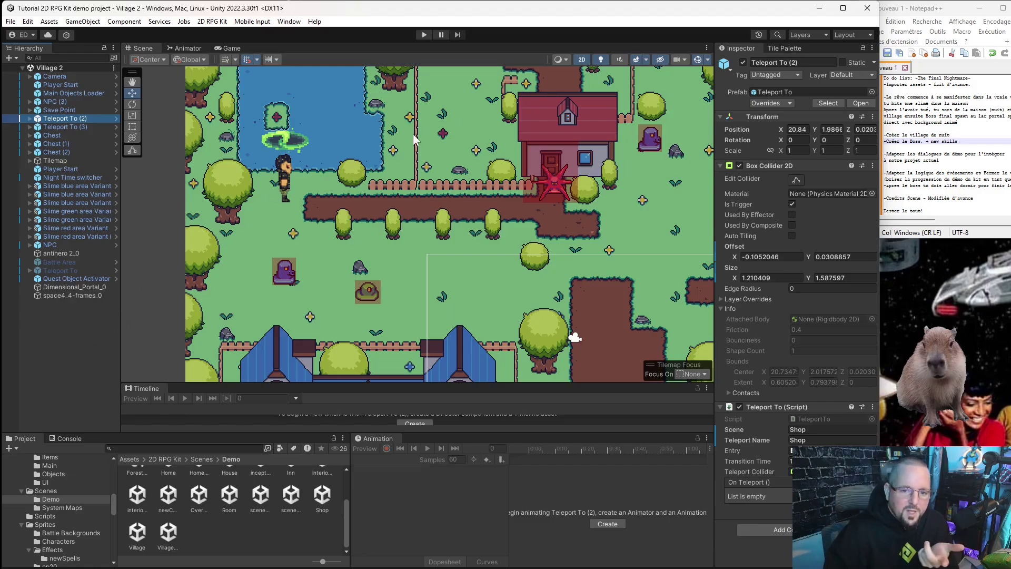
{"action": "left_click", "coordinate": [115, 262]}
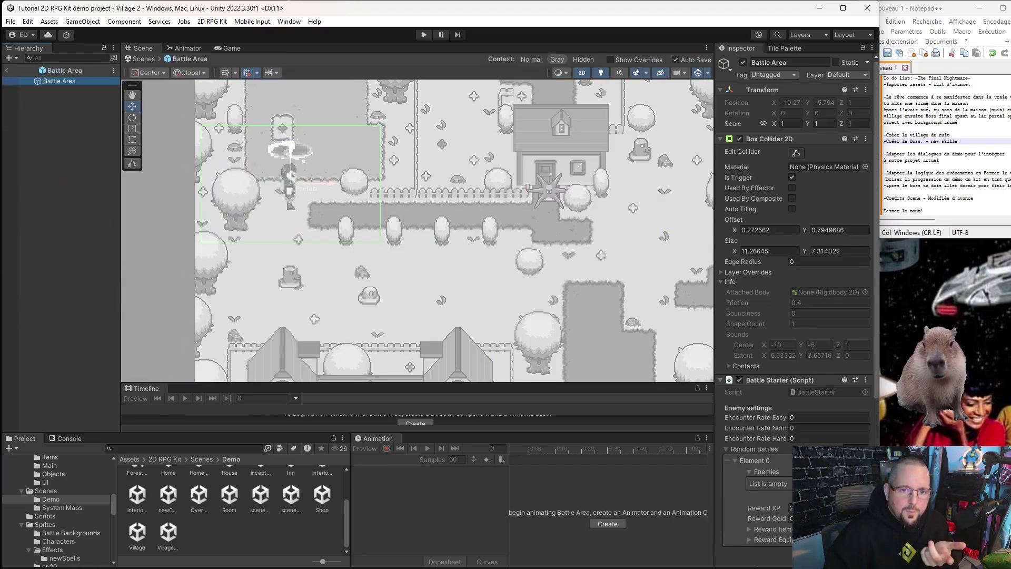
{"action": "left_click", "coordinate": [7, 71]}
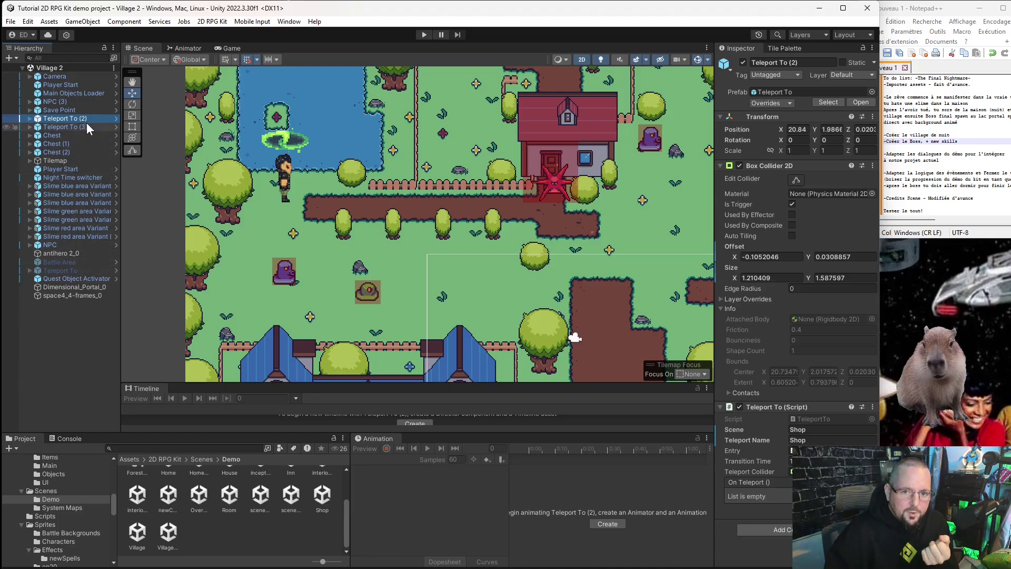
- Add a Teleport To object on the house door with its arrival point near START
{"action": "right_click", "coordinate": [65, 320]}
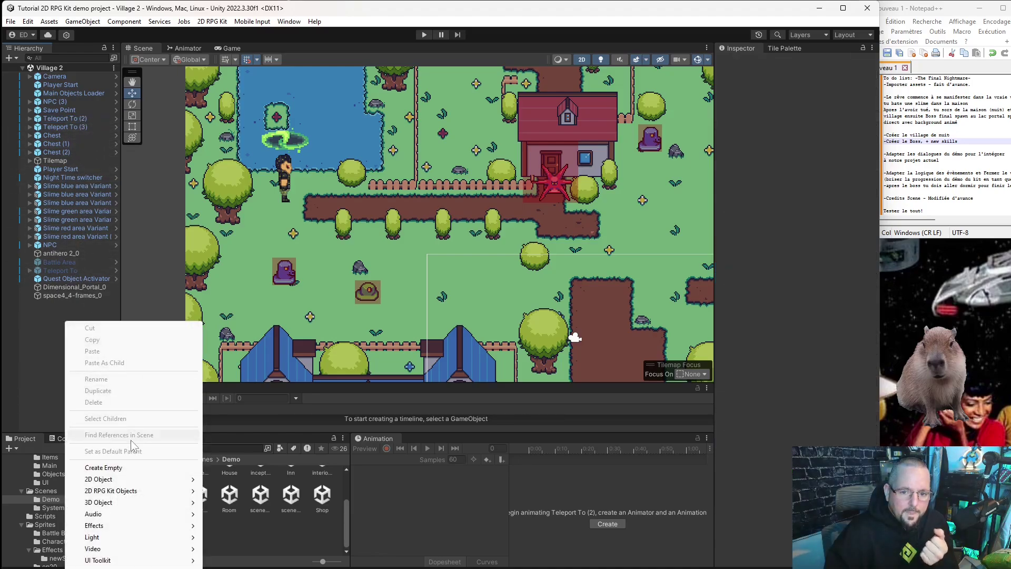
{"action": "mouse_move", "coordinate": [151, 487]}
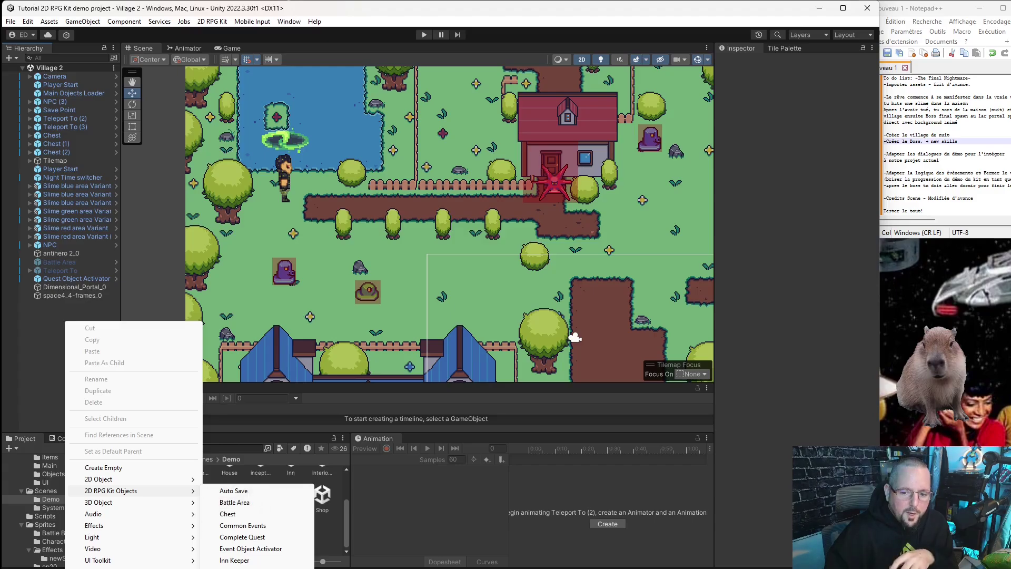
{"action": "left_click", "coordinate": [234, 566]}
{"action": "scroll", "coordinate": [346, 240], "scroll_direction": "down", "scroll_amount": 5}
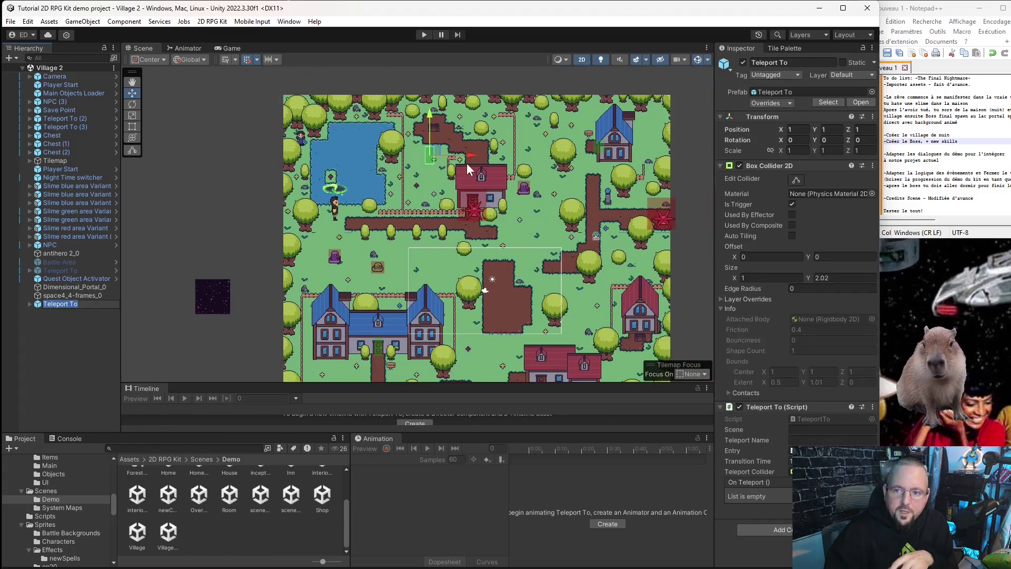
{"action": "left_click_drag", "start_coordinate": [441, 154], "coordinate": [495, 327]}
{"action": "scroll", "coordinate": [330, 206], "scroll_direction": "up", "scroll_amount": 5}
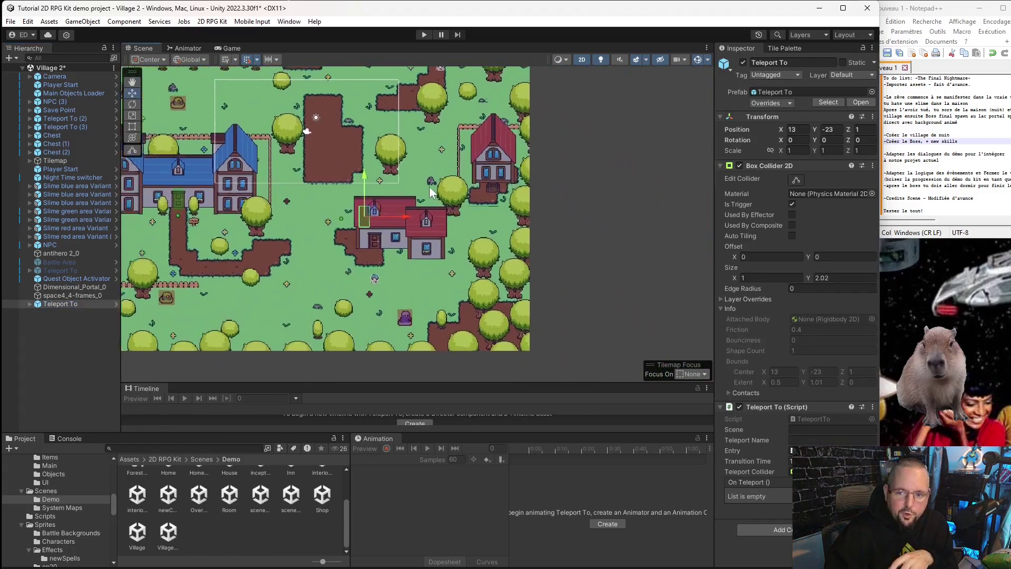
{"action": "left_click_drag", "start_coordinate": [354, 212], "coordinate": [400, 212]}
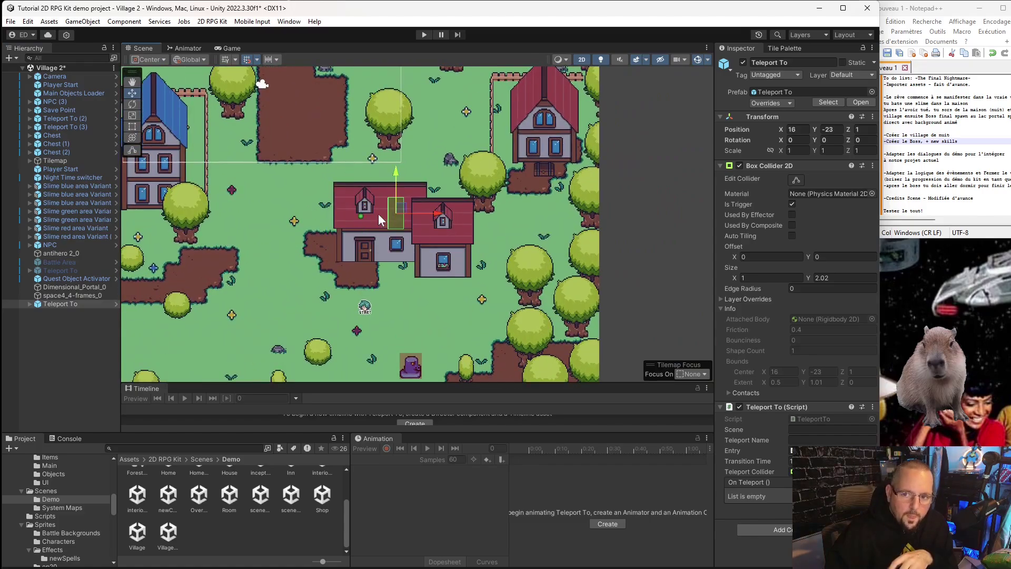
{"action": "left_click", "coordinate": [359, 215]}
{"action": "left_click_drag", "start_coordinate": [360, 216], "coordinate": [367, 311]}
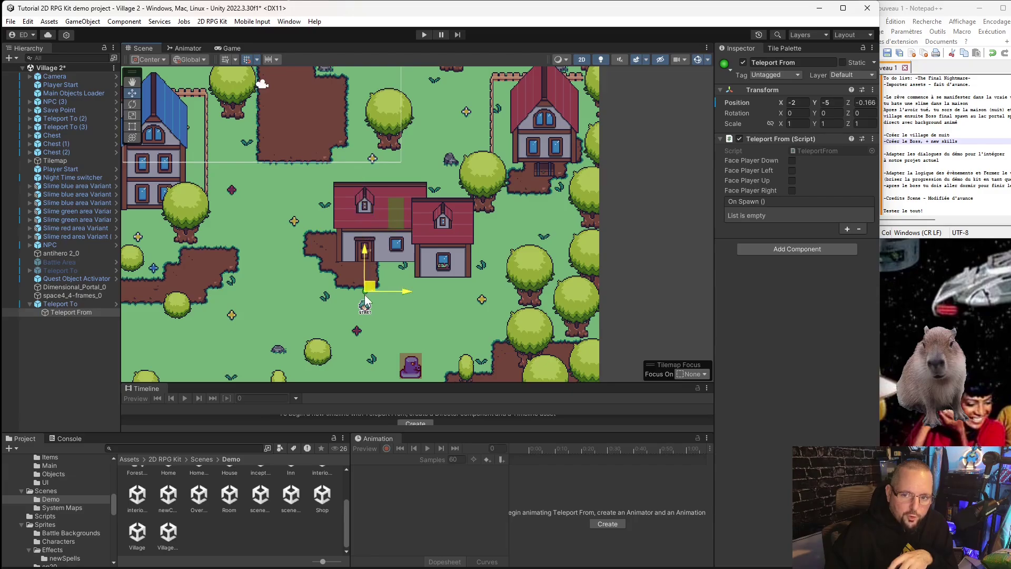
- Set the teleport's Scene to Home 2 and Teleport Name to Home3, then save Village 2
{"action": "left_click", "coordinate": [400, 211]}
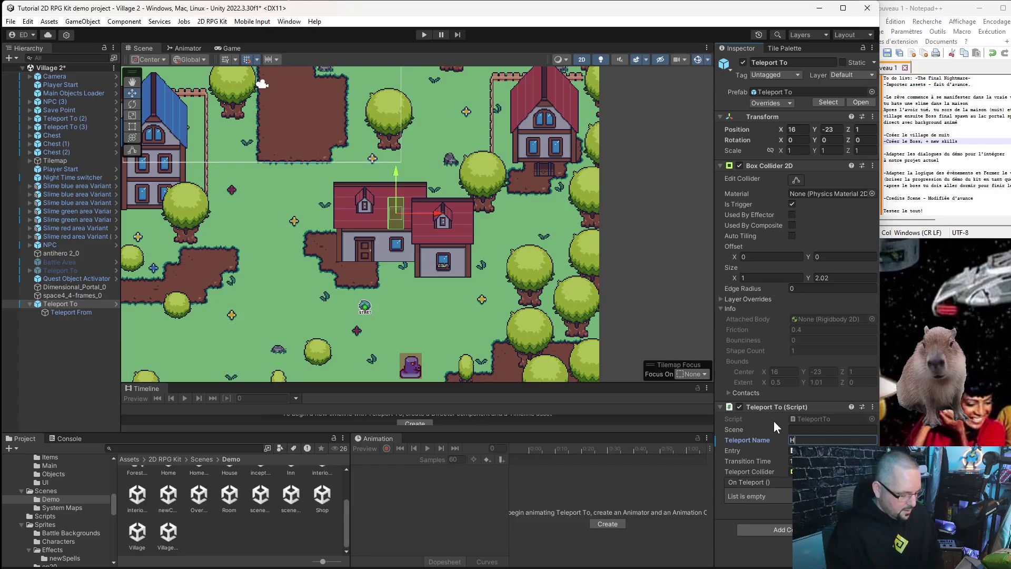
{"action": "type", "text": "Home3"}
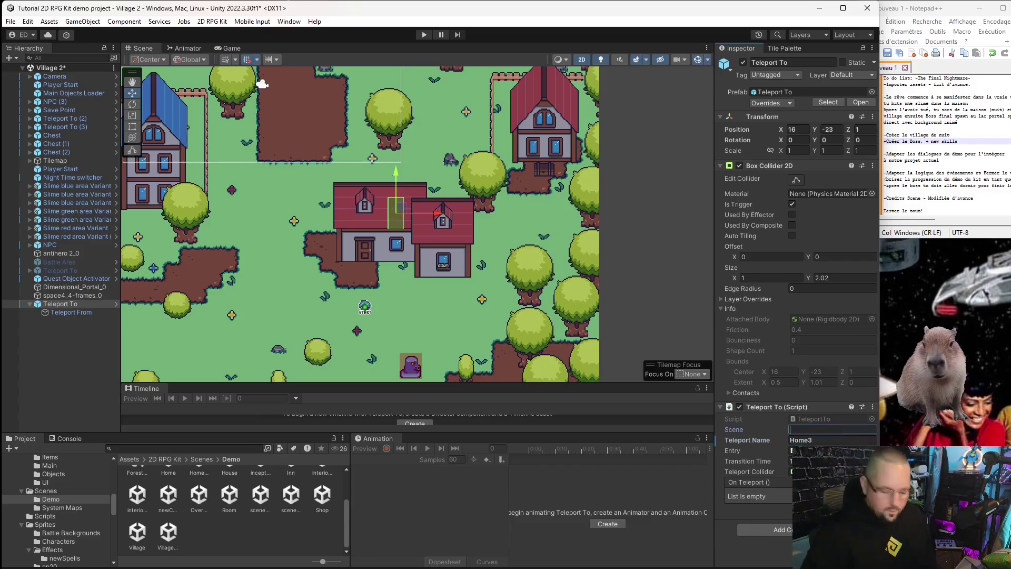
{"action": "type", "text": "me 2"}
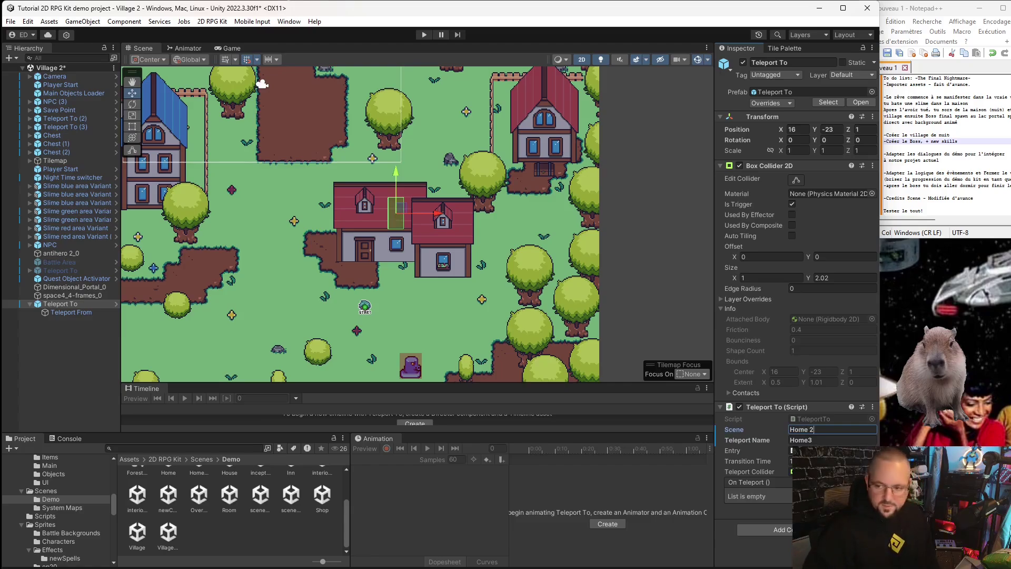
{"action": "key", "text": "Return"}
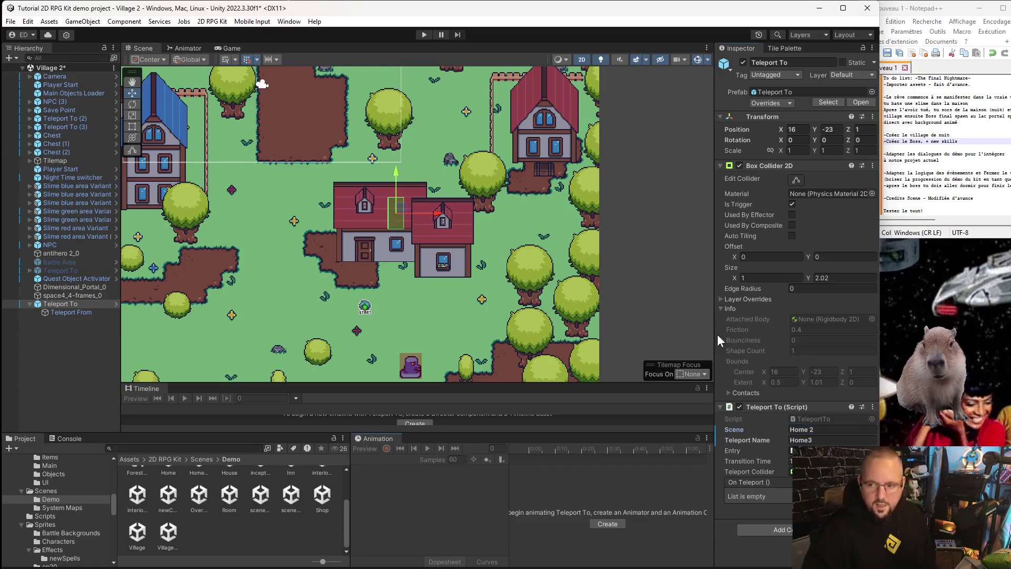
{"action": "left_click", "coordinate": [10, 21]}
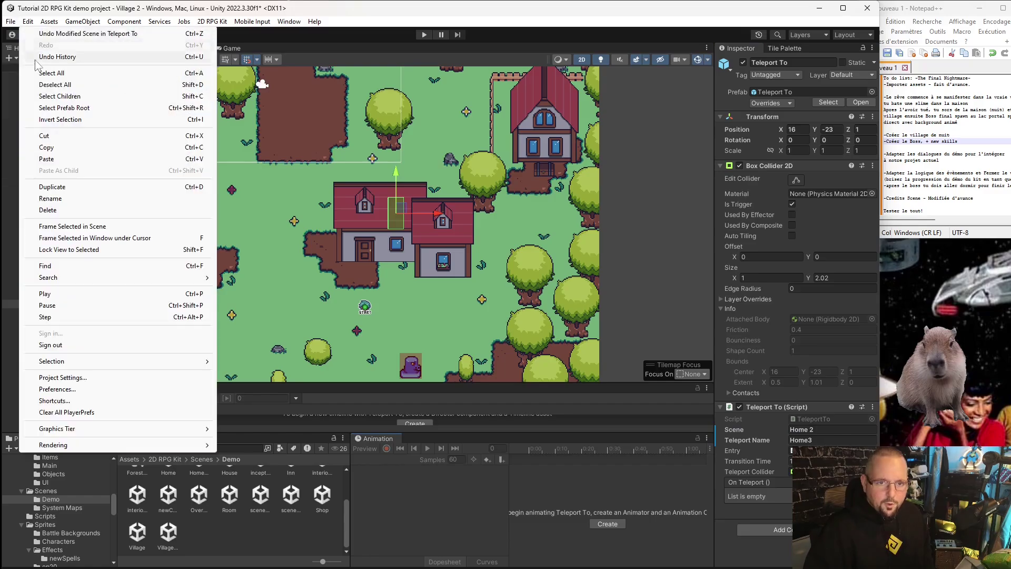
{"action": "left_click", "coordinate": [42, 76]}
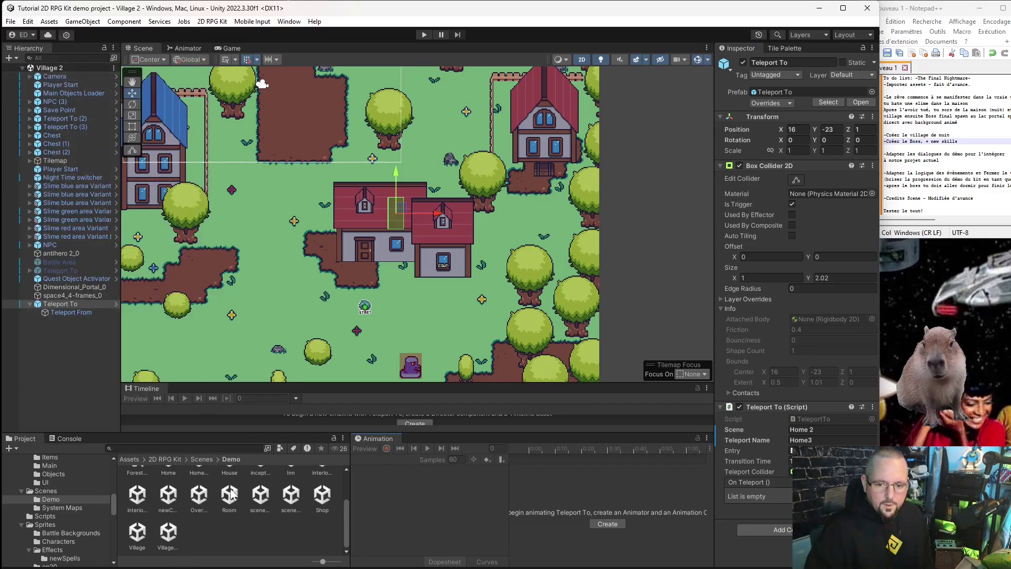
- Open Home 2, confirm its Teleport To exit targets Village 2, and start Play mode
{"action": "double_click", "coordinate": [201, 473]}
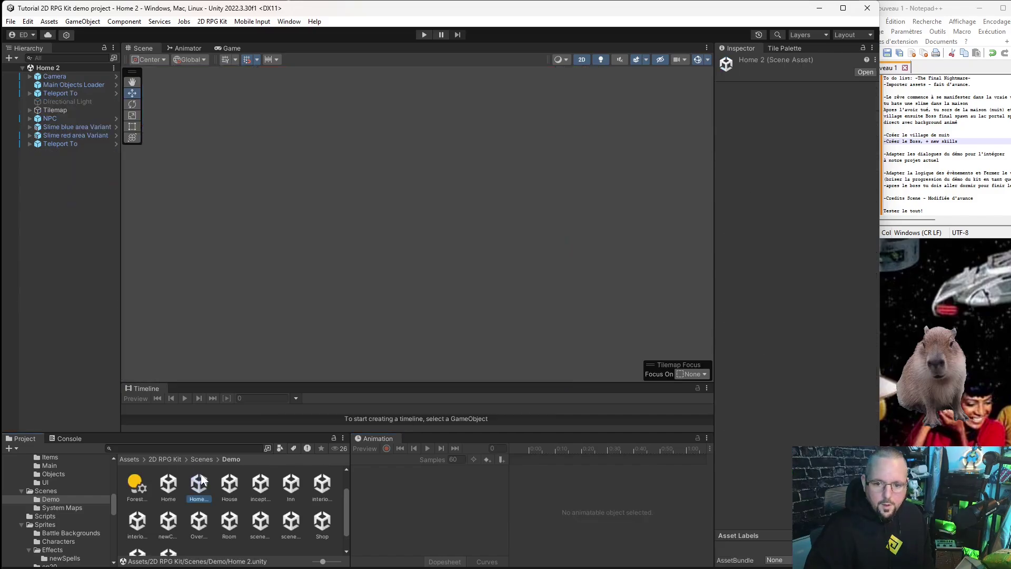
{"action": "left_click", "coordinate": [59, 144]}
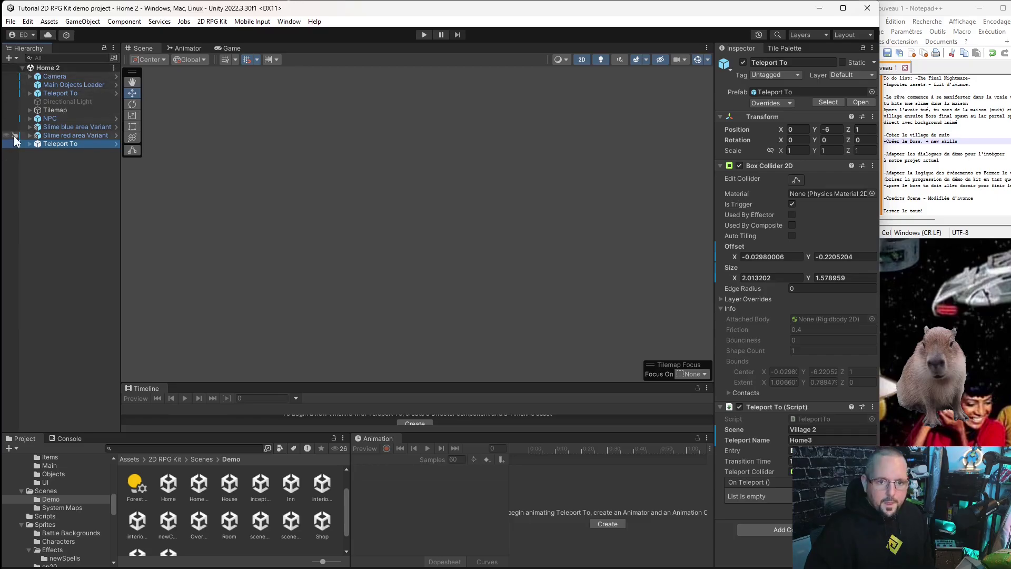
{"action": "left_click", "coordinate": [422, 35]}
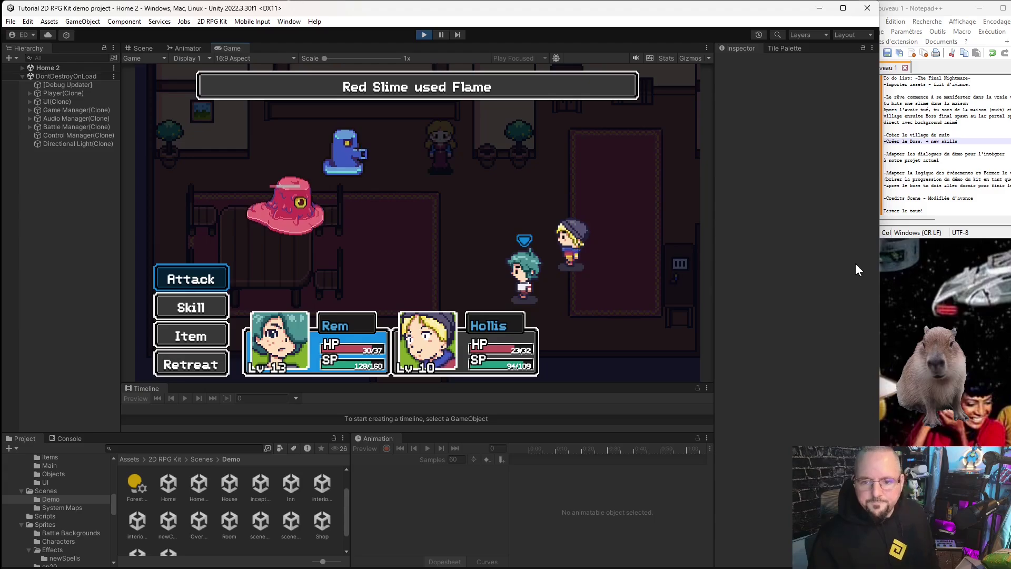
- Pick a skill to win the battle and close the battle results
{"action": "key", "text": "Down"}
{"action": "key", "text": "Return"}
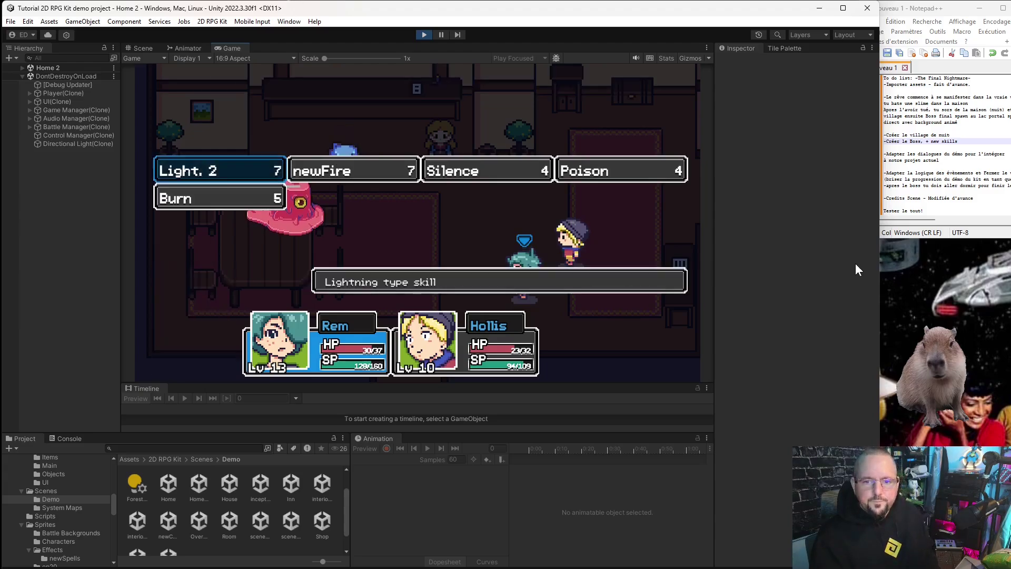
{"action": "key", "text": "Return"}
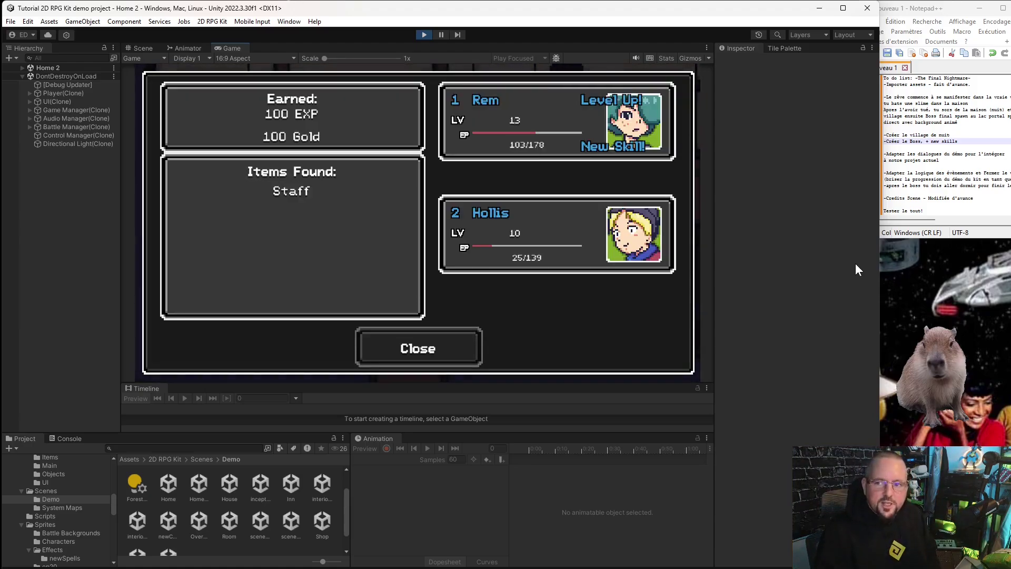
{"action": "key", "text": "Return"}
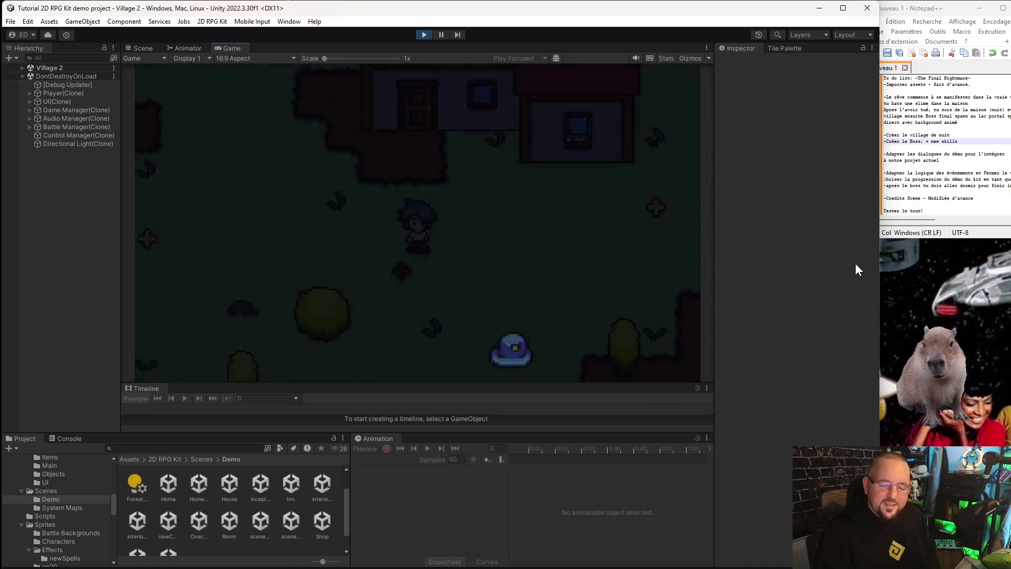
- Walk the hero around Village 2 toward the houses, briefly opening and closing the pause menu
{"action": "key", "text": "Right"}
{"action": "key", "text": "Up"}
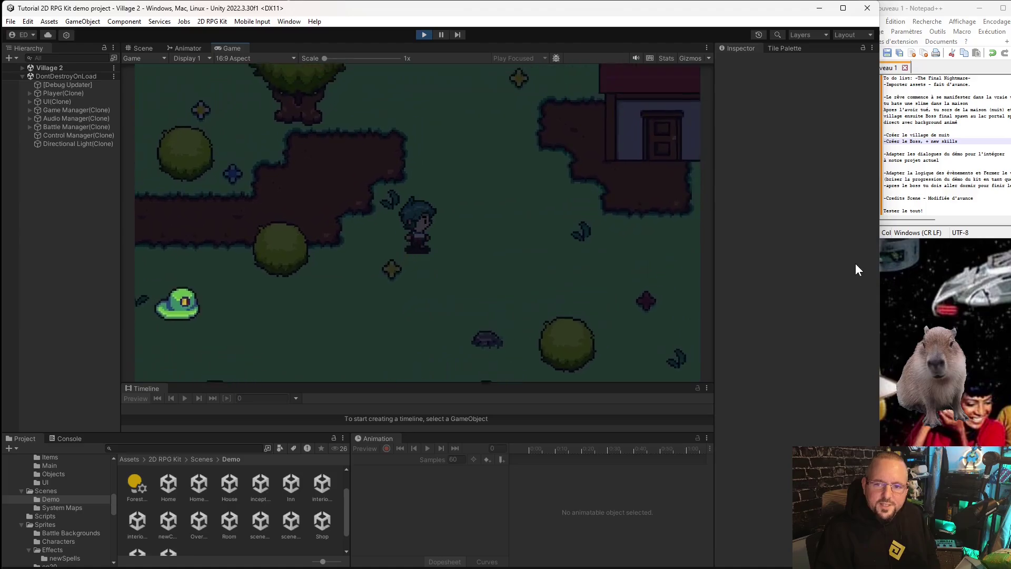
{"action": "key", "text": "Down"}
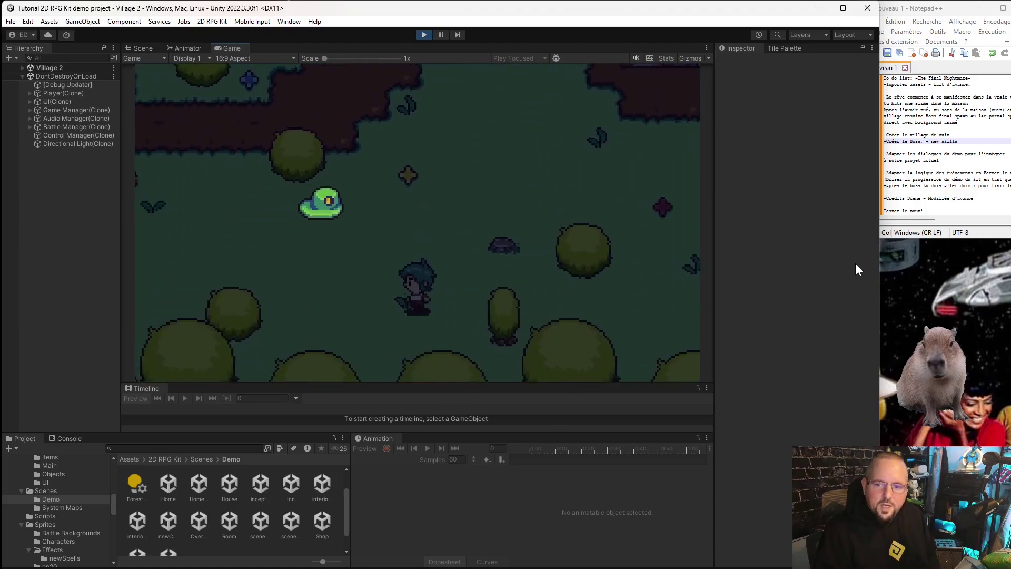
{"action": "key", "text": "Left"}
{"action": "key", "text": "Up"}
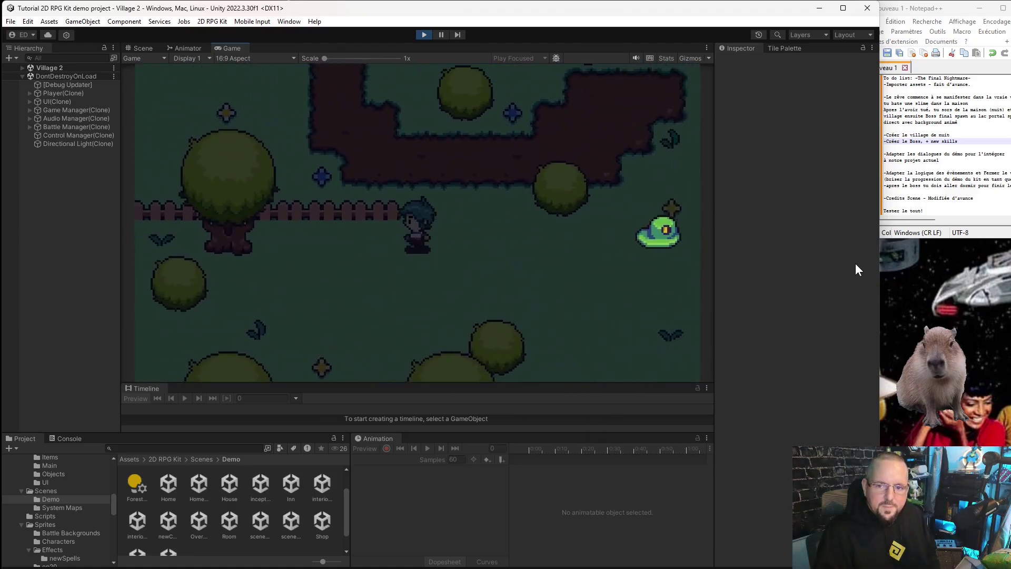
{"action": "key", "text": "Down"}
{"action": "key", "text": "Right"}
{"action": "key", "text": "Up"}
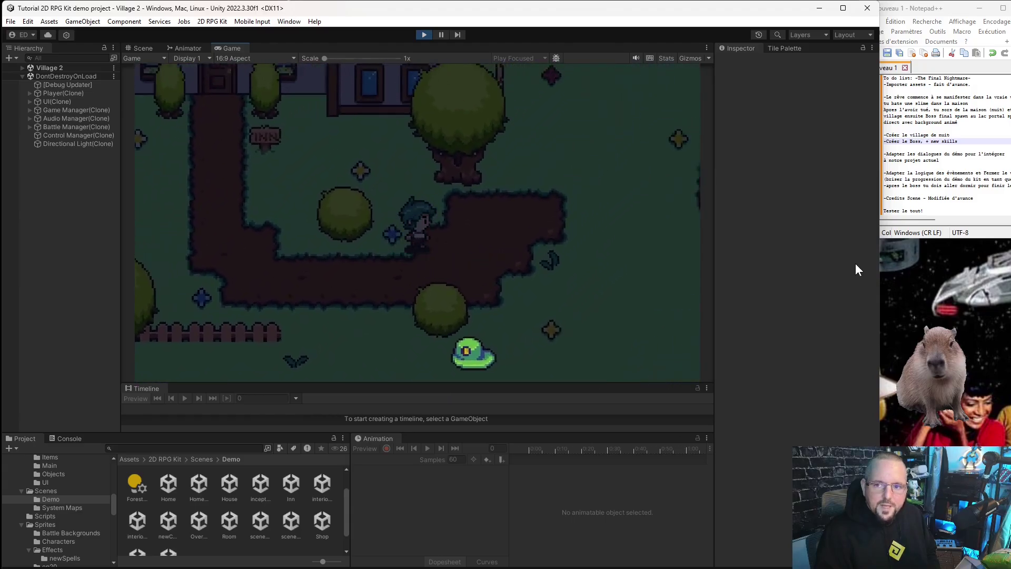
{"action": "key", "text": "Right"}
{"action": "key", "text": "Escape"}
{"action": "key", "text": "Escape"}
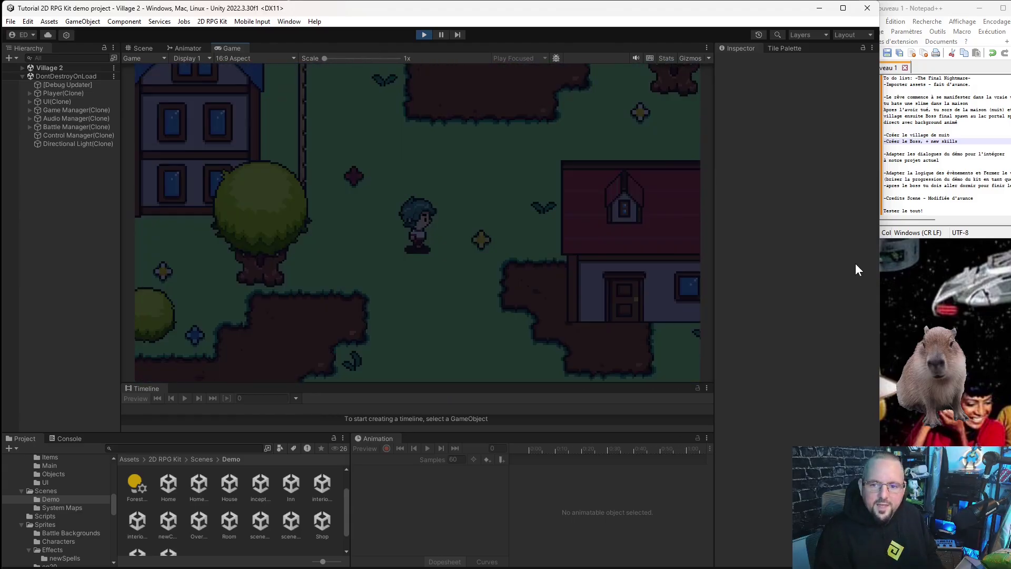
- Walk up to the Inn door and enter the Inn room
{"action": "key", "text": "Left"}
{"action": "key", "text": "Up"}
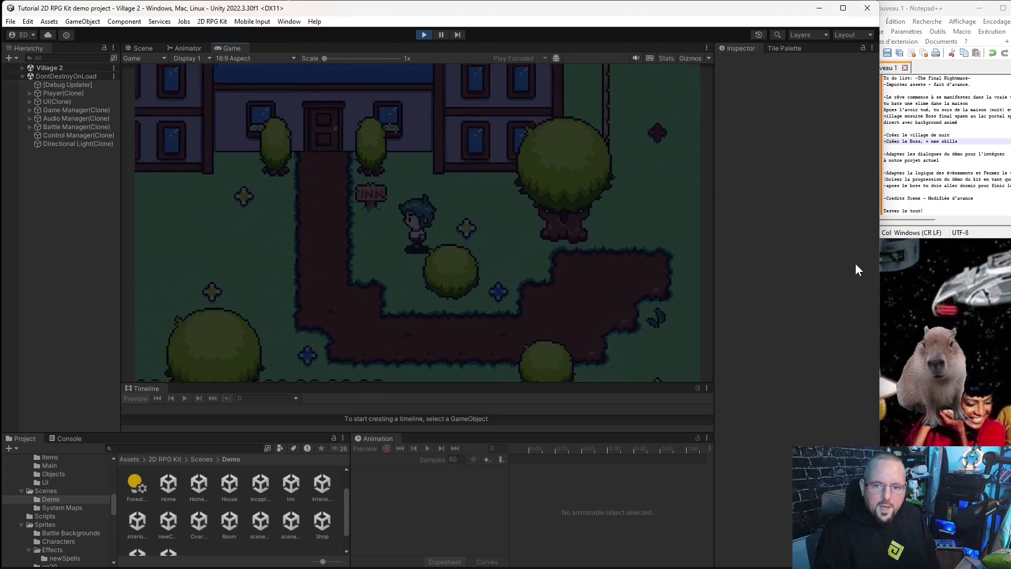
{"action": "key", "text": "Up"}
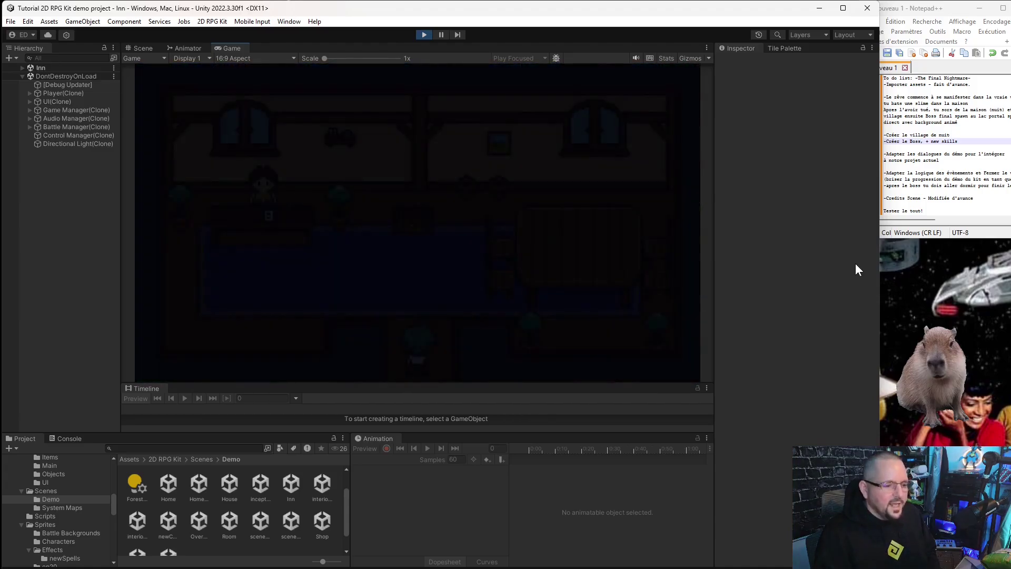
{"action": "key", "text": "Up"}
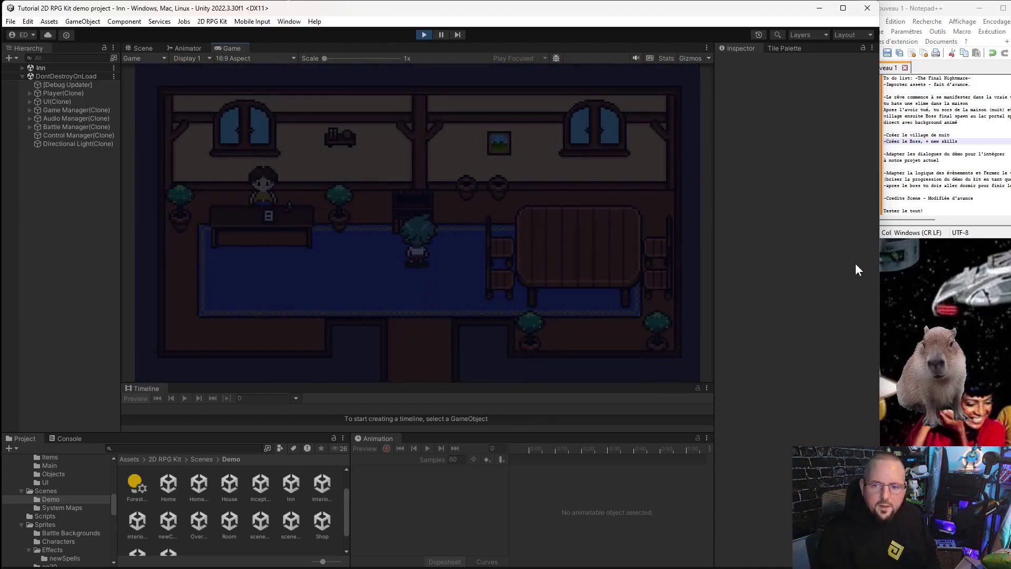
- Open the chest, talk to the Inn Keeper and pay 15g to stay
{"action": "key", "text": "space"}
{"action": "key", "text": "Left"}
{"action": "key", "text": "Down"}
{"action": "key", "text": "Up"}
{"action": "key", "text": "space"}
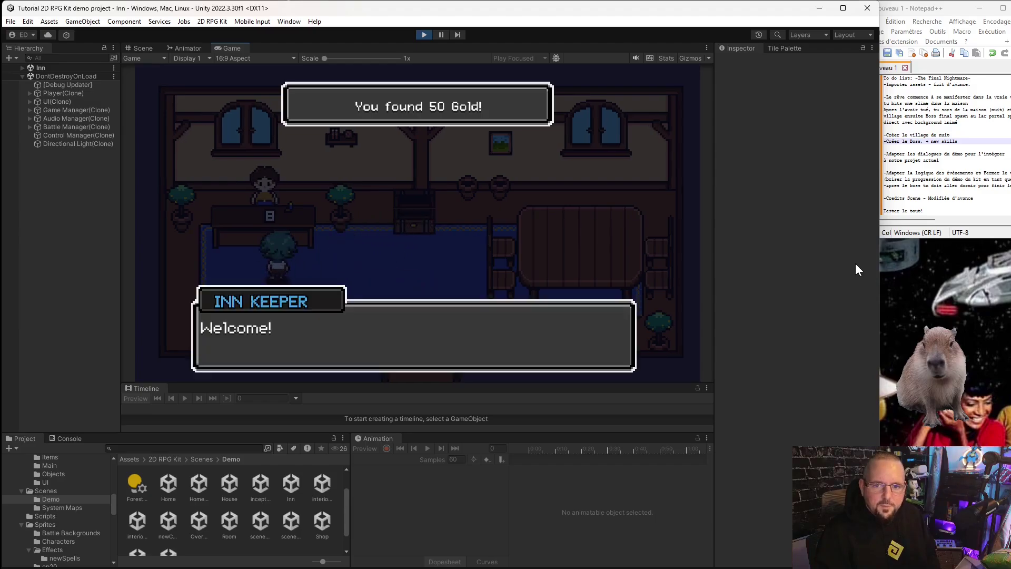
{"action": "key", "text": "space"}
{"action": "key", "text": "space"}
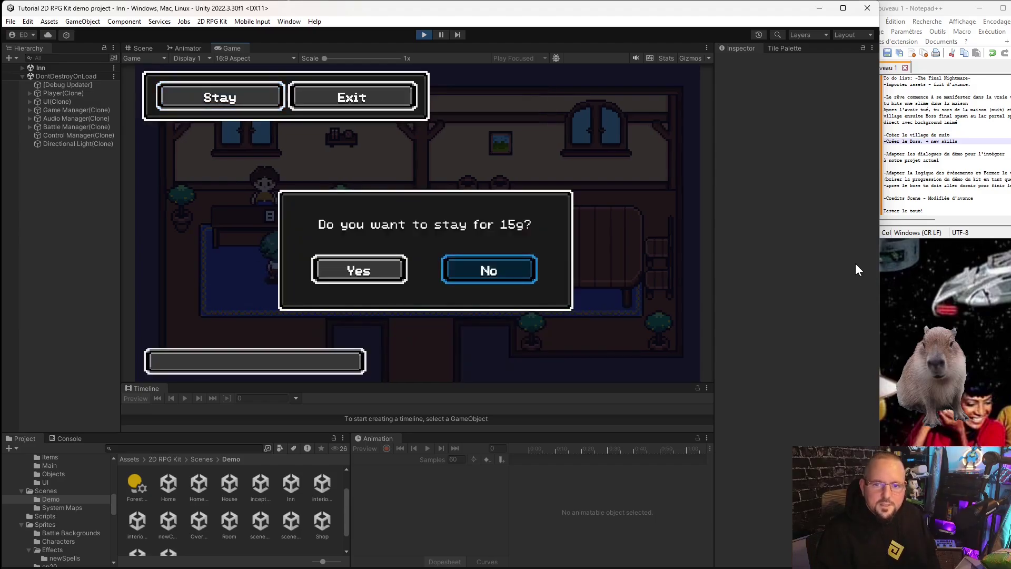
{"action": "key", "text": "Left"}
{"action": "key", "text": "space"}
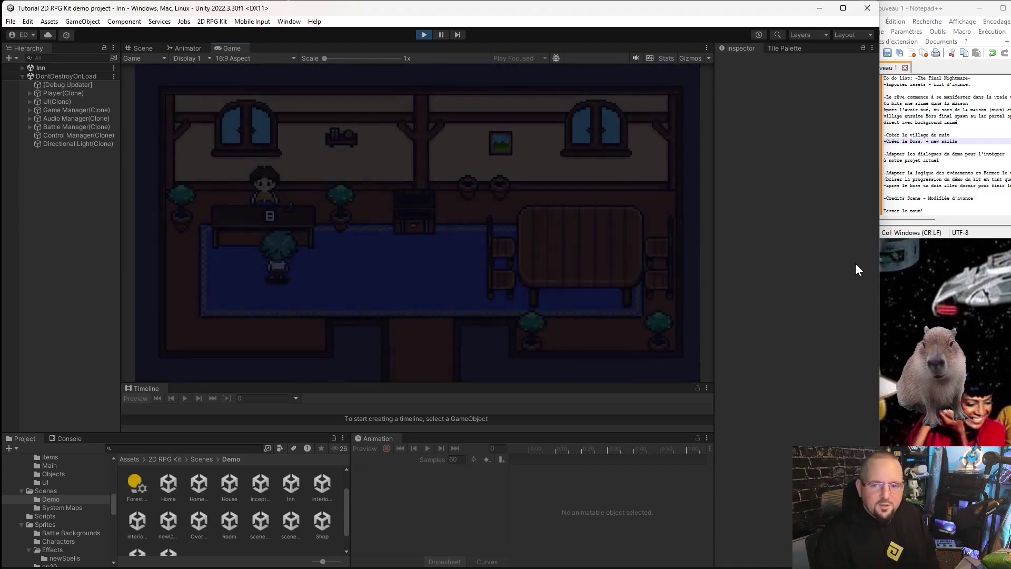
{"action": "key", "text": "space"}
- Walk out of the Inn and open the party menu
{"action": "key", "text": "Right"}
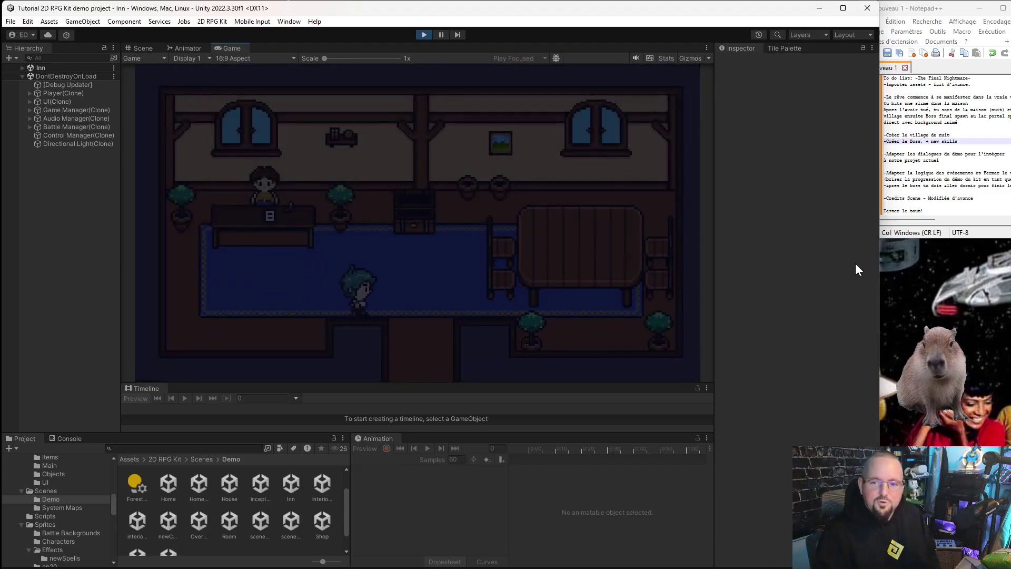
{"action": "key", "text": "Down"}
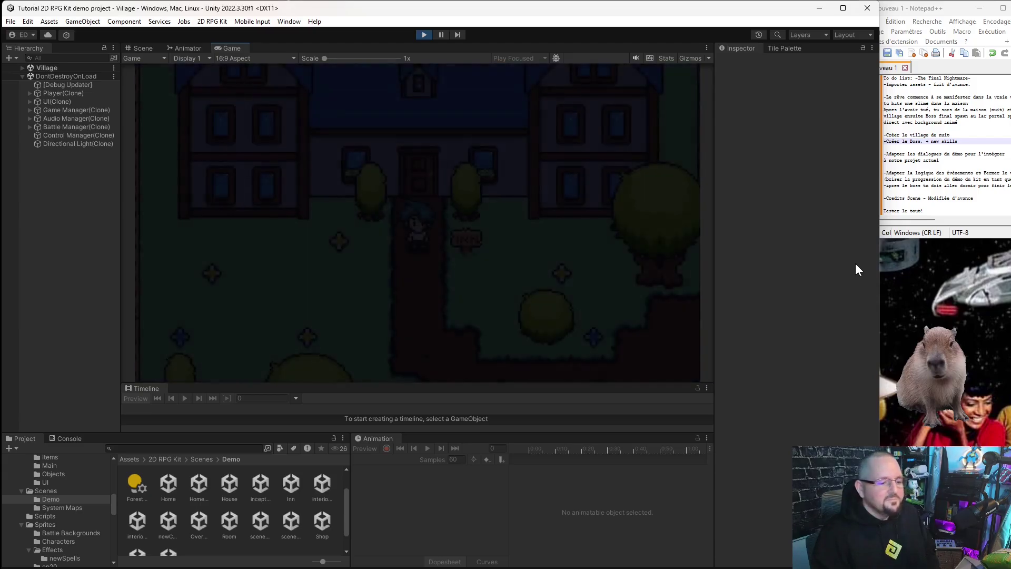
{"action": "key", "text": "Escape"}
{"action": "key", "text": "Escape"}
- Walk the hero through the village past the blue-roofed houses, up toward the lake and back
{"action": "key", "text": "Down"}
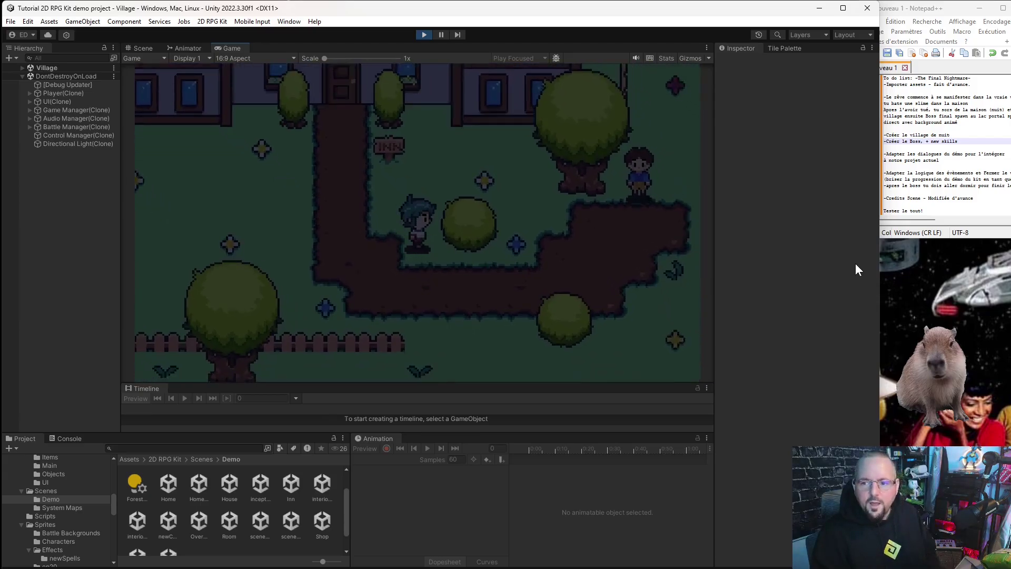
{"action": "key", "text": "Down"}
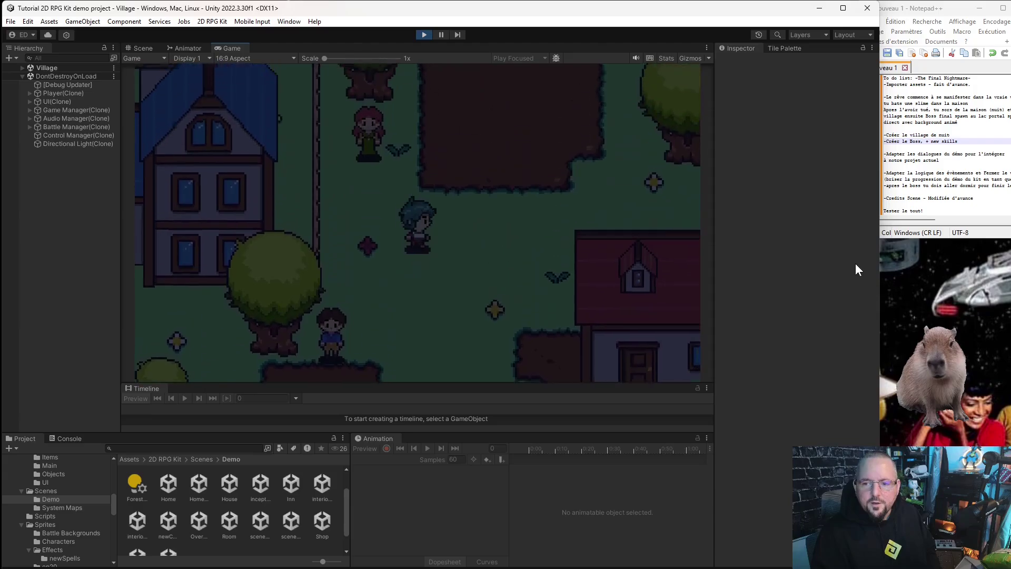
{"action": "key", "text": "Up"}
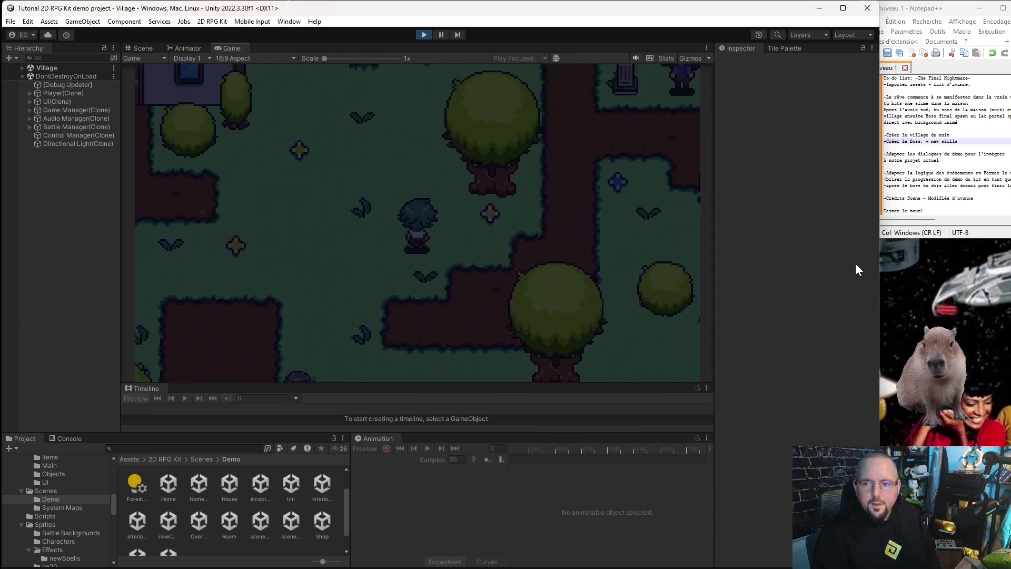
{"action": "key", "text": "Up"}
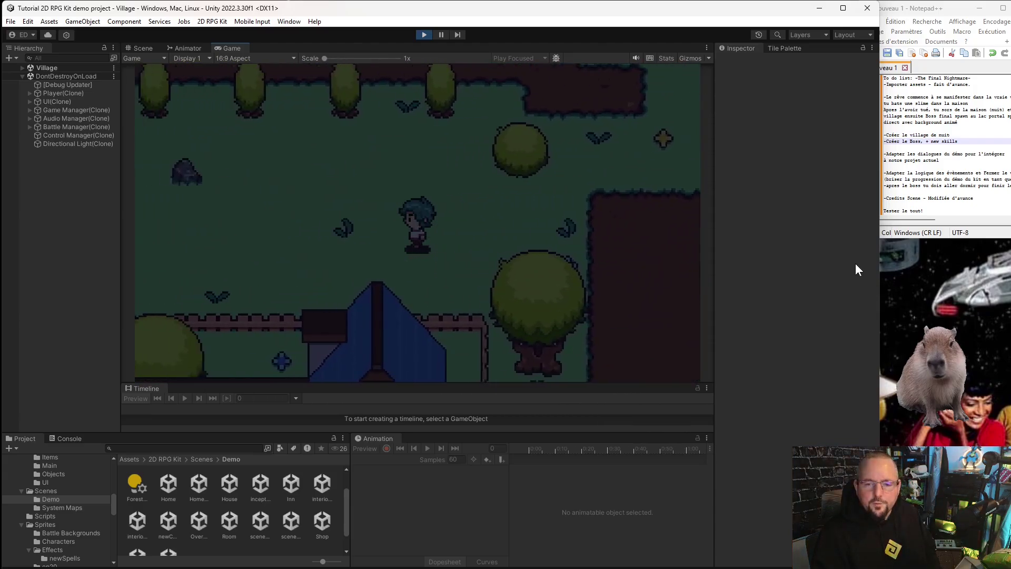
{"action": "key", "text": "Up"}
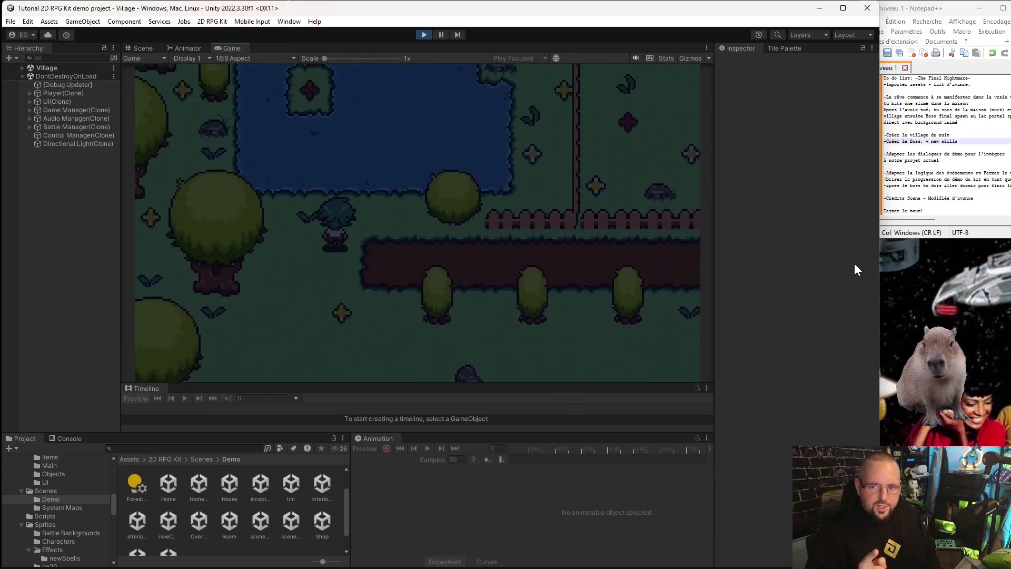
{"action": "key", "text": "Down"}
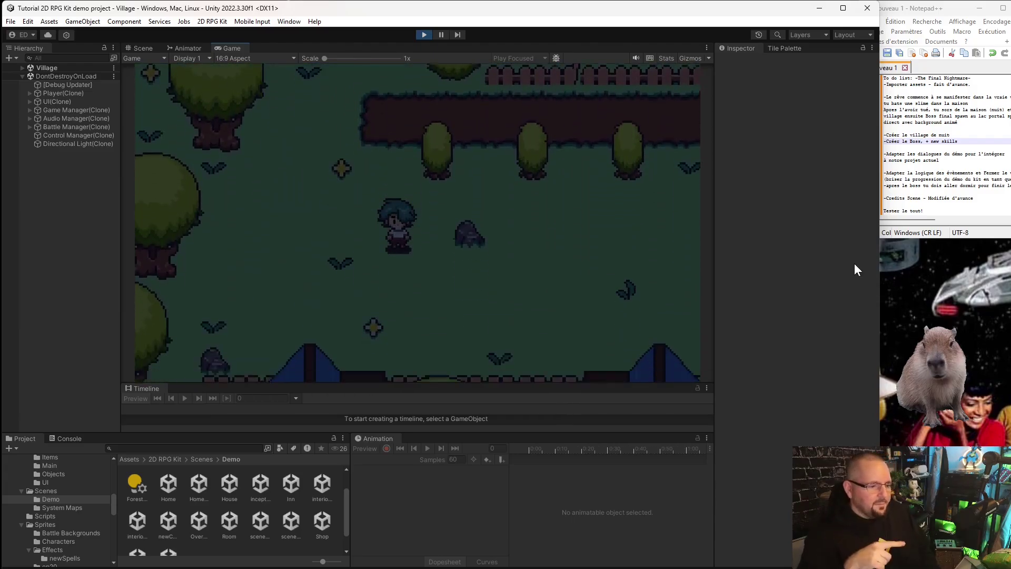
{"action": "key", "text": "Right"}
{"action": "key", "text": "Up"}
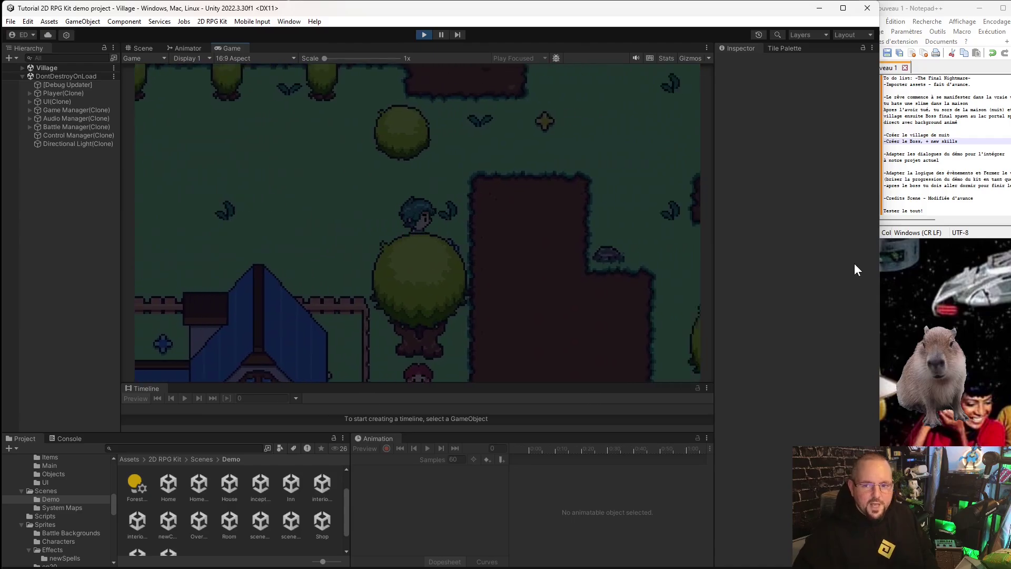
- Stop the play test and open the Village 2 scene from Scenes > Demo
{"action": "left_click", "coordinate": [424, 34]}
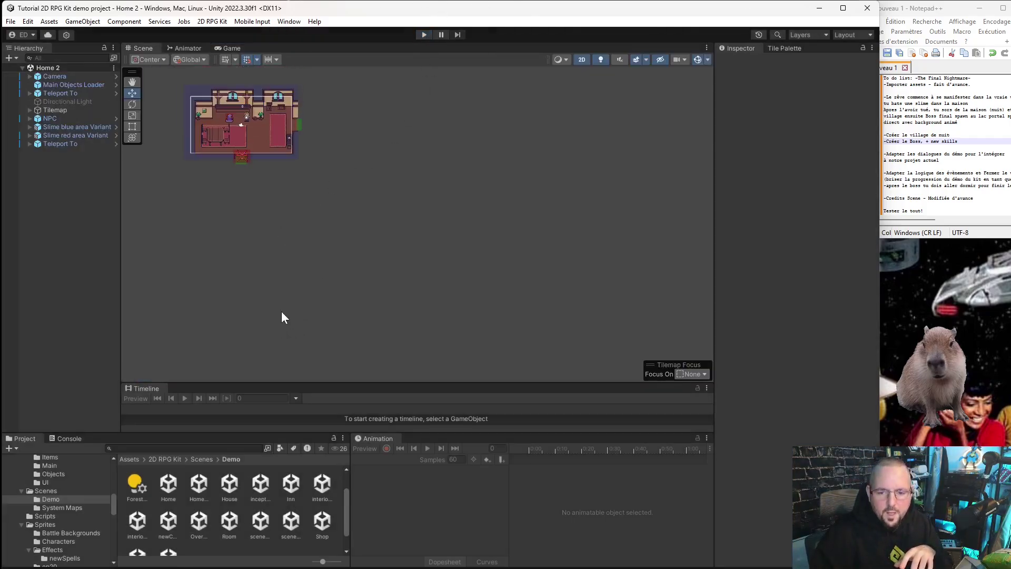
{"action": "scroll", "coordinate": [274, 284], "scroll_direction": "down", "scroll_amount": 3}
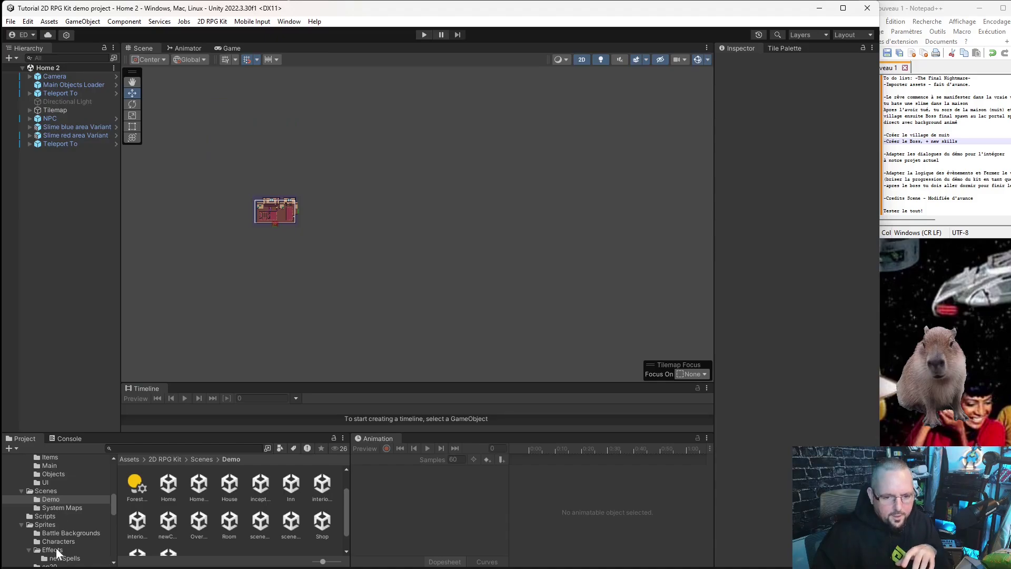
{"action": "scroll", "coordinate": [56, 522], "scroll_direction": "down", "scroll_amount": 3}
{"action": "scroll", "coordinate": [60, 485], "scroll_direction": "up", "scroll_amount": 2}
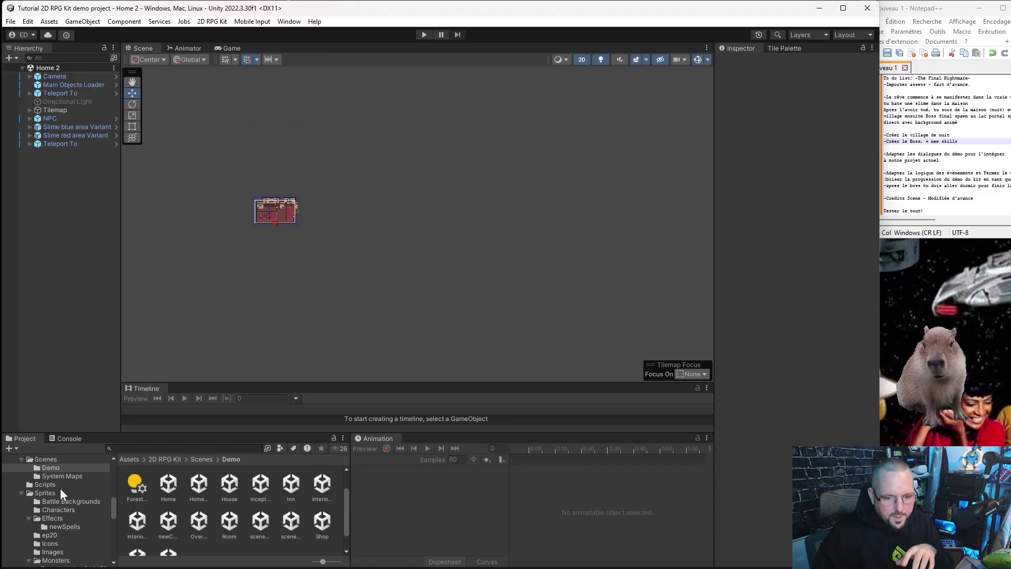
{"action": "scroll", "coordinate": [177, 528], "scroll_direction": "down", "scroll_amount": 2}
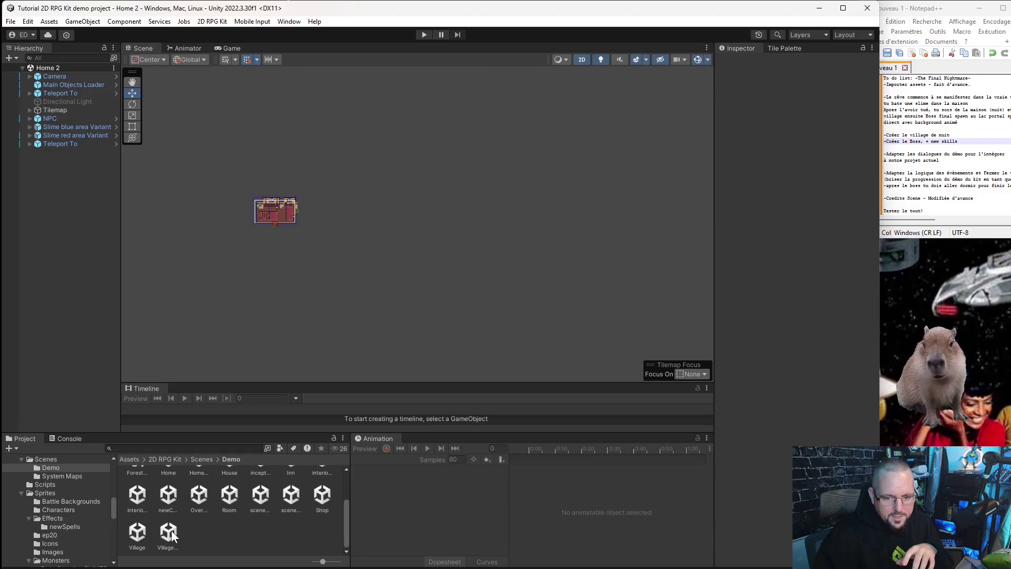
{"action": "double_click", "coordinate": [169, 532]}
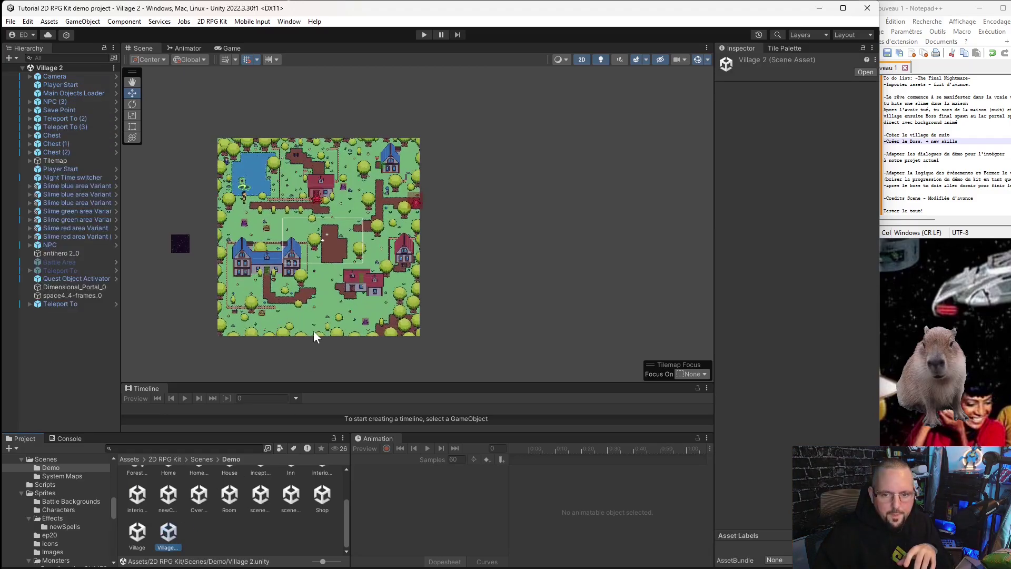
- Select Teleport To (3) and zoom the Scene view onto the Inn door it serves
{"action": "scroll", "coordinate": [275, 322], "scroll_direction": "up", "scroll_amount": 3}
{"action": "left_click", "coordinate": [261, 228]}
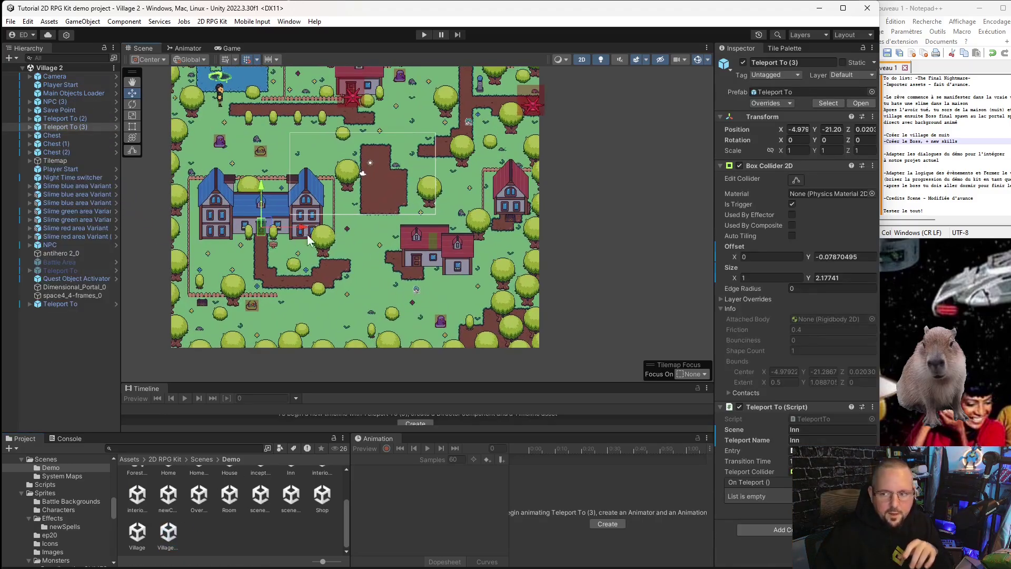
{"action": "scroll", "coordinate": [330, 244], "scroll_direction": "up", "scroll_amount": 2}
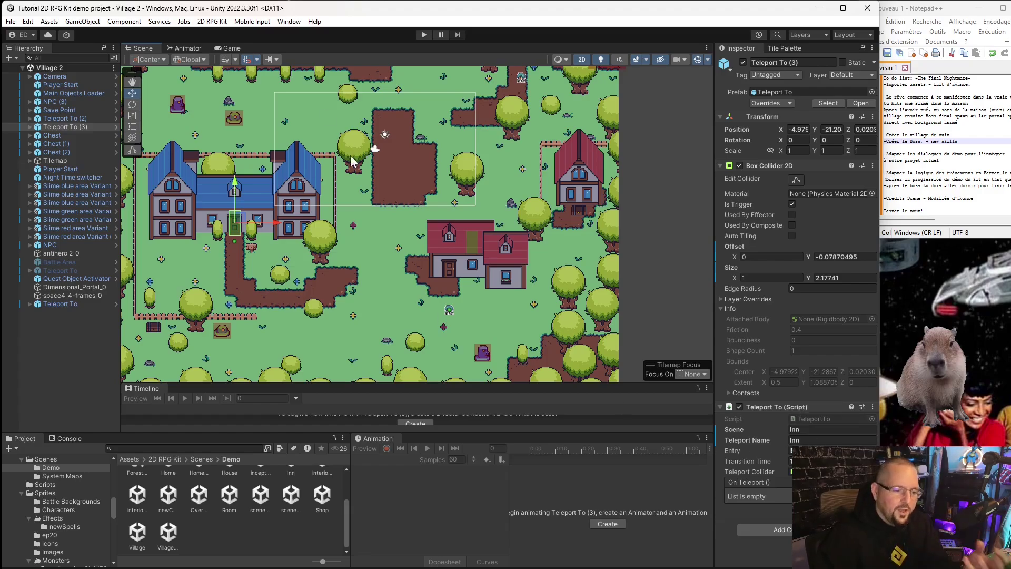
{"action": "middle_click_drag", "start_coordinate": [242, 253], "coordinate": [356, 297]}
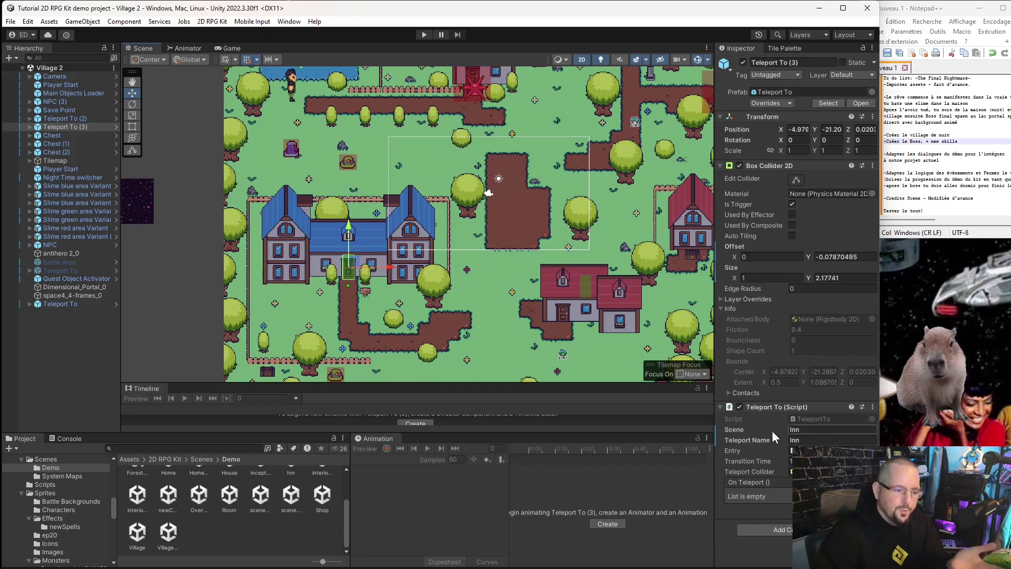
{"action": "scroll", "coordinate": [263, 323], "scroll_direction": "up", "scroll_amount": 2}
{"action": "scroll", "coordinate": [441, 285], "scroll_direction": "down", "scroll_amount": 3}
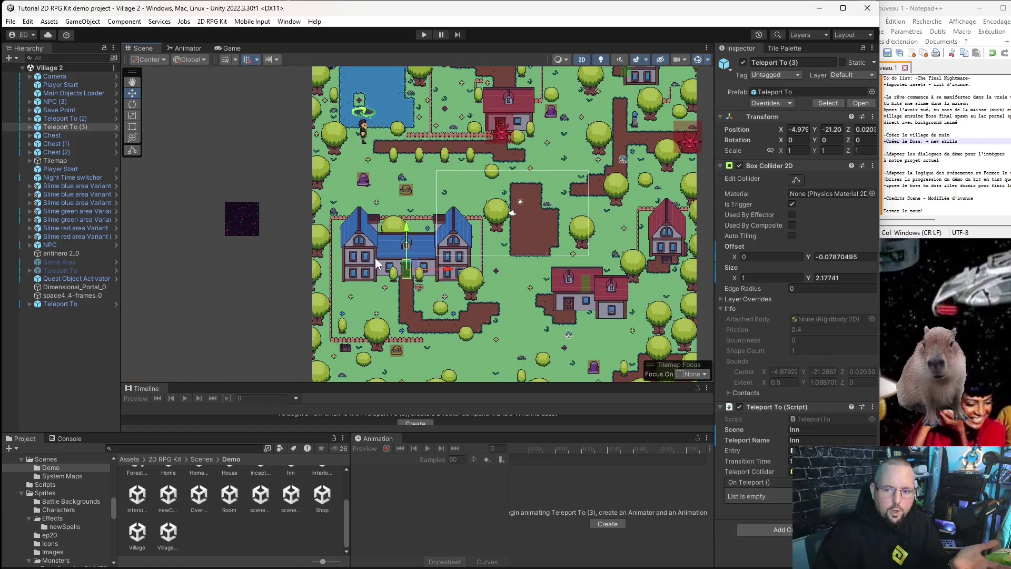
{"action": "scroll", "coordinate": [405, 283], "scroll_direction": "up", "scroll_amount": 3}
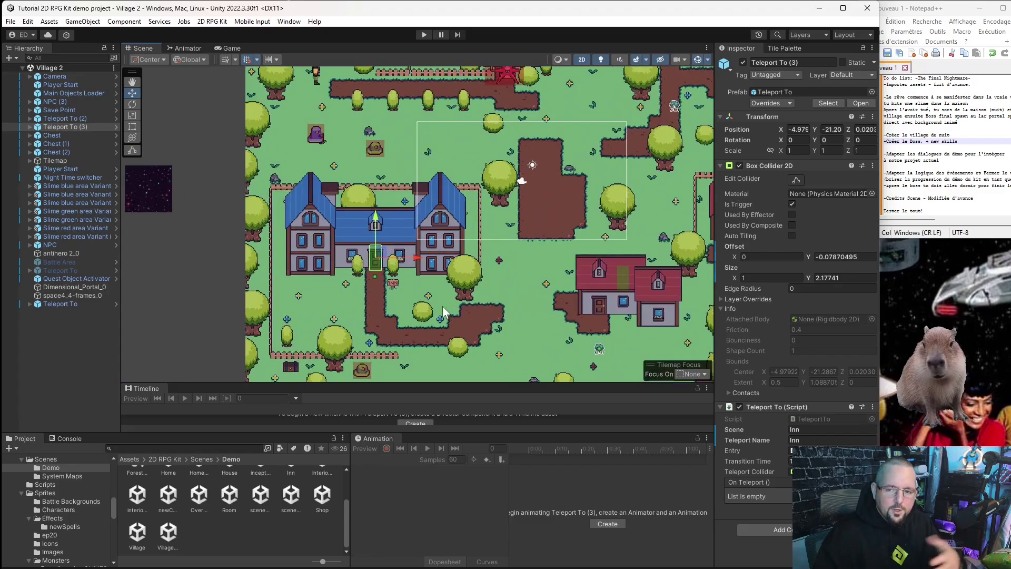
{"action": "scroll", "coordinate": [340, 276], "scroll_direction": "up", "scroll_amount": 1}
{"action": "scroll", "coordinate": [254, 522], "scroll_direction": "up", "scroll_amount": 2}
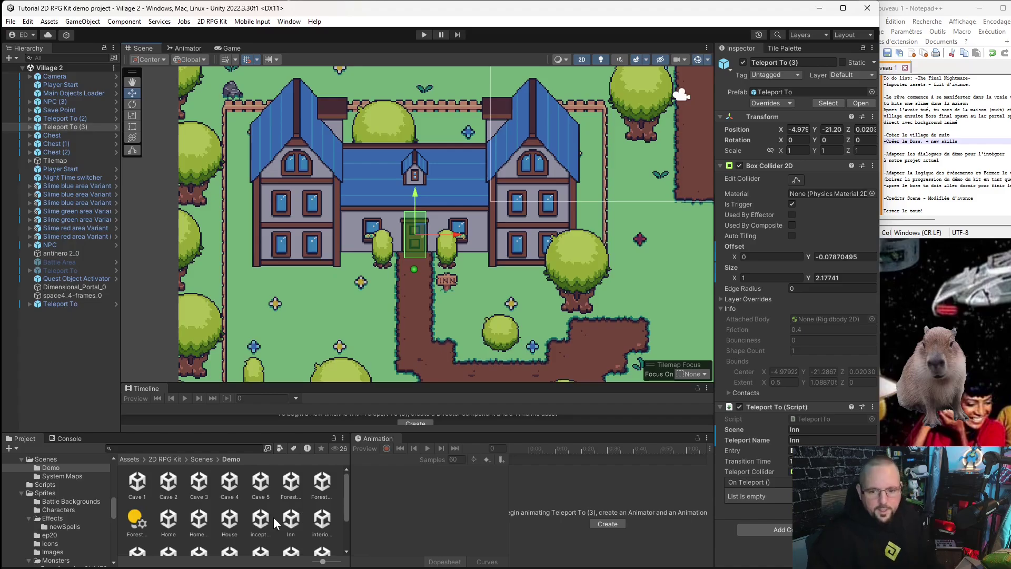
- Duplicate the Inn scene as Inn 2
{"action": "left_click", "coordinate": [290, 521]}
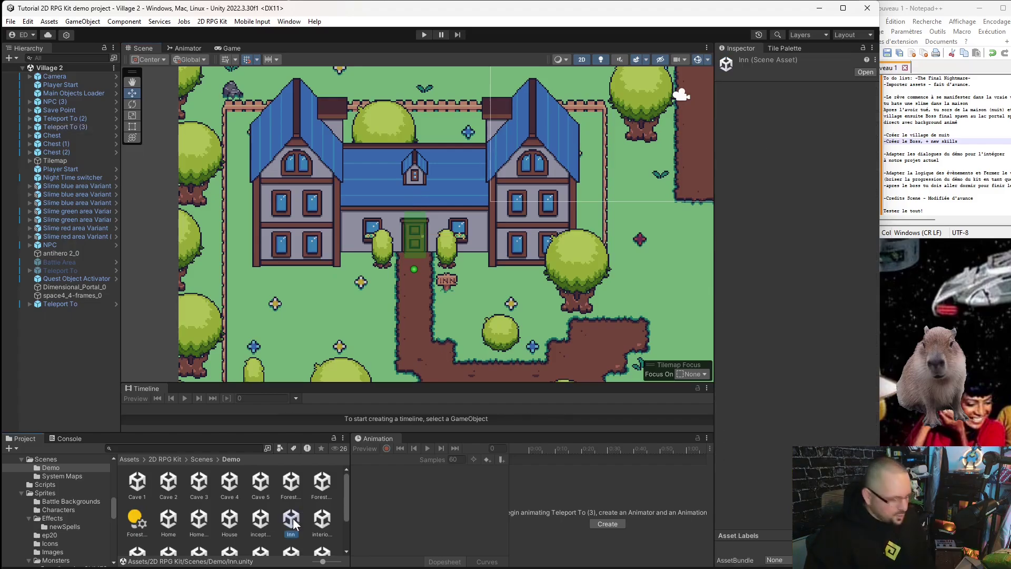
{"action": "key", "text": "ctrl+d"}
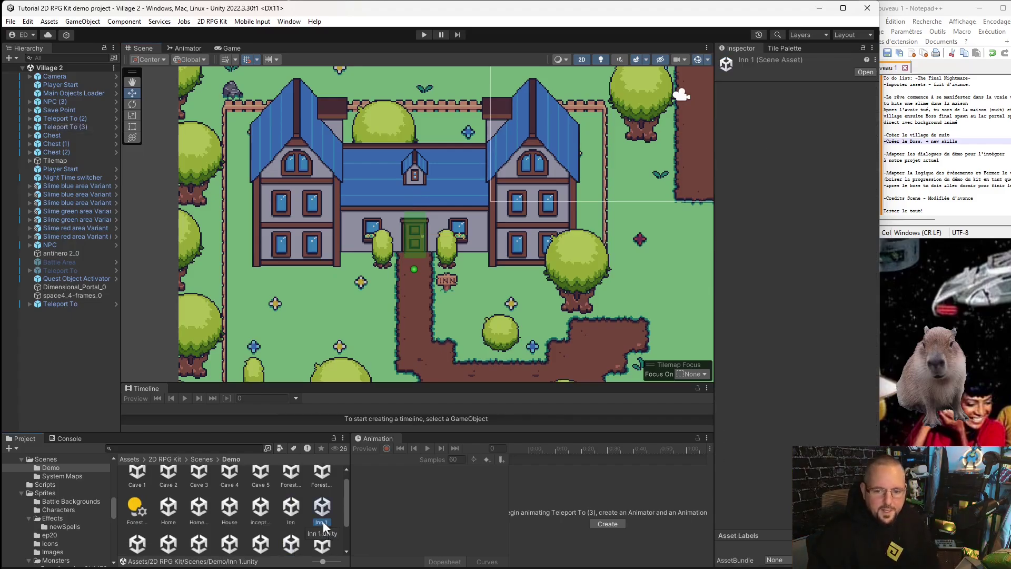
{"action": "key", "text": "BackSpace"}
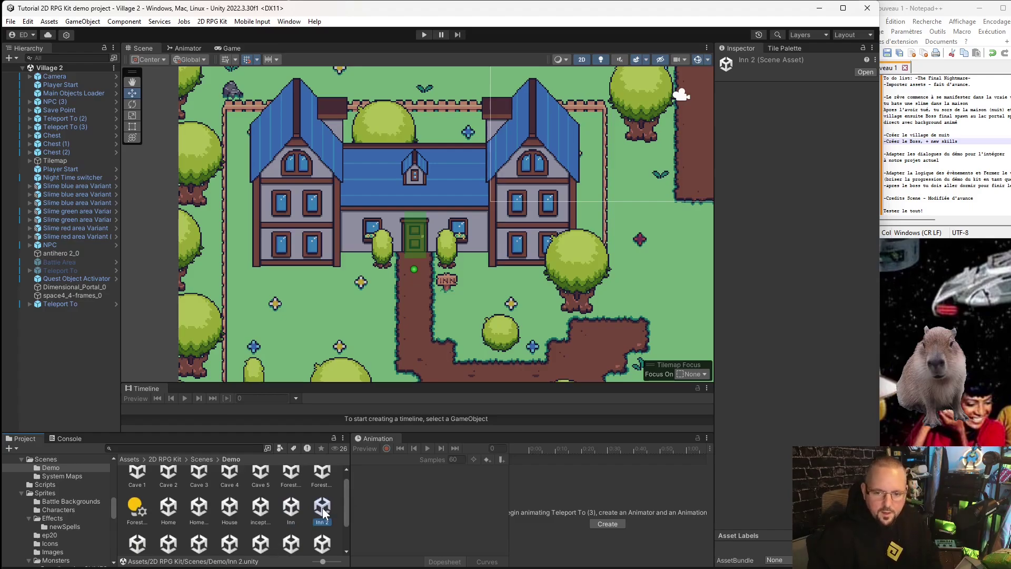
- Point the inn door teleporter at the Inn 2 scene and save Village 2
{"action": "left_click", "coordinate": [416, 249]}
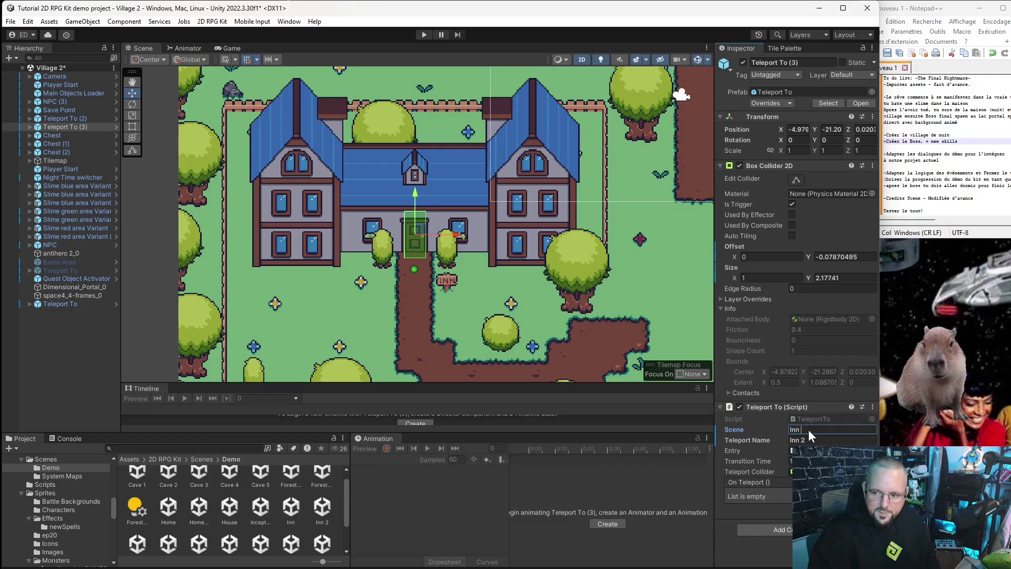
{"action": "type", "text": "2"}
{"action": "key", "text": "Return"}
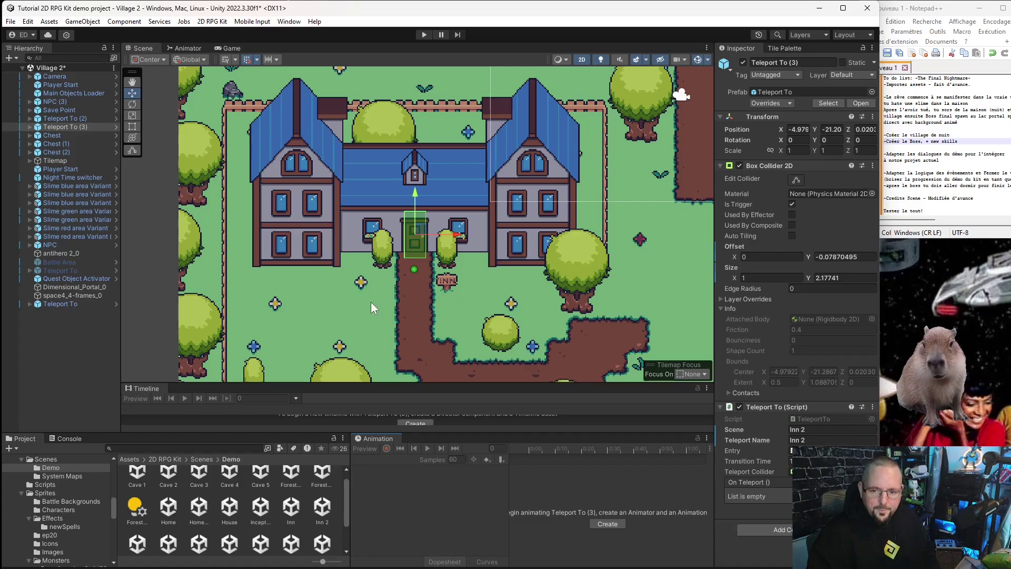
{"action": "left_click", "coordinate": [10, 22]}
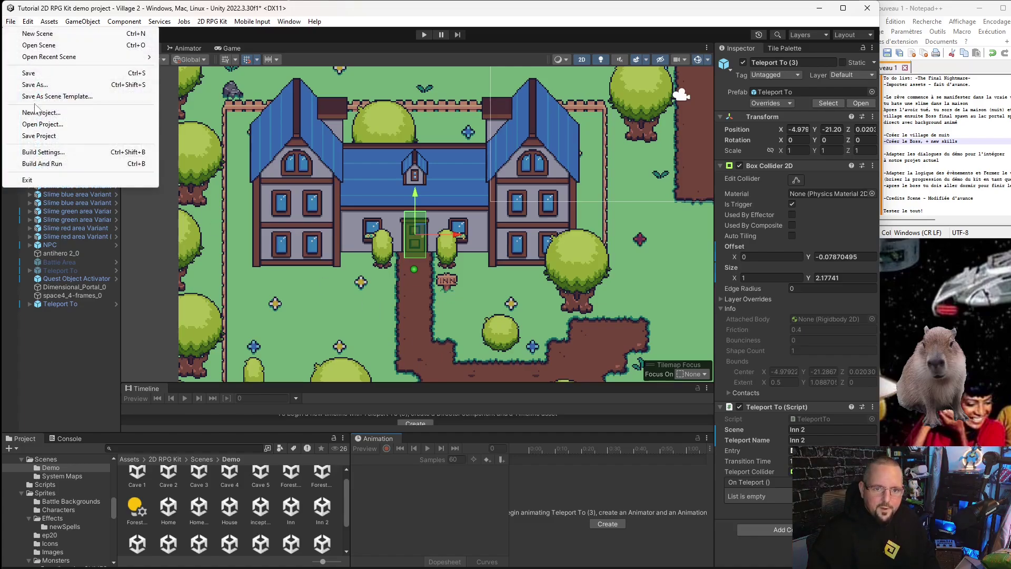
{"action": "left_click", "coordinate": [39, 82]}
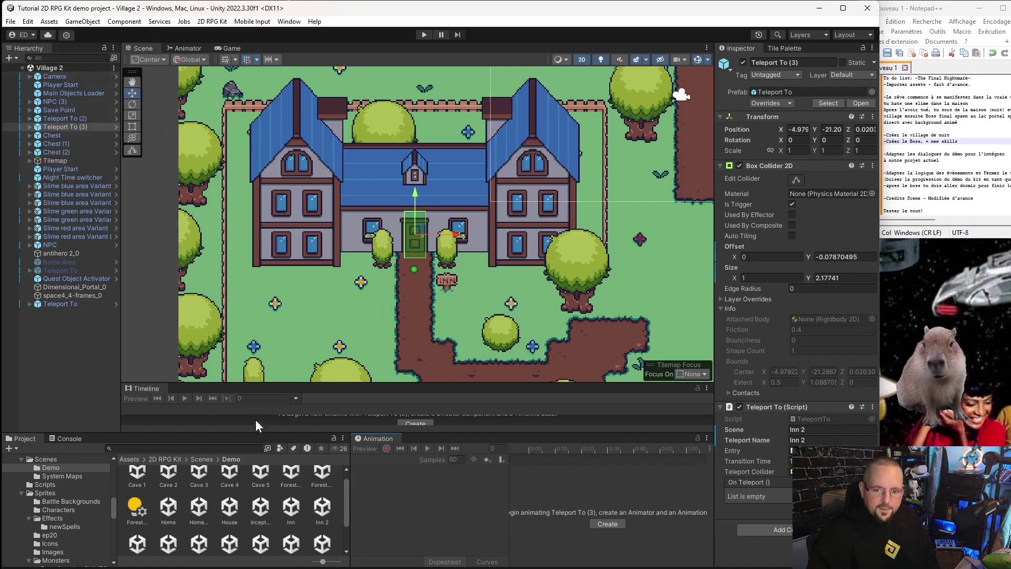
- In Inn 2, name the exit teleport Inn 2 and set its scene to Village 2
{"action": "left_click", "coordinate": [323, 510]}
{"action": "double_click", "coordinate": [323, 510]}
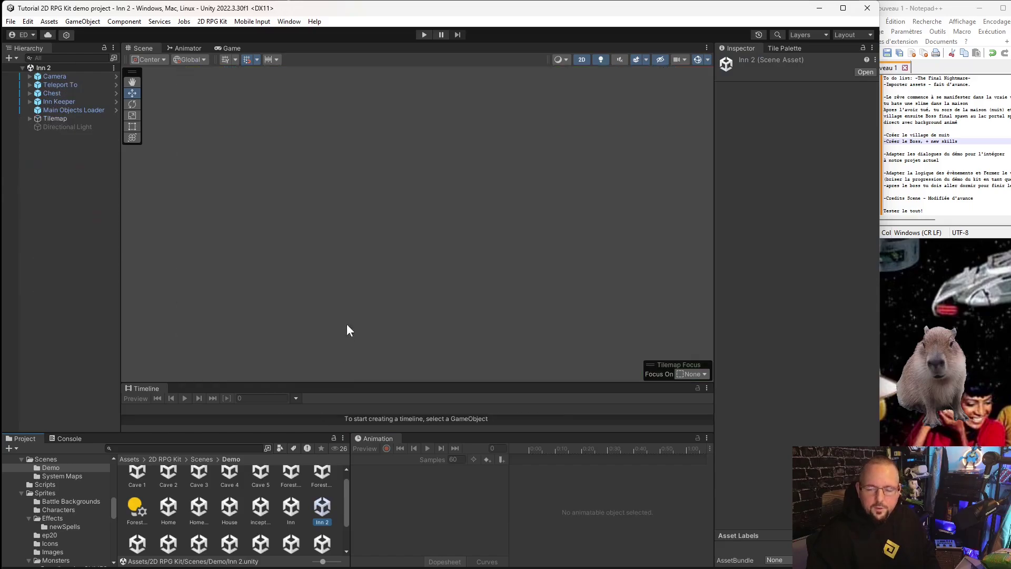
{"action": "scroll", "coordinate": [431, 237], "scroll_direction": "down", "scroll_amount": 2}
{"action": "scroll", "coordinate": [437, 210], "scroll_direction": "up", "scroll_amount": 1}
{"action": "scroll", "coordinate": [421, 242], "scroll_direction": "up", "scroll_amount": 2}
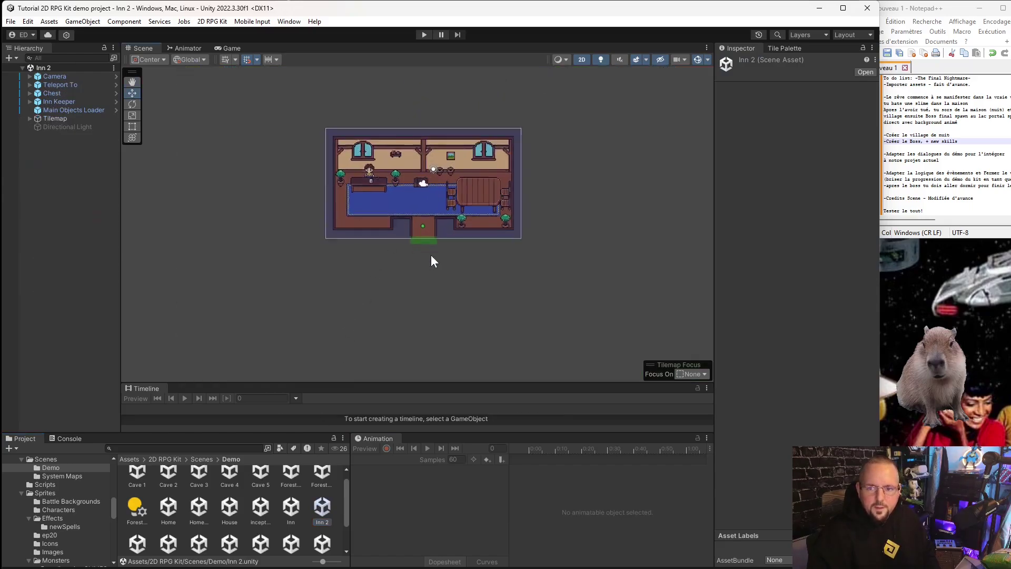
{"action": "scroll", "coordinate": [432, 253], "scroll_direction": "up", "scroll_amount": 2}
{"action": "left_click", "coordinate": [431, 245]}
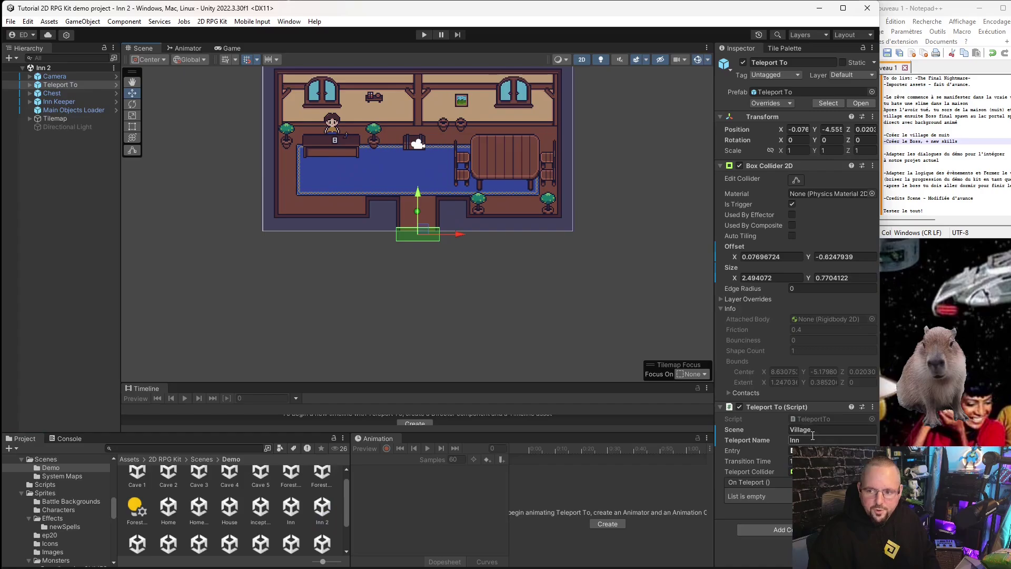
{"action": "type", "text": "Inn 2"}
{"action": "left_click", "coordinate": [820, 432]}
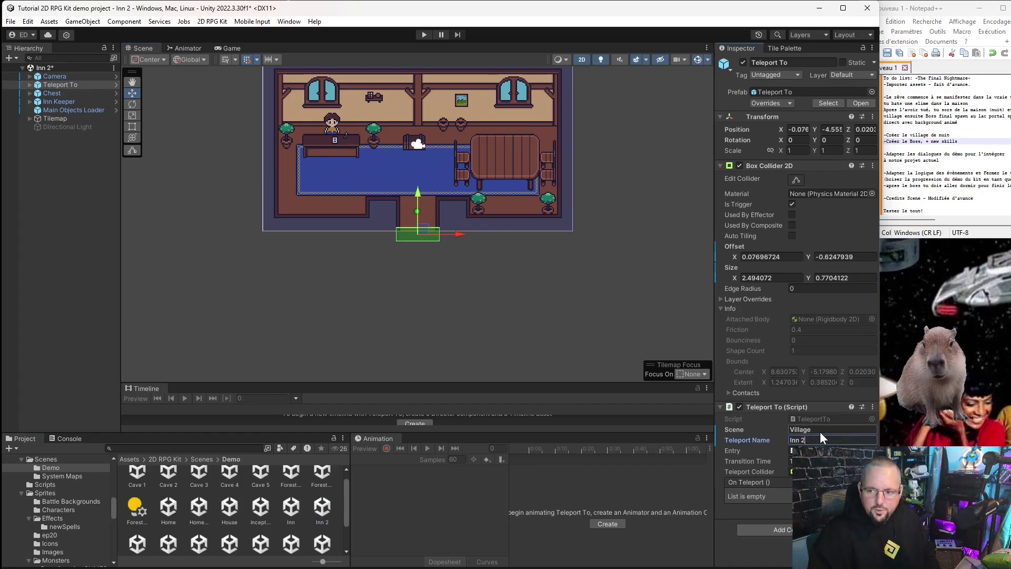
{"action": "type", "text": "Village 2"}
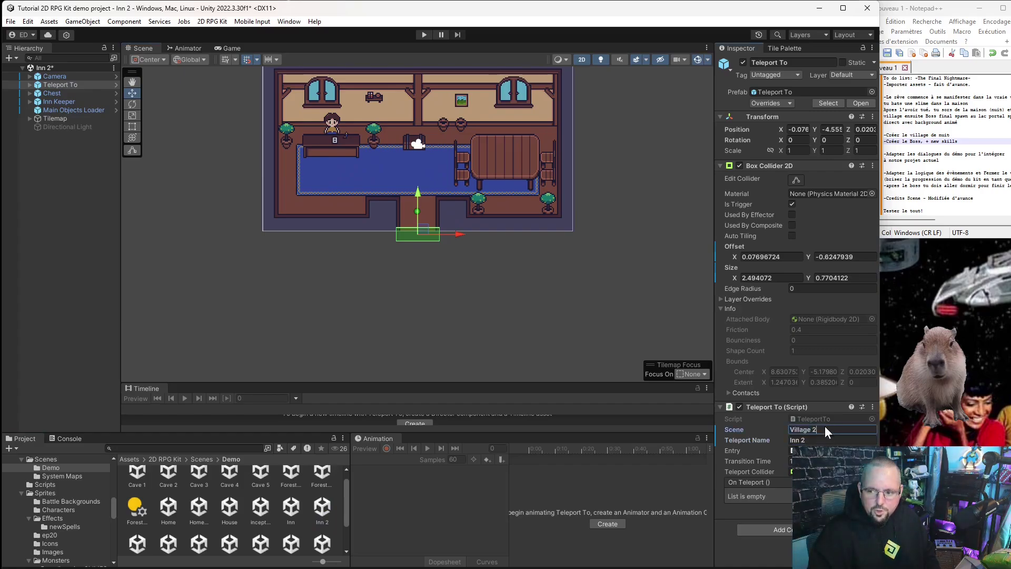
{"action": "key", "text": "Return"}
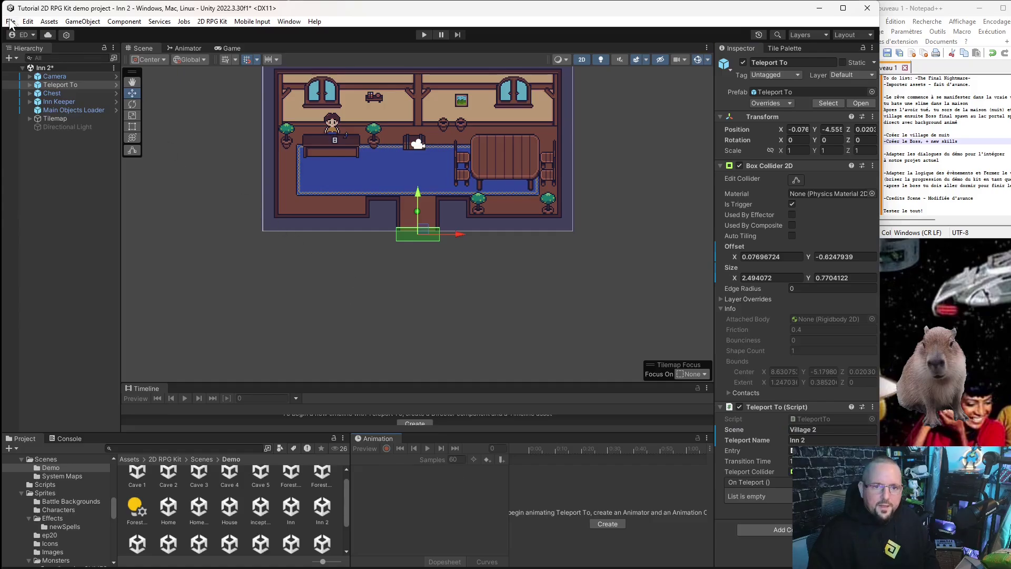
- Save Inn 2, add it to the Build Settings scene list, and reopen Village 2
{"action": "left_click", "coordinate": [10, 22]}
{"action": "left_click", "coordinate": [29, 74]}
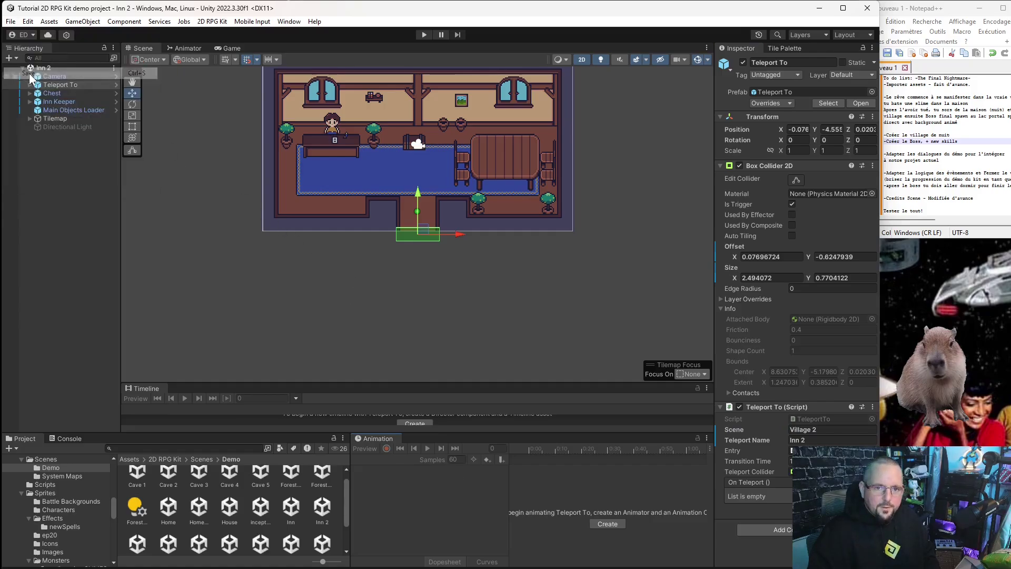
{"action": "left_click", "coordinate": [17, 25]}
{"action": "left_click", "coordinate": [43, 153]}
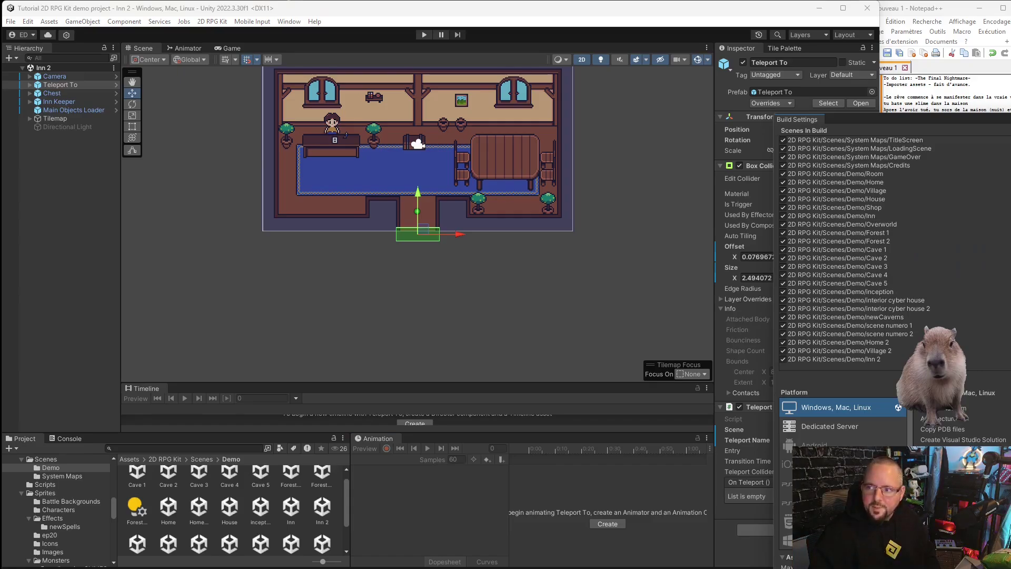
{"action": "left_click", "coordinate": [112, 372]}
{"action": "scroll", "coordinate": [241, 507], "scroll_direction": "down", "scroll_amount": 3}
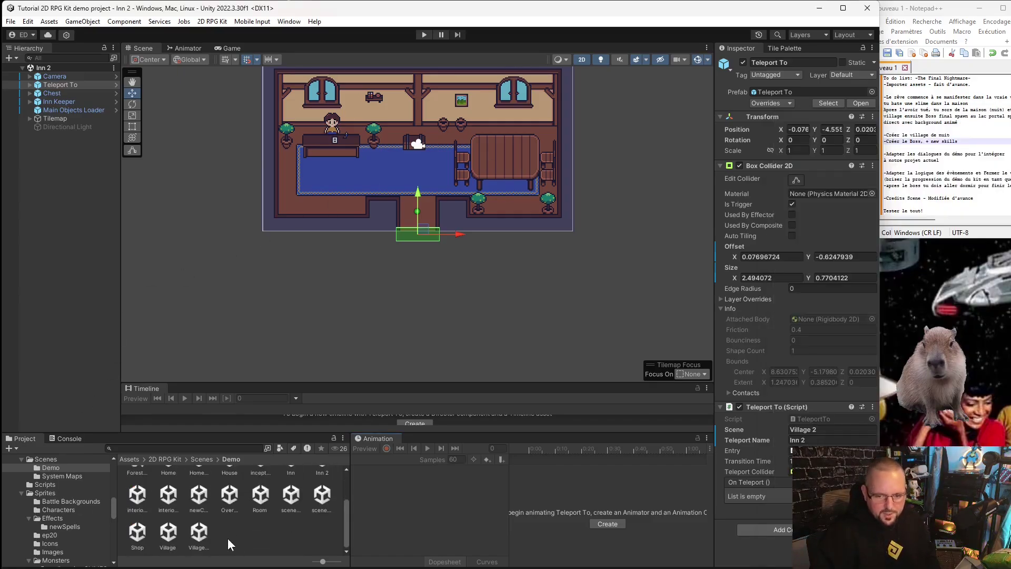
{"action": "double_click", "coordinate": [198, 533]}
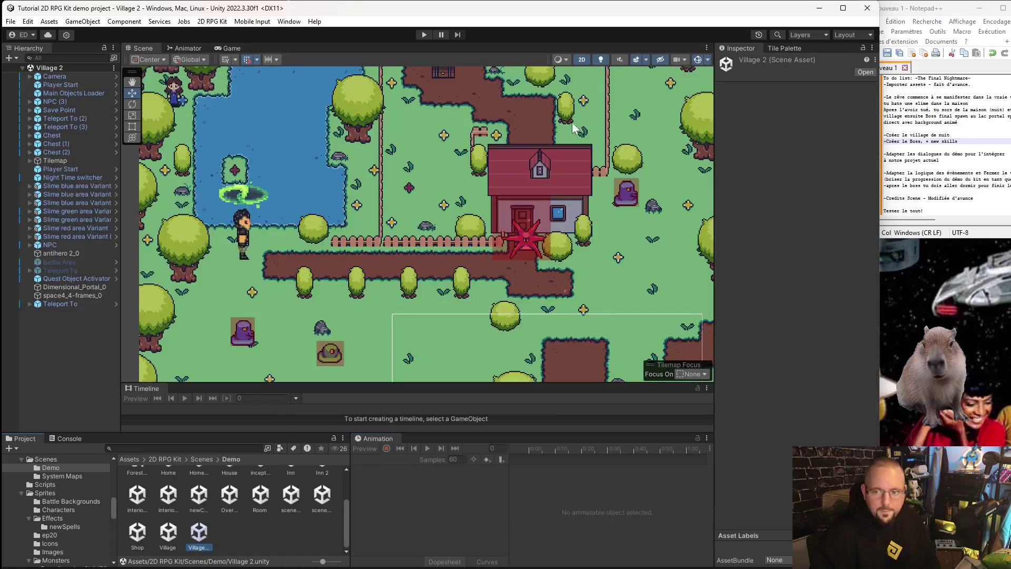
- Retarget the shop door teleport from Shop to Shop 2 and save Village 2
{"action": "mouse_move", "coordinate": [375, 210]}
{"action": "middle_mouse_down"}
{"action": "mouse_move", "coordinate": [323, 333]}
{"action": "mouse_move", "coordinate": [270, 357]}
{"action": "middle_mouse_up"}
{"action": "left_click", "coordinate": [403, 365]}
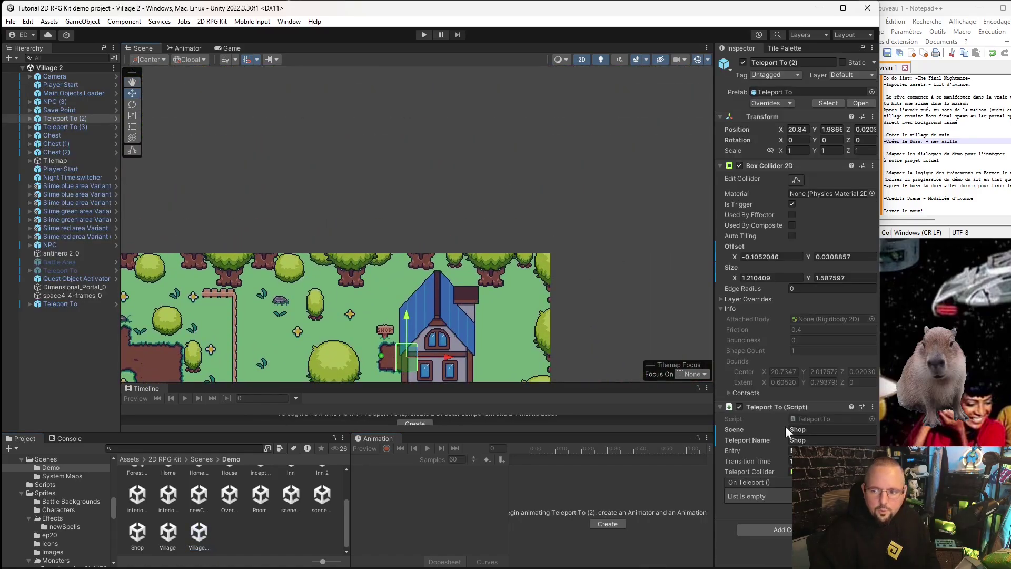
{"action": "left_click", "coordinate": [800, 441]}
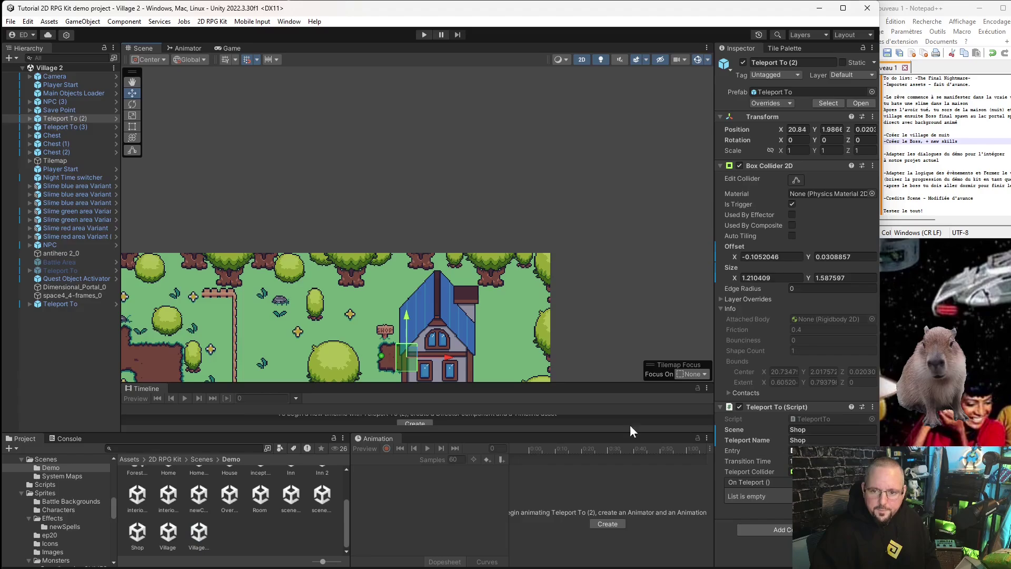
{"action": "scroll", "coordinate": [310, 303], "scroll_direction": "down", "scroll_amount": 3}
{"action": "scroll", "coordinate": [504, 260], "scroll_direction": "up", "scroll_amount": 3}
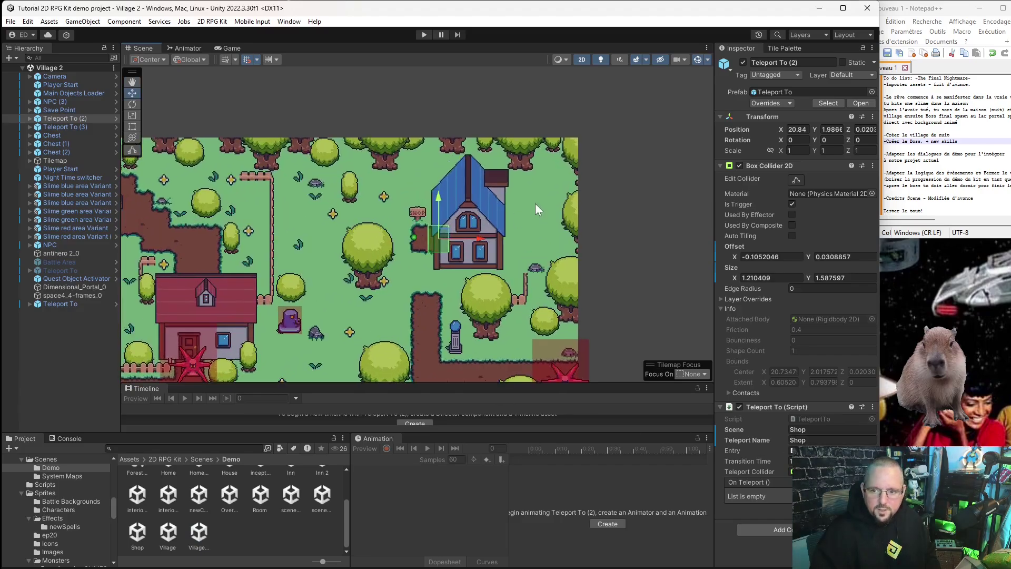
{"action": "left_click", "coordinate": [825, 438]}
{"action": "type", "text": "2"}
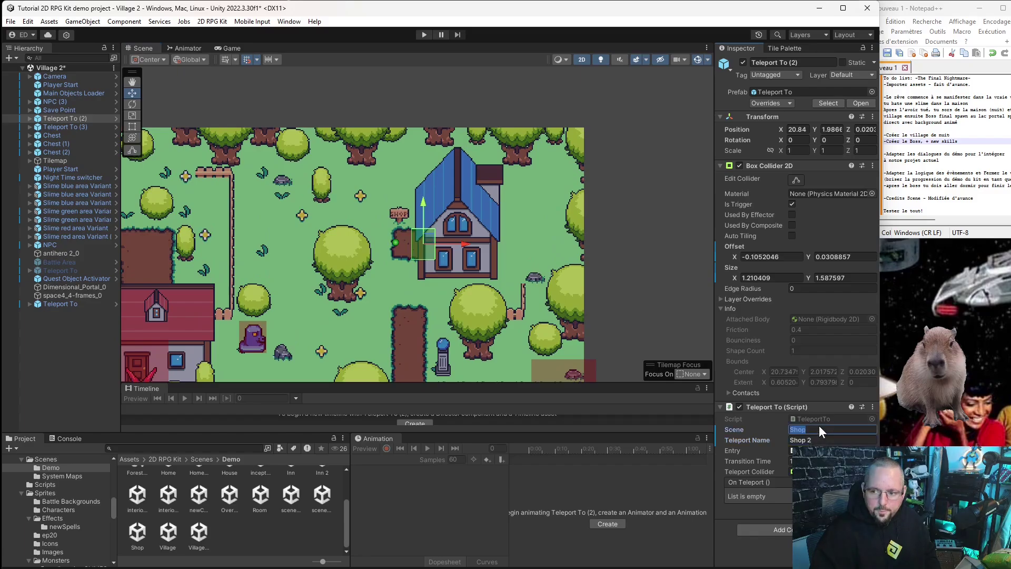
{"action": "type", "text": "Shop 2"}
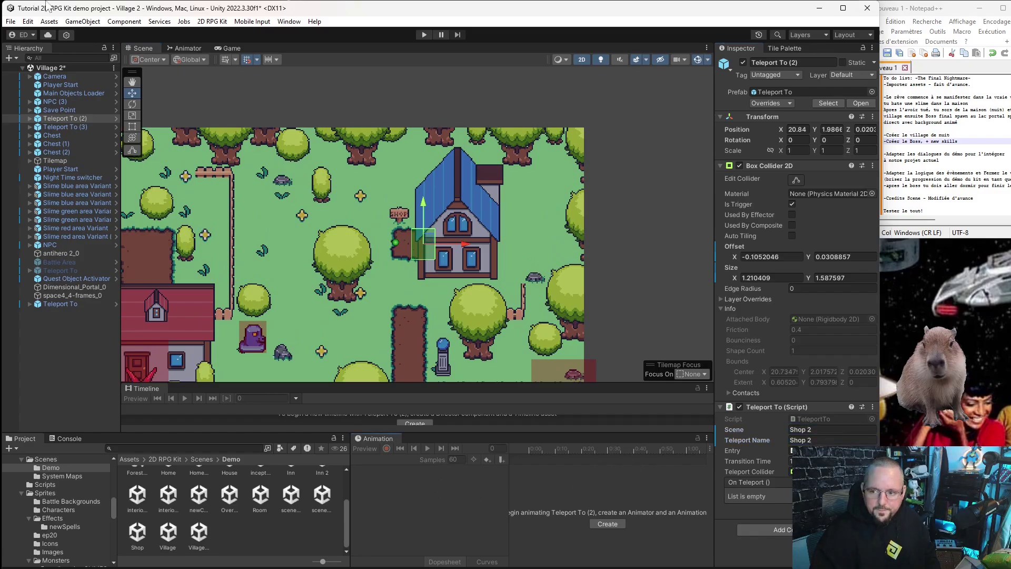
{"action": "left_click", "coordinate": [11, 22]}
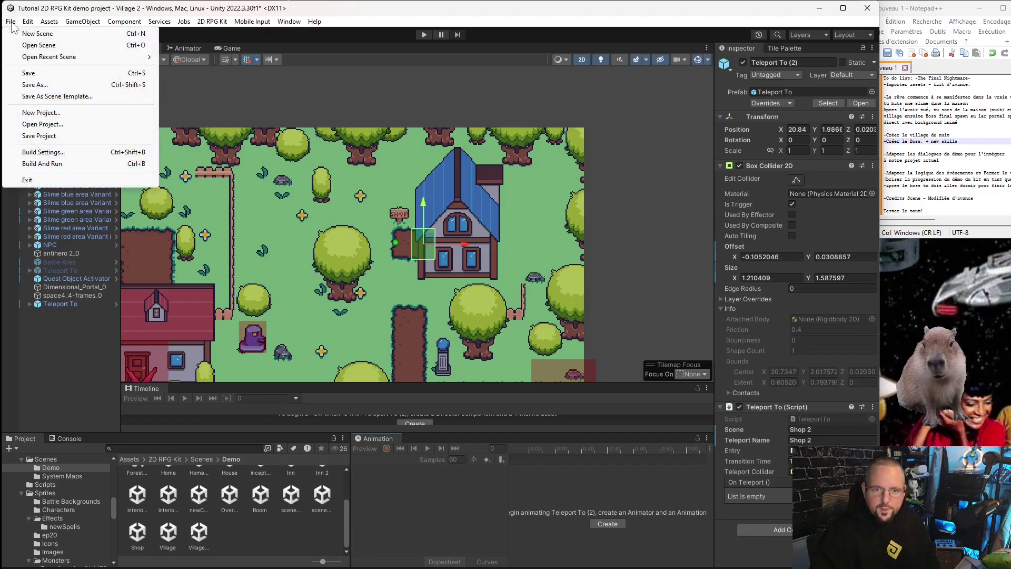
{"action": "left_click", "coordinate": [33, 76]}
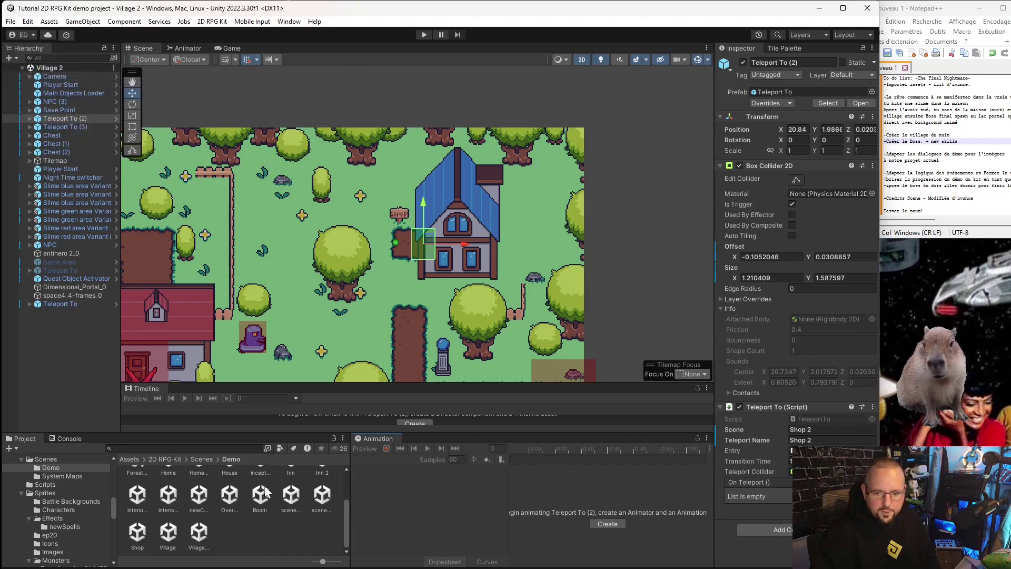
- Duplicate the Shop scene and name the copy Shop 2
{"action": "left_click", "coordinate": [138, 534]}
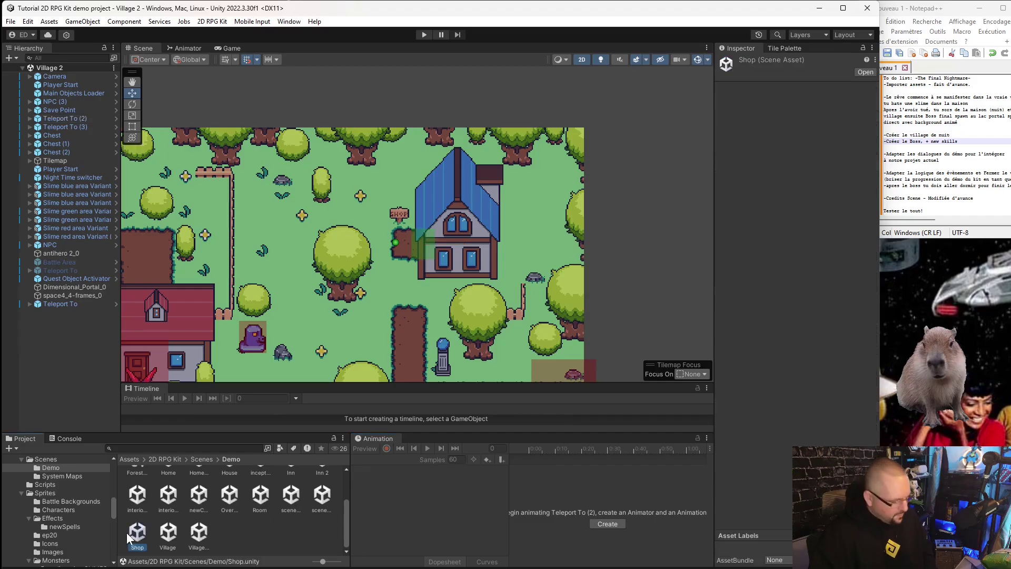
{"action": "key", "text": "ctrl+d"}
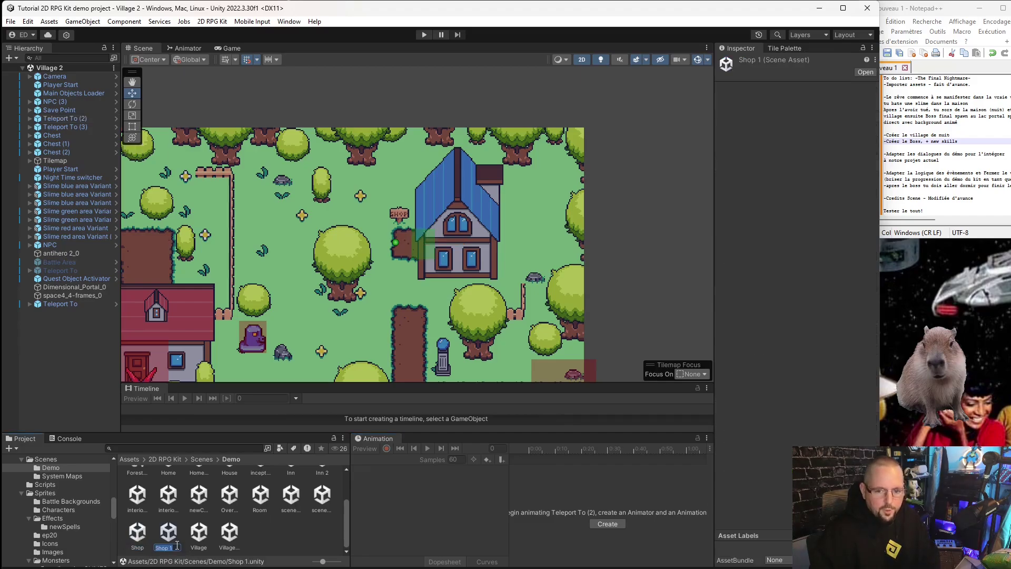
{"action": "type", "text": "Shop 2"}
{"action": "key", "text": "Return"}
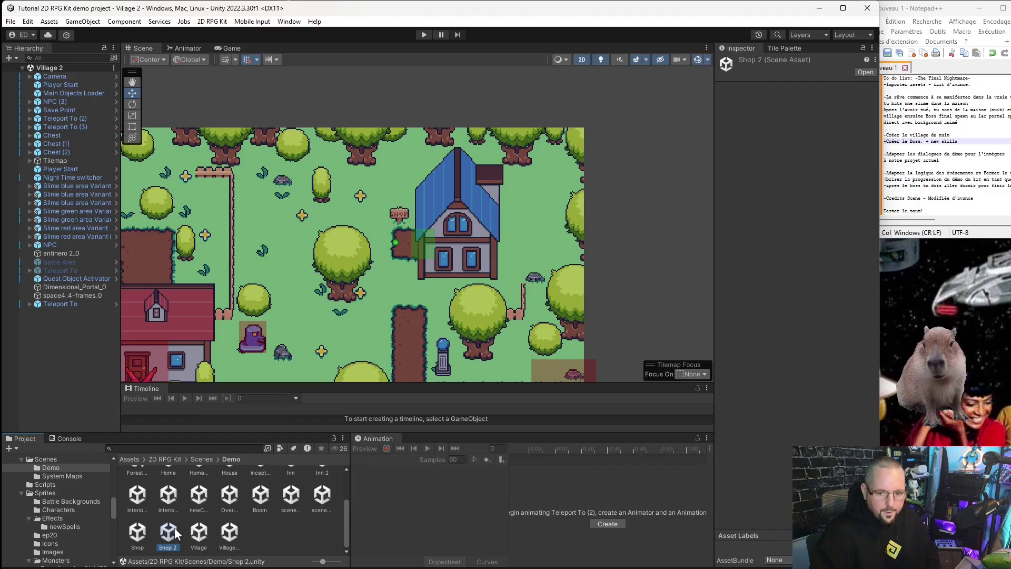
- Open Shop 2 and rename its exit teleport to Shop 2
{"action": "double_click", "coordinate": [169, 532]}
{"action": "middle_click_drag", "start_coordinate": [219, 298], "coordinate": [623, 230]}
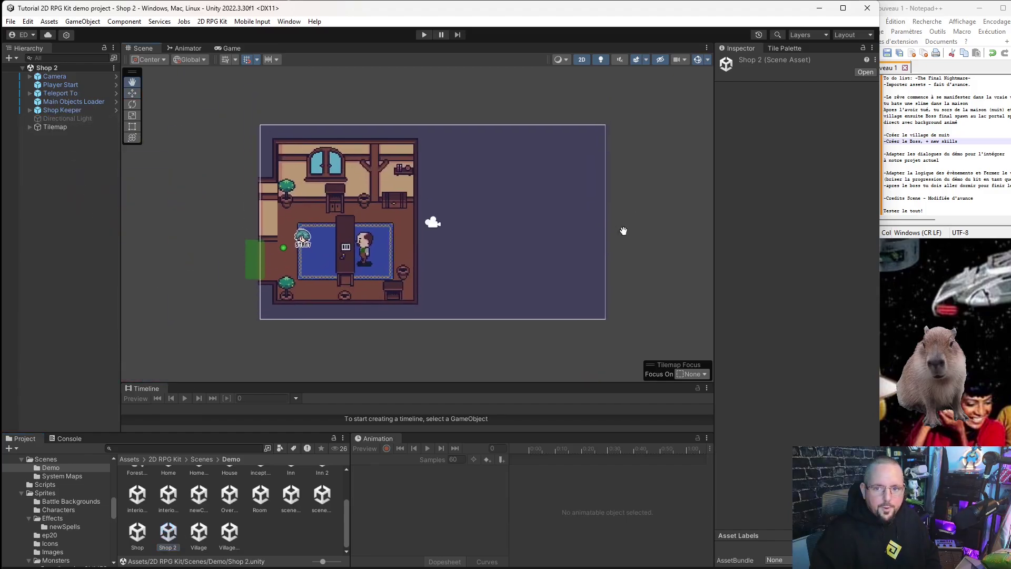
{"action": "left_click", "coordinate": [250, 259]}
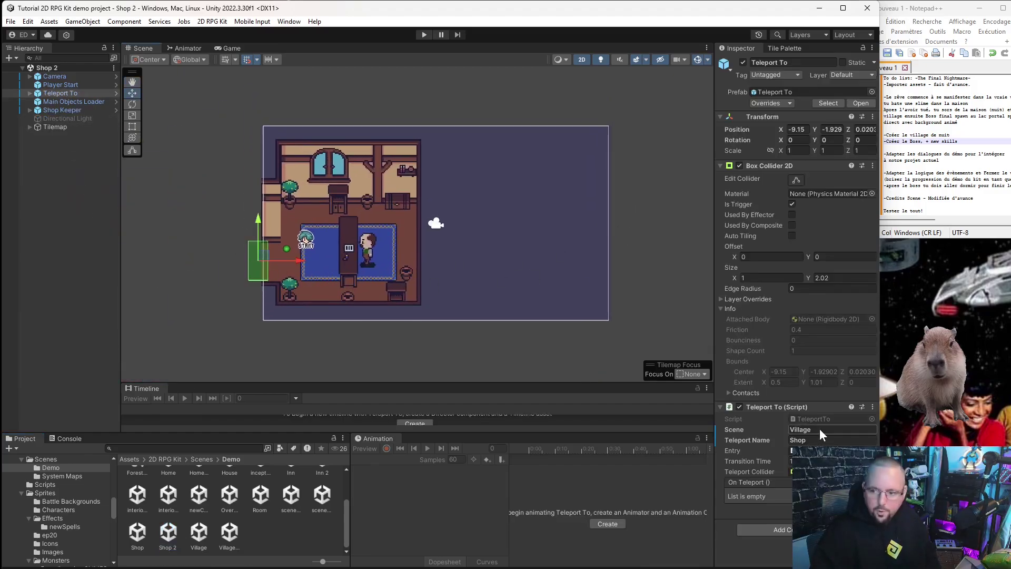
{"action": "type", "text": "Shop 2"}
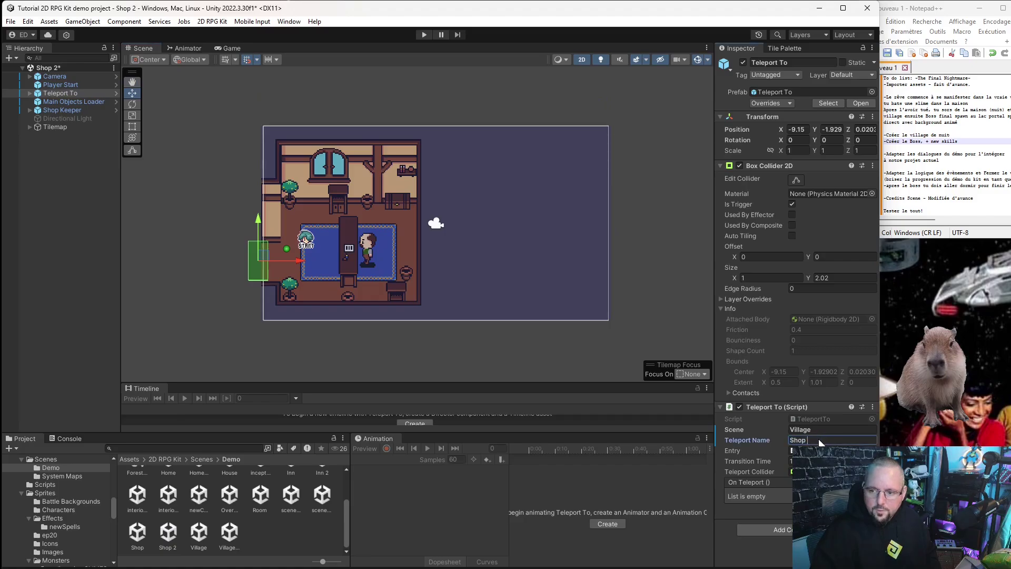
{"action": "left_click", "coordinate": [817, 431]}
- Set Shop 2's exit destination scene to Village 2 and save Shop 2
{"action": "type", "text": "Village 22"}
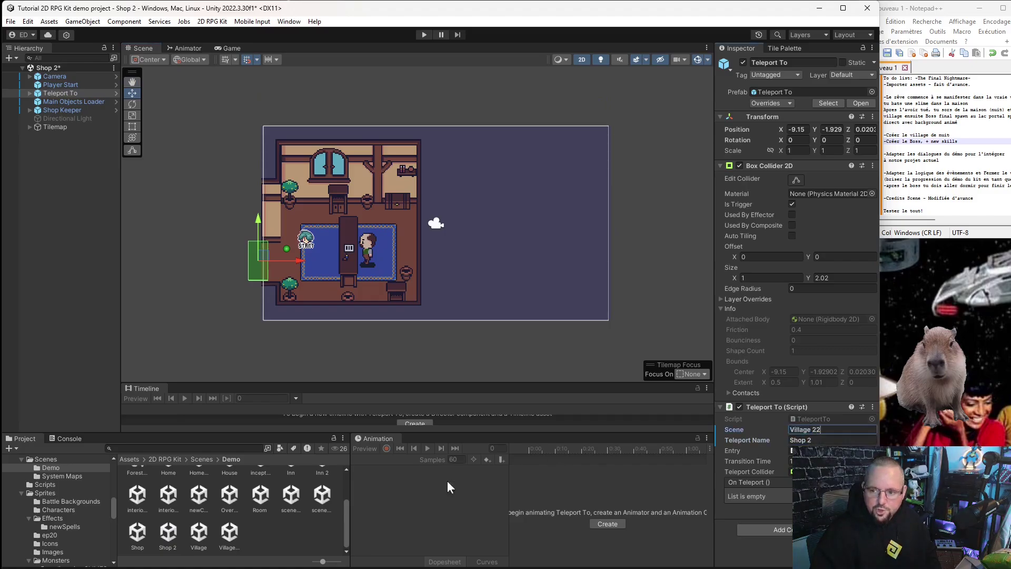
{"action": "key", "text": "BackSpace"}
{"action": "key", "text": "Return"}
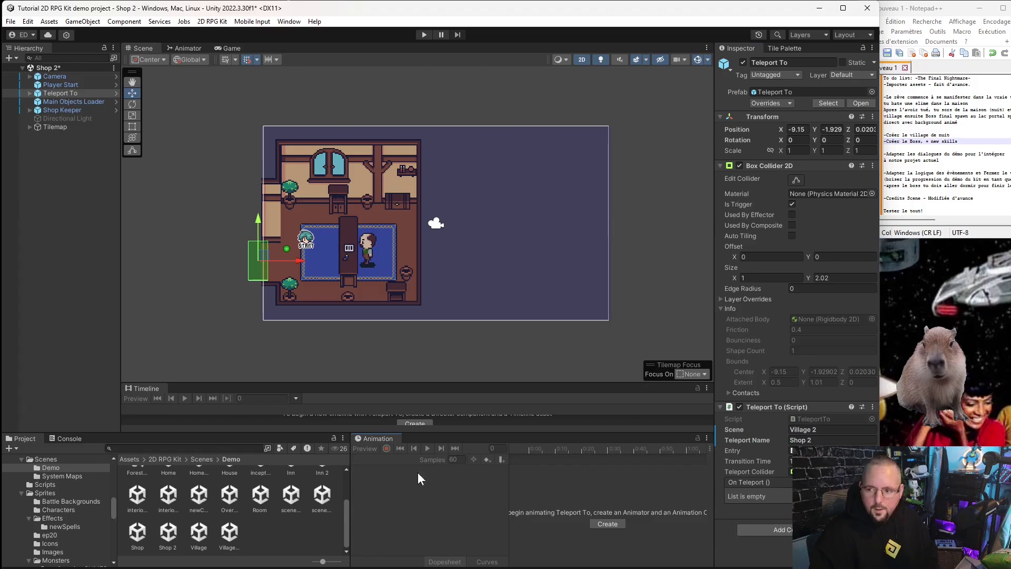
{"action": "left_click", "coordinate": [12, 22]}
{"action": "left_click", "coordinate": [29, 73]}
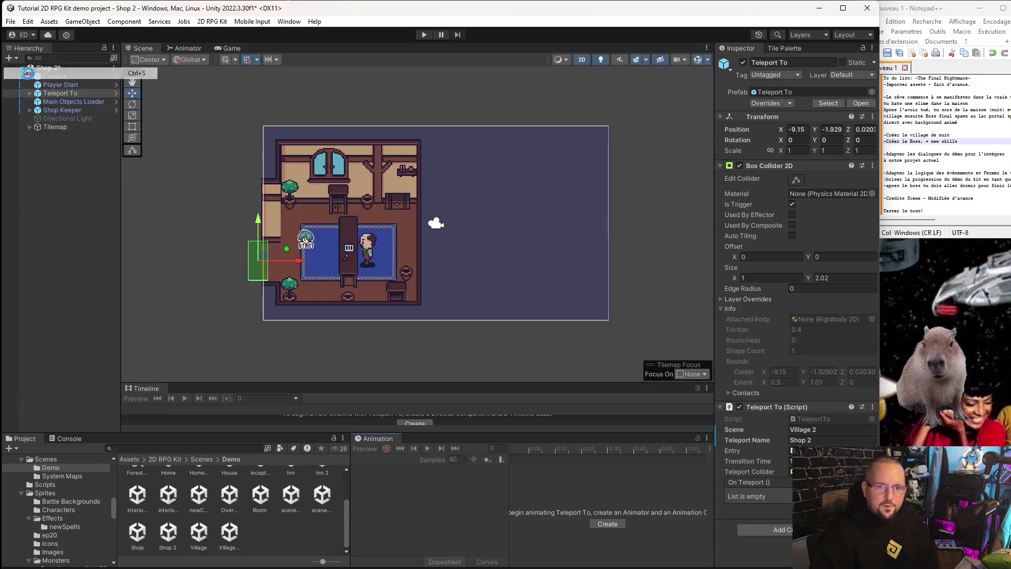
- Add Shop 2 to the Build Settings scene list, then show the System Maps scenes
{"action": "left_click", "coordinate": [11, 21]}
{"action": "left_click", "coordinate": [42, 152]}
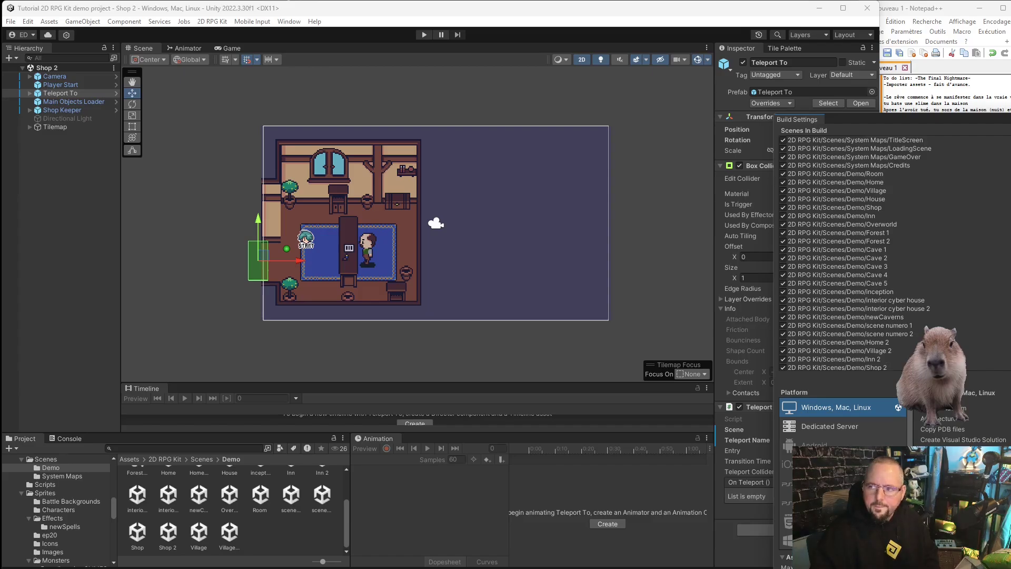
{"action": "left_click", "coordinate": [231, 523]}
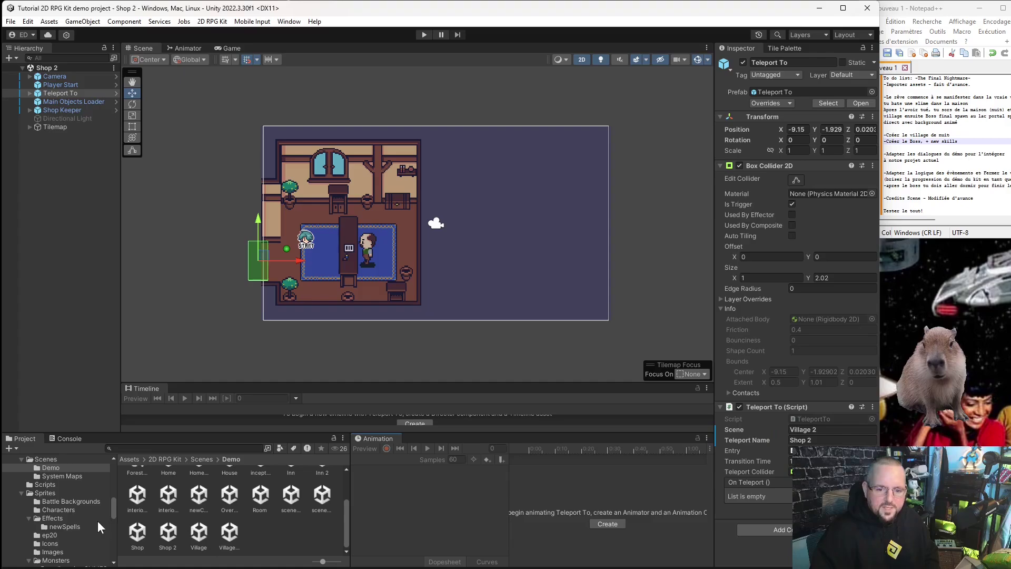
{"action": "left_click", "coordinate": [58, 477]}
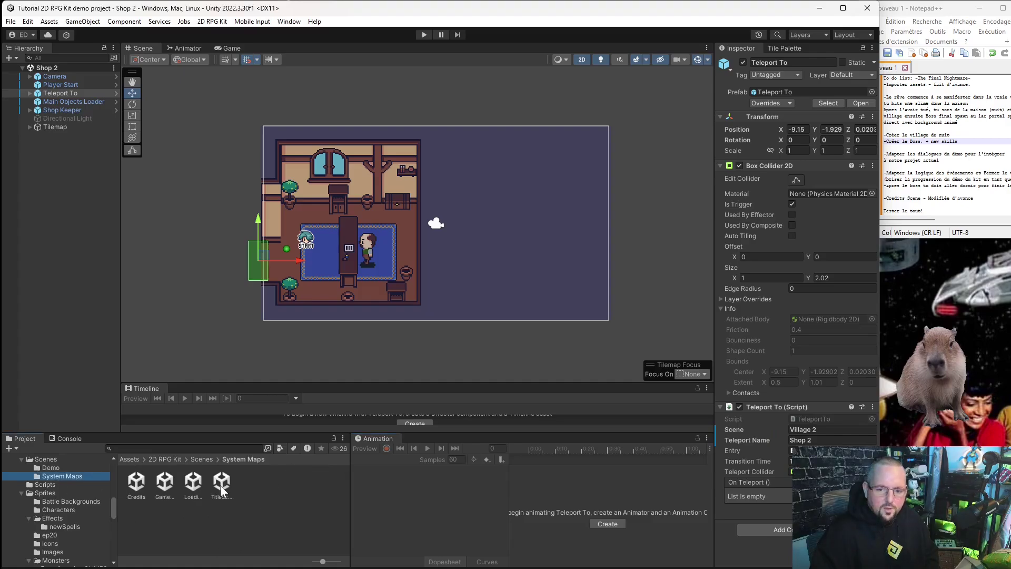
- Open the TitleScreen scene and start Play mode
{"action": "double_click", "coordinate": [222, 487]}
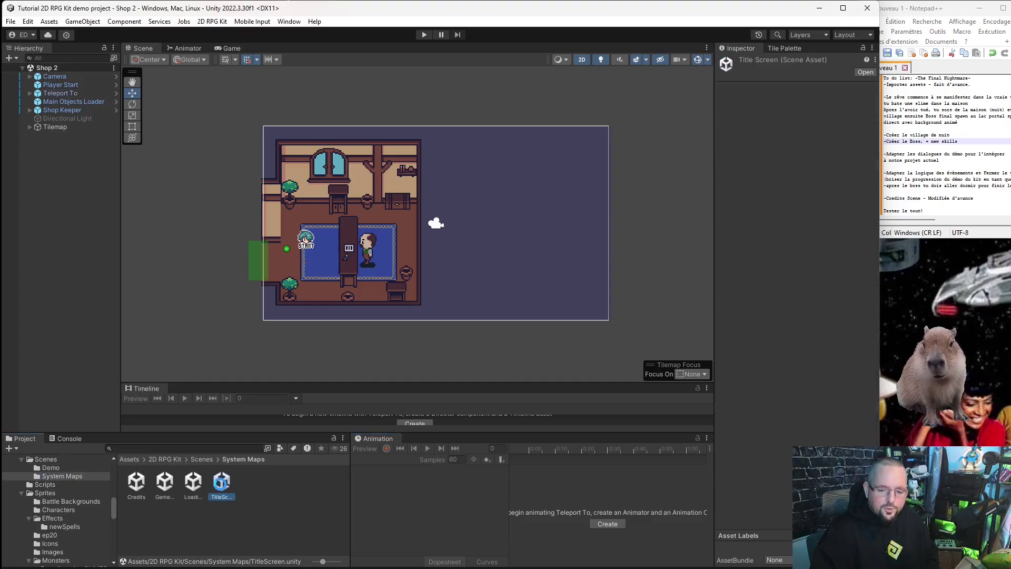
{"action": "left_click", "coordinate": [12, 21]}
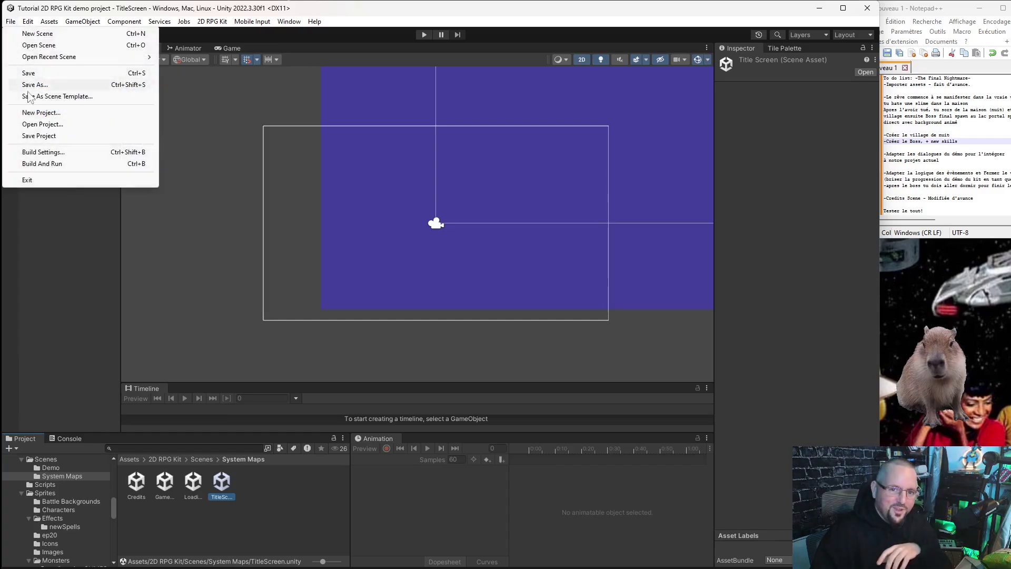
{"action": "left_click", "coordinate": [445, 23]}
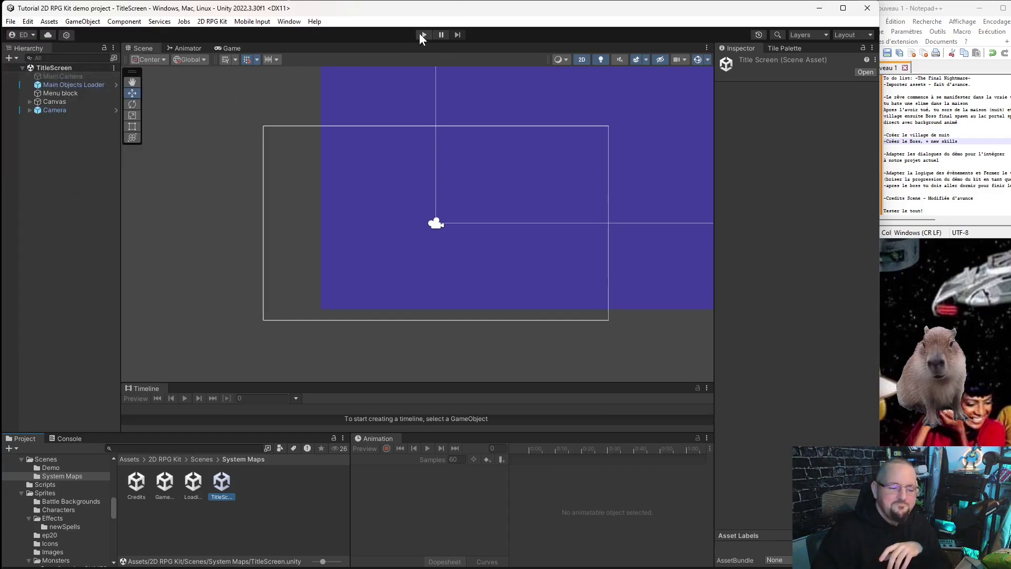
{"action": "left_click", "coordinate": [420, 34]}
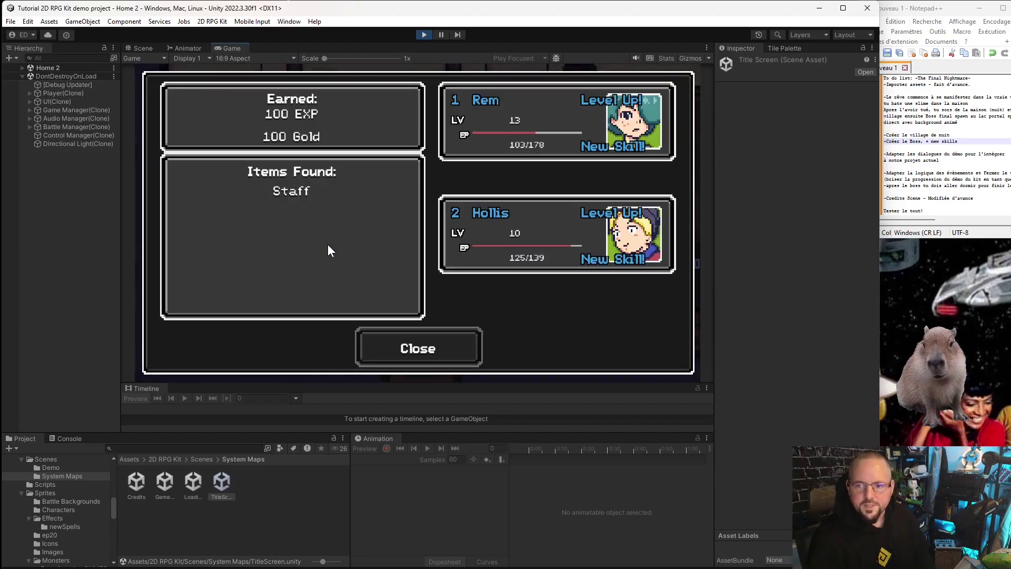
- Close the battle results and browse the items screen past Sword +15 and Staff
{"action": "key", "text": "Return"}
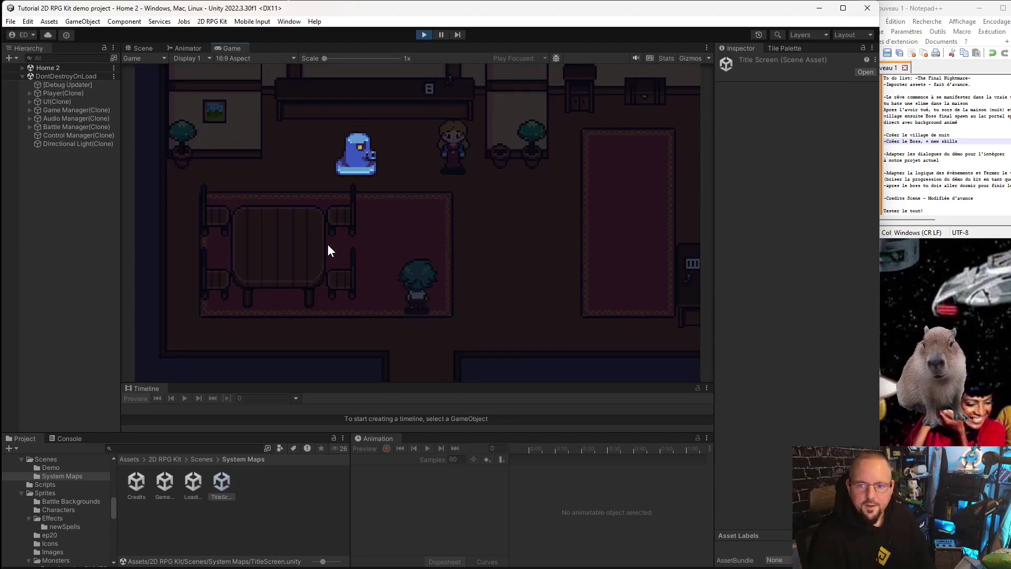
{"action": "key", "text": "Escape"}
{"action": "key", "text": "Return"}
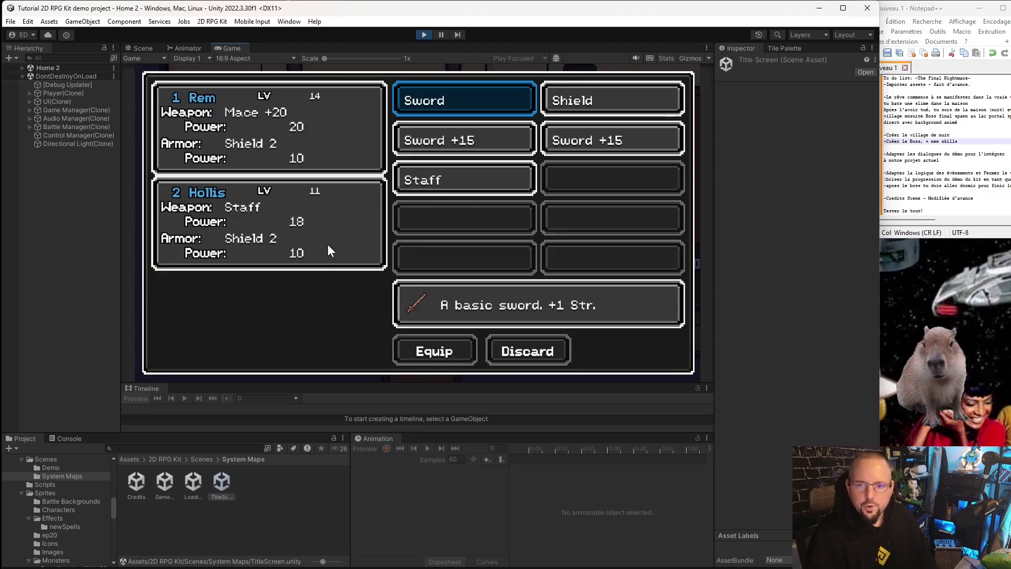
{"action": "key", "text": "Down"}
{"action": "key", "text": "Down"}
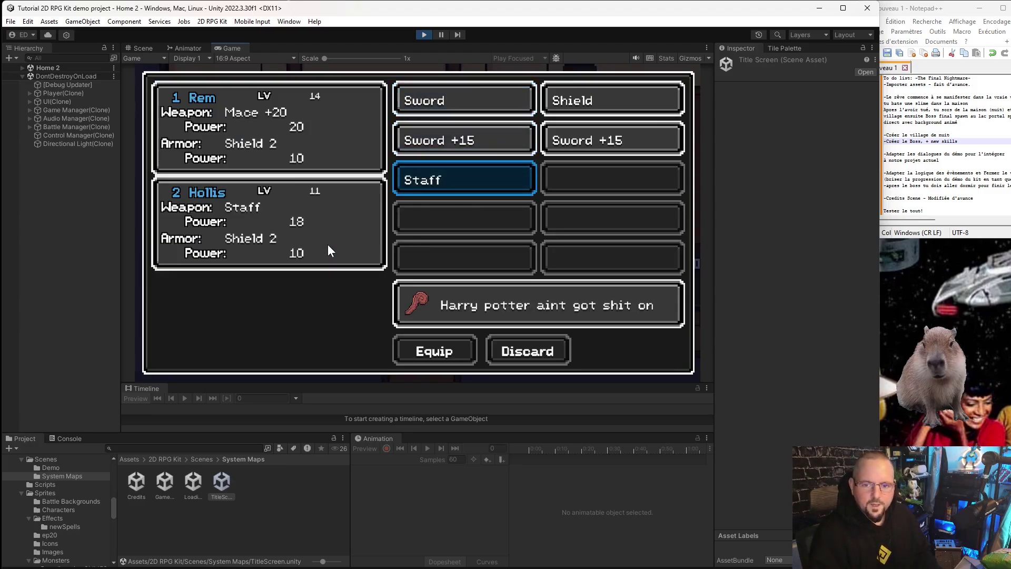
{"action": "key", "text": "Escape"}
{"action": "key", "text": "Down"}
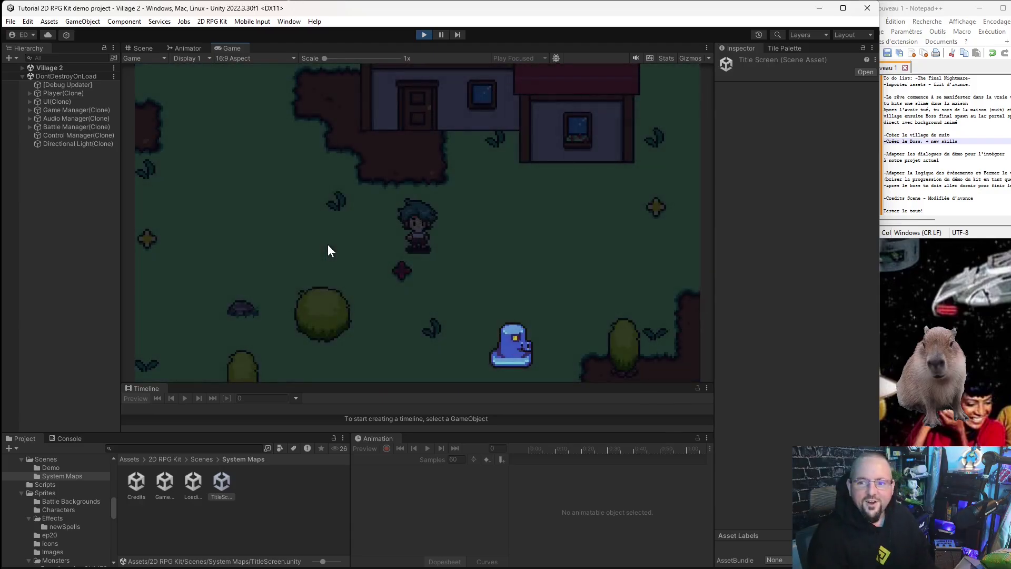
- Walk the hero through Village 2 and in through the Inn 2 door
{"action": "key", "text": "Left"}
{"action": "key", "text": "Up"}
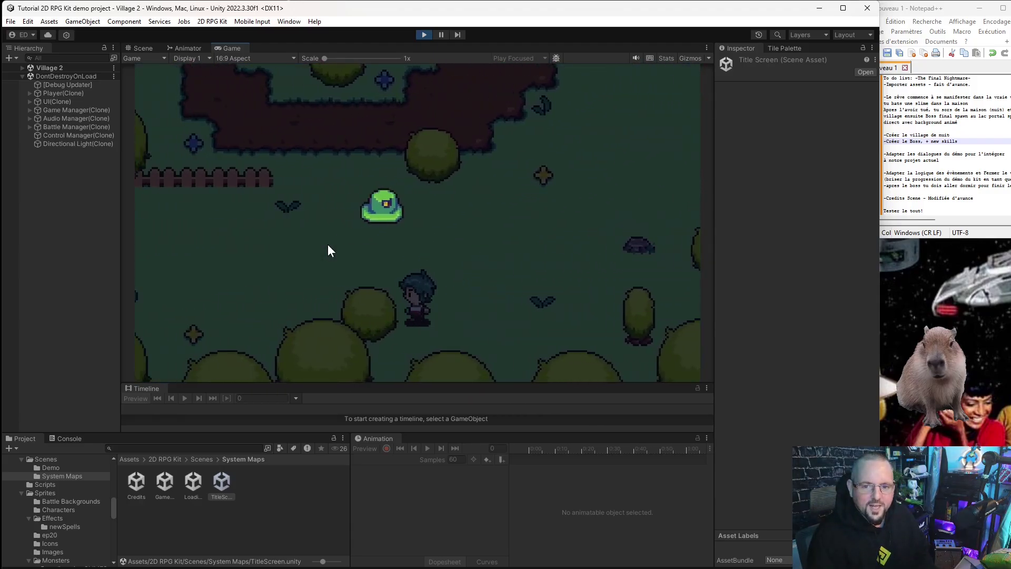
{"action": "key", "text": "Left"}
{"action": "key", "text": "Up"}
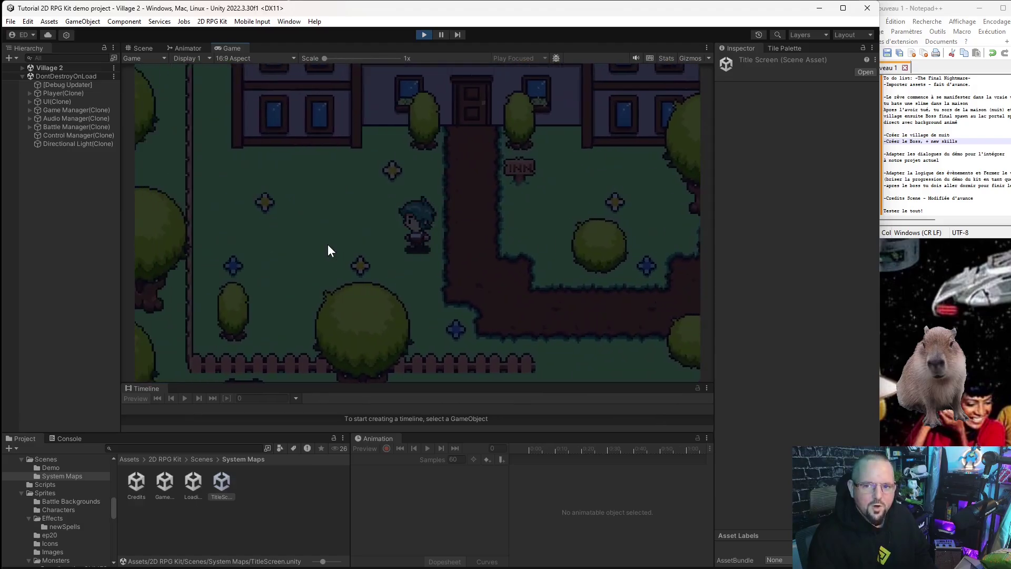
{"action": "key", "text": "Right"}
{"action": "key", "text": "Escape"}
{"action": "key", "text": "Escape"}
{"action": "key", "text": "Up"}
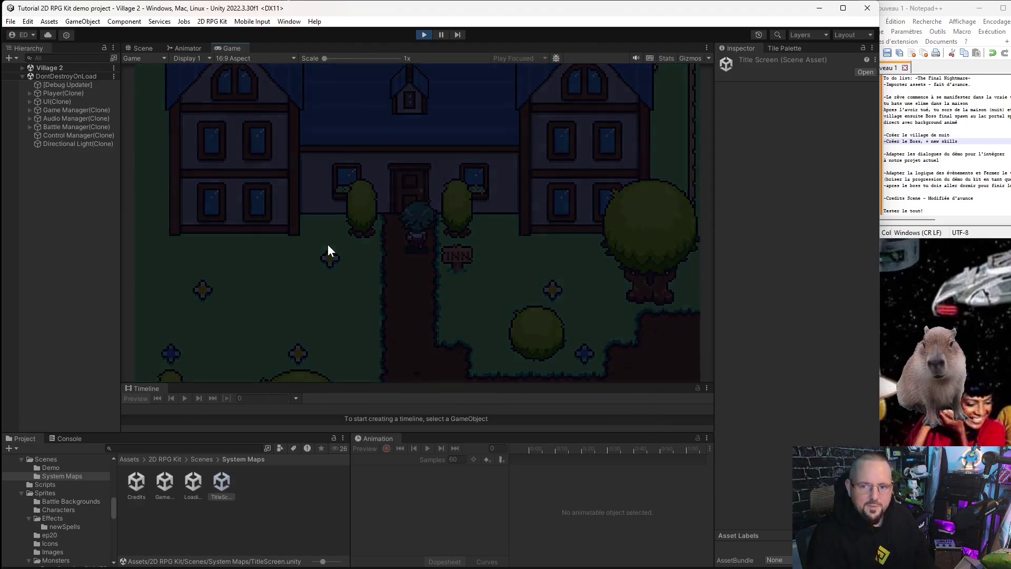
{"action": "key", "text": "Up"}
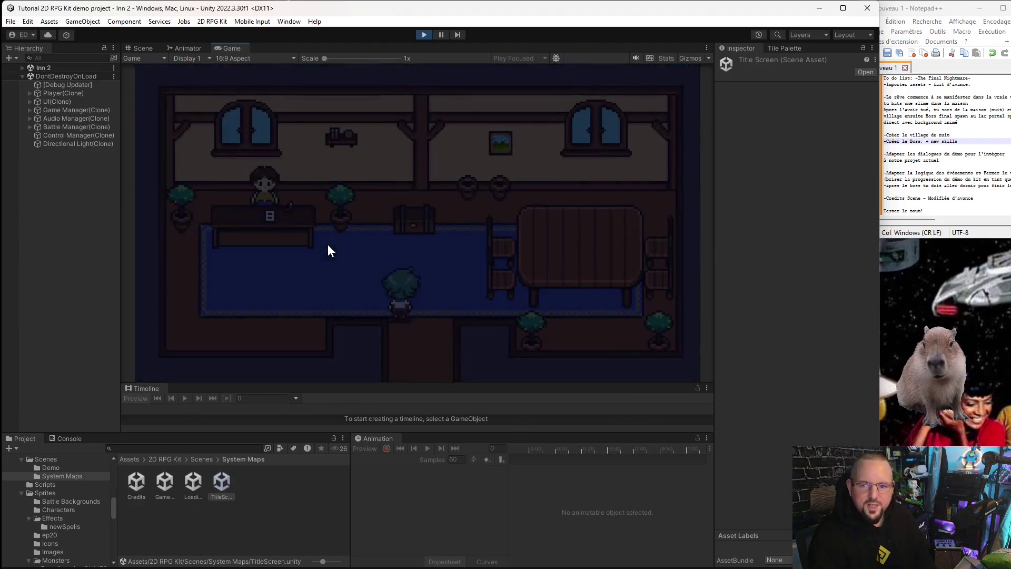
- Open the inn's treasure chest and collect the 50 Gold
{"action": "key", "text": "Left"}
{"action": "key", "text": "Up"}
{"action": "key", "text": "Return"}
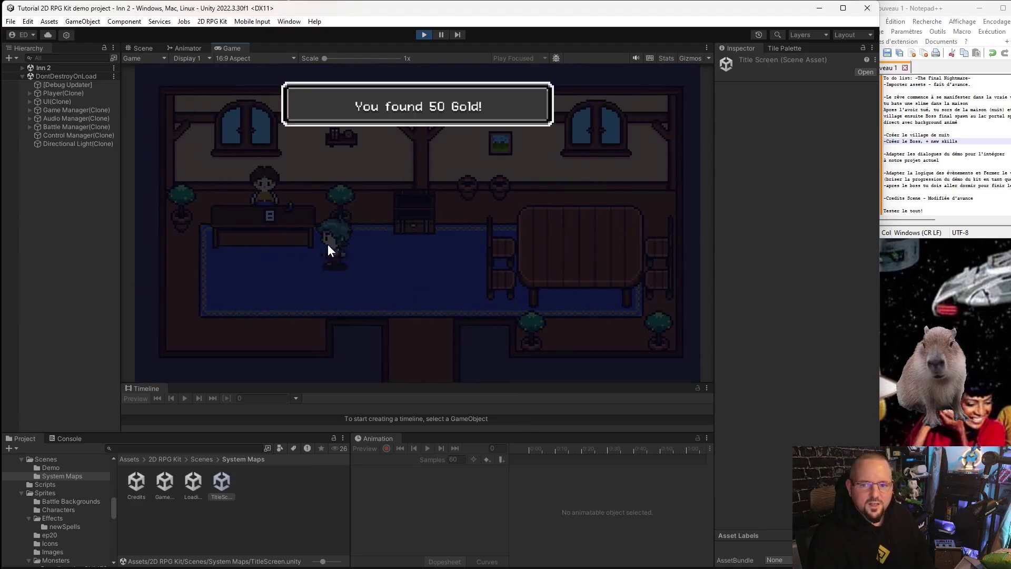
{"action": "key", "text": "Right"}
- Leave Inn 2 for the village and check the party's item list
{"action": "key", "text": "Down"}
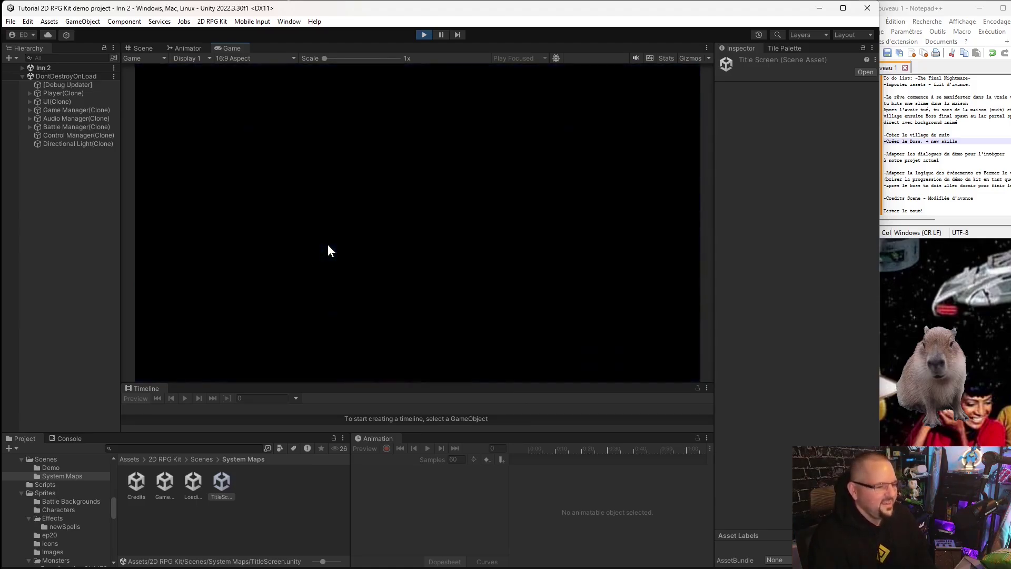
{"action": "key", "text": "Down"}
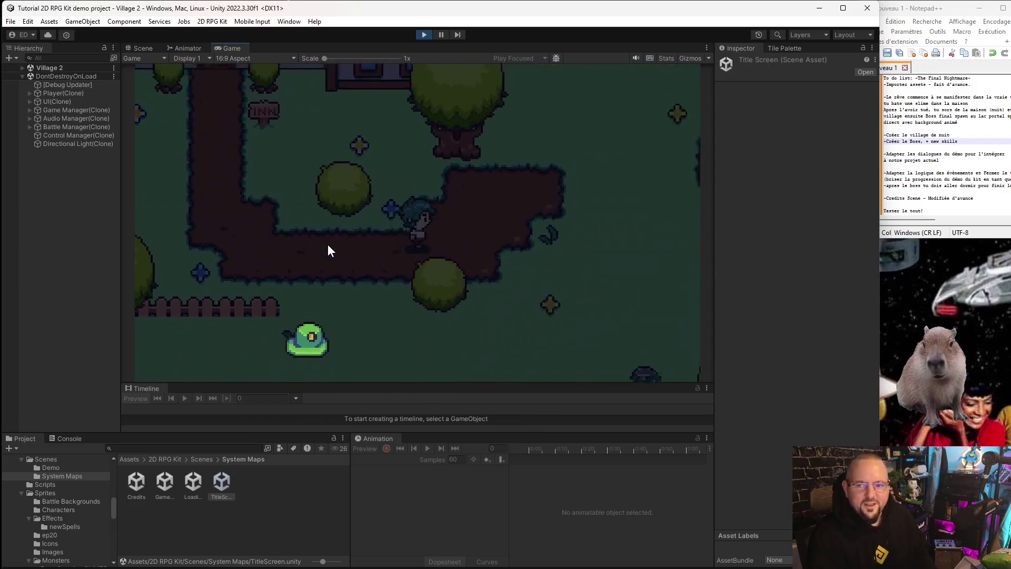
{"action": "key", "text": "Down"}
{"action": "key", "text": "Escape"}
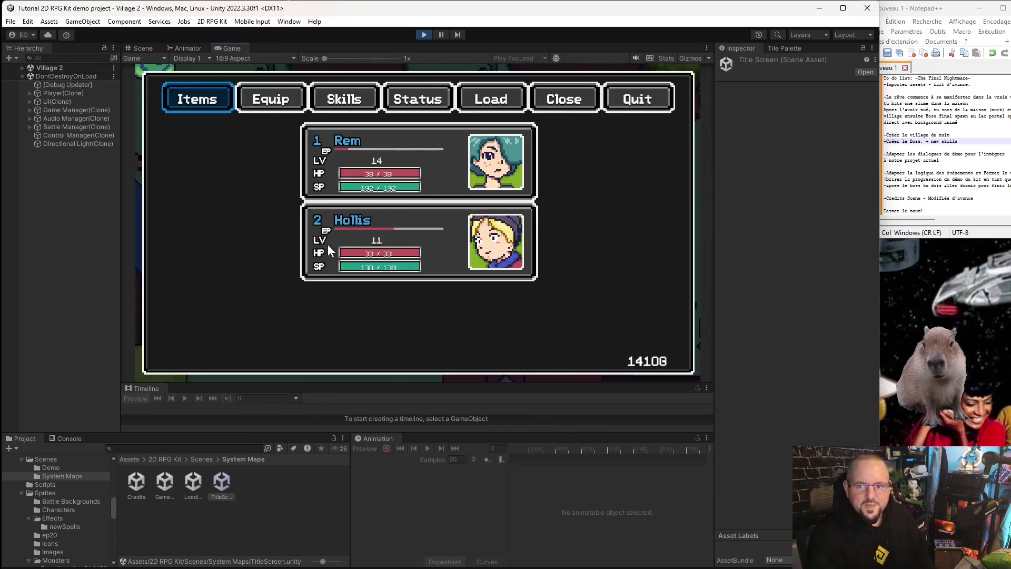
{"action": "key", "text": "Return"}
{"action": "key", "text": "Escape"}
{"action": "key", "text": "Escape"}
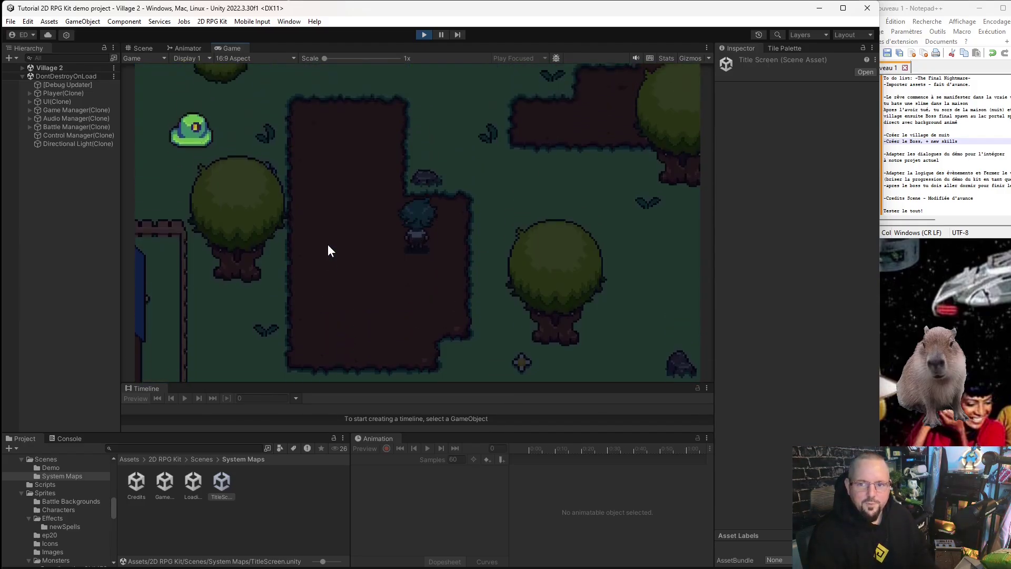
- Save the game to the first slot at the save pillar, then walk into Shop 2
{"action": "key", "text": "Up"}
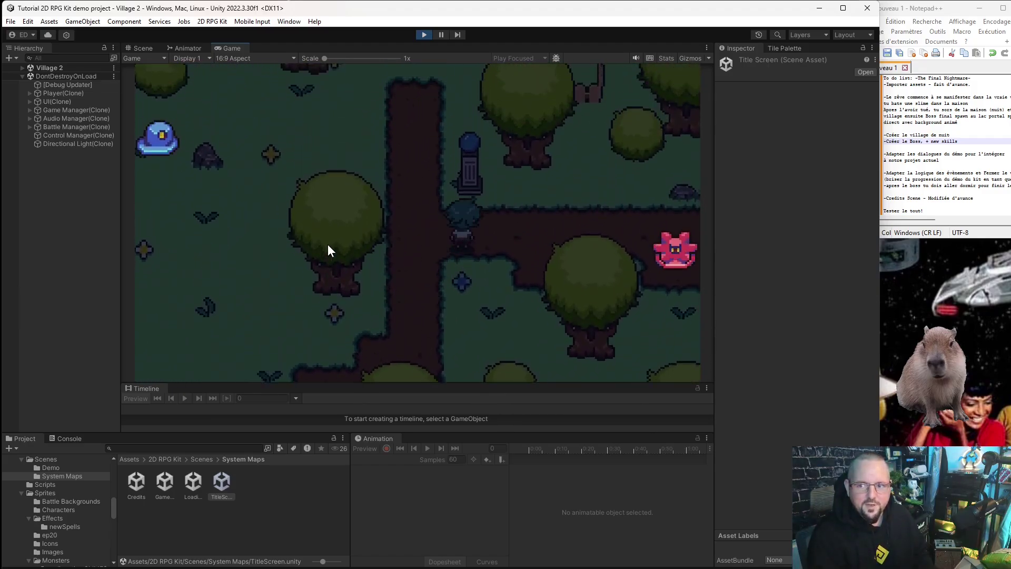
{"action": "key", "text": "Up"}
{"action": "key", "text": "Return"}
{"action": "key", "text": "Down"}
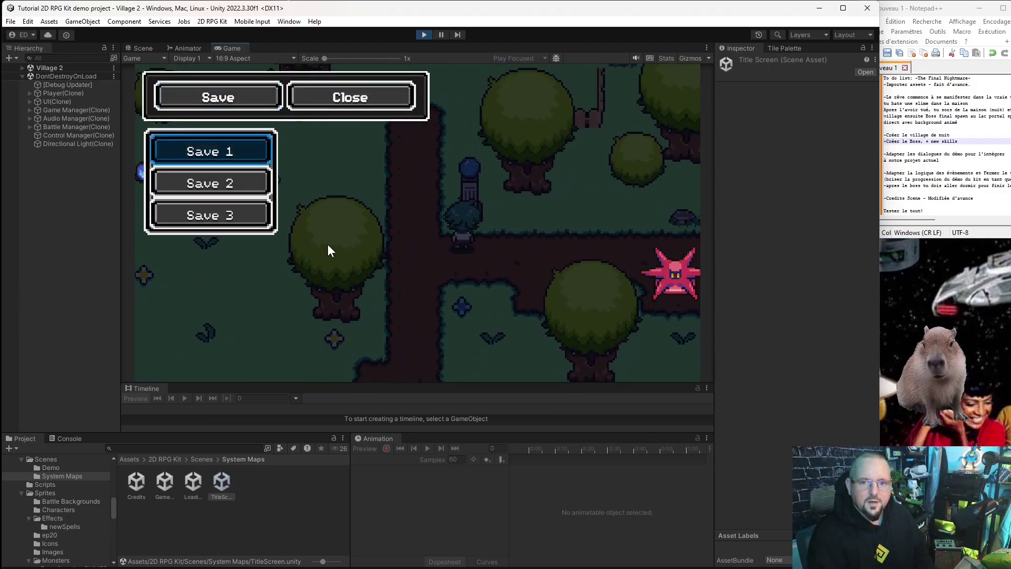
{"action": "key", "text": "Return"}
{"action": "key", "text": "Left"}
{"action": "key", "text": "Return"}
{"action": "key", "text": "Left"}
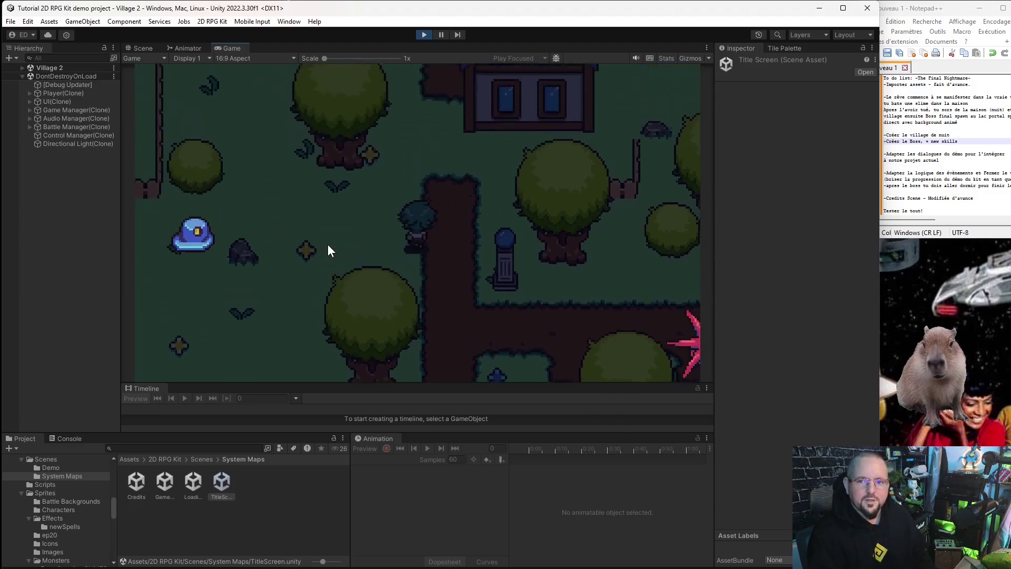
{"action": "key", "text": "Up"}
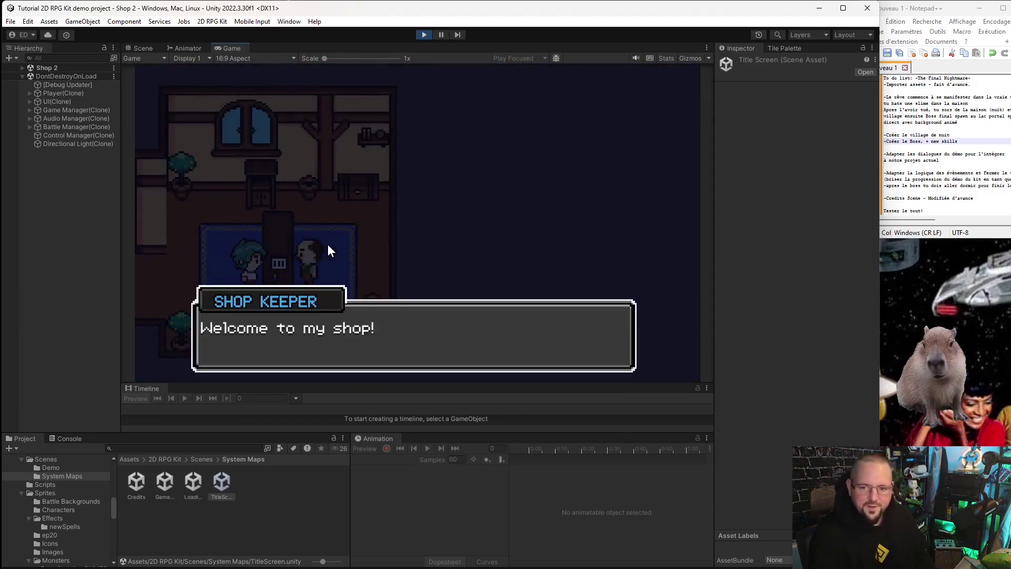
- Advance the shopkeeper's greeting dialog until the shop menu appears
{"action": "key", "text": "Return"}
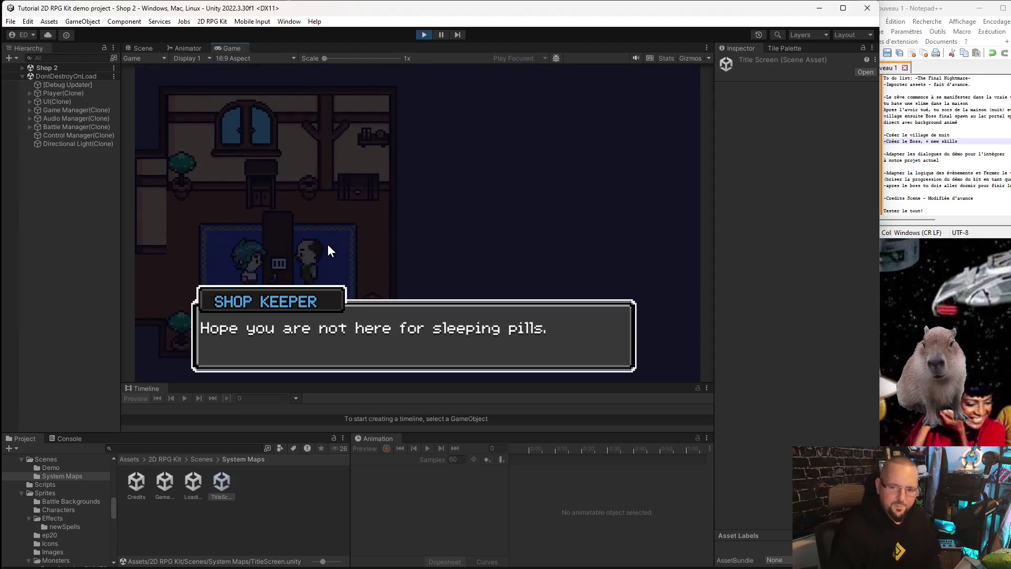
{"action": "key", "text": "Return"}
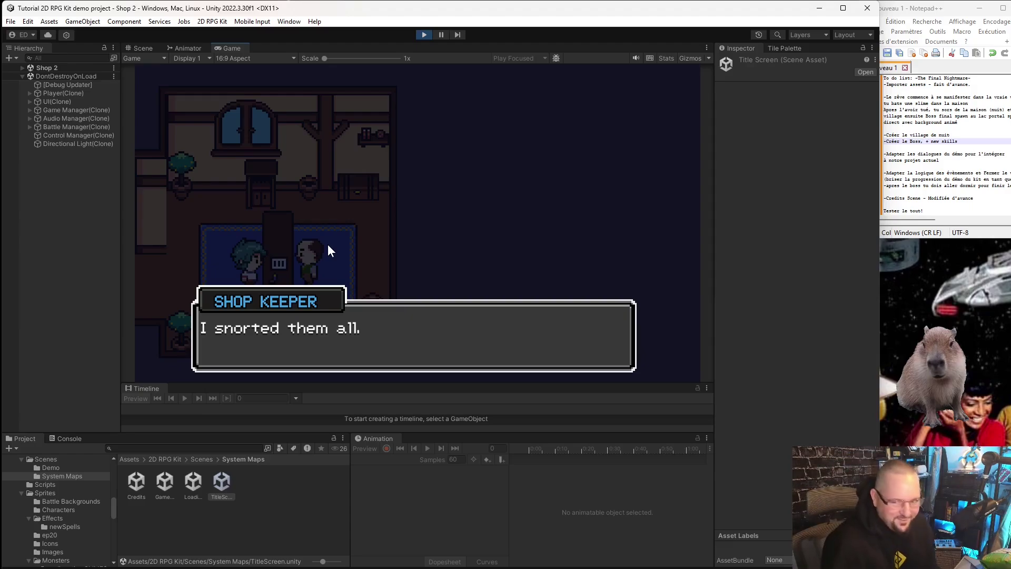
{"action": "key", "text": "Return"}
- Open the sell list and sell the Key
{"action": "key", "text": "Right"}
{"action": "key", "text": "Return"}
{"action": "key", "text": "Down"}
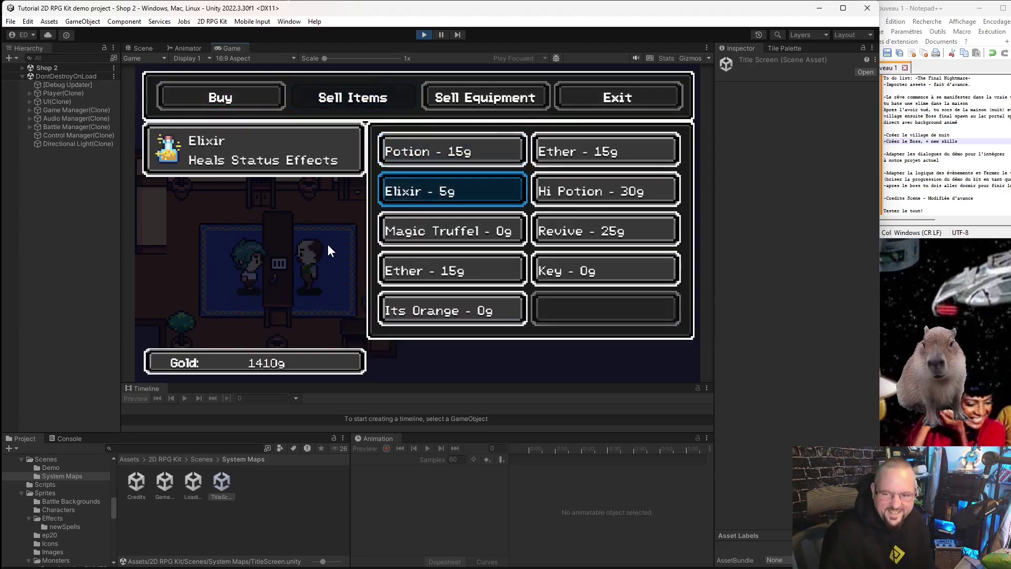
{"action": "key", "text": "Down"}
{"action": "key", "text": "Down"}
{"action": "key", "text": "Down"}
{"action": "key", "text": "Up"}
{"action": "key", "text": "Right"}
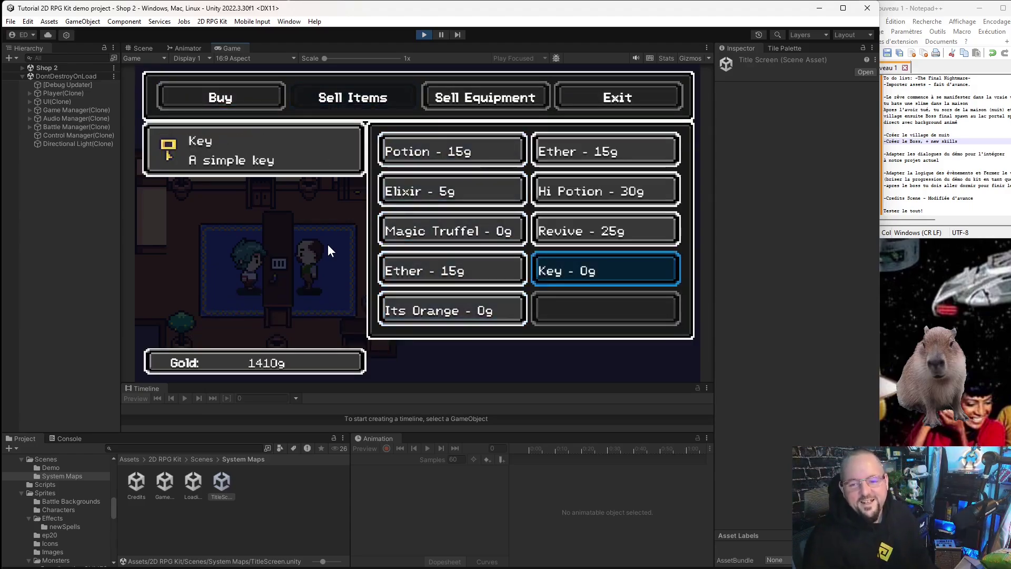
{"action": "key", "text": "Left"}
- Sell the Potion for 15 gold and close the sell list
{"action": "key", "text": "Down"}
{"action": "key", "text": "Up"}
{"action": "key", "text": "Right"}
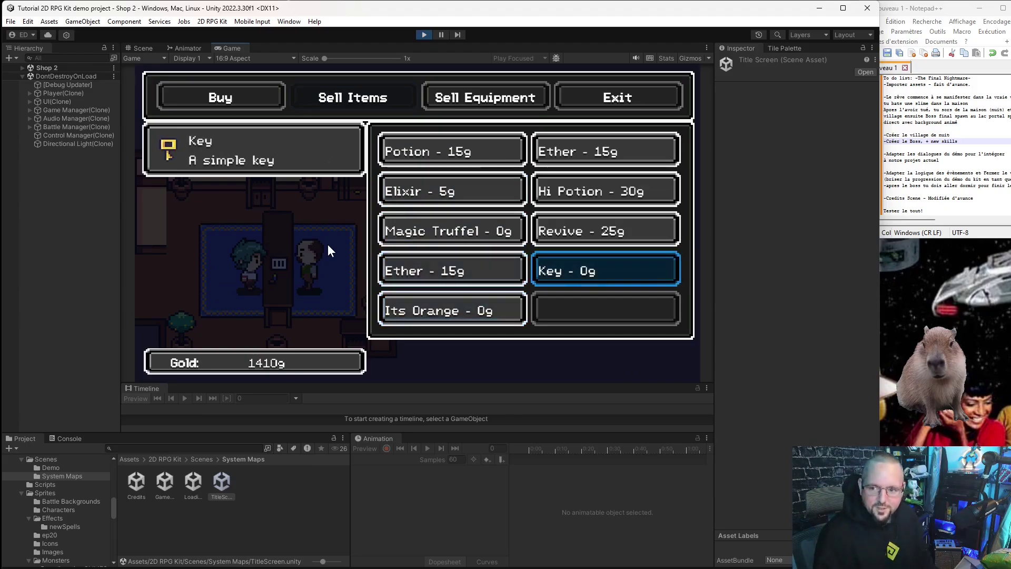
{"action": "key", "text": "Return"}
{"action": "key", "text": "Down"}
{"action": "key", "text": "Down"}
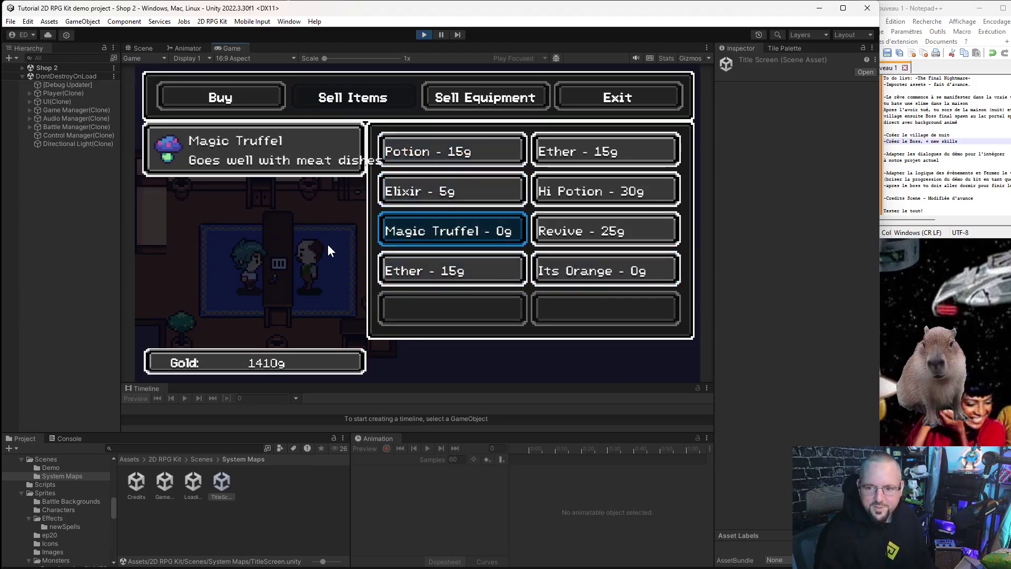
{"action": "key", "text": "Up"}
{"action": "key", "text": "Up"}
{"action": "key", "text": "Down"}
{"action": "key", "text": "Down"}
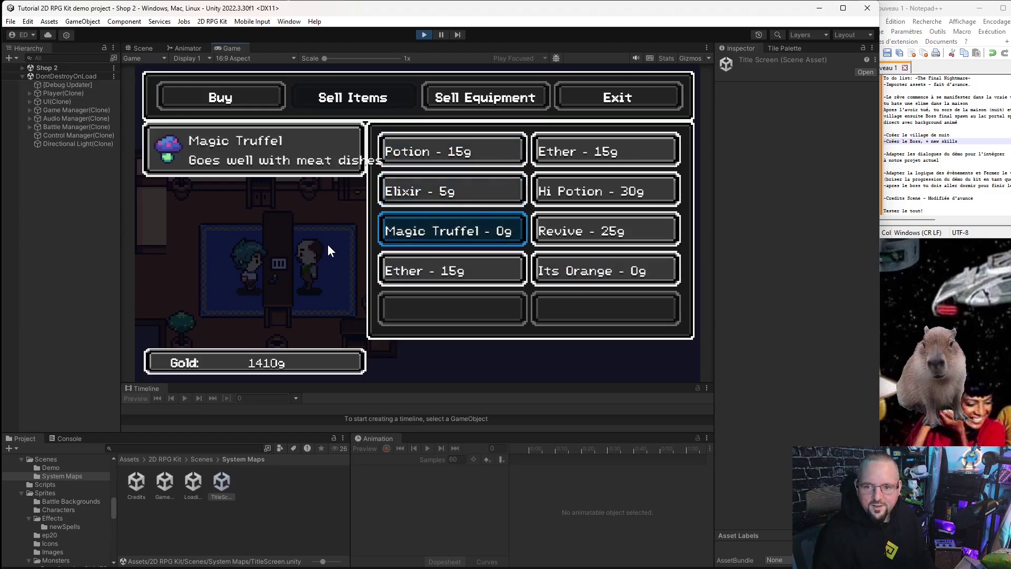
{"action": "key", "text": "Up"}
{"action": "key", "text": "Right"}
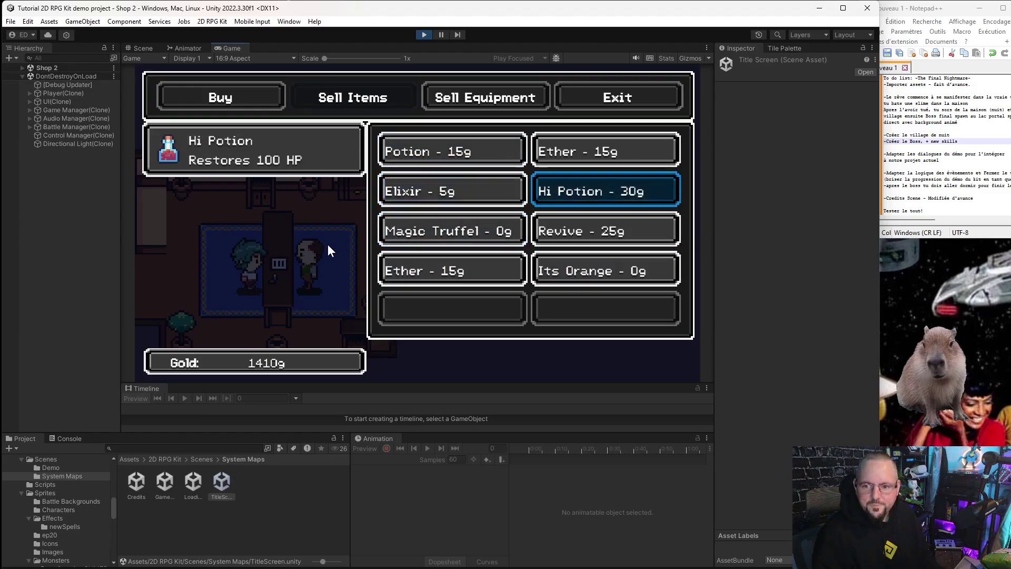
{"action": "key", "text": "Left"}
{"action": "key", "text": "Up"}
{"action": "key", "text": "Return"}
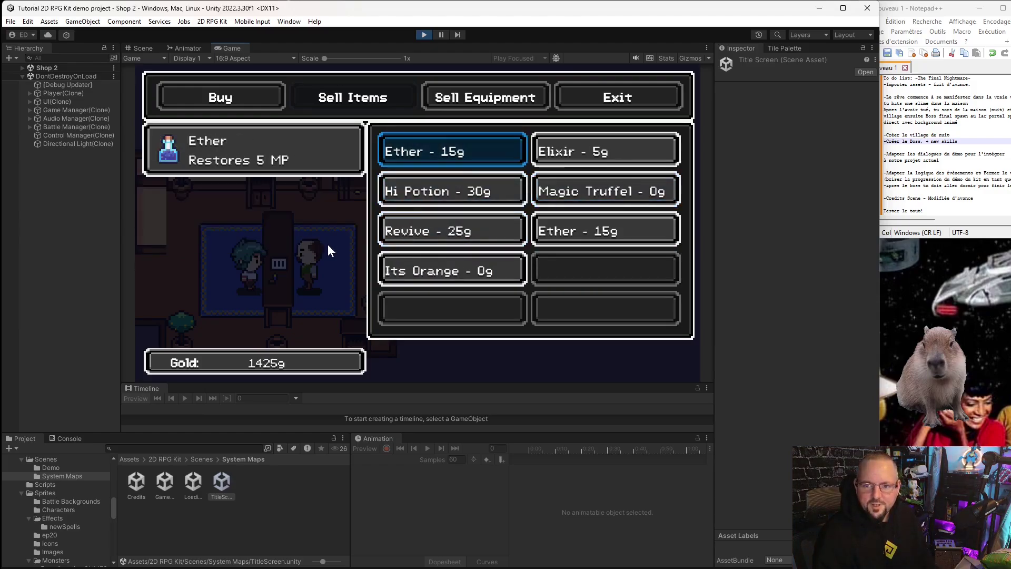
{"action": "key", "text": "Escape"}
- Buy a Hi Potion for 60 gold from the shop's buy list
{"action": "key", "text": "Left"}
{"action": "key", "text": "Left"}
{"action": "key", "text": "Left"}
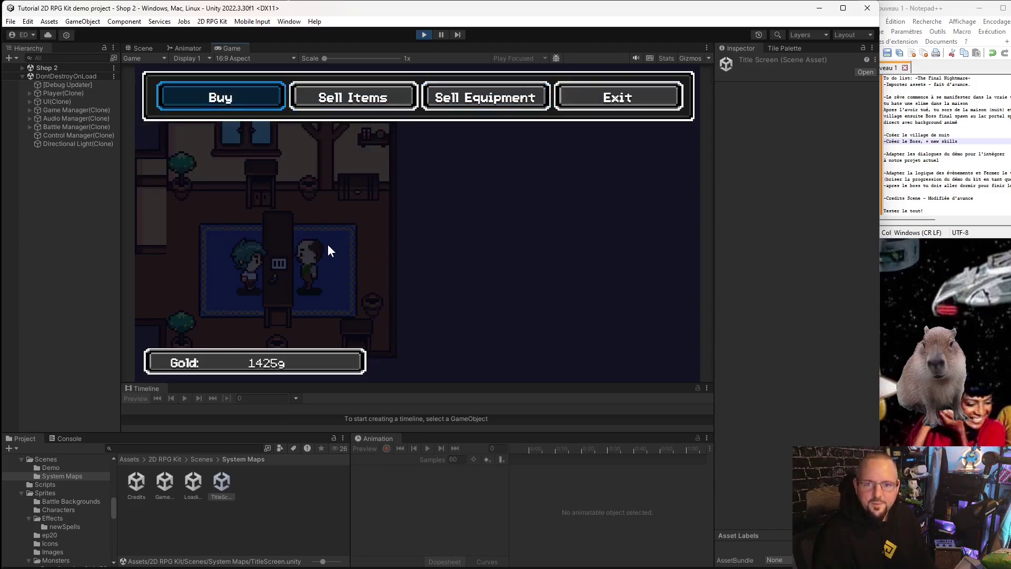
{"action": "key", "text": "Return"}
{"action": "key", "text": "Right"}
{"action": "key", "text": "Down"}
{"action": "key", "text": "Down"}
{"action": "key", "text": "Left"}
{"action": "key", "text": "Down"}
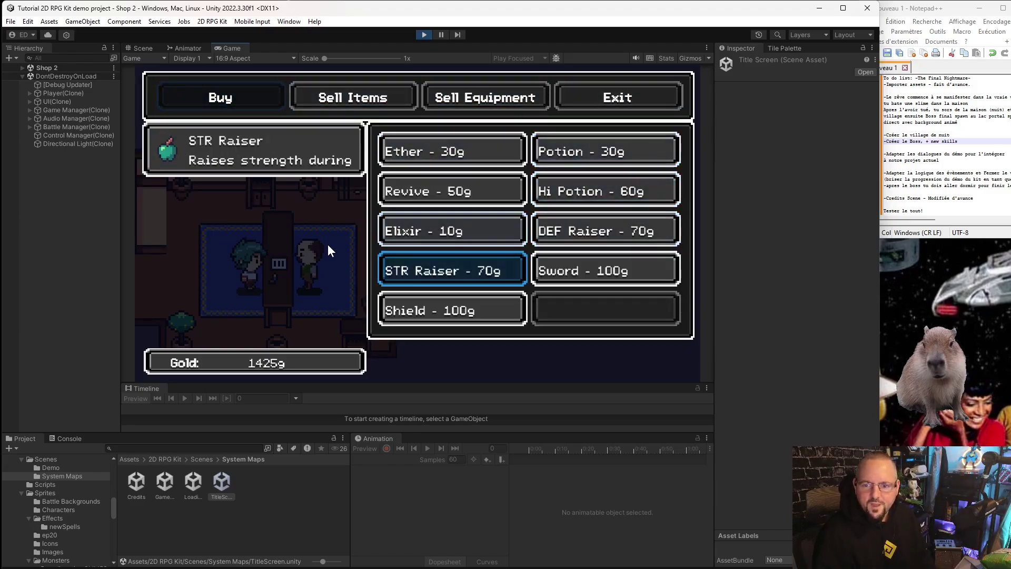
{"action": "key", "text": "Up"}
{"action": "key", "text": "Up"}
{"action": "key", "text": "Right"}
{"action": "key", "text": "Return"}
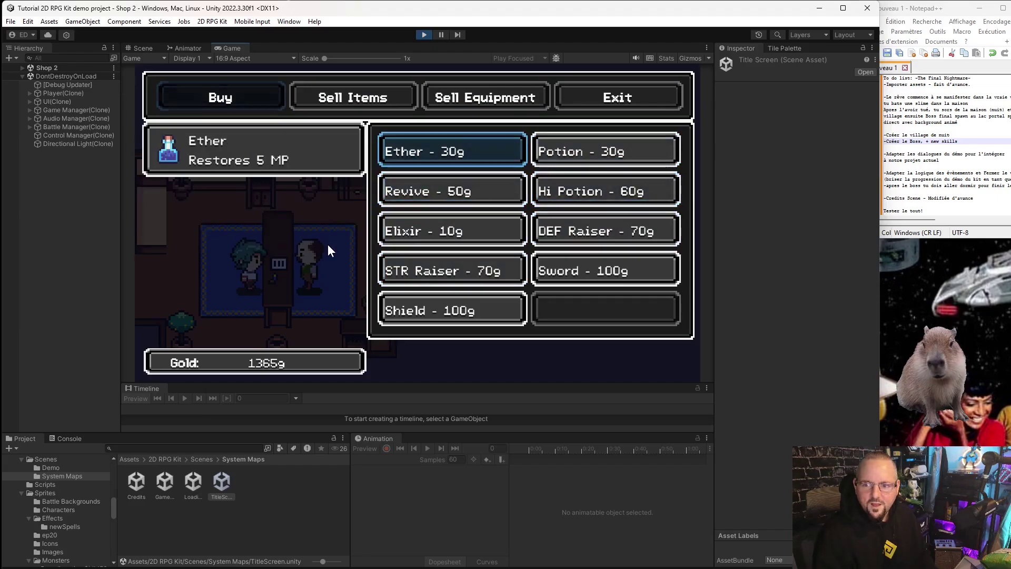
{"action": "key", "text": "Down"}
{"action": "key", "text": "Down"}
{"action": "key", "text": "Down"}
- Browse the buy list again, leave Shop 2, and walk through Village 2 toward the portal
{"action": "key", "text": "Escape"}
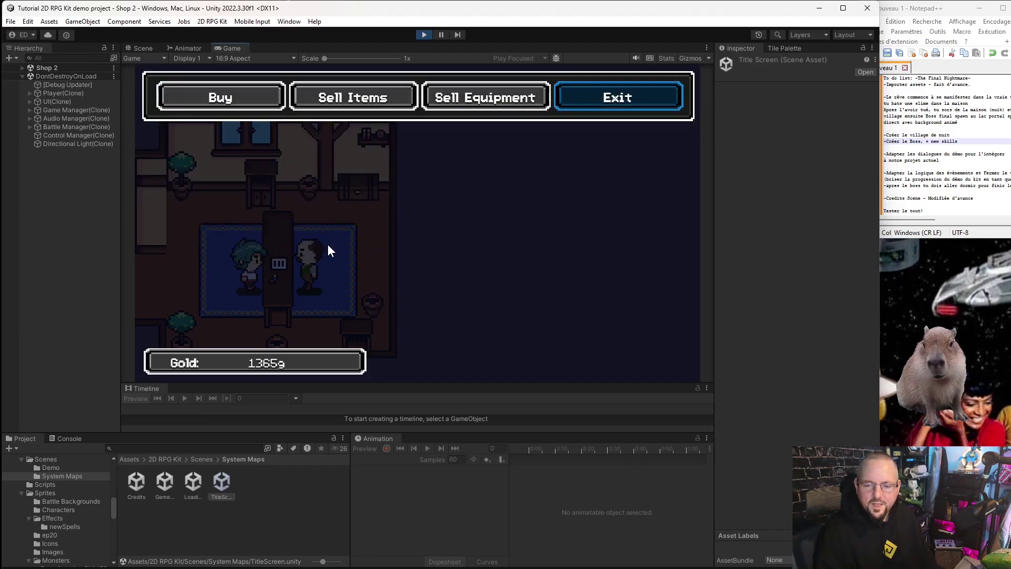
{"action": "key", "text": "Left"}
{"action": "key", "text": "Left"}
{"action": "key", "text": "Left"}
{"action": "key", "text": "Return"}
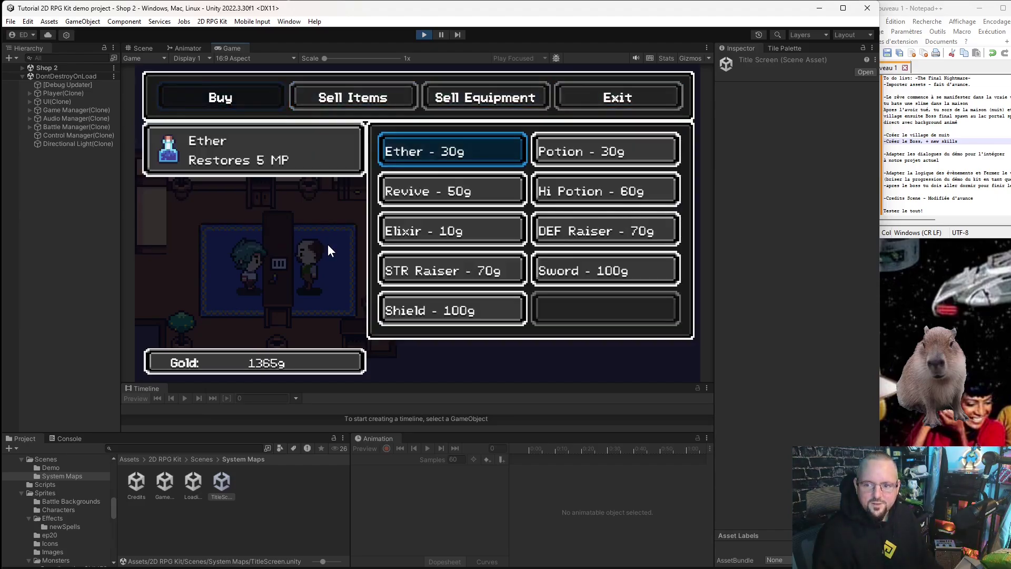
{"action": "key", "text": "Escape"}
{"action": "key", "text": "Return"}
{"action": "key", "text": "Return"}
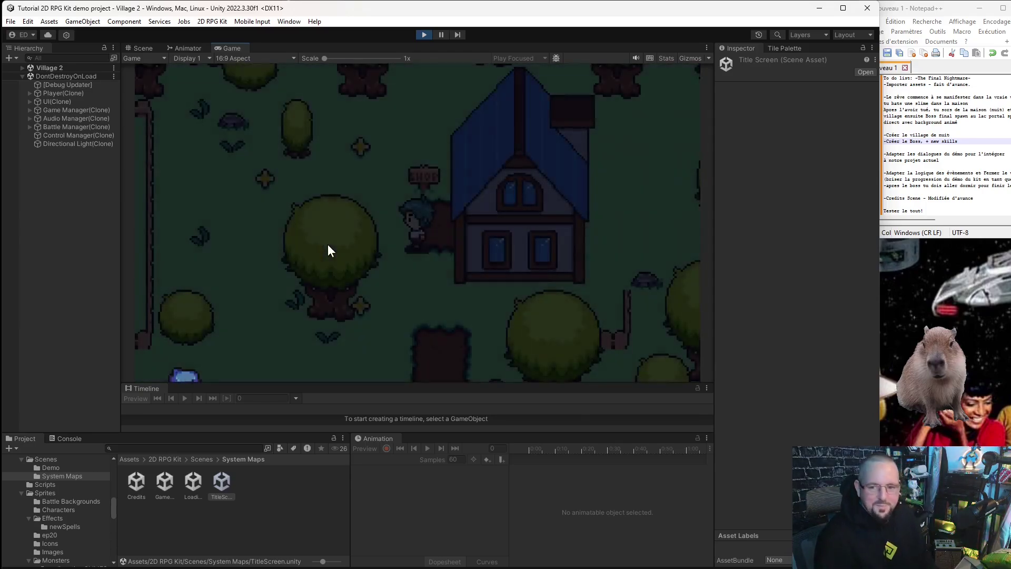
{"action": "key", "text": "Down"}
{"action": "key", "text": "Left"}
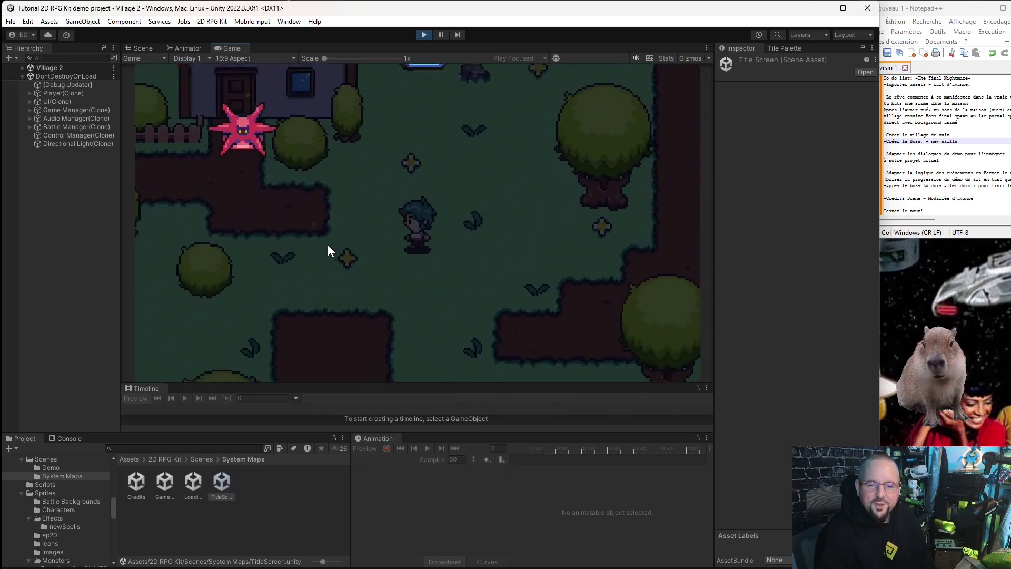
{"action": "key", "text": "Left"}
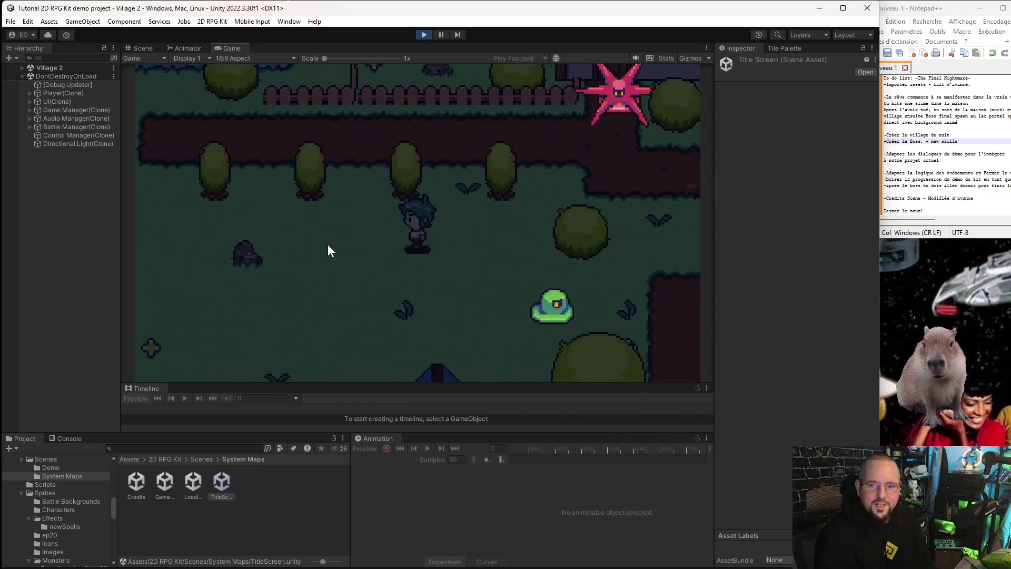
{"action": "key", "text": "Up"}
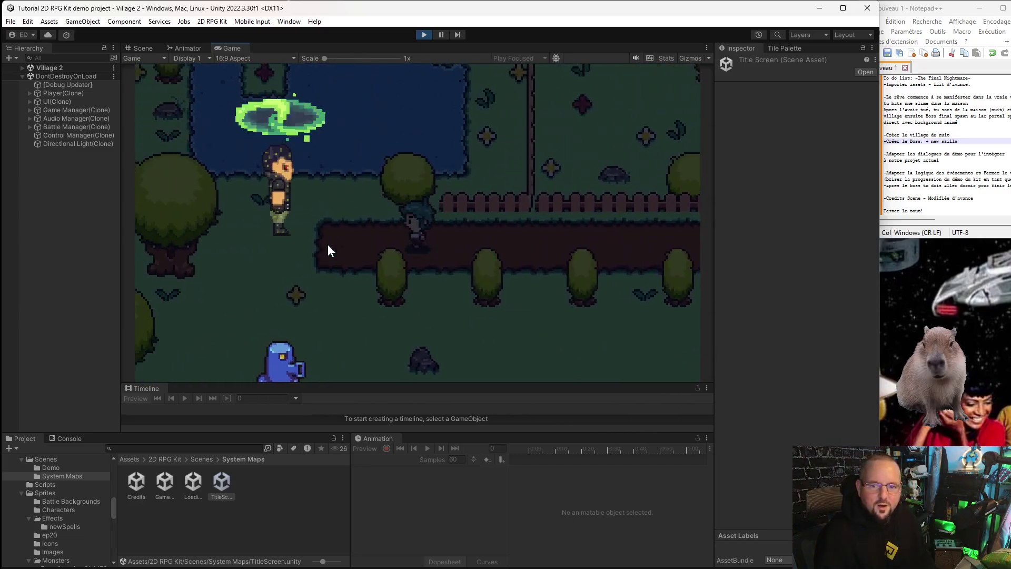
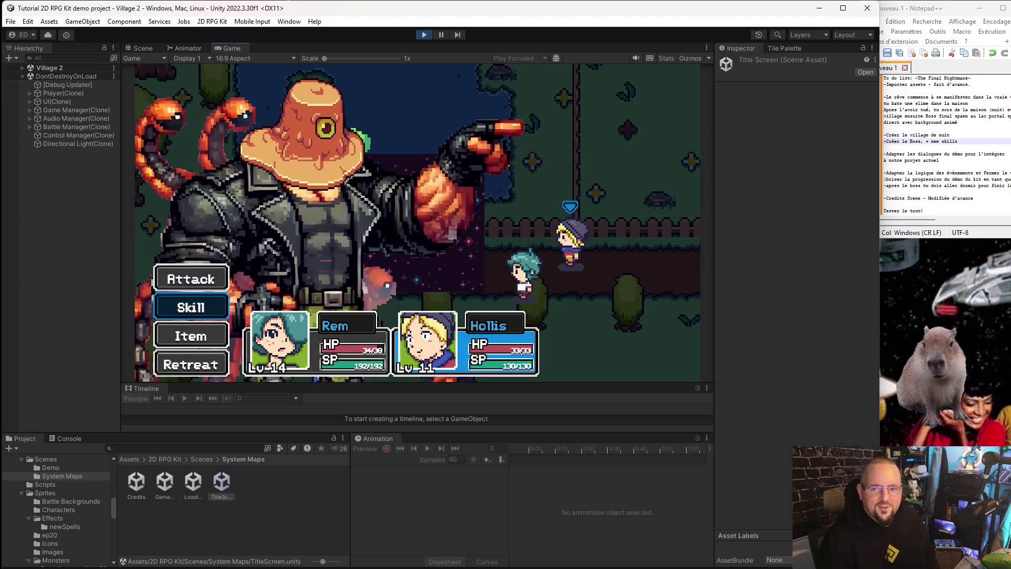
- Confirm the final boss battle command, then walk the hero between the slimes and the portal
{"action": "key", "text": "Down"}
{"action": "key", "text": "Down"}
{"action": "key", "text": "Down"}
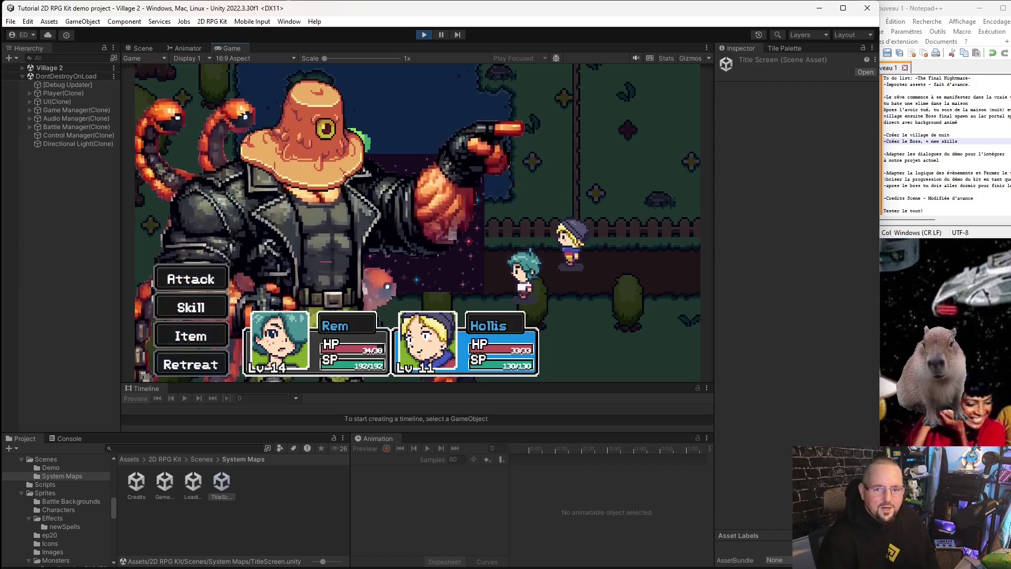
{"action": "key", "text": "Return"}
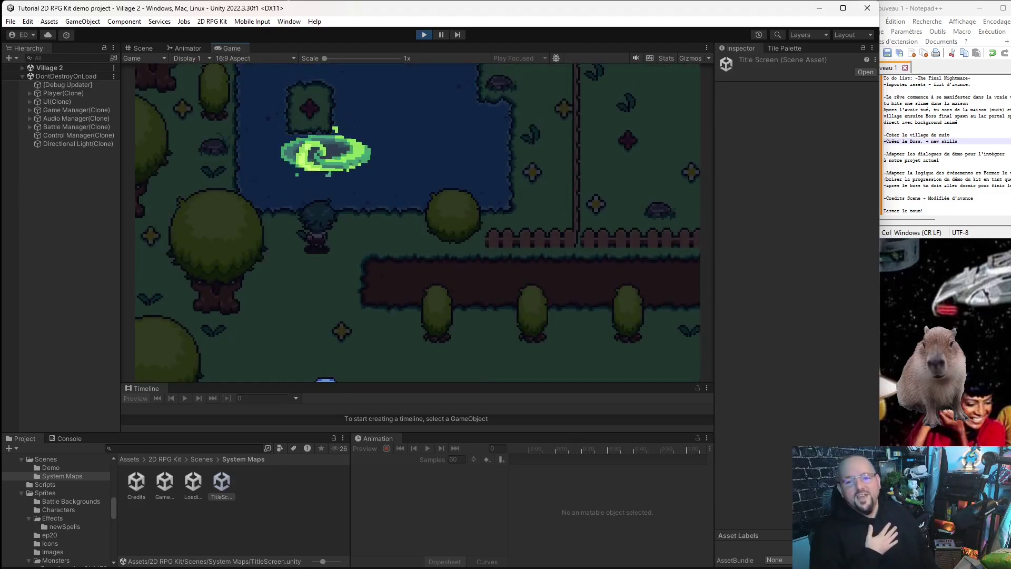
{"action": "key", "text": "Down"}
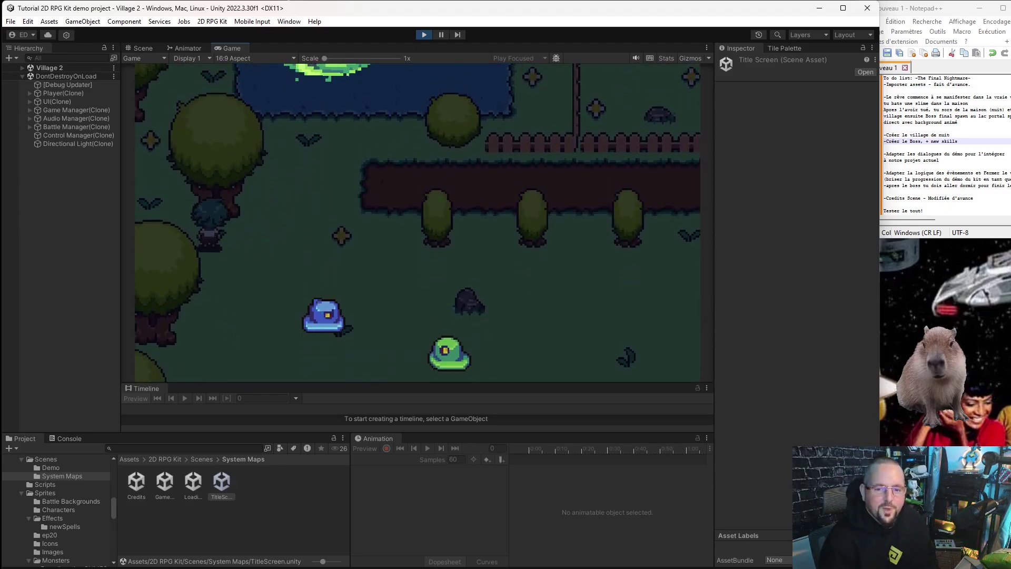
{"action": "key", "text": "Up"}
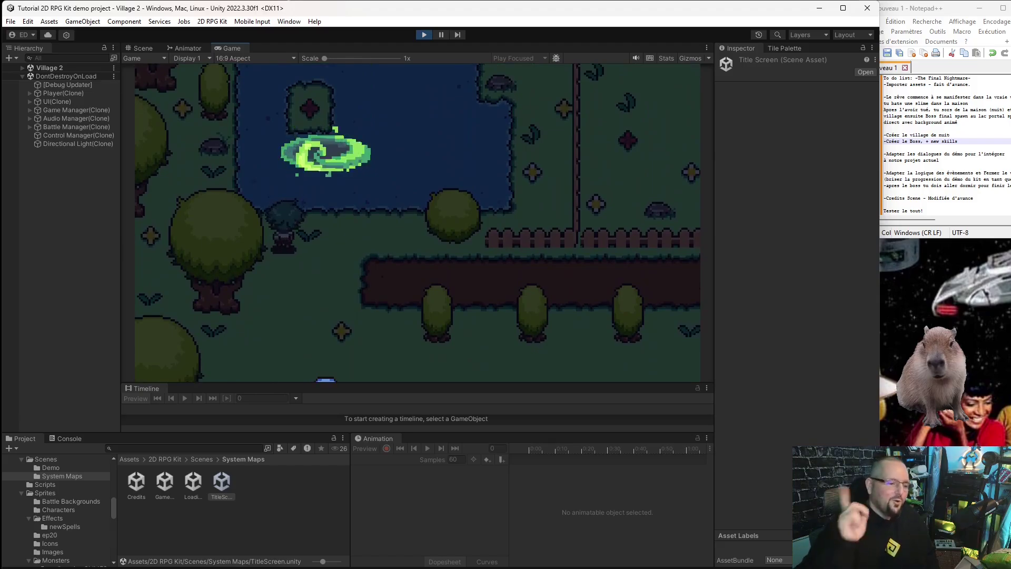
{"action": "key", "text": "Down"}
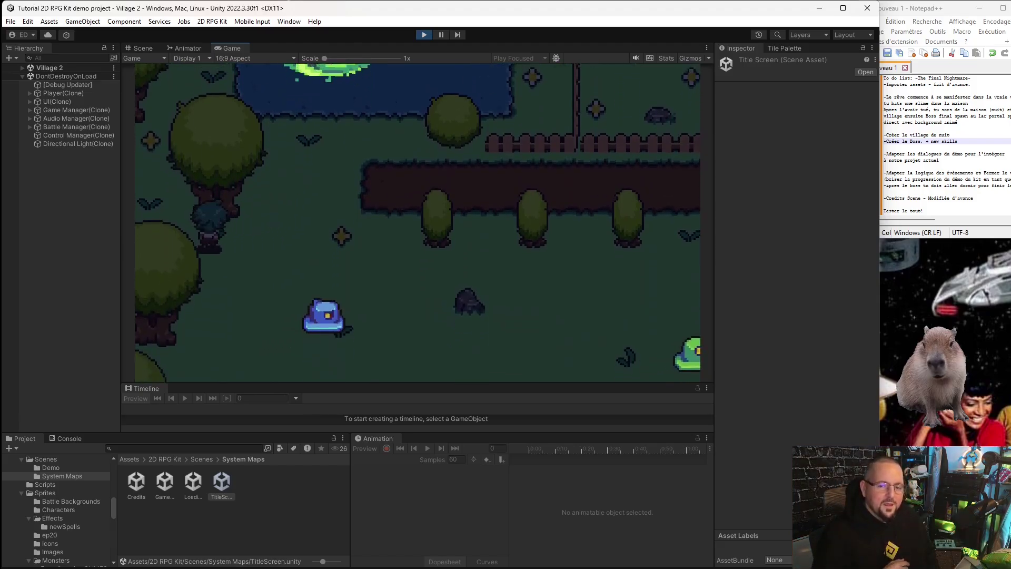
{"action": "key", "text": "Up"}
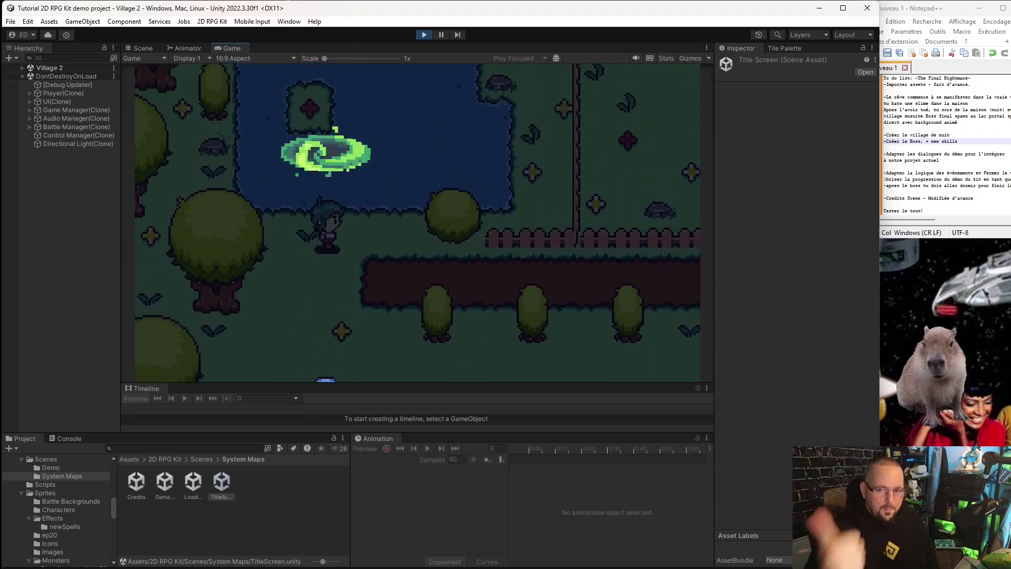
{"action": "key", "text": "Down"}
- Walk the hero right through the night village to a house door, then up toward the trees
{"action": "key", "text": "Down"}
{"action": "key", "text": "Right"}
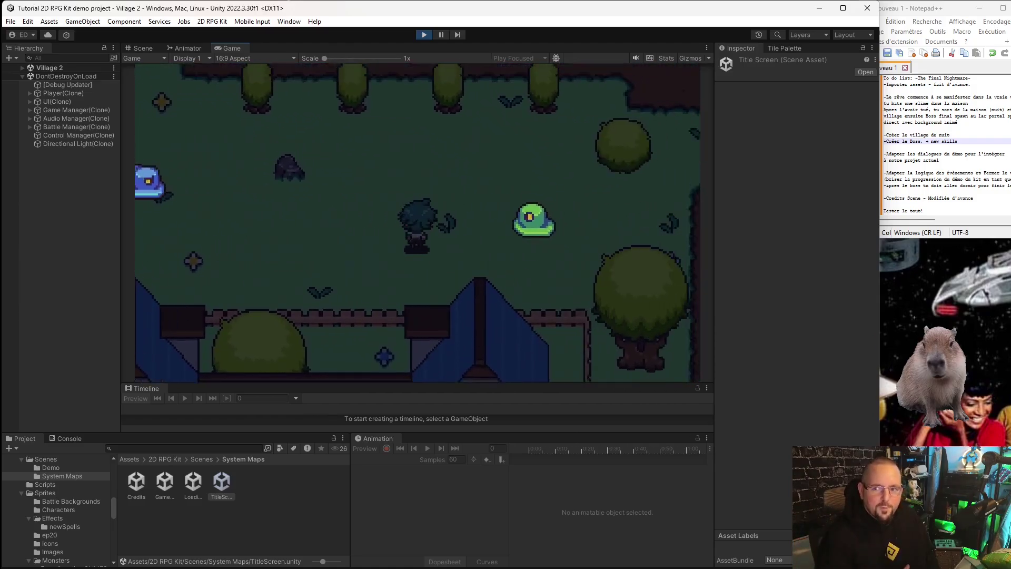
{"action": "key", "text": "Up"}
{"action": "key", "text": "Right"}
{"action": "key", "text": "Down"}
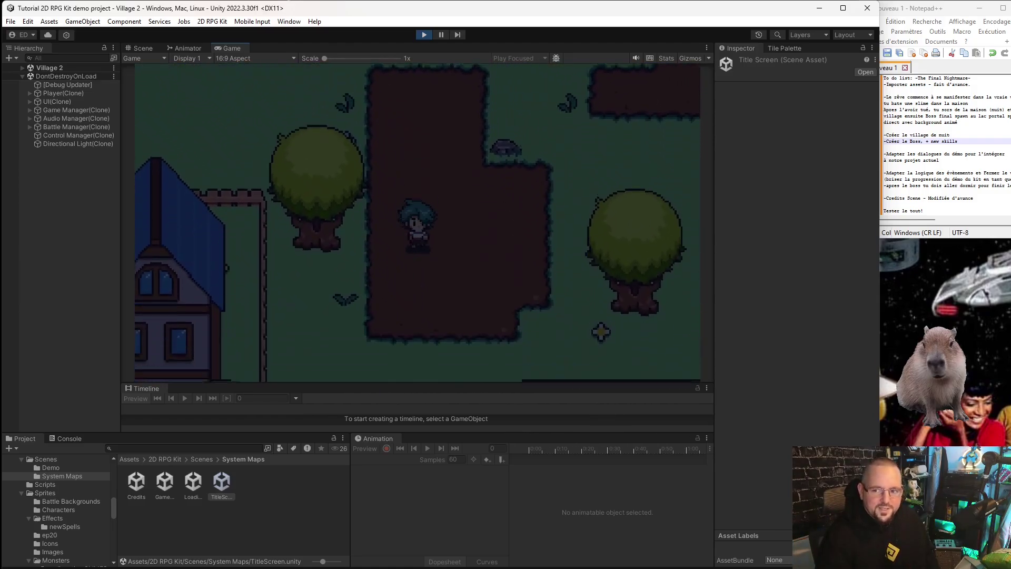
{"action": "key", "text": "Right"}
{"action": "key", "text": "Up"}
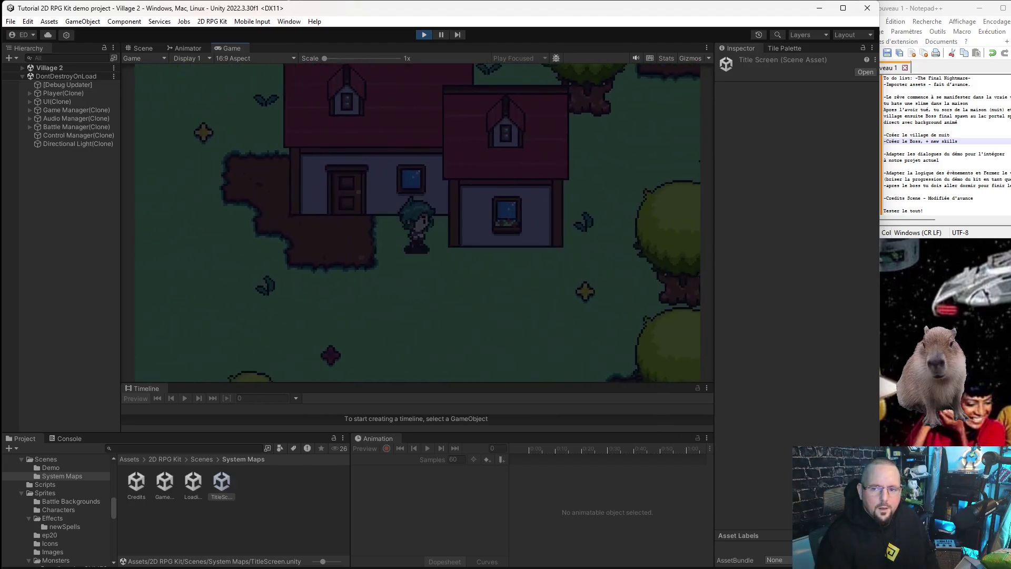
{"action": "key", "text": "Down"}
{"action": "key", "text": "Up"}
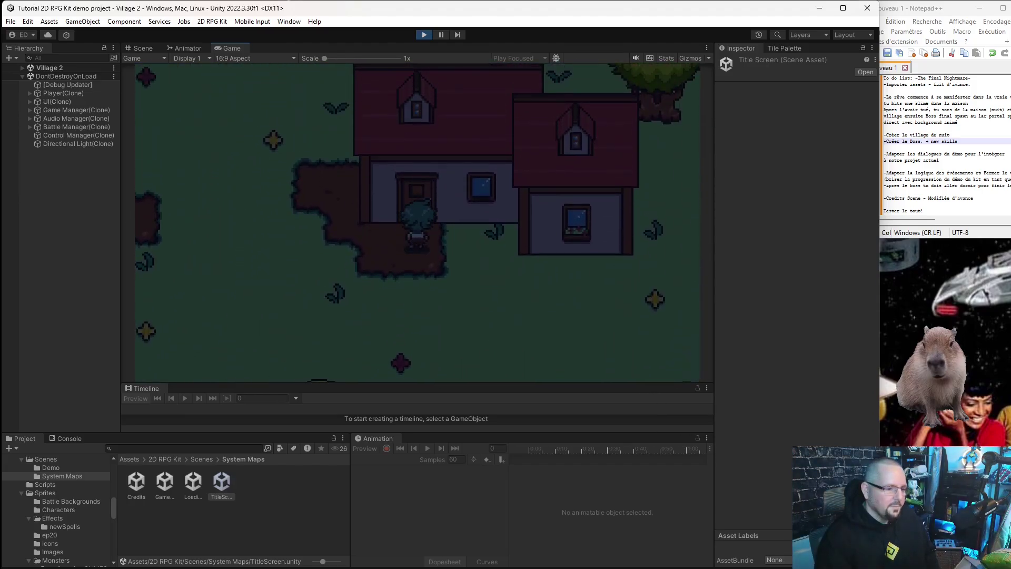
{"action": "key", "text": "Left"}
{"action": "key", "text": "Up"}
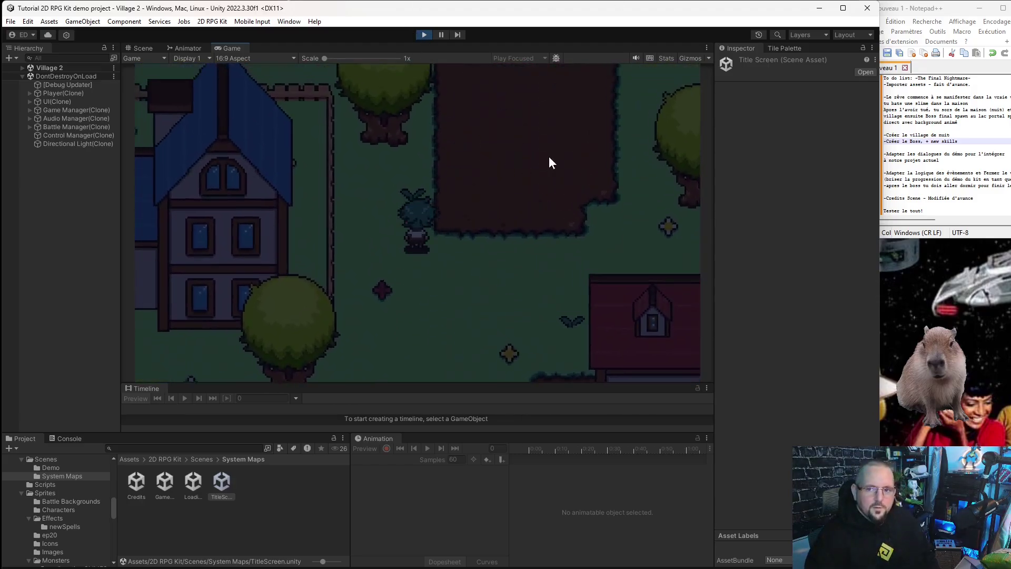
- Stop Play mode and reopen the Village 2 scene from Scenes/Demo
{"action": "left_click", "coordinate": [421, 32]}
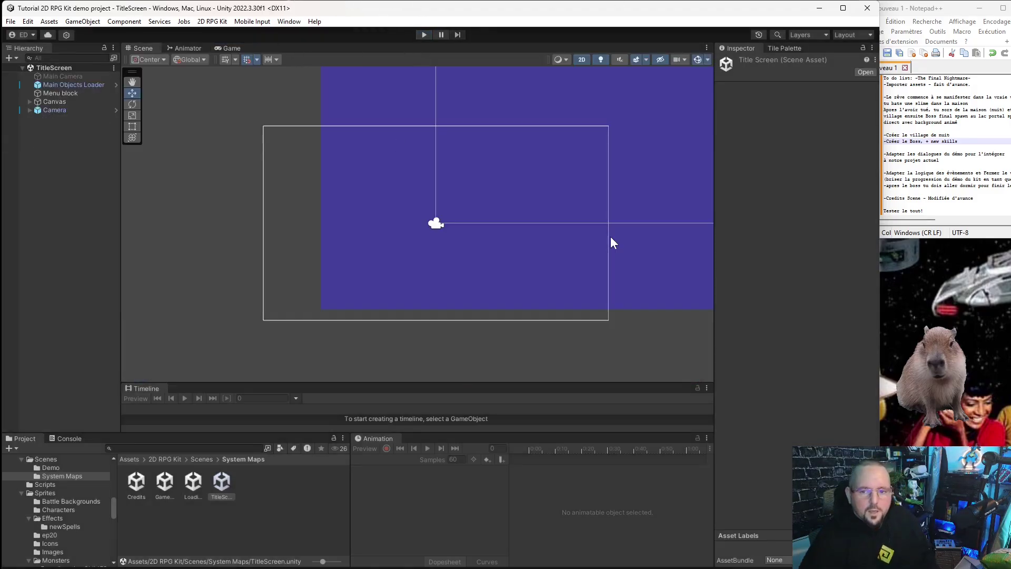
{"action": "scroll", "coordinate": [60, 495], "scroll_direction": "down", "scroll_amount": 5}
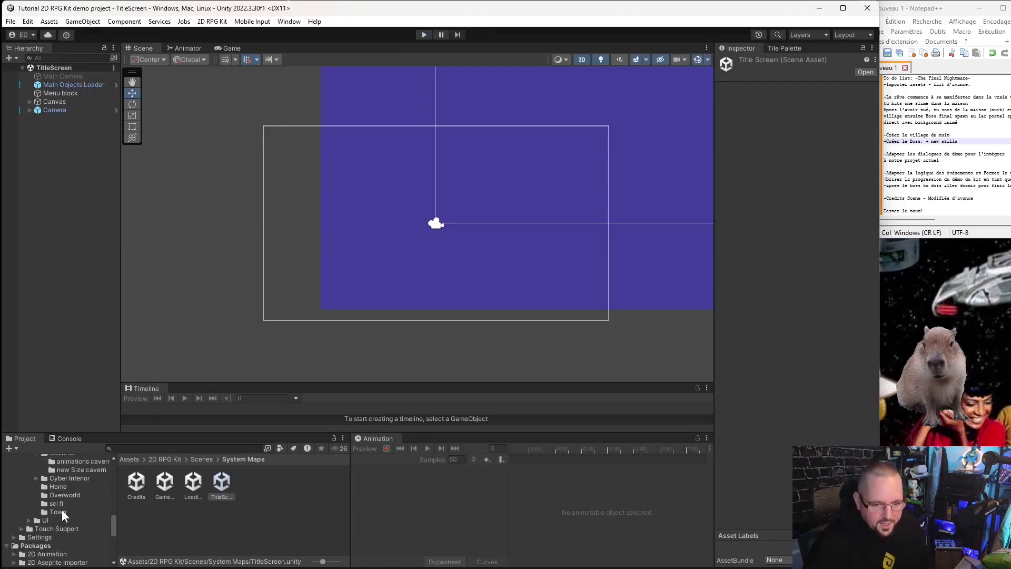
{"action": "scroll", "coordinate": [59, 524], "scroll_direction": "up", "scroll_amount": 2}
{"action": "scroll", "coordinate": [52, 495], "scroll_direction": "up", "scroll_amount": 2}
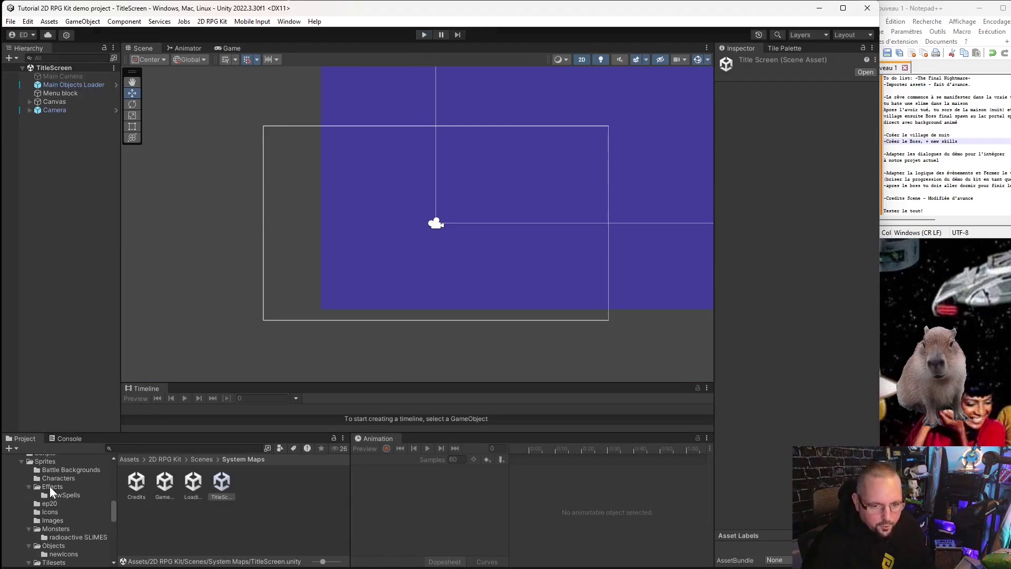
{"action": "scroll", "coordinate": [54, 486], "scroll_direction": "up", "scroll_amount": 1}
{"action": "left_click", "coordinate": [51, 468]}
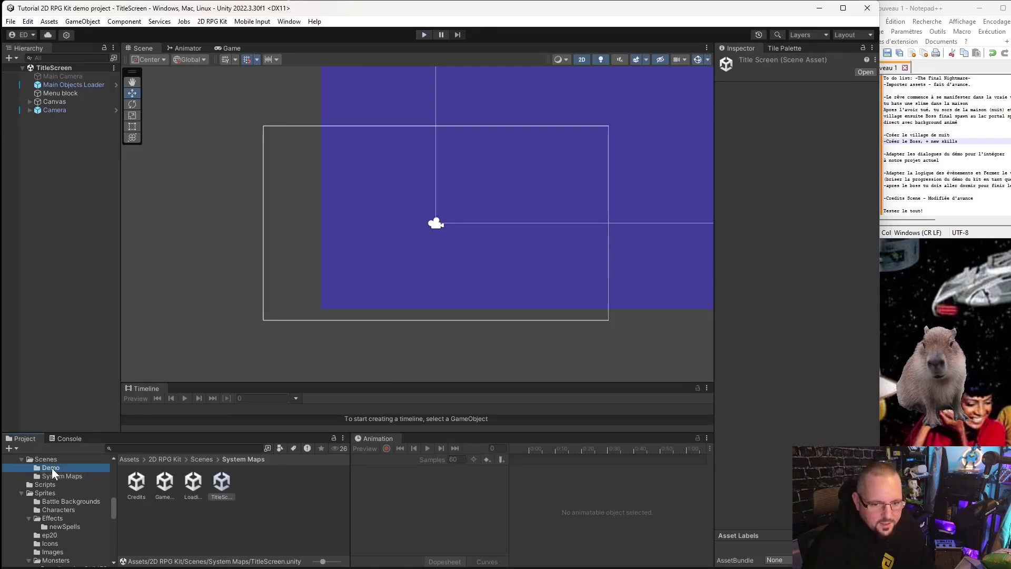
{"action": "scroll", "coordinate": [217, 533], "scroll_direction": "down", "scroll_amount": 2}
{"action": "double_click", "coordinate": [227, 534]}
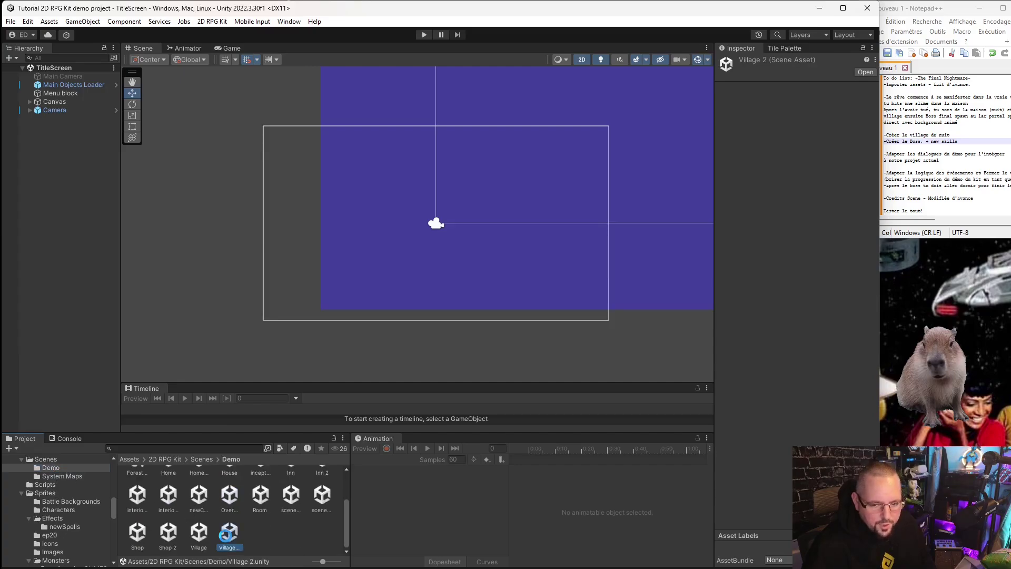
- Drag NPC (3) from beside the pond to X 27, Y 5.58 near the blue houses
{"action": "middle_click_drag", "start_coordinate": [273, 296], "coordinate": [339, 254]}
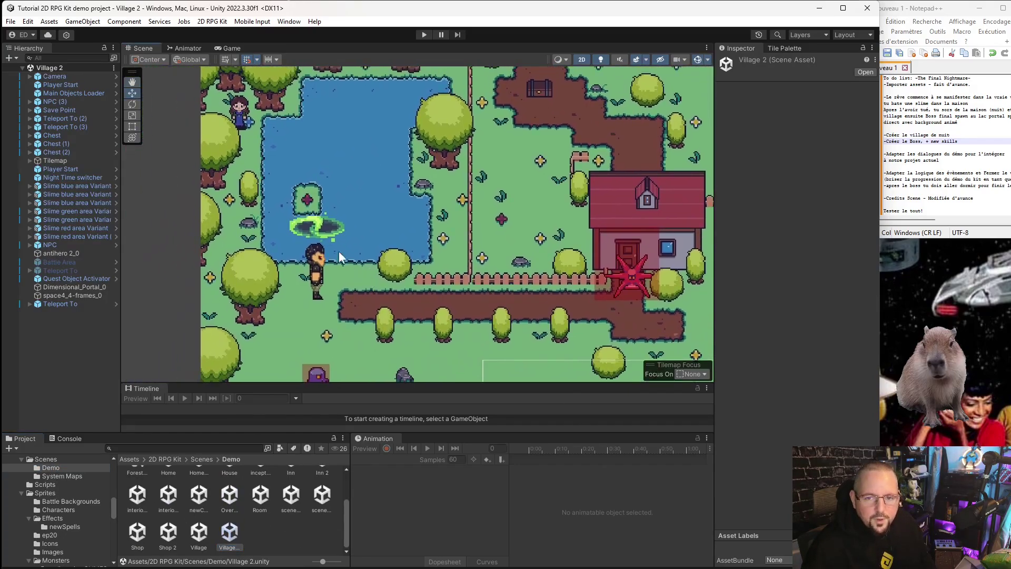
{"action": "left_click", "coordinate": [243, 118]}
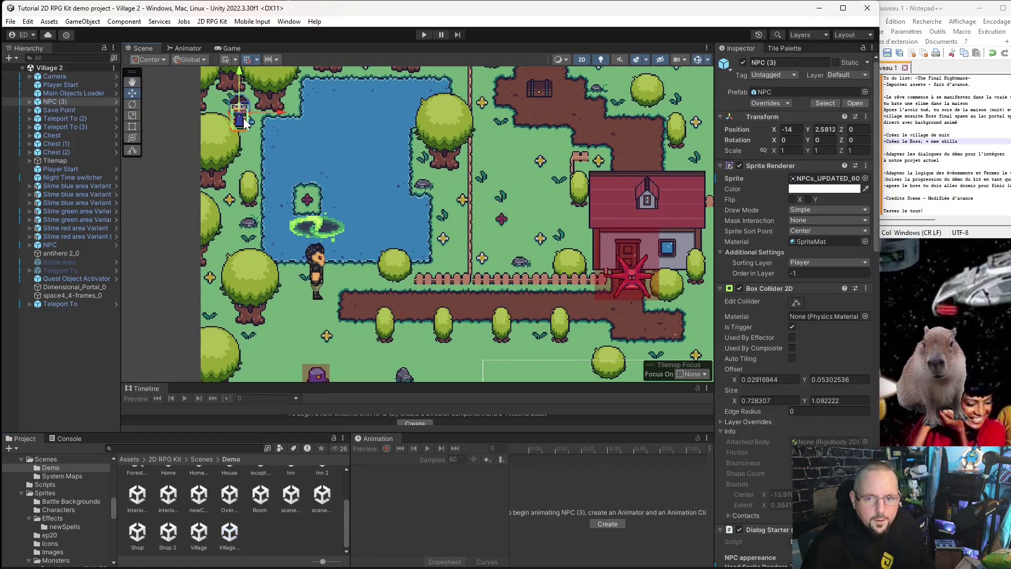
{"action": "mouse_move", "coordinate": [244, 117]}
{"action": "left_mouse_down"}
{"action": "mouse_move", "coordinate": [501, 217]}
{"action": "mouse_move", "coordinate": [576, 316]}
{"action": "left_mouse_up"}
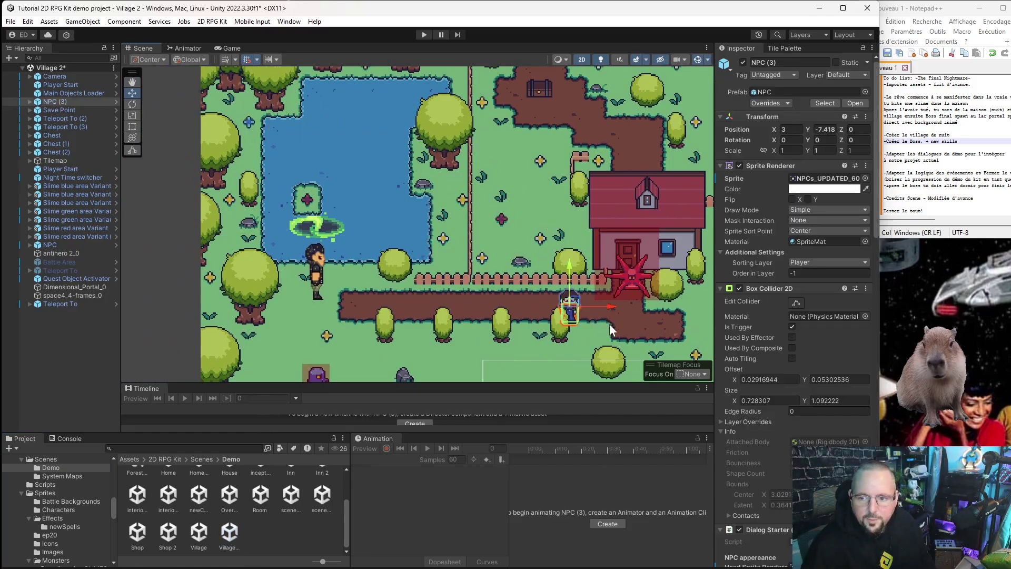
{"action": "scroll", "coordinate": [576, 316], "scroll_direction": "down", "scroll_amount": 3}
{"action": "middle_click_drag", "start_coordinate": [645, 307], "coordinate": [317, 247]}
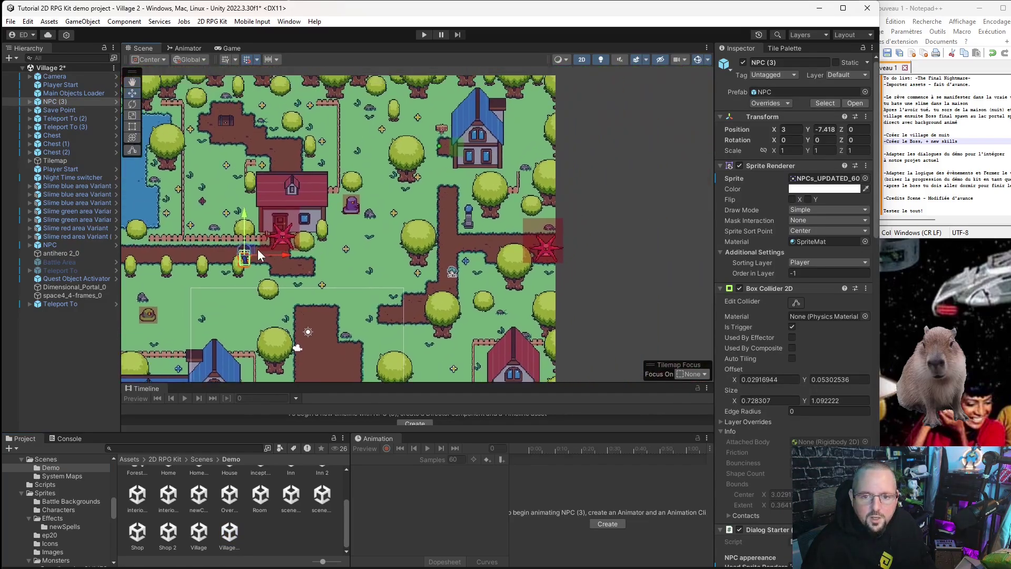
{"action": "mouse_move", "coordinate": [253, 248]}
{"action": "left_mouse_down"}
{"action": "mouse_move", "coordinate": [535, 166]}
{"action": "mouse_move", "coordinate": [541, 98]}
{"action": "left_mouse_up"}
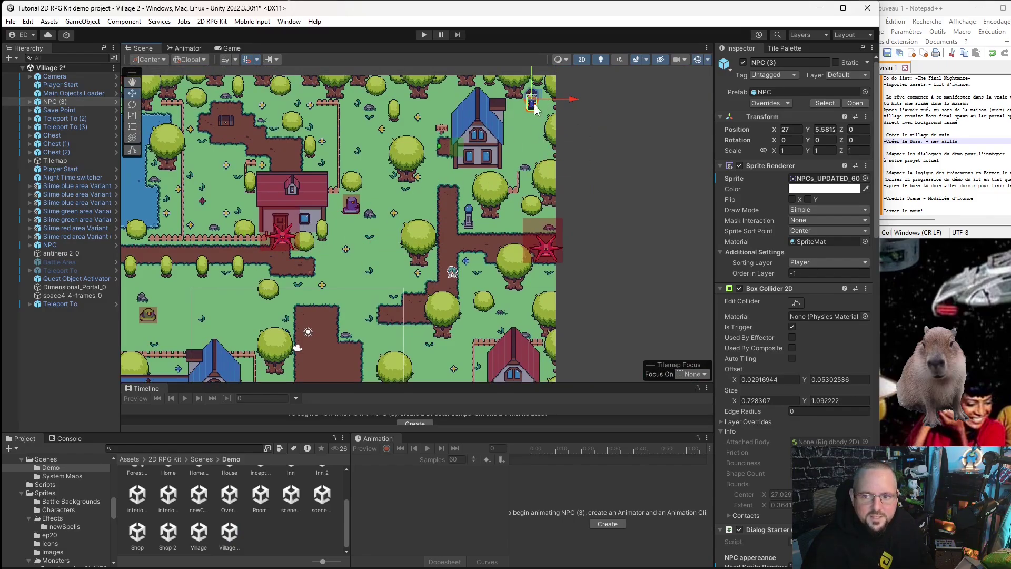
{"action": "middle_click_drag", "start_coordinate": [214, 343], "coordinate": [327, 166]}
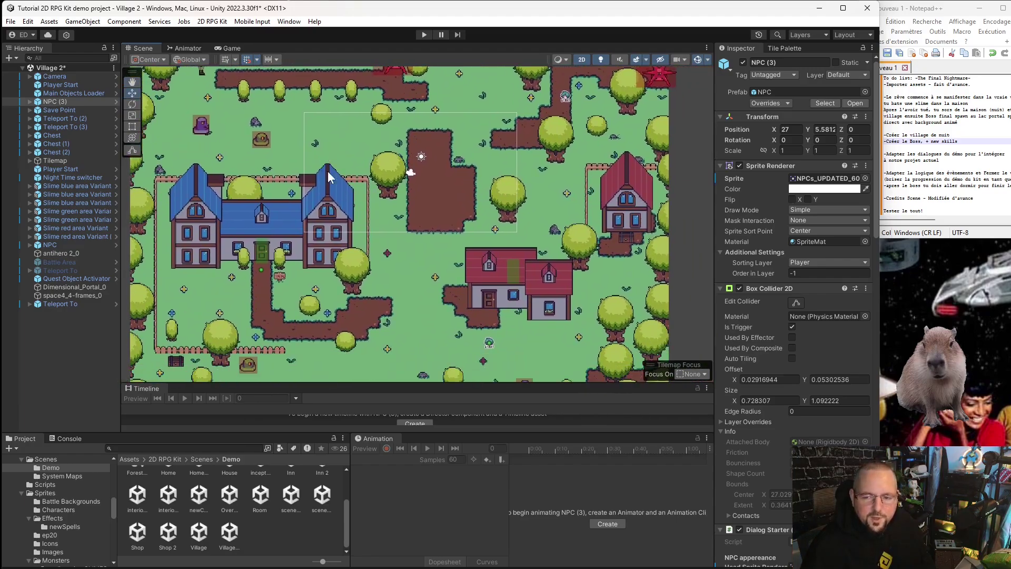
{"action": "scroll", "coordinate": [331, 258], "scroll_direction": "up", "scroll_amount": 2}
{"action": "mouse_move", "coordinate": [331, 258]}
{"action": "middle_mouse_down"}
{"action": "mouse_move", "coordinate": [548, 371]}
{"action": "mouse_move", "coordinate": [396, 299]}
{"action": "middle_mouse_up"}
{"action": "scroll", "coordinate": [334, 230], "scroll_direction": "up", "scroll_amount": 2}
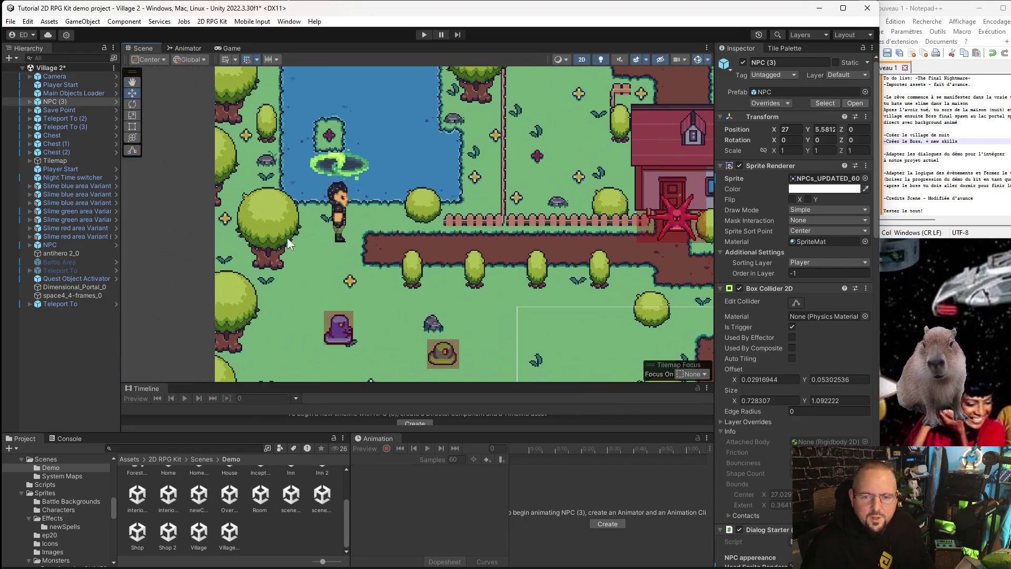
- Select Battle Area and stop the player from retreating from its battle
{"action": "left_click", "coordinate": [66, 262]}
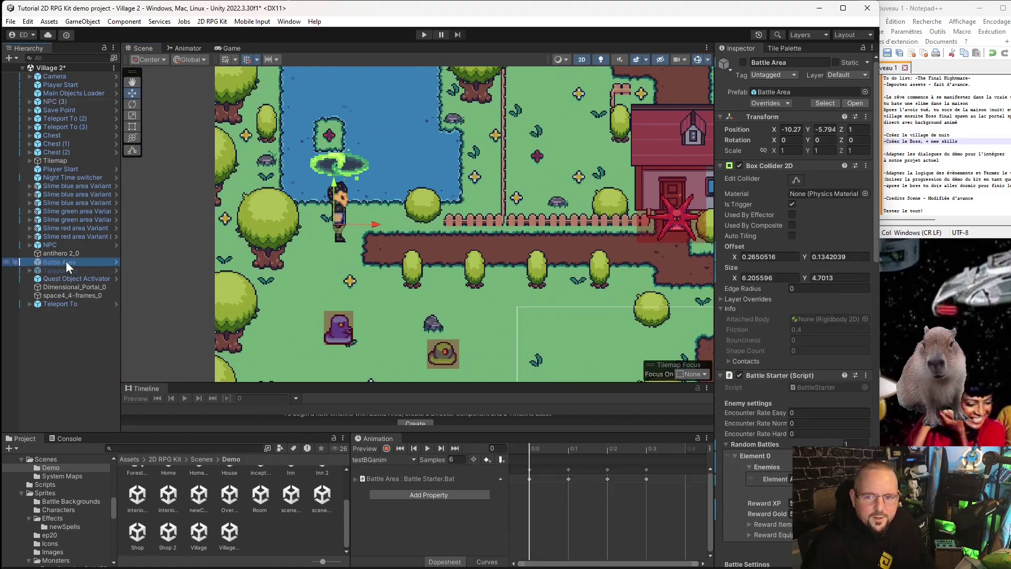
{"action": "scroll", "coordinate": [813, 390], "scroll_direction": "down", "scroll_amount": 4}
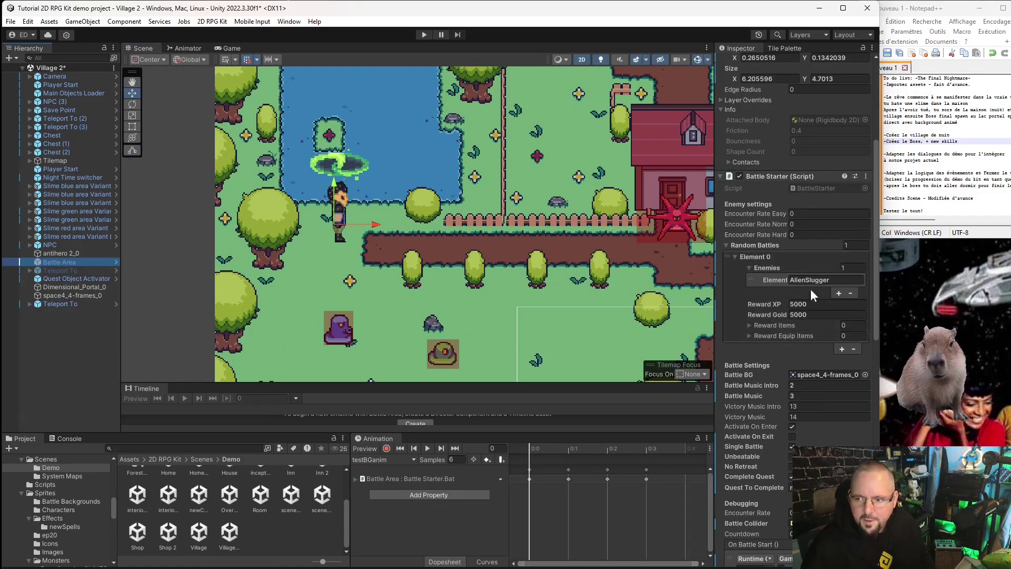
{"action": "scroll", "coordinate": [788, 343], "scroll_direction": "down", "scroll_amount": 3}
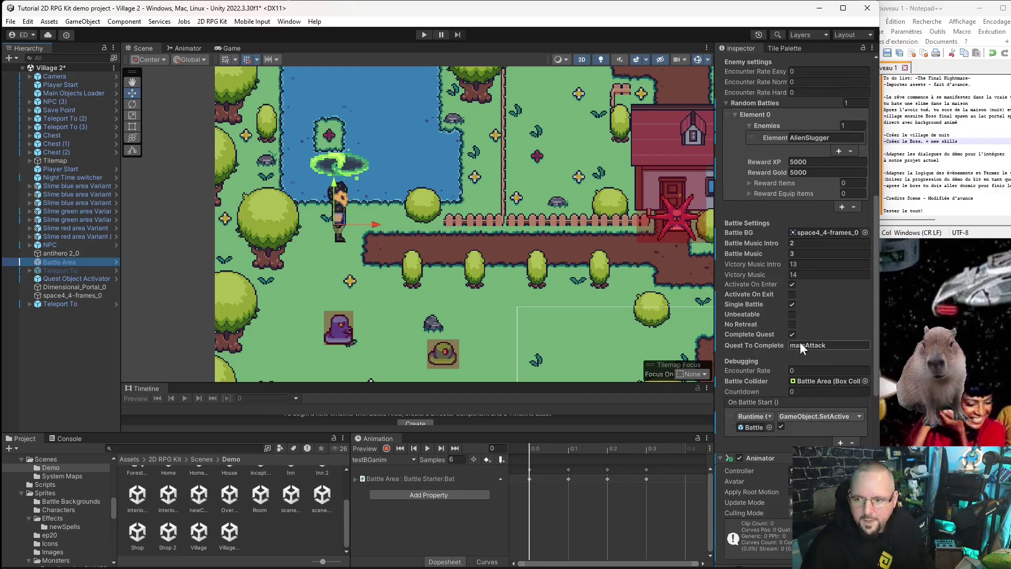
{"action": "left_click", "coordinate": [792, 324]}
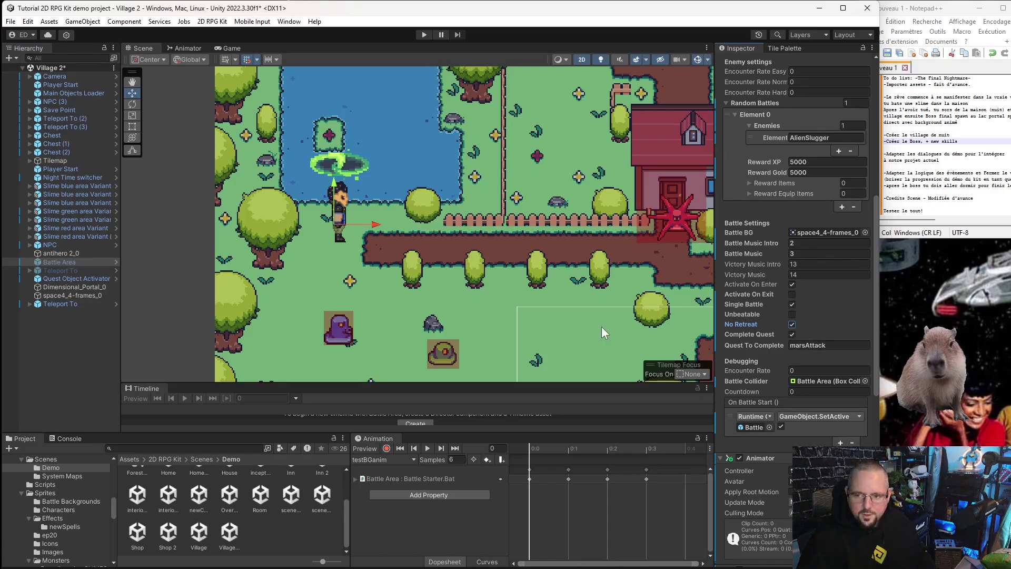
{"action": "scroll", "coordinate": [602, 331], "scroll_direction": "down", "scroll_amount": 3}
{"action": "mouse_move", "coordinate": [601, 331]}
{"action": "middle_mouse_down"}
{"action": "mouse_move", "coordinate": [403, 260]}
{"action": "mouse_move", "coordinate": [425, 267]}
{"action": "middle_mouse_up"}
- Change the Battle BG sprite from space4_4-frames_0 to None
{"action": "scroll", "coordinate": [197, 251], "scroll_direction": "up", "scroll_amount": 1}
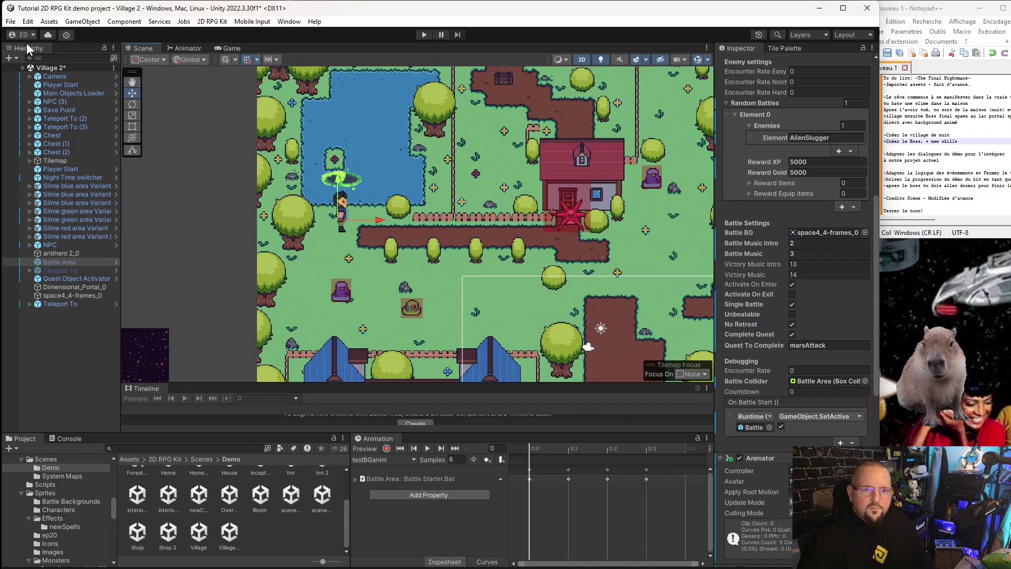
{"action": "scroll", "coordinate": [793, 326], "scroll_direction": "down", "scroll_amount": 3}
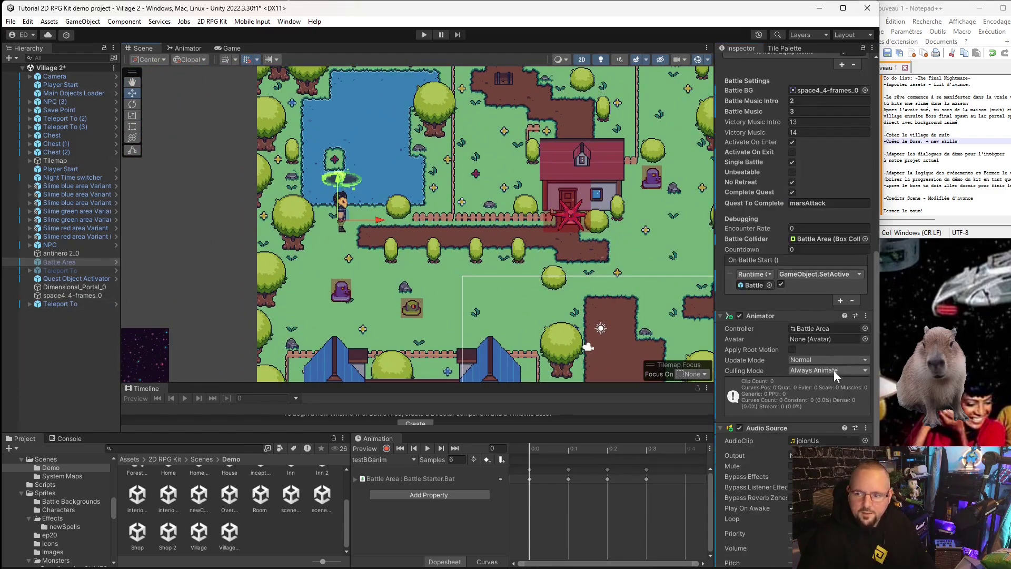
{"action": "scroll", "coordinate": [833, 371], "scroll_direction": "down", "scroll_amount": 3}
{"action": "scroll", "coordinate": [814, 425], "scroll_direction": "down", "scroll_amount": 3}
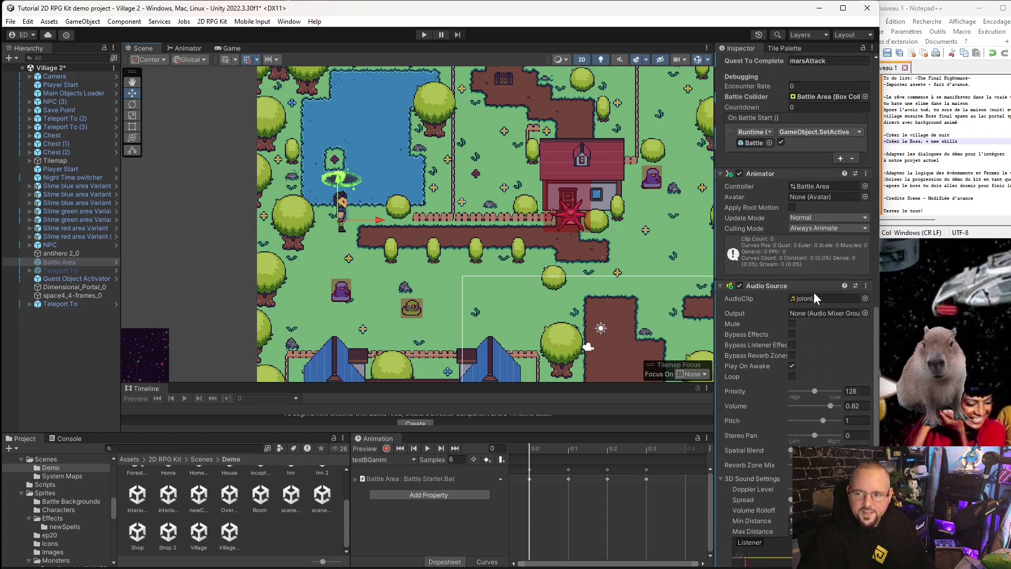
{"action": "scroll", "coordinate": [814, 292], "scroll_direction": "up", "scroll_amount": 6}
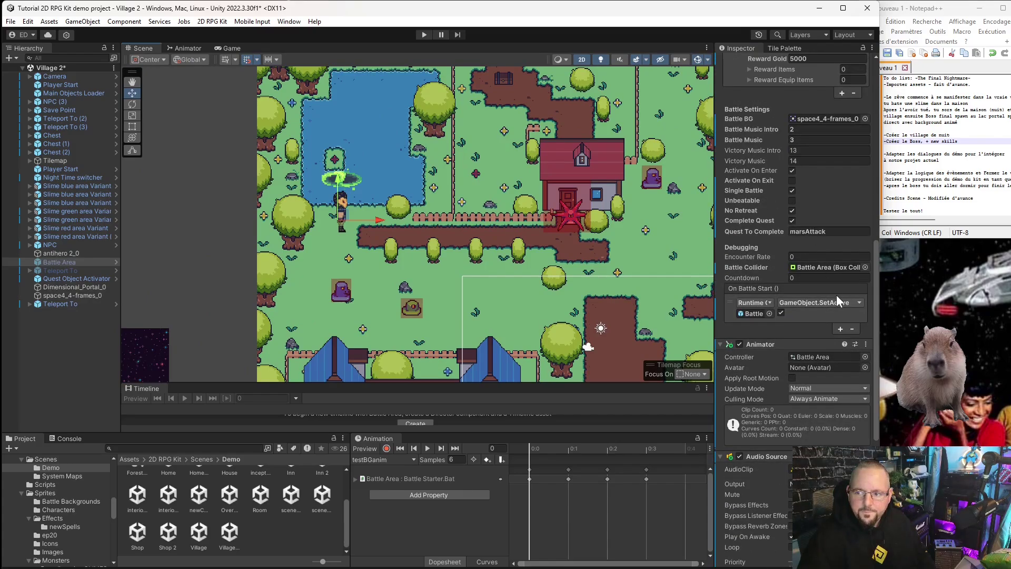
{"action": "scroll", "coordinate": [829, 327], "scroll_direction": "up", "scroll_amount": 2}
{"action": "scroll", "coordinate": [832, 348], "scroll_direction": "up", "scroll_amount": 6}
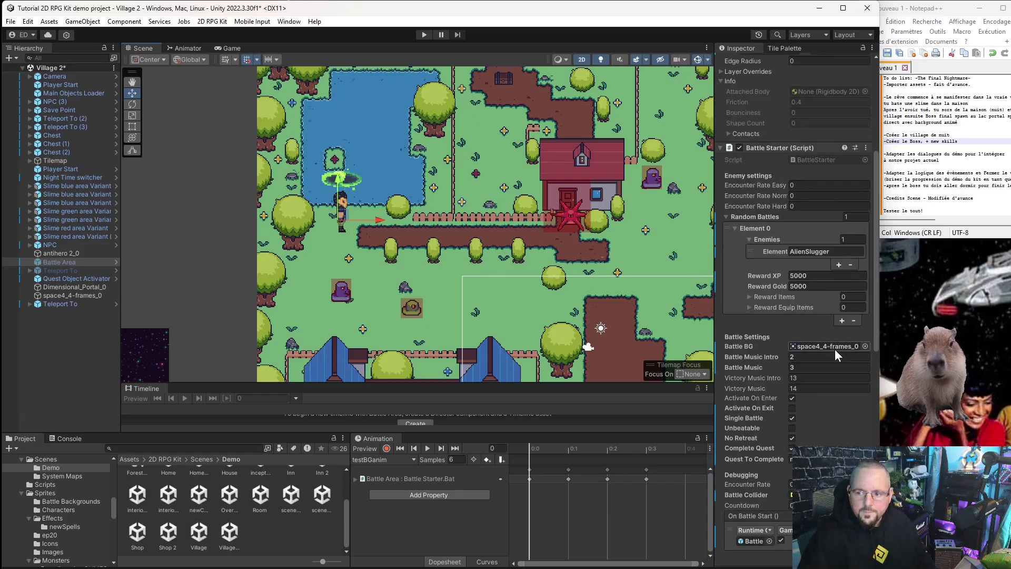
{"action": "left_click", "coordinate": [831, 343]}
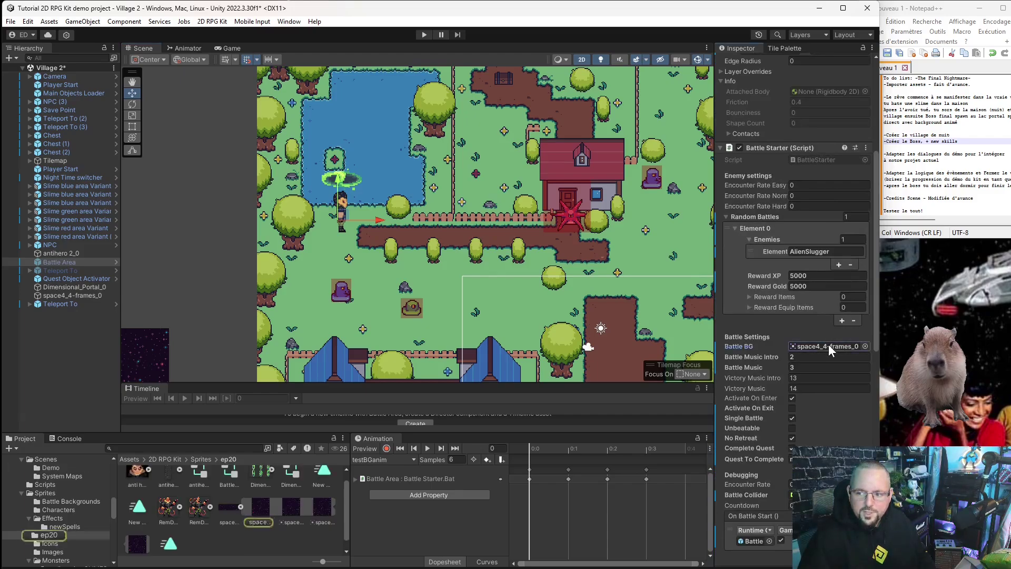
{"action": "left_click", "coordinate": [865, 346]}
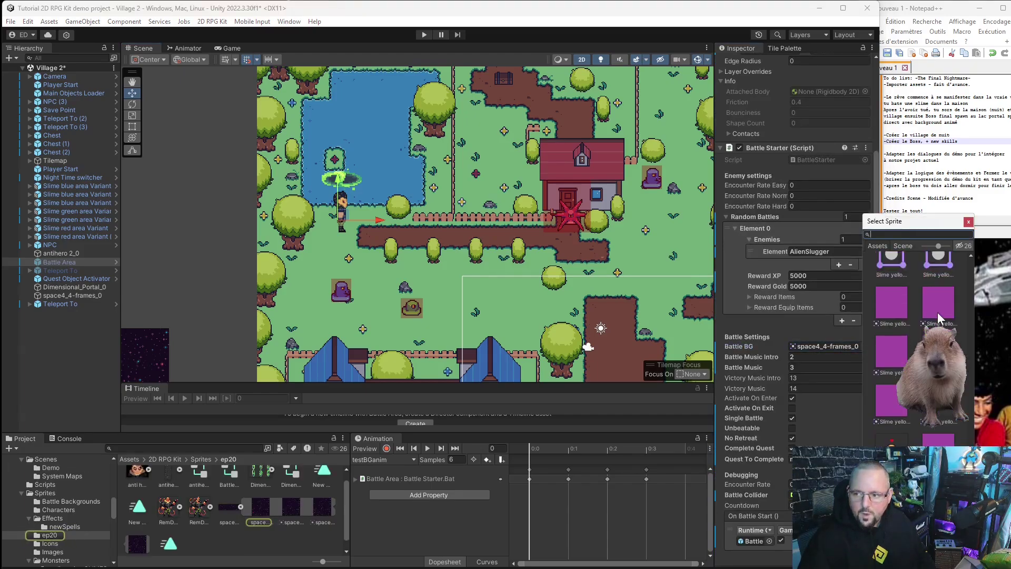
{"action": "scroll", "coordinate": [937, 312], "scroll_direction": "down", "scroll_amount": 1}
{"action": "scroll", "coordinate": [919, 337], "scroll_direction": "down", "scroll_amount": 1}
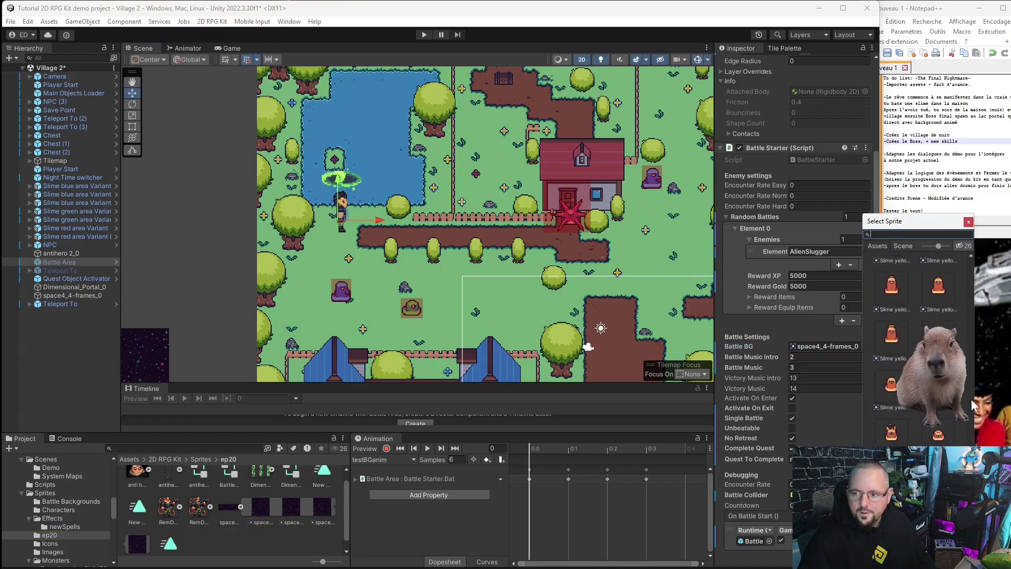
{"action": "scroll", "coordinate": [922, 316], "scroll_direction": "up", "scroll_amount": 3}
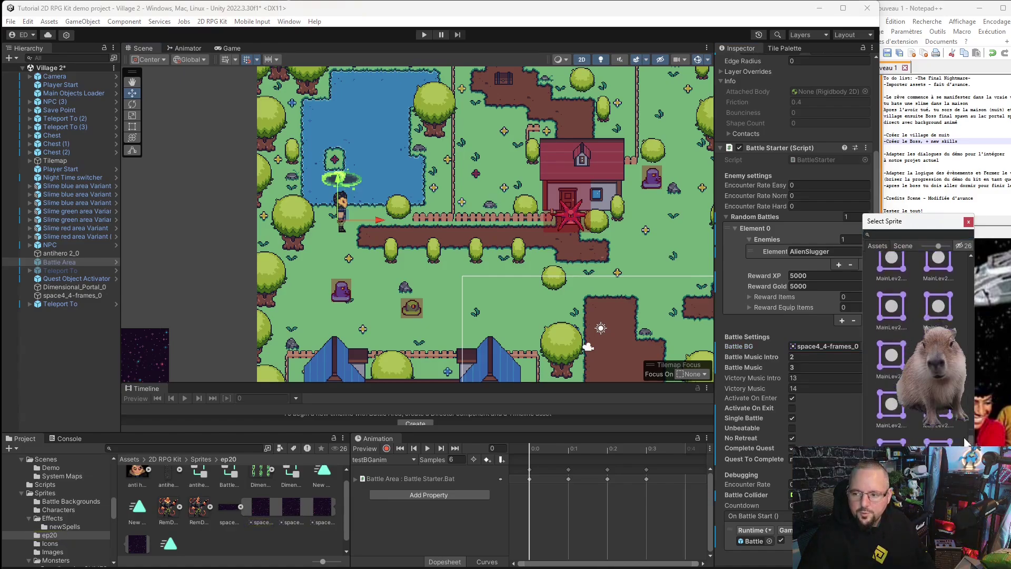
{"action": "double_click", "coordinate": [888, 266]}
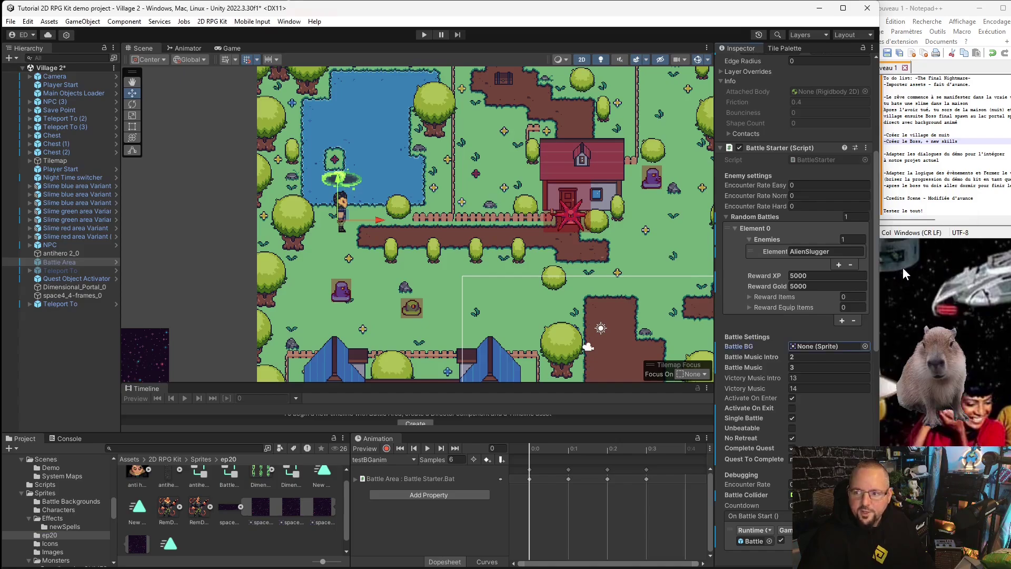
- Deselect Battle Area and save the Village 2 scene
{"action": "left_click", "coordinate": [59, 362]}
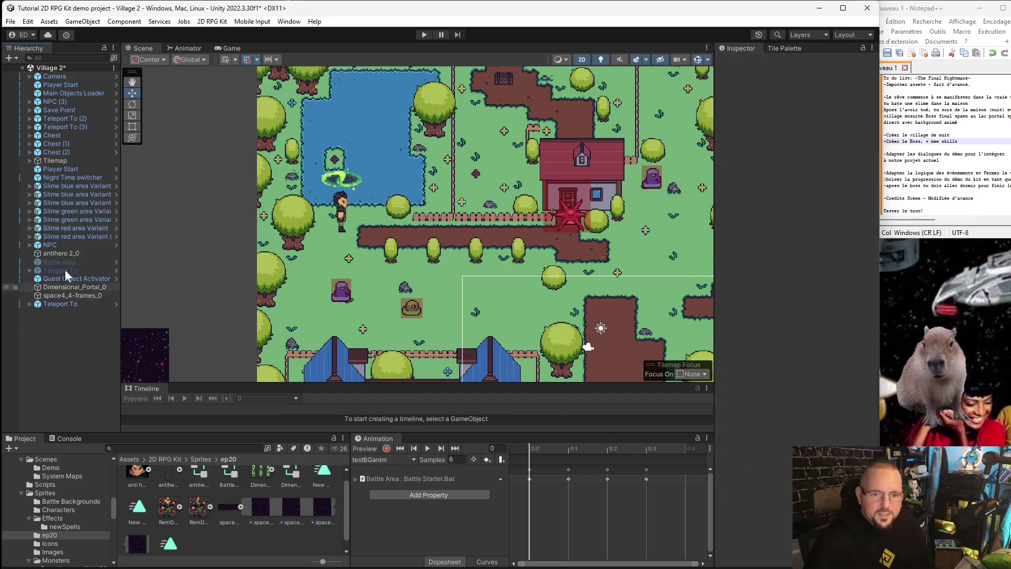
{"action": "left_click", "coordinate": [9, 22]}
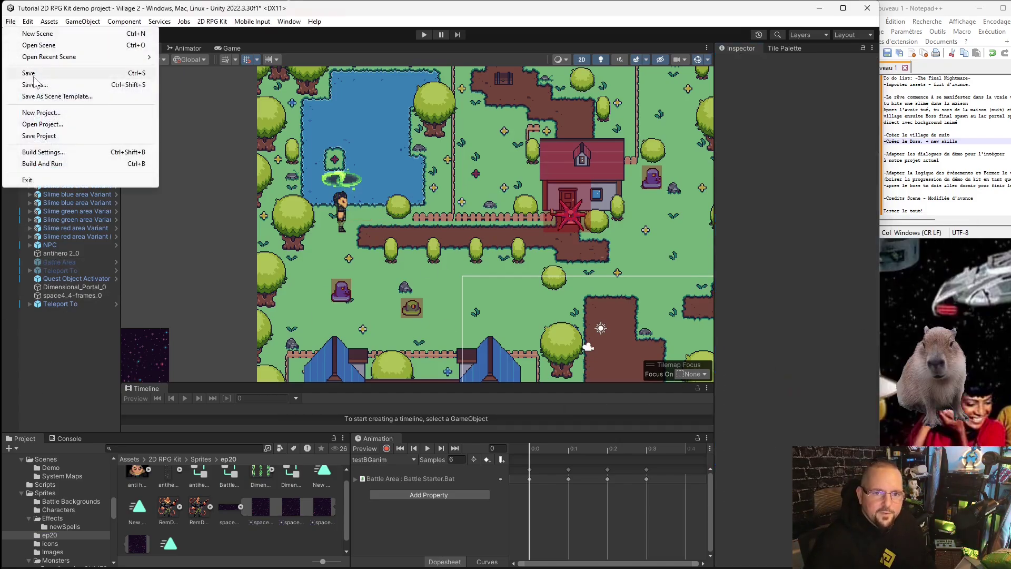
{"action": "left_click", "coordinate": [30, 75]}
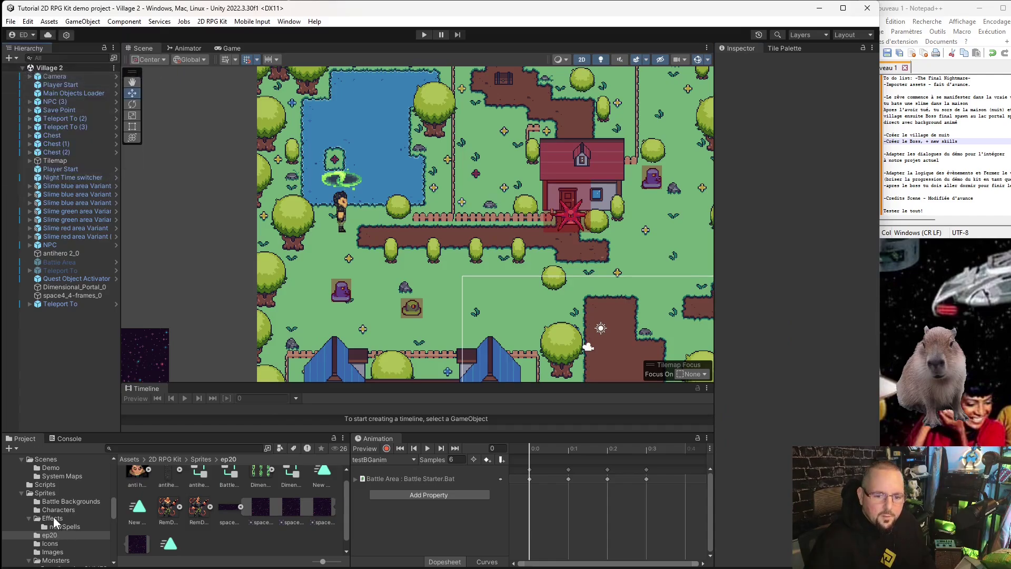
- Open the TitleScreen scene from System Maps, then start and stop a quick play-test
{"action": "left_click", "coordinate": [58, 475]}
{"action": "double_click", "coordinate": [221, 480]}
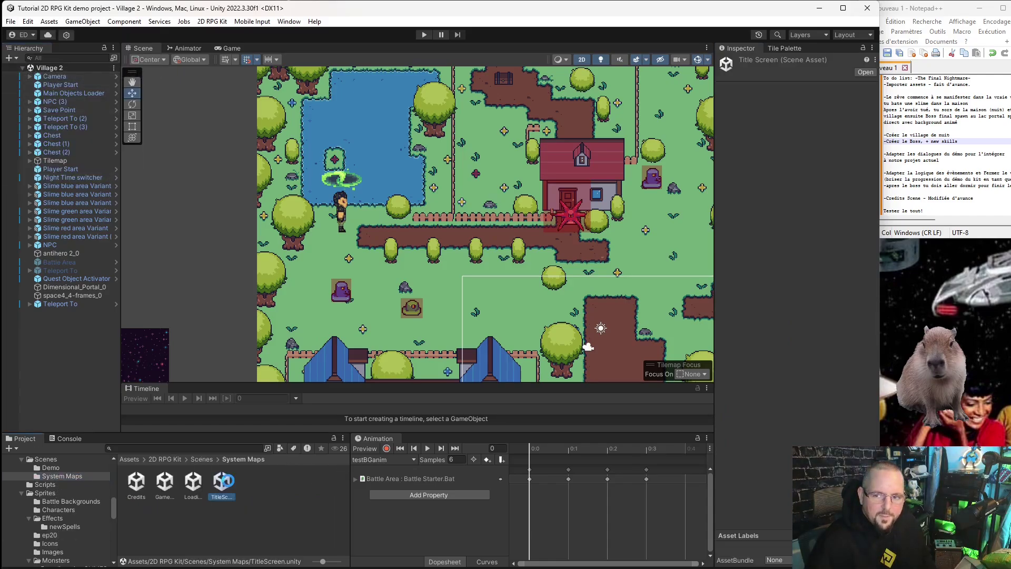
{"action": "left_click", "coordinate": [426, 34]}
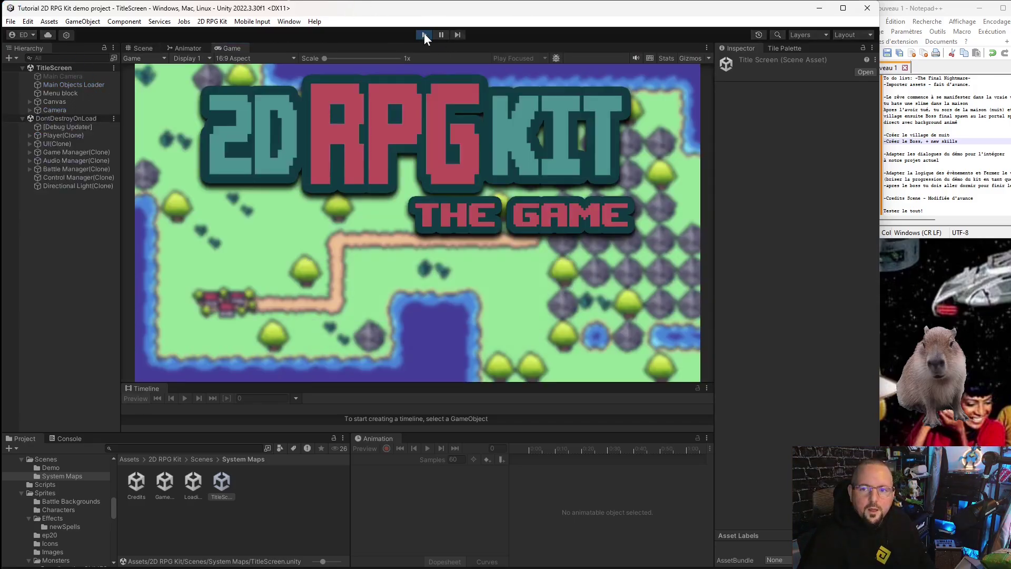
{"action": "left_click", "coordinate": [425, 32]}
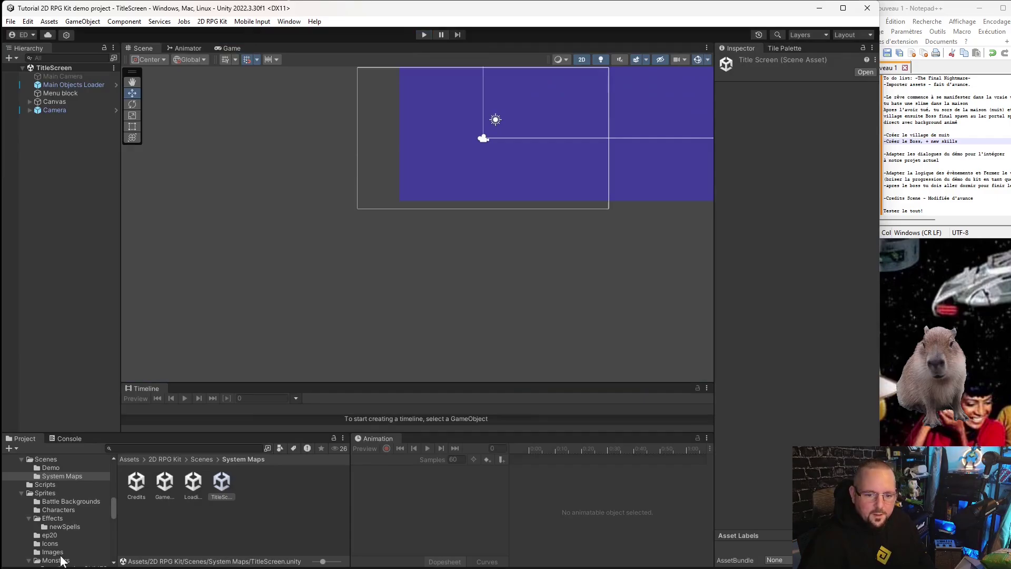
{"action": "scroll", "coordinate": [61, 489], "scroll_direction": "up", "scroll_amount": 5}
- Change AlienSlugger's Scale X and Y from 0.2 to 0.1, then save
{"action": "left_click", "coordinate": [97, 470]}
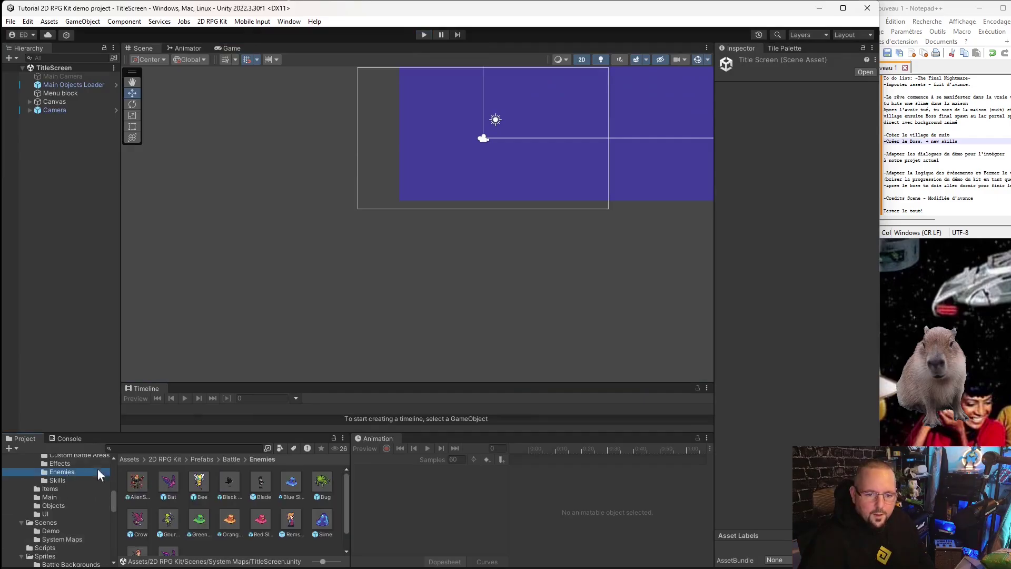
{"action": "left_click", "coordinate": [138, 480]}
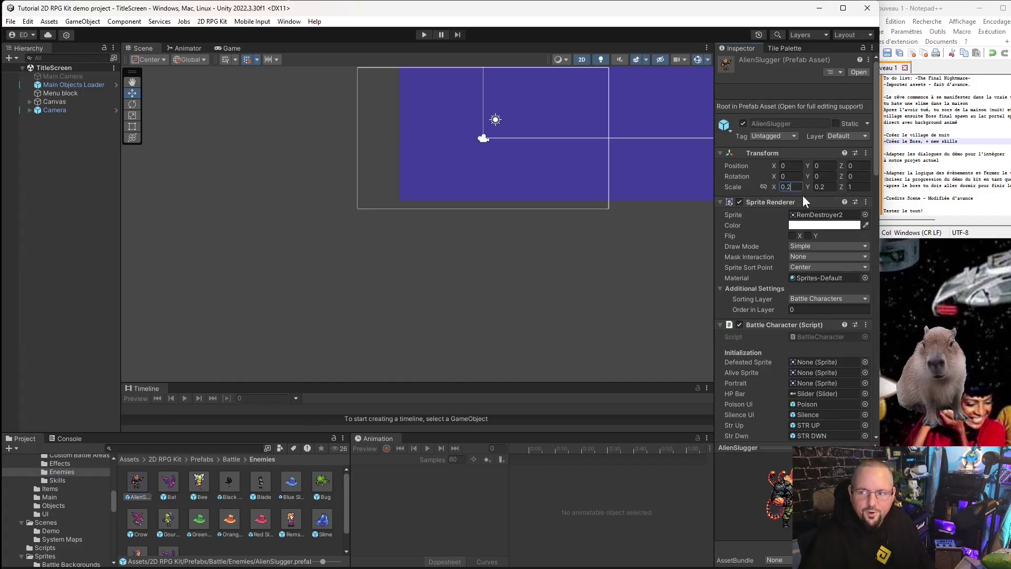
{"action": "key", "text": "BackSpace"}
{"action": "type", "text": "1"}
{"action": "key", "text": "Return"}
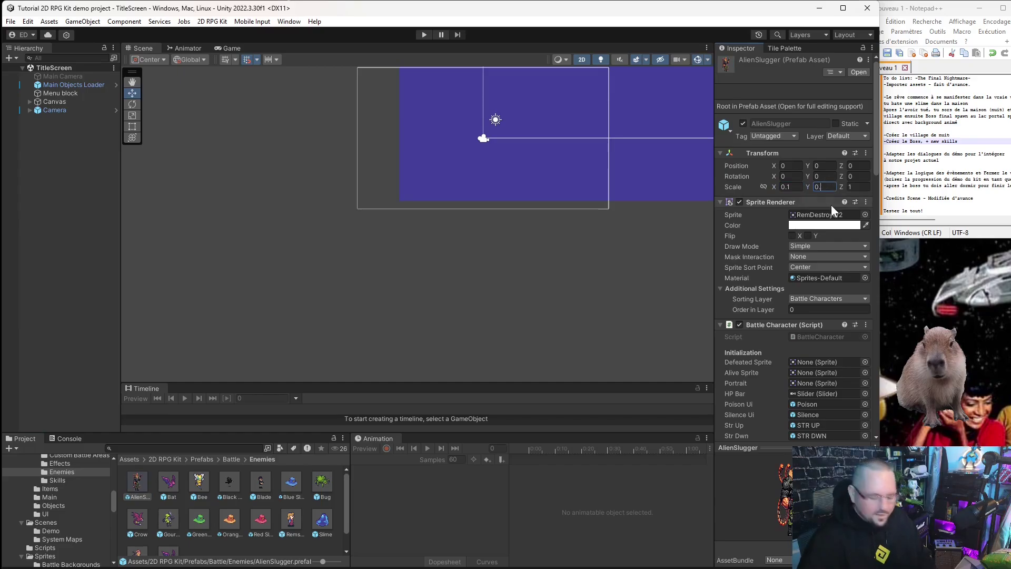
{"action": "type", "text": ".1"}
{"action": "left_click", "coordinate": [421, 492]}
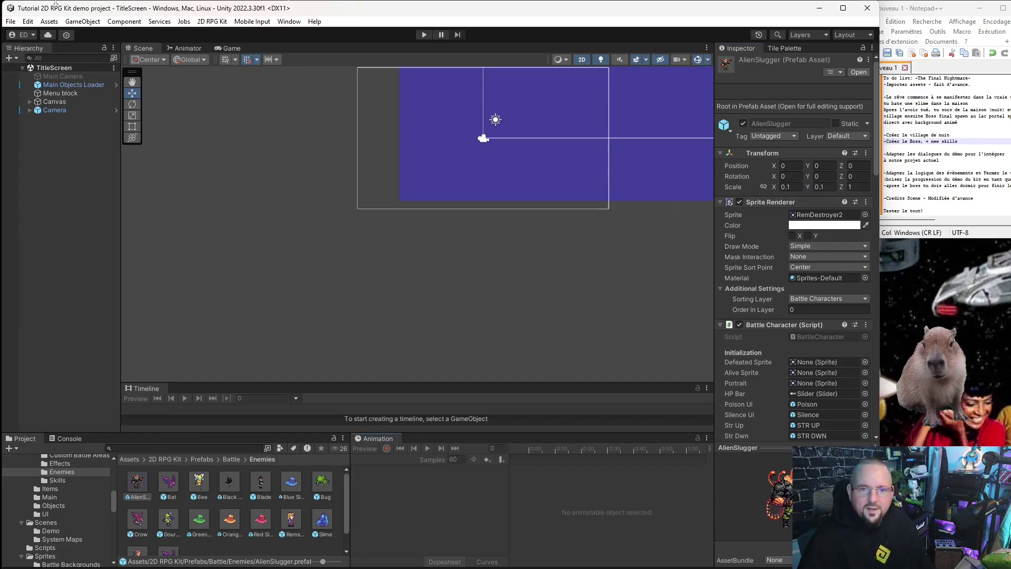
{"action": "left_click", "coordinate": [12, 24]}
{"action": "left_click", "coordinate": [21, 73]}
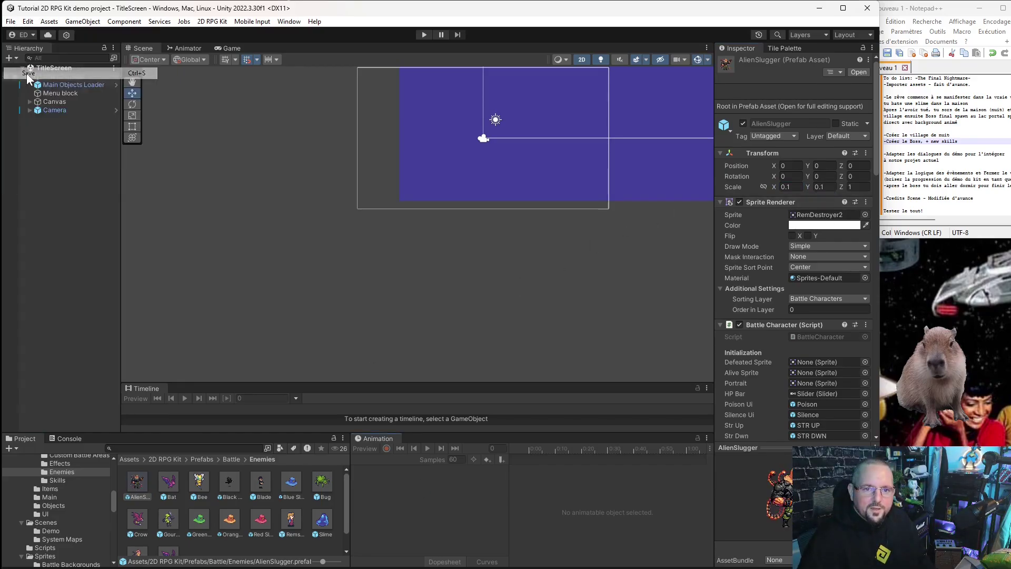
{"action": "left_click", "coordinate": [423, 34]}
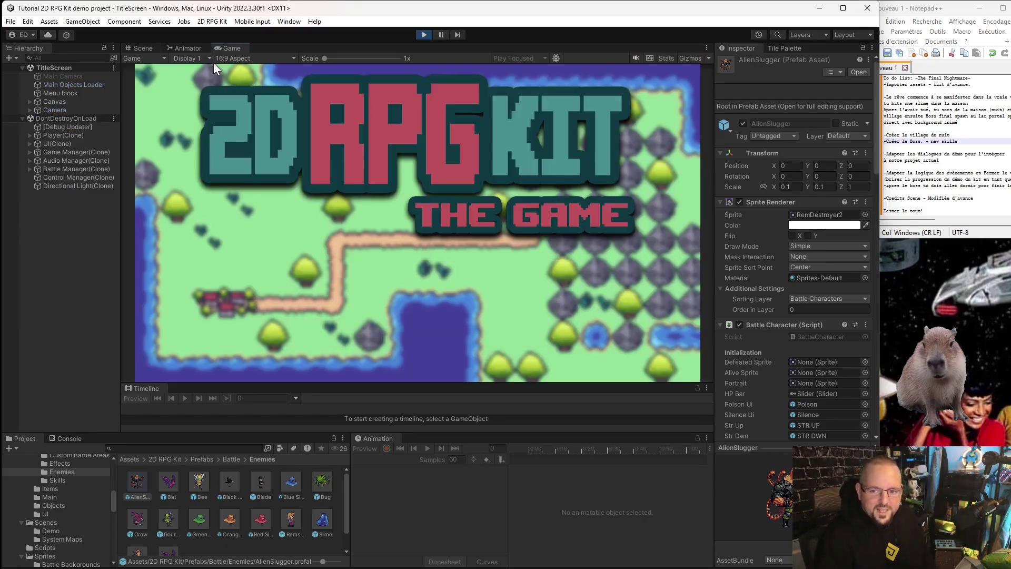
{"action": "key", "text": "Down"}
{"action": "key", "text": "Return"}
{"action": "key", "text": "Down"}
{"action": "key", "text": "Return"}
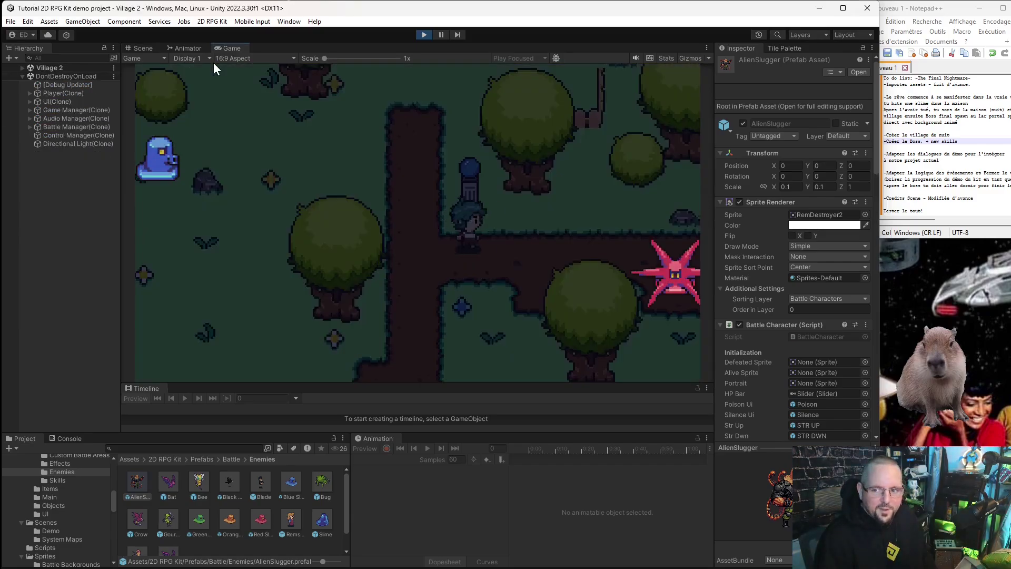
{"action": "key", "text": "Up"}
{"action": "key", "text": "Right"}
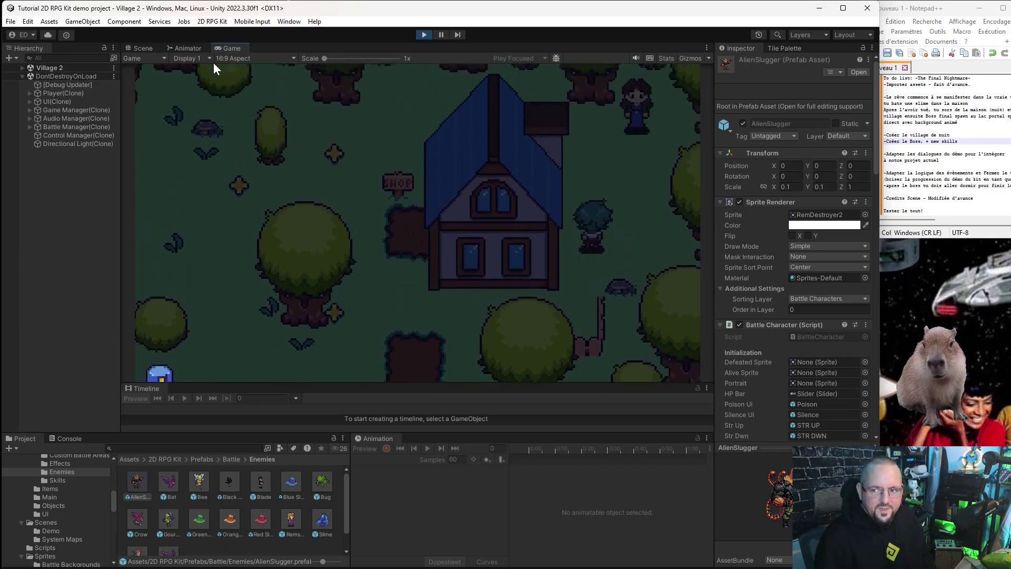
{"action": "key", "text": "Up"}
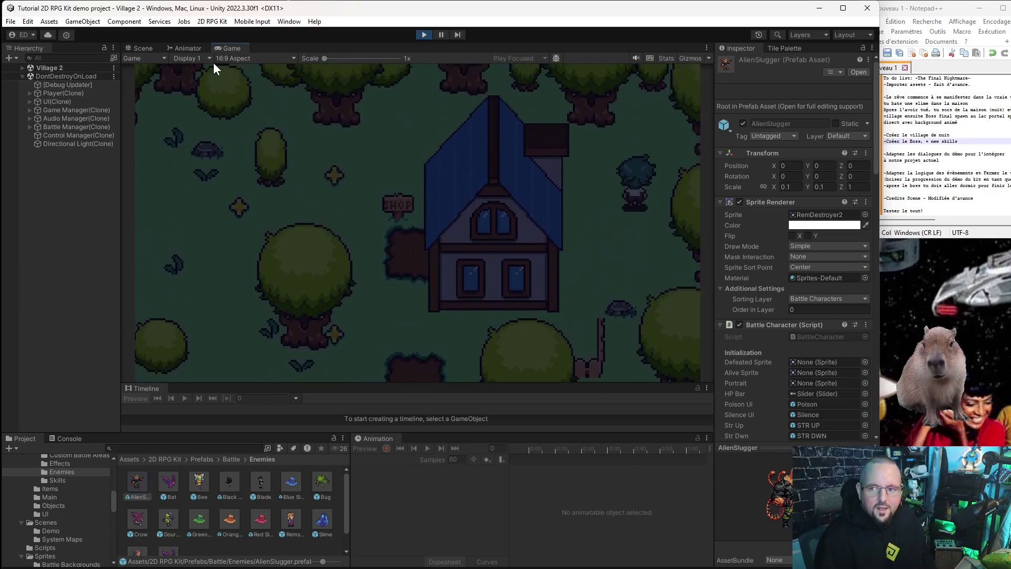
{"action": "key", "text": "Escape"}
{"action": "key", "text": "Return"}
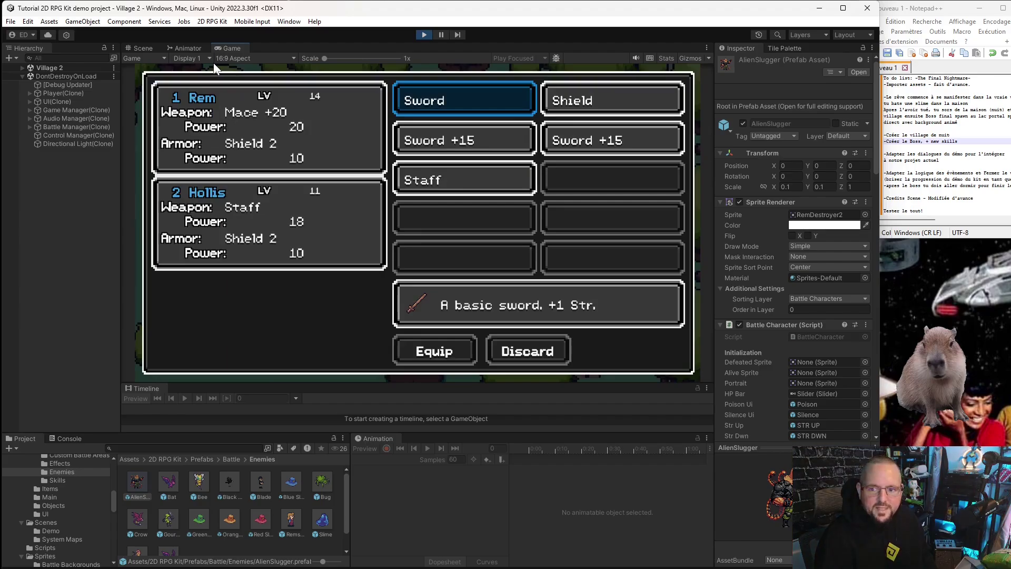
{"action": "key", "text": "Down"}
{"action": "key", "text": "Down"}
{"action": "key", "text": "Up"}
{"action": "key", "text": "Right"}
{"action": "key", "text": "Up"}
{"action": "key", "text": "Left"}
{"action": "key", "text": "Down"}
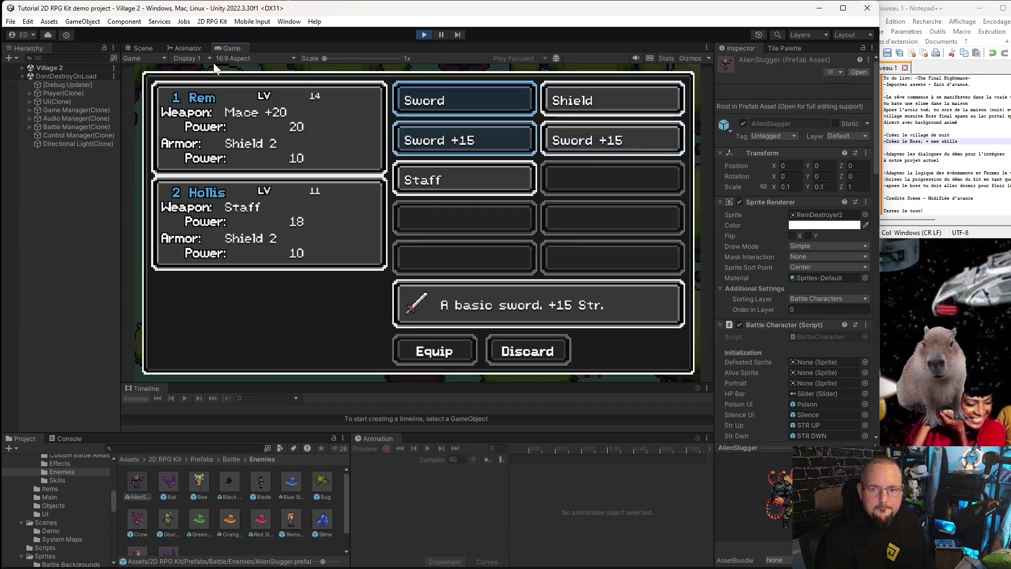
{"action": "key", "text": "Escape"}
{"action": "key", "text": "Escape"}
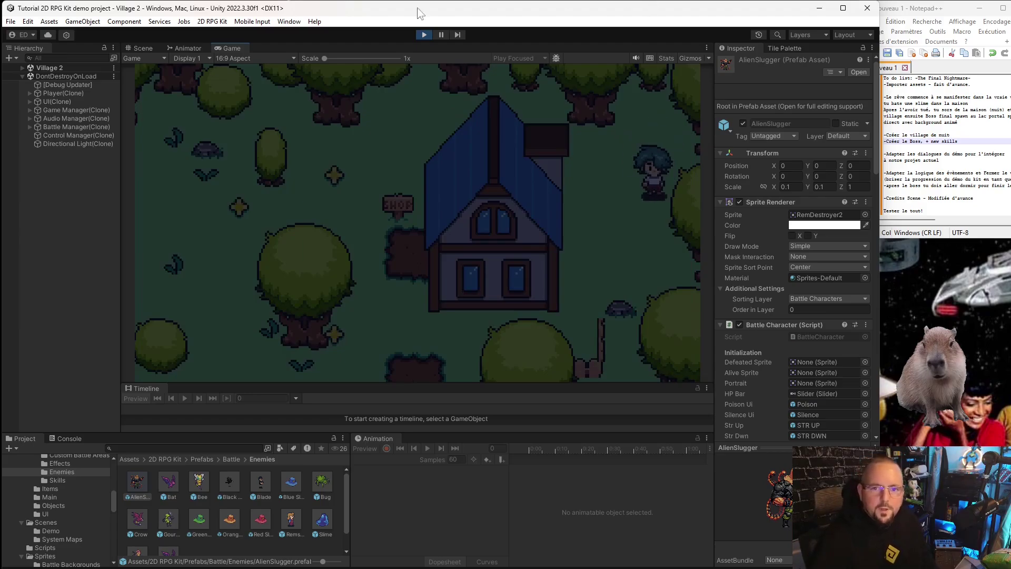
{"action": "left_click", "coordinate": [424, 35]}
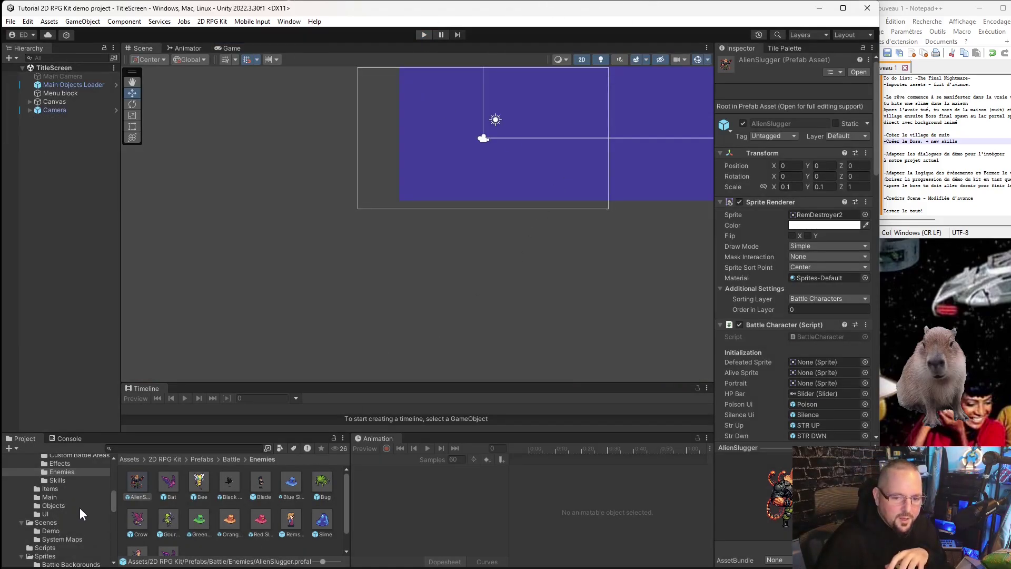
- Reopen the Village 2 scene and select the NPC (3) villager
{"action": "scroll", "coordinate": [80, 507], "scroll_direction": "down", "scroll_amount": 5}
{"action": "left_click", "coordinate": [61, 466]}
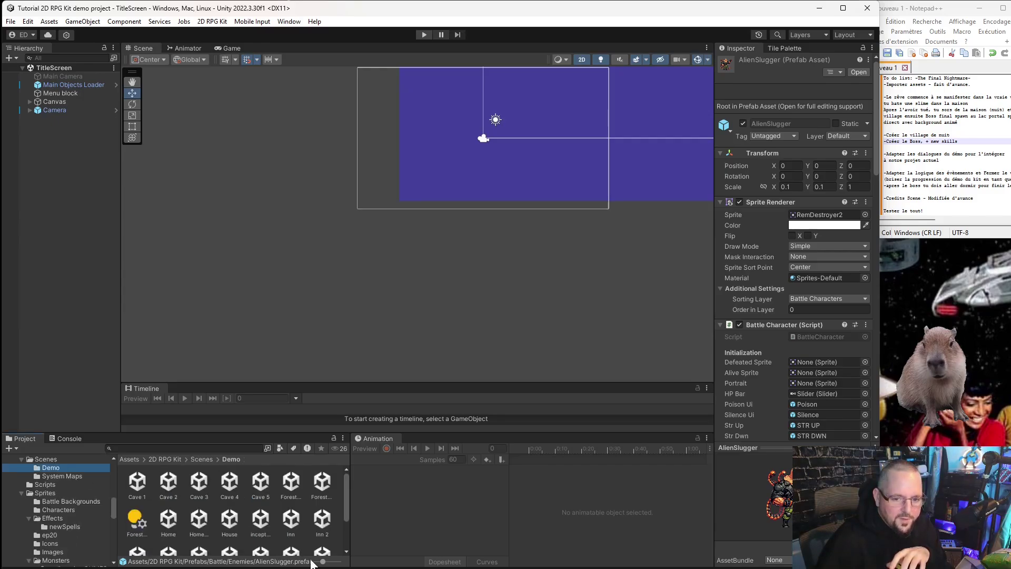
{"action": "scroll", "coordinate": [207, 531], "scroll_direction": "down", "scroll_amount": 1}
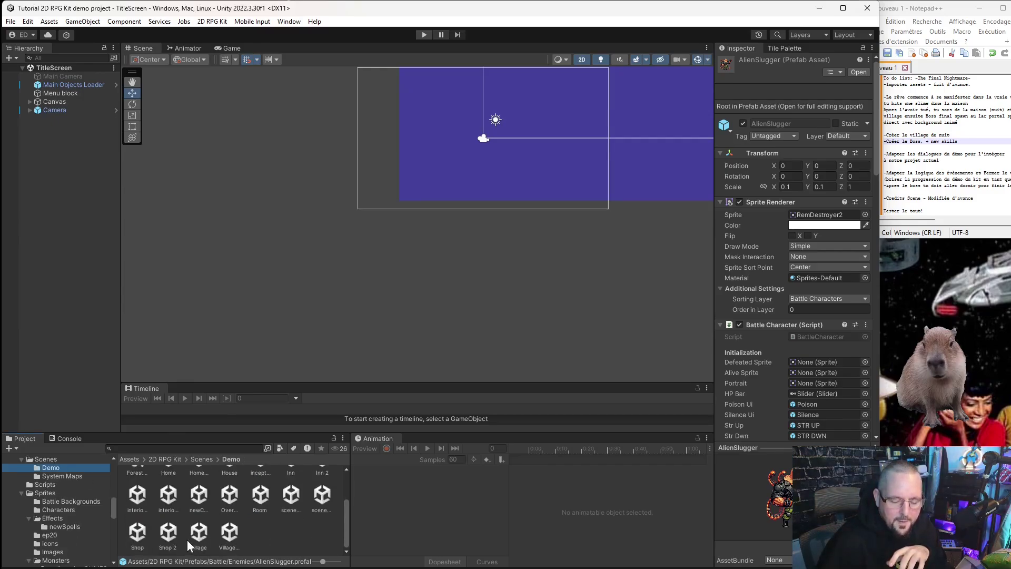
{"action": "double_click", "coordinate": [230, 532]}
{"action": "middle_click_drag", "start_coordinate": [634, 168], "coordinate": [371, 307]}
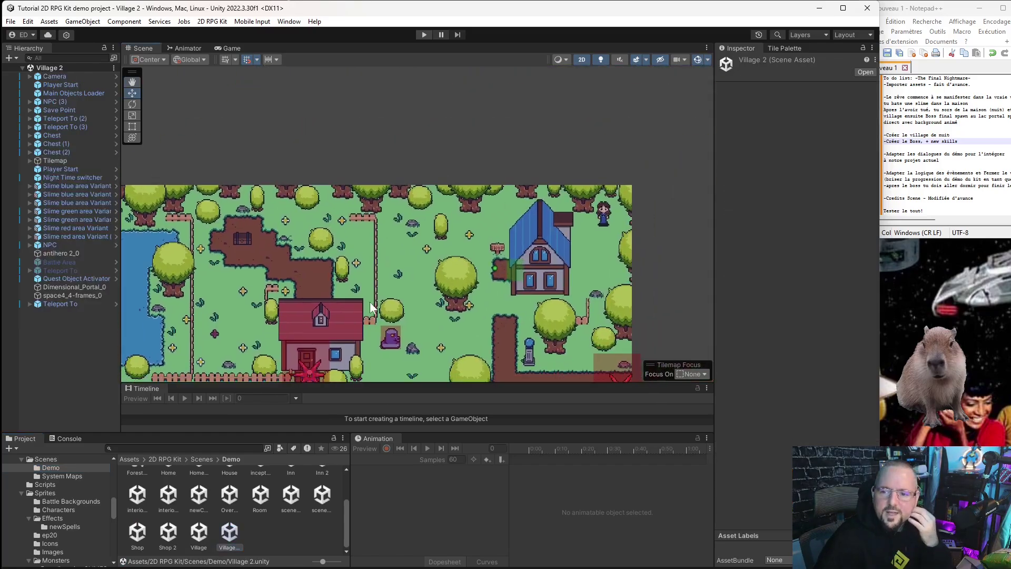
{"action": "left_click", "coordinate": [602, 216]}
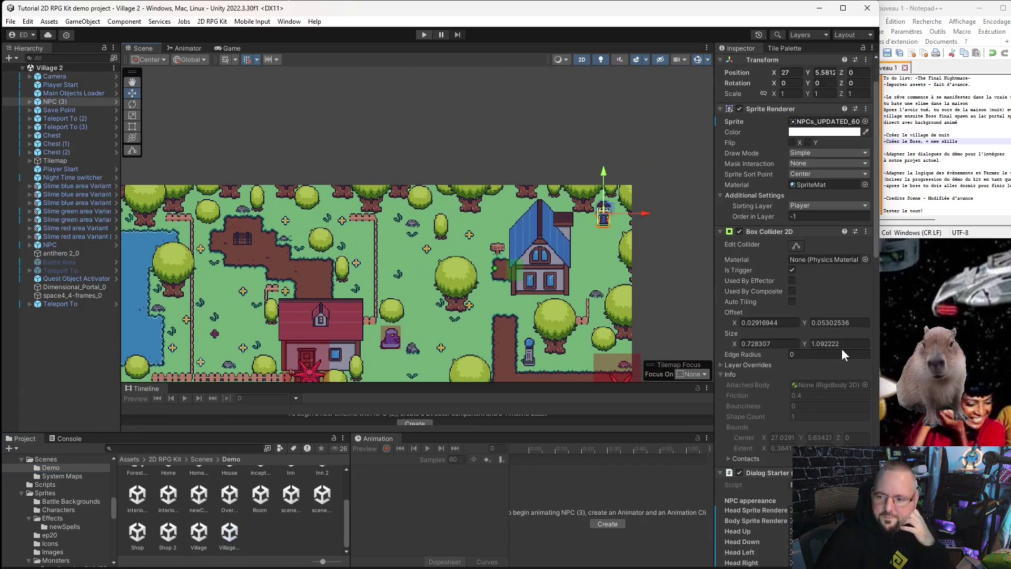
- Tick Mark Event Complete and change the On Can Activate target object to None
{"action": "scroll", "coordinate": [779, 320], "scroll_direction": "down", "scroll_amount": 3}
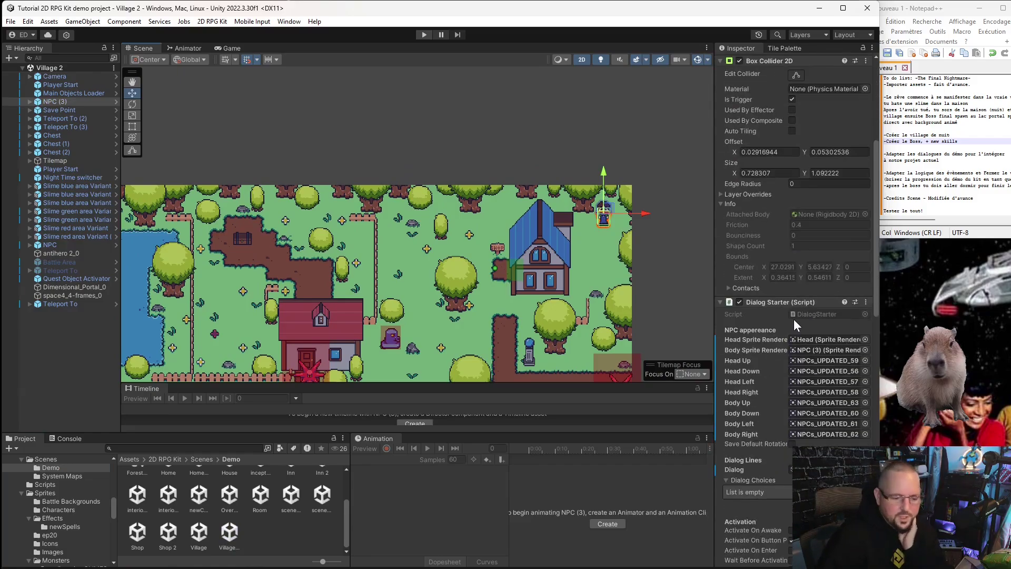
{"action": "scroll", "coordinate": [790, 314], "scroll_direction": "down", "scroll_amount": 1}
{"action": "scroll", "coordinate": [788, 310], "scroll_direction": "down", "scroll_amount": 3}
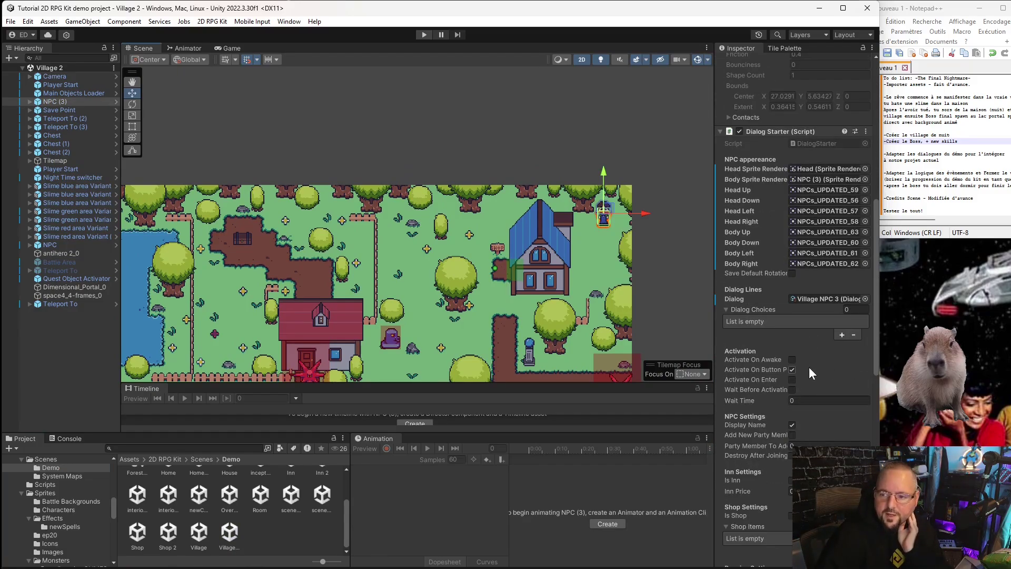
{"action": "scroll", "coordinate": [814, 364], "scroll_direction": "down", "scroll_amount": 3}
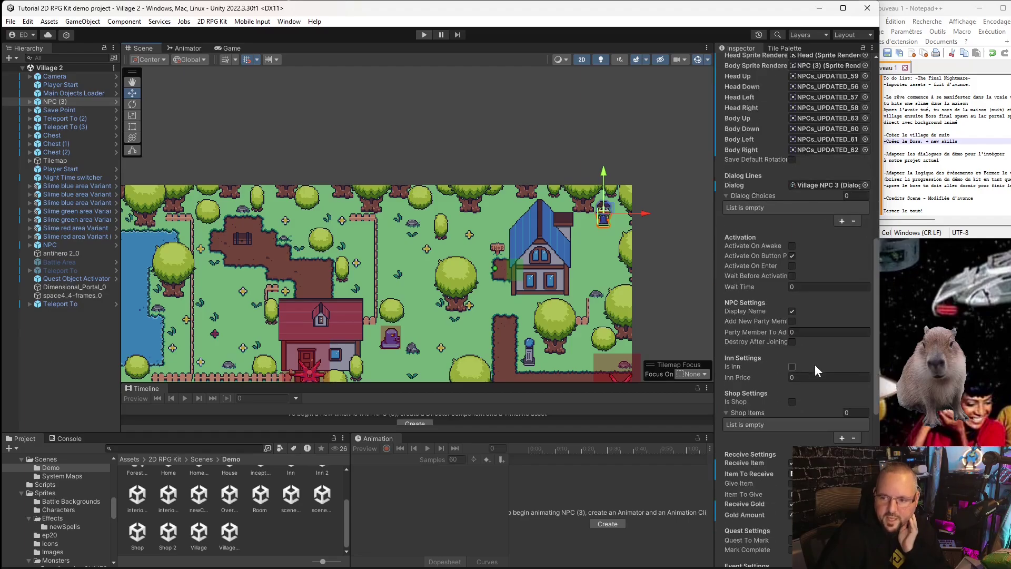
{"action": "scroll", "coordinate": [810, 279], "scroll_direction": "down", "scroll_amount": 4}
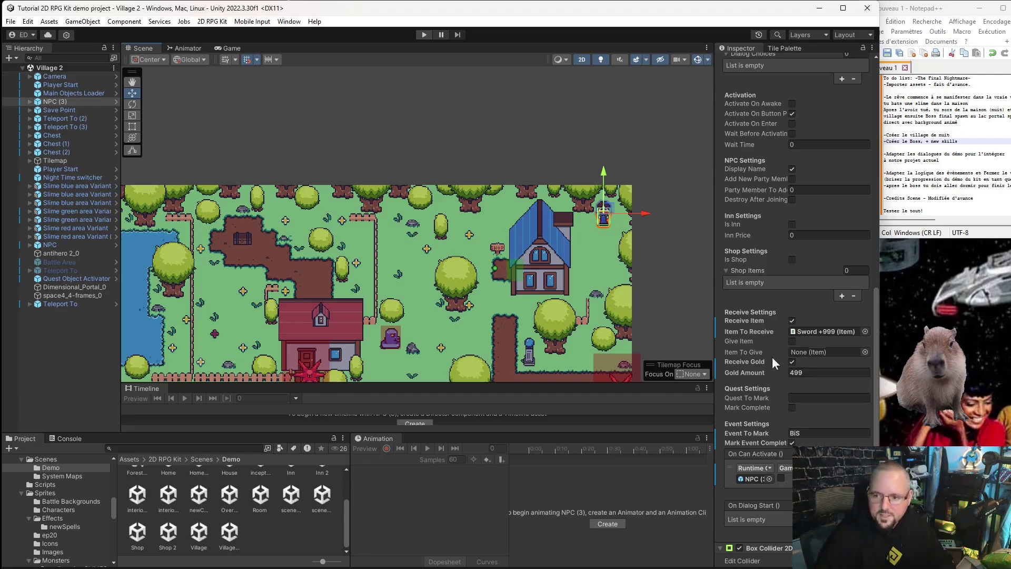
{"action": "left_click", "coordinate": [792, 443]}
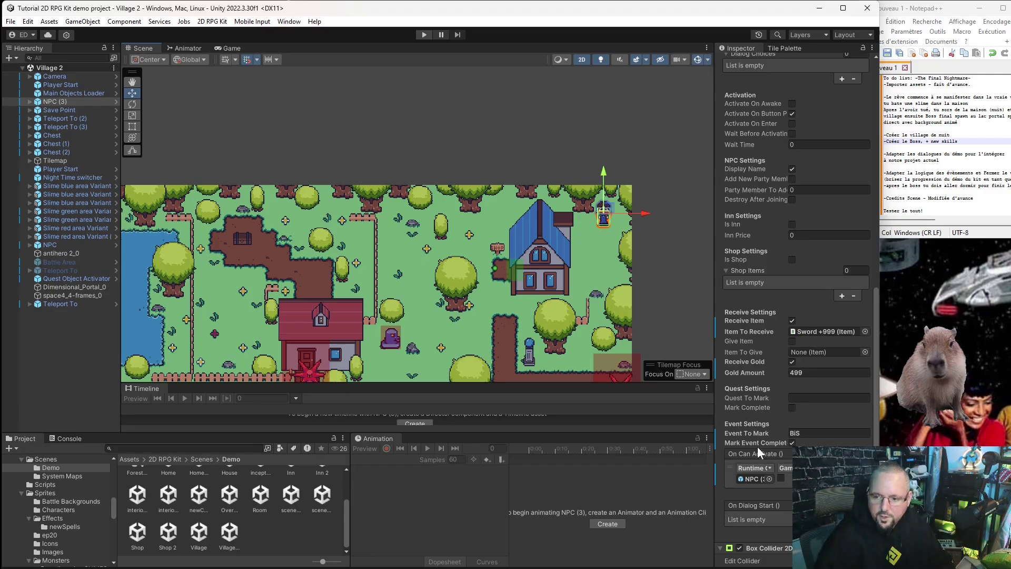
{"action": "left_click", "coordinate": [770, 478]}
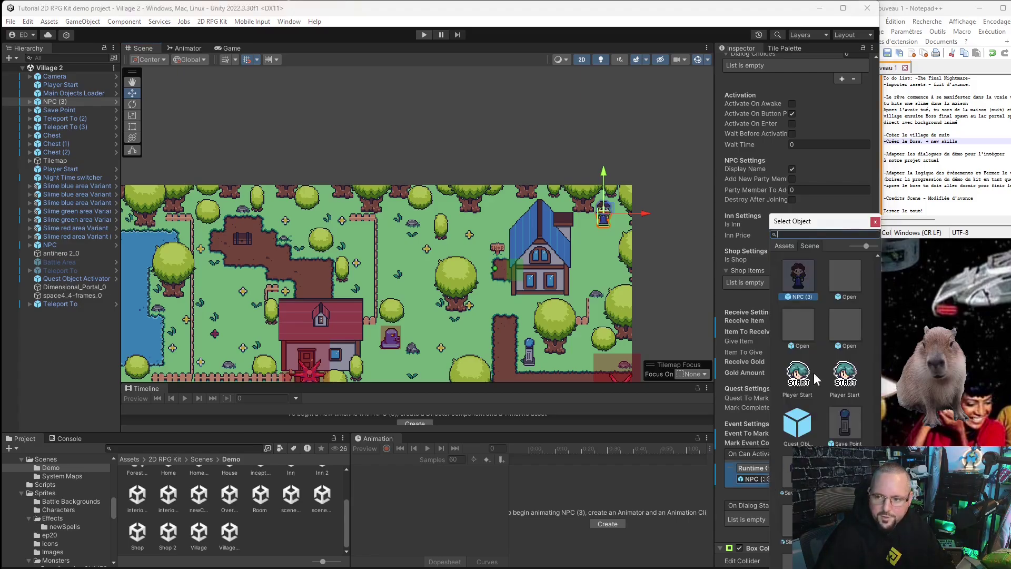
{"action": "scroll", "coordinate": [813, 267], "scroll_direction": "up", "scroll_amount": 10}
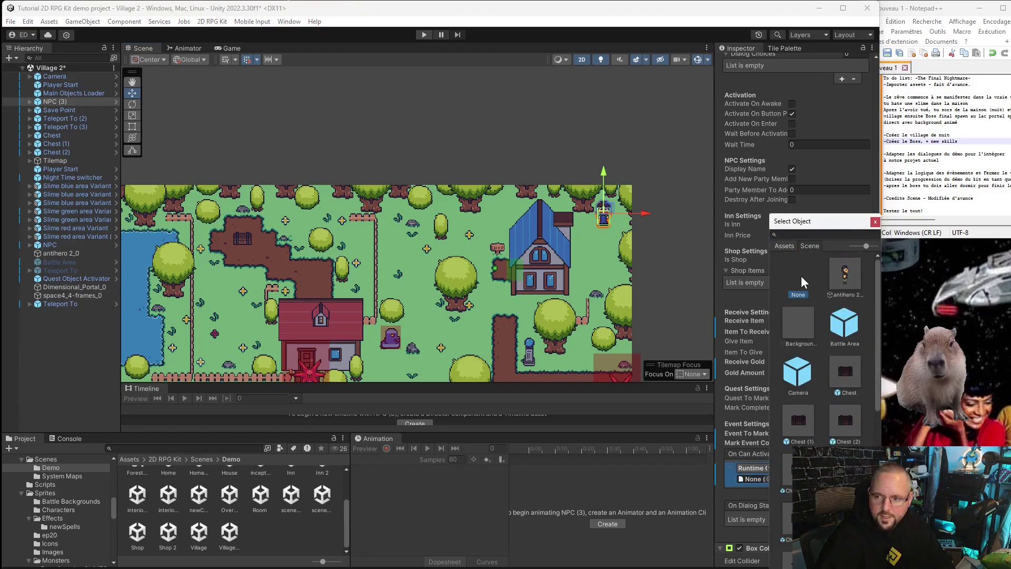
{"action": "double_click", "coordinate": [801, 277]}
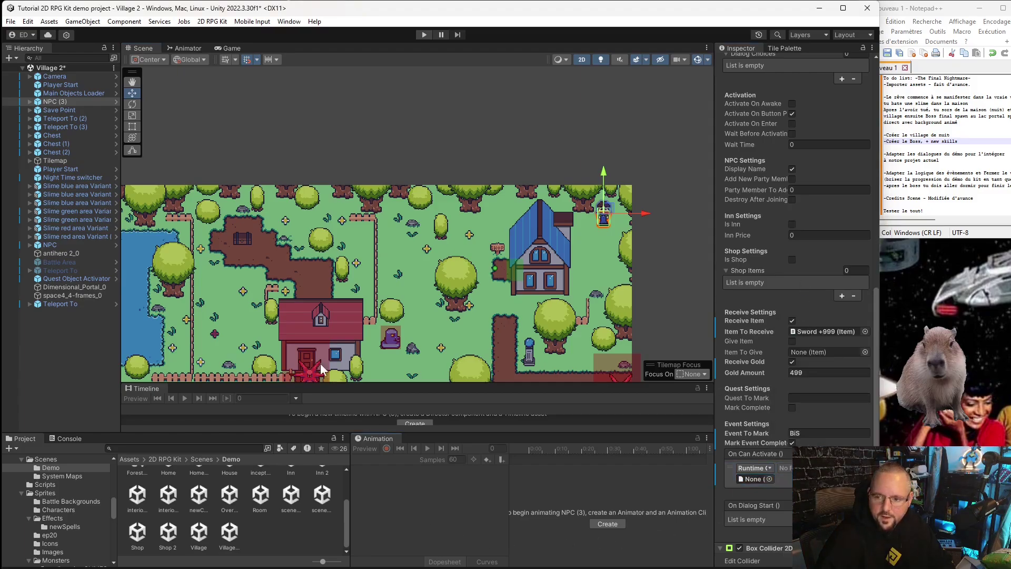
- Save Village 2, open TitleScreen, and play-test through to the save slots
{"action": "left_click", "coordinate": [11, 22]}
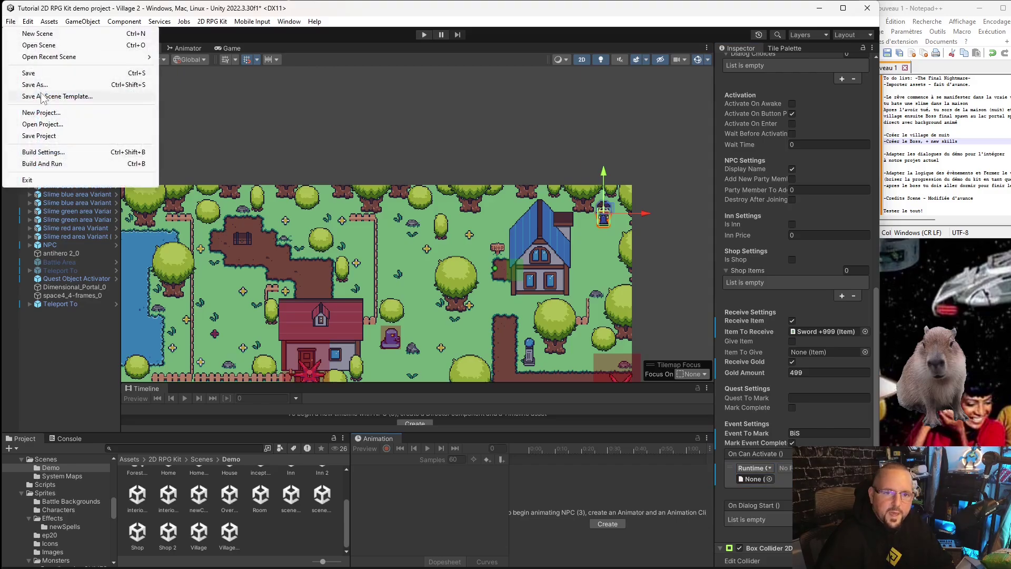
{"action": "left_click", "coordinate": [42, 73]}
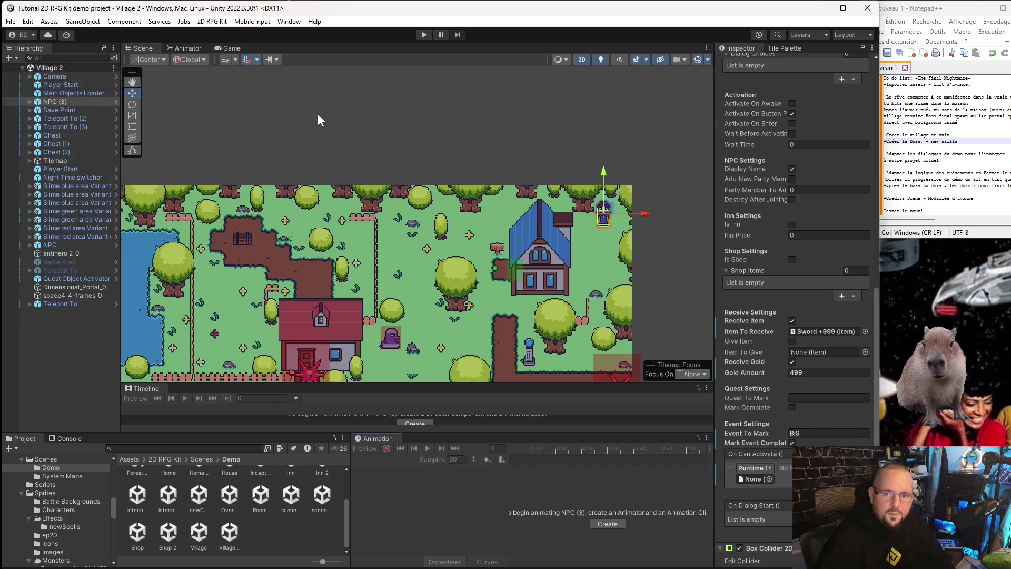
{"action": "left_click", "coordinate": [73, 476]}
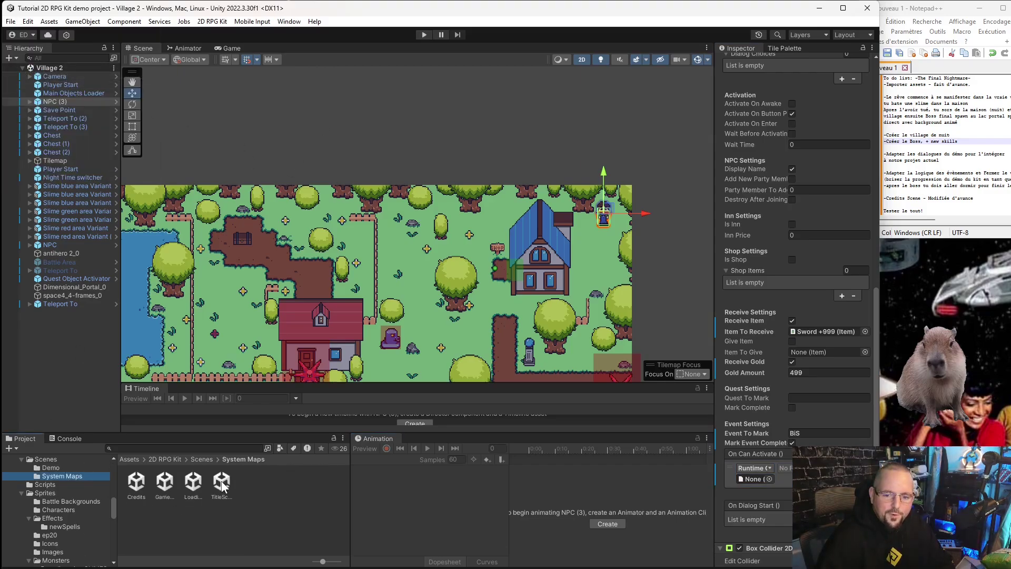
{"action": "double_click", "coordinate": [222, 481]}
{"action": "left_click", "coordinate": [426, 34]}
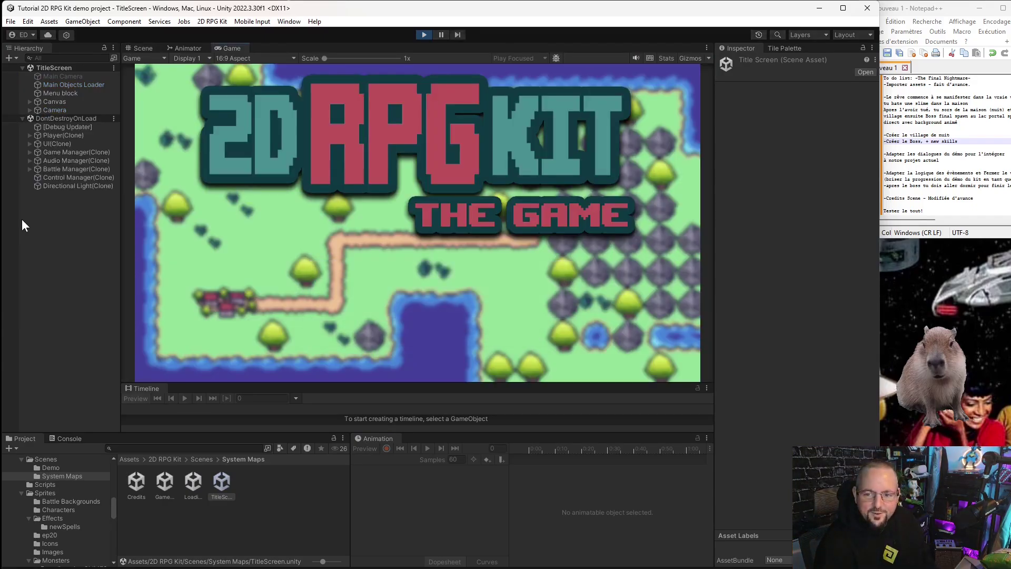
{"action": "key", "text": "Return"}
{"action": "key", "text": "Return"}
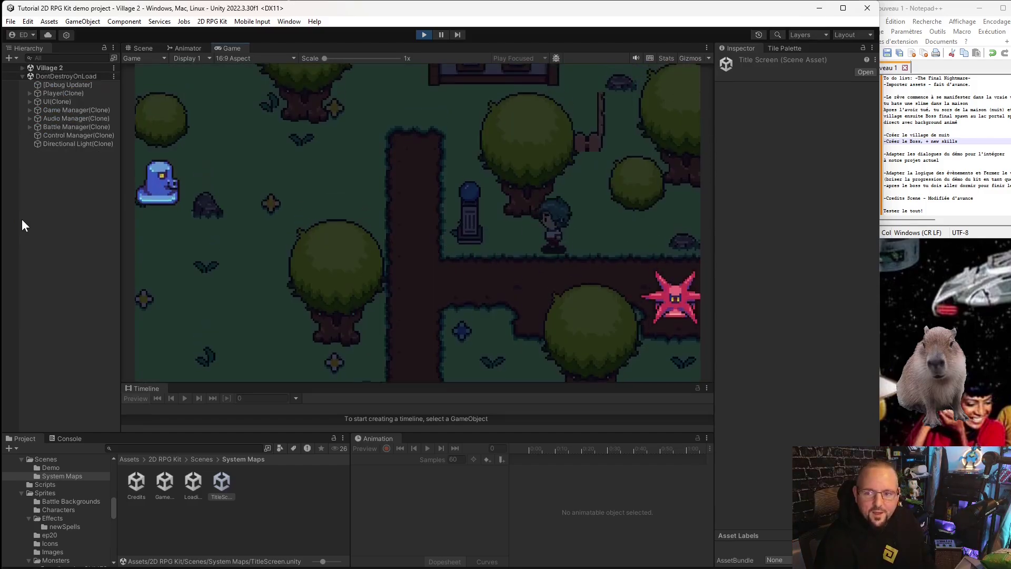
- Get Sword +999 from the villager and equip it on Rem
{"action": "key", "text": "Up"}
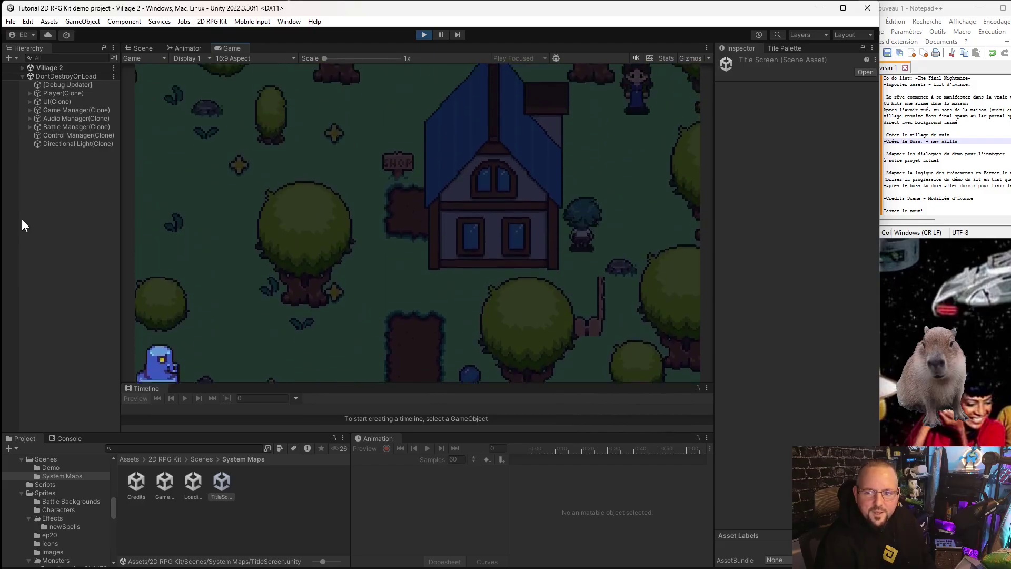
{"action": "key", "text": "Return"}
{"action": "key", "text": "Return"}
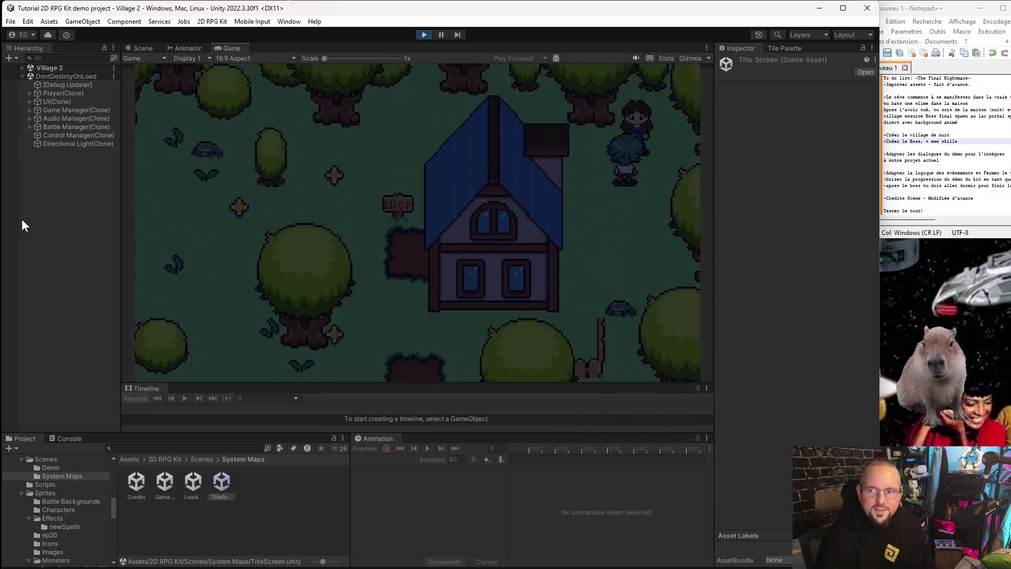
{"action": "key", "text": "Escape"}
{"action": "key", "text": "Return"}
{"action": "key", "text": "Down"}
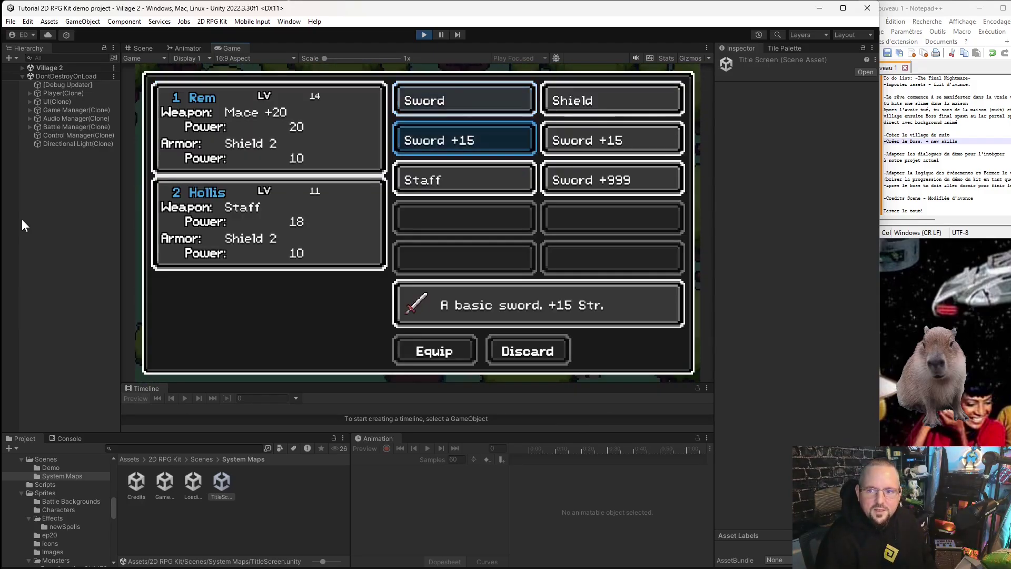
{"action": "key", "text": "Down"}
{"action": "key", "text": "Right"}
{"action": "key", "text": "Return"}
{"action": "key", "text": "Return"}
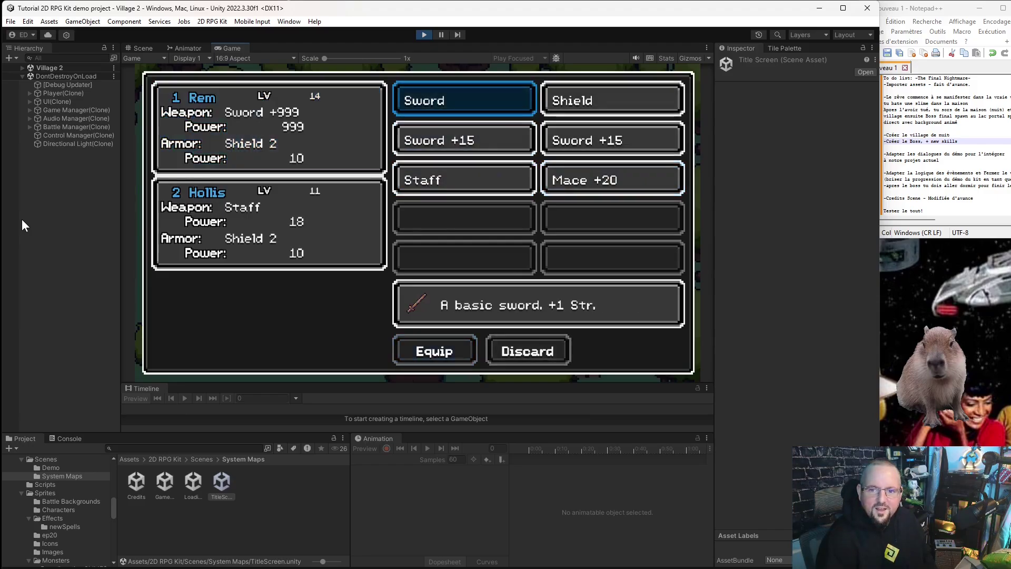
{"action": "key", "text": "Escape"}
{"action": "key", "text": "Up"}
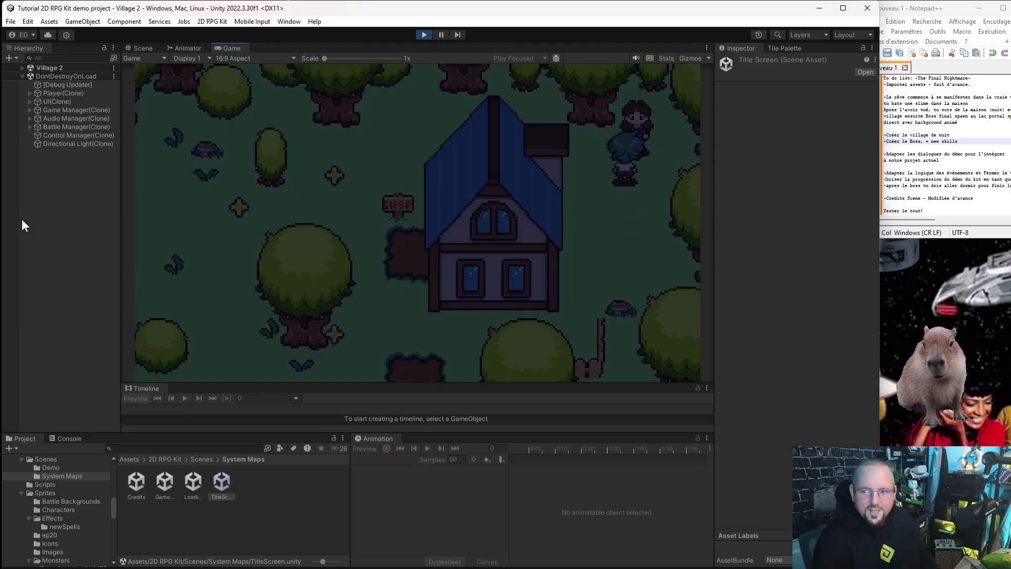
{"action": "key", "text": "Return"}
{"action": "key", "text": "Return"}
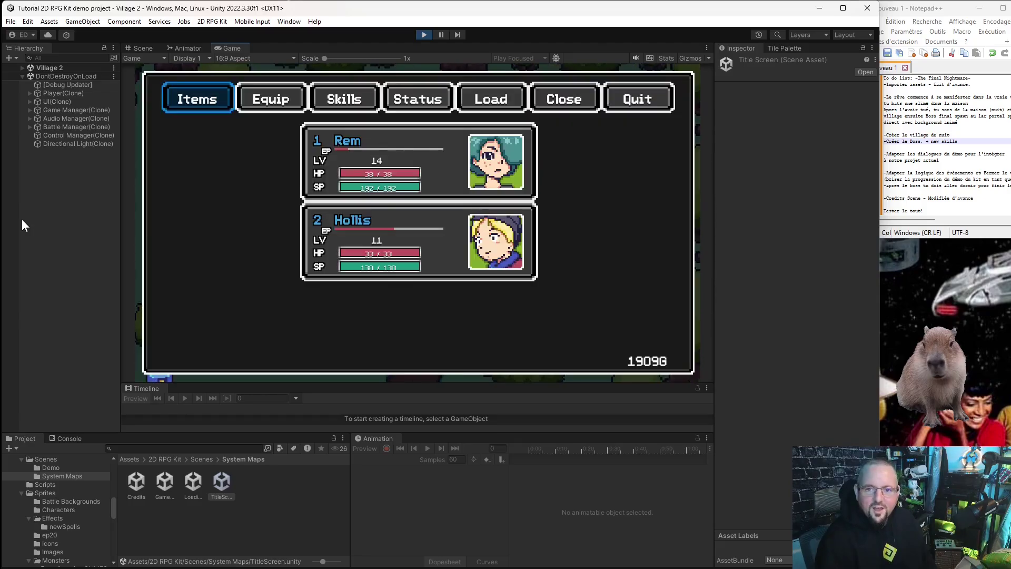
{"action": "key", "text": "Return"}
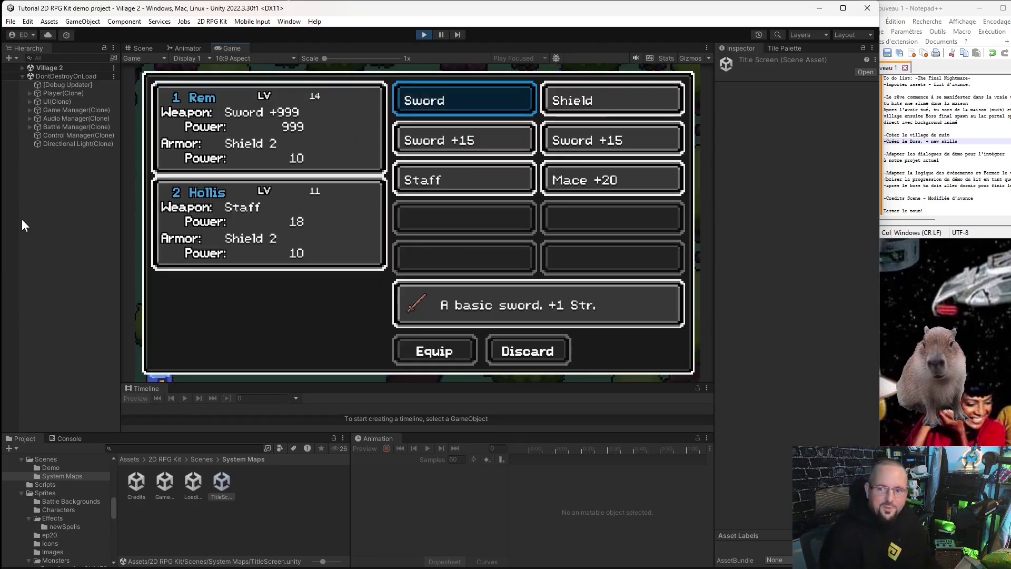
{"action": "key", "text": "Escape"}
- Walk the player down and left through the village into the green portal by the lake
{"action": "key", "text": "Down"}
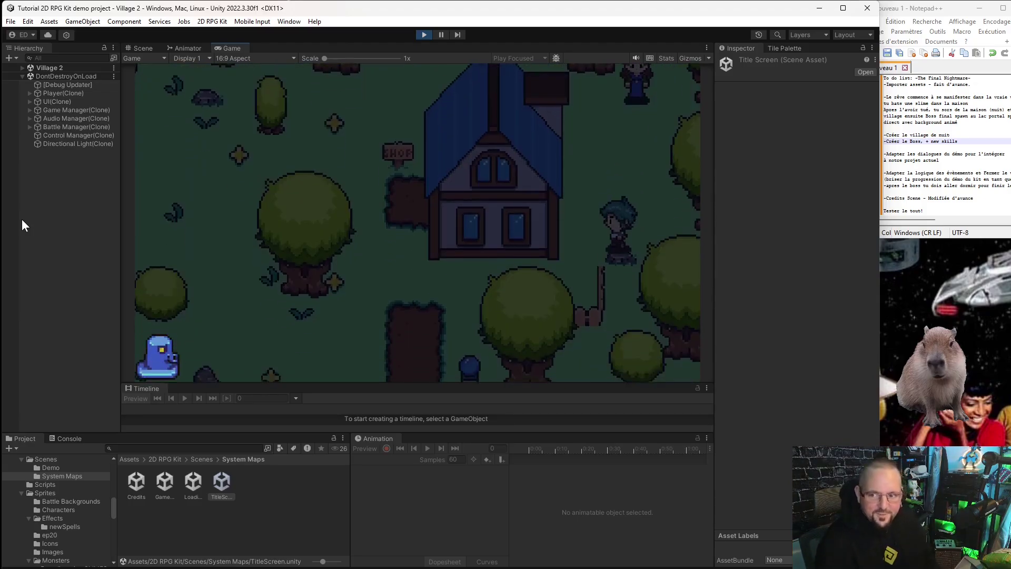
{"action": "key", "text": "Left"}
{"action": "key", "text": "Down"}
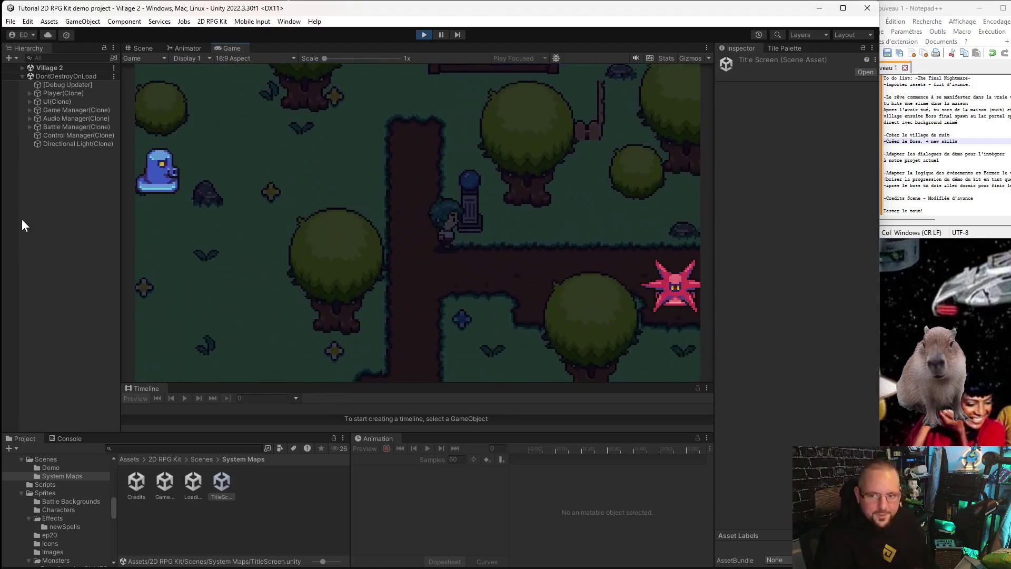
{"action": "key", "text": "Left"}
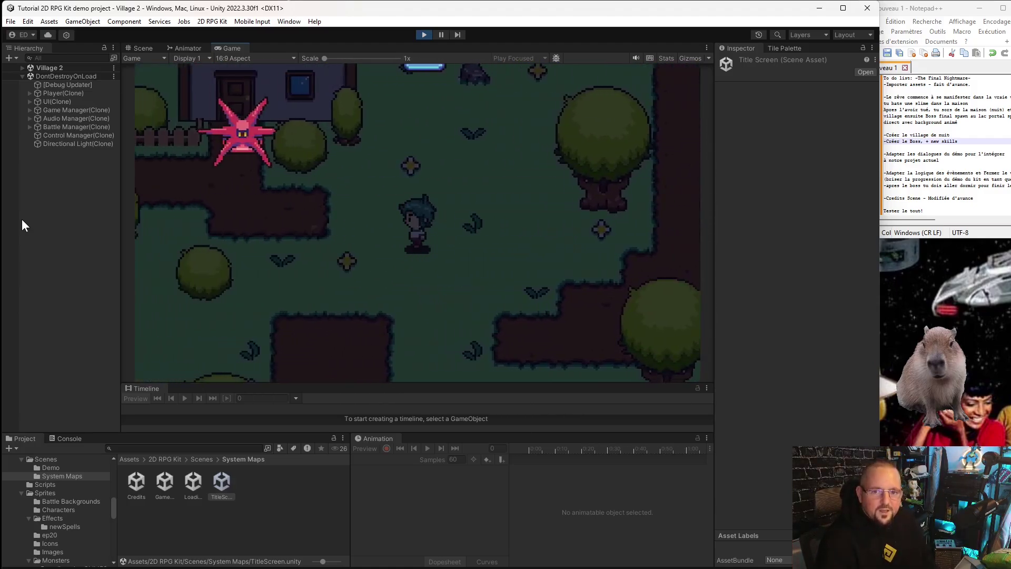
{"action": "key", "text": "Left"}
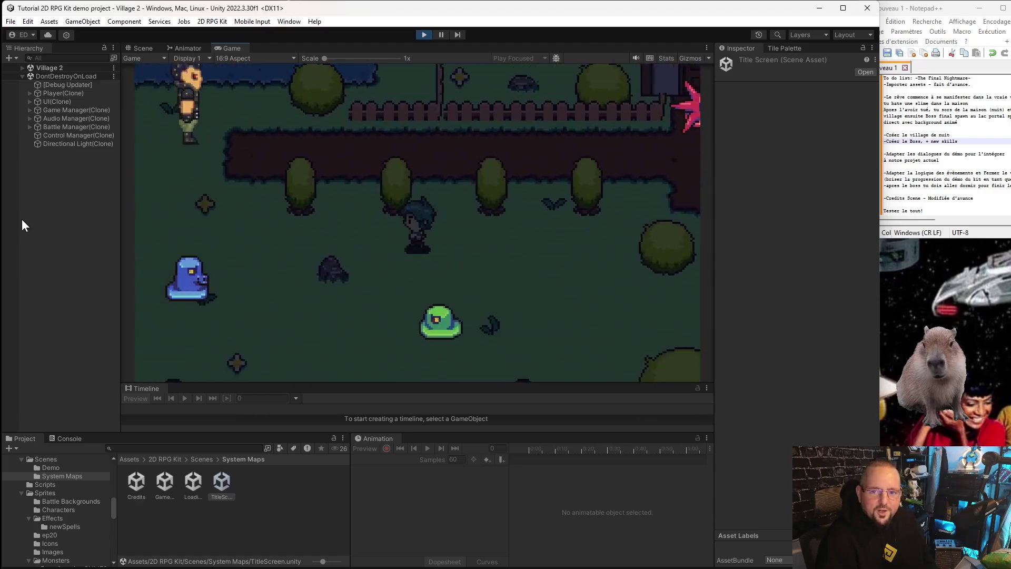
{"action": "key", "text": "Up"}
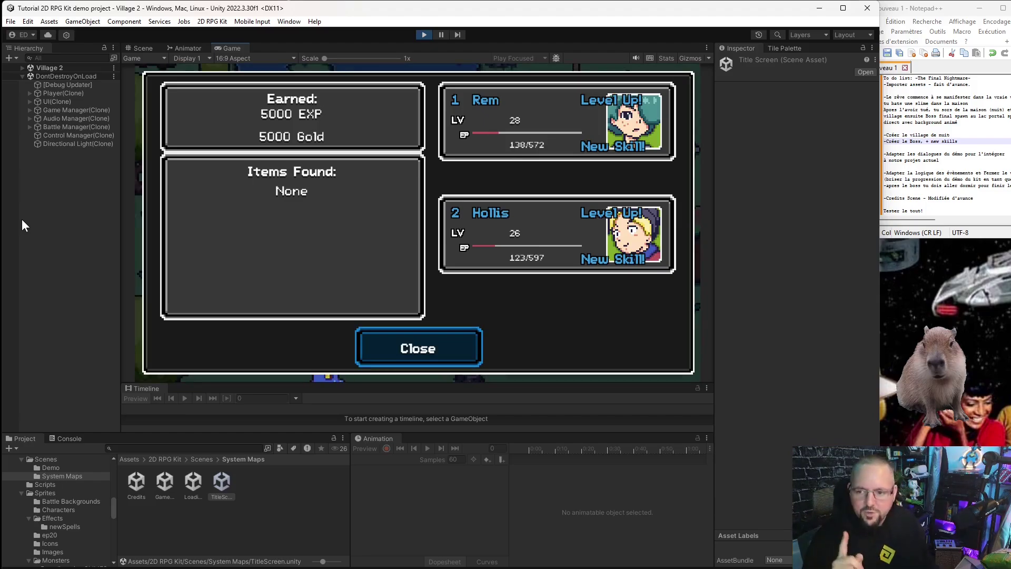
- Dismiss the victory results, walk to the village exit until the credits roll, then stop Play mode
{"action": "key", "text": "Return"}
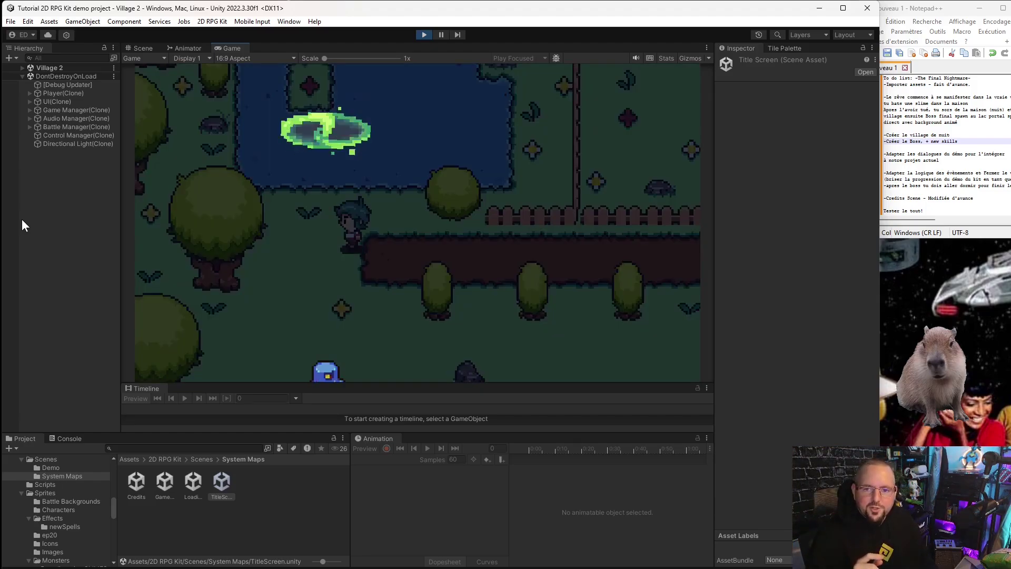
{"action": "key", "text": "Down"}
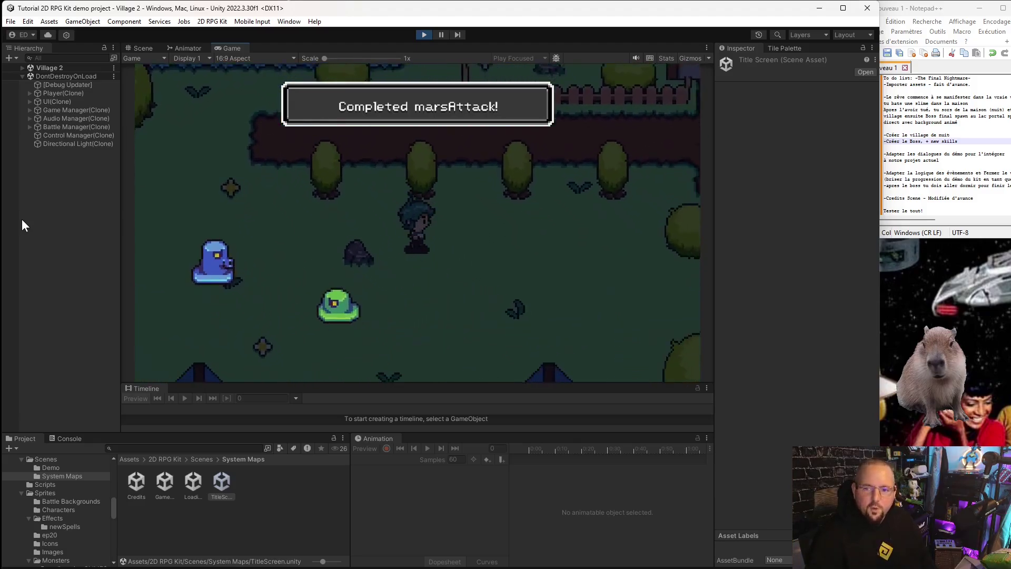
{"action": "key", "text": "Right"}
{"action": "key", "text": "Down"}
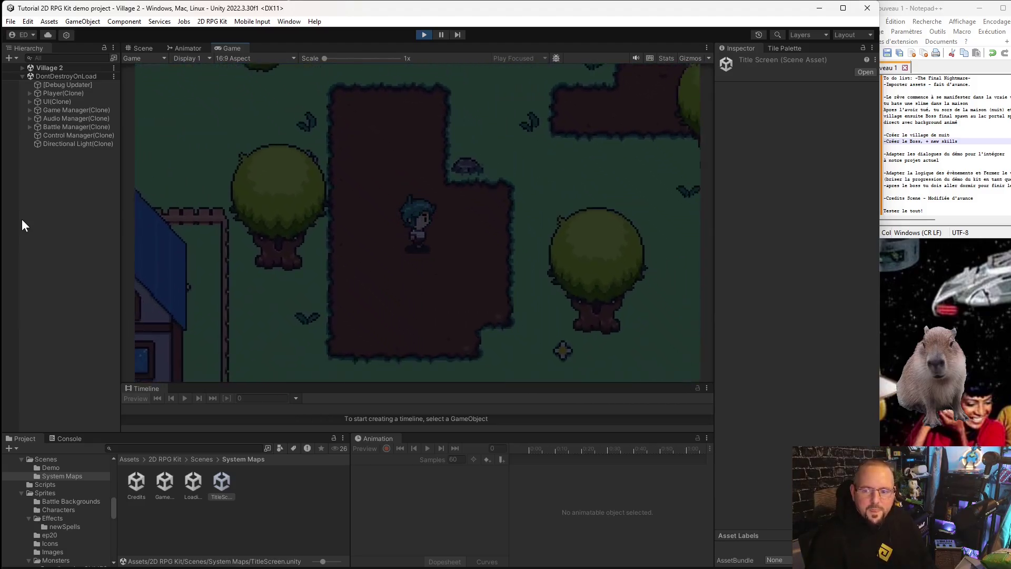
{"action": "key", "text": "Down"}
{"action": "key", "text": "Right"}
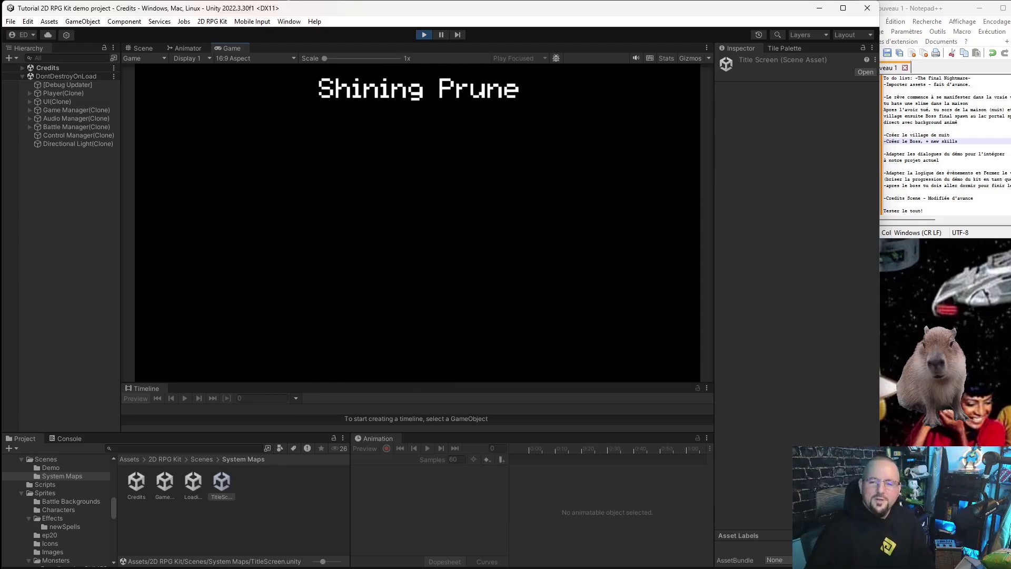
{"action": "left_click", "coordinate": [421, 35]}
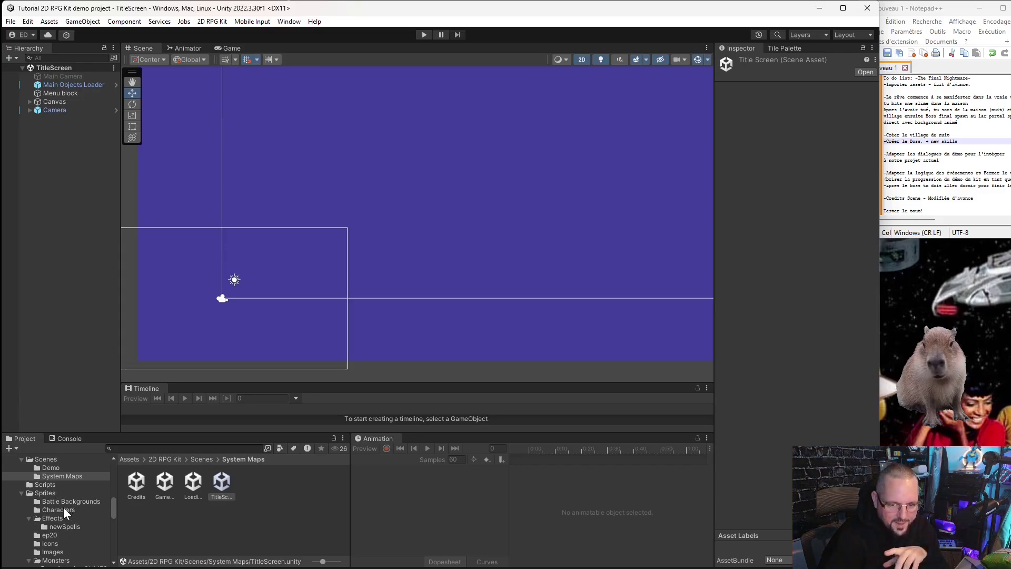
- Inspect the AlienSlugger enemy prefab's Character Name under Prefabs > Battle > Enemies, leaving it unchanged
{"action": "scroll", "coordinate": [59, 505], "scroll_direction": "up", "scroll_amount": 4}
{"action": "left_click", "coordinate": [59, 505]}
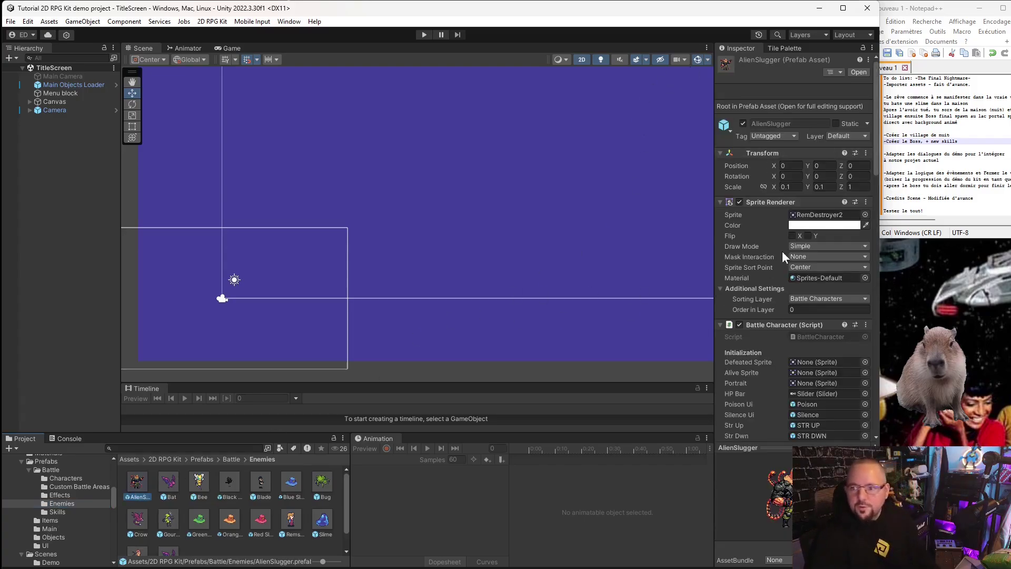
{"action": "scroll", "coordinate": [801, 340], "scroll_direction": "down", "scroll_amount": 3}
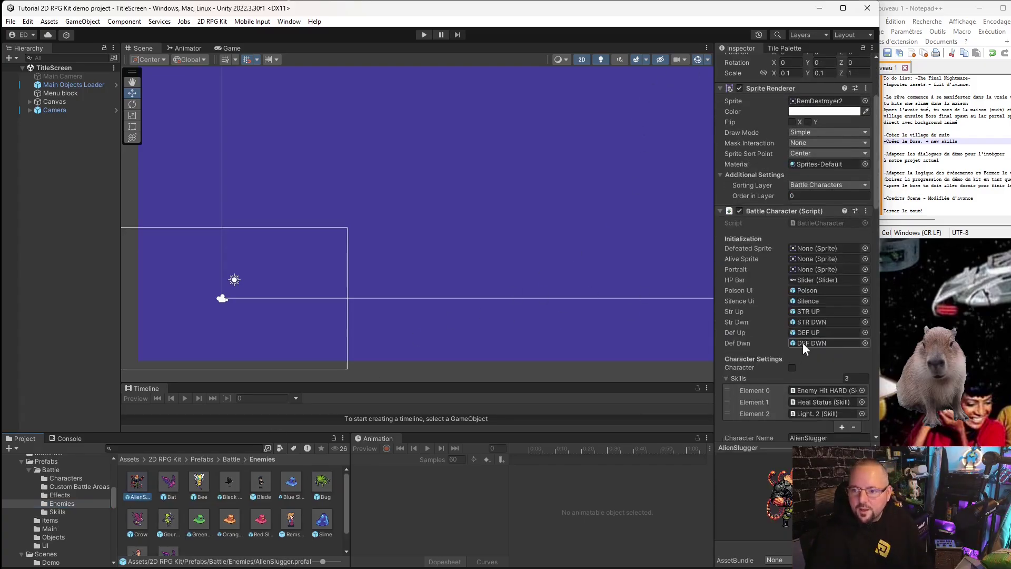
{"action": "scroll", "coordinate": [796, 368], "scroll_direction": "down", "scroll_amount": 3}
{"action": "left_click", "coordinate": [813, 268]}
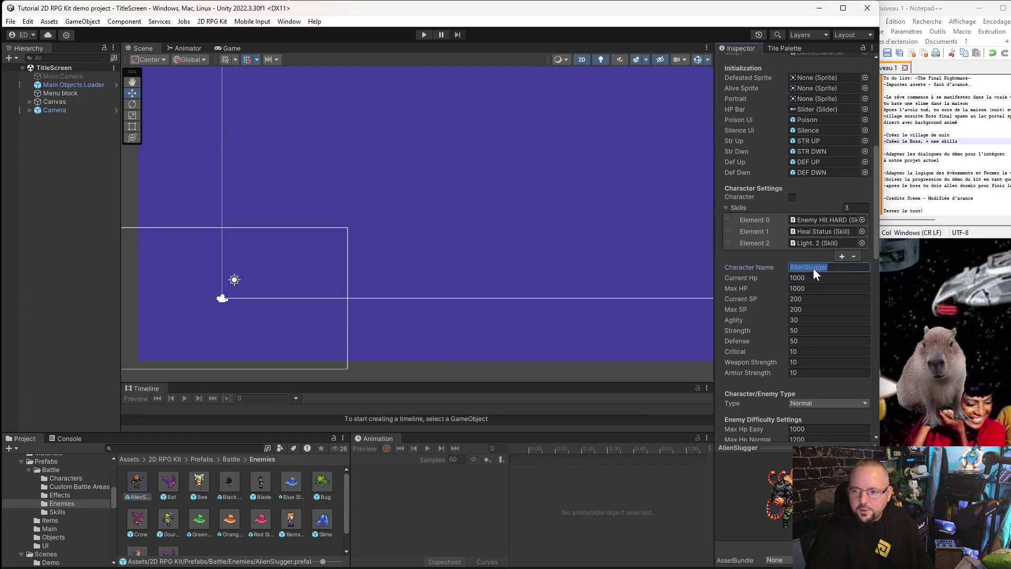
{"action": "left_click", "coordinate": [431, 514]}
- Open the Village 2 scene from the Demo scenes folder
{"action": "scroll", "coordinate": [812, 285], "scroll_direction": "up", "scroll_amount": 3}
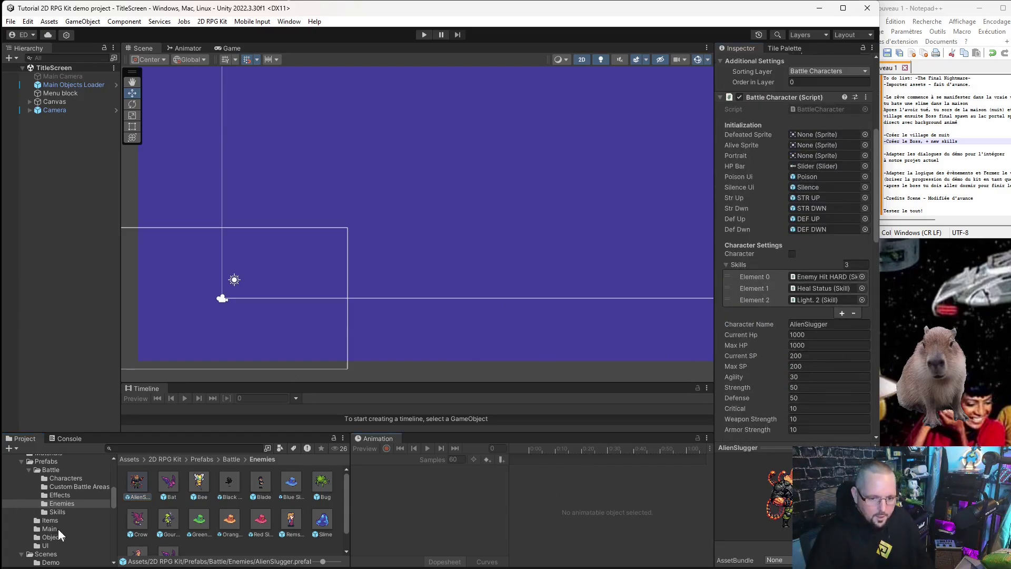
{"action": "left_click", "coordinate": [58, 562]}
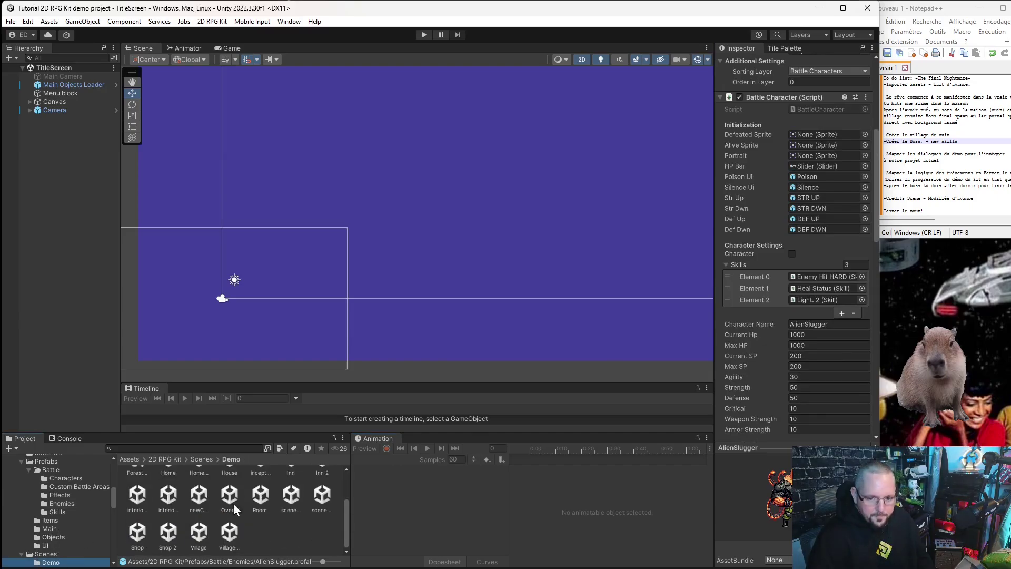
{"action": "double_click", "coordinate": [230, 535]}
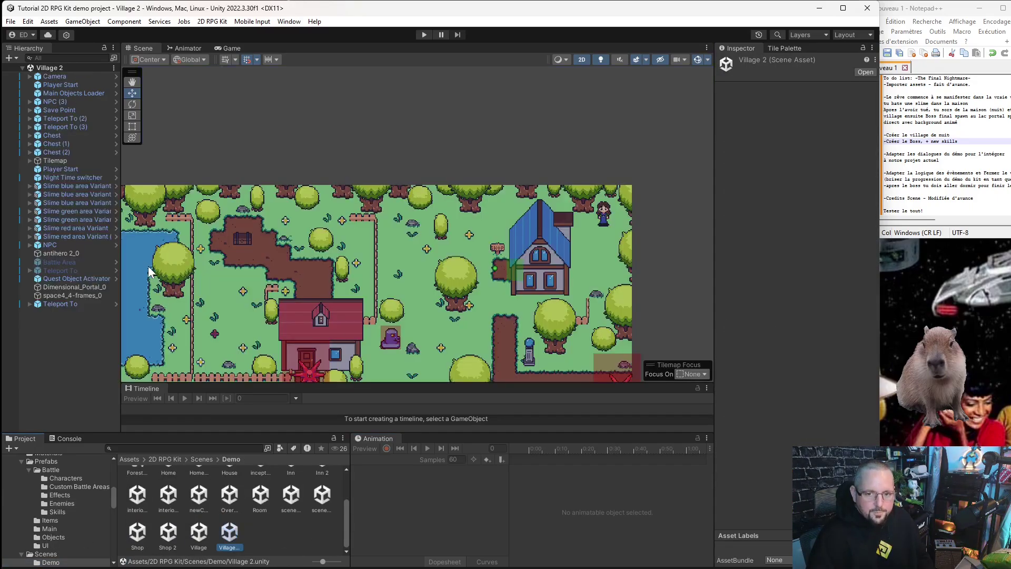
- Select Battle Area and inspect its first random battle entry
{"action": "mouse_move", "coordinate": [149, 271]}
{"action": "middle_mouse_down"}
{"action": "mouse_move", "coordinate": [246, 143]}
{"action": "mouse_move", "coordinate": [441, 196]}
{"action": "middle_mouse_up"}
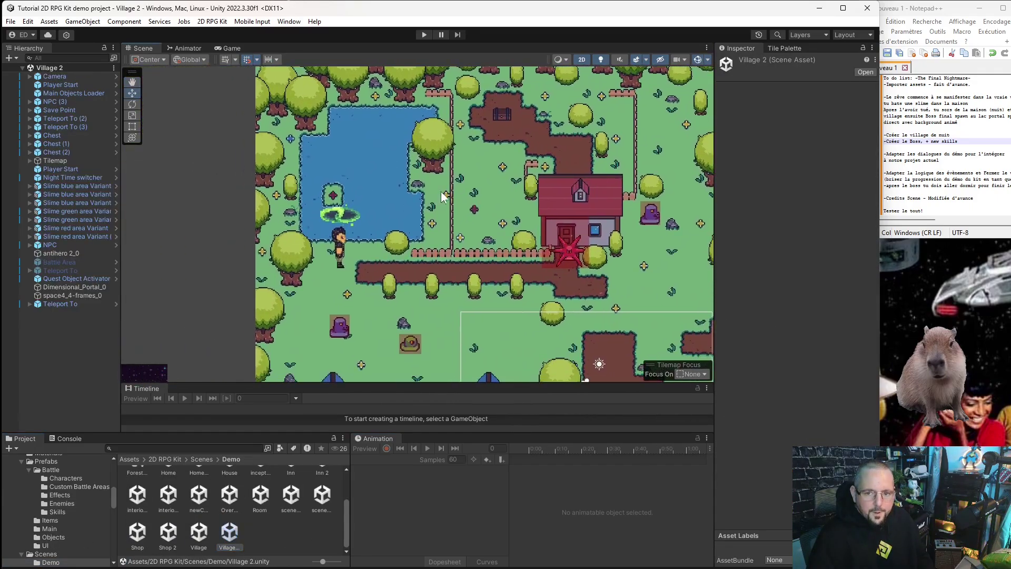
{"action": "left_click", "coordinate": [63, 262]}
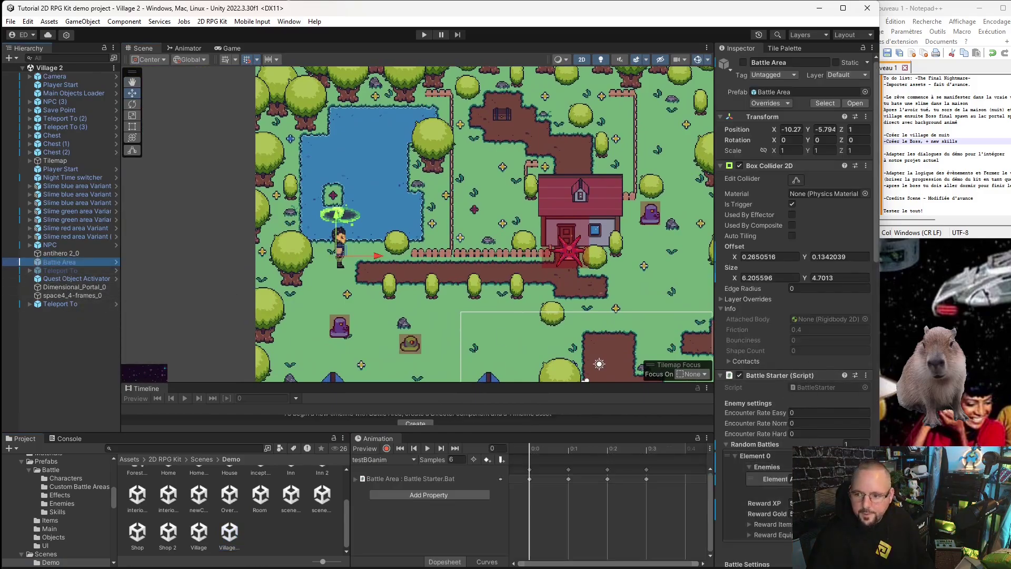
{"action": "left_click", "coordinate": [821, 474]}
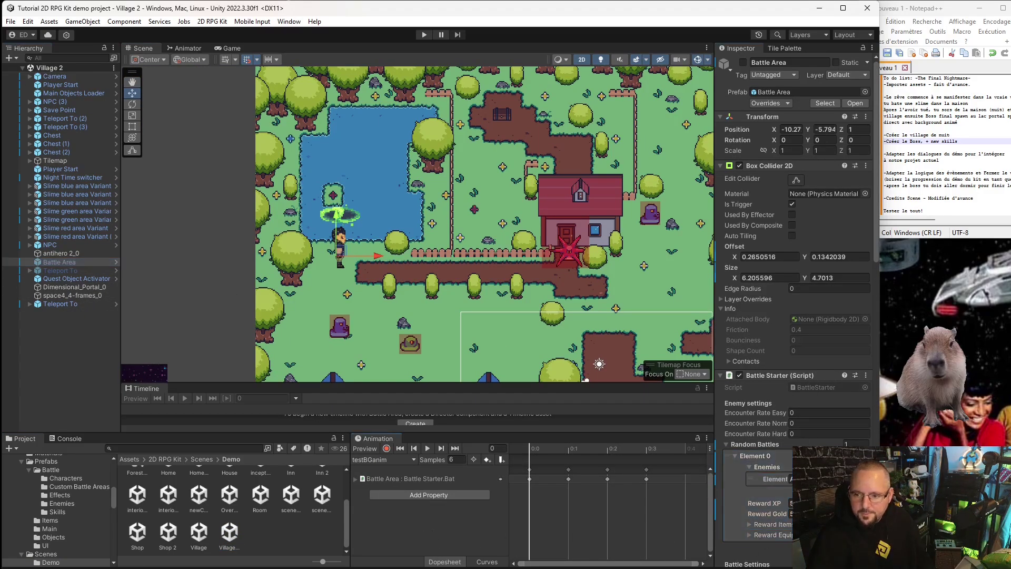
{"action": "scroll", "coordinate": [832, 355], "scroll_direction": "down", "scroll_amount": 3}
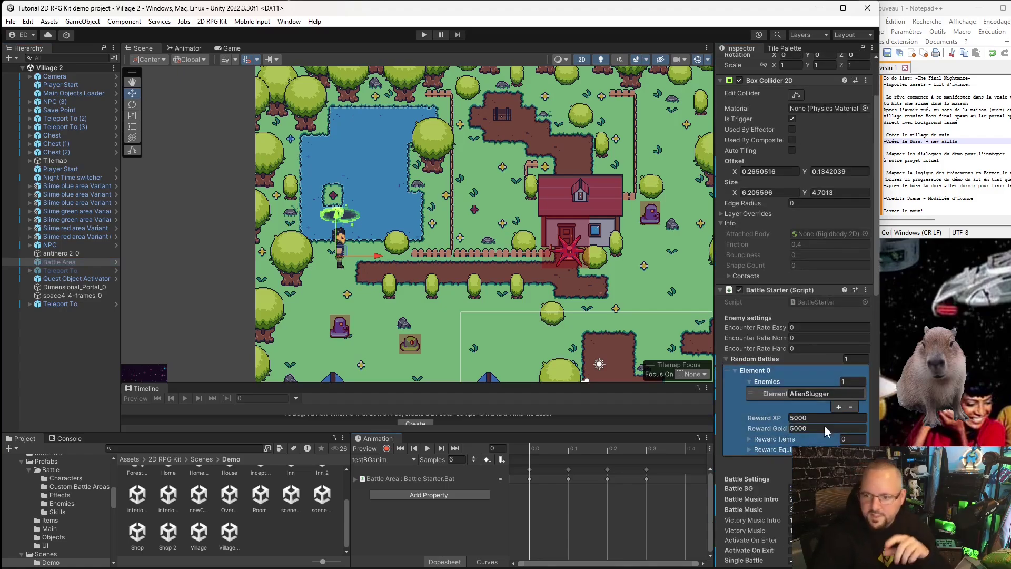
{"action": "scroll", "coordinate": [808, 384], "scroll_direction": "down", "scroll_amount": 4}
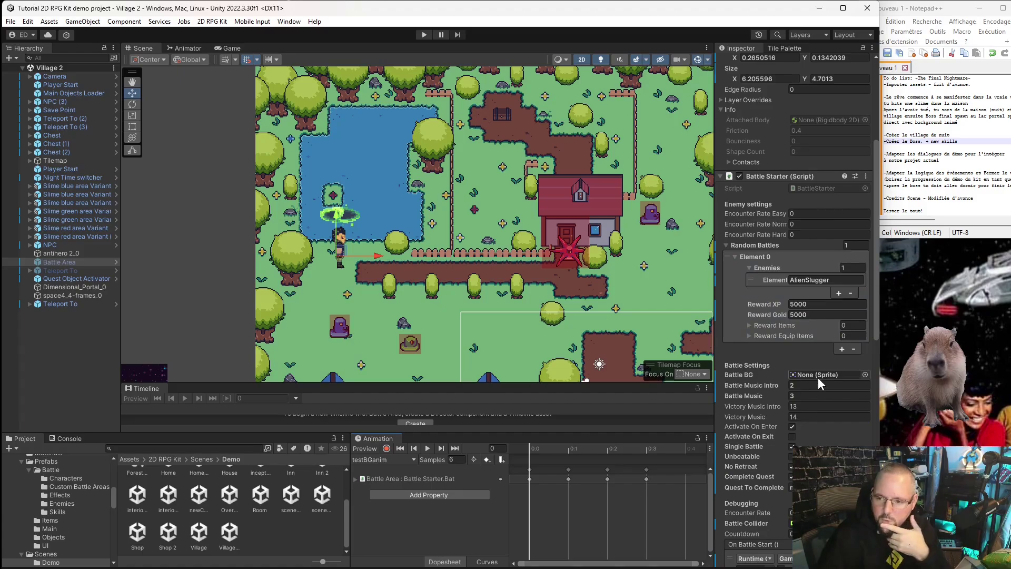
{"action": "scroll", "coordinate": [775, 219], "scroll_direction": "down", "scroll_amount": 12}
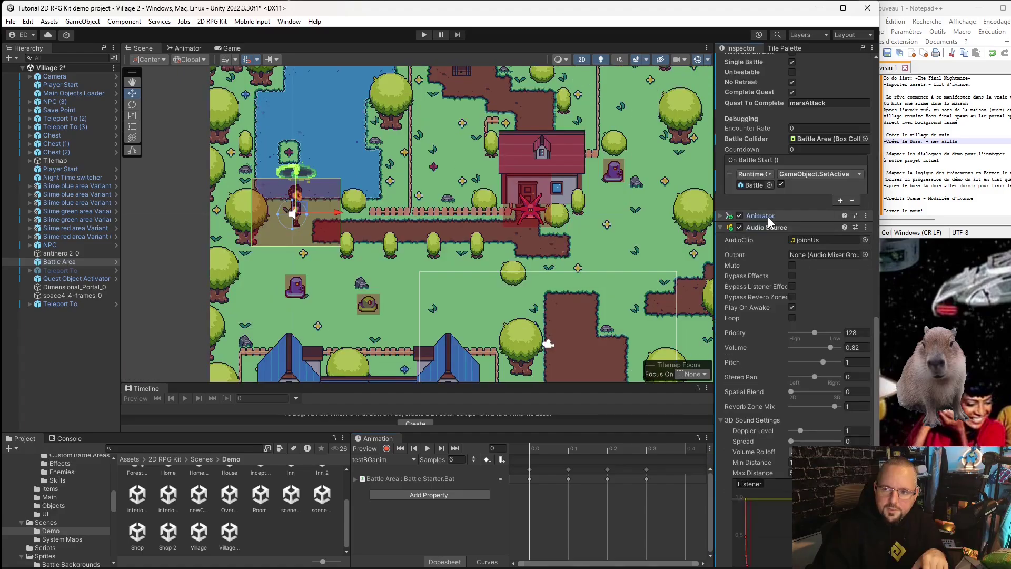
- Remove the Animator component from Battle Area
{"action": "left_click", "coordinate": [768, 217]}
{"action": "right_click", "coordinate": [772, 217]}
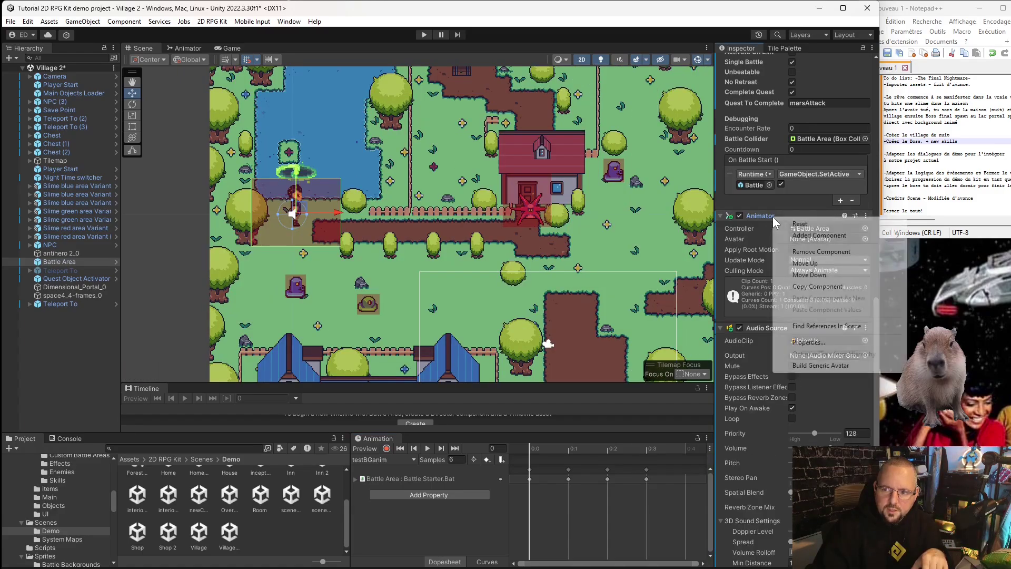
{"action": "left_click", "coordinate": [806, 251]}
{"action": "scroll", "coordinate": [779, 412], "scroll_direction": "up", "scroll_amount": 10}
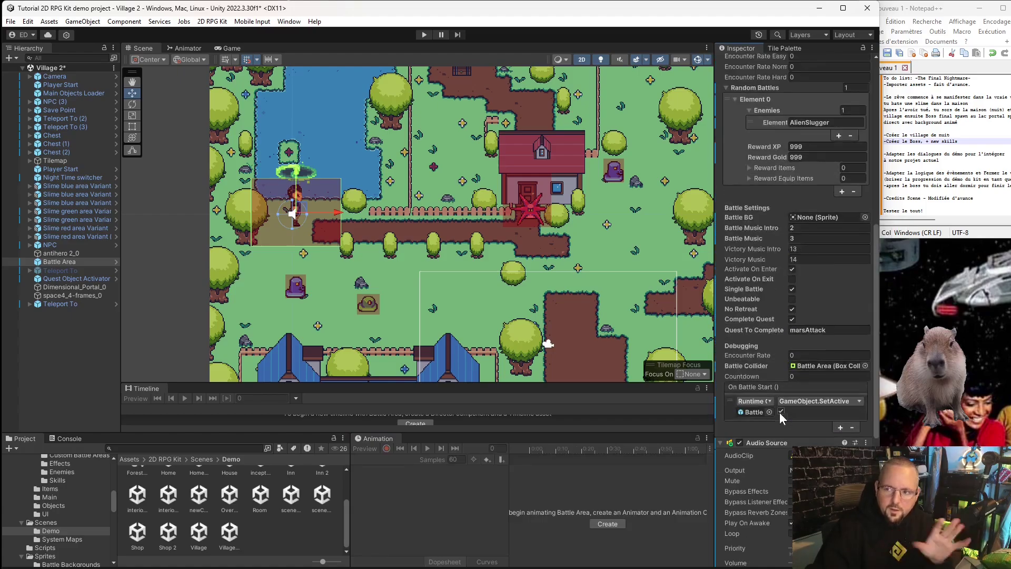
{"action": "scroll", "coordinate": [779, 411], "scroll_direction": "up", "scroll_amount": 1}
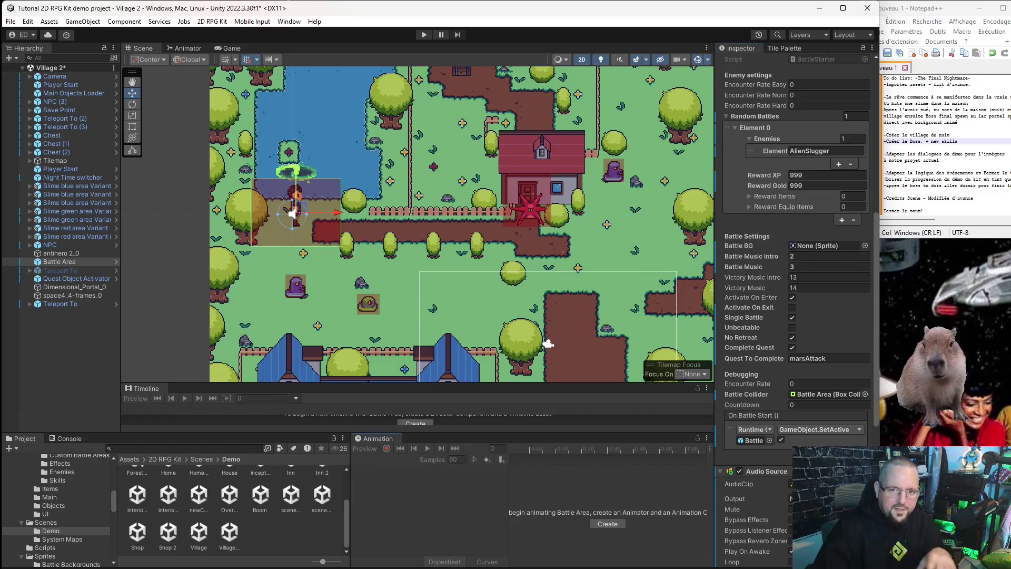
- Save the Village 2 scene
{"action": "left_click", "coordinate": [11, 22]}
{"action": "left_click", "coordinate": [32, 73]}
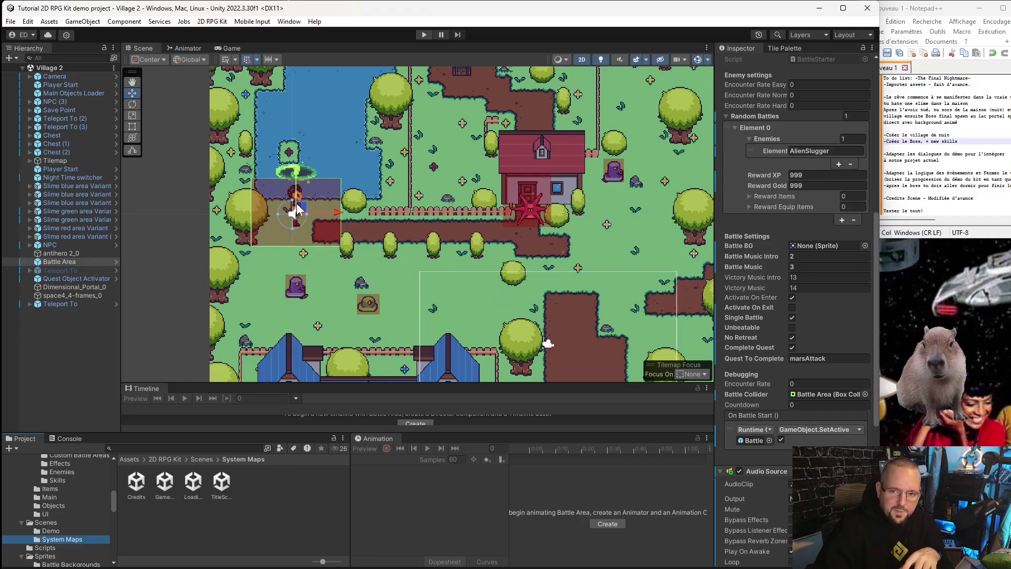
{"action": "scroll", "coordinate": [845, 305], "scroll_direction": "up", "scroll_amount": 5}
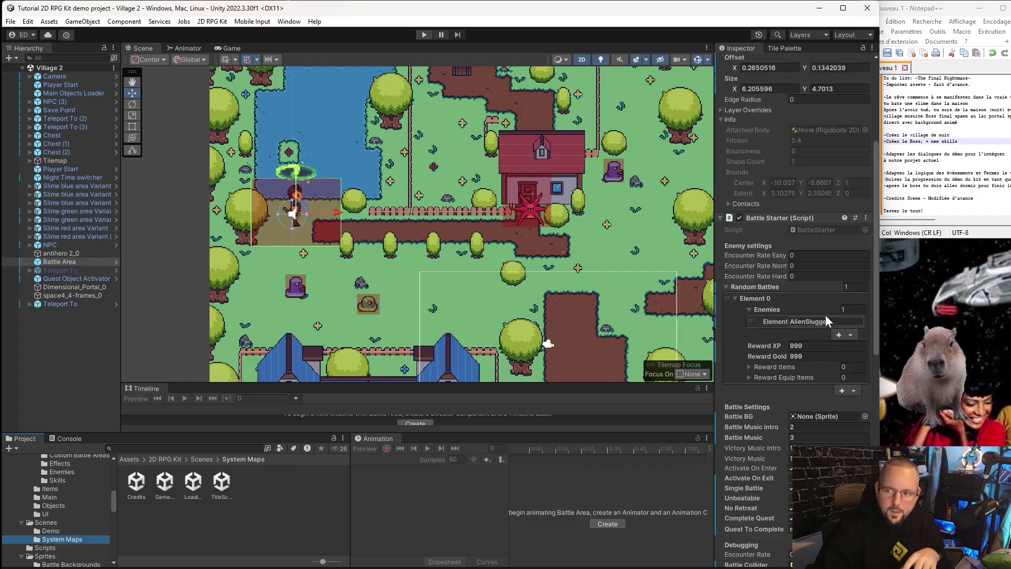
{"action": "scroll", "coordinate": [817, 320], "scroll_direction": "down", "scroll_amount": 6}
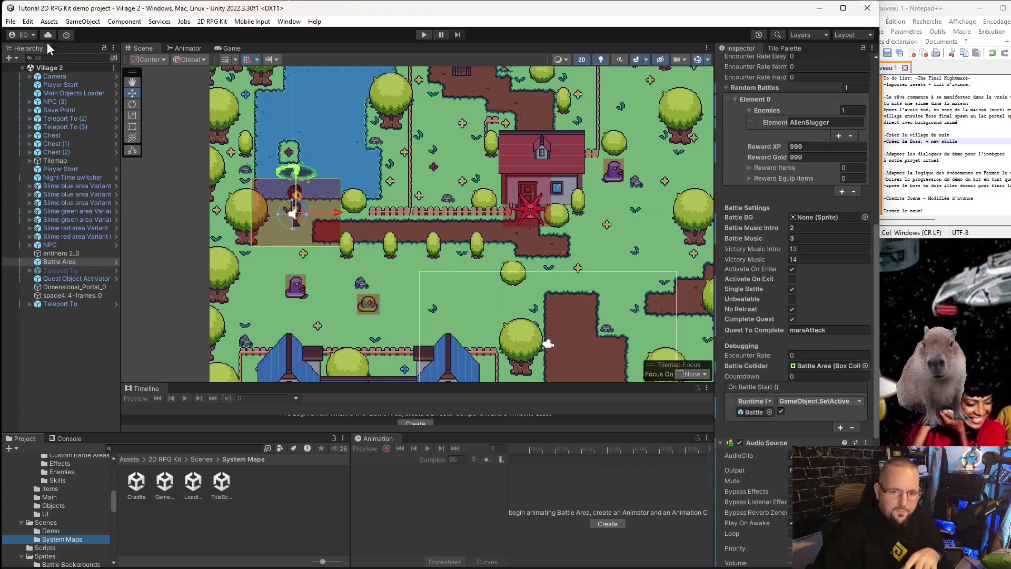
- Open the TitleScreen scene, start Play mode and continue from Save Slot 1
{"action": "double_click", "coordinate": [216, 487]}
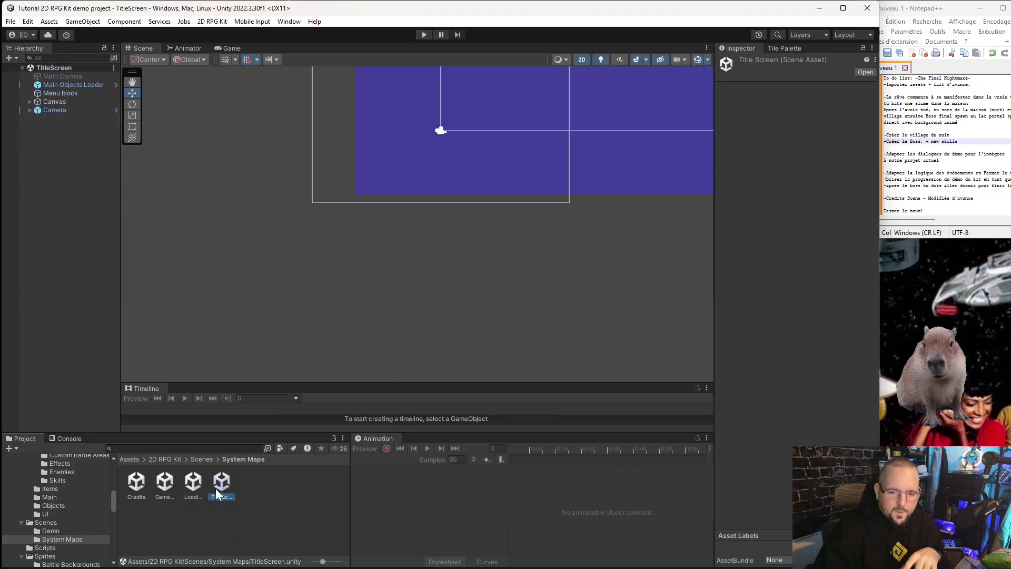
{"action": "left_click", "coordinate": [423, 34]}
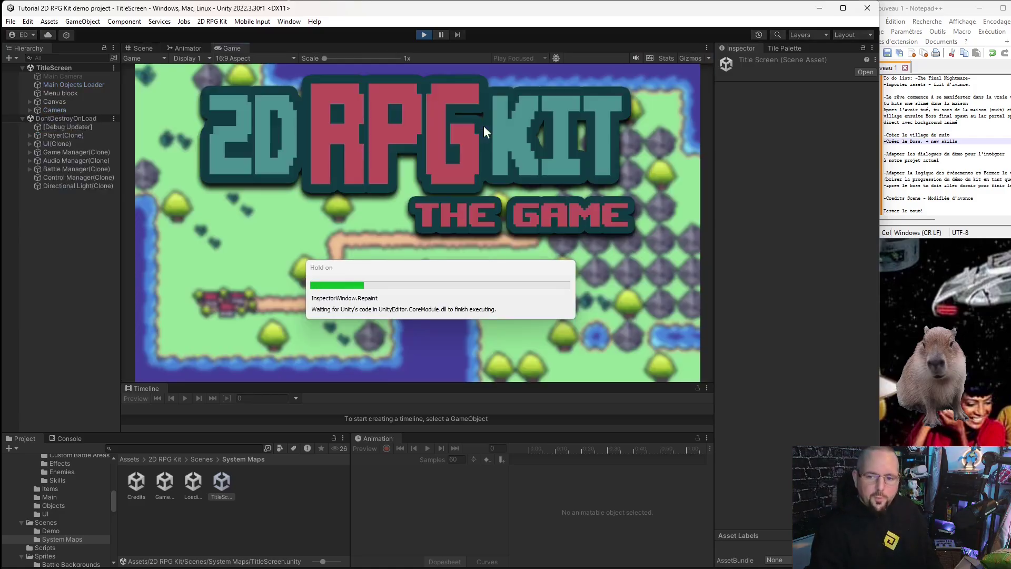
{"action": "key", "text": "Down"}
{"action": "key", "text": "Return"}
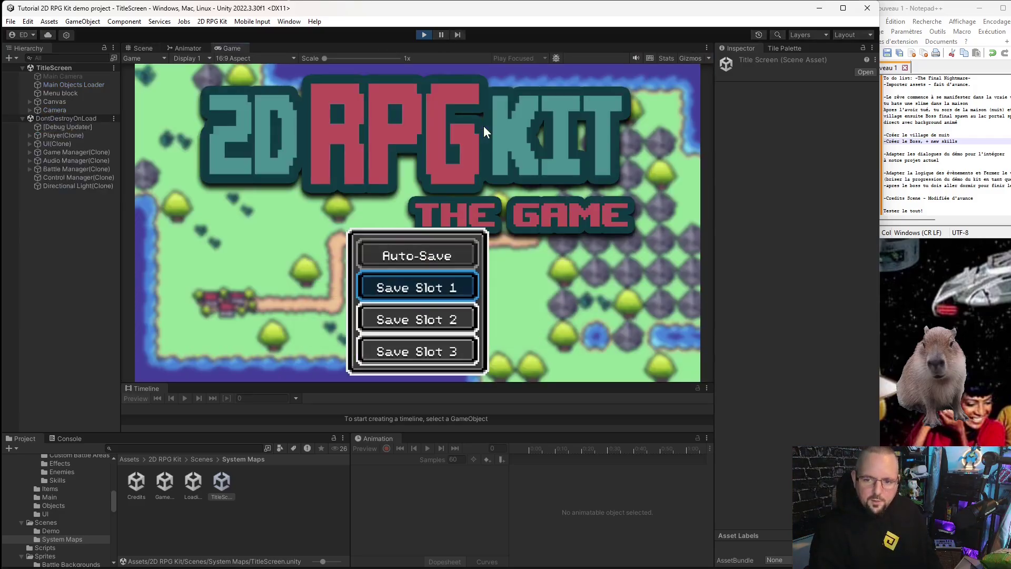
{"action": "key", "text": "Return"}
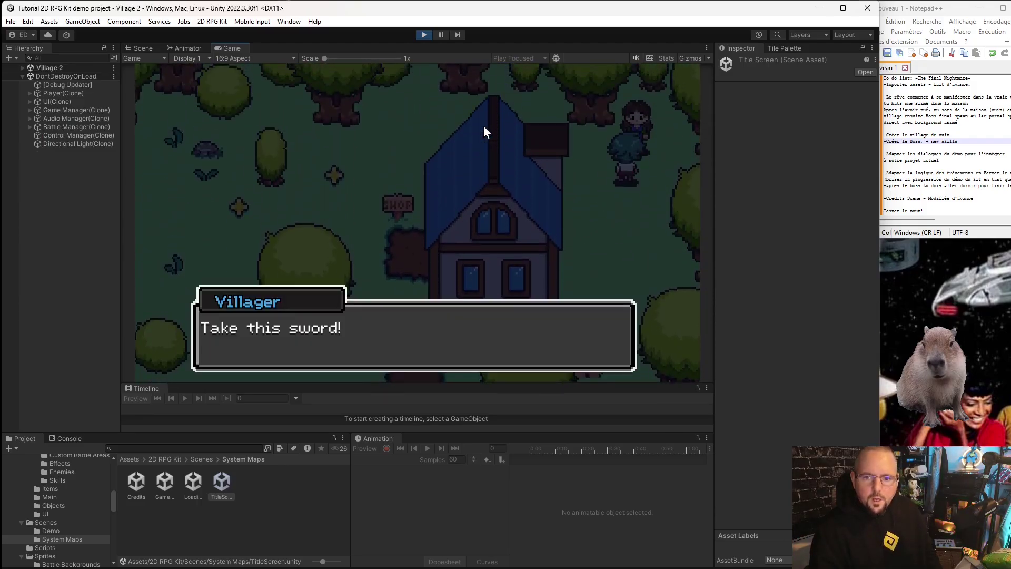
- Dismiss the villager dialog and browse the Items menu past Sword +15 and Sword +999
{"action": "key", "text": "Return"}
{"action": "key", "text": "Escape"}
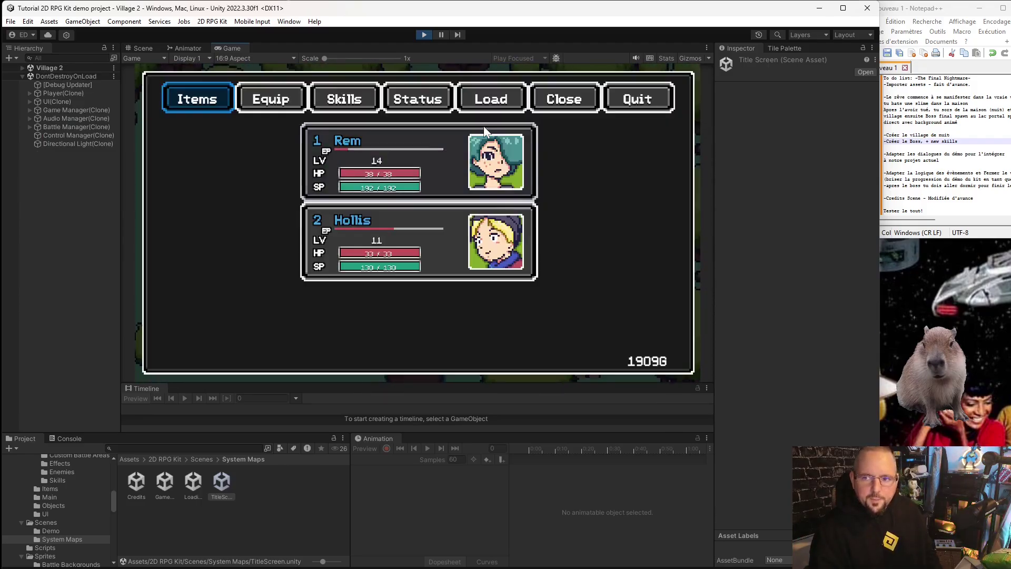
{"action": "key", "text": "Return"}
{"action": "key", "text": "Down"}
{"action": "key", "text": "Right"}
{"action": "key", "text": "Down"}
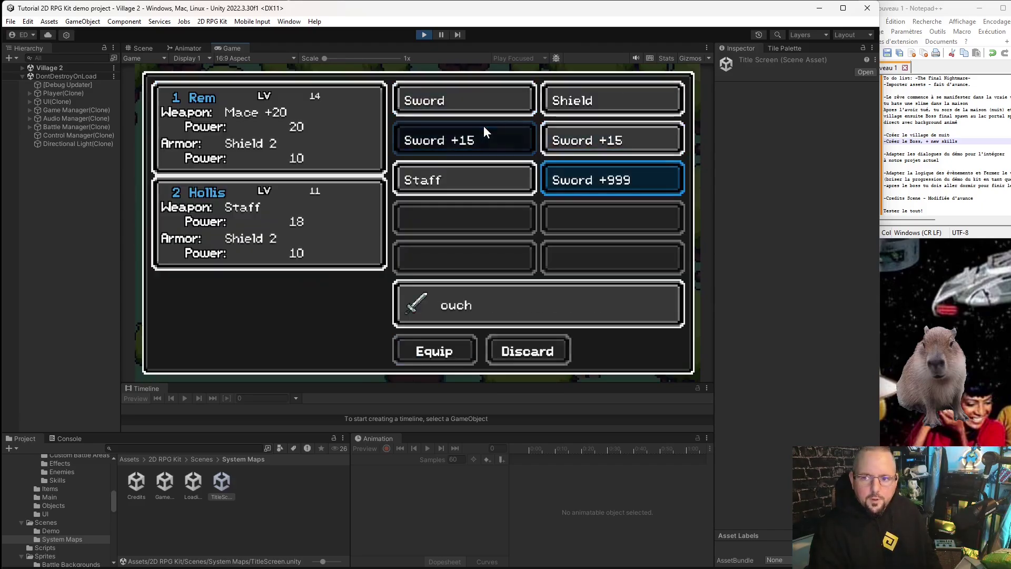
{"action": "key", "text": "Return"}
{"action": "key", "text": "Escape"}
{"action": "key", "text": "Escape"}
- Walk the hero past the house and fence, up into the battle area by the portal
{"action": "key", "text": "Down"}
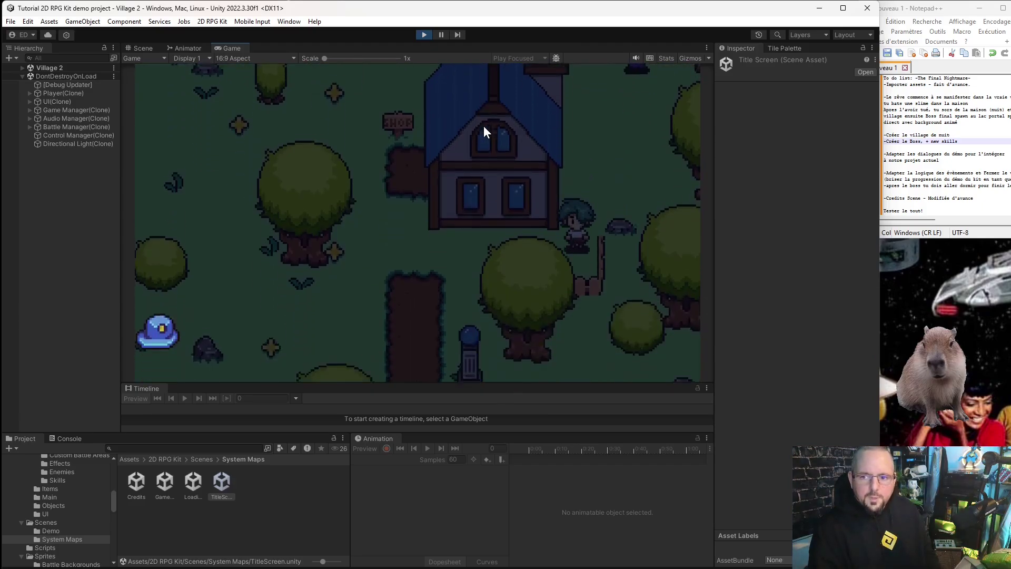
{"action": "key", "text": "Right"}
{"action": "key", "text": "Down"}
{"action": "key", "text": "Left"}
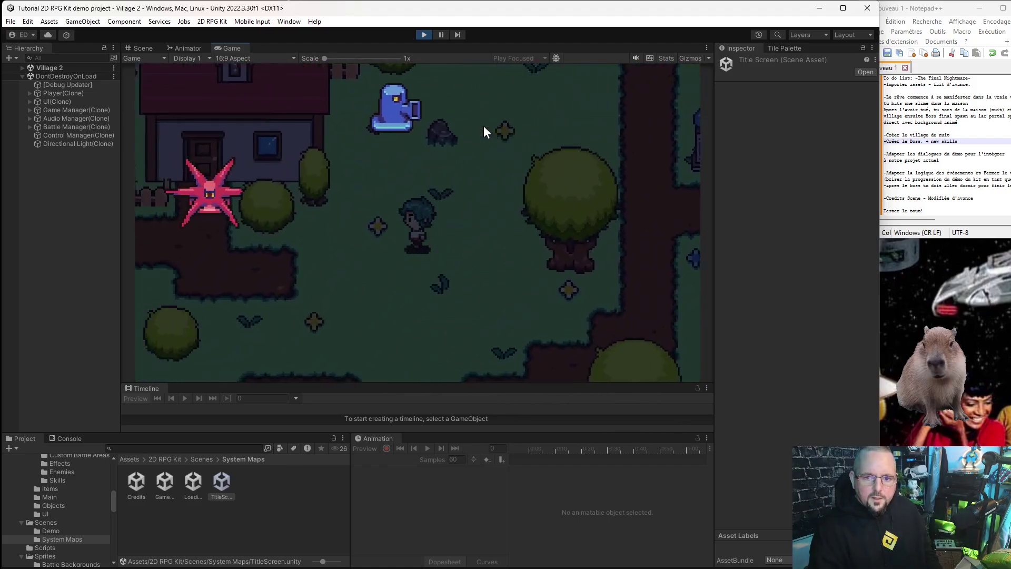
{"action": "key", "text": "Left"}
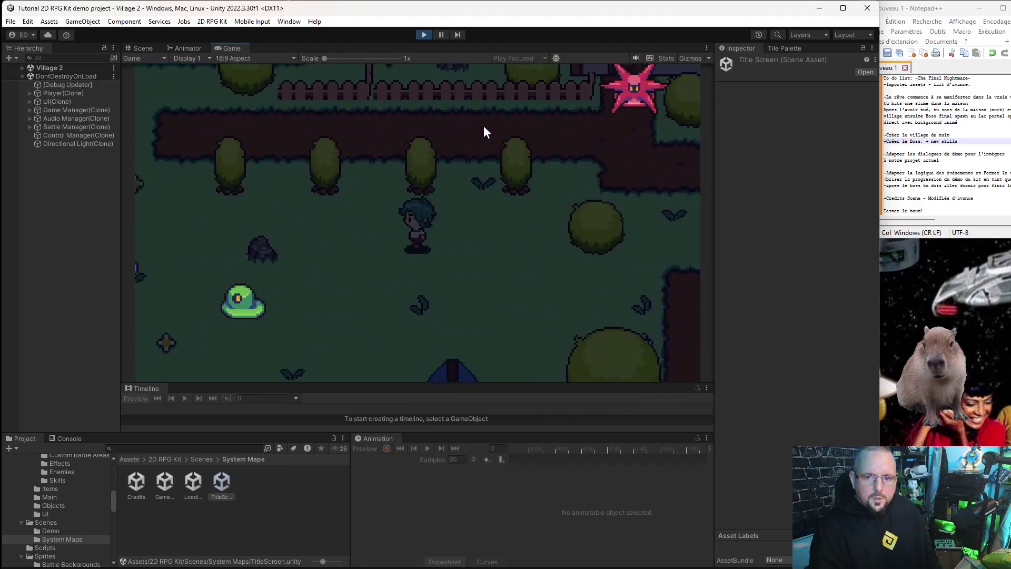
{"action": "key", "text": "Up"}
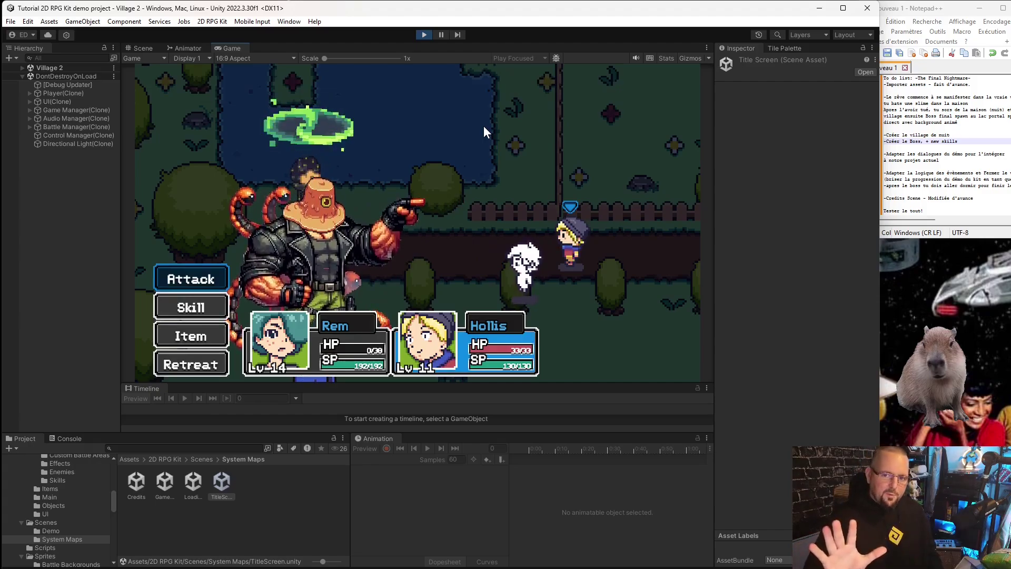
- Use the Revive item on the fallen Rem
{"action": "key", "text": "Down"}
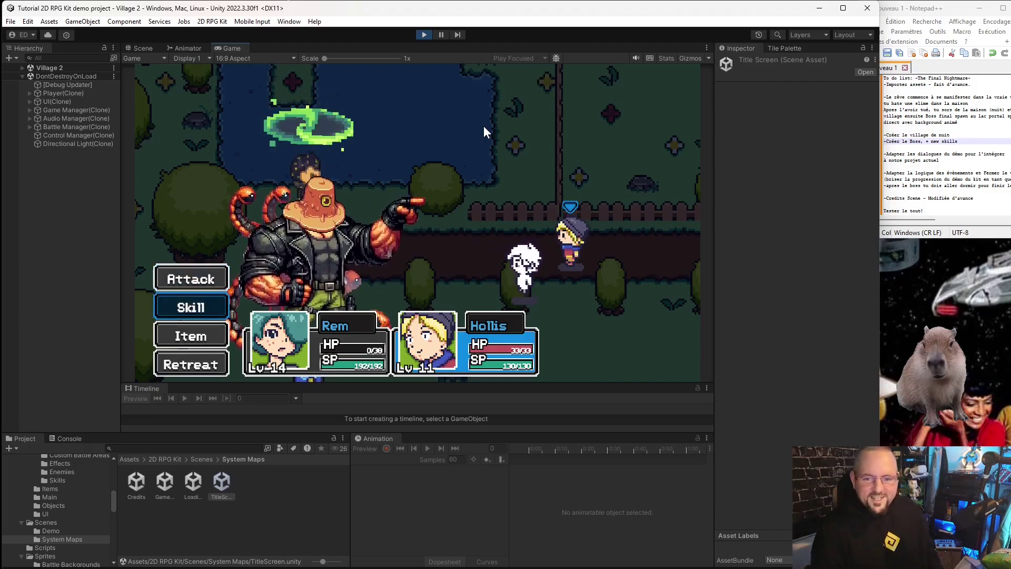
{"action": "key", "text": "Down"}
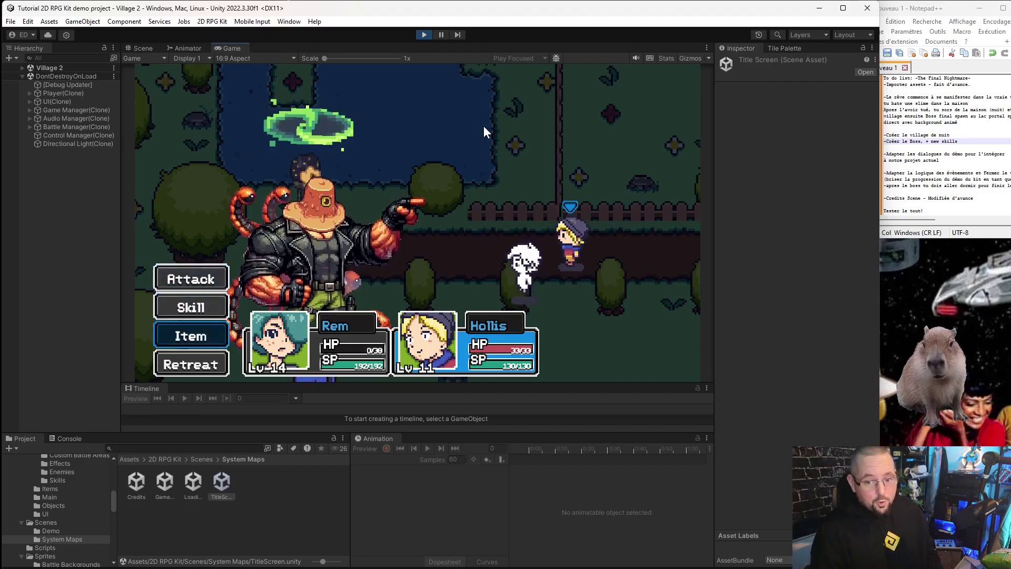
{"action": "key", "text": "Return"}
{"action": "key", "text": "Down"}
{"action": "key", "text": "Down"}
{"action": "key", "text": "Down"}
{"action": "key", "text": "Down"}
{"action": "key", "text": "Down"}
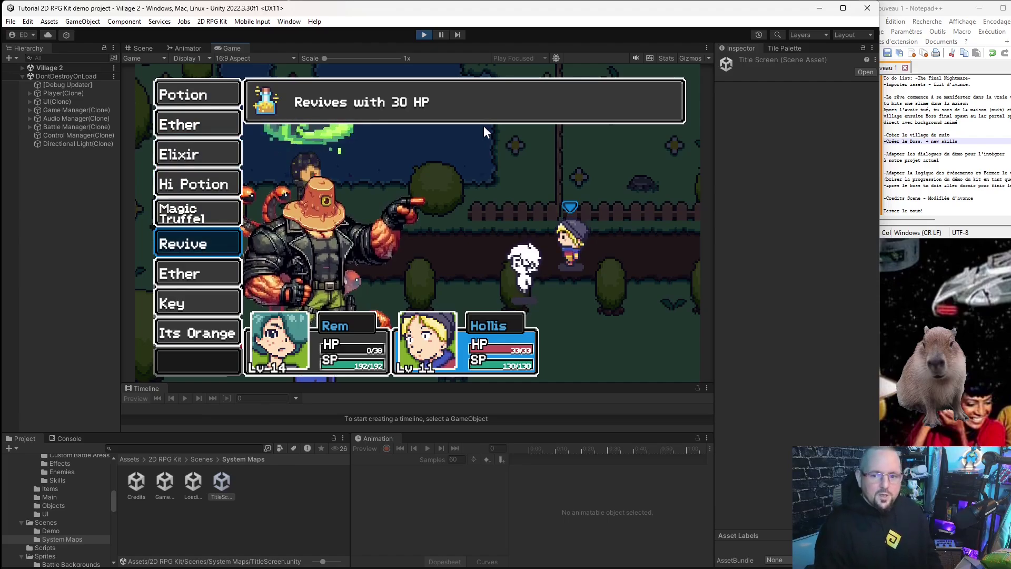
{"action": "key", "text": "Return"}
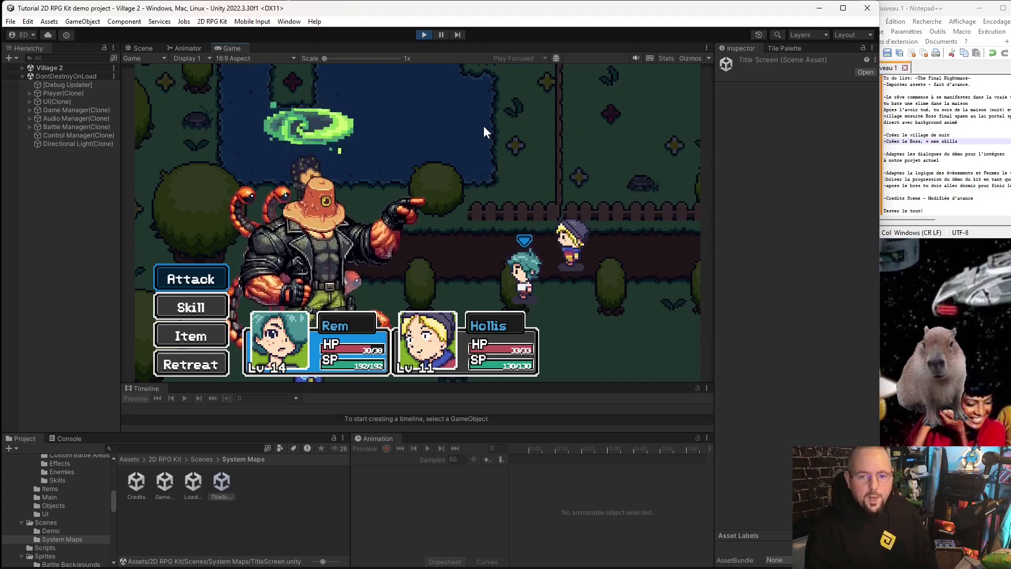
- Have Rem attack the AlienSlugger and Hollis cast Silence on it
{"action": "key", "text": "Return"}
{"action": "key", "text": "Return"}
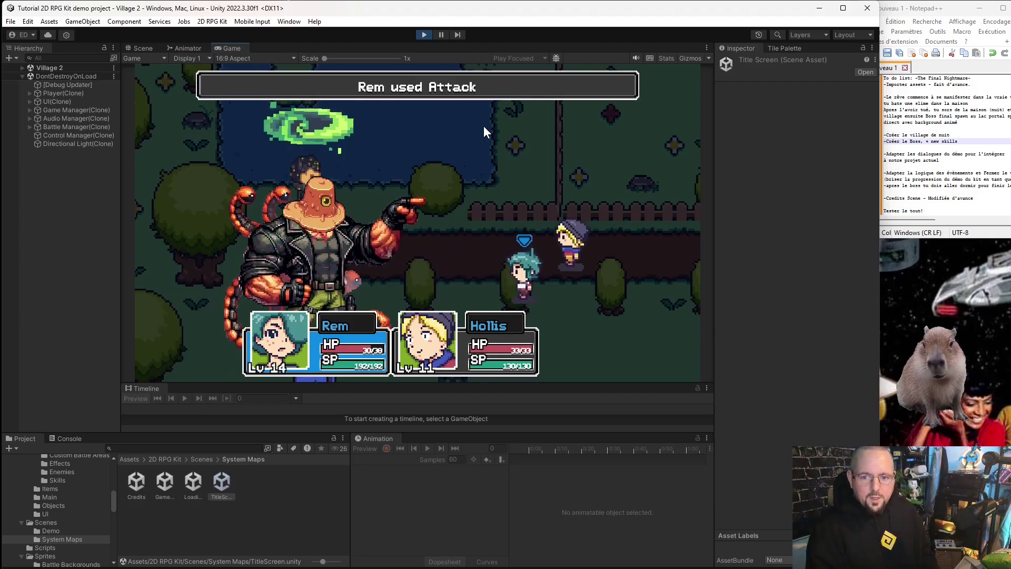
{"action": "key", "text": "Down"}
{"action": "key", "text": "Return"}
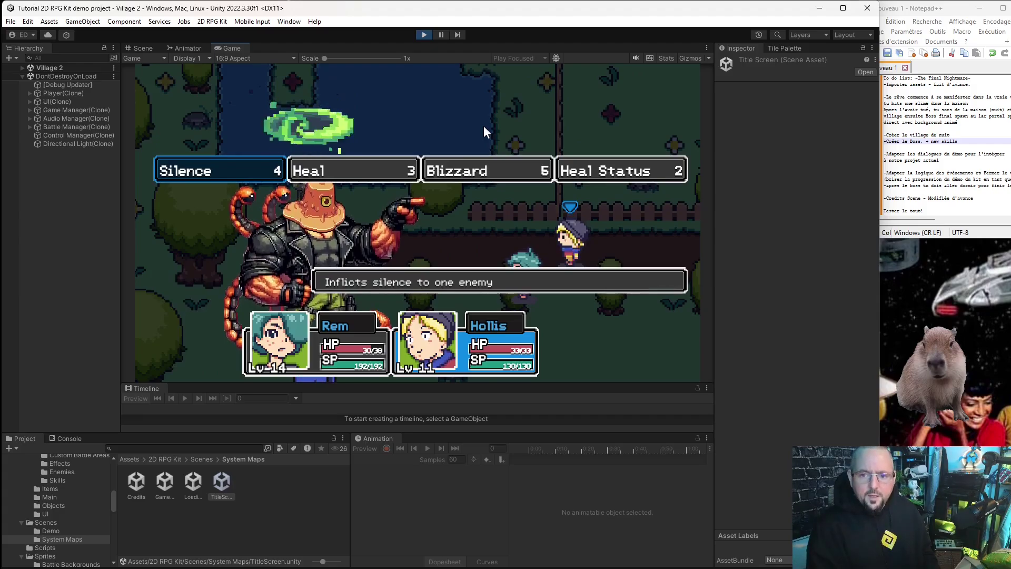
{"action": "key", "text": "Return"}
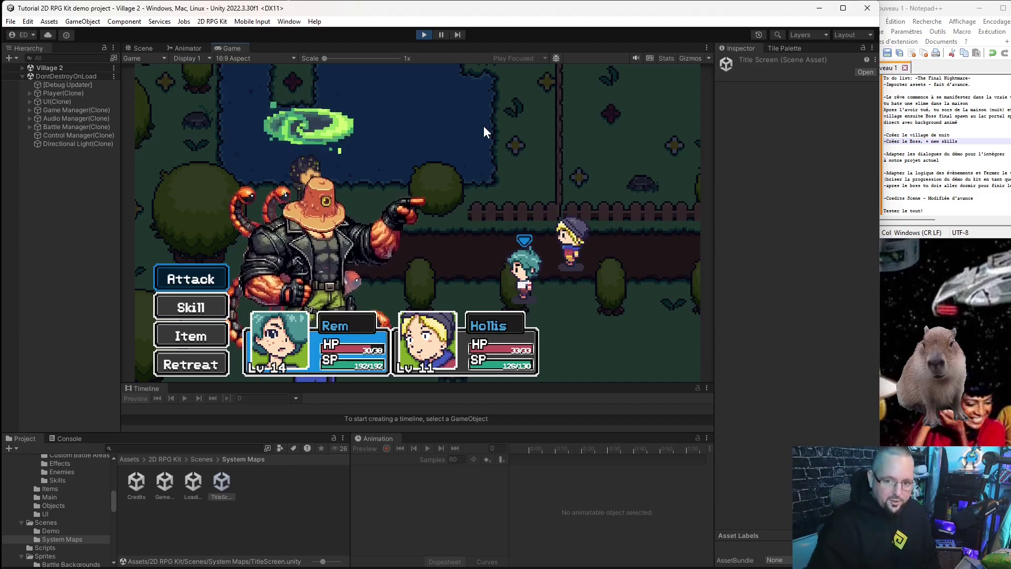
- Have Rem cast Light. 2 on the AlienSlugger and Hollis cast Heal on the party
{"action": "key", "text": "Down"}
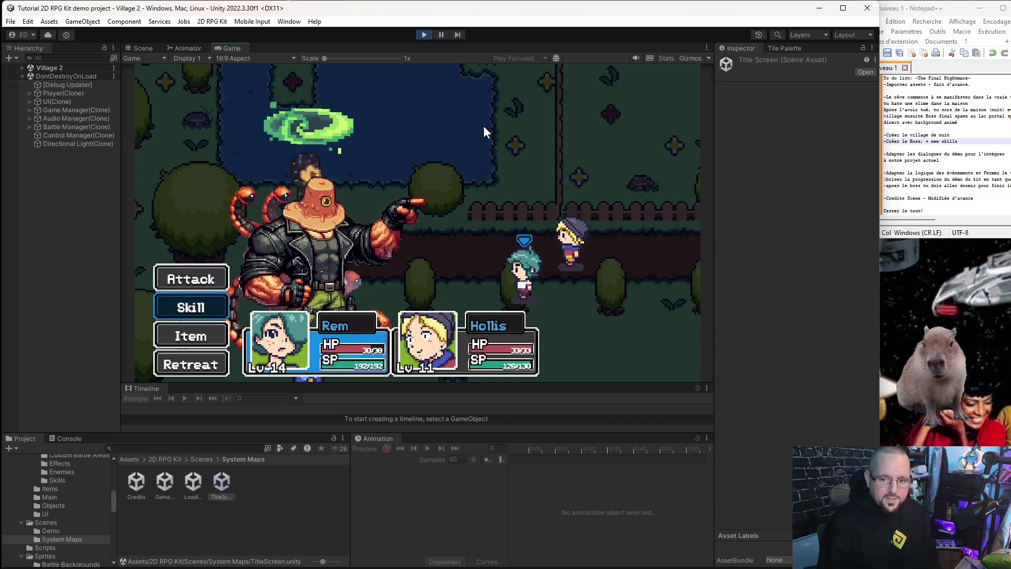
{"action": "key", "text": "Return"}
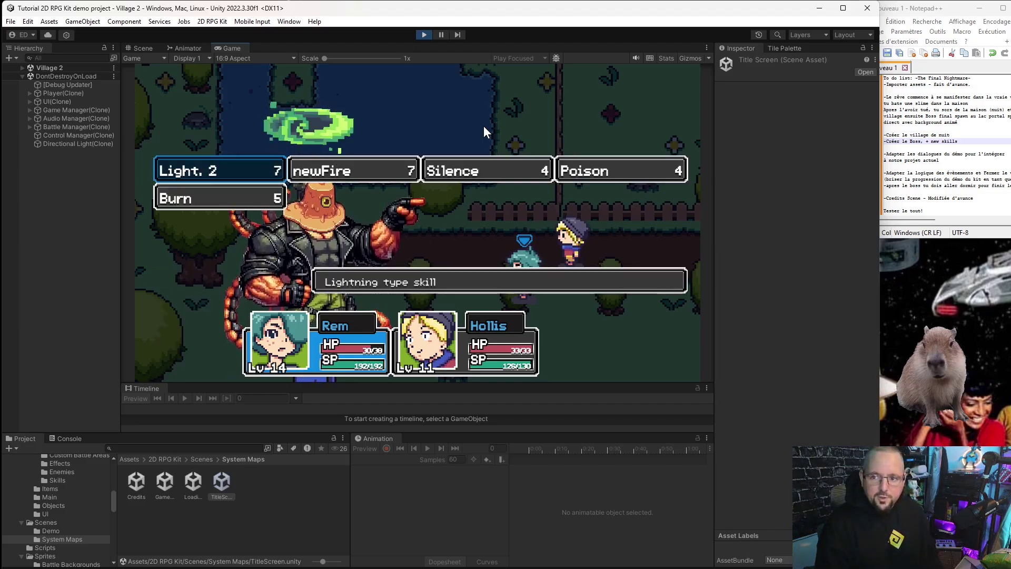
{"action": "key", "text": "Right"}
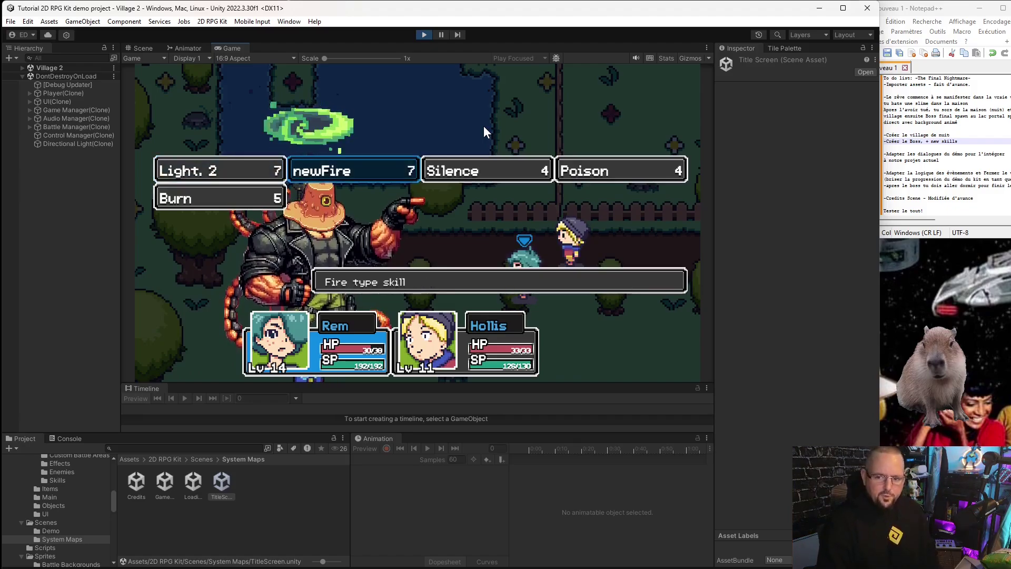
{"action": "key", "text": "Left"}
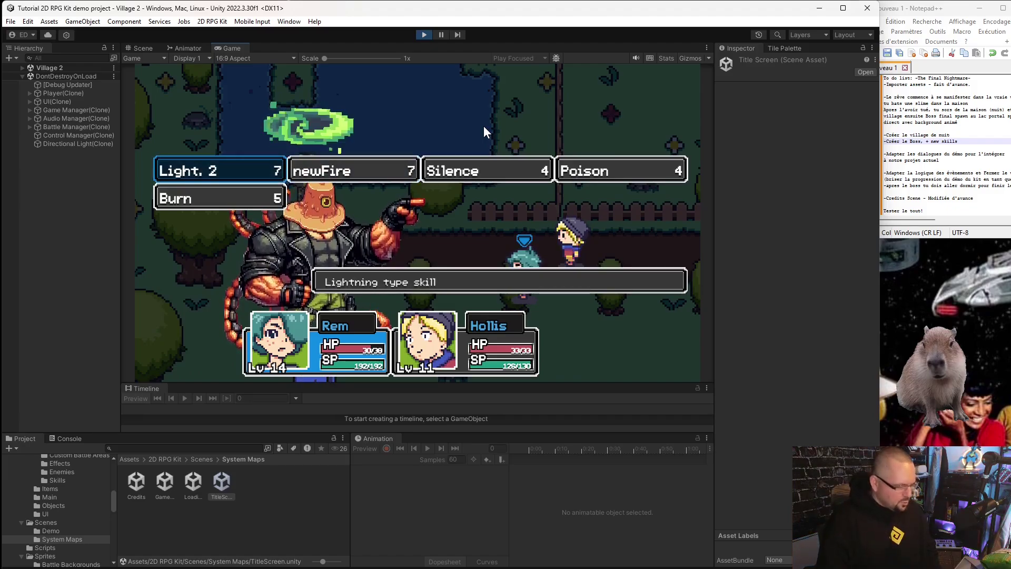
{"action": "key", "text": "Return"}
{"action": "key", "text": "Return"}
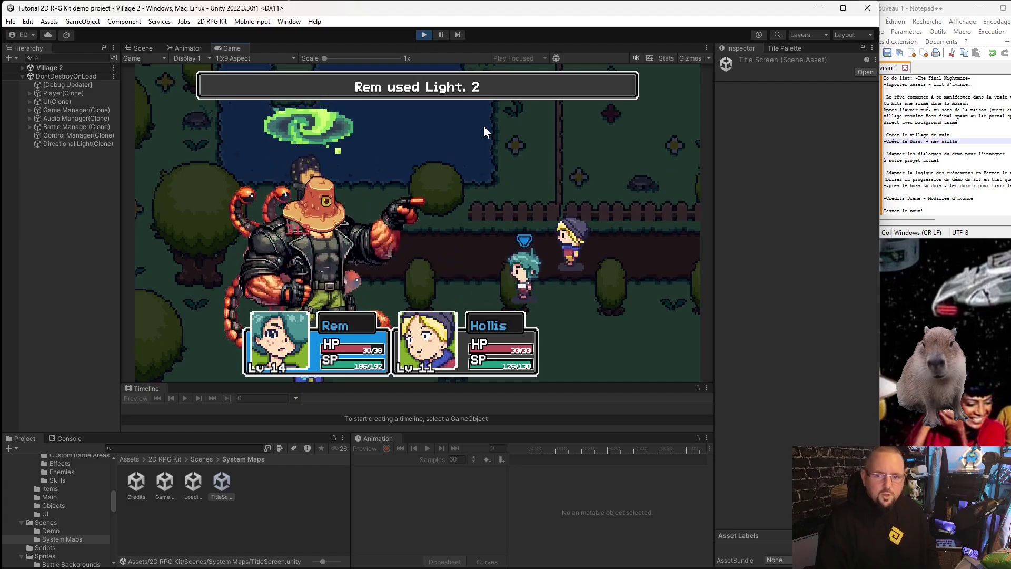
{"action": "key", "text": "Down"}
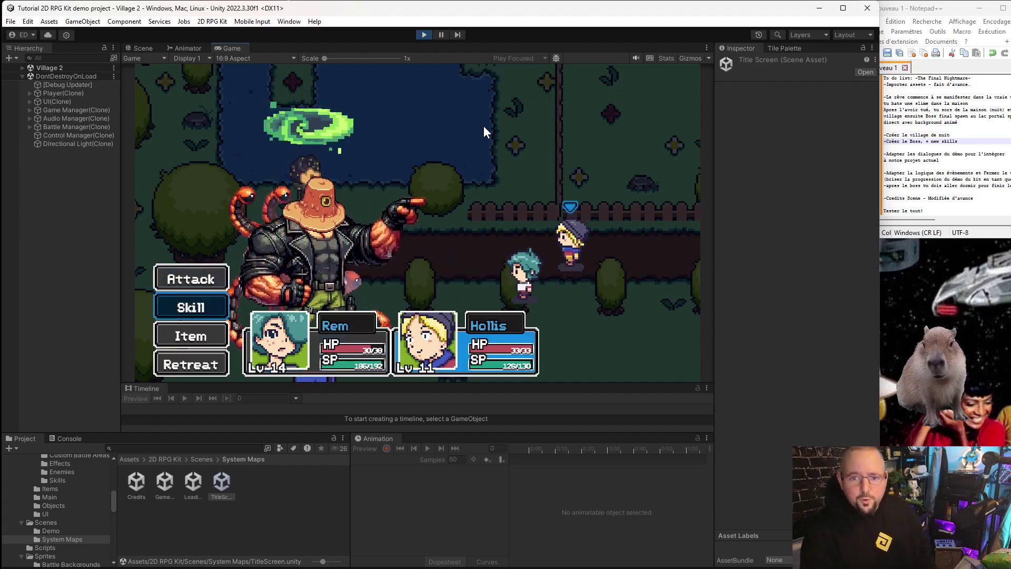
{"action": "key", "text": "Return"}
{"action": "key", "text": "Right"}
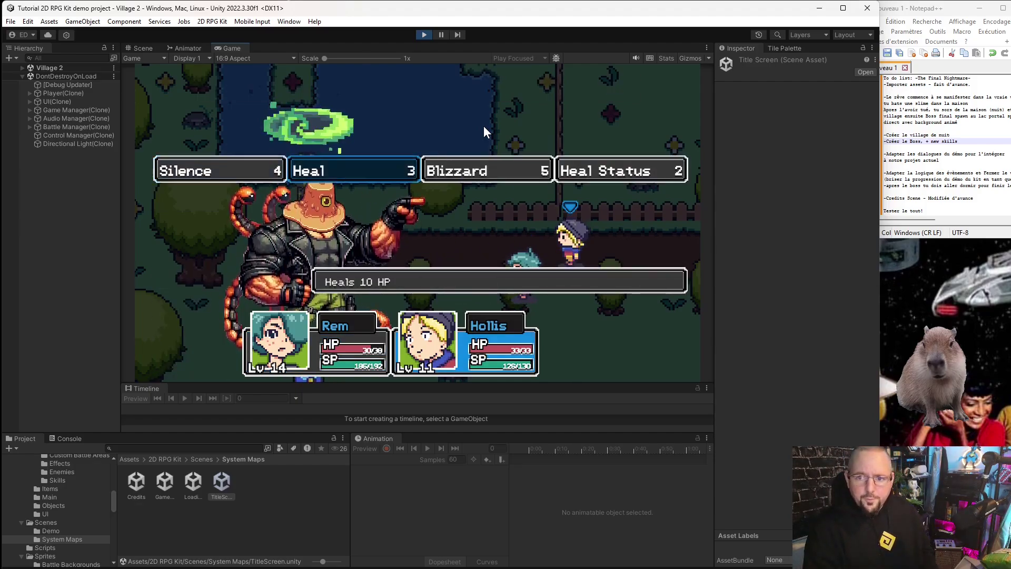
{"action": "key", "text": "Return"}
{"action": "key", "text": "Return"}
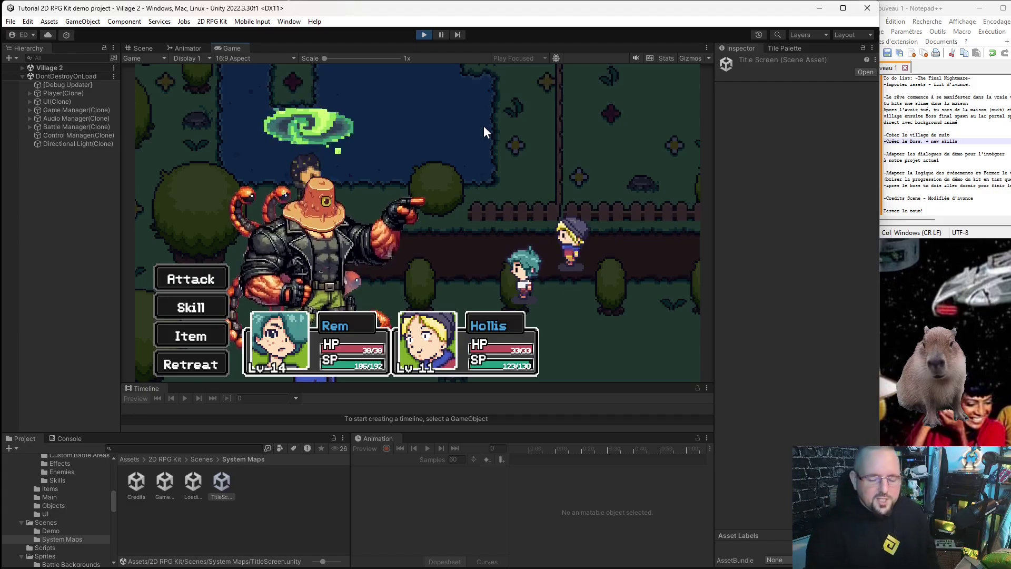
- Finish the AlienSlugger with another Light. 2 from Rem
{"action": "key", "text": "Down"}
{"action": "key", "text": "Return"}
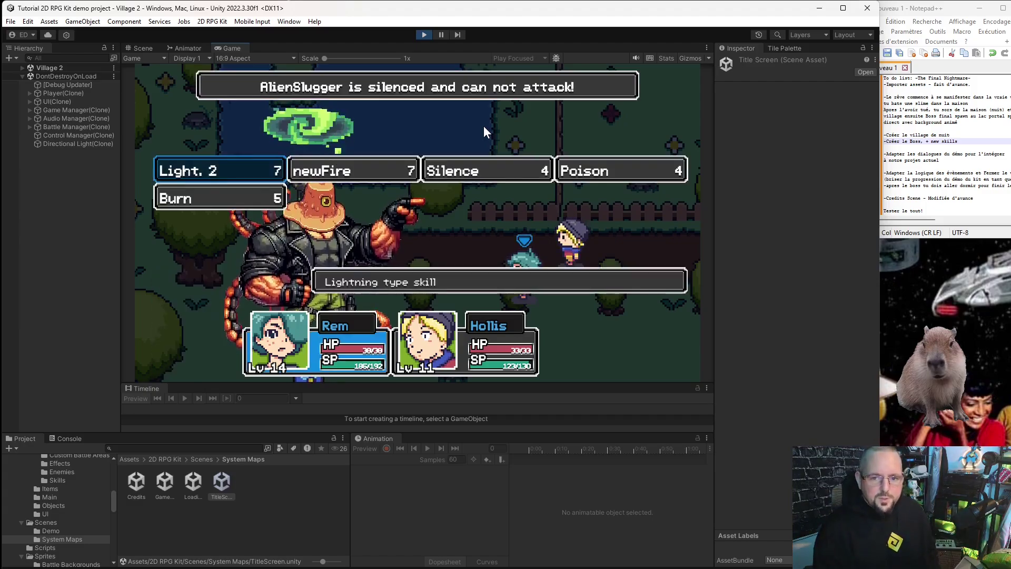
{"action": "key", "text": "Return"}
{"action": "key", "text": "Return"}
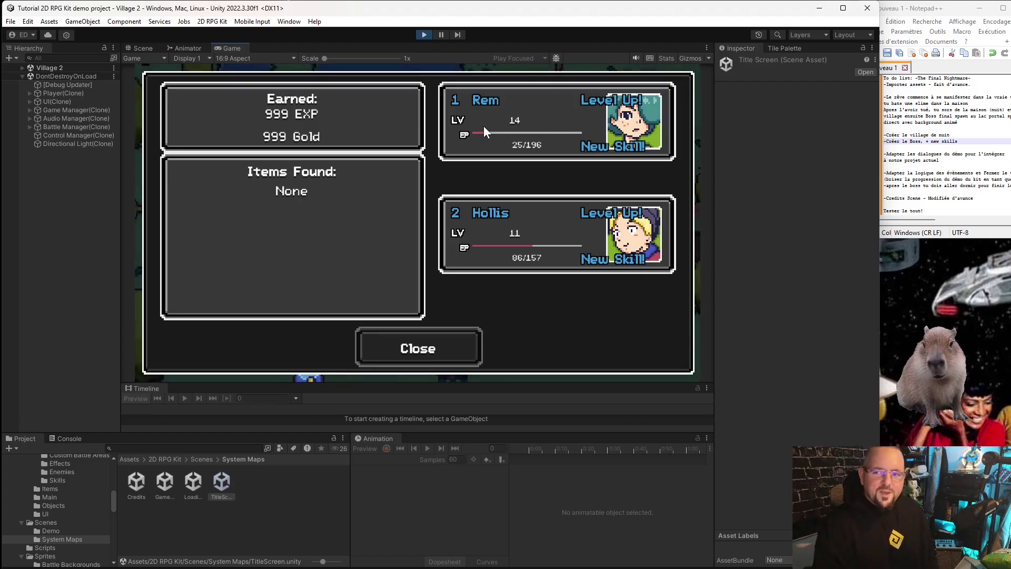
- Close the battle results and walk the hero around the village near the house
{"action": "key", "text": "Return"}
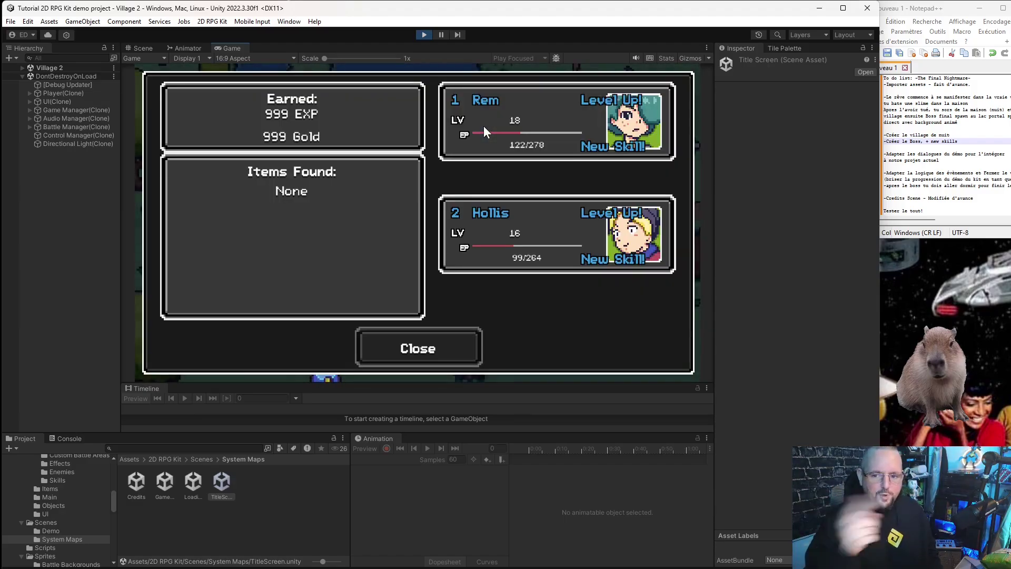
{"action": "key", "text": "Return"}
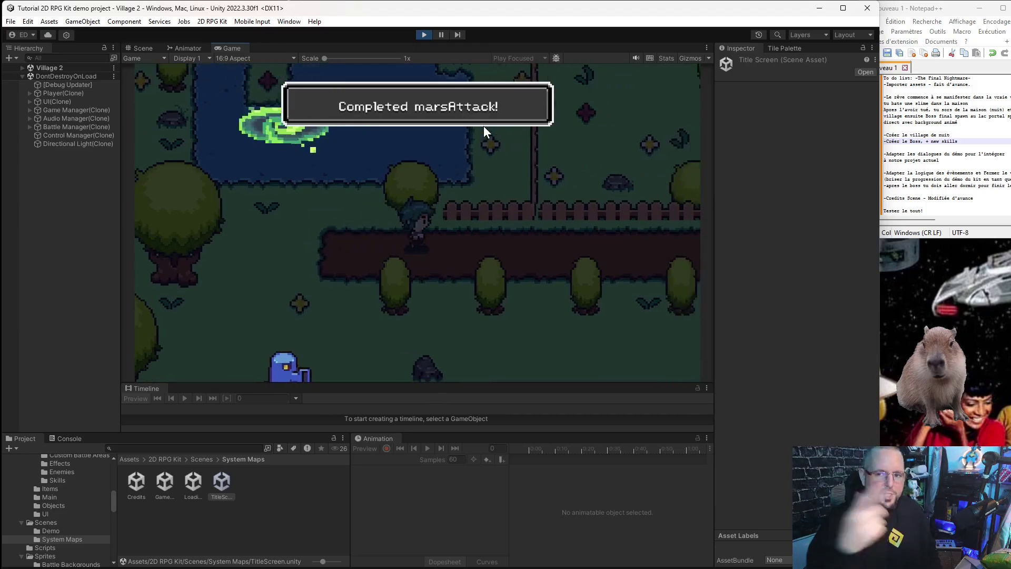
{"action": "key", "text": "Down"}
{"action": "key", "text": "Up"}
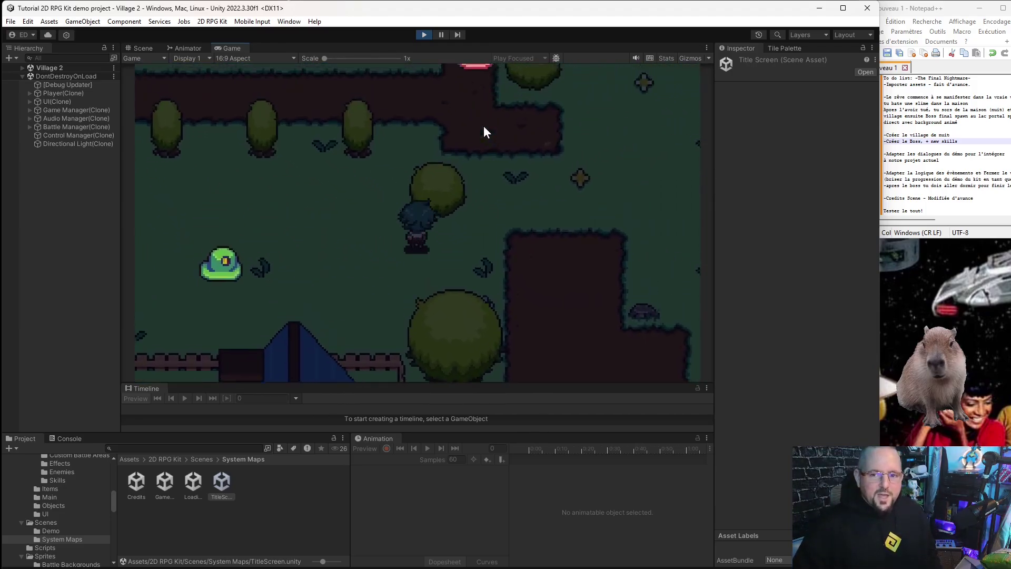
{"action": "key", "text": "Up"}
{"action": "key", "text": "Left"}
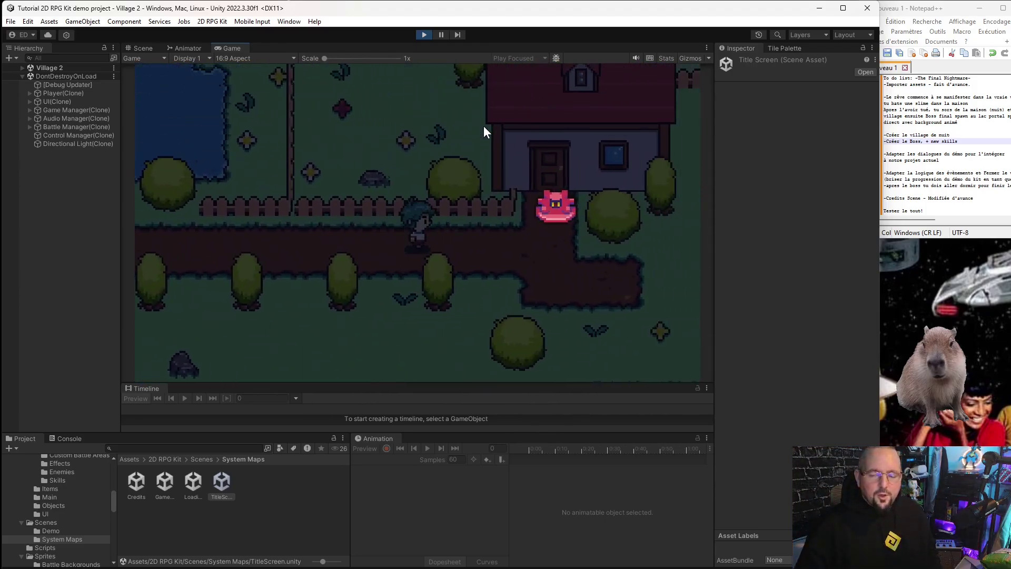
- Walk the hero past the pond and south out of the village, then stop the play-test
{"action": "key", "text": "Down"}
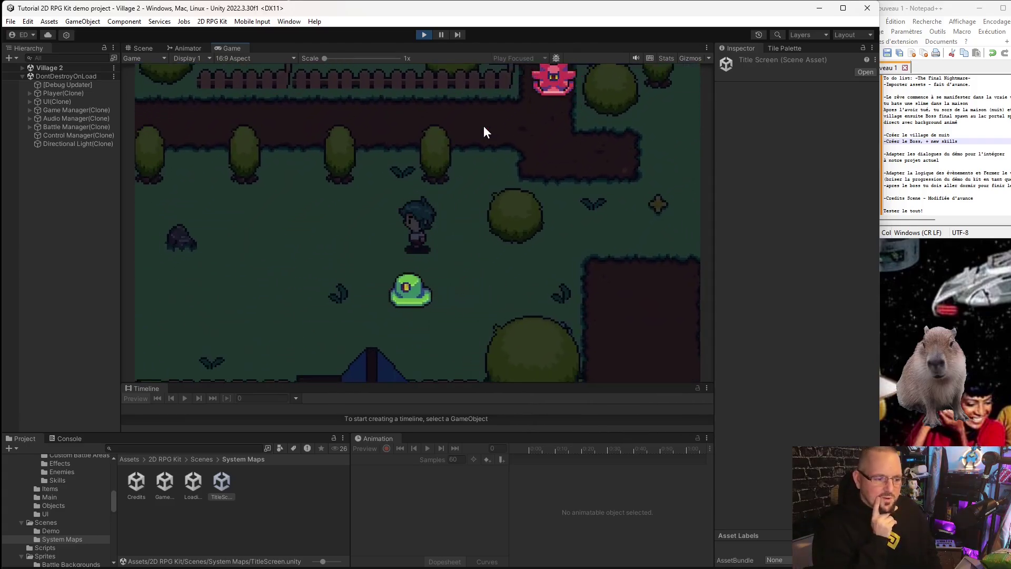
{"action": "key", "text": "Left"}
{"action": "key", "text": "Up"}
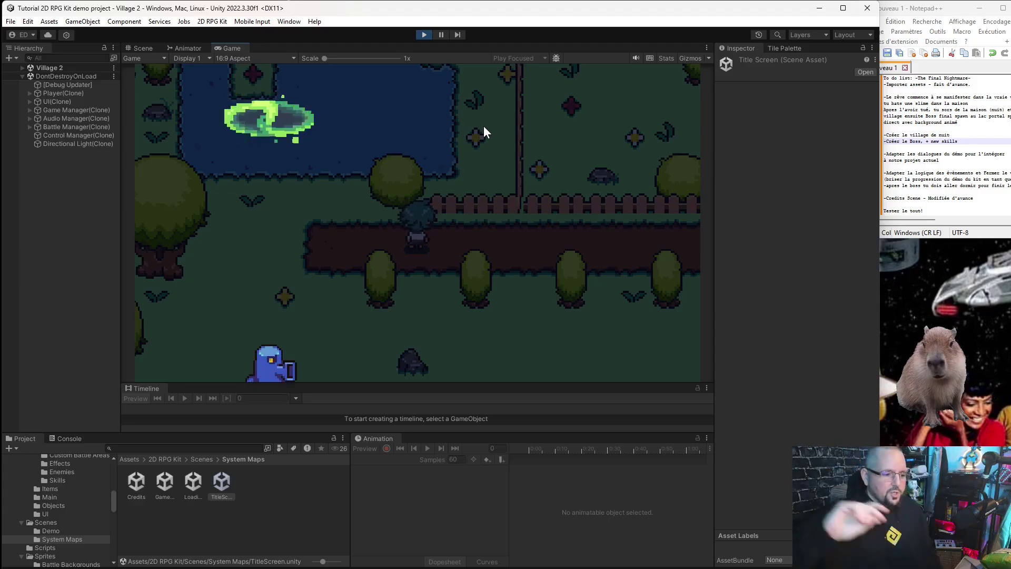
{"action": "key", "text": "Right"}
{"action": "key", "text": "Down"}
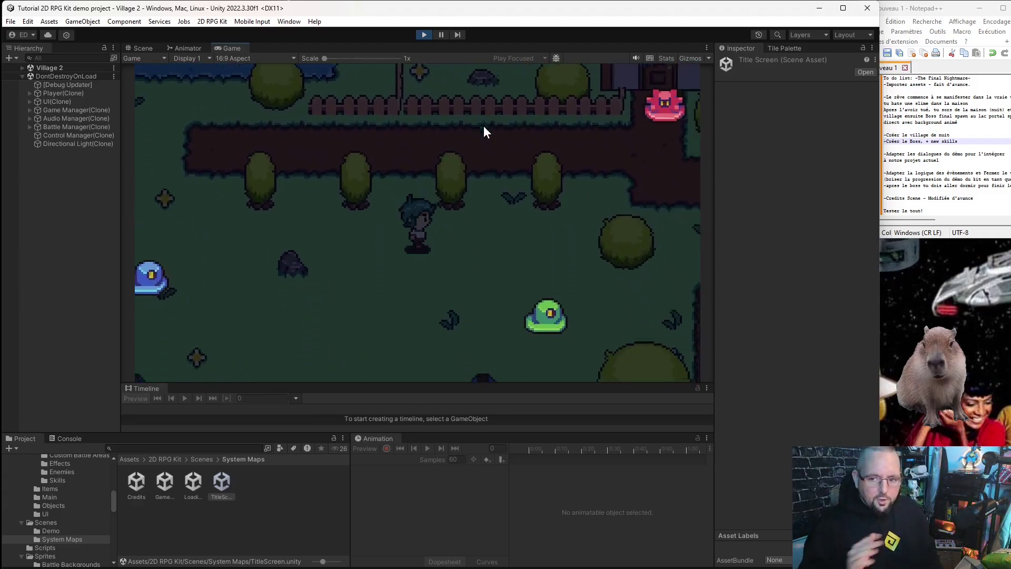
{"action": "key", "text": "Down"}
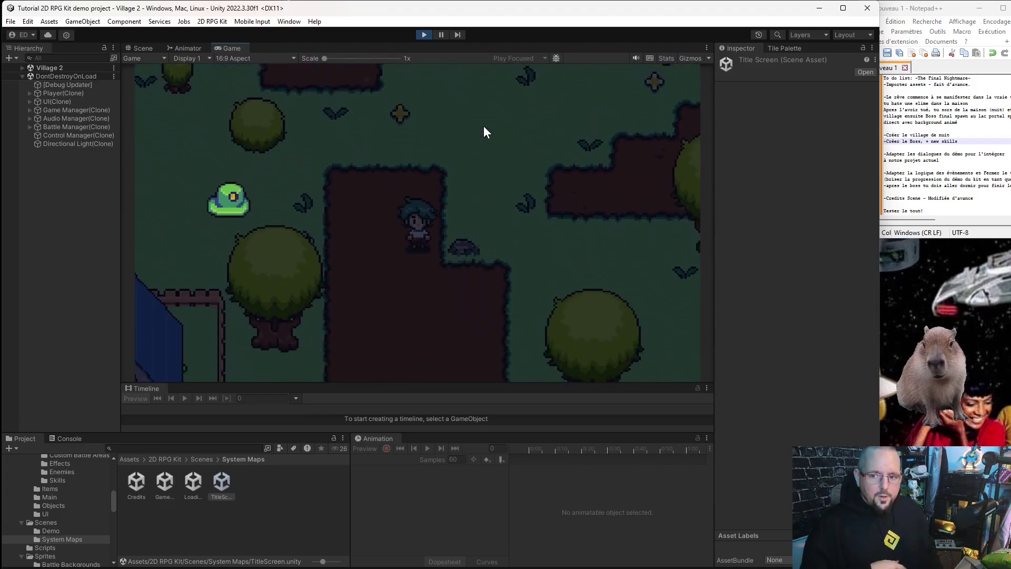
{"action": "key", "text": "Down"}
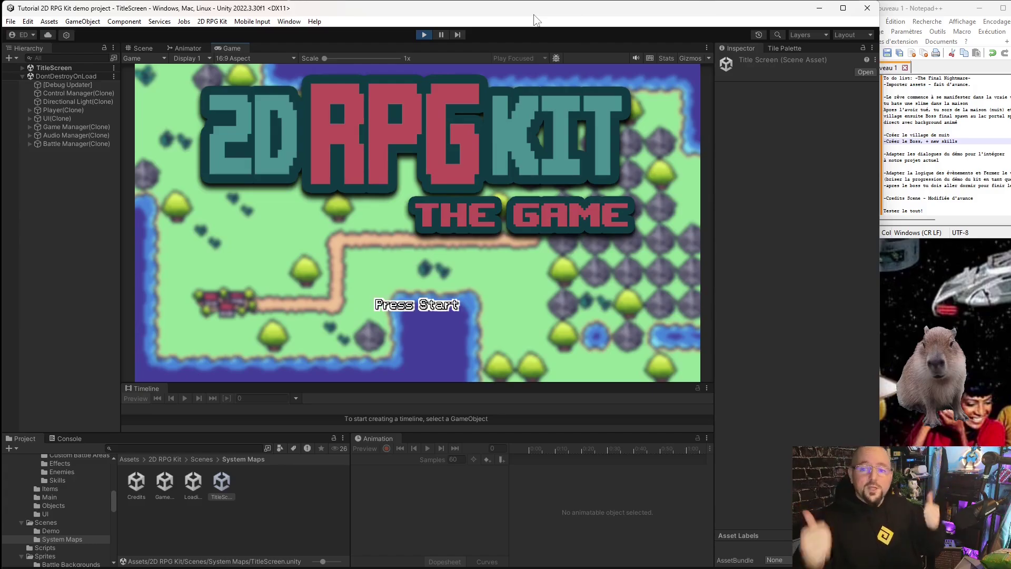
{"action": "left_click", "coordinate": [424, 34]}
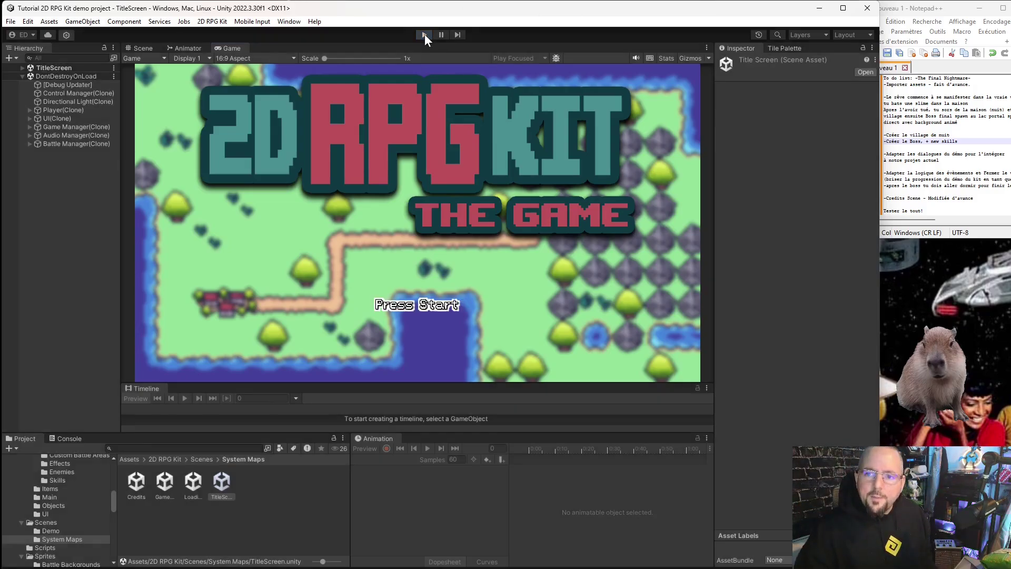
- Open the Village 2 scene from the Demo scenes folder
{"action": "left_click", "coordinate": [72, 530]}
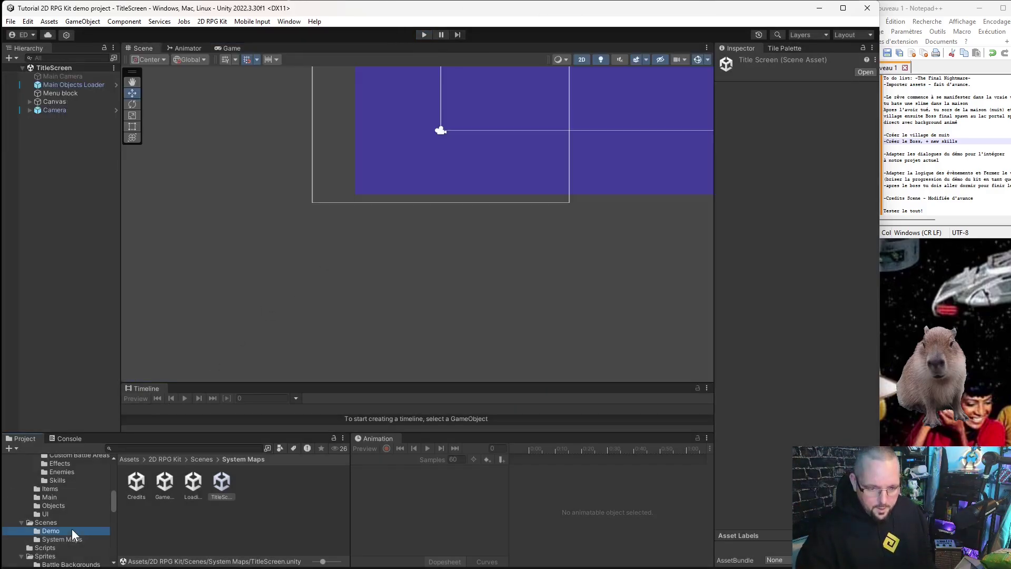
{"action": "scroll", "coordinate": [207, 507], "scroll_direction": "down", "scroll_amount": 2}
{"action": "double_click", "coordinate": [227, 532]}
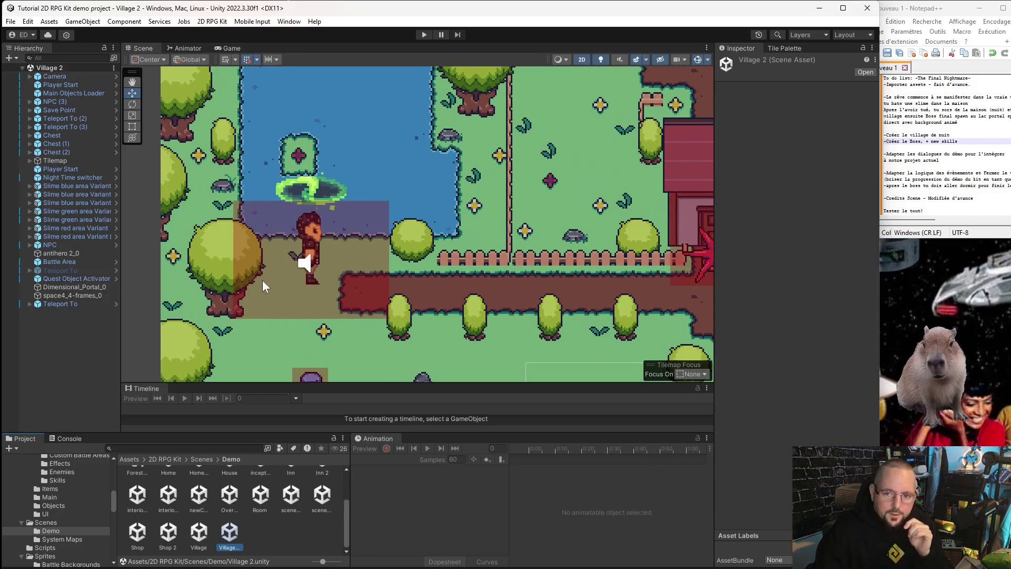
- Select Battle Area in the Hierarchy and bring its On Battle Start event into view in the Inspector
{"action": "left_click", "coordinate": [308, 199]}
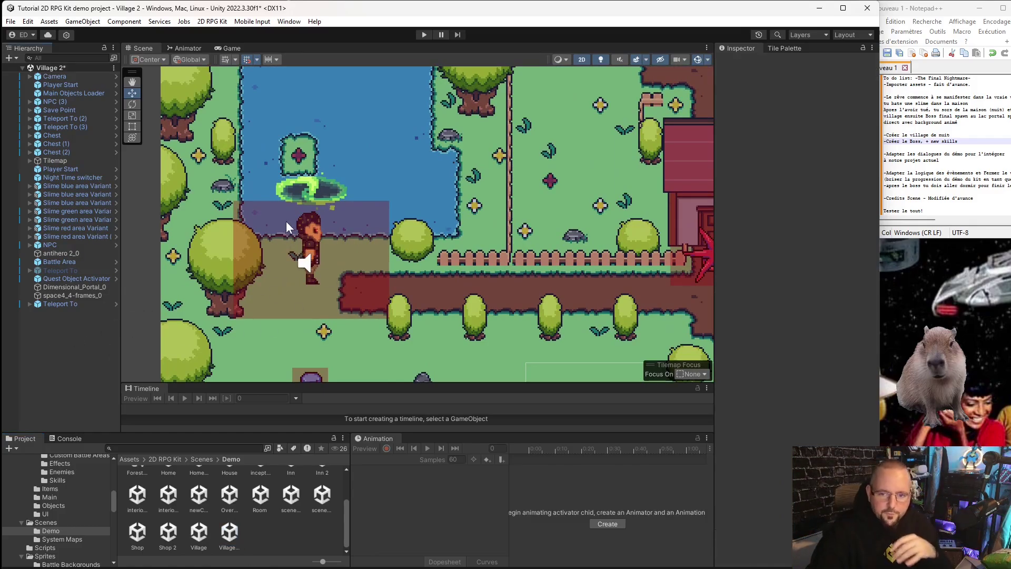
{"action": "left_click", "coordinate": [308, 242]}
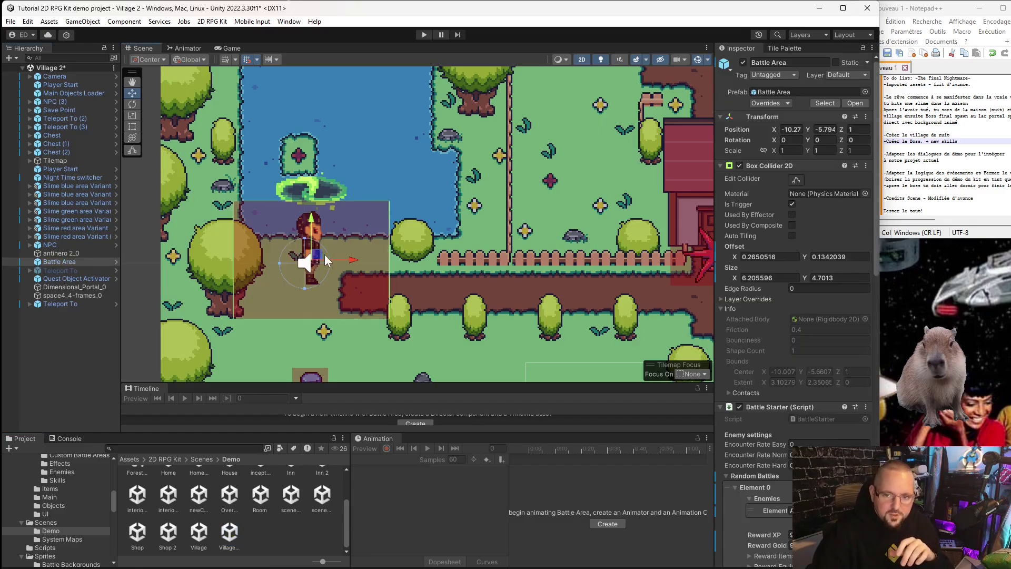
{"action": "left_click", "coordinate": [321, 231]}
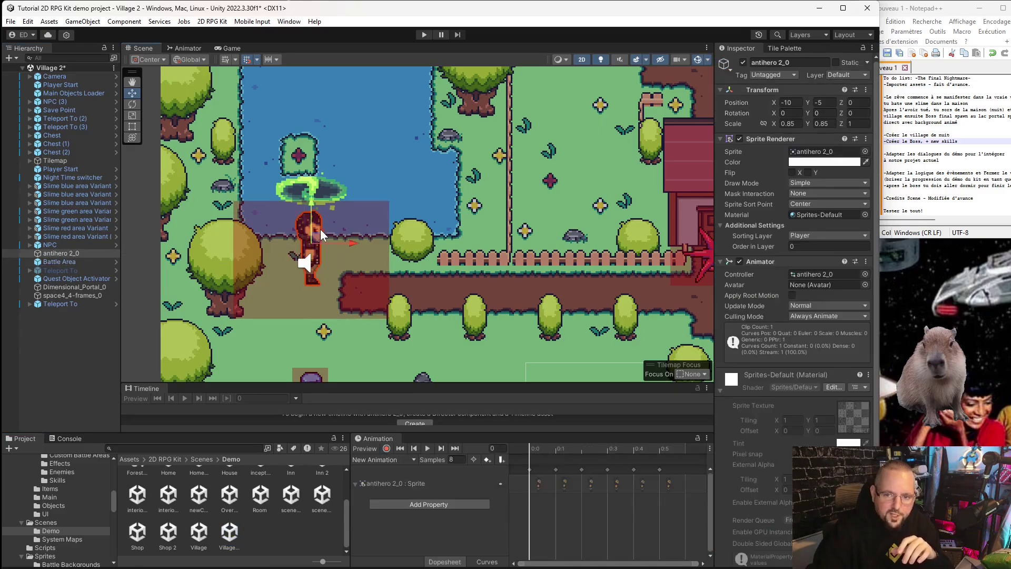
{"action": "left_click", "coordinate": [77, 260]}
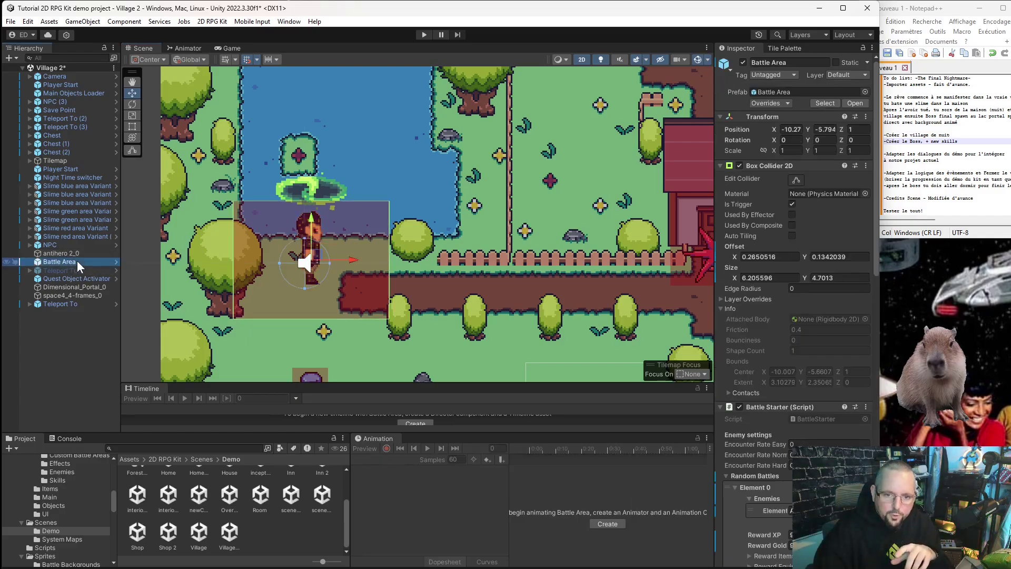
{"action": "scroll", "coordinate": [770, 343], "scroll_direction": "down", "scroll_amount": 5}
{"action": "scroll", "coordinate": [786, 349], "scroll_direction": "down", "scroll_amount": 5}
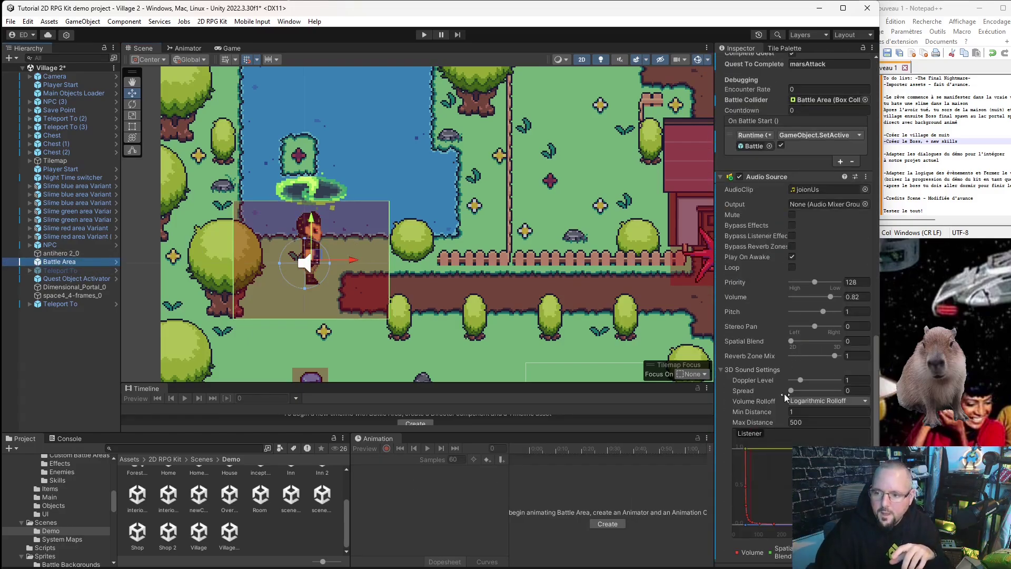
{"action": "scroll", "coordinate": [784, 384], "scroll_direction": "up", "scroll_amount": 4}
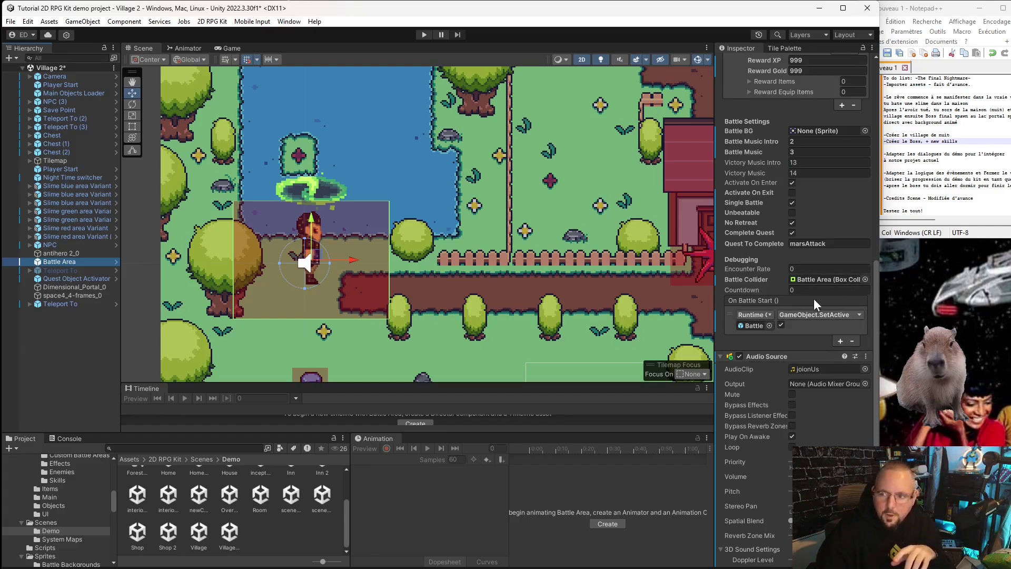
- Add two On Battle Start entries targeting antihero 2_0 and Dimensional_Portal_0
{"action": "left_click", "coordinate": [840, 341]}
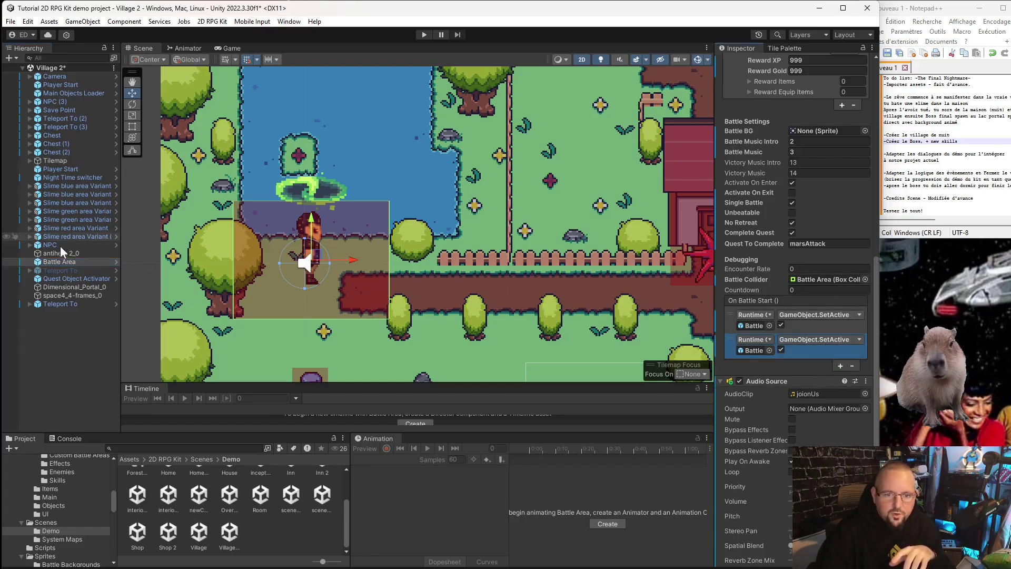
{"action": "left_click_drag", "start_coordinate": [59, 253], "coordinate": [768, 343]}
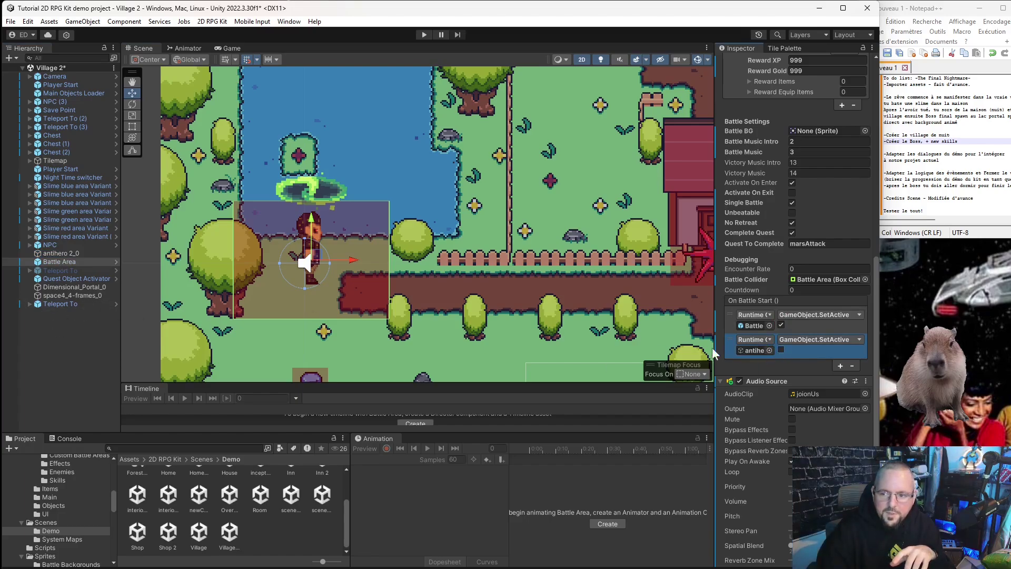
{"action": "left_click", "coordinate": [839, 366]}
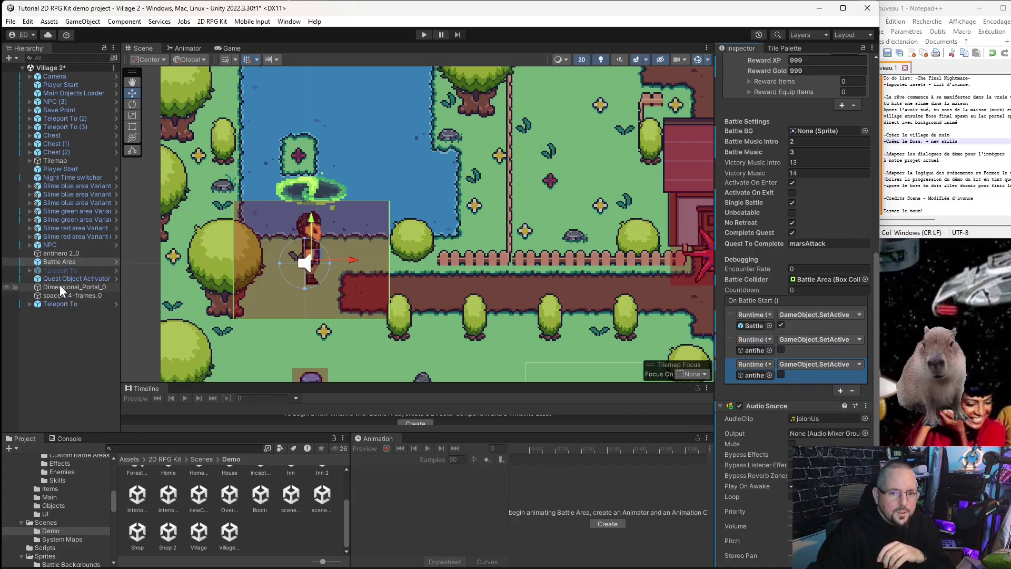
{"action": "left_click_drag", "start_coordinate": [58, 287], "coordinate": [748, 370]}
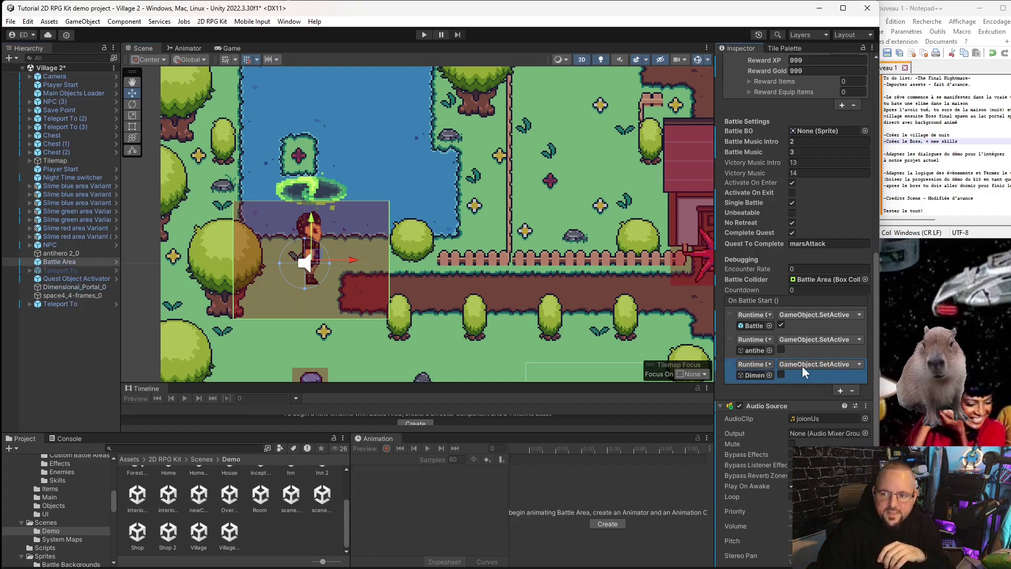
- Delete the starry space4_4-frames_0 sprite from the map and reframe the village
{"action": "mouse_move", "coordinate": [146, 314]}
{"action": "middle_mouse_down"}
{"action": "mouse_move", "coordinate": [340, 251]}
{"action": "mouse_move", "coordinate": [314, 190]}
{"action": "middle_mouse_up"}
{"action": "left_click", "coordinate": [279, 303]}
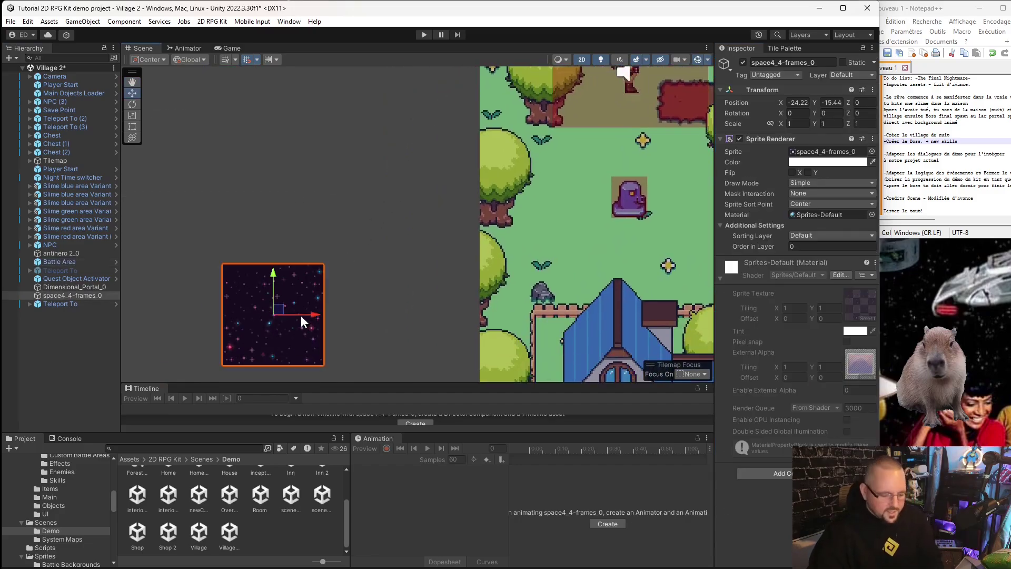
{"action": "key", "text": "Delete"}
{"action": "scroll", "coordinate": [374, 242], "scroll_direction": "down", "scroll_amount": 2}
{"action": "scroll", "coordinate": [374, 241], "scroll_direction": "down", "scroll_amount": 1}
{"action": "middle_click_drag", "start_coordinate": [373, 241], "coordinate": [276, 260]}
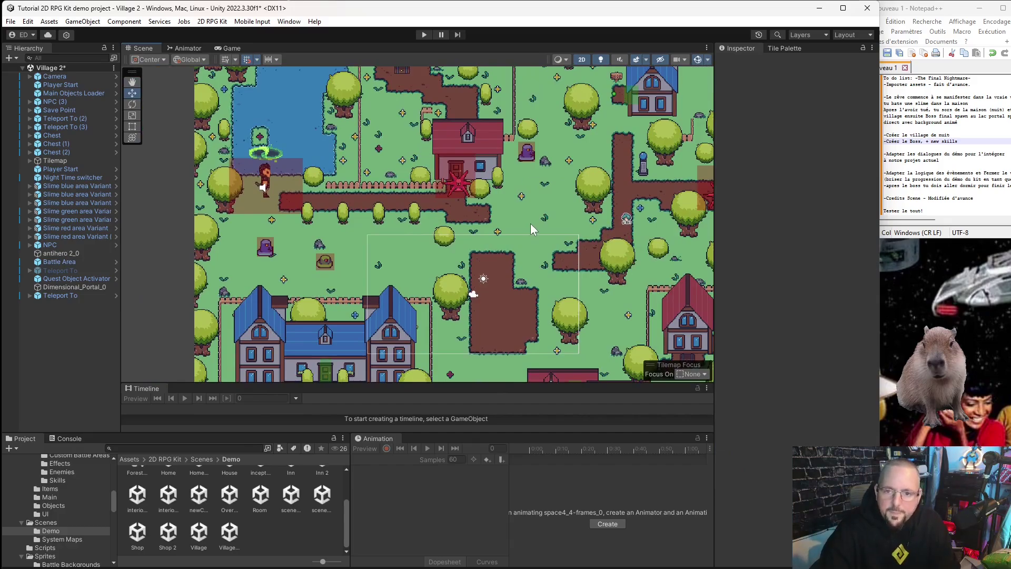
- Save Village 2 via File > Save, open TitleScreen from System Maps, and enter Play mode
{"action": "left_click", "coordinate": [8, 21]}
{"action": "left_click", "coordinate": [31, 73]}
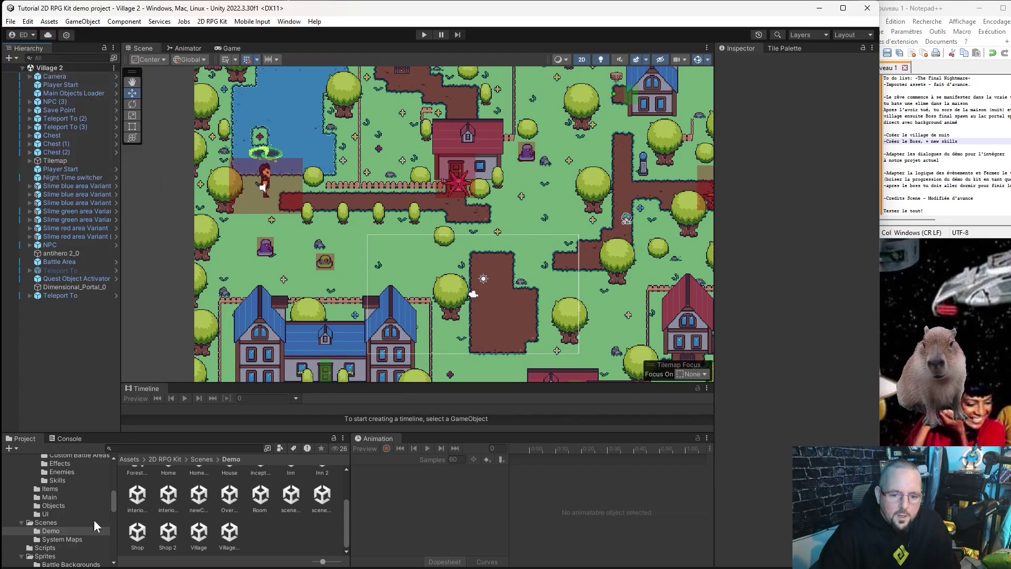
{"action": "left_click", "coordinate": [62, 539]}
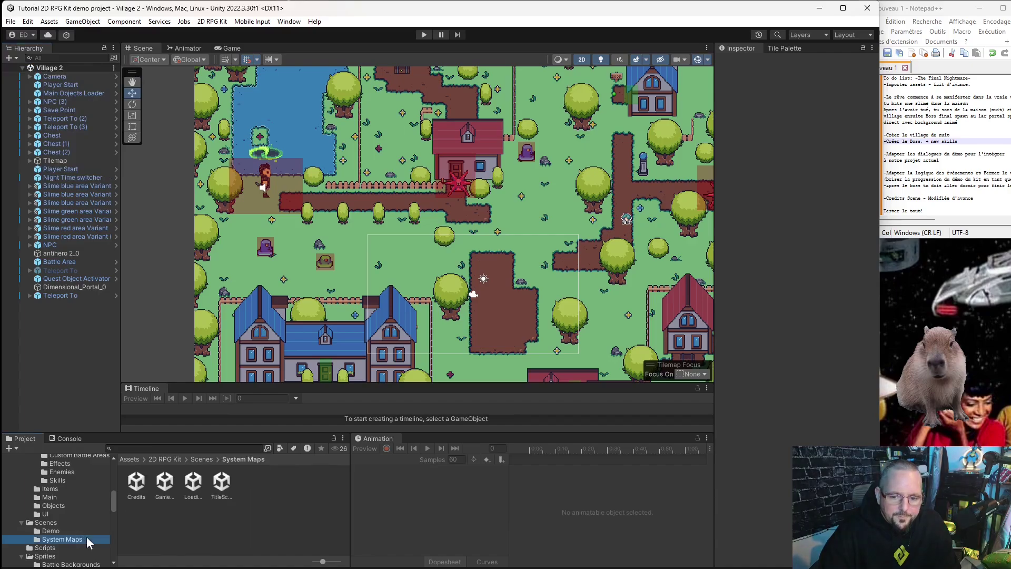
{"action": "left_click", "coordinate": [221, 480]}
{"action": "double_click", "coordinate": [221, 481]}
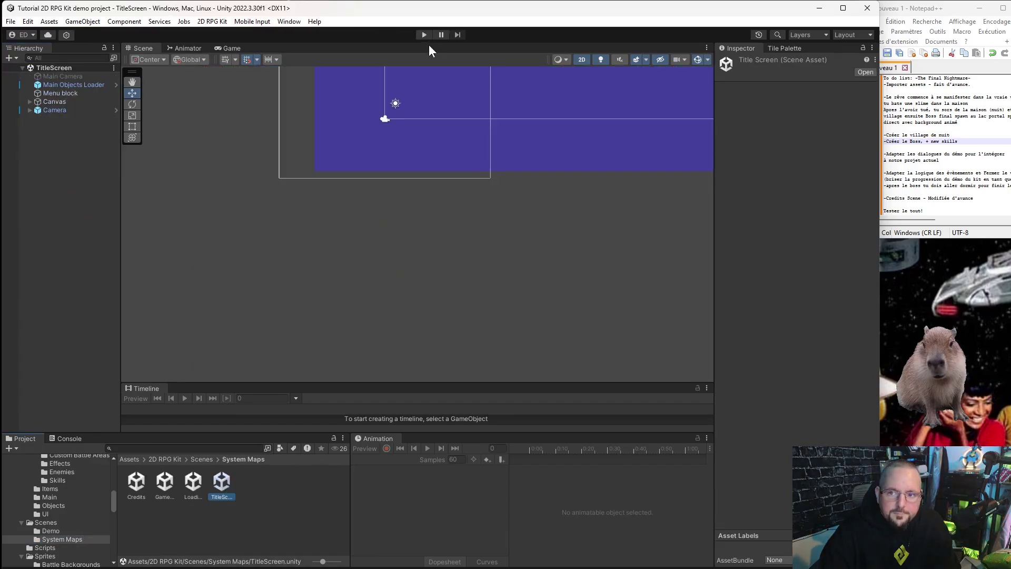
{"action": "left_click", "coordinate": [424, 35]}
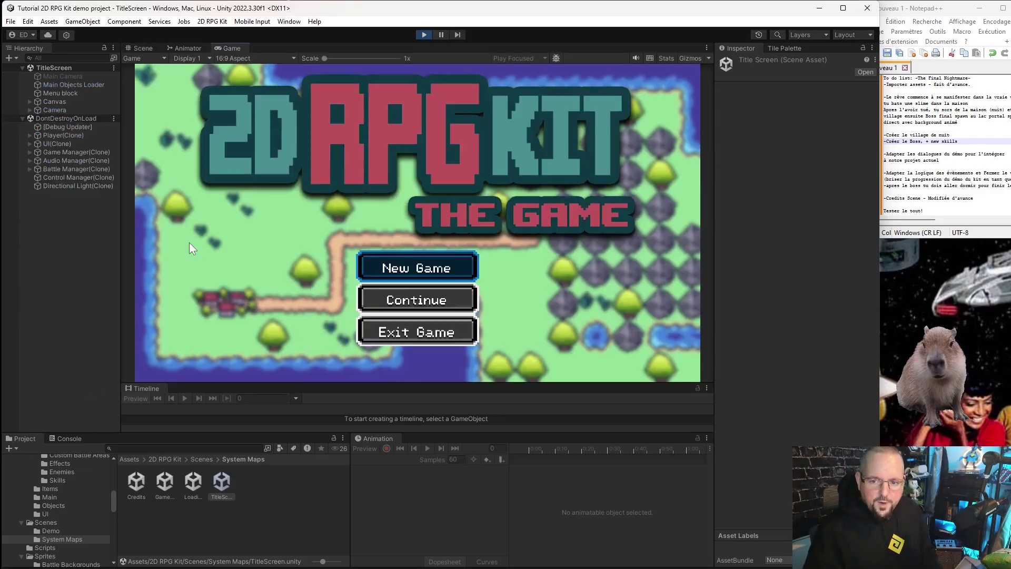
- Start a New Game and walk up to the house to receive the Sword +999
{"action": "key", "text": "Return"}
{"action": "key", "text": "Return"}
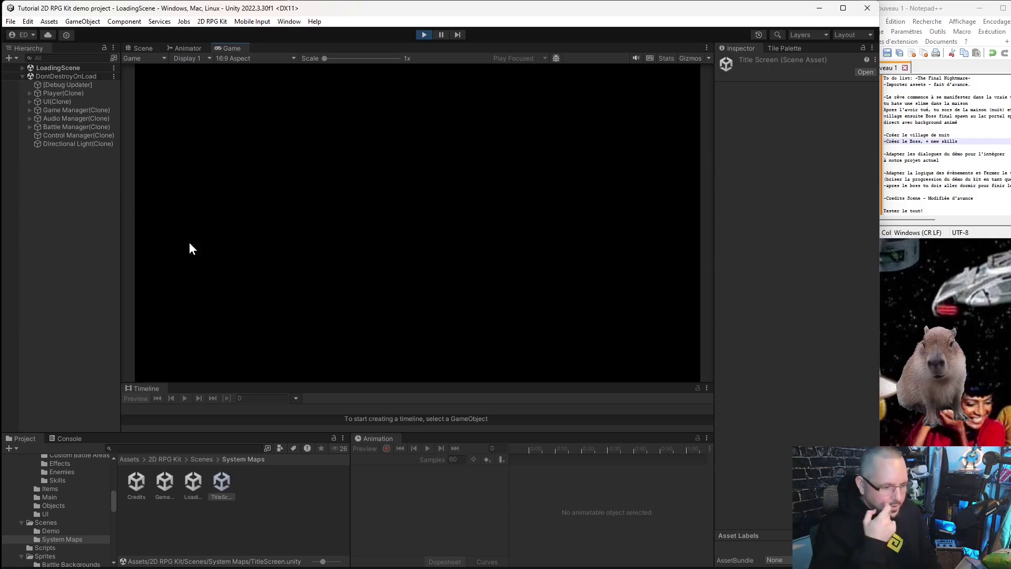
{"action": "key", "text": "Up"}
{"action": "key", "text": "Right"}
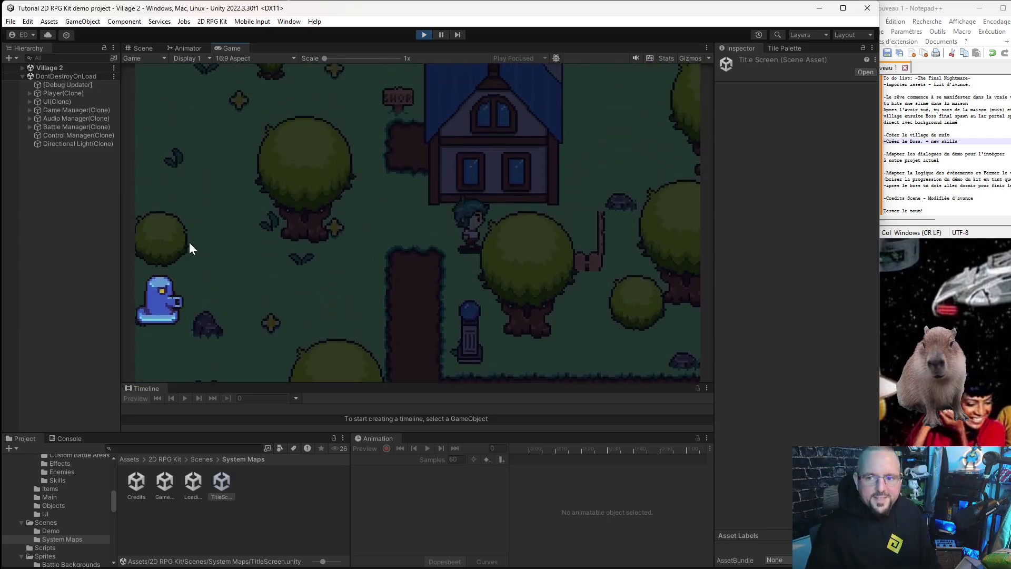
{"action": "key", "text": "Up"}
{"action": "key", "text": "Return"}
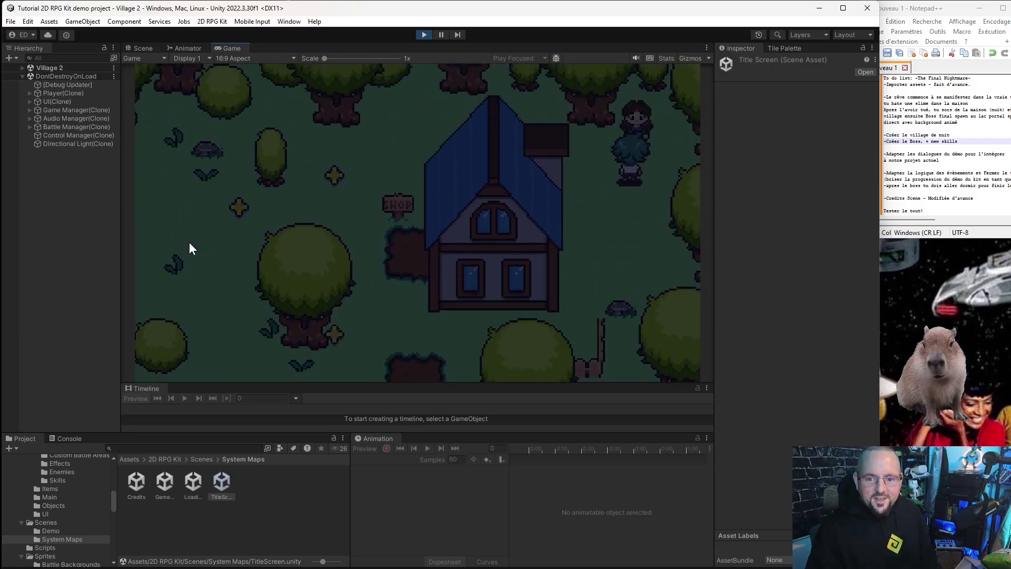
- Equip the Sword +999 on Rem from the equipment screen
{"action": "key", "text": "i"}
{"action": "key", "text": "Down"}
{"action": "key", "text": "Down"}
{"action": "key", "text": "Right"}
{"action": "key", "text": "Return"}
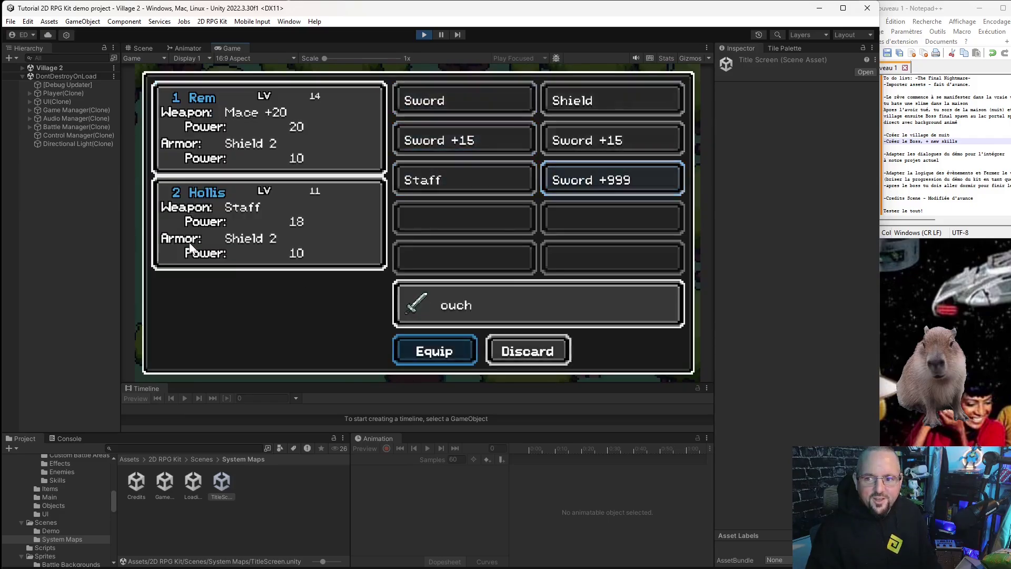
{"action": "key", "text": "Return"}
{"action": "key", "text": "Escape"}
{"action": "key", "text": "Down"}
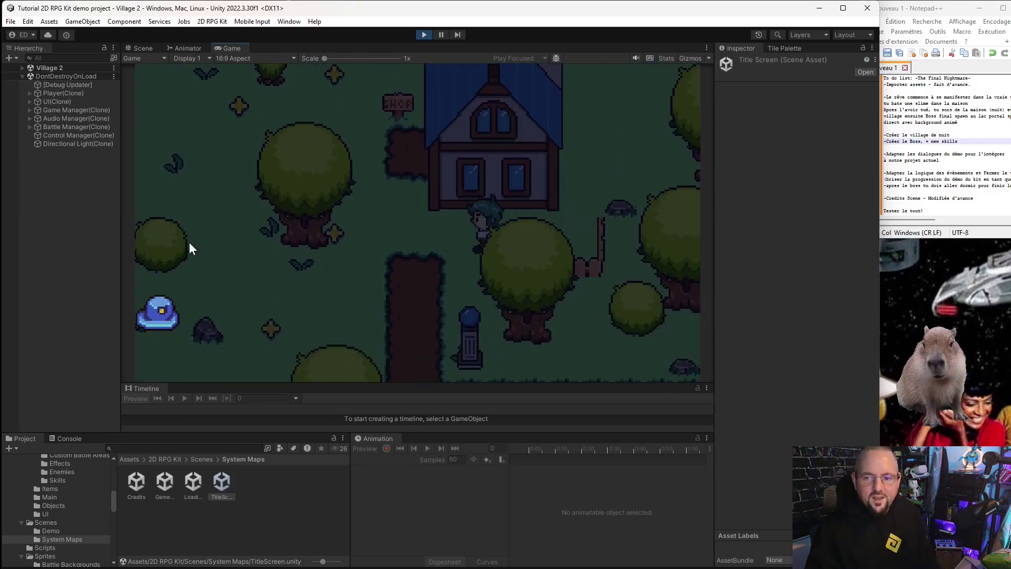
- Walk the hero left and up into the boss battle area
{"action": "key", "text": "Left"}
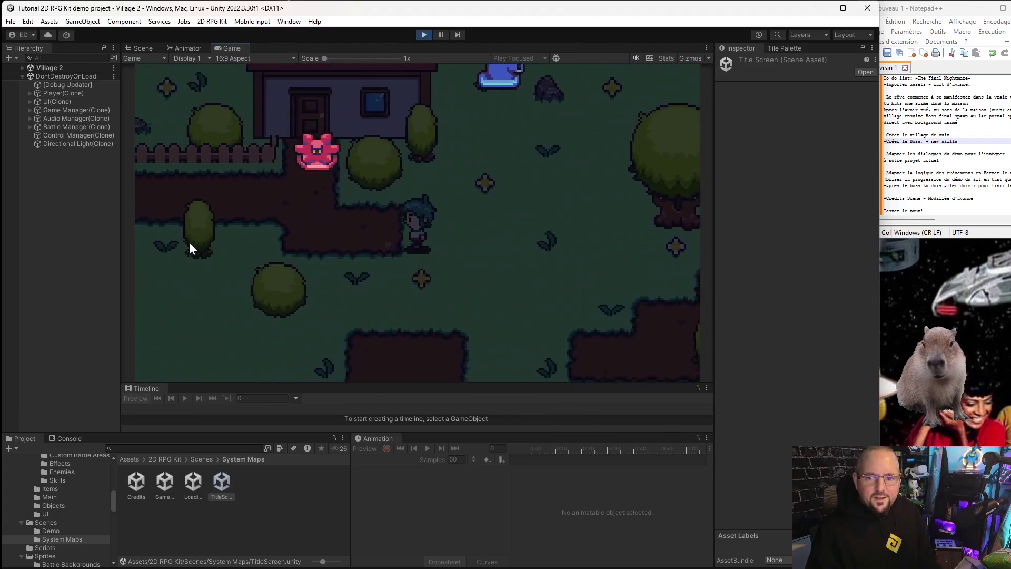
{"action": "key", "text": "Left"}
{"action": "key", "text": "Up"}
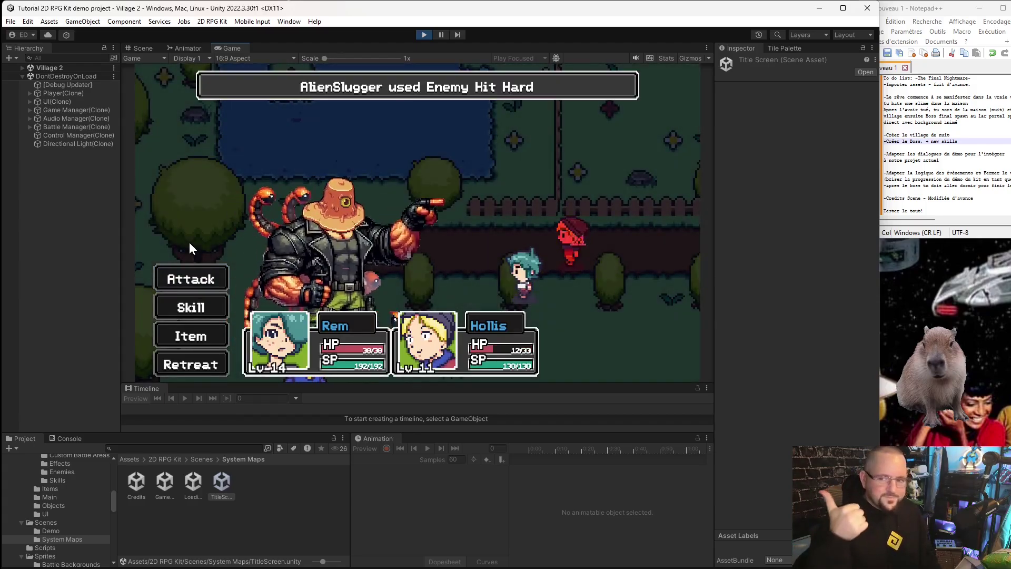
- Have Rem cast Light. 2 and Hollis cast Silence on the AlienSlugger
{"action": "key", "text": "Down"}
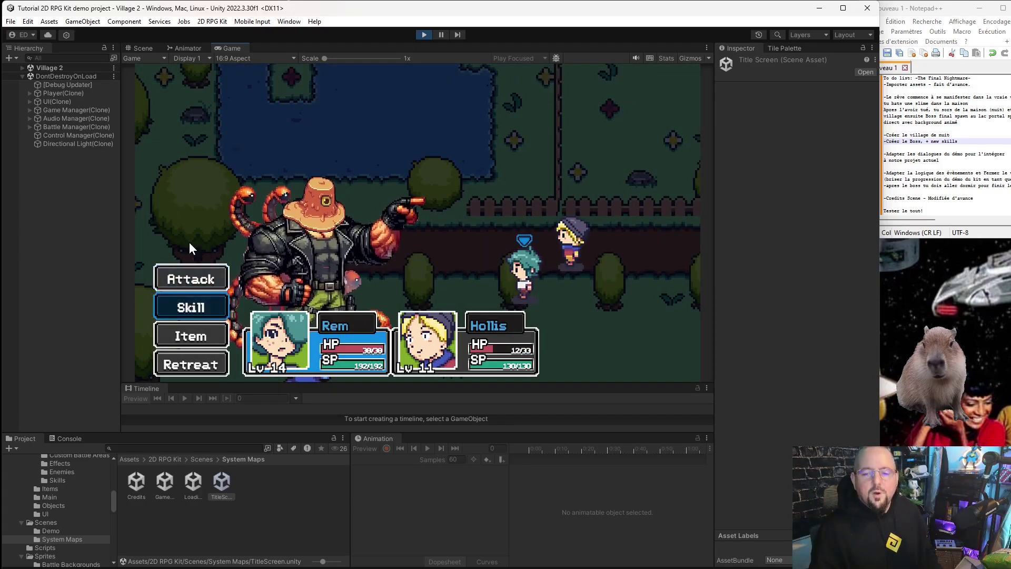
{"action": "key", "text": "Return"}
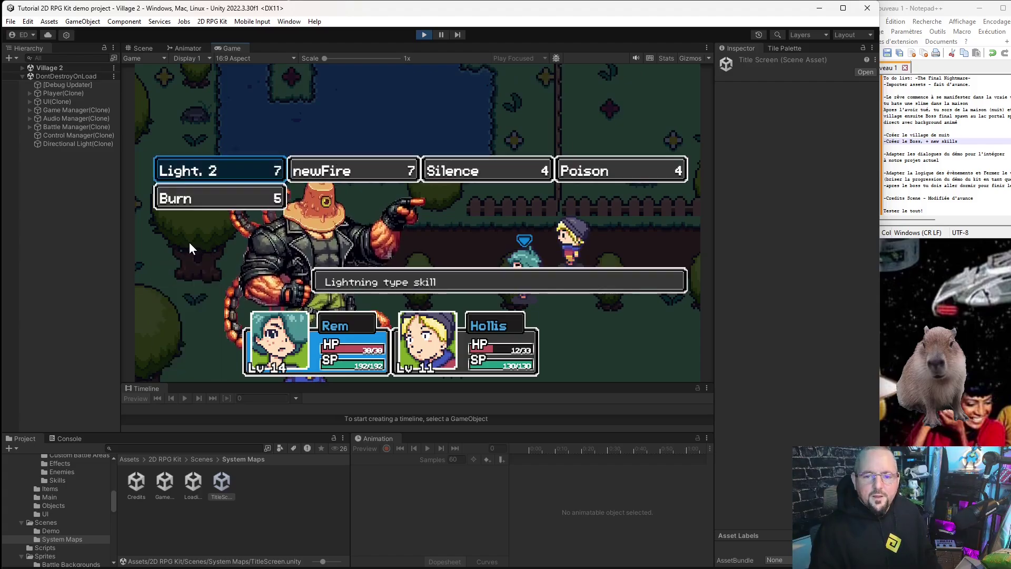
{"action": "key", "text": "Return"}
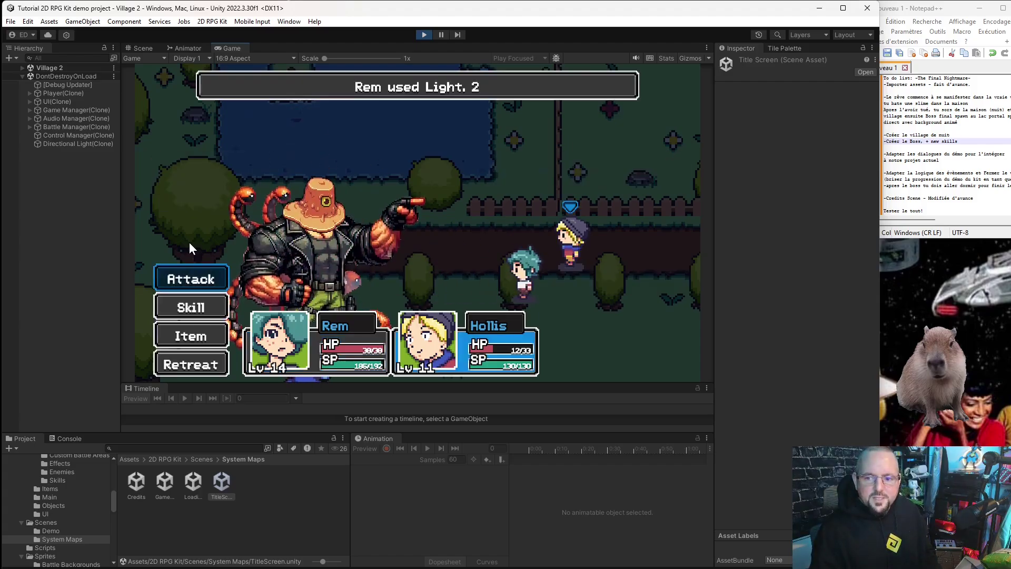
{"action": "key", "text": "Down"}
{"action": "key", "text": "Return"}
{"action": "key", "text": "Return"}
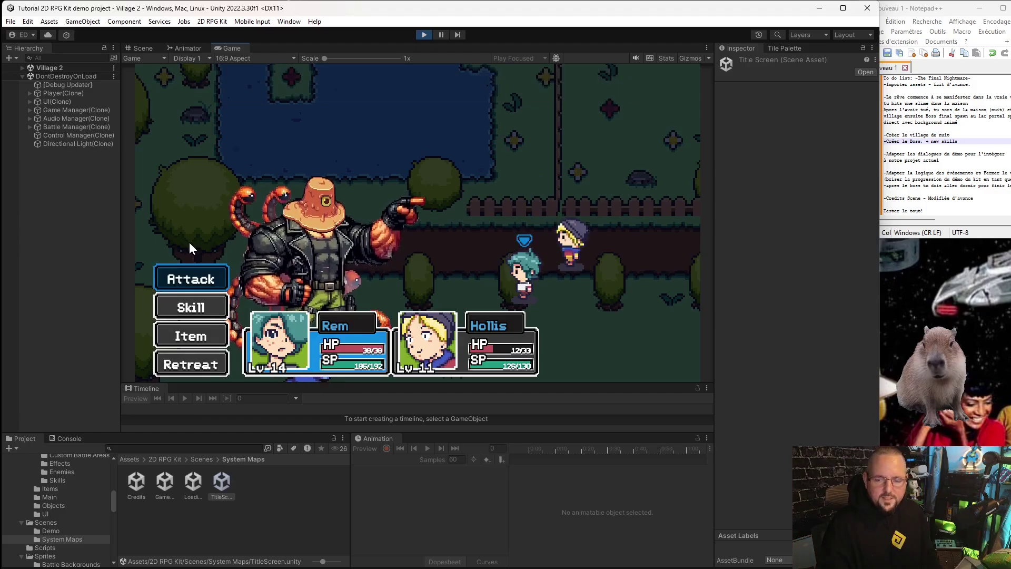
- Have Rem cast Light. 2 again and Hollis heal himself with Heal
{"action": "key", "text": "Down"}
{"action": "key", "text": "Return"}
{"action": "key", "text": "Return"}
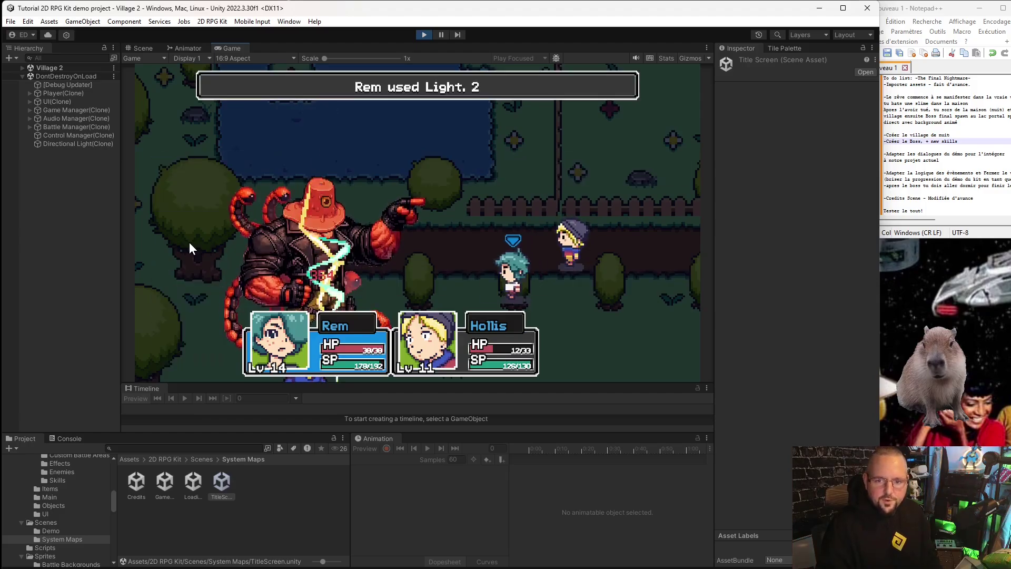
{"action": "key", "text": "Down"}
{"action": "key", "text": "Return"}
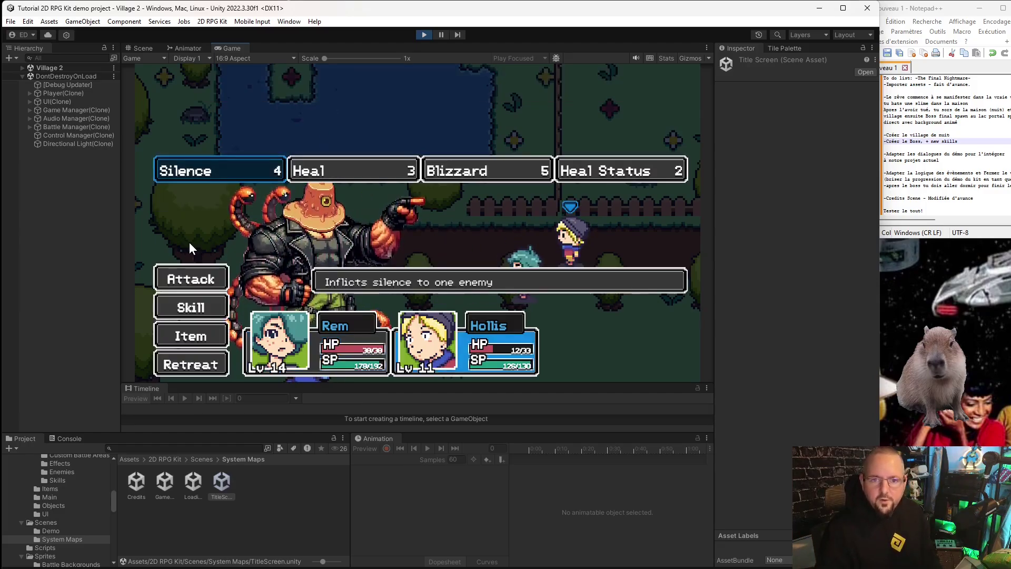
{"action": "key", "text": "Right"}
{"action": "key", "text": "Return"}
{"action": "key", "text": "Return"}
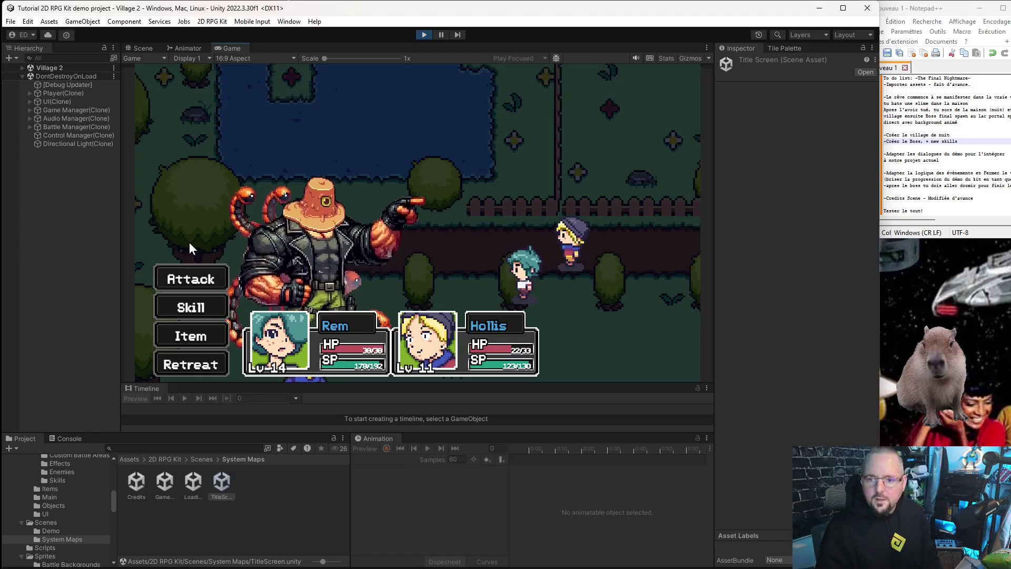
- Finish the AlienSlugger with Light. 2 and close the battle results
{"action": "key", "text": "Return"}
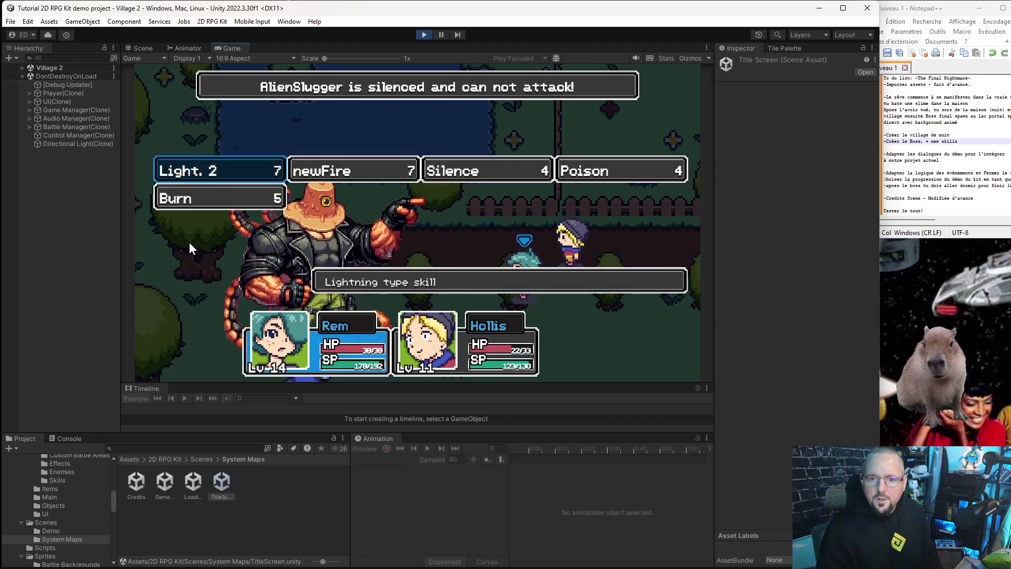
{"action": "key", "text": "Return"}
{"action": "key", "text": "Return"}
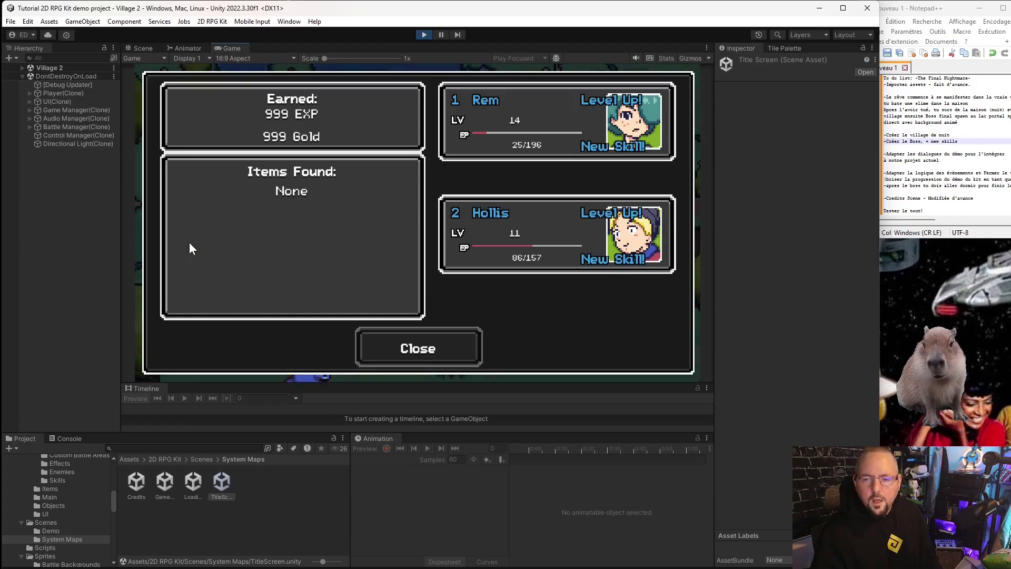
{"action": "key", "text": "Return"}
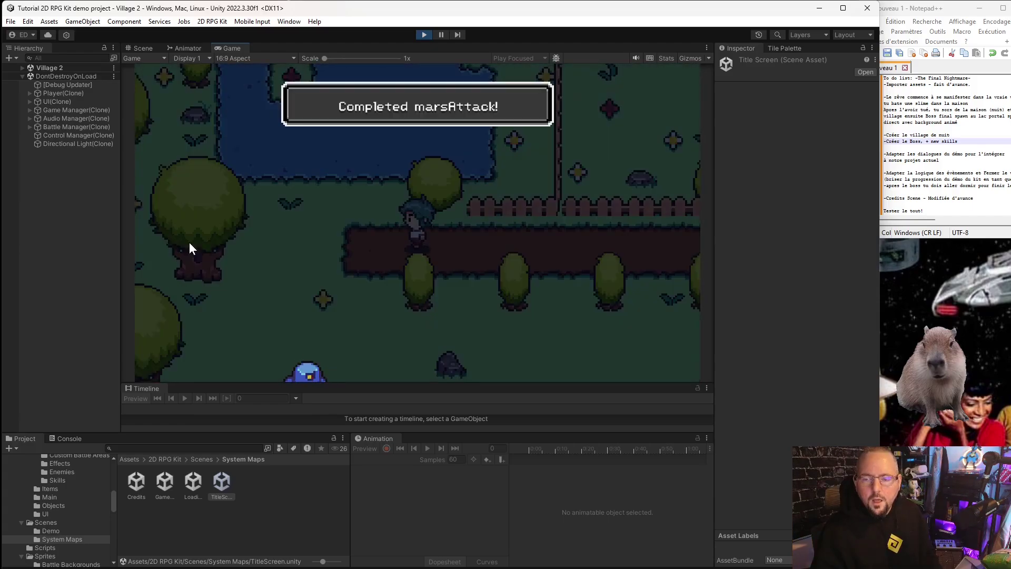
- Walk into the pink enemy and try to Retreat from the battle
{"action": "key", "text": "Right"}
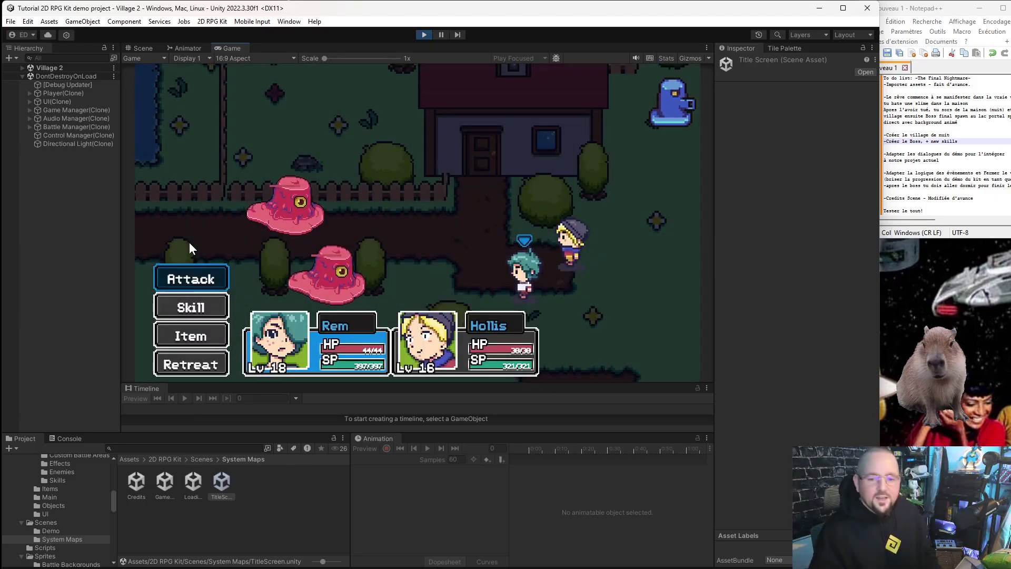
{"action": "key", "text": "Down"}
{"action": "key", "text": "Down"}
{"action": "key", "text": "Down"}
{"action": "key", "text": "Return"}
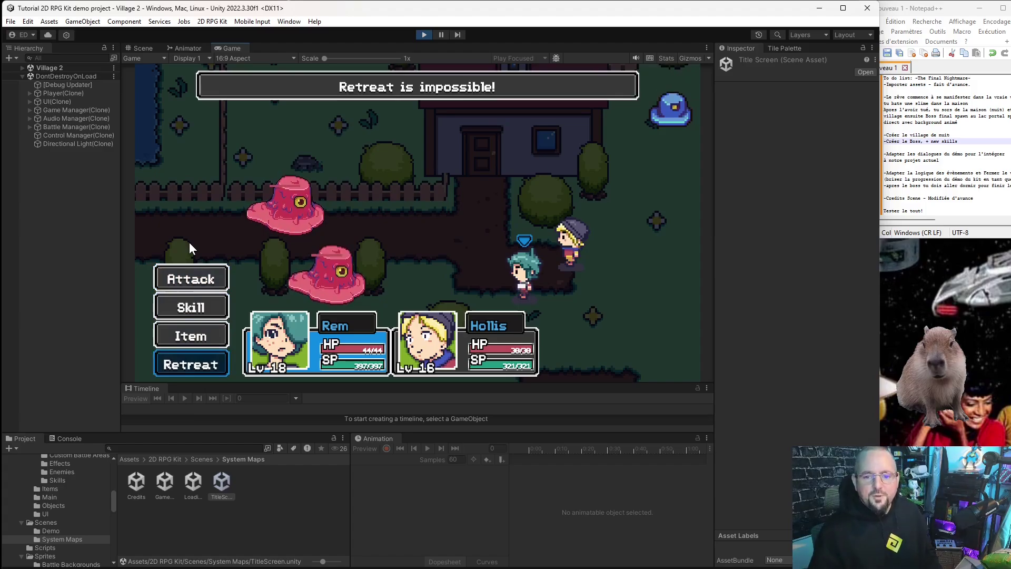
- Defeat the slimes with Rem's Light. 2 and Hollis's skill, then close the results
{"action": "key", "text": "Up"}
{"action": "key", "text": "Up"}
{"action": "key", "text": "Return"}
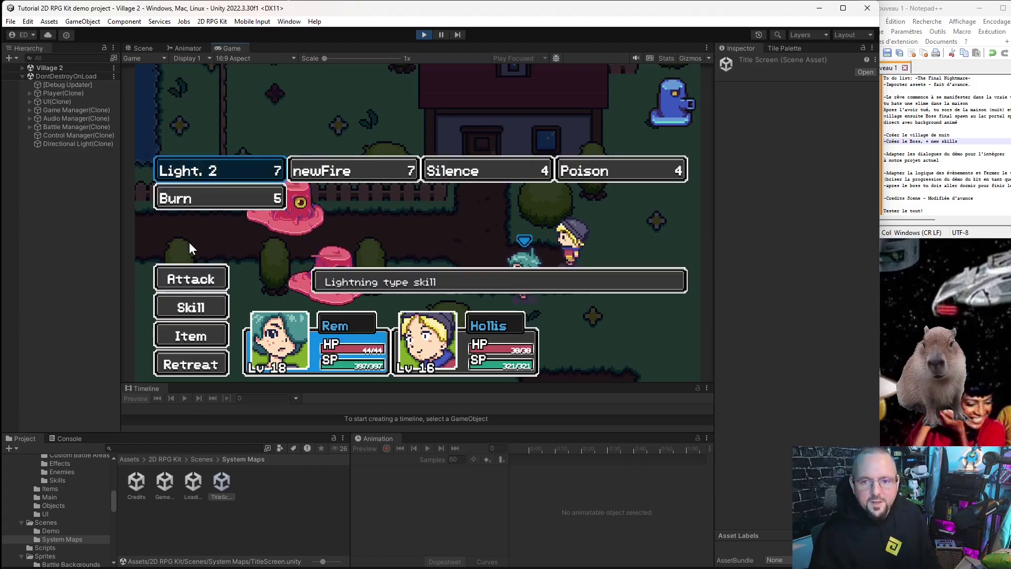
{"action": "key", "text": "Return"}
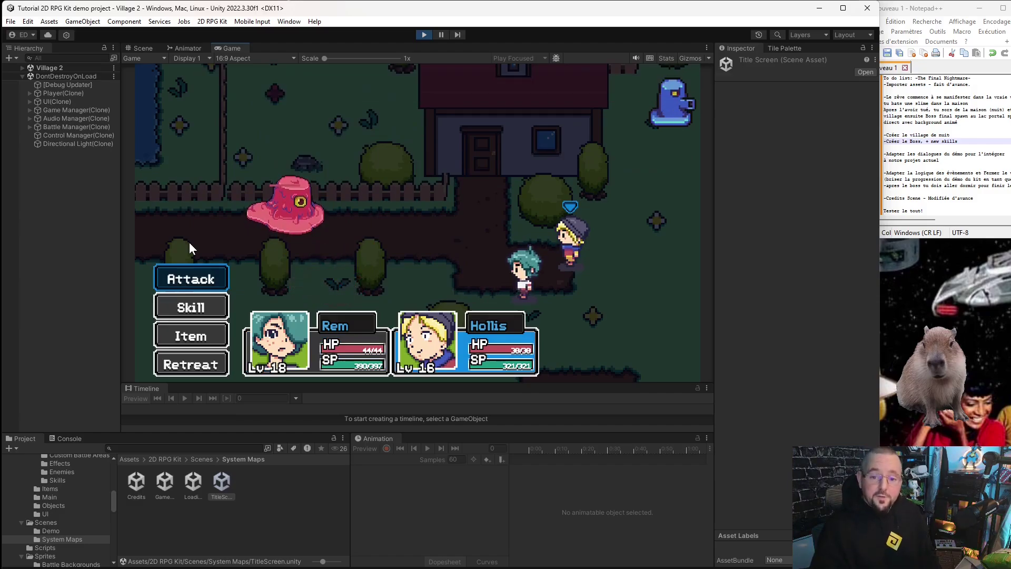
{"action": "key", "text": "Down"}
{"action": "key", "text": "Return"}
{"action": "key", "text": "Return"}
{"action": "key", "text": "Return"}
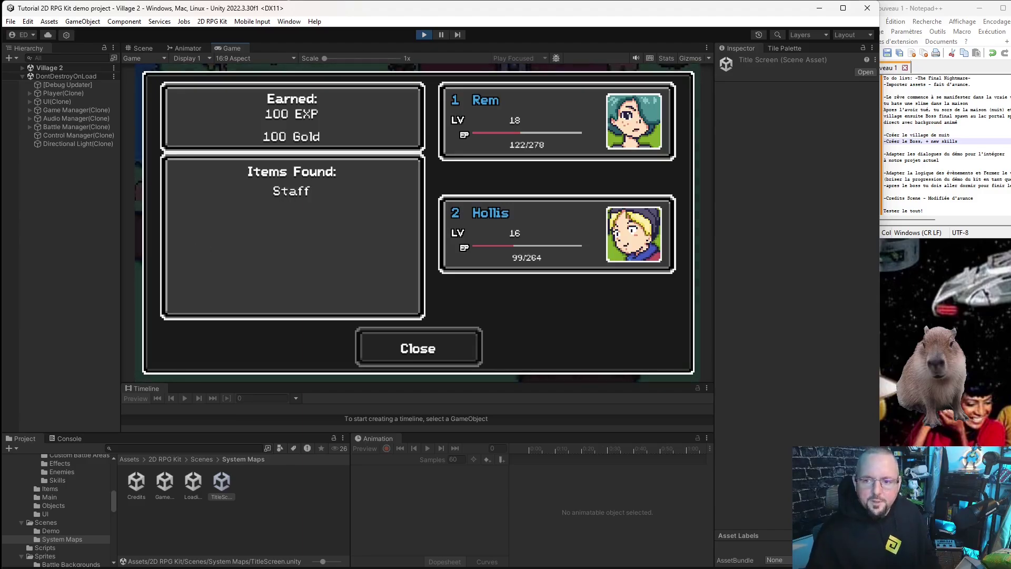
{"action": "key", "text": "Return"}
- Walk the hero down through the village to reach the ending
{"action": "key", "text": "Down"}
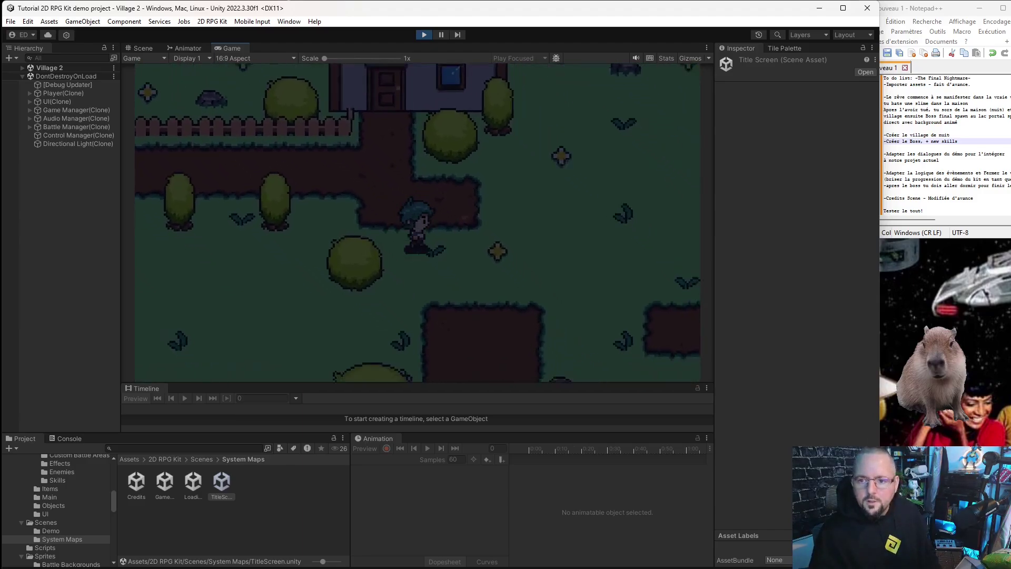
{"action": "key", "text": "Right"}
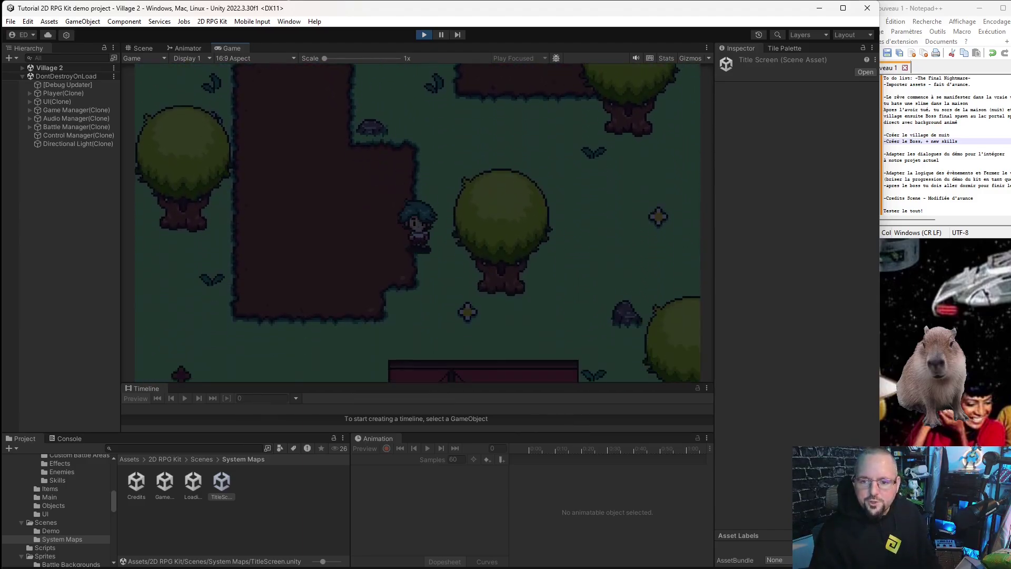
{"action": "key", "text": "Down"}
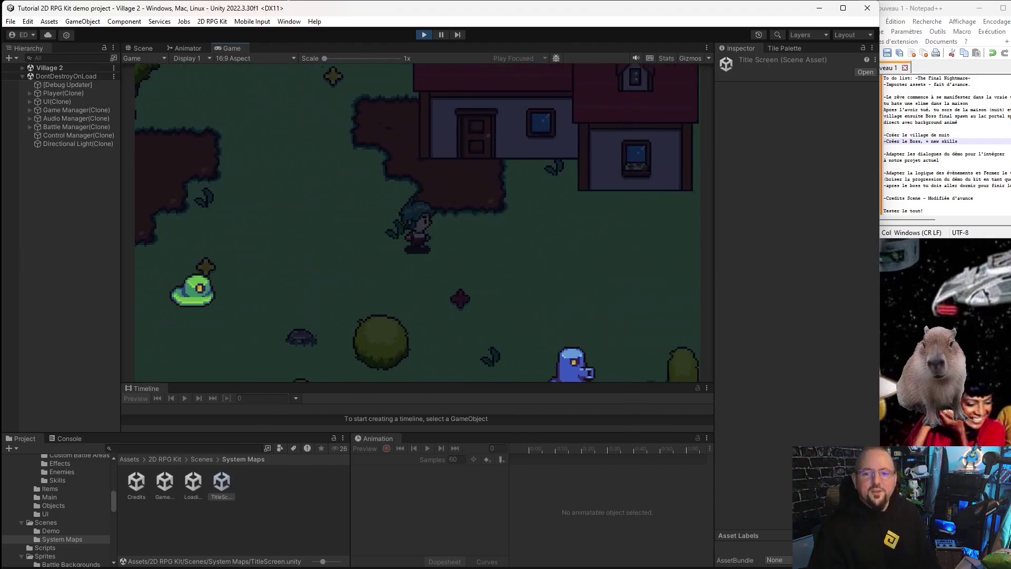